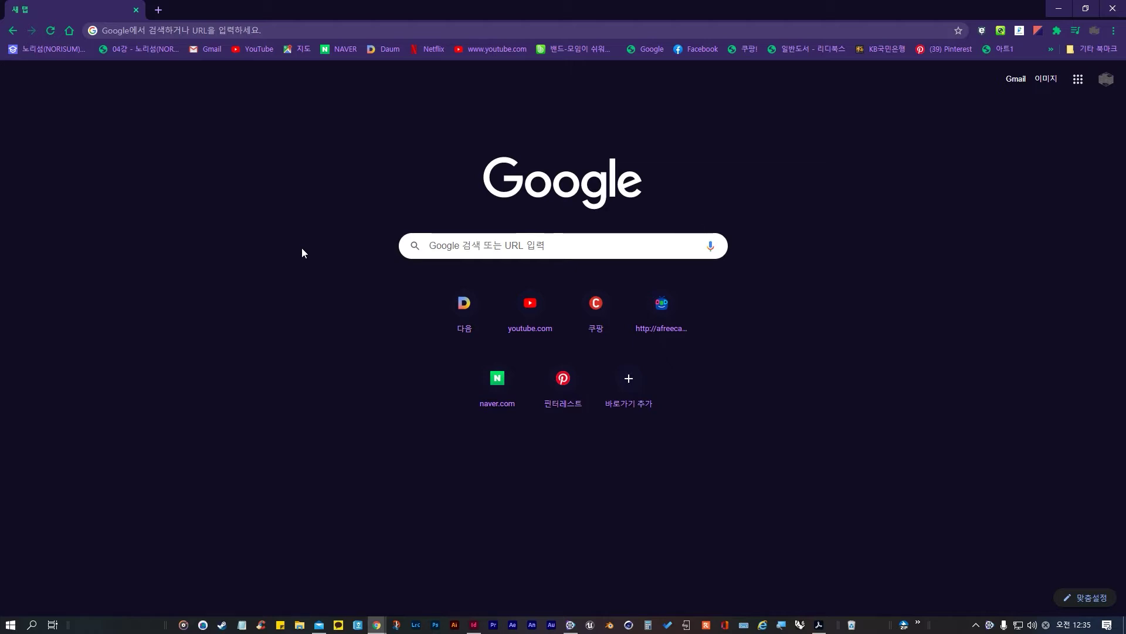
Step: Search Google for "레드프린팅" and open the Red Printing & Press website from the results
left_click(527, 251)
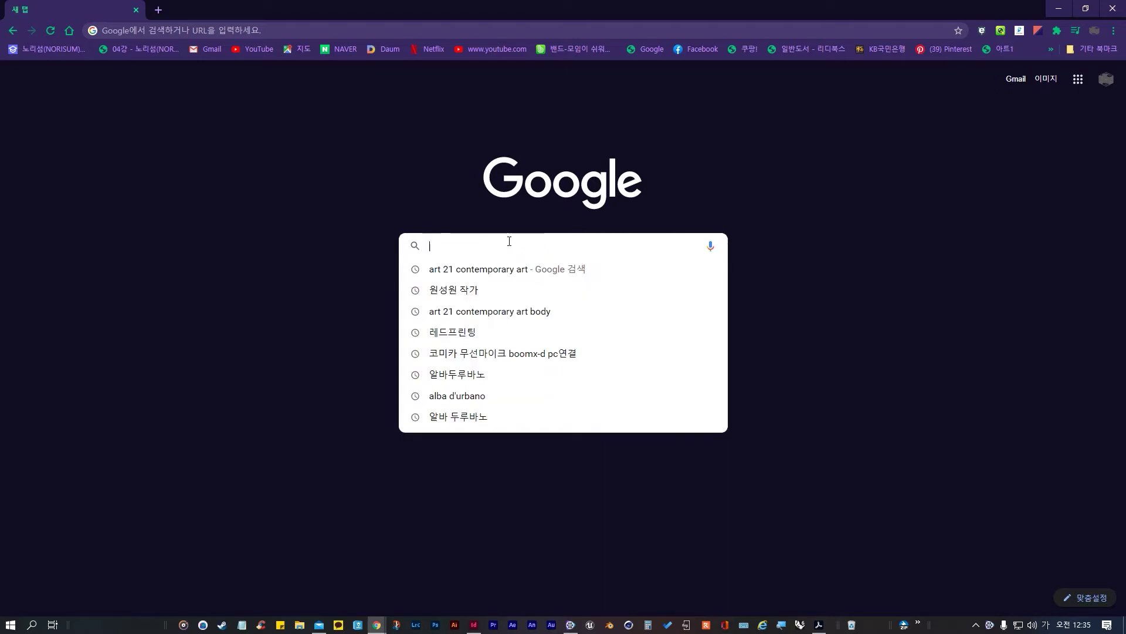
left_click(477, 333)
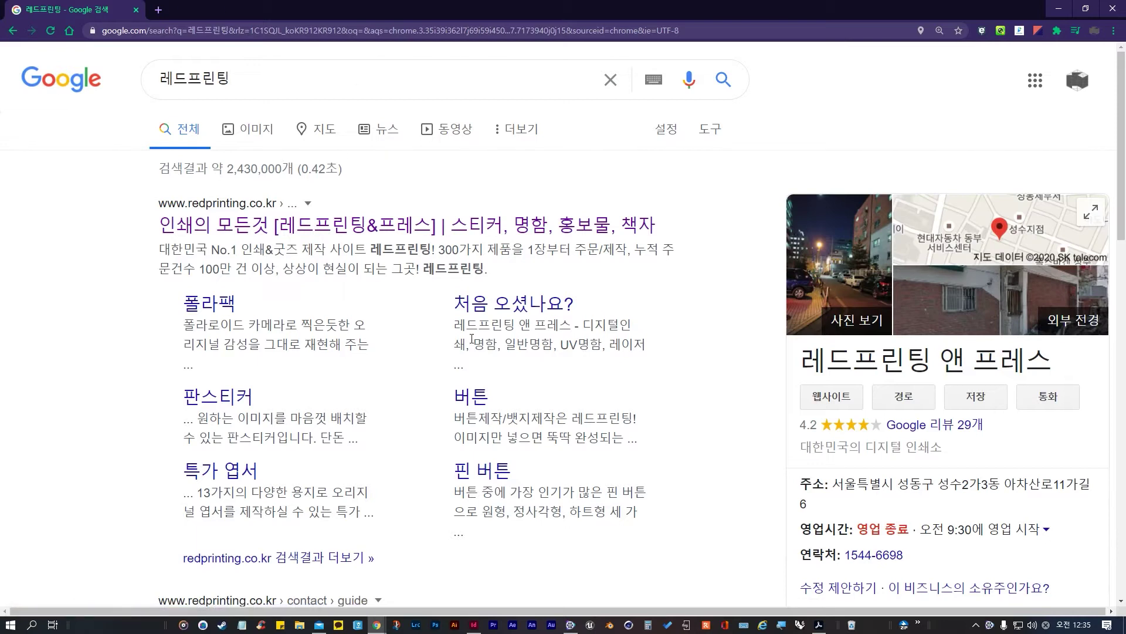
left_click(268, 80)
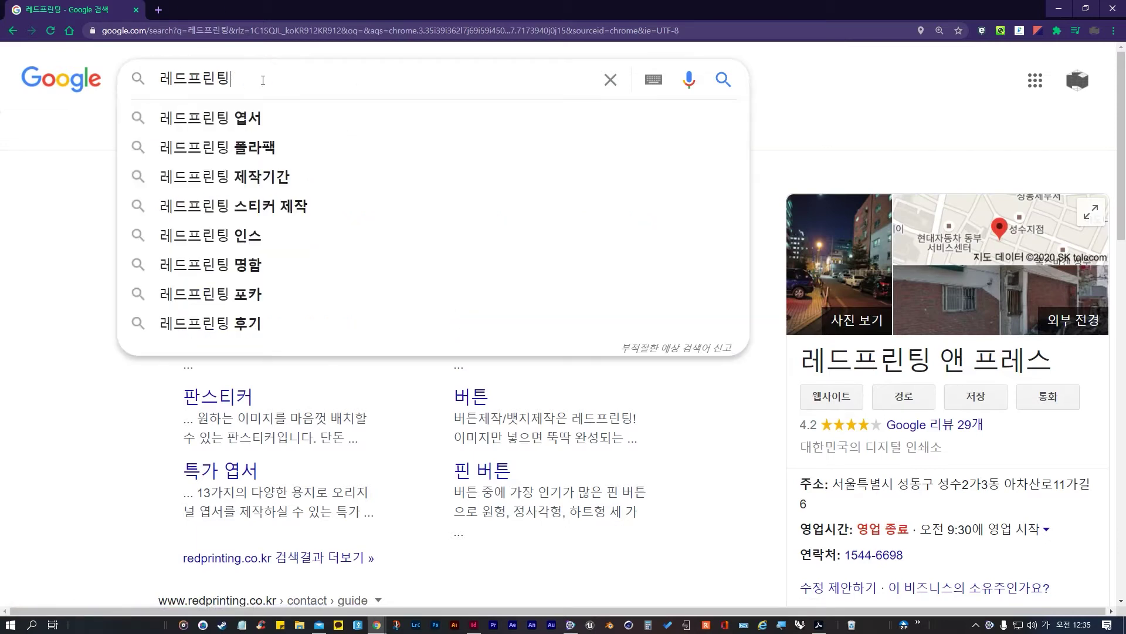
double_click(268, 80)
left_click(268, 81)
left_click(68, 249)
left_click(240, 233)
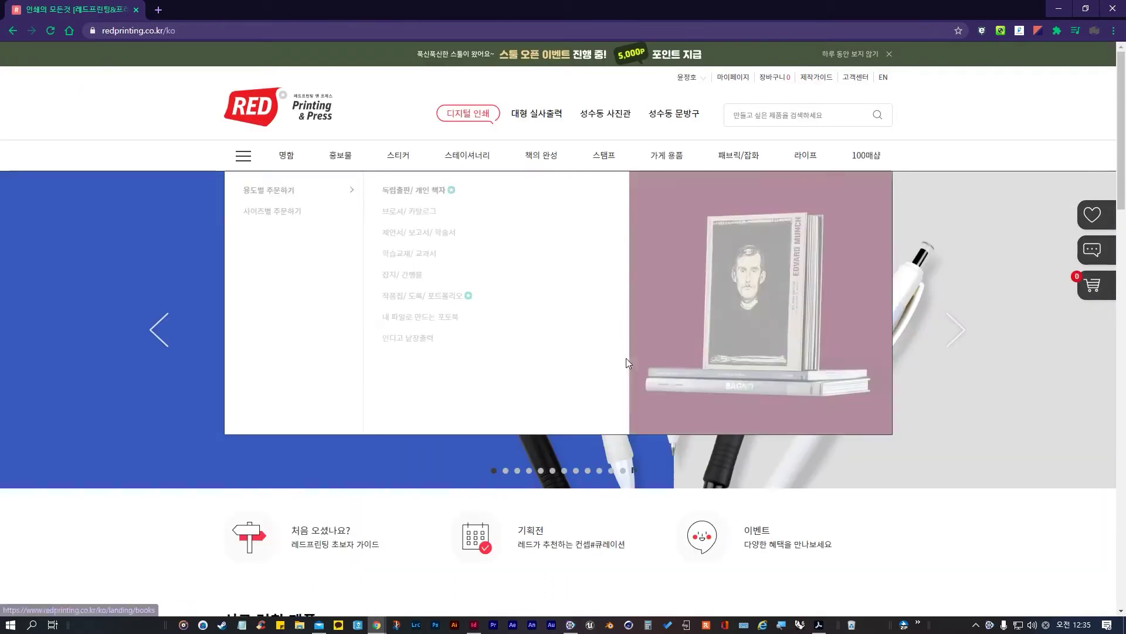
Step: Open the independent publishing / personal booklet (독립출판/개인 책자) order page from the book production category
mouse_move(706, 84)
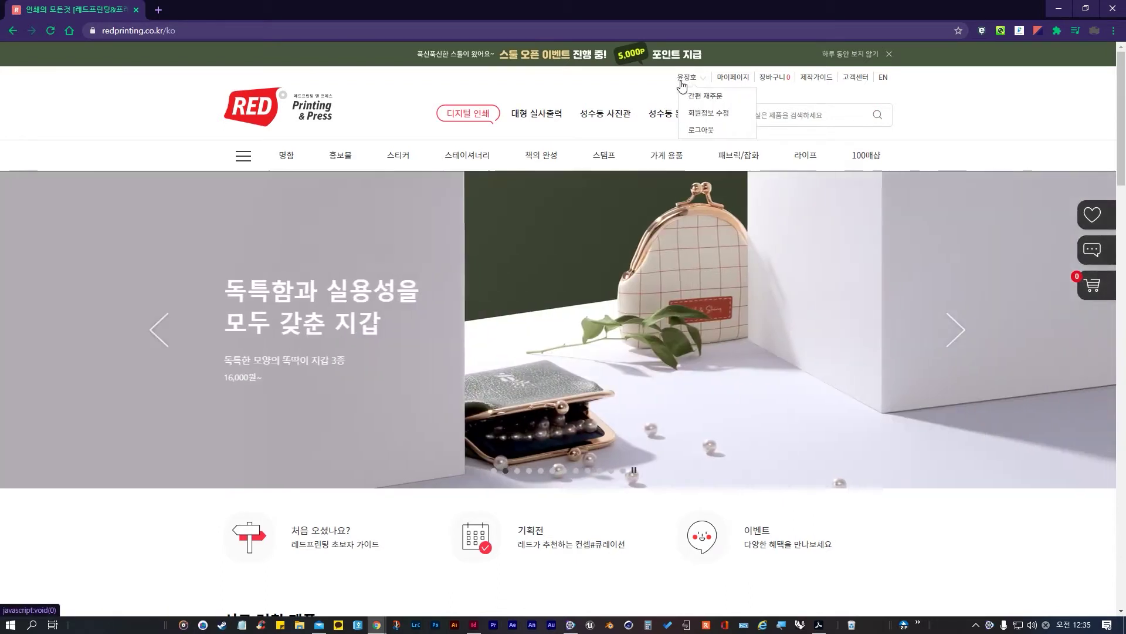
mouse_move(540, 155)
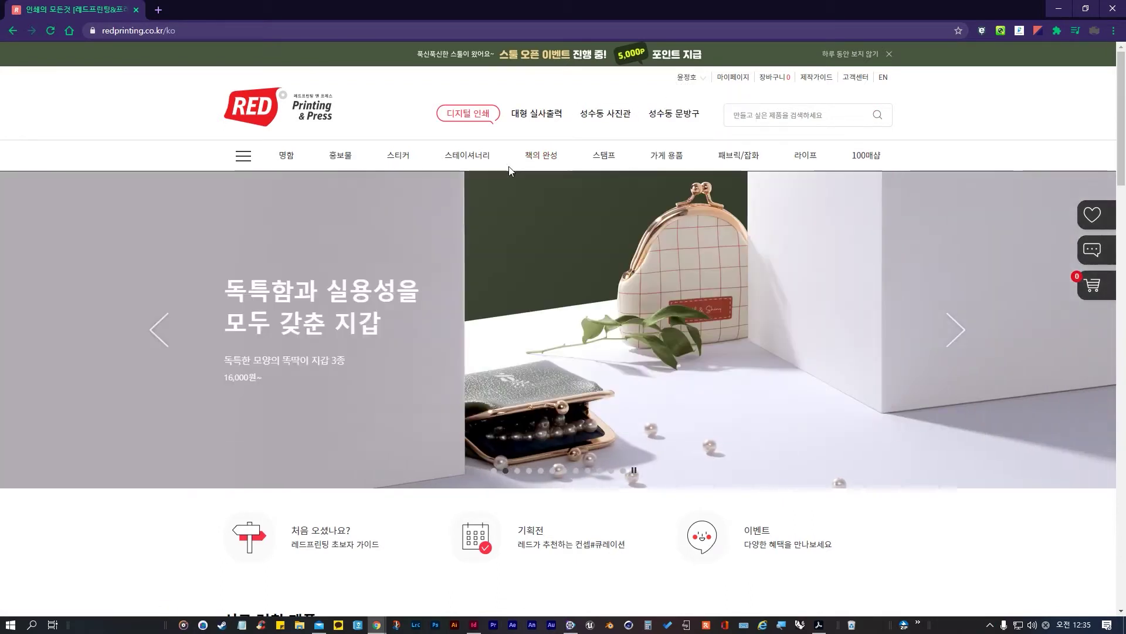
mouse_move(603, 151)
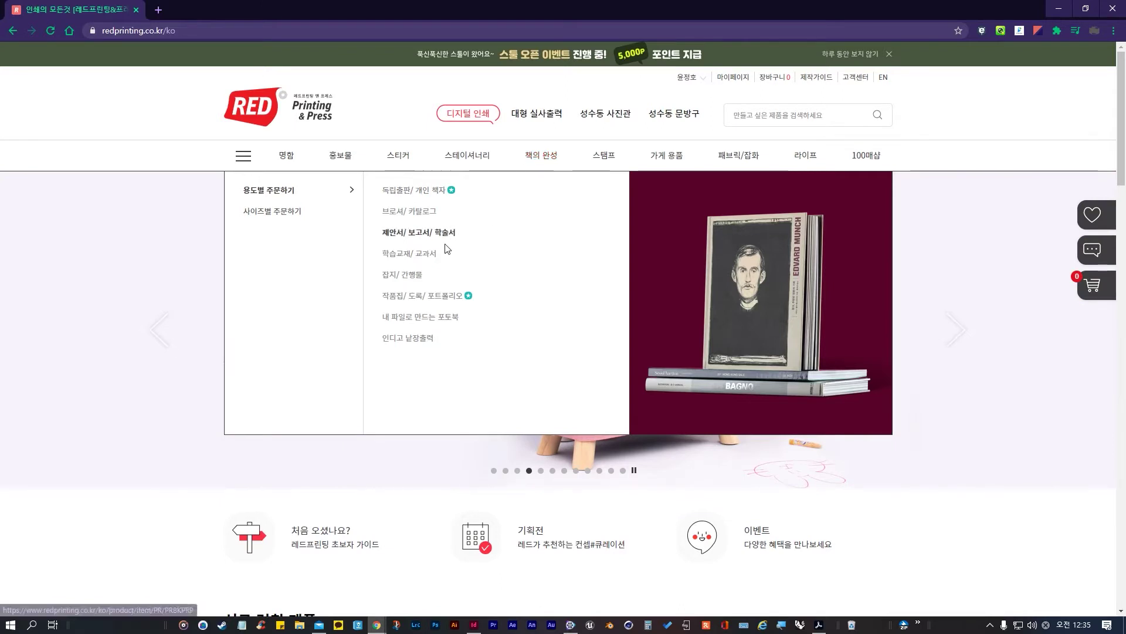
left_click(402, 196)
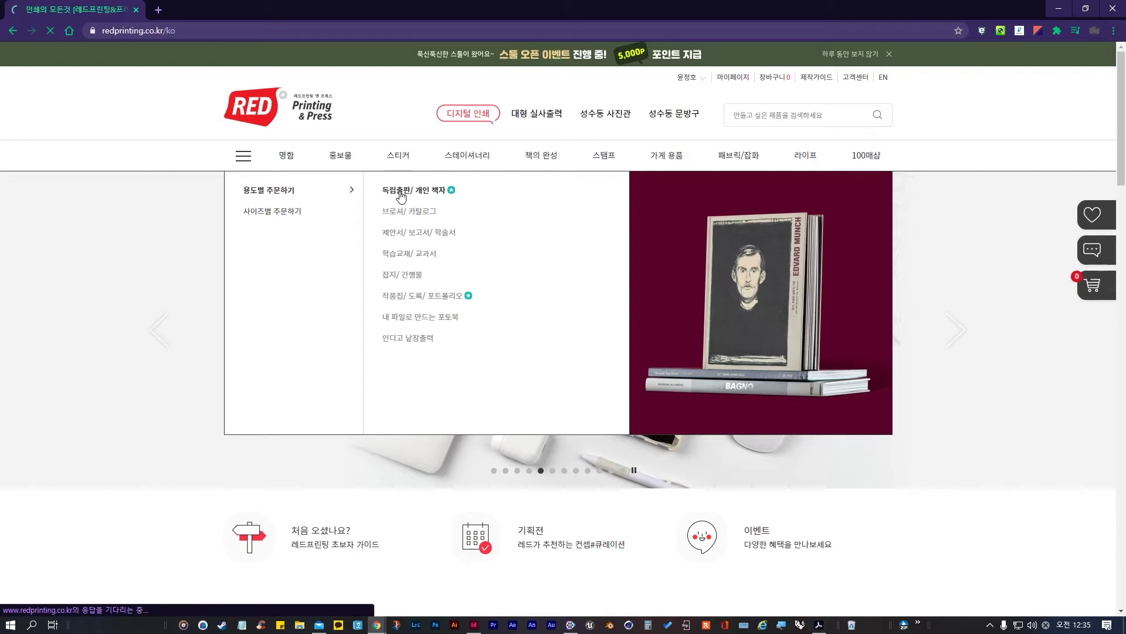
Step: Choose the custom (Free) book format and set its size to 200 x 200 mm
scroll(509, 415, "down", 1)
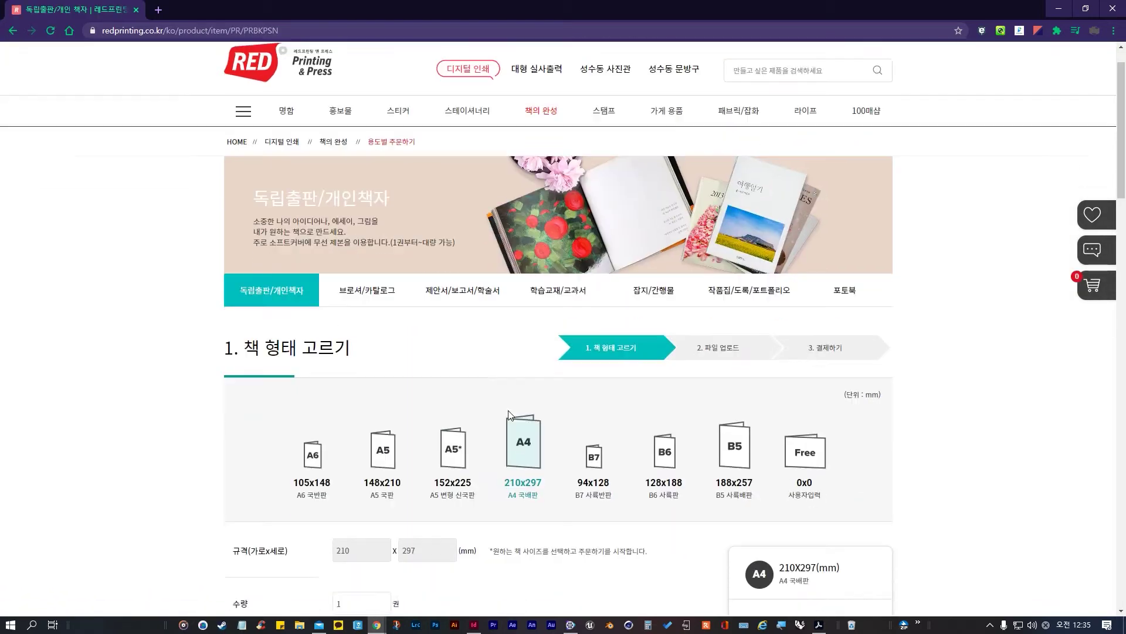
scroll(509, 415, "down", 4)
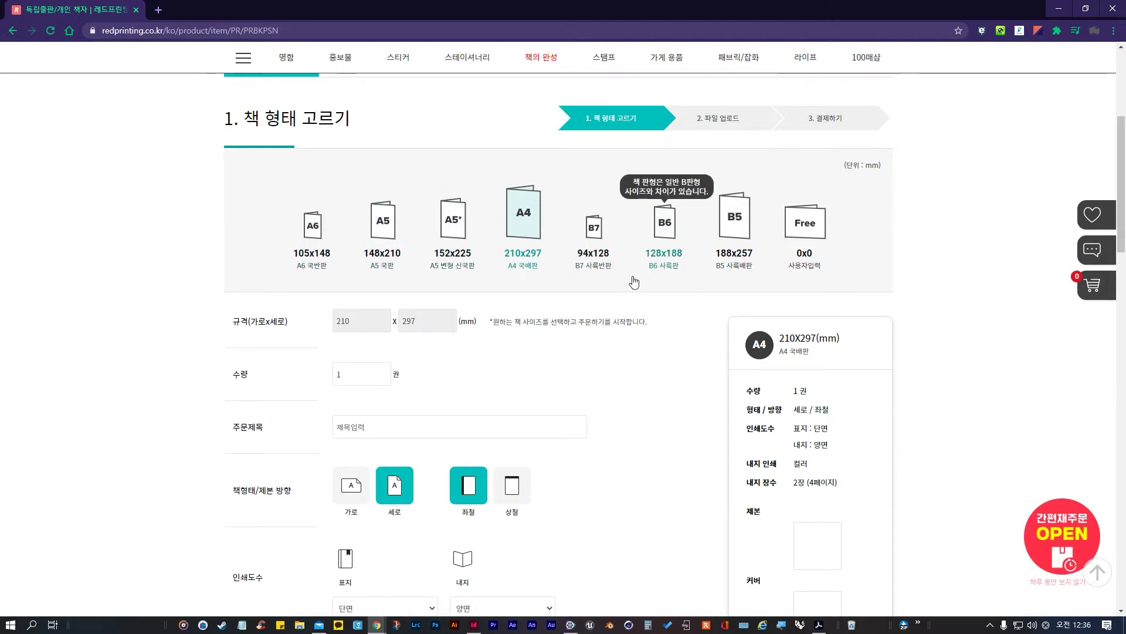
left_click(813, 249)
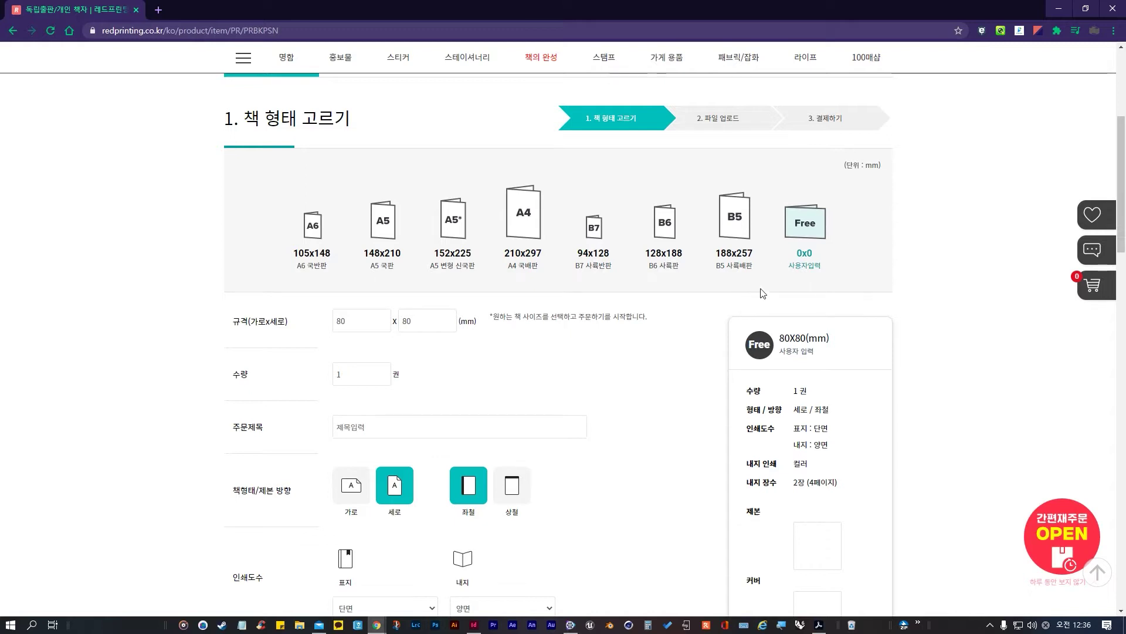
key("Tab")
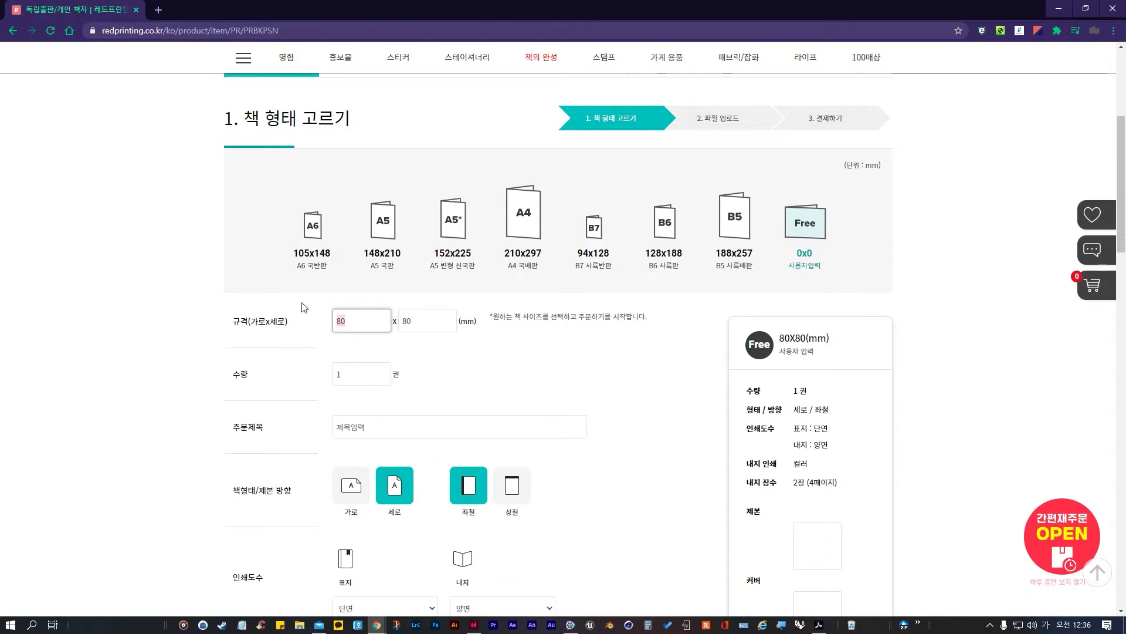
type("200")
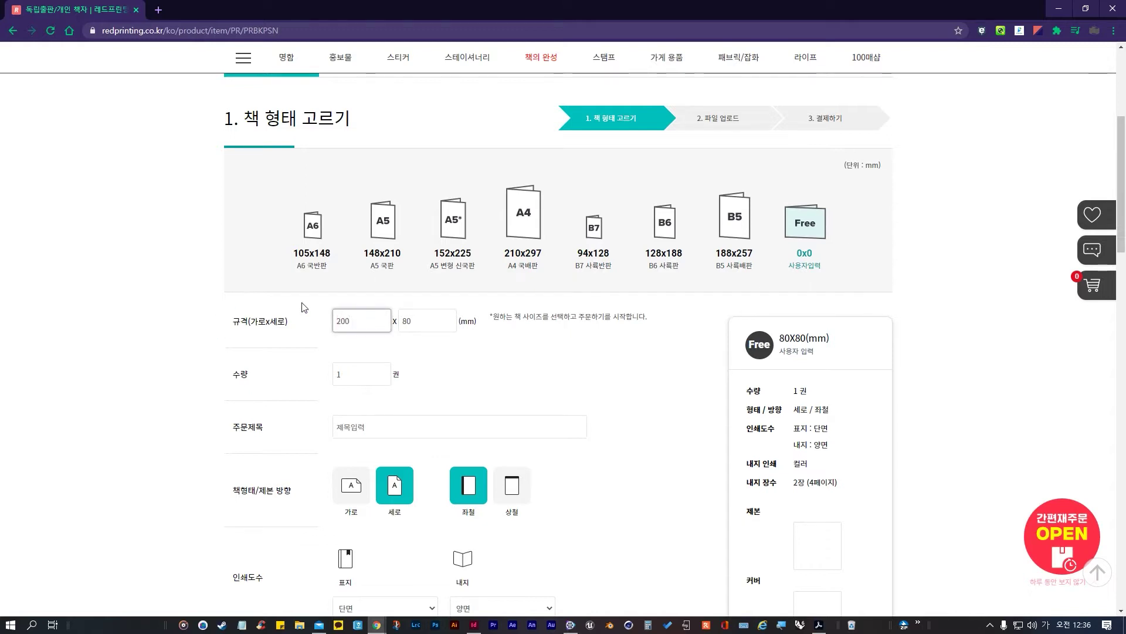
key("Tab")
type("2")
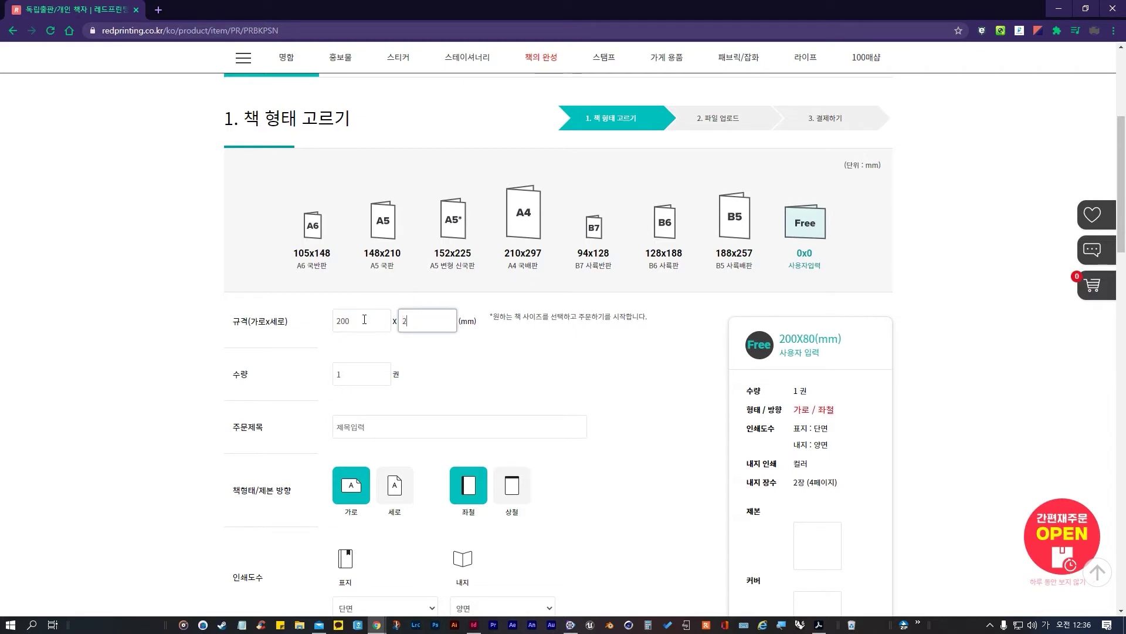
type("00")
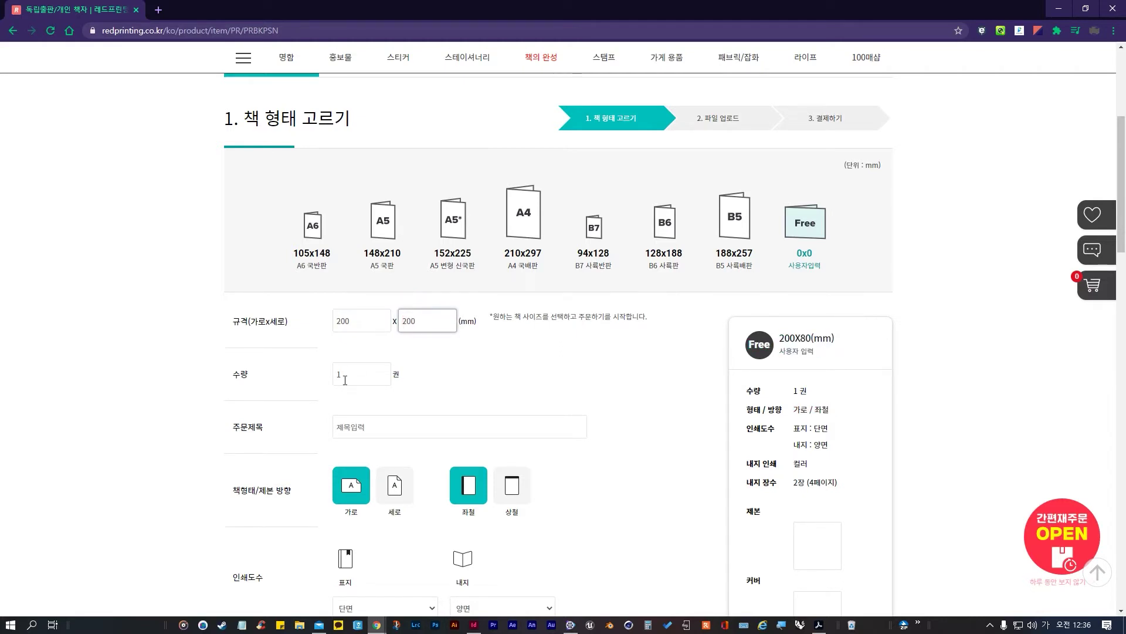
Step: Look over the quantity setting and the binding types offered further down the order form
left_click(381, 365)
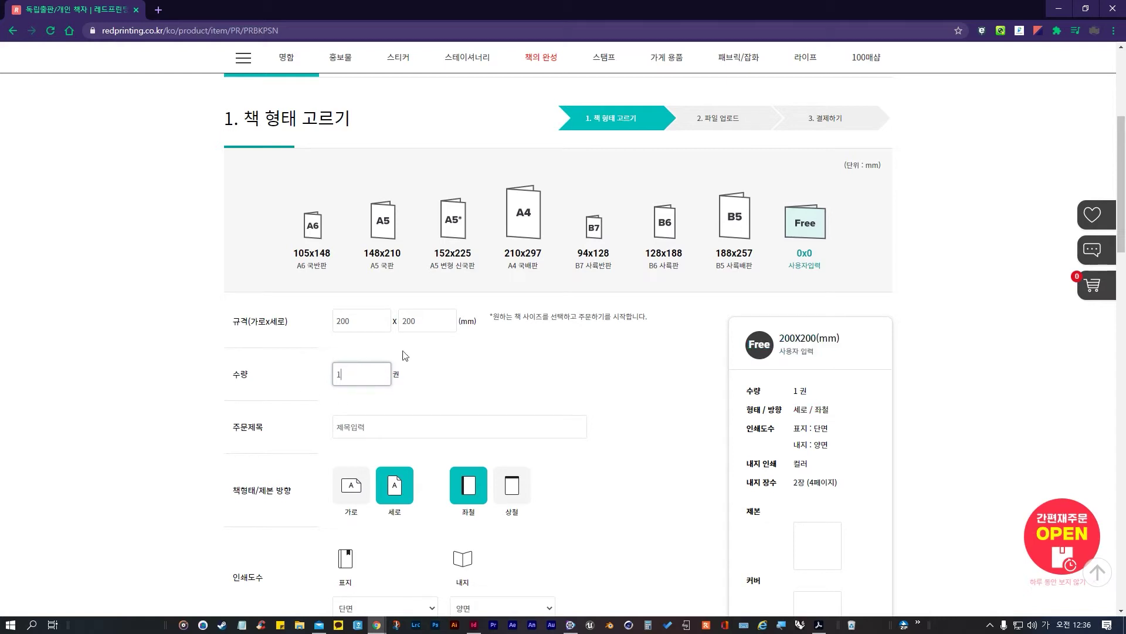
left_click(354, 368)
left_click(351, 371)
double_click(348, 371)
scroll(721, 417, "down", 7)
scroll(571, 430, "down", 7)
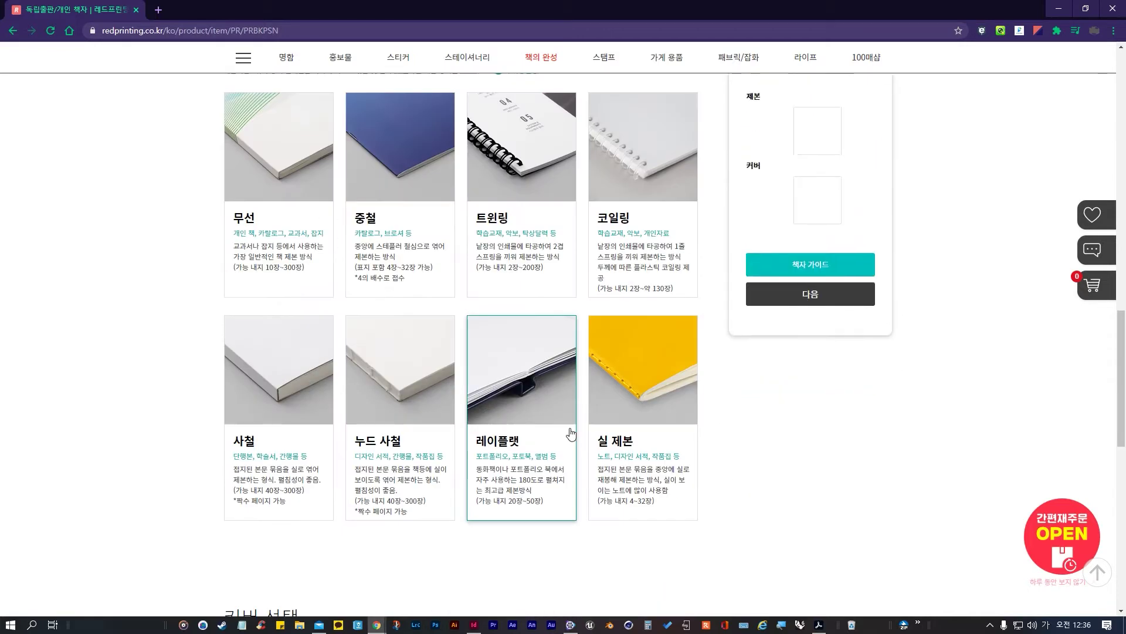
scroll(570, 432, "up", 15)
Step: Enter "2d그래픽" as the order title (주문제목)
left_click(399, 429)
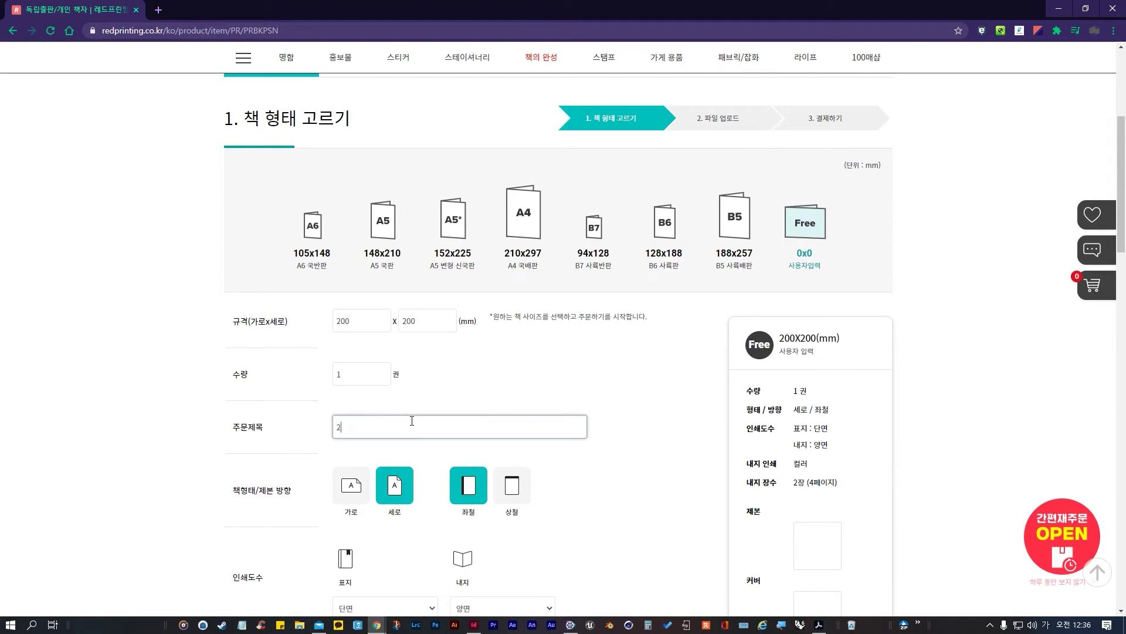
type("2d")
key("Hangul")
type("ㄱ래픽 스")
Step: Set the book's orientation to landscape (가로)
scroll(488, 487, "down", 2)
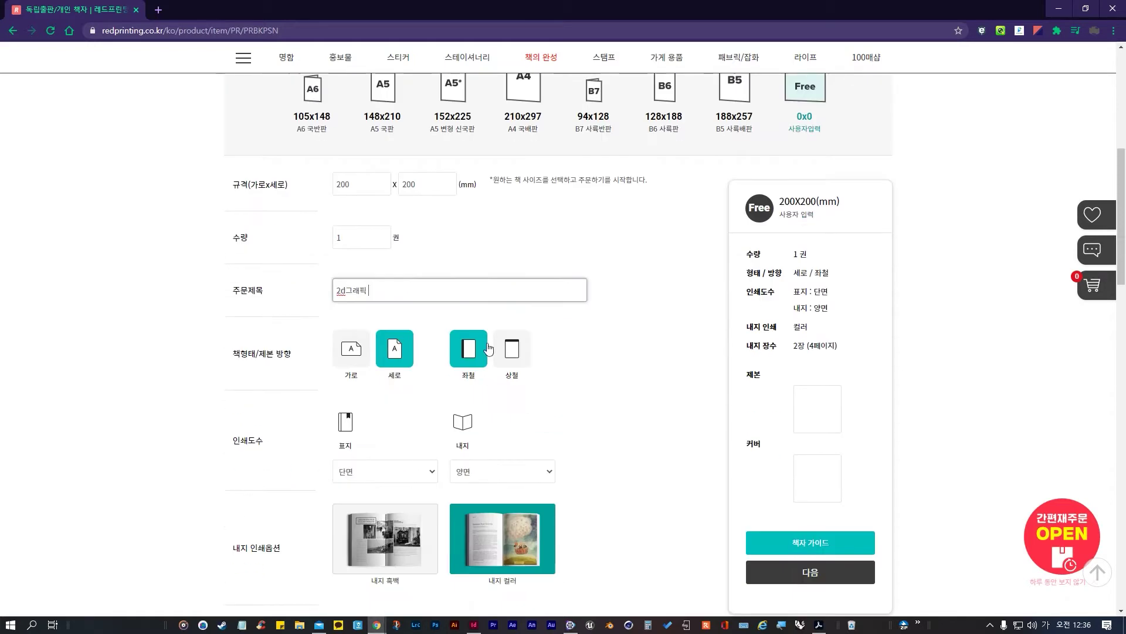
left_click(354, 355)
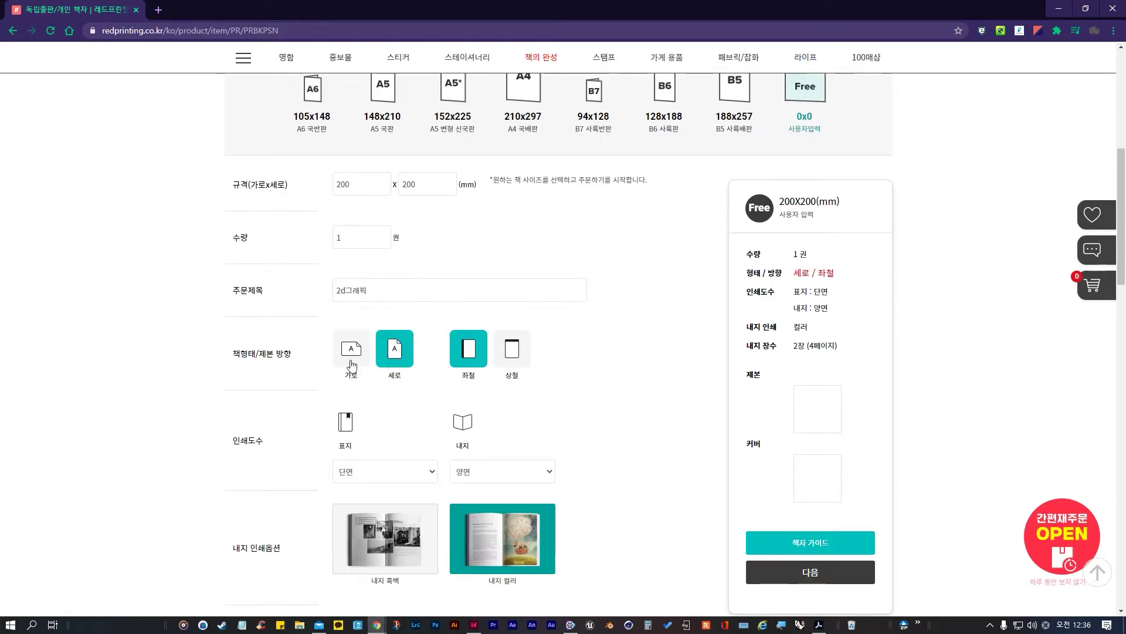
left_click(354, 365)
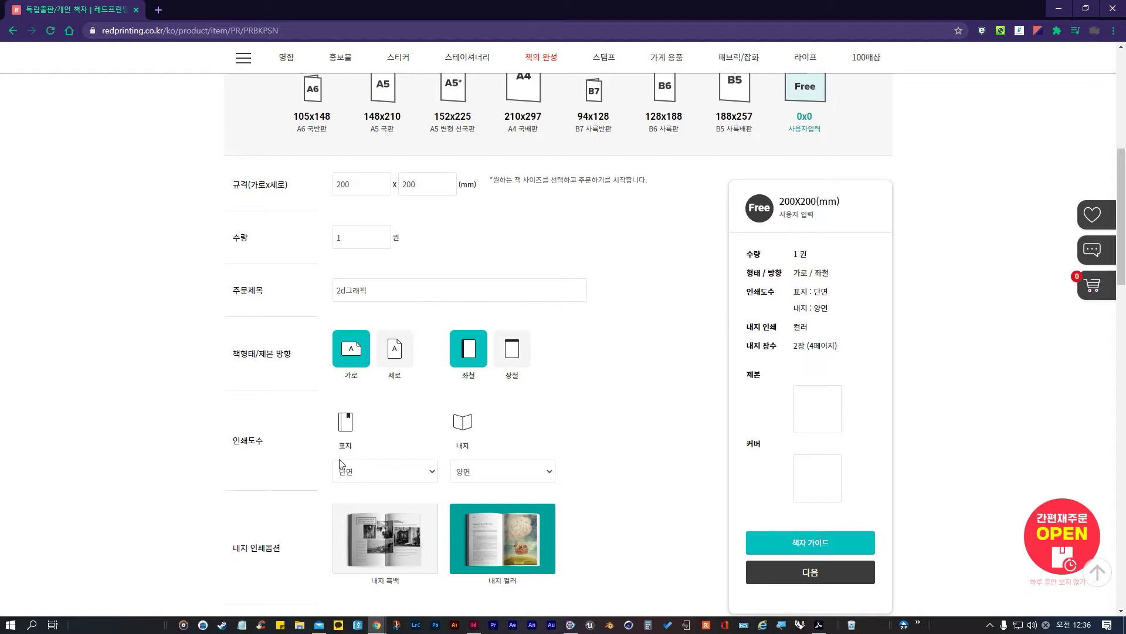
Step: Choose single-sided (단면) printing for the cover and double-sided (양면) printing for the inner pages
left_click(375, 477)
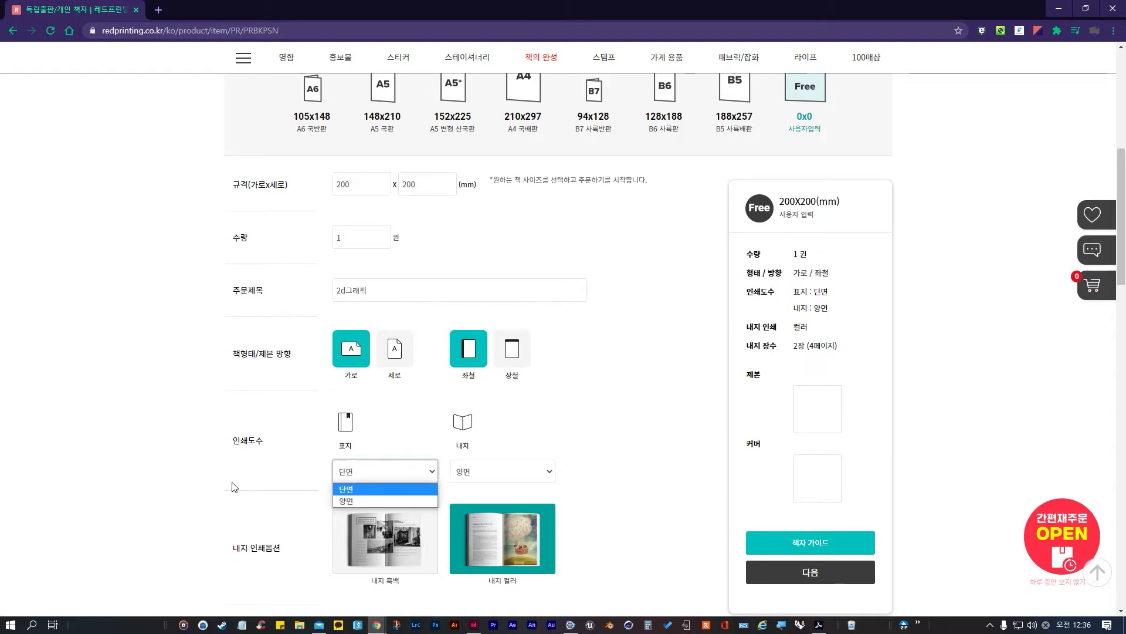
left_click(363, 491)
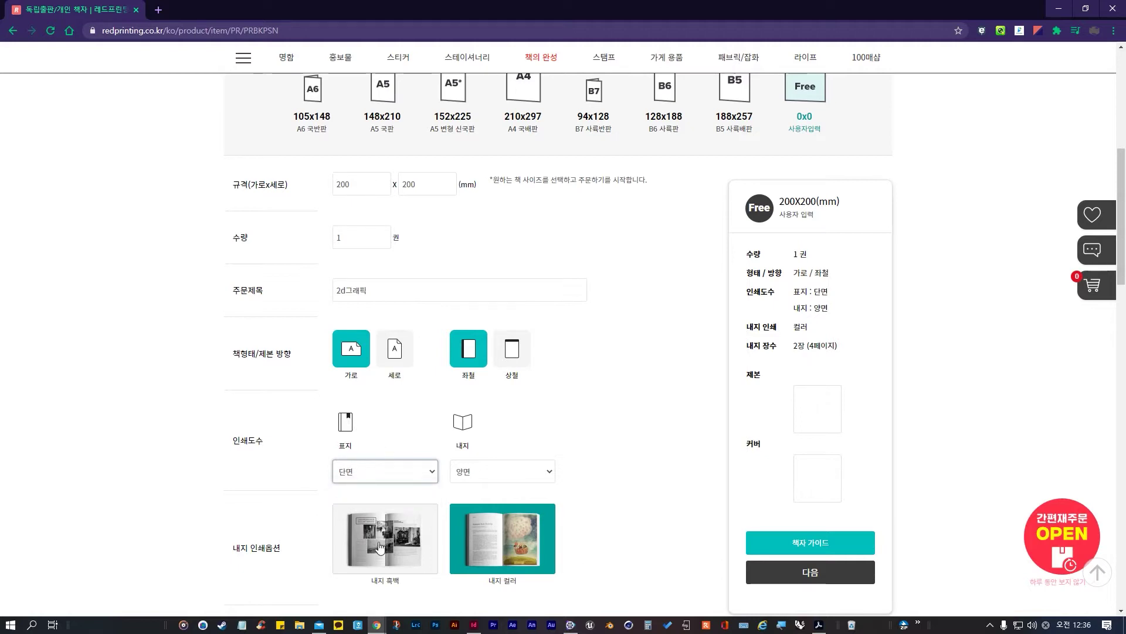
scroll(423, 550, "down", 2)
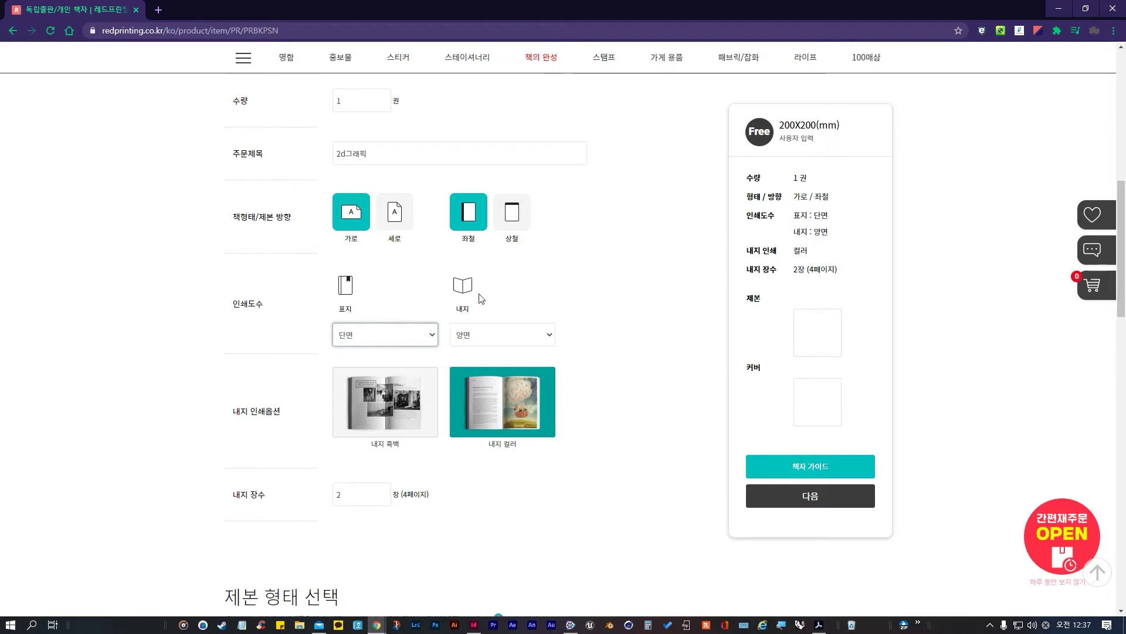
left_click(494, 341)
left_click(485, 333)
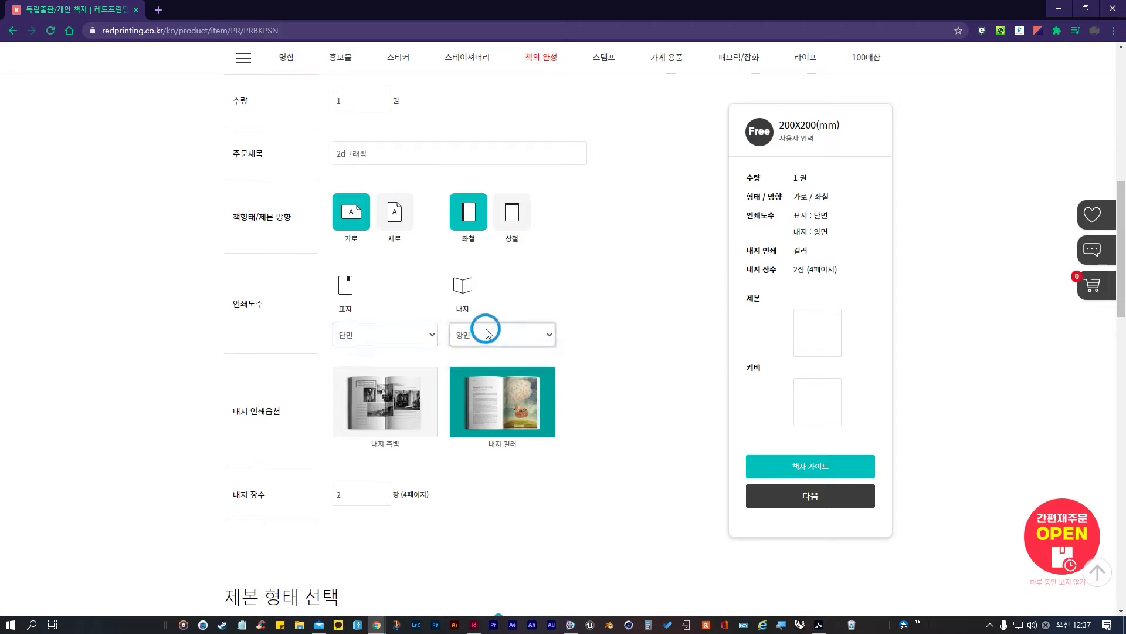
left_click(992, 624)
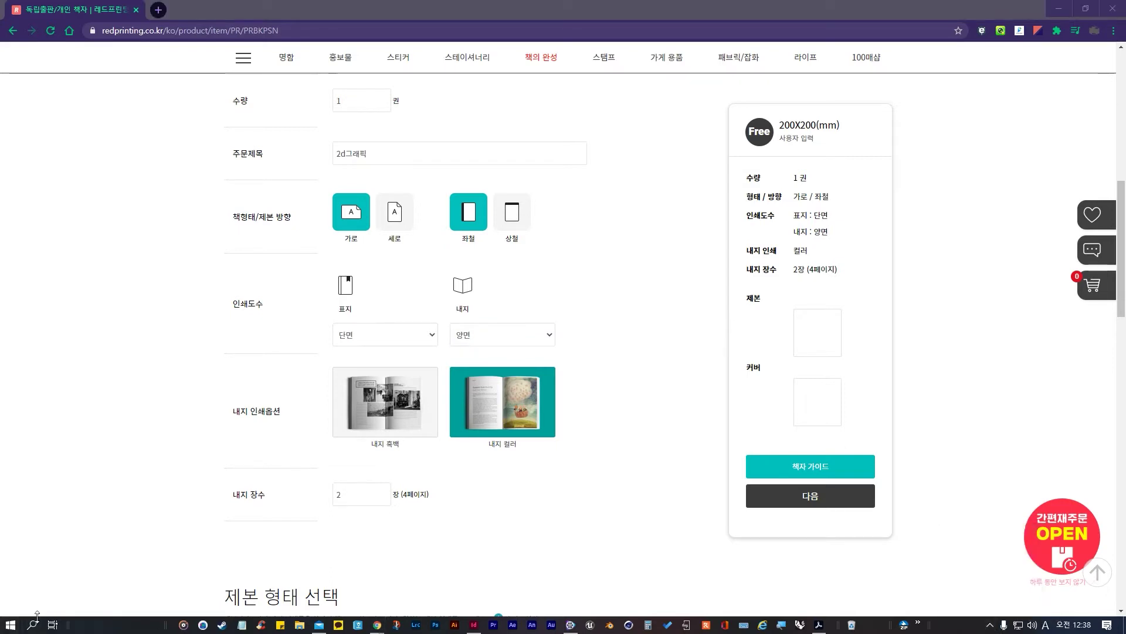
left_click(10, 625)
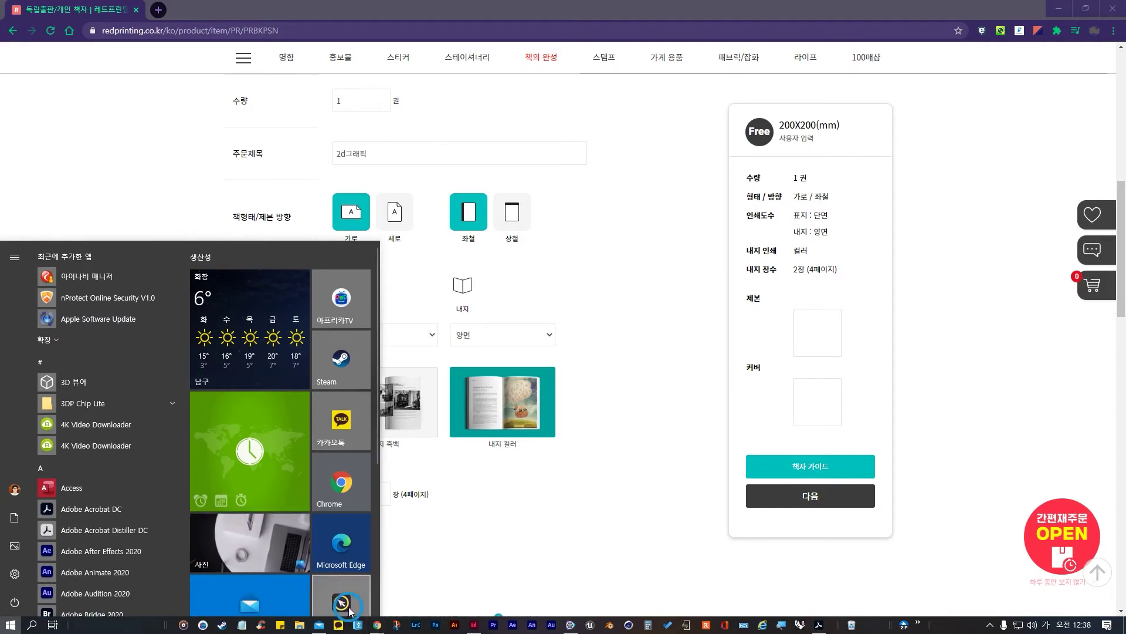
left_click(469, 241)
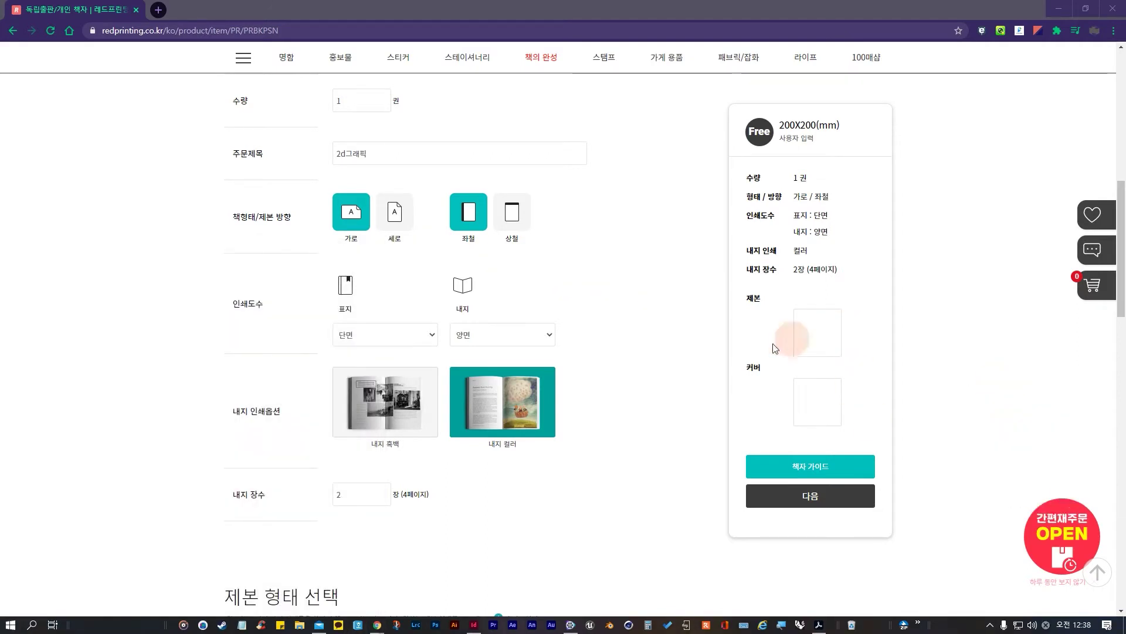
left_click(620, 354)
Step: Set the number of inner sheets (내지 장수) to 36
scroll(410, 486, "down", 2)
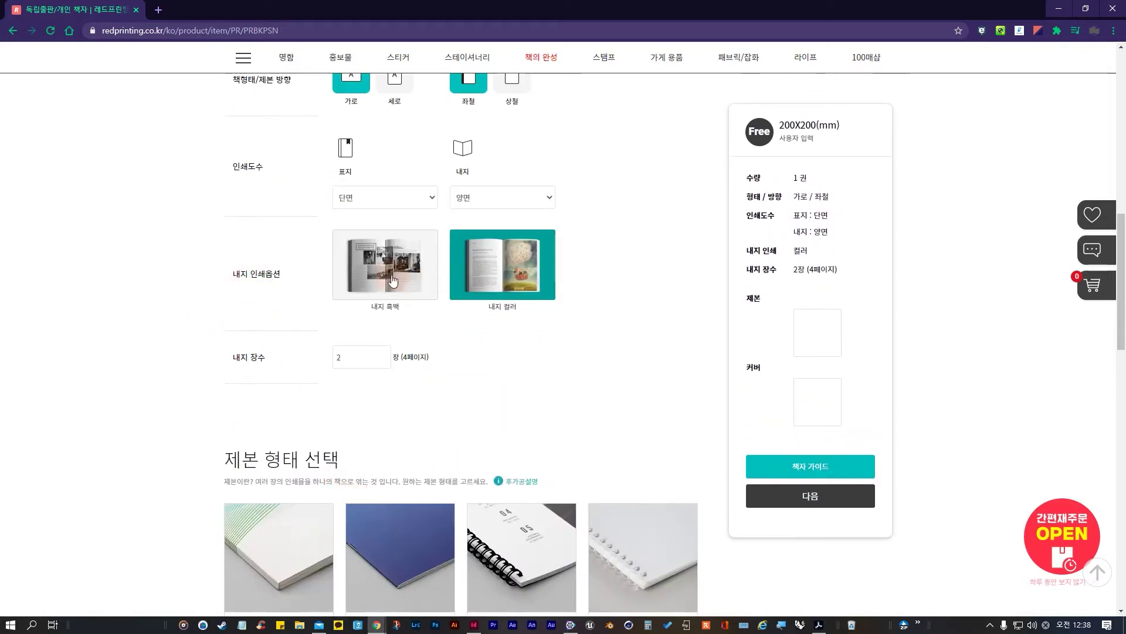
double_click(360, 355)
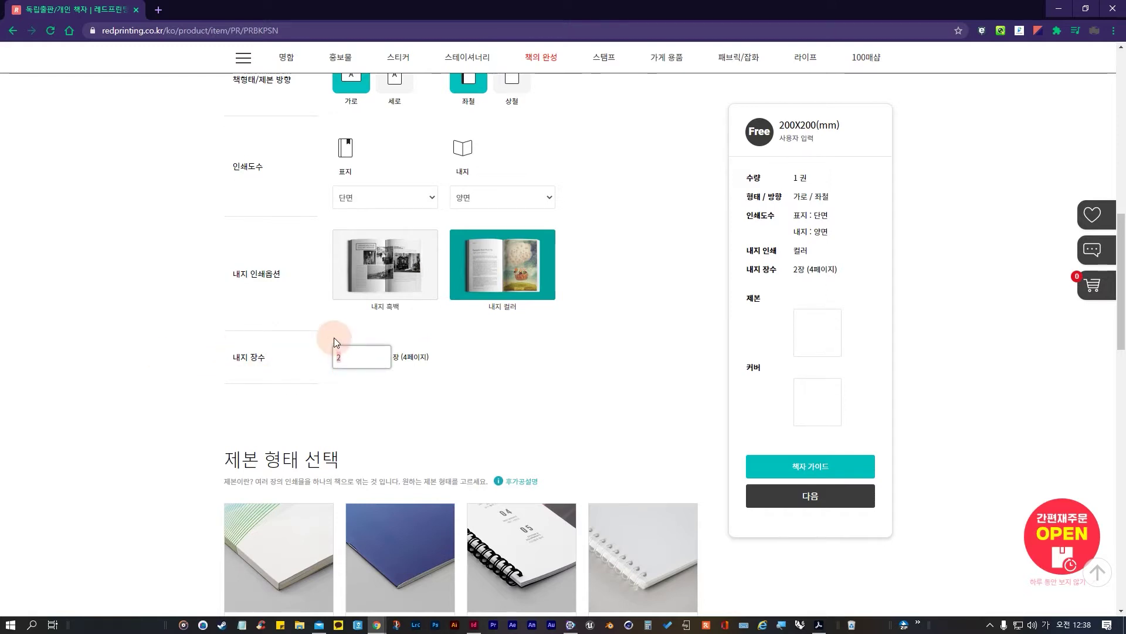
type("36")
left_click(420, 357)
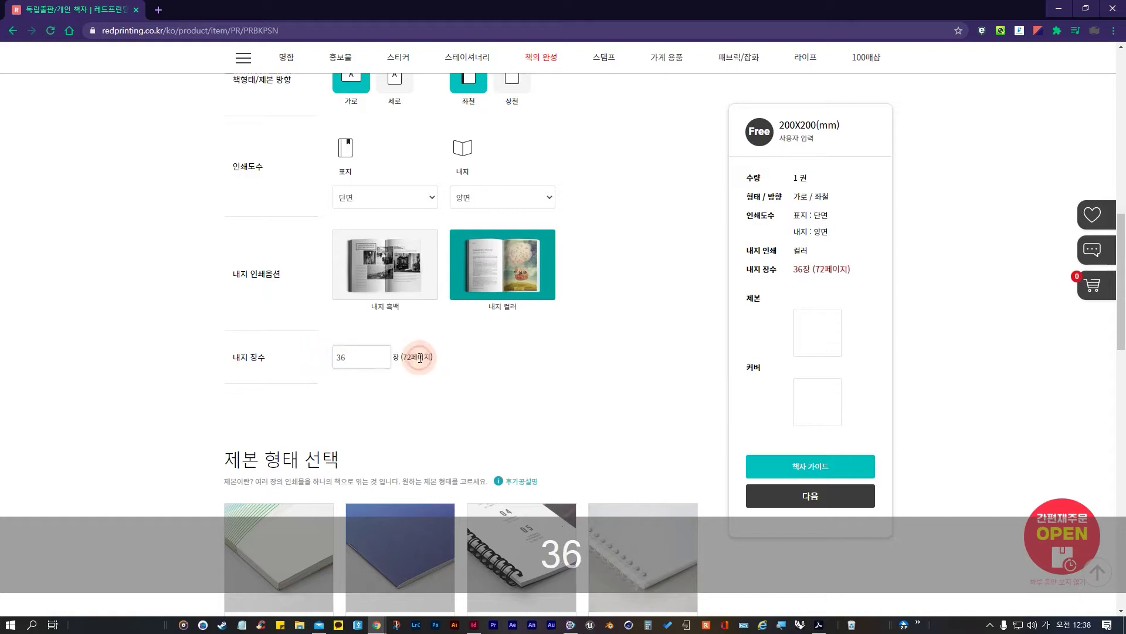
left_click(552, 357)
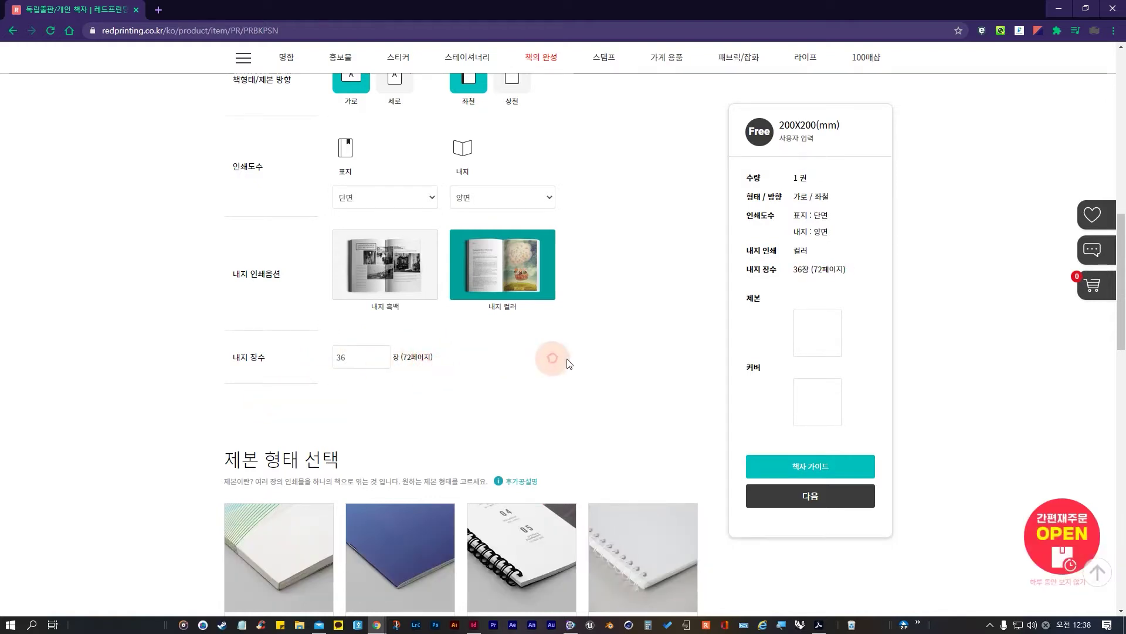
Step: Choose perfect binding (무선) as the booklet's binding type
scroll(434, 382, "down", 2)
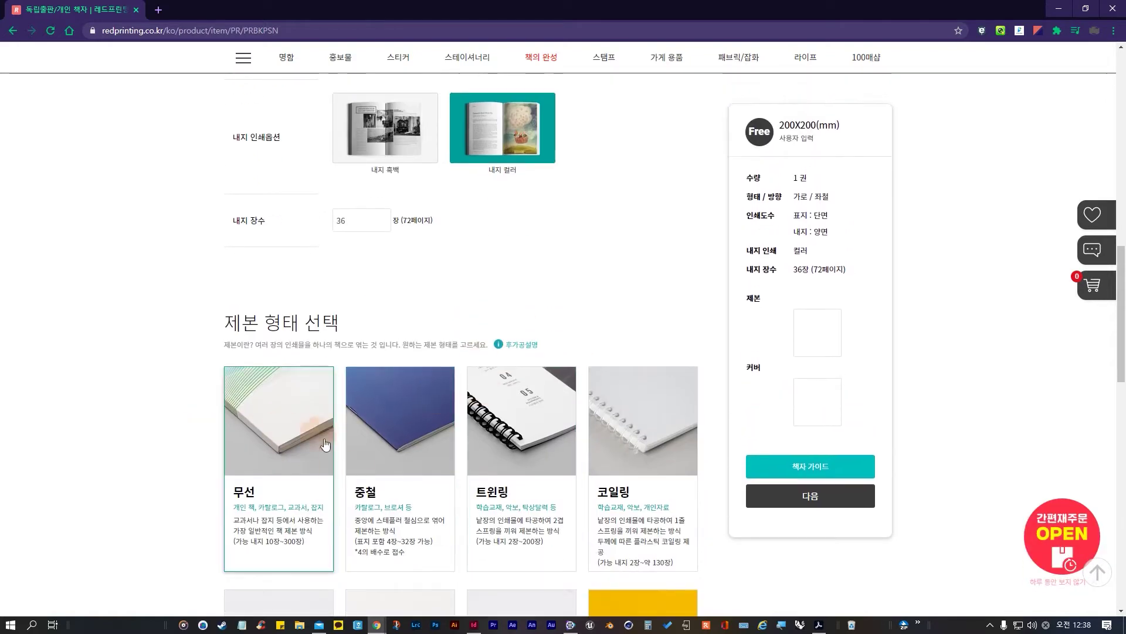
left_click(275, 428)
scroll(328, 436, "down", 2)
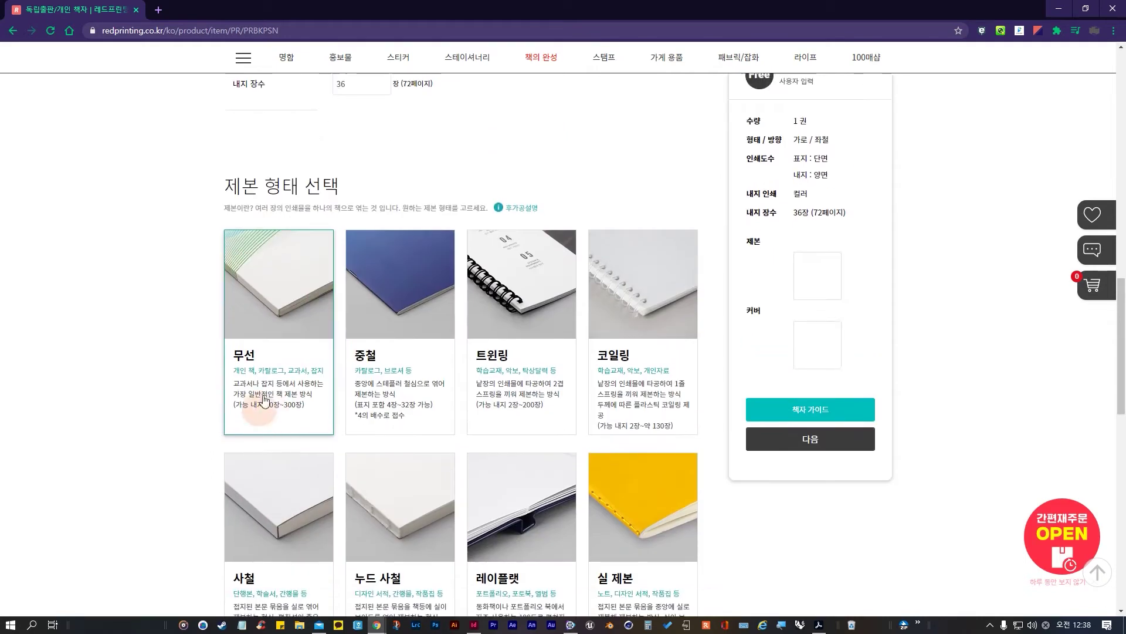
left_click(257, 322)
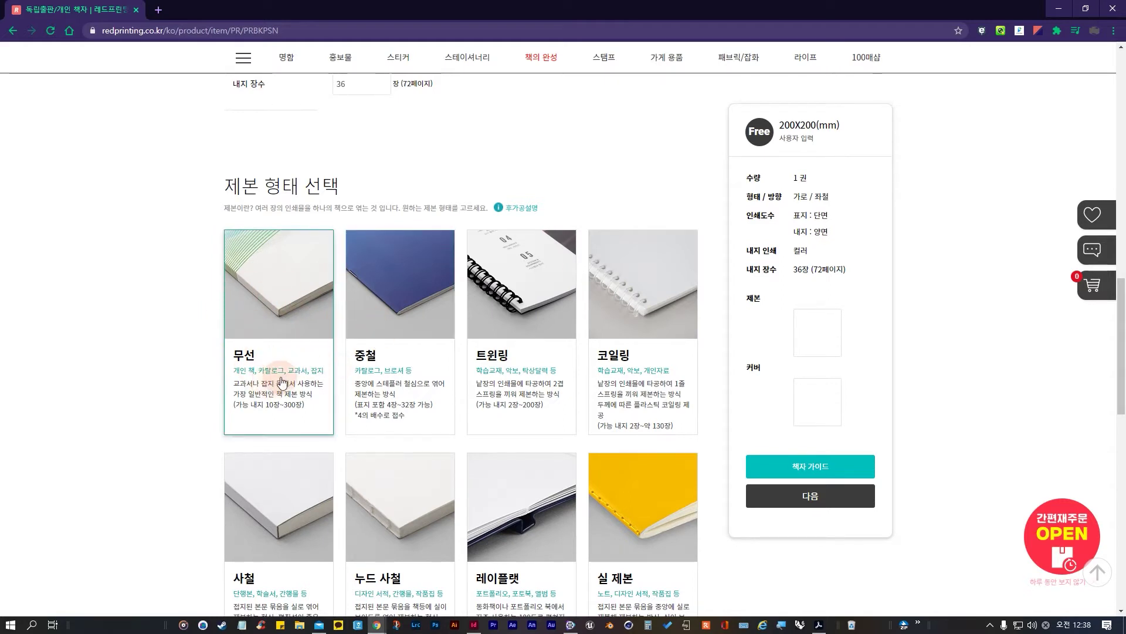
scroll(276, 355, "down", 2)
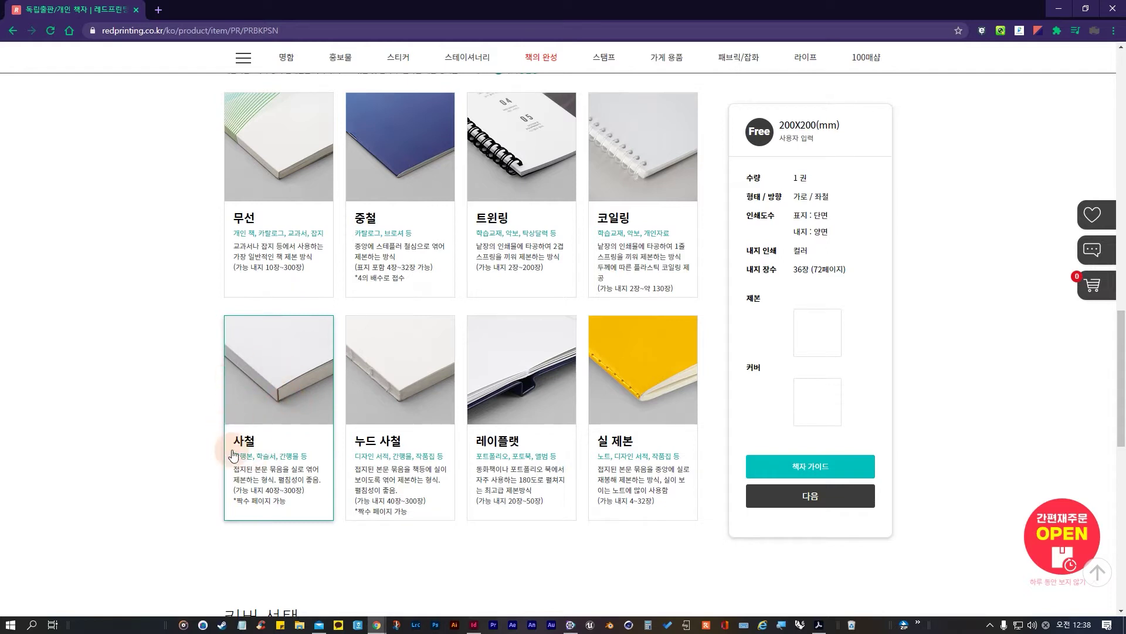
left_click(162, 451)
scroll(162, 449, "up", 3)
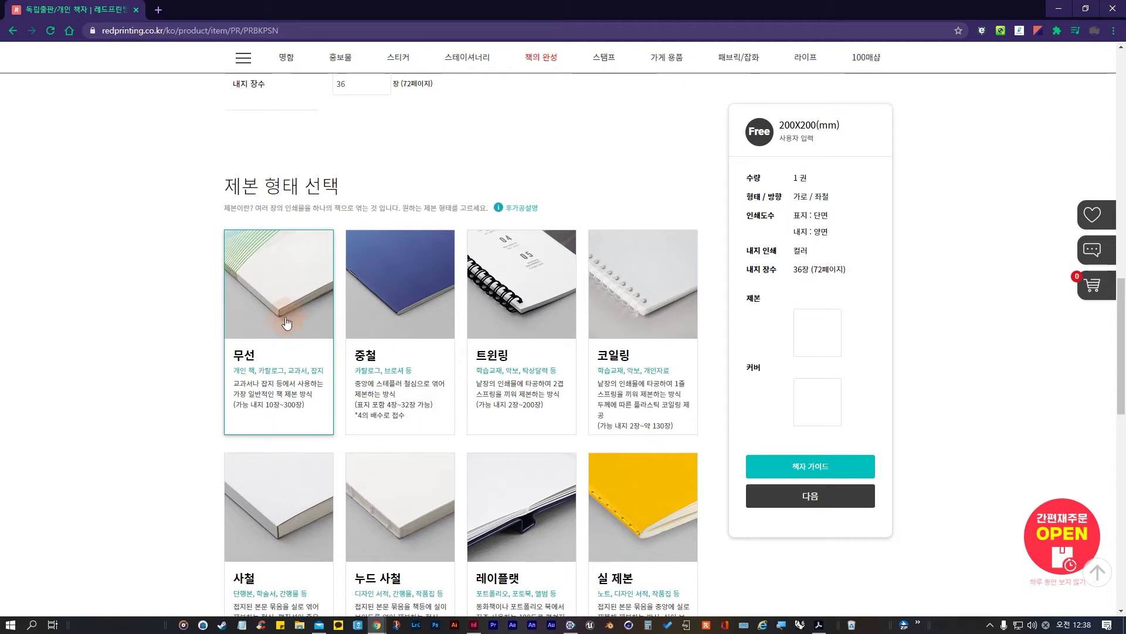
left_click(401, 343)
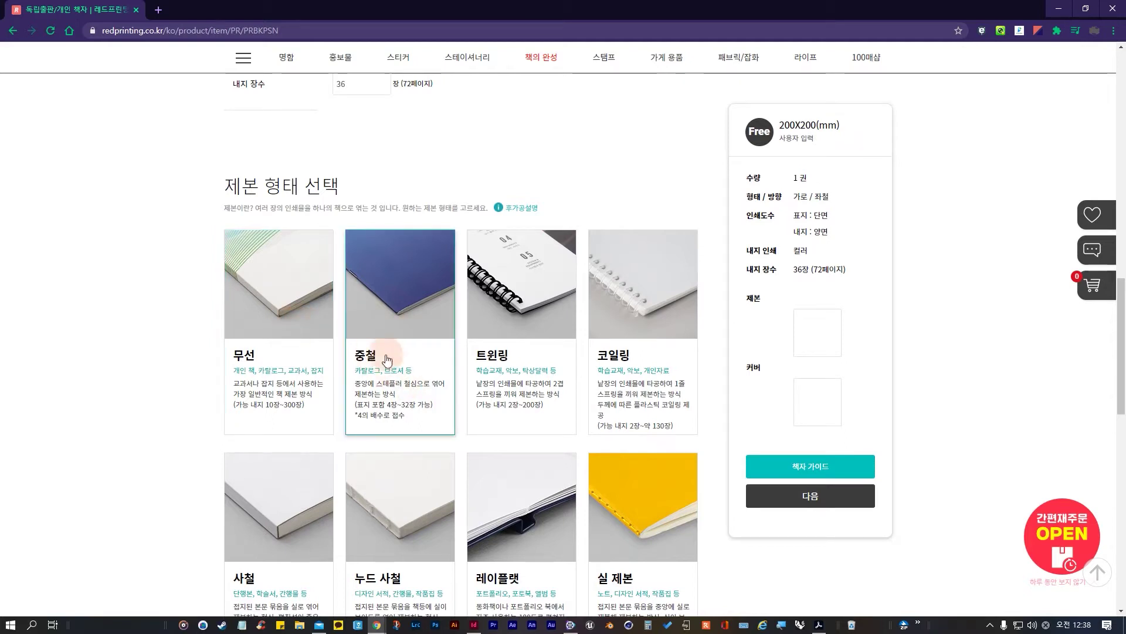
left_click(264, 356)
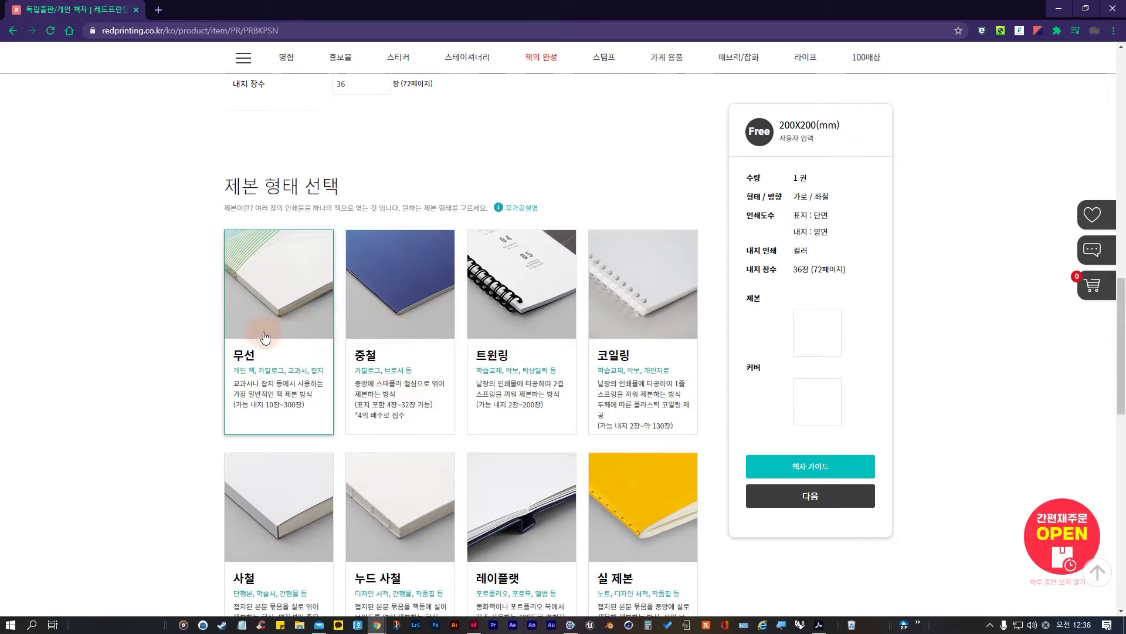
left_click(361, 327)
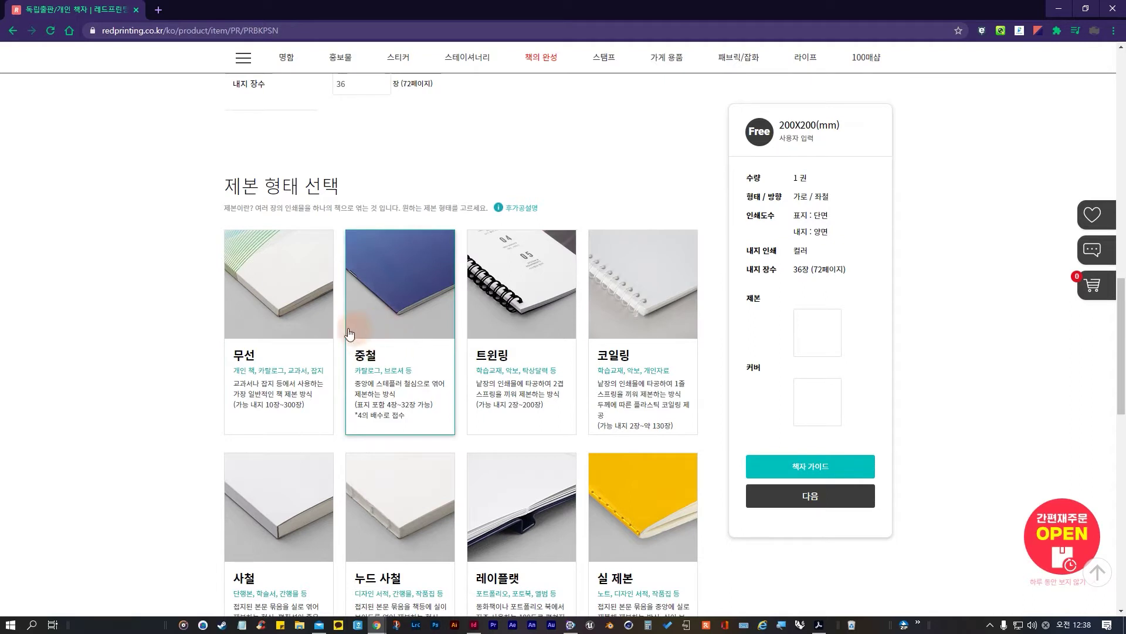
left_click(277, 299)
Step: Choose the soft cover (소프트 커버) as the booklet's cover type
scroll(142, 434, "down", 7)
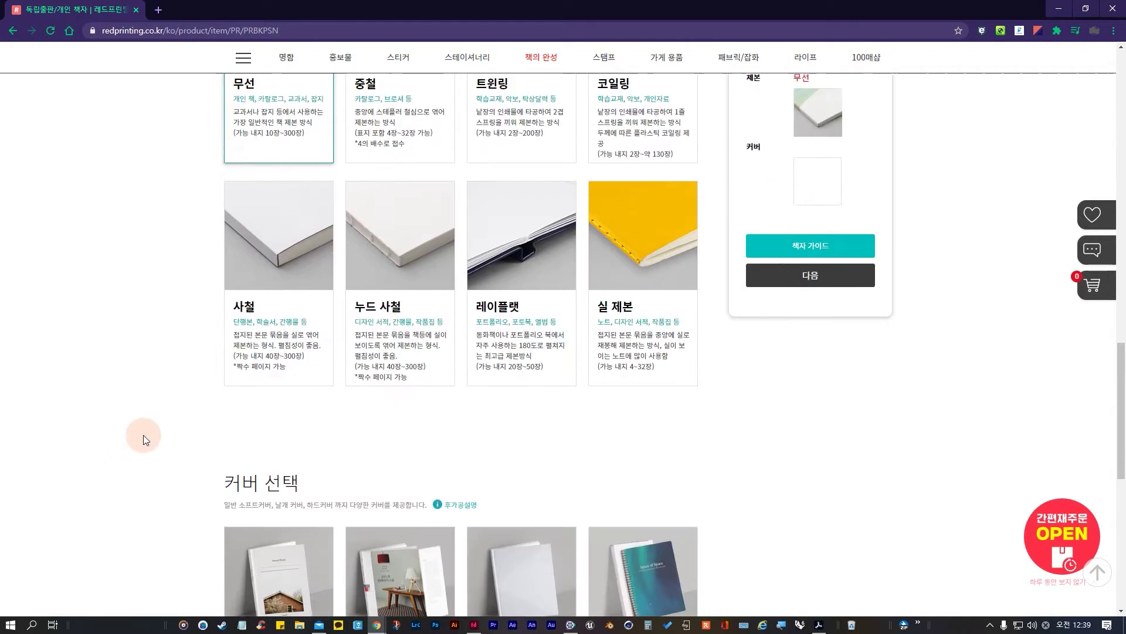
scroll(344, 393, "down", 5)
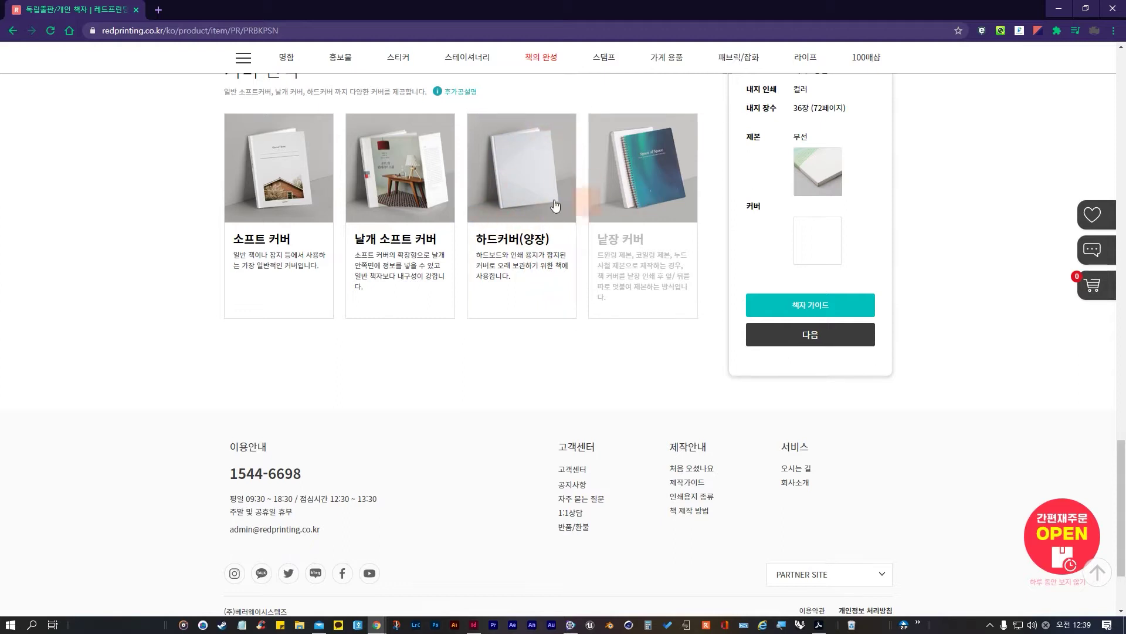
left_click(266, 184)
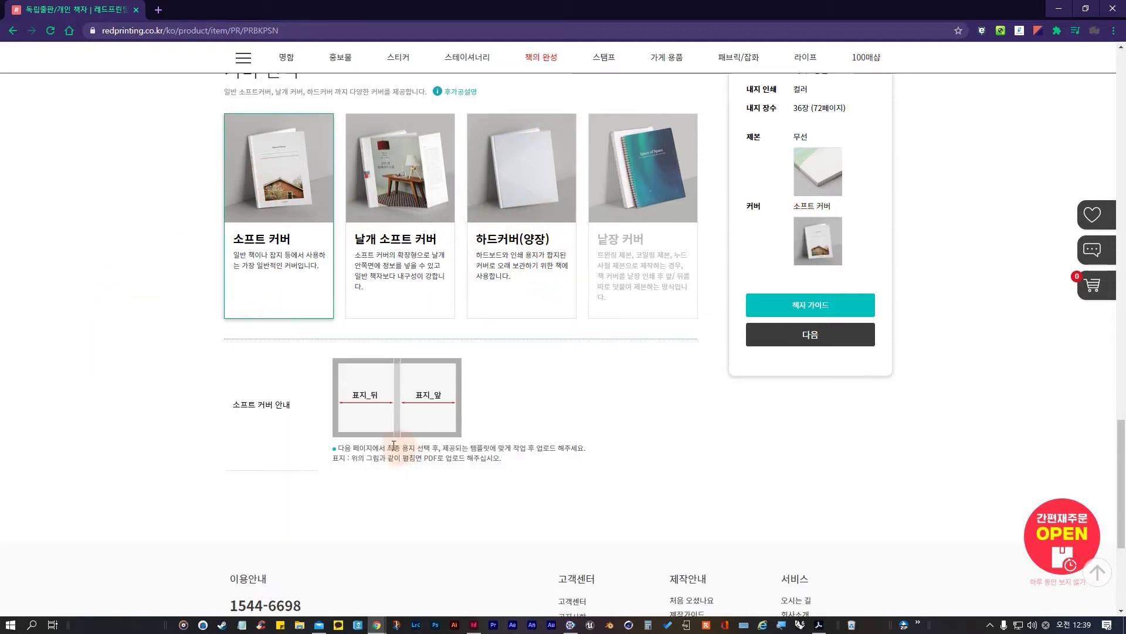
Step: Review the soft cover guide (소프트 커버 안내) and the order summary, and proceed to the file upload stage (파일 업로드)
scroll(386, 427, "down", 4)
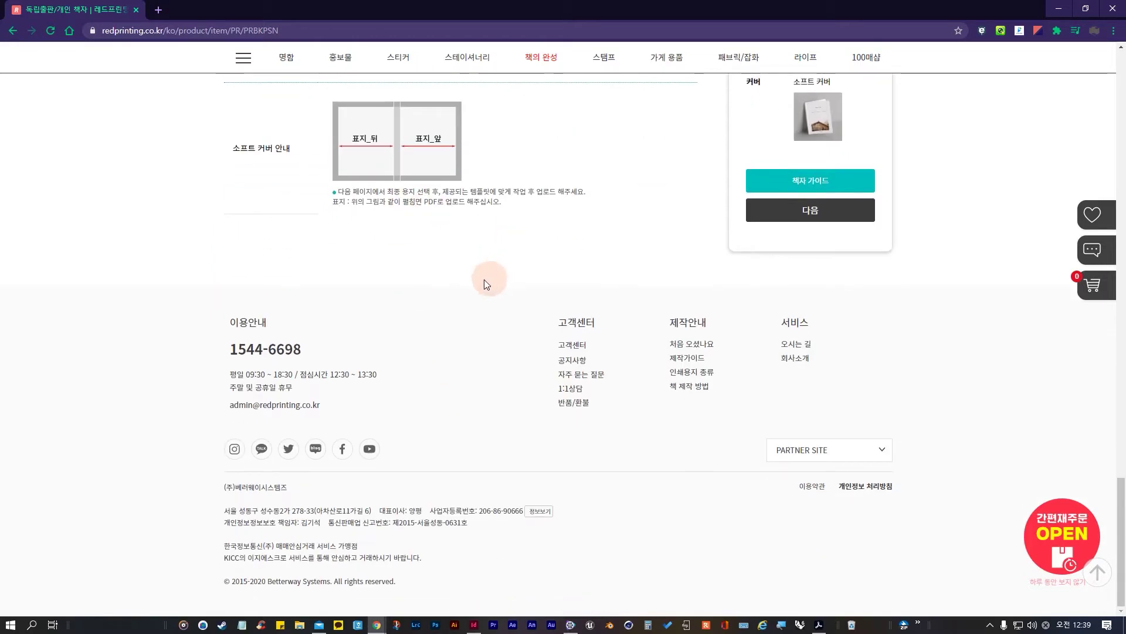
scroll(484, 279, "up", 2)
left_click_drag(428, 322, 297, 334)
left_click(474, 336)
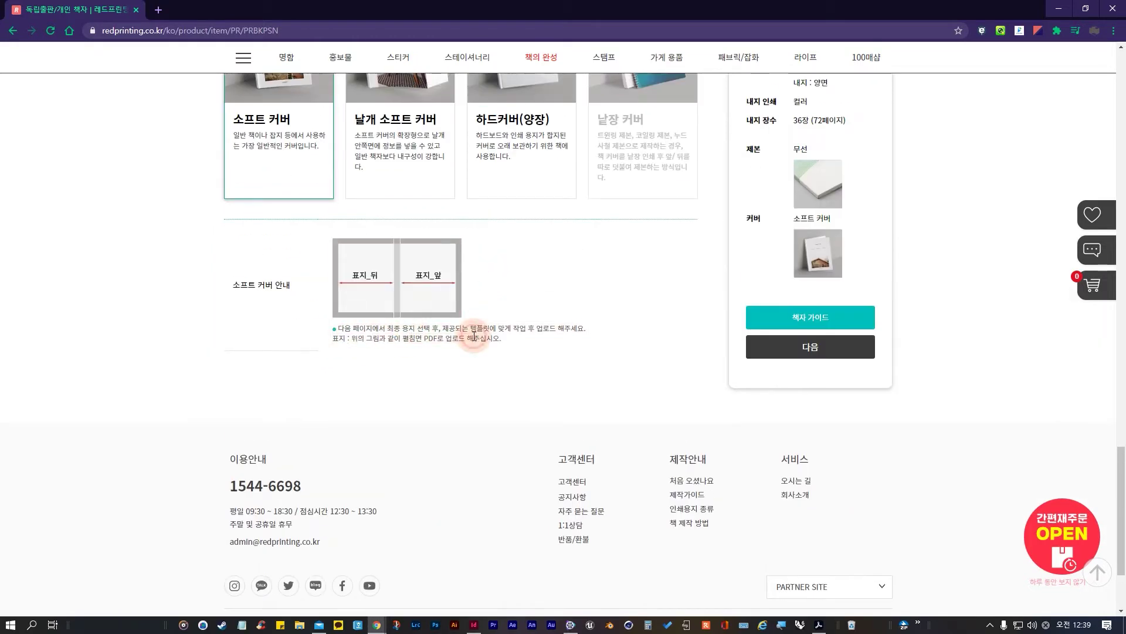
left_click(396, 284)
scroll(575, 298, "up", 6)
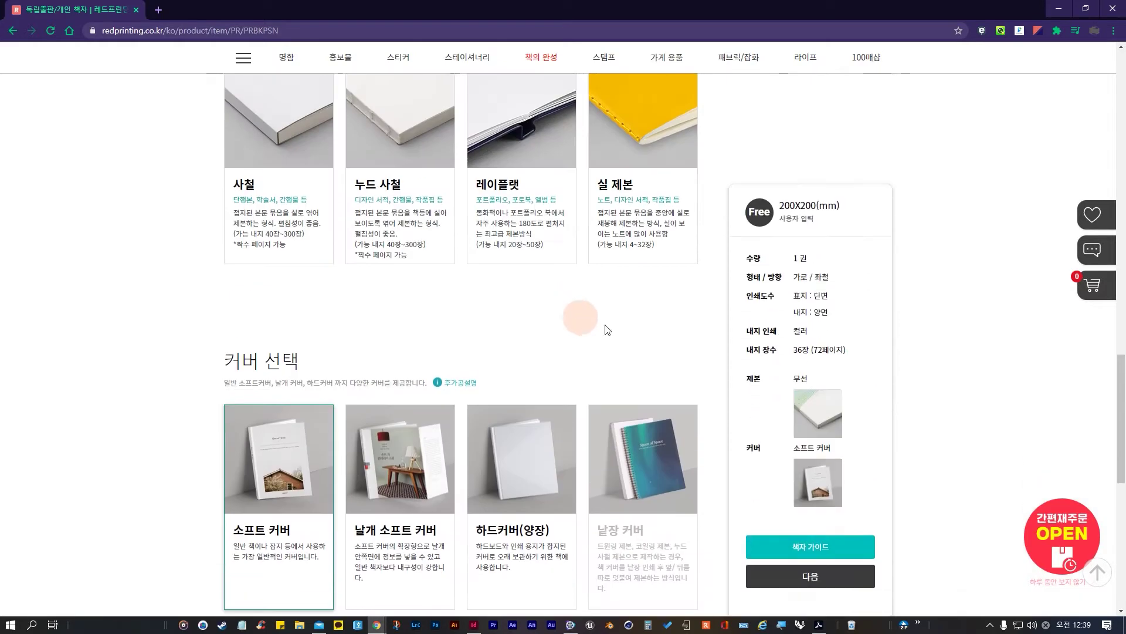
left_click(830, 497)
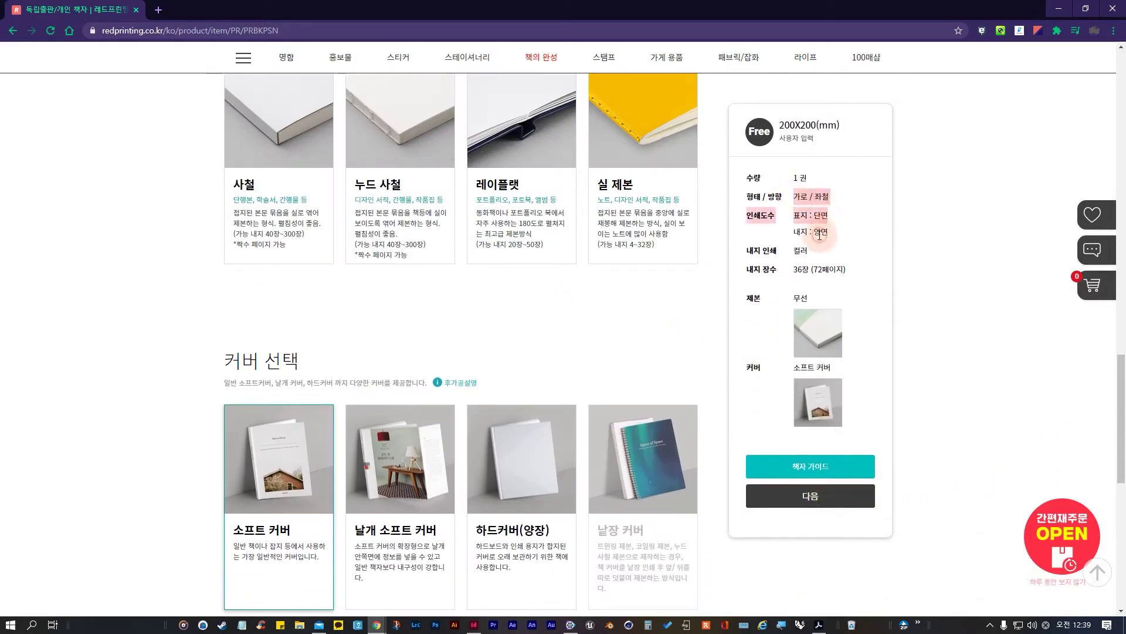
left_click(815, 508)
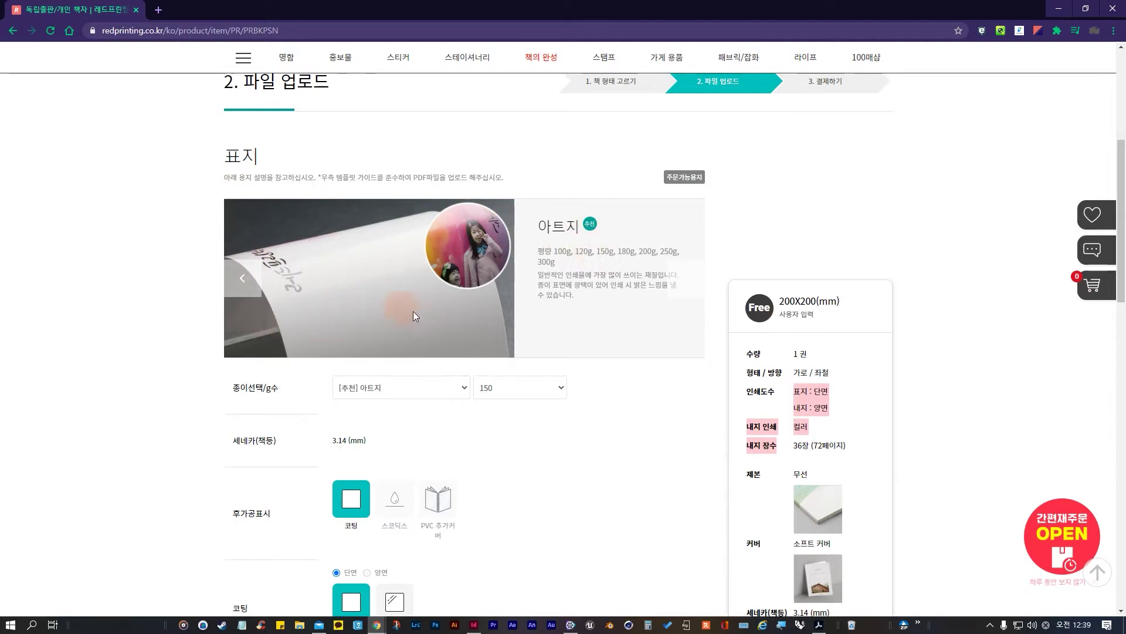
Step: Set the cover paper to 랑데뷰내츄럴 with a weight of 210 g
left_click(562, 388)
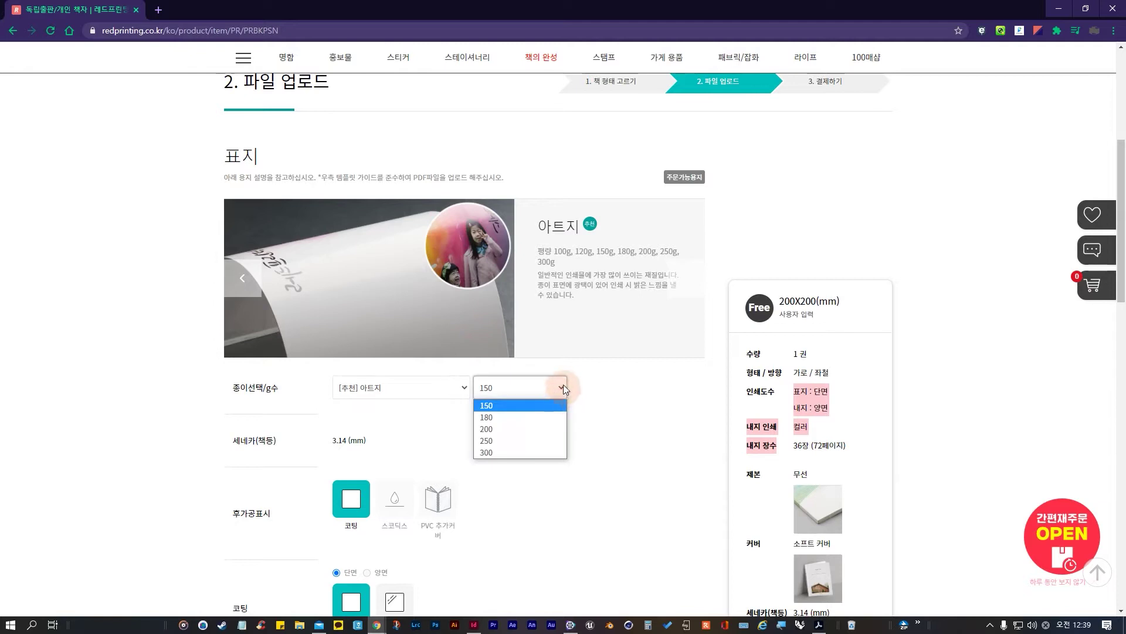
left_click(519, 441)
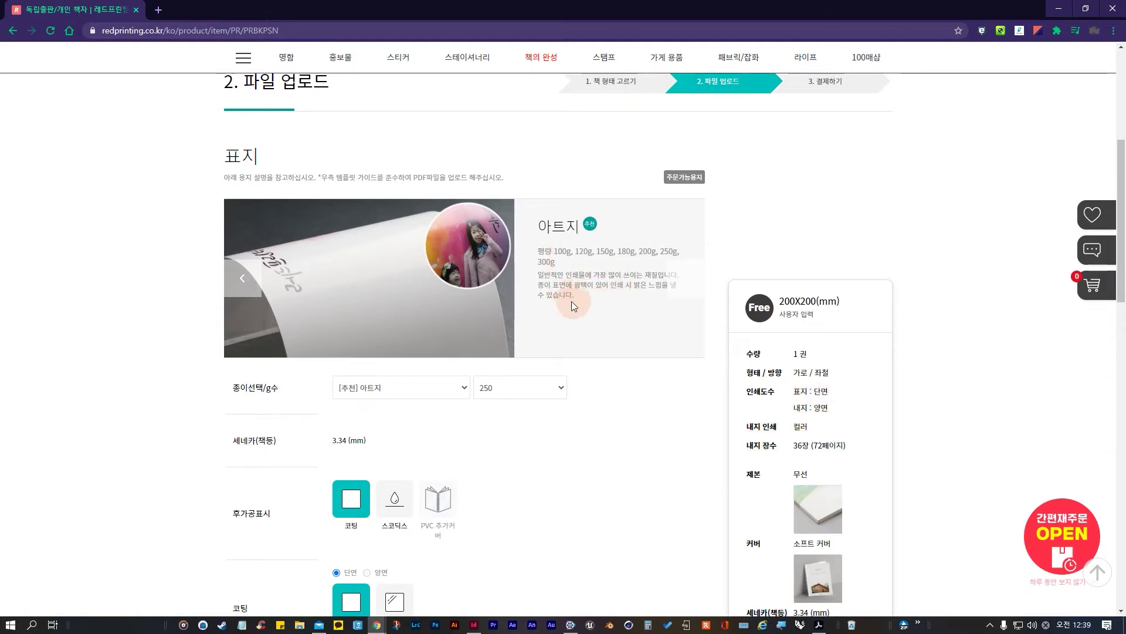
left_click(392, 390)
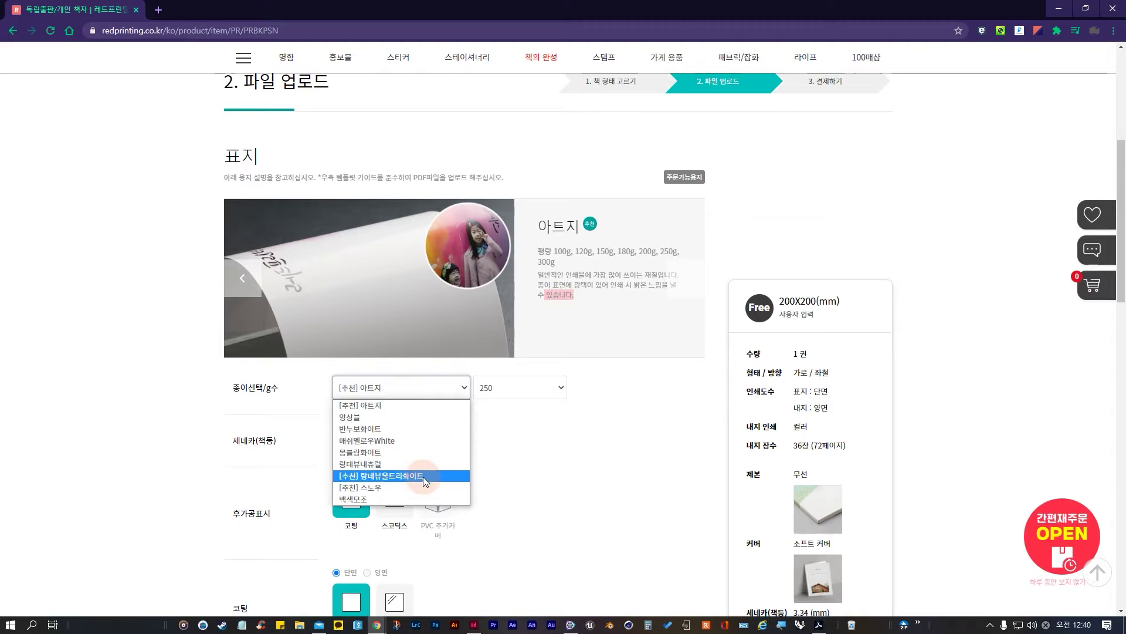
left_click(407, 464)
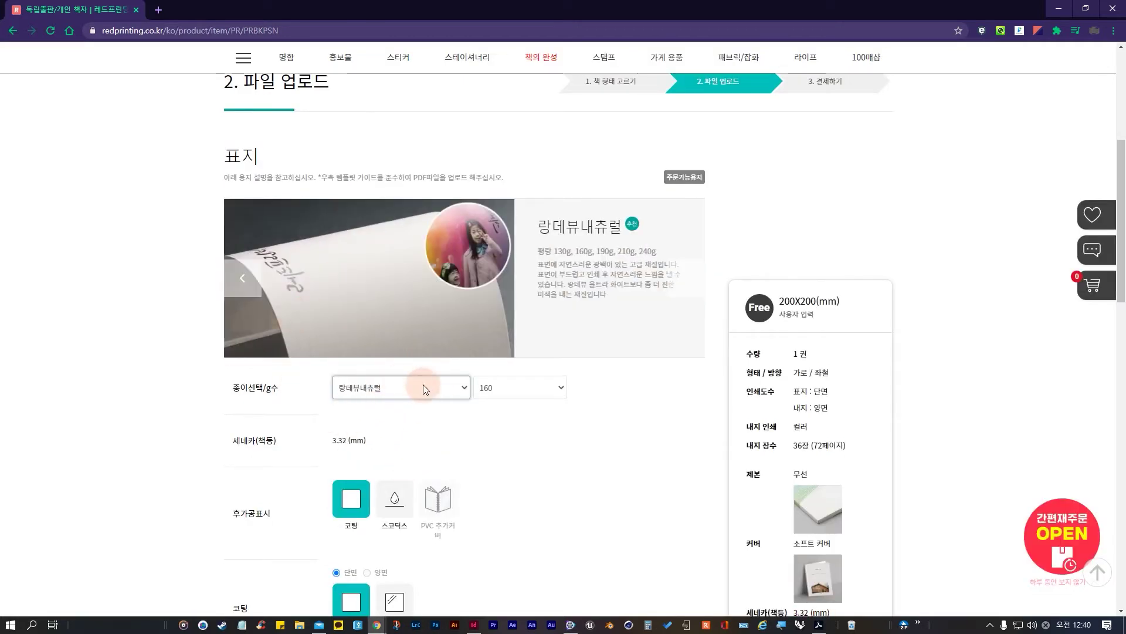
left_click(506, 389)
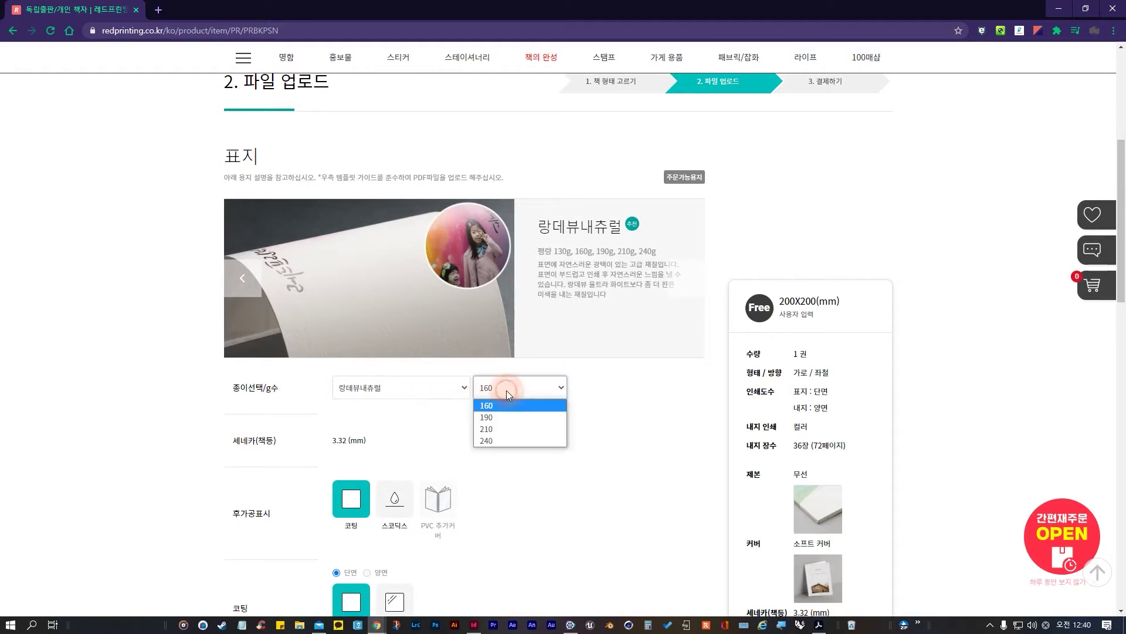
left_click(495, 429)
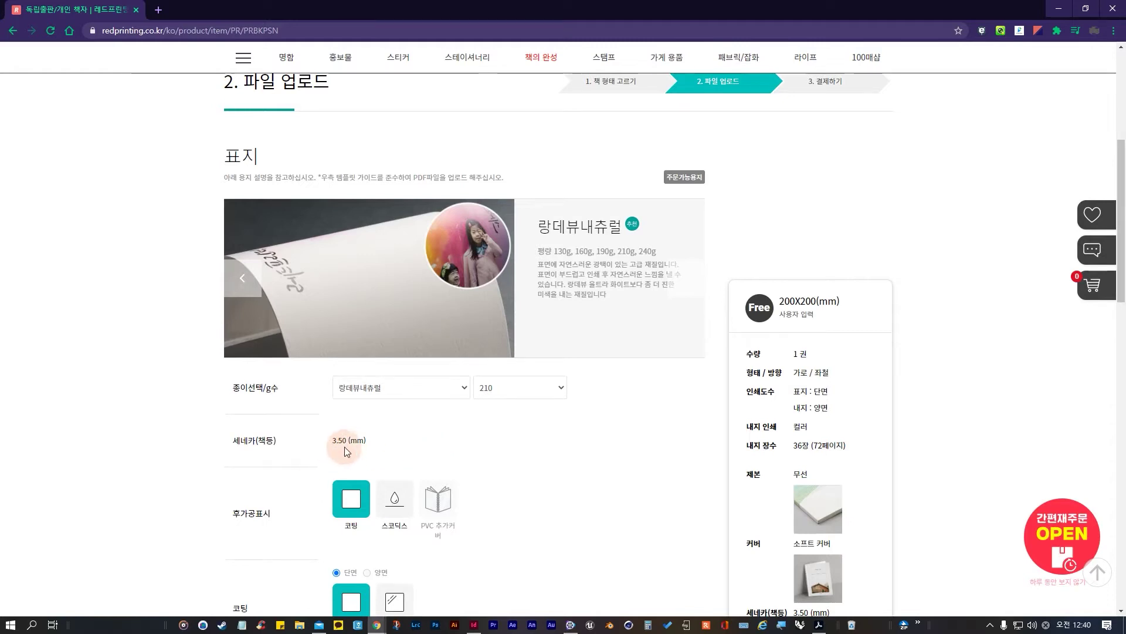
Step: Remove the coating (코팅) from the cover's finishing options (후가공)
scroll(329, 322, "down", 2)
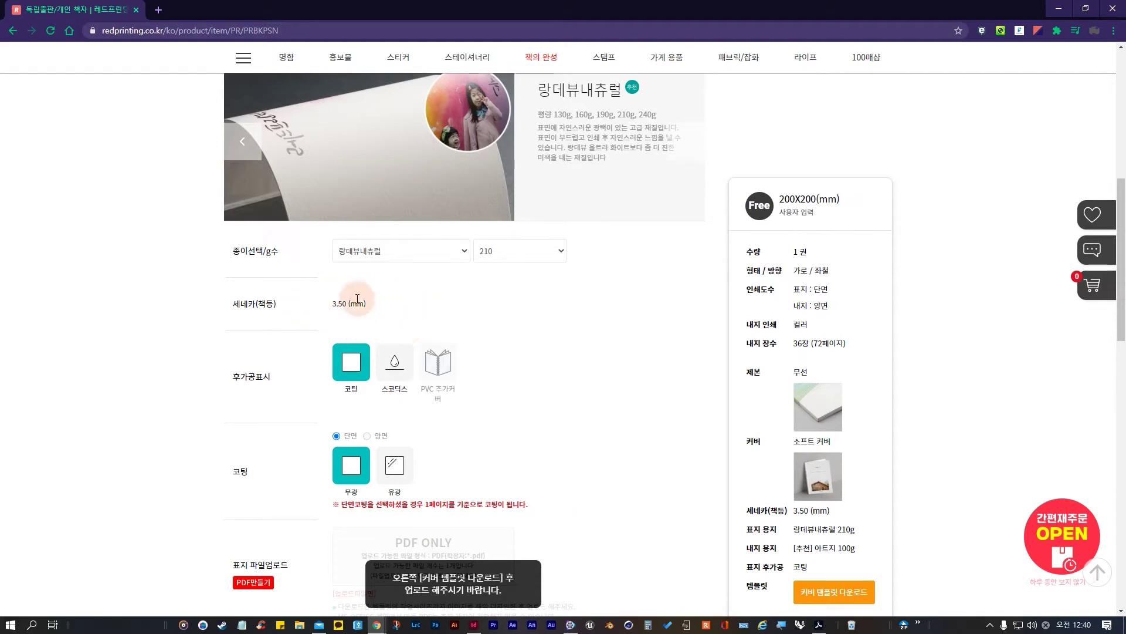
left_click_drag(277, 300, 213, 302)
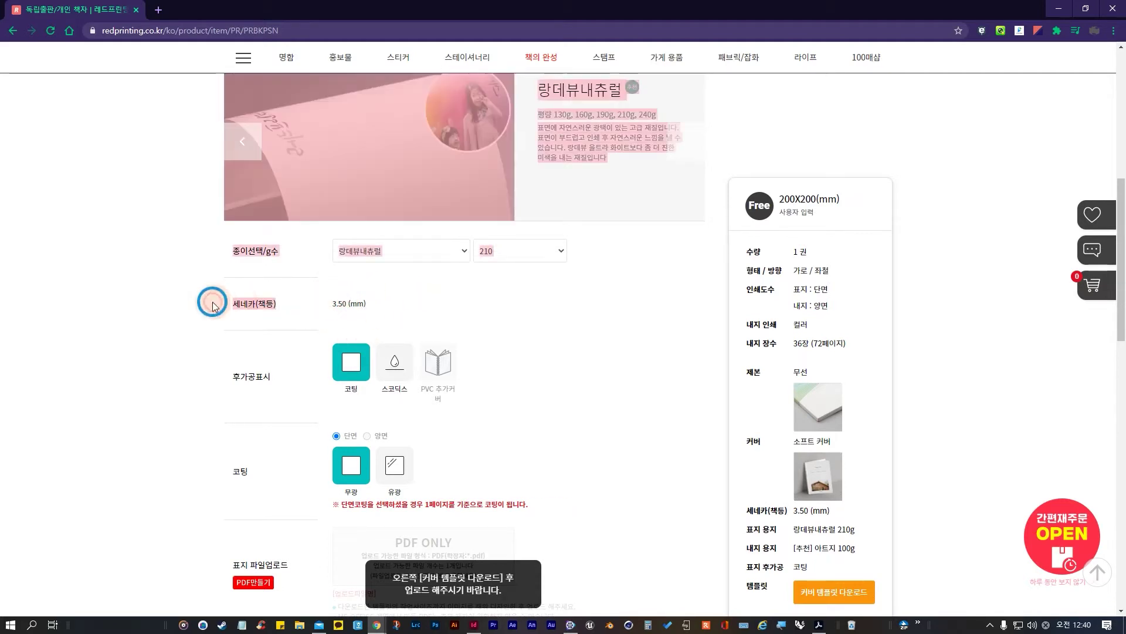
left_click(278, 306)
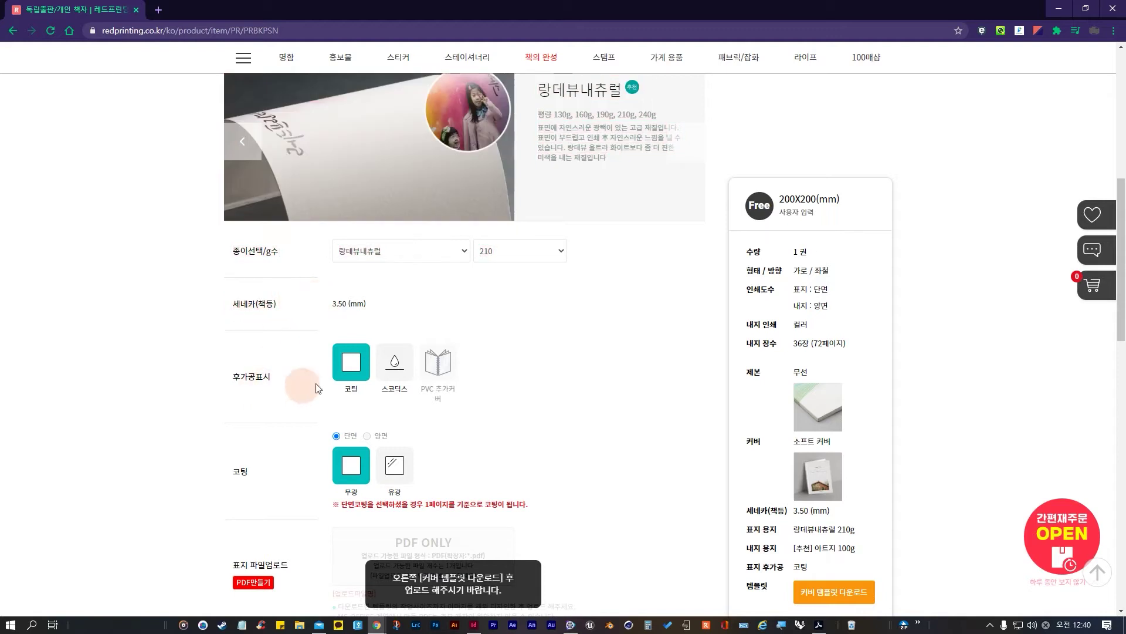
left_click(351, 365)
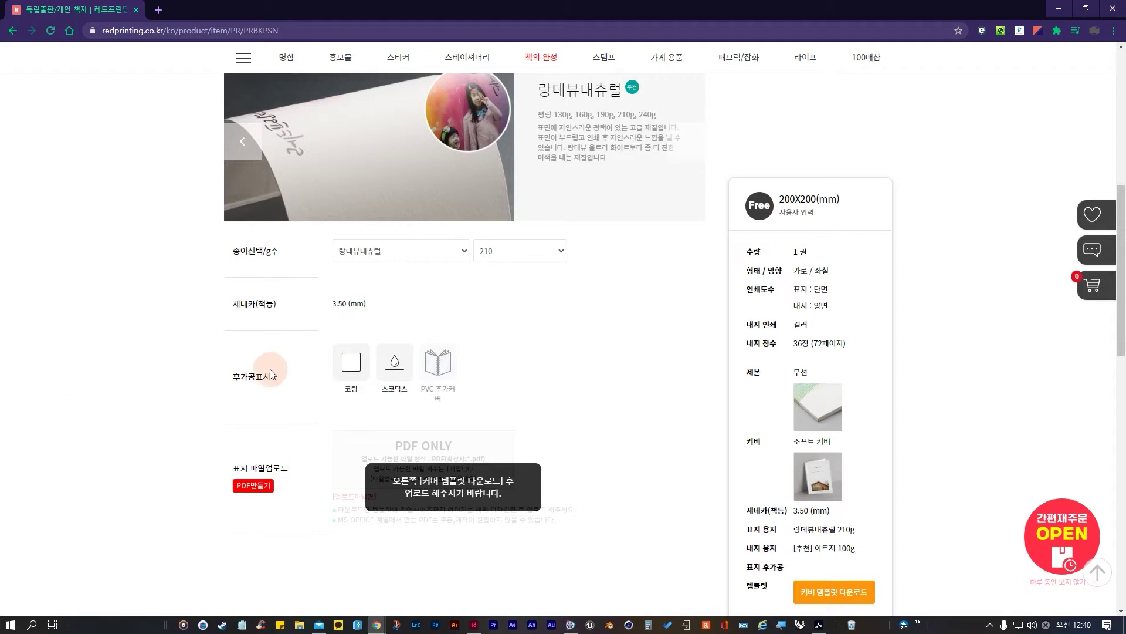
left_click(352, 364)
left_click(353, 366)
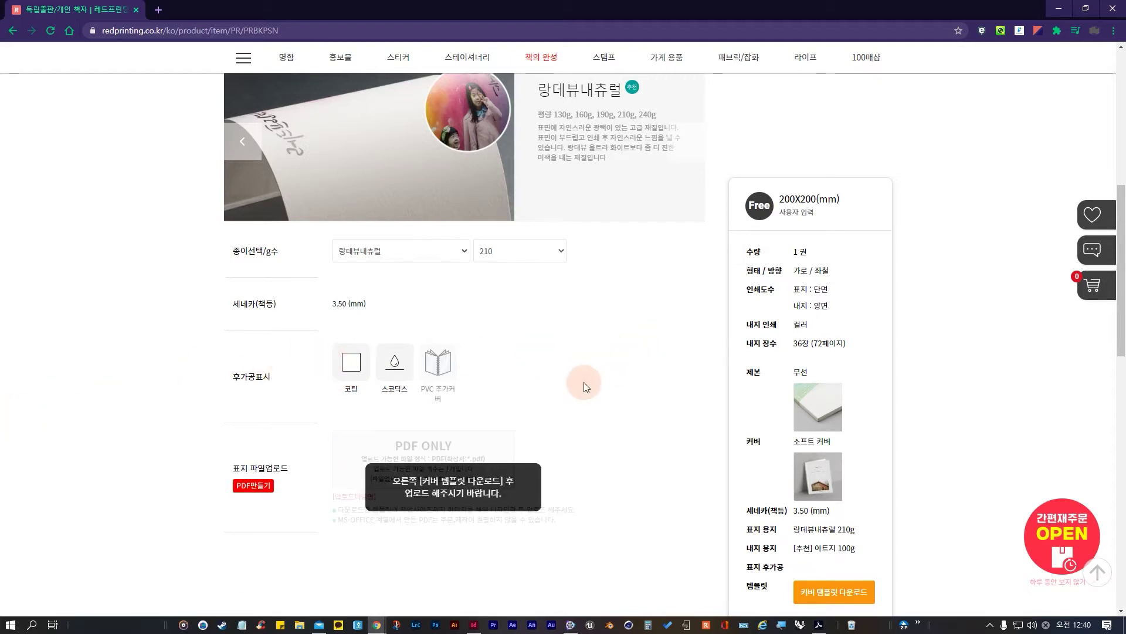
Step: Set the inner page paper (내지) to 백색모조 with a weight of 100 g
scroll(583, 386, "down", 10)
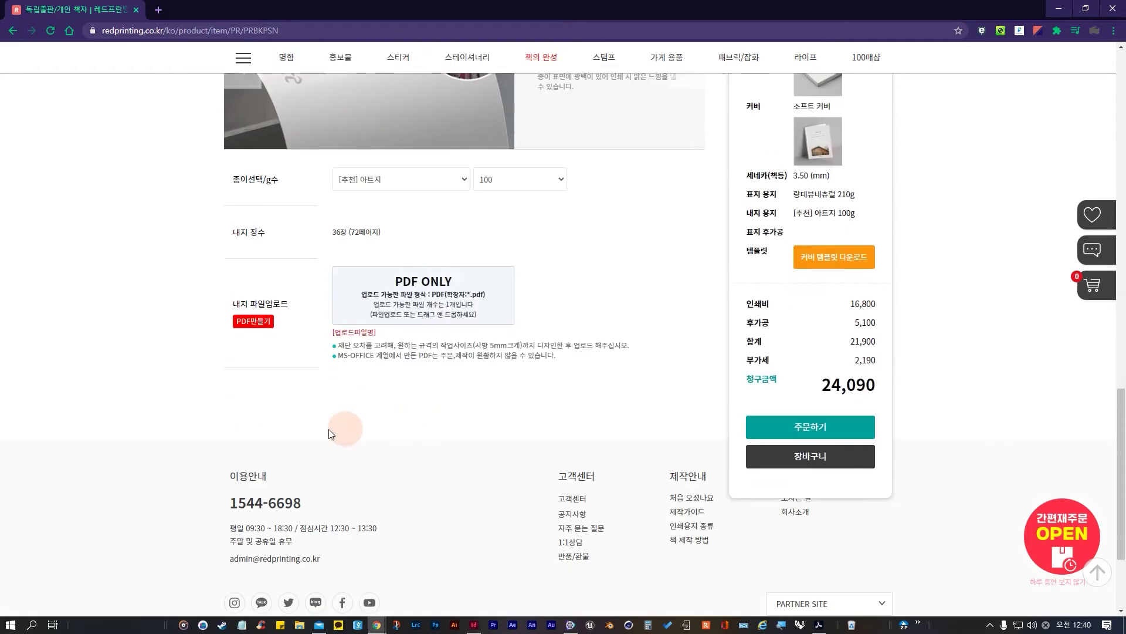
scroll(411, 282, "up", 3)
left_click(423, 317)
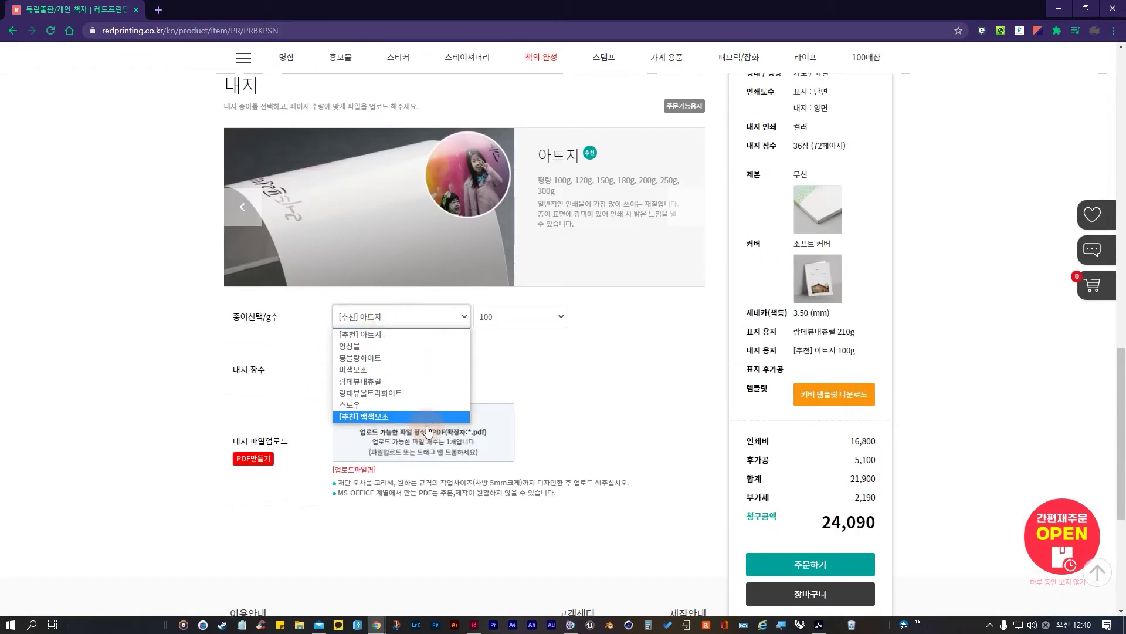
left_click(396, 416)
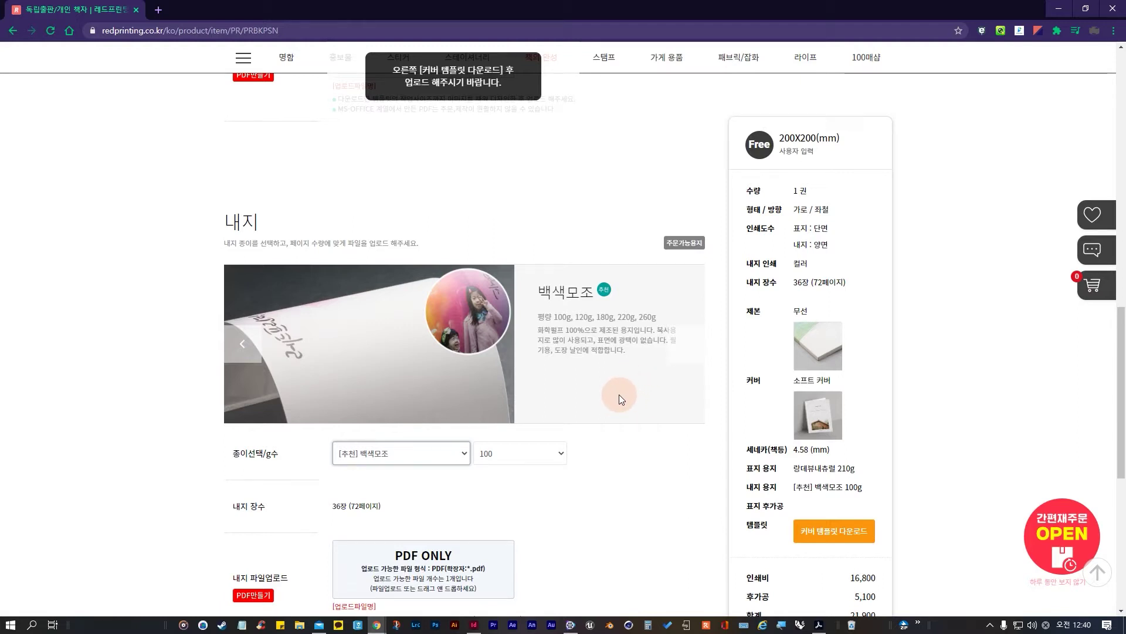
left_click(537, 459)
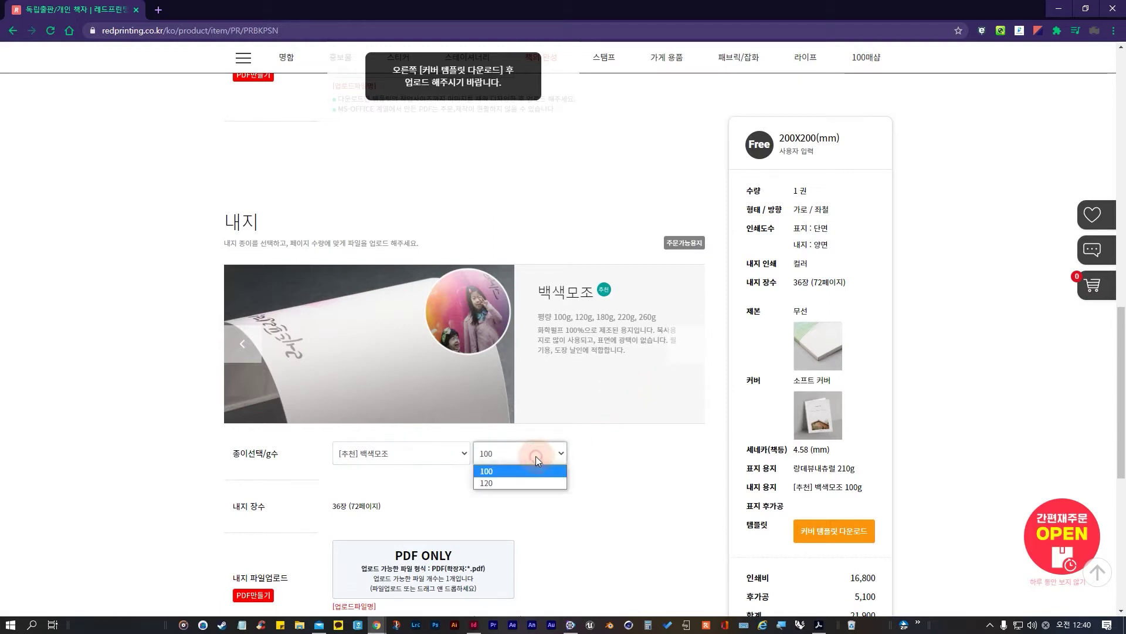
left_click(490, 473)
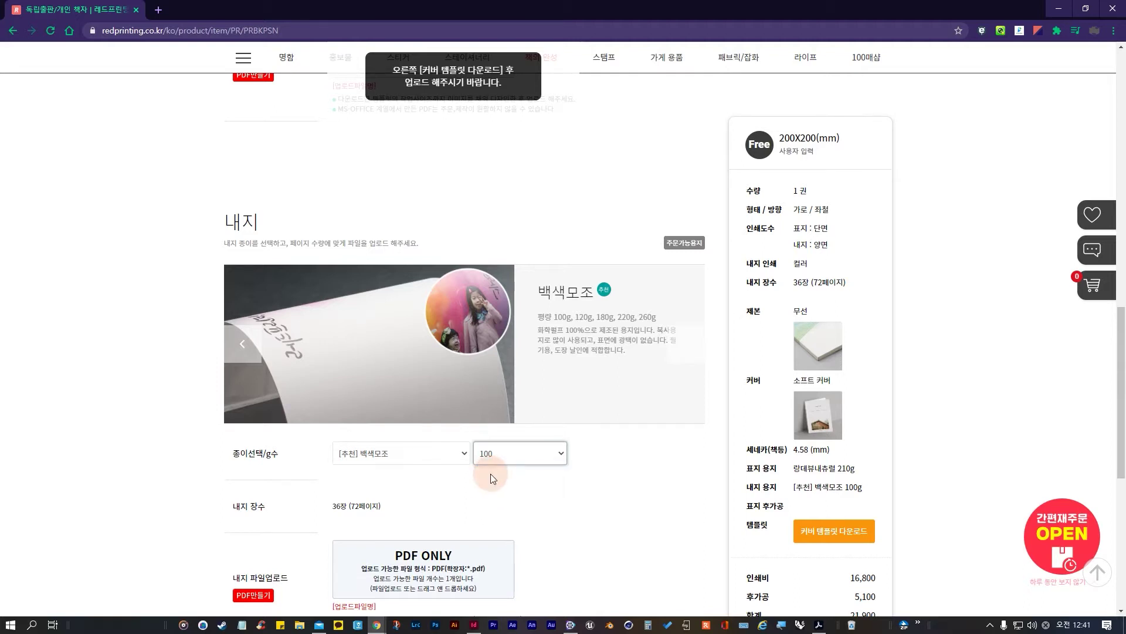
Step: Change the inner page paper (내지) to 스노우 and review its paper description
left_click(449, 455)
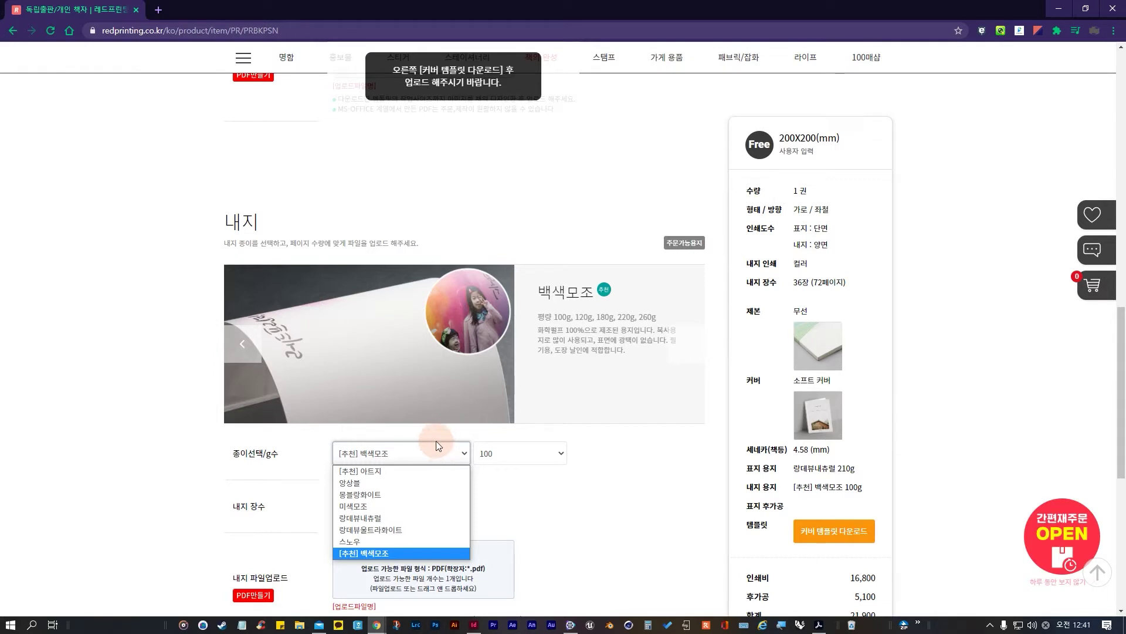
left_click(361, 542)
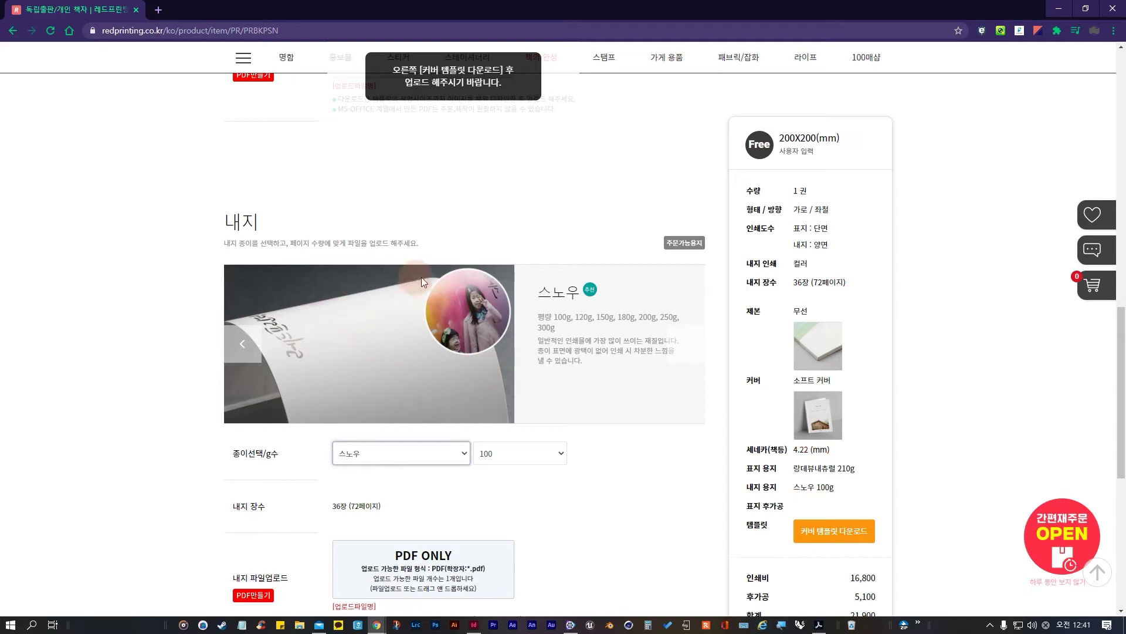
left_click_drag(574, 360, 530, 365)
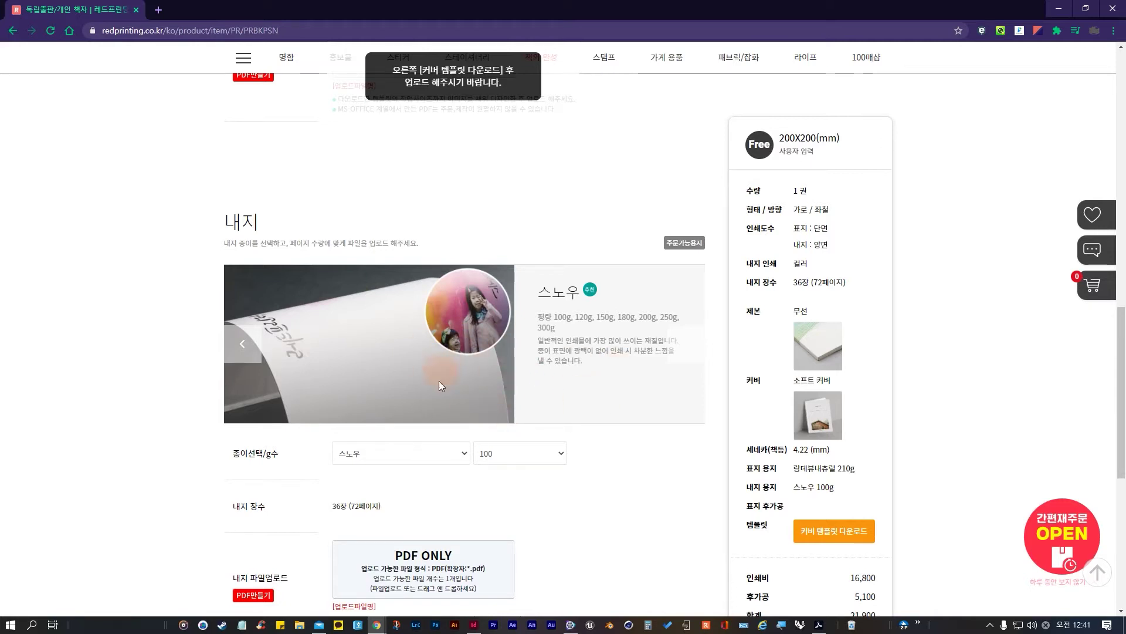
Step: Change the inner page paper (내지) to 몽블랑화이트
left_click(401, 453)
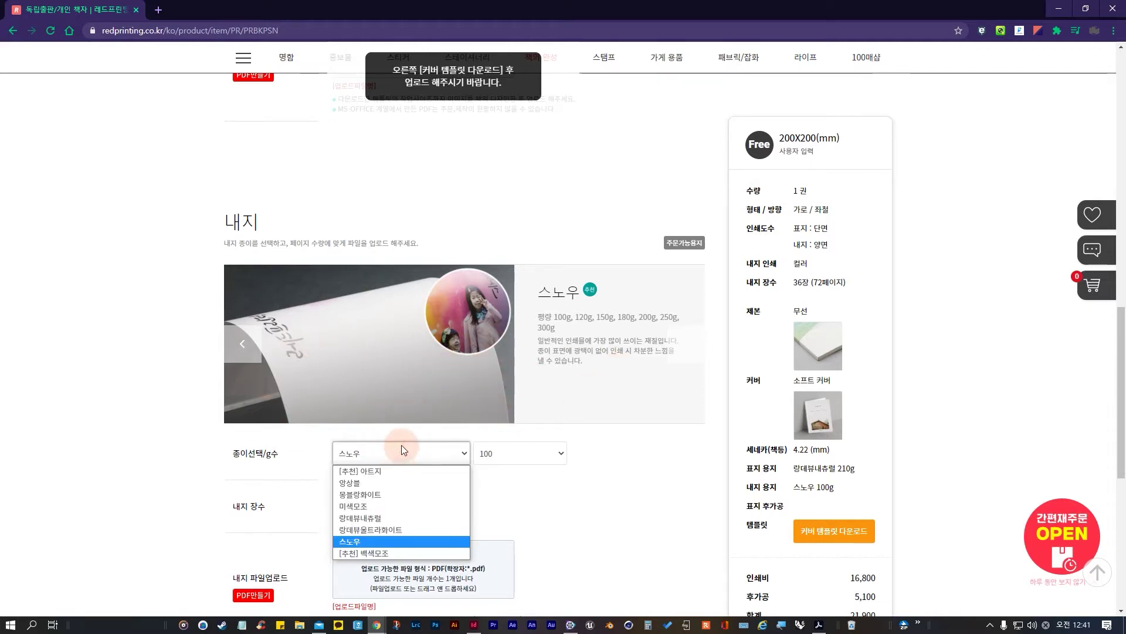
left_click(393, 517)
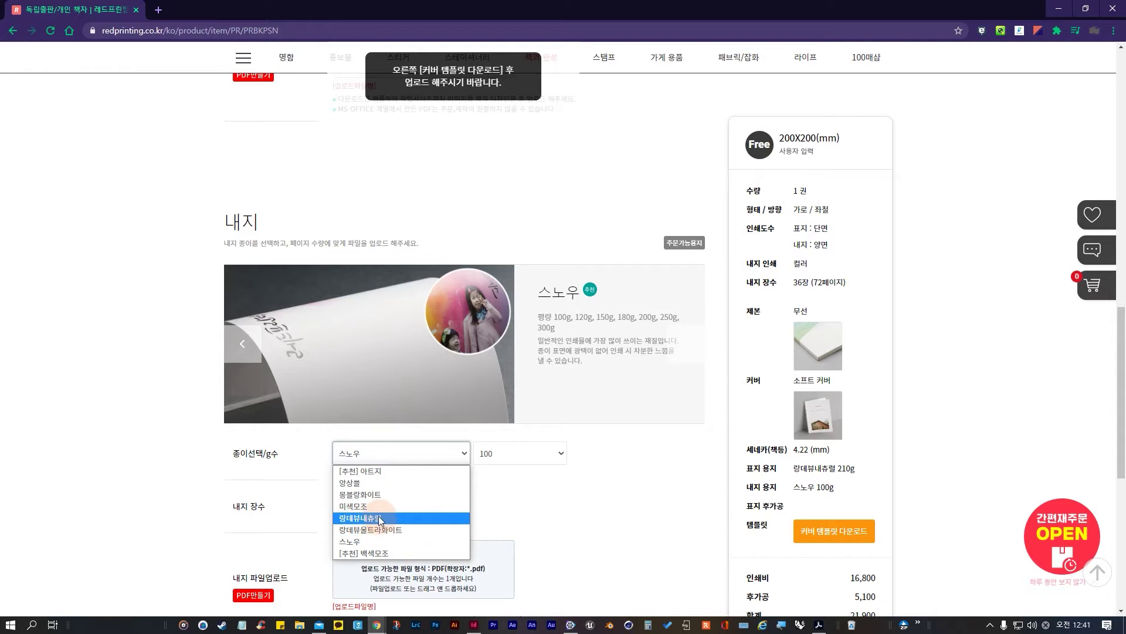
left_click(378, 494)
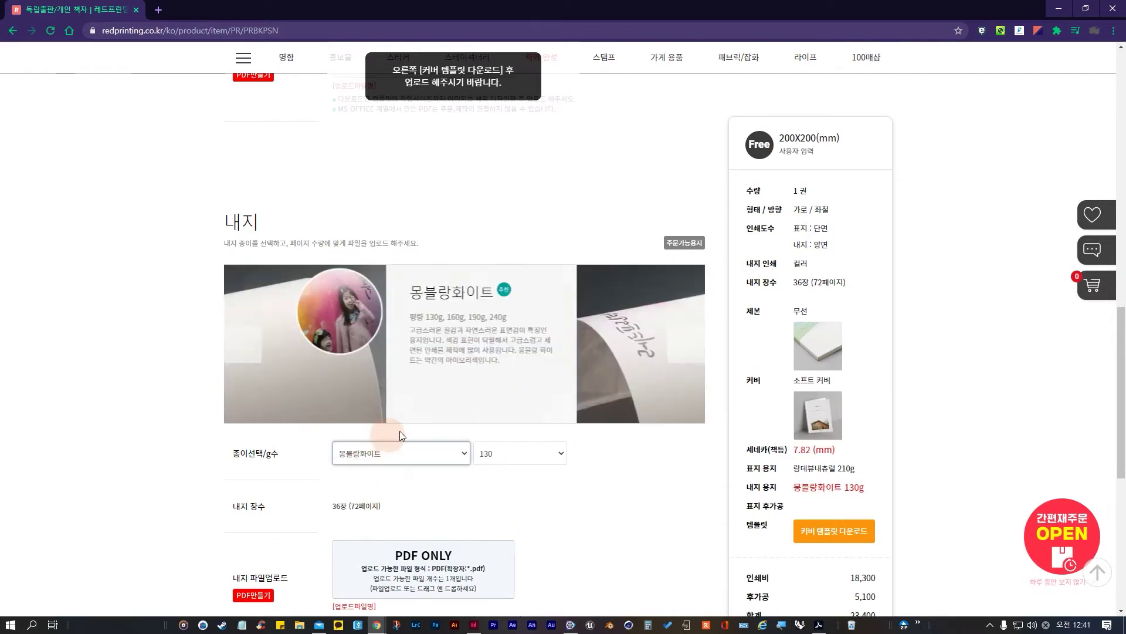
left_click(408, 378)
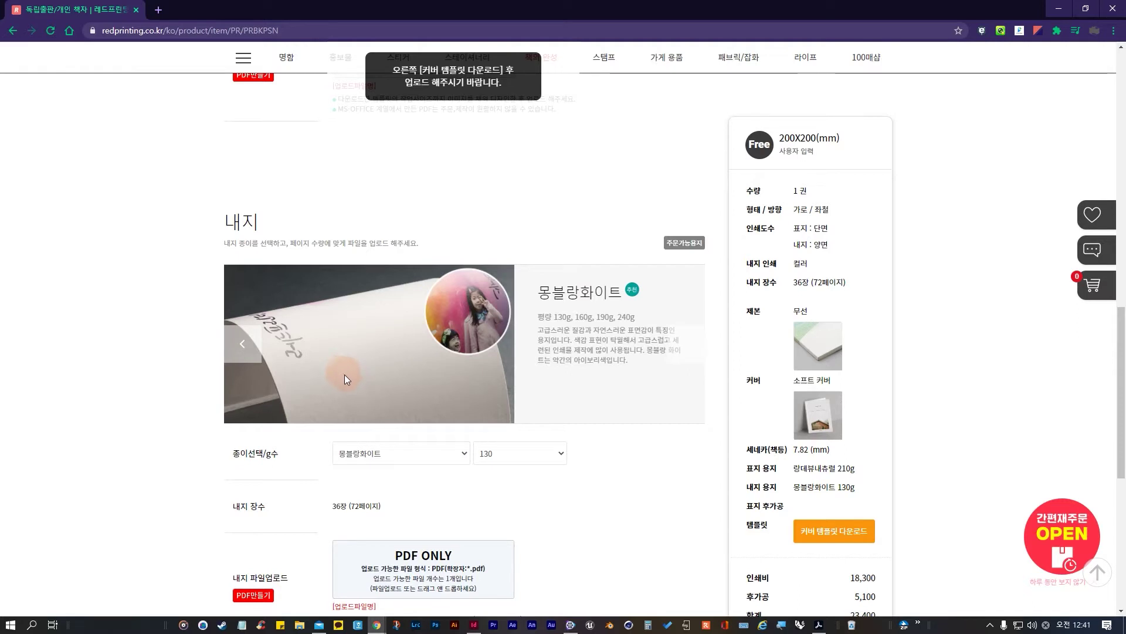
Step: Magnify the inner paper's sample photo with ZoomIt and examine the surface texture of 몽블랑화이트
key("alt+4")
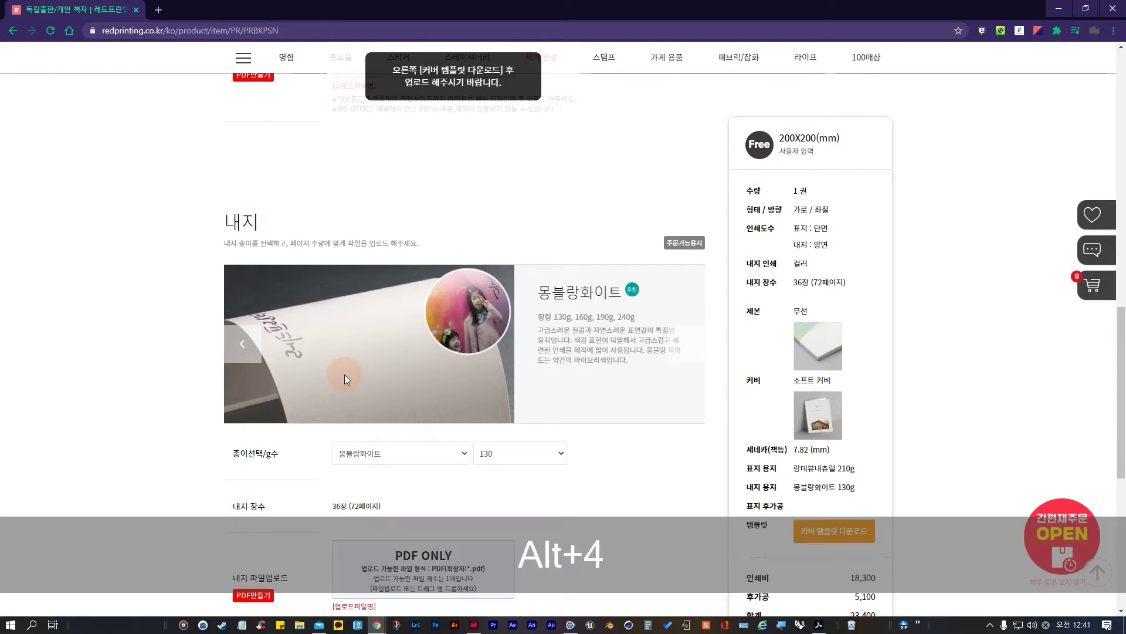
left_click(990, 624)
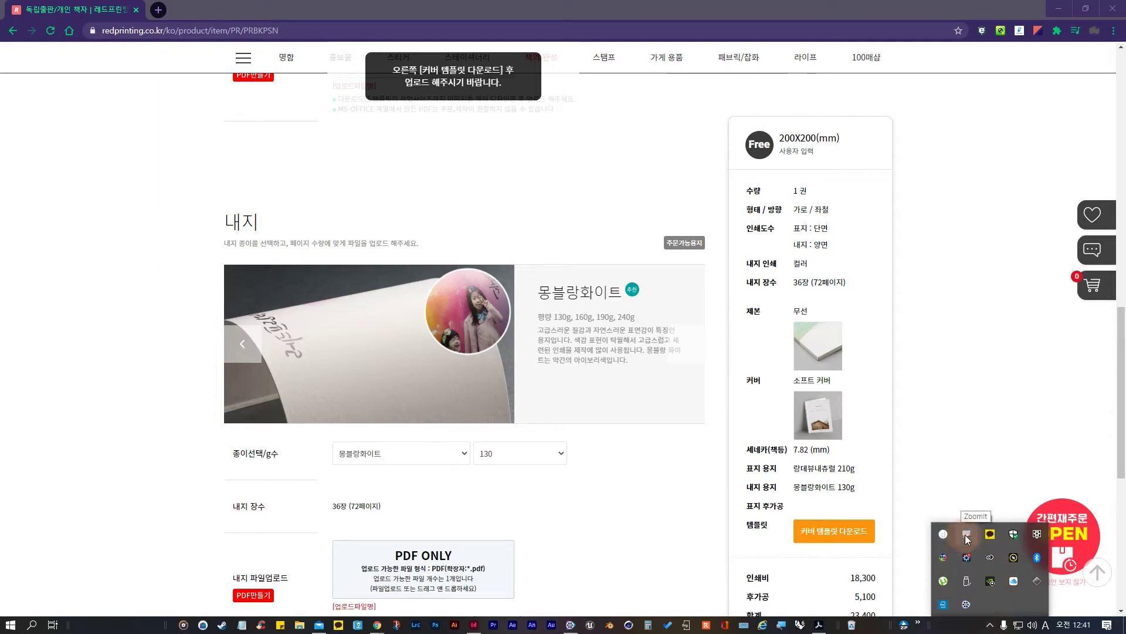
right_click(967, 536)
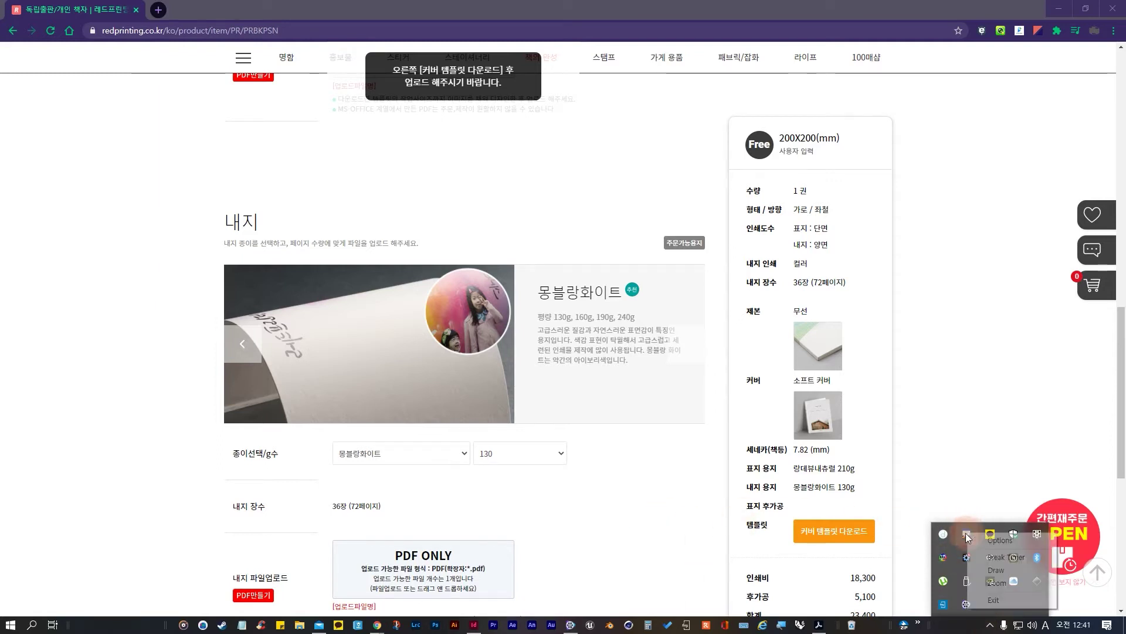
left_click(700, 513)
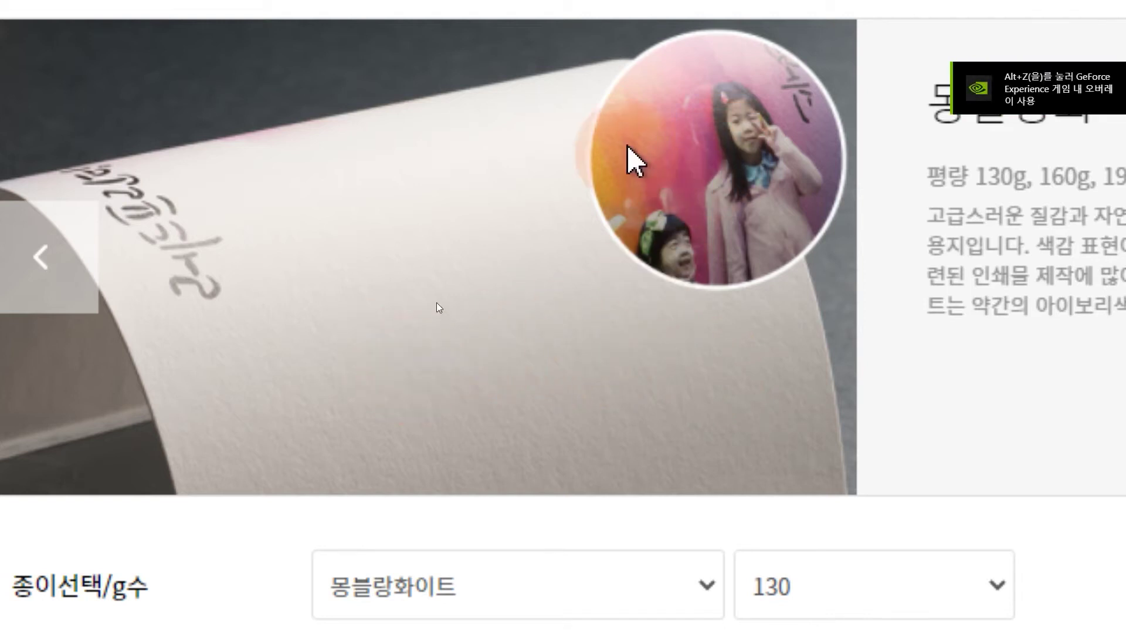
scroll(440, 305, "up", 1)
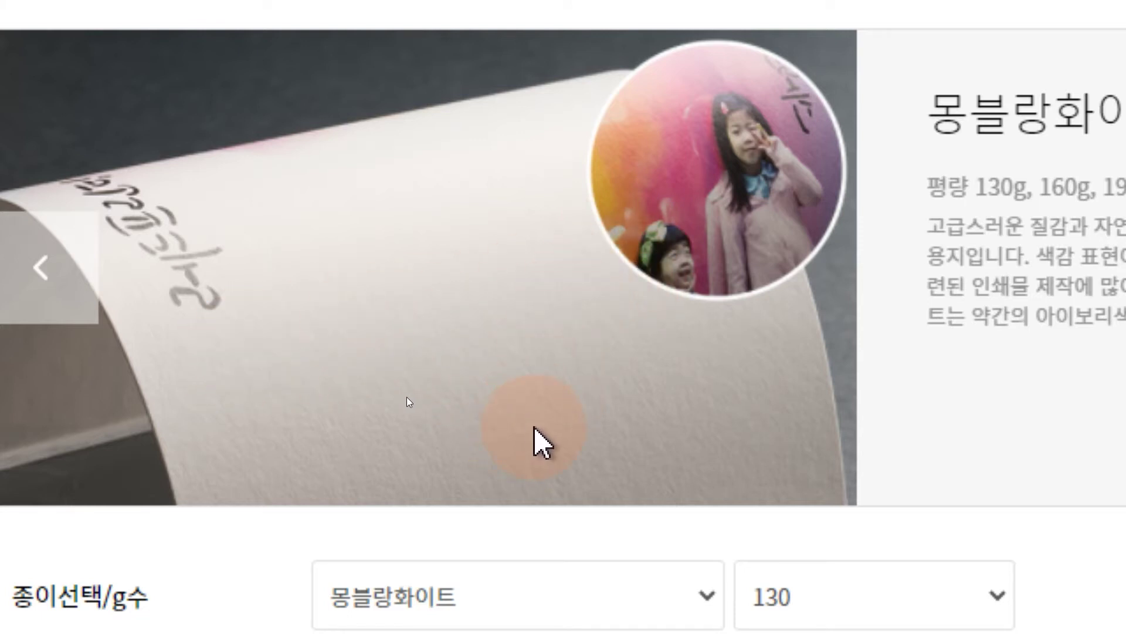
key("ctrl+4")
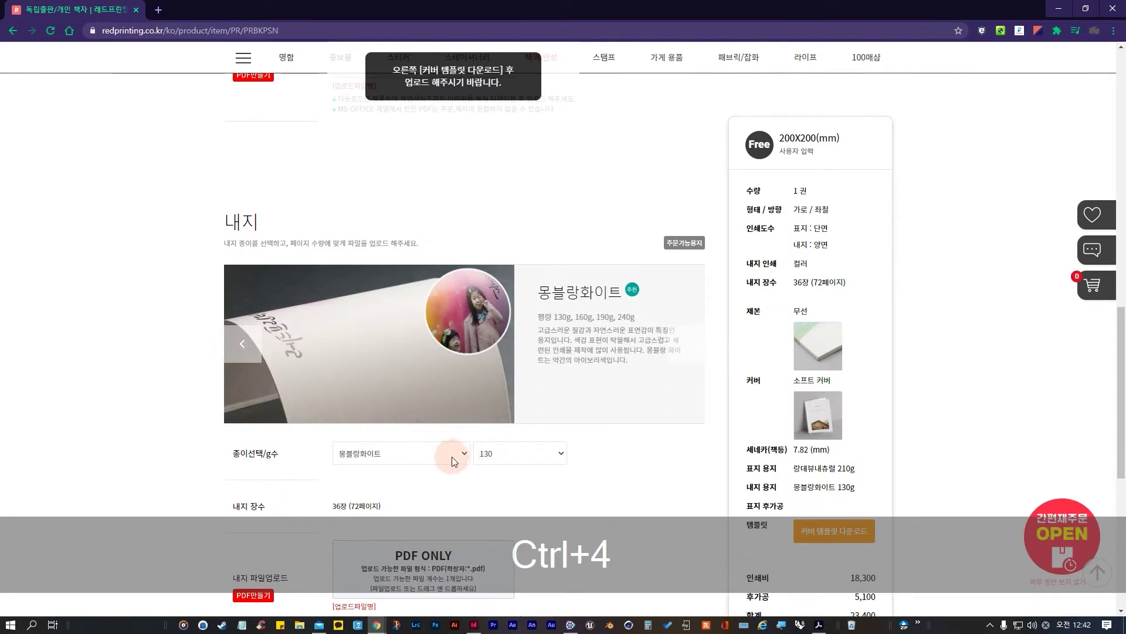
Step: Try 미색모조 as the inner page paper, and settle on 백색모조 with a weight of 120 g
left_click(437, 457)
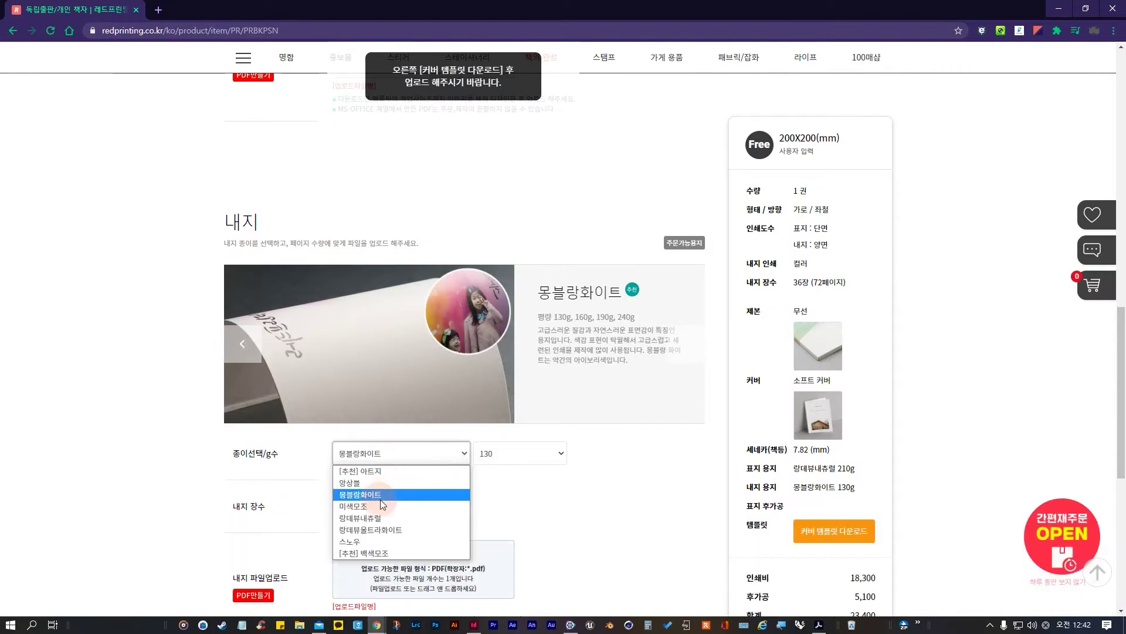
left_click(381, 506)
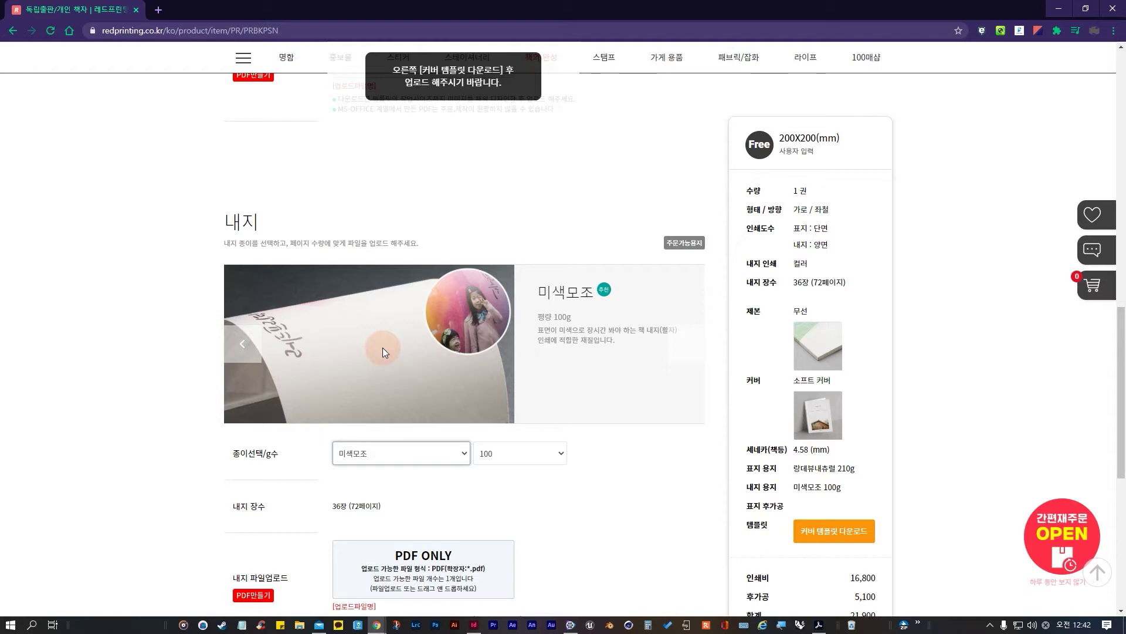
left_click(433, 457)
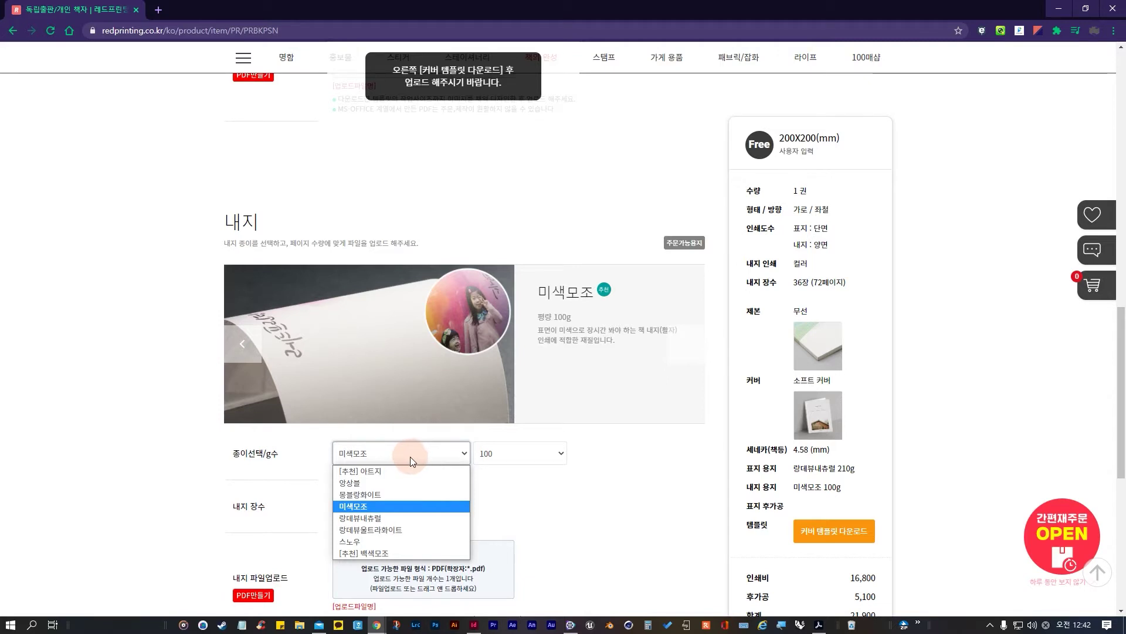
left_click(395, 553)
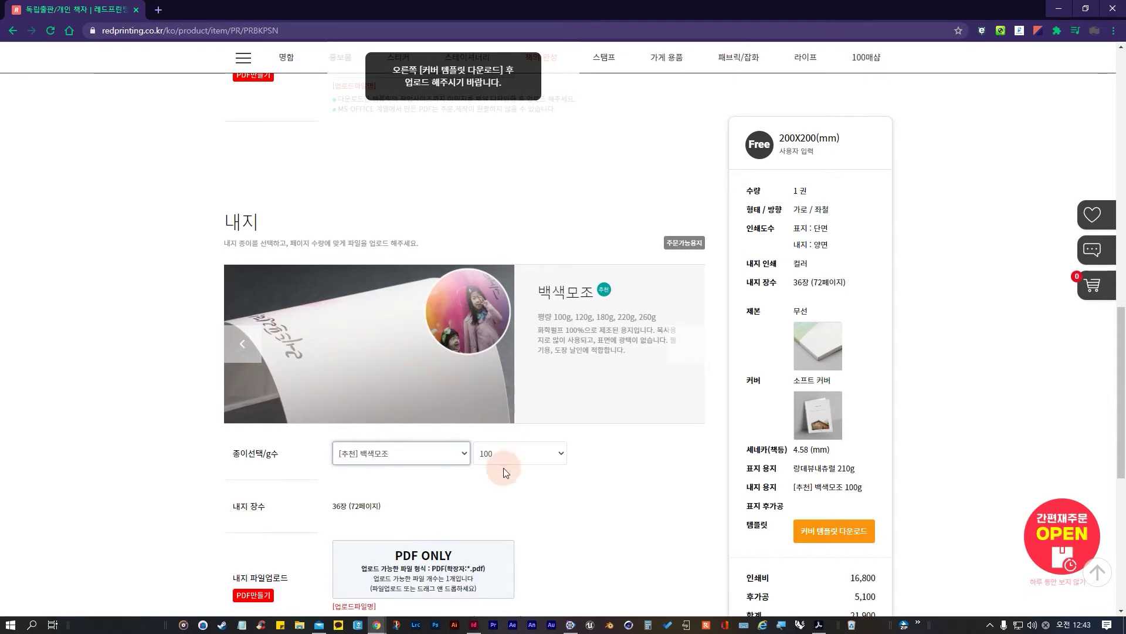
left_click(514, 455)
left_click(487, 484)
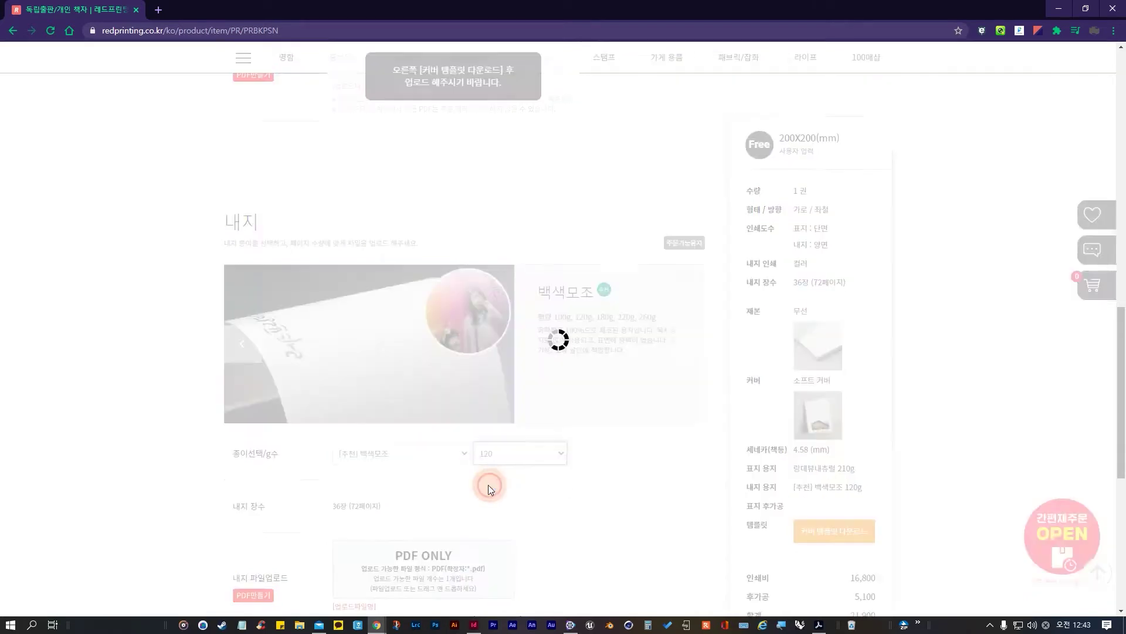
left_click(370, 502)
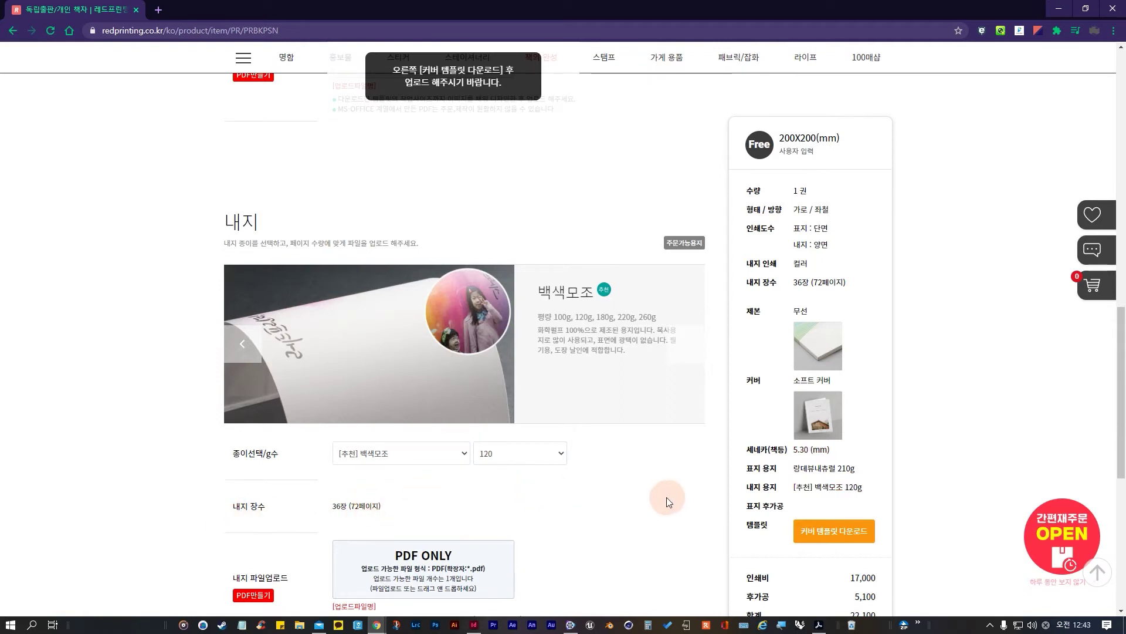
Step: Review the inner sheet count, the cover and inner page file upload sections, and the order summary
scroll(543, 480, "down", 2)
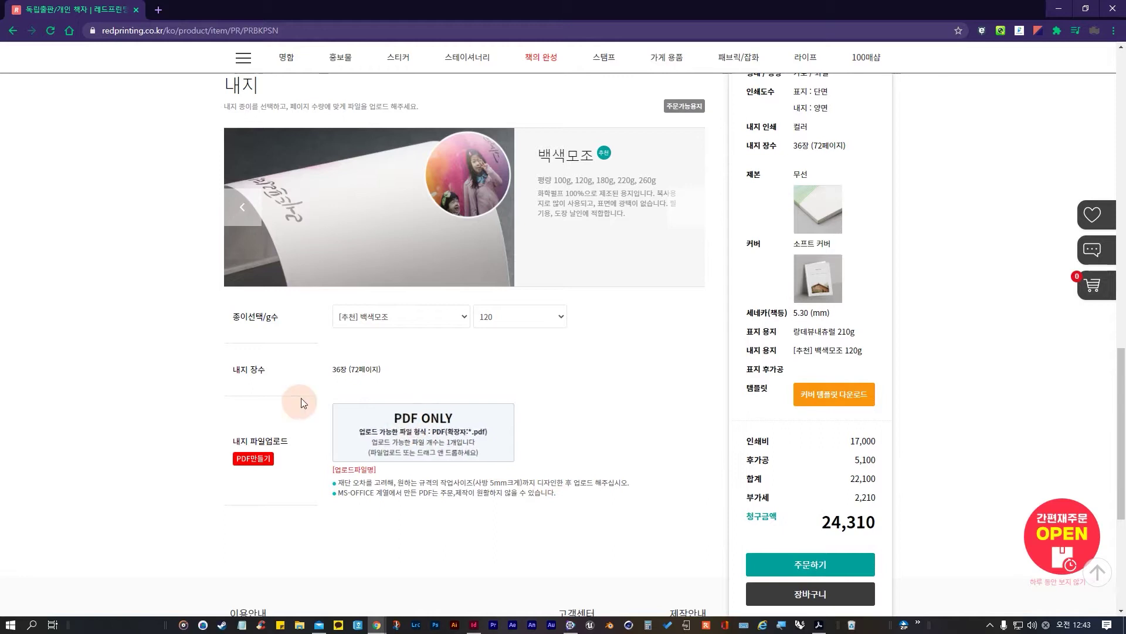
left_click_drag(300, 373, 369, 368)
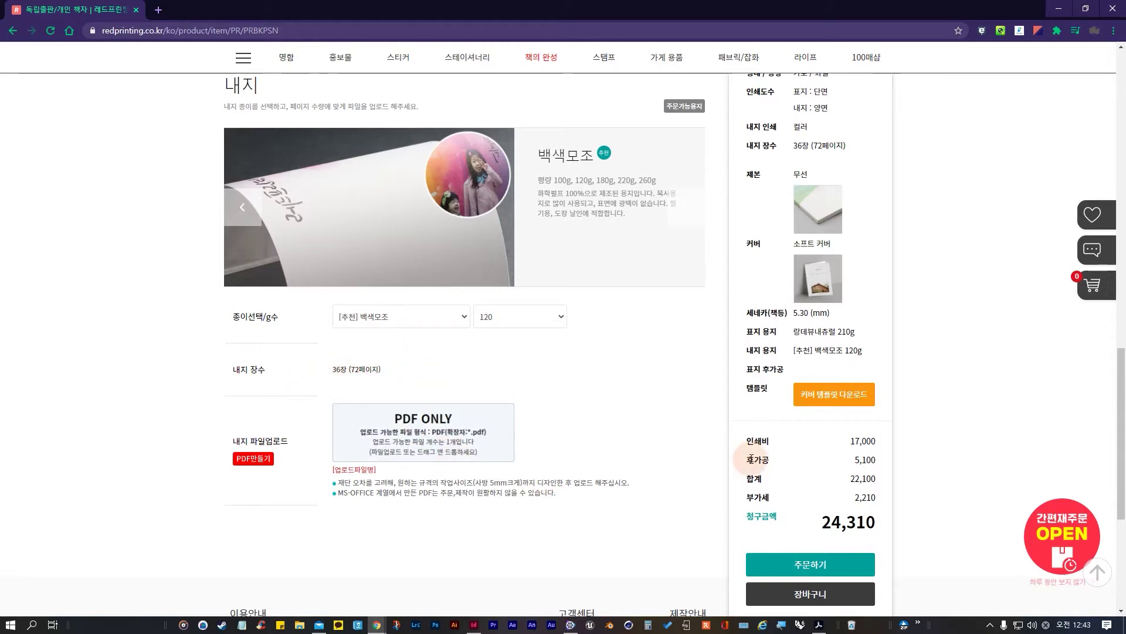
scroll(332, 428, "down", 4)
scroll(410, 473, "up", 6)
scroll(413, 475, "up", 3)
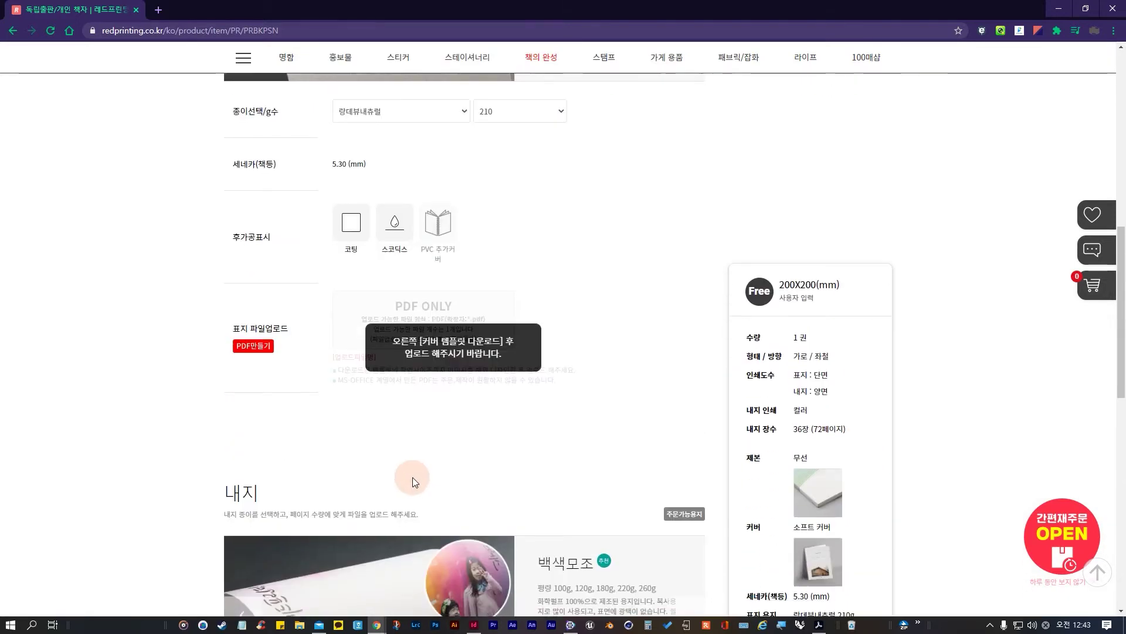
scroll(712, 452, "down", 5)
scroll(659, 455, "up", 4)
scroll(648, 453, "down", 6)
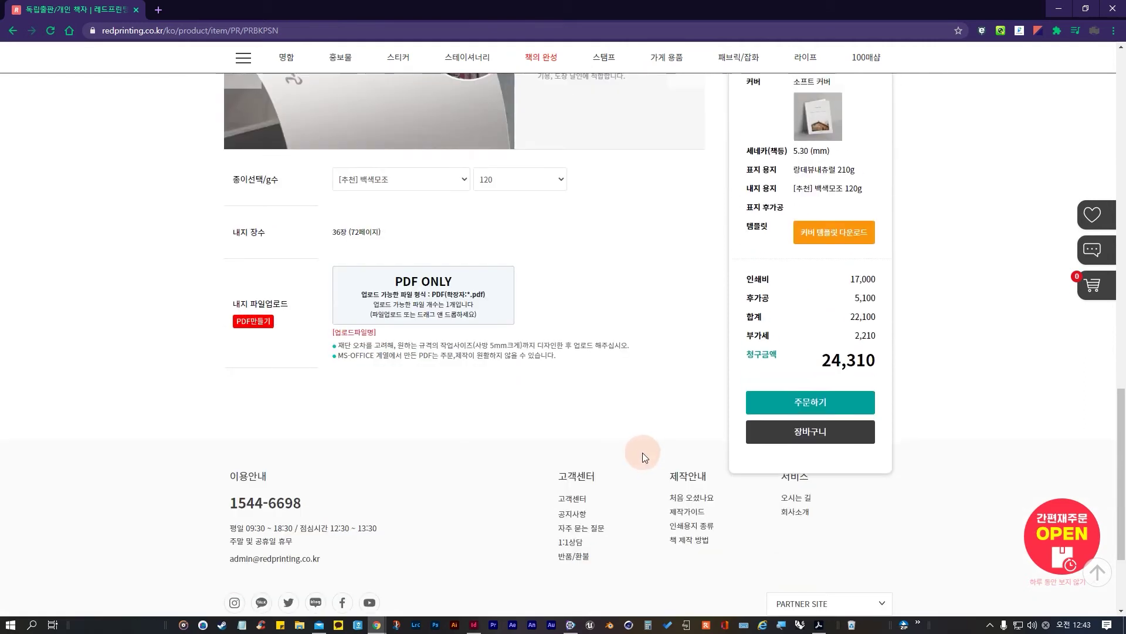
scroll(560, 461, "up", 12)
scroll(534, 461, "down", 7)
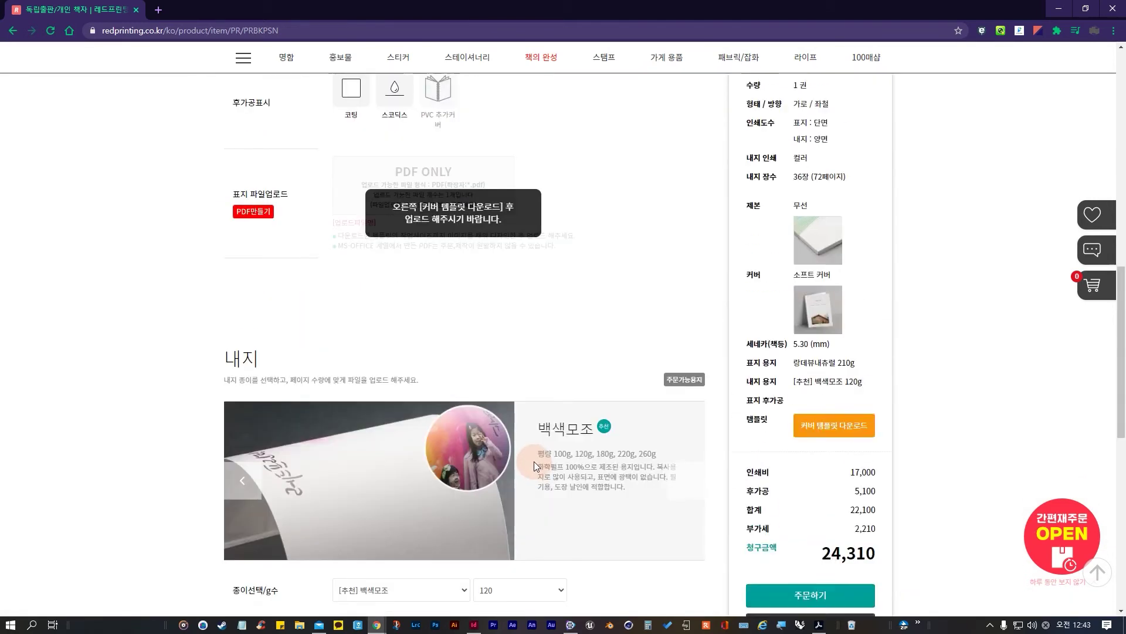
scroll(780, 452, "down", 9)
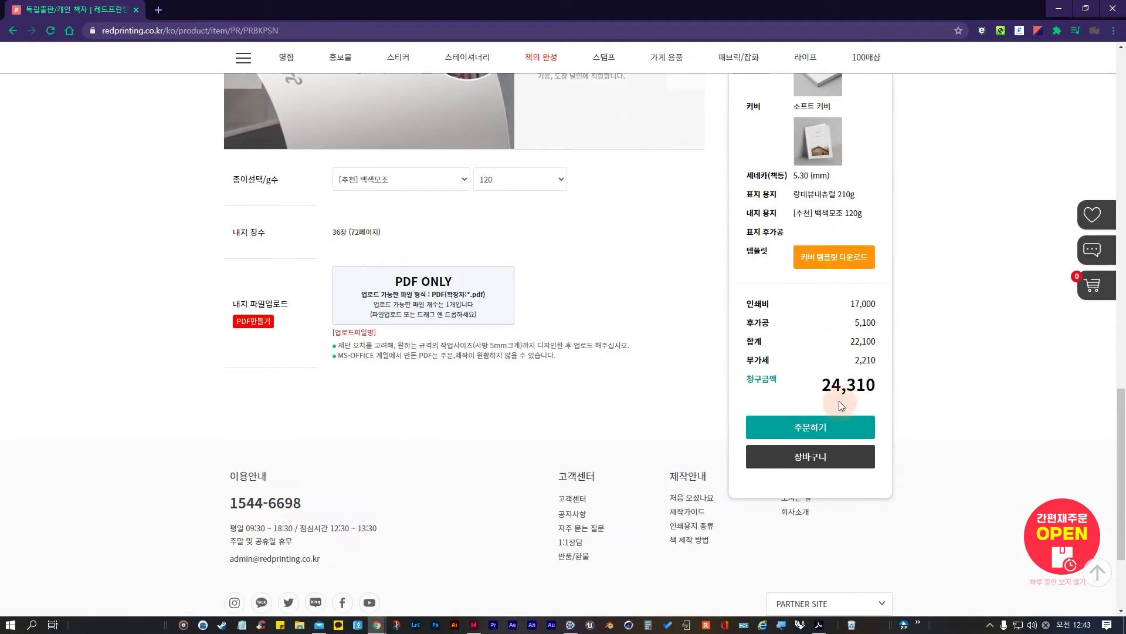
Step: Examine the total charge (청구금액) in the order's price summary
double_click(856, 386)
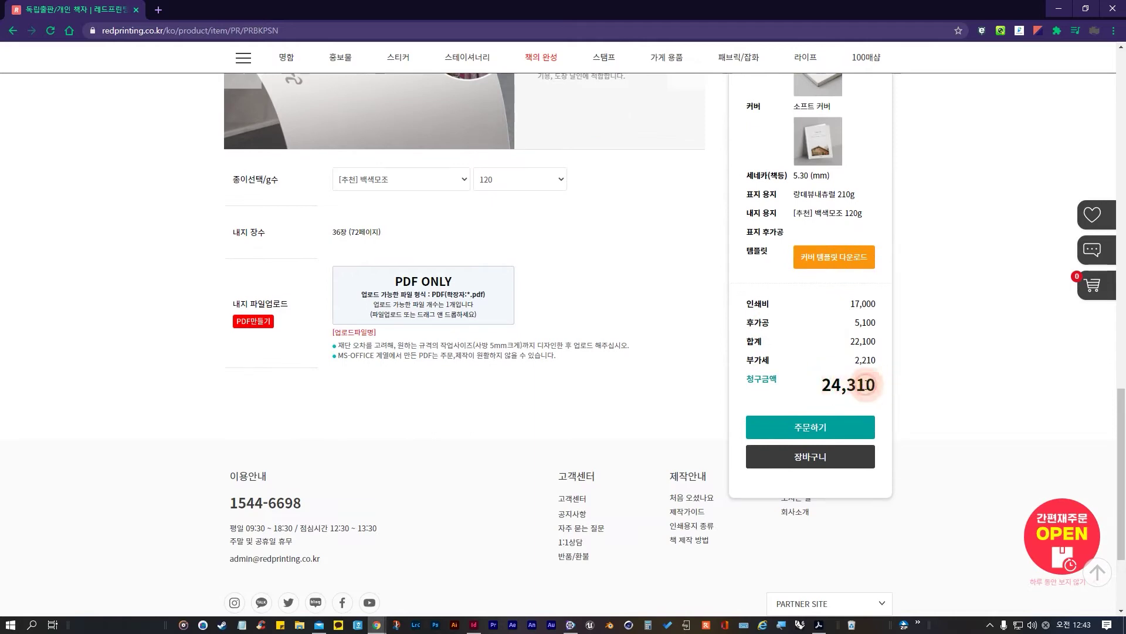
left_click_drag(747, 379, 850, 385)
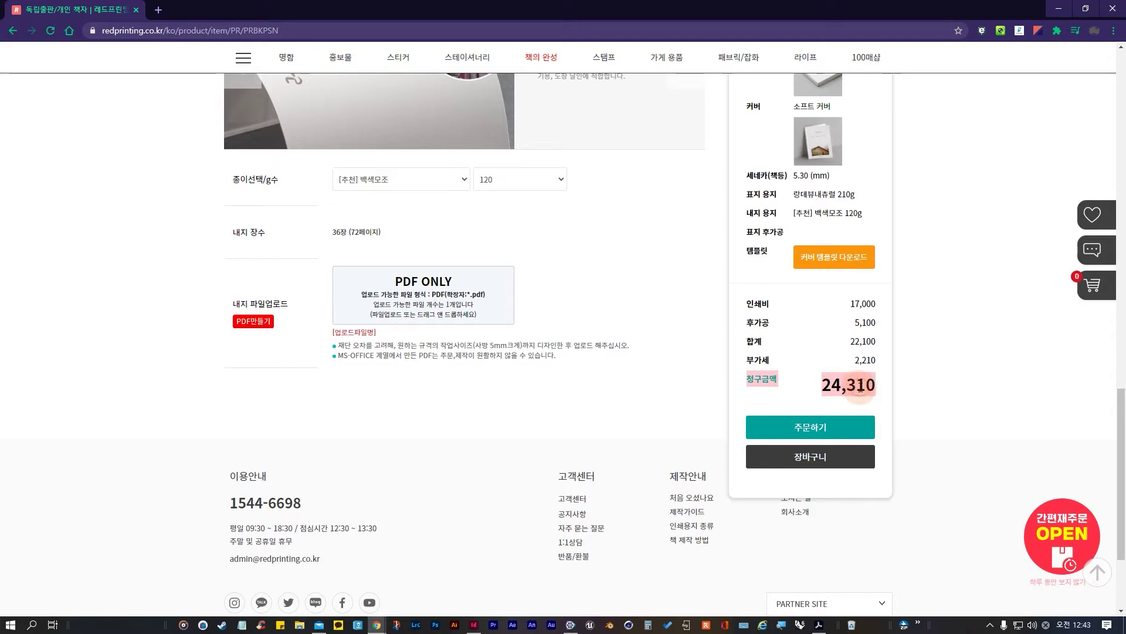
left_click(860, 388)
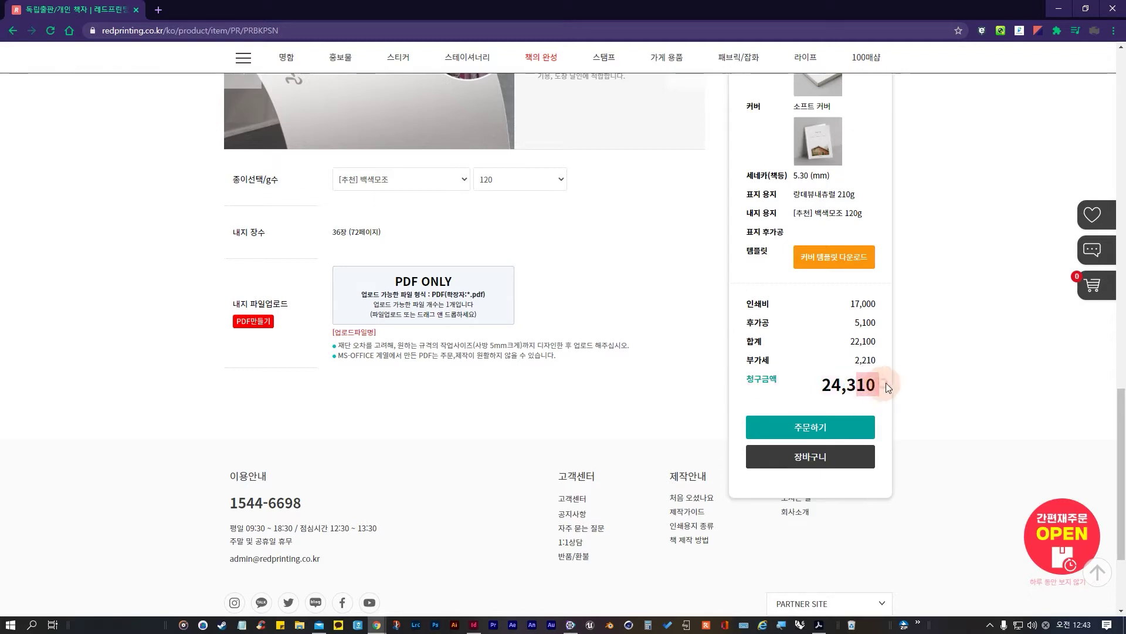
left_click_drag(880, 386, 780, 389)
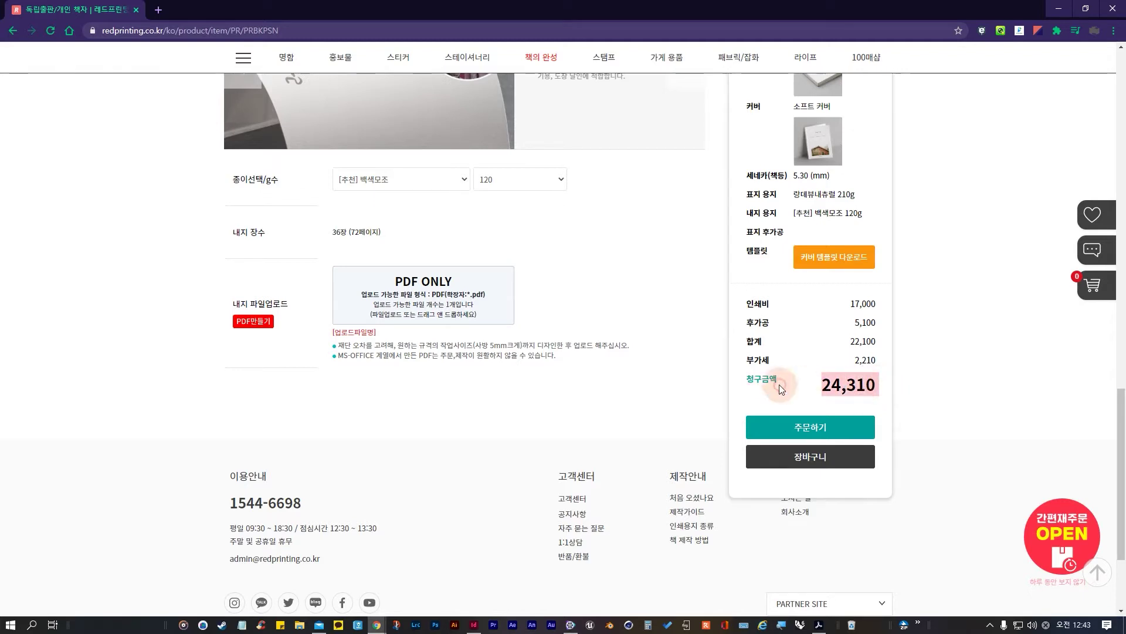
left_click(833, 387)
left_click_drag(826, 386, 878, 388)
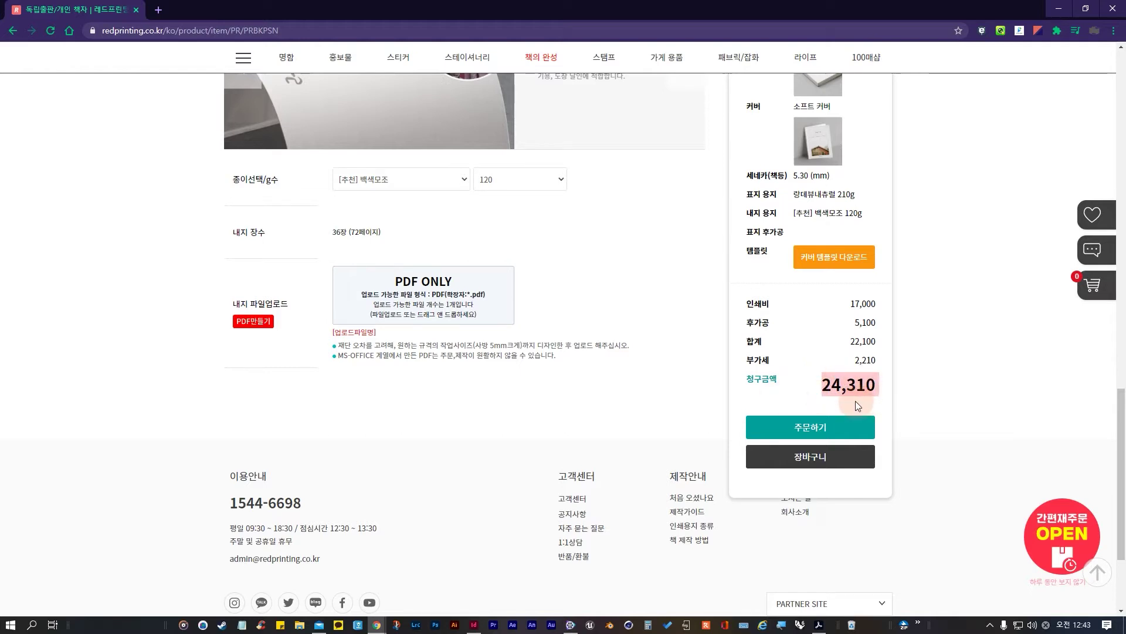
left_click(868, 389)
double_click(868, 389)
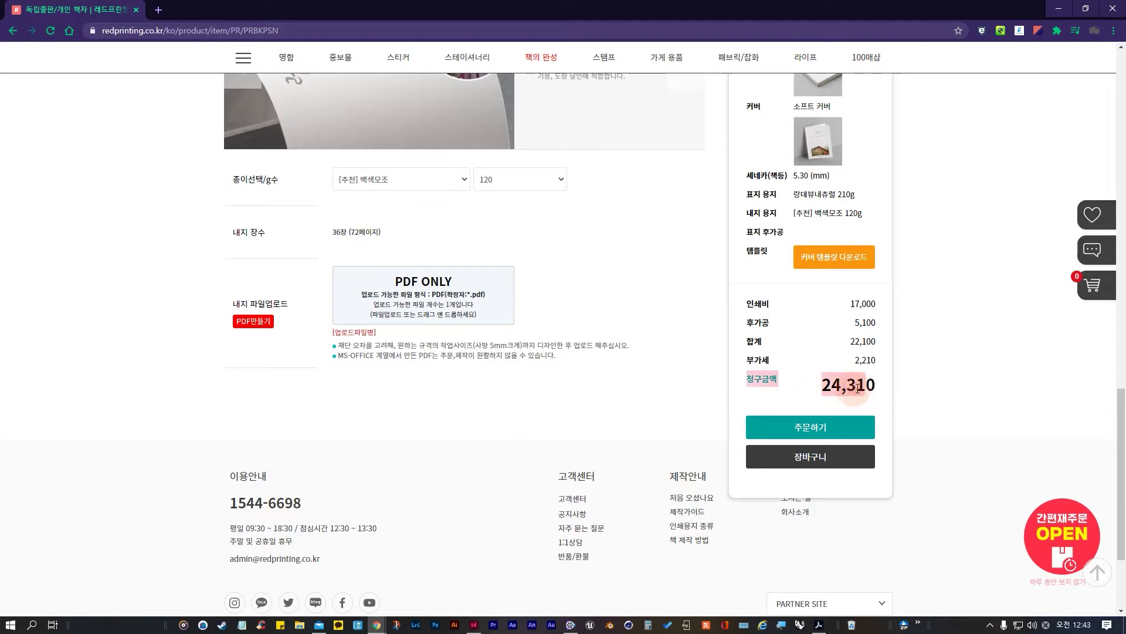
left_click(873, 387)
left_click(836, 387)
double_click(849, 390)
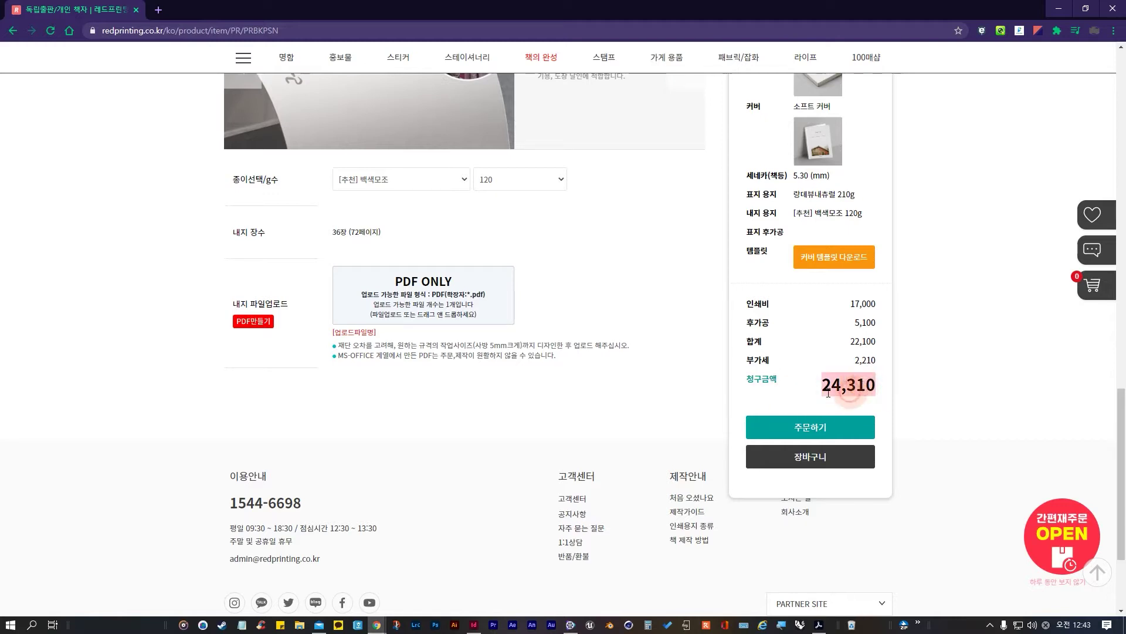
Step: Download the cover template (커버 템플릿) for the configured booklet and open the downloaded PDF
left_click(810, 427)
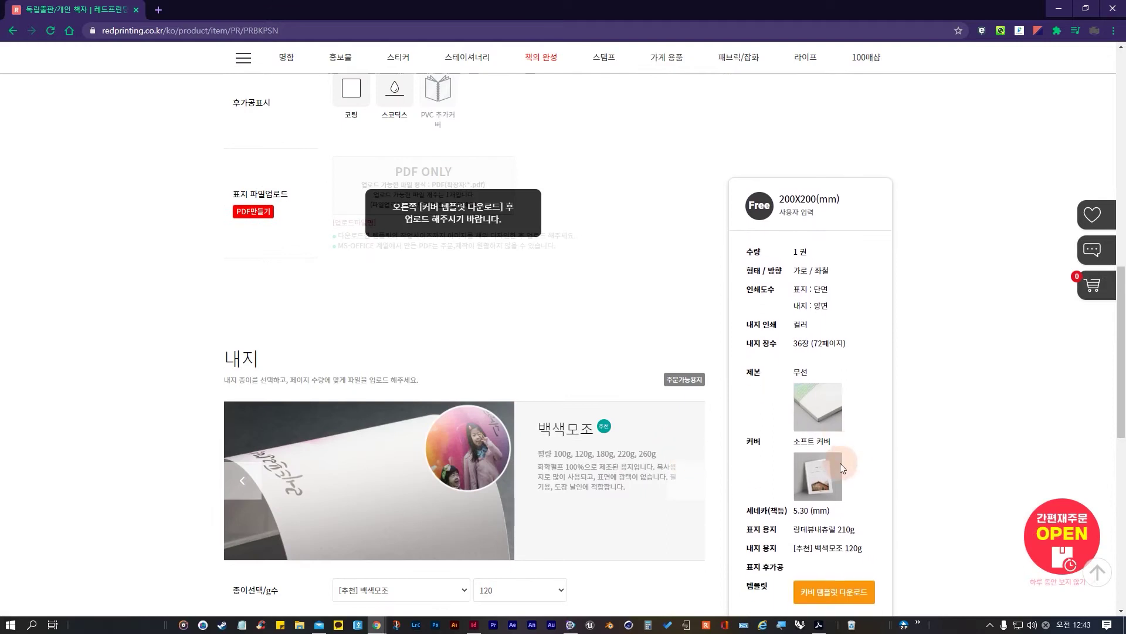
scroll(840, 529, "down", 2)
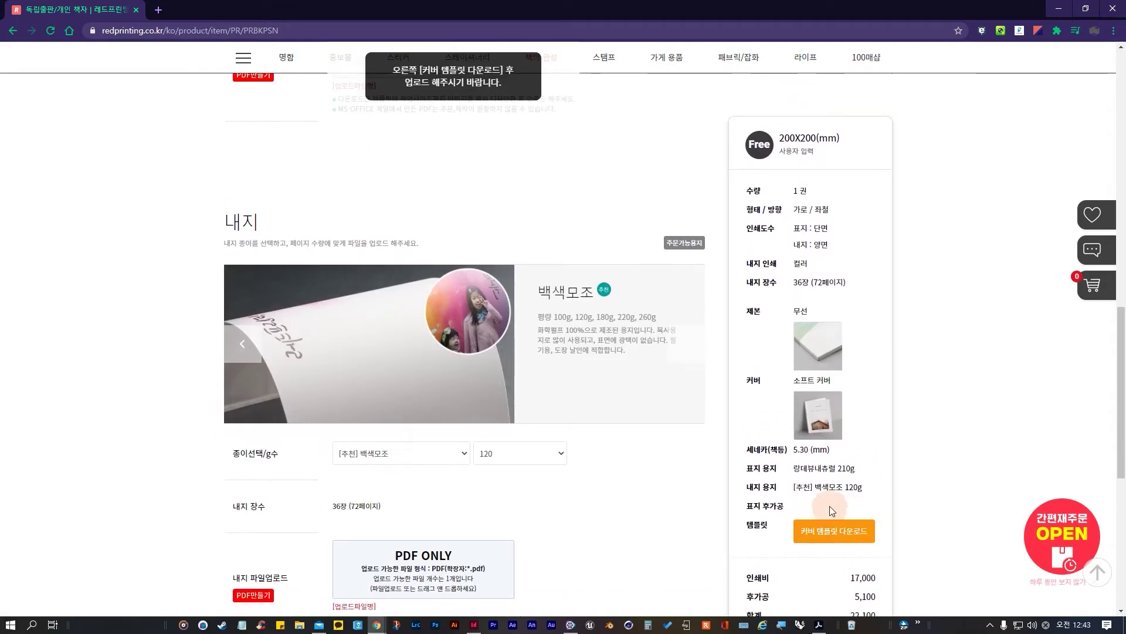
key("ctrl+4")
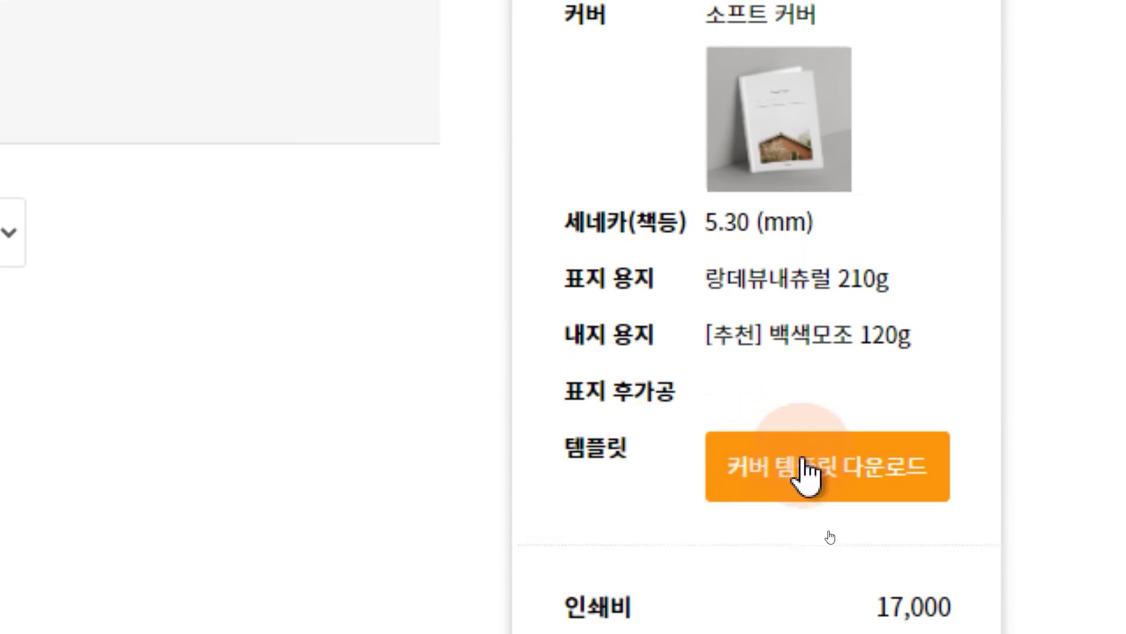
left_click(815, 489)
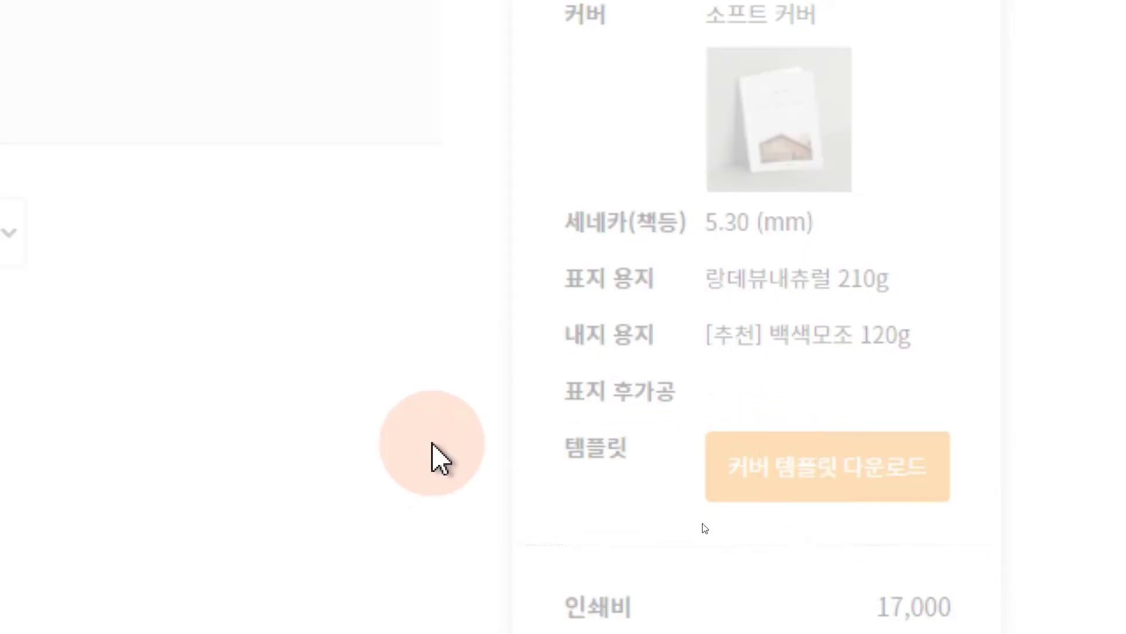
key("ctrl+4")
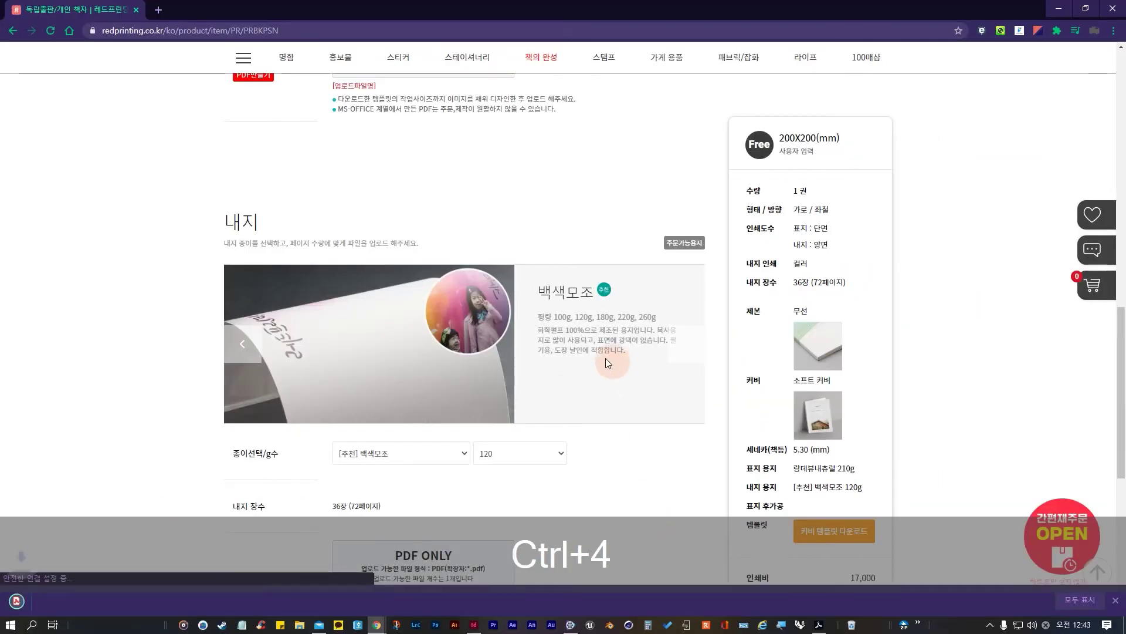
left_click(87, 598)
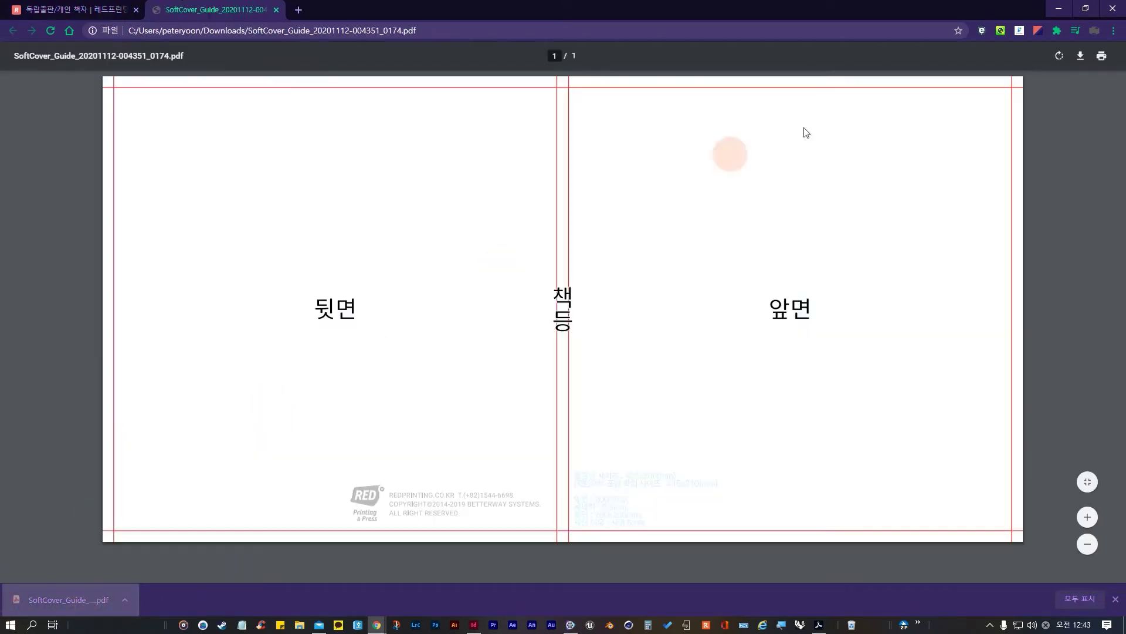
Step: Examine the cover template's spine area, spread size (펼침면 사이즈) and working size including trim
left_click_drag(563, 244, 574, 344)
left_click_drag(544, 308, 482, 326)
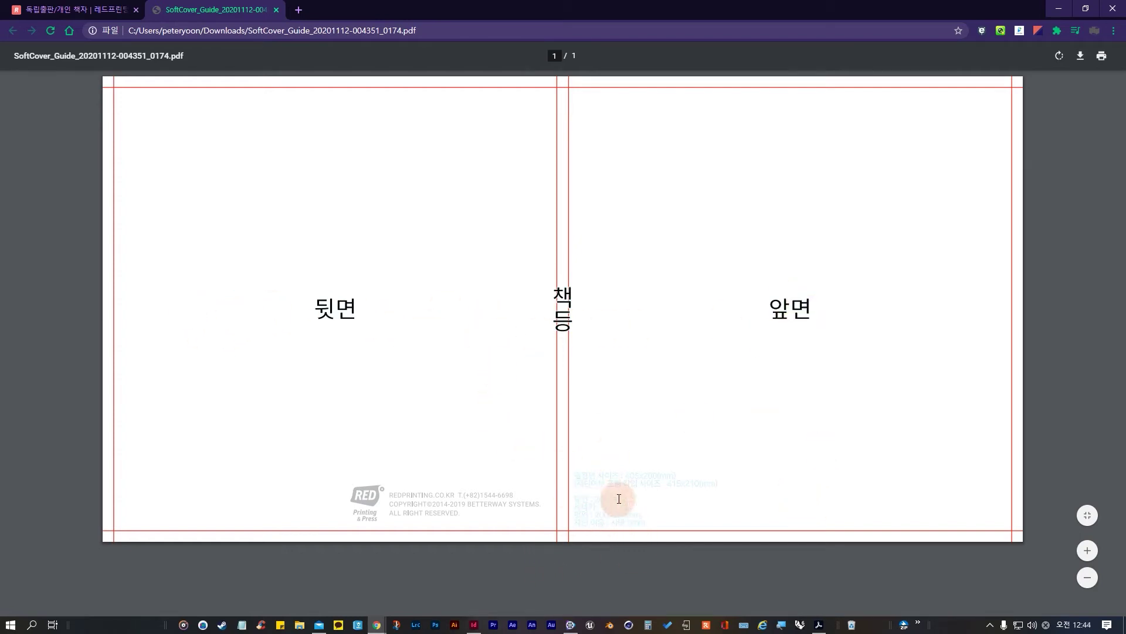
scroll(630, 509, "up", 5, "ctrl")
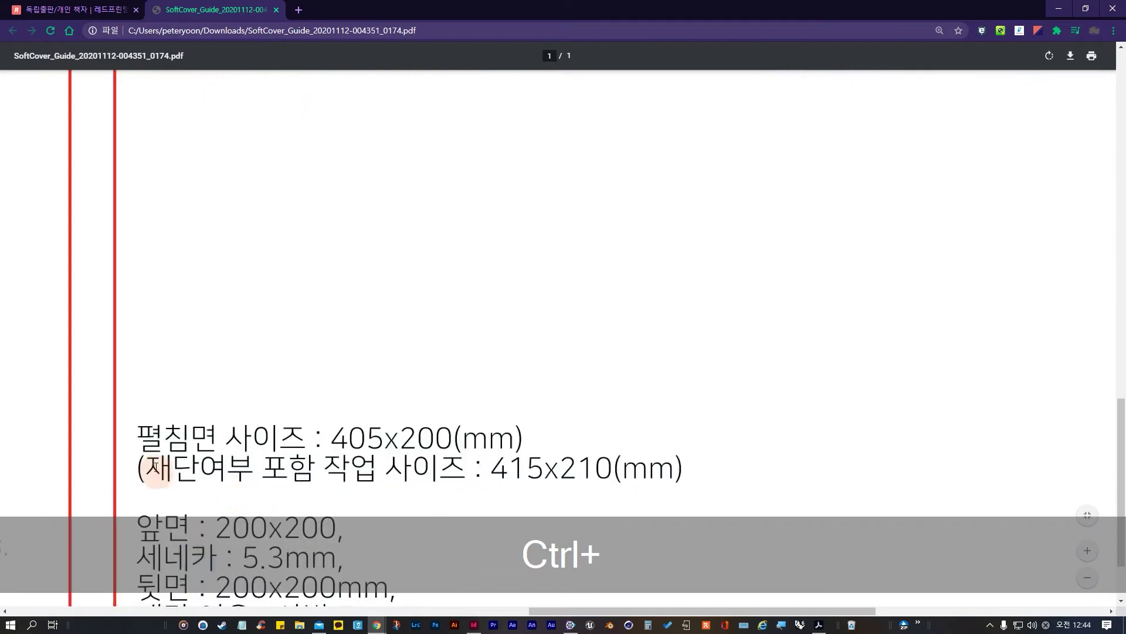
left_click_drag(138, 339, 460, 329)
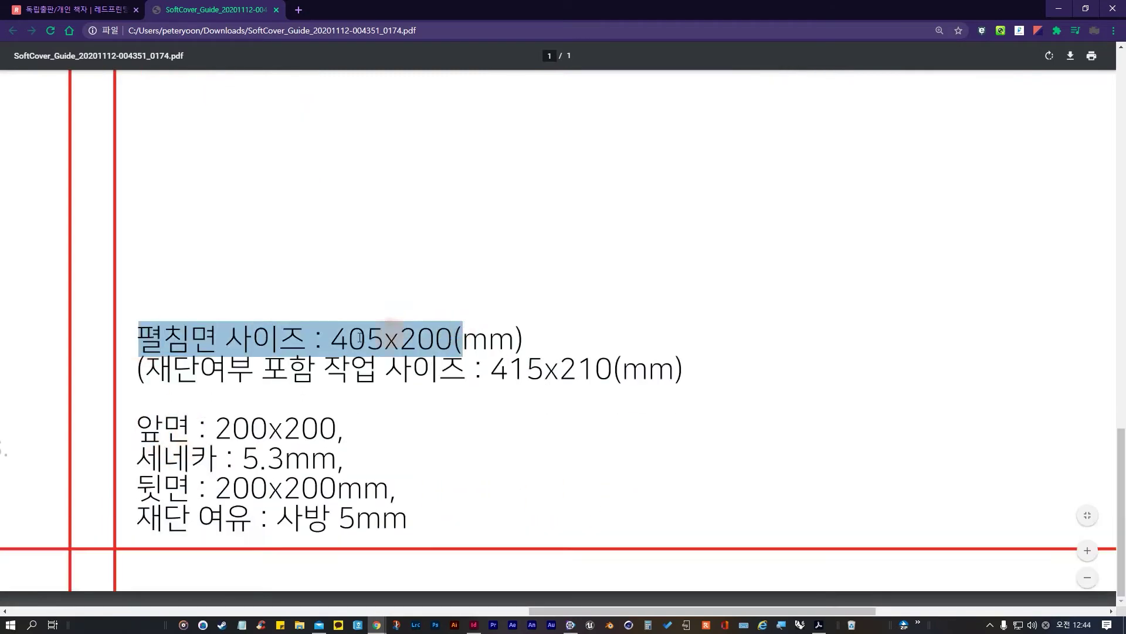
left_click_drag(350, 339, 472, 374)
left_click(340, 341)
left_click(470, 329)
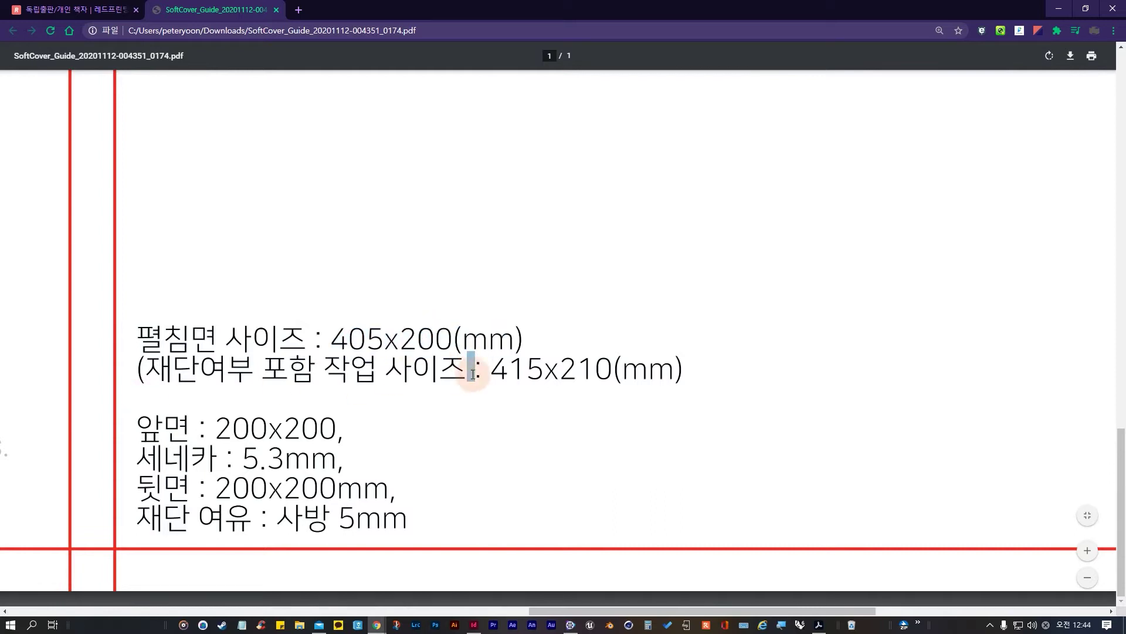
left_click_drag(176, 369, 549, 371)
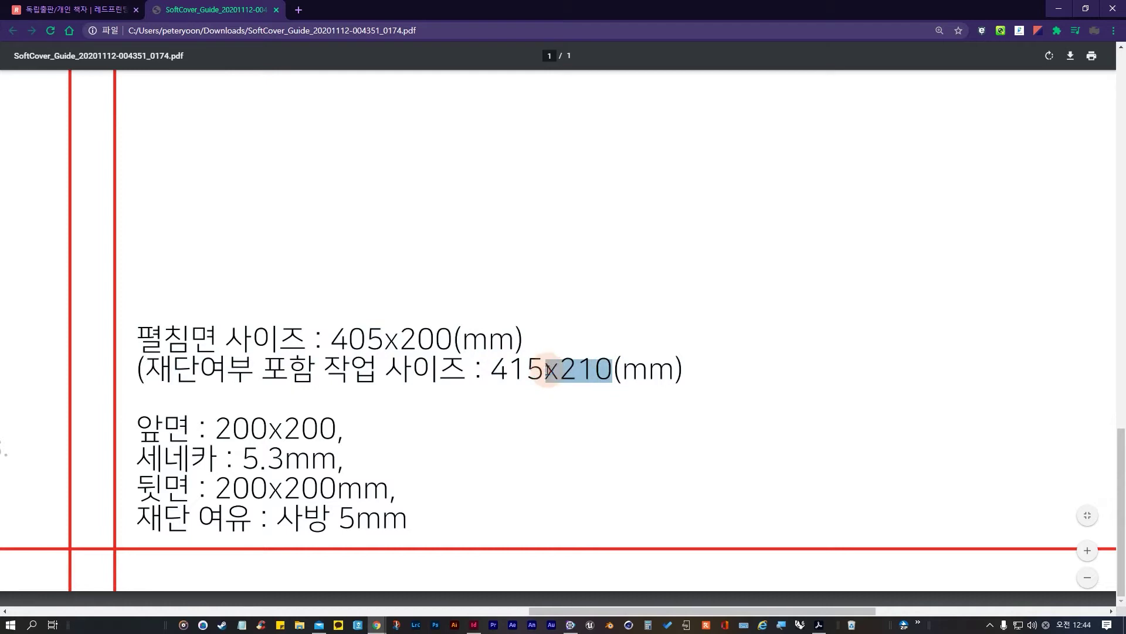
left_click_drag(289, 370, 263, 370)
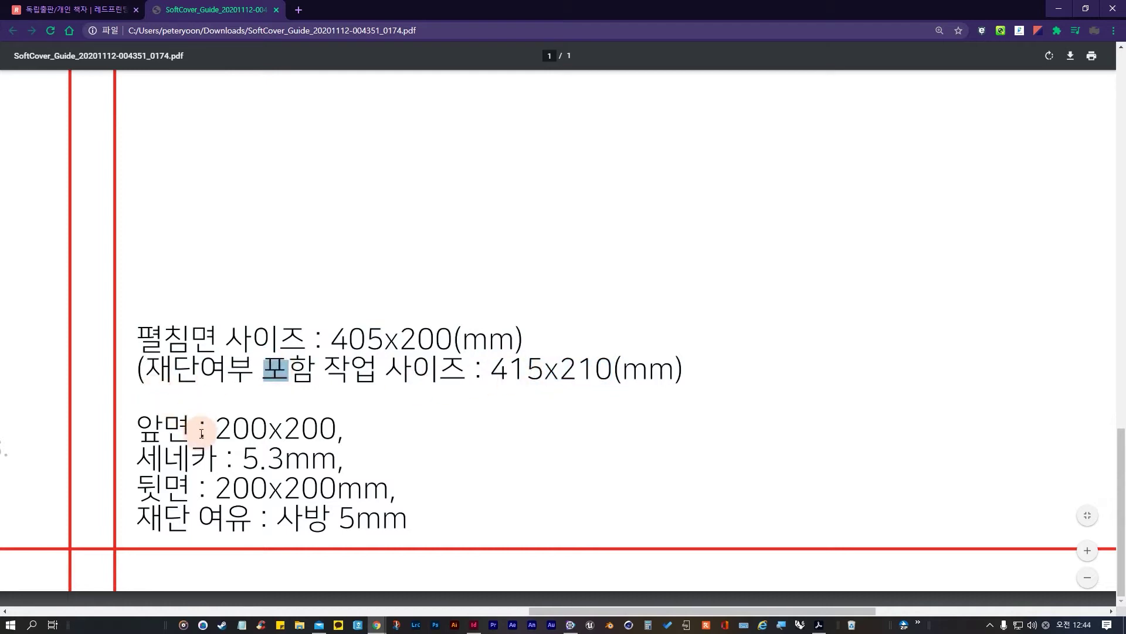
Step: Examine the front cover size, spine thickness (세네카) and trim allowance (재단 여유) in the cover template's notes
left_click_drag(213, 429, 337, 428)
left_click_drag(244, 457, 137, 458)
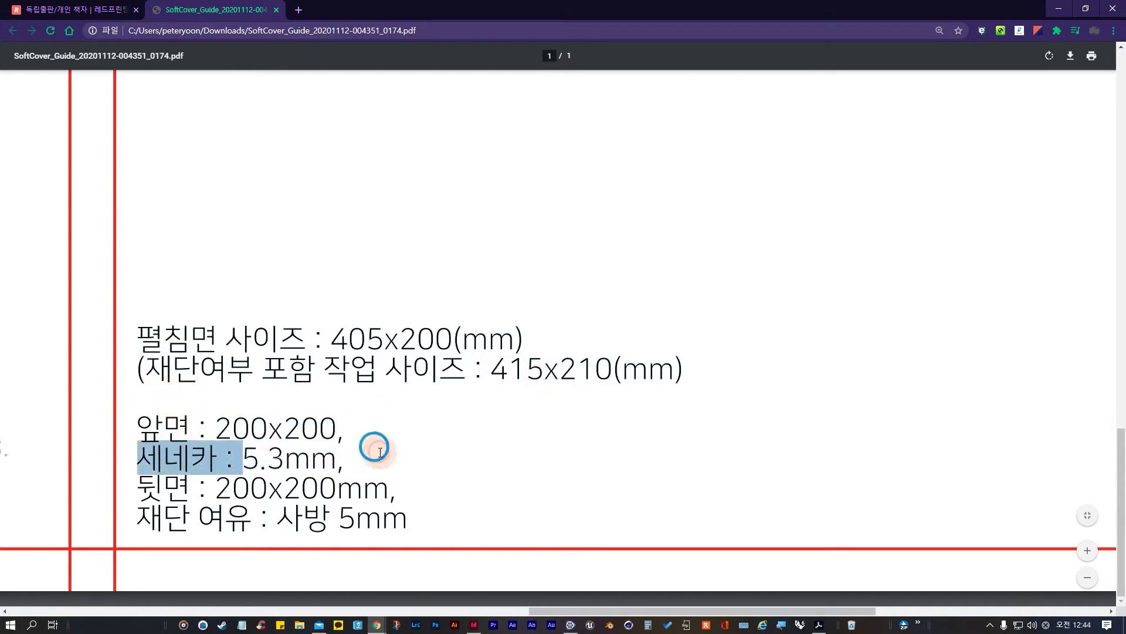
left_click(380, 452)
mouse_move(241, 457)
left_mouse_down()
mouse_move(372, 452)
mouse_move(251, 460)
mouse_move(245, 443)
mouse_move(261, 464)
left_mouse_up()
left_click(302, 459)
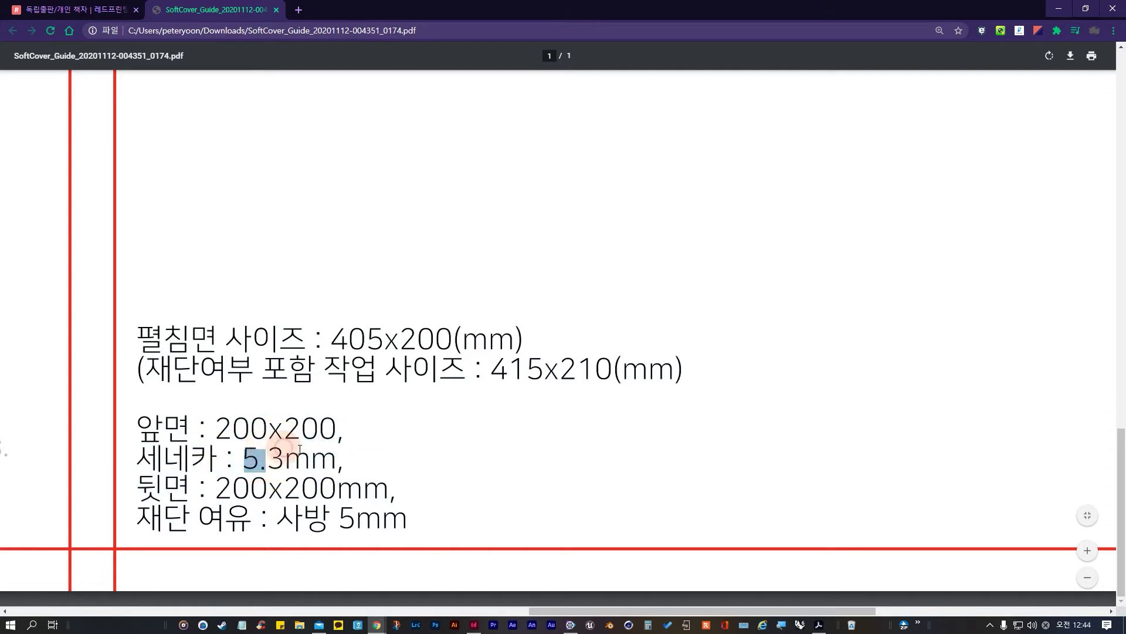
left_click_drag(346, 459, 234, 456)
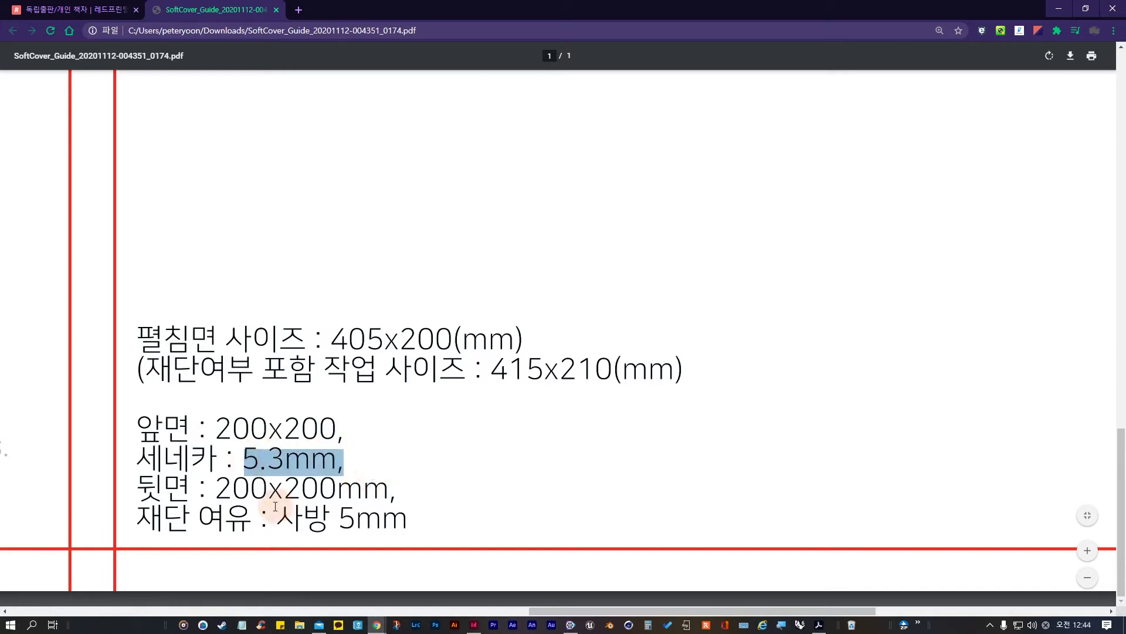
left_click_drag(271, 517, 408, 518)
left_click_drag(199, 516, 194, 521)
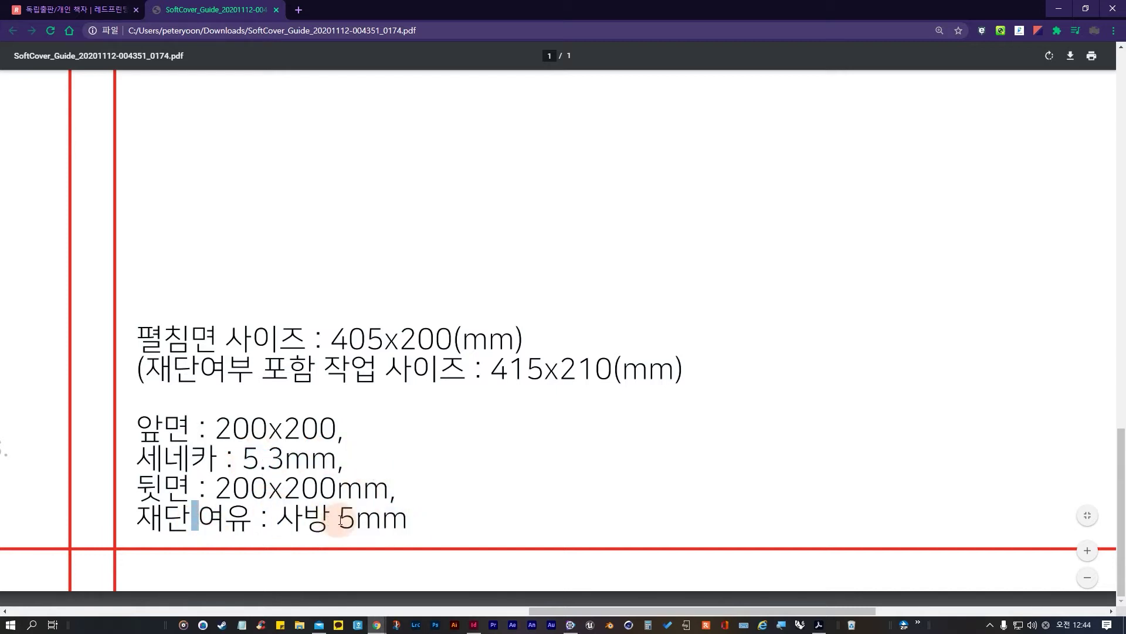
left_click_drag(345, 518, 379, 526)
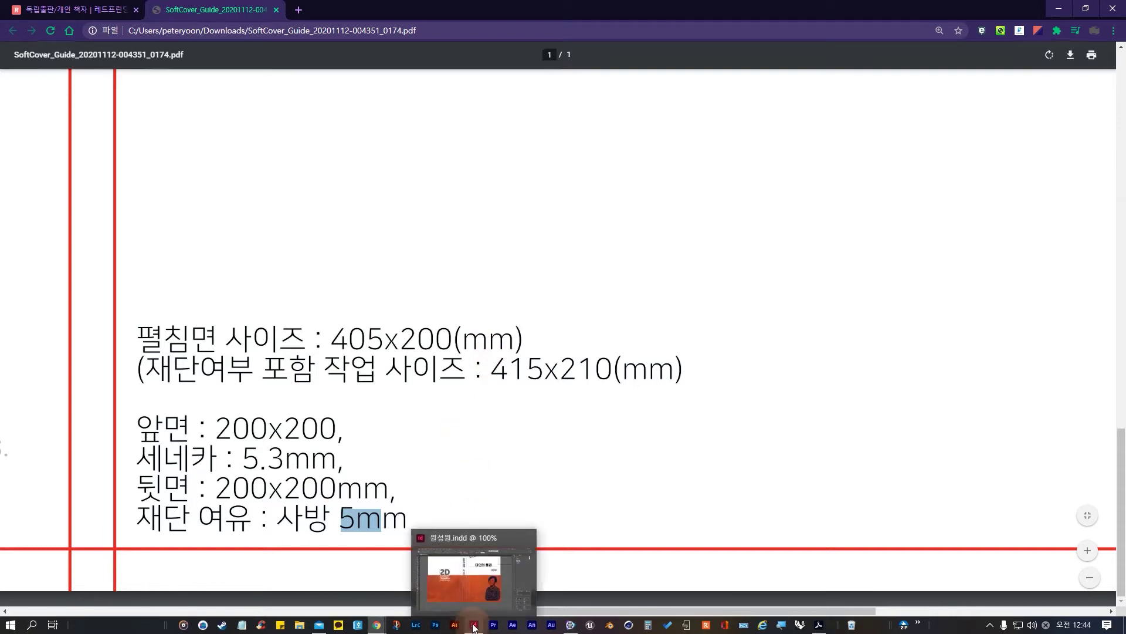
left_click(469, 425)
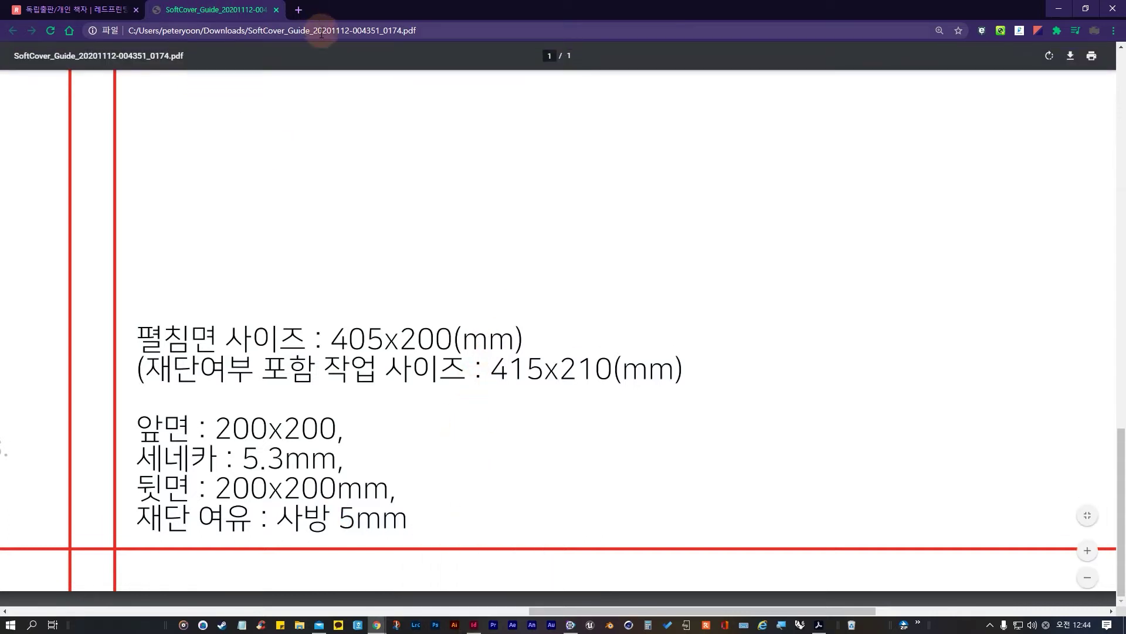
Step: Return to the booklet order page and open the PDF creation guide (PDF만들기) for the inner page file upload
scroll(334, 512, "up", 2)
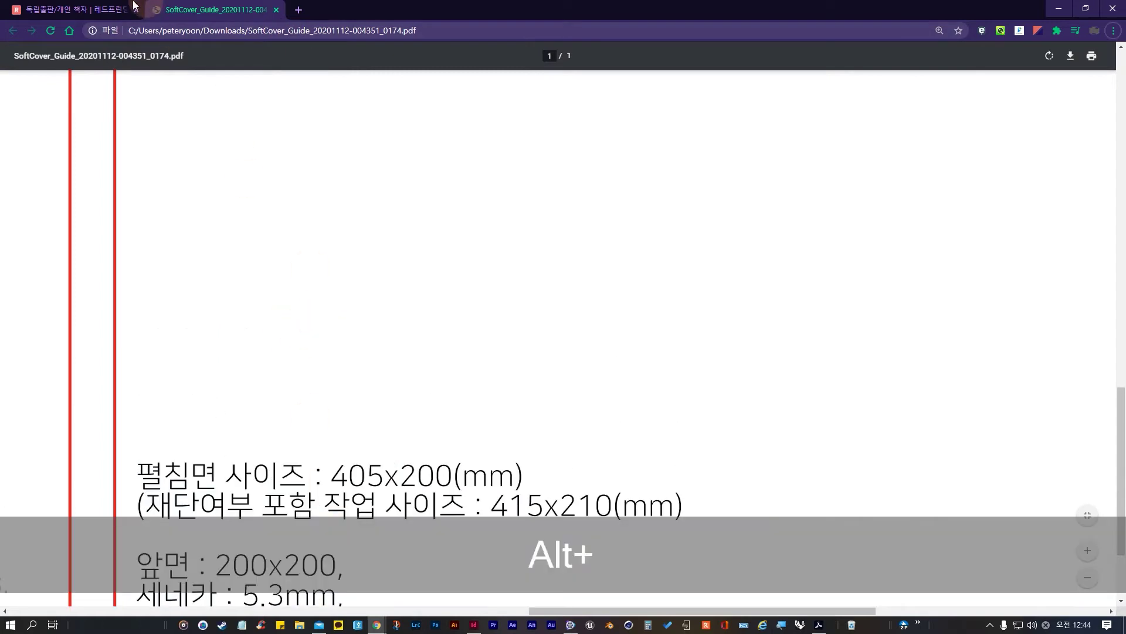
key("ctrl+shift+Tab")
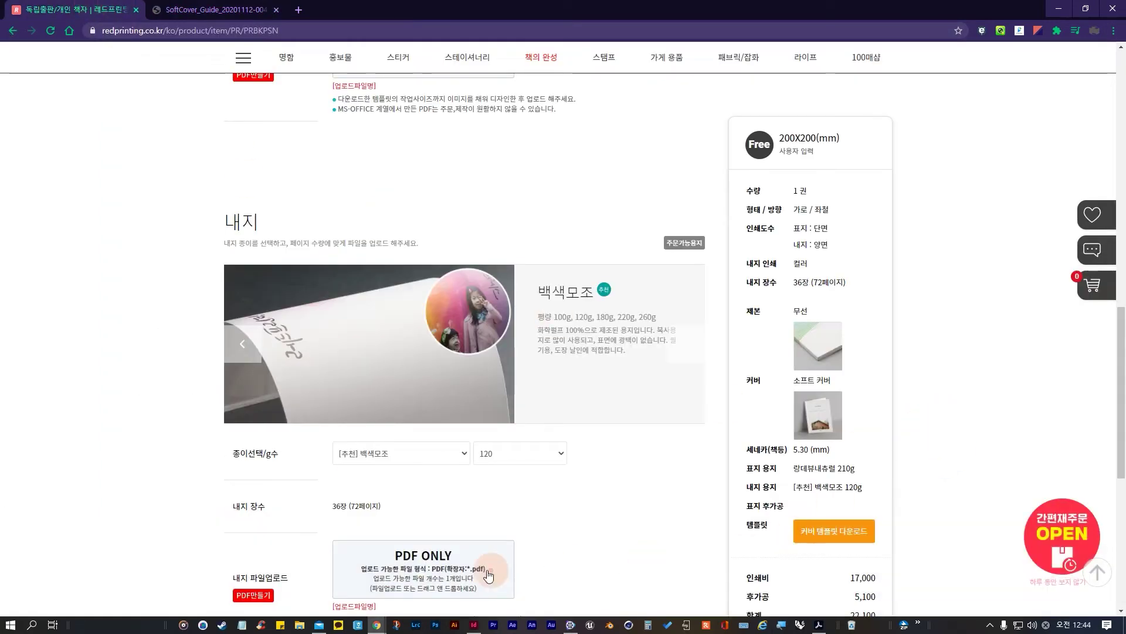
scroll(475, 555, "down", 5)
left_click(255, 321)
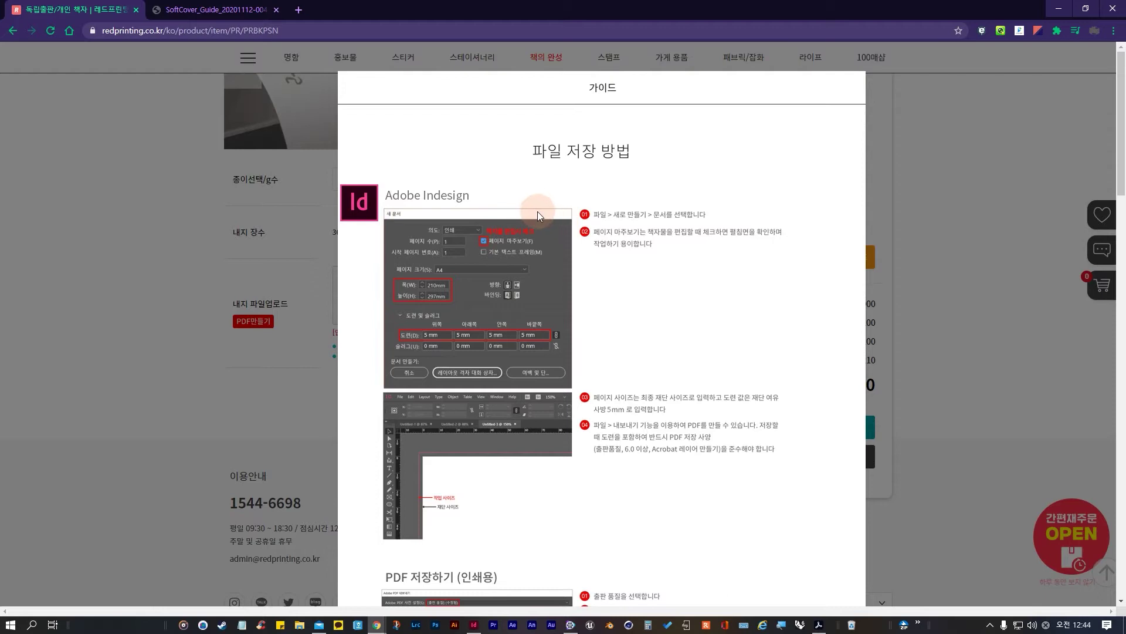
key("ctrl+4")
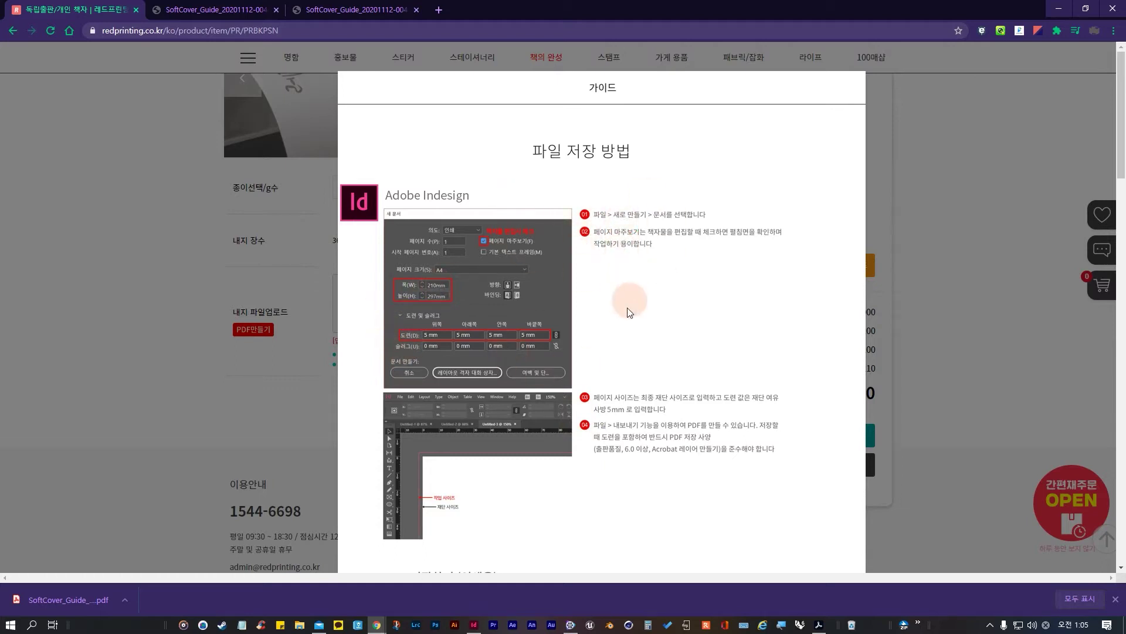
Step: Read the guide's instructions on Adobe InDesign document setup and saving a PDF for print
scroll(618, 343, "down", 4)
scroll(580, 428, "up", 4)
scroll(649, 410, "down", 2)
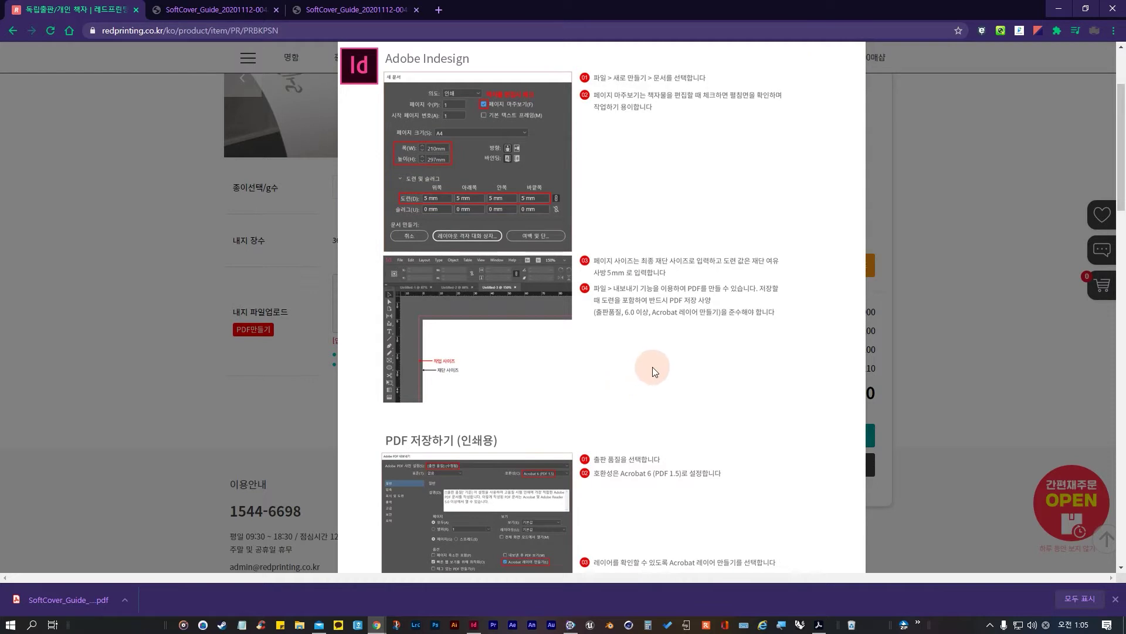
scroll(576, 374, "up", 2)
scroll(477, 426, "down", 4)
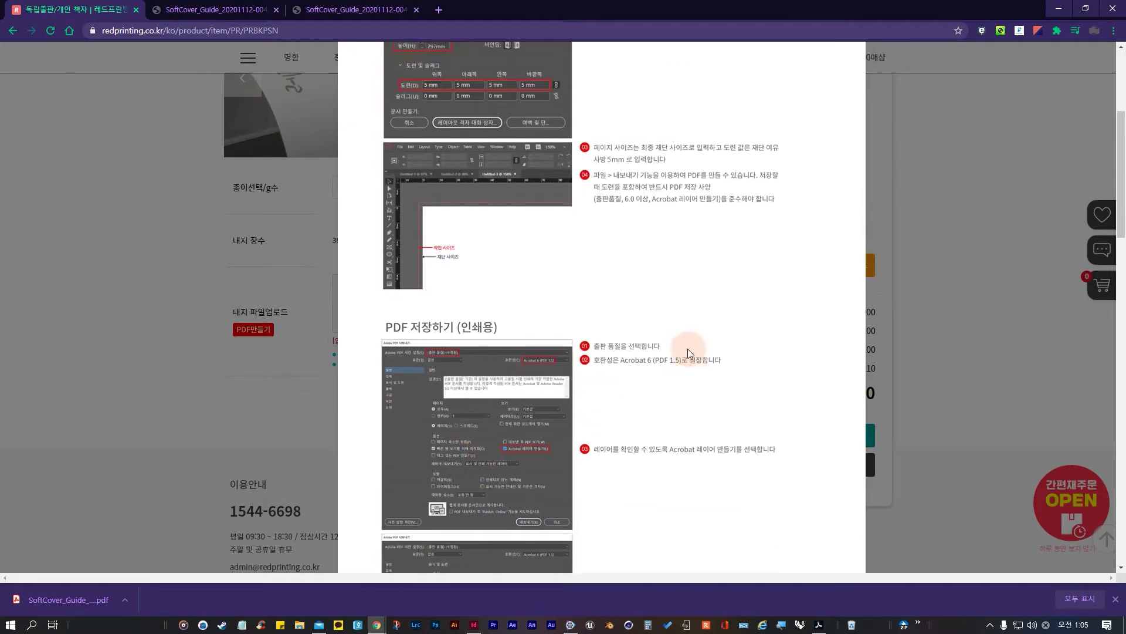
scroll(616, 346, "up", 4)
Step: Open the newly downloaded cover template PDF and examine its spine label and spine thickness (세네카)
left_click(59, 604)
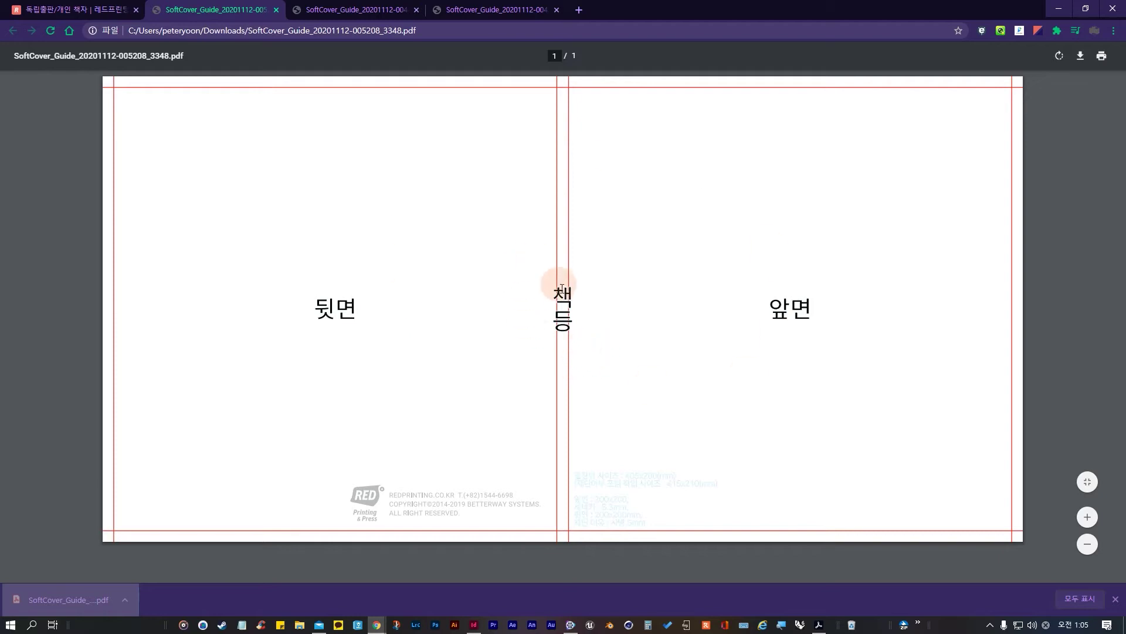
left_click_drag(562, 288, 596, 326)
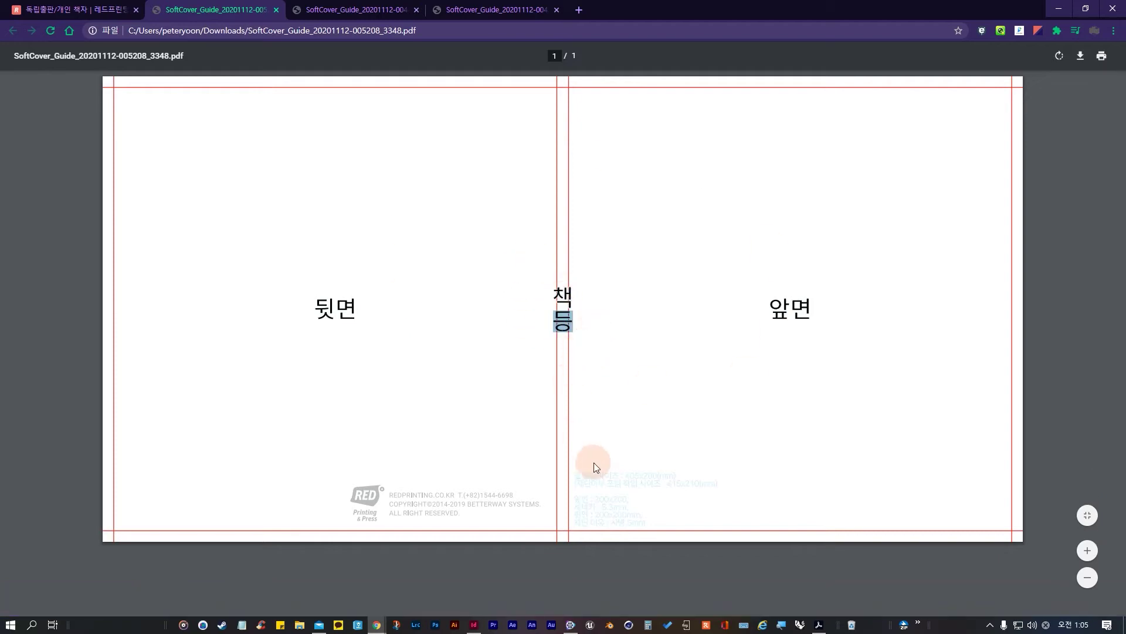
key("alt")
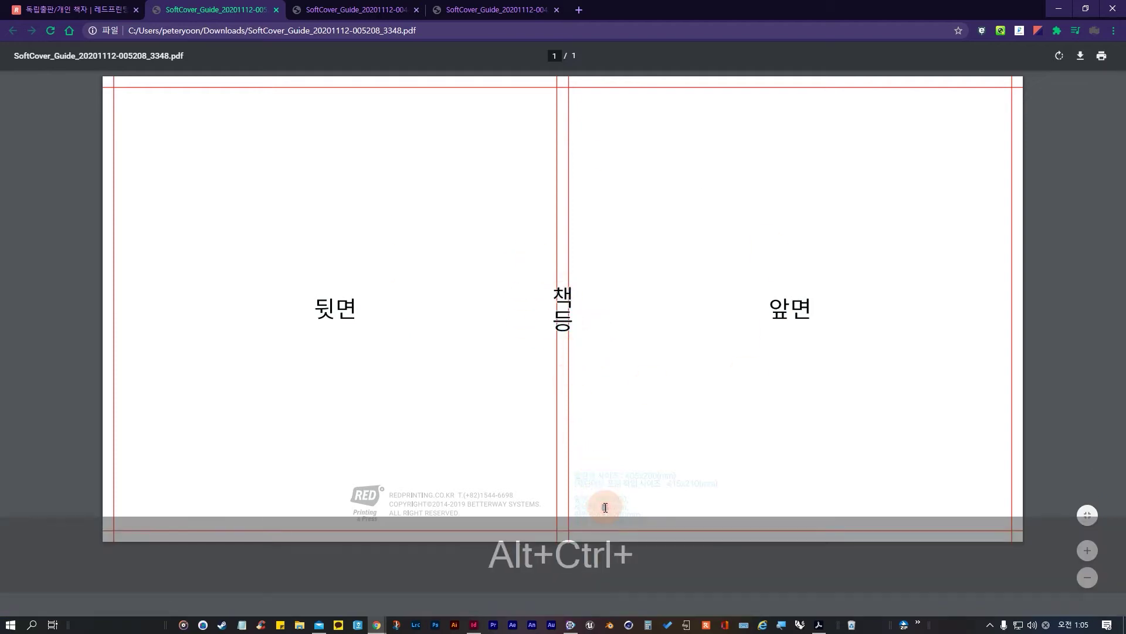
scroll(606, 505, "down", 3)
scroll(604, 505, "up", 6)
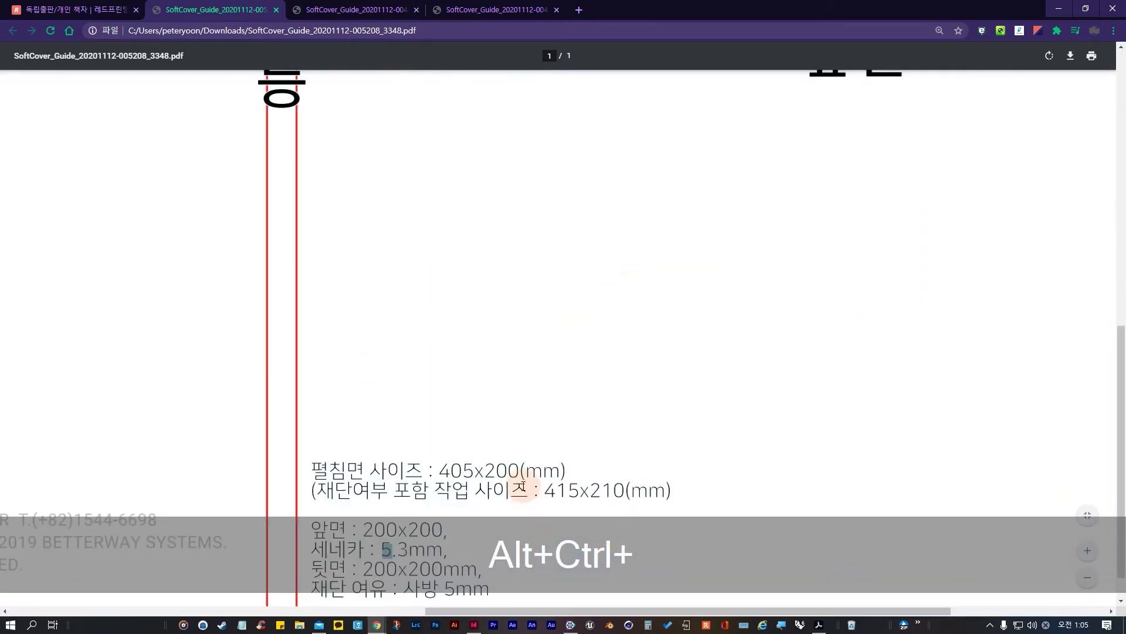
scroll(471, 507, "down", 1)
mouse_move(442, 510)
left_mouse_down()
mouse_move(378, 505)
mouse_move(440, 509)
left_mouse_up()
left_click(384, 510)
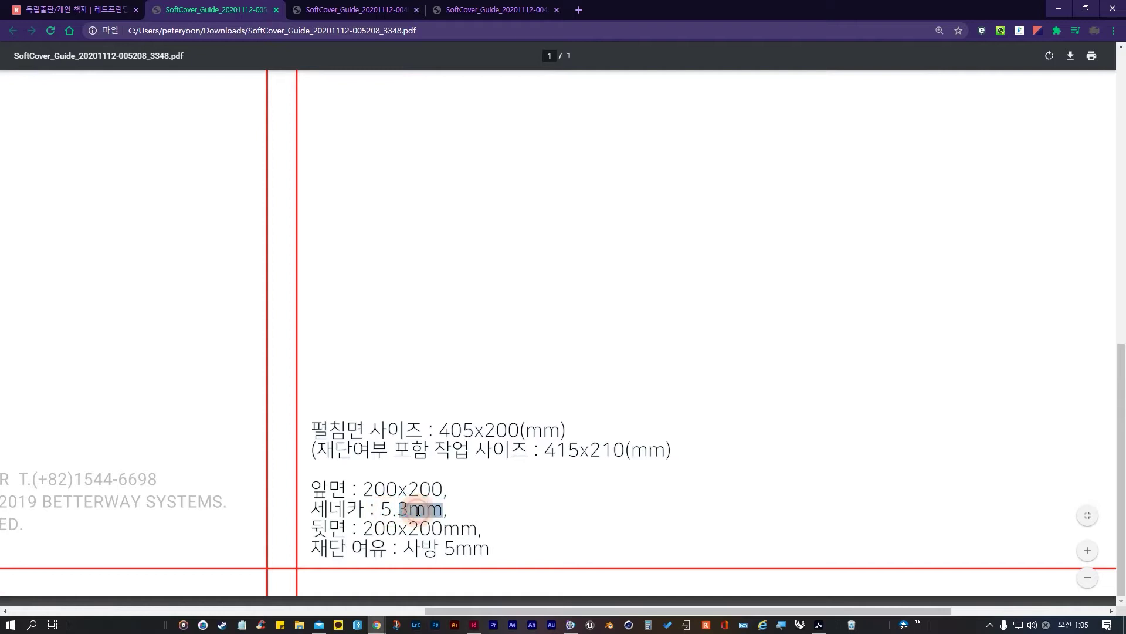
Step: Examine the spread size (펼침면 사이즈) line in the new cover template's notes
left_click(445, 431)
double_click(336, 431)
left_click(478, 430)
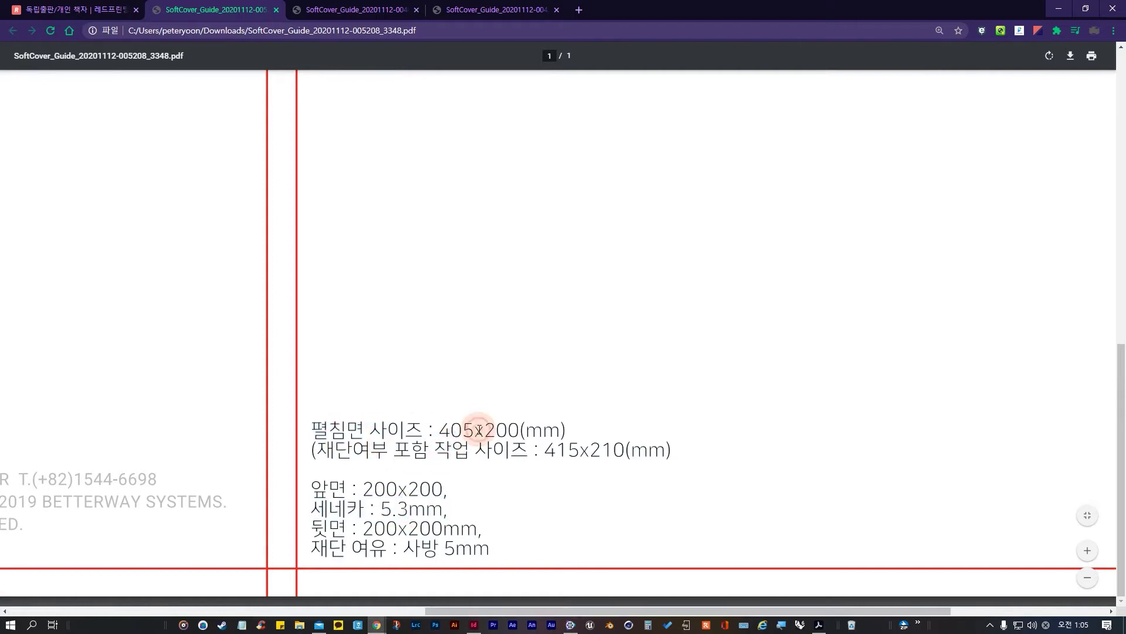
left_click_drag(447, 428, 475, 439)
left_click(604, 471)
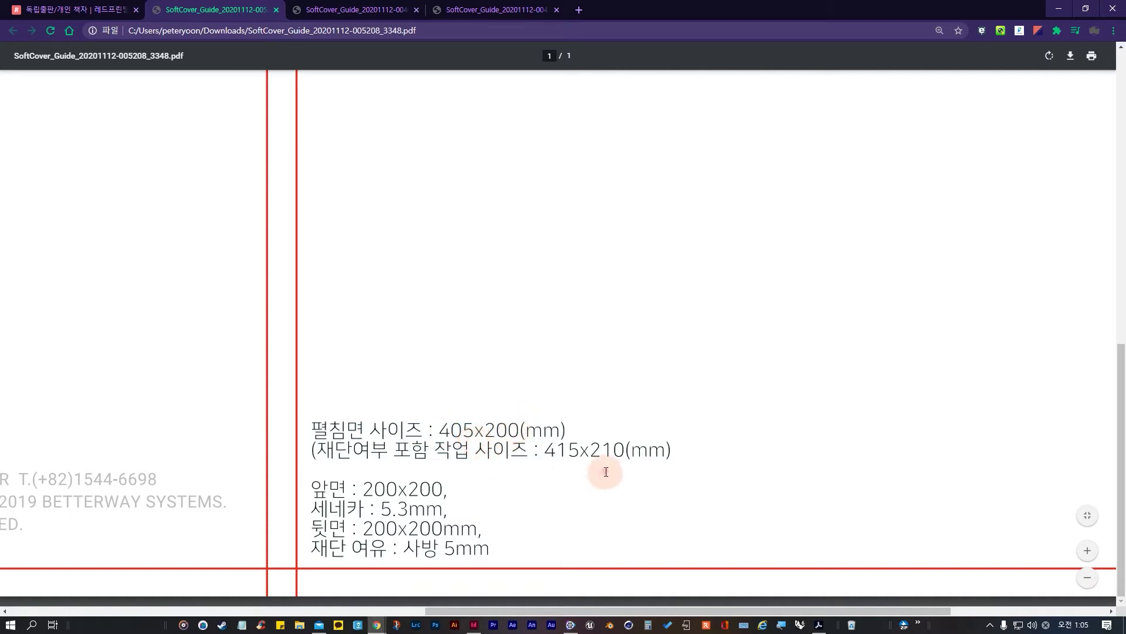
left_click(472, 420)
double_click(475, 431)
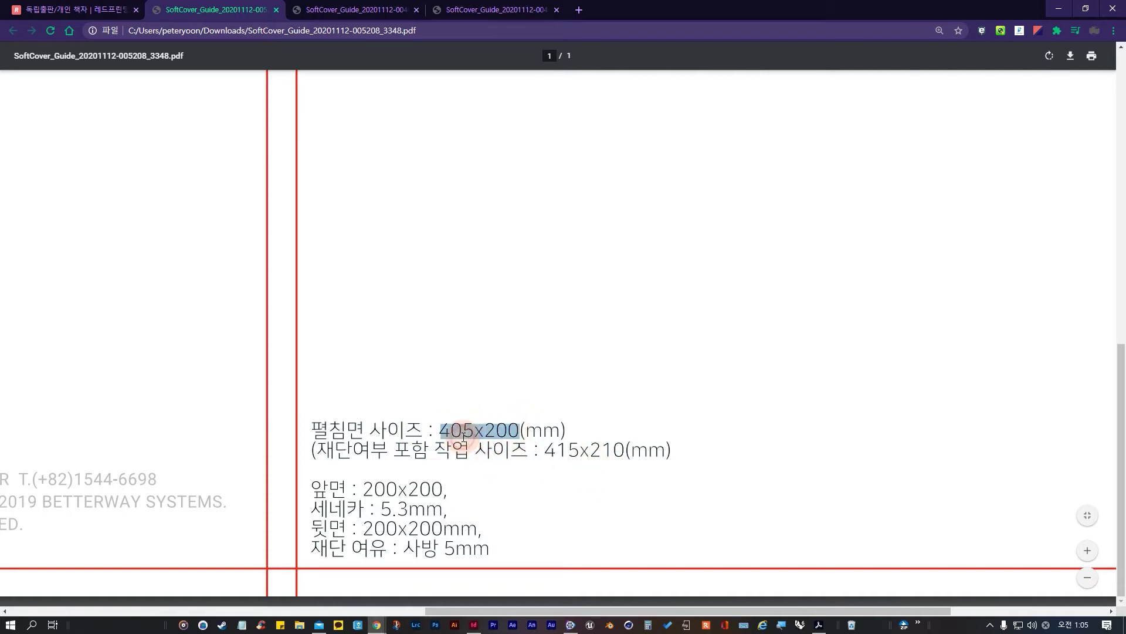
left_click_drag(470, 431, 447, 431)
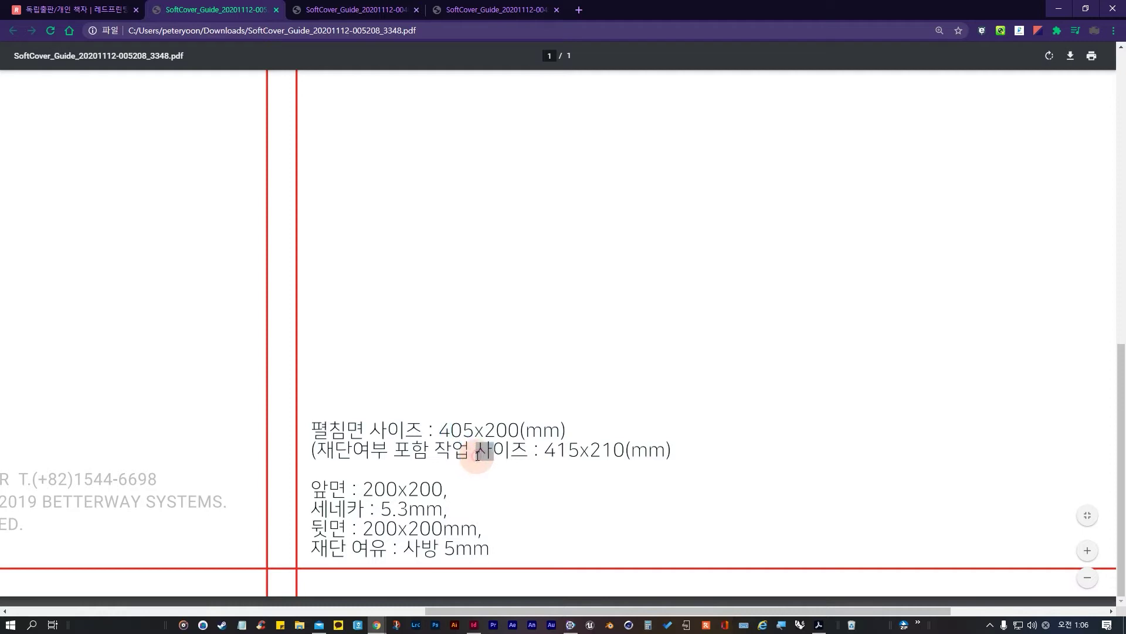
left_click_drag(477, 455, 525, 450)
left_click(478, 450)
left_click(453, 432)
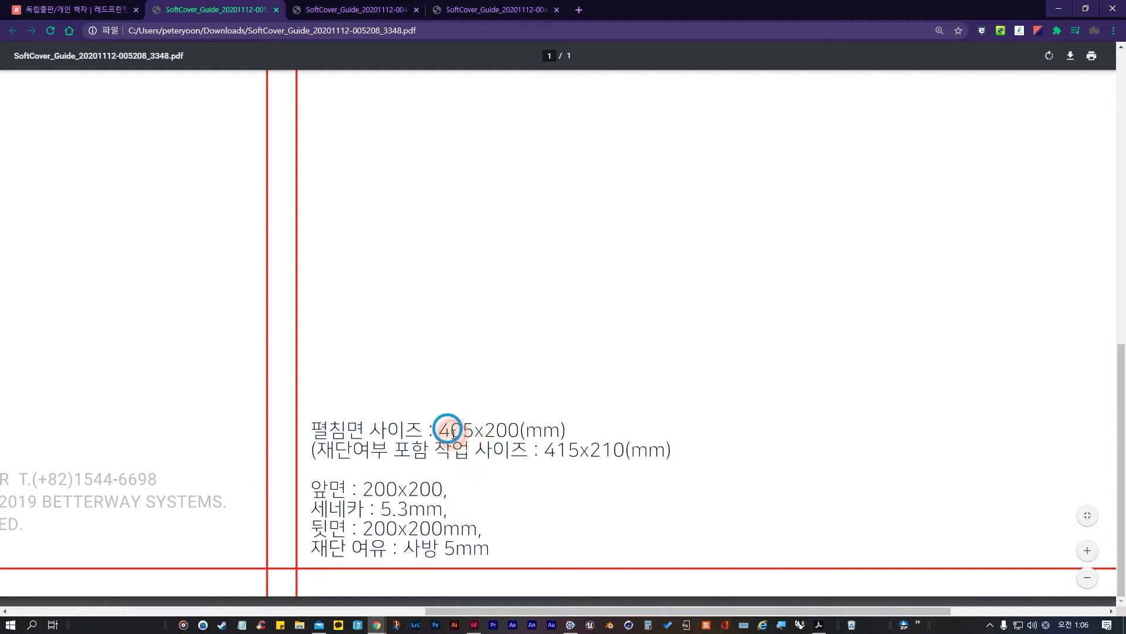
left_click_drag(437, 430, 516, 430)
left_click(518, 431)
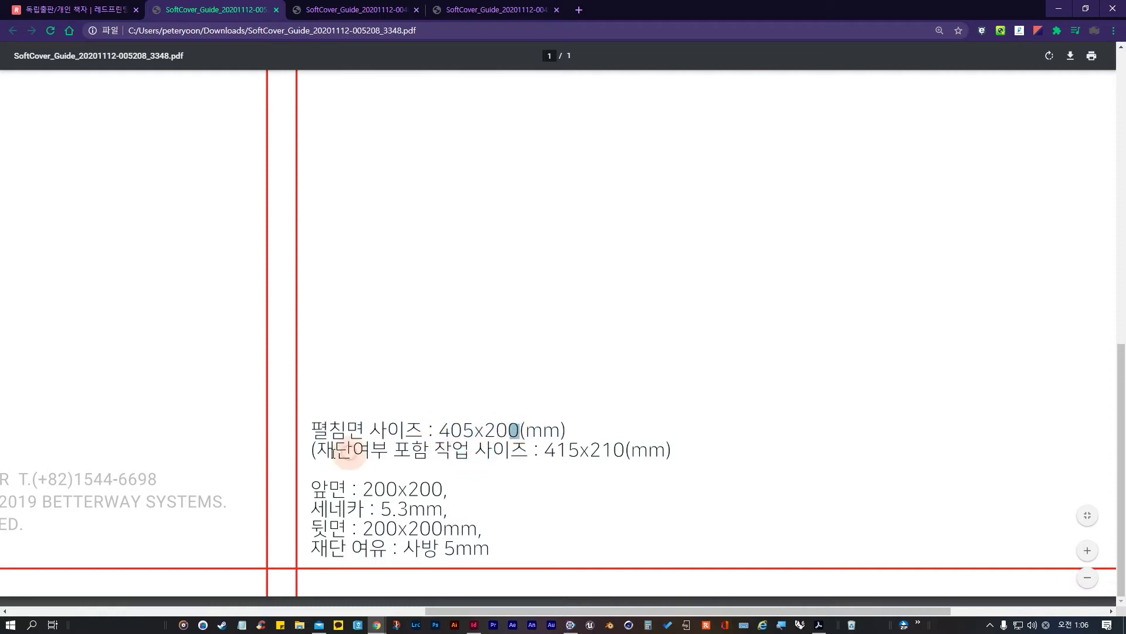
Step: Examine the working size including trim (재단여부 포함 작업 사이즈) in the new cover template's notes
left_click_drag(333, 452, 628, 432)
left_click(468, 447)
left_click_drag(495, 450, 720, 445)
left_click(634, 461)
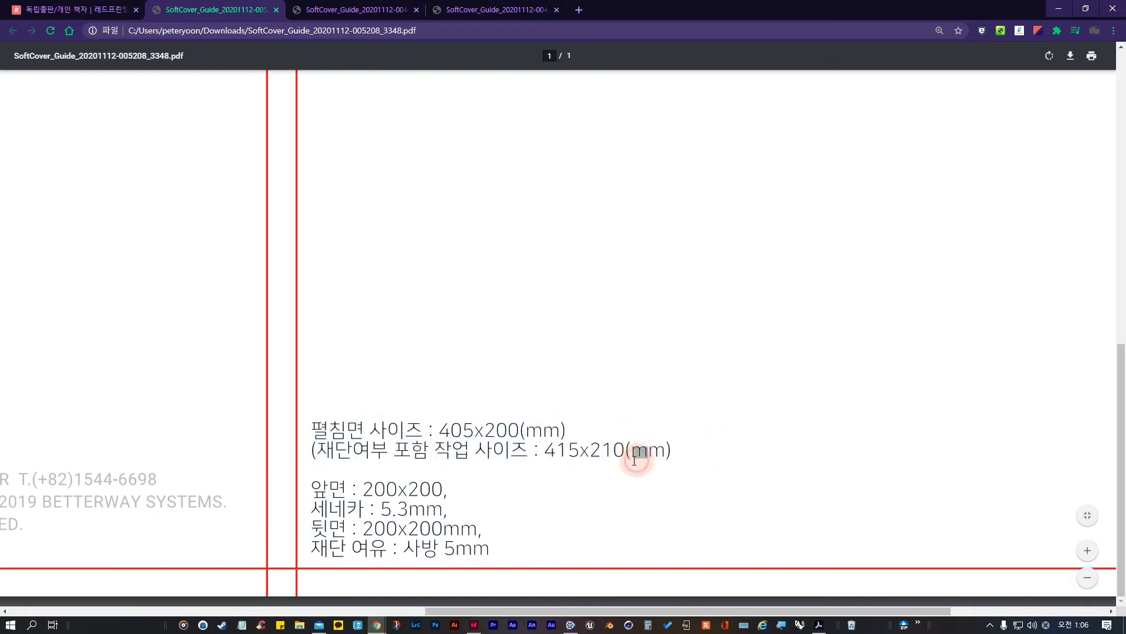
left_click(518, 441)
left_click_drag(402, 451, 360, 451)
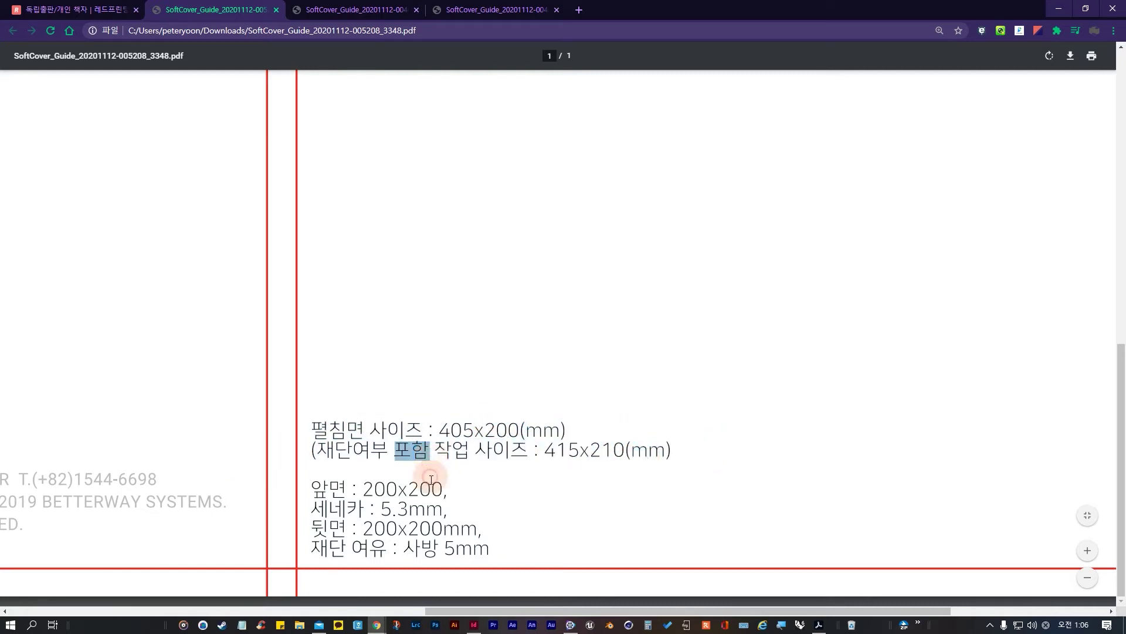
Step: Recheck the spine thickness and review the full template layout, focusing on the spine (책등) and front cover (앞면)
left_click_drag(425, 509, 411, 509)
scroll(391, 531, "up", 5)
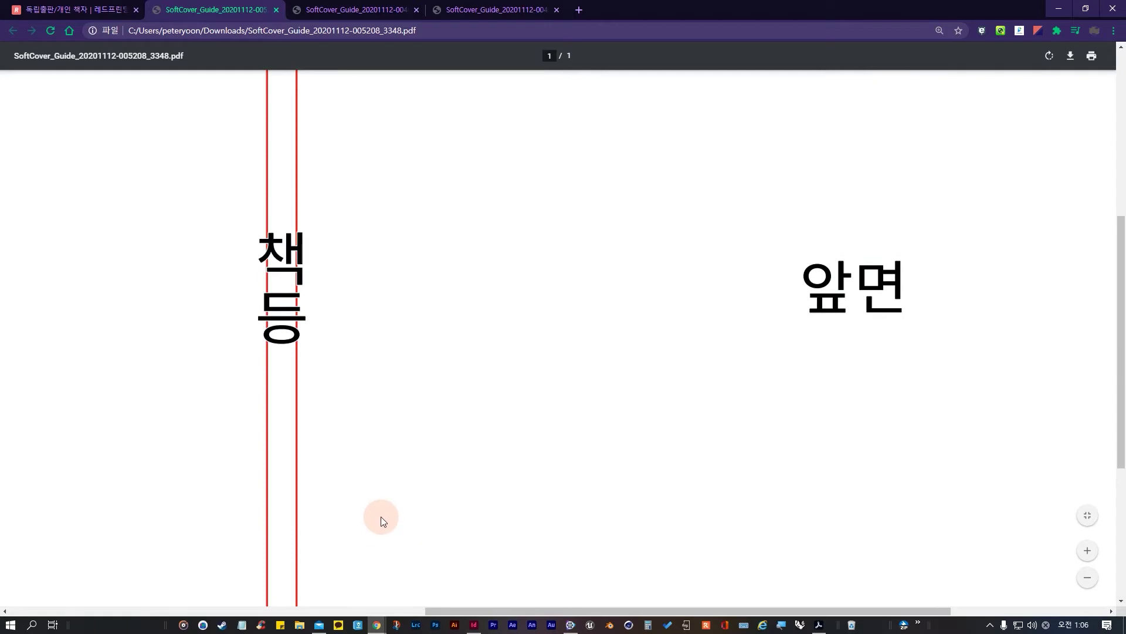
scroll(381, 516, "up", 2)
scroll(381, 511, "down", 5)
scroll(548, 431, "down", 5, "ctrl")
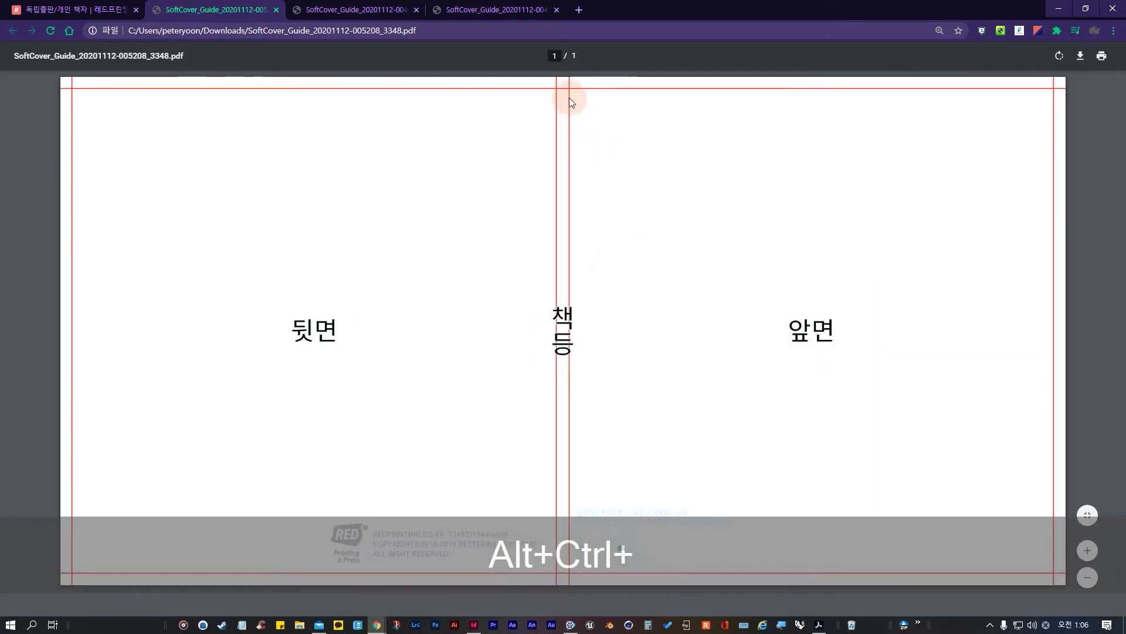
left_click(580, 121)
left_click(554, 297)
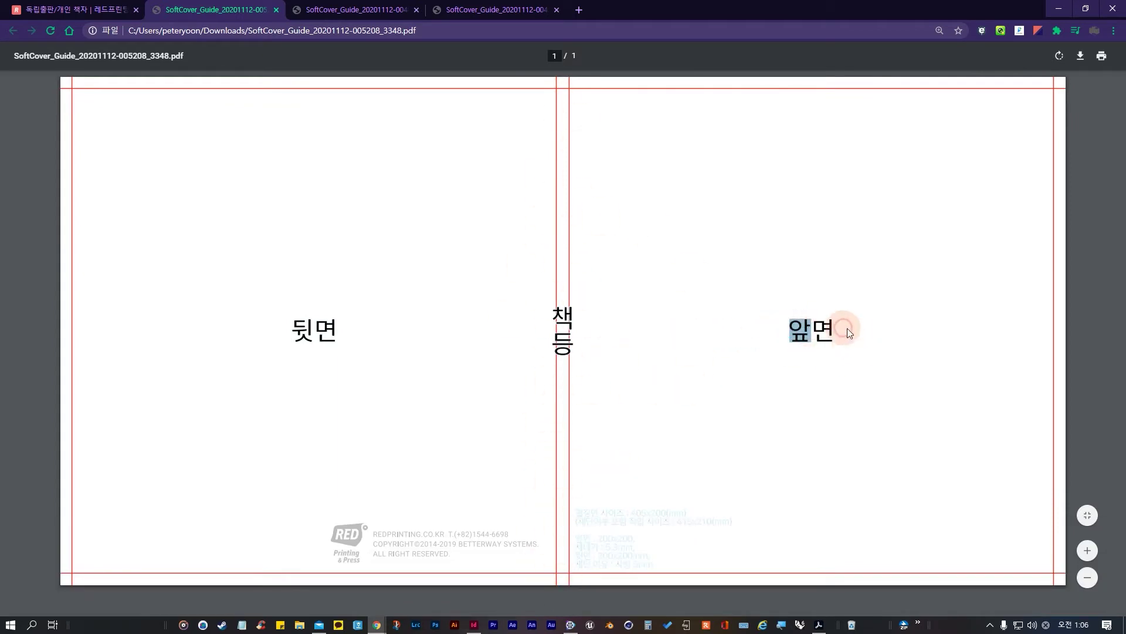
left_click(753, 345)
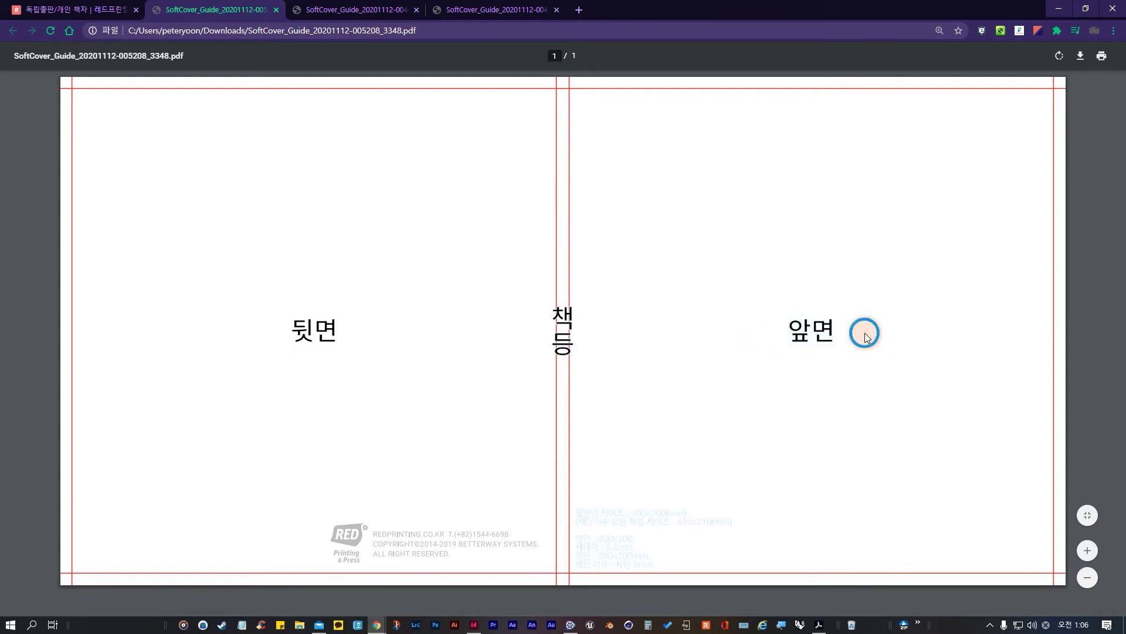
Step: Examine the cover template's back cover area and its notes on spread size, working size, spine thickness and trim margin
left_click_drag(284, 315, 459, 356)
left_click(631, 358)
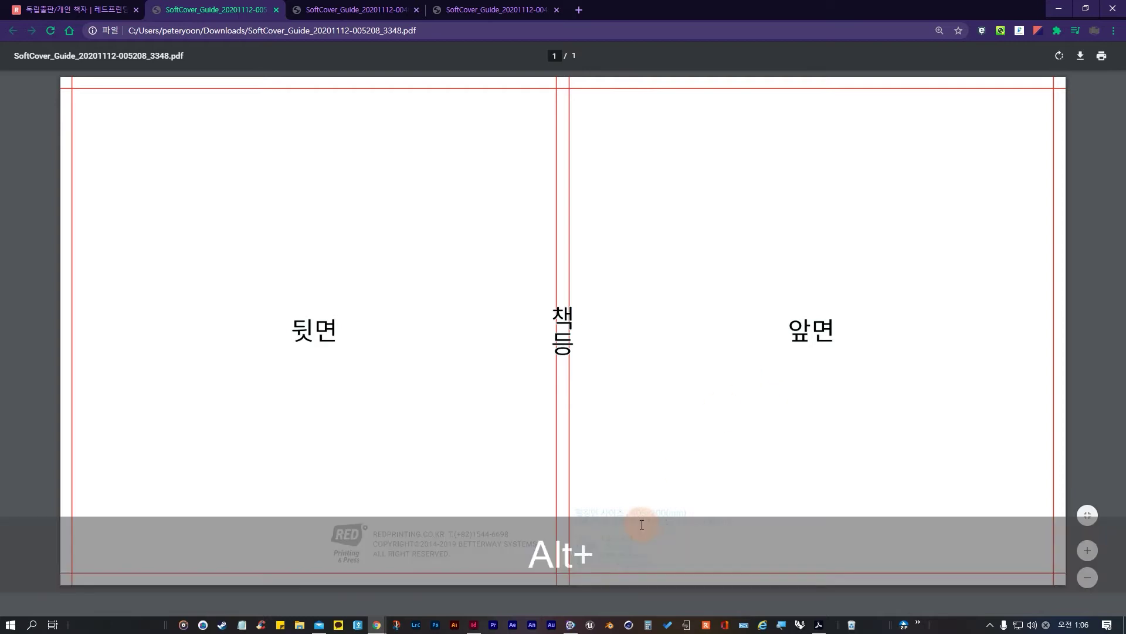
scroll(637, 519, "up", 1)
scroll(637, 518, "up", 1)
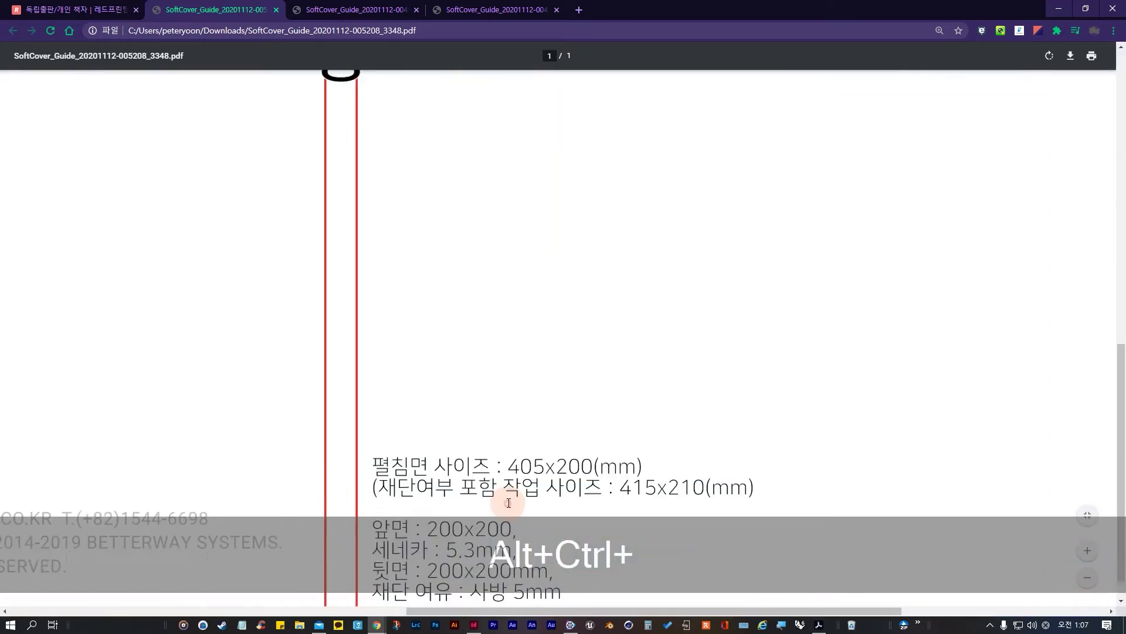
left_click_drag(490, 459, 438, 449)
left_click(374, 435)
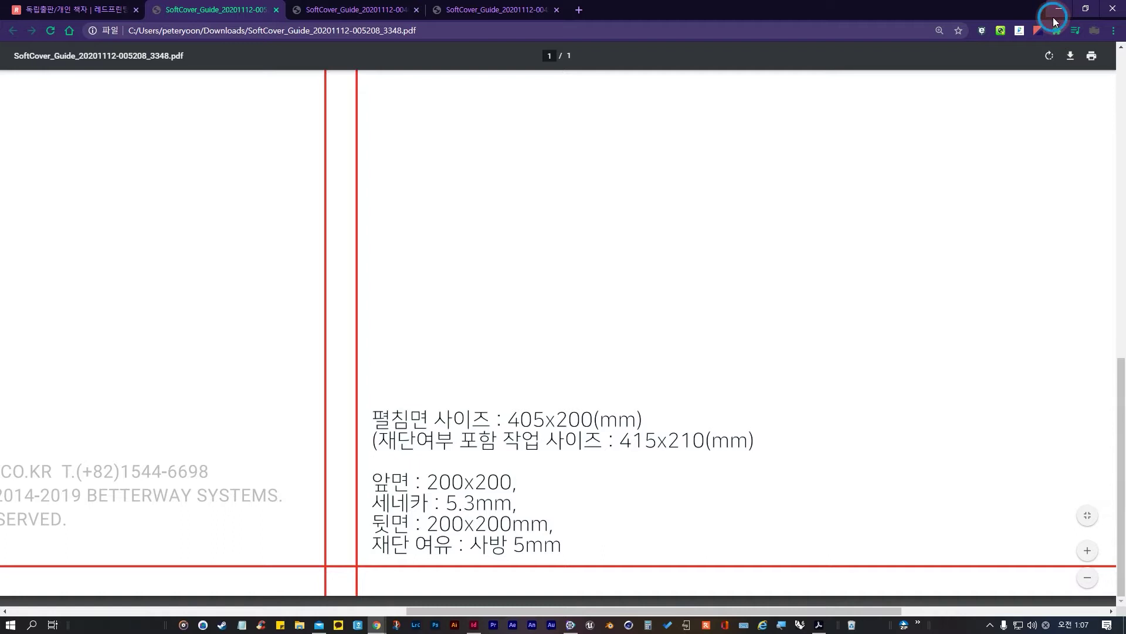
Step: Switch to the cover spread document in InDesign and close the floating Color (색상) panel
left_click_drag(1053, 17, 578, 203)
left_click(596, 188)
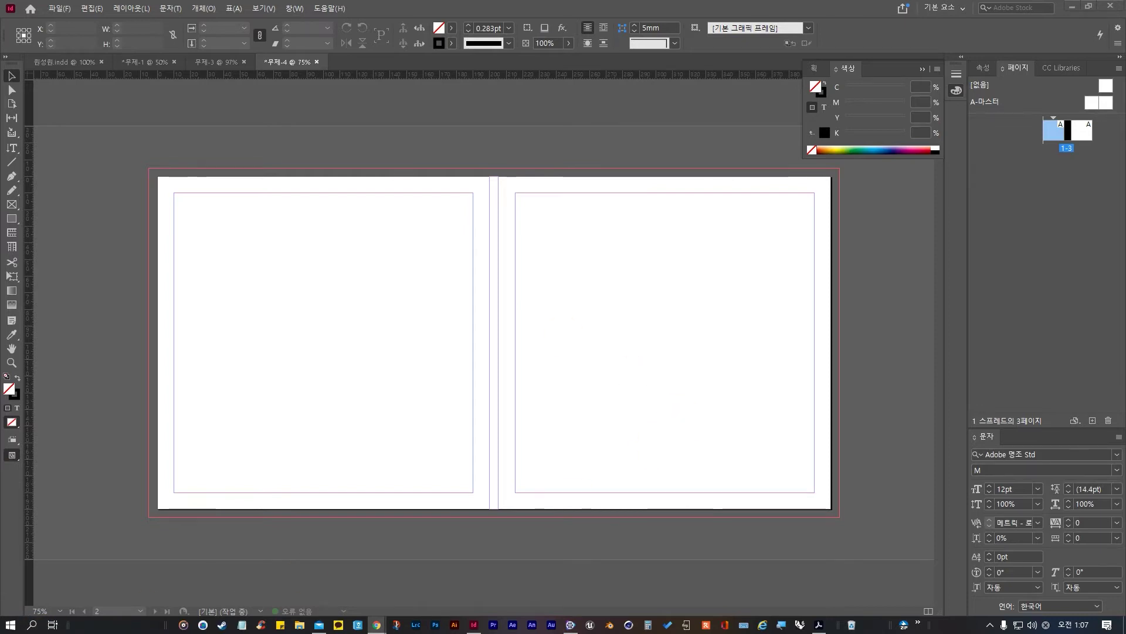
left_click(56, 9)
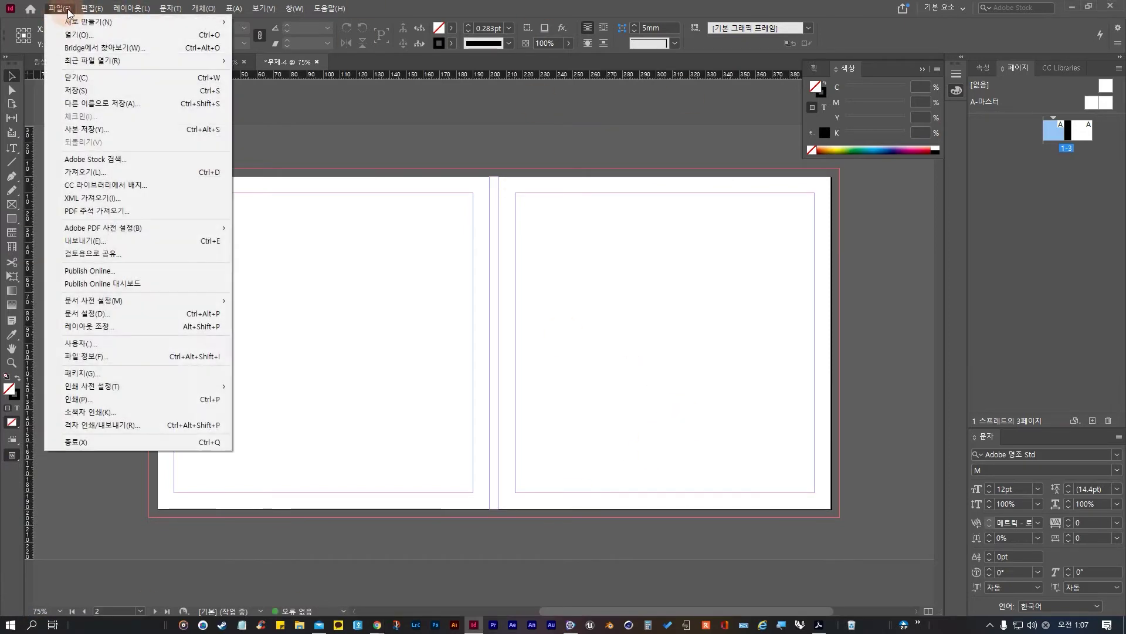
left_click(52, 11)
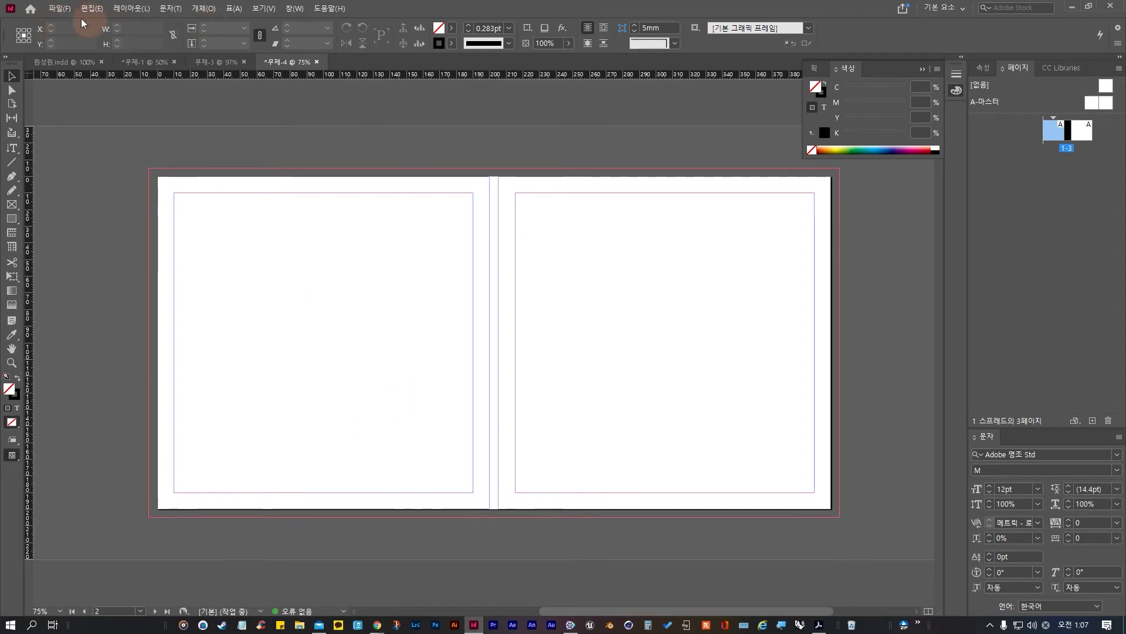
left_click(56, 10)
left_click(56, 8)
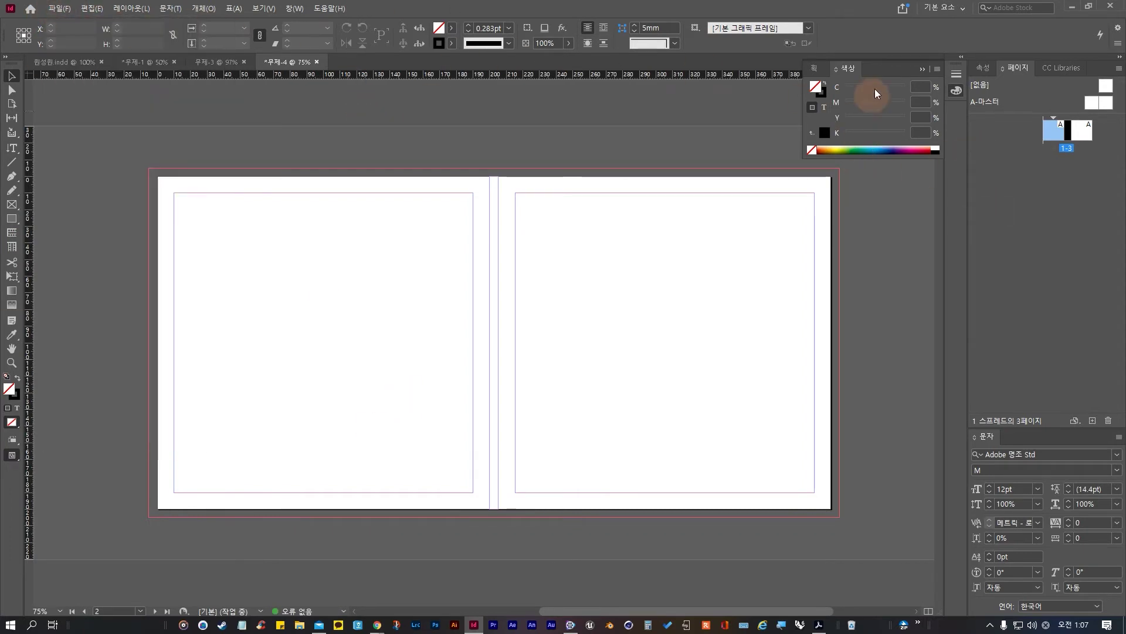
left_click_drag(876, 65, 1079, 188)
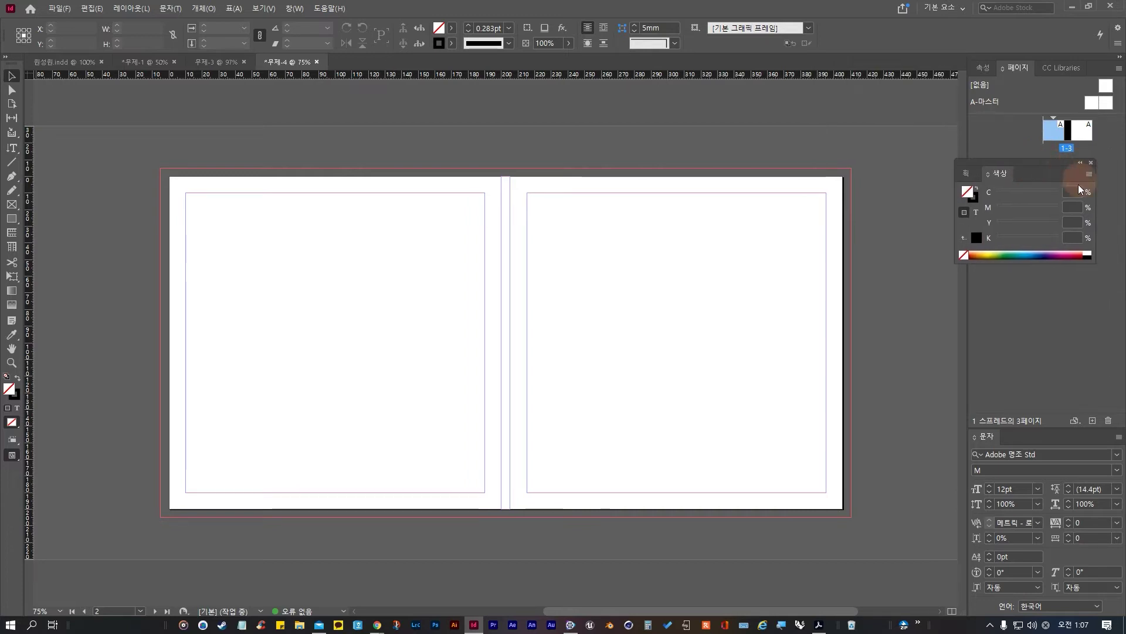
left_click(1091, 163)
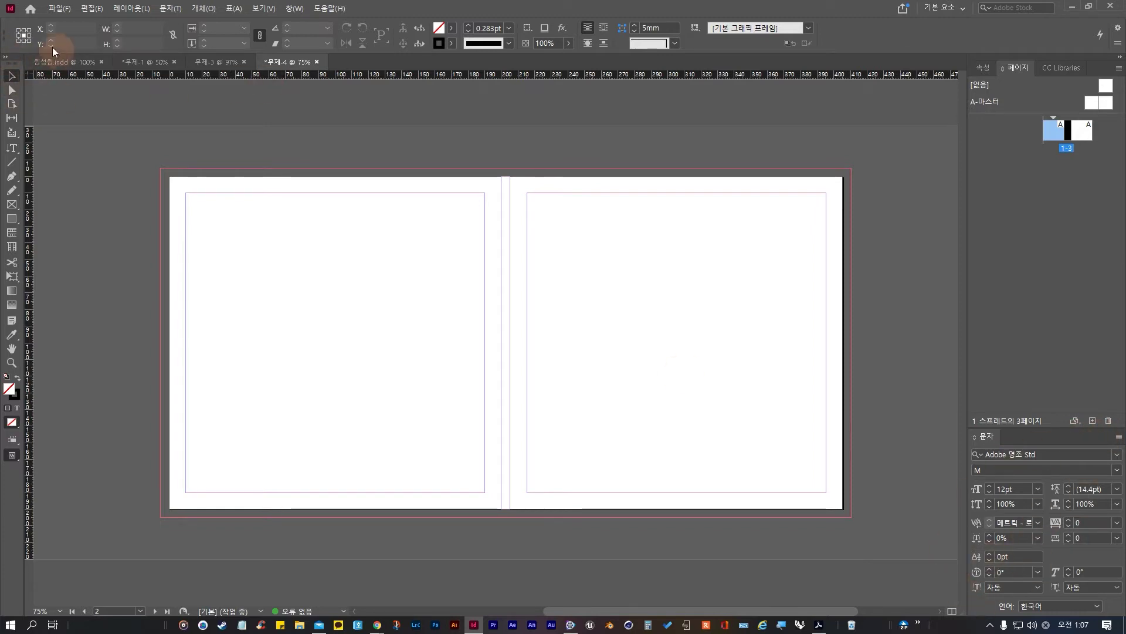
Step: Hide the Control (컨트롤) bar and show it again
left_click(264, 8)
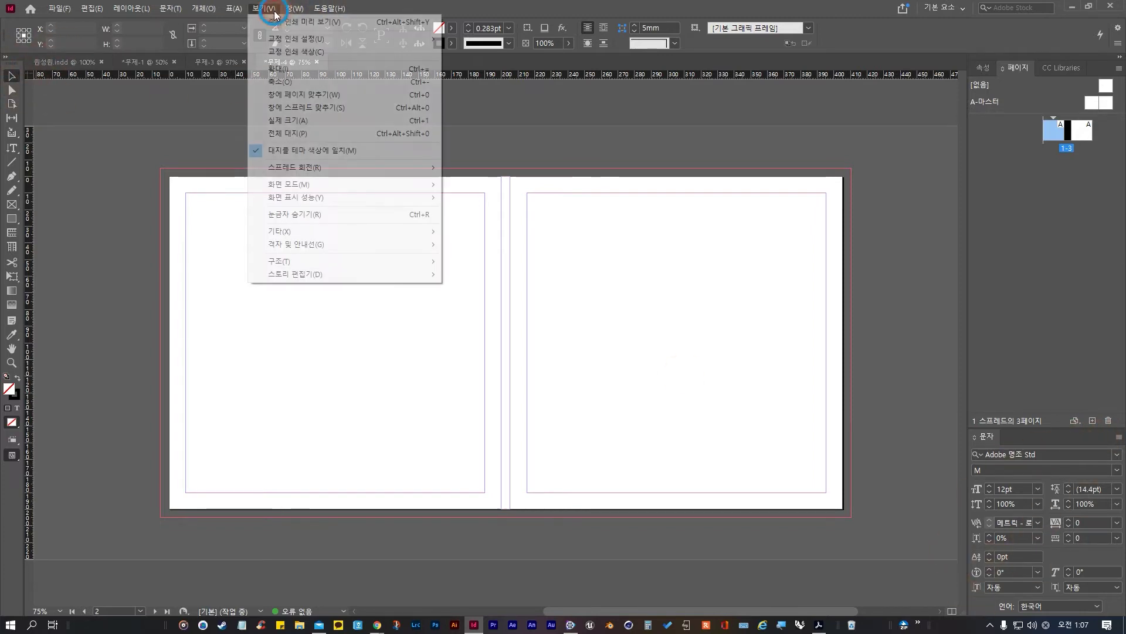
mouse_move(293, 8)
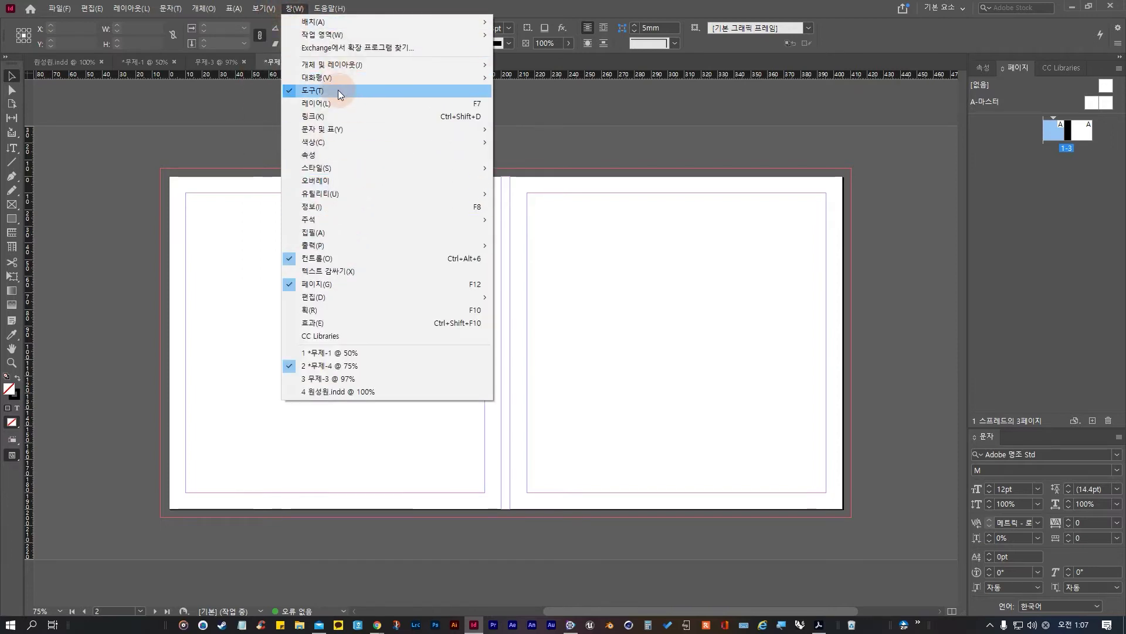
left_click(325, 258)
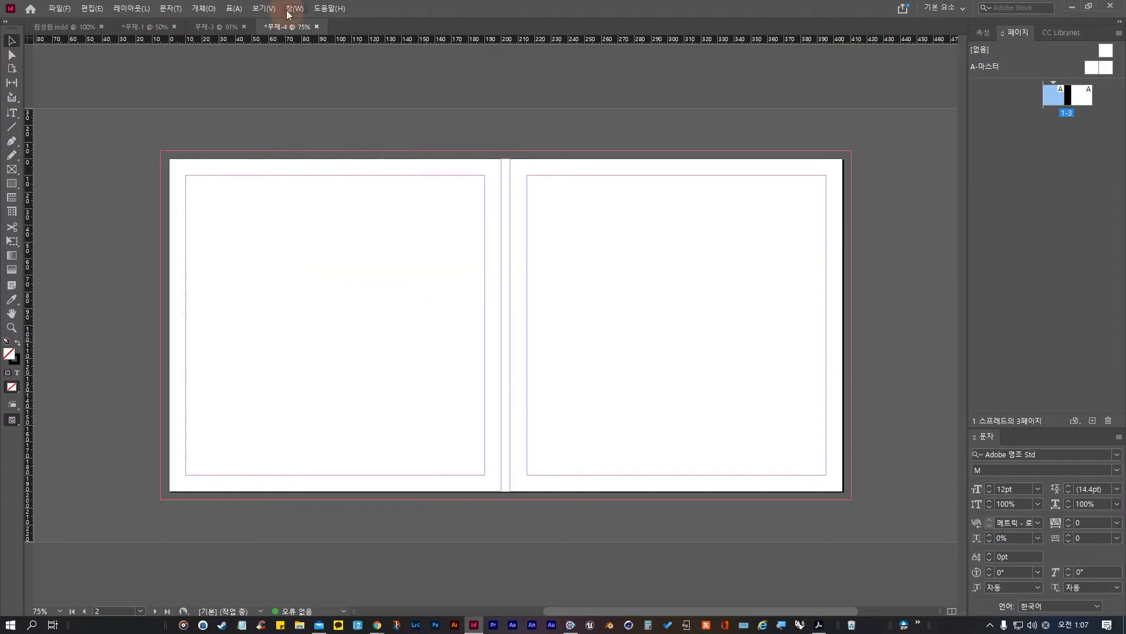
left_click(295, 8)
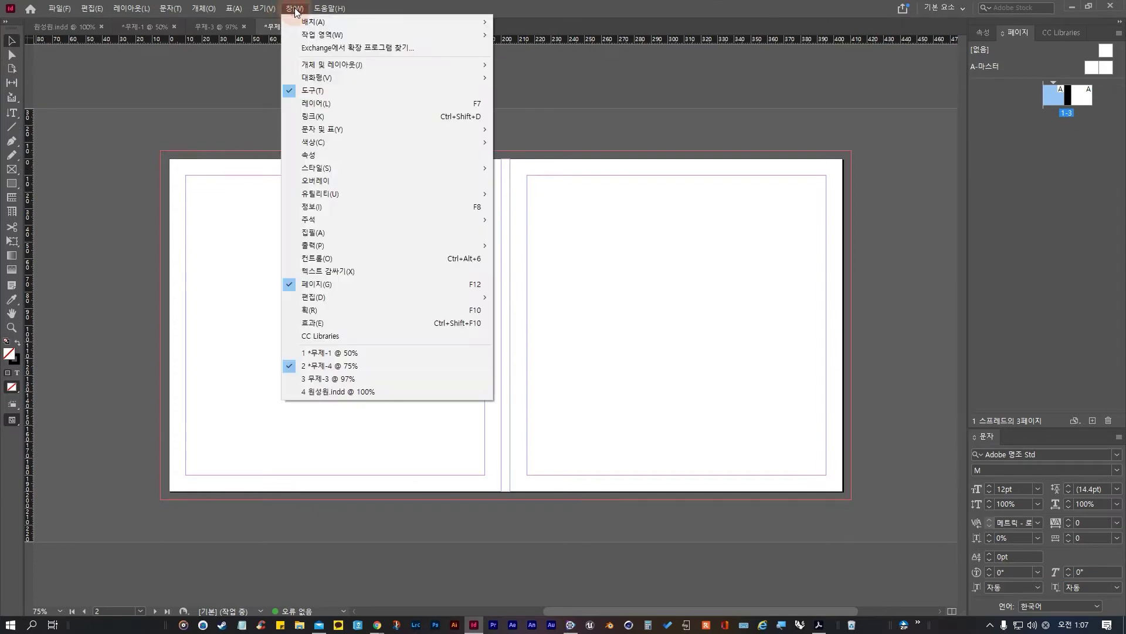
left_click(320, 256)
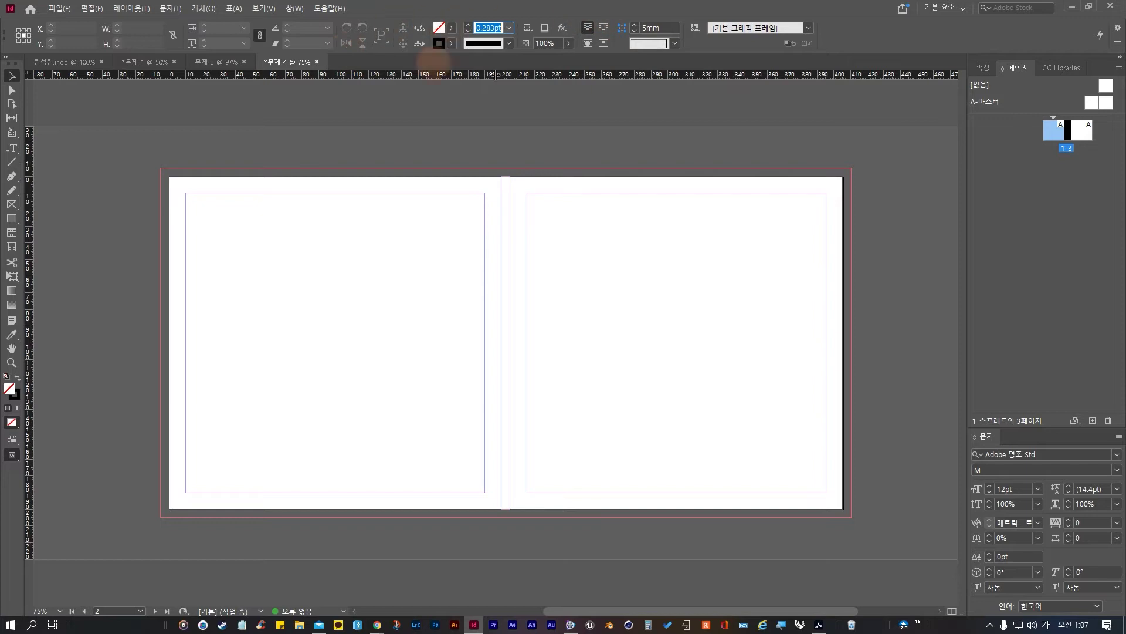
left_click(12, 89)
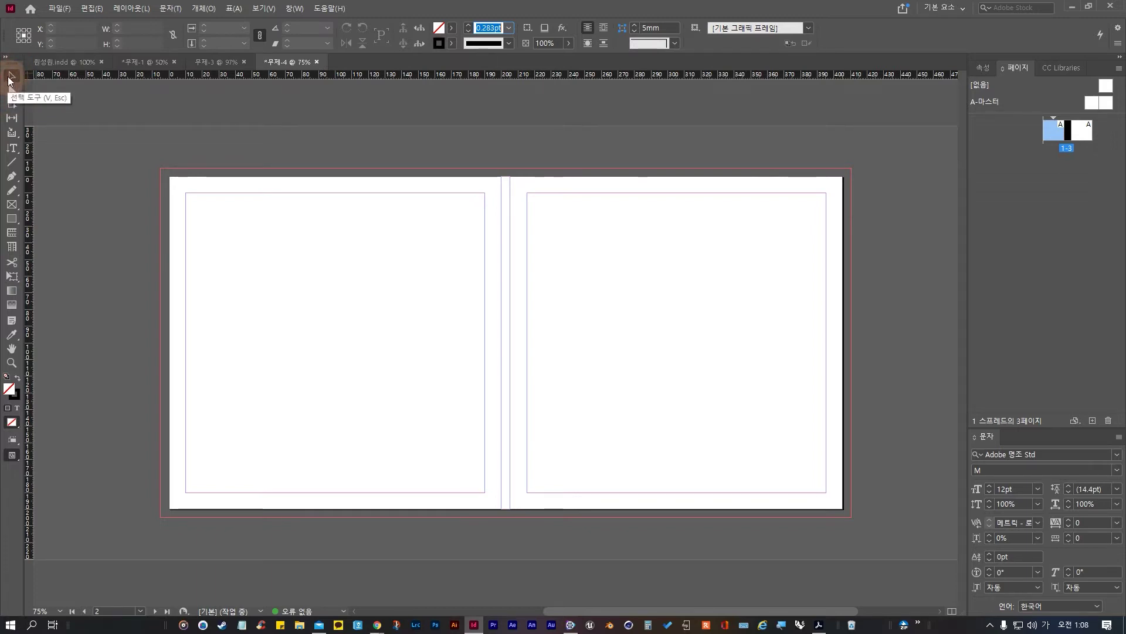
left_click(12, 75)
left_click(203, 192)
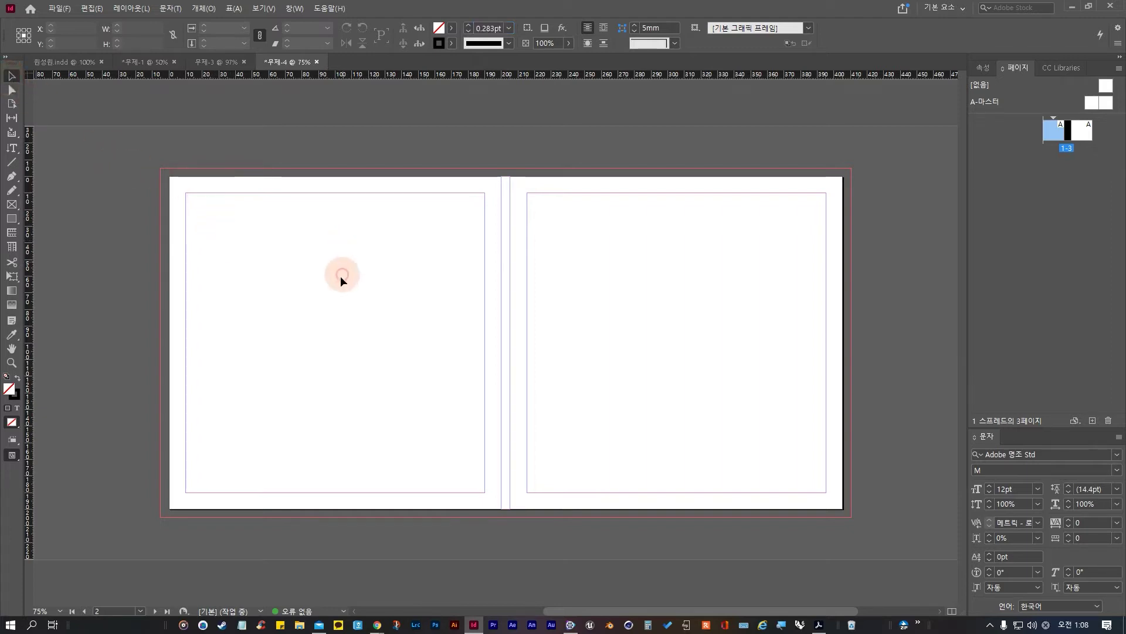
left_click(53, 234)
left_click(39, 100)
left_click(14, 92)
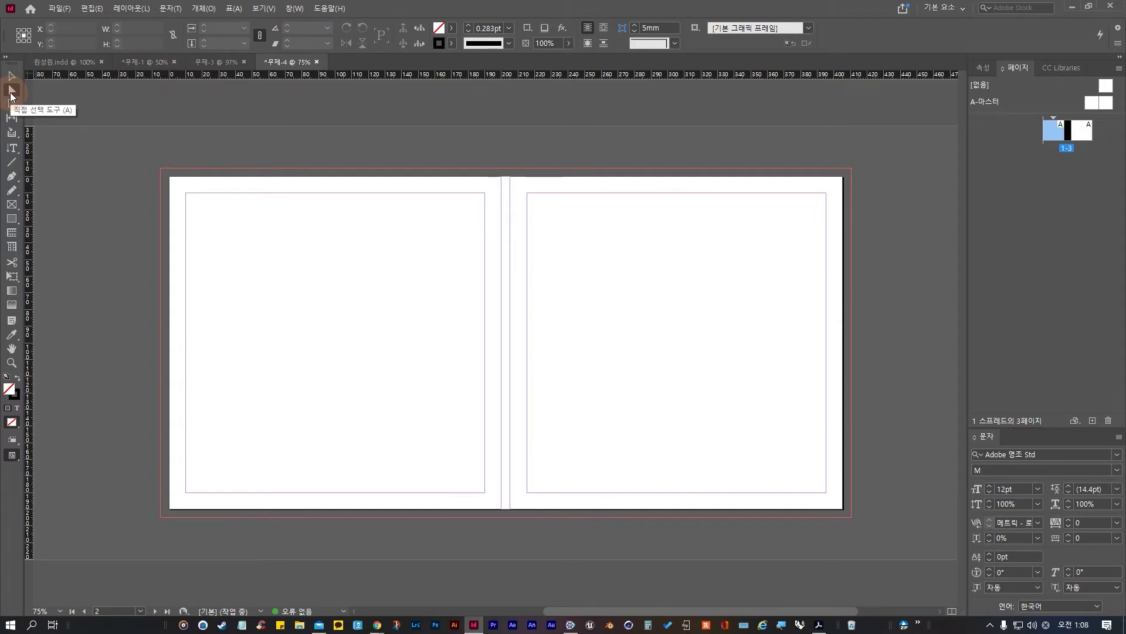
left_click(316, 380)
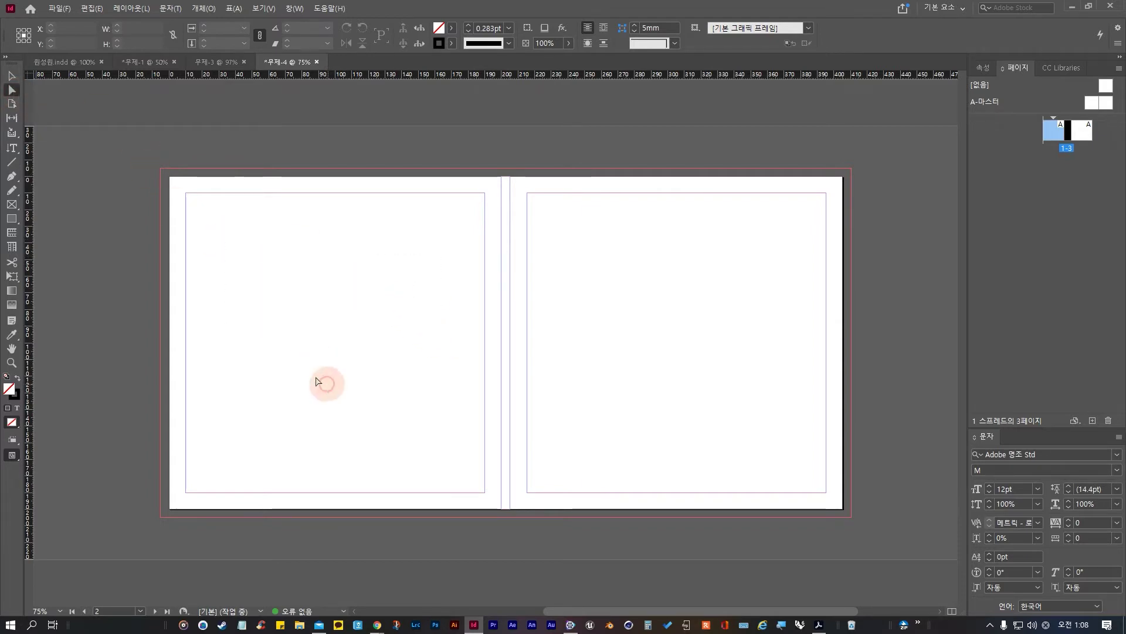
Step: Draw a rectangle about 51.5 x 47.5 mm on the left page and move it to about X 70.75 mm, Y 103.75 mm
left_click(12, 218)
left_click_drag(276, 239, 362, 318)
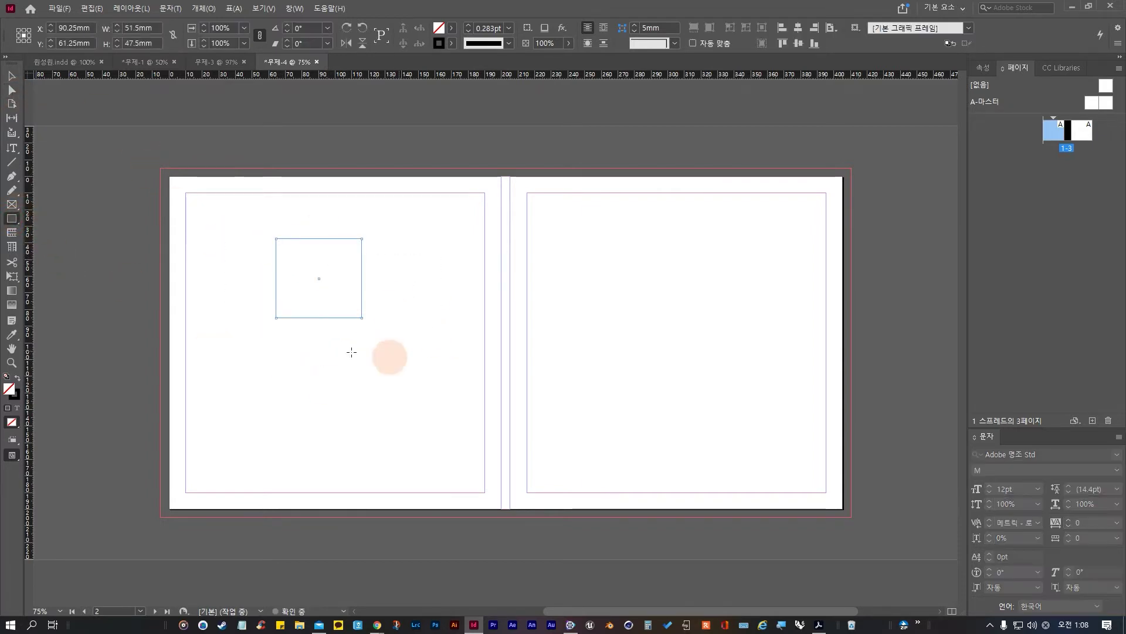
left_click(11, 76)
left_click(311, 304)
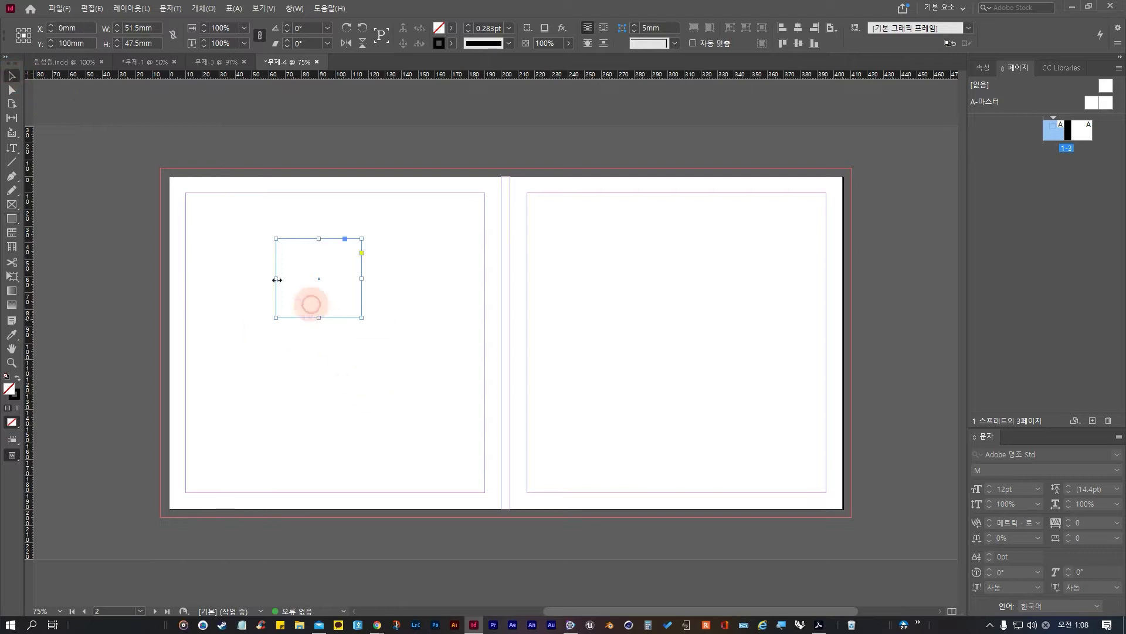
left_click(360, 347)
left_click(327, 316)
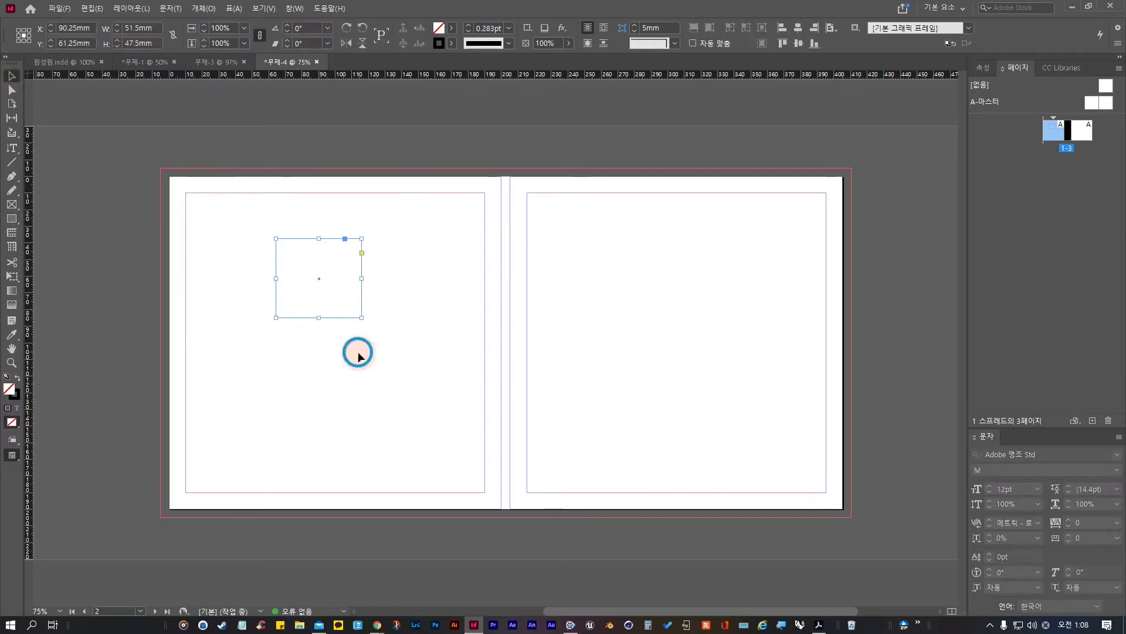
left_click(367, 297)
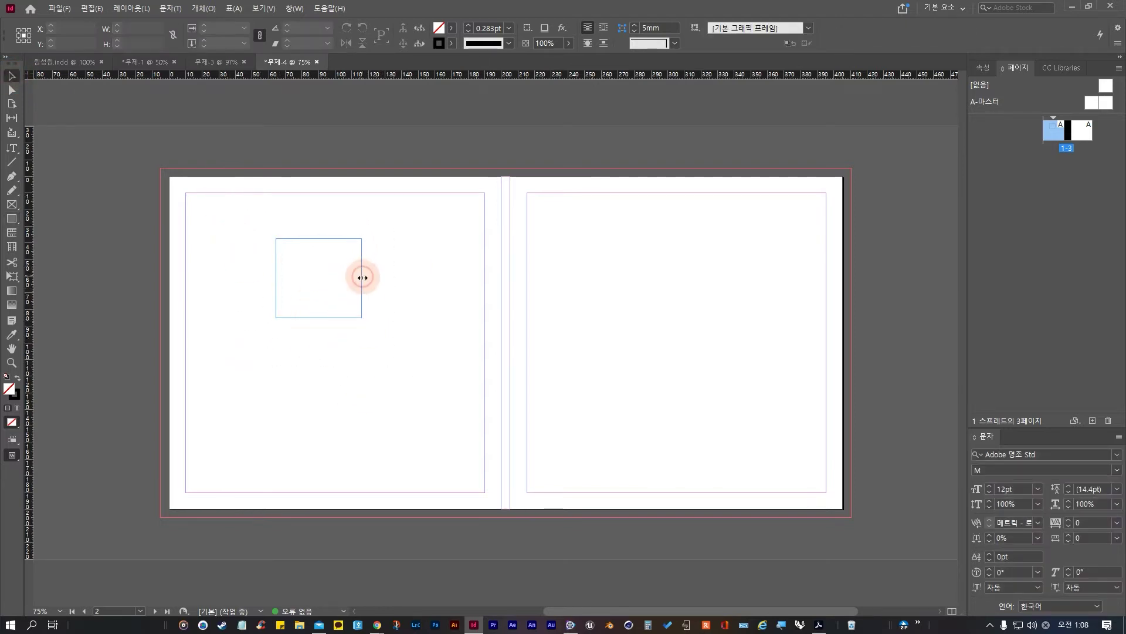
left_click(322, 322)
left_click_drag(364, 285, 329, 360)
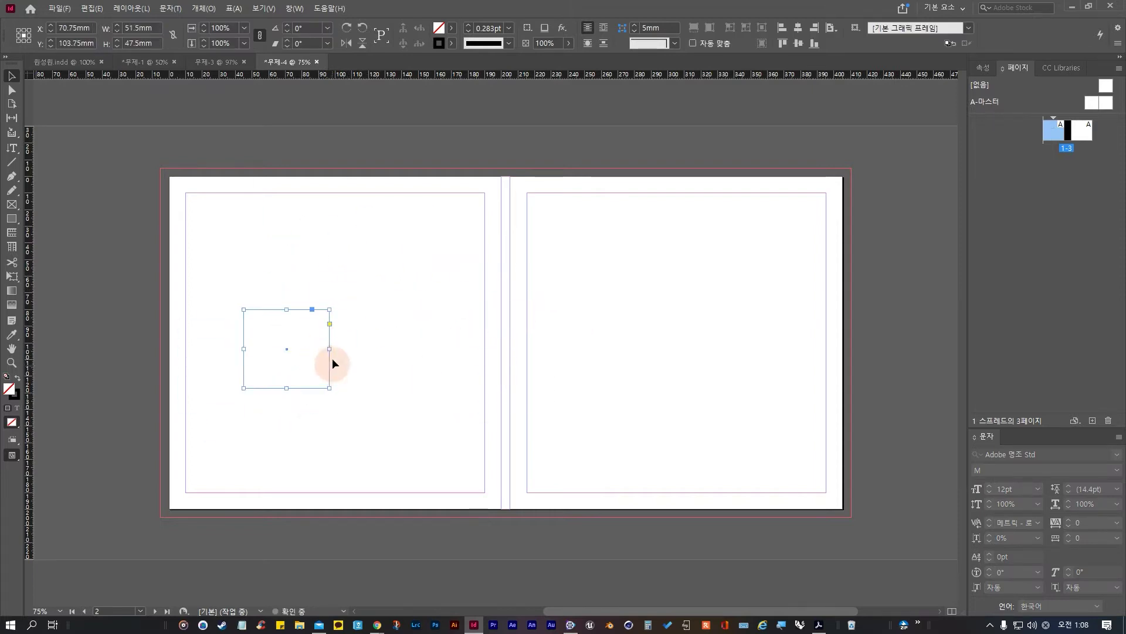
Step: Enlarge and rotate the rectangle with the Selection tool and undo these transformations
left_click_drag(327, 307, 440, 390)
left_click(329, 377)
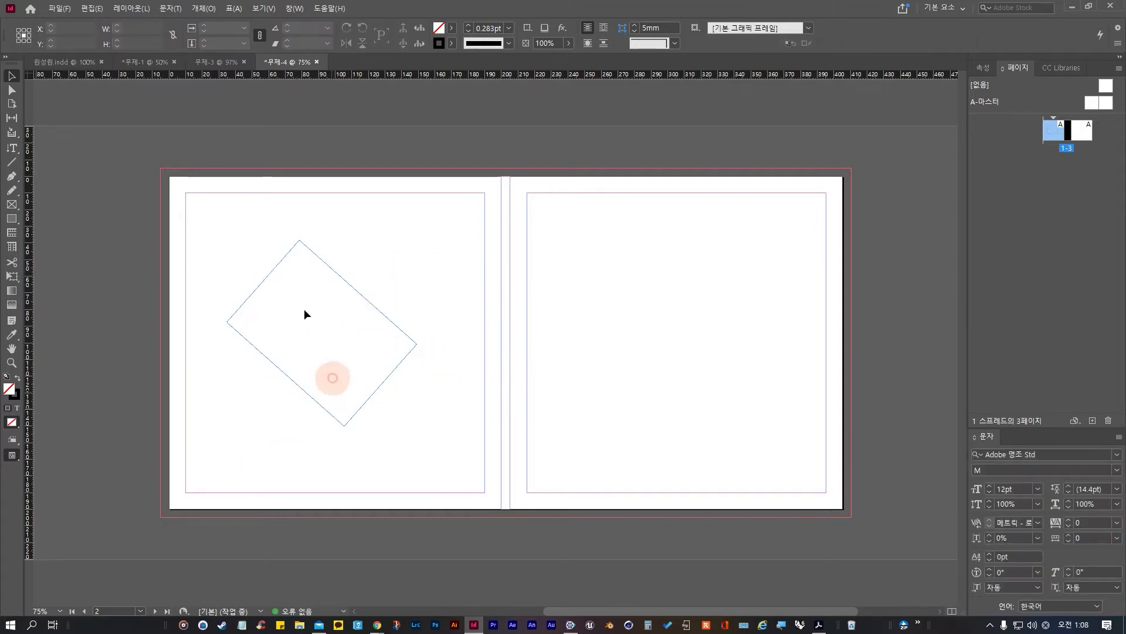
key("ctrl+z")
key("ctrl+z")
key("ctrl+z")
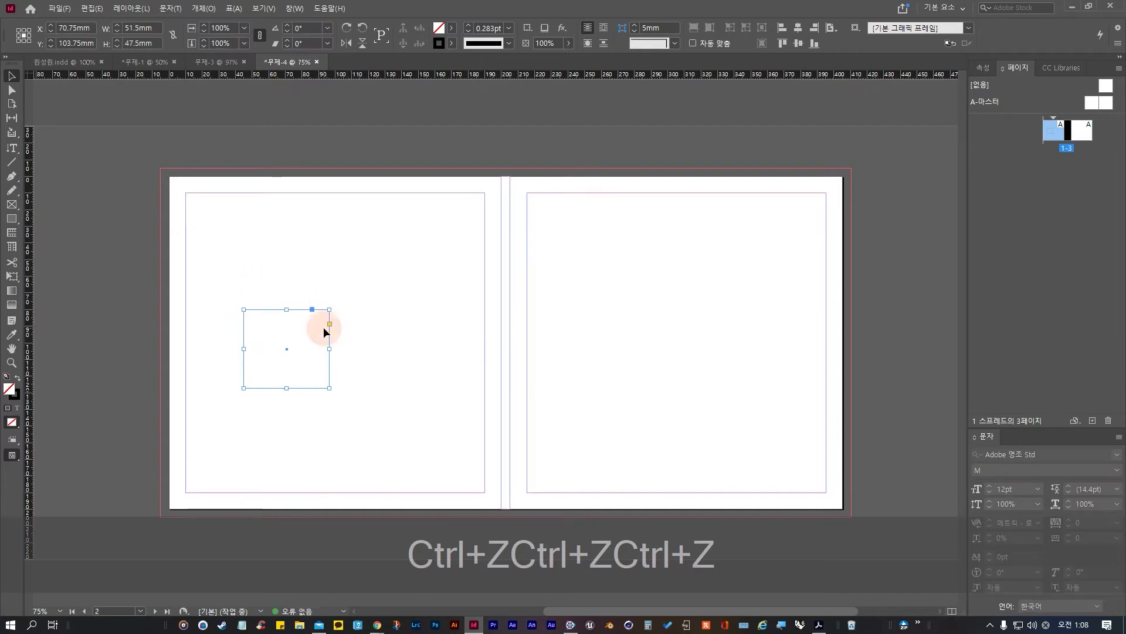
Step: Reshape the rectangle into an irregular quadrilateral by moving its two right-hand corner points with the Direct Selection tool
left_click(12, 90)
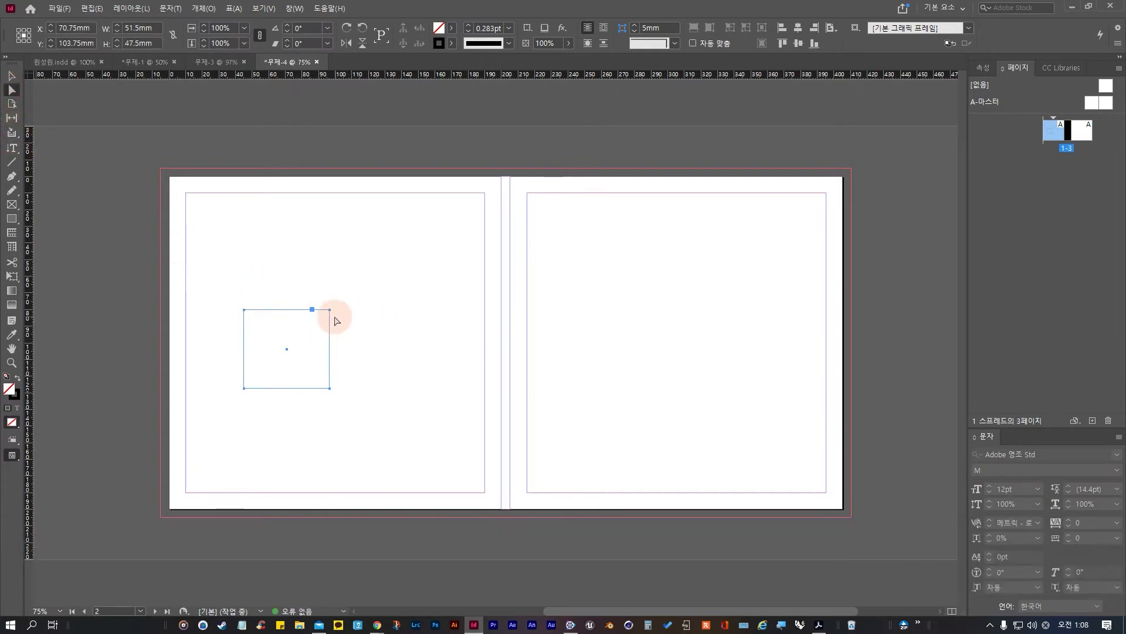
left_click_drag(330, 314, 473, 240)
left_click(418, 276)
left_click_drag(418, 356, 448, 444)
left_click(340, 432)
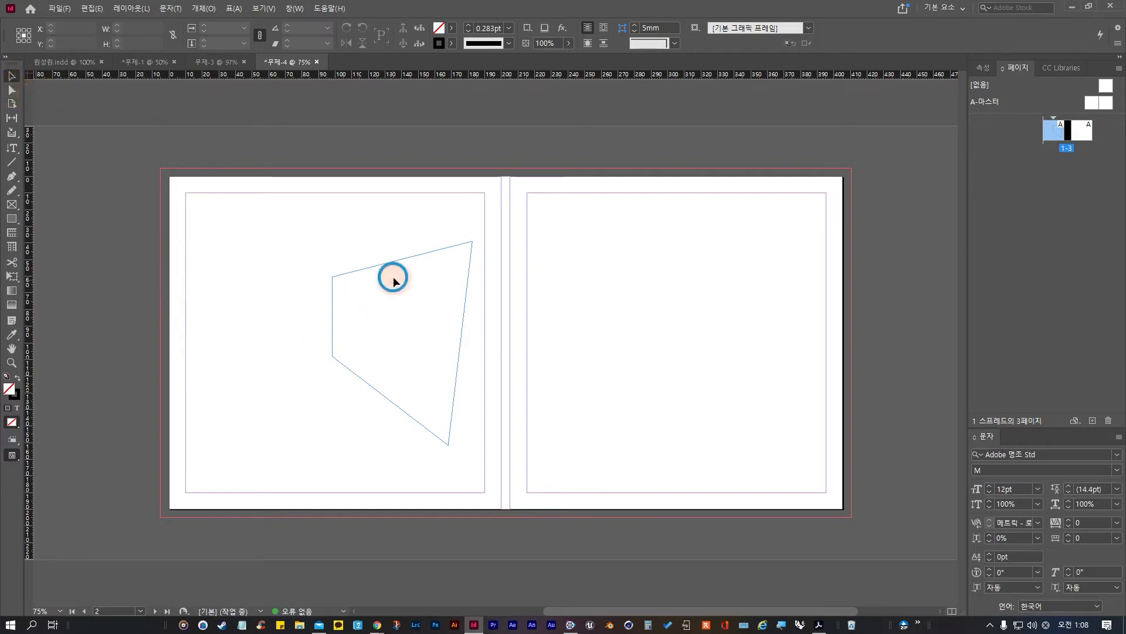
Step: Delete the reshaped quadrilateral from the left page
left_click(403, 411)
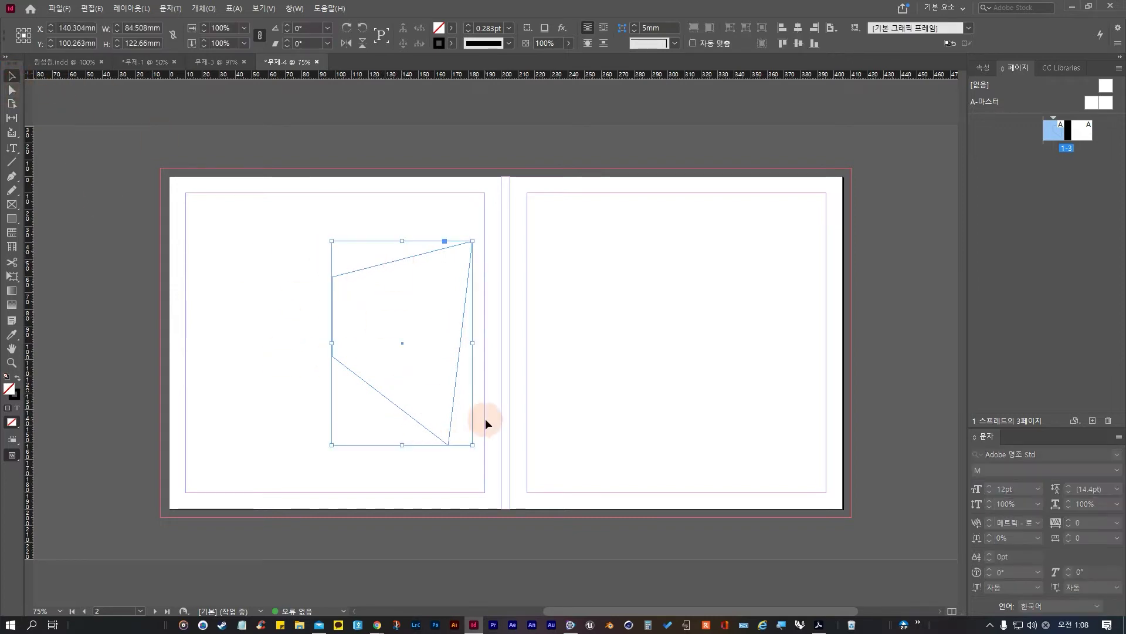
key("BackSpace")
left_click(266, 139)
Step: Start a new document from the 200 x 200 mm custom preset, keeping portrait orientation and left-to-right binding
left_click(49, 11)
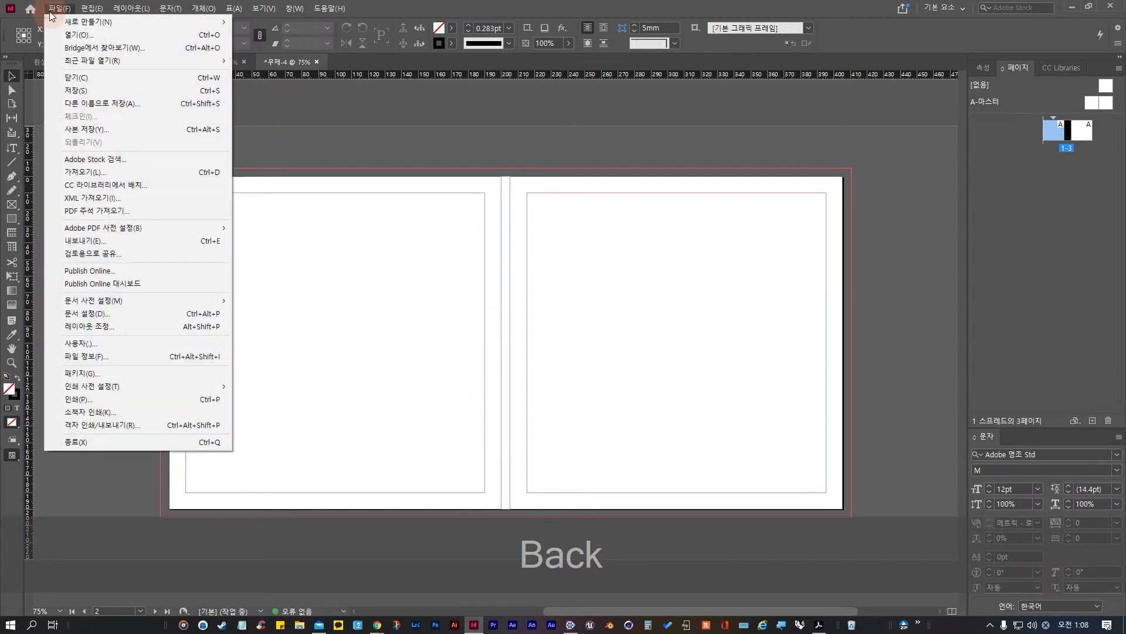
mouse_move(55, 21)
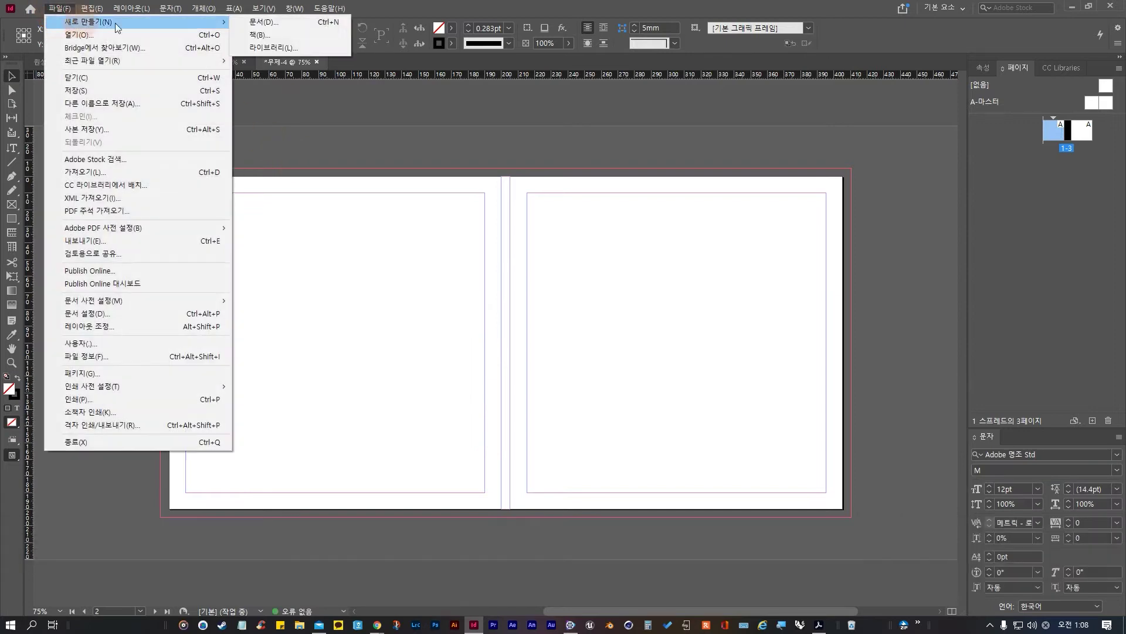
left_click(329, 21)
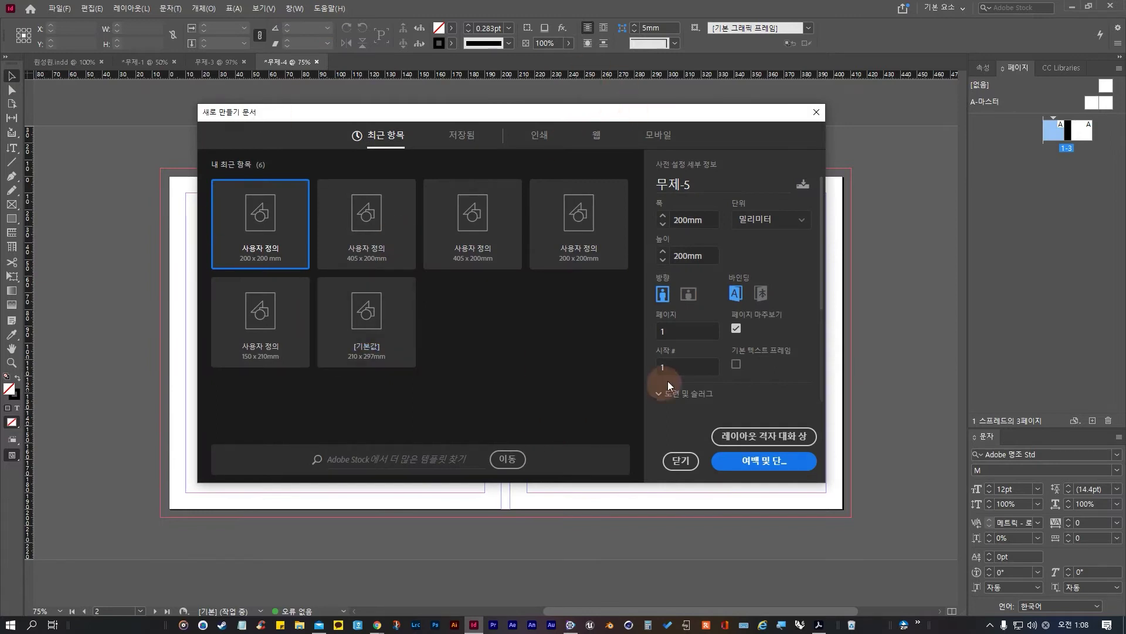
left_click(715, 221)
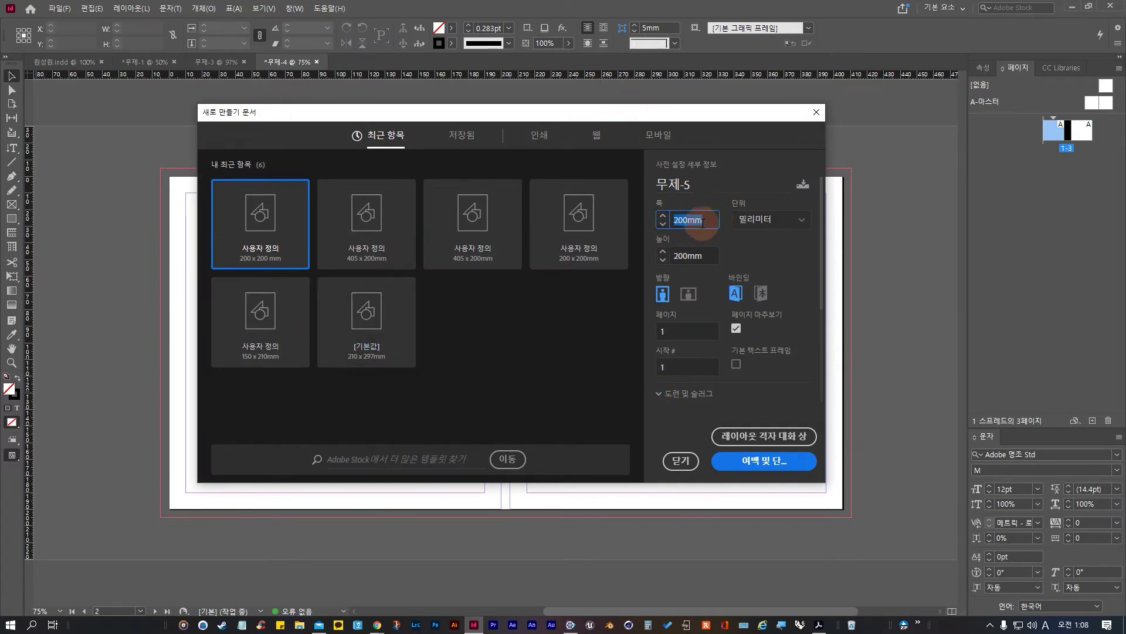
left_click(705, 244)
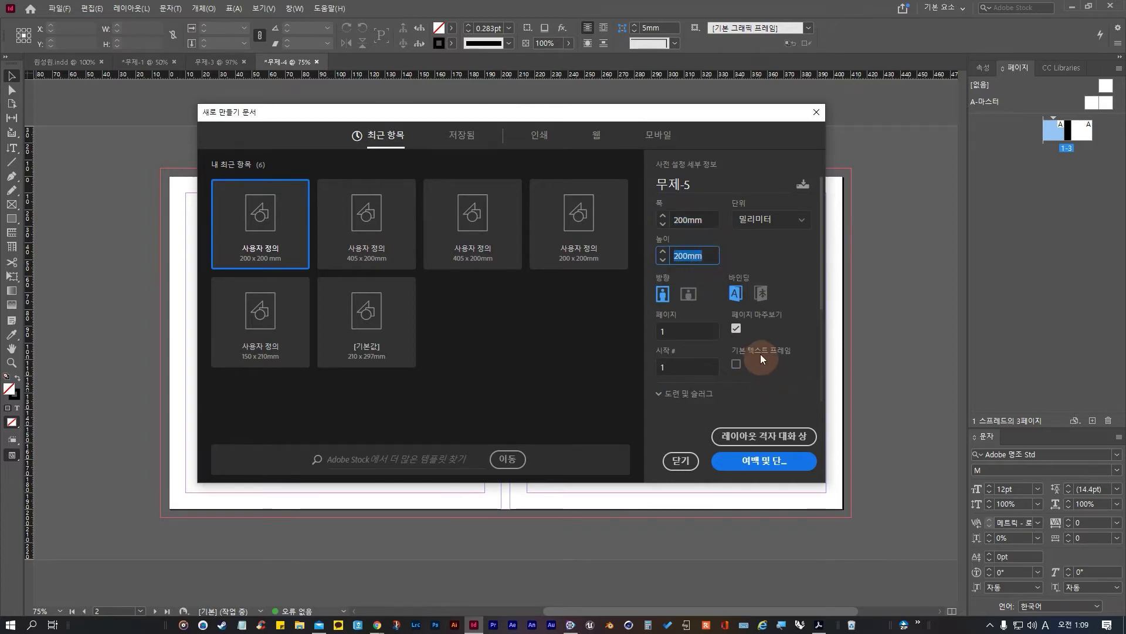
scroll(760, 354, "down", 3)
scroll(762, 359, "up", 3)
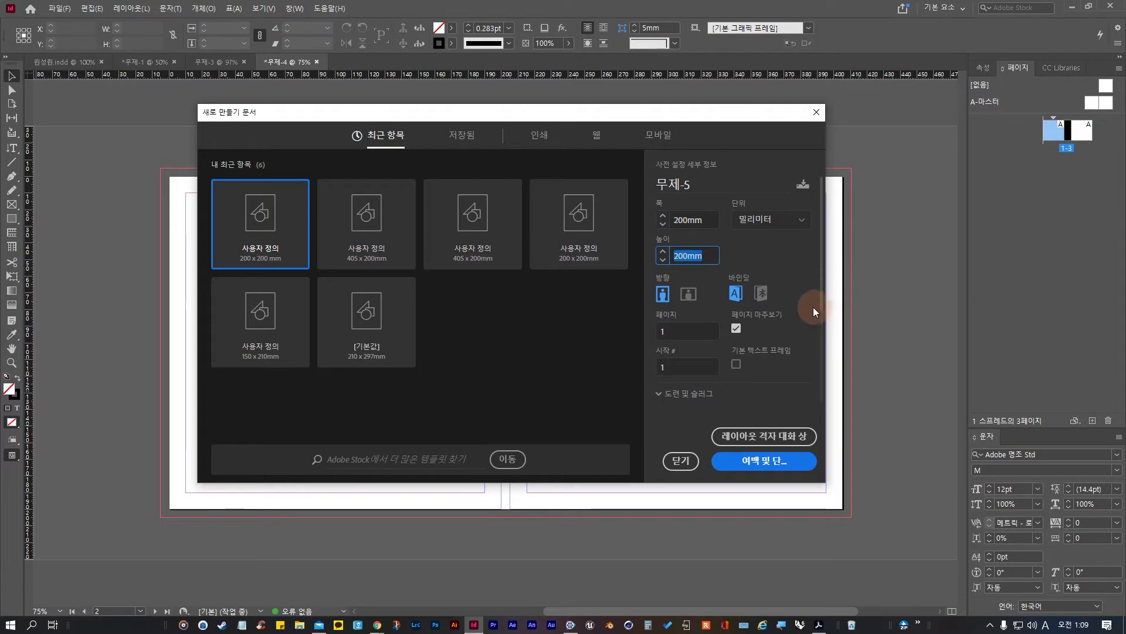
left_click(736, 292)
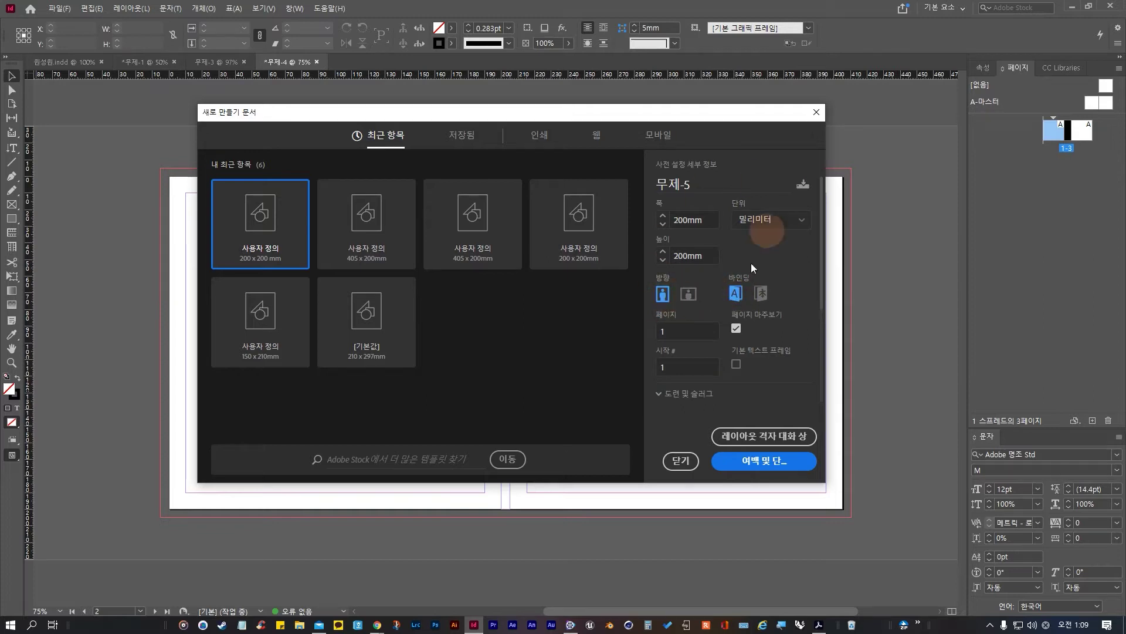
Step: Set the new document's page count to 3 and review its bleed and slug settings
left_click(676, 391)
scroll(695, 270, "down", 2)
scroll(693, 298, "up", 1)
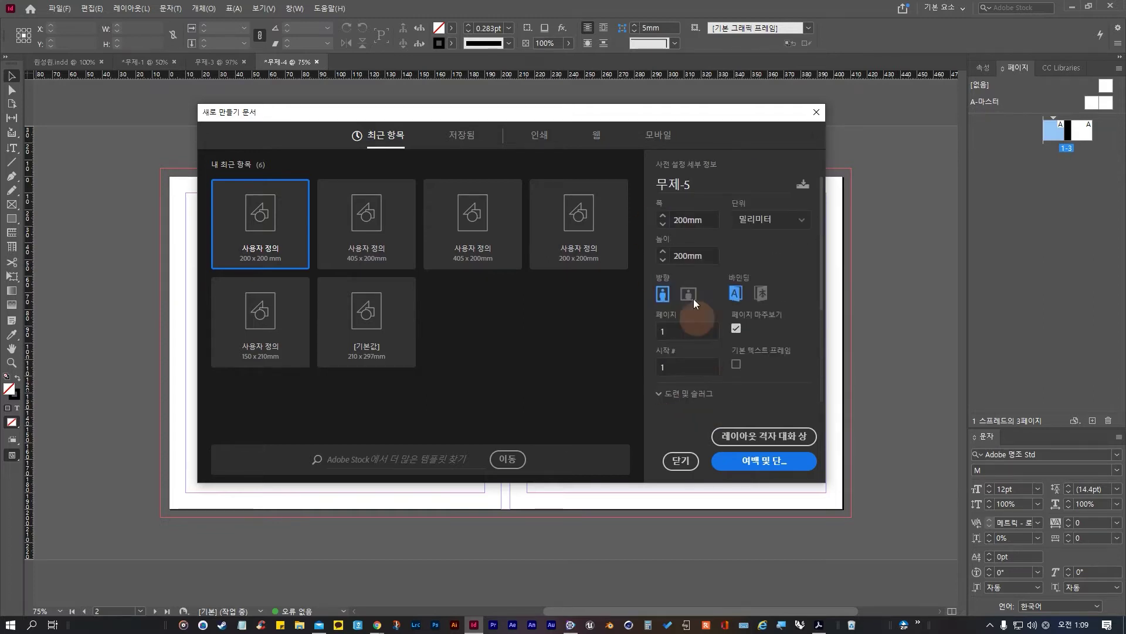
scroll(704, 316, "down", 3)
scroll(707, 296, "up", 5)
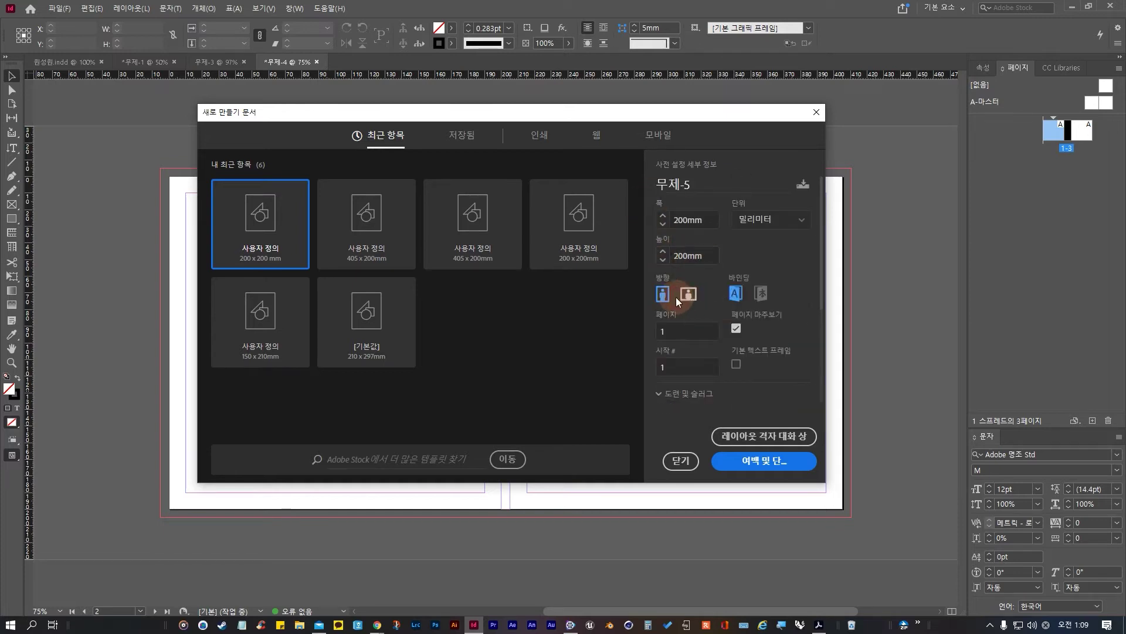
double_click(701, 327)
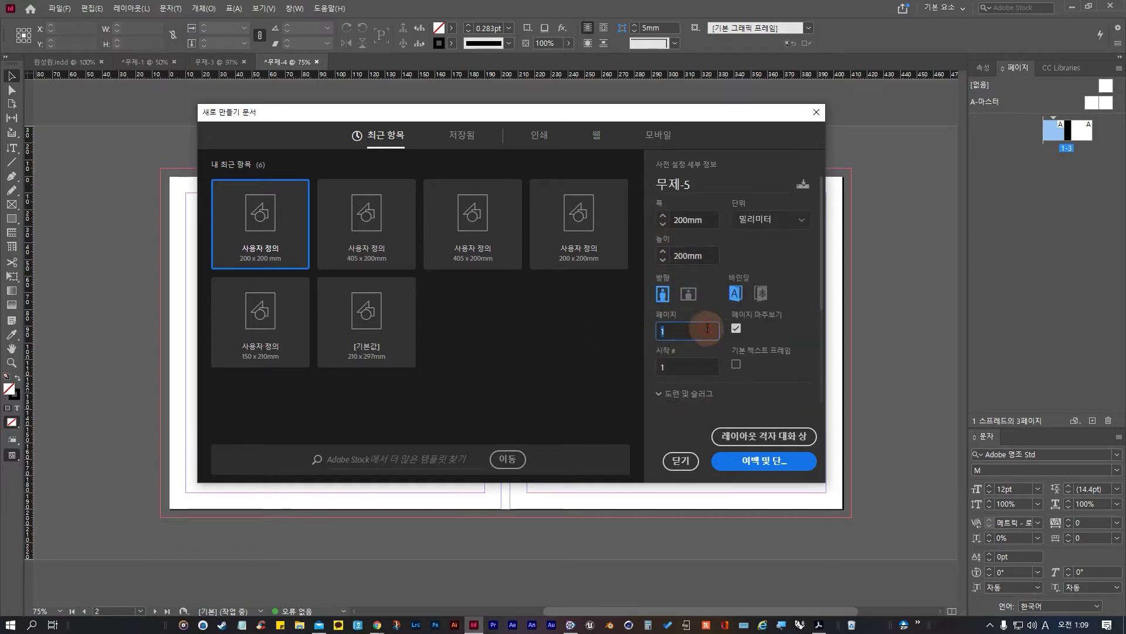
type("3")
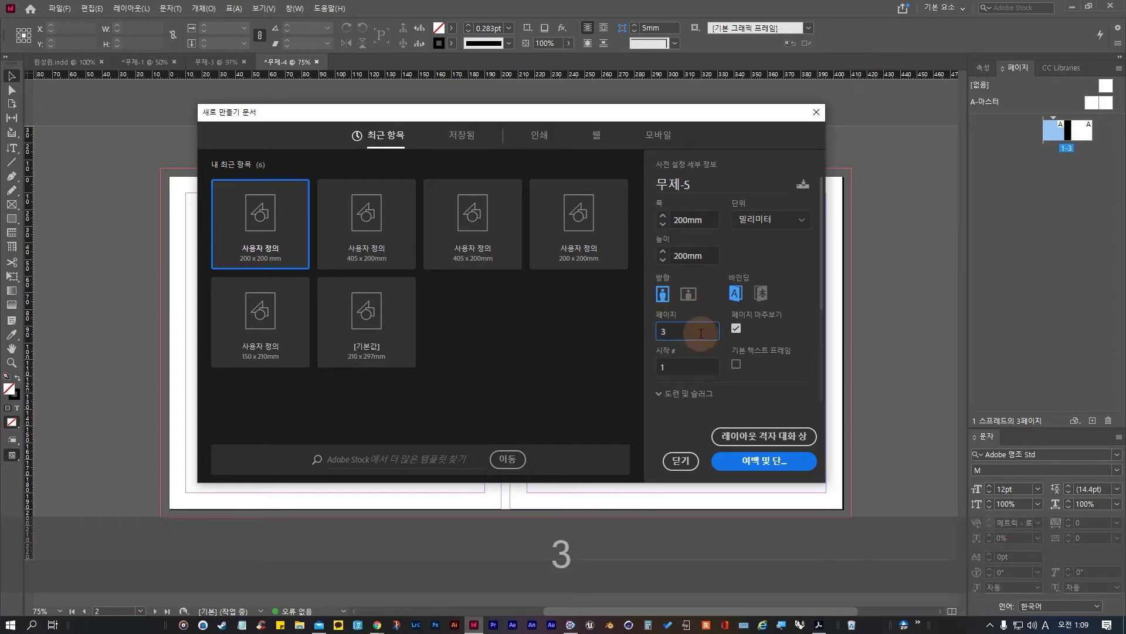
double_click(717, 336)
left_click(794, 324)
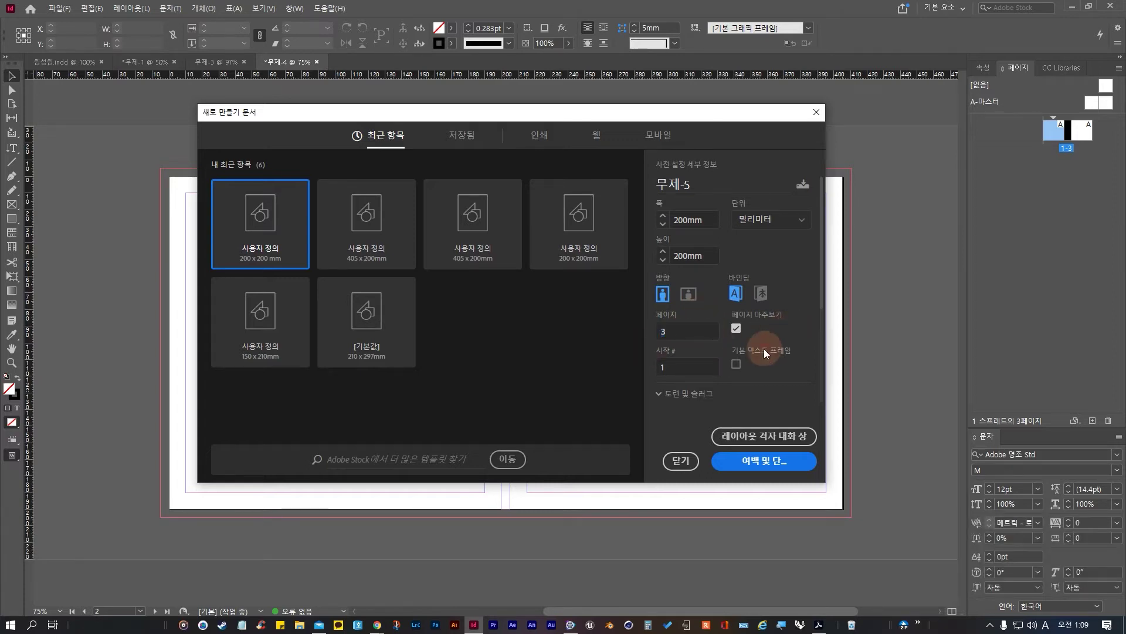
scroll(770, 350, "down", 3)
scroll(770, 350, "up", 3)
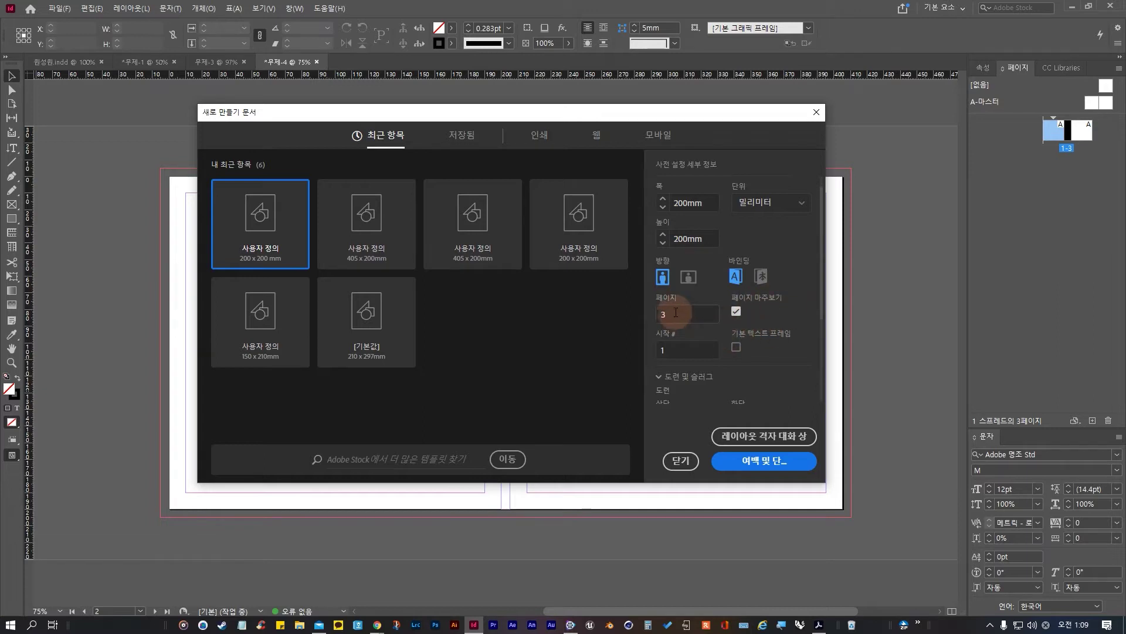
scroll(763, 387, "down", 3)
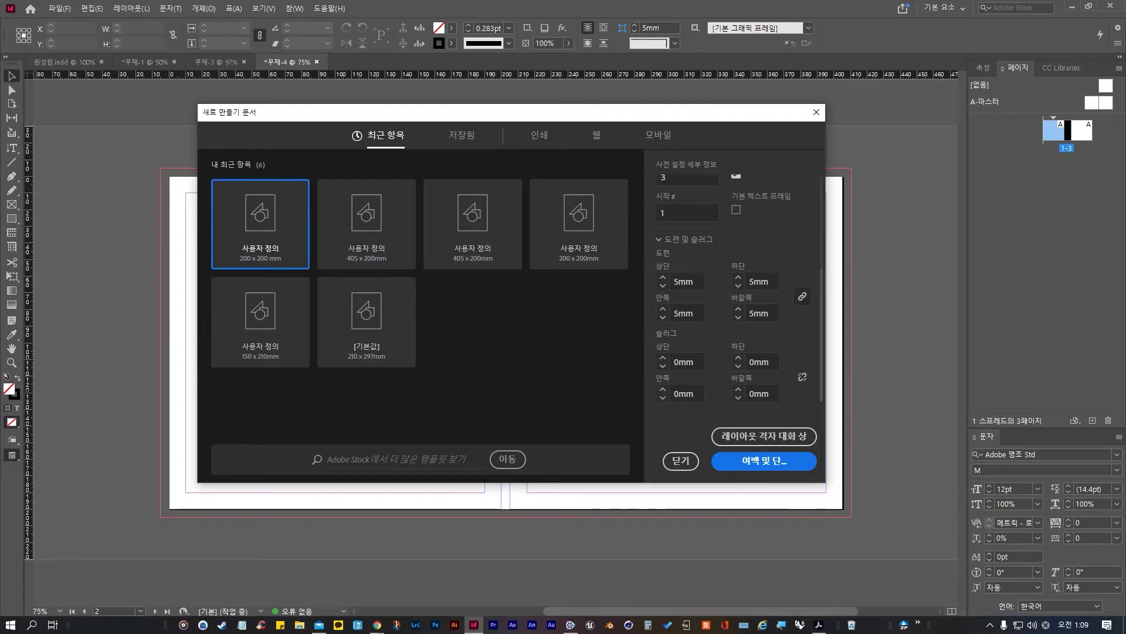
Step: Switch to Chrome and examine the spread size, working size, cover panels, spine and trim allowance in the SoftCover_Guide PDF
left_click(377, 624)
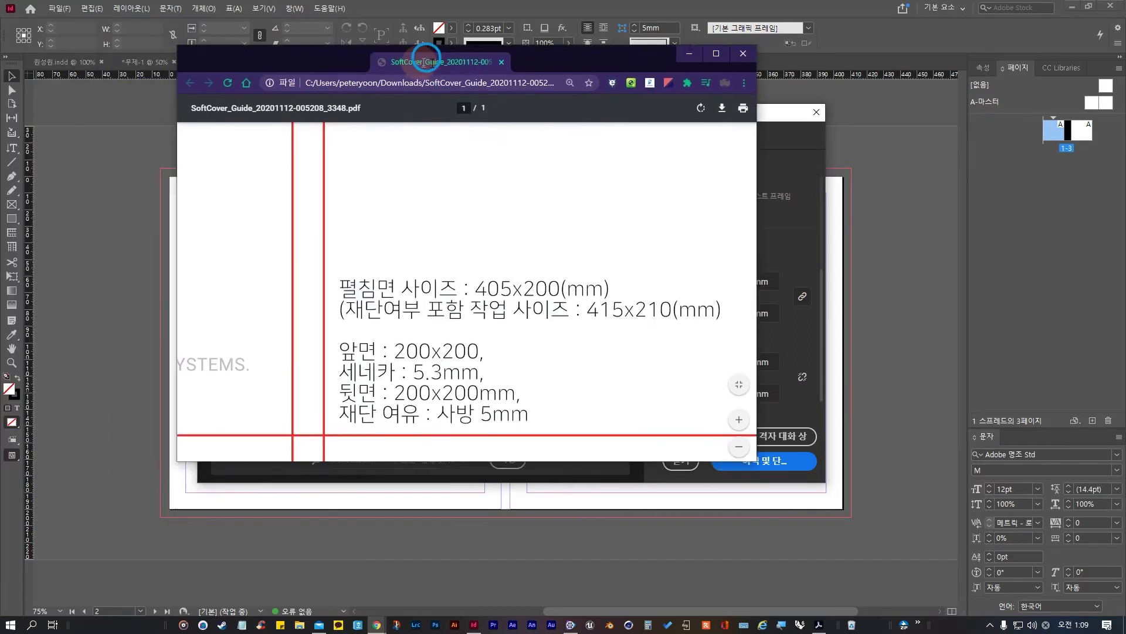
left_click_drag(402, 45, 254, 1)
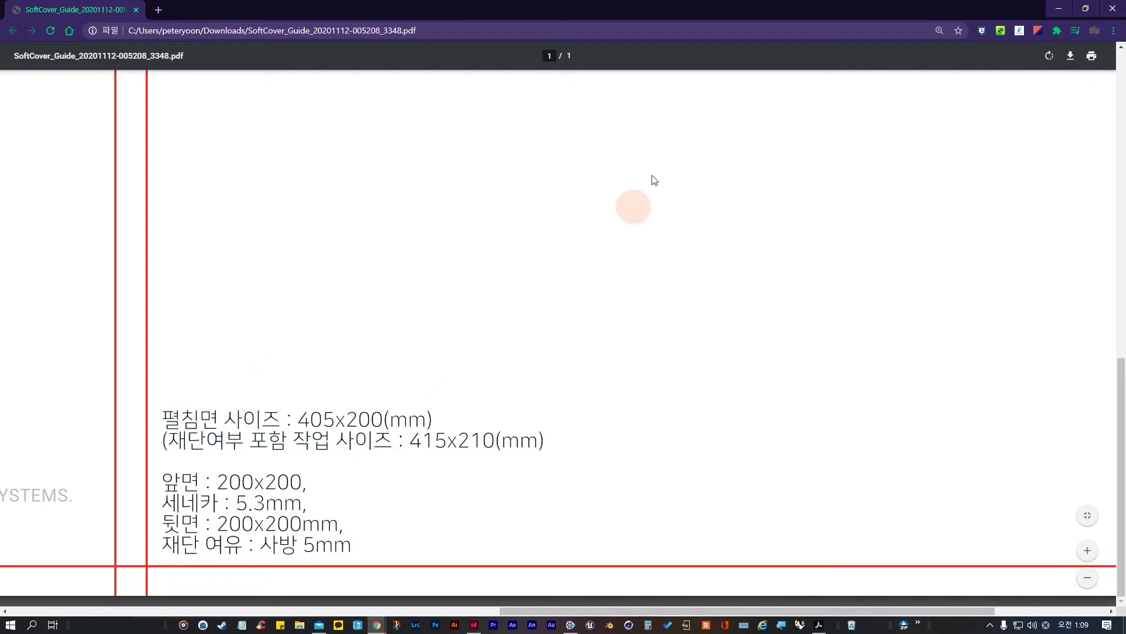
mouse_move(372, 420)
left_mouse_down()
mouse_move(390, 434)
mouse_move(377, 432)
left_mouse_up()
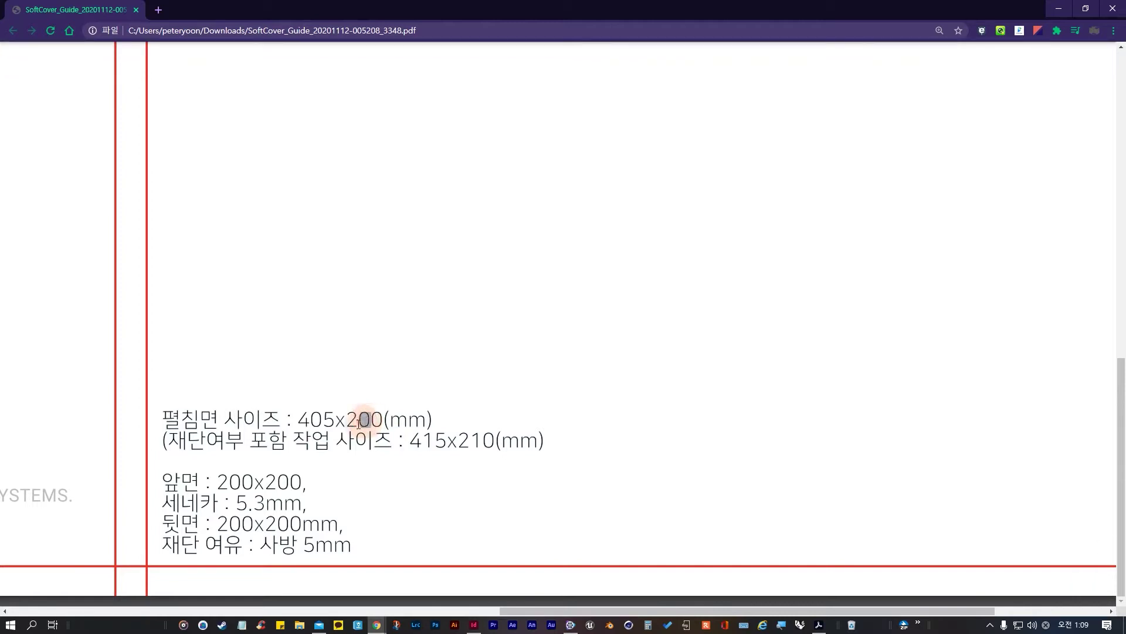
left_click(302, 416)
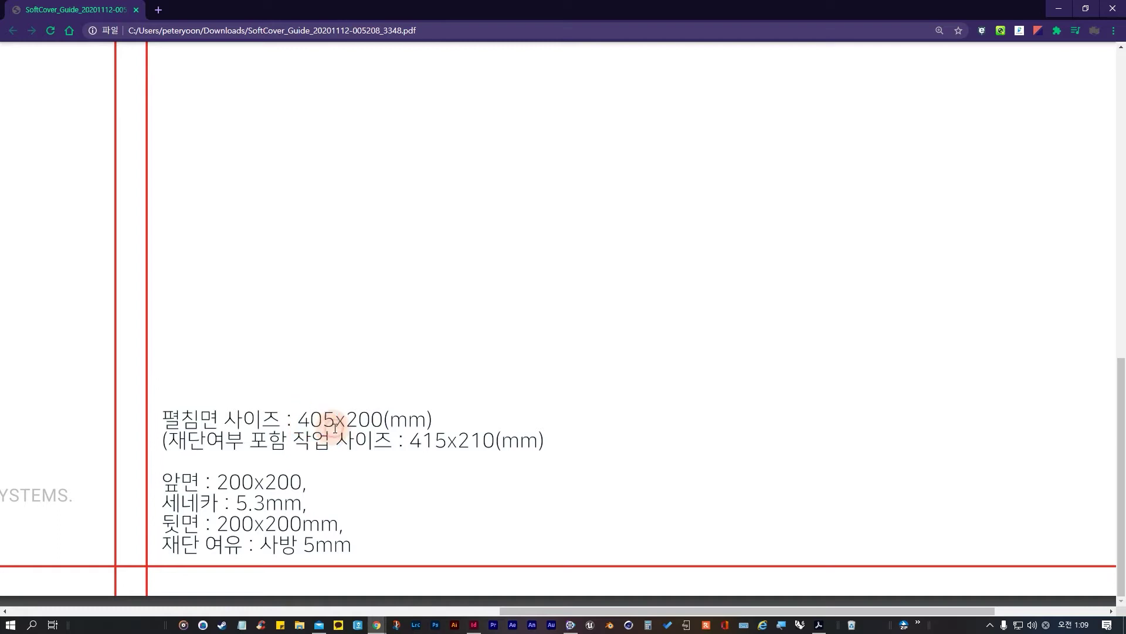
double_click(366, 419)
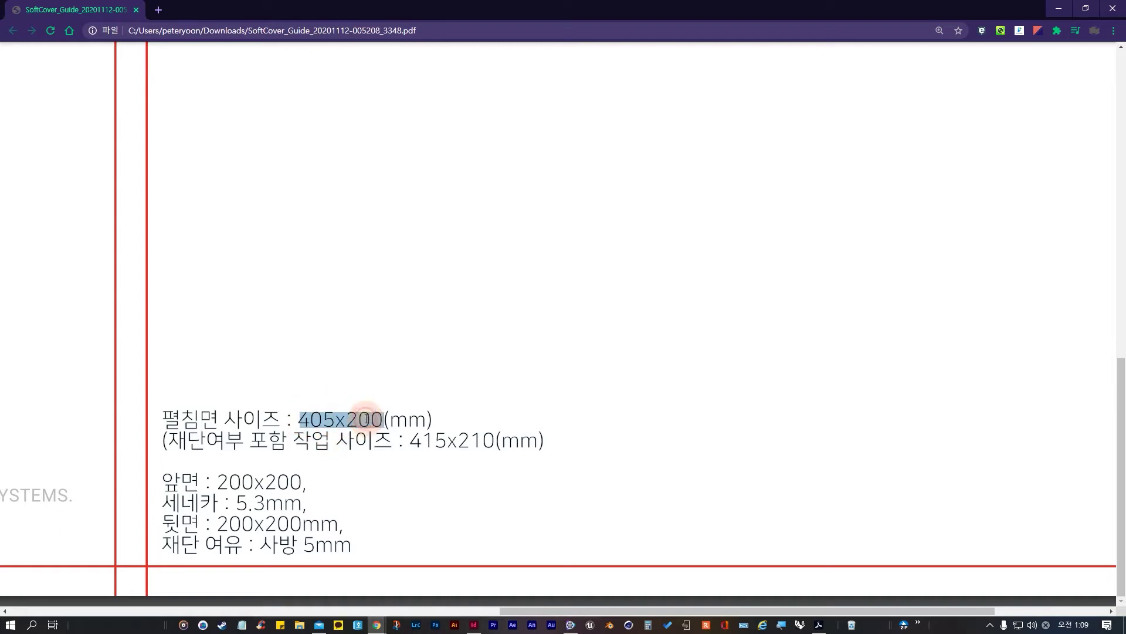
left_click(366, 419)
left_click_drag(366, 418, 393, 441)
left_click(391, 437)
left_click(194, 447)
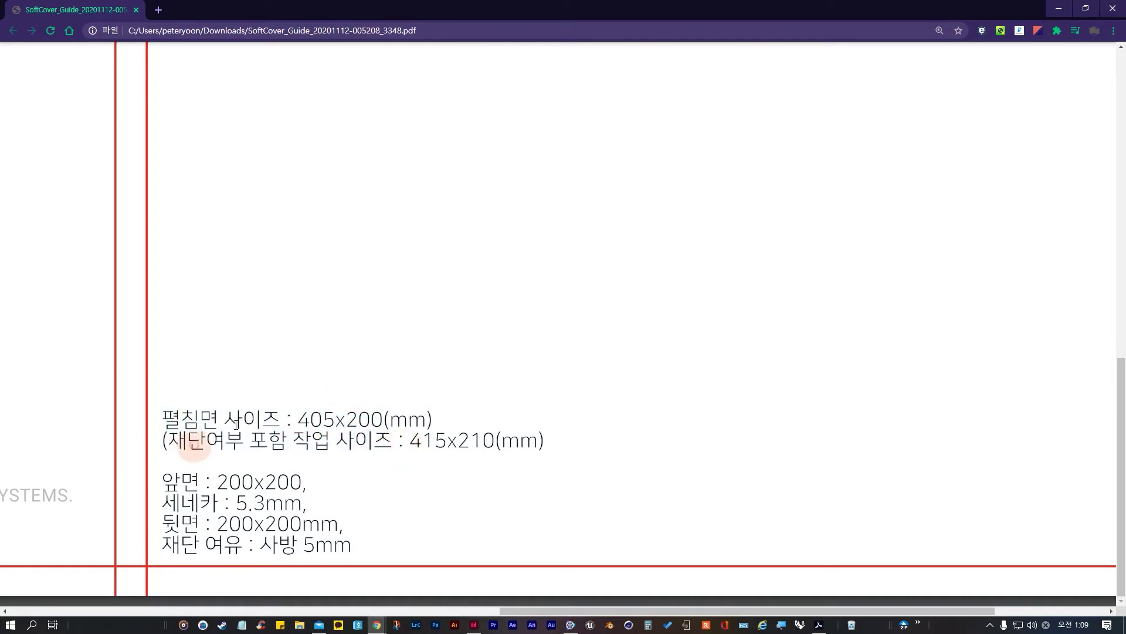
left_click_drag(219, 482, 376, 483)
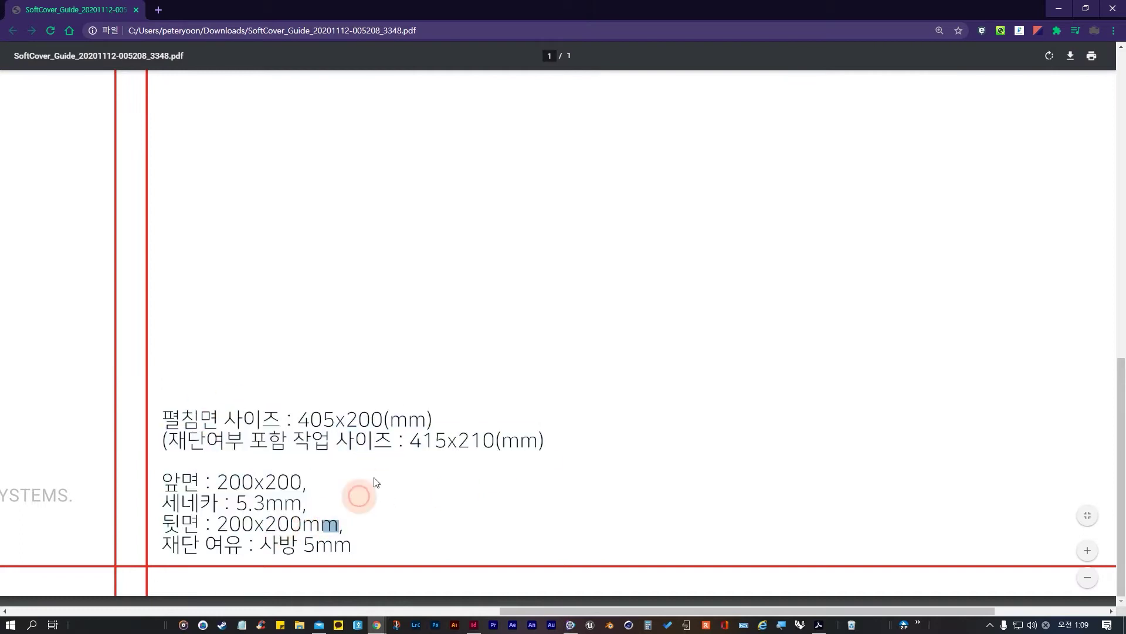
left_click(501, 5)
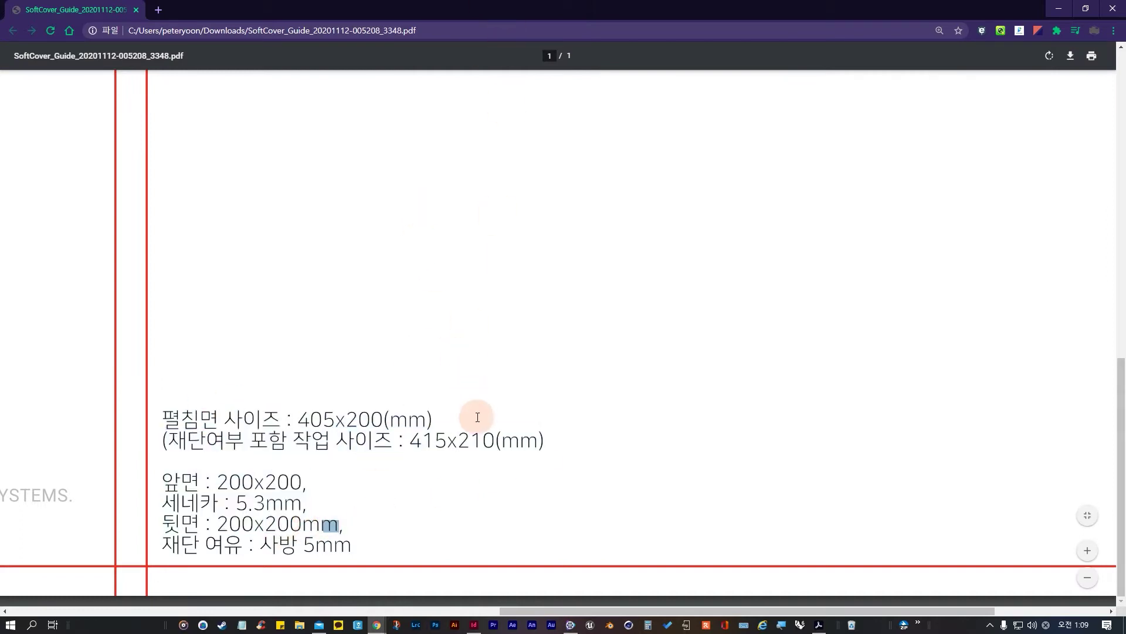
left_click_drag(384, 418, 372, 419)
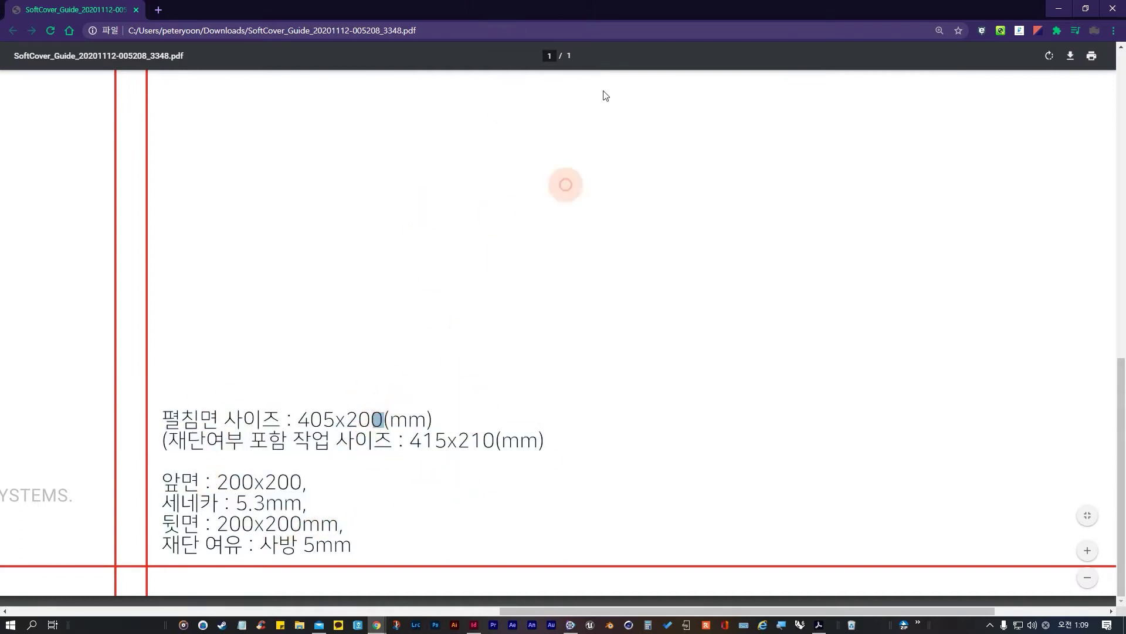
left_click_drag(644, 13, 0, 470)
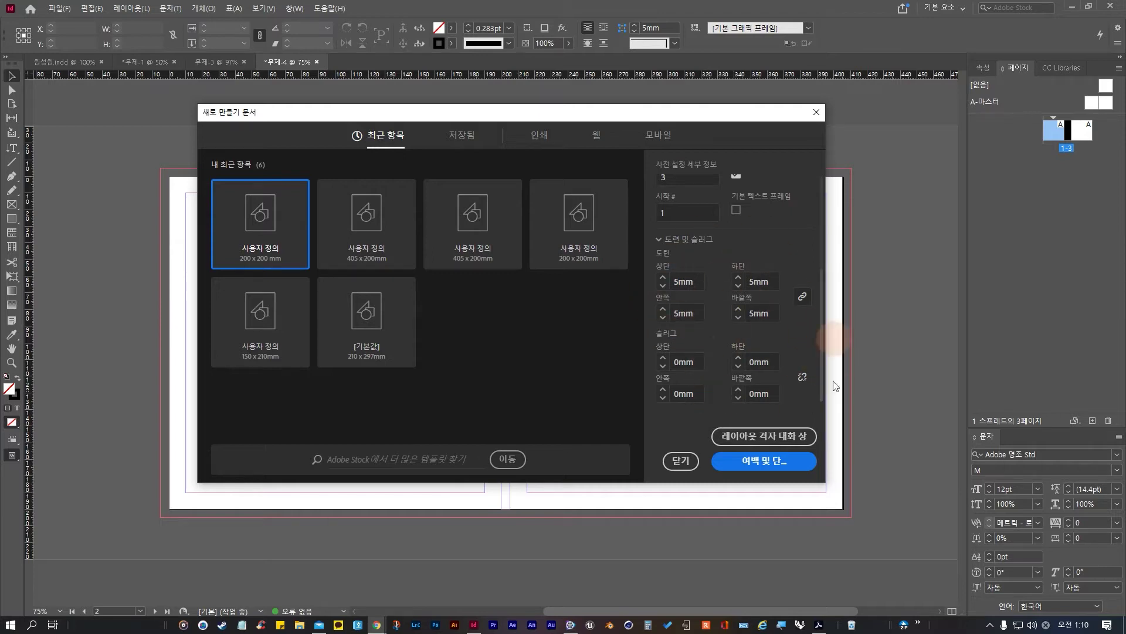
Step: Continue to the new document's margins in InDesign and set all four linked margins to 10 mm
left_click(743, 463)
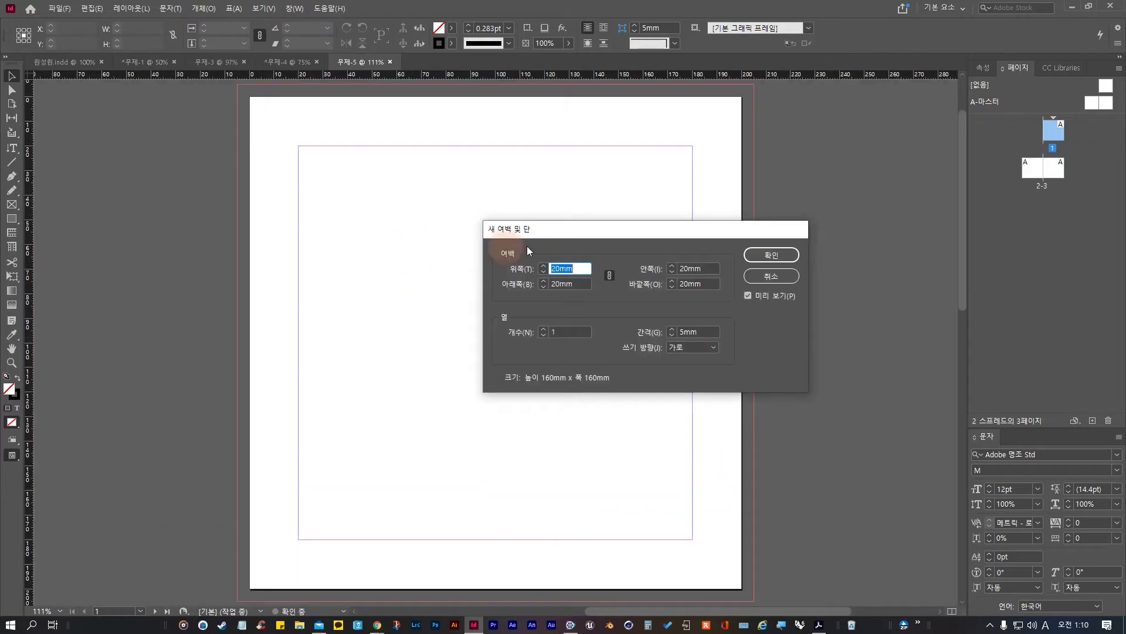
left_click_drag(560, 232, 450, 237)
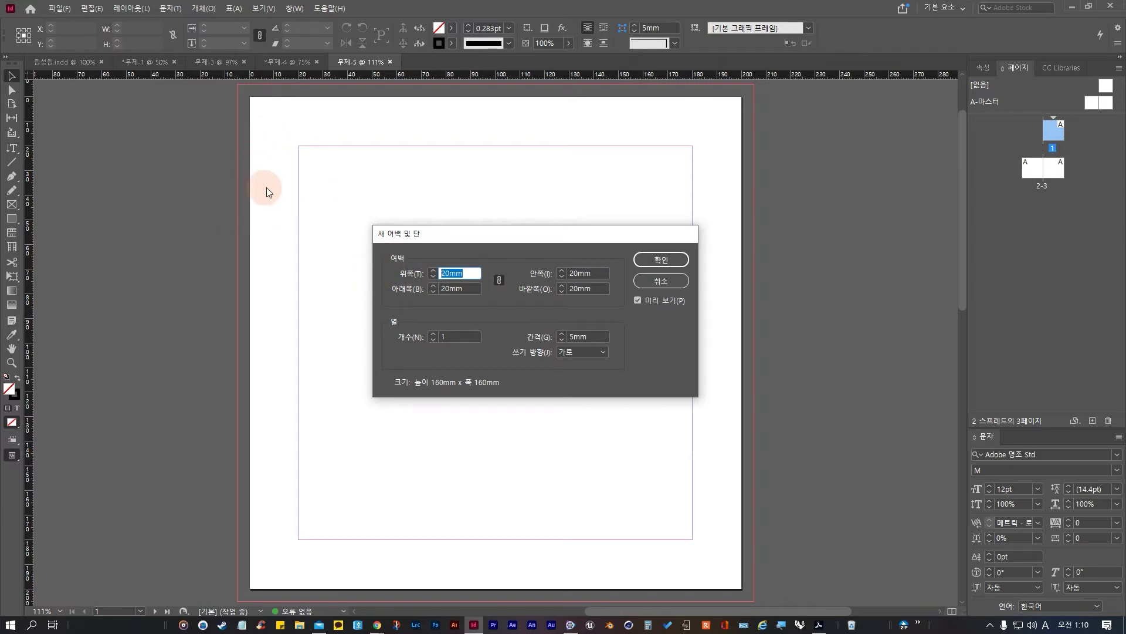
type("1")
left_click(463, 274)
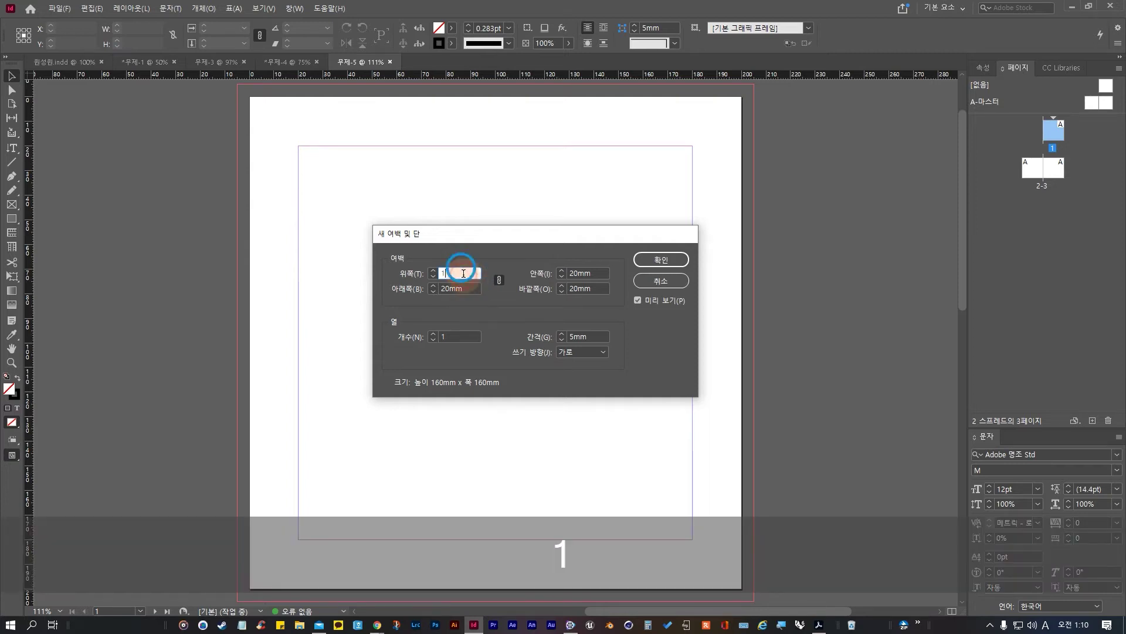
type("0")
left_click(464, 288)
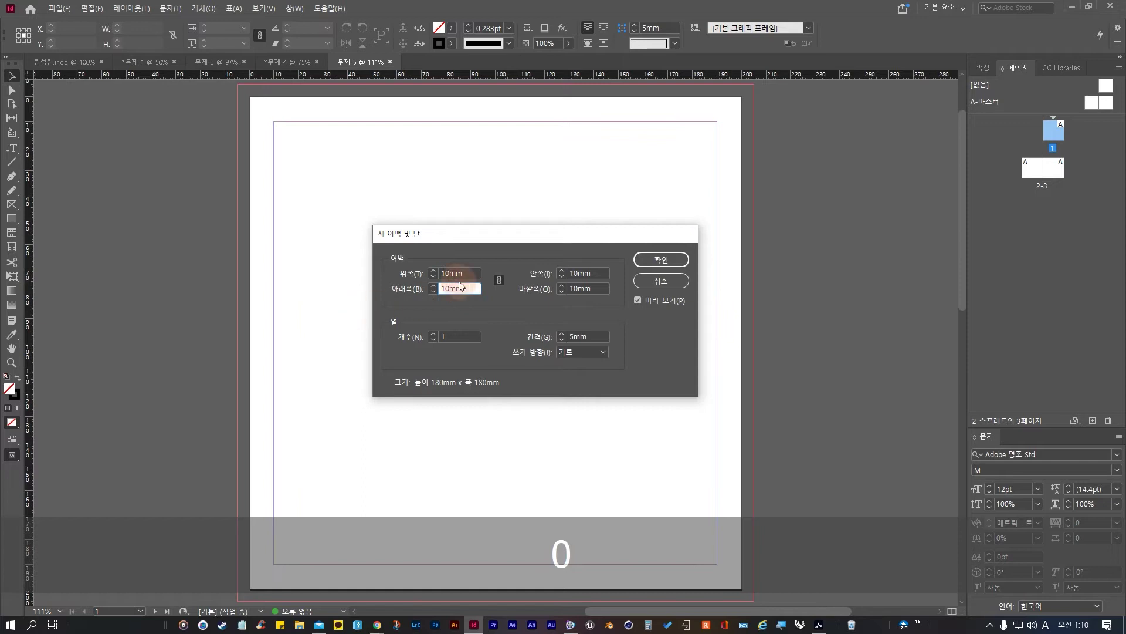
left_click(463, 273)
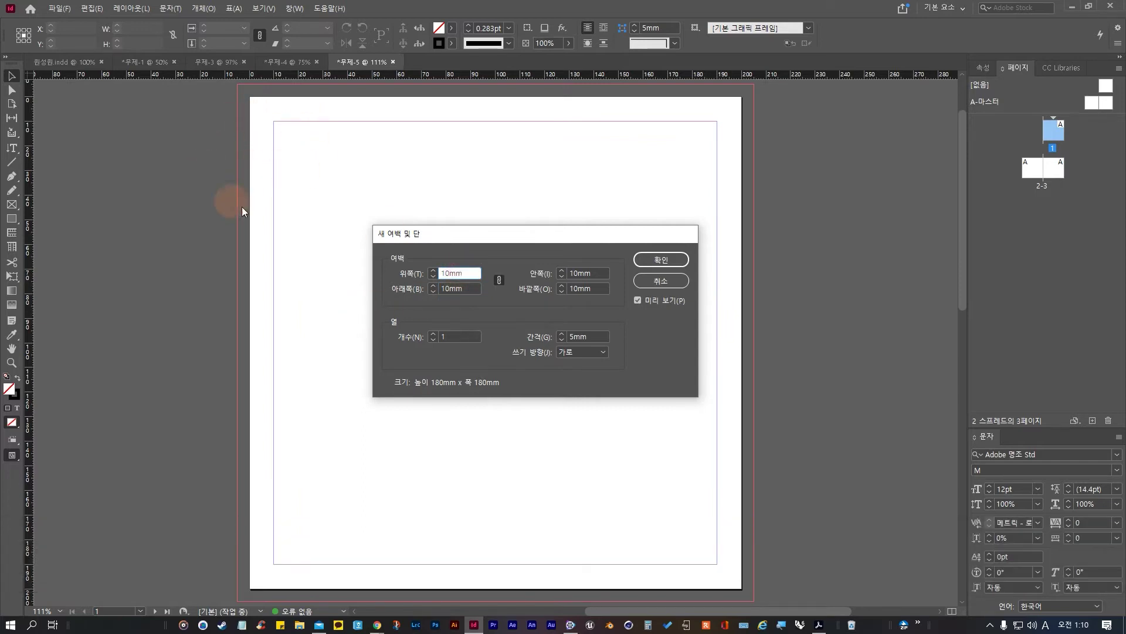
left_click(462, 287)
left_click(447, 274)
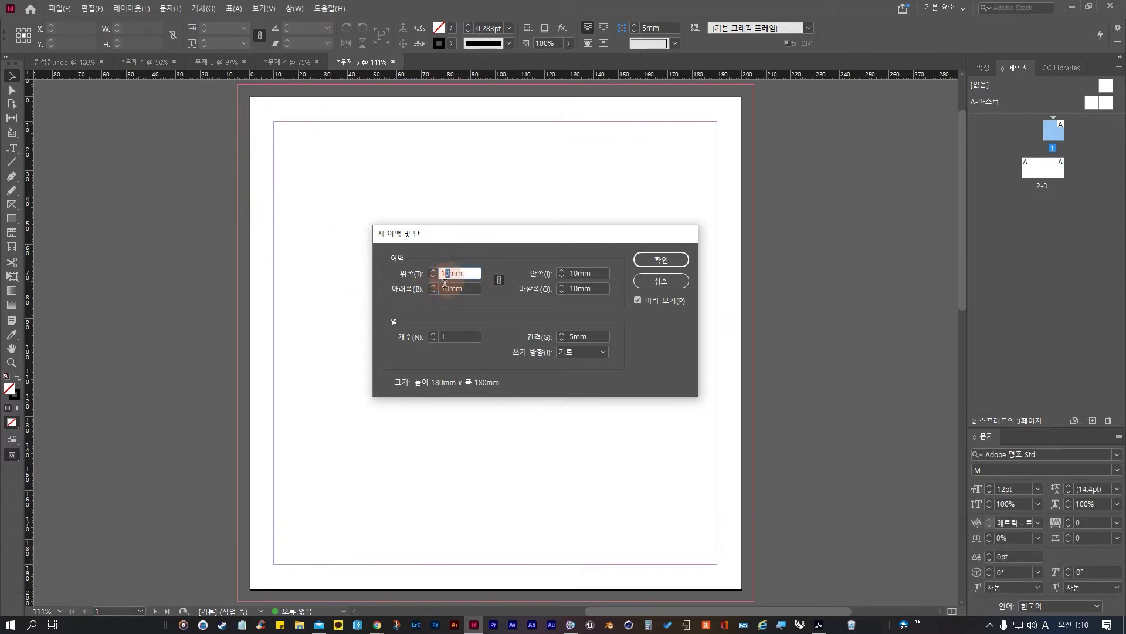
left_click(447, 289)
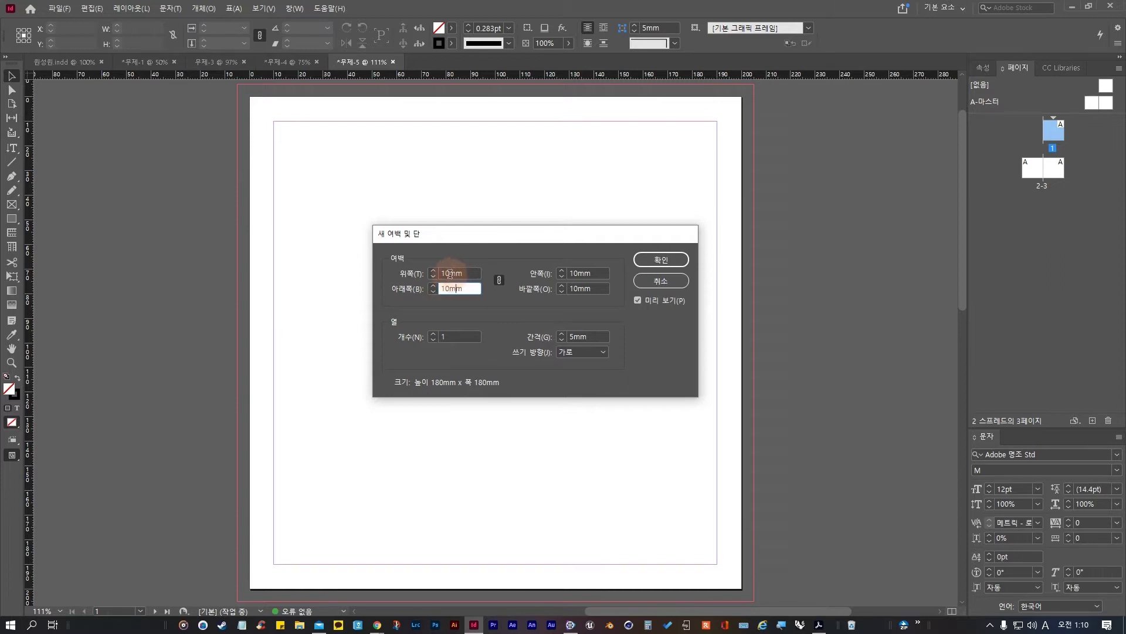
left_click(442, 275)
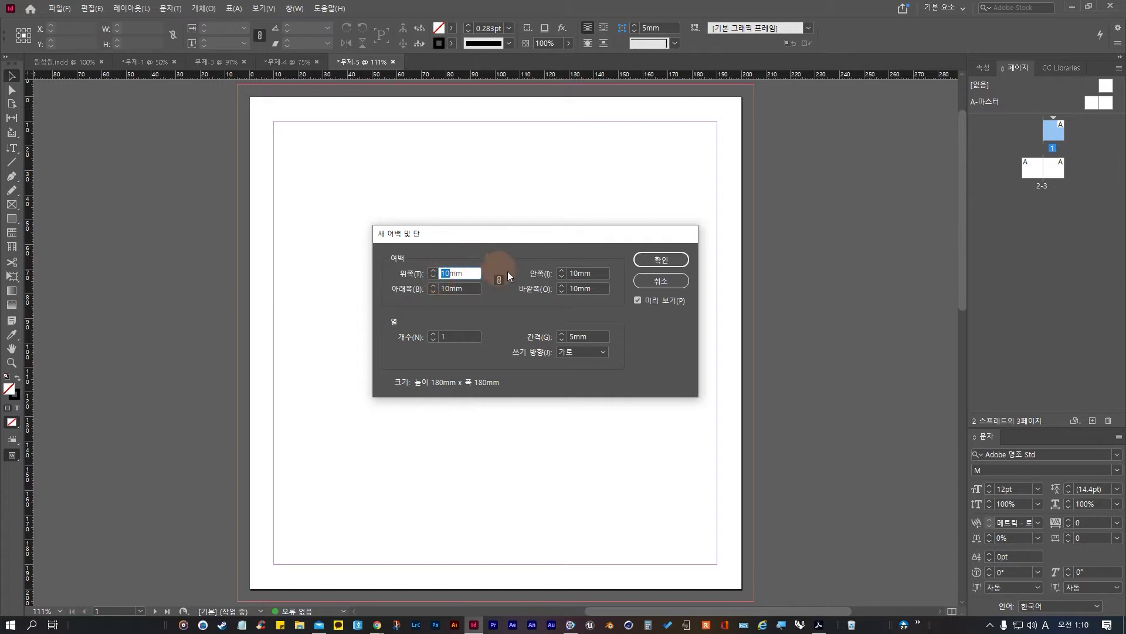
Step: Set the writing direction to vertical (세로) and create the document
left_click(580, 352)
left_click(577, 373)
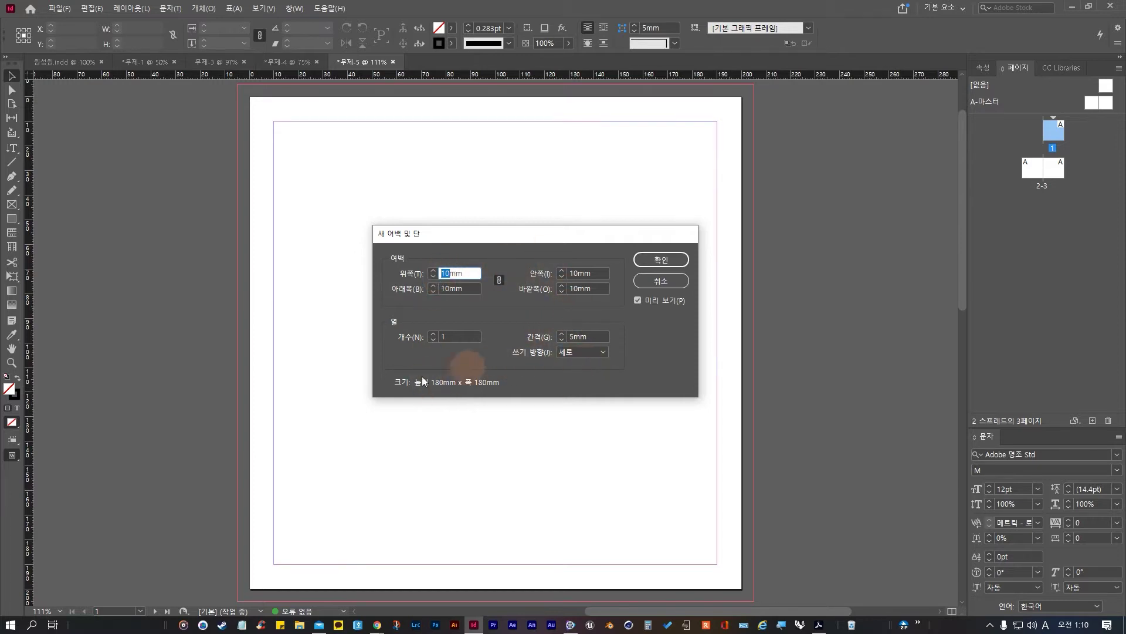
left_click(670, 260)
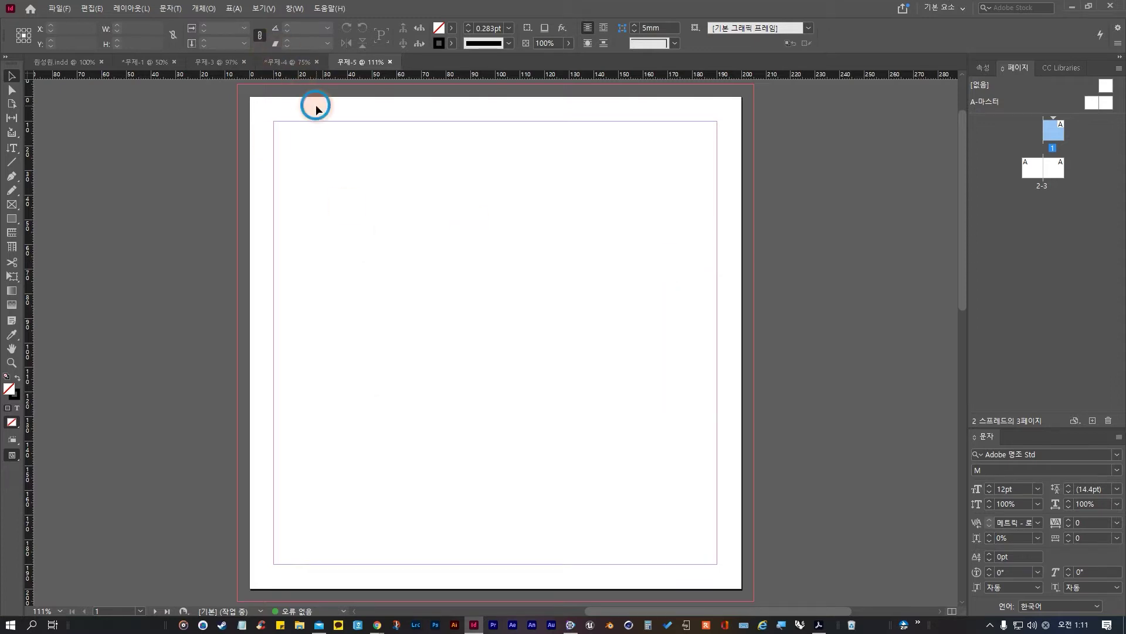
left_click(399, 124)
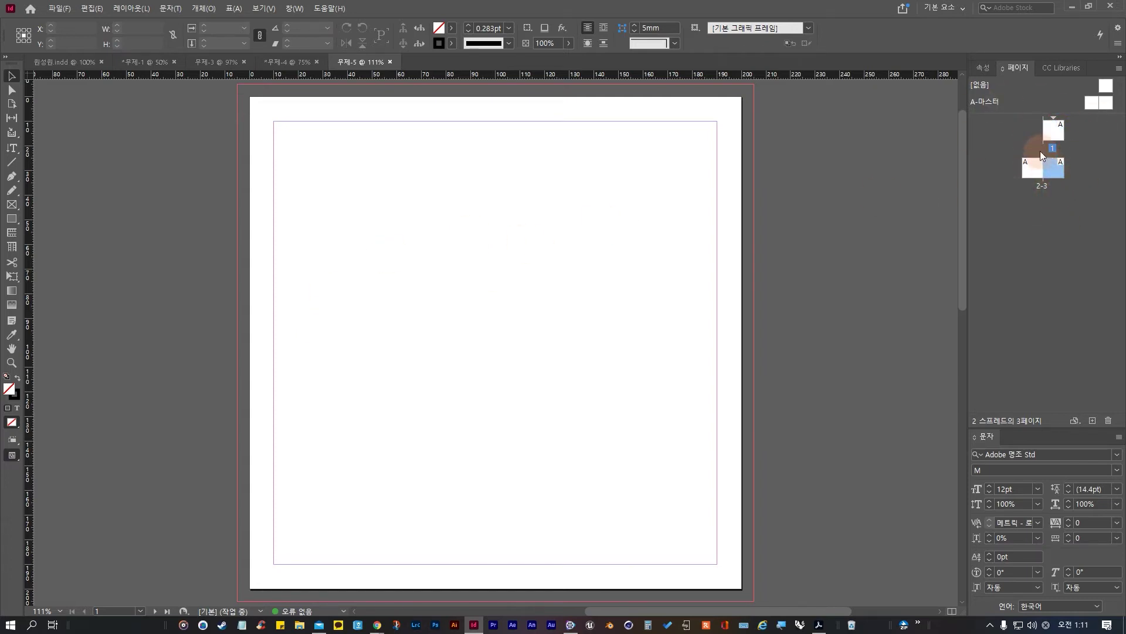
Step: Examine how the three-page document is arranged, looking at single page 1 and spread 2-3 individually and together
key("ctrl+4")
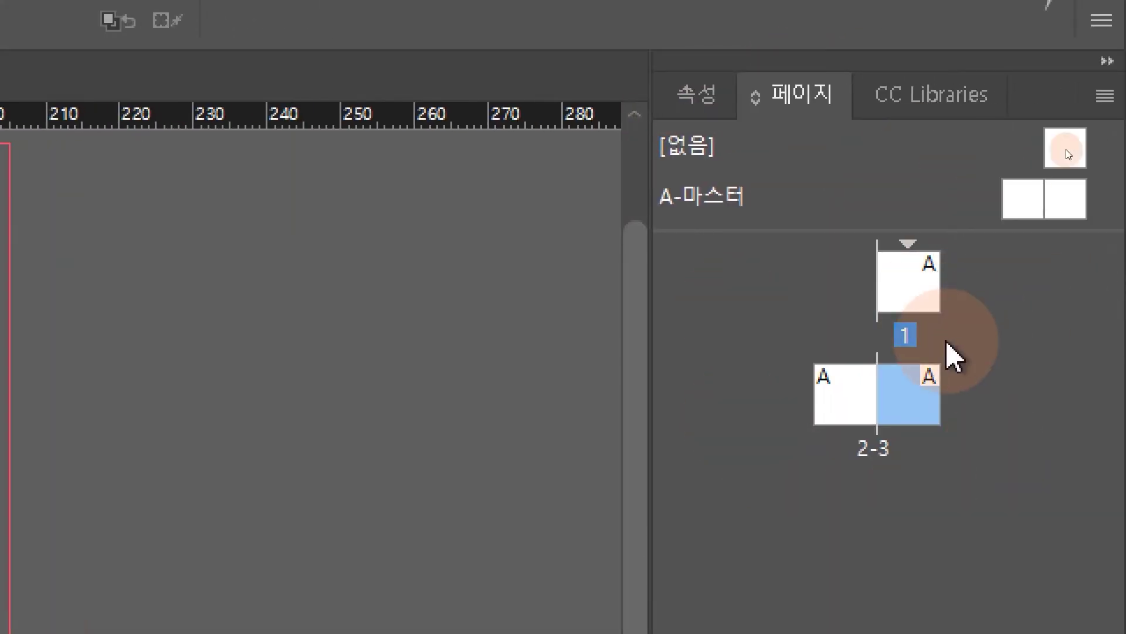
left_click(898, 320)
left_click(856, 410)
left_click(928, 276)
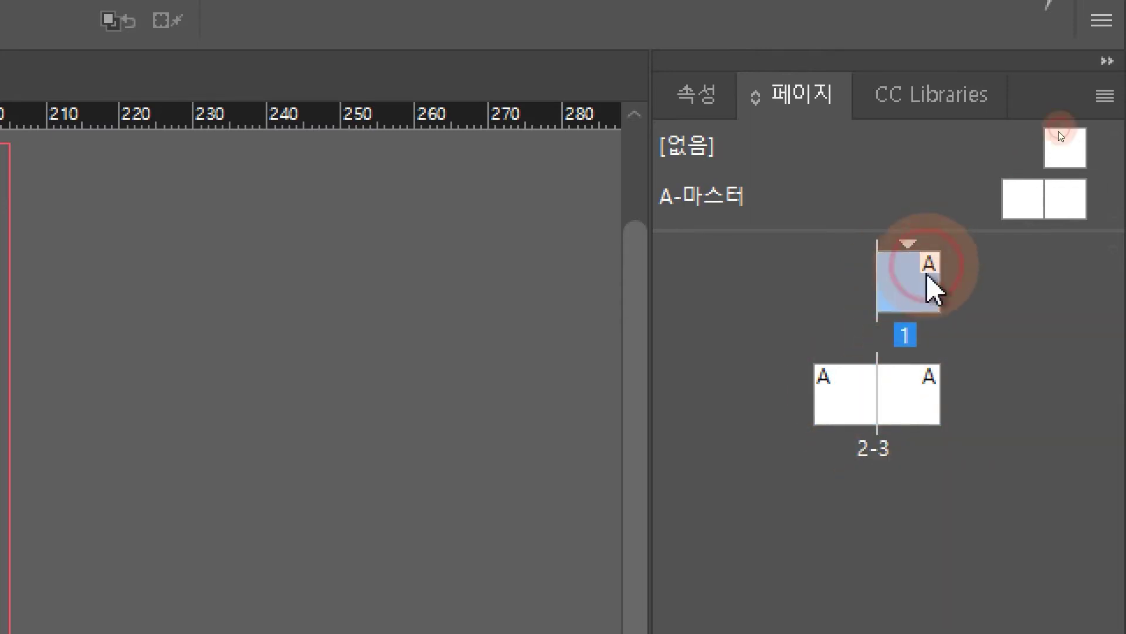
left_click(903, 445)
left_click(927, 261, "shift")
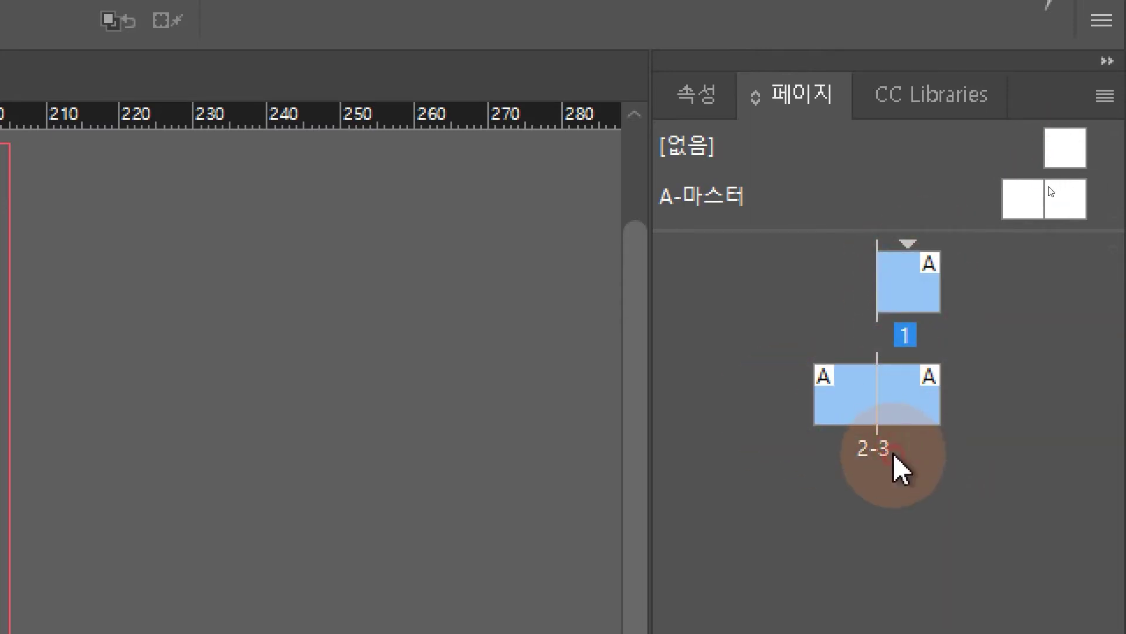
left_click(995, 397)
left_click(847, 410)
left_click(916, 398)
left_click(932, 276)
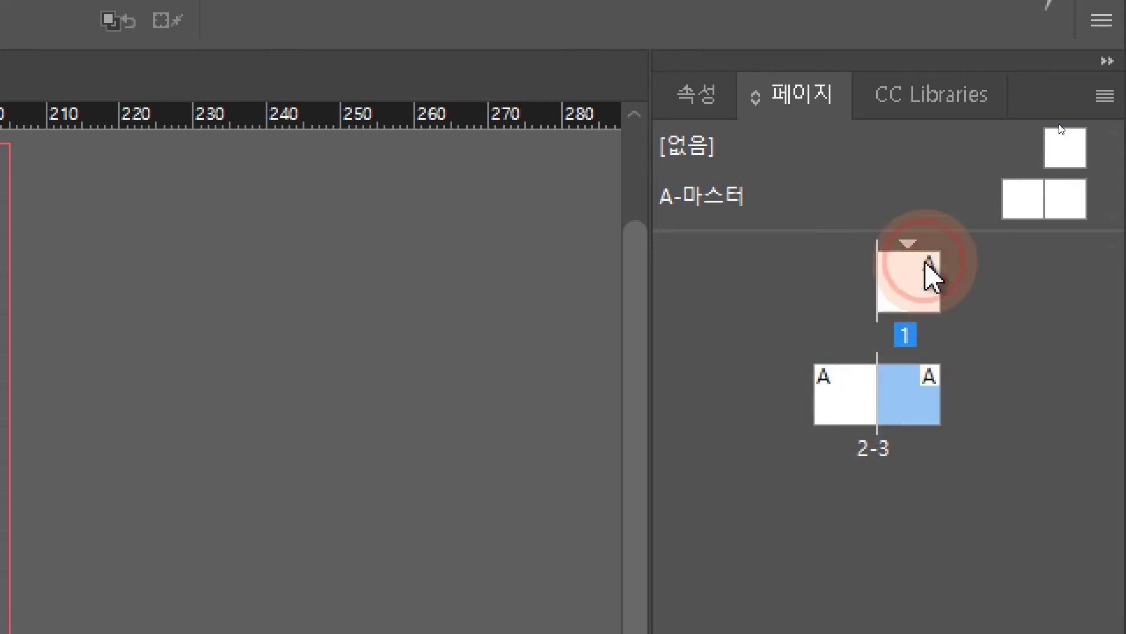
left_click(927, 393)
left_click(853, 408)
left_click(908, 300)
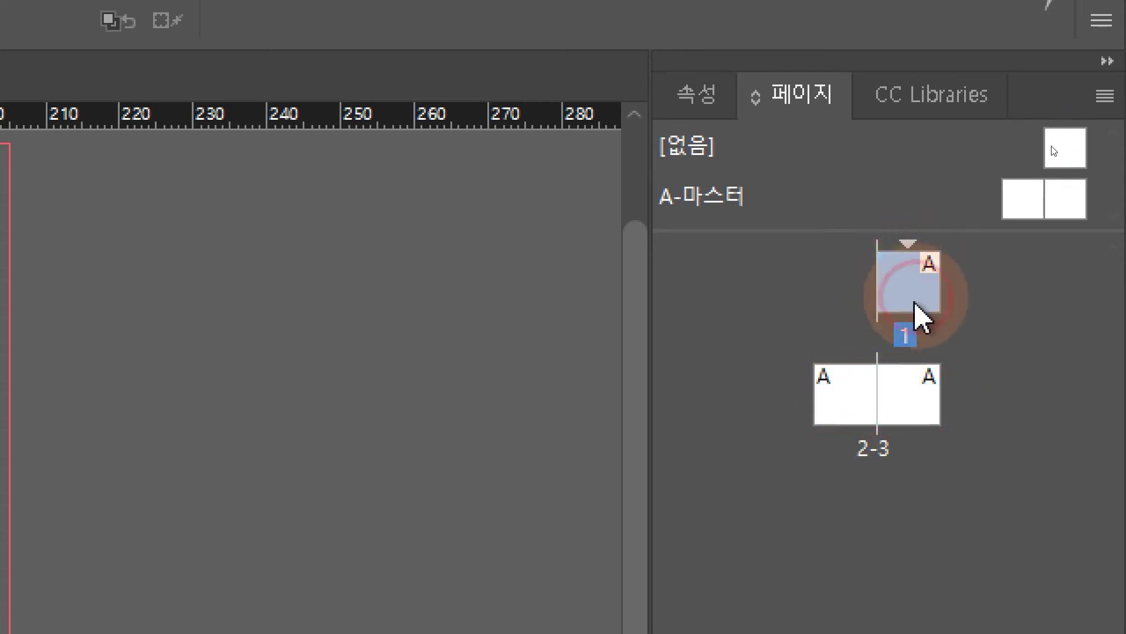
left_click(827, 413)
left_click(921, 399)
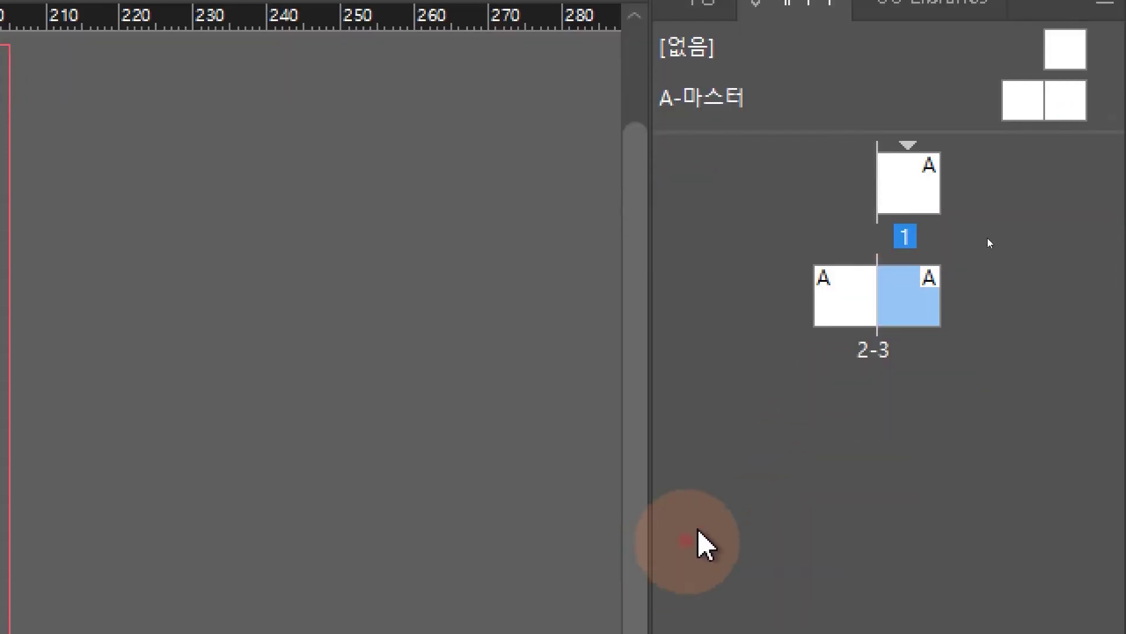
left_click(897, 196)
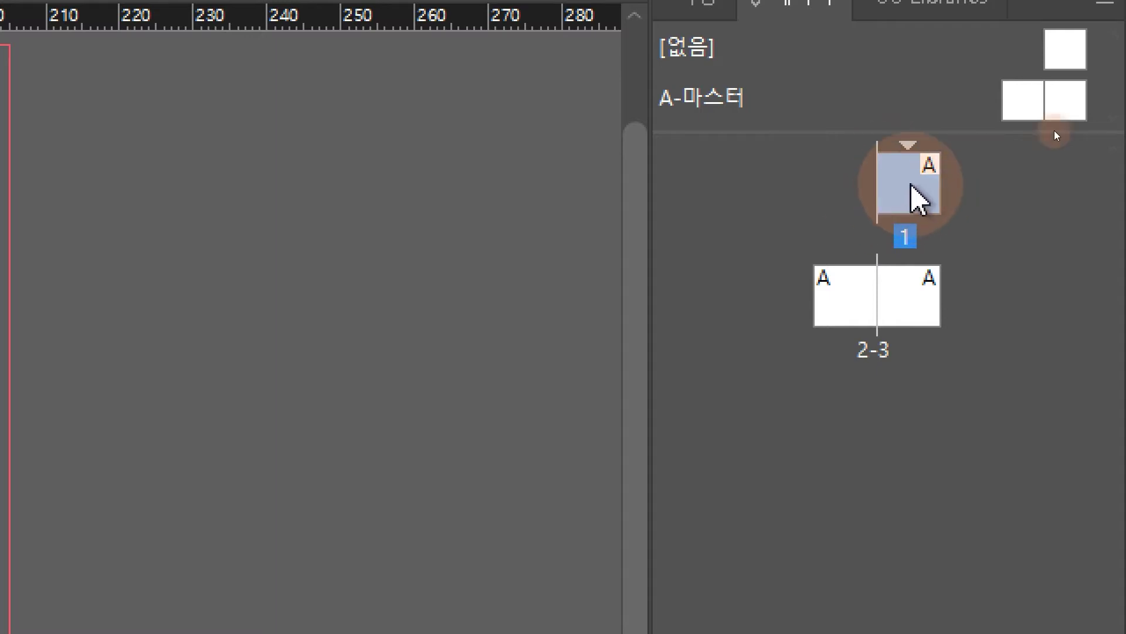
left_click(852, 314)
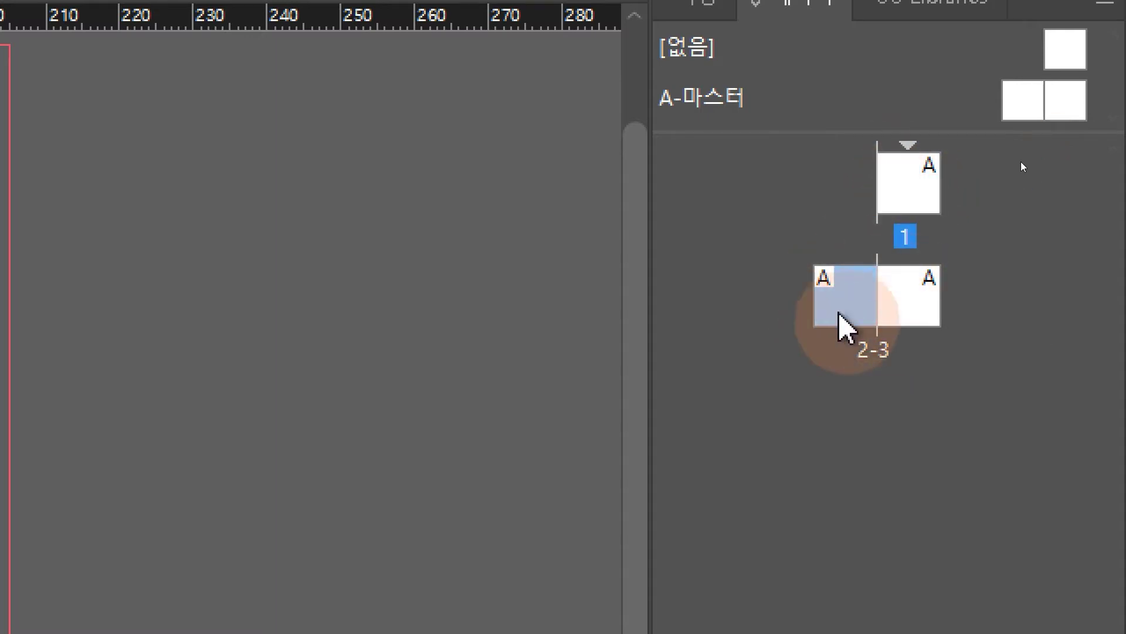
left_click(927, 305)
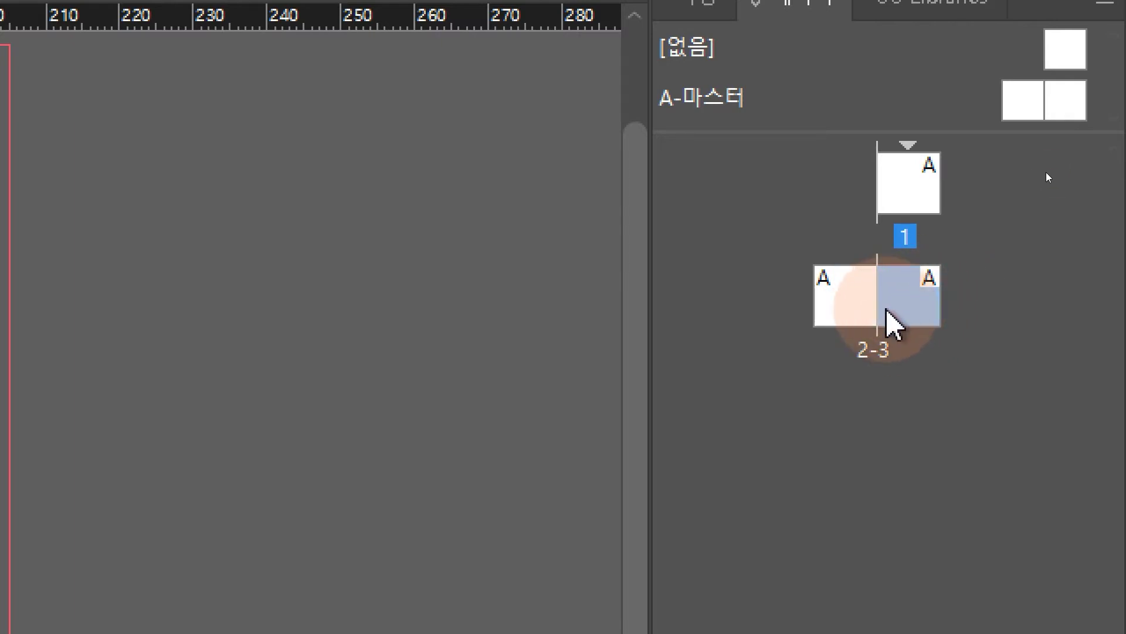
left_click(937, 299)
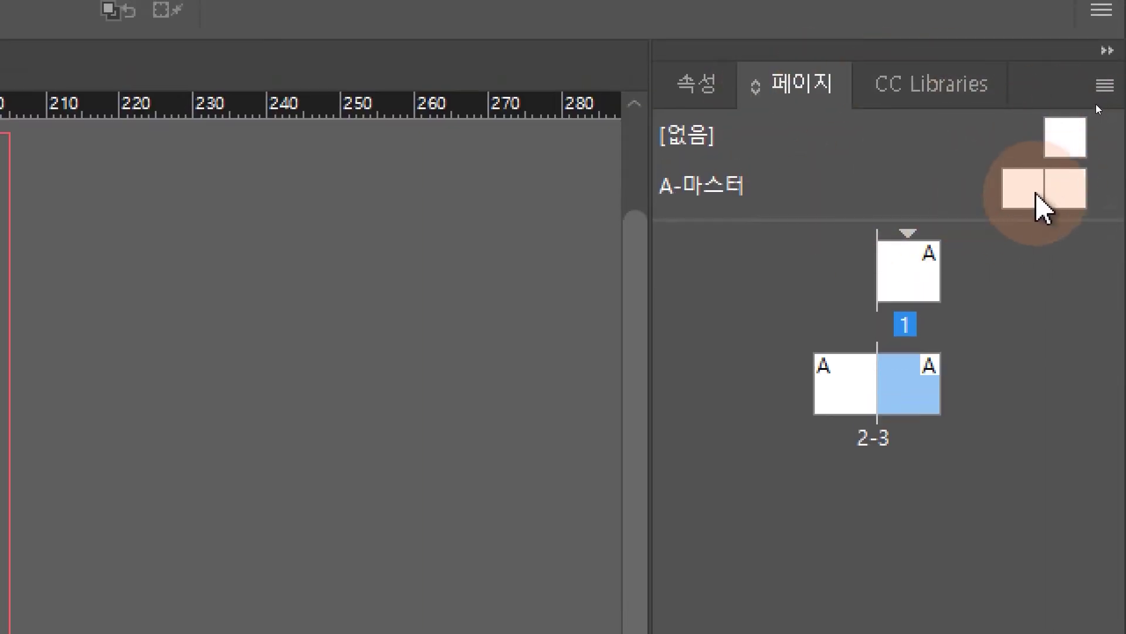
Step: Compare the [없음] and A-마스터 masters with pages 1, 2 and 3 of the document
left_click(1104, 86)
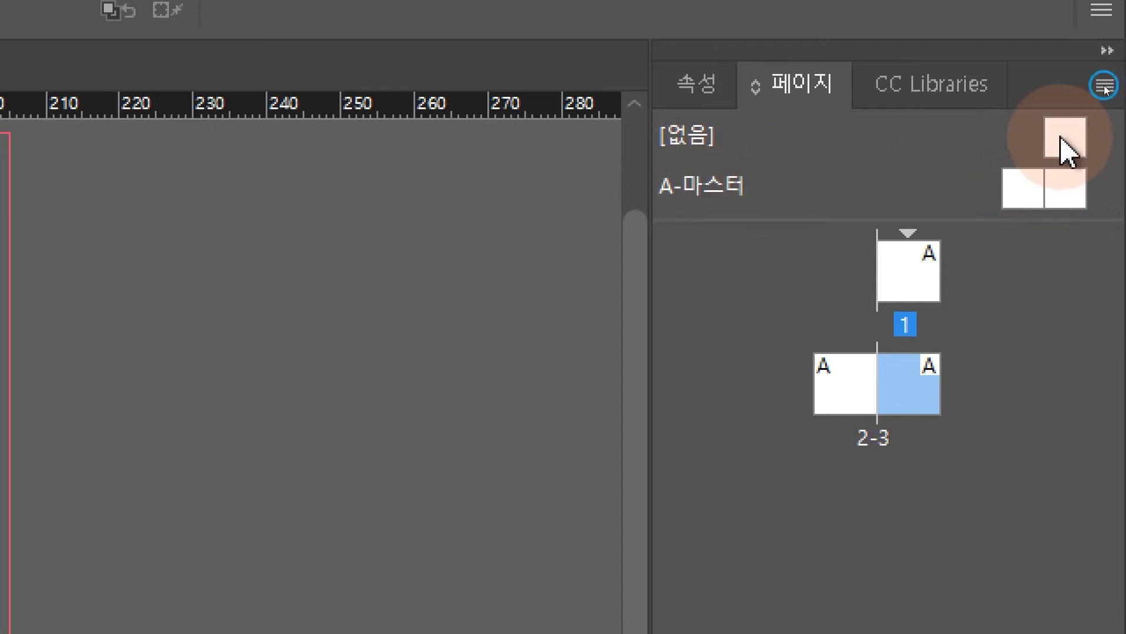
left_click(1062, 140)
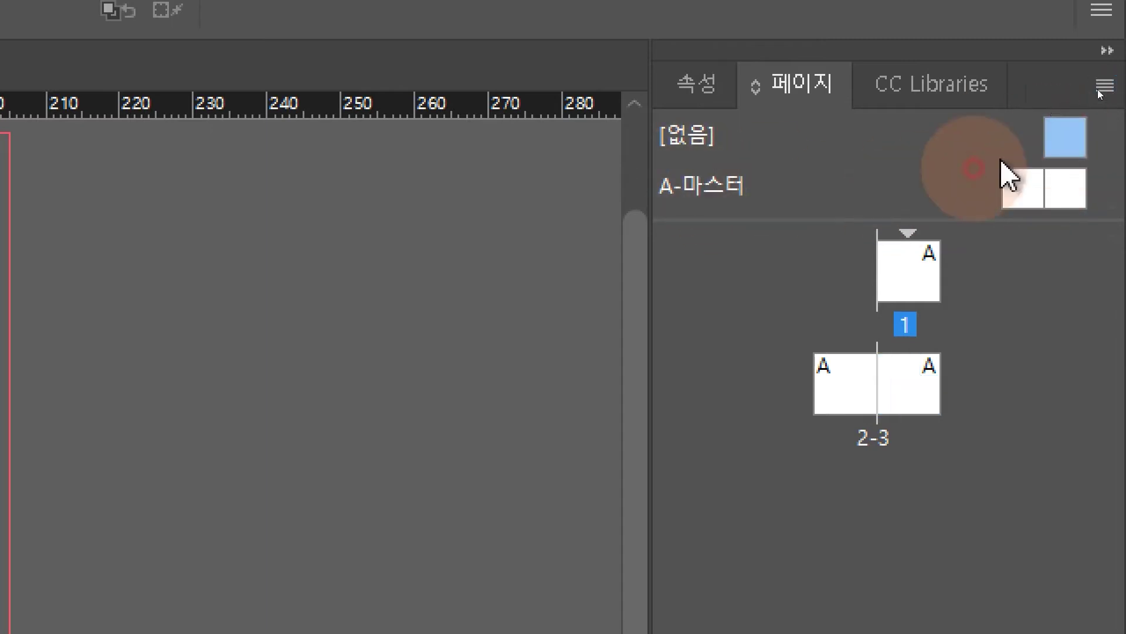
left_click(933, 281)
left_click(900, 390)
left_click(900, 284)
left_click(843, 392)
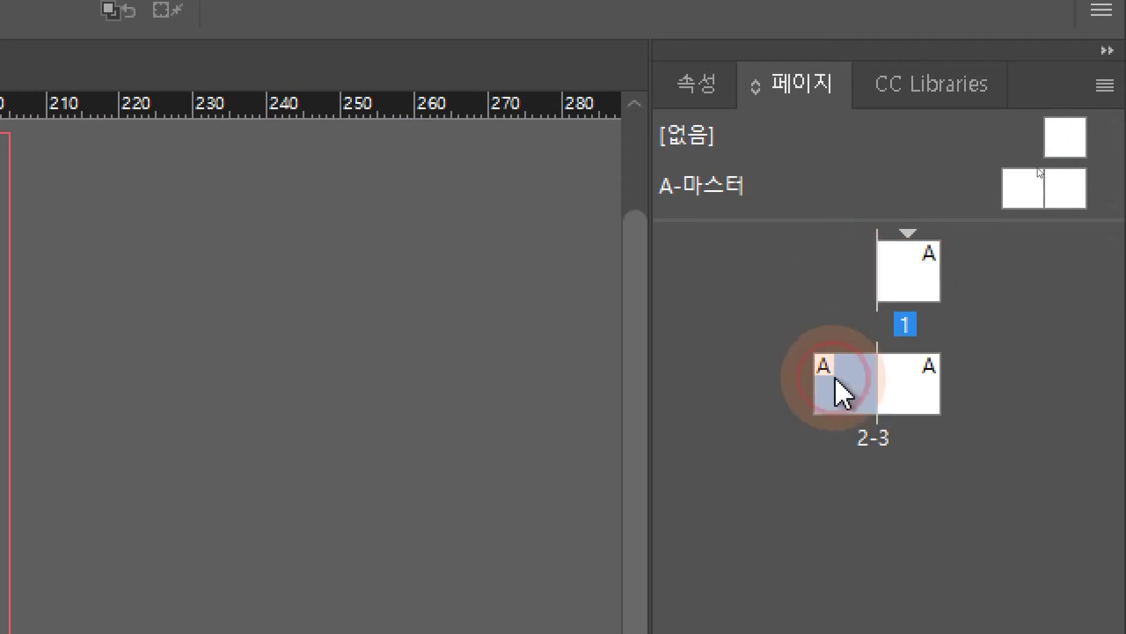
left_click(910, 385)
left_click(915, 288)
left_click(1021, 196)
left_click(1059, 139)
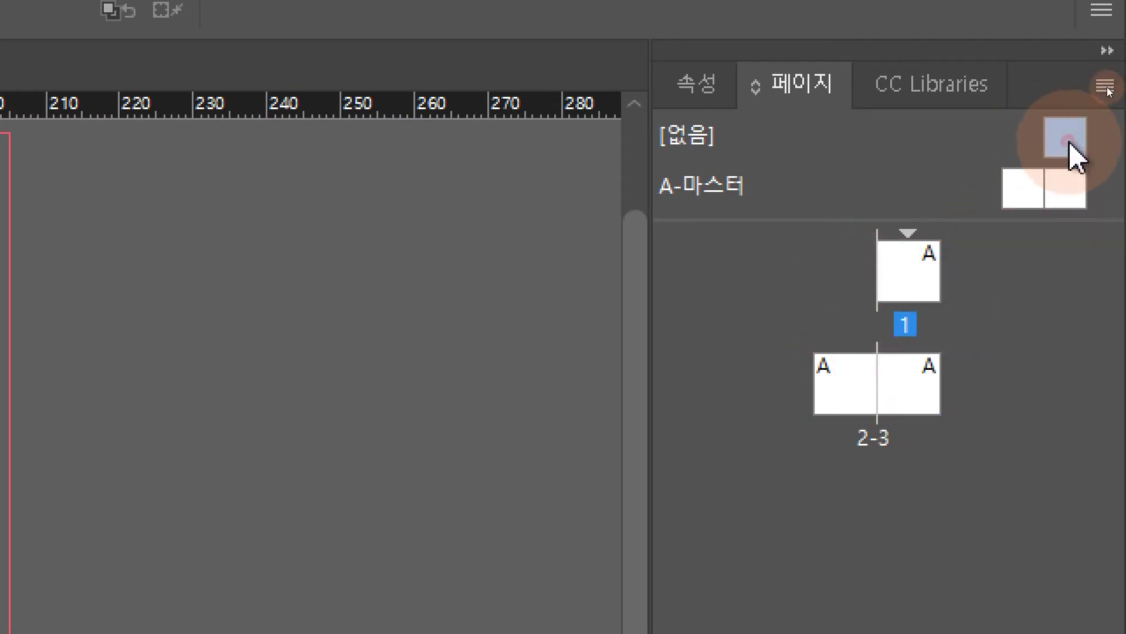
Step: Add pages 4-5 based on the [없음] master, pages 6-7 based on A-마스터, and pages 8-9 based on [없음]
left_click_drag(1069, 143, 906, 490)
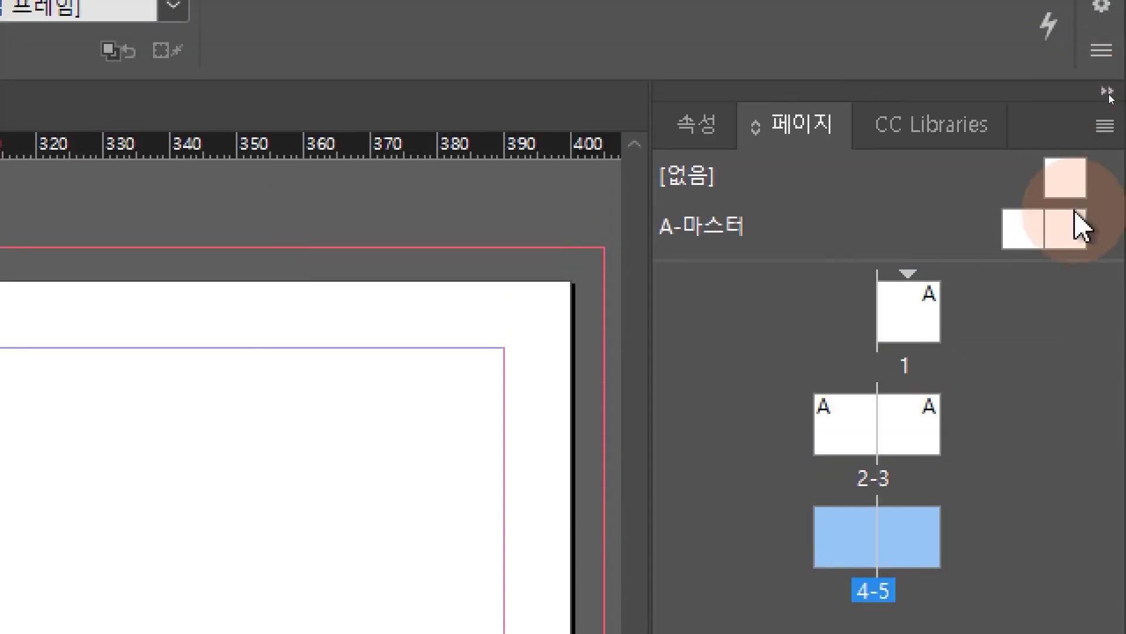
left_click_drag(1079, 226, 1051, 616)
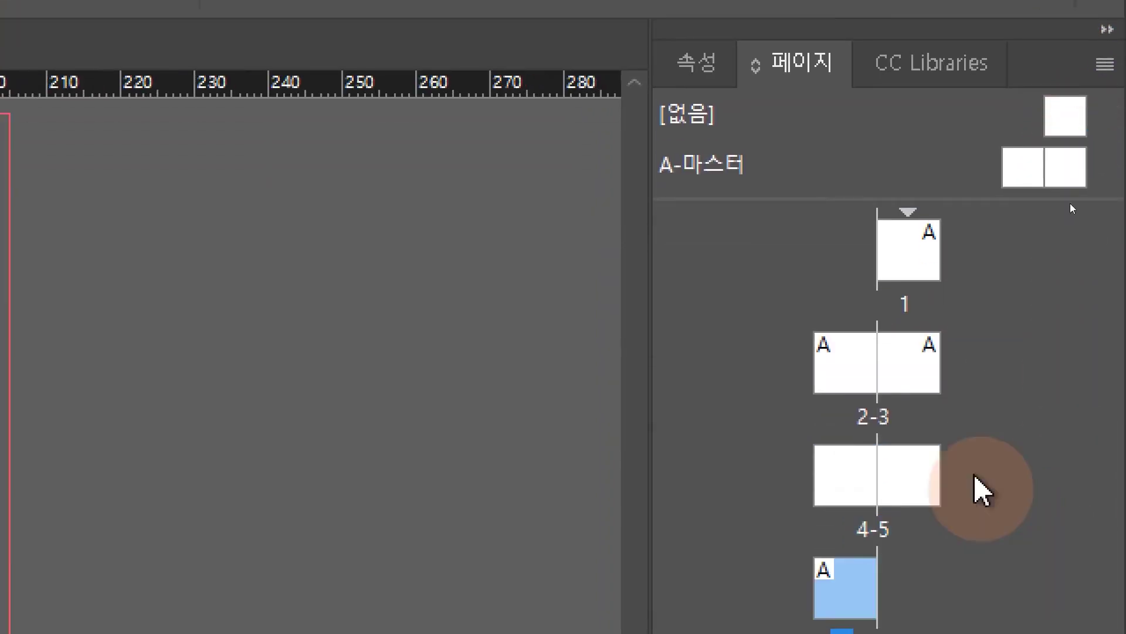
left_click_drag(1029, 173, 1018, 553)
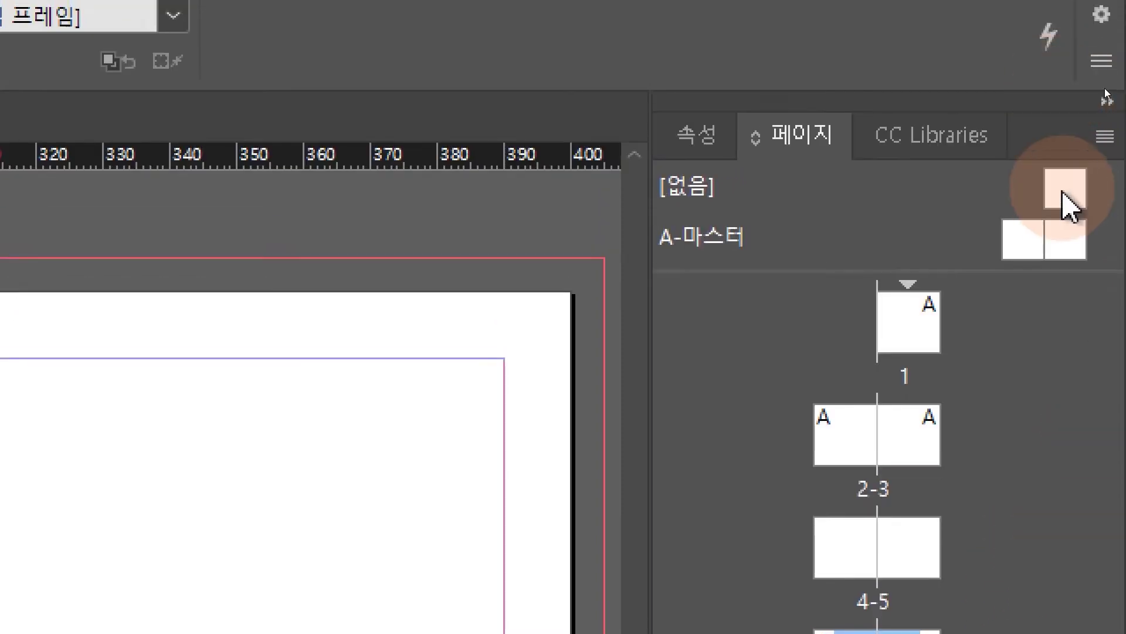
left_click_drag(1068, 109, 1053, 258)
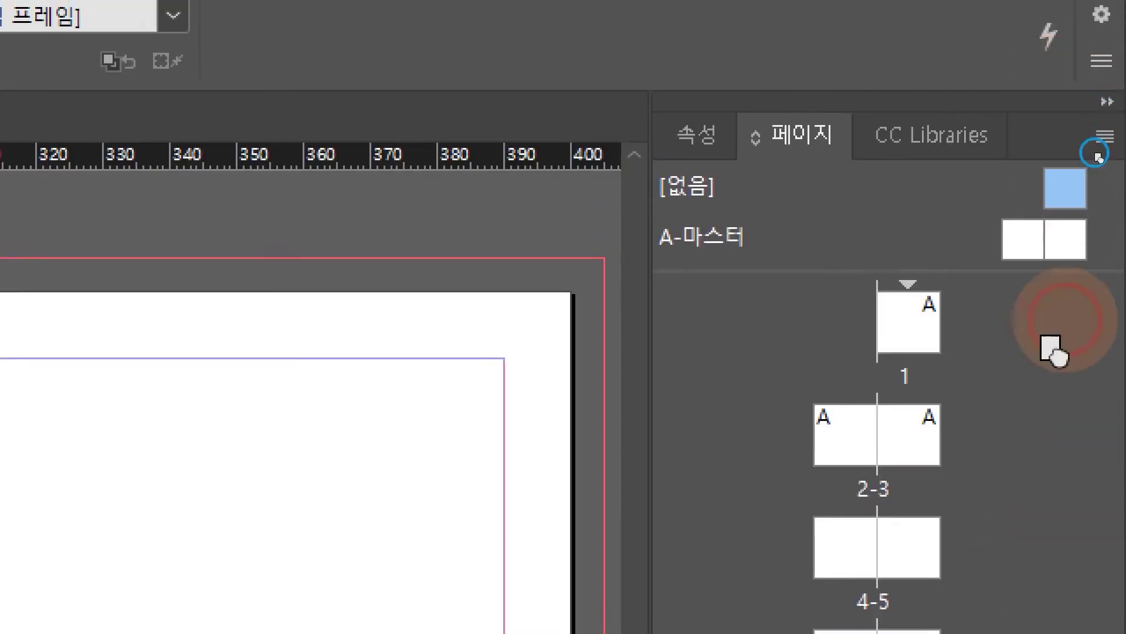
left_click_drag(1050, 347, 1047, 390)
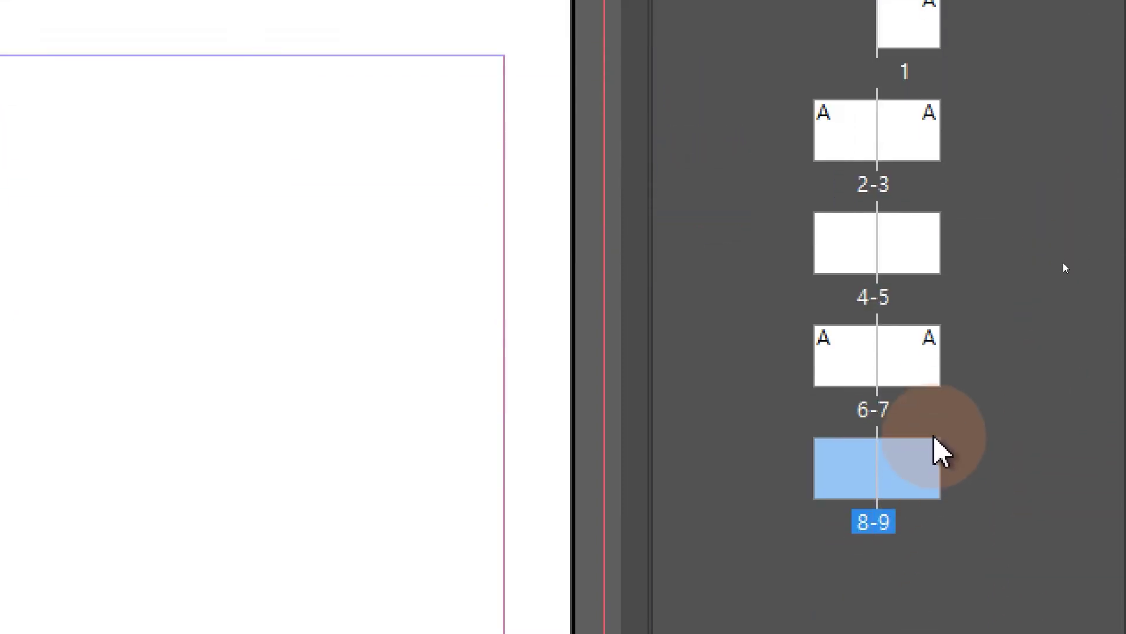
left_click(1075, 85)
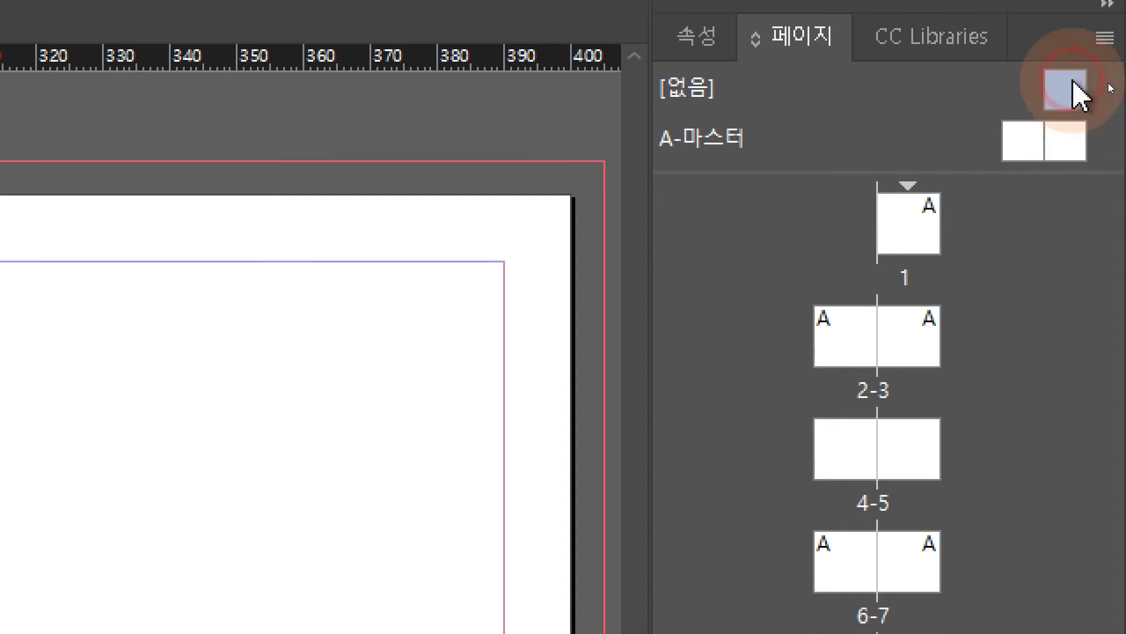
left_click(1013, 156)
left_click_drag(1074, 92, 877, 282)
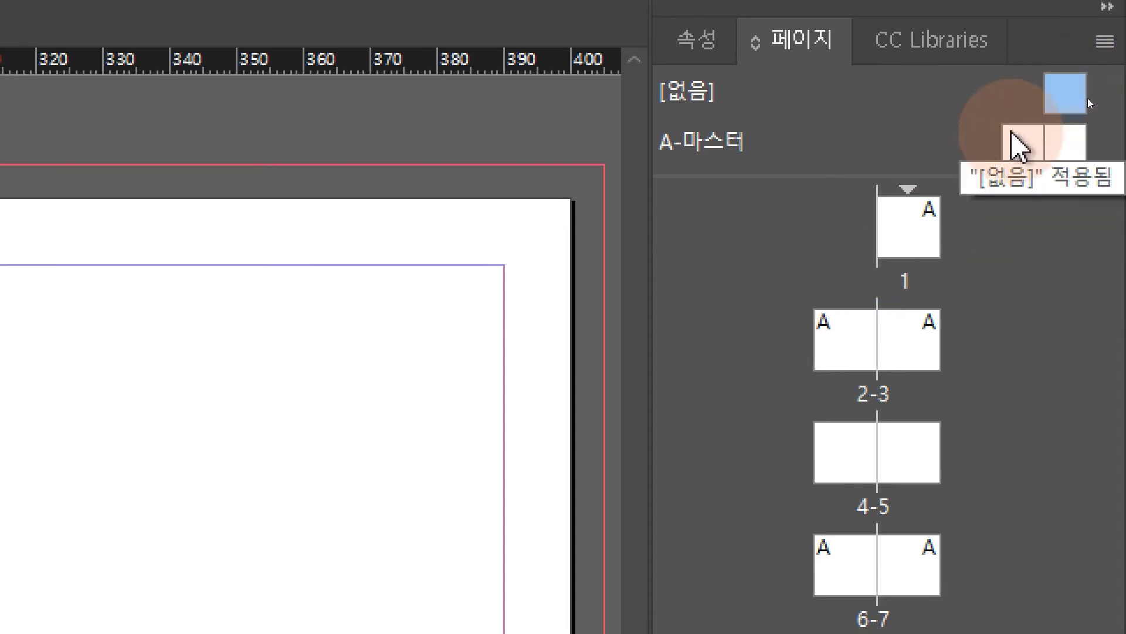
left_click_drag(1011, 134, 968, 622)
Step: Delete pages 4 through 9 from the document
left_click(905, 403)
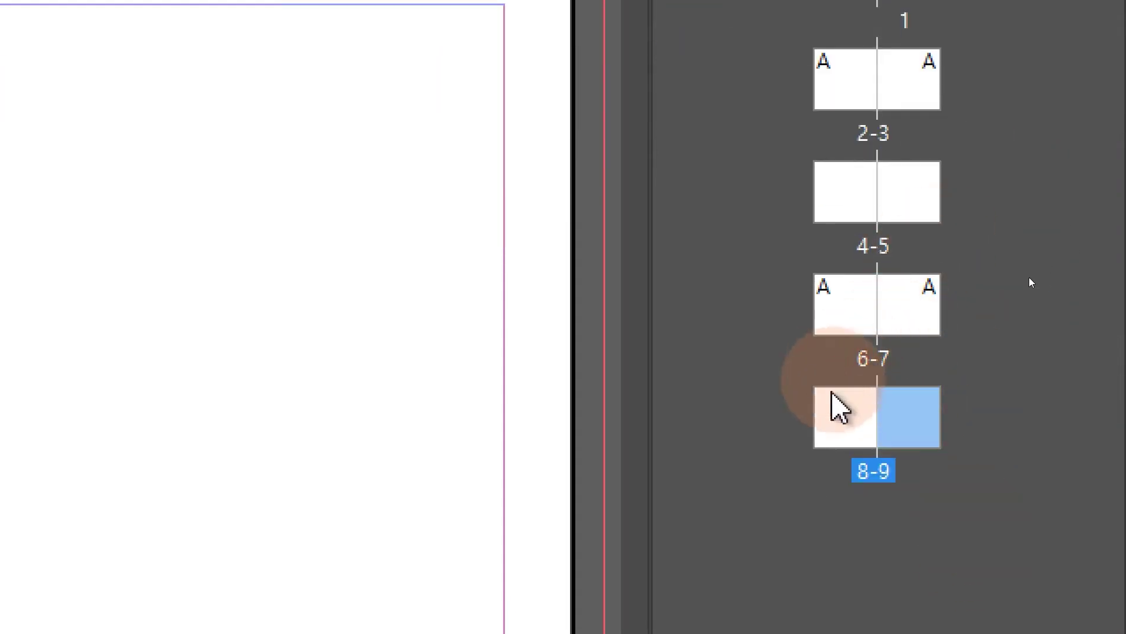
left_click(833, 405, "ctrl")
left_click(868, 297, "ctrl")
left_click(935, 301, "ctrl")
left_click(863, 182, "shift")
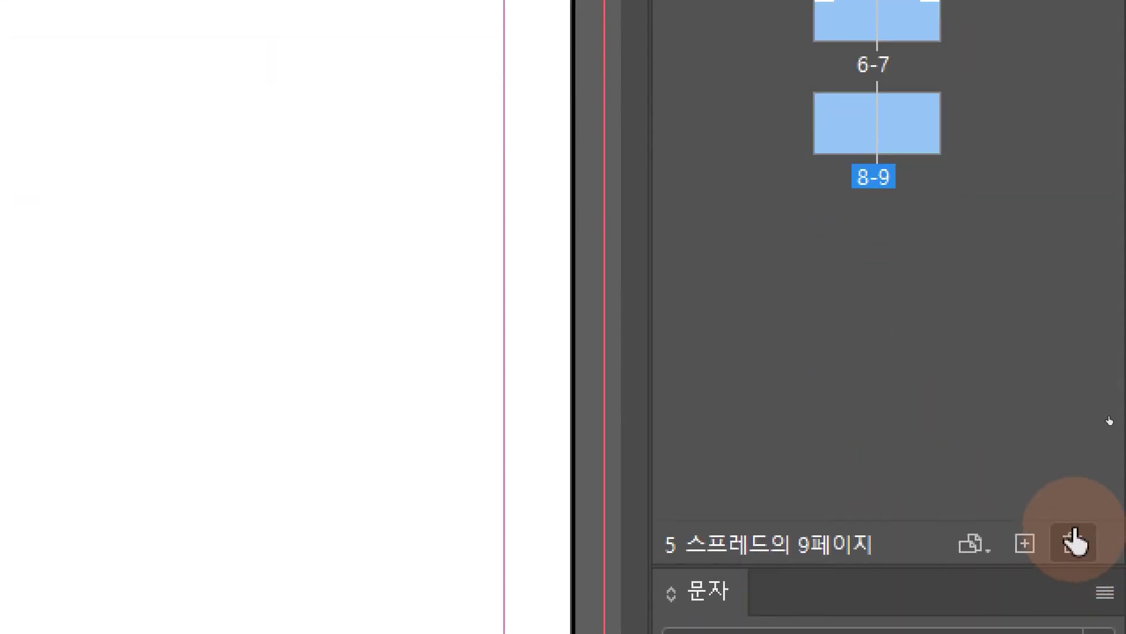
left_click(1072, 542)
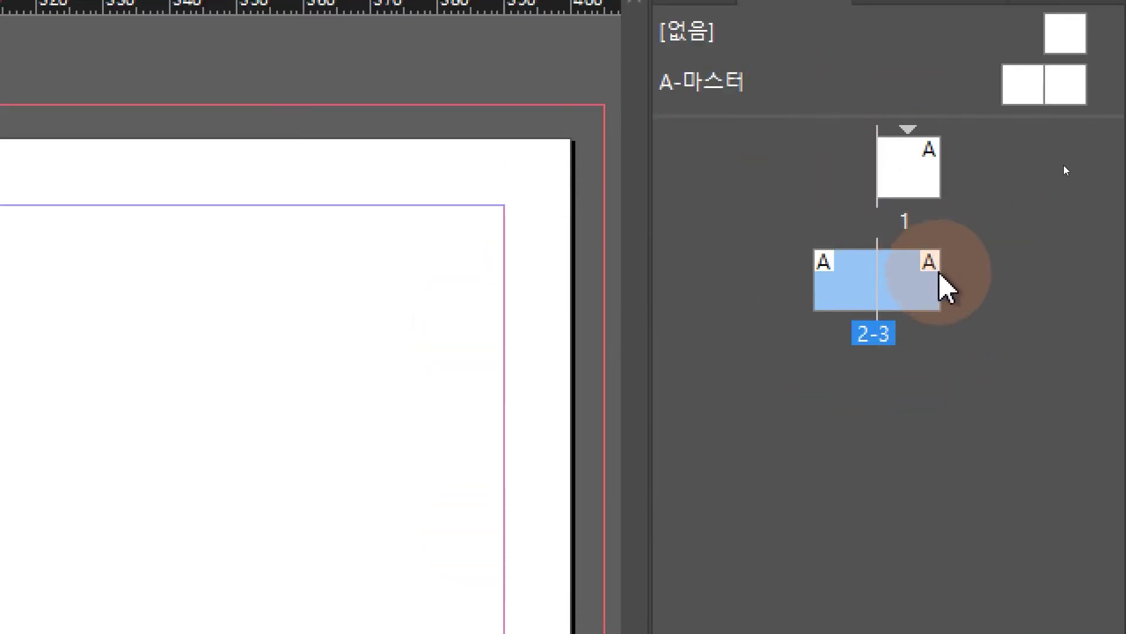
key("ctrl+4")
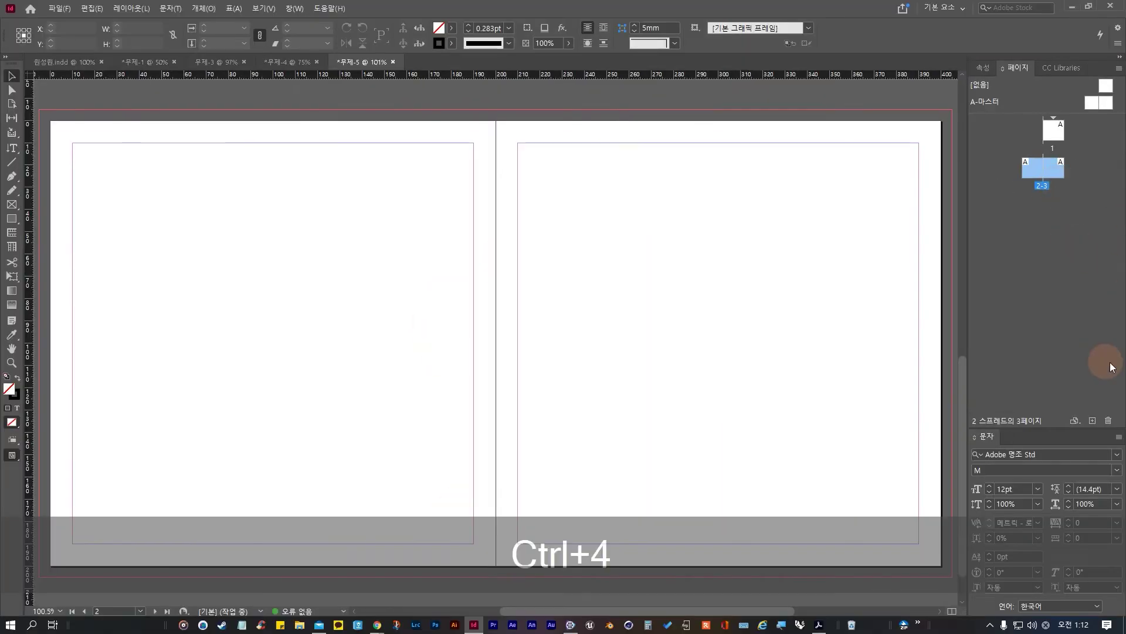
Step: Disallow document page shuffling (문서 페이지 재편성 허용) and move pages 2 and 3 beside page 1 to form one three-page spread
left_click(1044, 263)
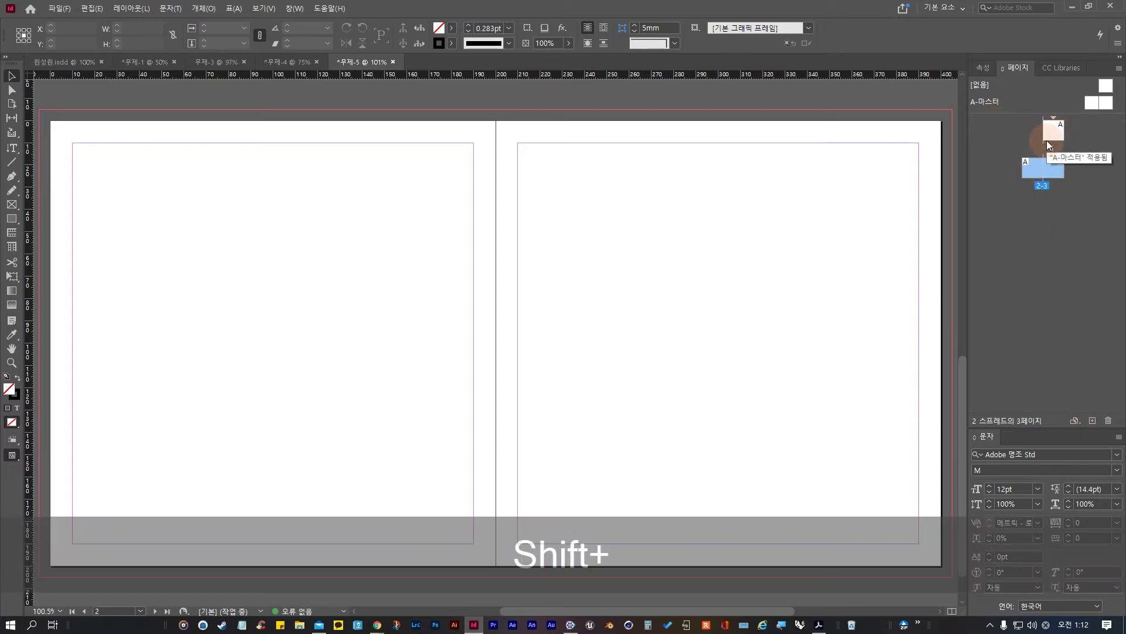
left_click(1046, 140, "shift")
right_click(1045, 156)
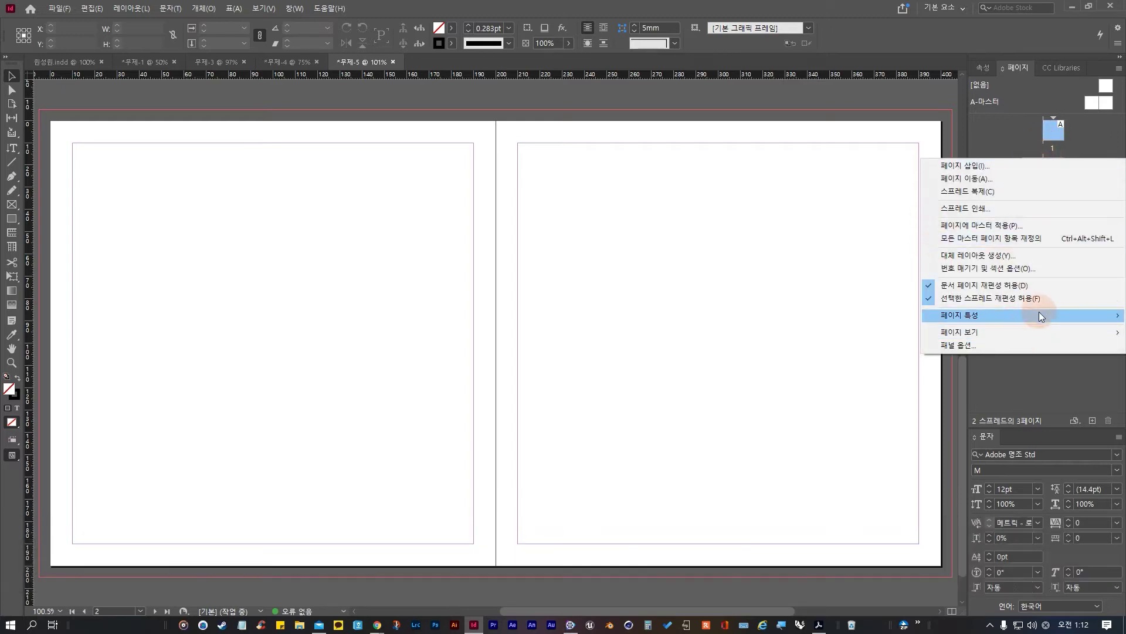
left_click(1002, 286)
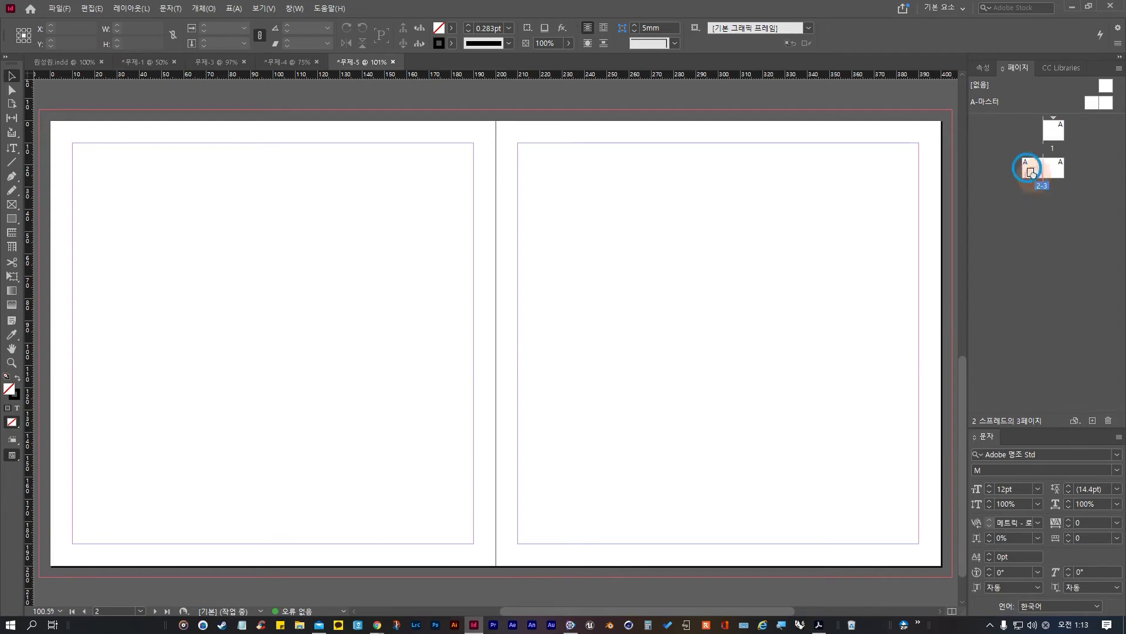
left_click_drag(1043, 129, 1065, 141)
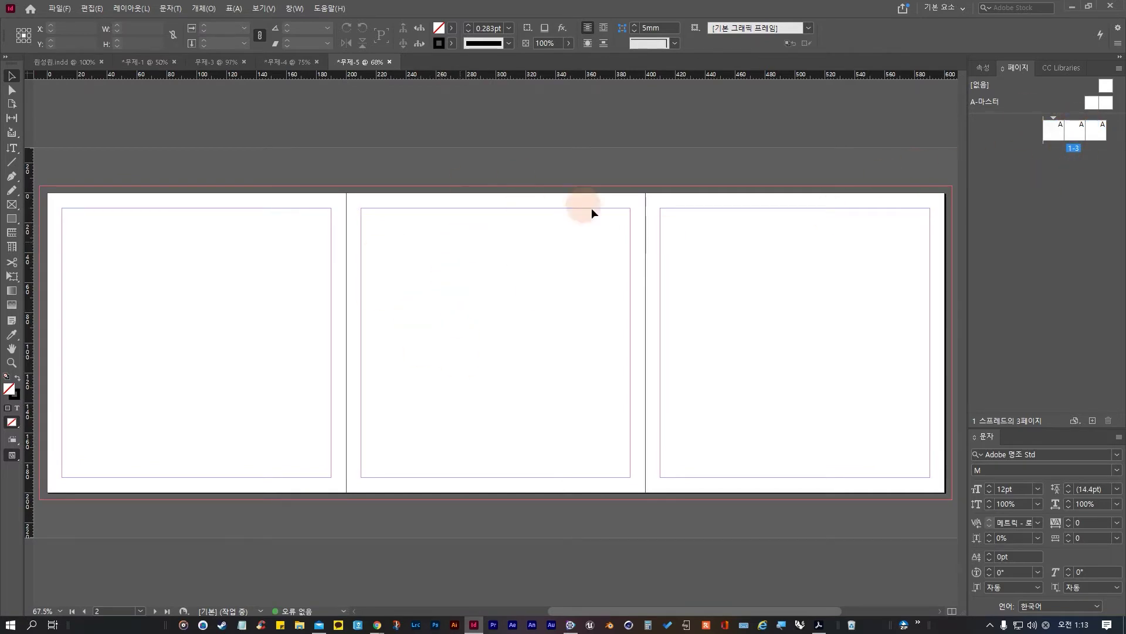
right_click(1077, 131)
left_click(1056, 363)
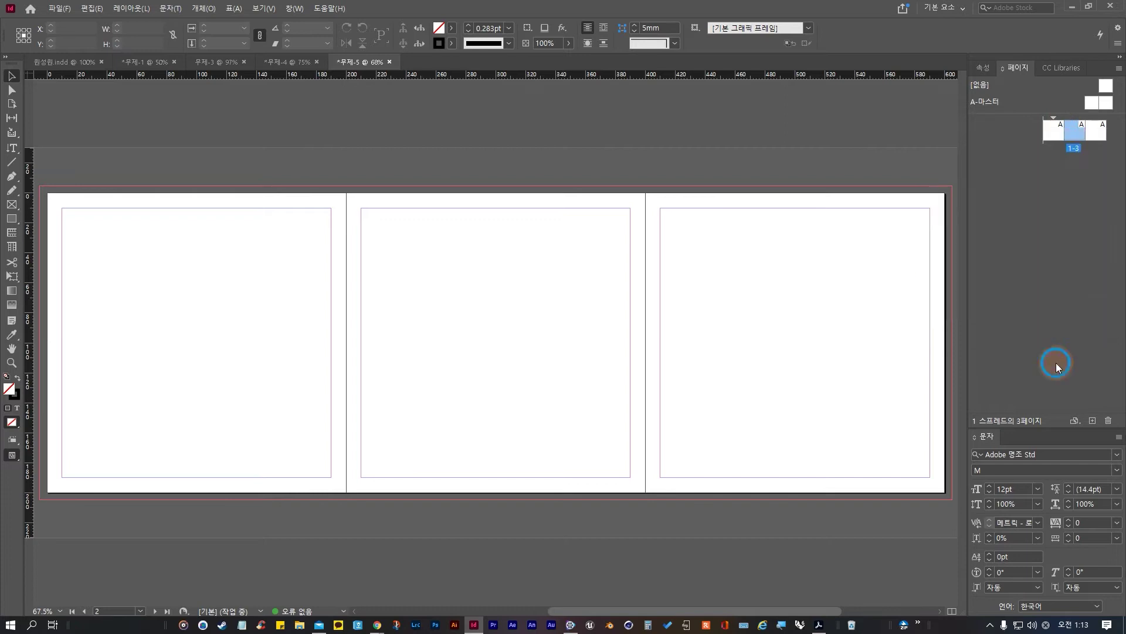
left_click(1083, 137)
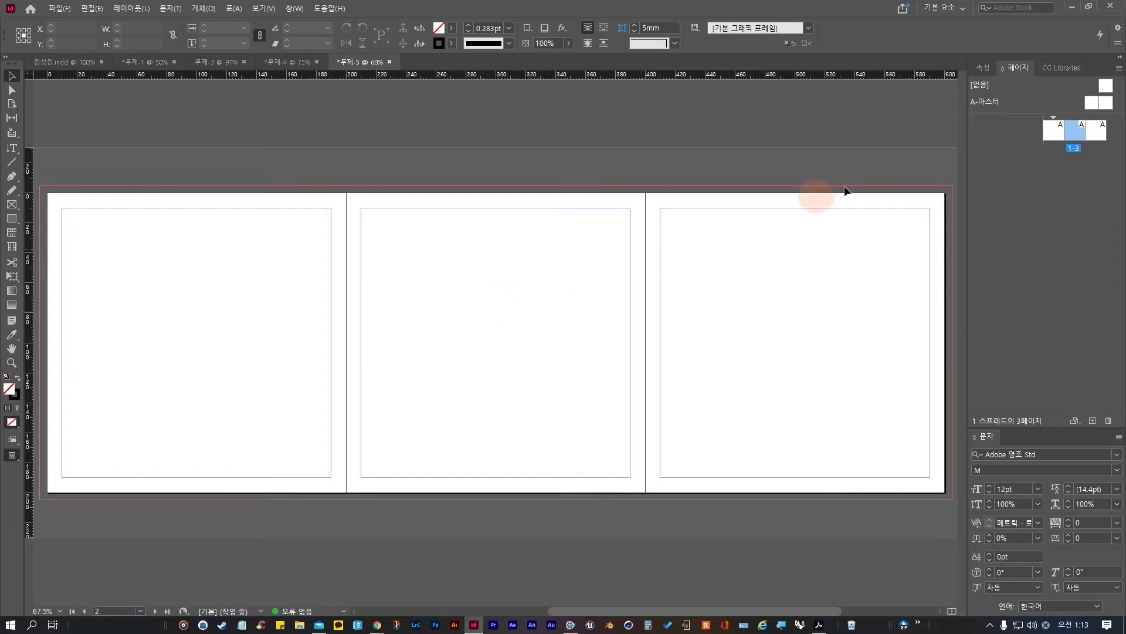
right_click(1067, 129)
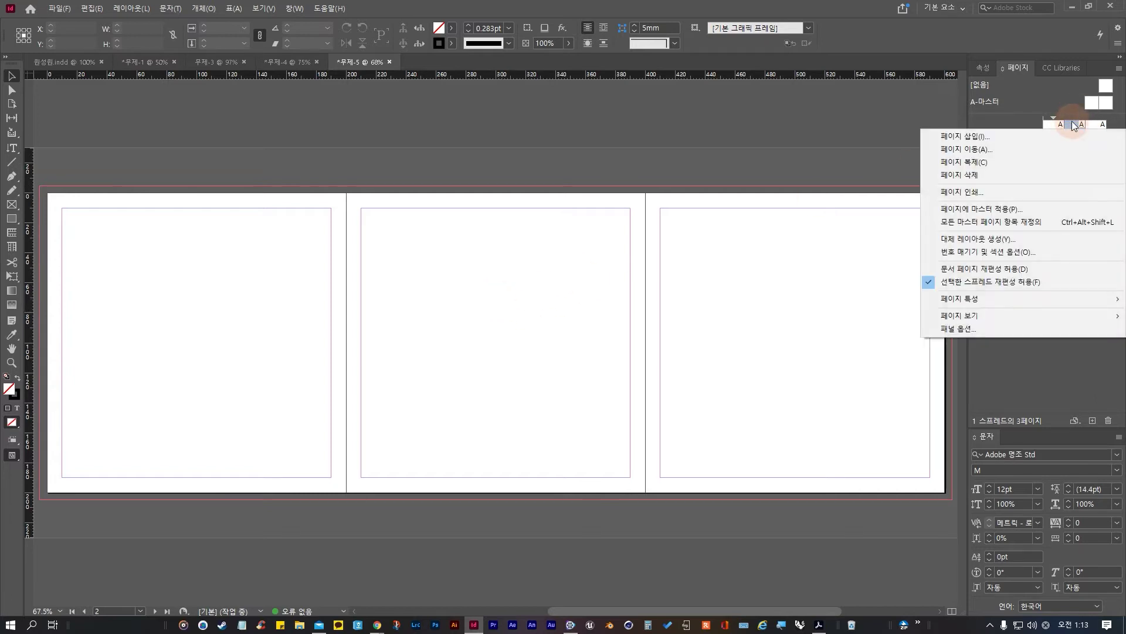
key("Escape")
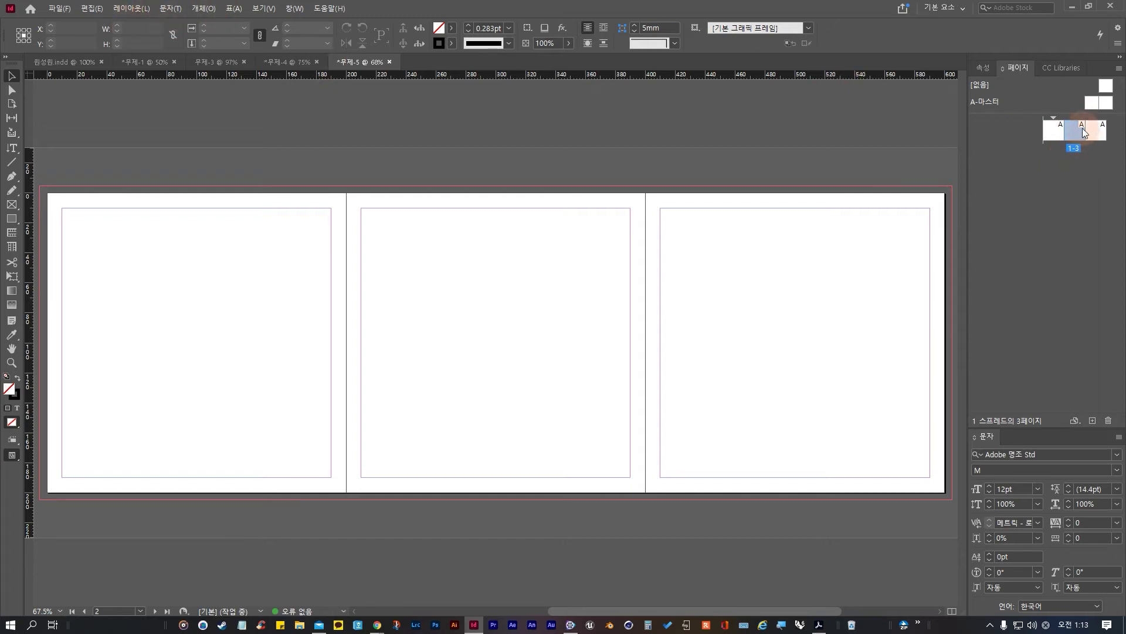
left_click(137, 9)
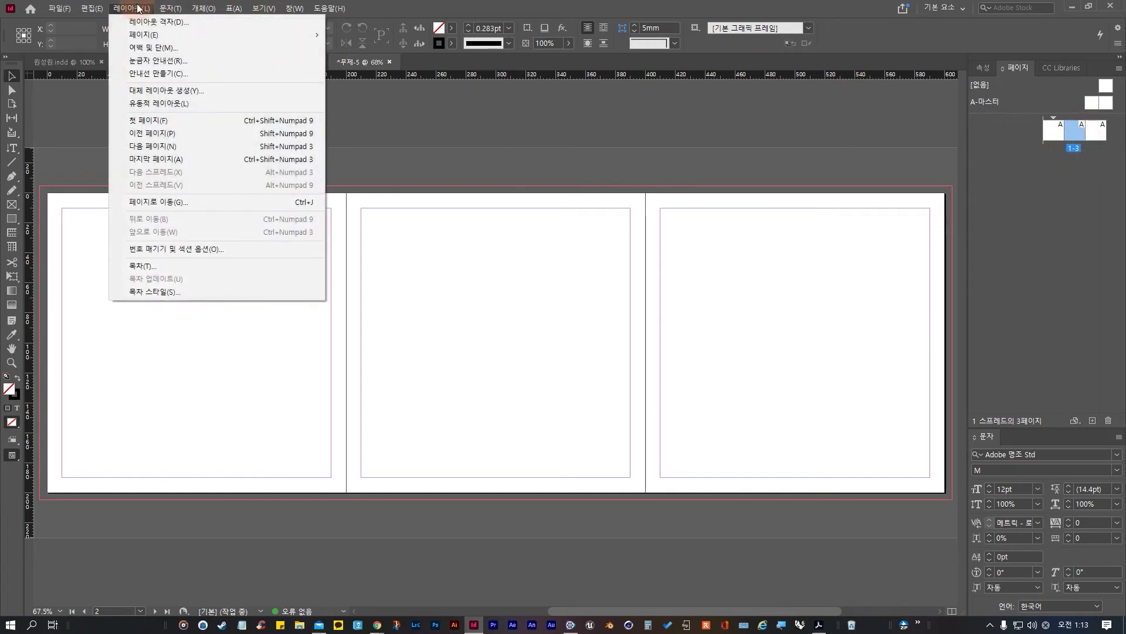
left_click(174, 9)
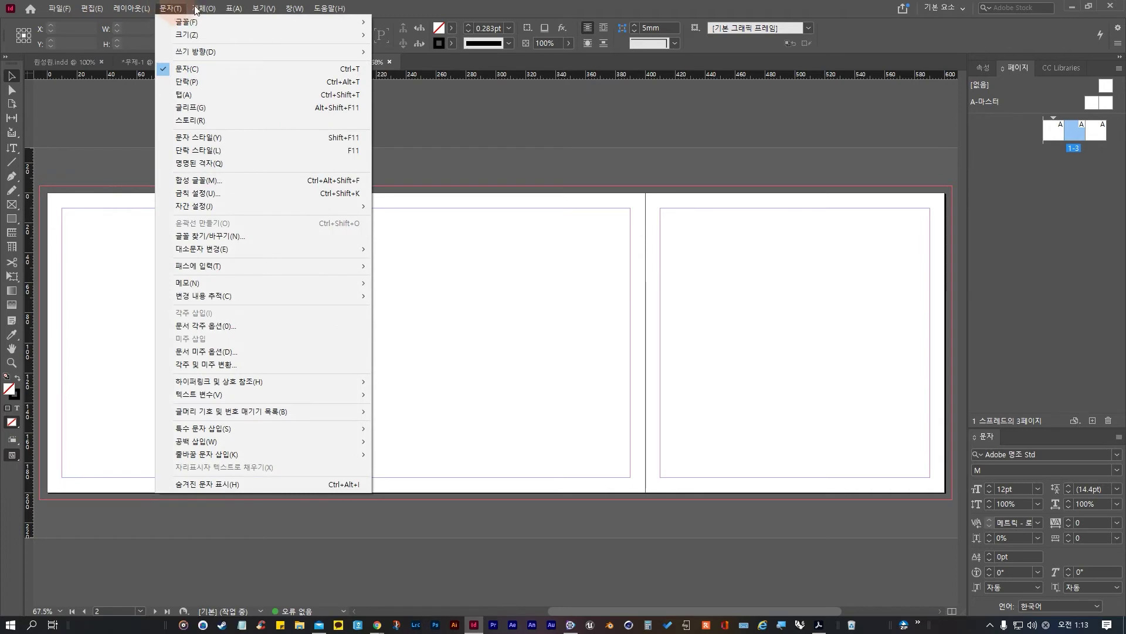
right_click(1069, 133)
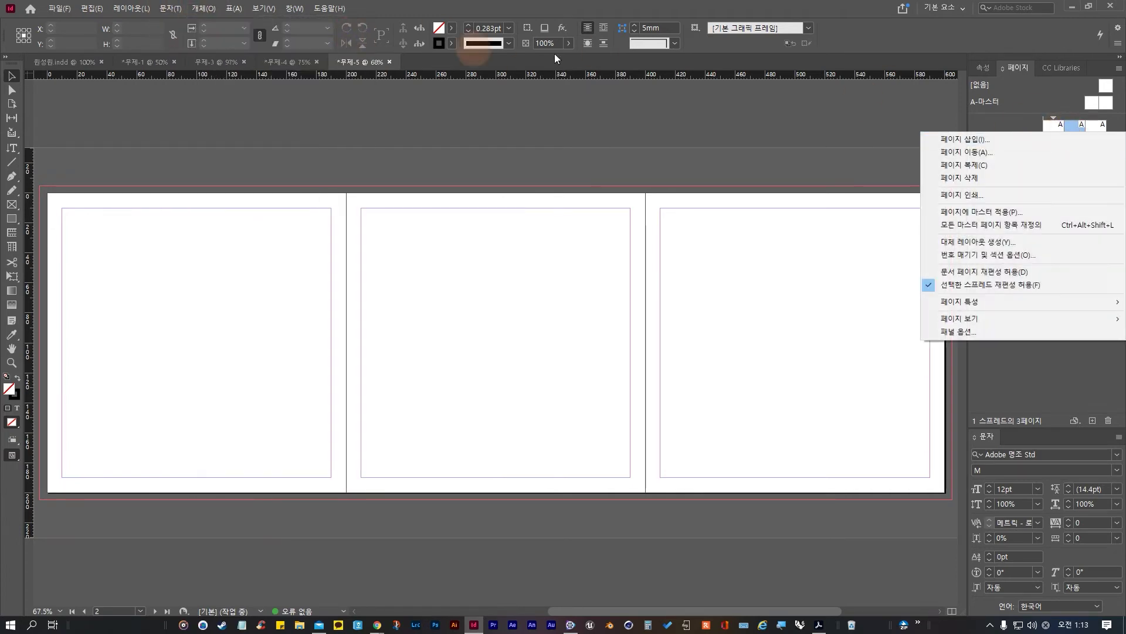
left_click(1070, 385)
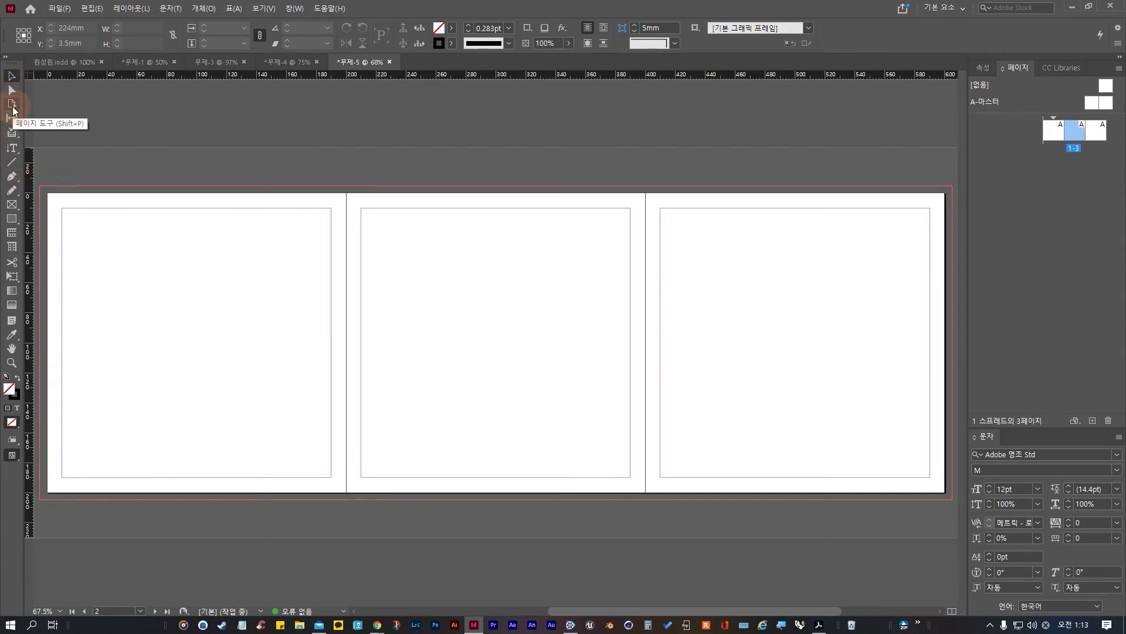
Step: Activate the Page tool and select the middle page of the three-page spread
key("ctrl")
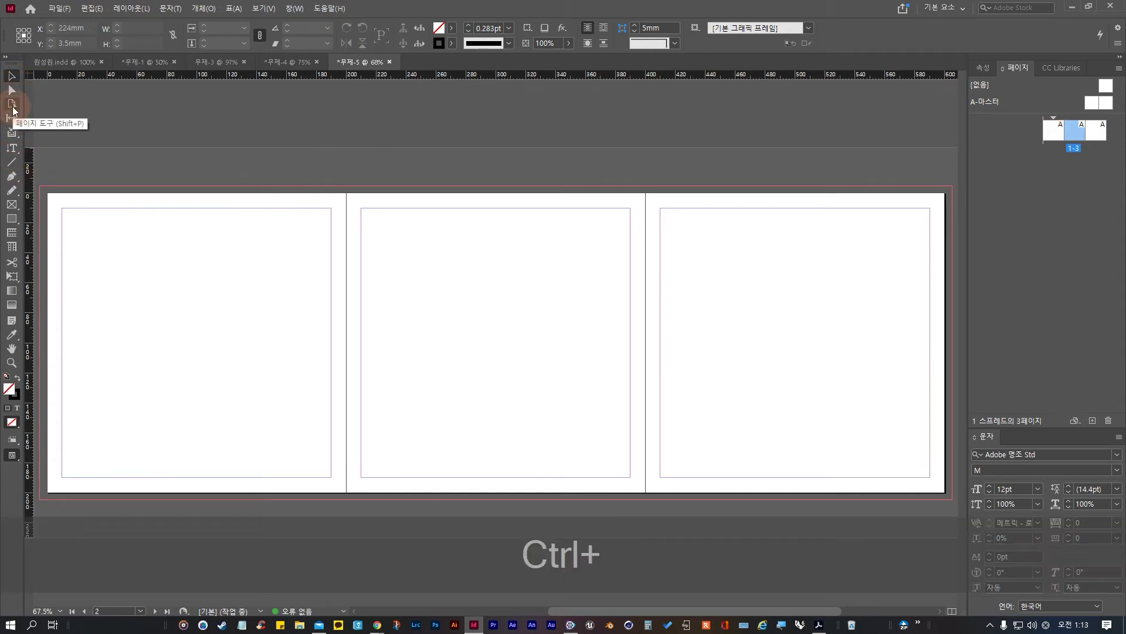
key("ctrl+4")
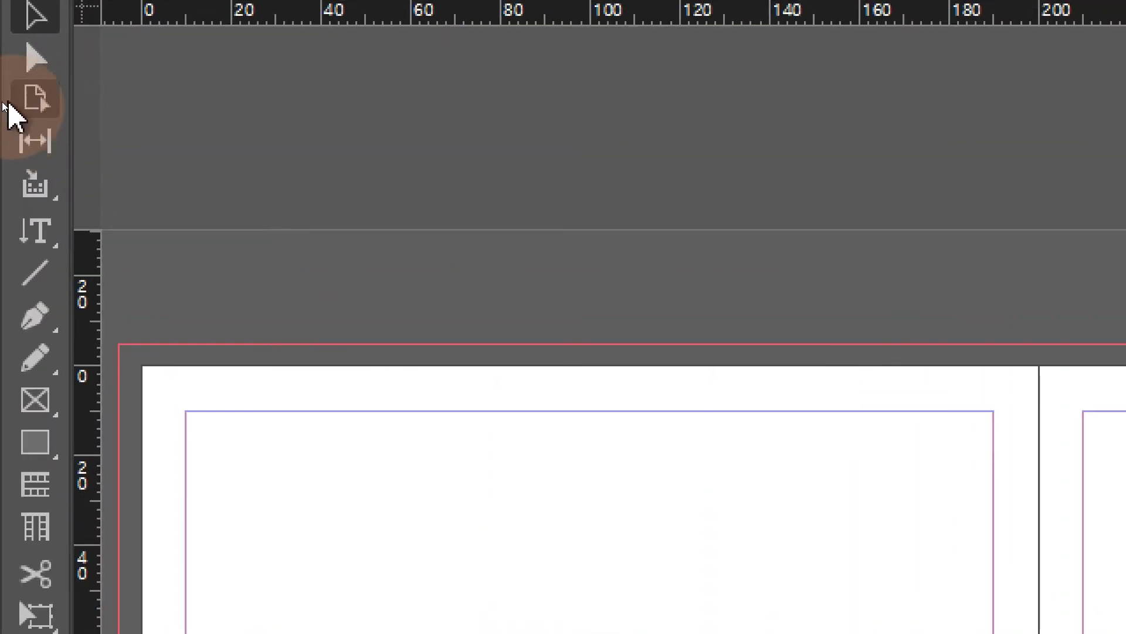
left_click(48, 125)
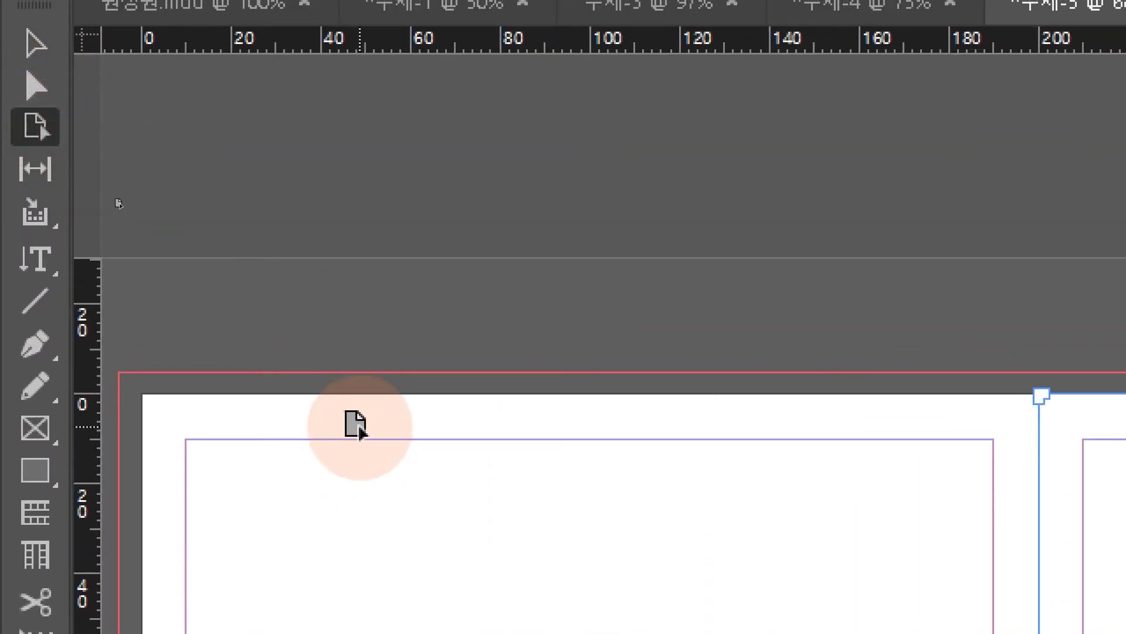
left_click(341, 427)
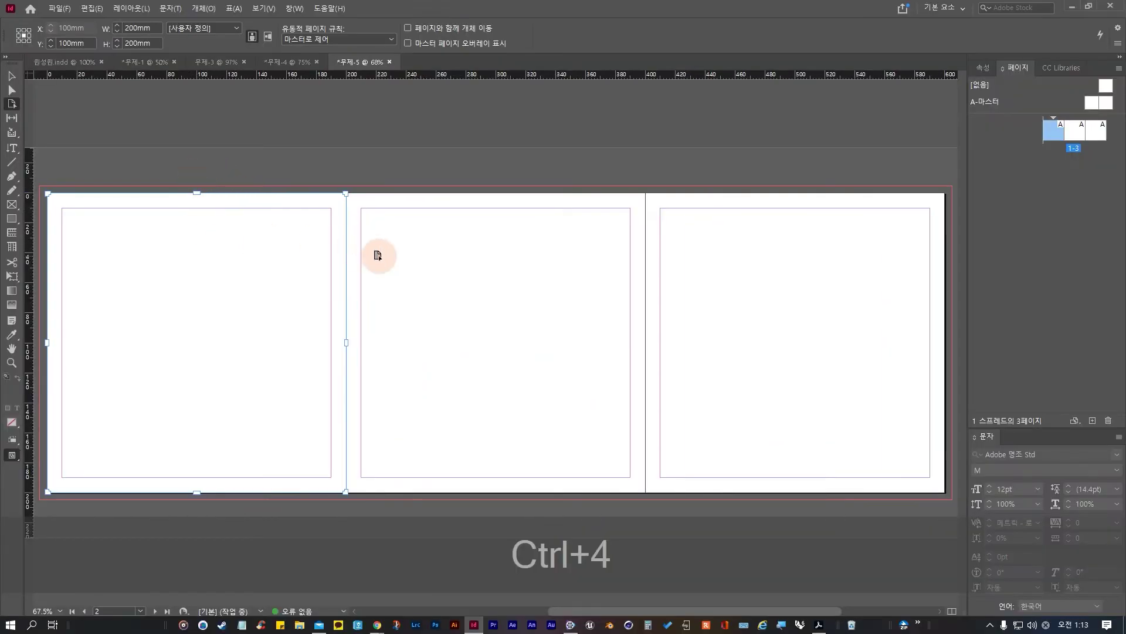
left_click(397, 274)
Step: Examine the liquid page rules, page commands and preset page sizes available for the middle page
right_click(539, 282)
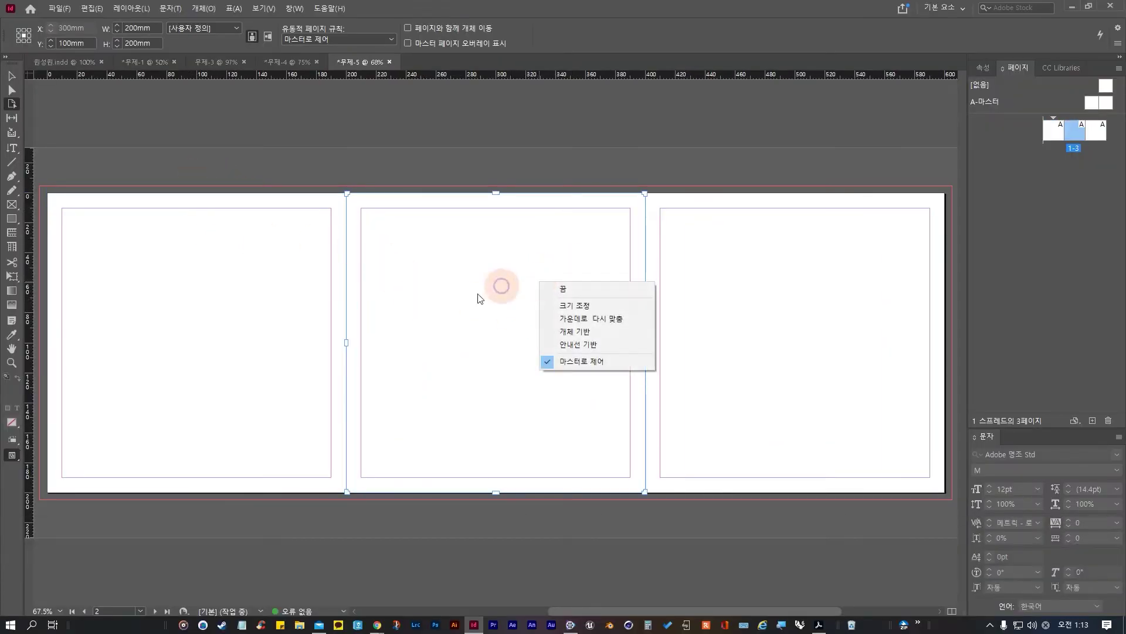
right_click(1092, 153)
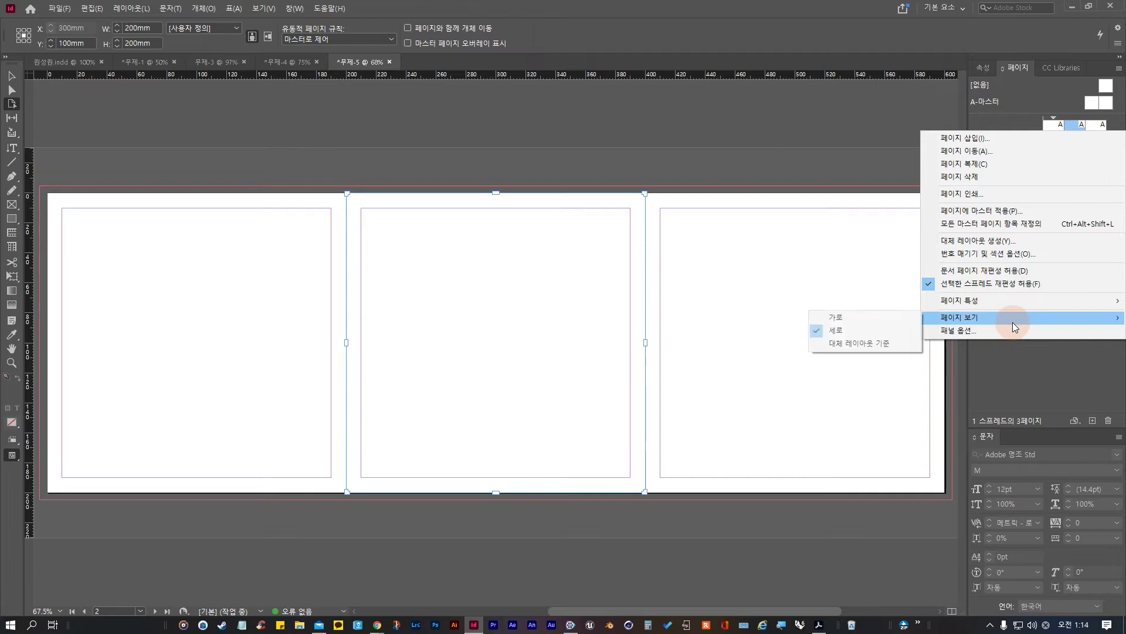
left_click(1073, 368)
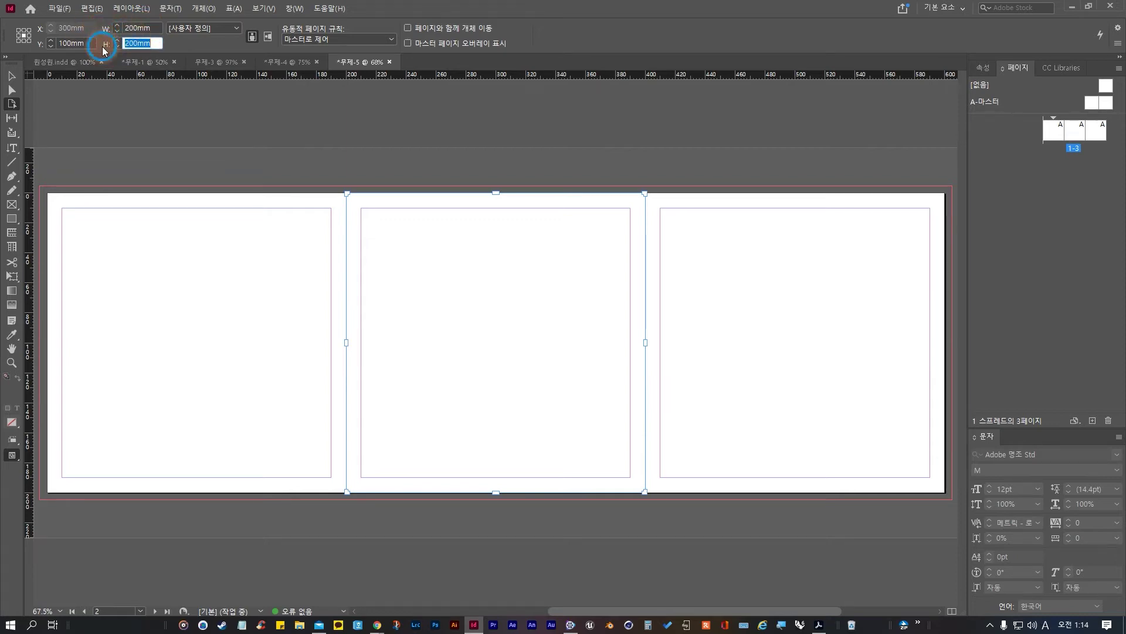
left_click(212, 29)
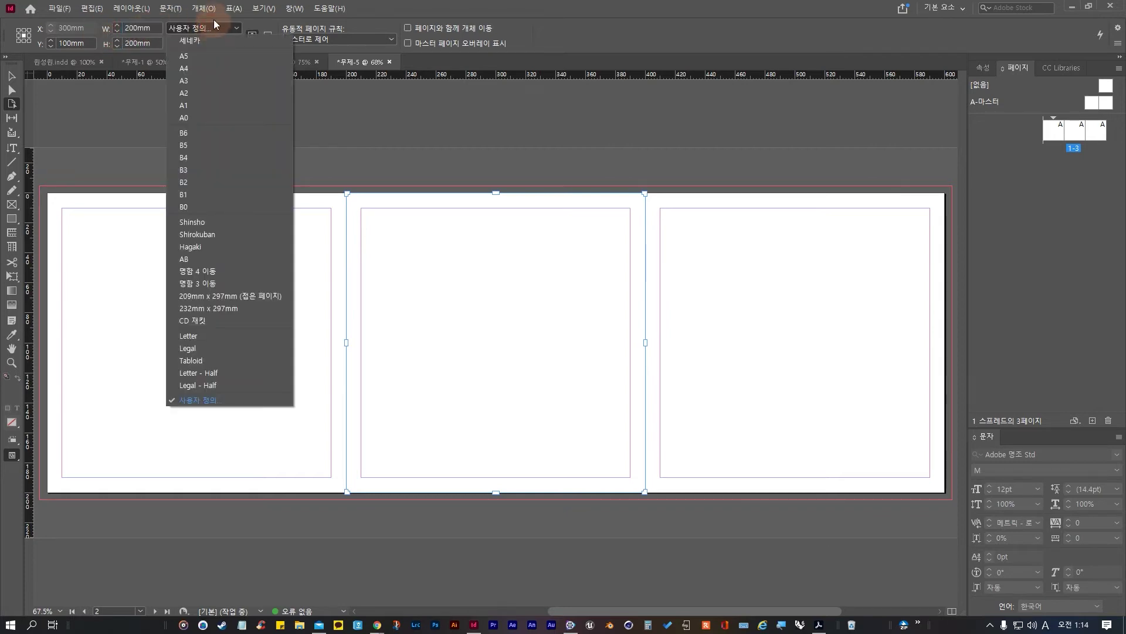
left_click(214, 22)
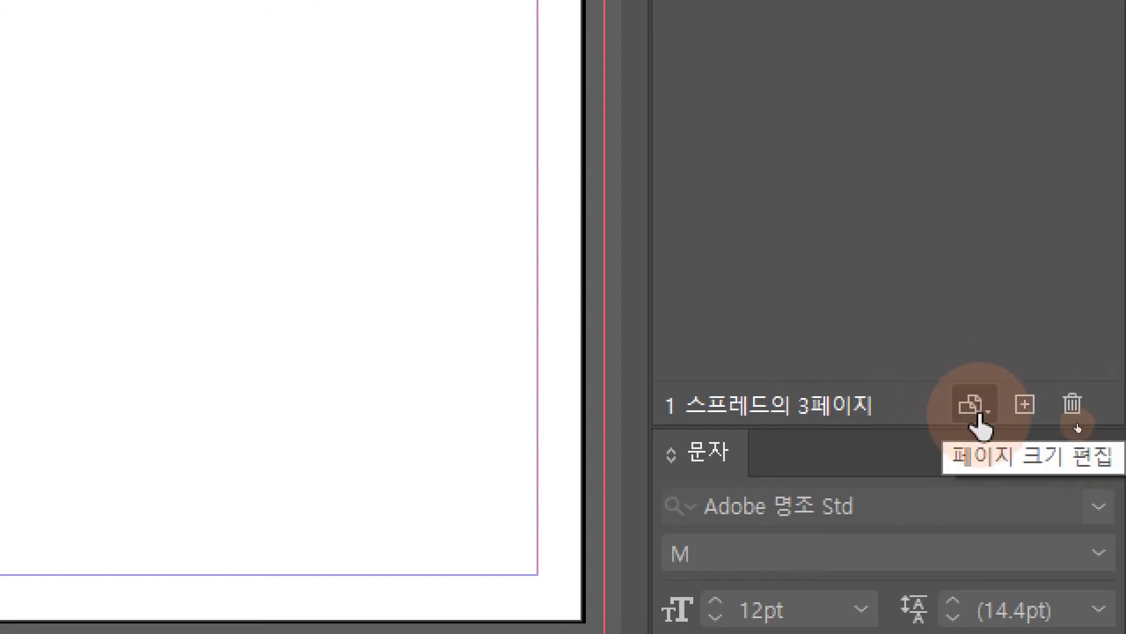
left_click(977, 416)
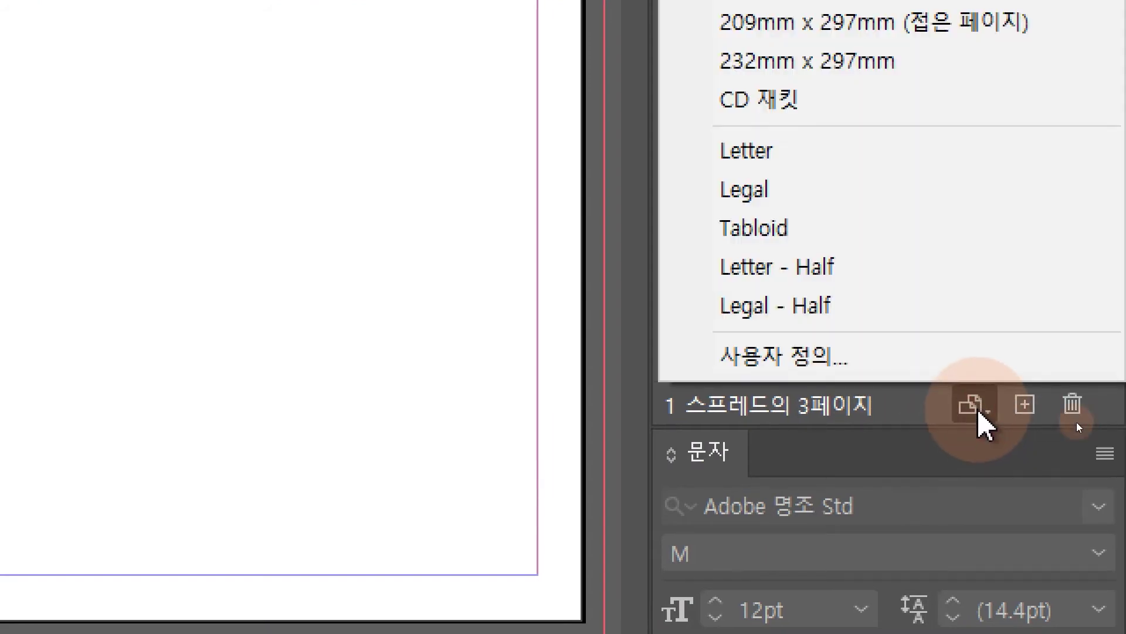
left_click(977, 394)
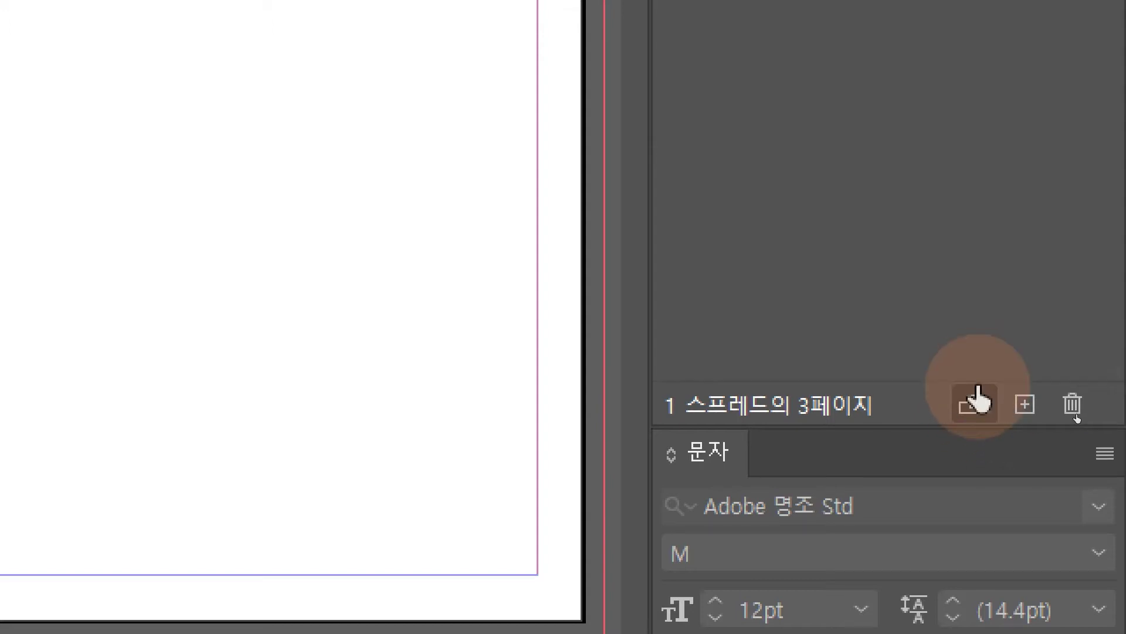
Step: Try to set the middle page's width to 5 mm
key("ctrl+4")
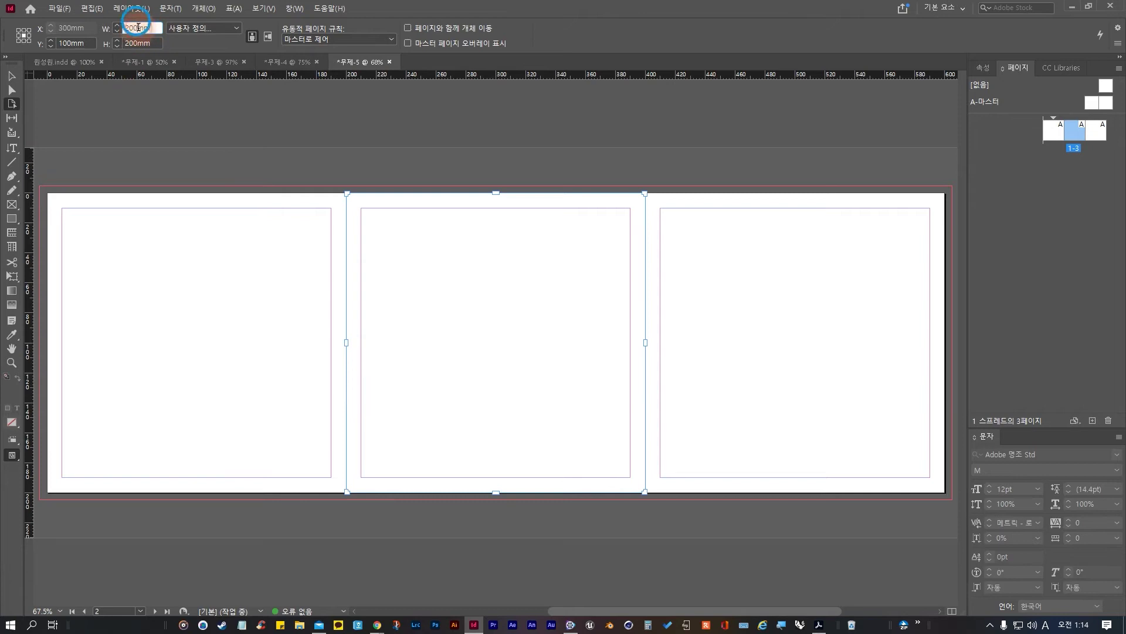
double_click(138, 27)
type("5")
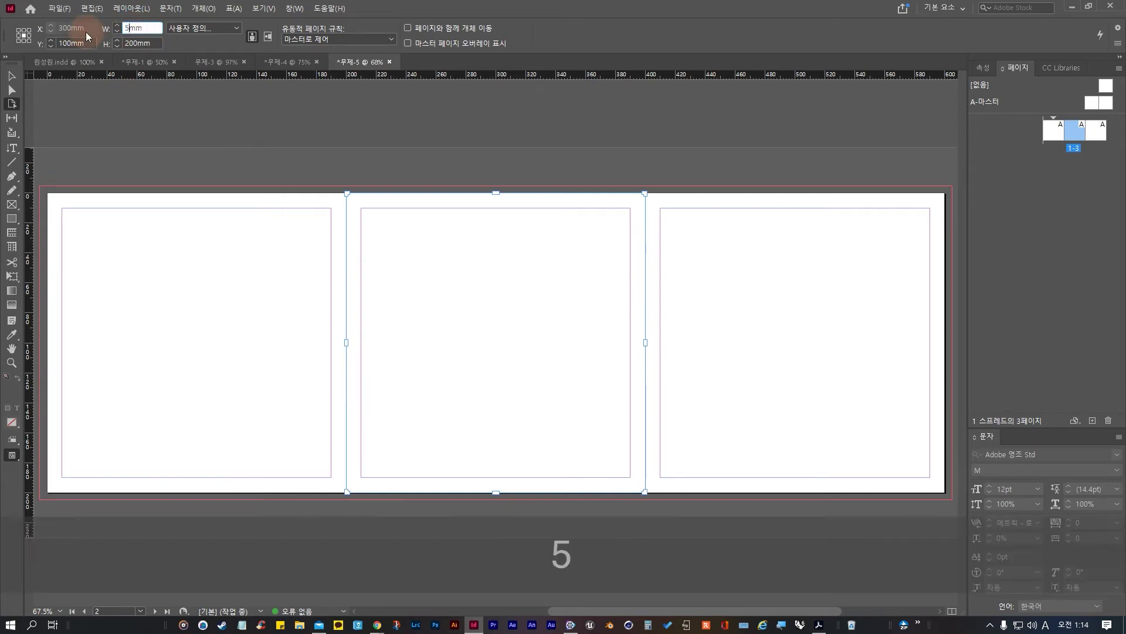
key("Return")
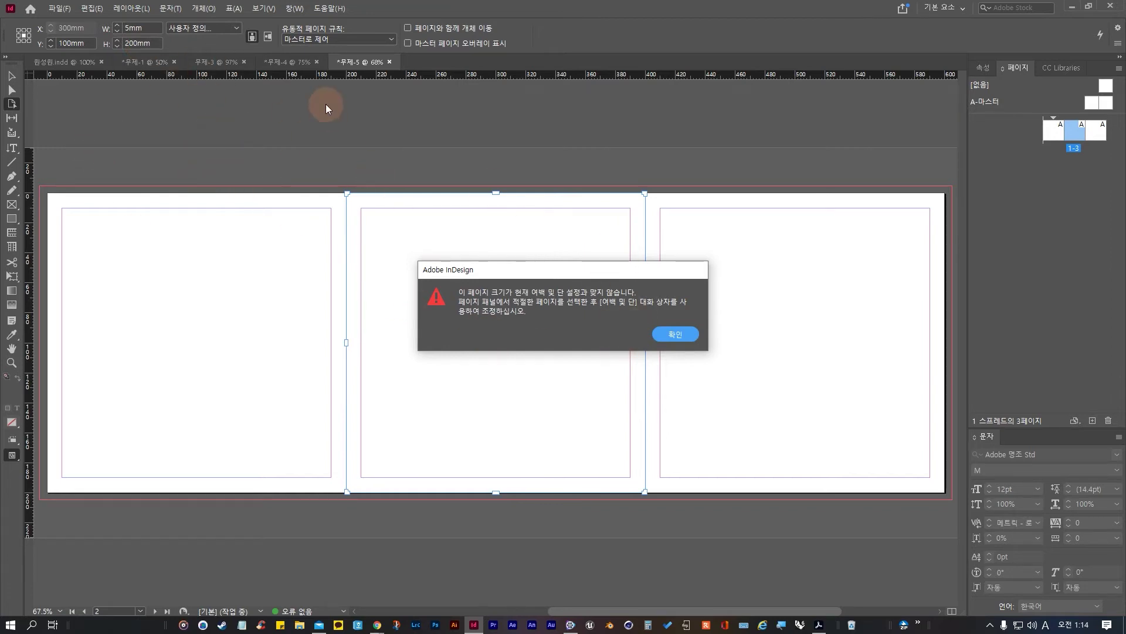
left_click_drag(570, 270, 591, 244)
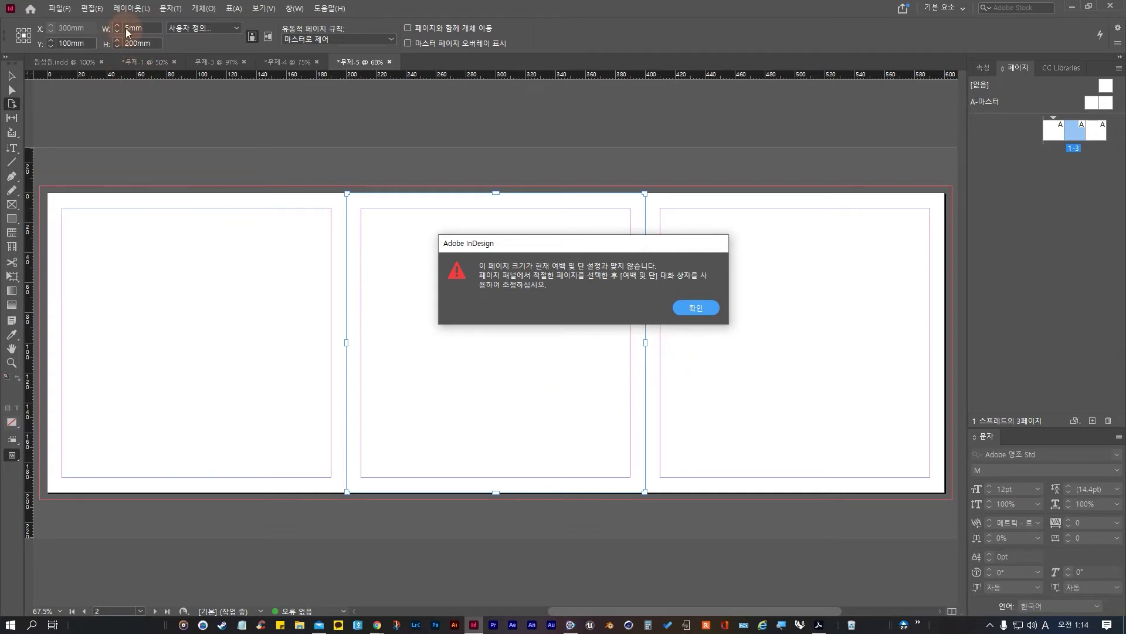
left_click(687, 308)
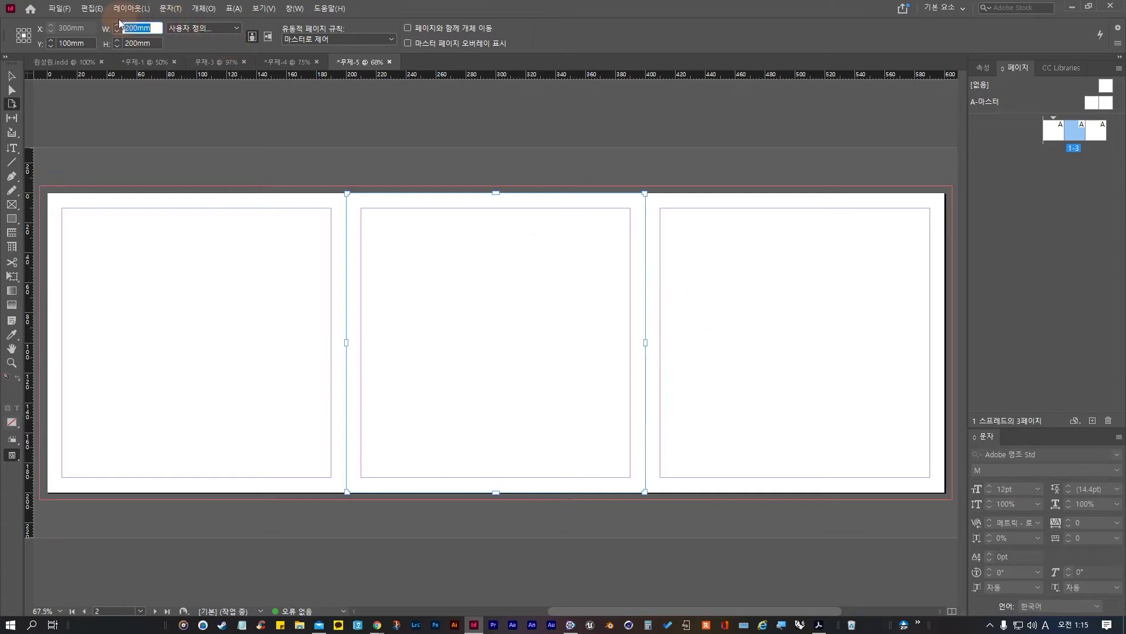
Step: Set all four margins (여백 및 단) of the middle page to 0 mm and its width to 5 mm
left_click(169, 8)
mouse_move(102, 8)
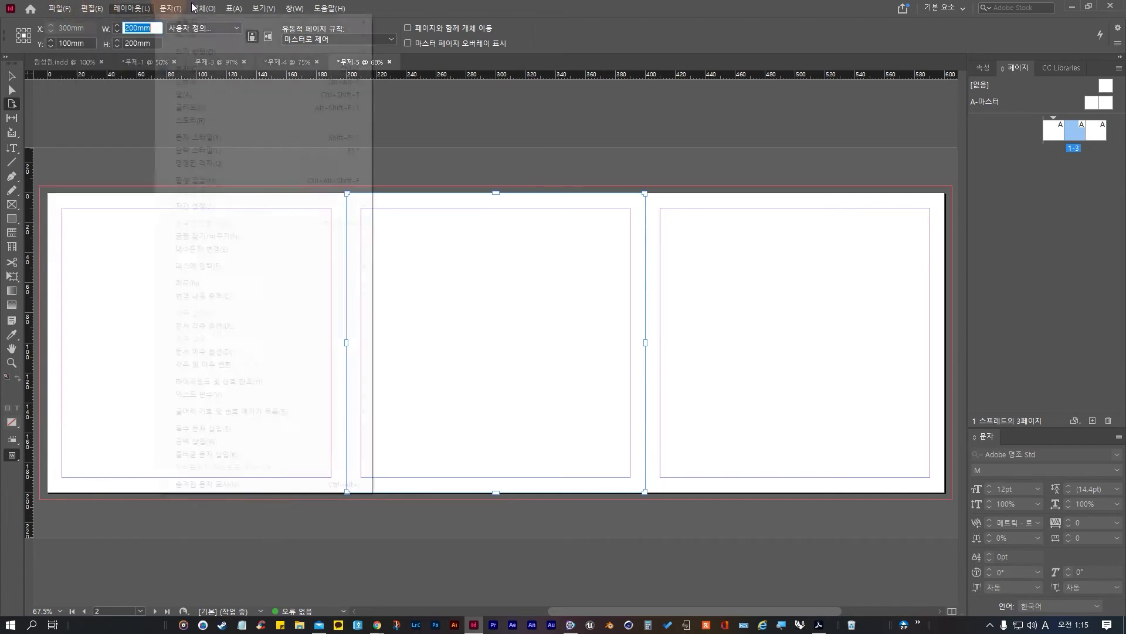
mouse_move(195, 8)
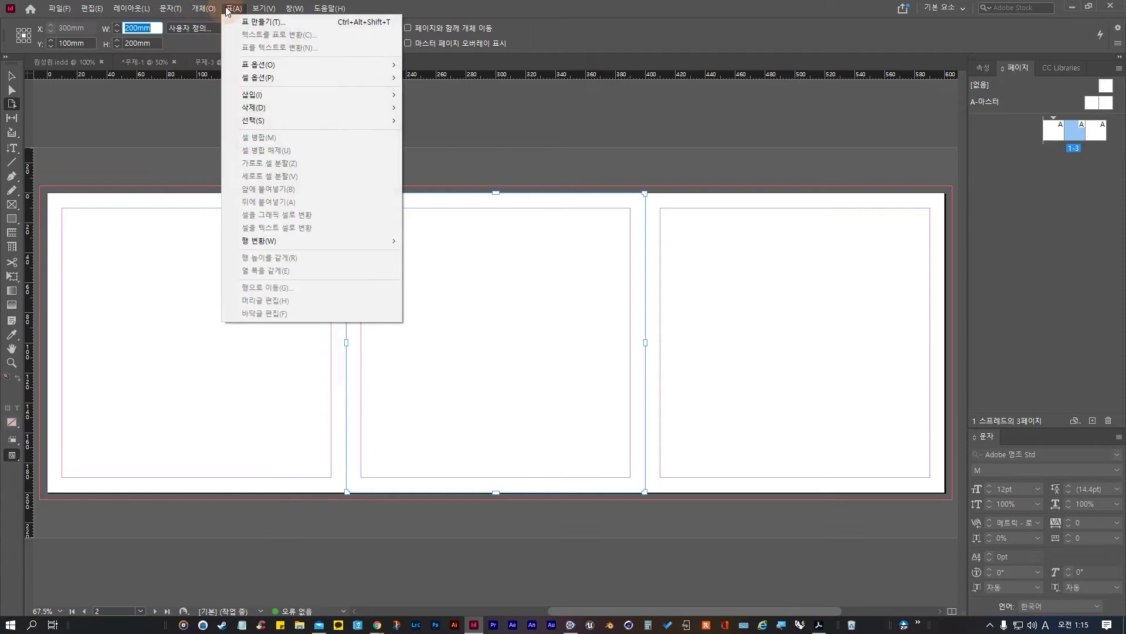
mouse_move(271, 11)
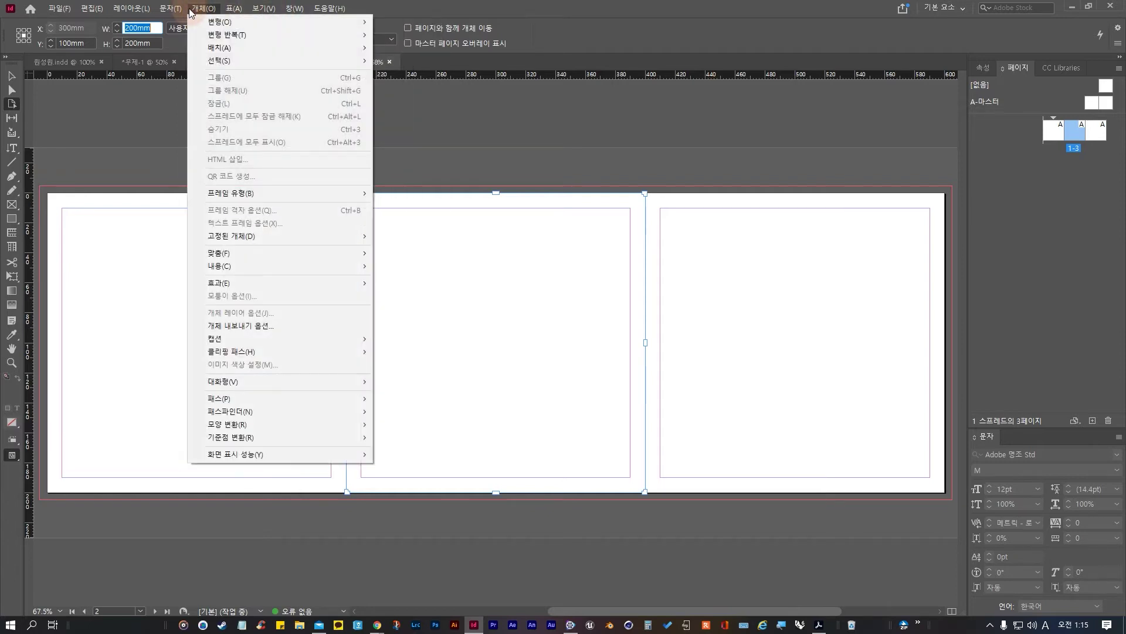
mouse_move(142, 8)
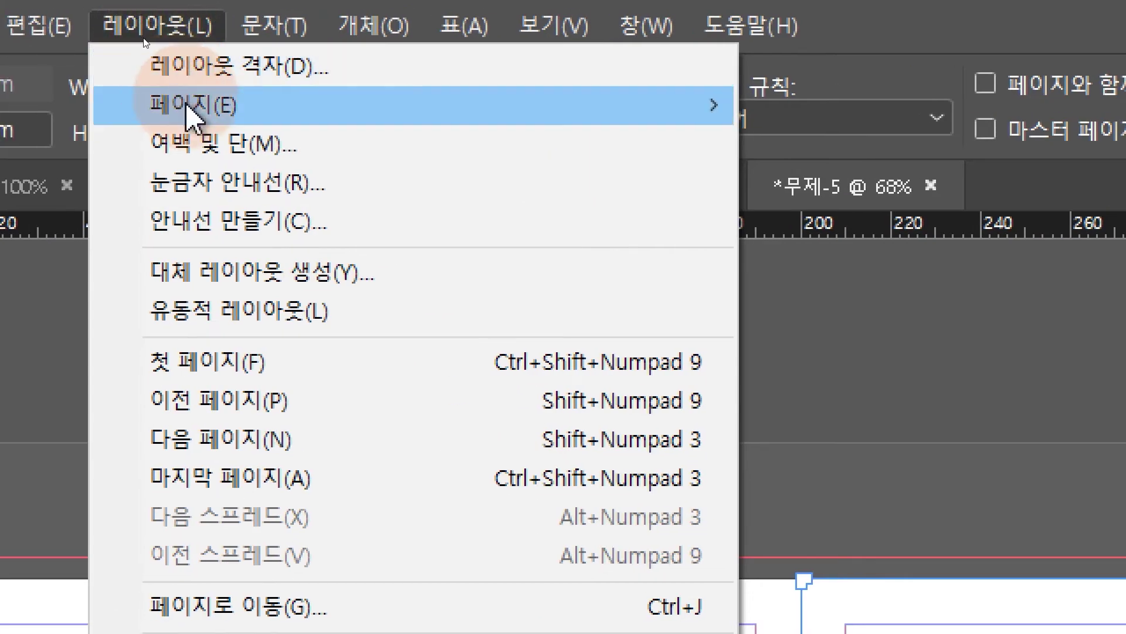
left_click(205, 146)
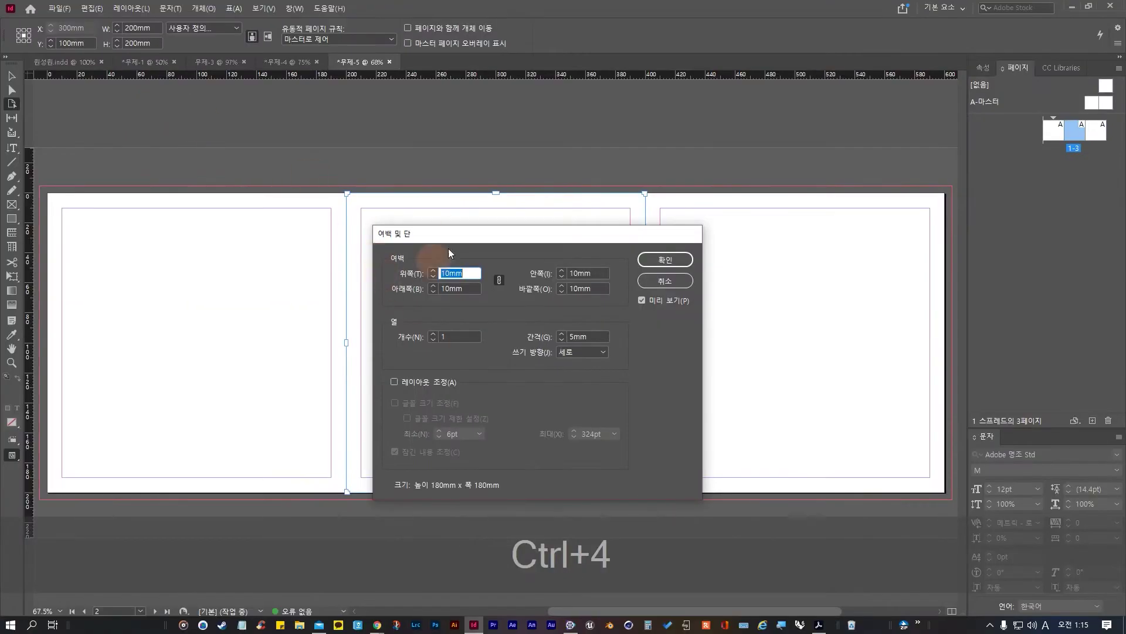
left_click_drag(457, 234, 408, 187)
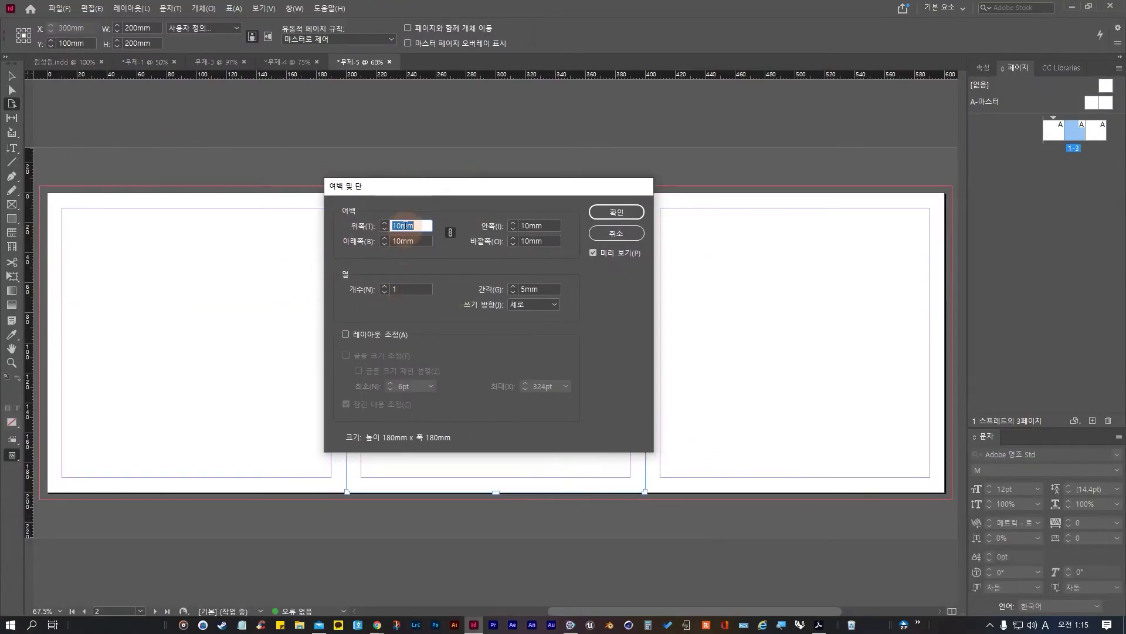
type("0")
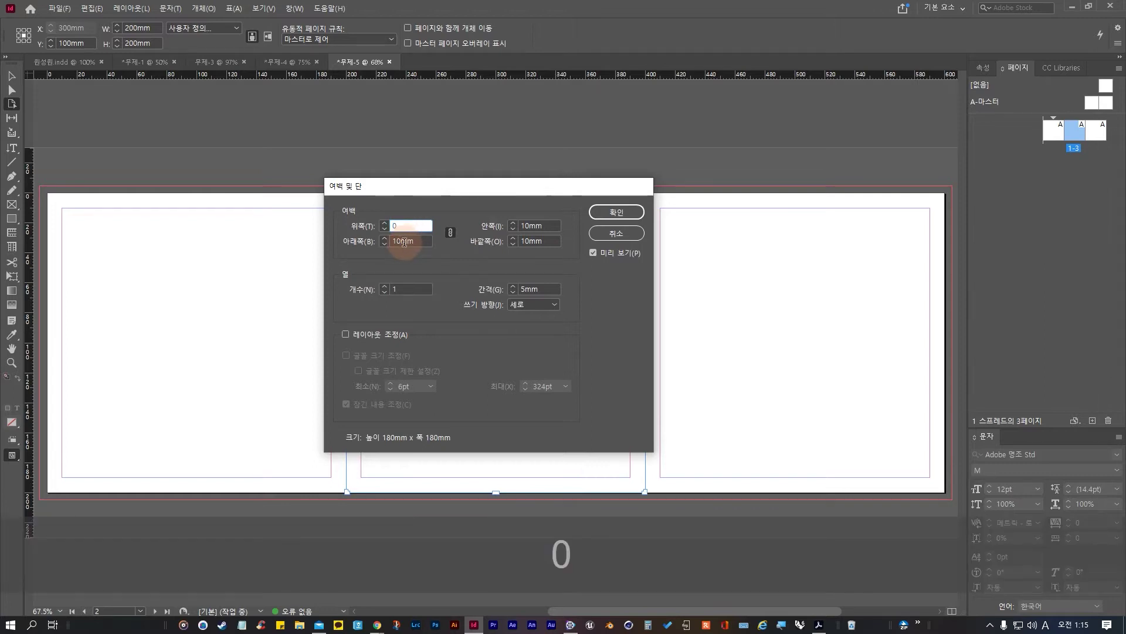
left_click(405, 241)
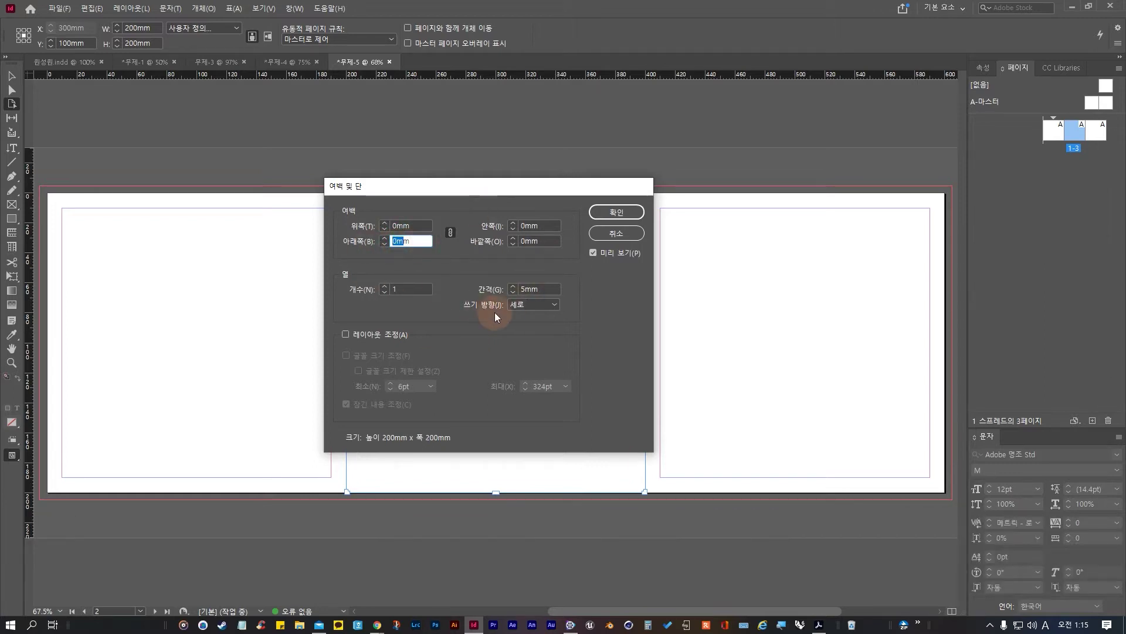
left_click(617, 218)
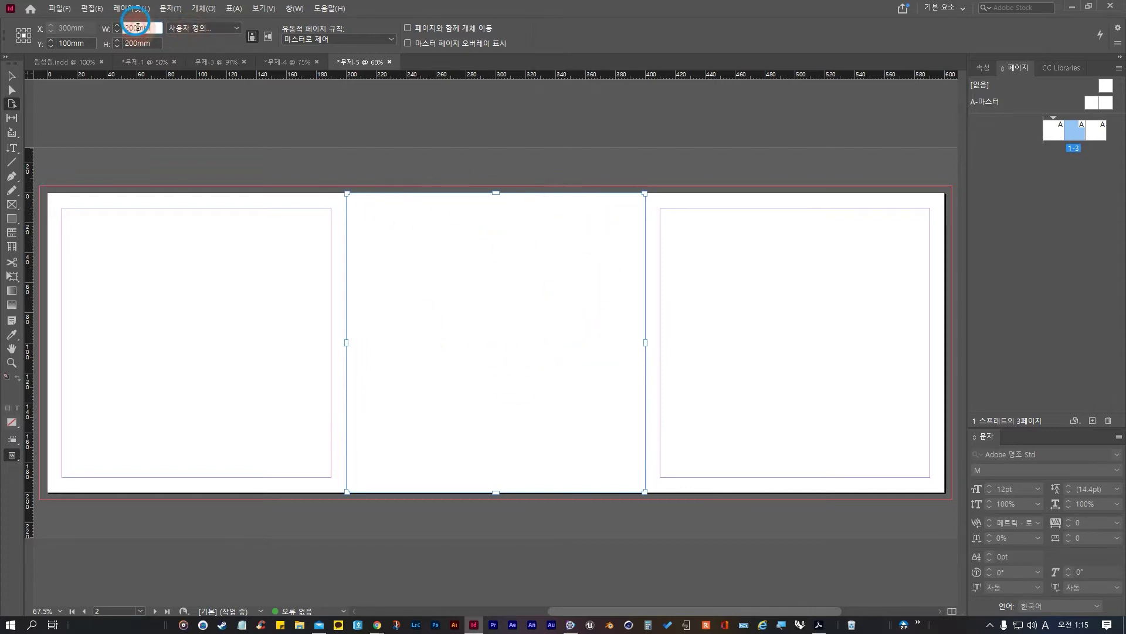
type("5")
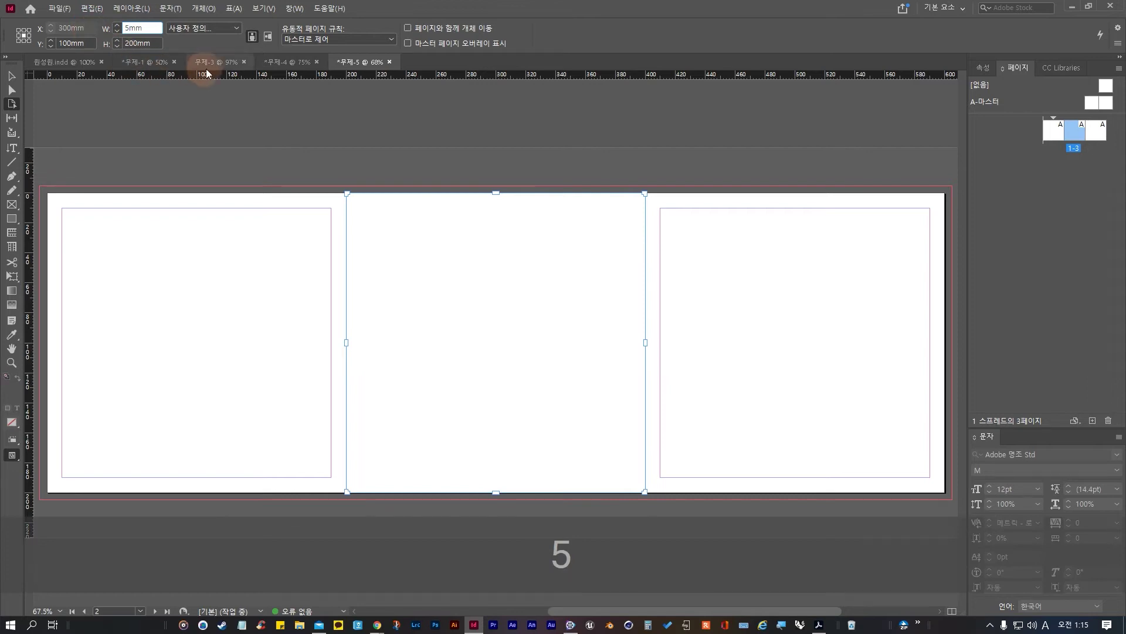
key("Return")
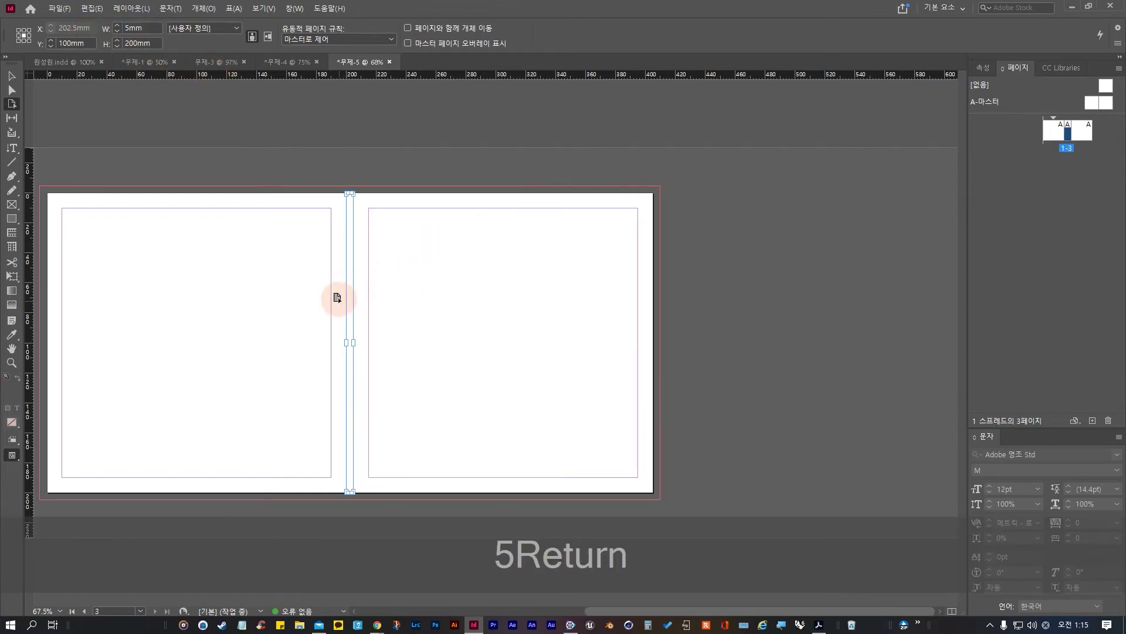
Step: Deselect the middle page and examine the three-page cover spread, including the margins beside the narrow spine page
left_click(17, 75)
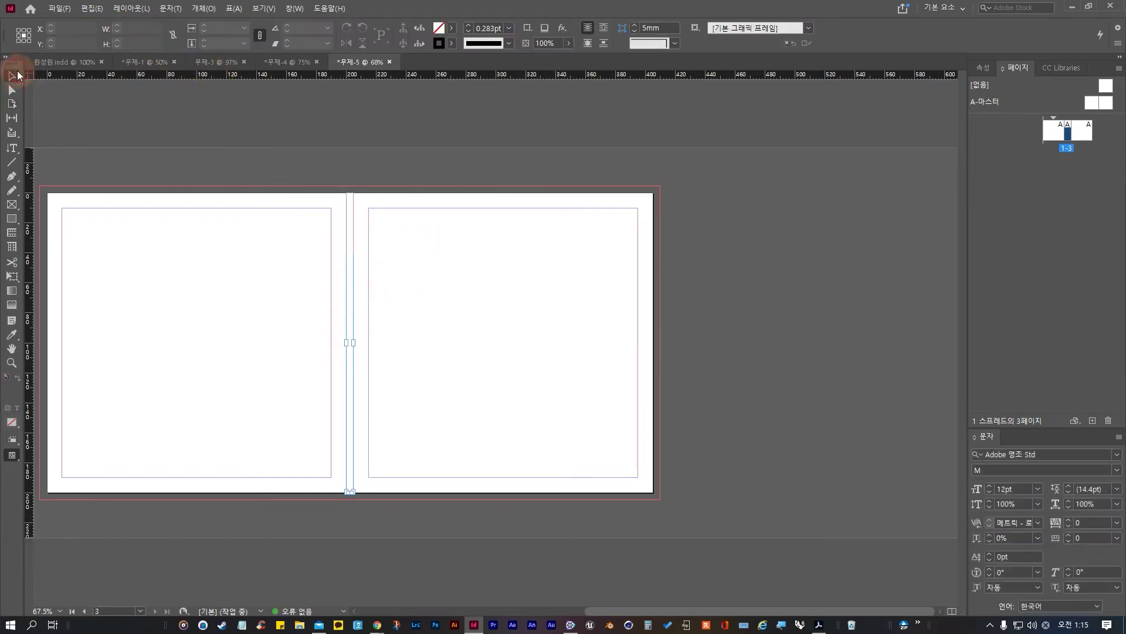
left_click(281, 254)
key("space")
key("space")
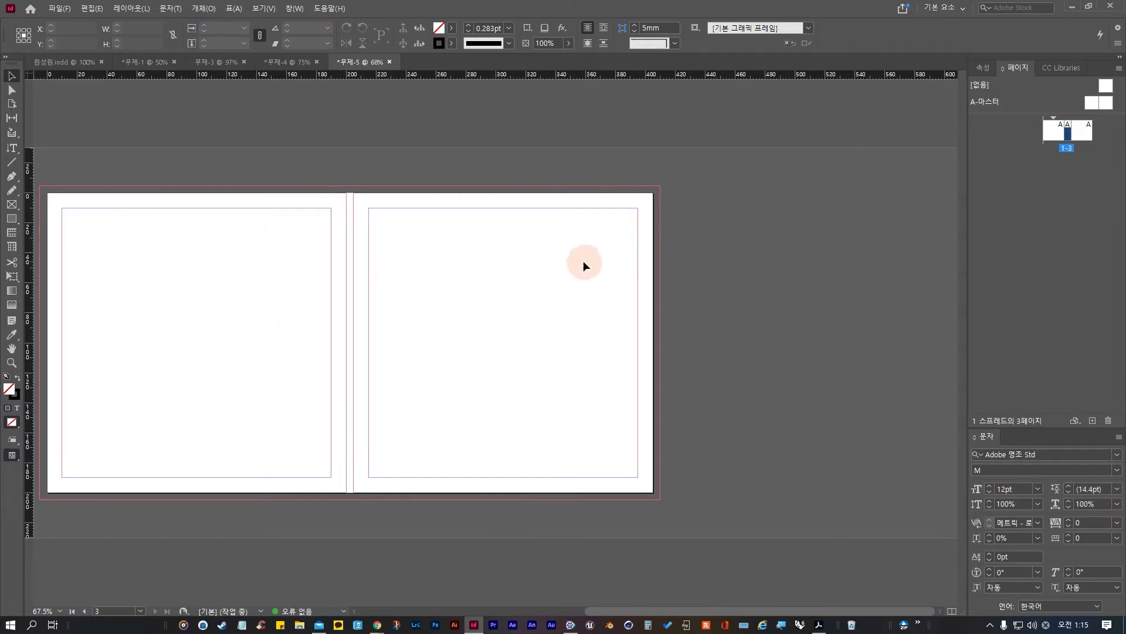
key("space")
left_click_drag(249, 354, 428, 356)
key("space")
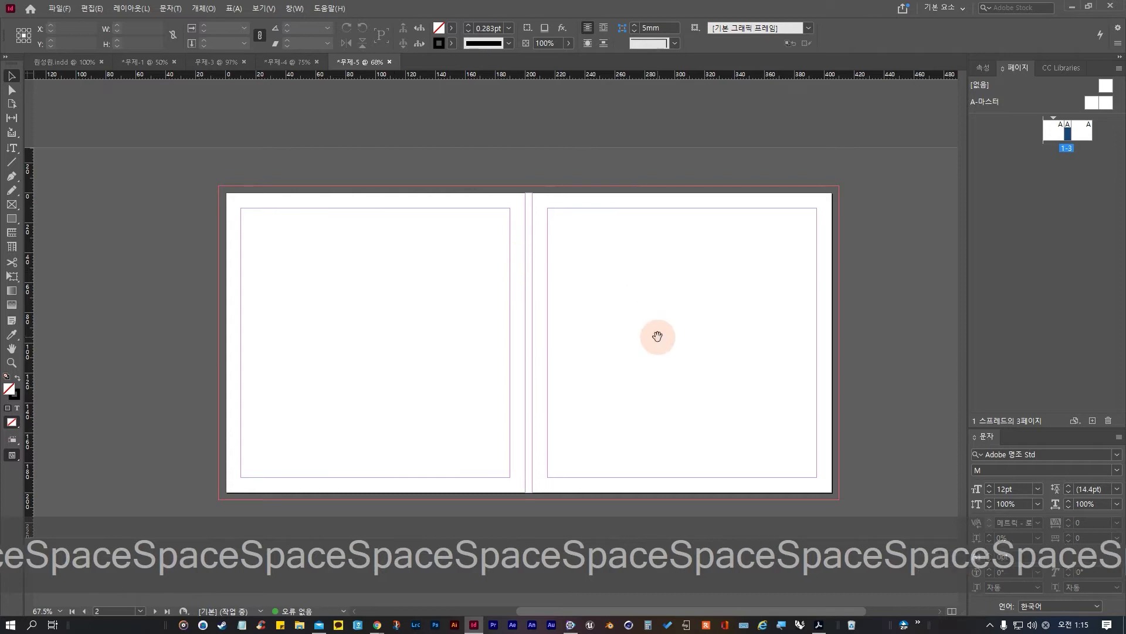
left_click_drag(656, 334, 692, 293)
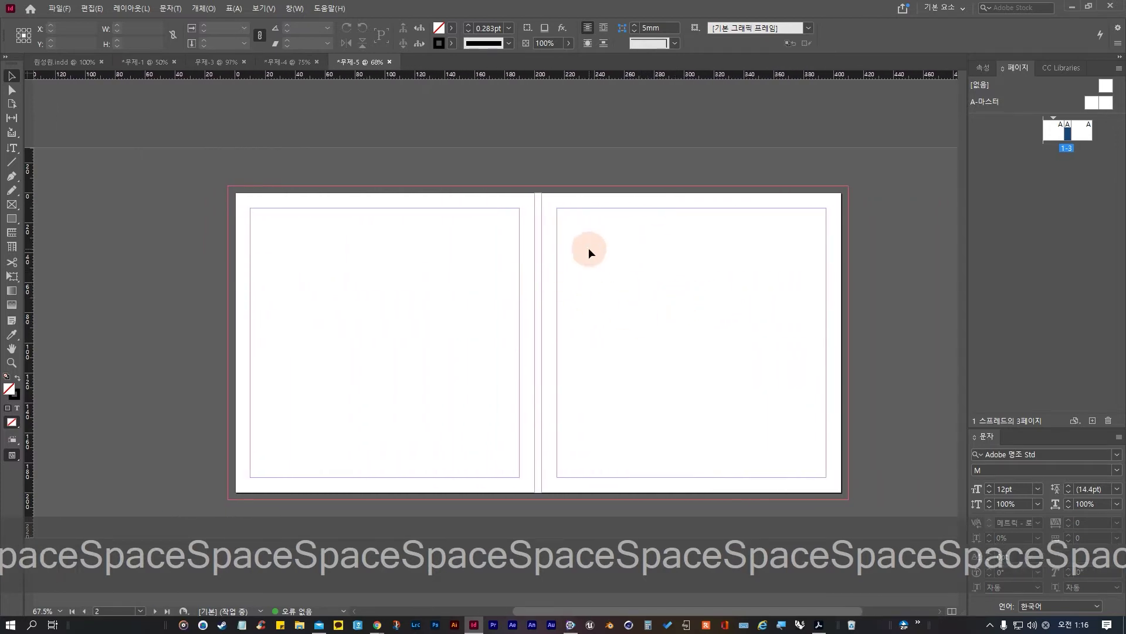
scroll(583, 293, "up", 3)
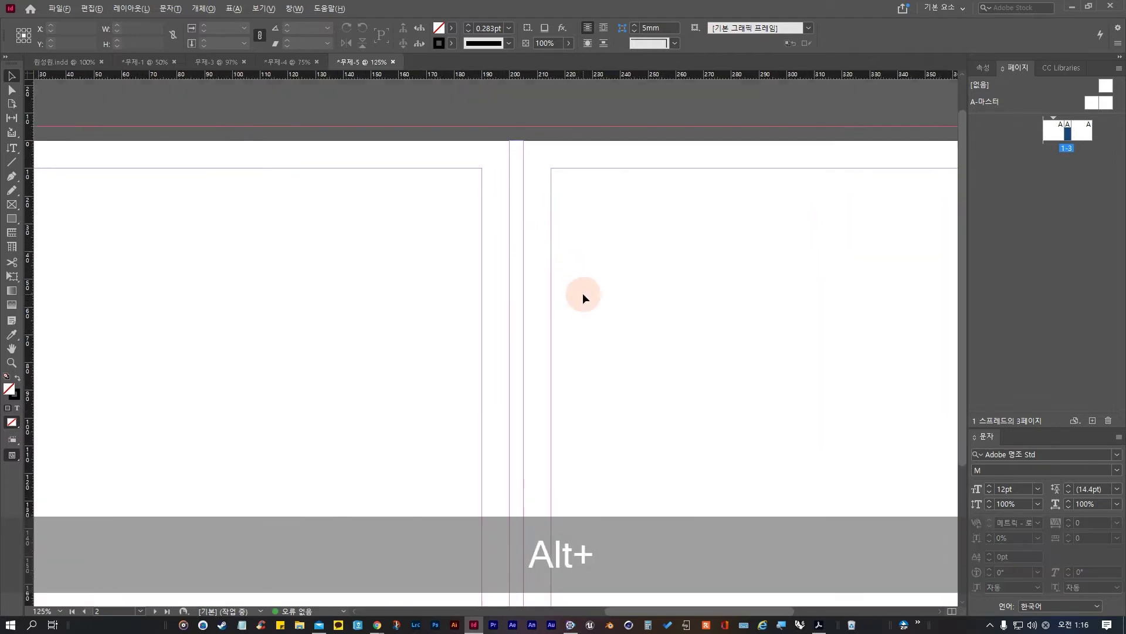
scroll(579, 286, "down", 3)
scroll(579, 286, "up", 3)
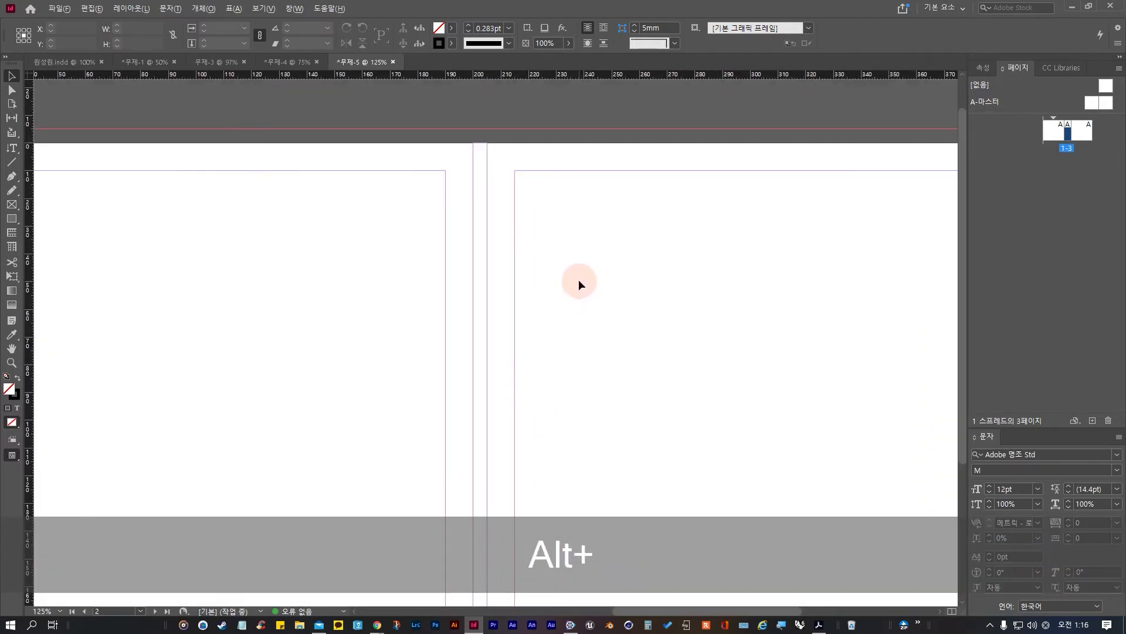
scroll(578, 279, "up", 3)
scroll(579, 279, "down", 5)
scroll(578, 277, "up", 4)
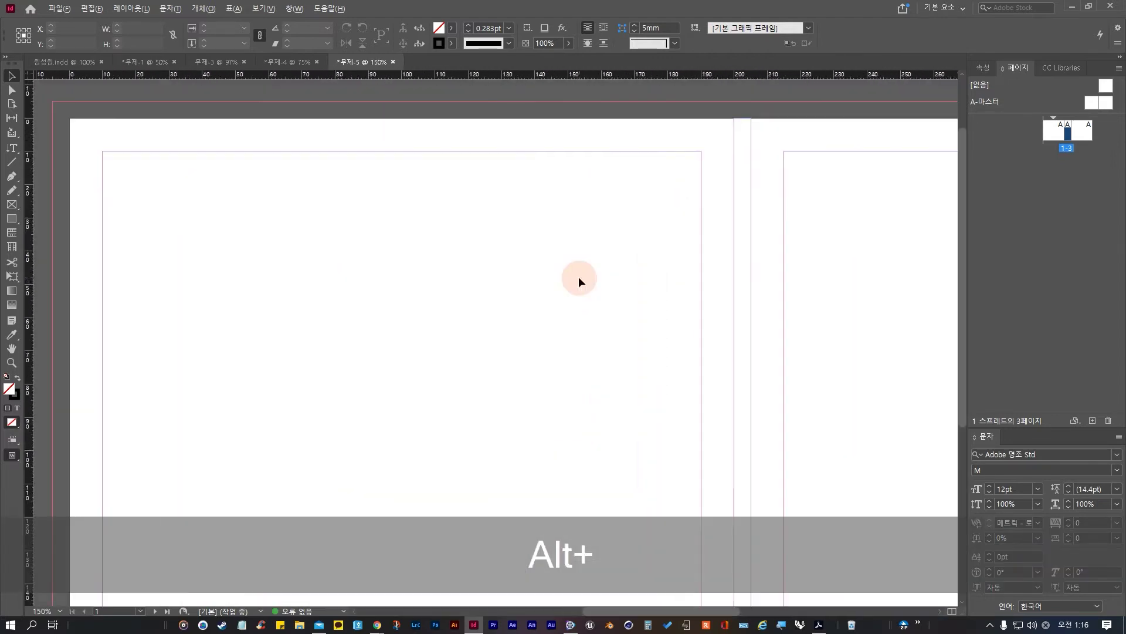
scroll(616, 287, "down", 3)
scroll(754, 302, "up", 2)
scroll(754, 299, "down", 2)
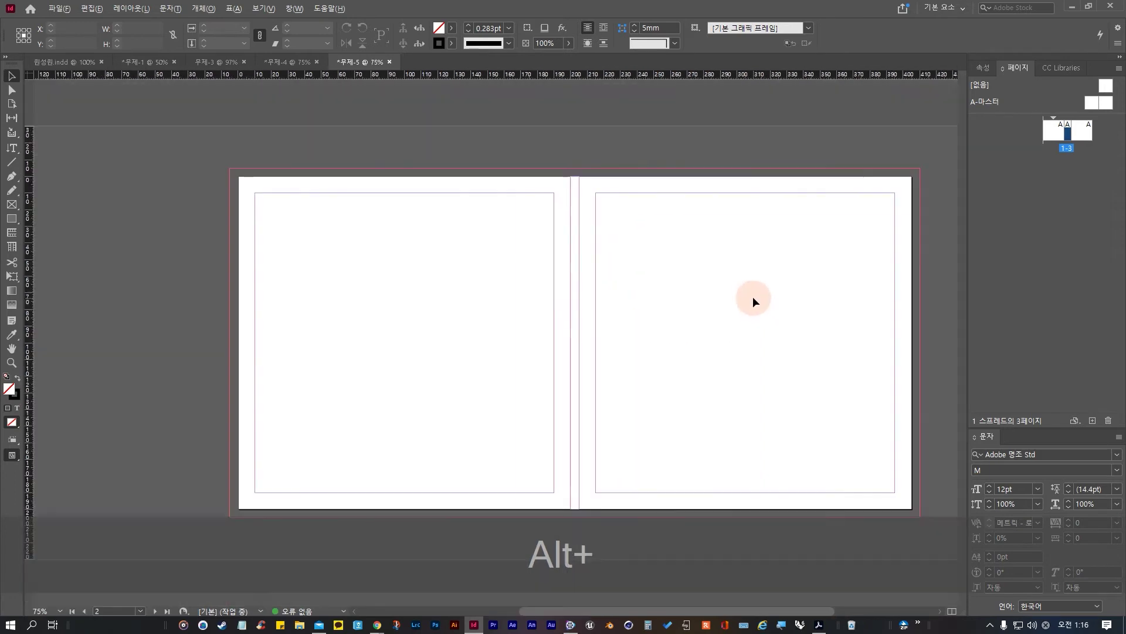
scroll(624, 357, "up", 2)
scroll(613, 363, "down", 1)
scroll(603, 356, "up", 1)
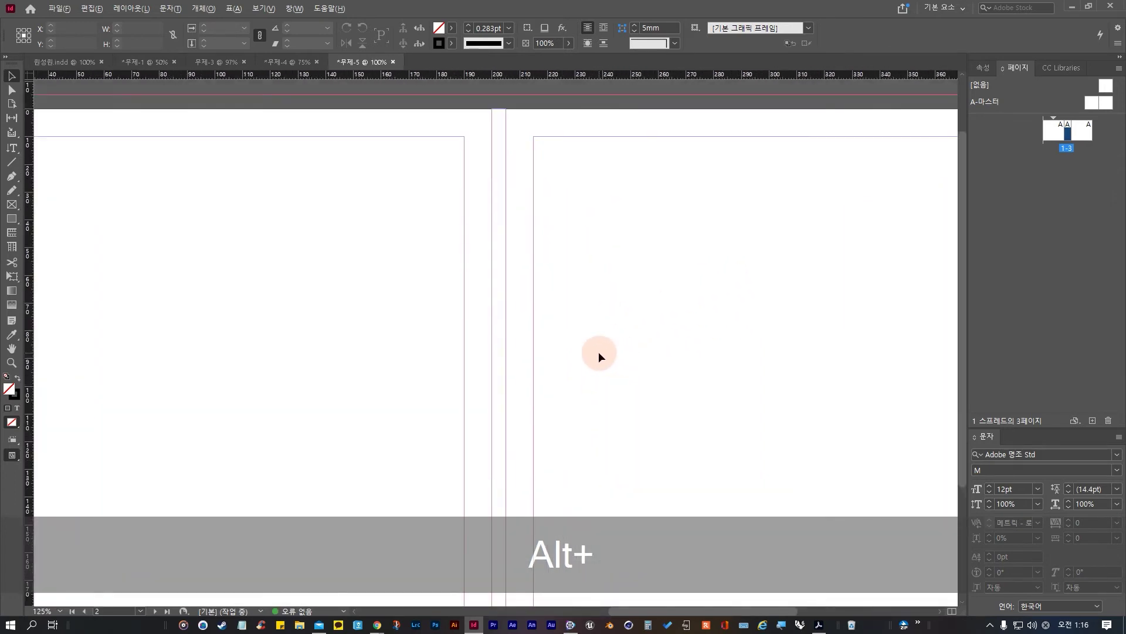
scroll(597, 352, "down", 1)
left_click_drag(679, 261, 659, 238)
scroll(642, 312, "down", 1)
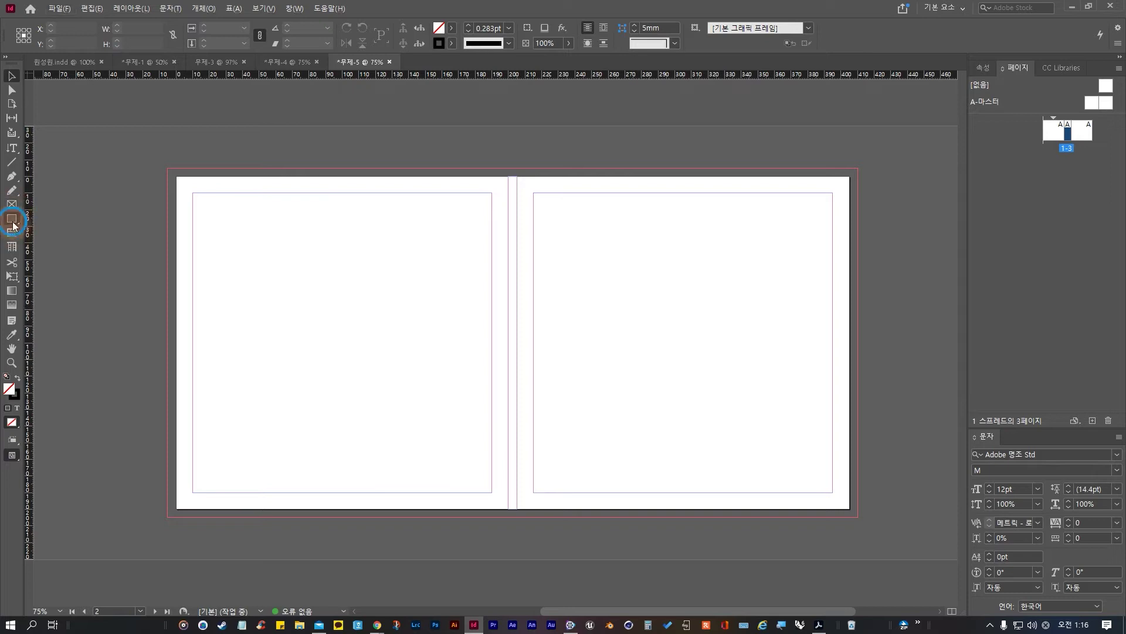
Step: Place 100 mm horizontal guides on both cover pages and draw a rectangle about 415 × 105.5 mm from the guides to the bottom bleed
left_click_drag(307, 73, 314, 343)
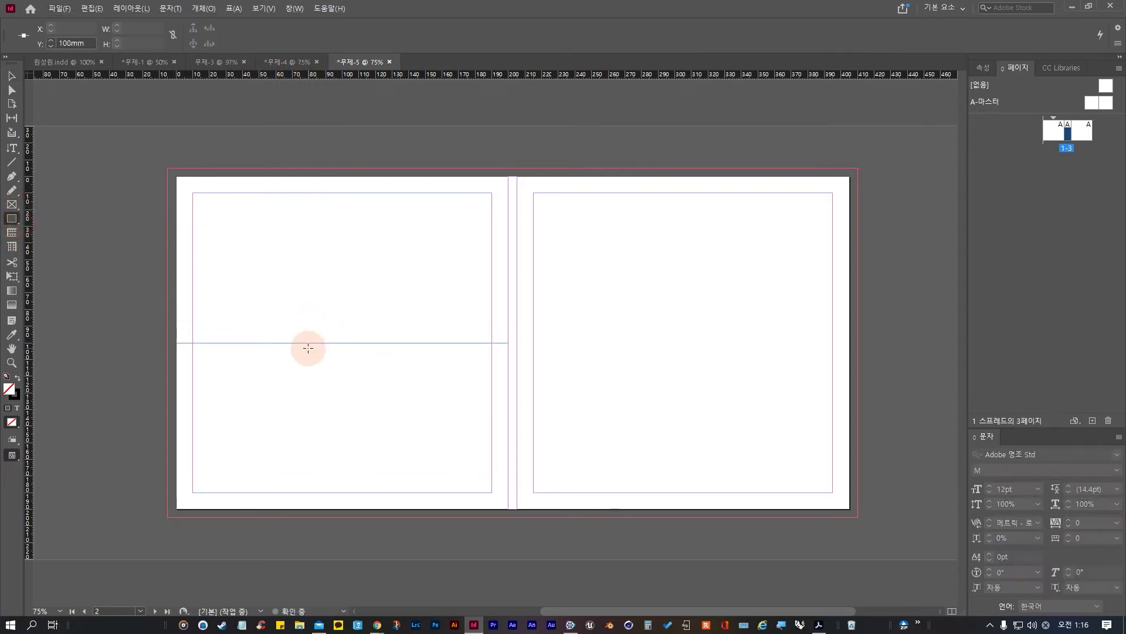
left_click_drag(615, 74, 613, 343)
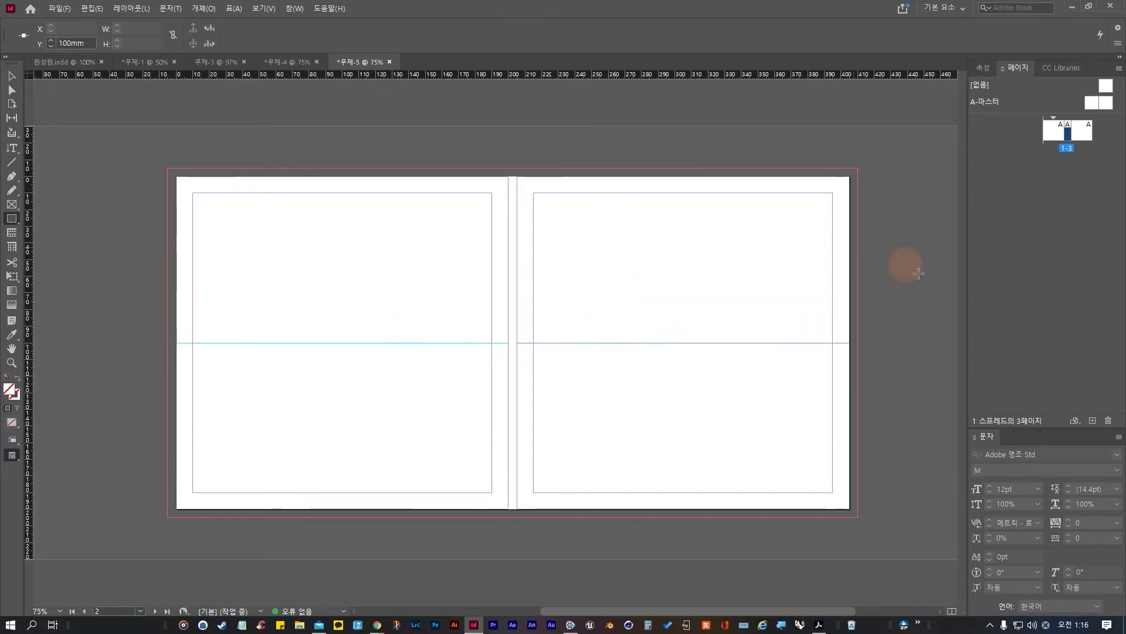
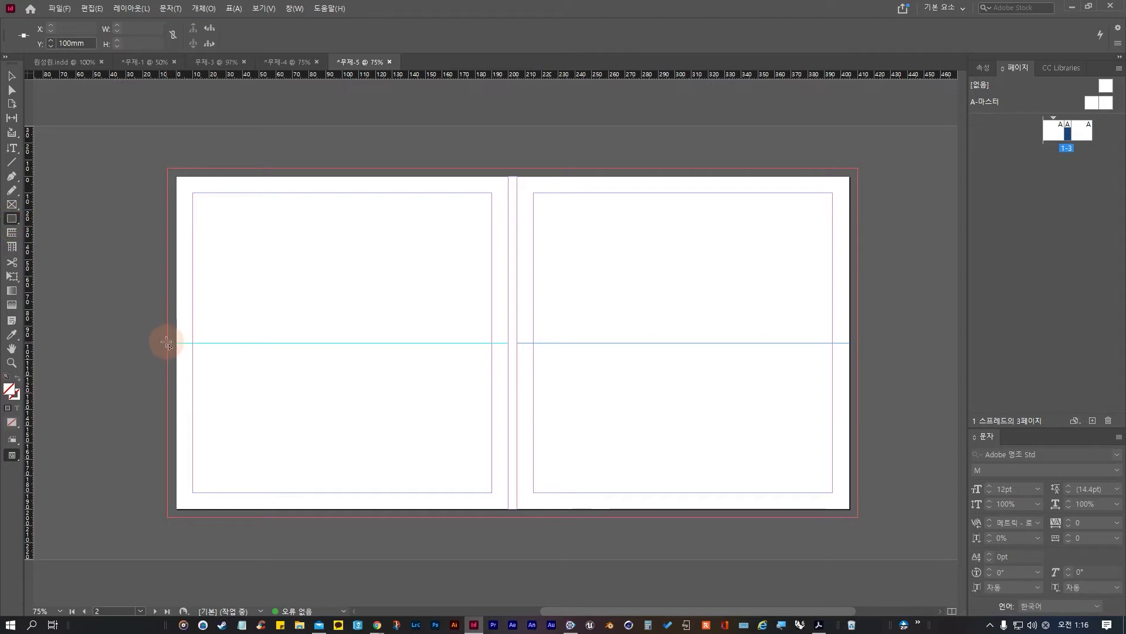
left_click_drag(166, 342, 857, 516)
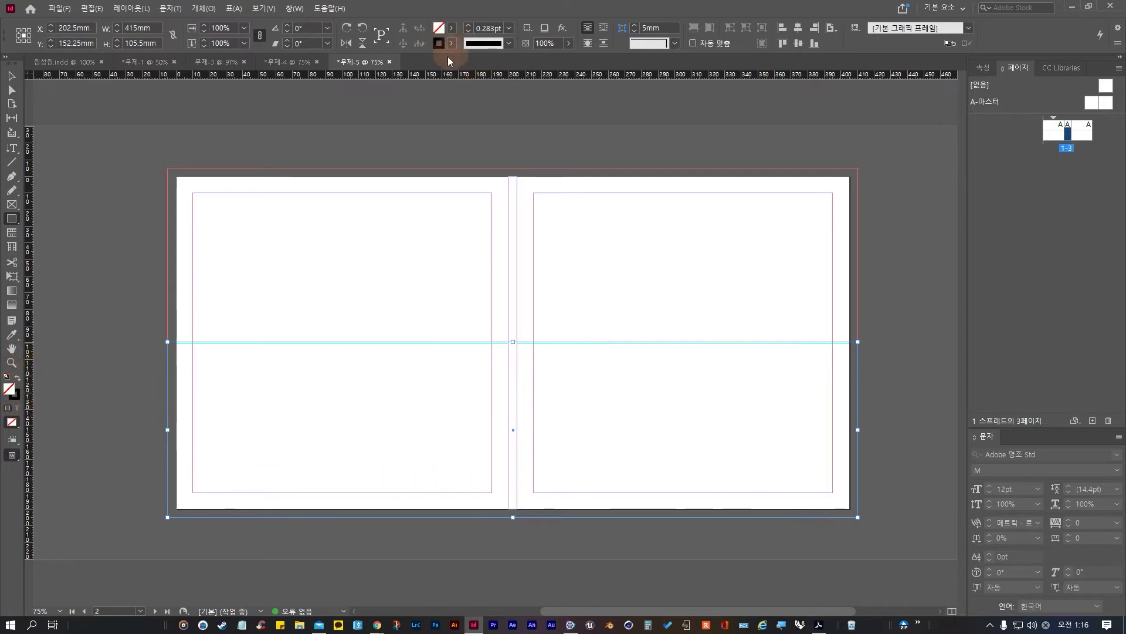
Step: Fill the rectangle with the orange-red colour RGB 224, 64, 0 (#e04000) and deselect it
left_click(18, 400)
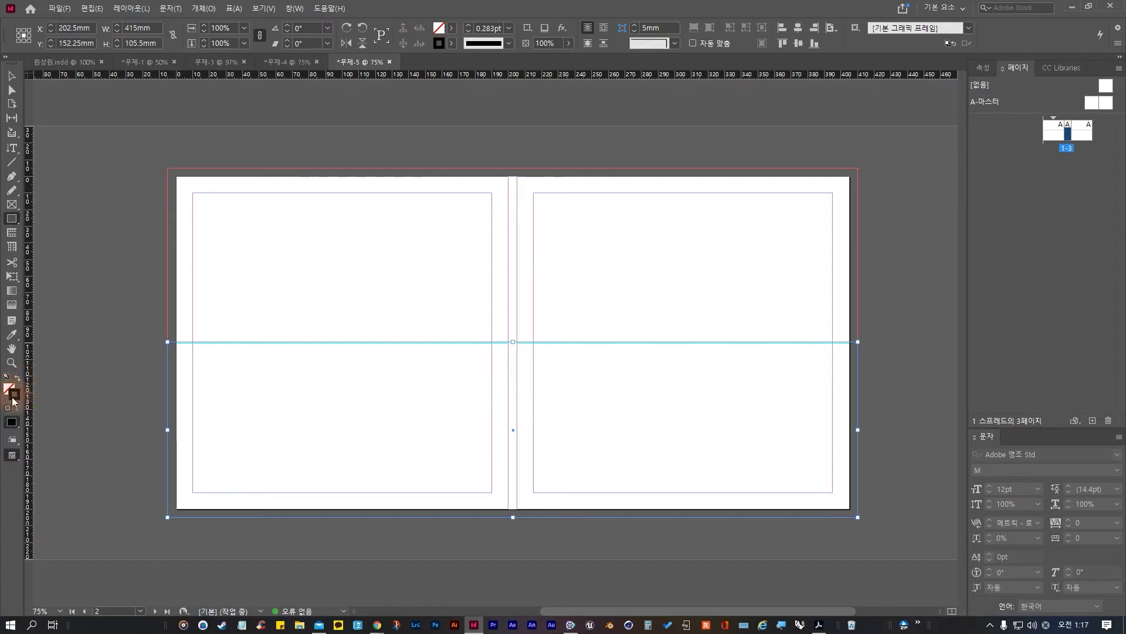
left_click(16, 404)
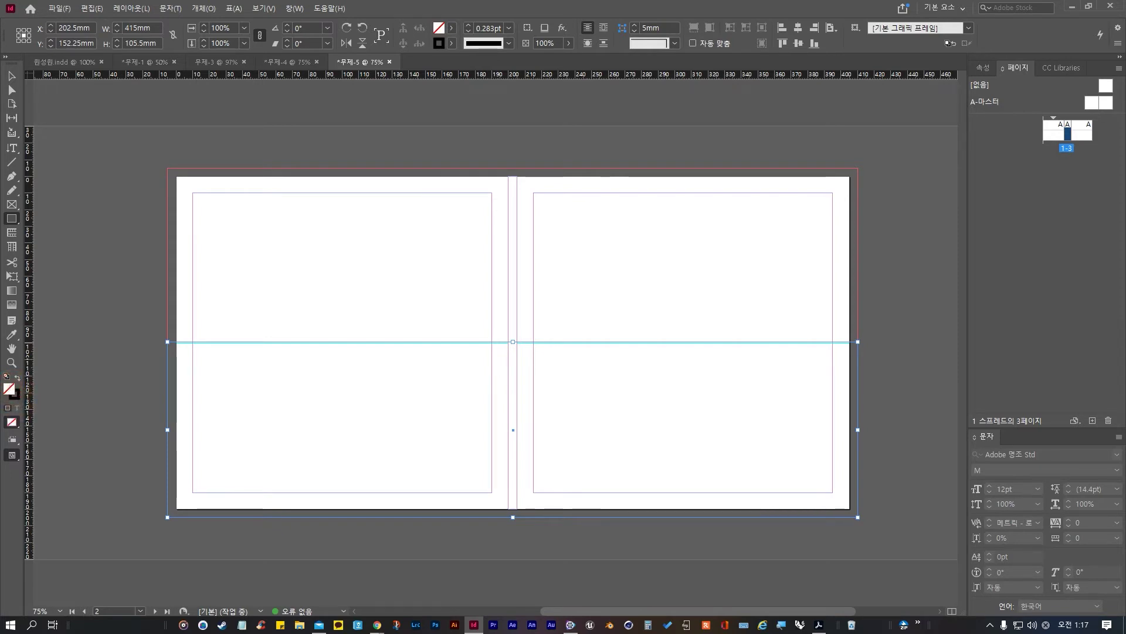
left_click(3, 397)
double_click(10, 390)
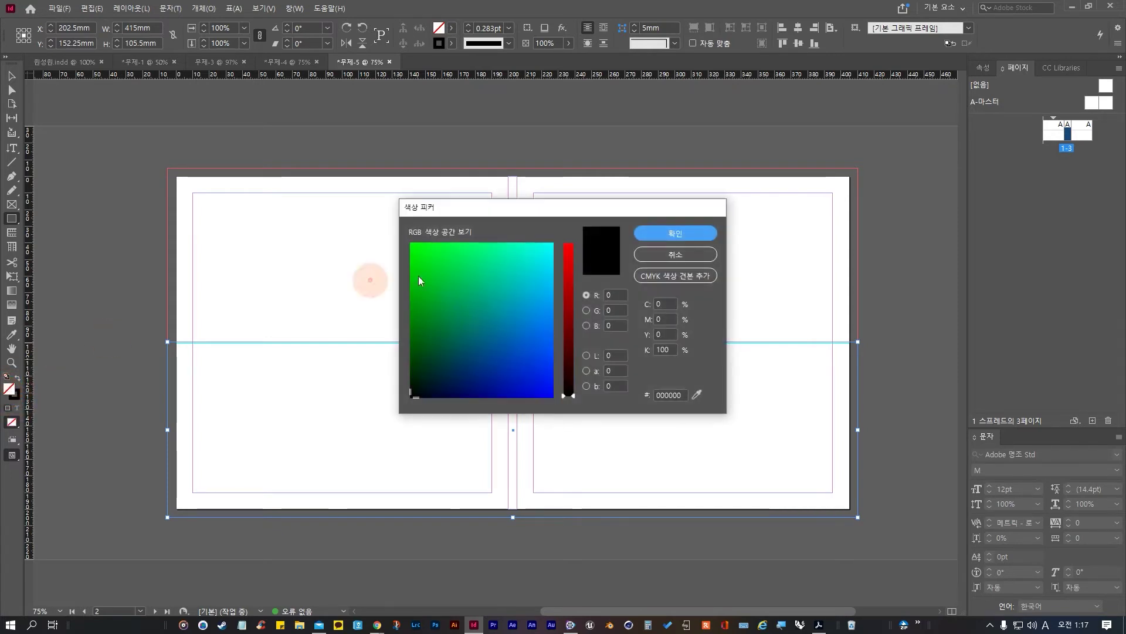
left_click(596, 309)
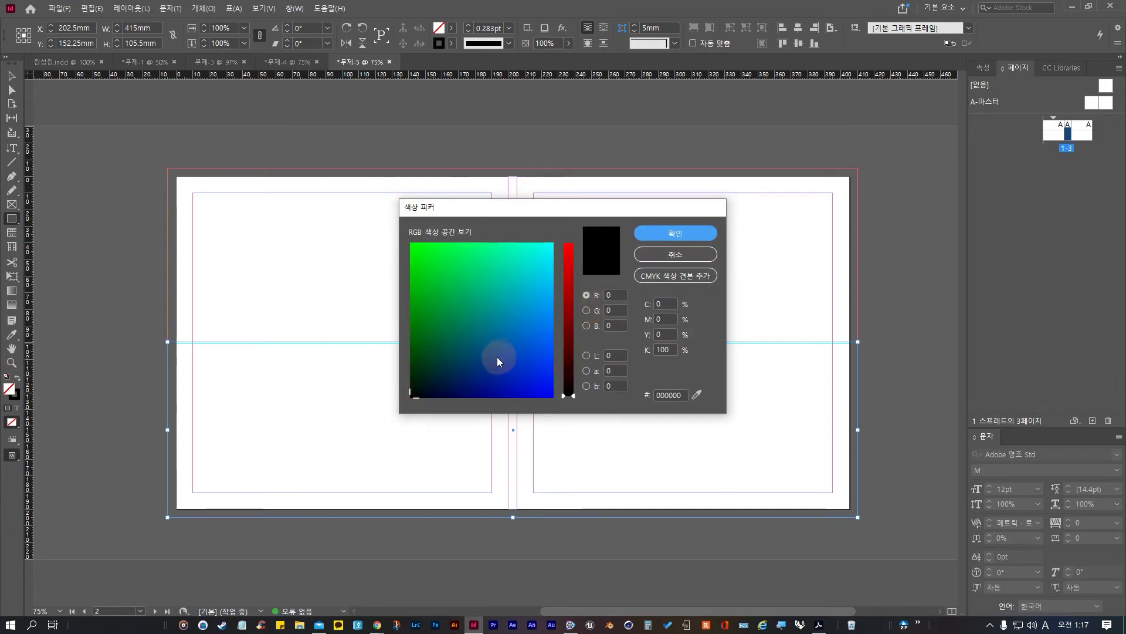
left_click_drag(567, 312, 568, 269)
left_click_drag(449, 359, 385, 358)
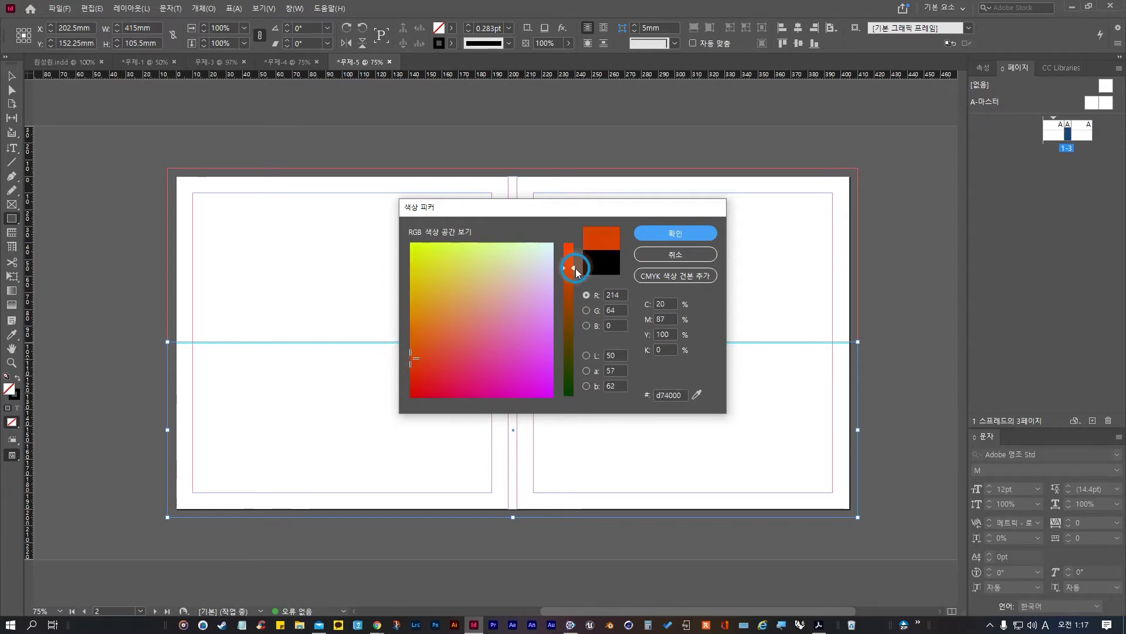
left_click_drag(575, 266, 574, 261)
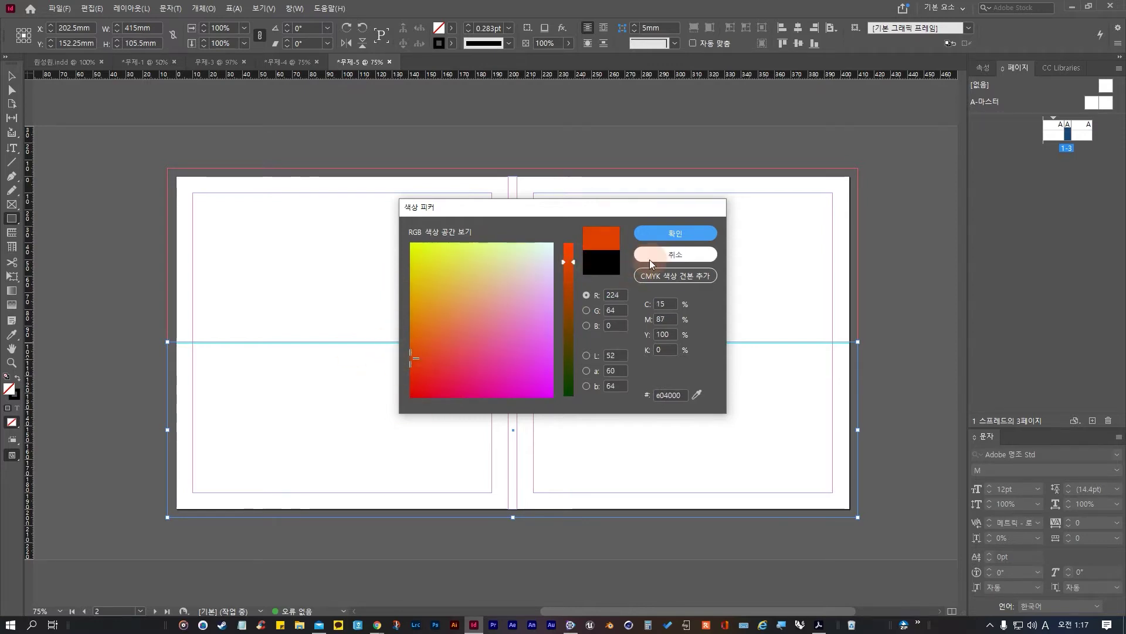
left_click(674, 235)
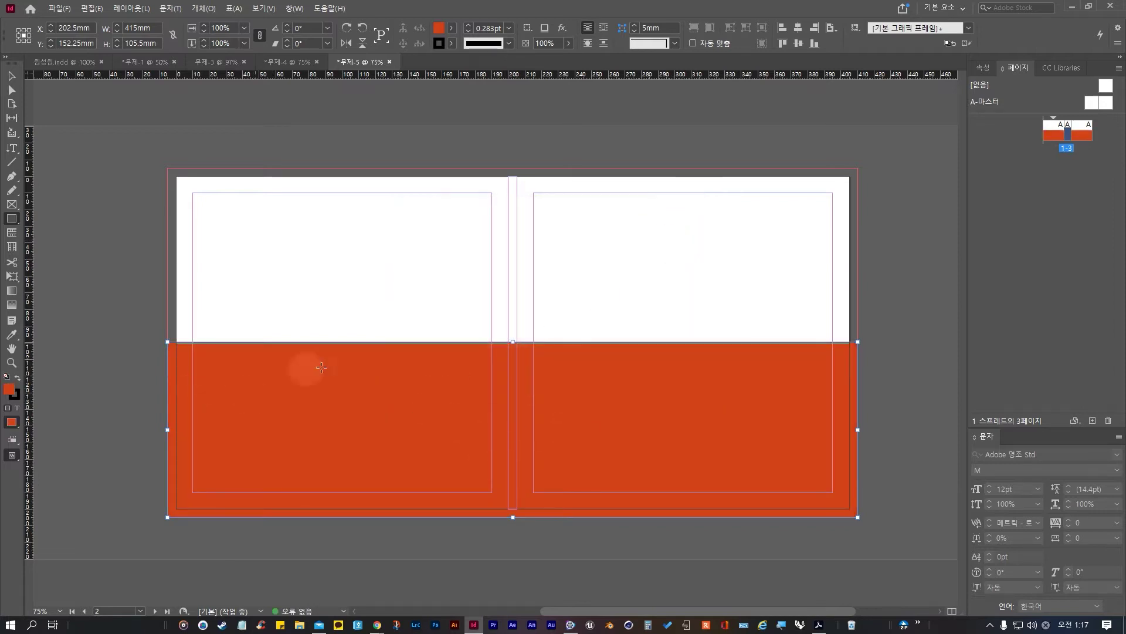
left_click(12, 75)
left_click(277, 278)
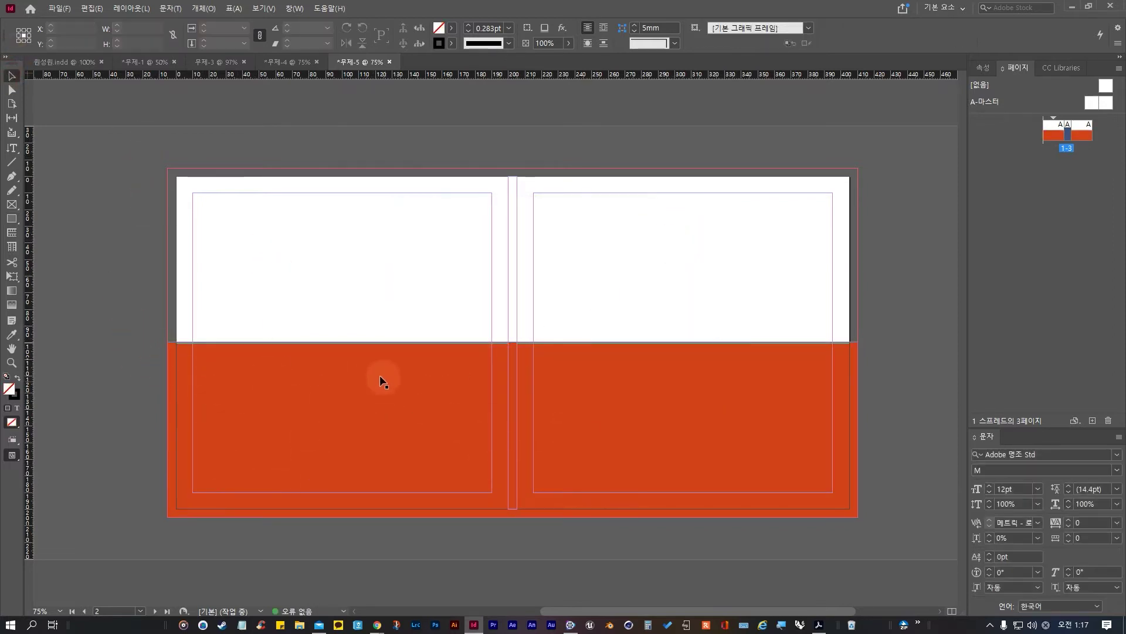
Step: Align the top edge of the orange-red rectangle with the horizontal guides at 100 mm
scroll(375, 375, "up", 3)
scroll(375, 373, "up", 6)
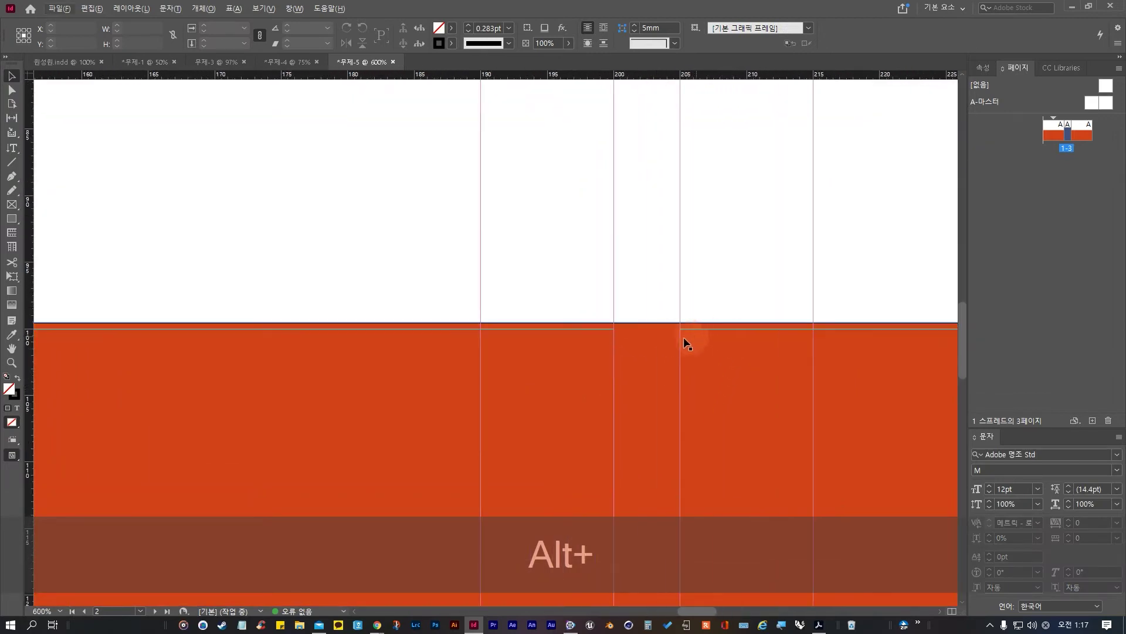
left_click_drag(649, 322, 648, 328)
left_click(644, 302)
scroll(651, 443, "down", 6)
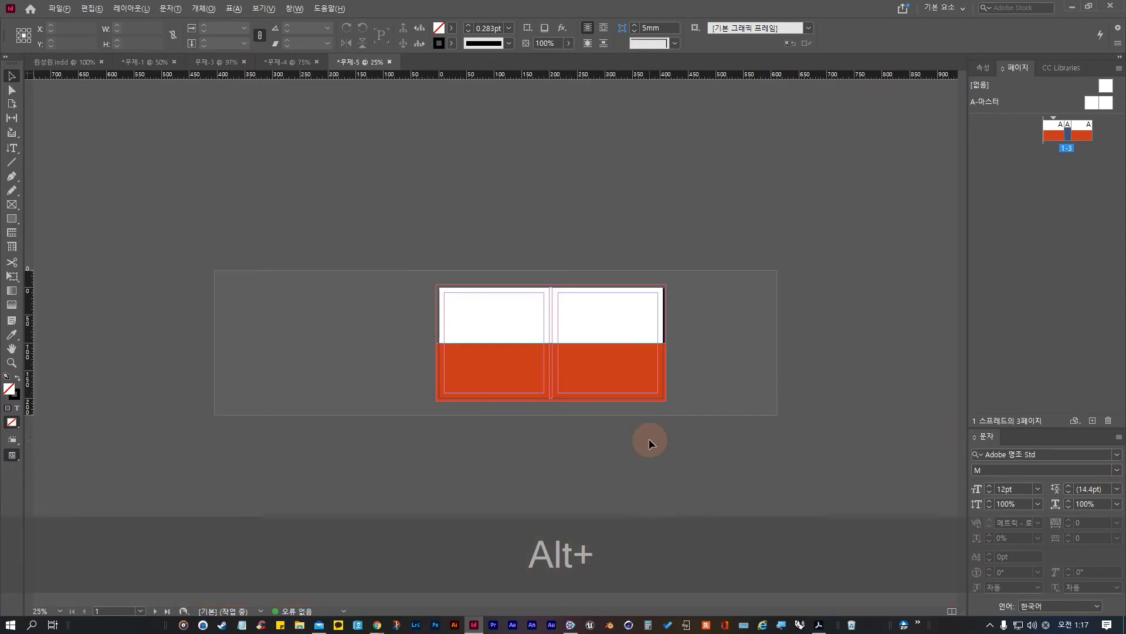
scroll(575, 411, "up", 2)
scroll(546, 434, "down", 1)
left_click_drag(649, 440, 603, 244)
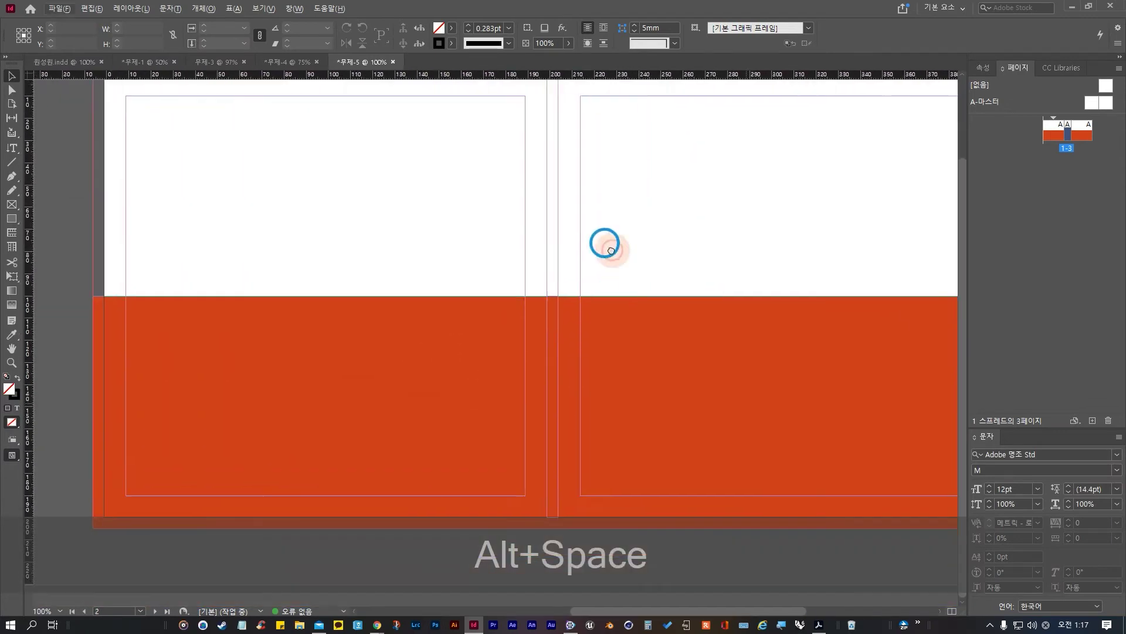
left_click_drag(646, 278, 565, 355)
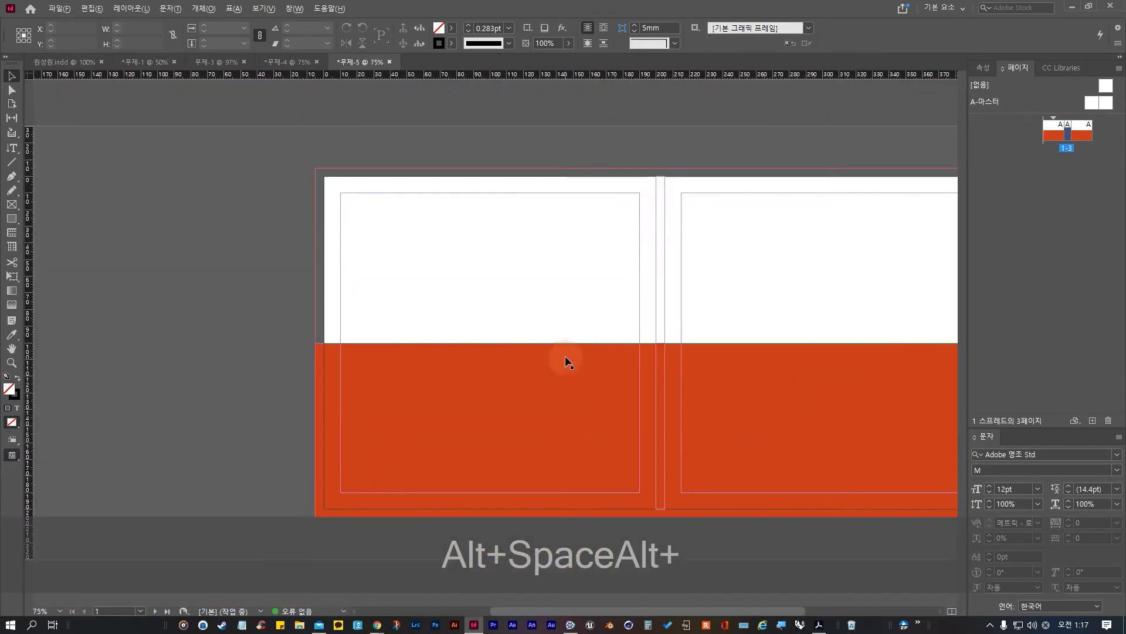
left_click_drag(764, 327, 640, 325)
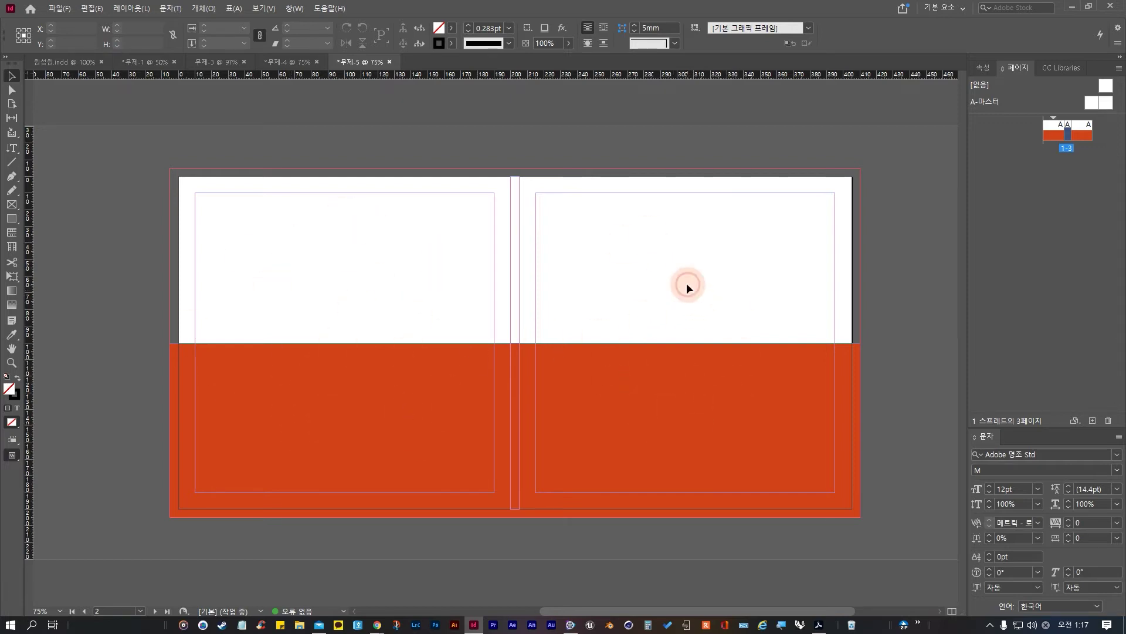
left_click(691, 374)
left_click(651, 294)
Step: Draw an empty square image frame of about 86 × 86 mm in the lower right part of the right cover page
left_click(12, 205)
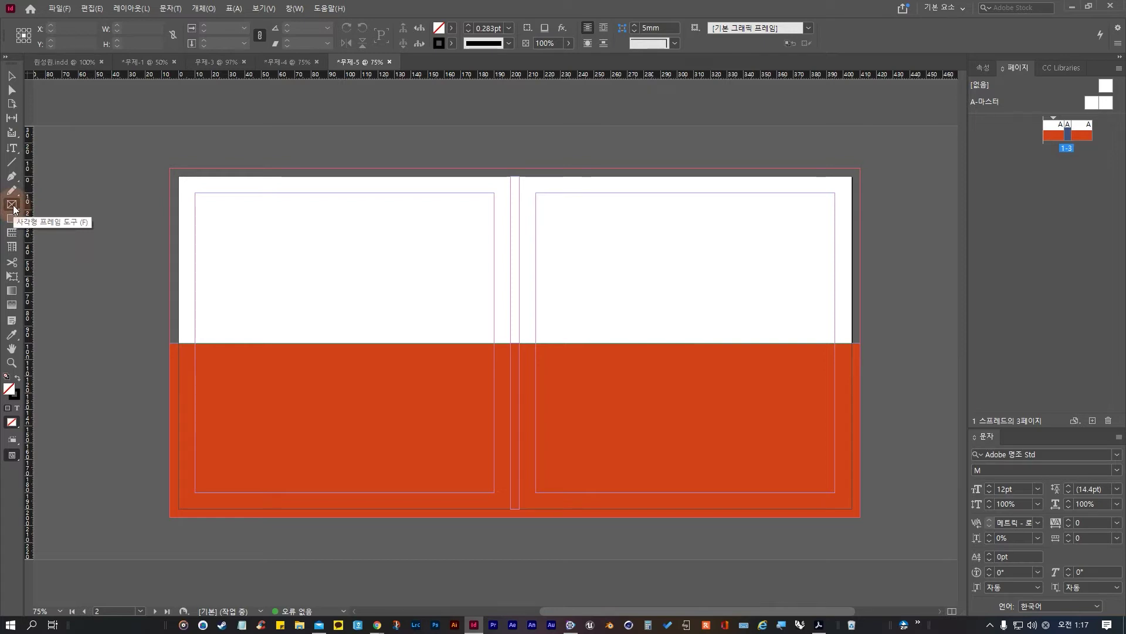
key("ctrl+4")
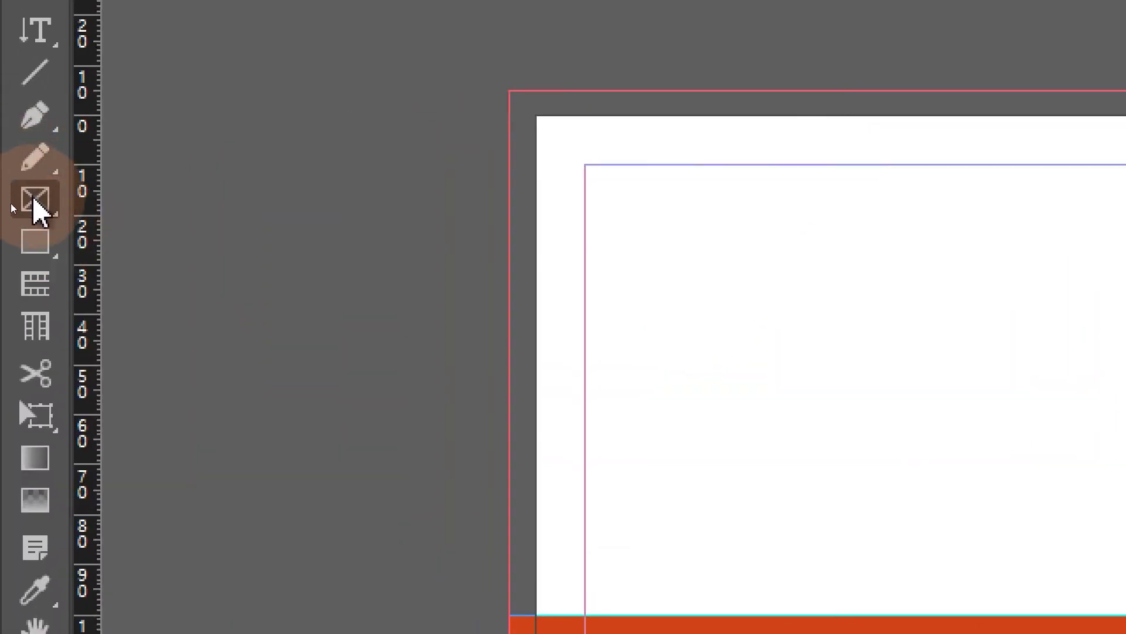
left_click(35, 202)
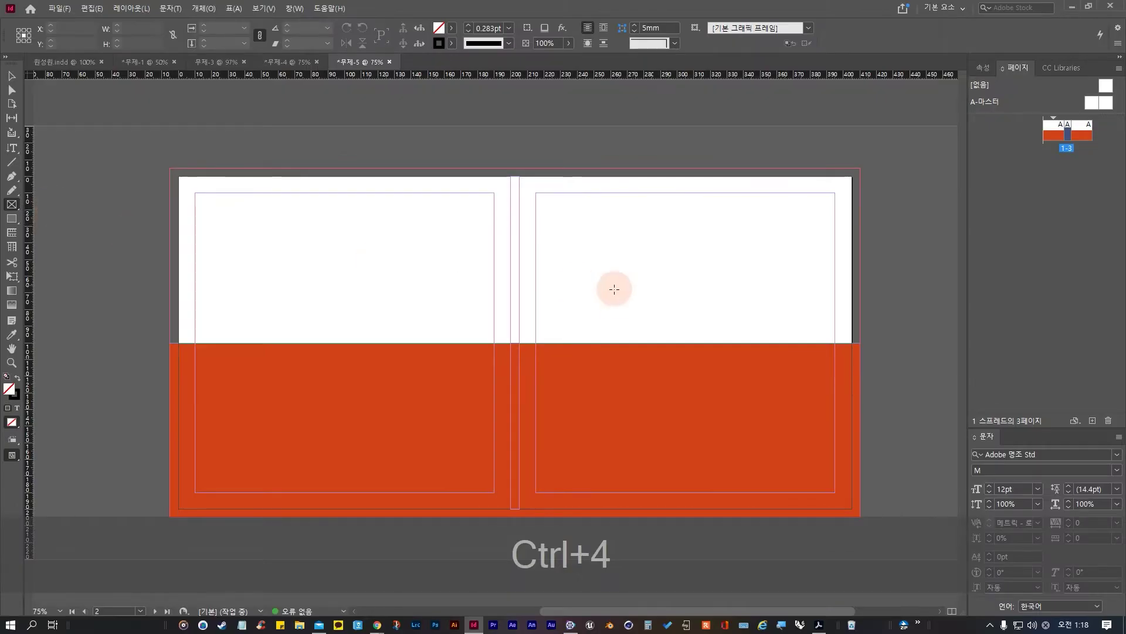
left_click_drag(684, 333, 822, 472)
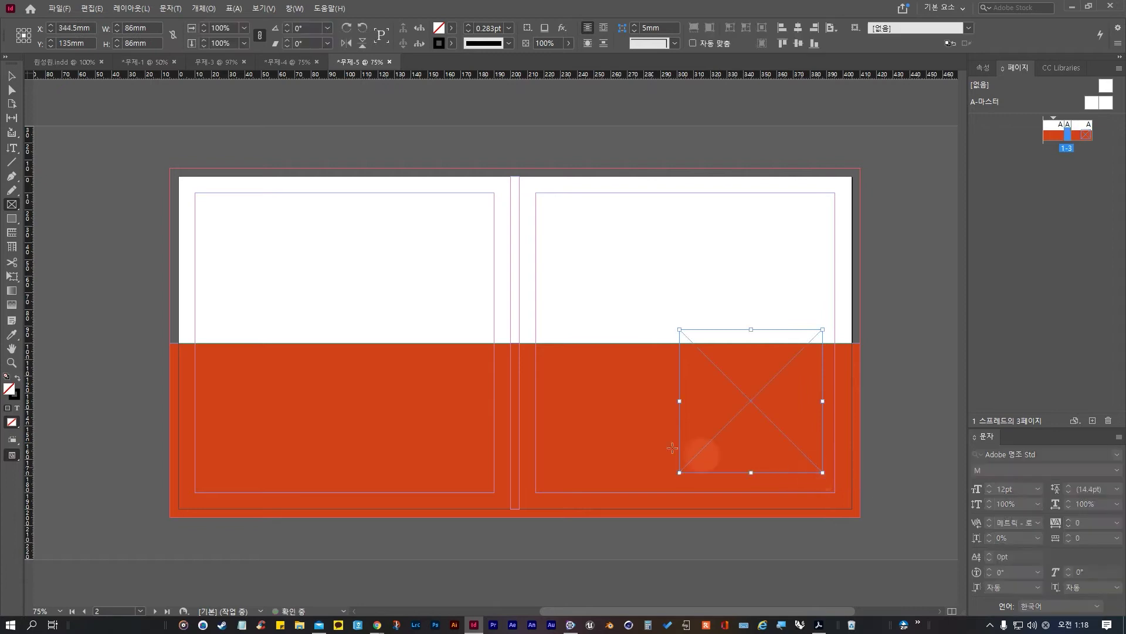
left_click(733, 327)
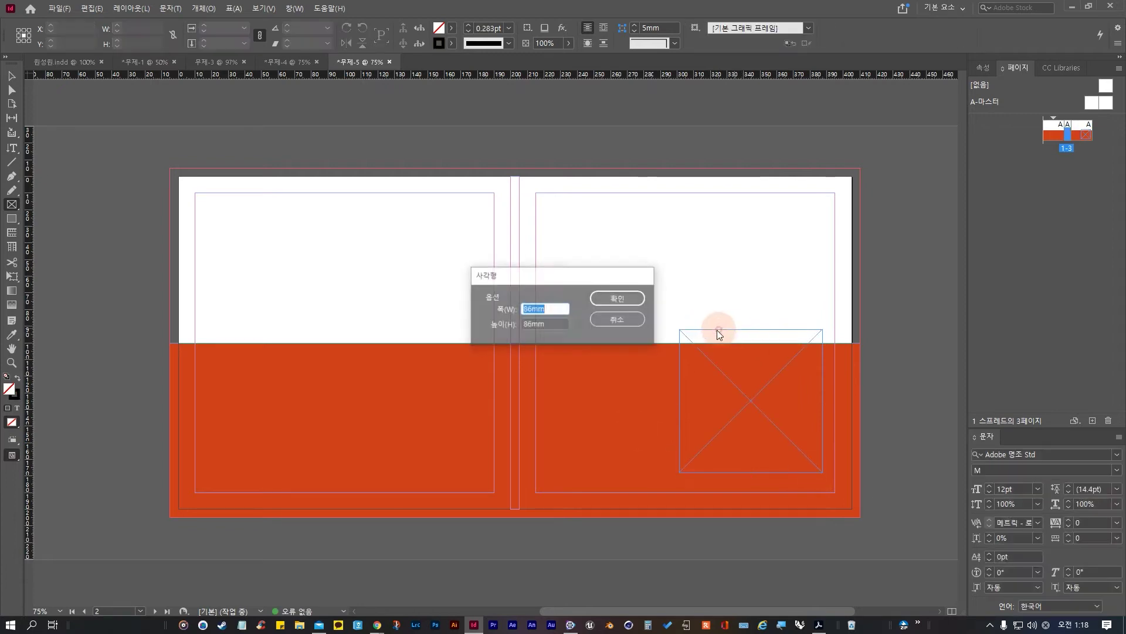
key("Escape")
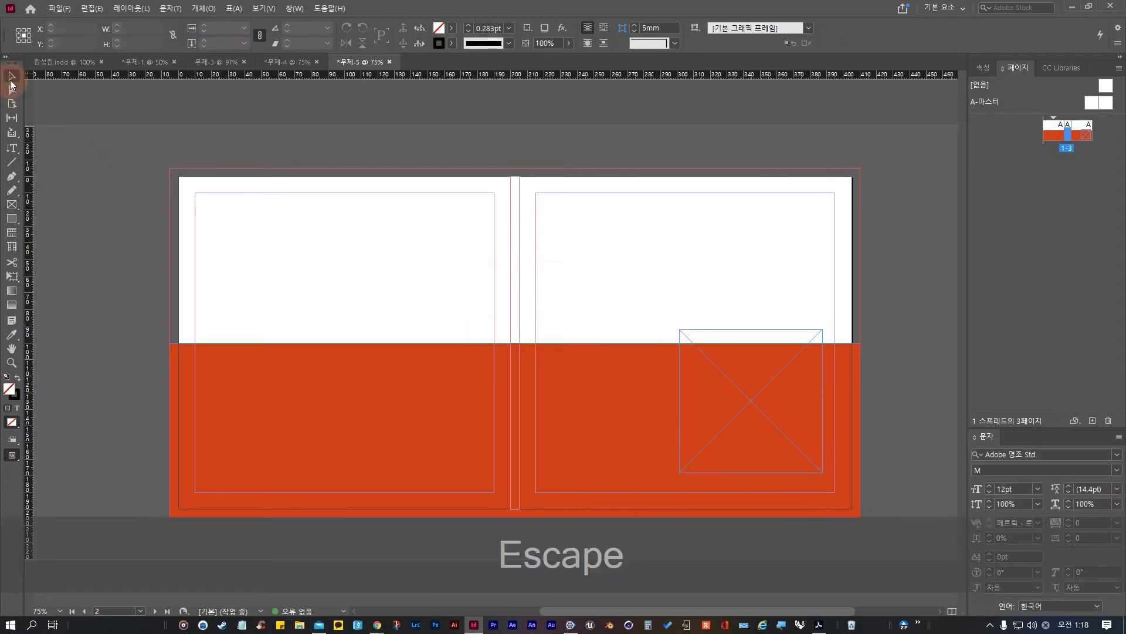
Step: Fit the image frame into the bottom right corner of the right cover page and enlarge it to about 100 × 107 mm
left_click(11, 81)
left_click_drag(754, 400, 778, 417)
left_click_drag(709, 484, 685, 508)
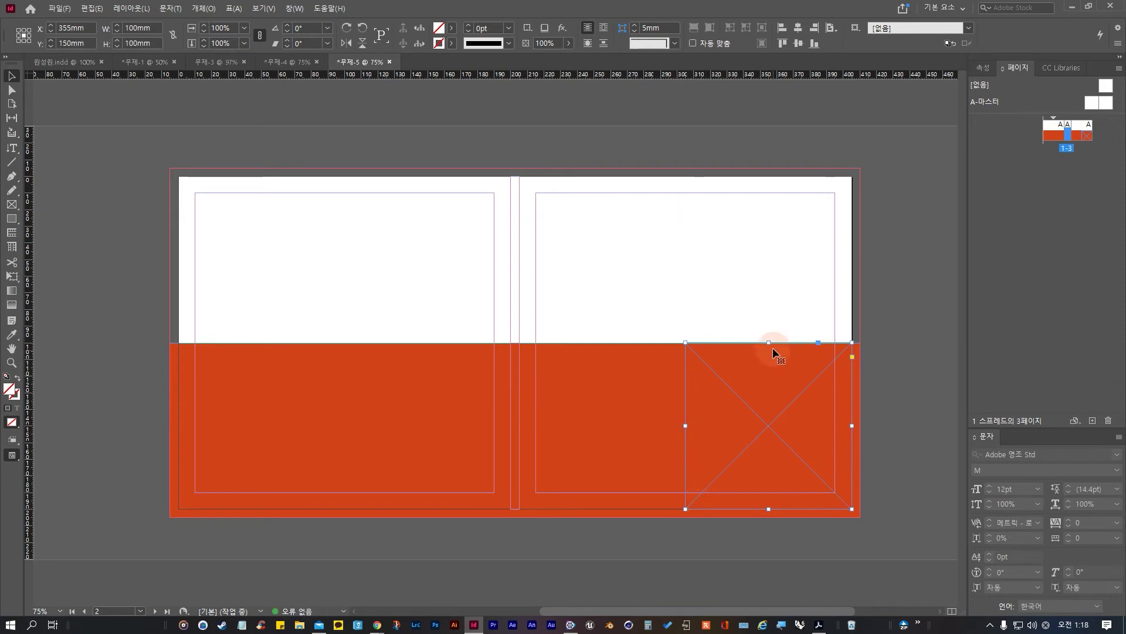
mouse_move(772, 347)
left_mouse_down()
mouse_move(755, 326)
mouse_move(758, 335)
left_mouse_up()
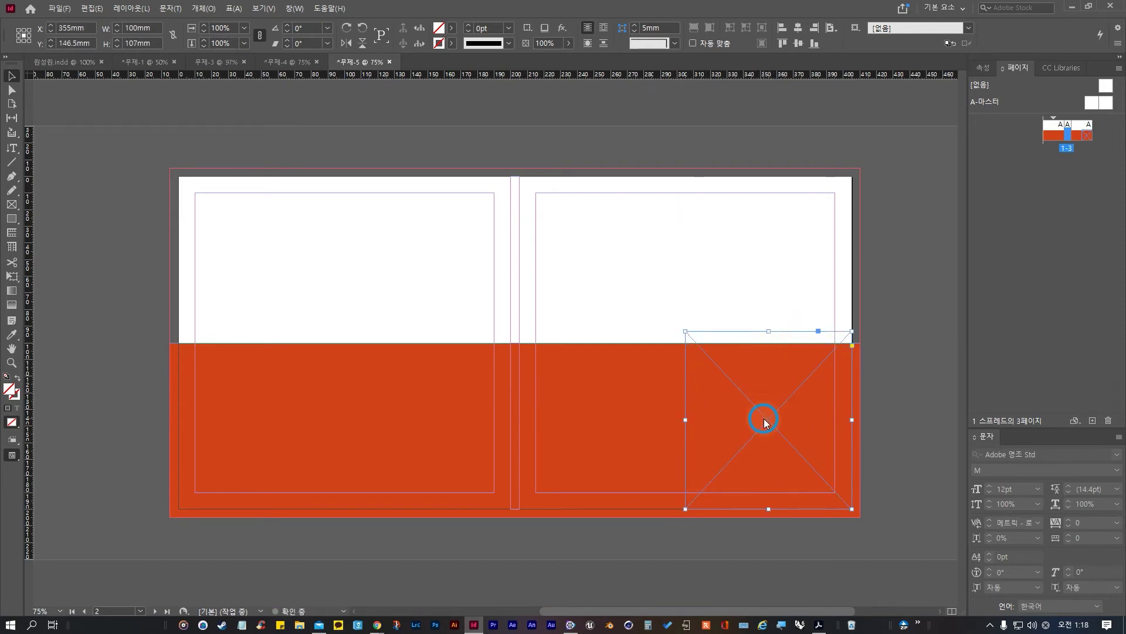
right_click(764, 422)
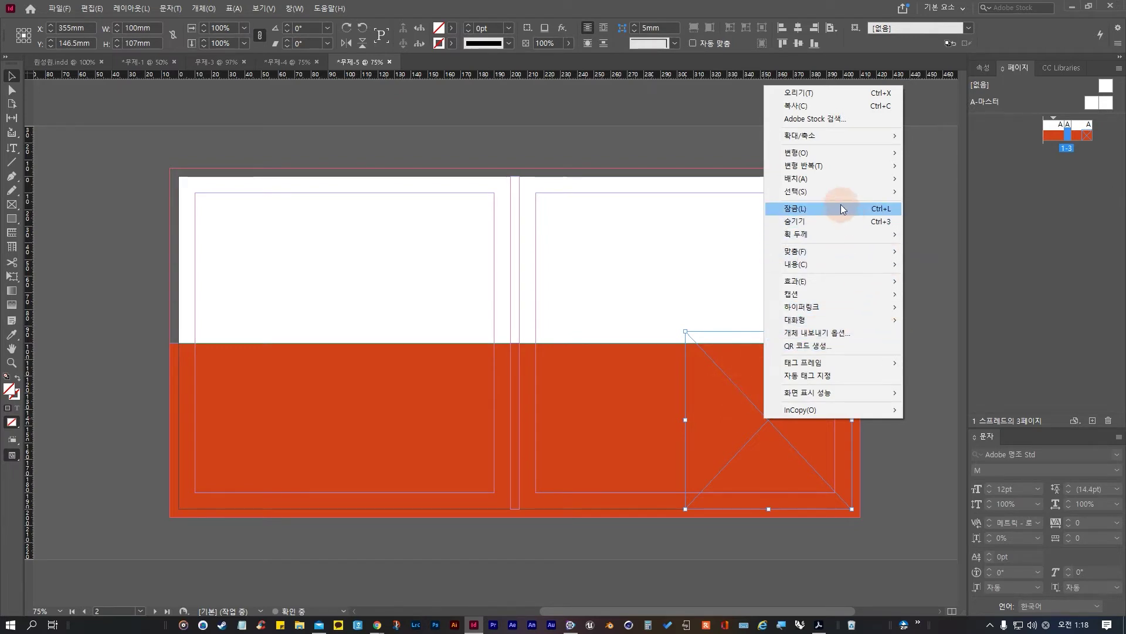
left_click(765, 431)
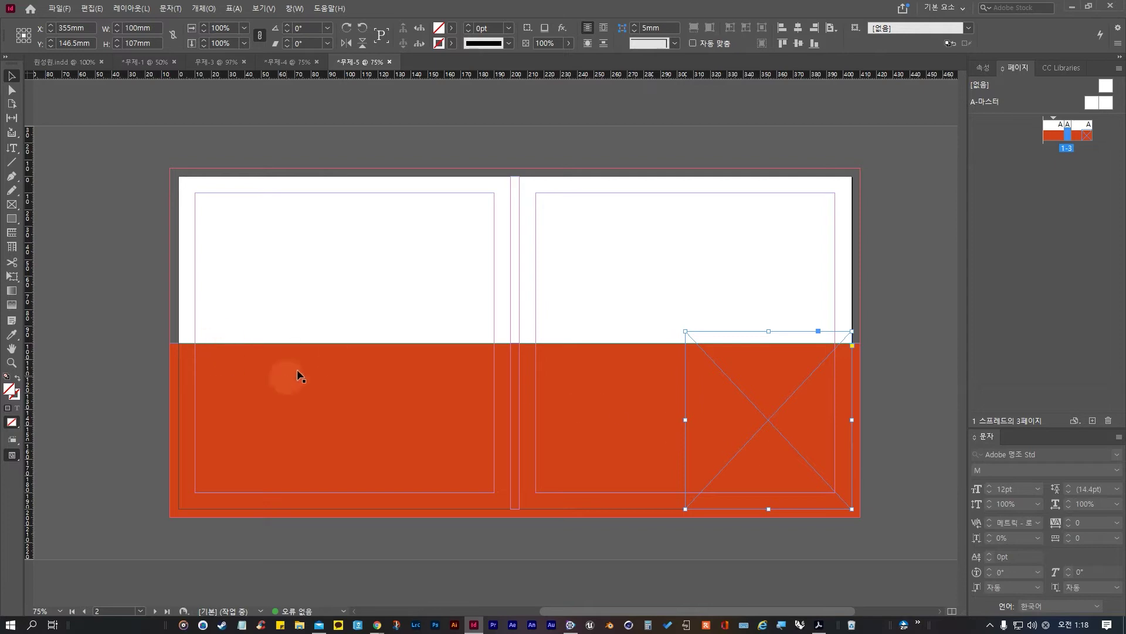
left_click(20, 209)
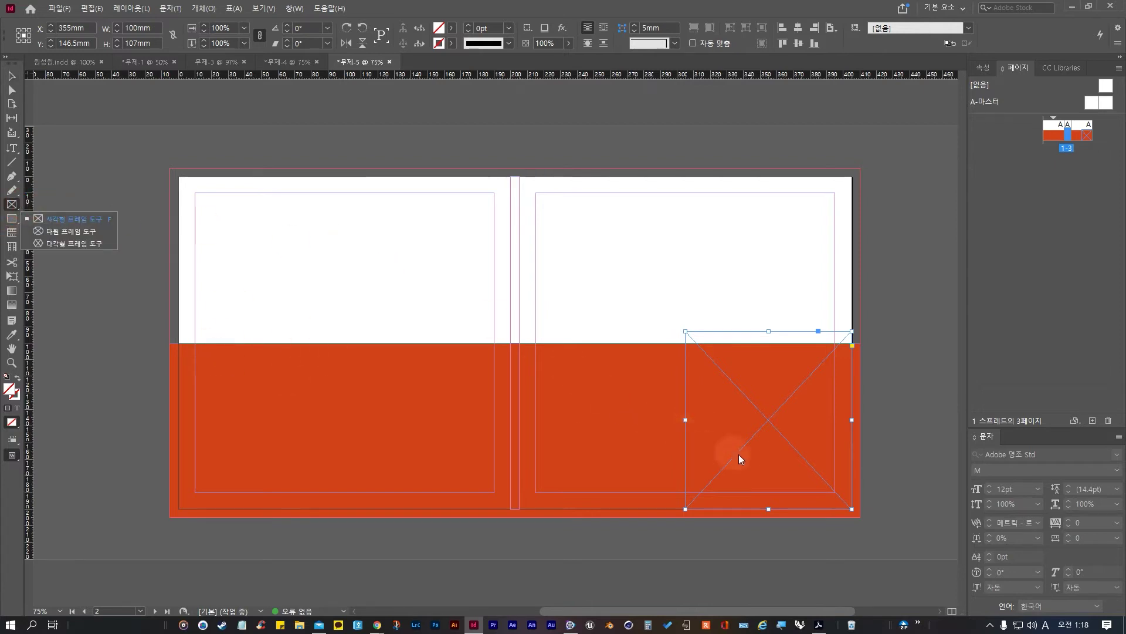
left_click(763, 431)
left_click(621, 322)
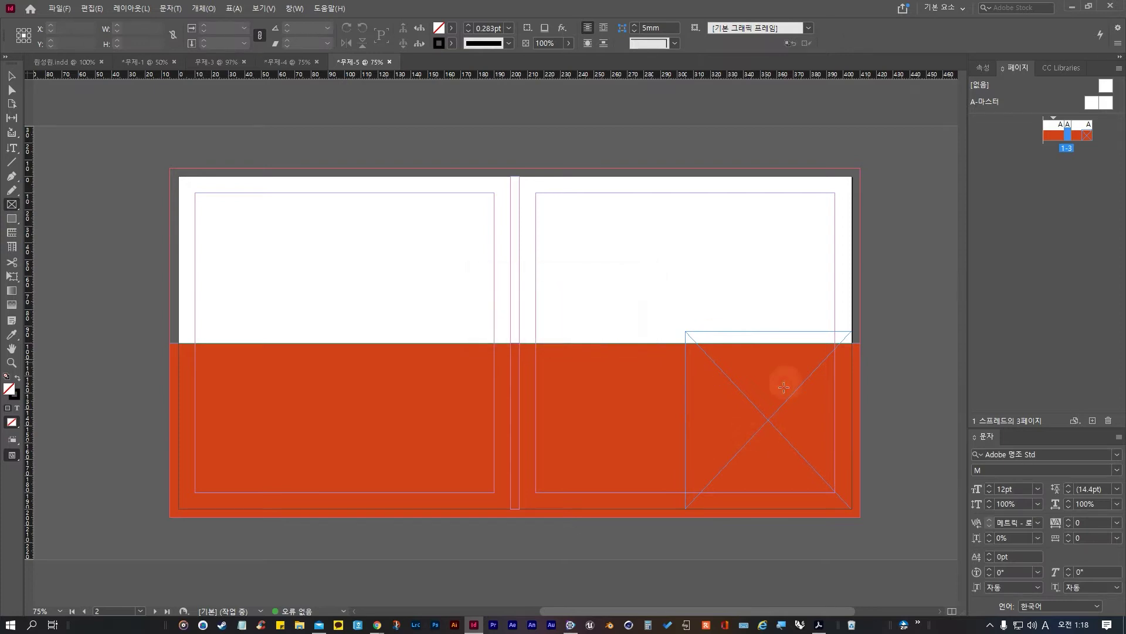
left_click(765, 425)
key("ctrl+z")
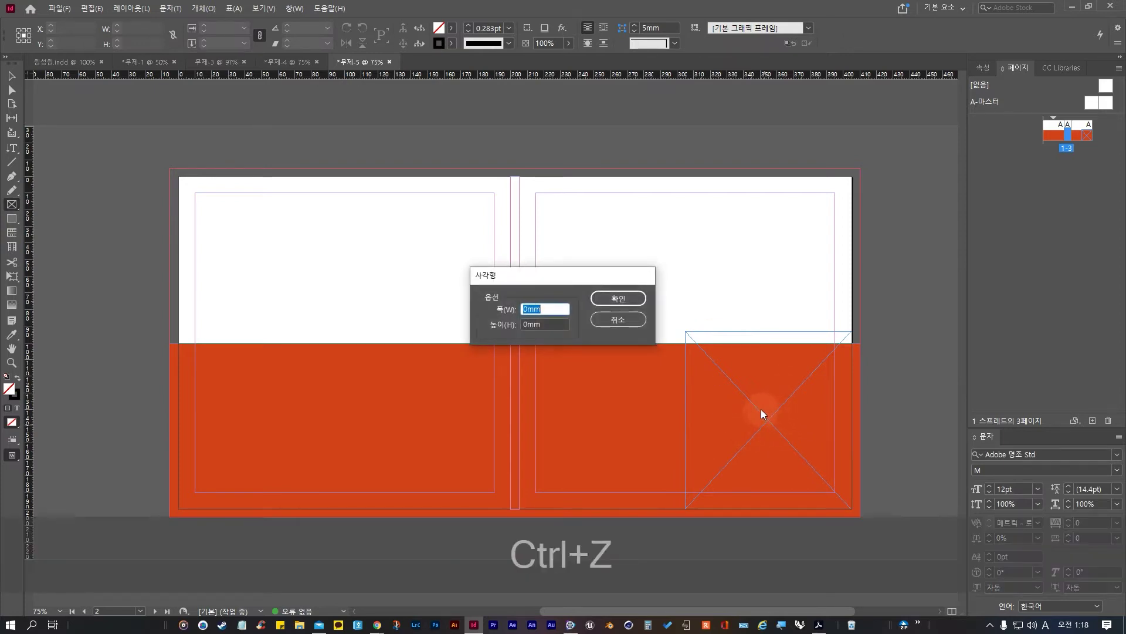
left_click(616, 320)
key("v")
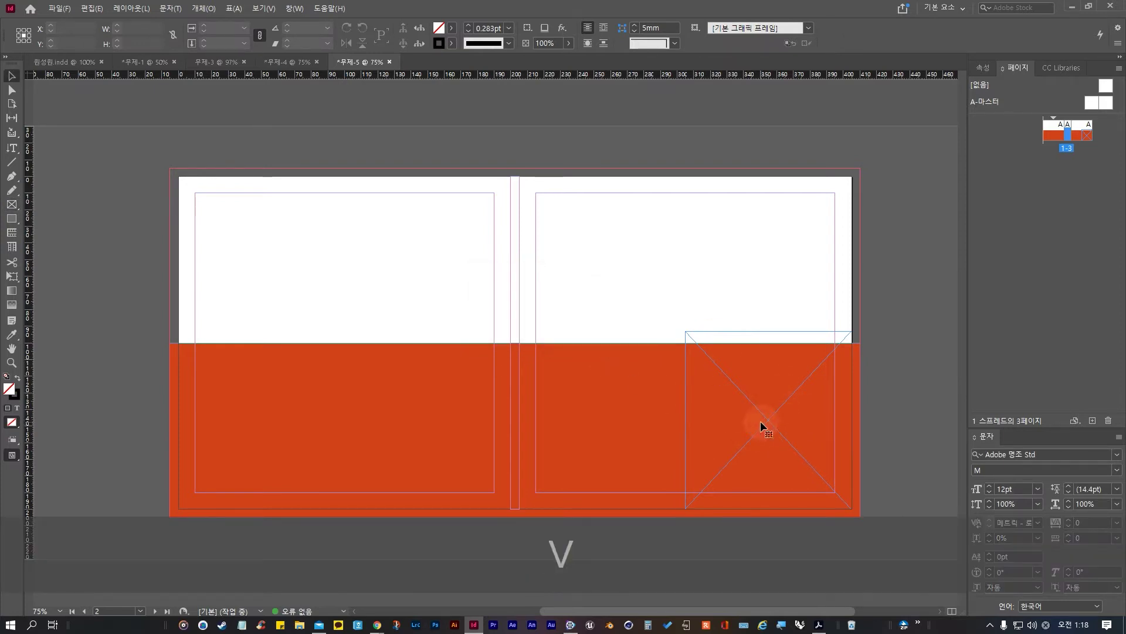
left_click(762, 425)
right_click(762, 420)
left_click(761, 420)
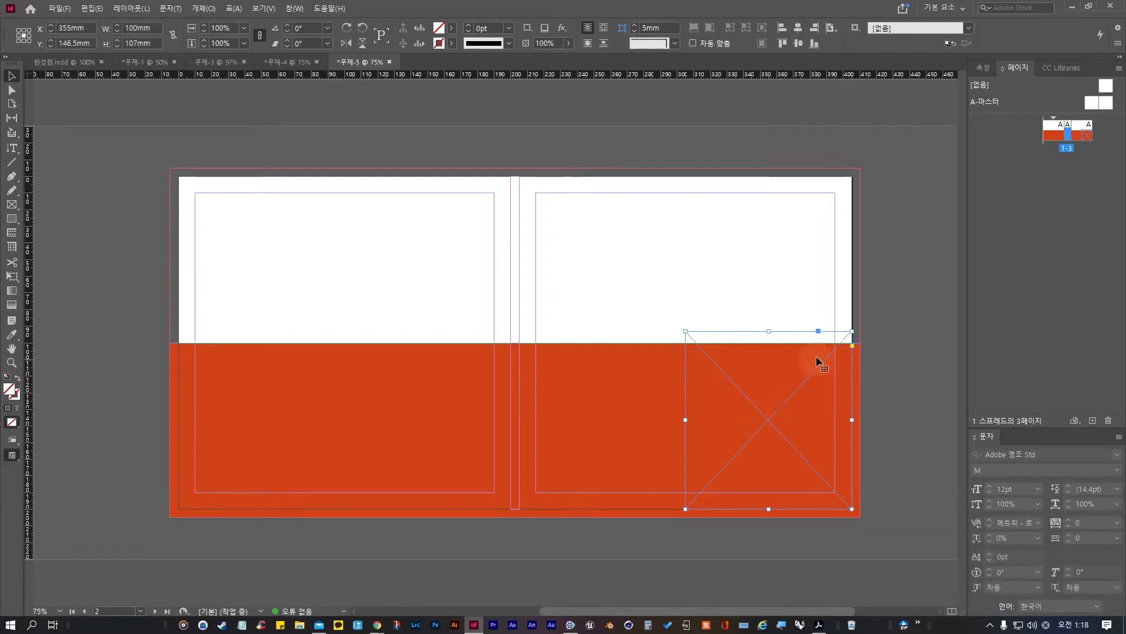
left_click(852, 346)
left_click(688, 335)
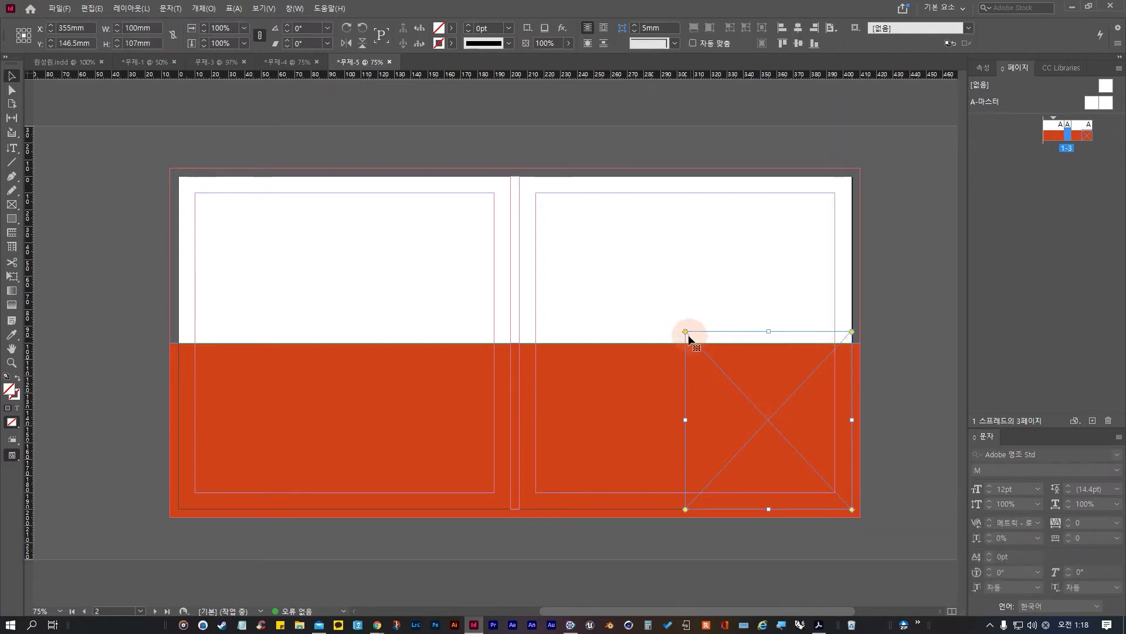
key("Escape")
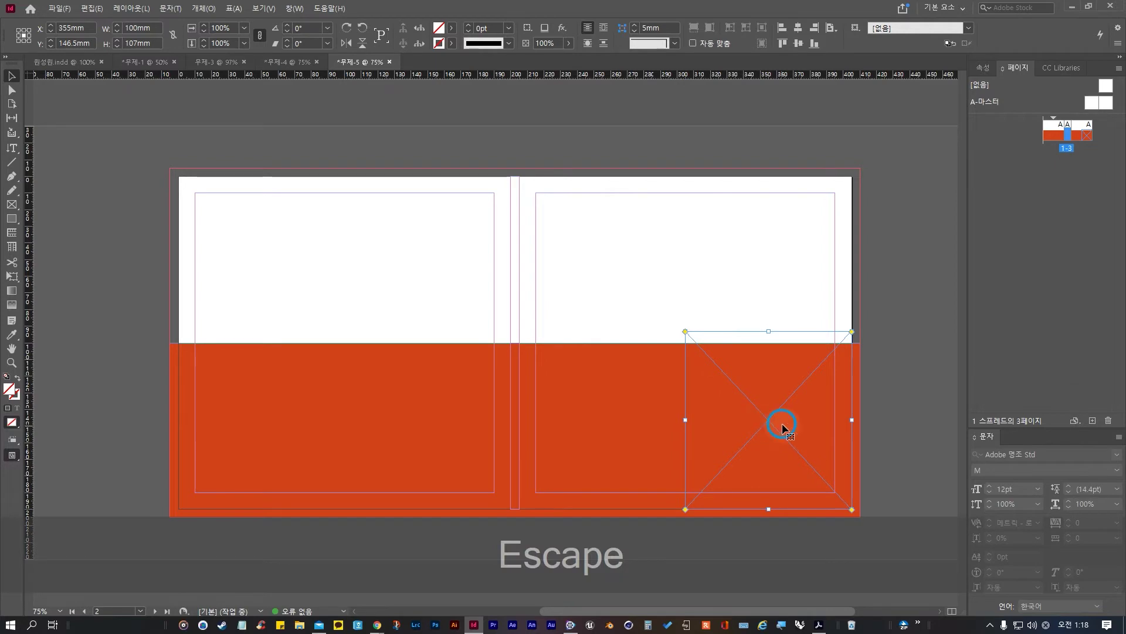
left_click(784, 318)
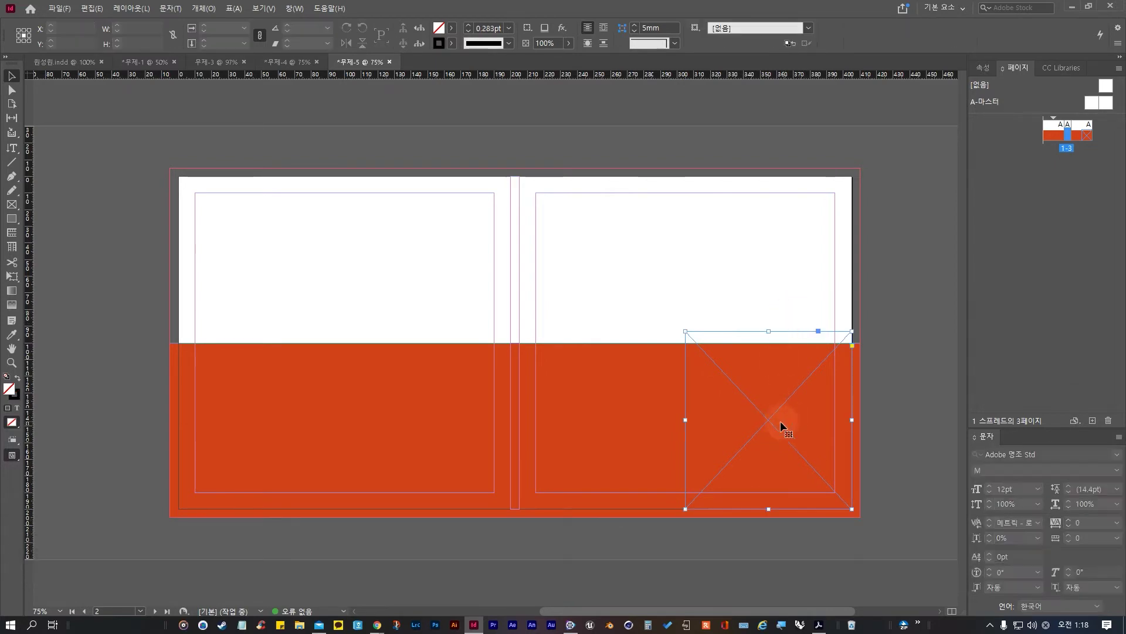
right_click(784, 439)
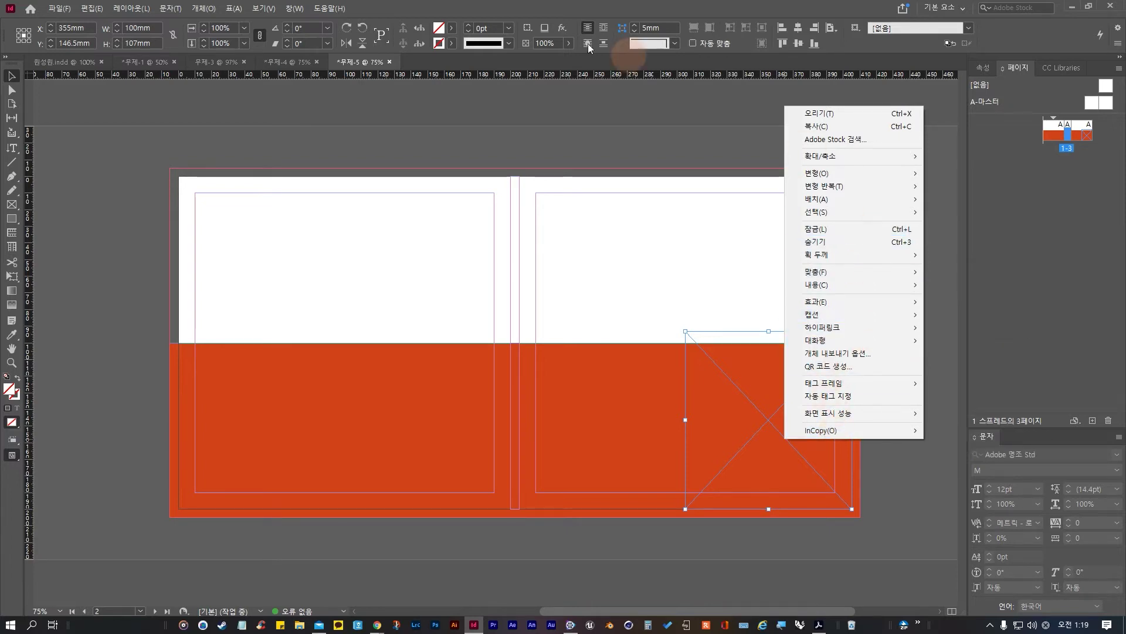
left_click(170, 9)
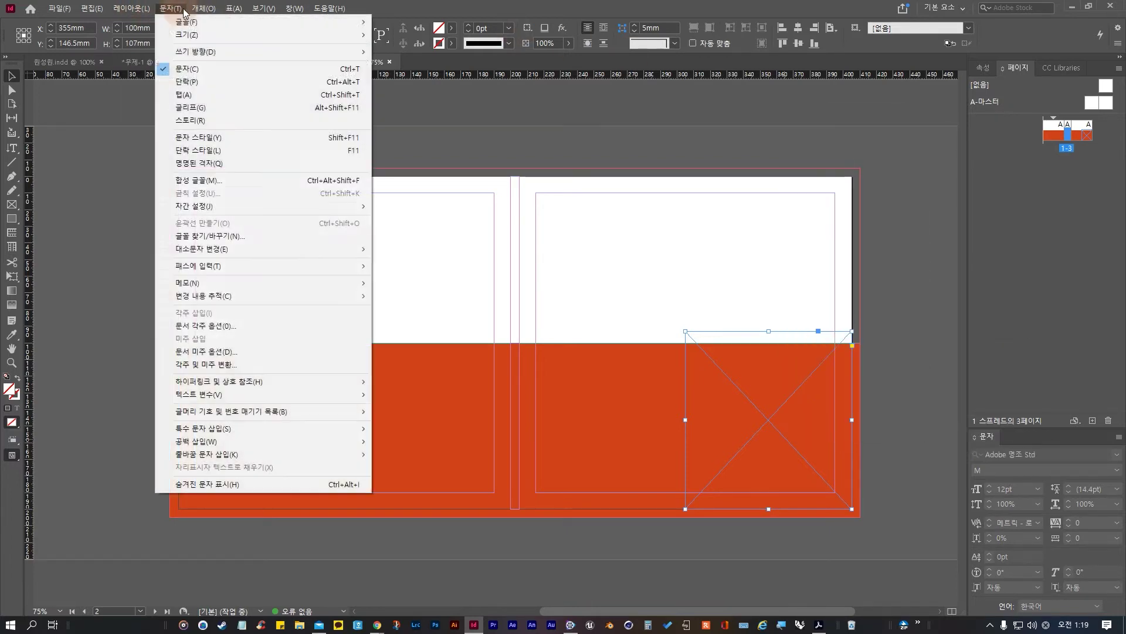
mouse_move(198, 10)
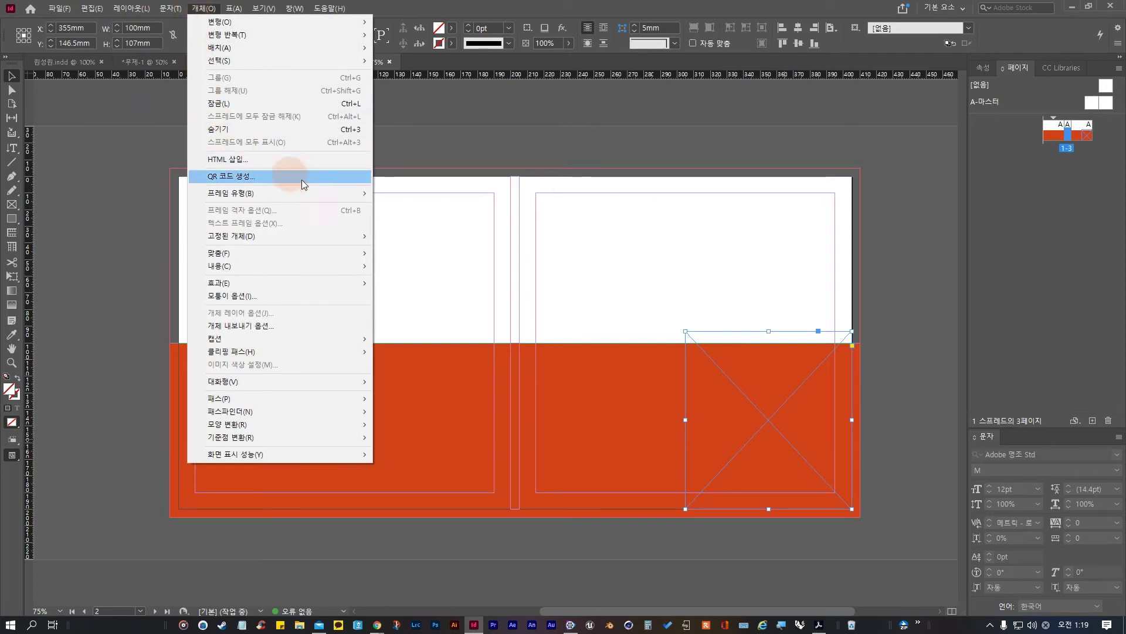
mouse_move(305, 195)
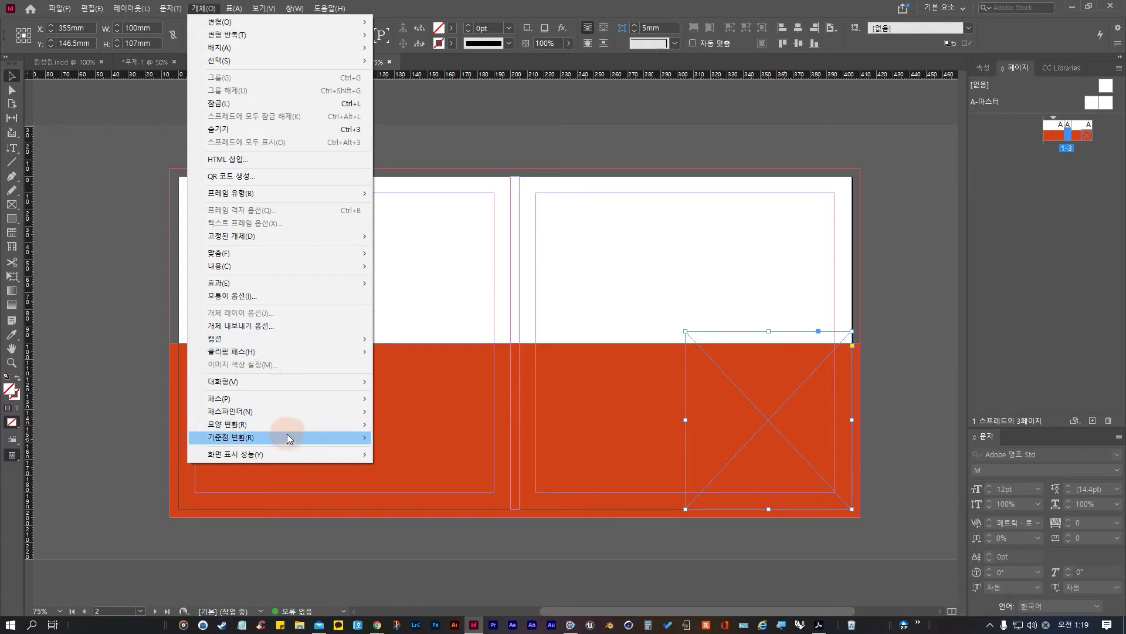
mouse_move(234, 9)
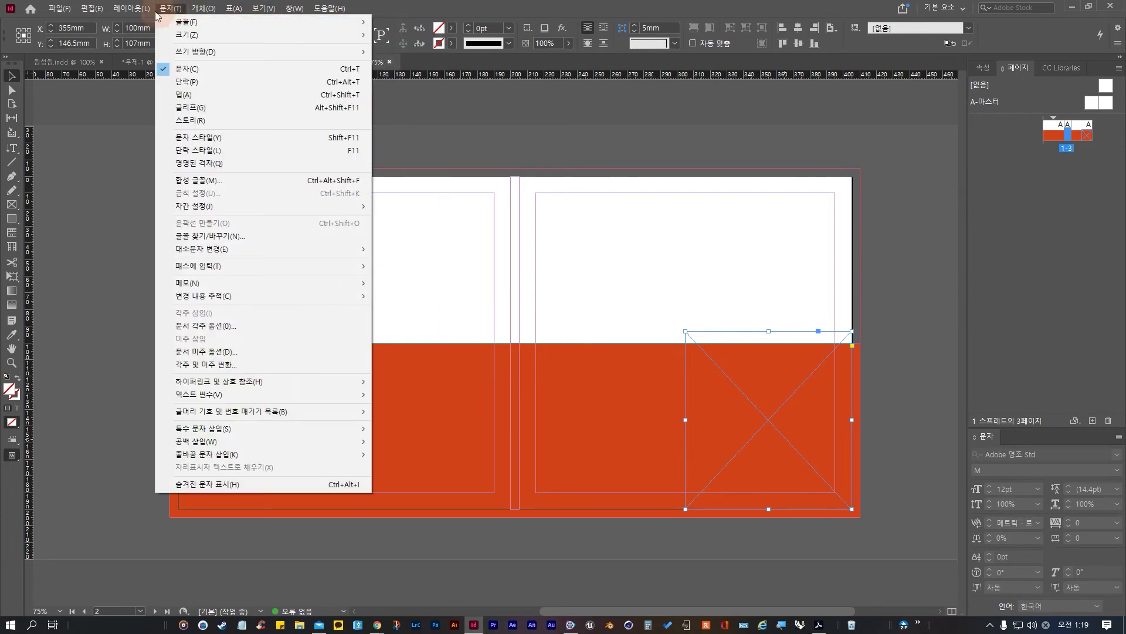
mouse_move(135, 13)
mouse_move(95, 12)
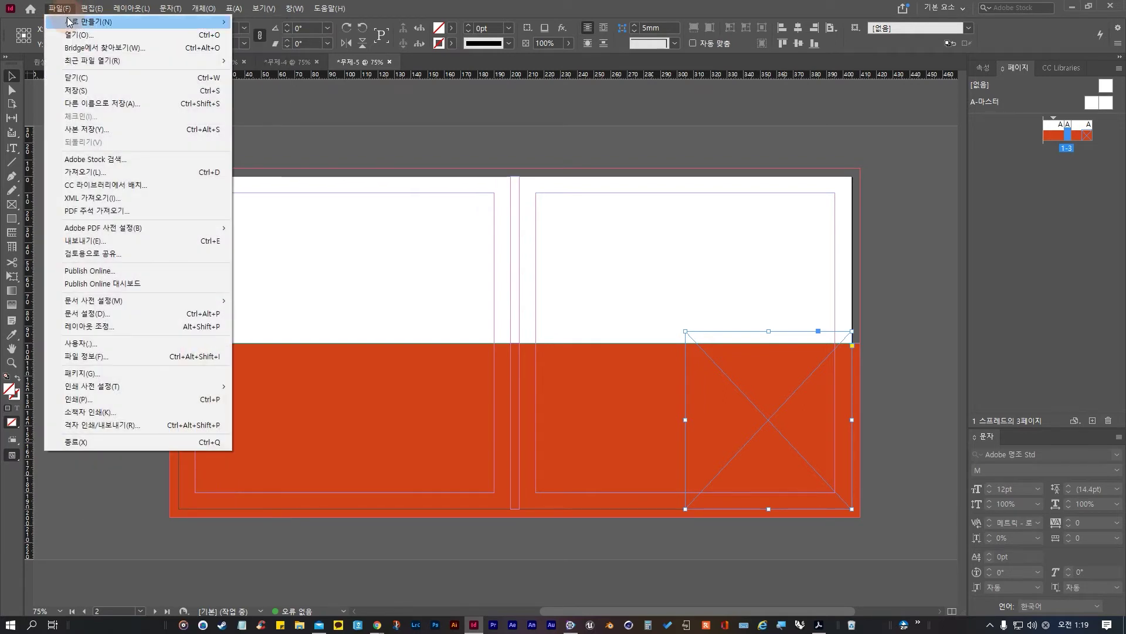
left_click(67, 9)
left_click(262, 8)
mouse_move(295, 13)
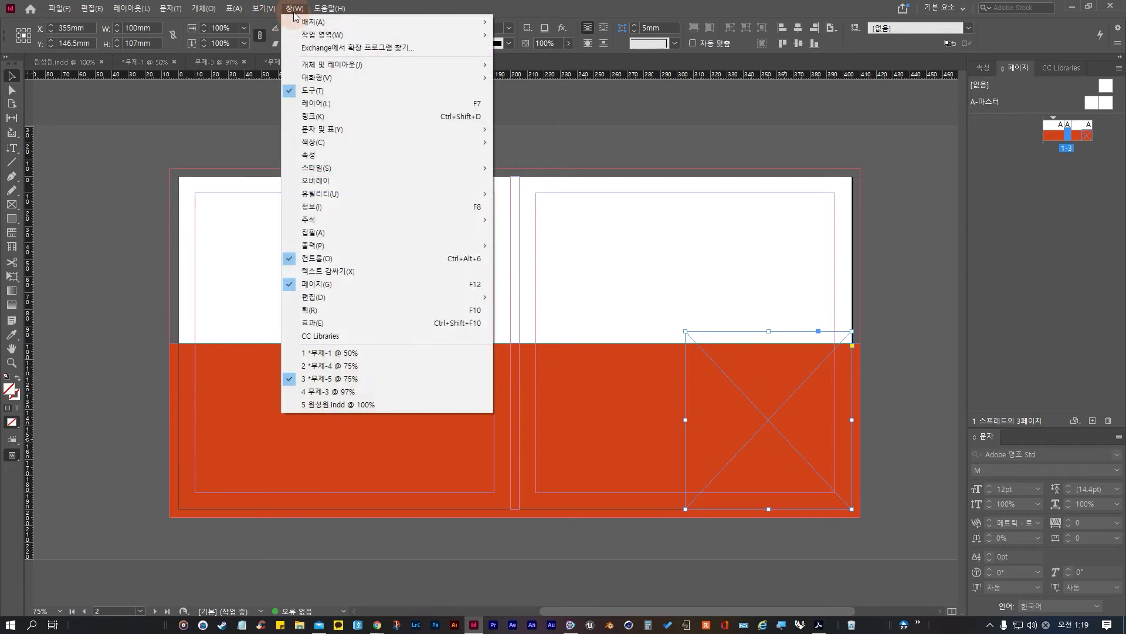
left_click(722, 381)
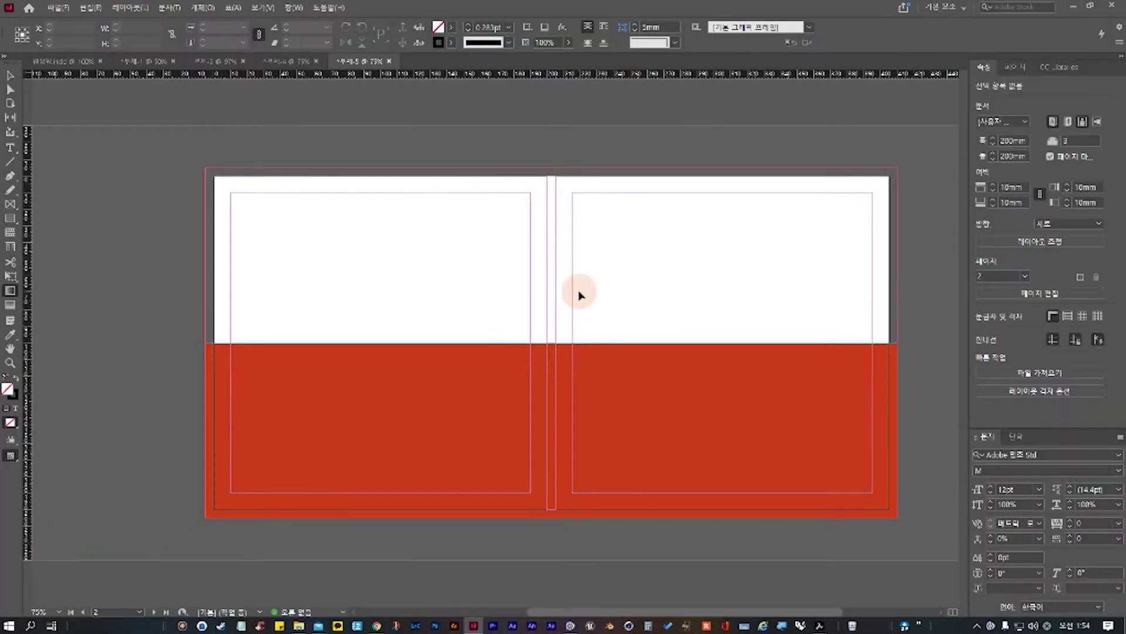
Step: Try a white-to-black gradient fill on the orange-red band and undo it
left_click(615, 397)
key("period")
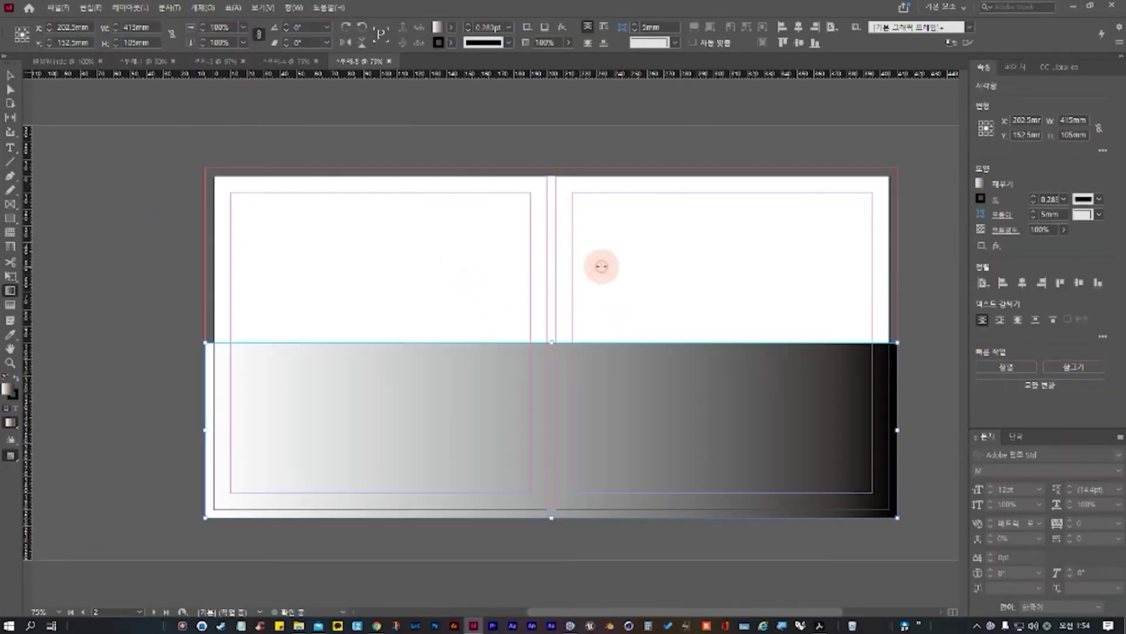
key("ctrl+z")
left_click(10, 75)
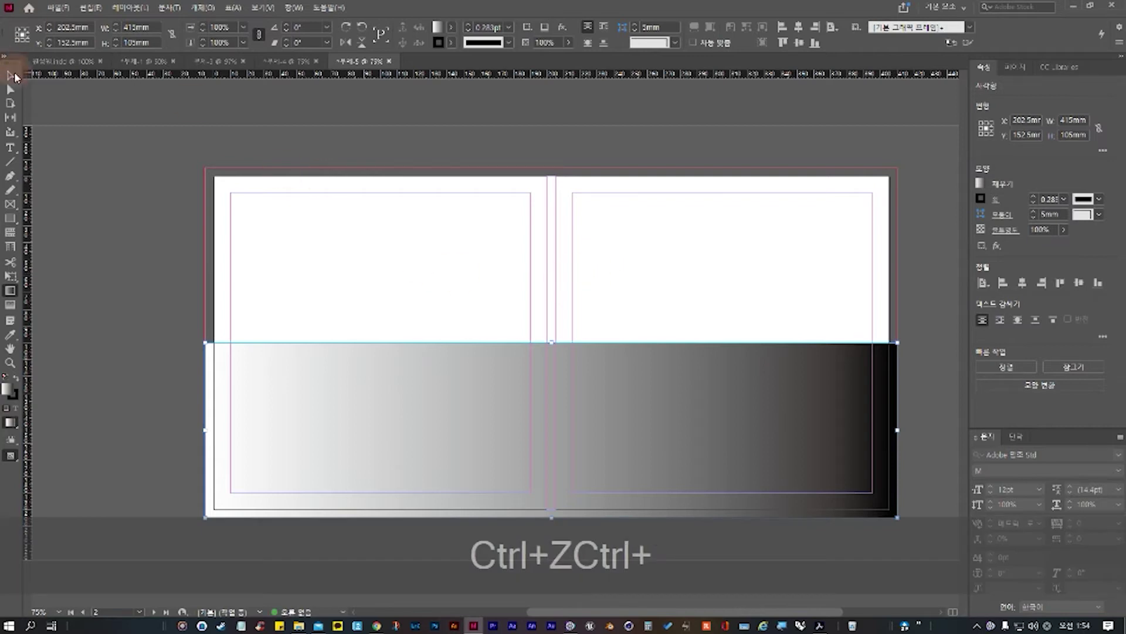
key("ctrl+z")
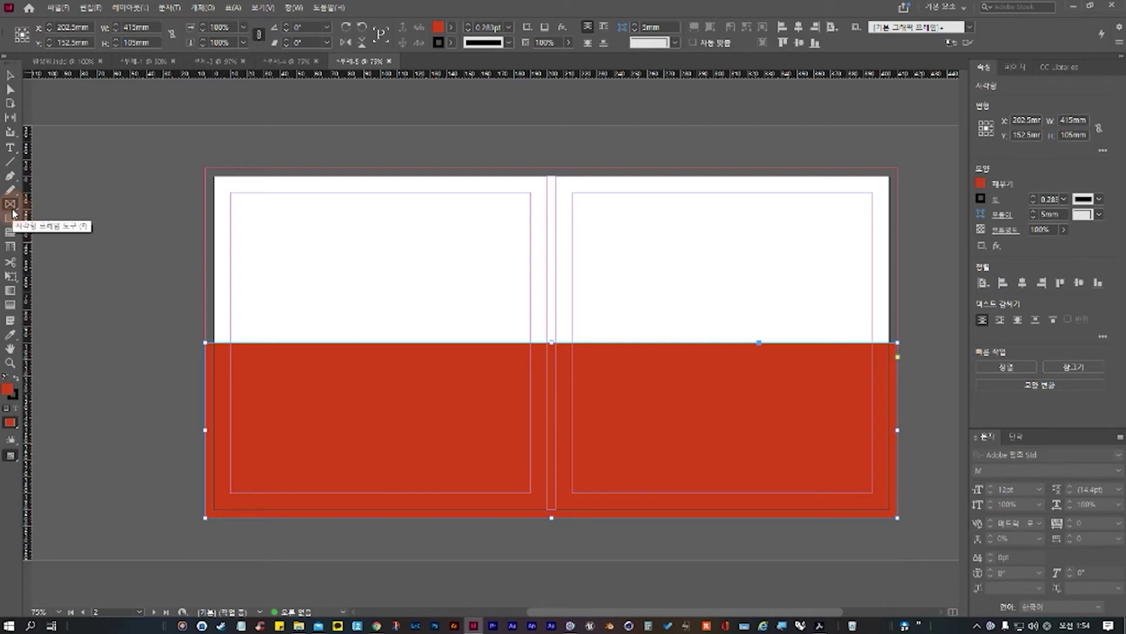
Step: Draw an empty image frame of about 84 × 68.5 mm on the right cover page and move it into the lower right margin corner
left_click(11, 207)
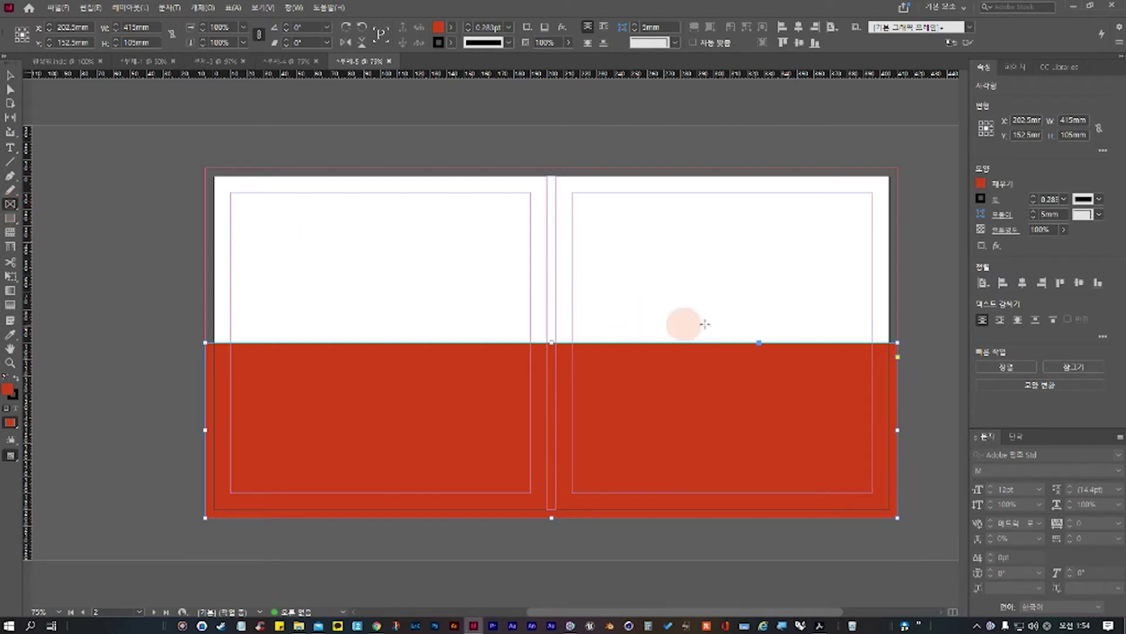
left_click_drag(697, 359, 839, 471)
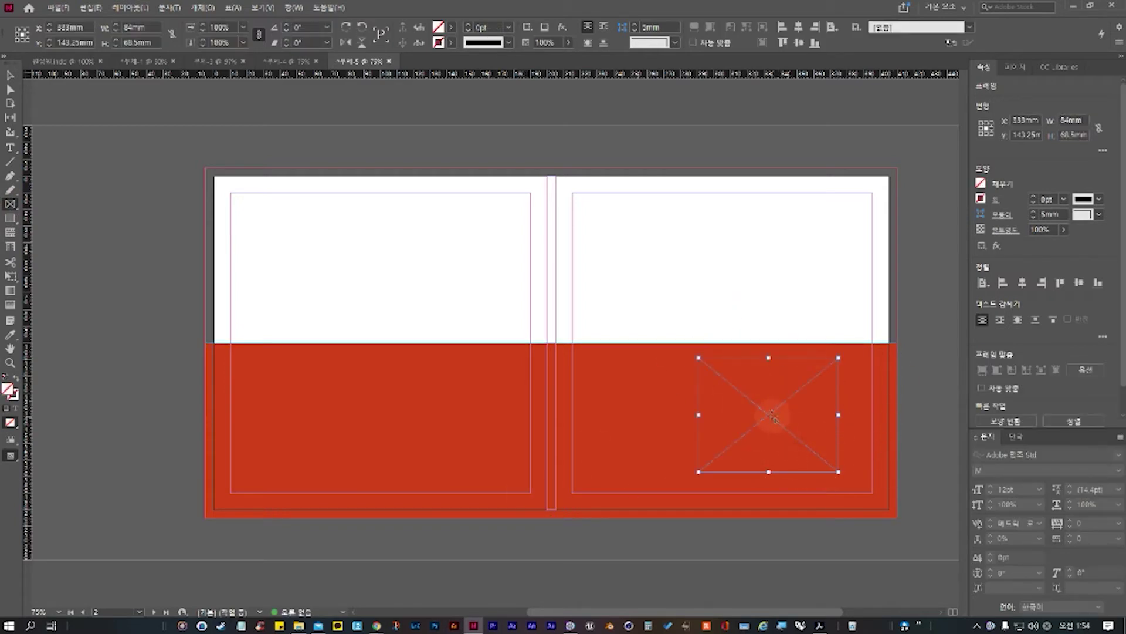
key("v")
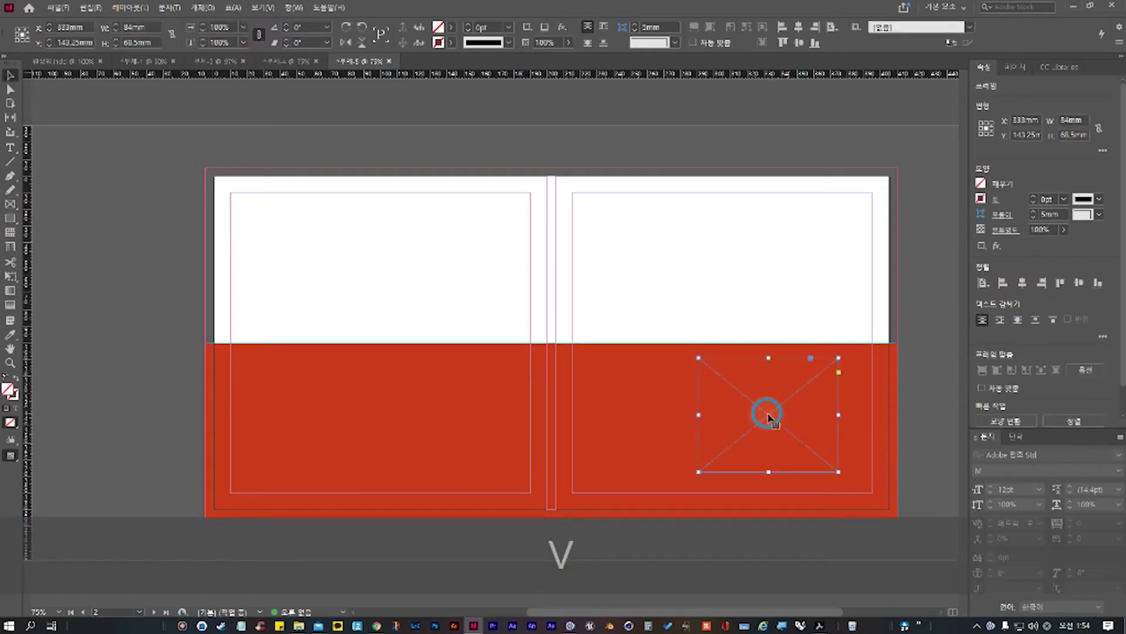
left_click_drag(770, 417, 793, 442)
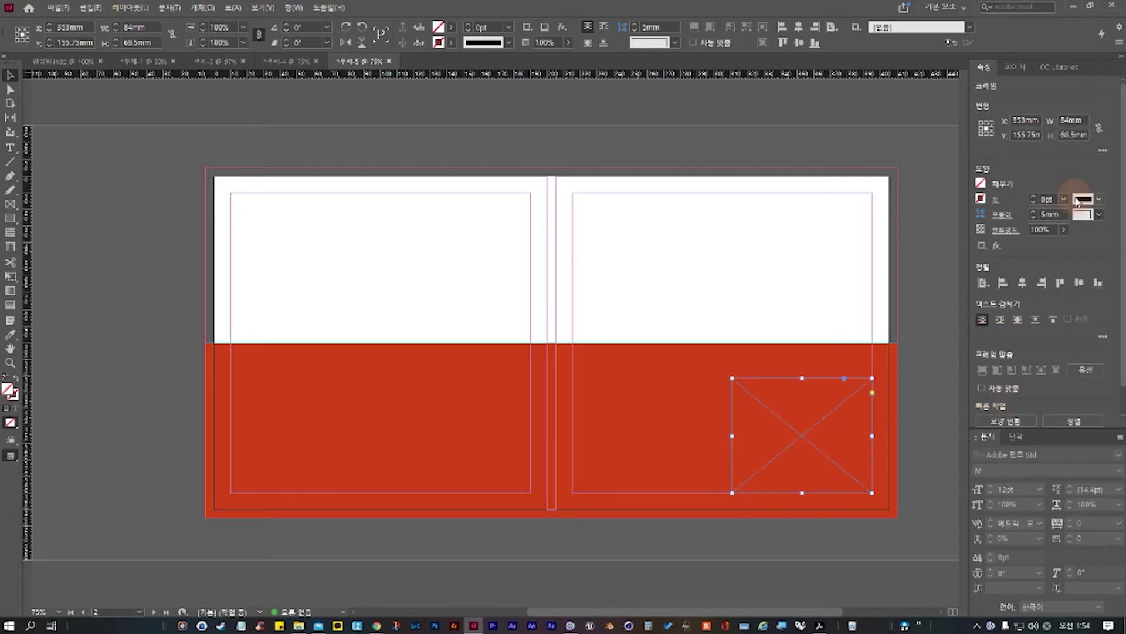
left_click(1018, 68)
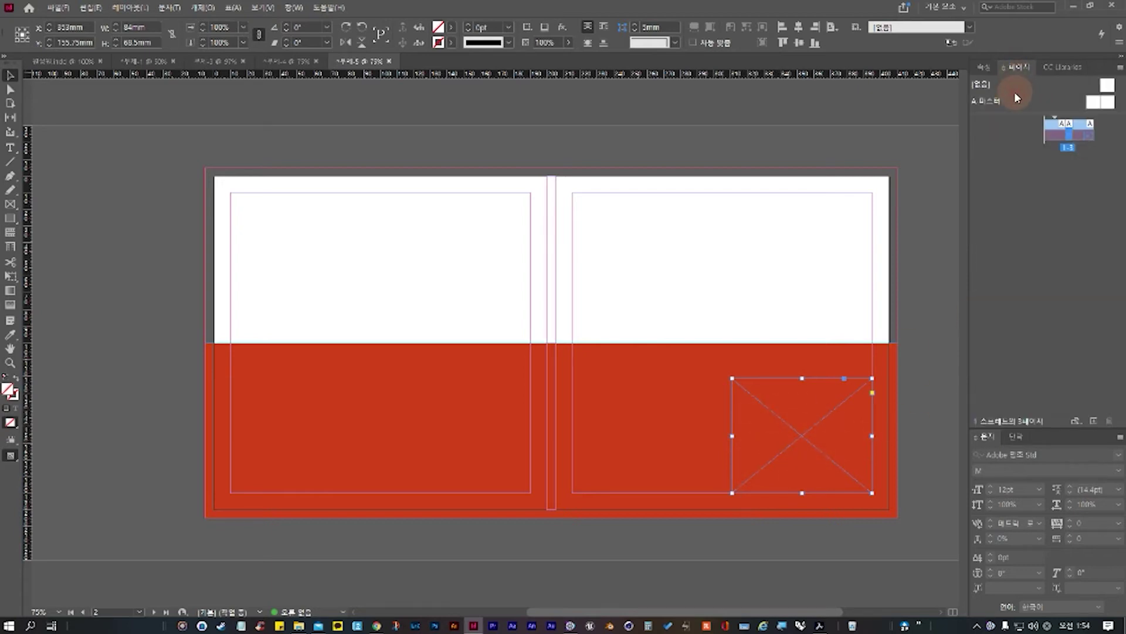
key("ctrl+4")
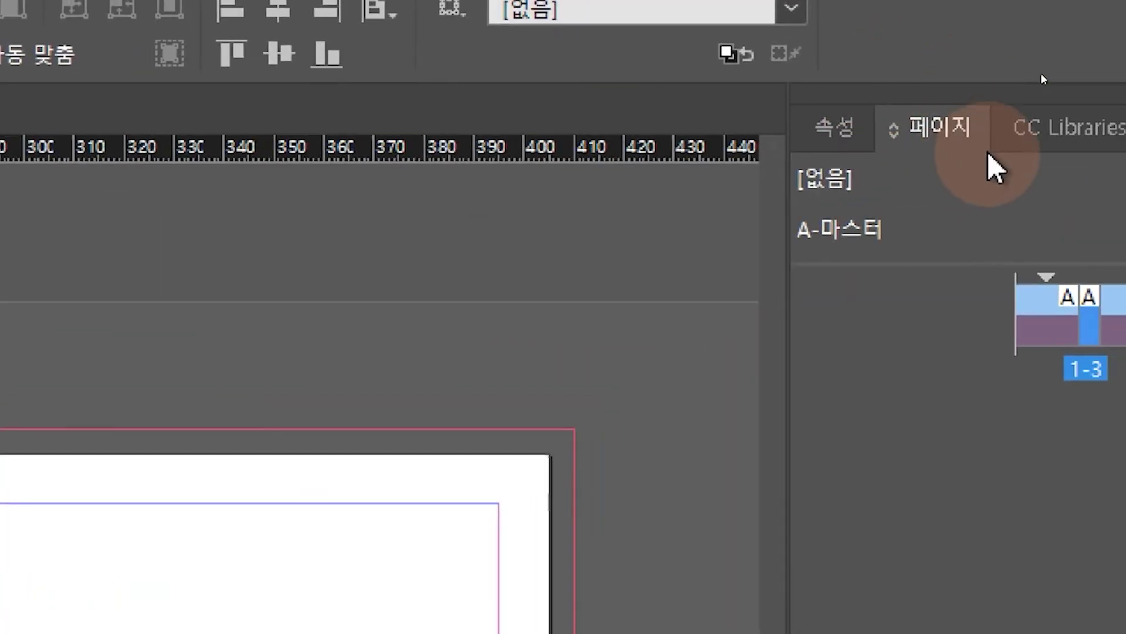
left_click(845, 126)
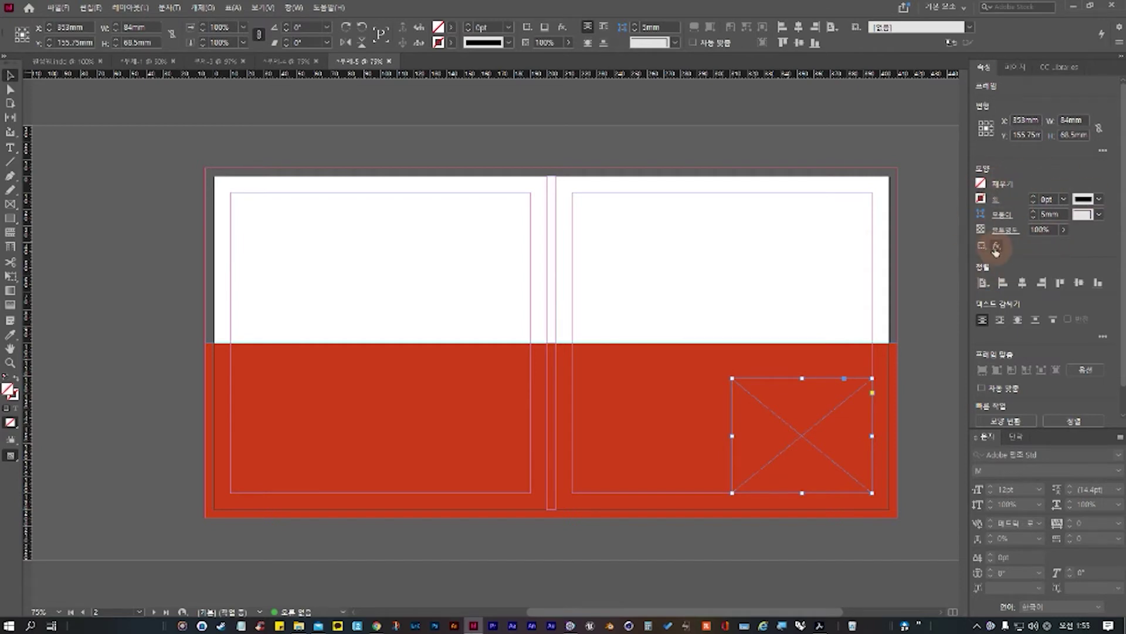
left_click(995, 248)
left_click(995, 258)
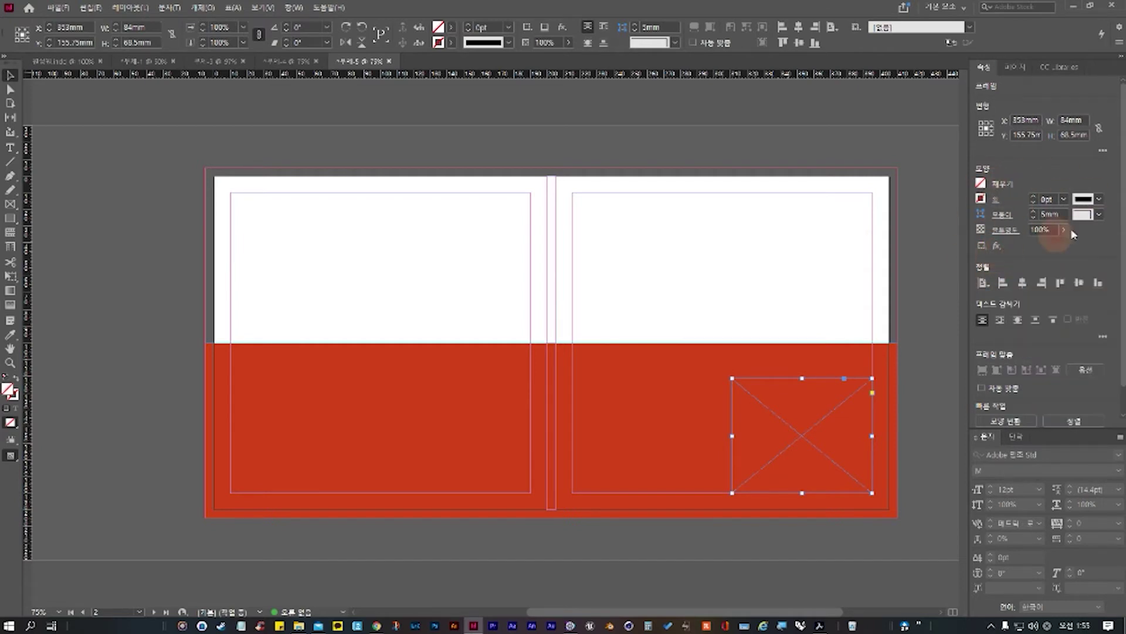
Step: Place the transparent cut-out portrait PSD from the 7주차 folder into the image frame and deselect the frame
scroll(1027, 340, "down", 1)
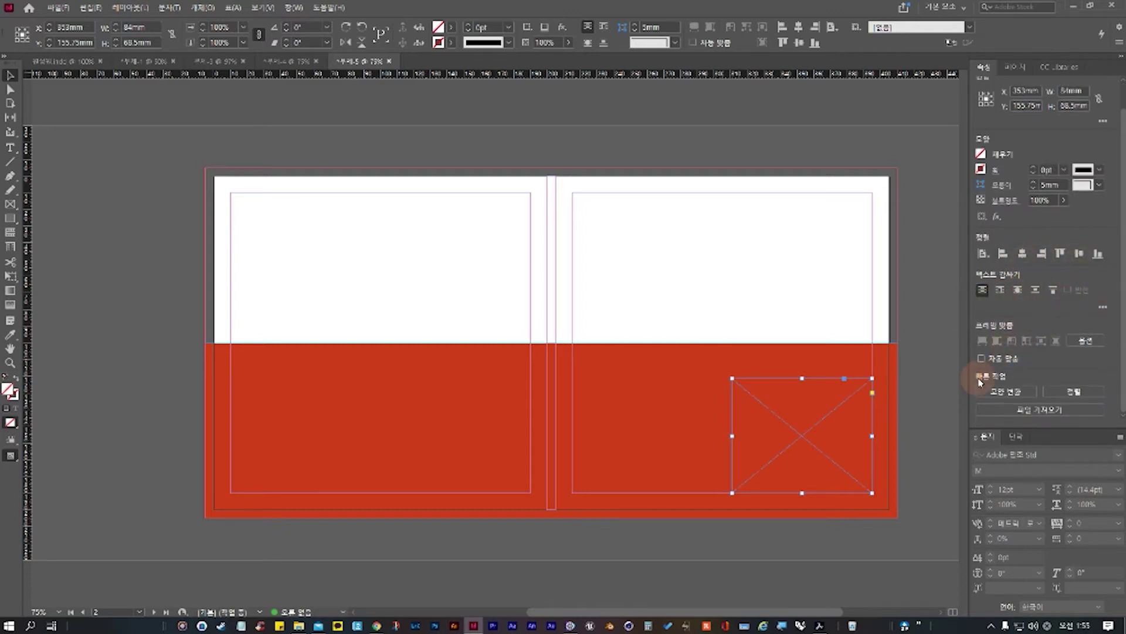
left_click(1047, 414)
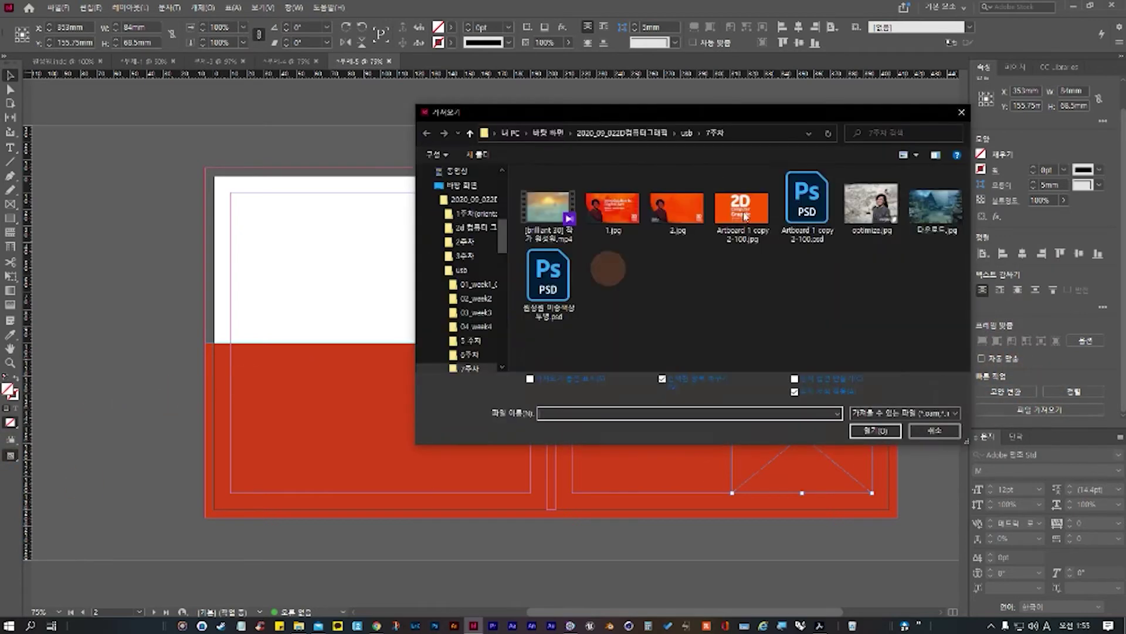
left_click(558, 300)
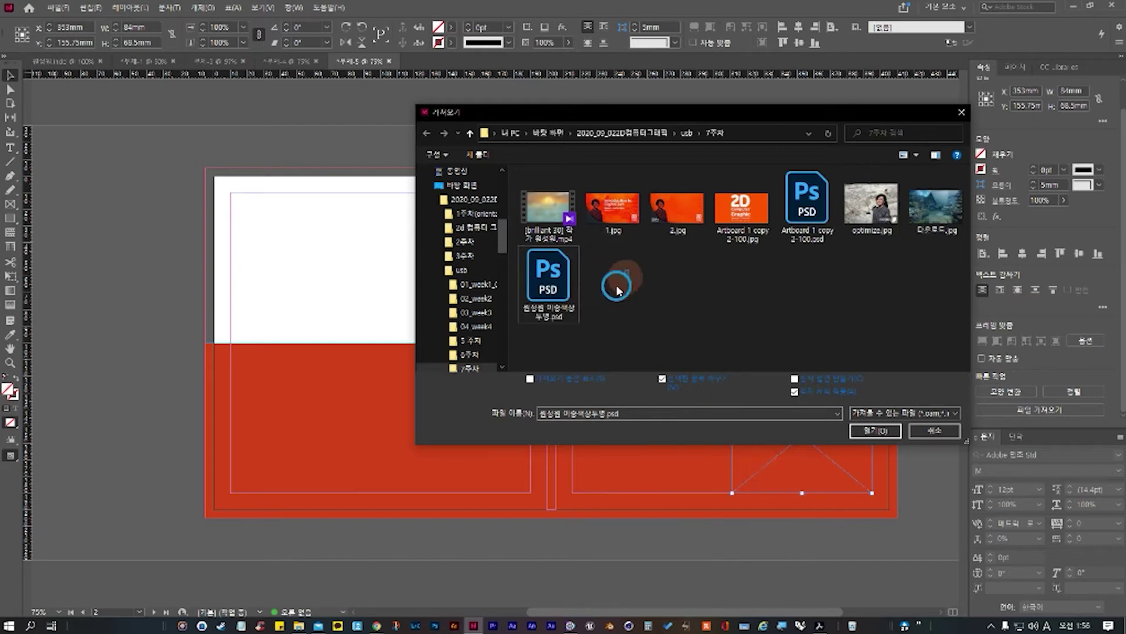
left_click(528, 312)
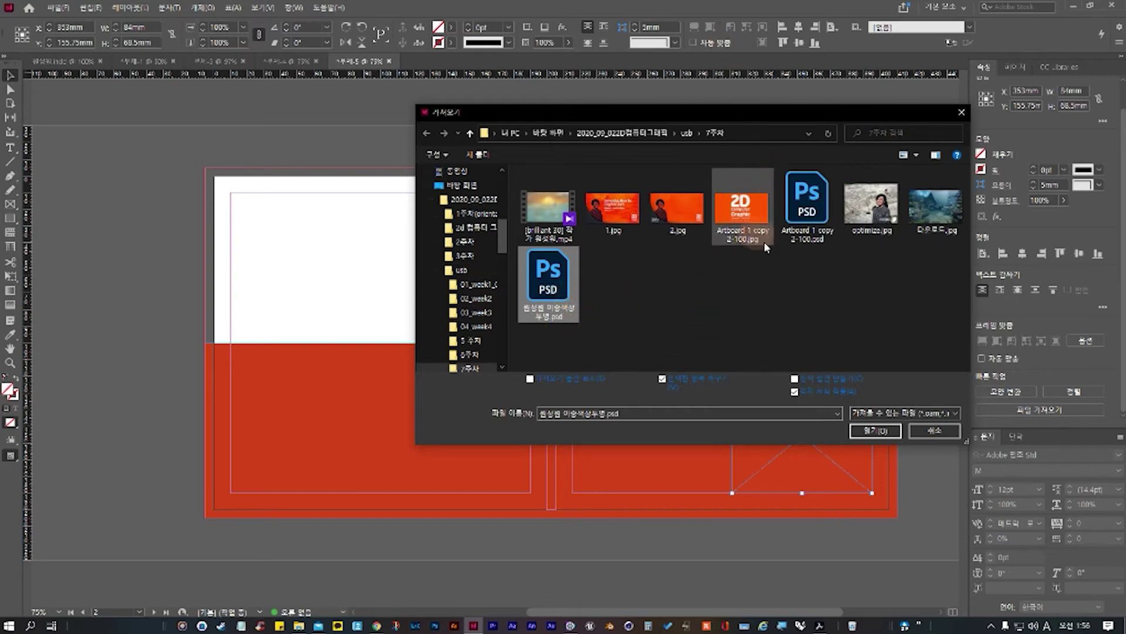
left_click(874, 430)
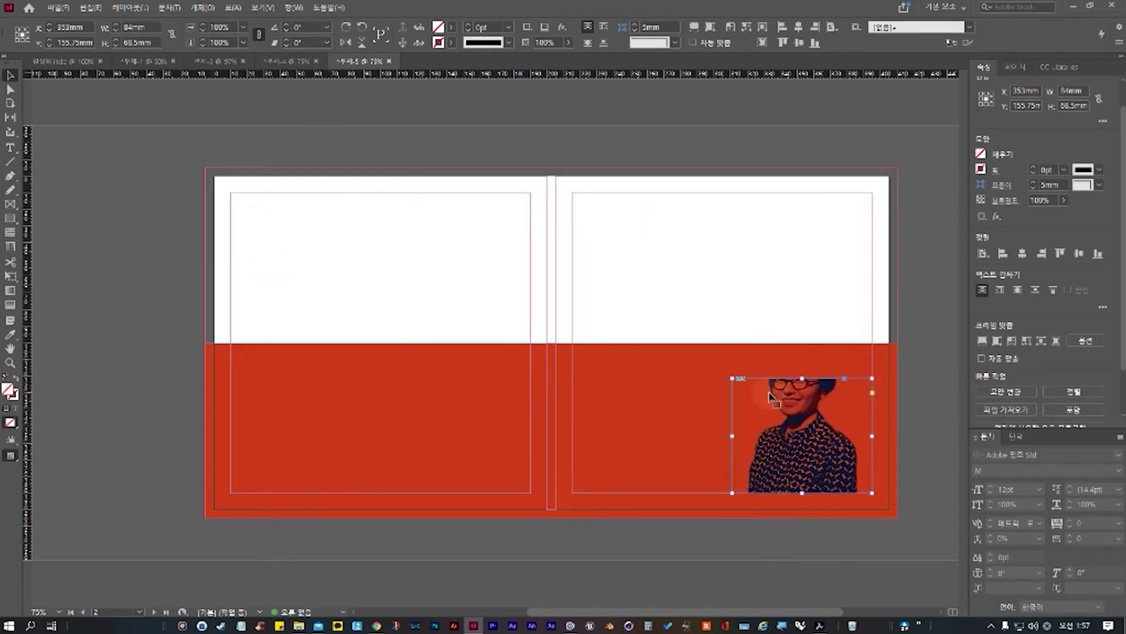
left_click(674, 372)
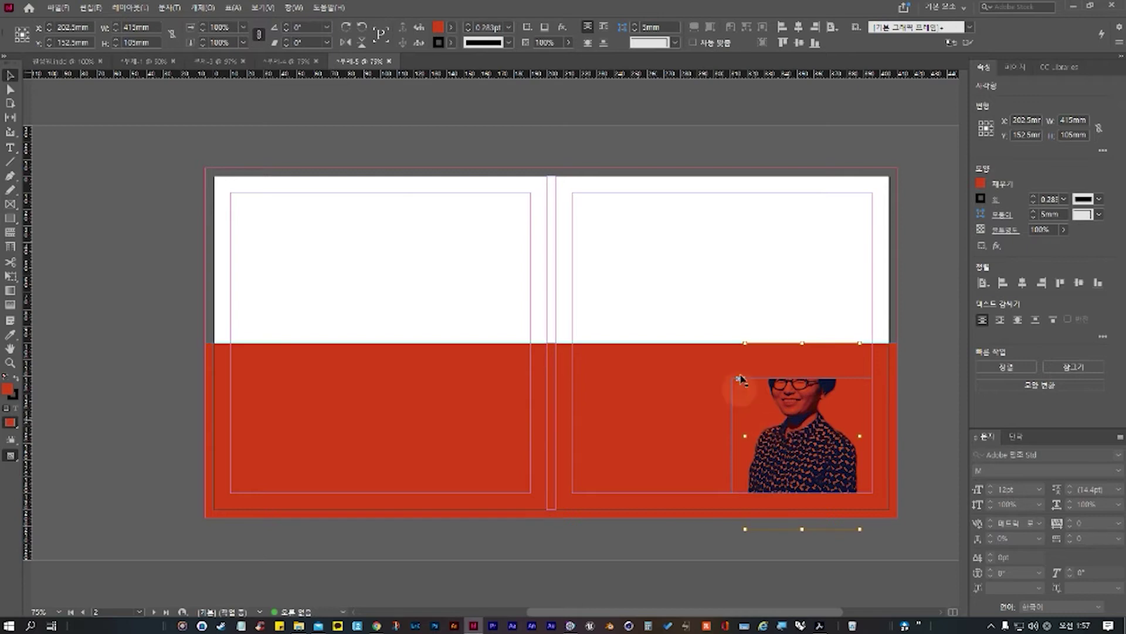
Step: Alternate the selection between the portrait image and its surrounding frame to compare their bounds on the right cover page
left_click(793, 440)
left_click(730, 440)
left_click(801, 440)
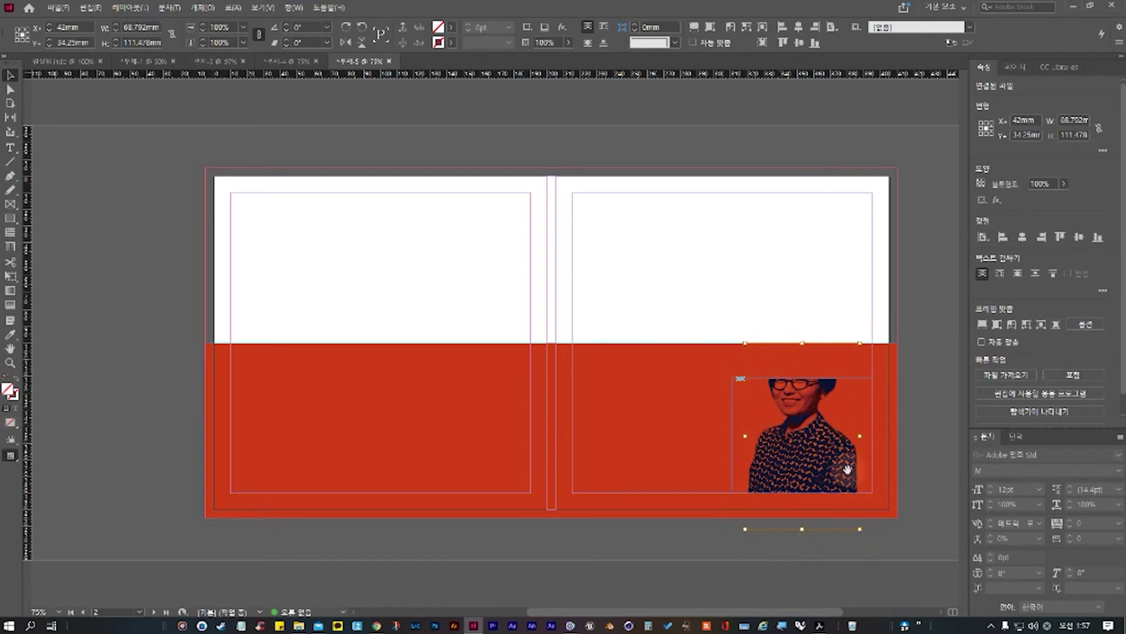
left_click(729, 432)
left_click(733, 433)
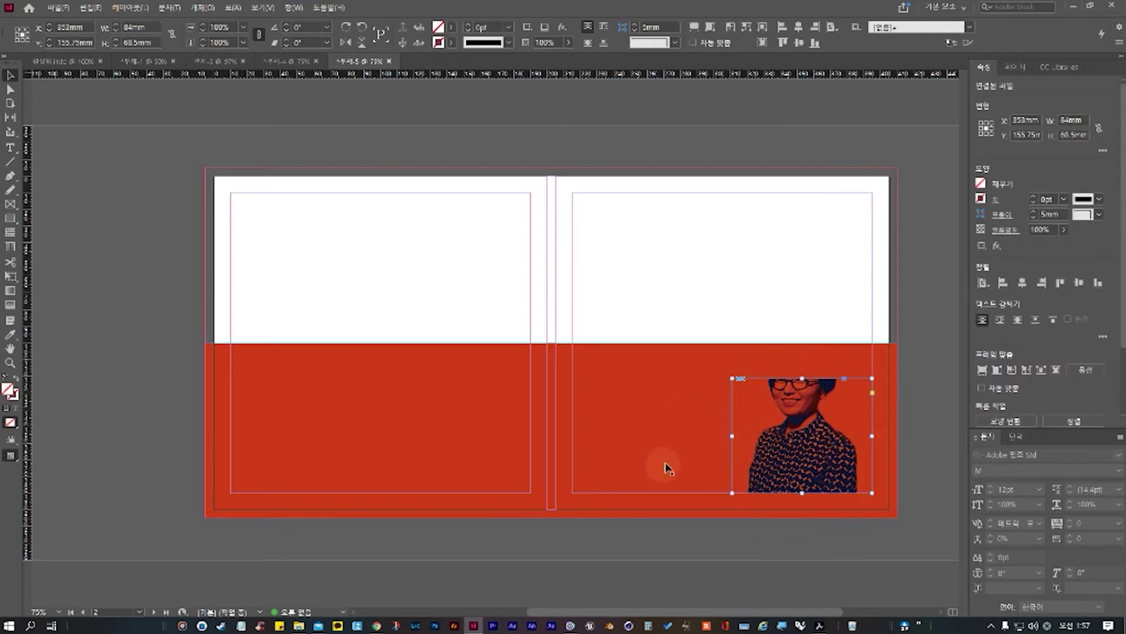
left_click(802, 436)
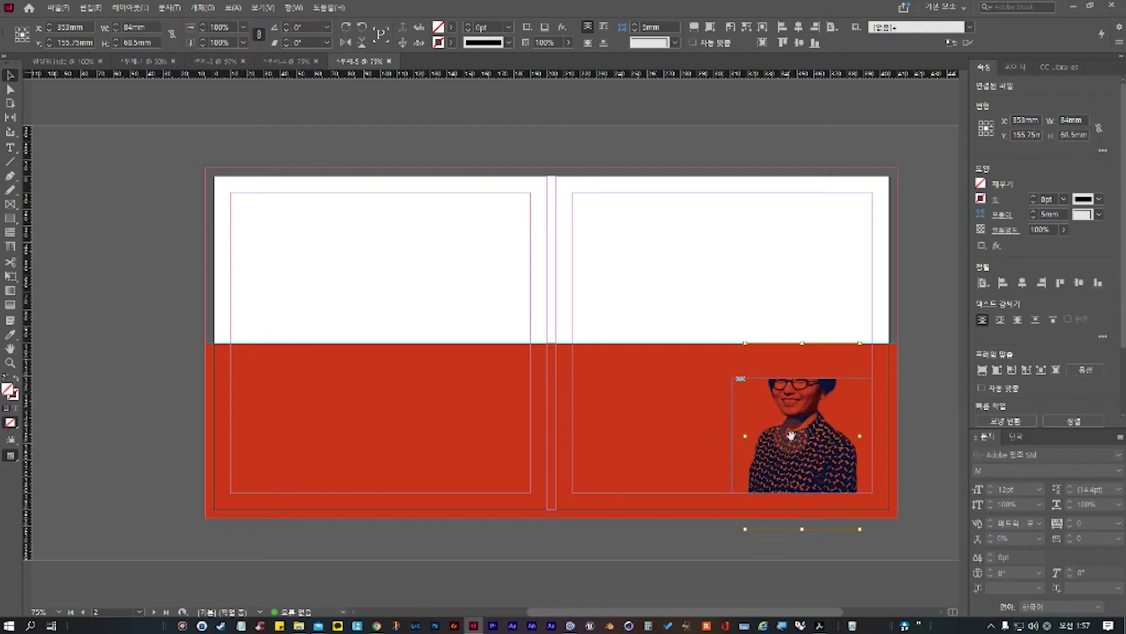
left_click(661, 426)
left_click(734, 433)
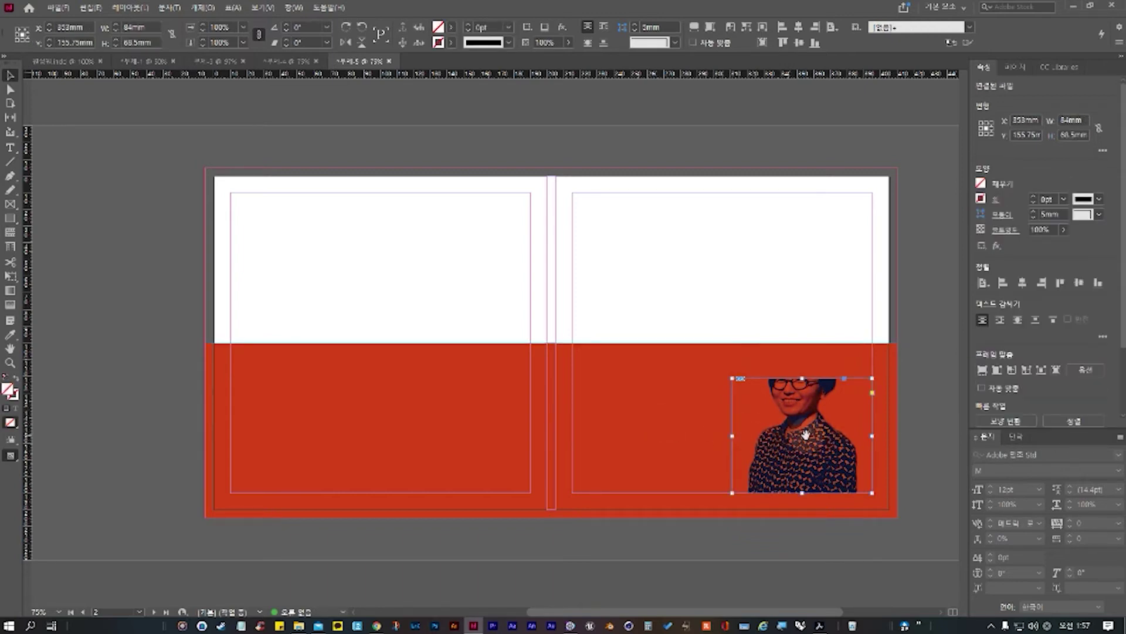
Step: Shift the portrait slightly to the right inside its frame and select the frame
left_click(758, 449)
left_click_drag(758, 449, 801, 453)
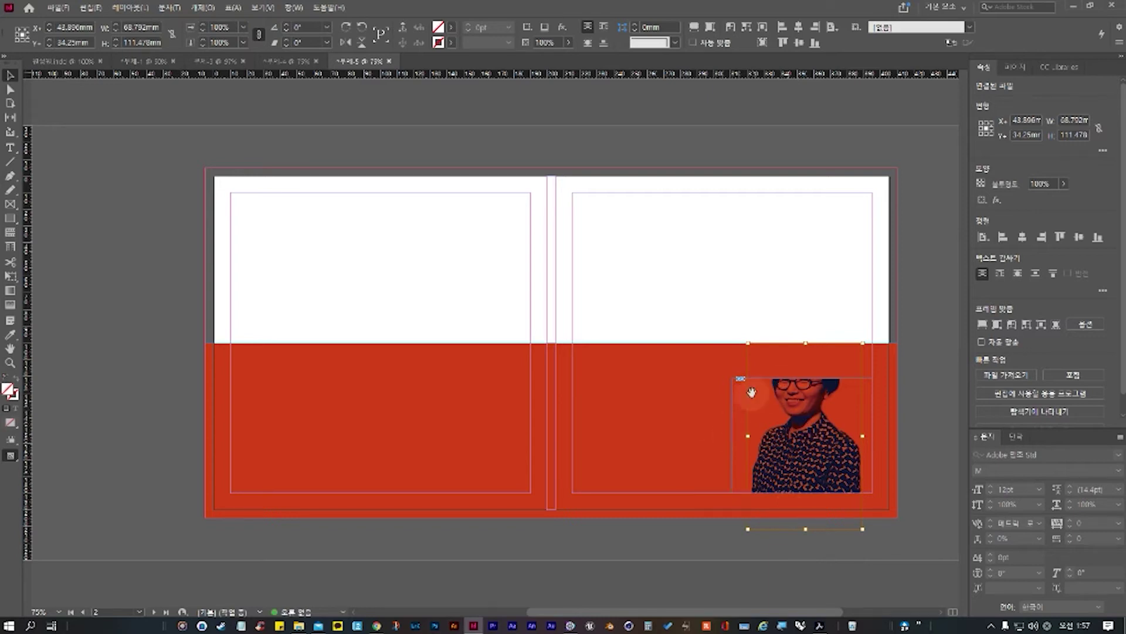
left_click(731, 415)
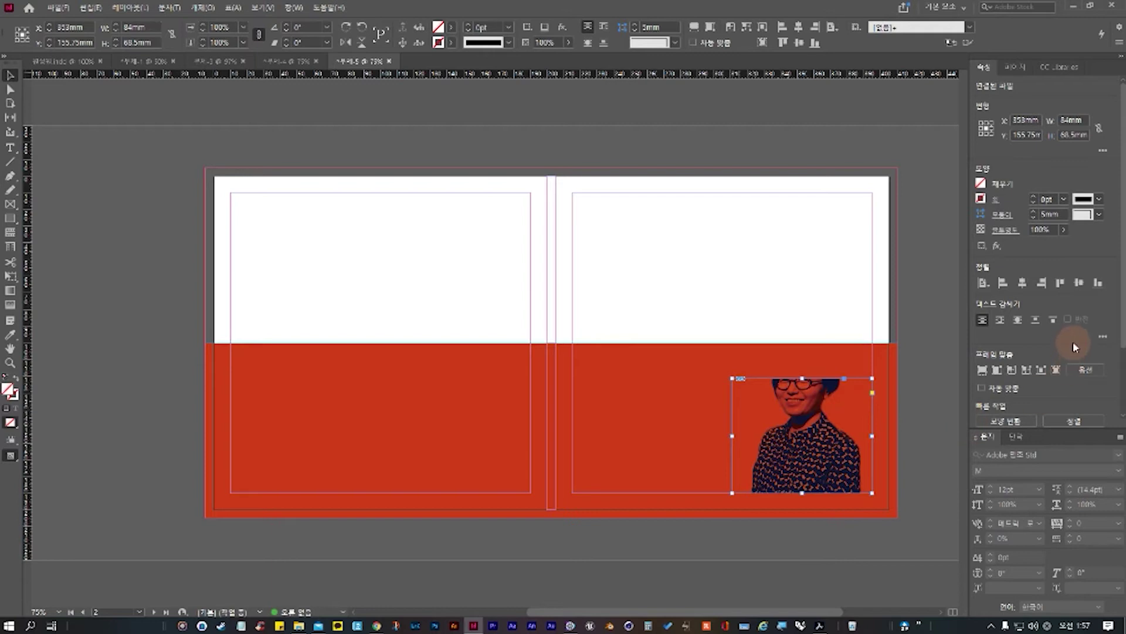
Step: Try filling the frame proportionally, fitting the content proportionally and stretching the content to the frame on the portrait, undoing each
scroll(1076, 325, "down", 3)
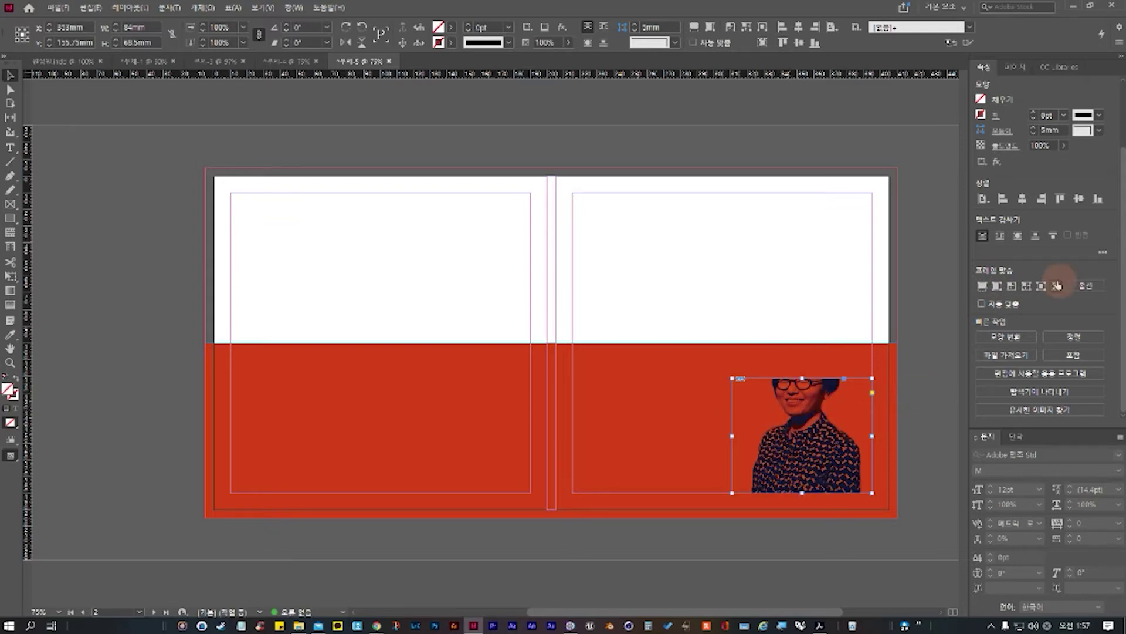
left_click(977, 290)
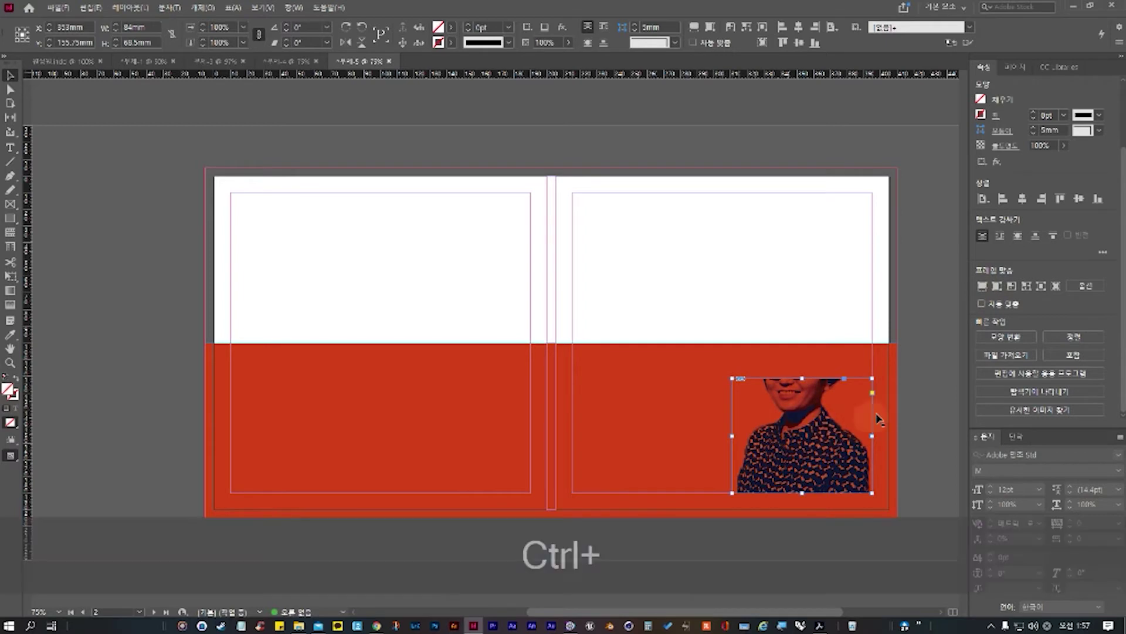
key("ctrl+z")
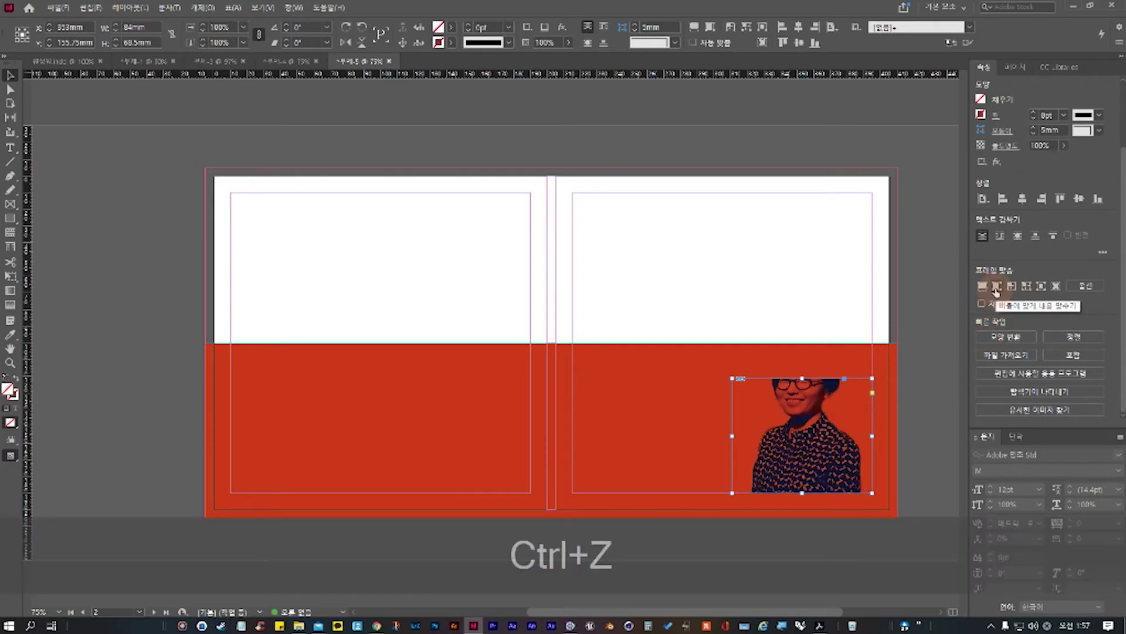
left_click(995, 287)
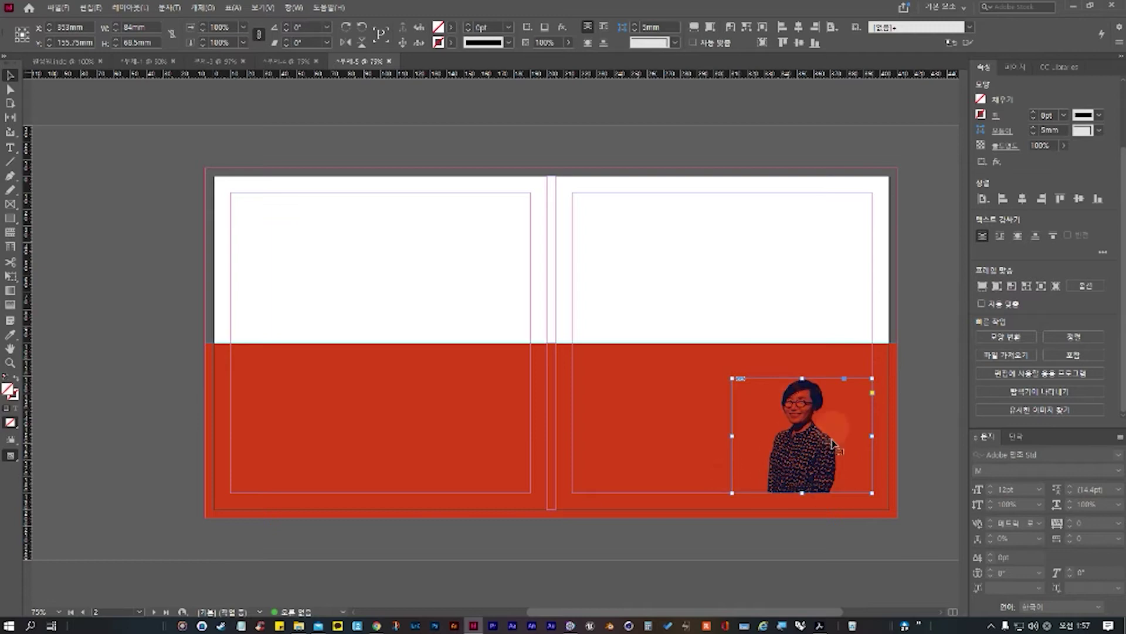
key("ctrl+z")
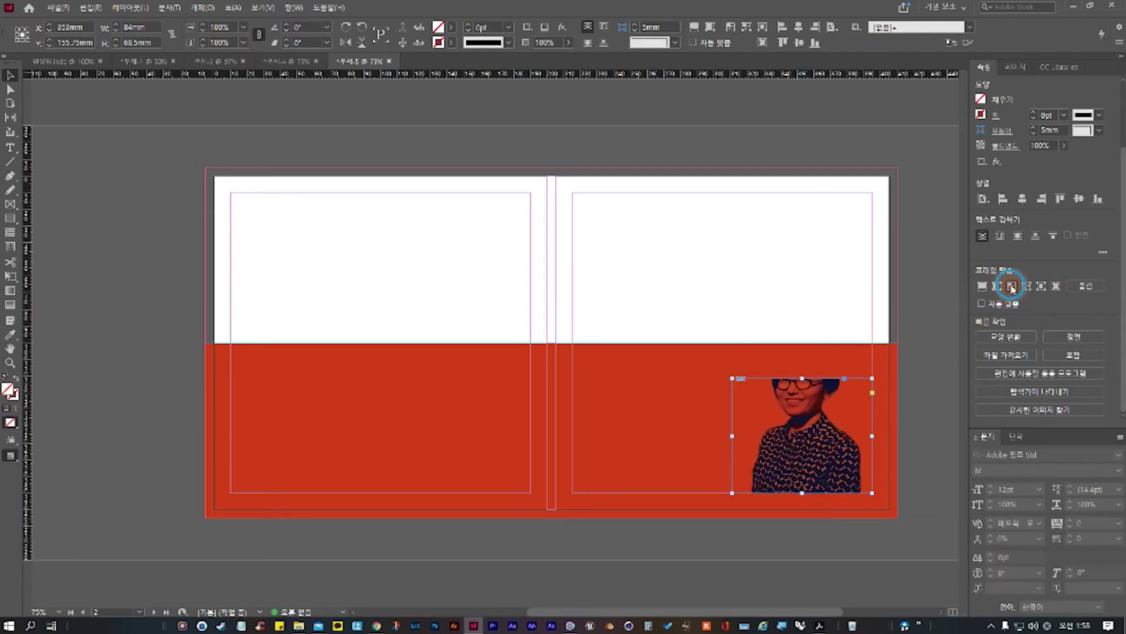
left_click(1011, 287)
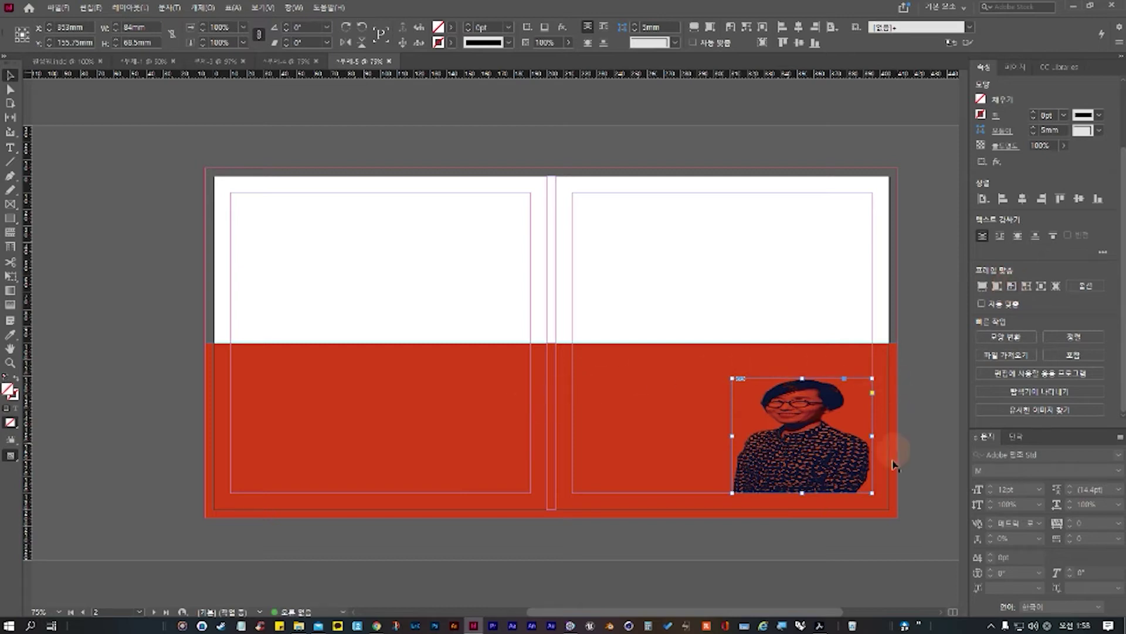
left_click(845, 435)
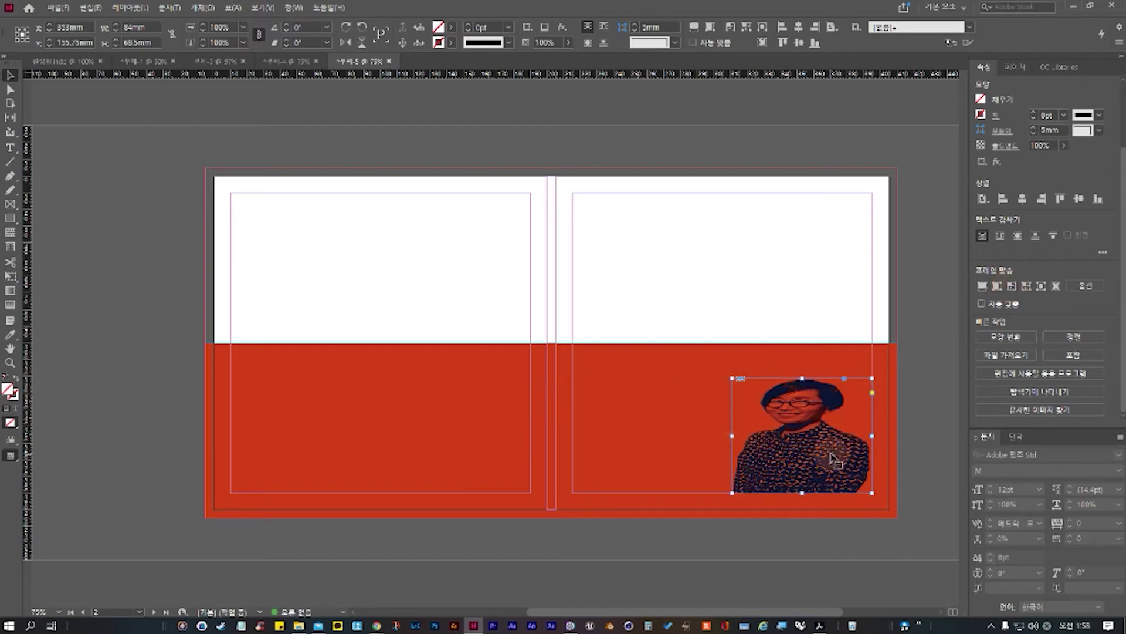
key("ctrl+z")
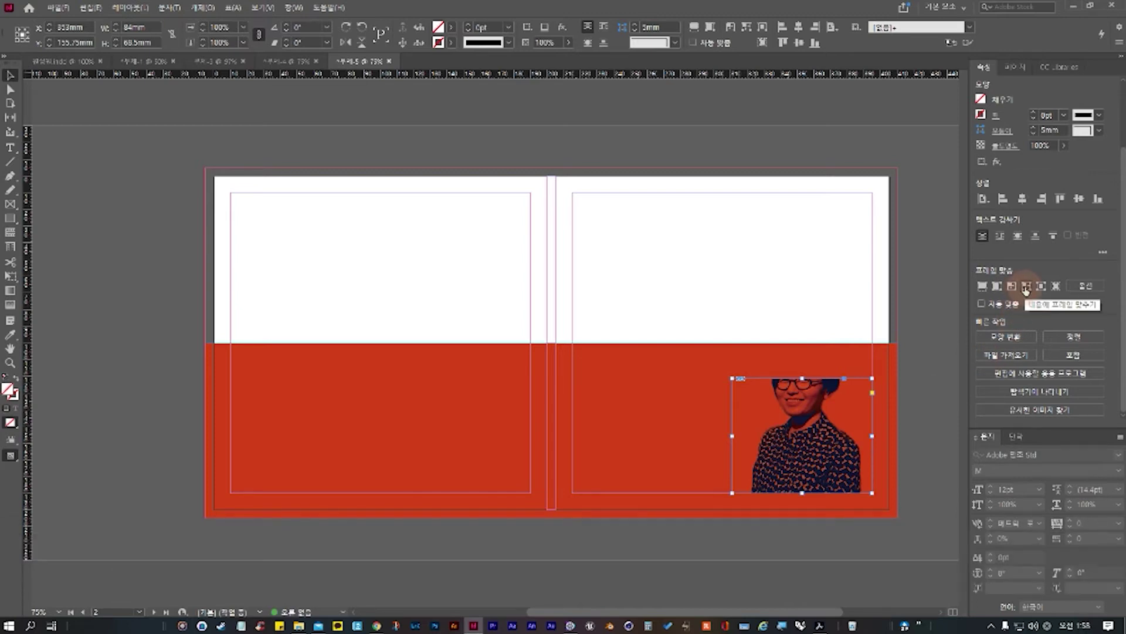
Step: Fit the frame to the portrait content and move it against the right edge of the right cover page
left_click(1025, 289)
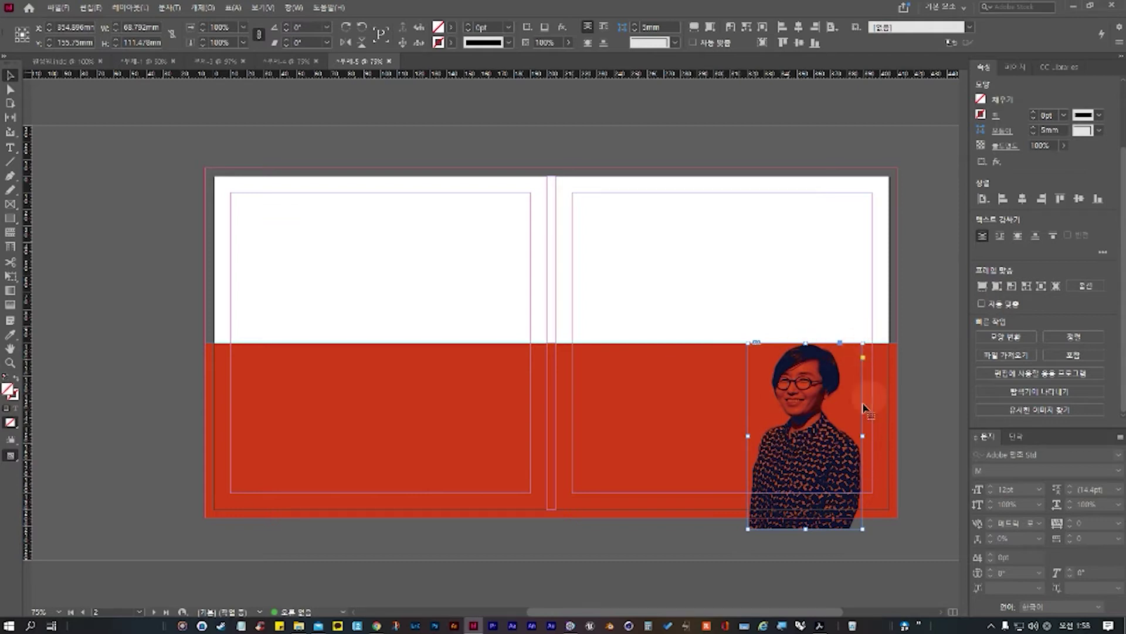
left_click(684, 543)
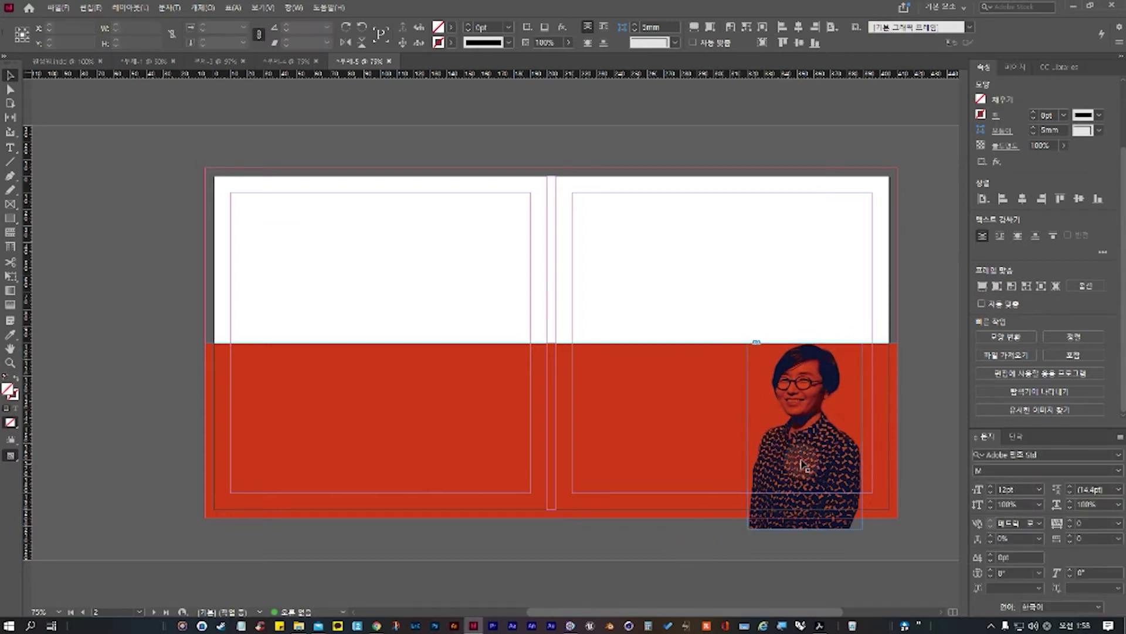
left_click(801, 463)
mouse_move(821, 454)
left_mouse_down()
mouse_move(829, 440)
mouse_move(825, 449)
left_mouse_up()
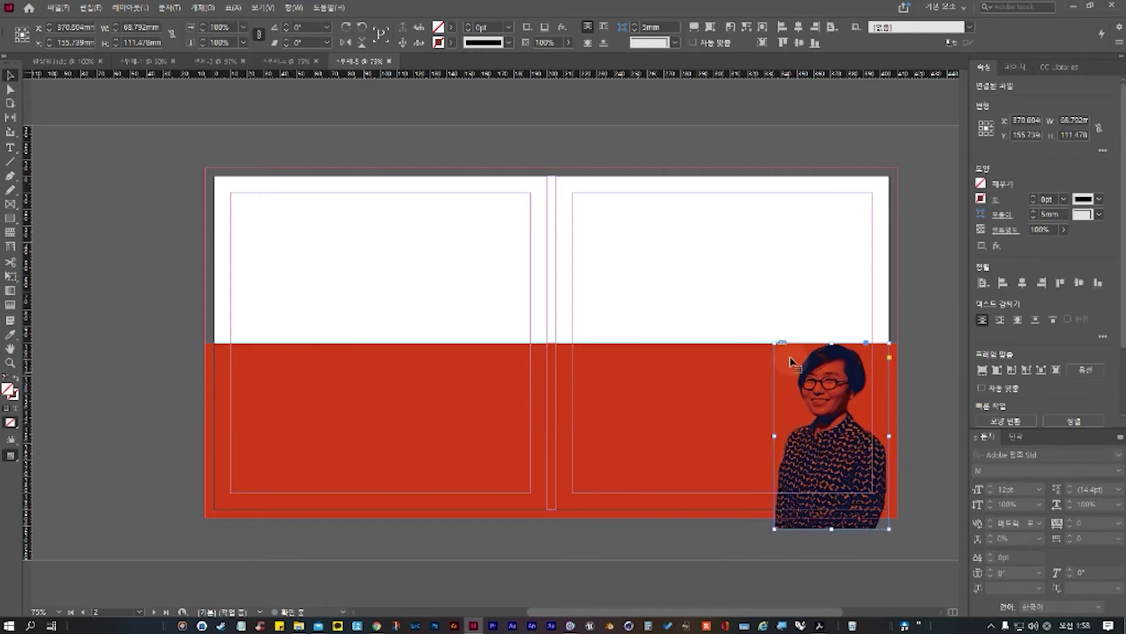
Step: Crop the portrait frame to 64 × 100 mm at the lower right page corner and refit the frame to its content
left_click_drag(776, 345, 793, 373)
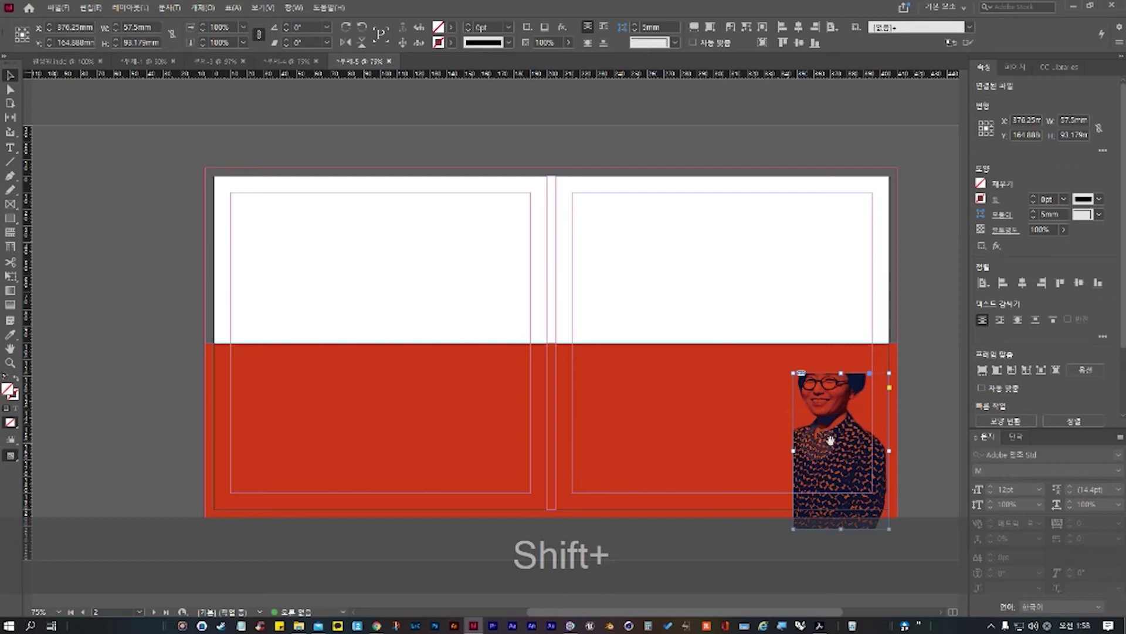
left_click_drag(829, 451, 825, 411)
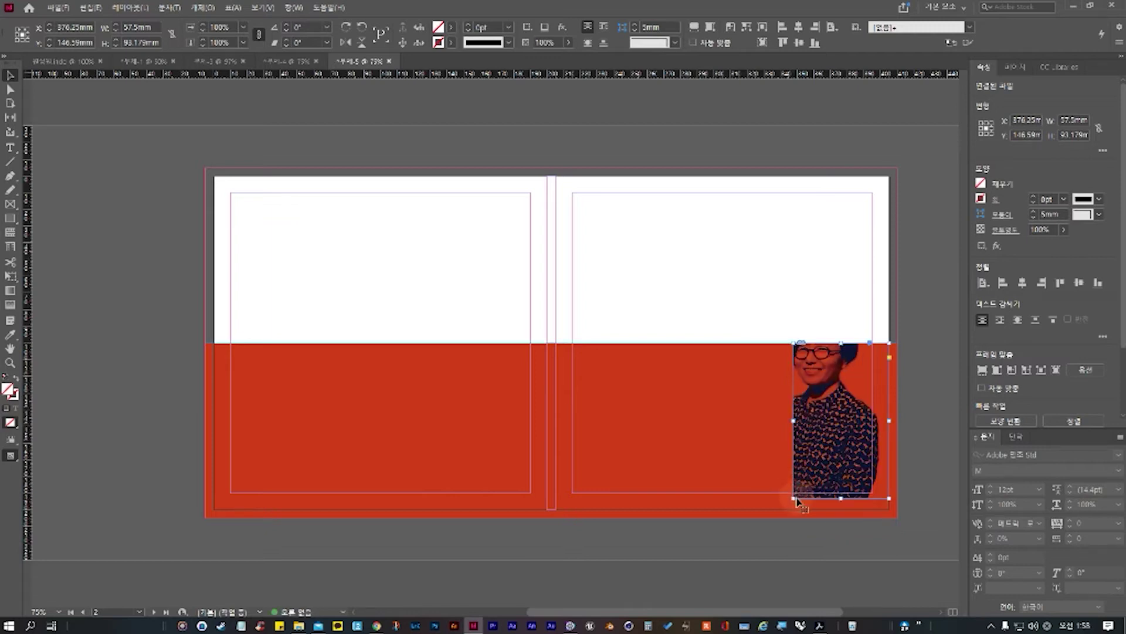
mouse_move(792, 498)
left_mouse_down()
mouse_move(776, 519)
mouse_move(782, 510)
left_mouse_up()
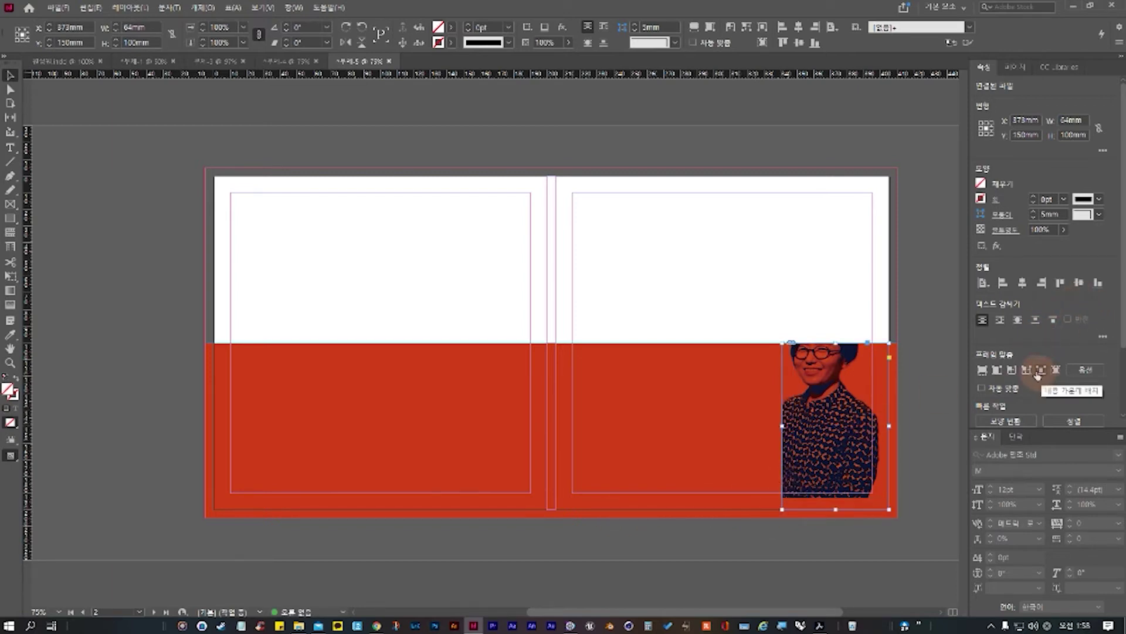
left_click(1025, 375)
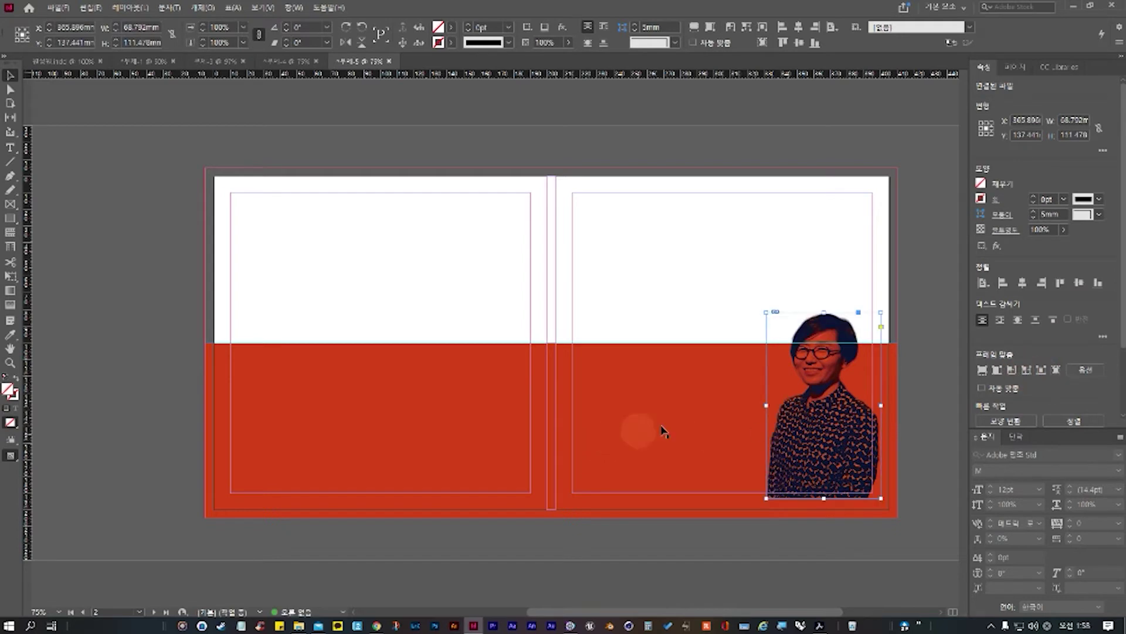
Step: Try moving the portrait image down inside its frame and undo the move
left_click_drag(829, 390, 831, 435)
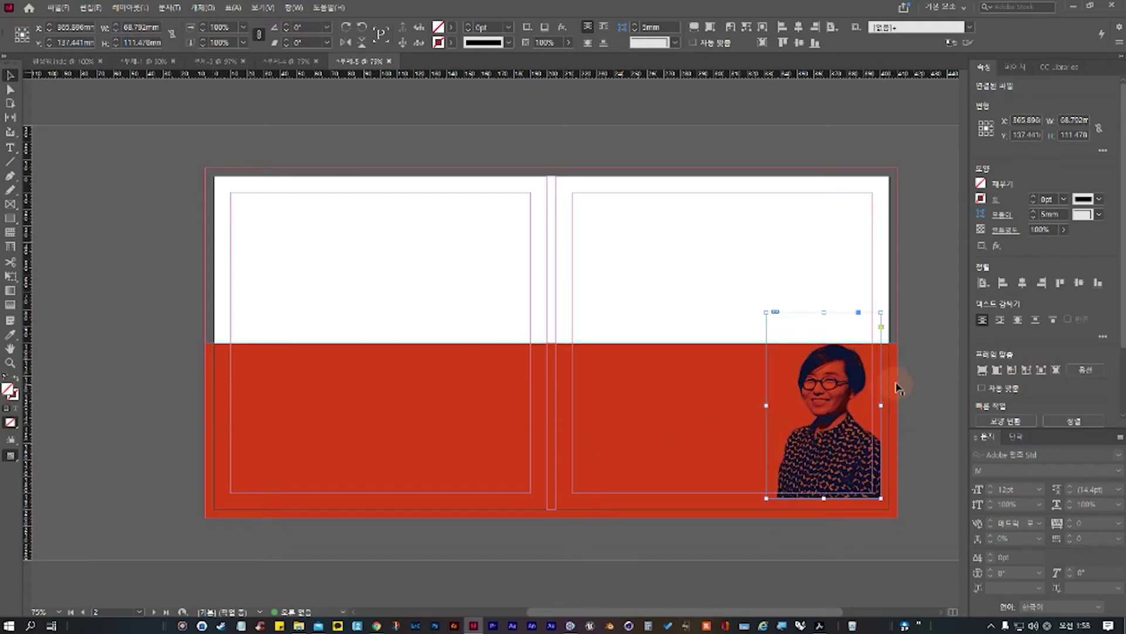
key("ctrl+z")
left_click(724, 407)
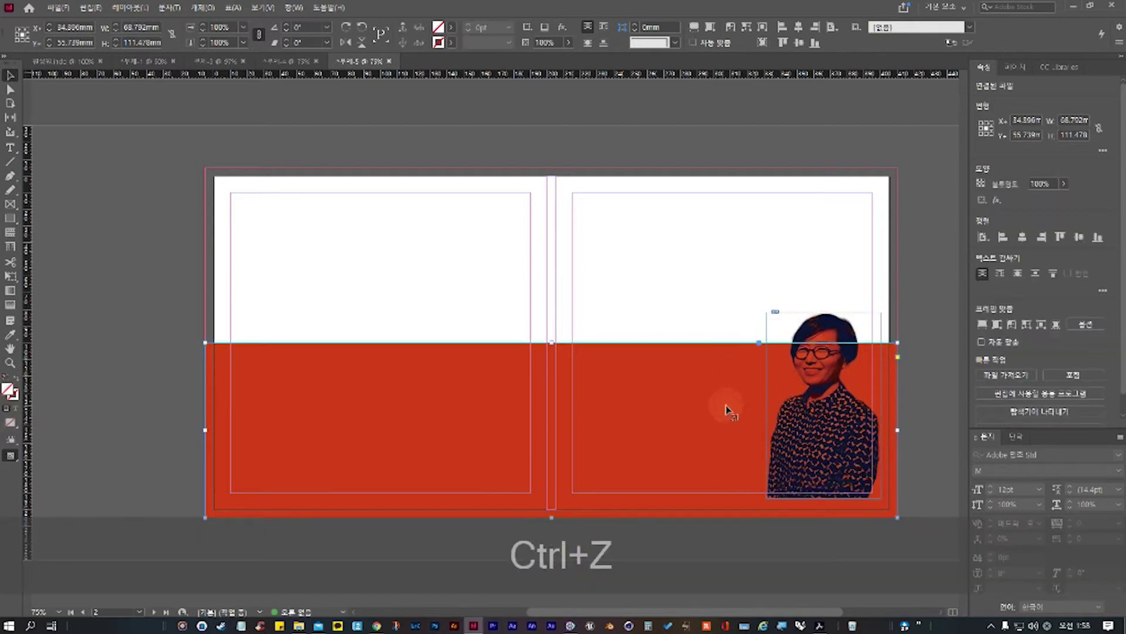
Step: Move the portrait with its frame down and slightly right, close to the lower right corner of the page
left_click(784, 318)
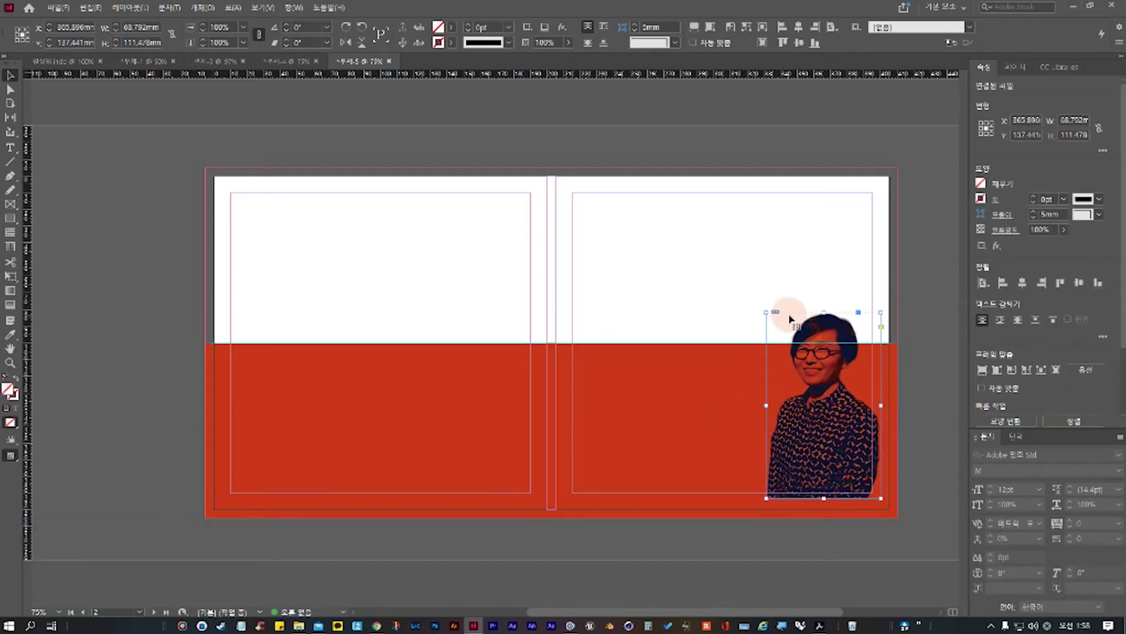
left_click_drag(806, 317, 812, 368)
left_click_drag(819, 433, 821, 407)
Step: Align the portrait frame with the right edge of the cover page and deselect it
key("super")
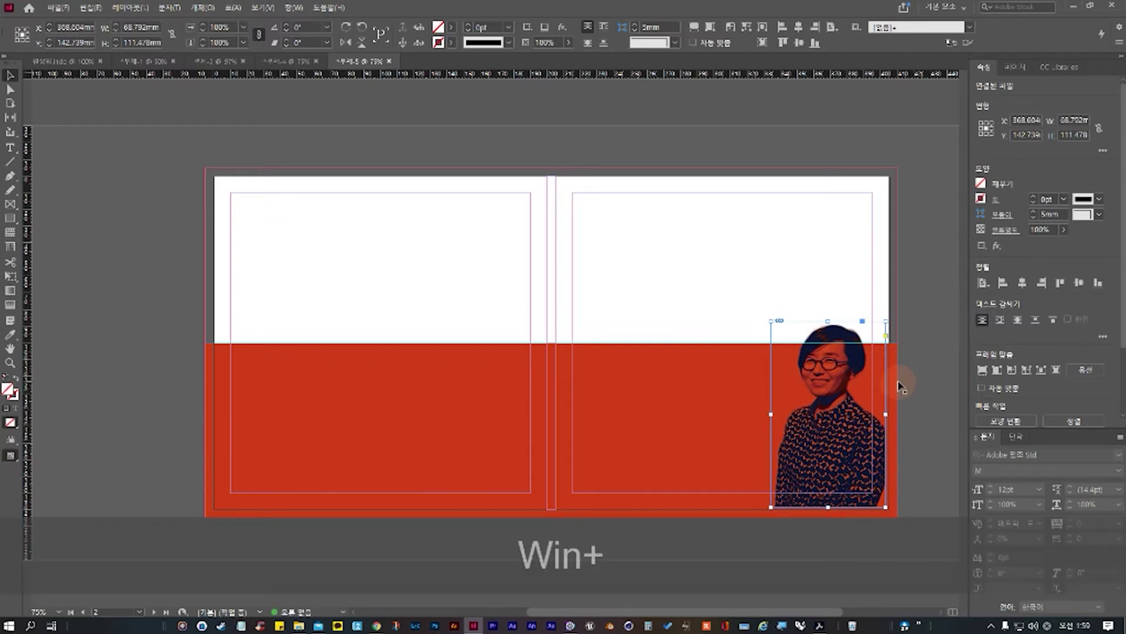
key("ctrl")
key("alt")
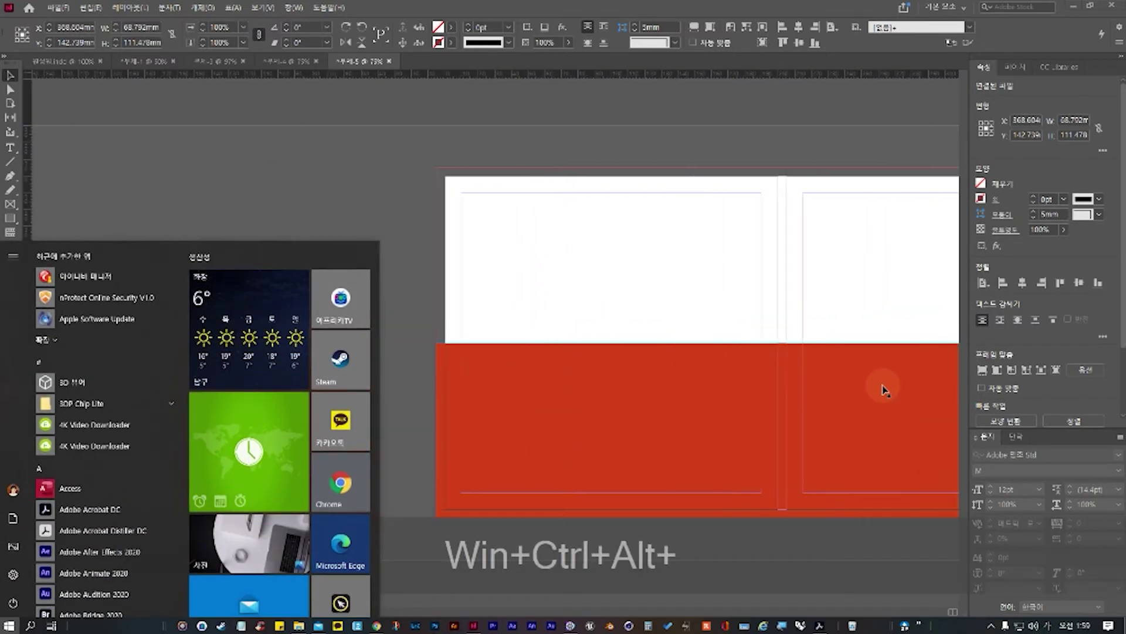
key("super+ctrl+alt+space")
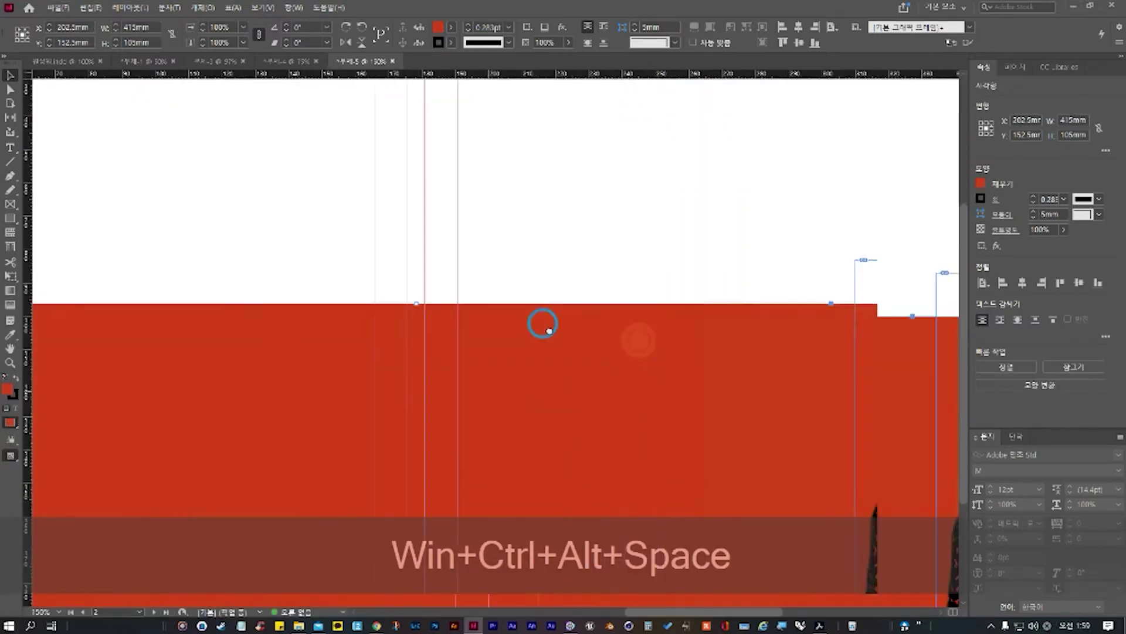
left_click(625, 371)
left_click_drag(669, 352, 679, 361)
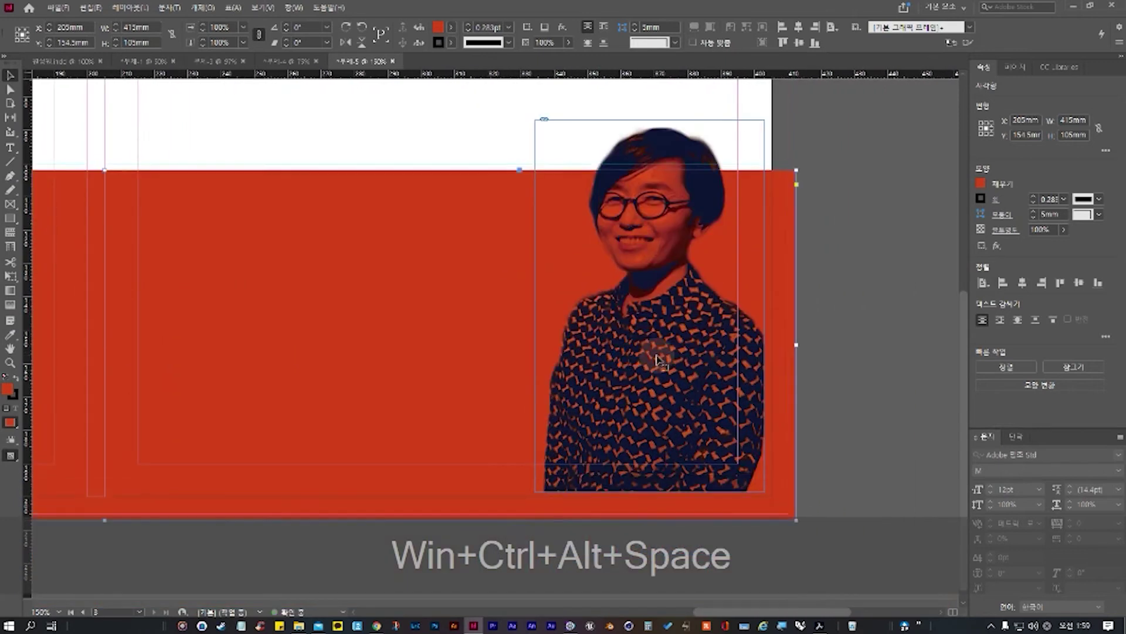
key("ctrl+z")
left_click(681, 152)
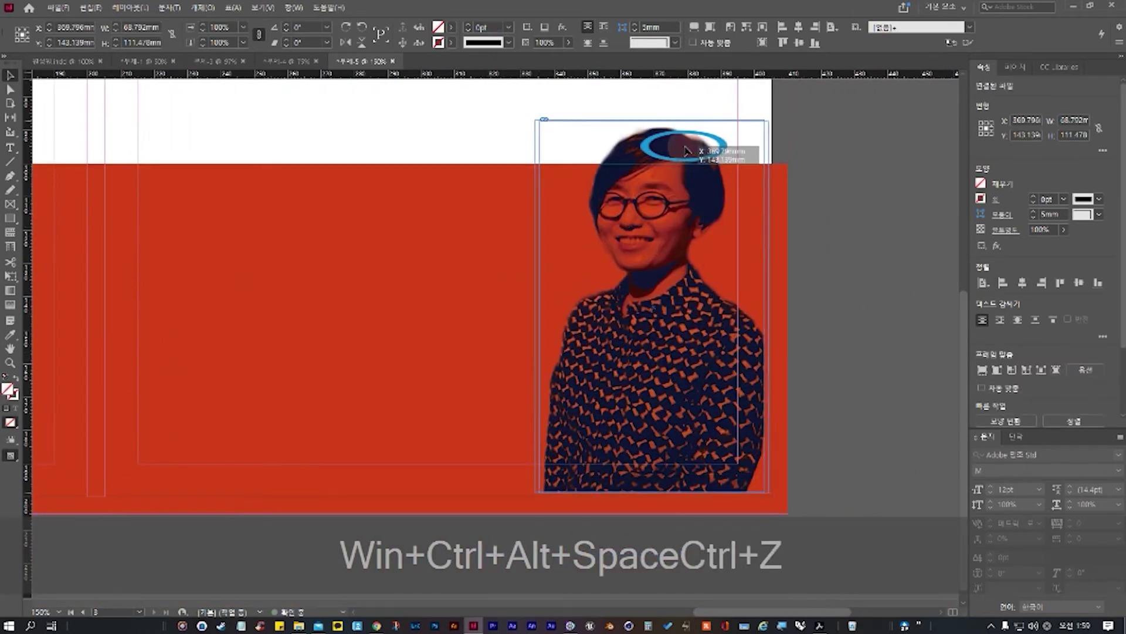
left_click_drag(689, 151, 696, 153)
left_click(837, 294)
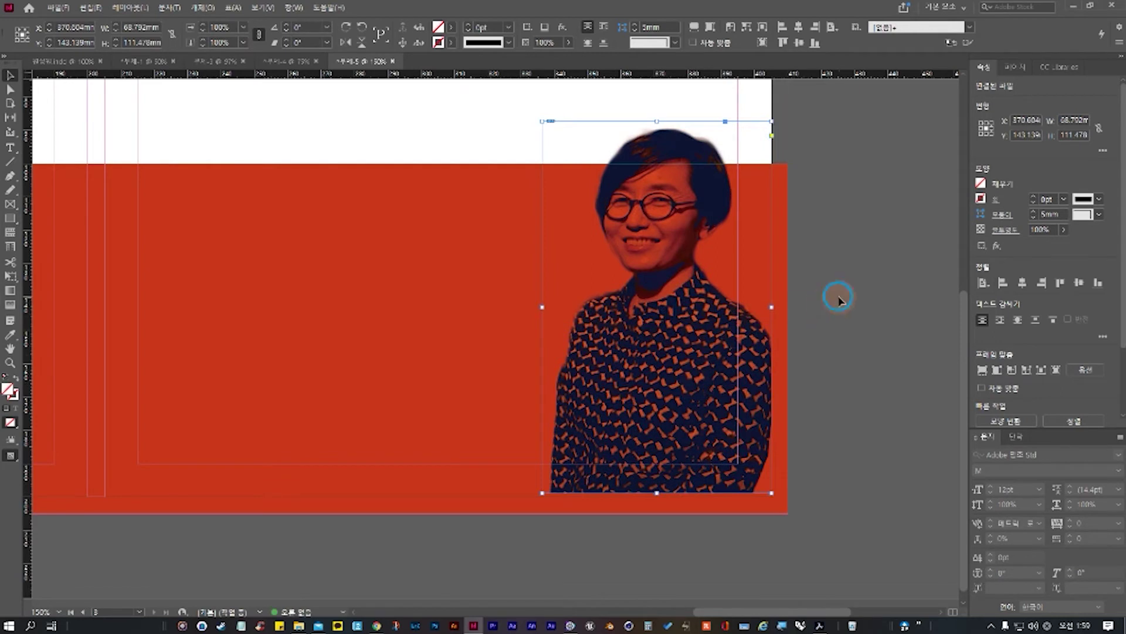
scroll(660, 393, "down", 4)
key("alt+space")
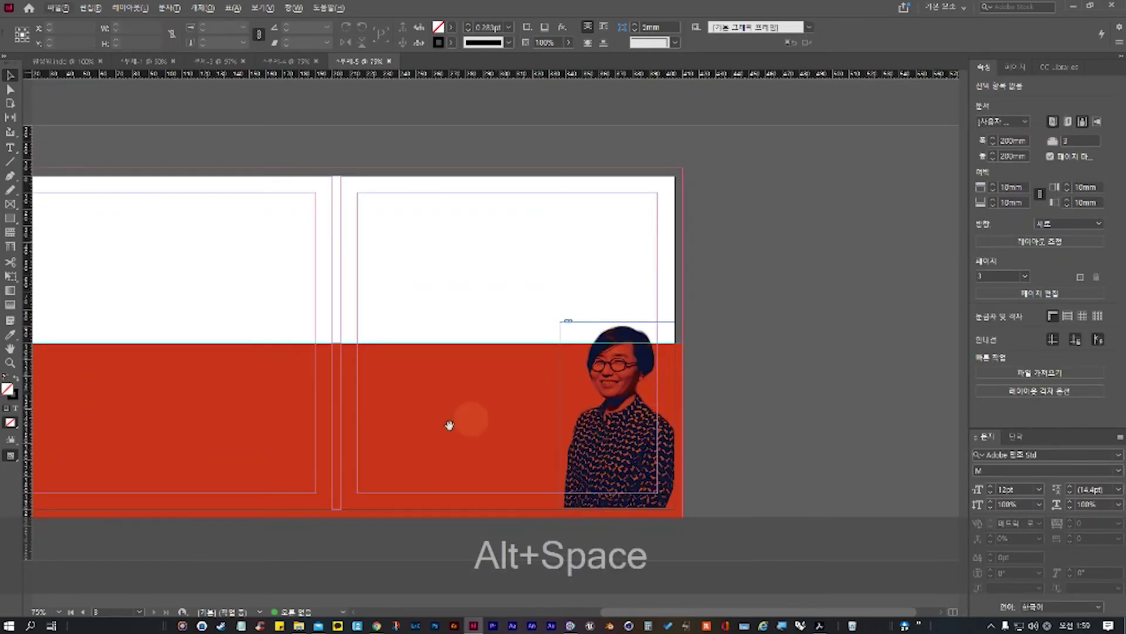
left_click_drag(447, 425, 628, 311)
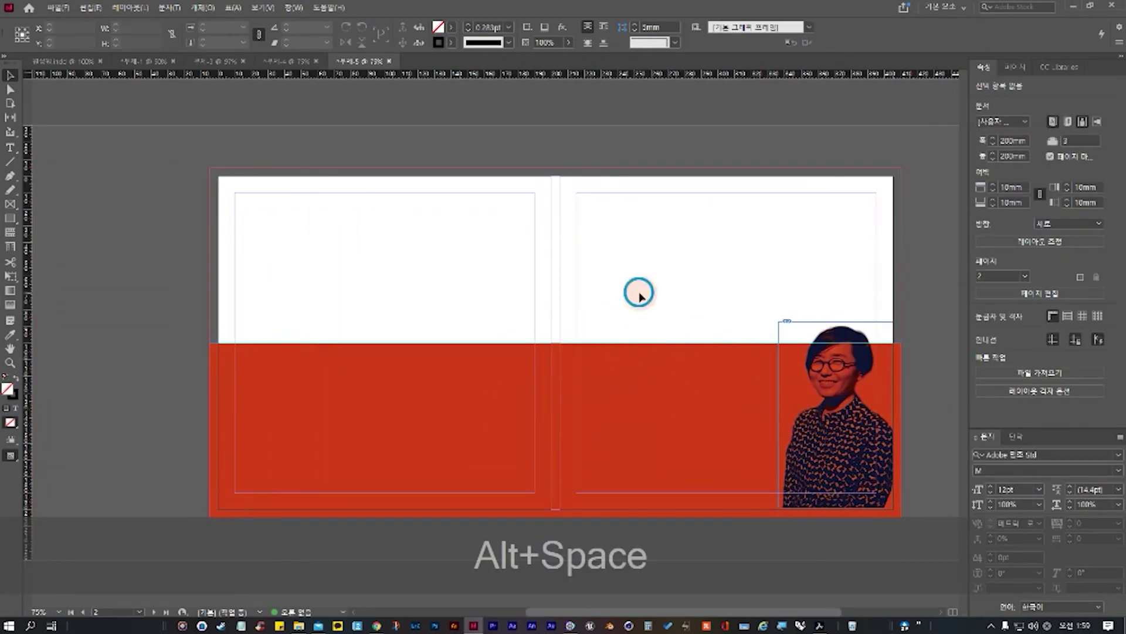
Step: Draw an empty 415 × 105 mm graphic frame exactly covering the red colour band, including its bleed
left_click(644, 449)
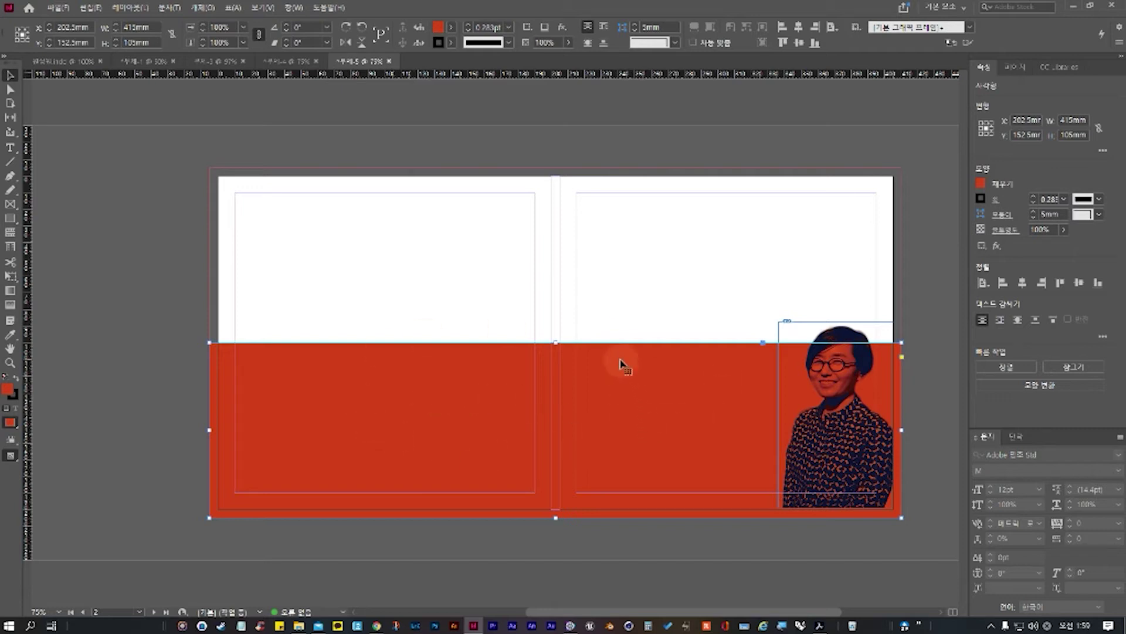
left_click(301, 311)
left_click(301, 378)
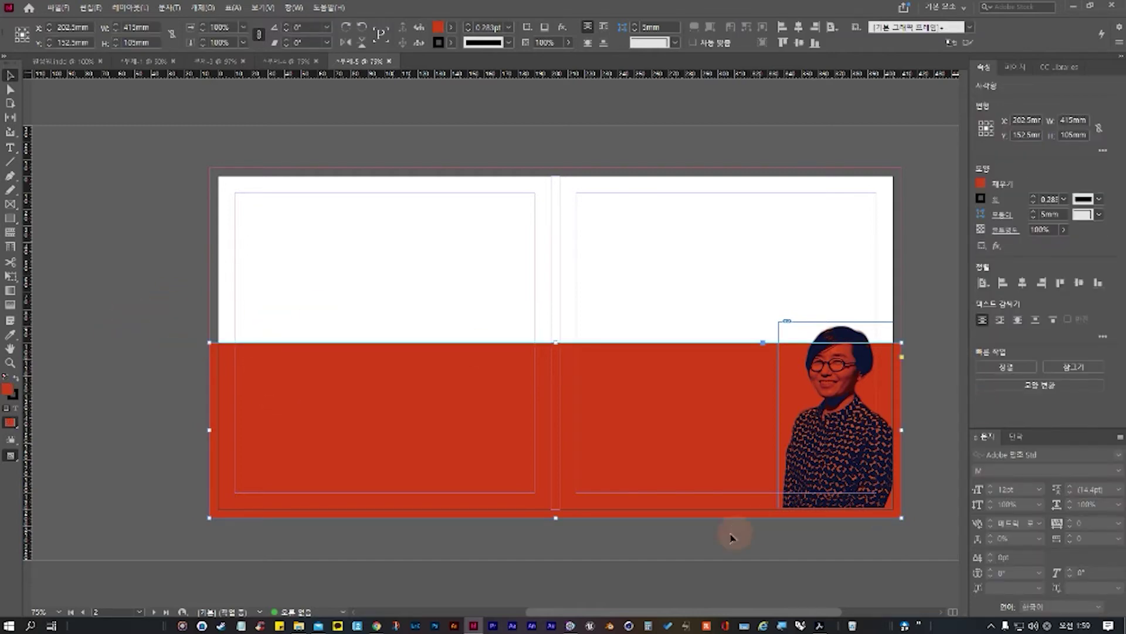
left_click(9, 203)
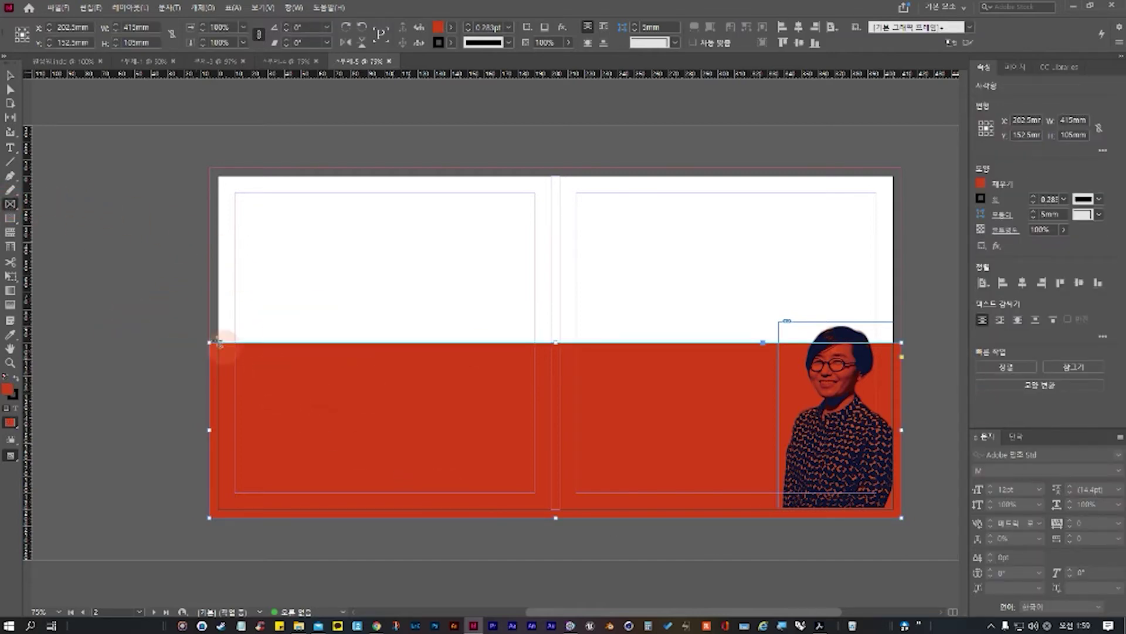
left_click_drag(209, 342, 904, 513)
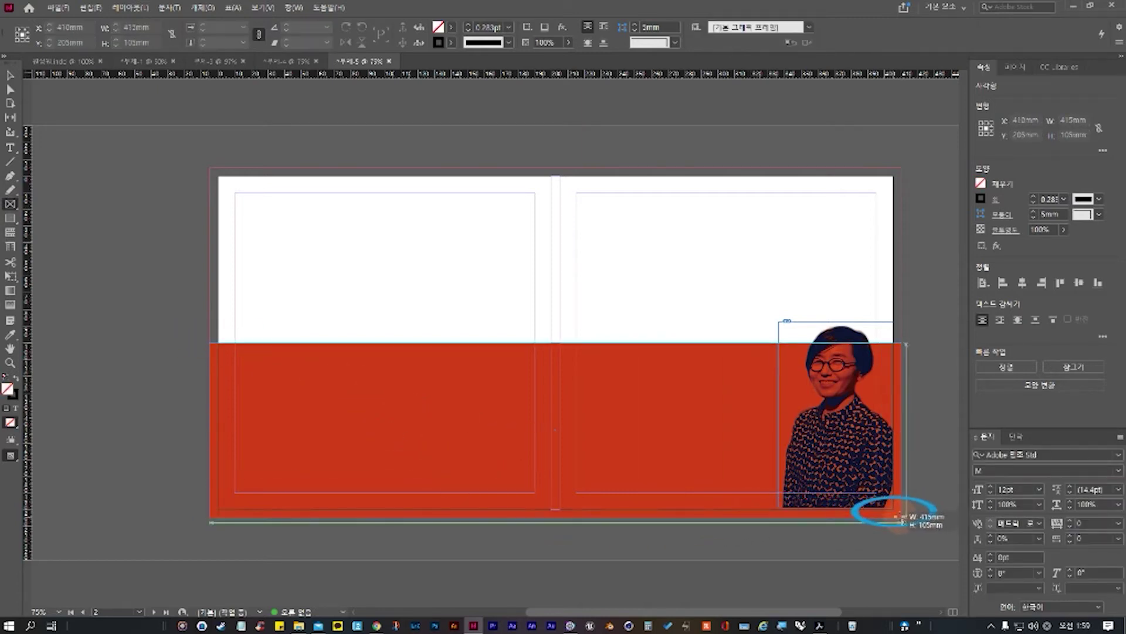
left_click_drag(902, 519, 902, 519)
Step: Examine how the new frame's edges line up with the red band and the bleed around the cover spread
scroll(237, 344, "up", 2)
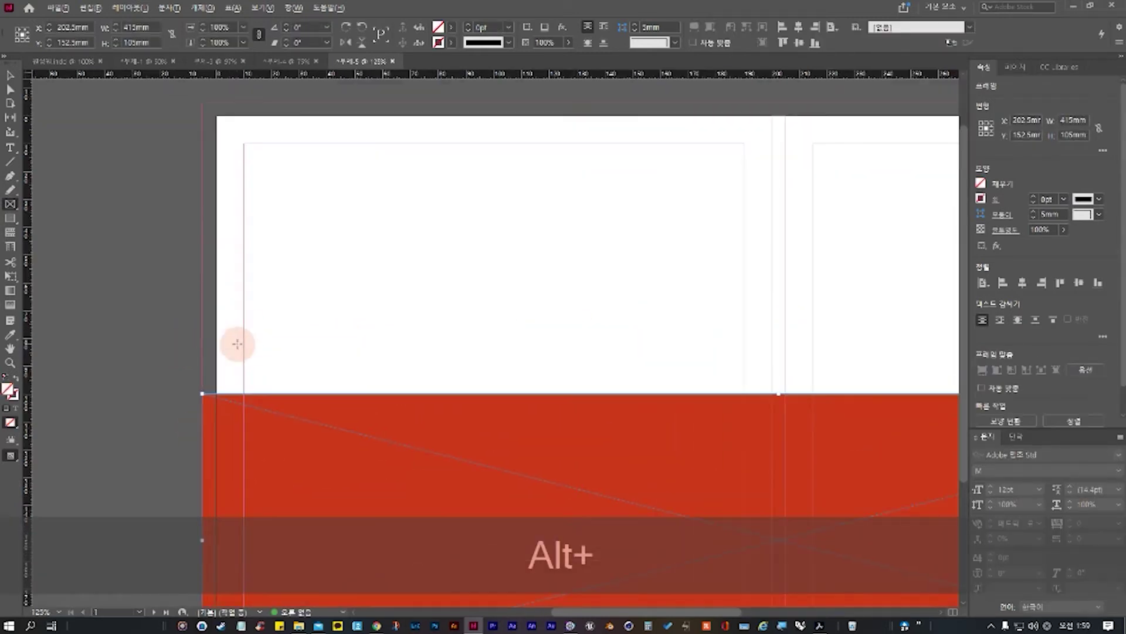
scroll(237, 344, "up", 10)
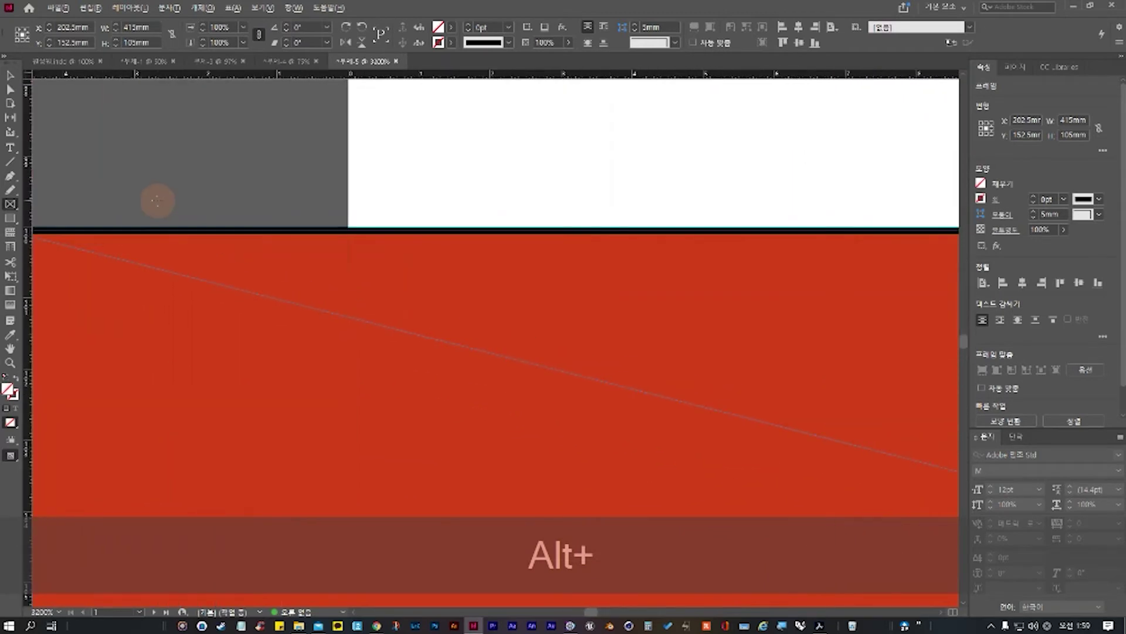
scroll(157, 202, "down", 10)
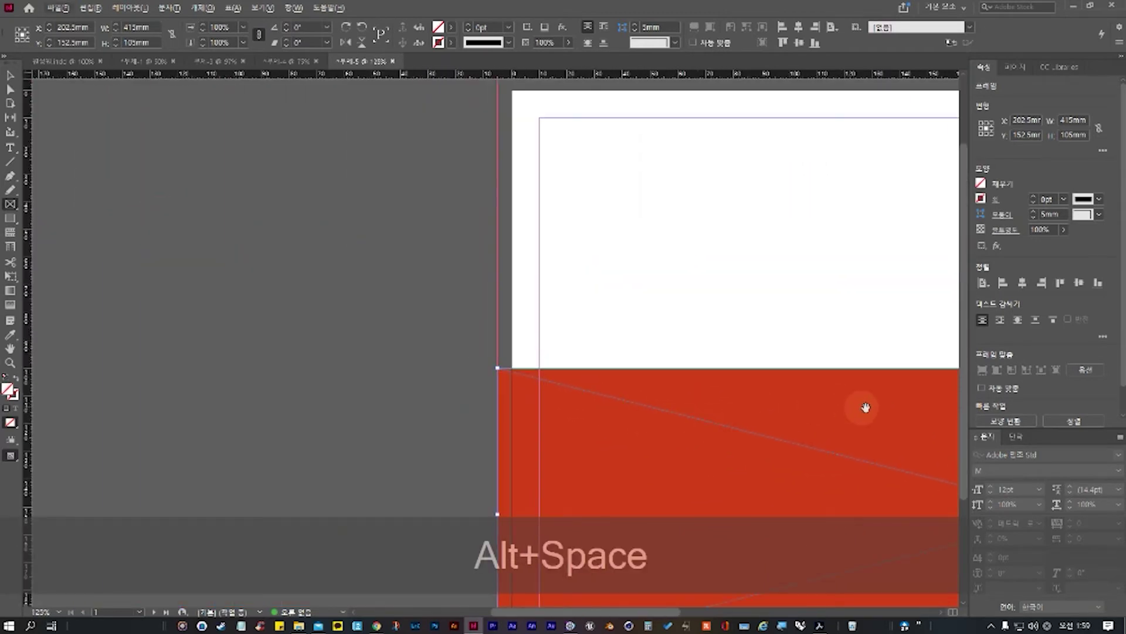
left_click_drag(866, 406, 586, 272)
scroll(639, 334, "down", 2)
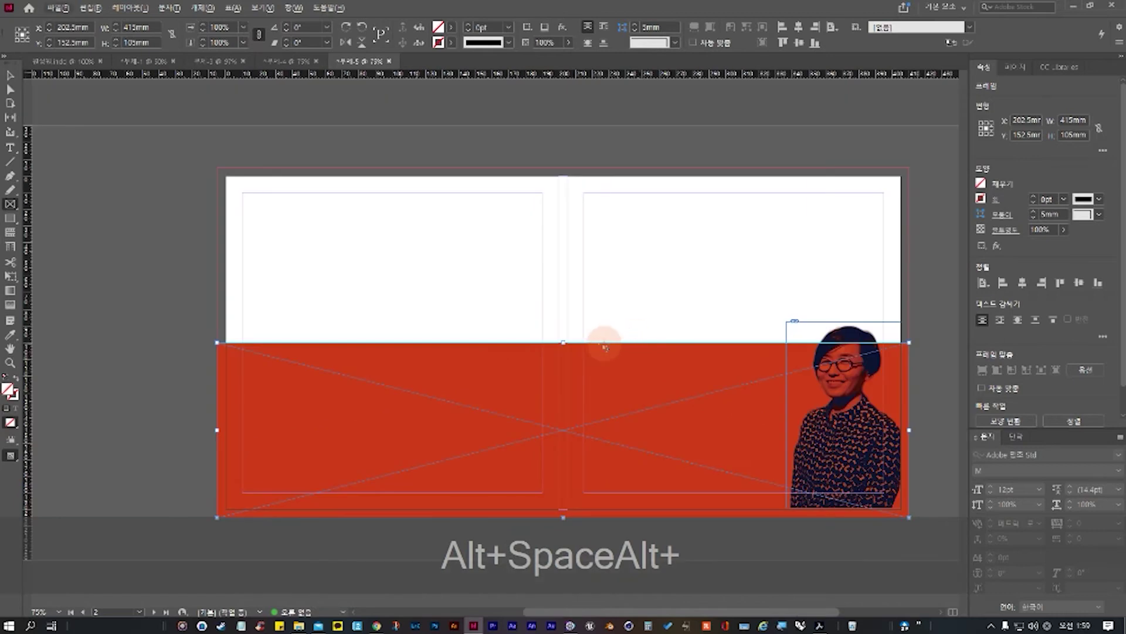
scroll(606, 346, "up", 2)
scroll(604, 397, "down", 2)
key("alt+space")
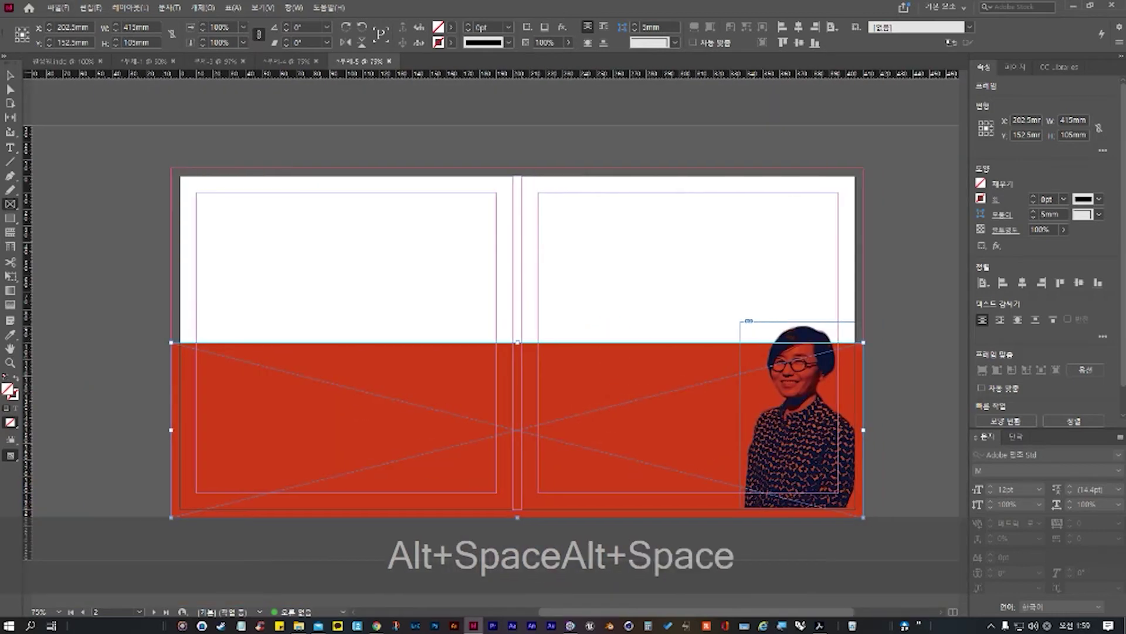
Step: Place the image 다운로드.jpg in the empty frame over the band and fill the frame proportionally
scroll(1069, 380, "down", 1)
left_click(1040, 409)
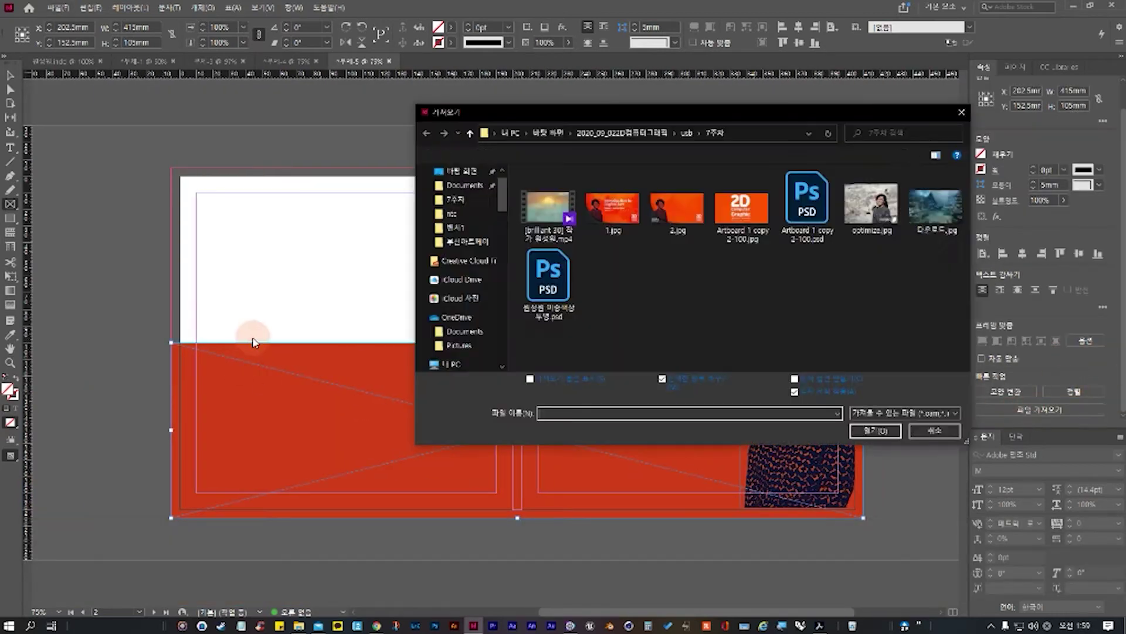
left_click(935, 208)
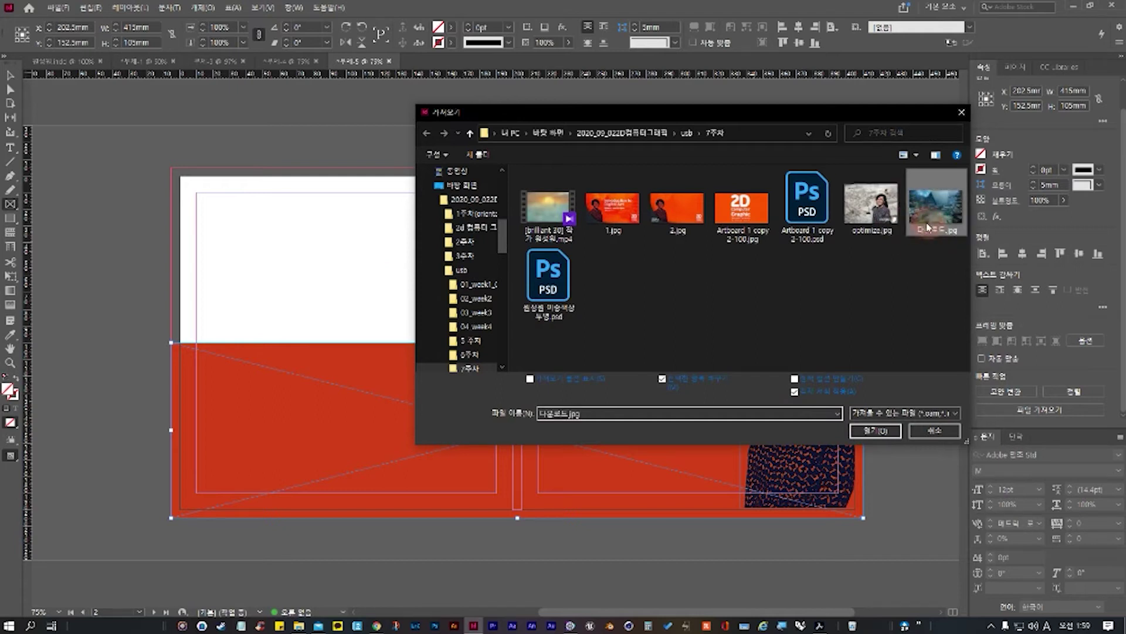
left_click(883, 434)
left_click(613, 496)
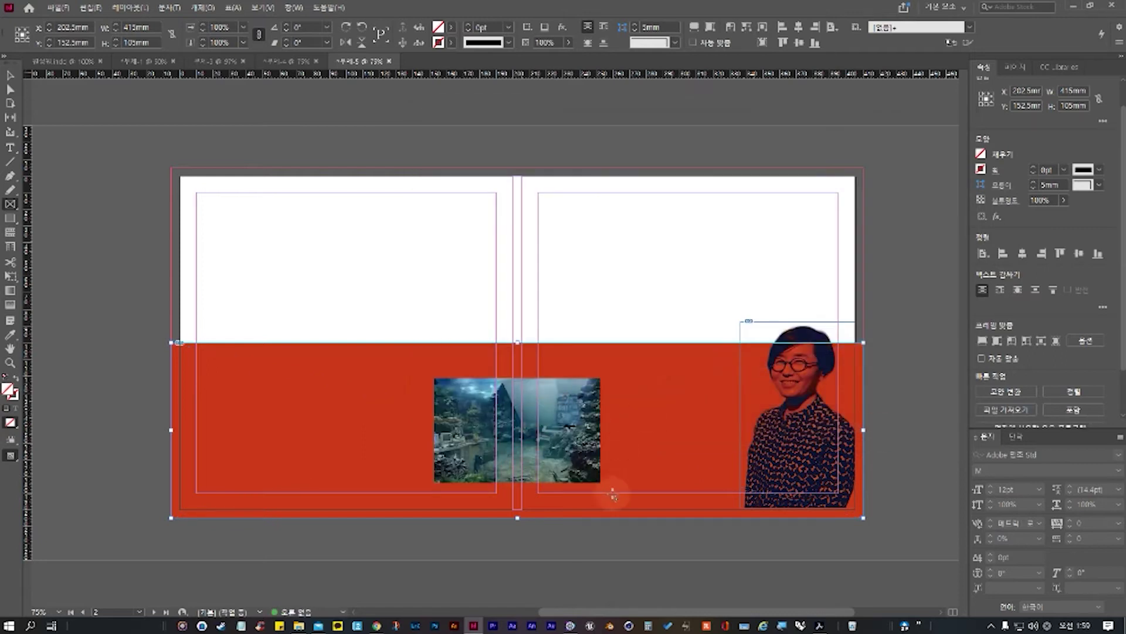
left_click(988, 342)
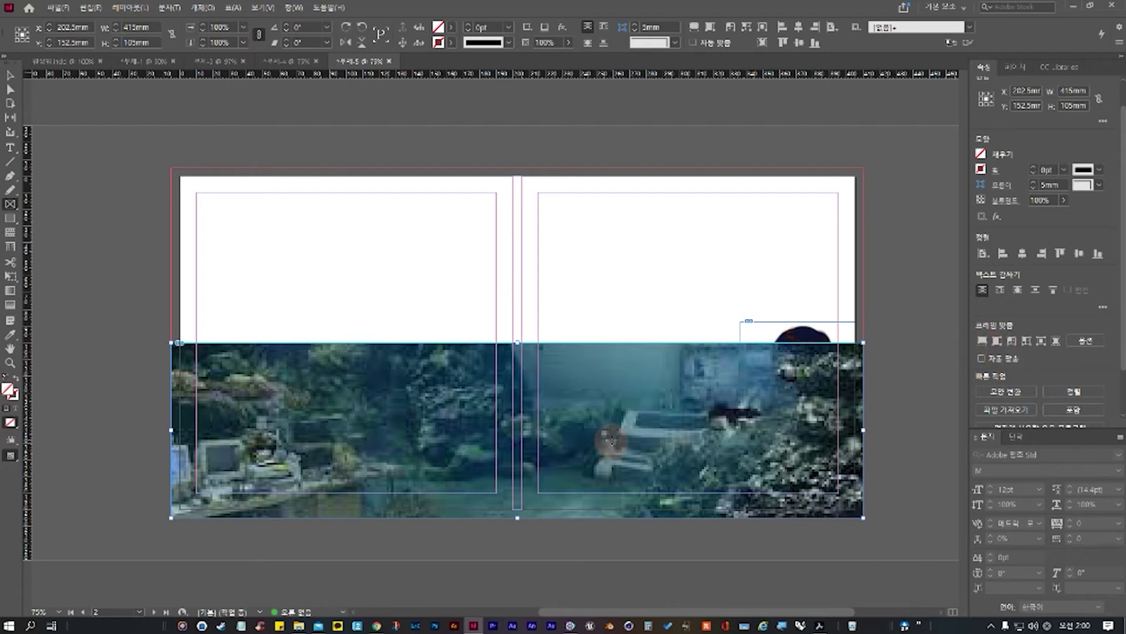
Step: Move the landscape image down inside its frame so its upper part fills the band, and deselect it
key("v")
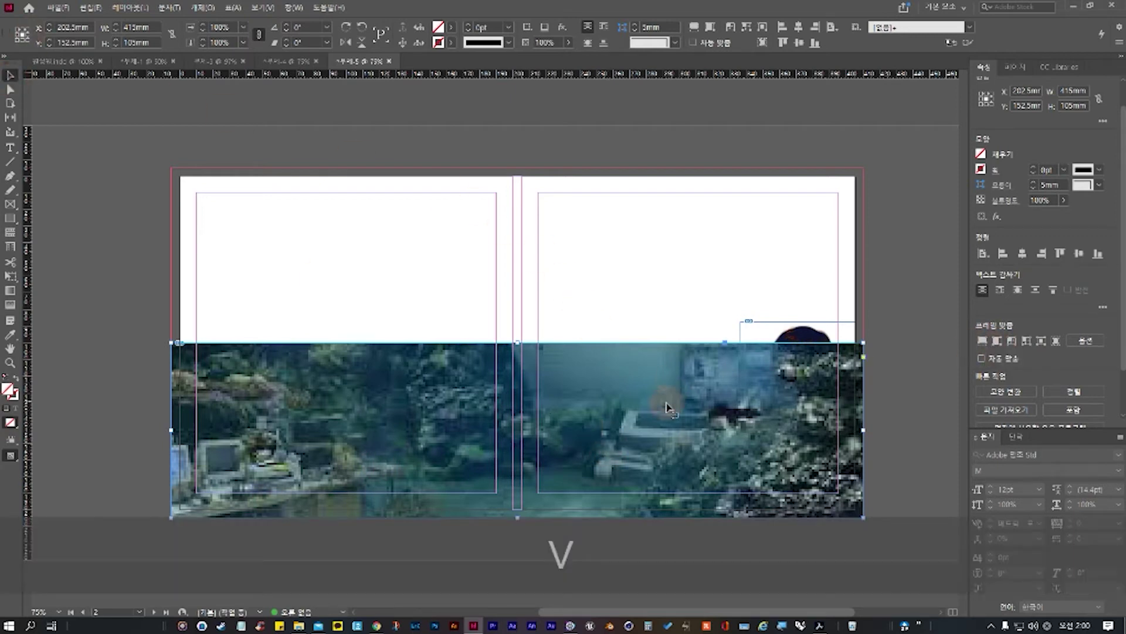
left_click(639, 423)
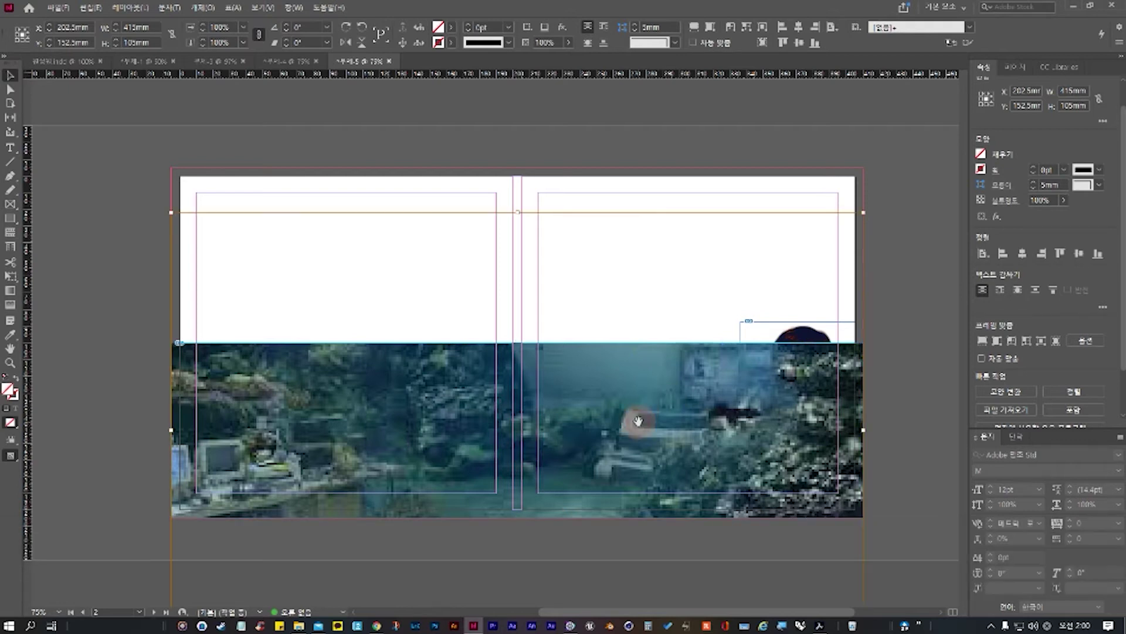
left_click_drag(614, 419, 634, 442)
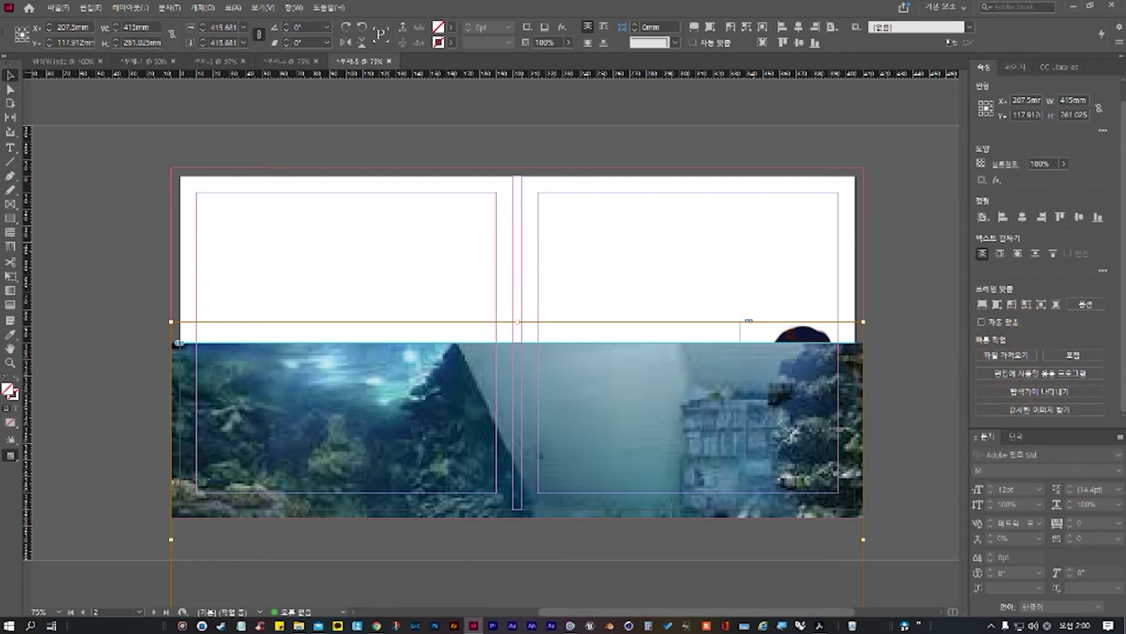
left_click(655, 255)
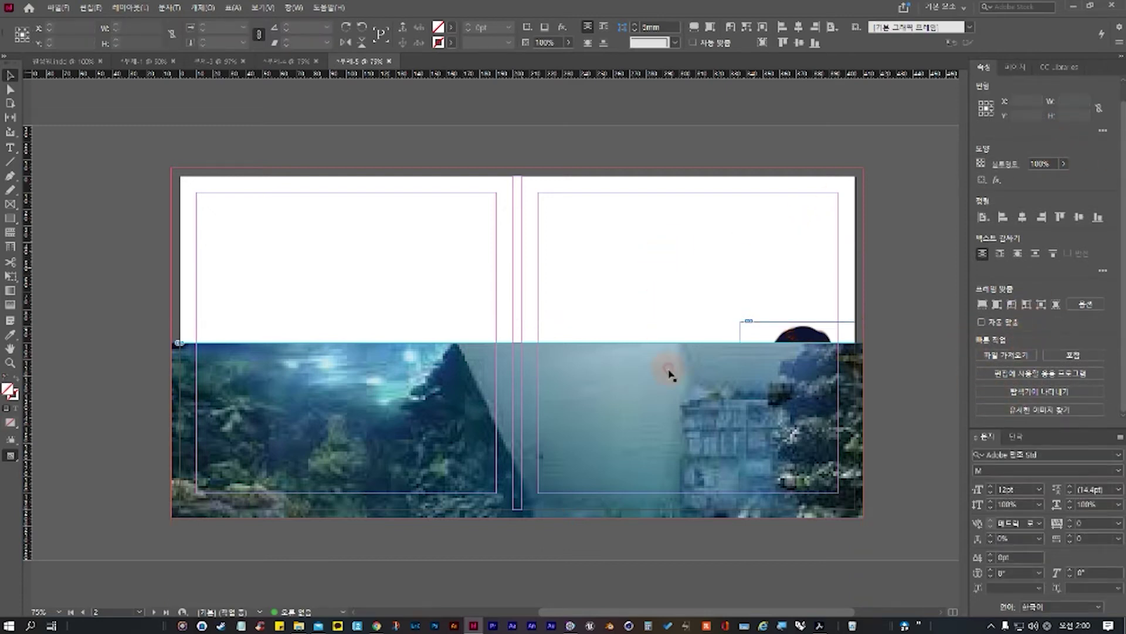
Step: Select the landscape image's frame and open the blending mode choices in its opacity settings
left_click(665, 362)
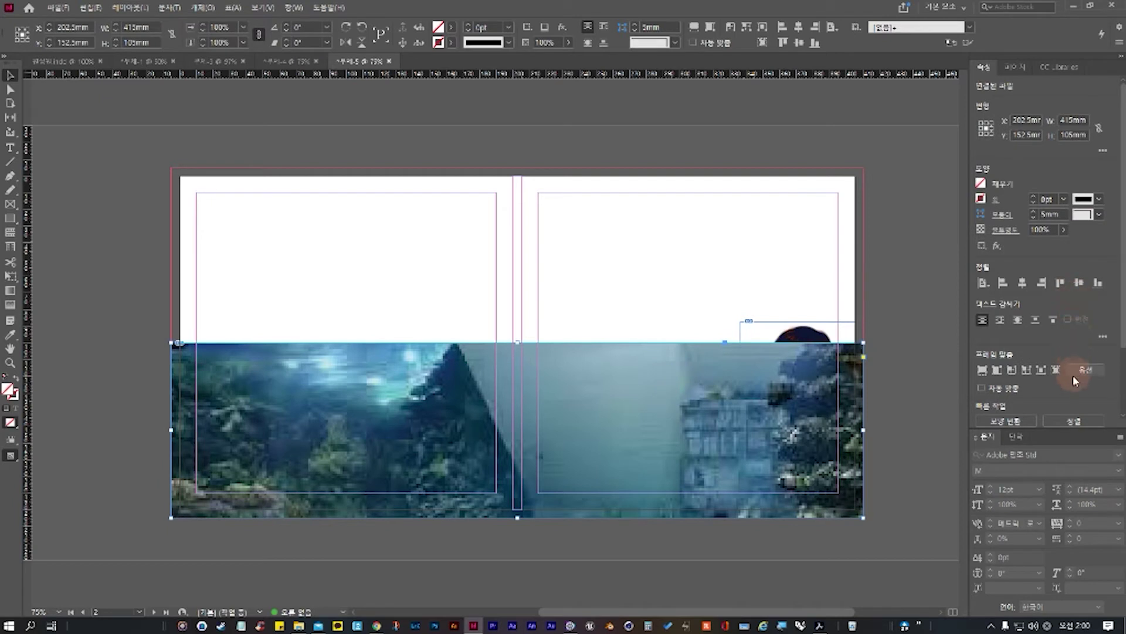
scroll(1072, 374, "down", 3)
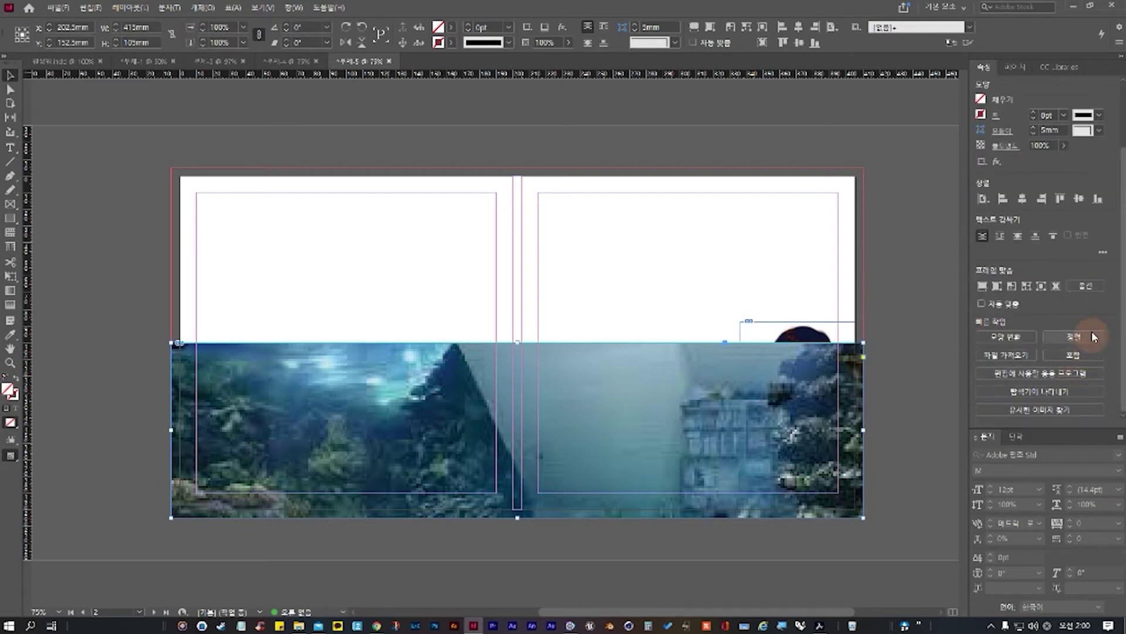
scroll(1085, 334, "up", 3)
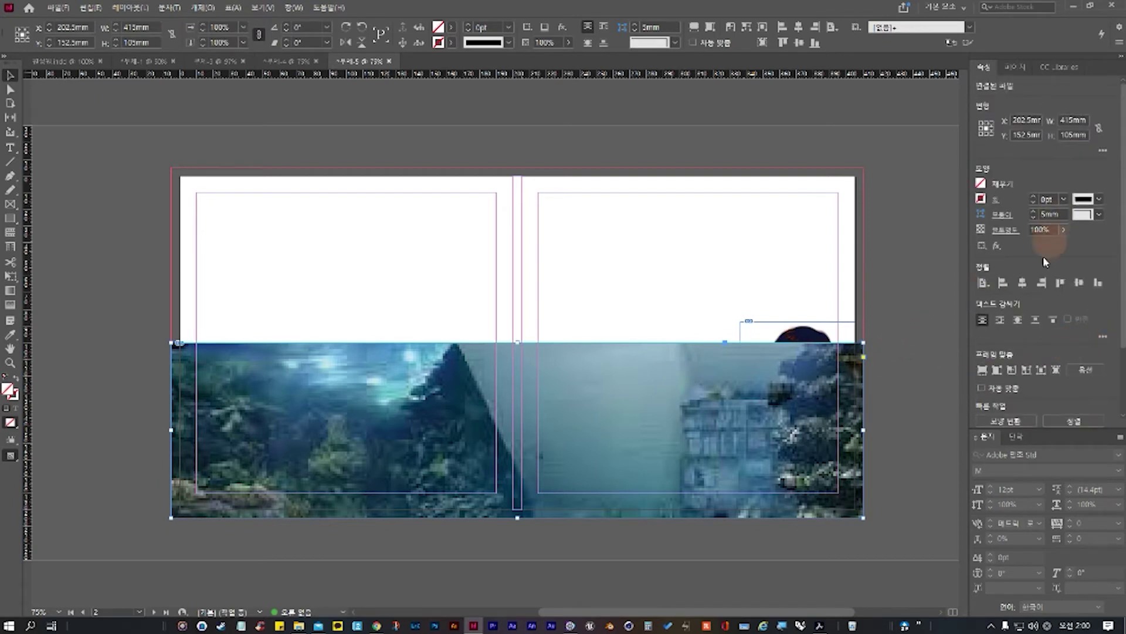
left_click(1013, 232)
left_click(918, 245)
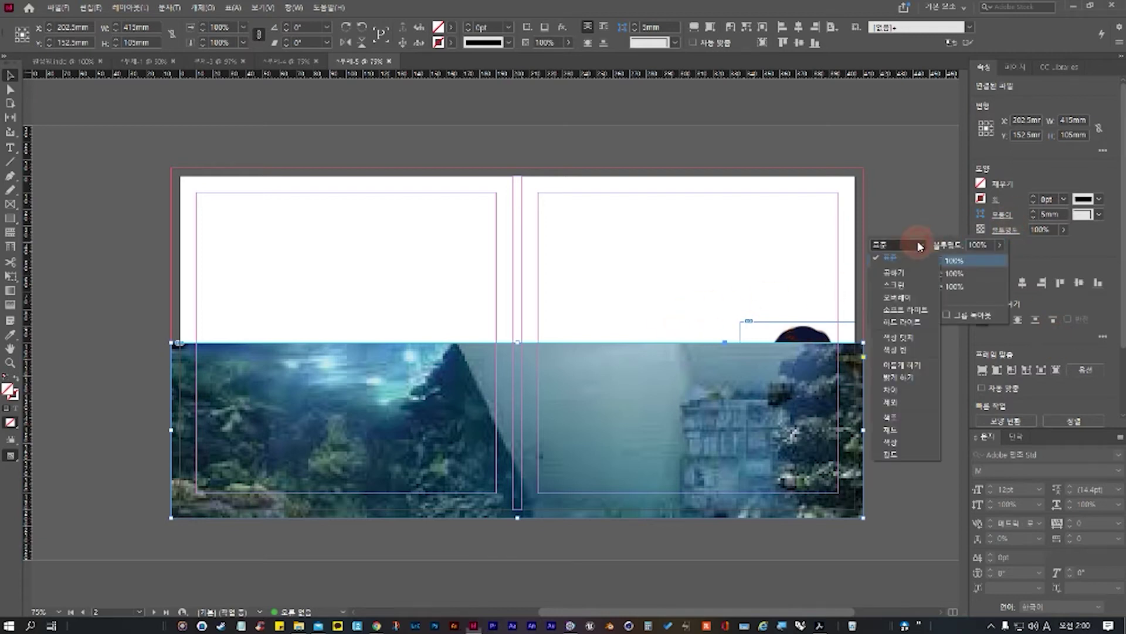
Step: Blend the wide landscape photo with the red box beneath it using Overlay (오버레이) mode at 62% opacity
left_click(902, 275)
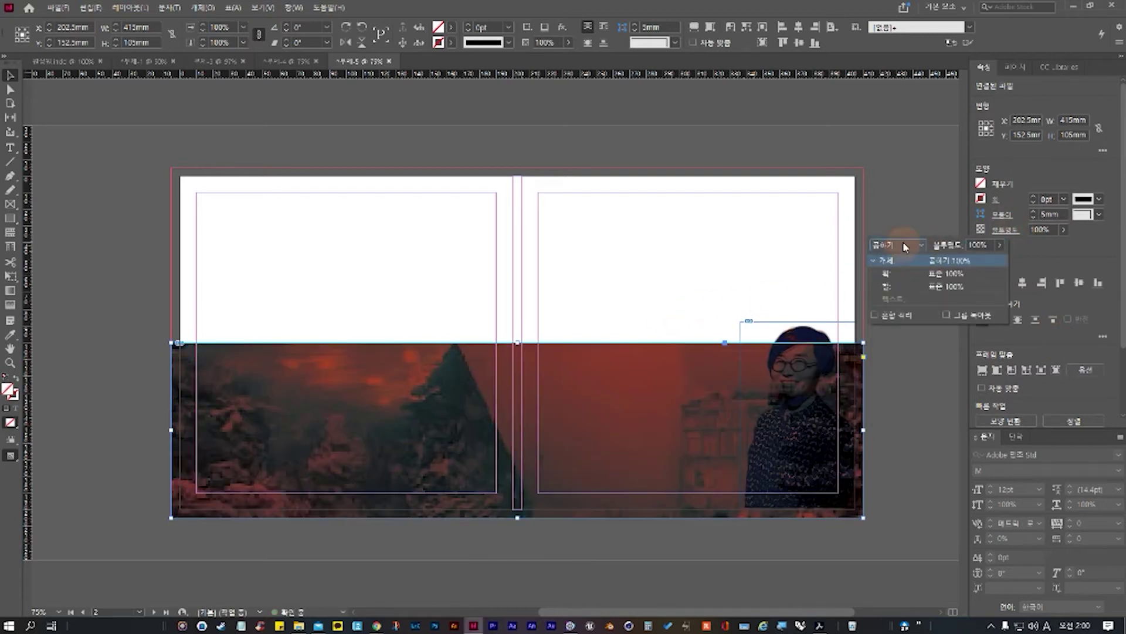
left_click(903, 243)
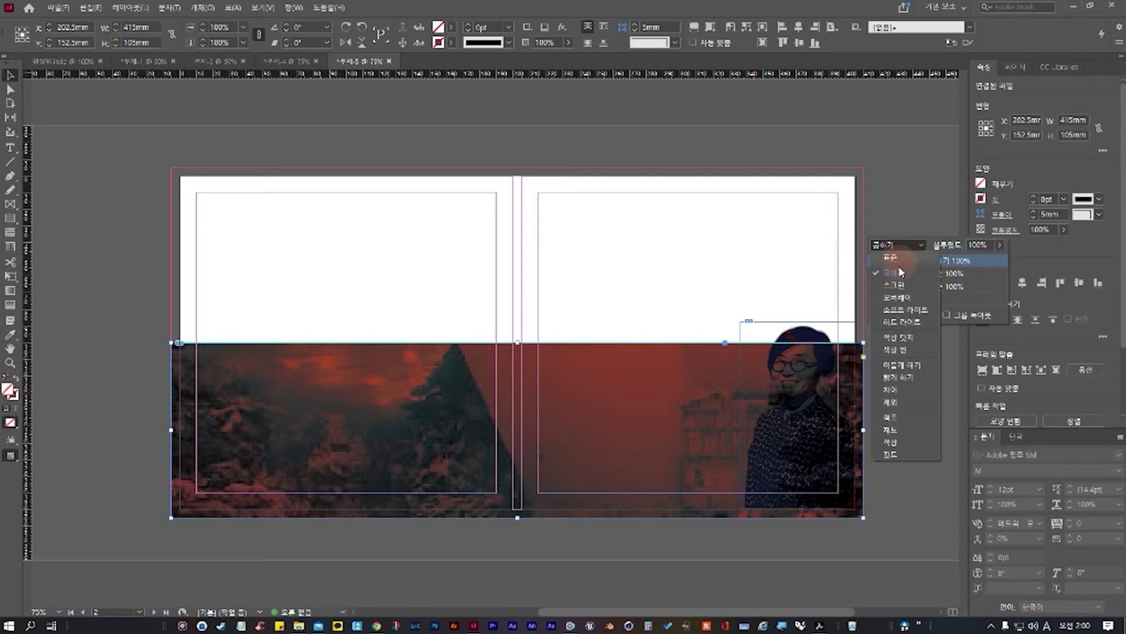
left_click(920, 296)
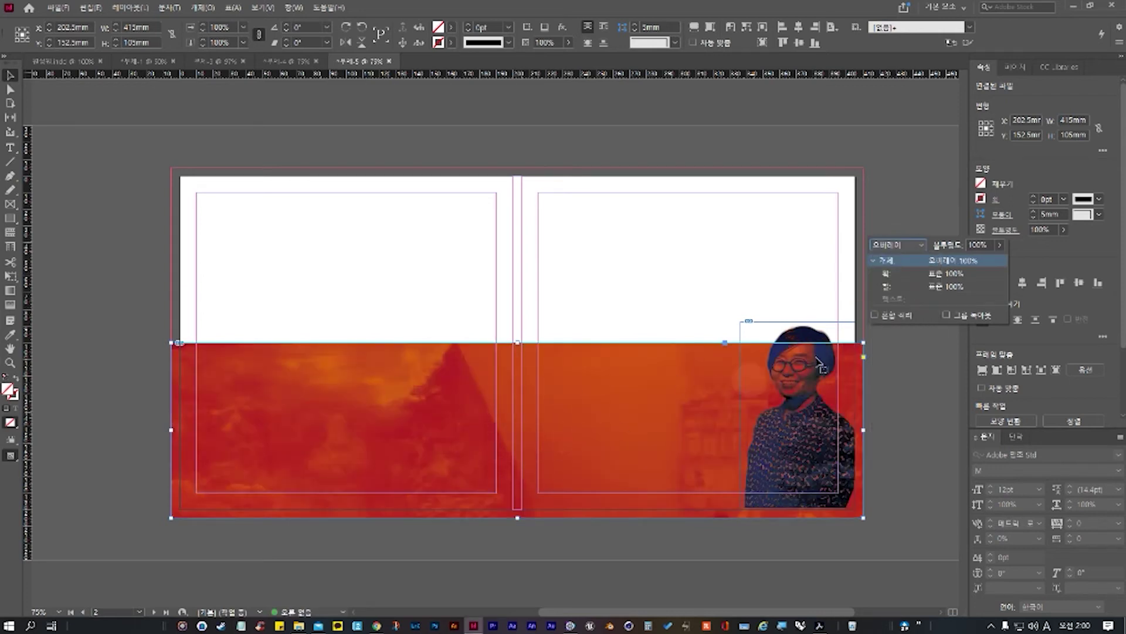
left_click(999, 249)
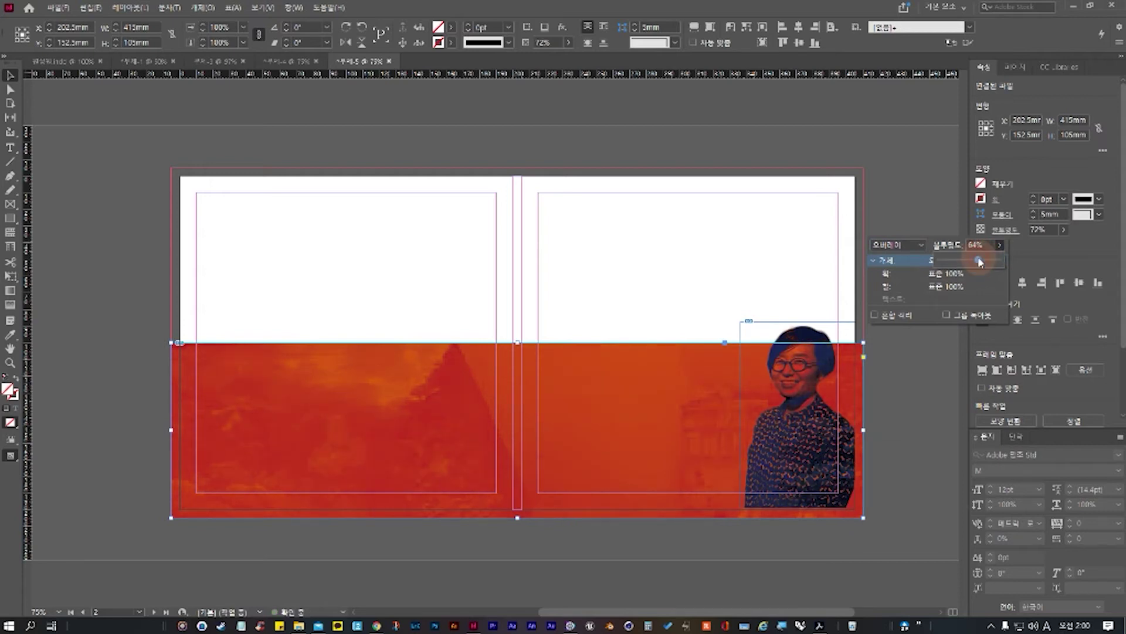
left_click(912, 320)
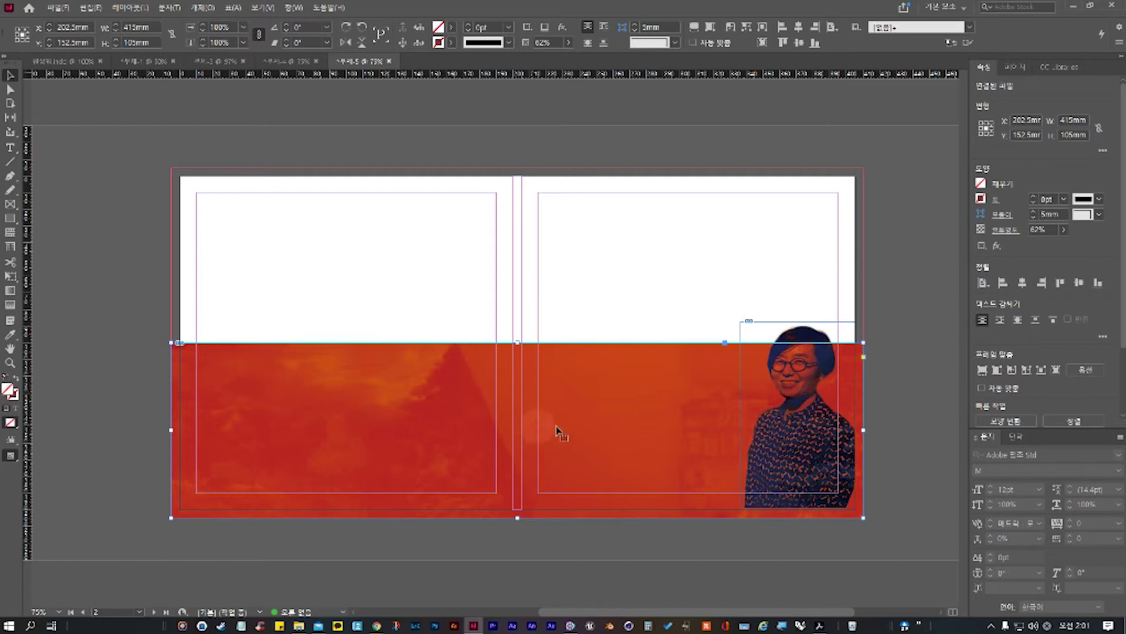
Step: Shift the landscape photo slightly and test its stacking order by sending it backward and bringing it forward again
left_click_drag(630, 430, 636, 372)
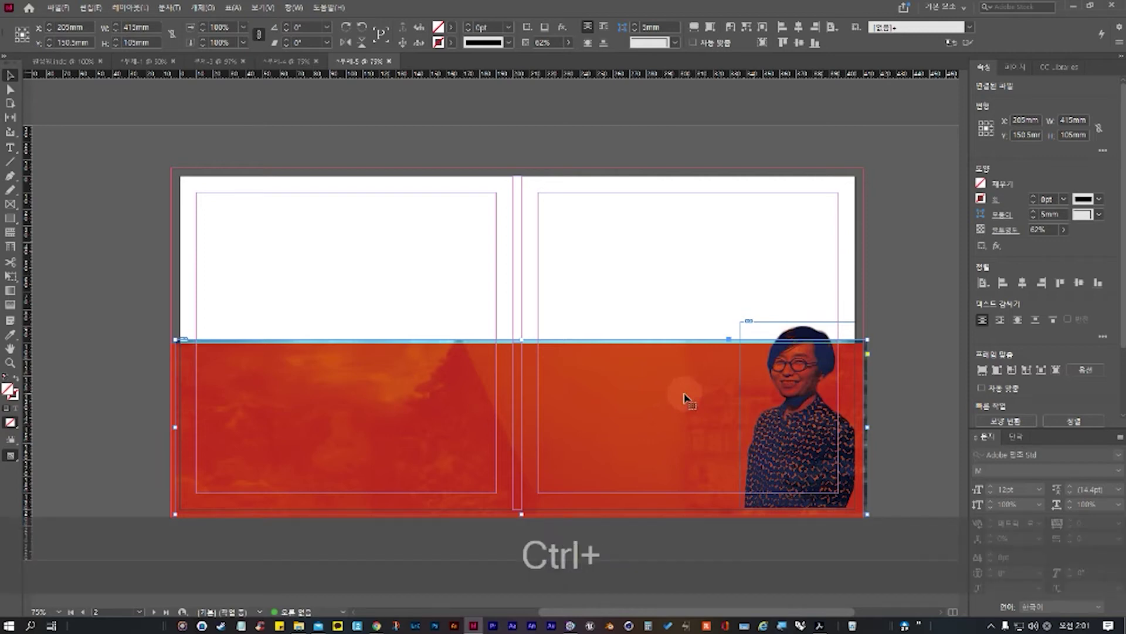
key("ctrl+bracketleft")
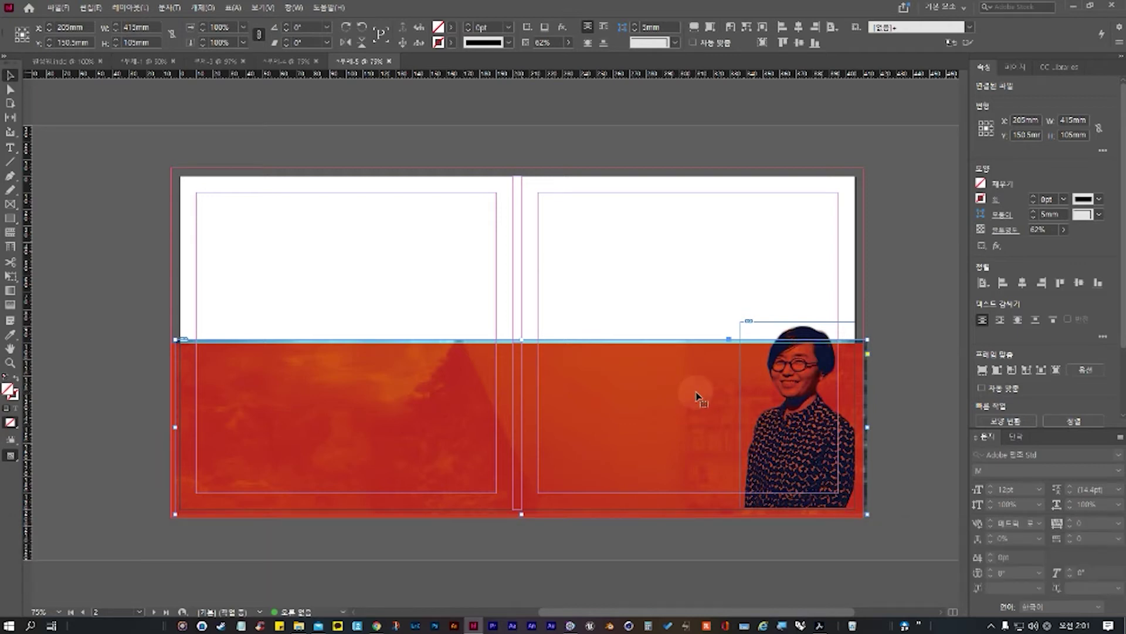
key("ctrl+bracketleft")
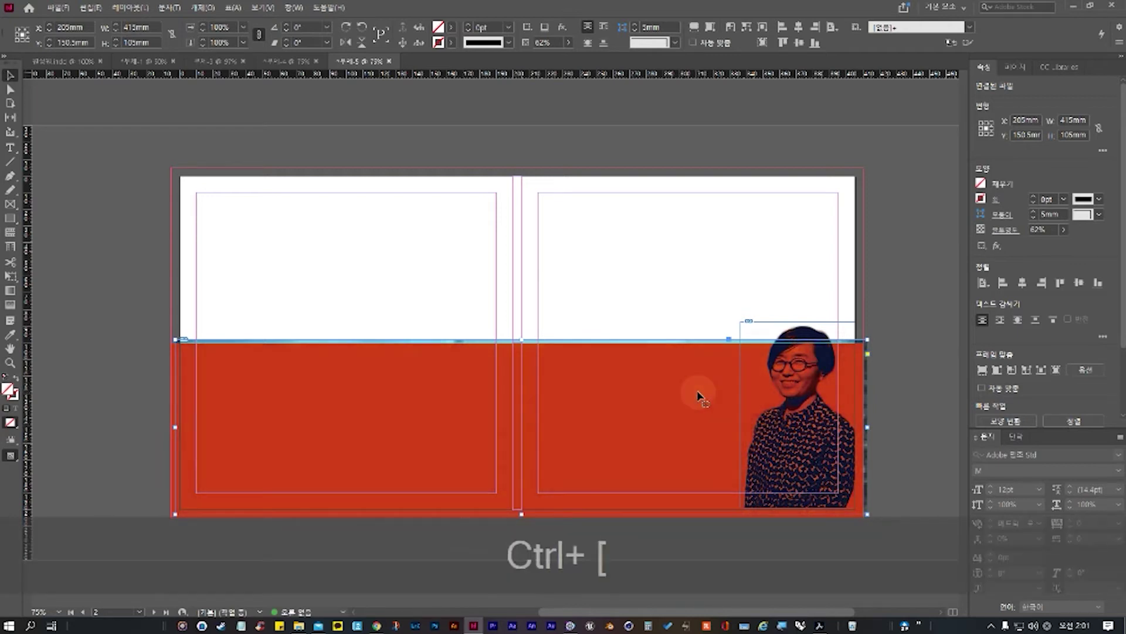
key("ctrl+bracketright")
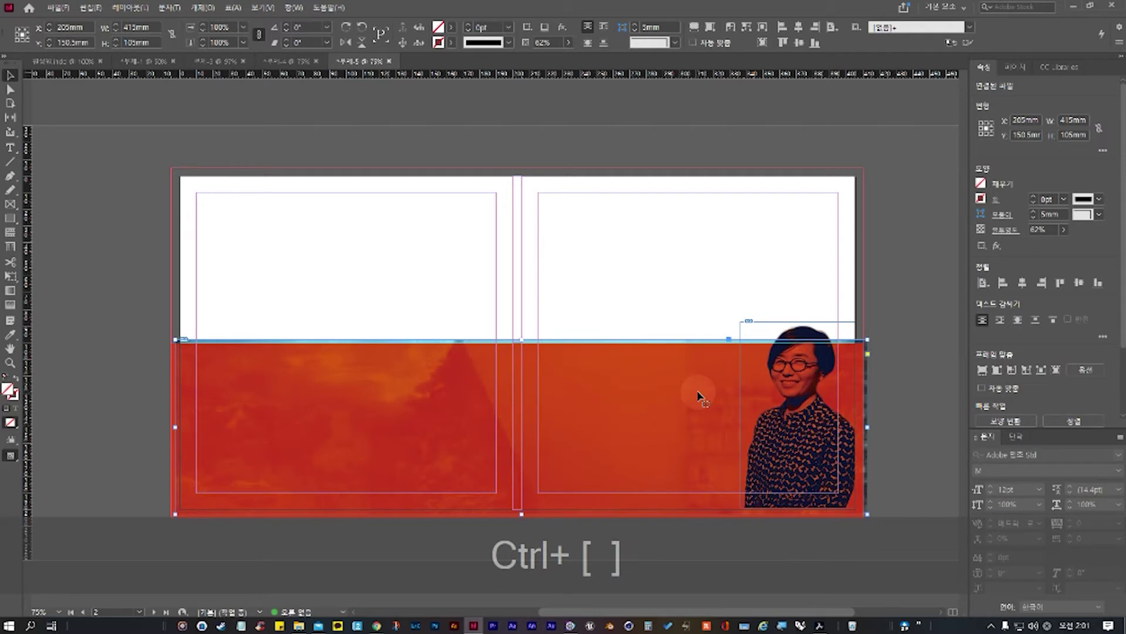
key("ctrl+bracketleft")
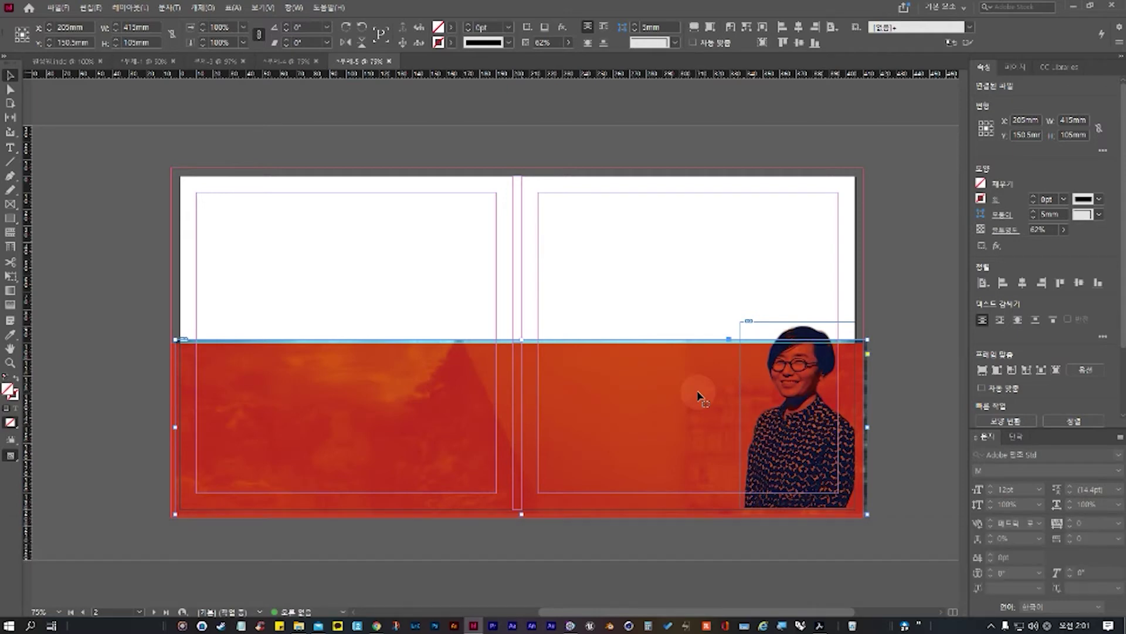
key("ctrl+bracketleft")
key("ctrl+bracketright")
Step: Realign the landscape photo with the red box's upper edge and the outer bleed, at X 202.5 mm, Y 152.5 mm
left_click(692, 229)
scroll(704, 329, "up", 2)
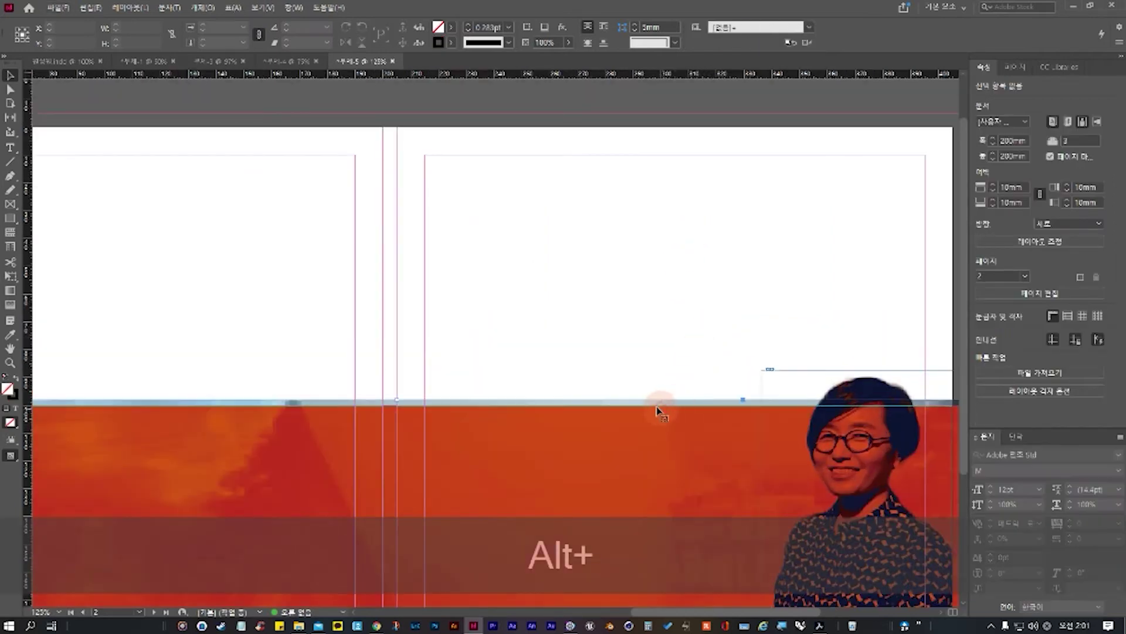
left_click_drag(658, 402, 654, 412)
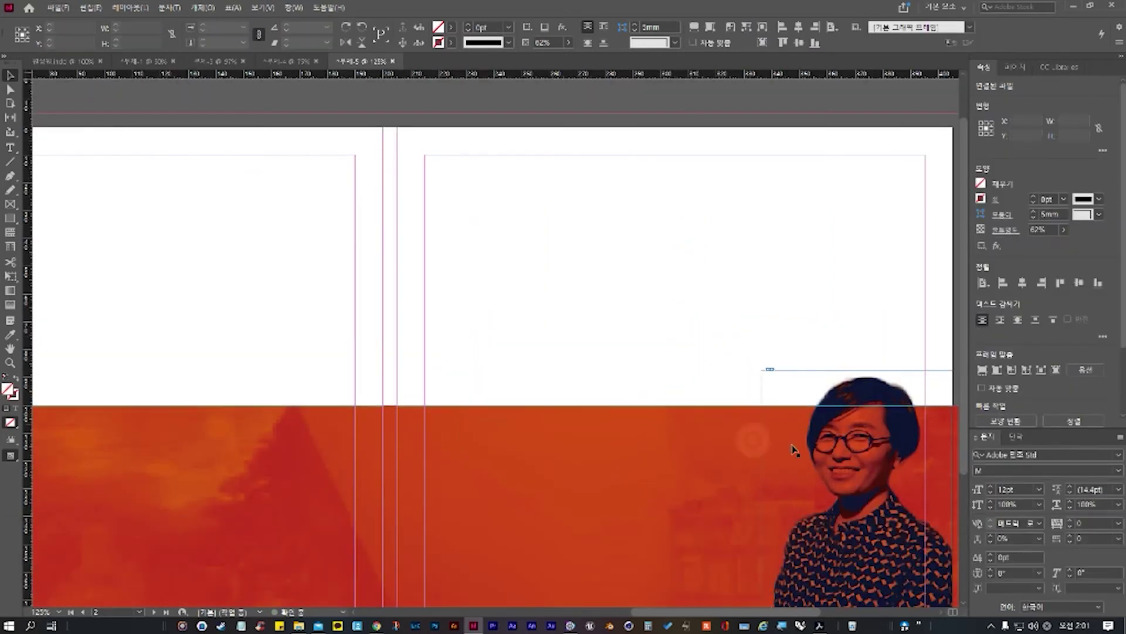
left_click_drag(754, 440, 701, 262)
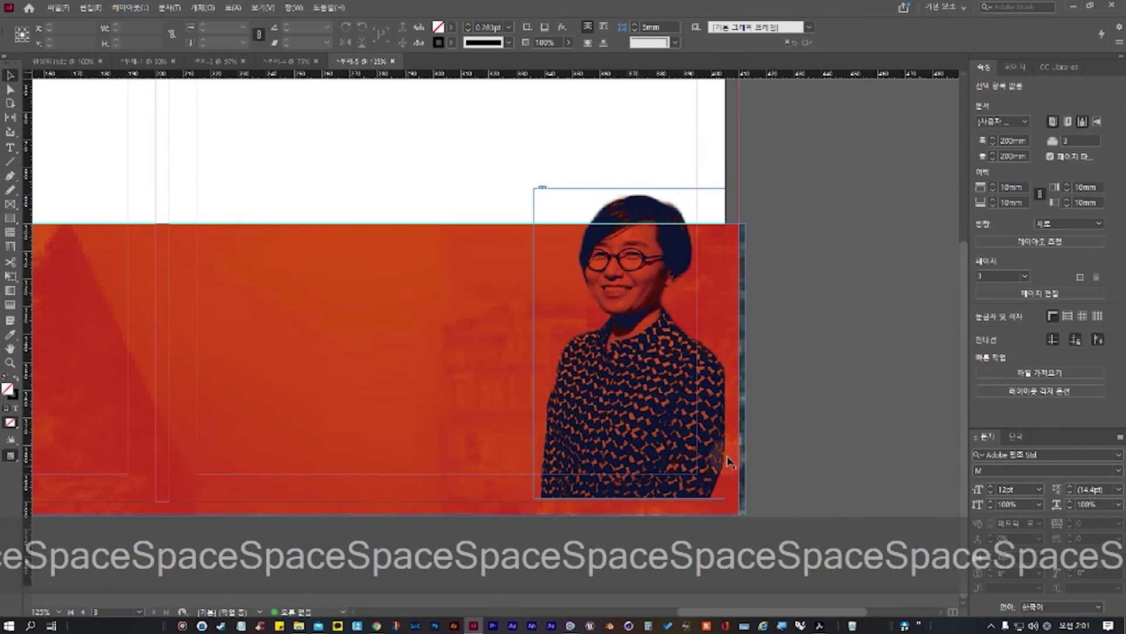
left_click(736, 446)
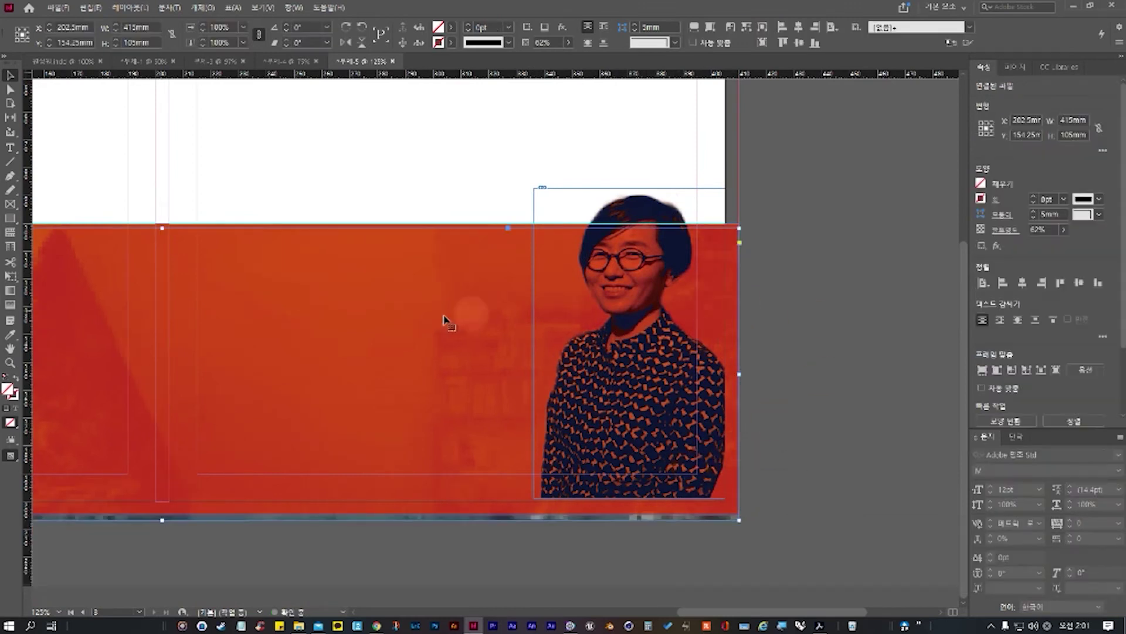
key("space")
key("space")
key("space")
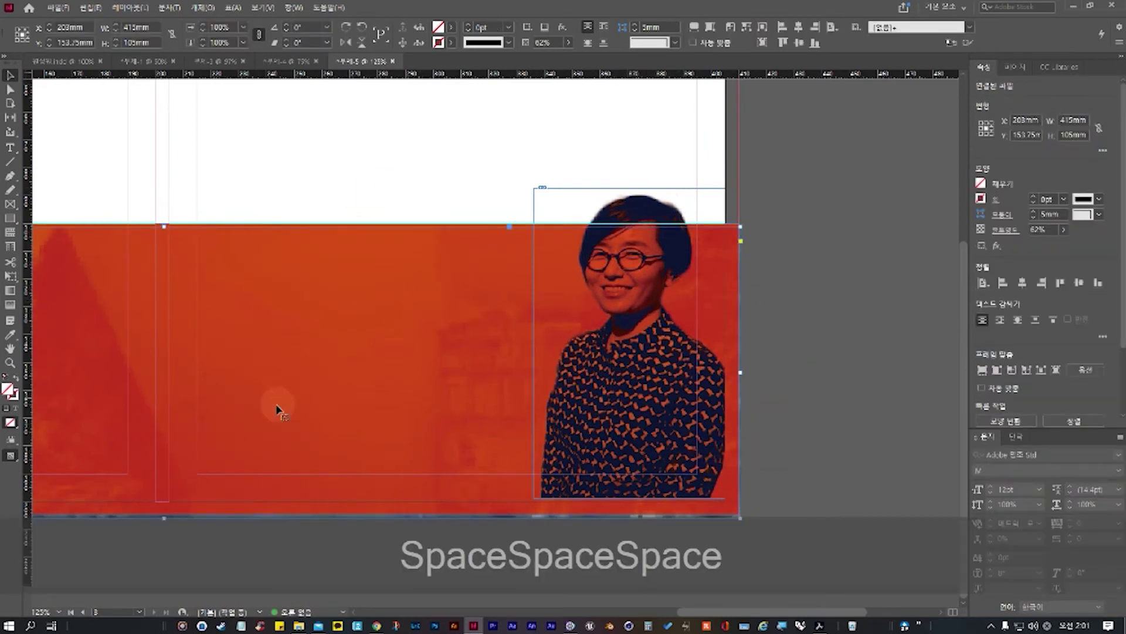
left_click(267, 153)
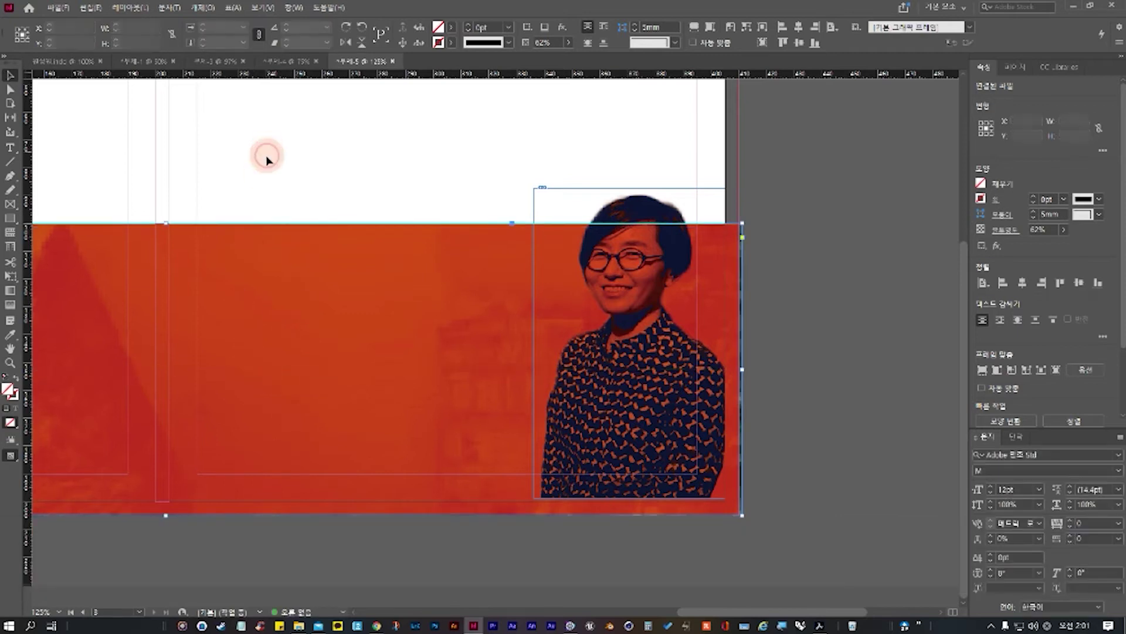
key("space")
left_click_drag(295, 325, 503, 349)
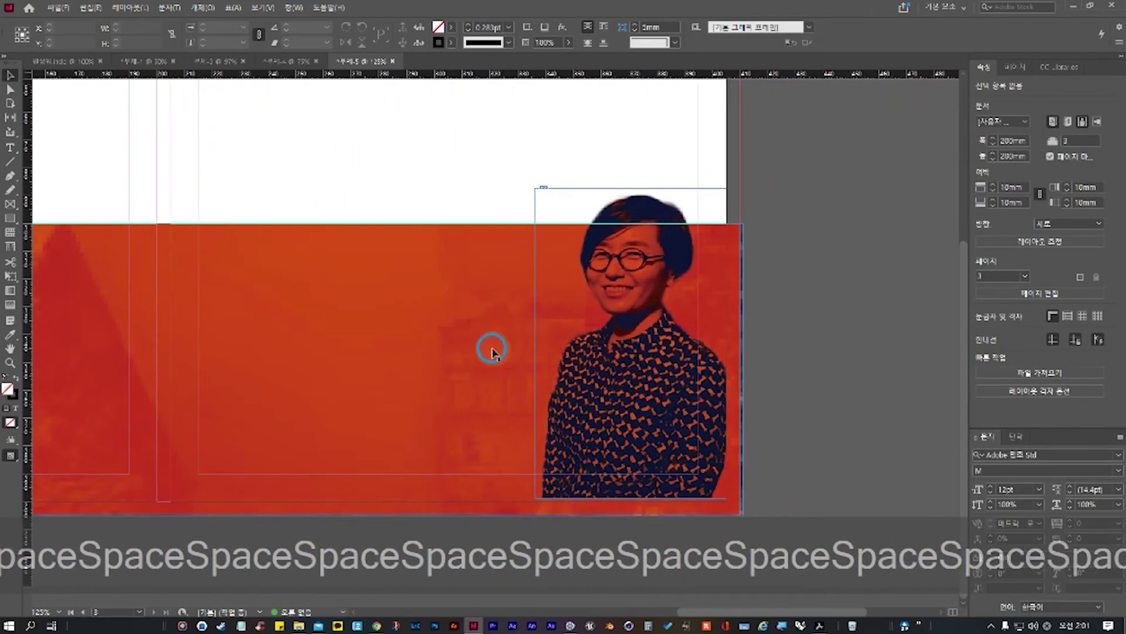
left_click(492, 350)
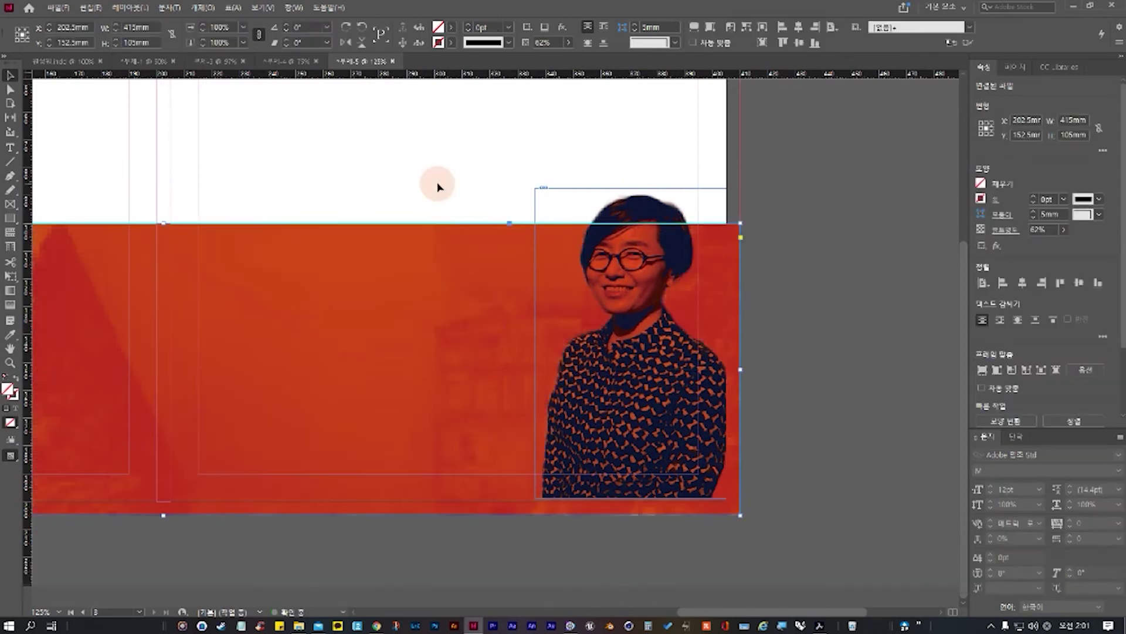
left_click_drag(430, 342, 410, 317)
Step: Try to shrink the portrait by its frame's corner with the Selection tool, and undo each attempt
scroll(583, 352, "down", 4)
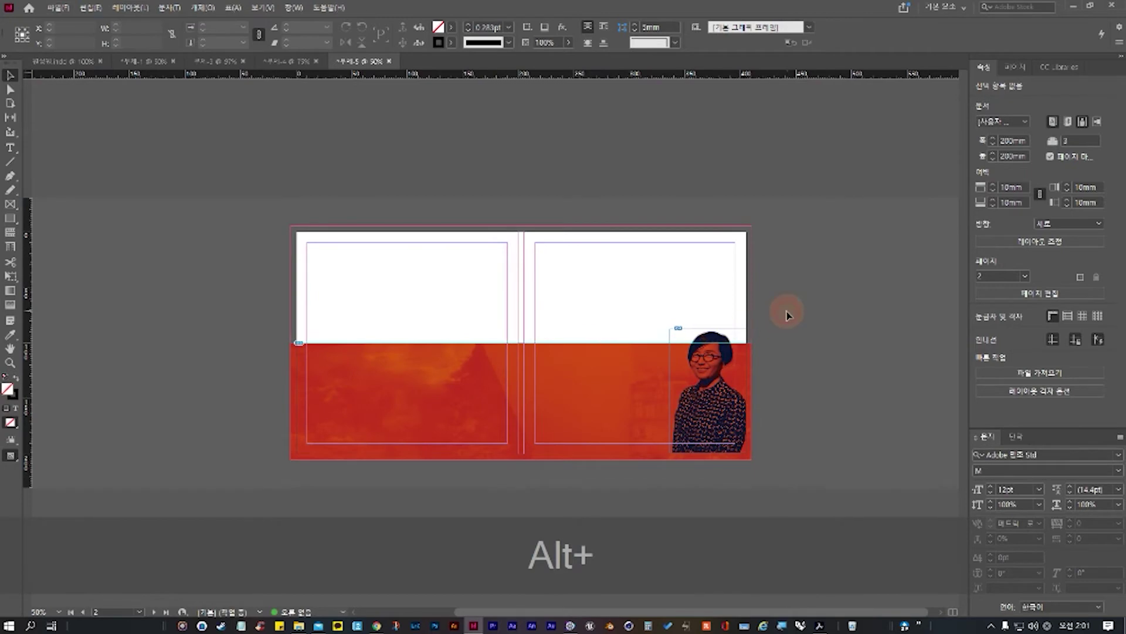
scroll(720, 386, "up", 3)
left_click(721, 386)
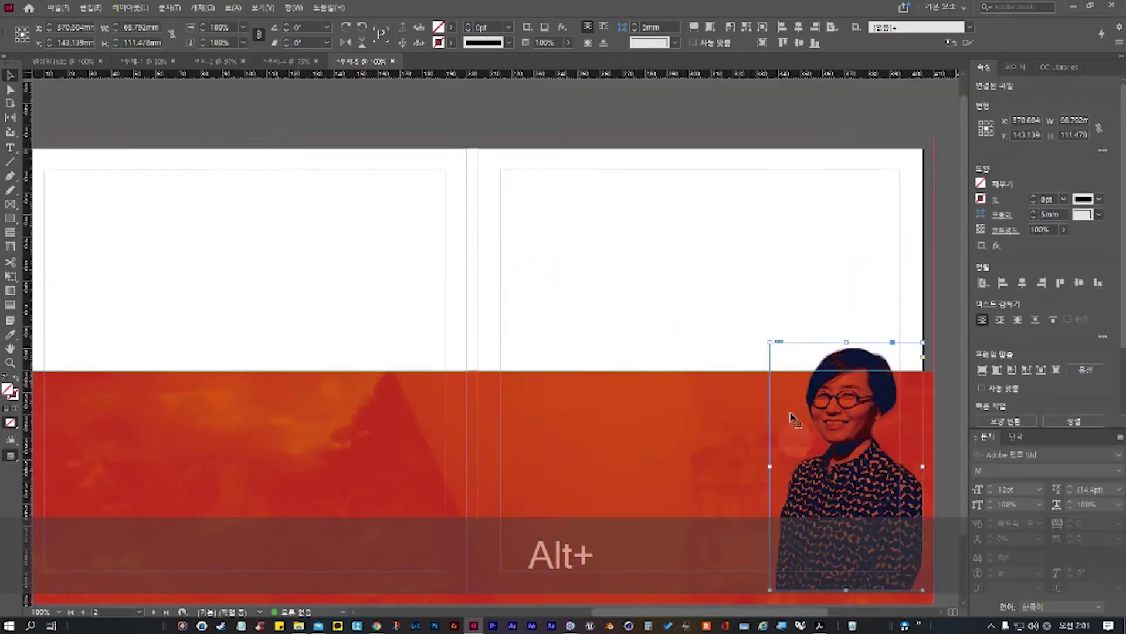
scroll(587, 77, "right", 2)
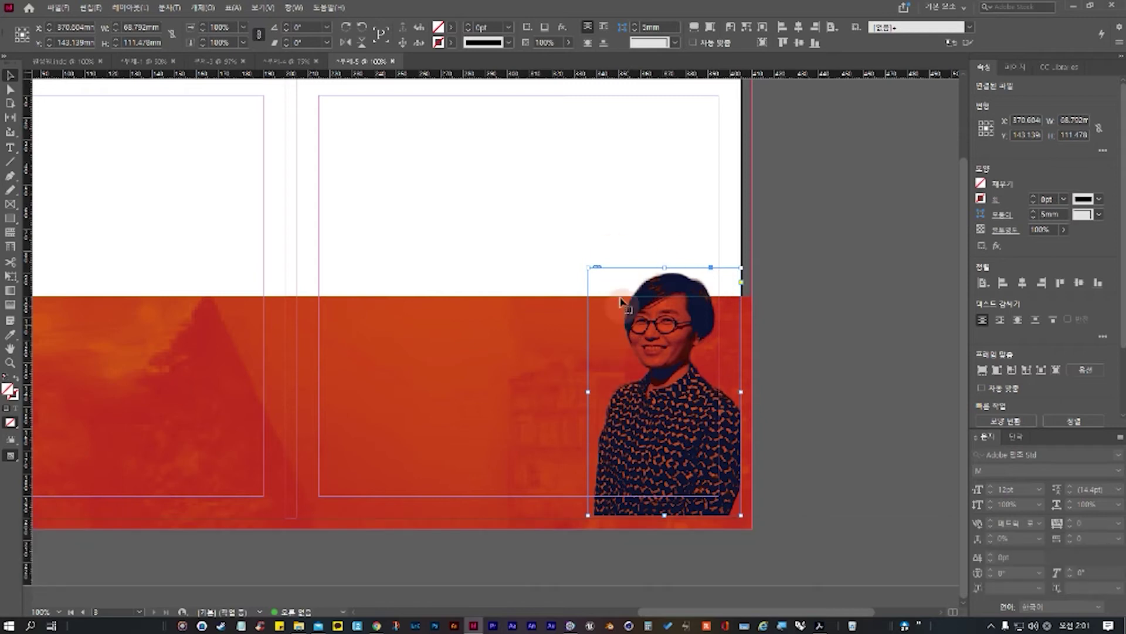
left_click_drag(587, 268, 572, 411)
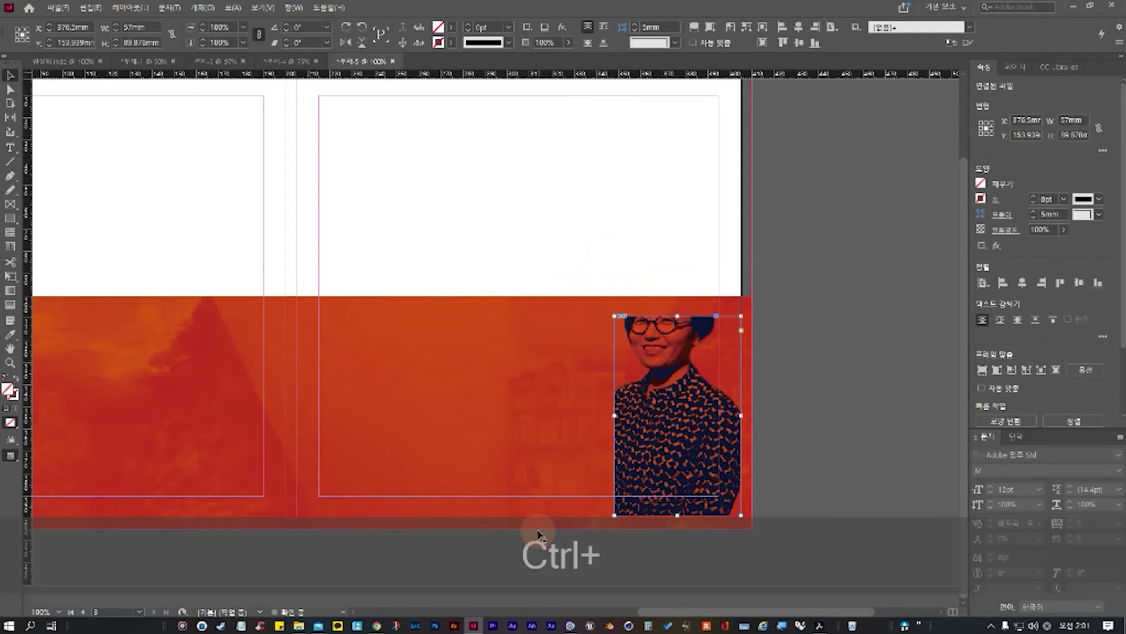
key("ctrl+z")
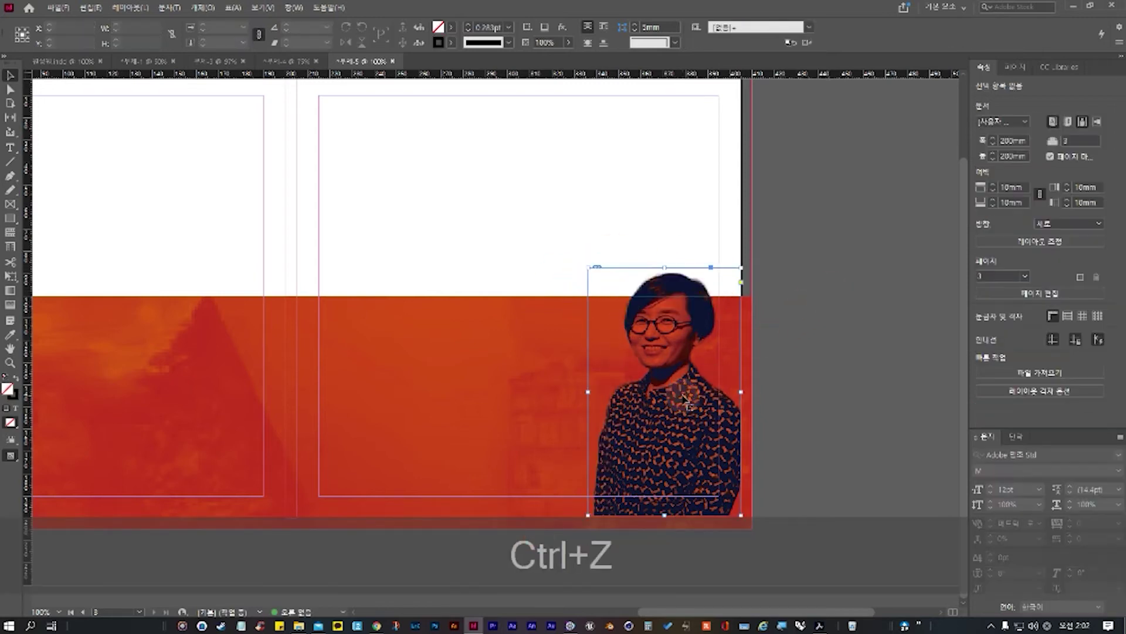
left_click_drag(571, 248, 580, 440)
key("ctrl+z")
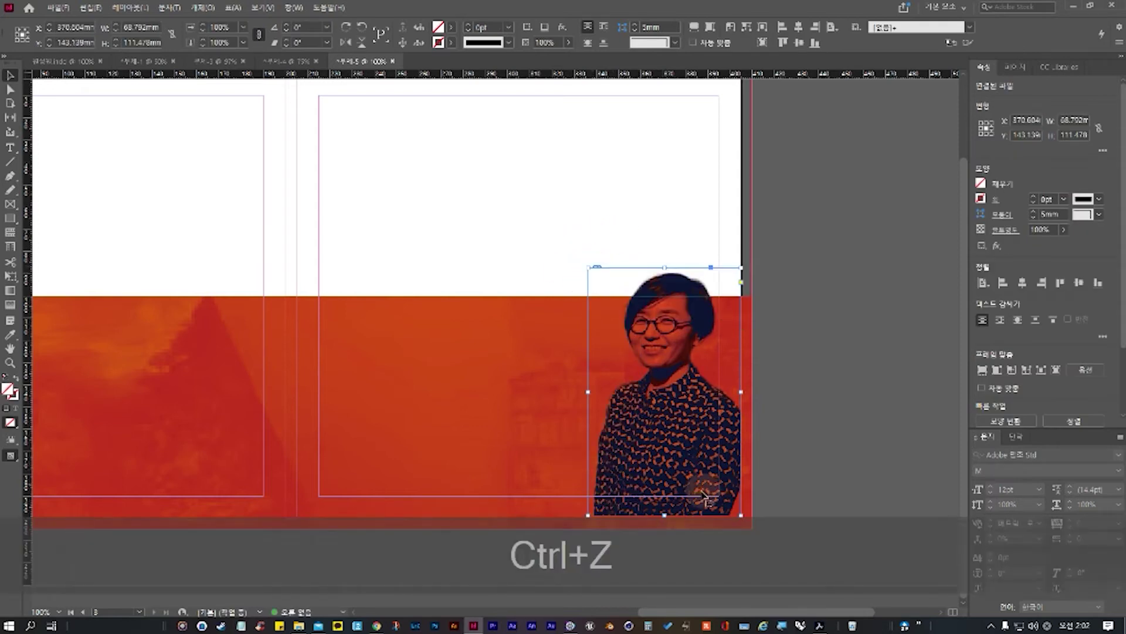
left_click(762, 287)
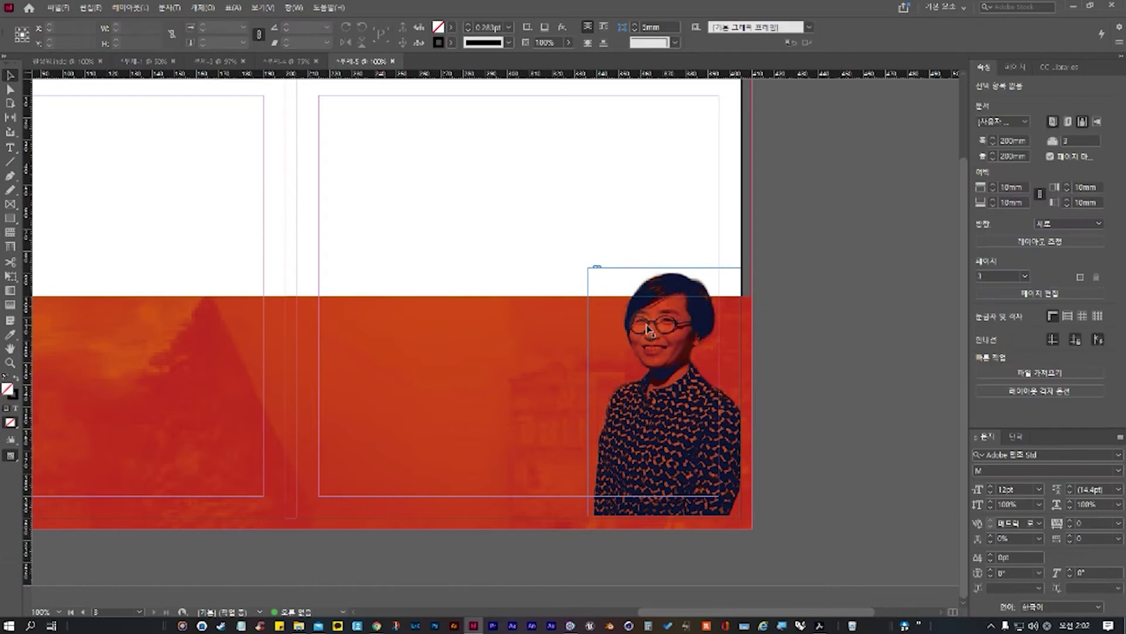
left_click(645, 271)
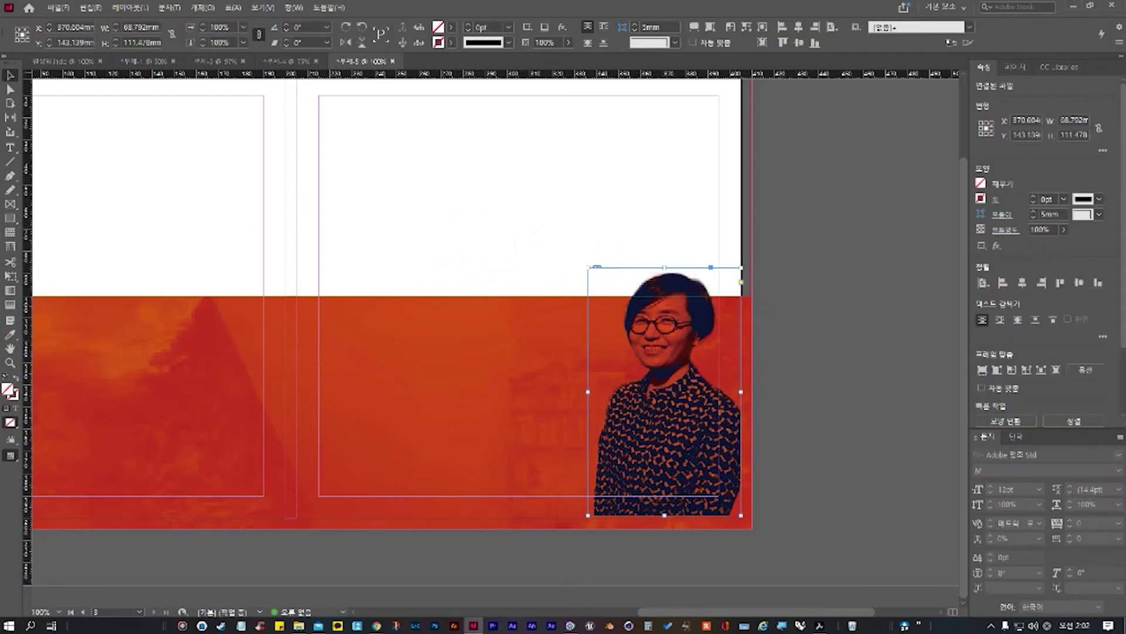
key("super")
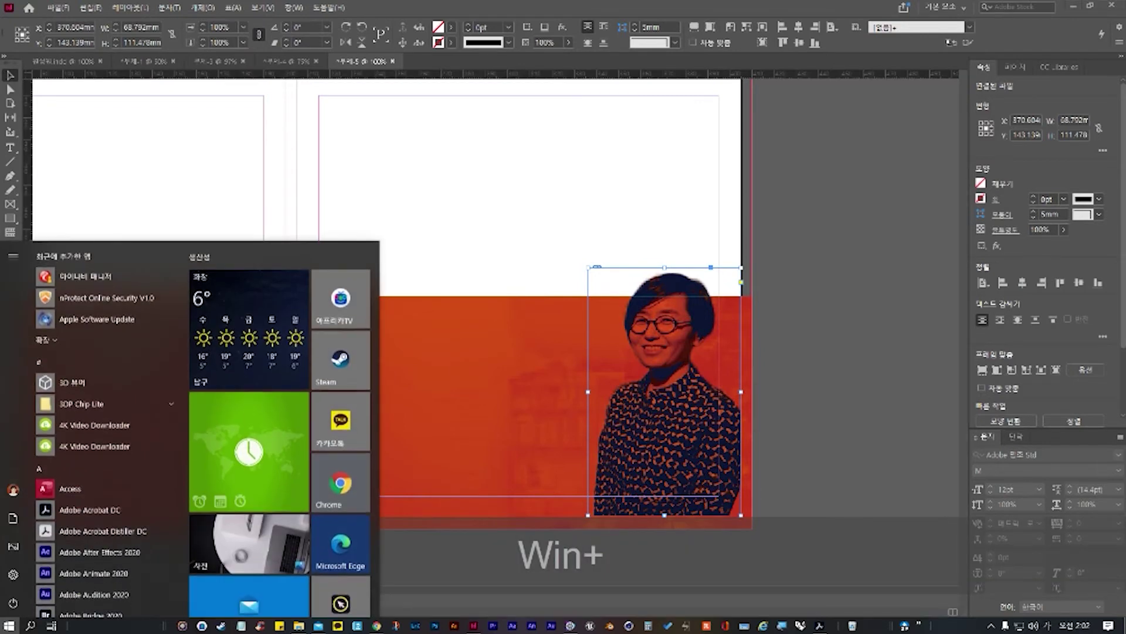
left_click(51, 143)
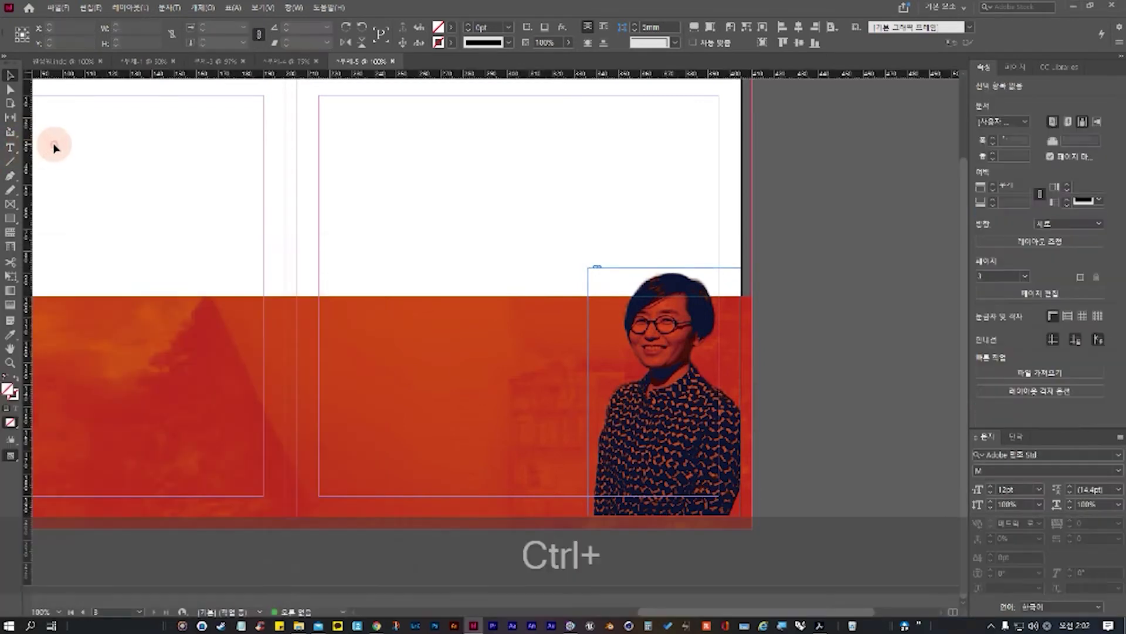
key("ctrl+4")
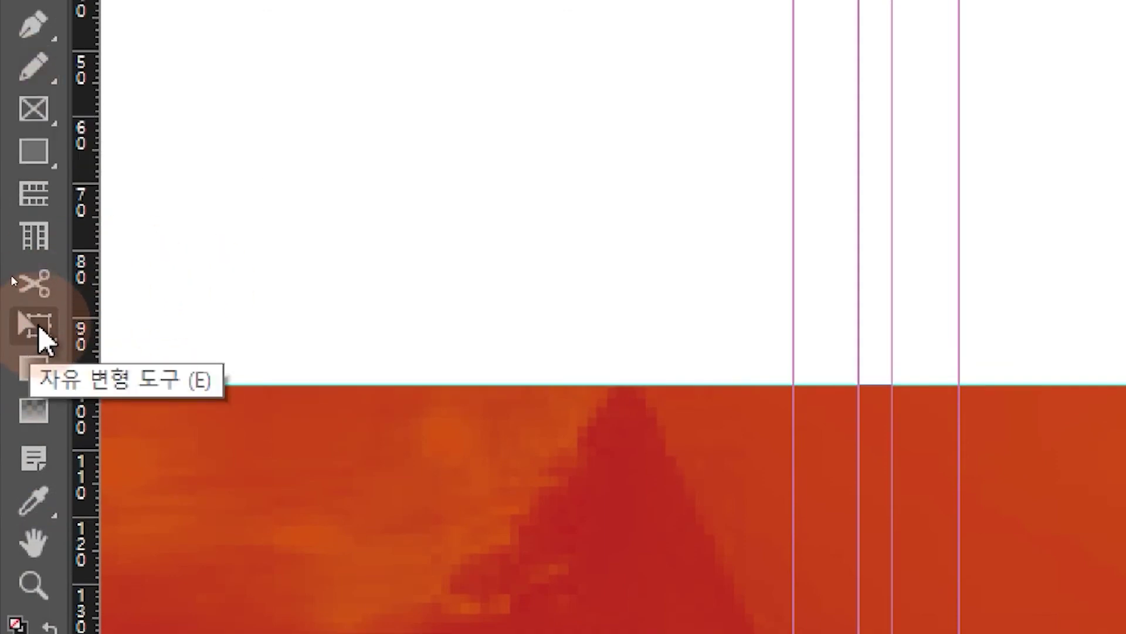
Step: Try scaling the portrait down proportionally to about 57.5 × 93.1 mm with the Free Transform tool, and undo it
left_click(38, 323)
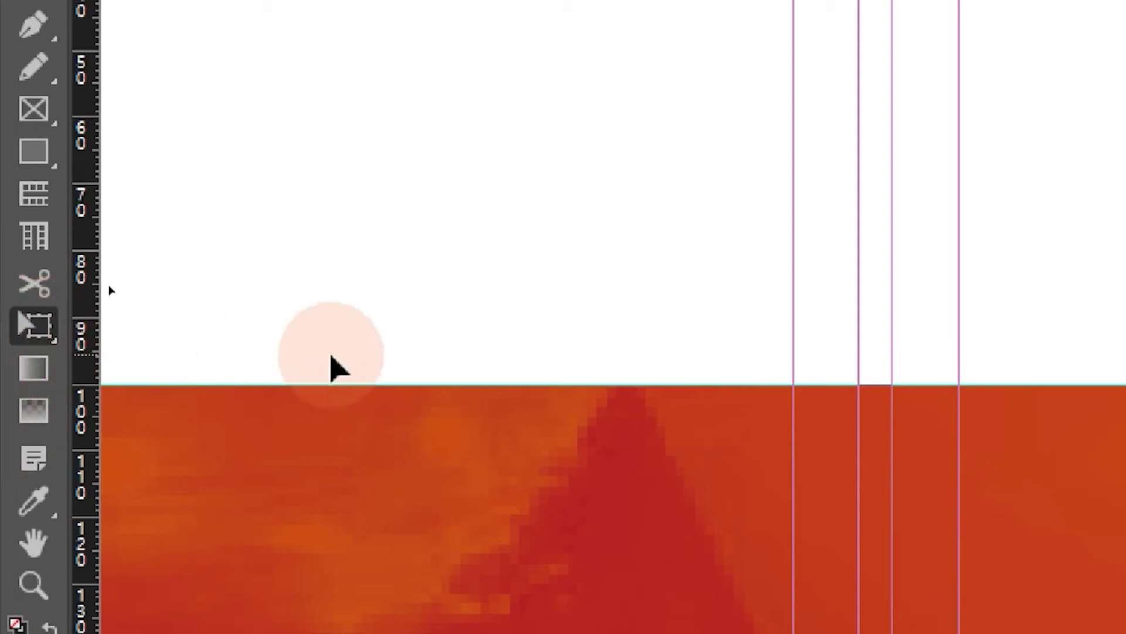
scroll(917, 528, "down", 2, "alt")
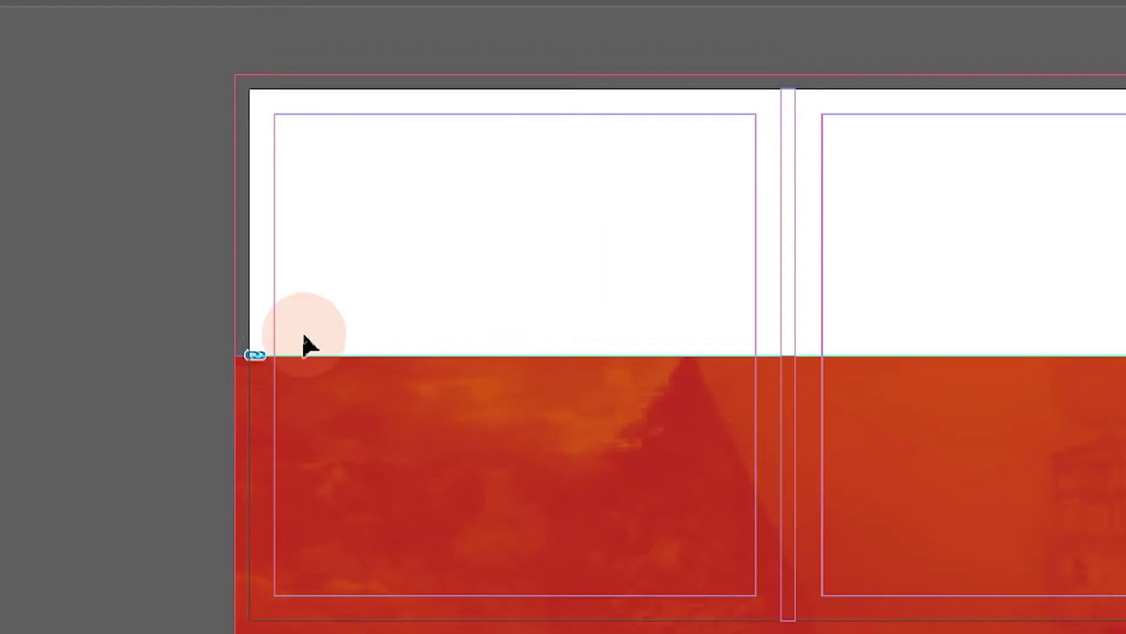
key("ctrl+alt+4")
left_click(687, 346)
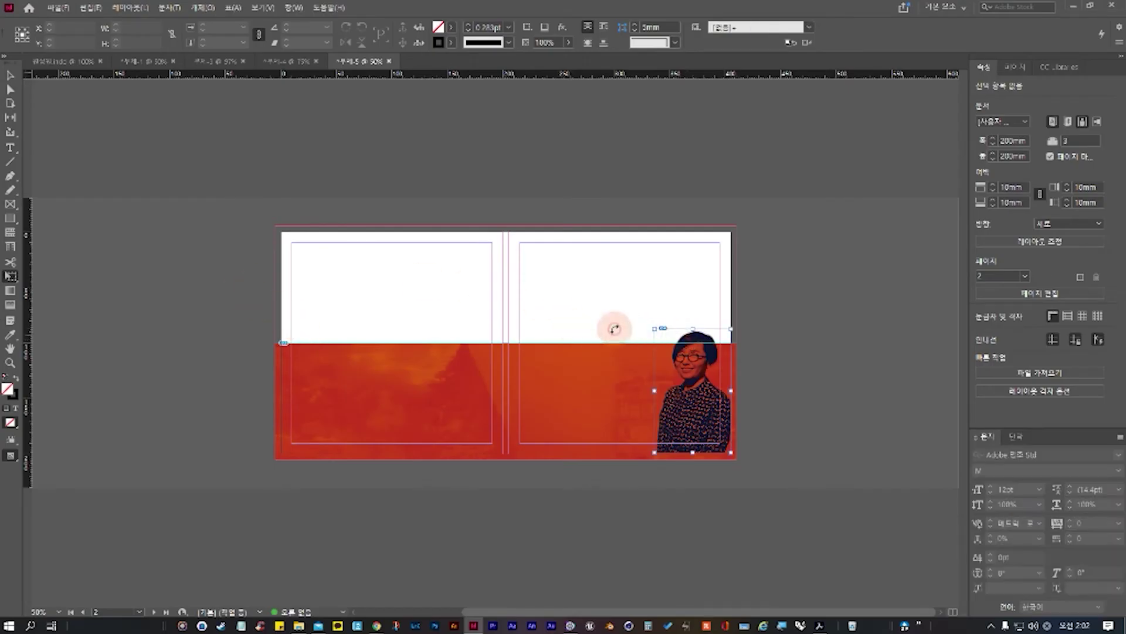
left_click(11, 277)
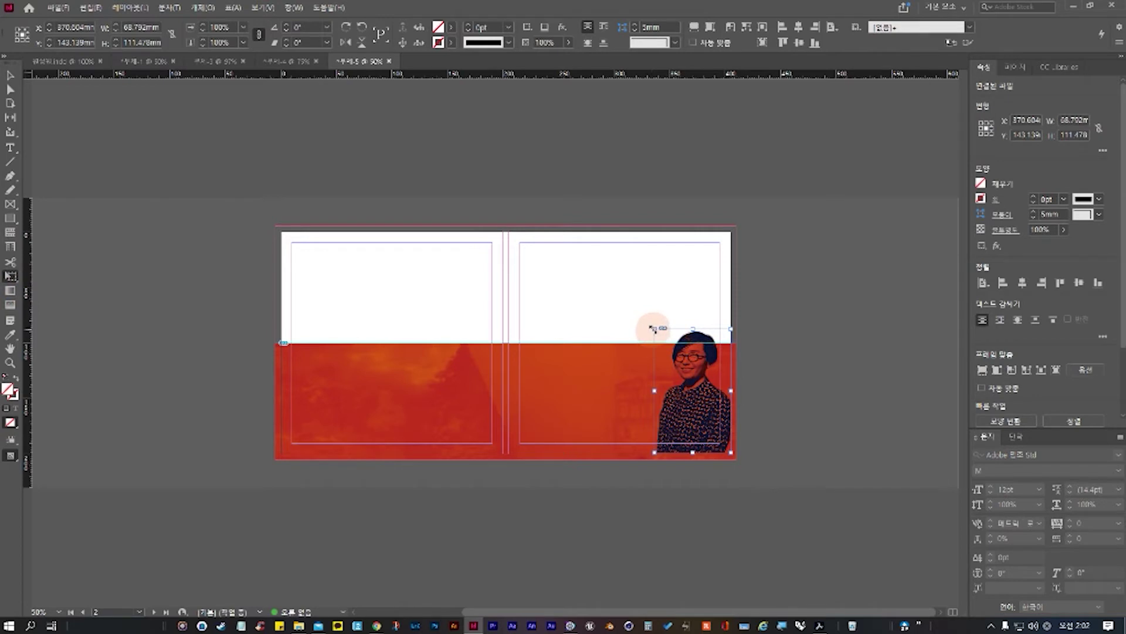
left_click_drag(653, 329, 667, 349)
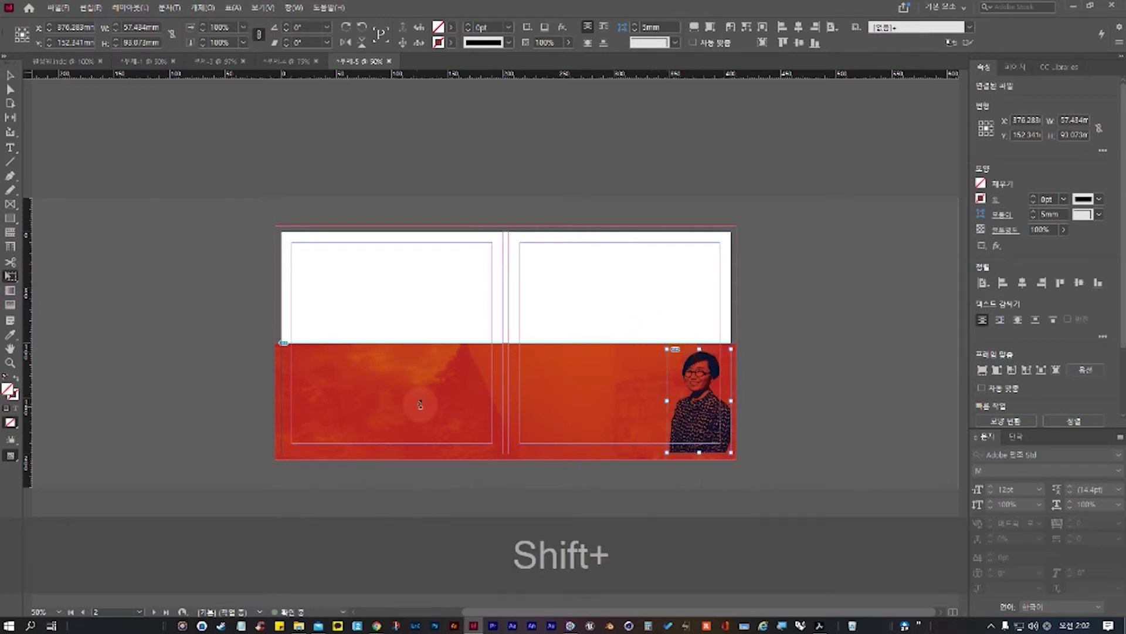
key("ctrl+shift+z")
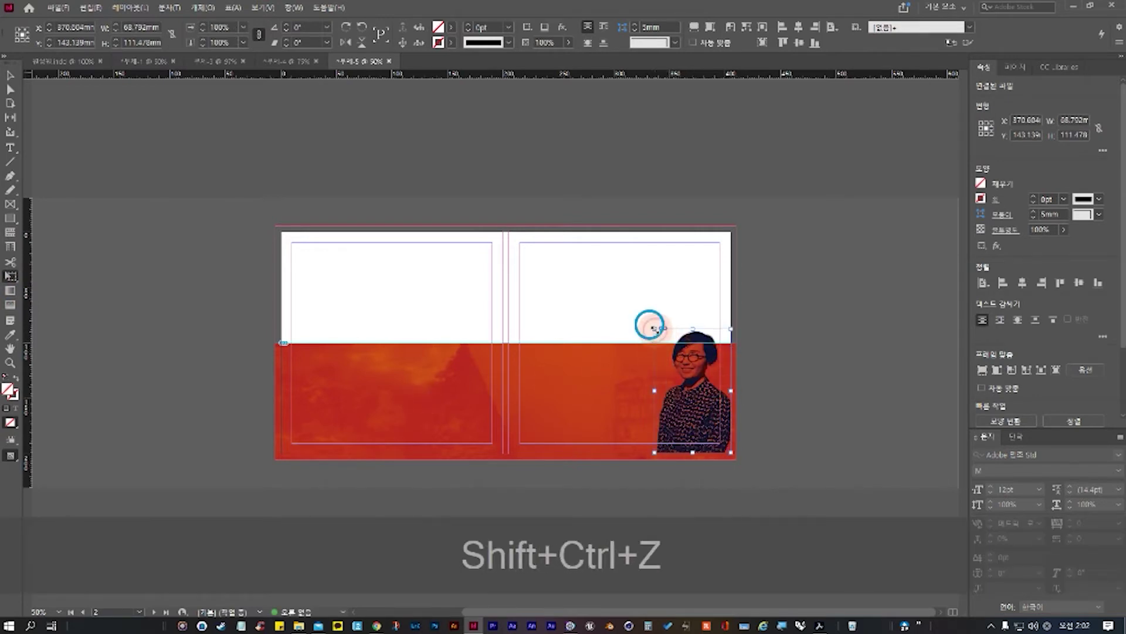
Step: Try enlarging the portrait with the Free Transform tool, and undo the resizing
key("ctrl+z")
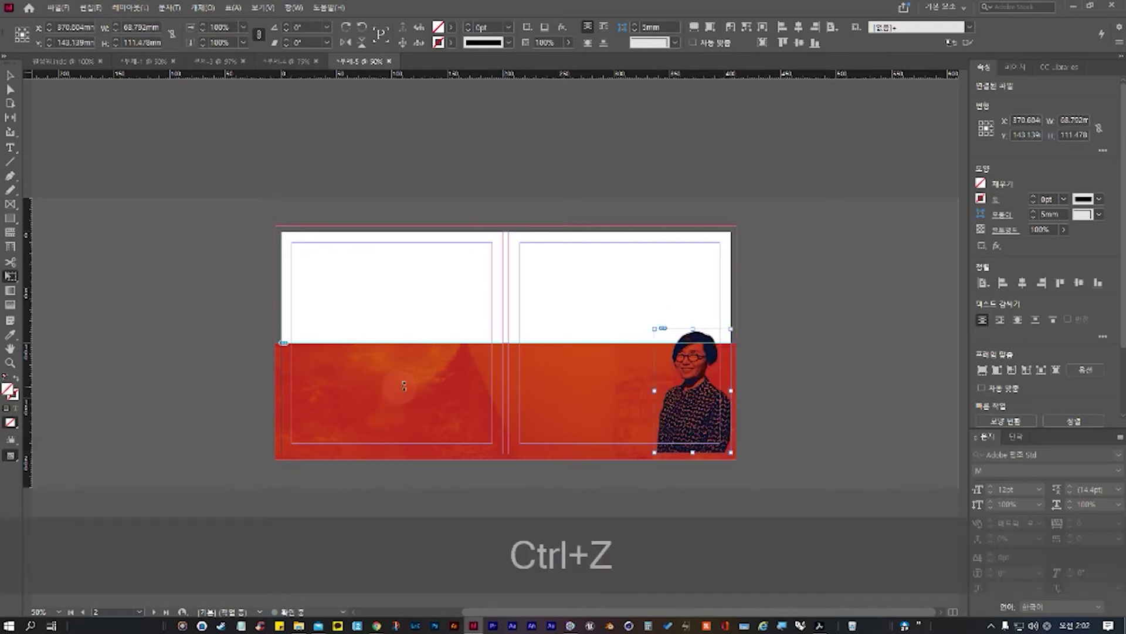
left_click_drag(654, 331, 557, 322)
key("ctrl+z")
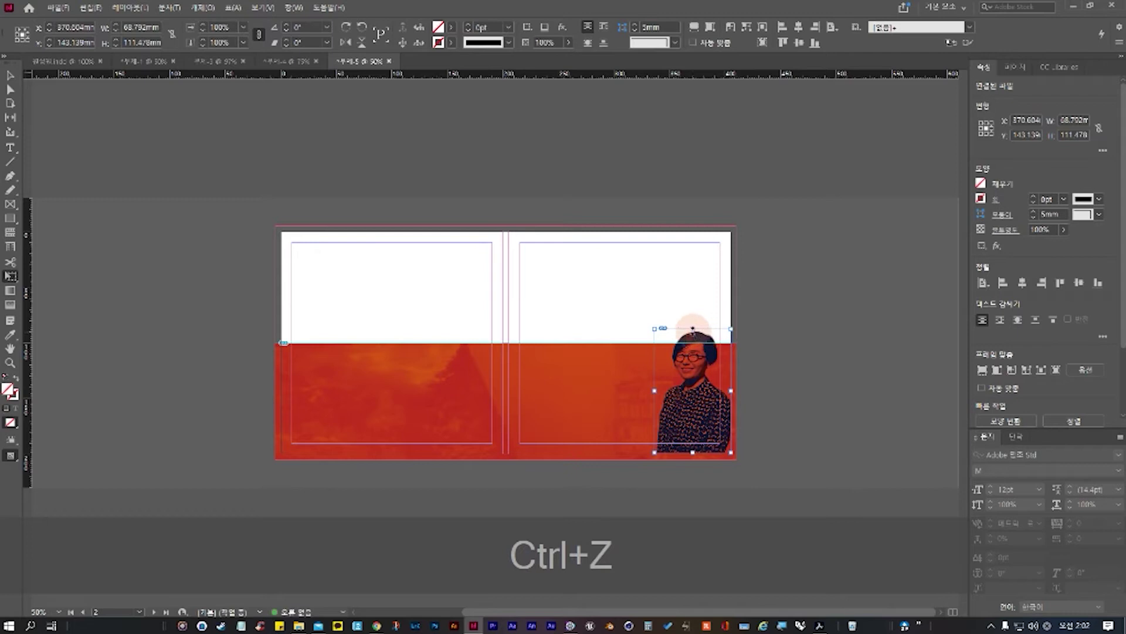
key("ctrl+z")
key("ctrl+z")
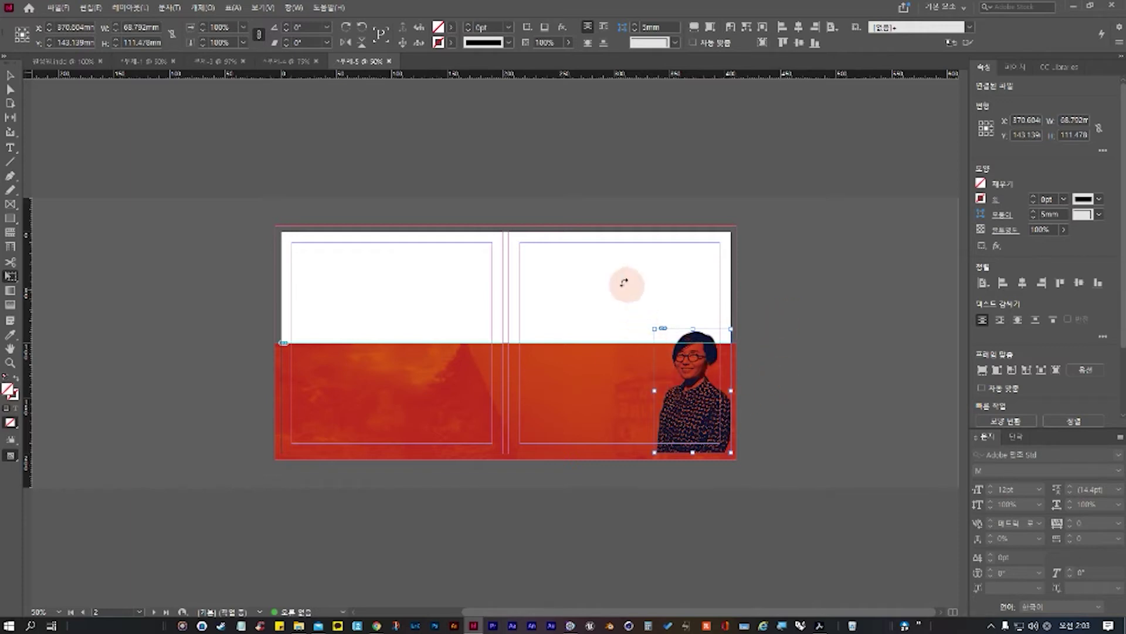
Step: Scale the portrait down proportionally to about 61.4 × 99.4 mm, so its frame's top meets the red area's upper edge
scroll(659, 327, "up", 2)
scroll(799, 373, "up", 2)
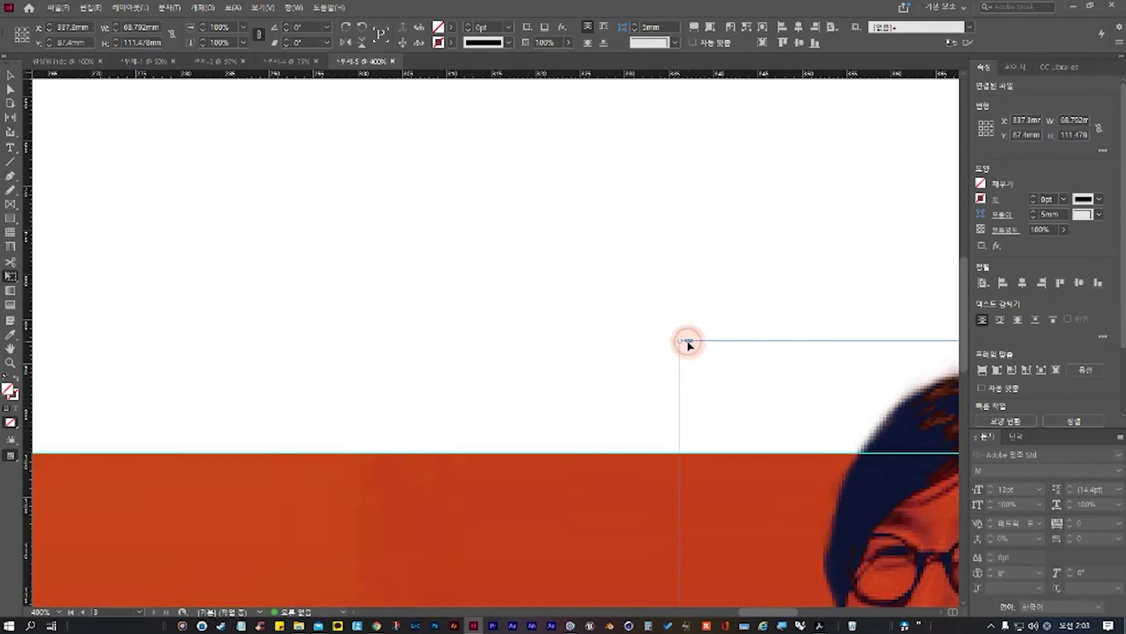
scroll(692, 395, "down", 5)
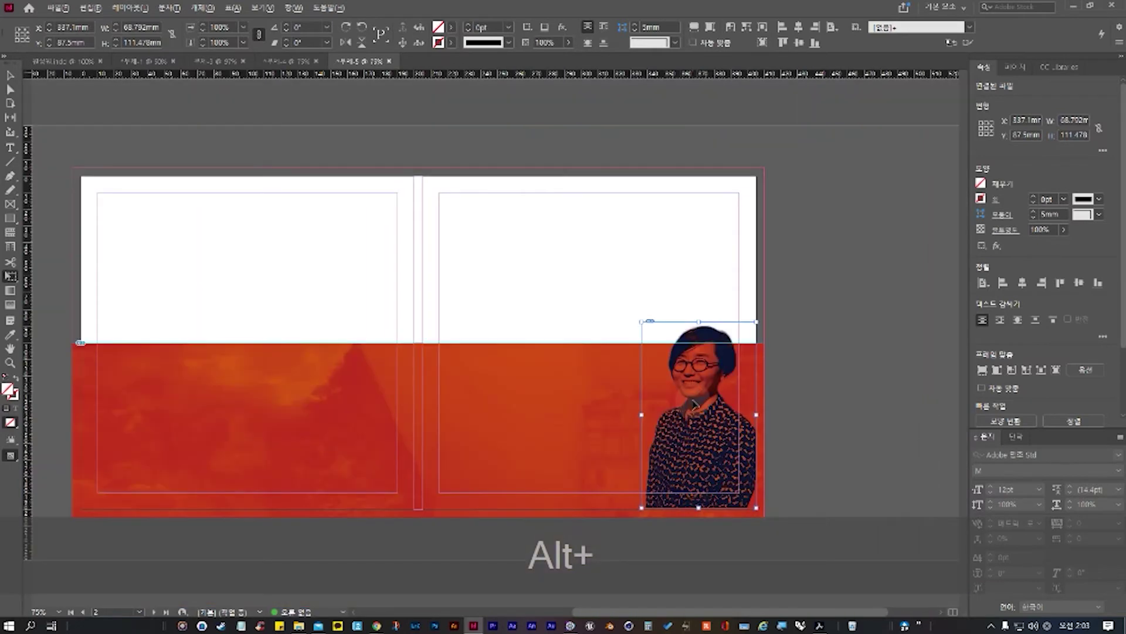
left_click(662, 330)
left_click_drag(643, 323, 654, 341)
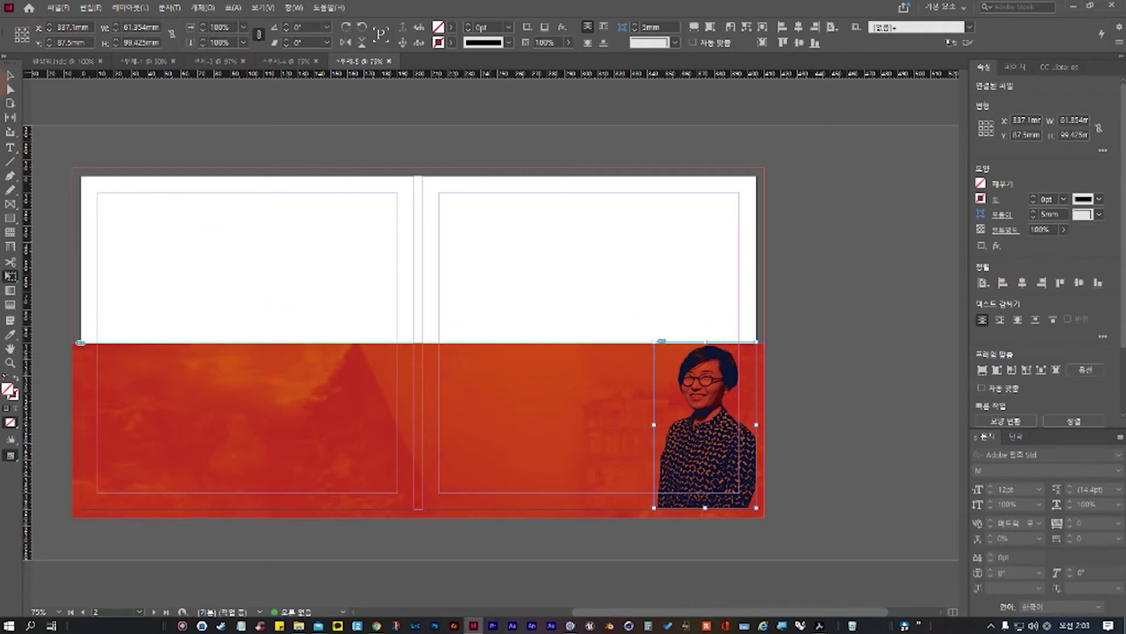
left_click(545, 247)
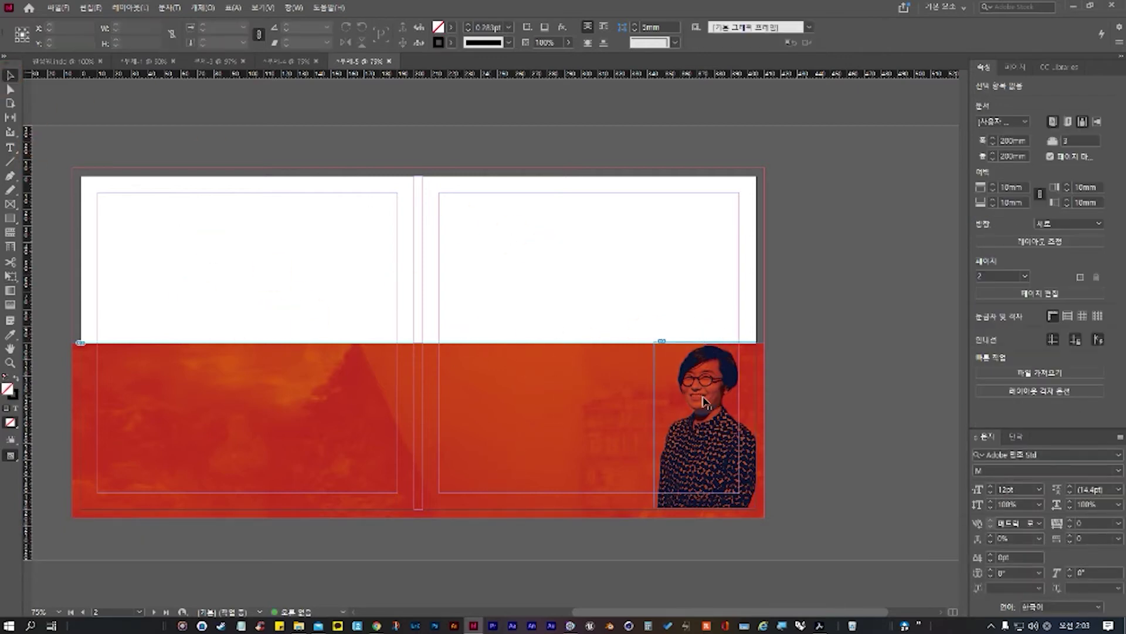
scroll(706, 424, "up", 3, "alt")
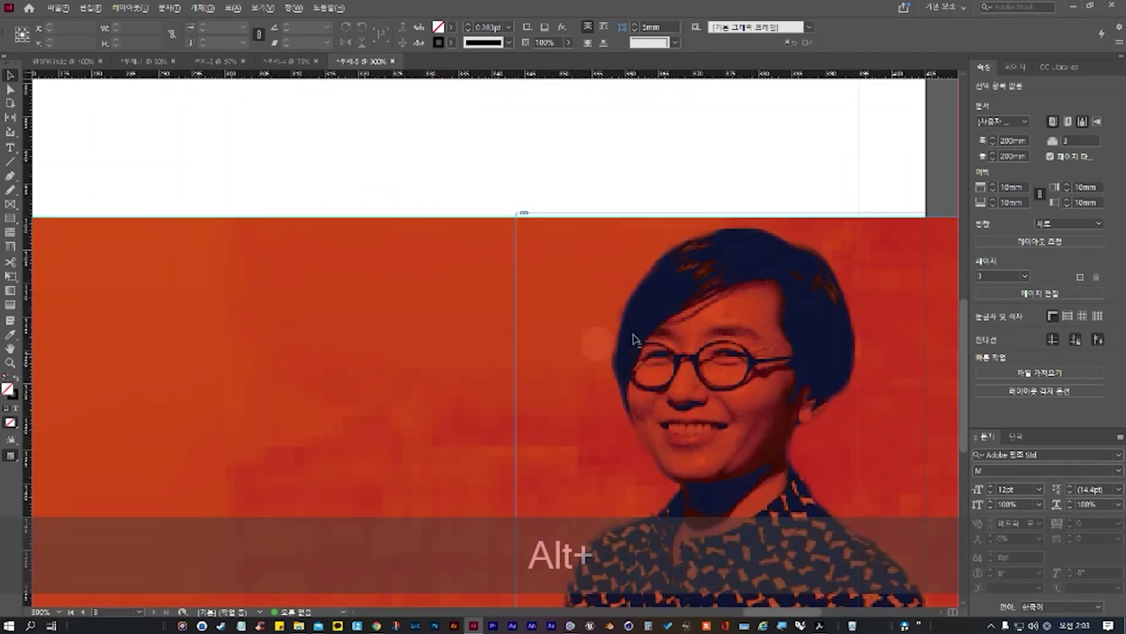
scroll(355, 421, "down", 3, "alt")
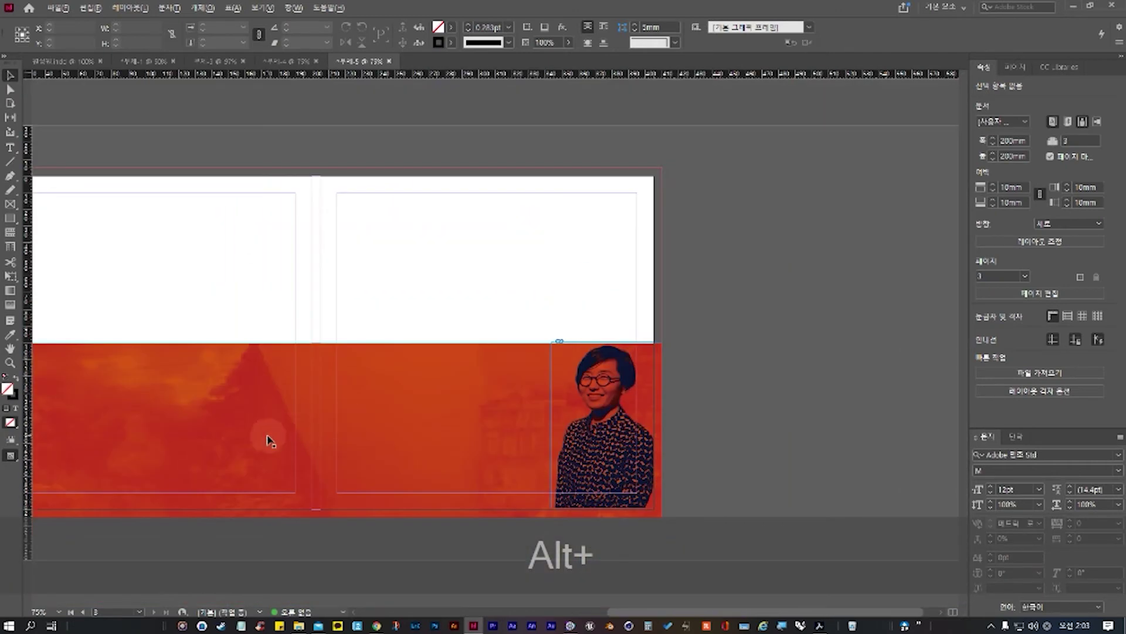
key("alt+space")
left_click_drag(346, 457, 547, 439)
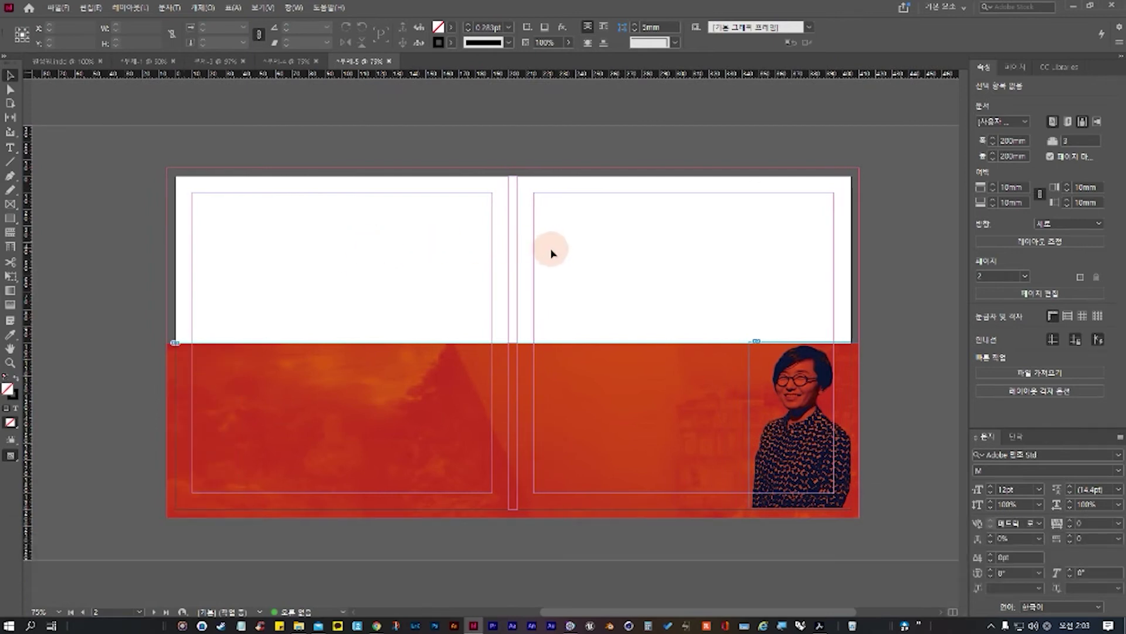
left_click(593, 371)
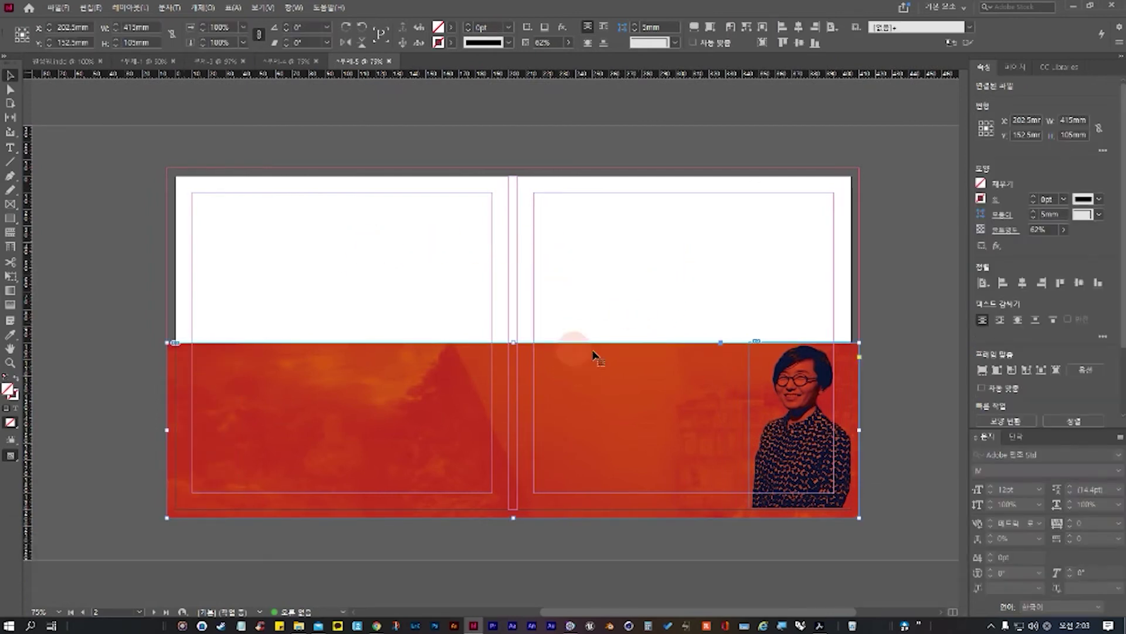
left_click(471, 194)
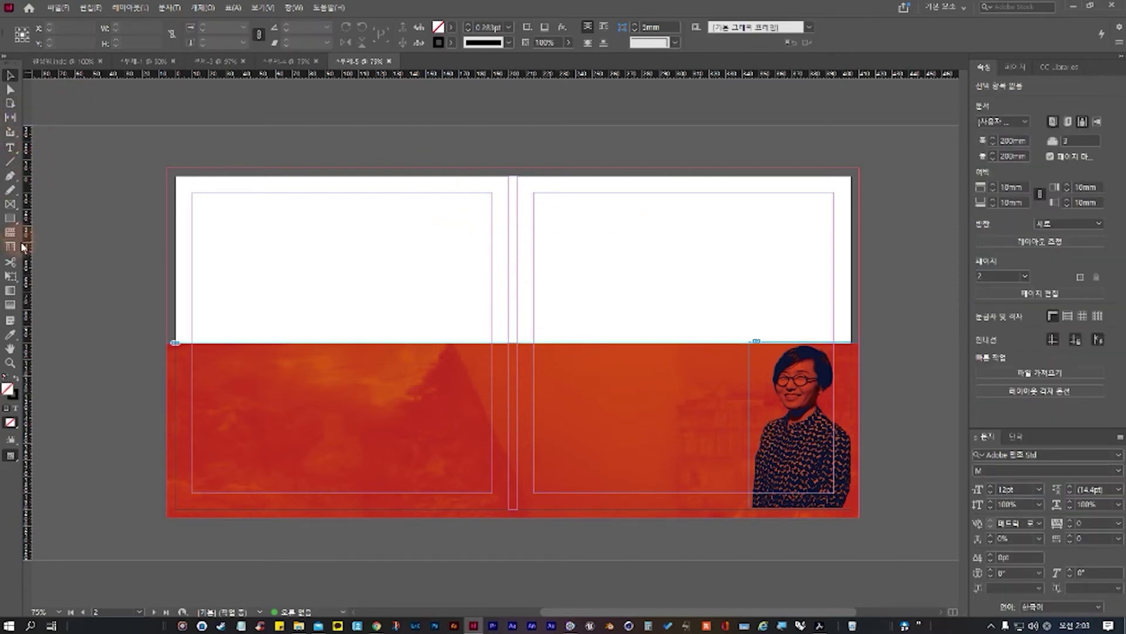
Step: Draw three text frames on the right page: a margin-wide one about 180 × 30.5 mm, and small ones above and below it
left_click(10, 147)
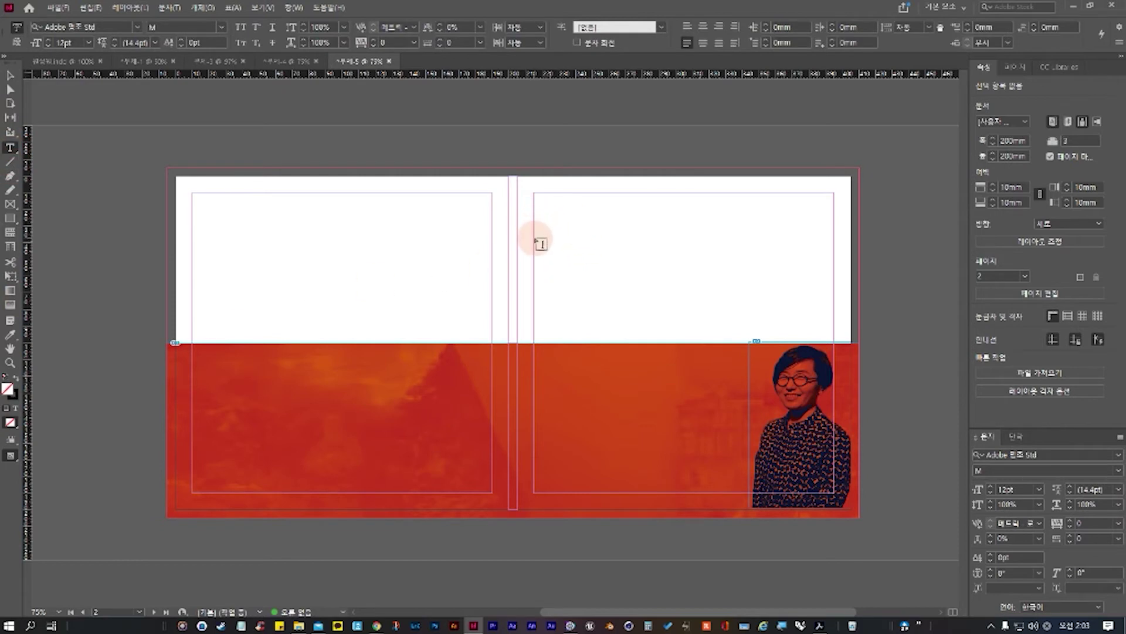
left_click_drag(535, 239, 834, 288)
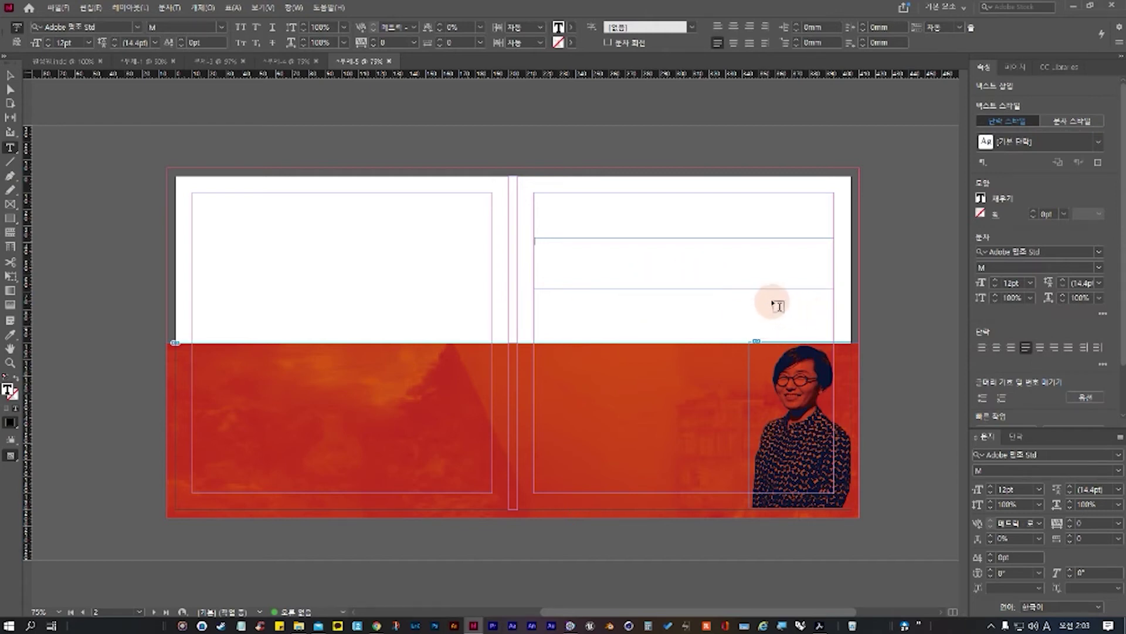
left_click_drag(773, 301, 836, 320)
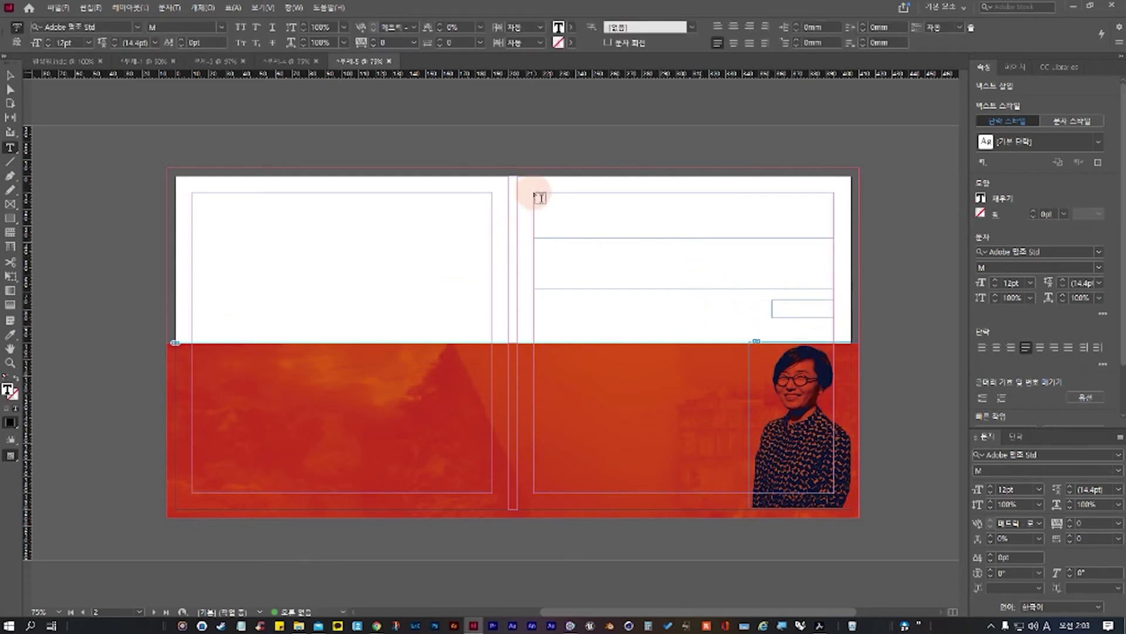
left_click_drag(535, 193, 596, 218)
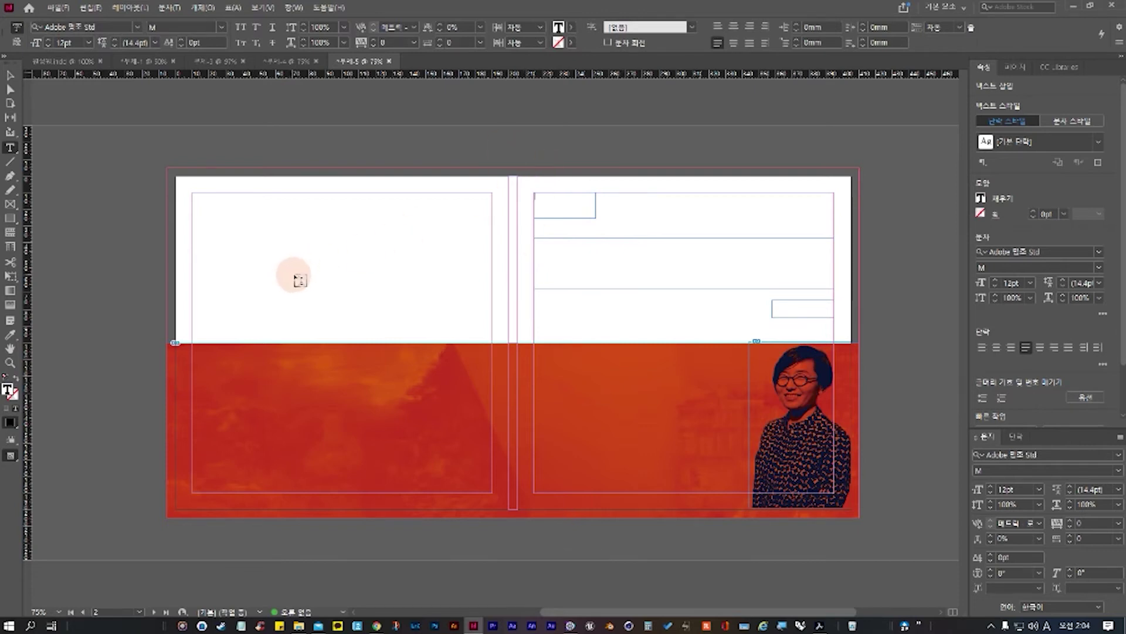
left_click_drag(302, 277, 390, 387)
key("ctrl+x")
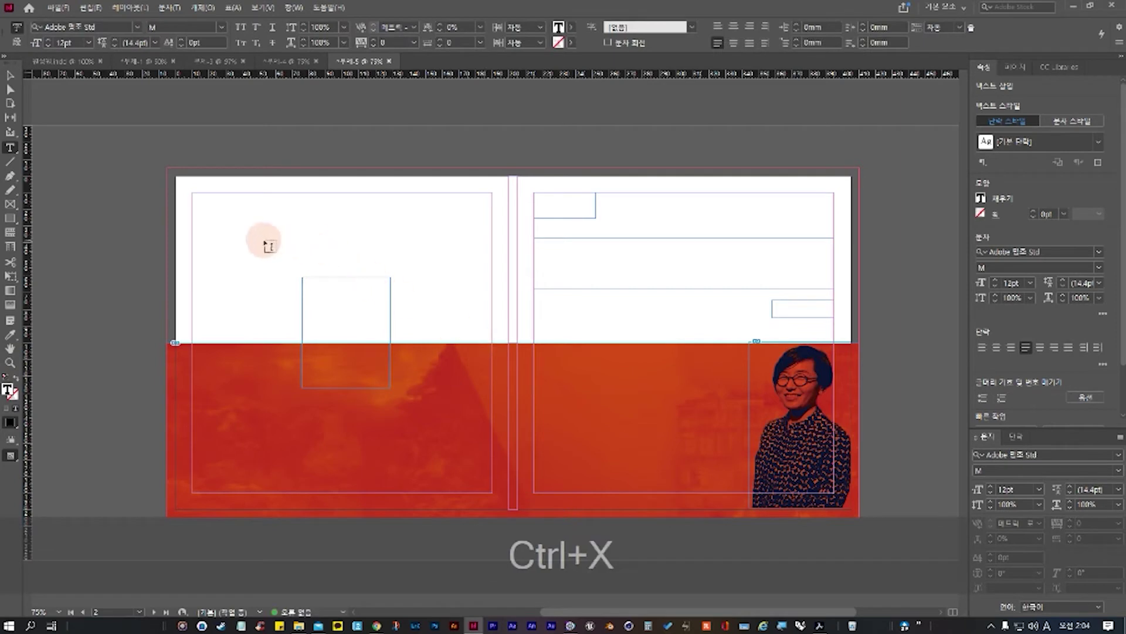
key("ctrl+z")
Step: Draw two text frames on the left page: a large one in the white half and one about 46 × 10.5 mm over the red area
left_click_drag(204, 205, 372, 335)
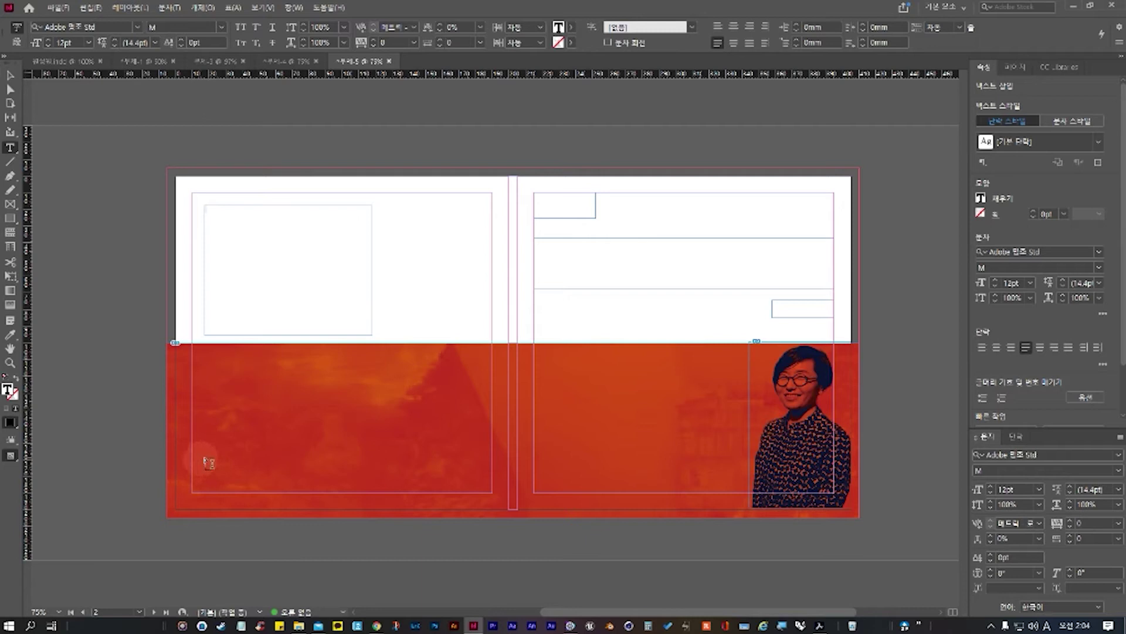
left_click_drag(324, 457, 401, 468)
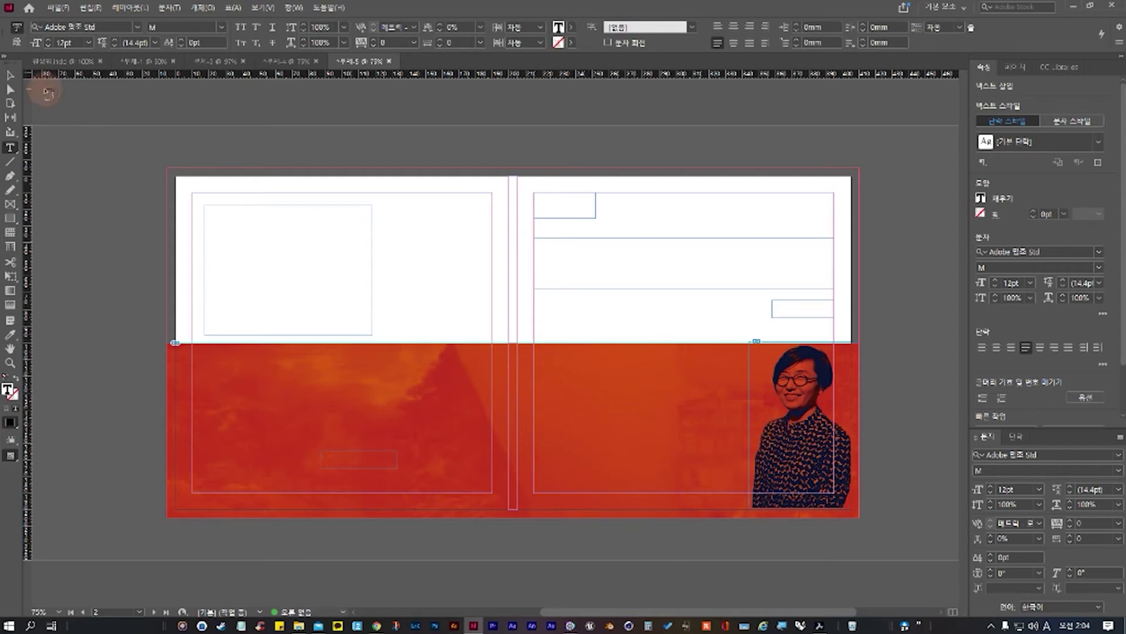
left_click(10, 76)
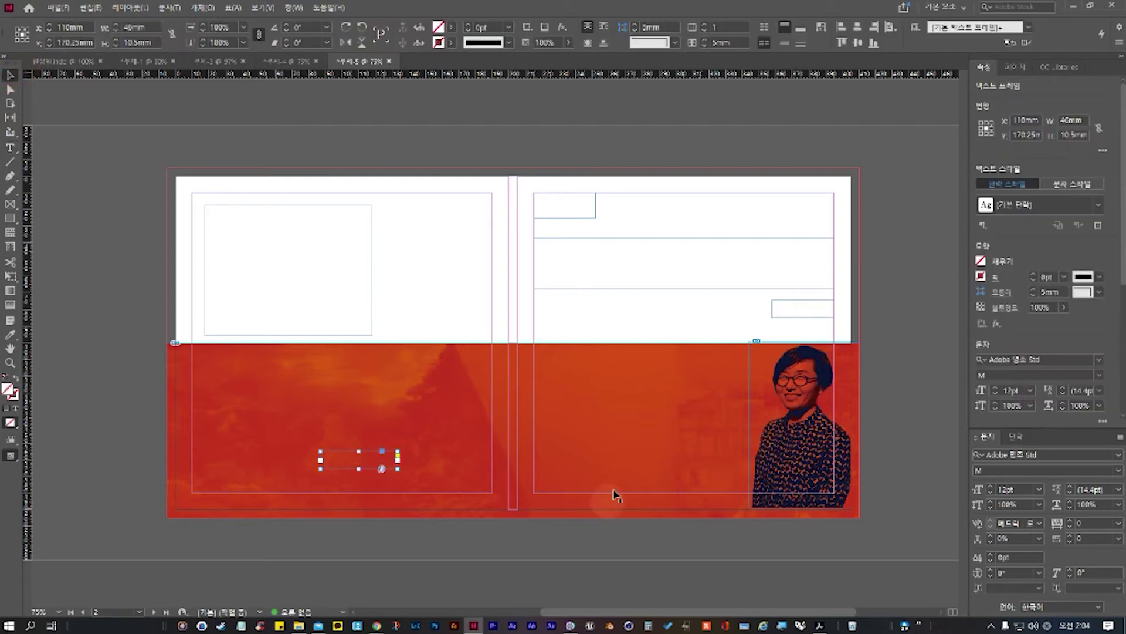
Step: Enter a draft title beginning with "타인의" in the margin-wide text frame on the right page
left_click(582, 276)
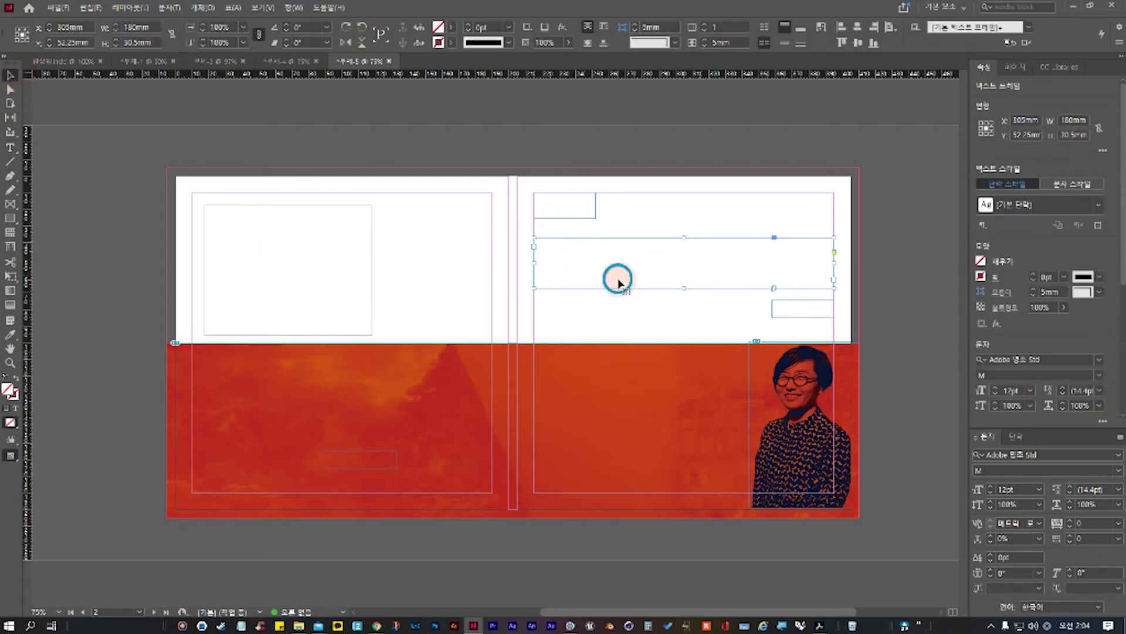
double_click(617, 276)
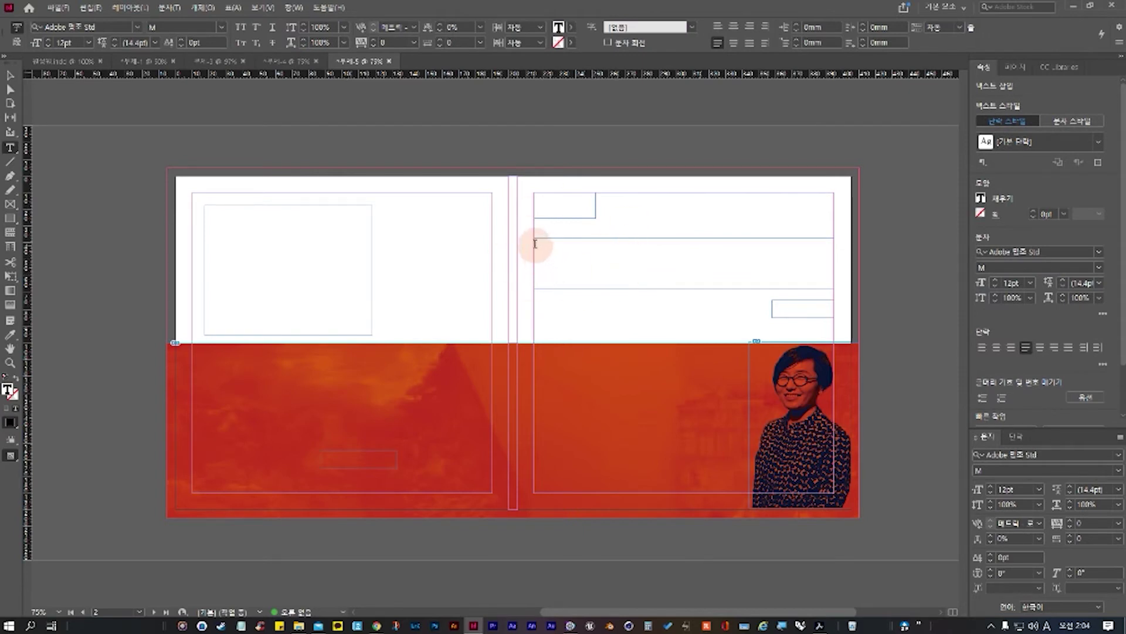
type("xkd")
key("BackSpace")
key("BackSpace")
key("BackSpace")
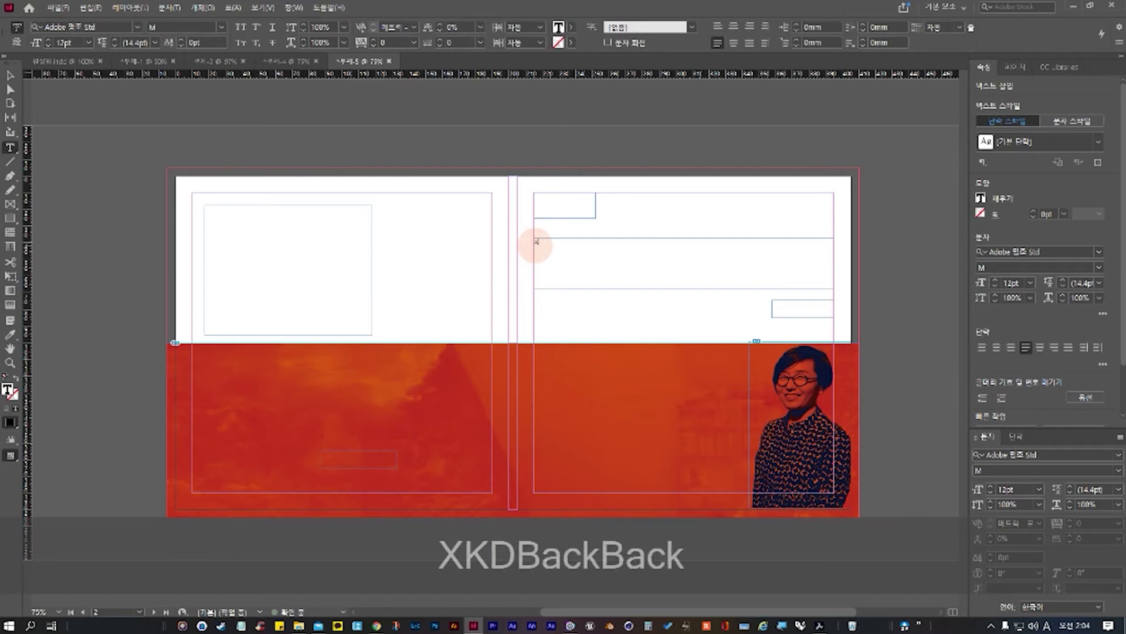
key("Hangul")
type("ㅌ")
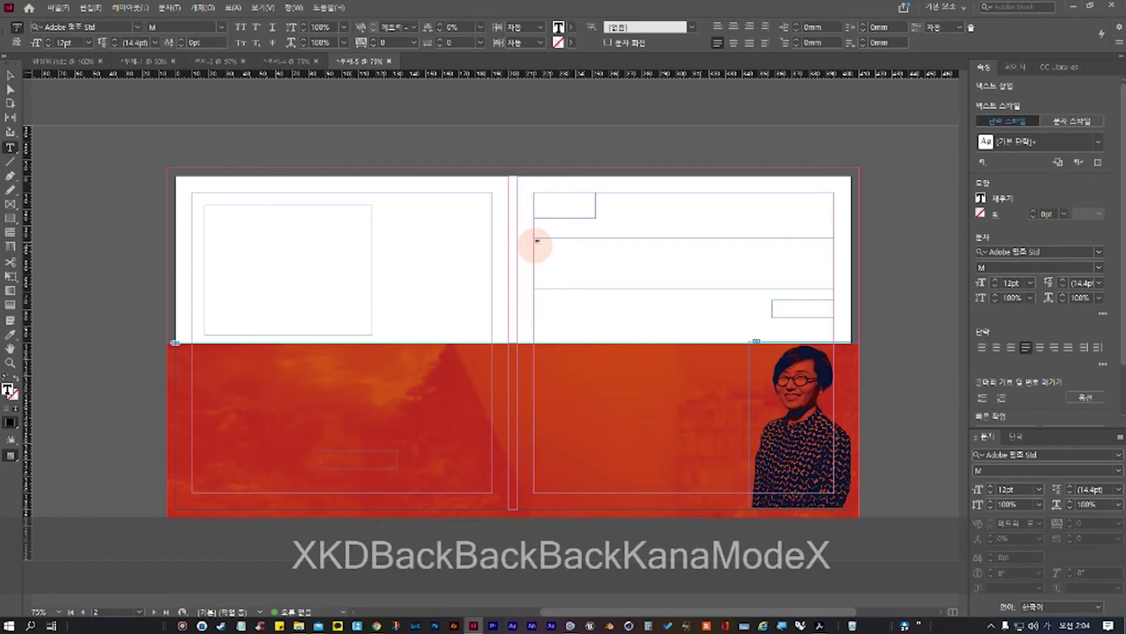
type("ㅏ인의")
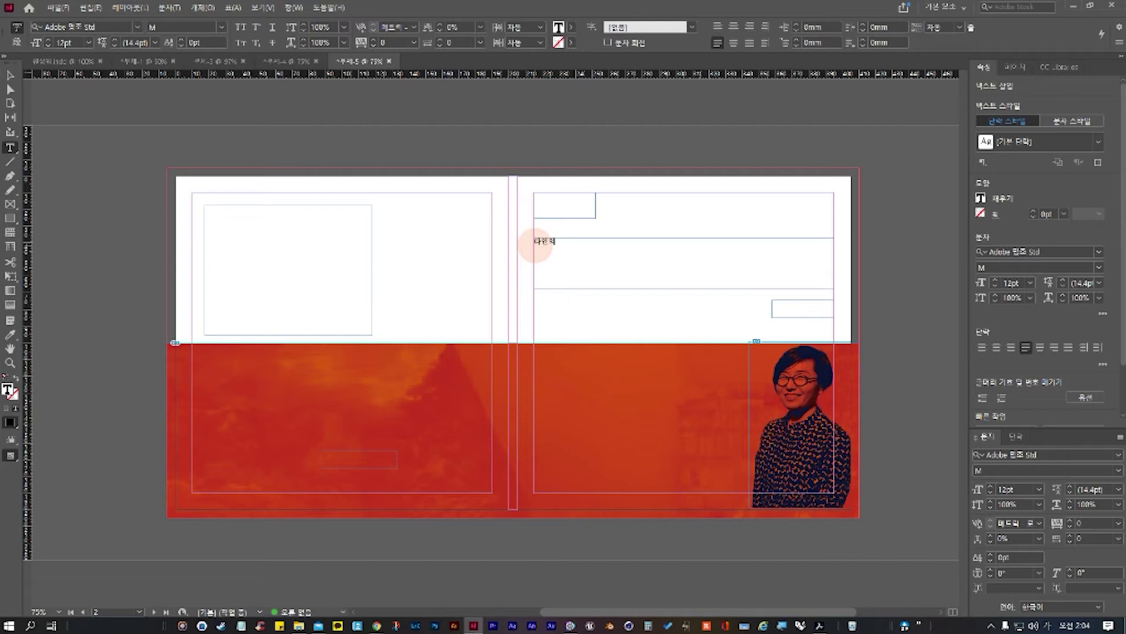
type("시산")
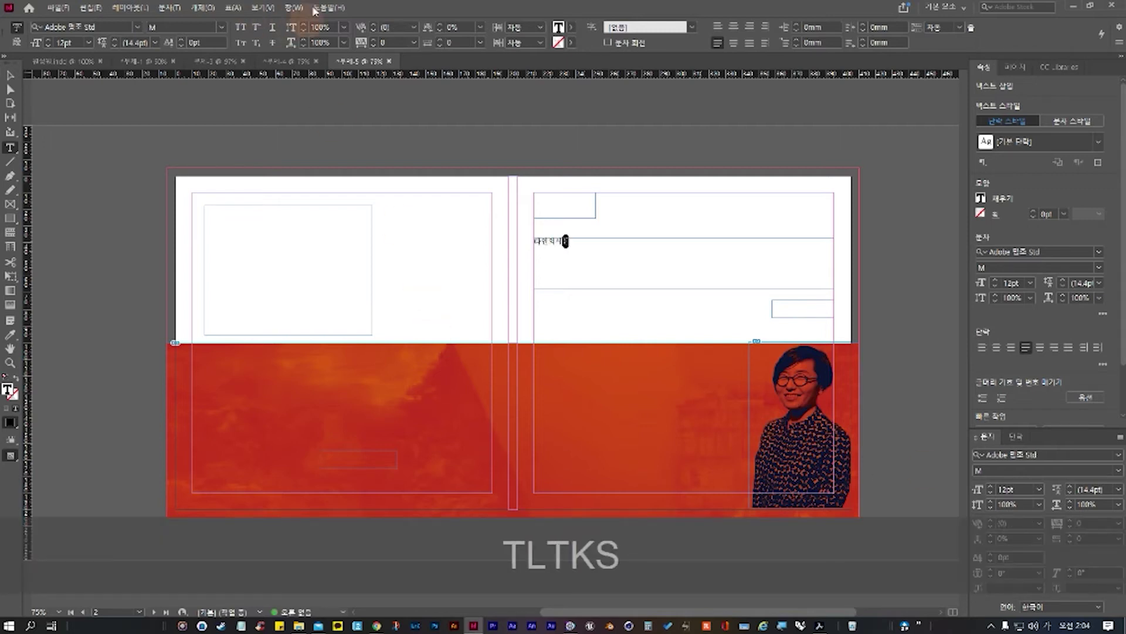
Step: Check the title's wording on the finished cover in the other open document, and return to the working spread
key("ctrl+shift+a")
left_click(73, 59)
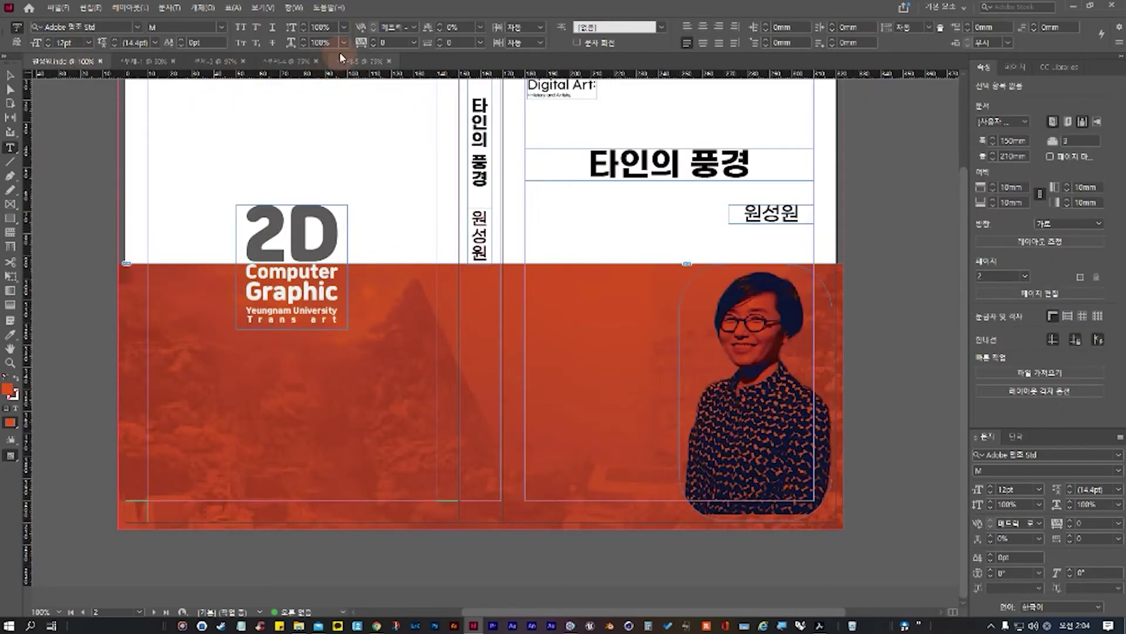
left_click(361, 61)
Step: Remove everything after "타인의" from the title text
left_click(558, 233)
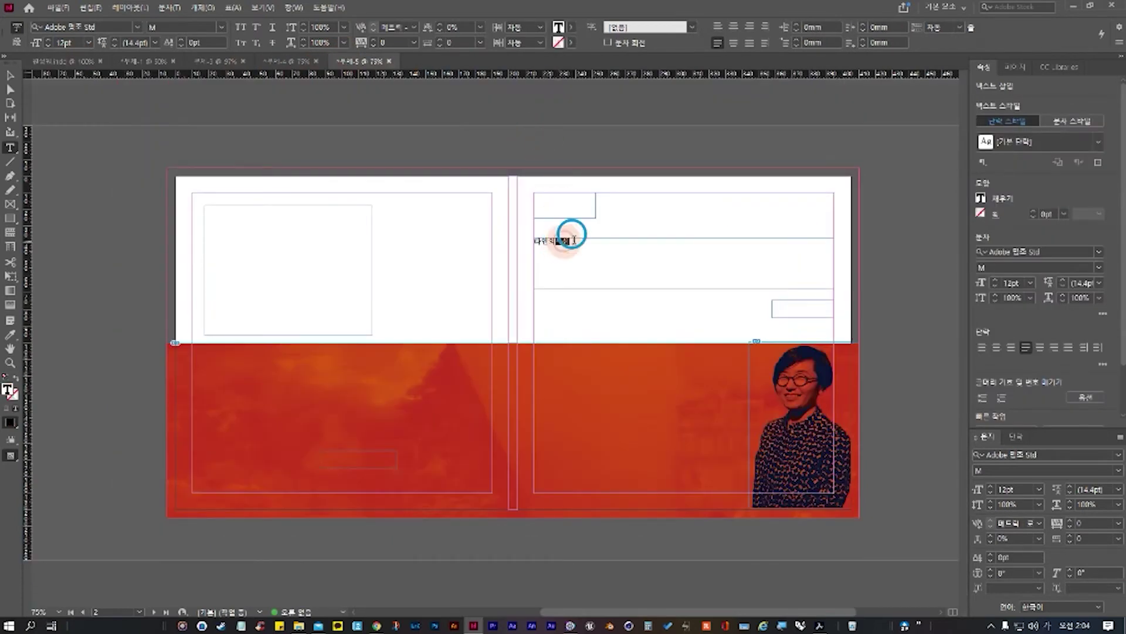
left_click_drag(572, 238, 637, 241)
type("풍경")
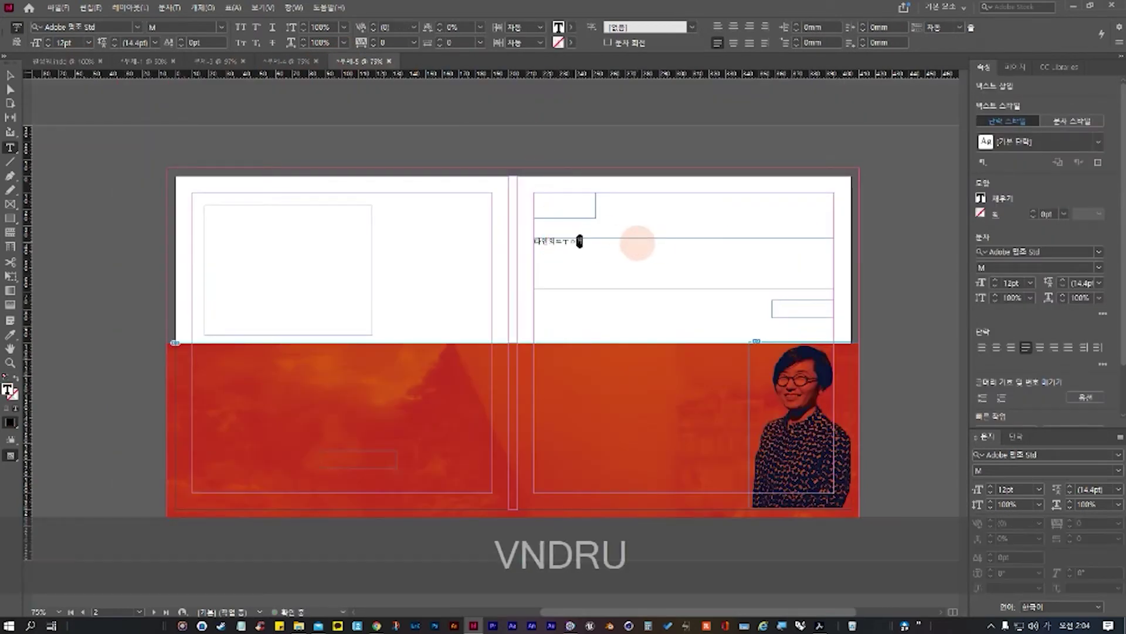
key("BackSpace")
key("BackSpace")
key("BackSpace")
key("BackSpace")
key("BackSpace")
key("BackSpace")
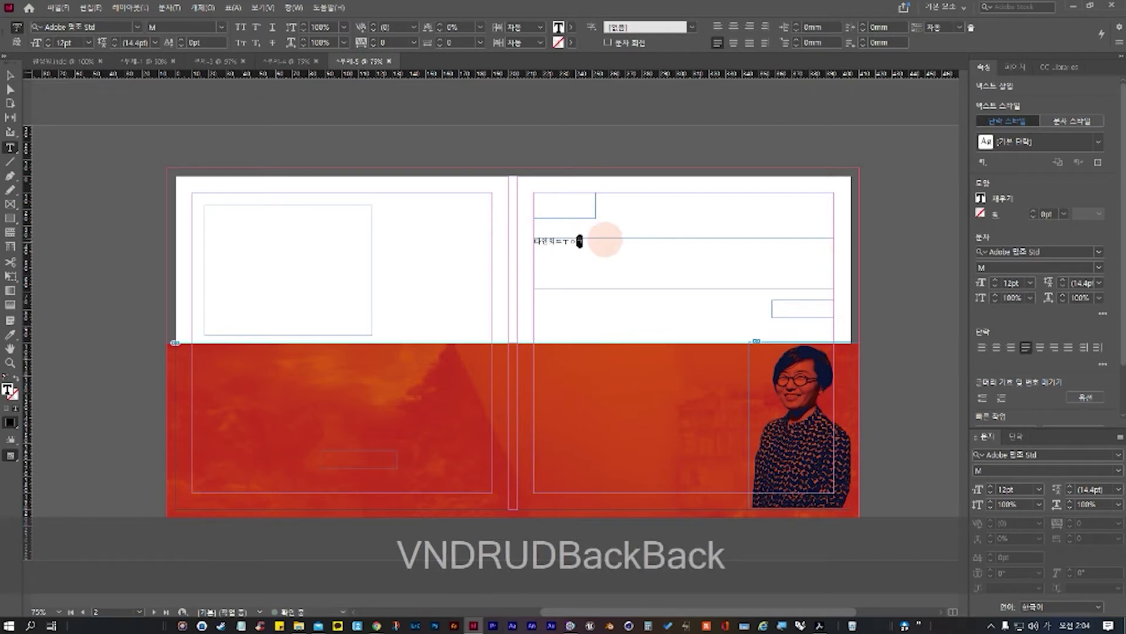
key("Hangul")
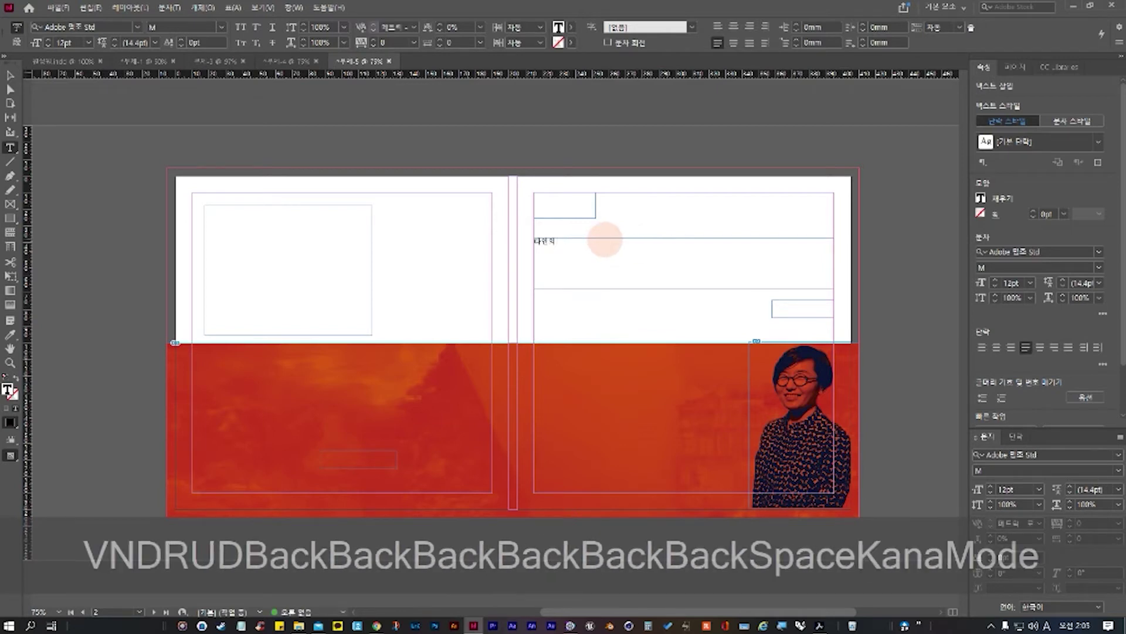
type("vndrud")
key("BackSpace")
key("BackSpace")
key("BackSpace")
key("BackSpace")
key("BackSpace")
key("BackSpace")
key("BackSpace")
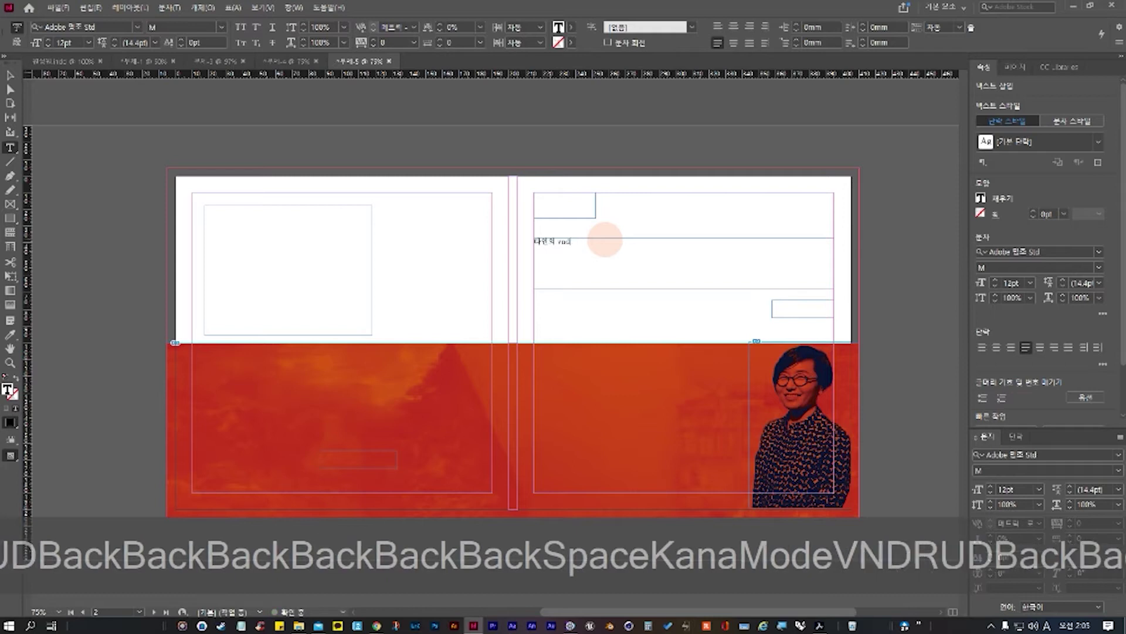
key("Hangul")
Step: Complete the title as "타인의 풍경" and centre it horizontally in its frame
type("풍경")
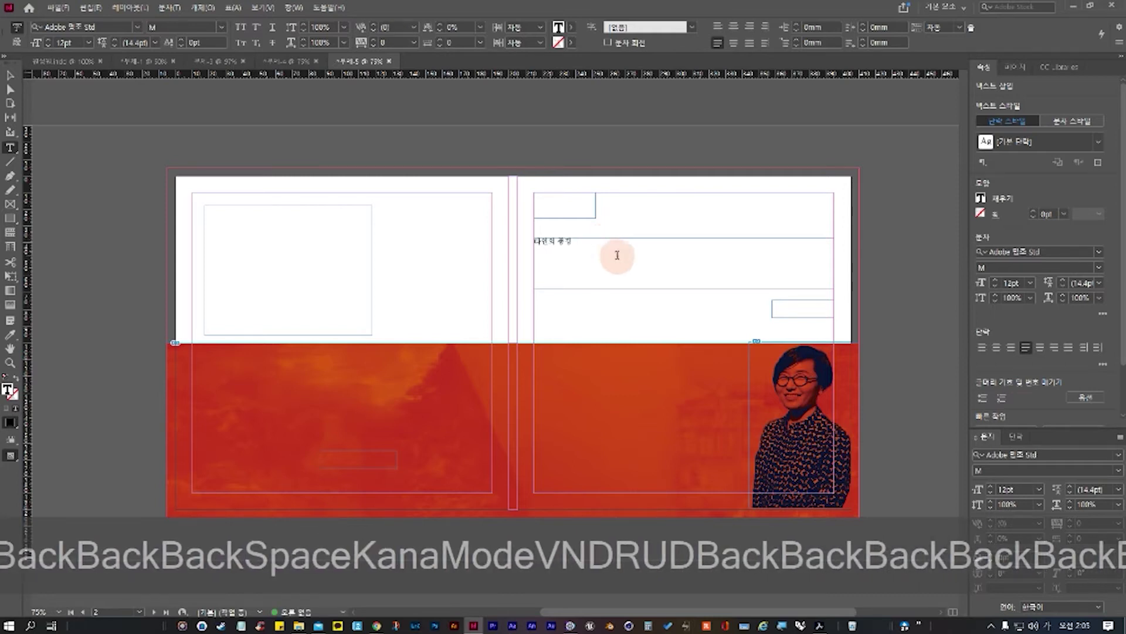
left_click_drag(565, 242, 508, 244)
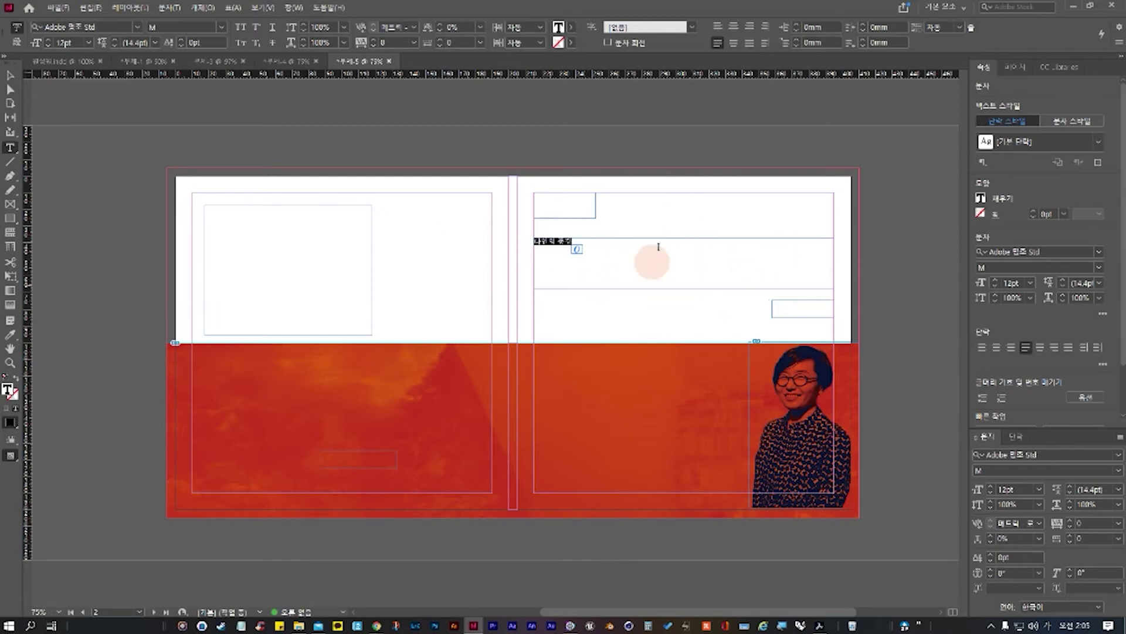
left_click(735, 31)
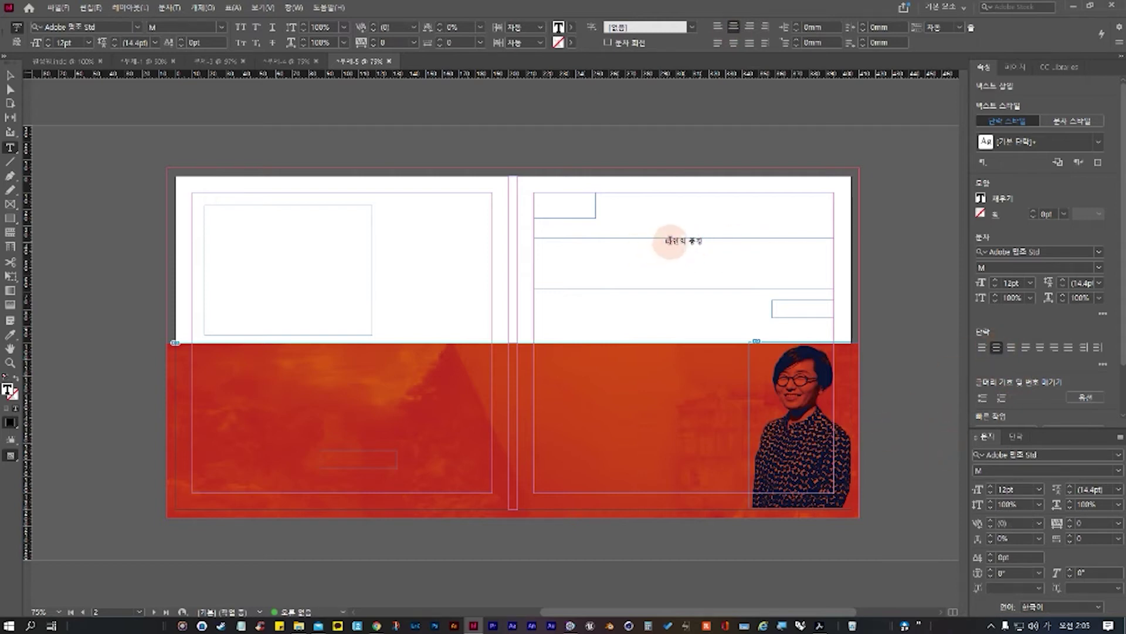
Step: Centre the title vertically within its text frame
left_click(759, 245)
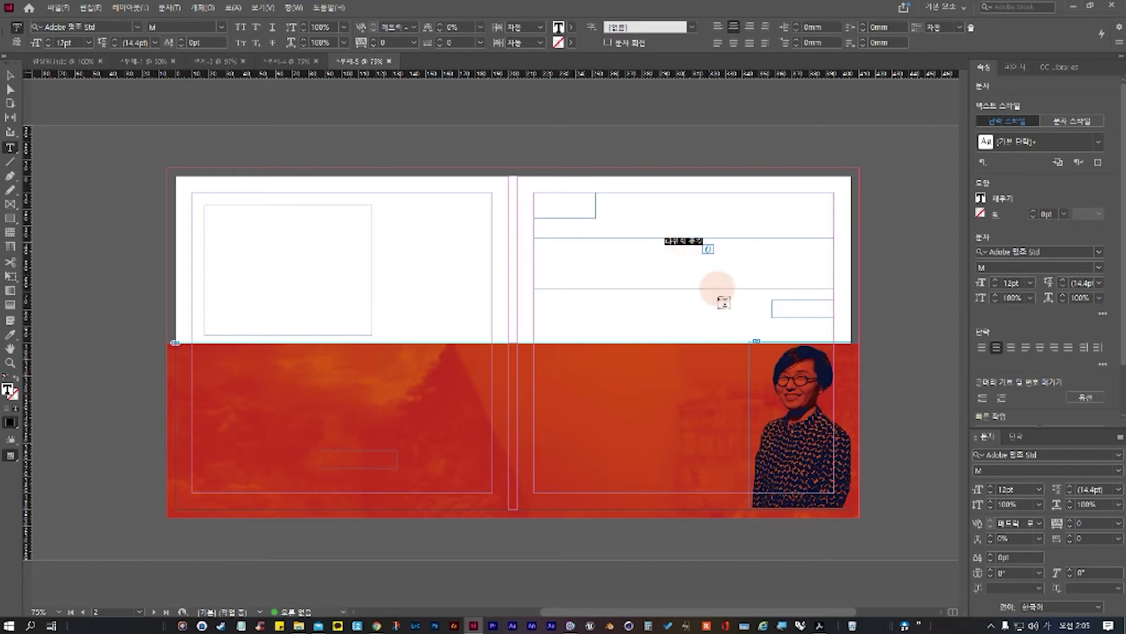
left_click(702, 247)
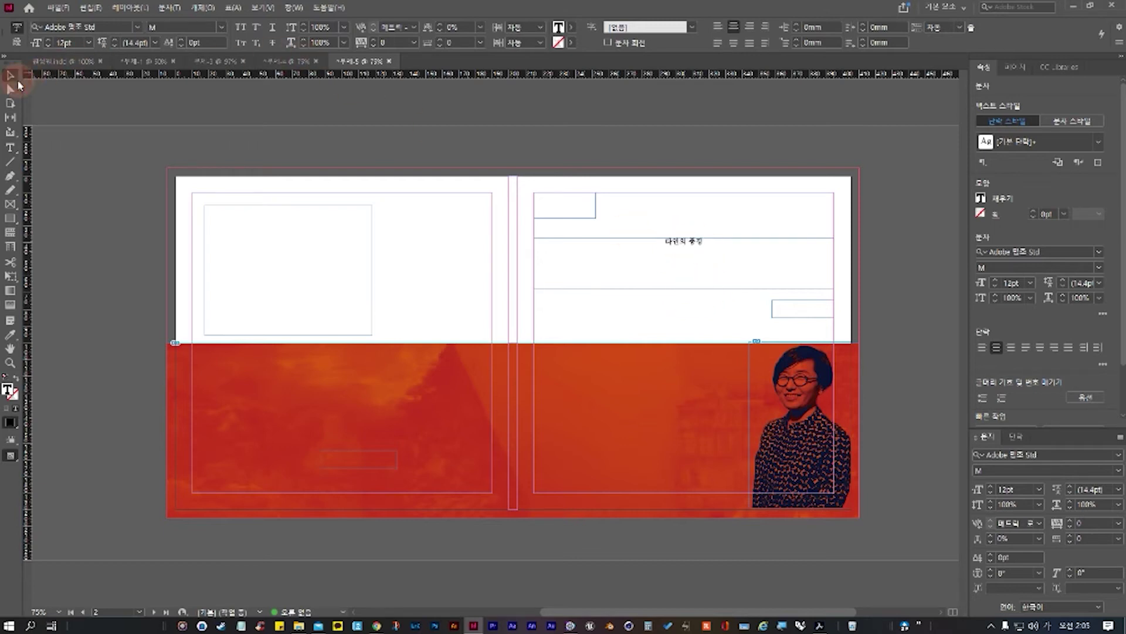
left_click(11, 75)
left_click(694, 290)
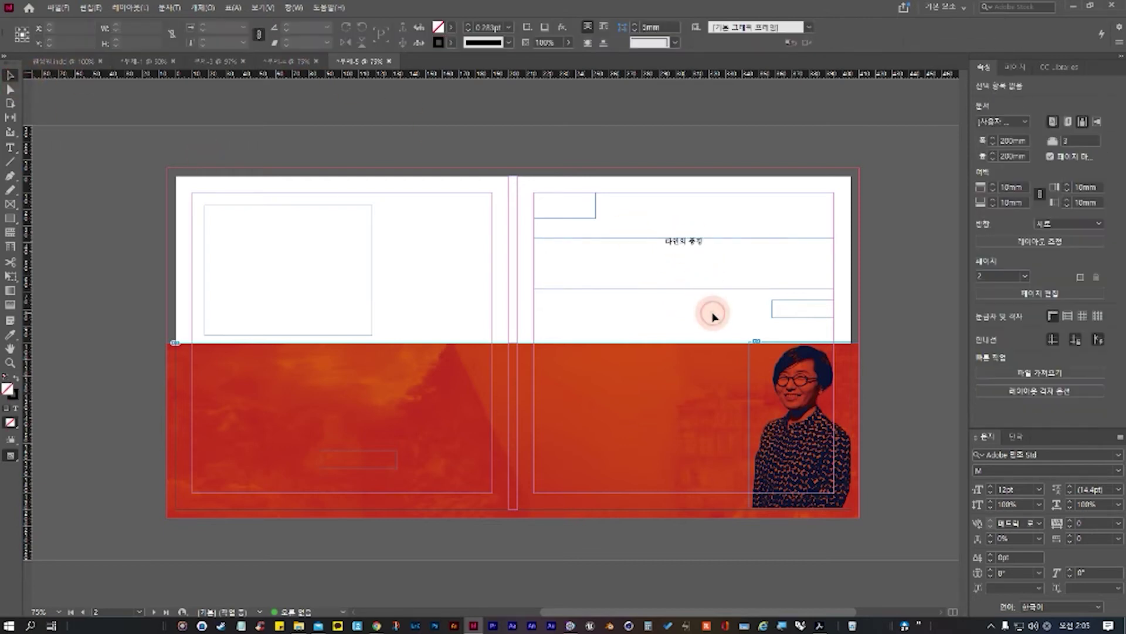
left_click(714, 289)
left_click(753, 153)
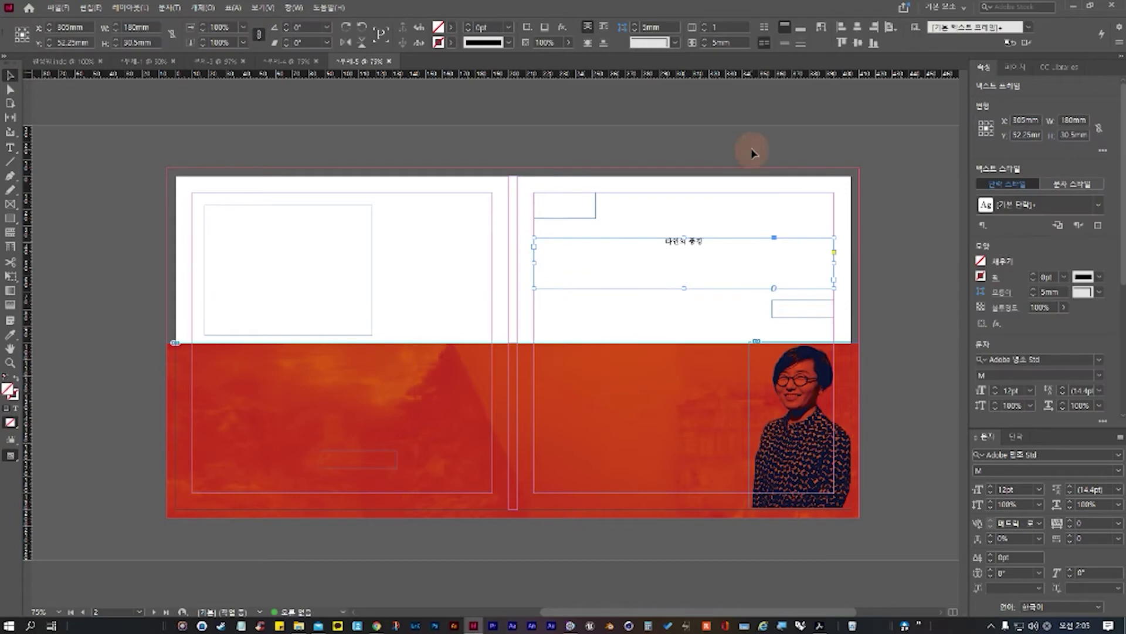
left_click(783, 44)
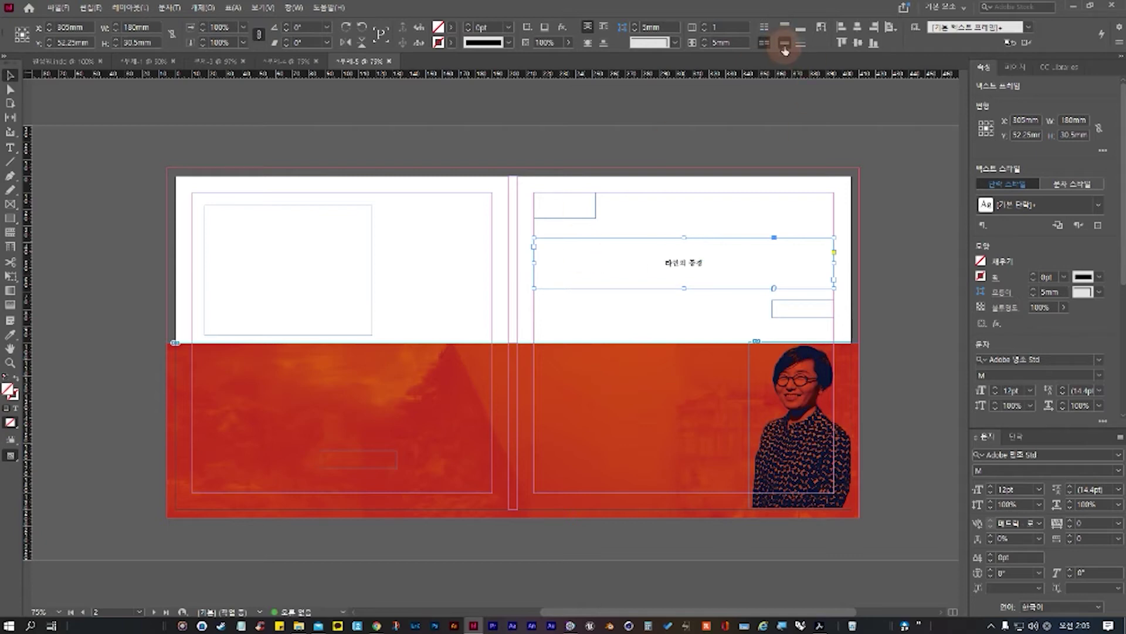
key("ctrl+3")
key("Escape")
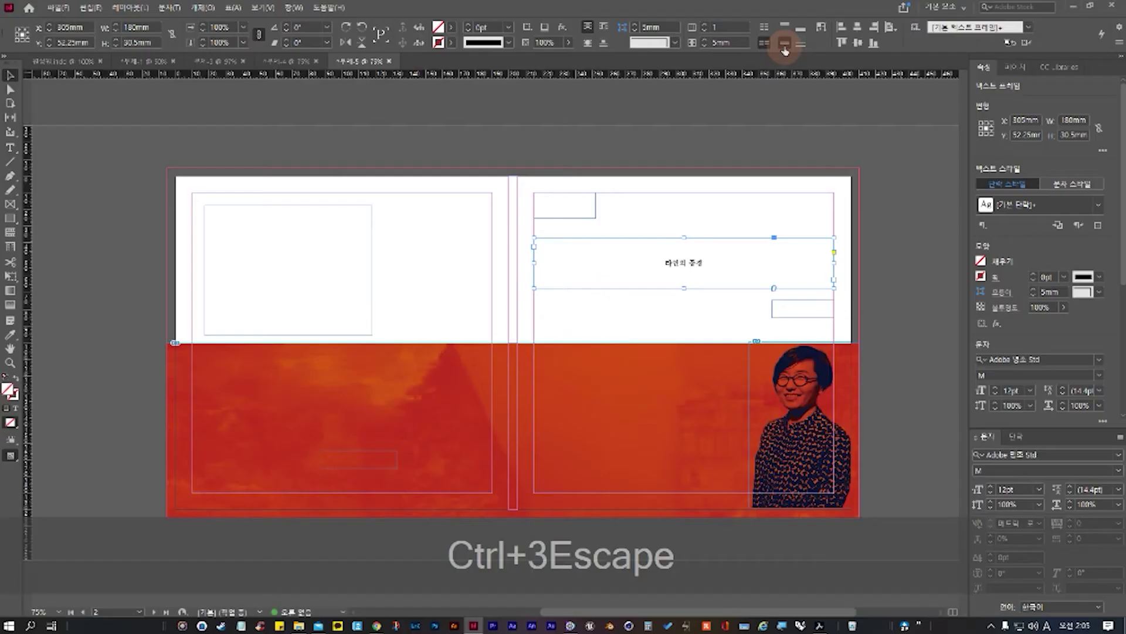
key("ctrl+4")
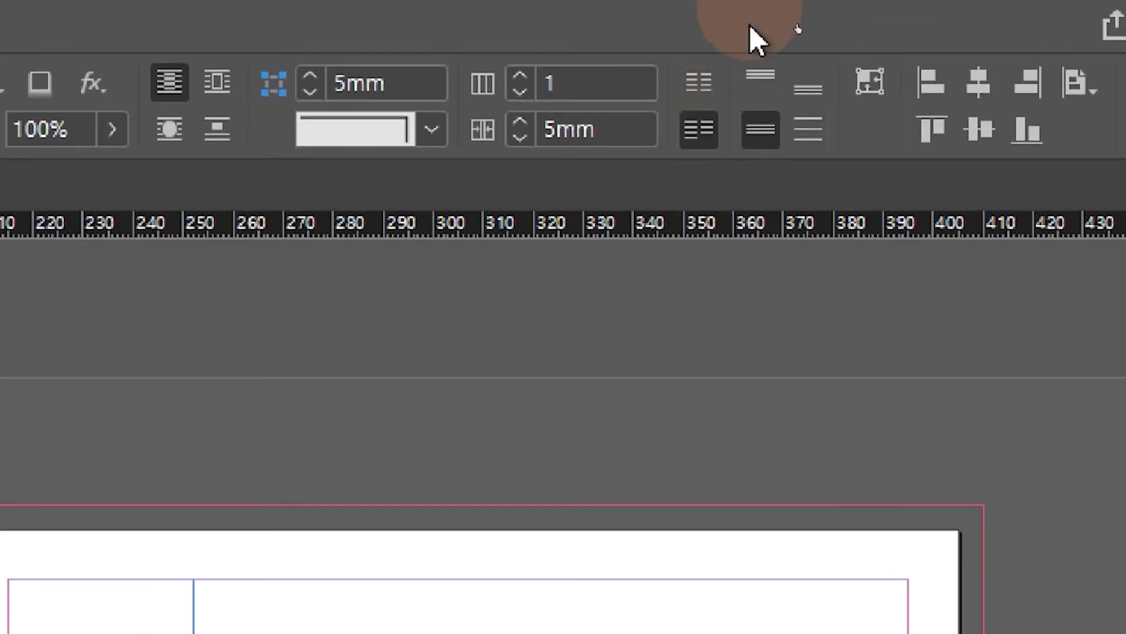
left_click(760, 79)
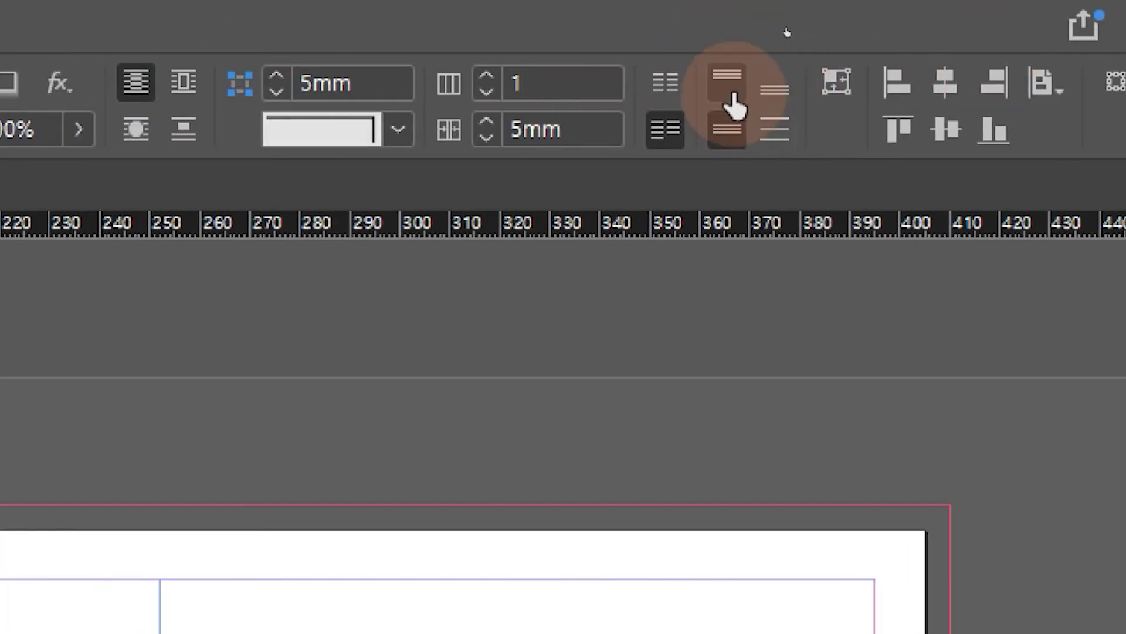
left_click(732, 138)
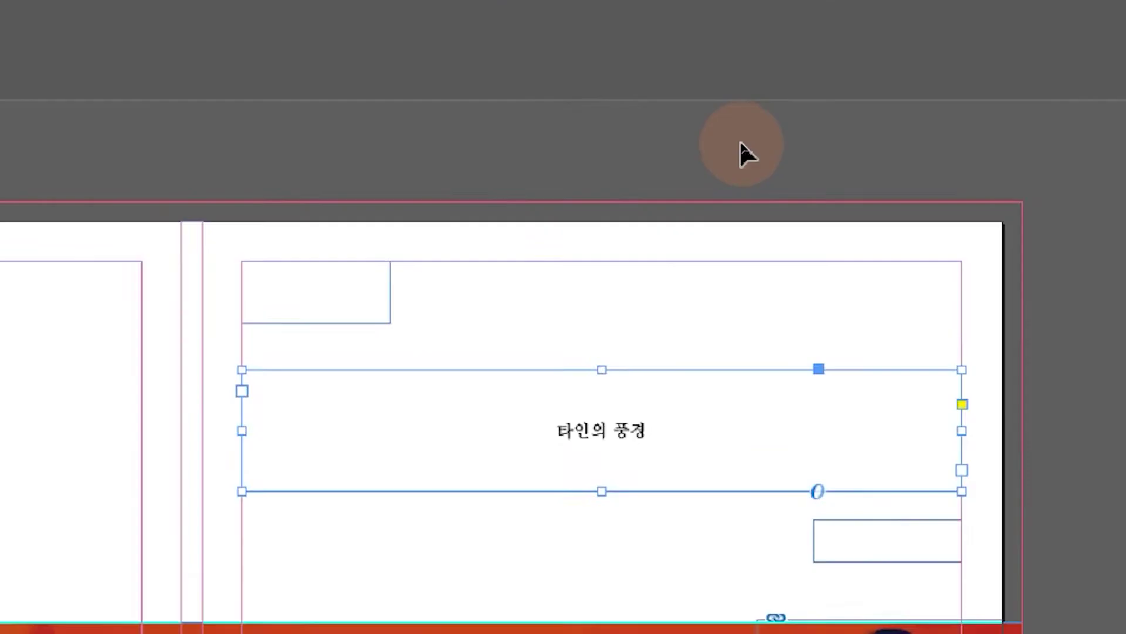
key("ctrl+4")
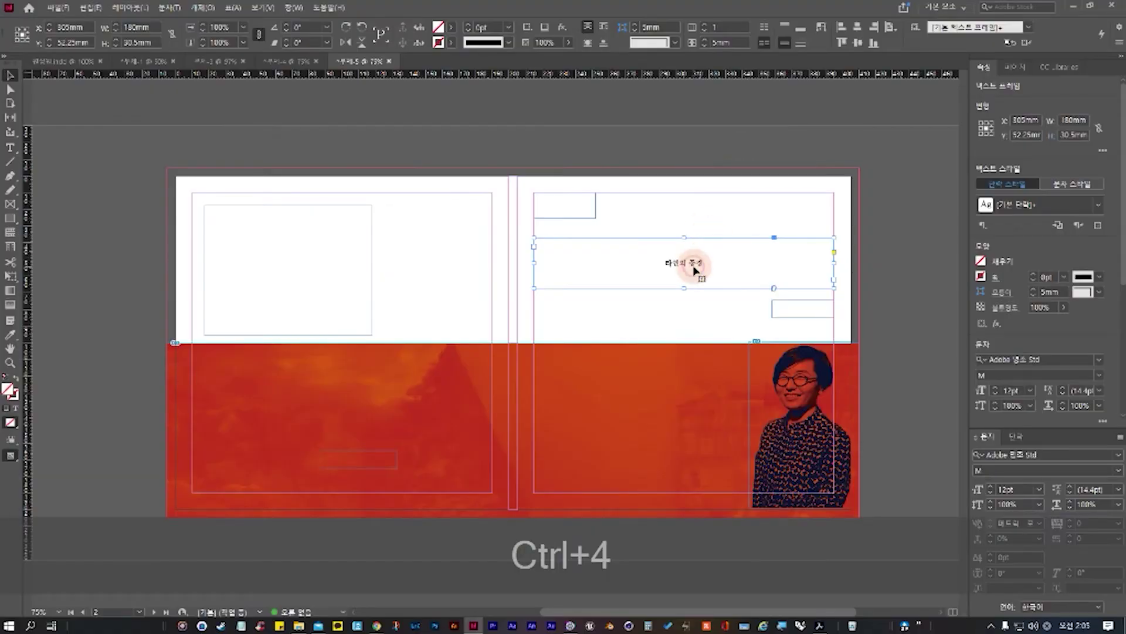
Step: Set the whole title "타인의 풍경" to a font size of 60 pt
double_click(674, 262)
left_click_drag(667, 262, 799, 259)
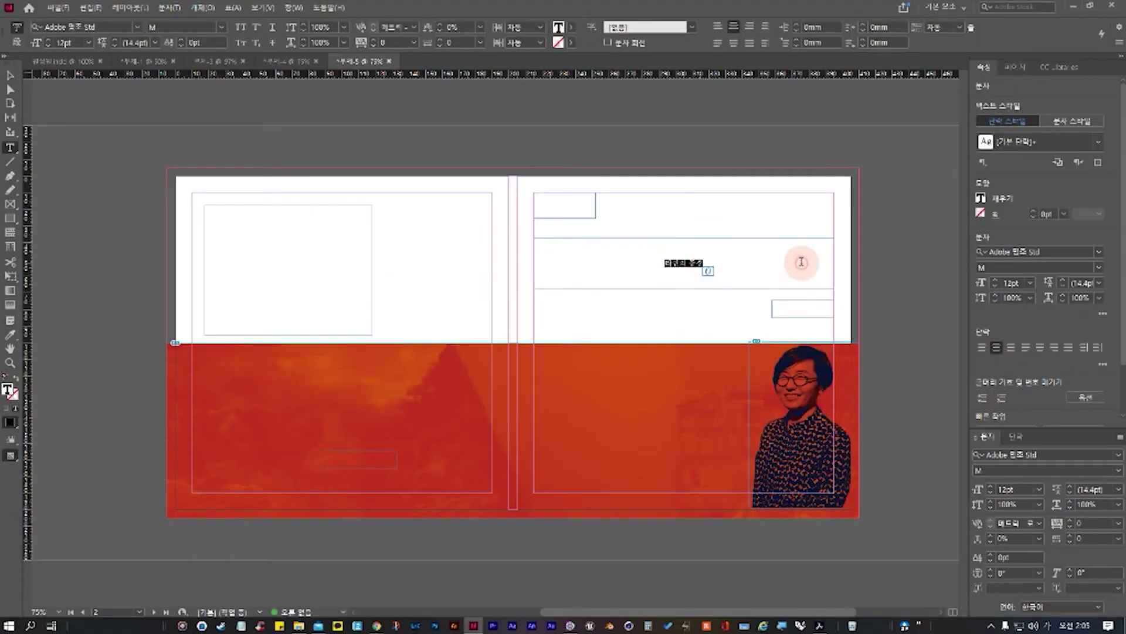
left_click(1000, 490)
left_click(997, 489)
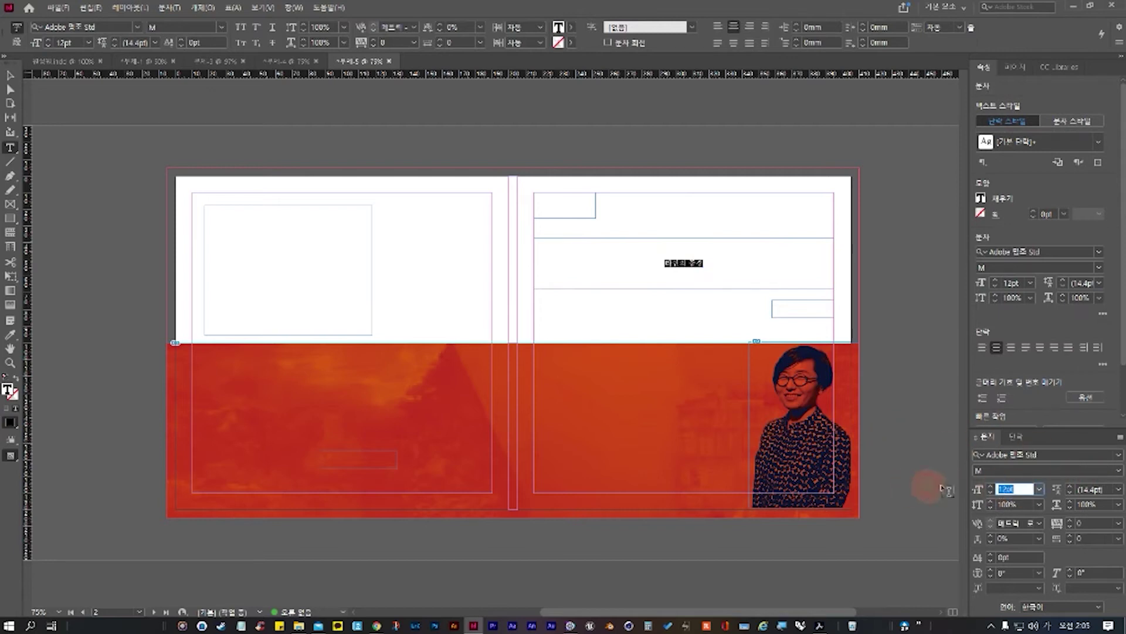
type("60")
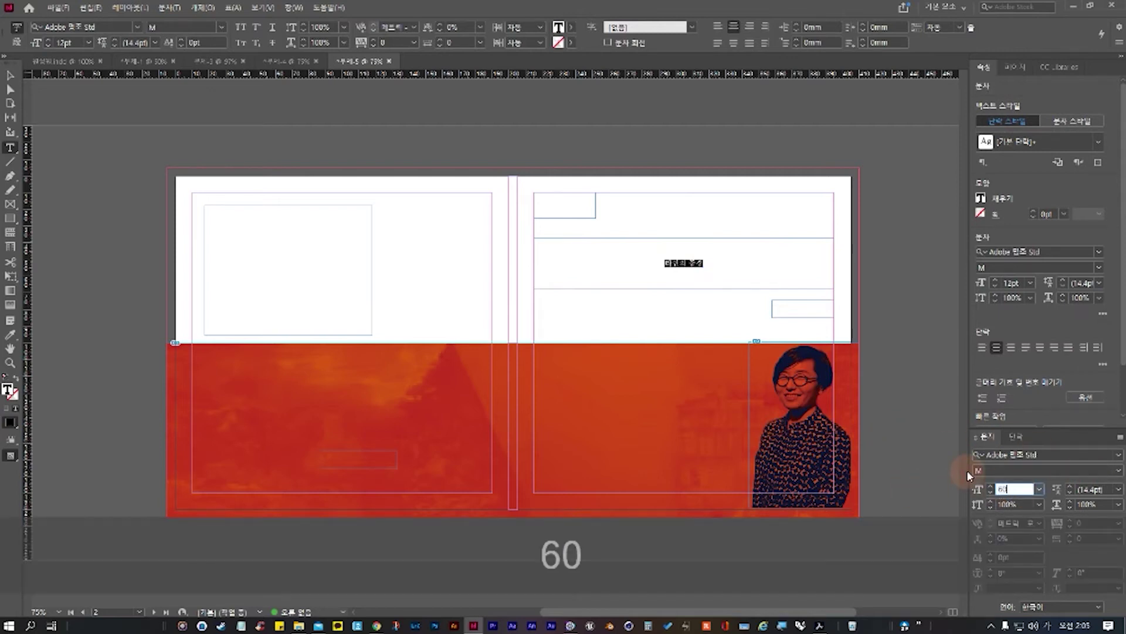
key("Return")
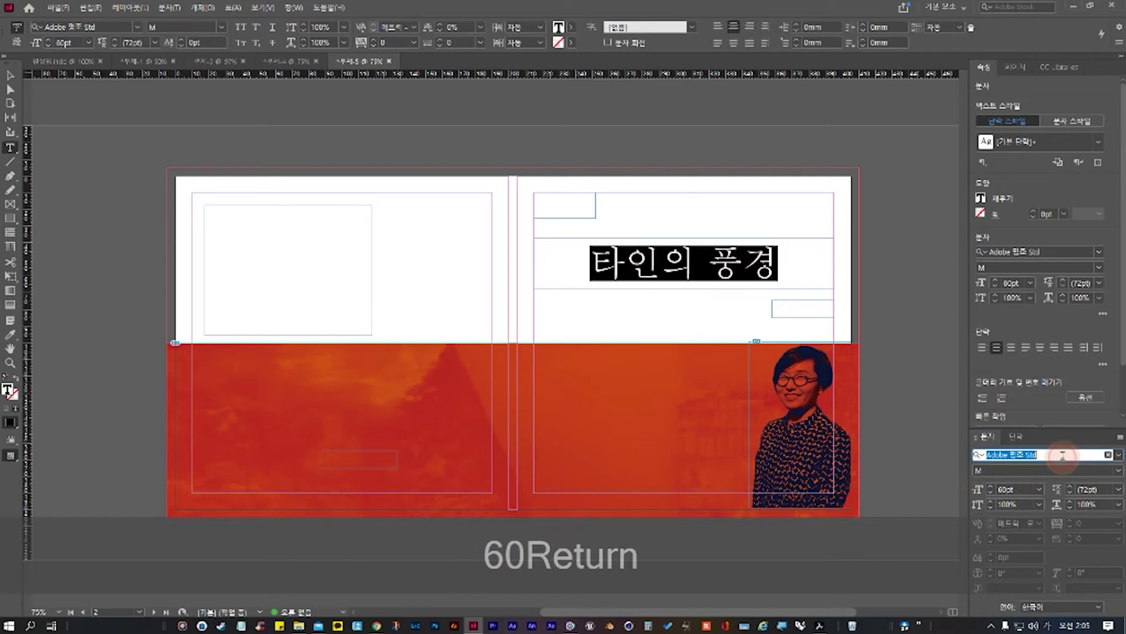
left_click(1118, 455)
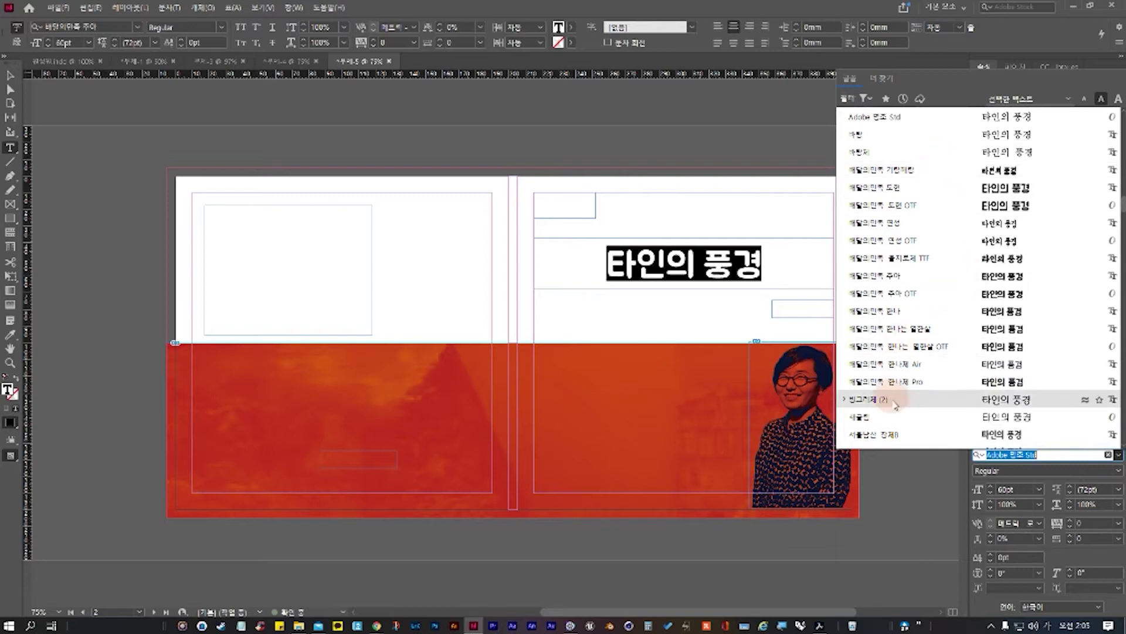
scroll(895, 405, "down", 1)
scroll(894, 405, "up", 5)
key("Tab")
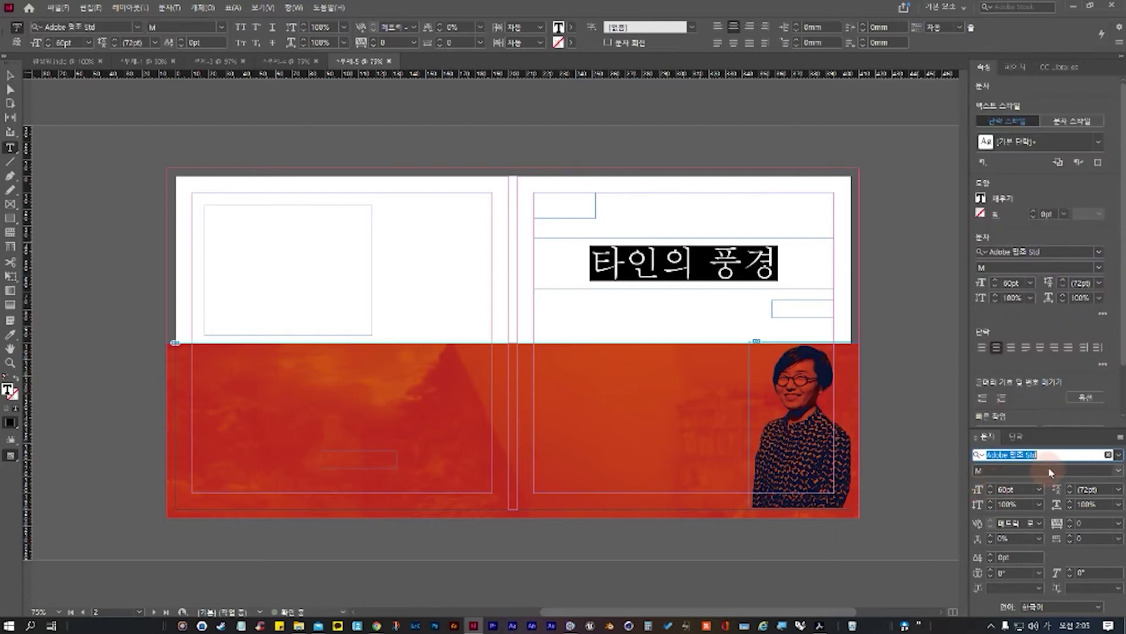
Step: Search the fonts for "에" and set the title in 에스코어 드림 5 Medium
left_click(1066, 452)
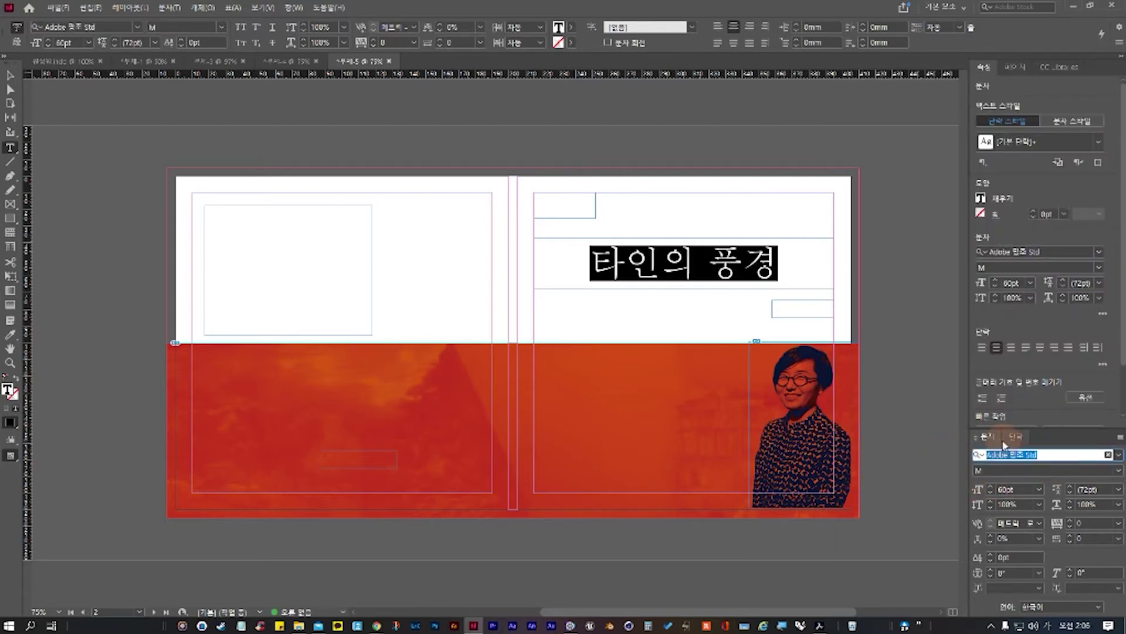
type("ㄴ")
key("BackSpace")
key("Hangul")
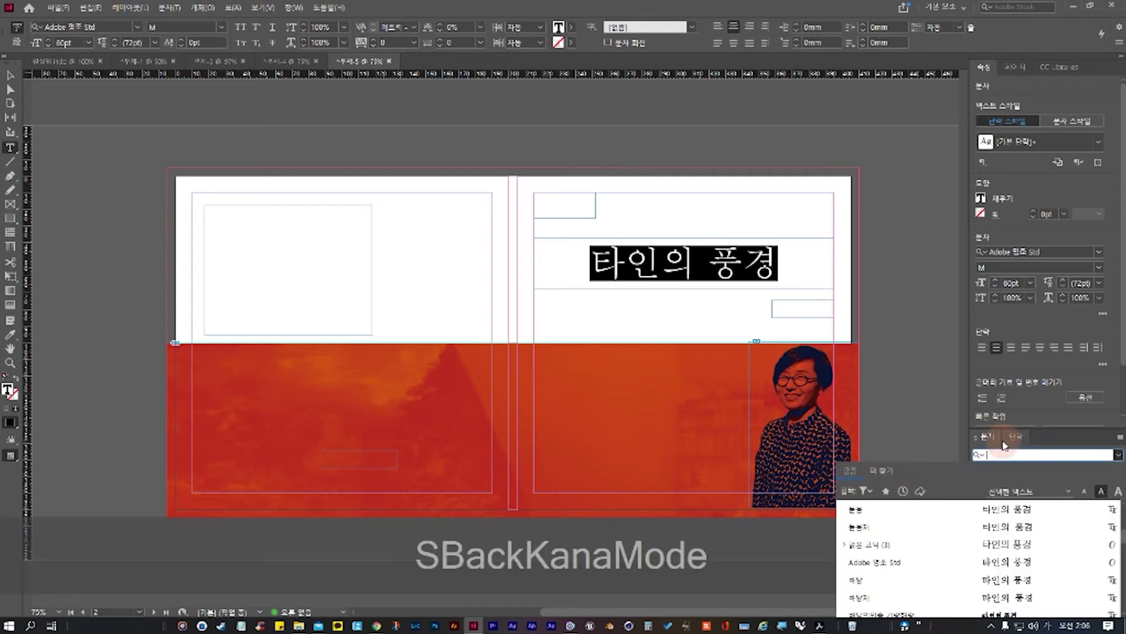
type("sc")
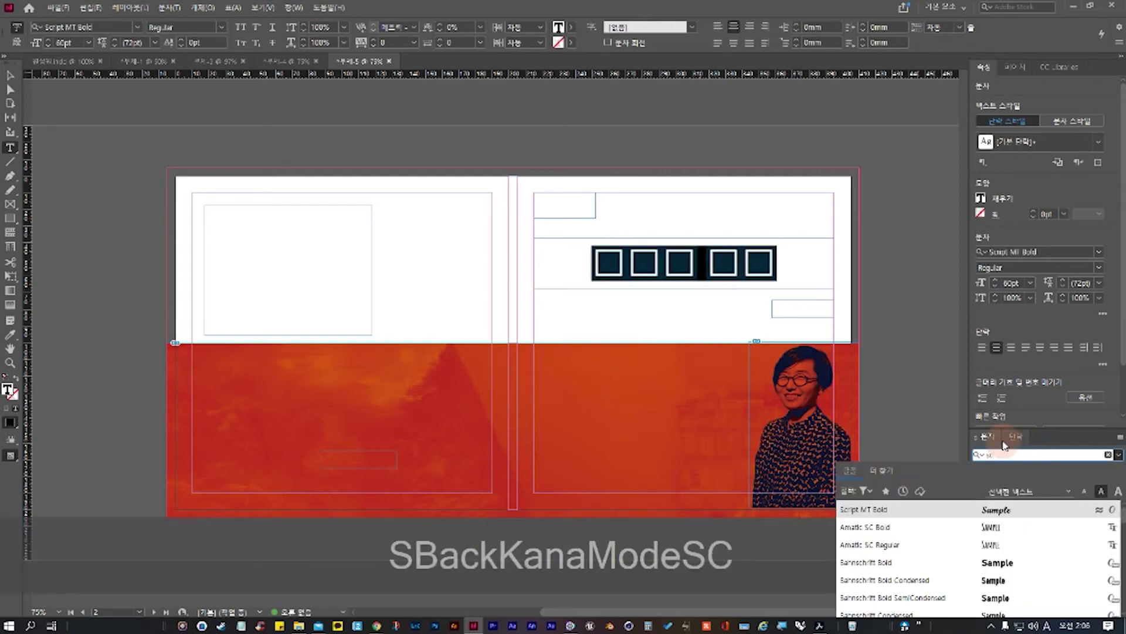
key("BackSpace")
key("BackSpace")
key("BackSpace")
key("Hangul")
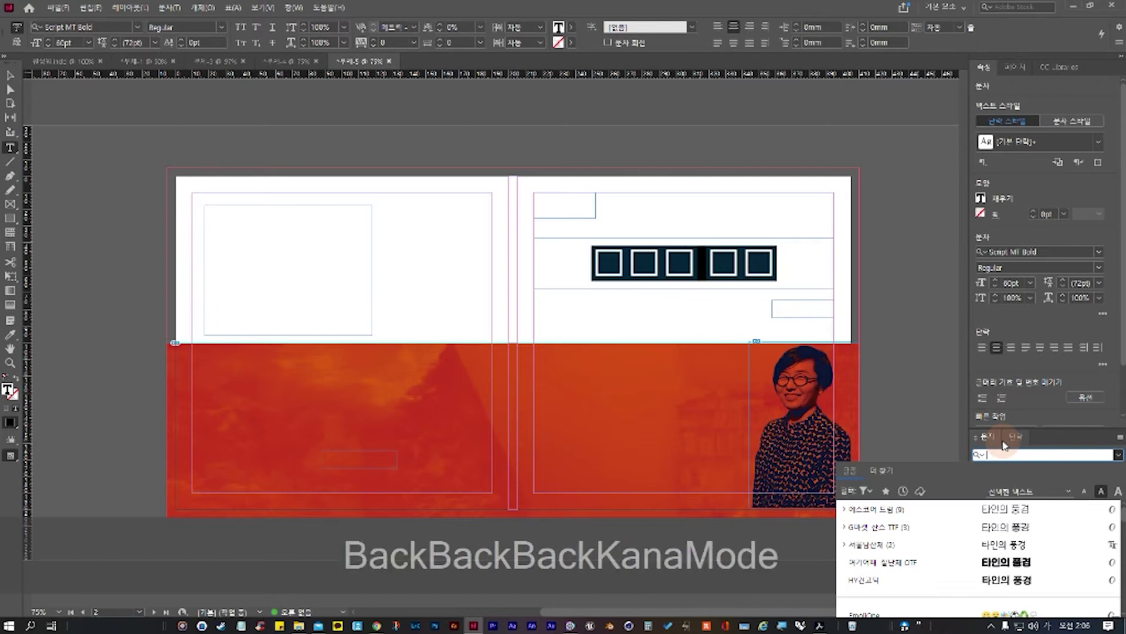
type("에")
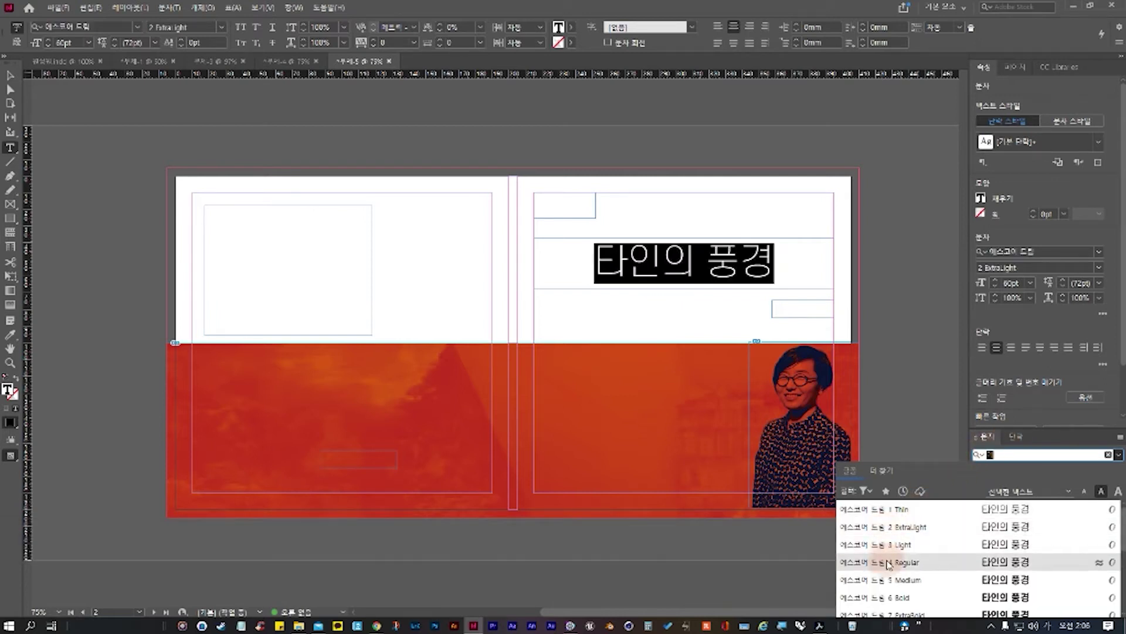
scroll(896, 576, "down", 1)
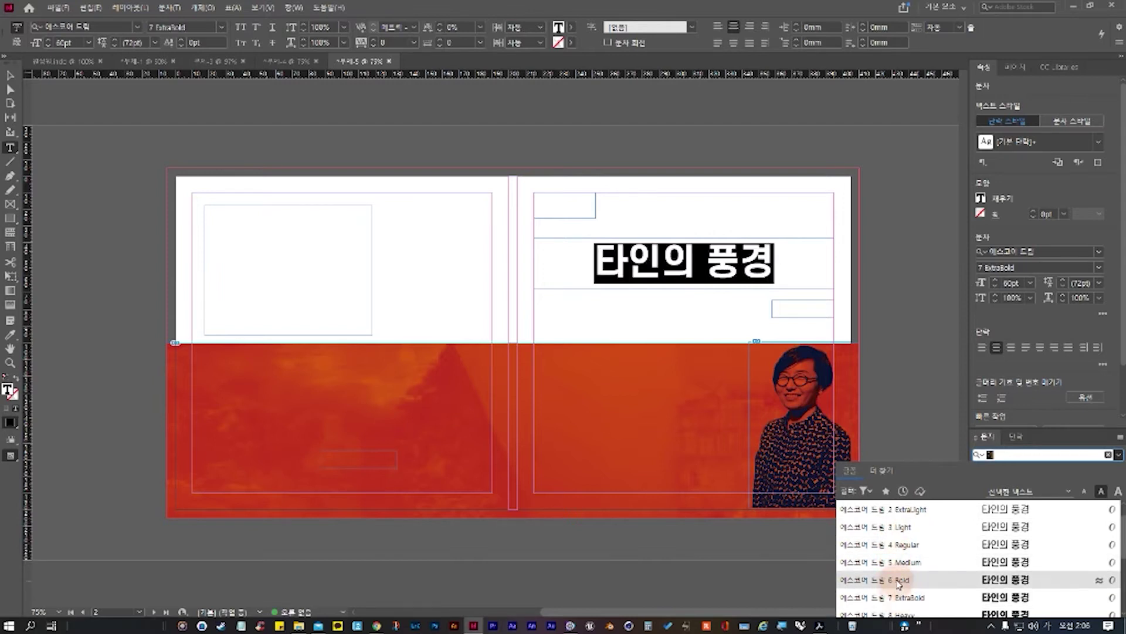
key("Escape")
left_click(721, 225)
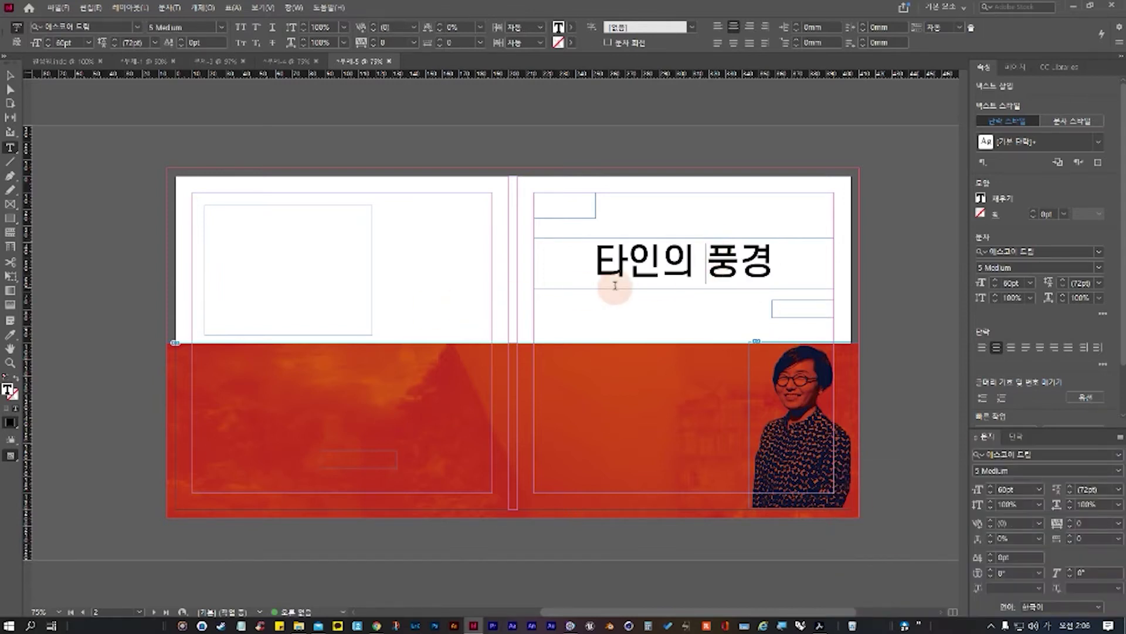
Step: Try the 7 ExtraBold weight on the whole title and settle on 8 Heavy
left_click(599, 261)
left_click_drag(600, 261, 811, 261)
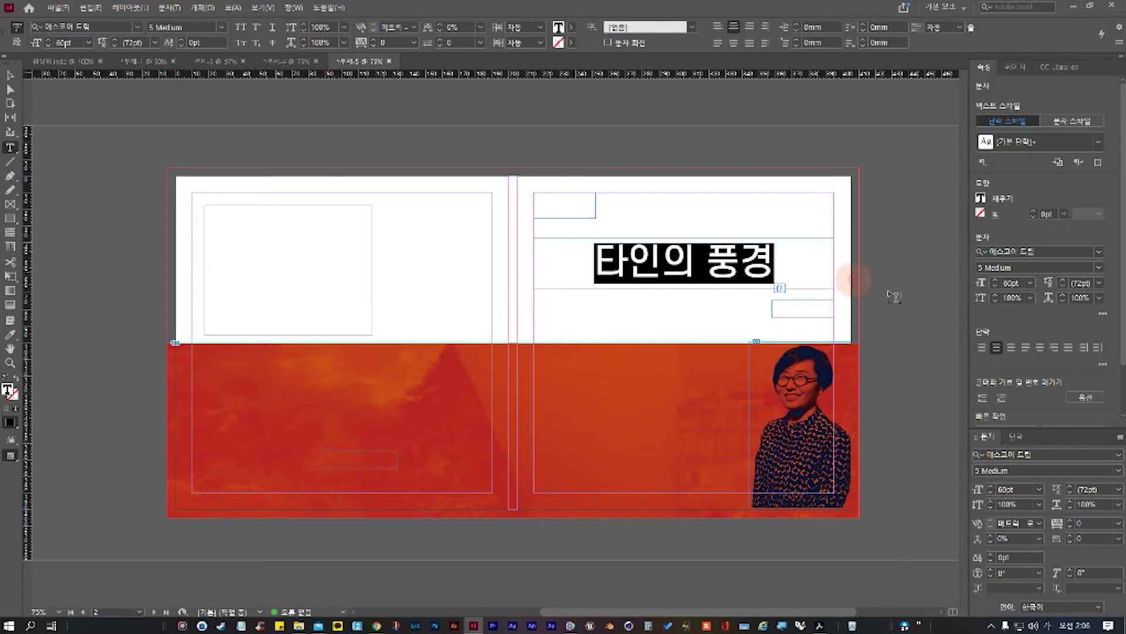
left_click(1118, 471)
left_click(1016, 560)
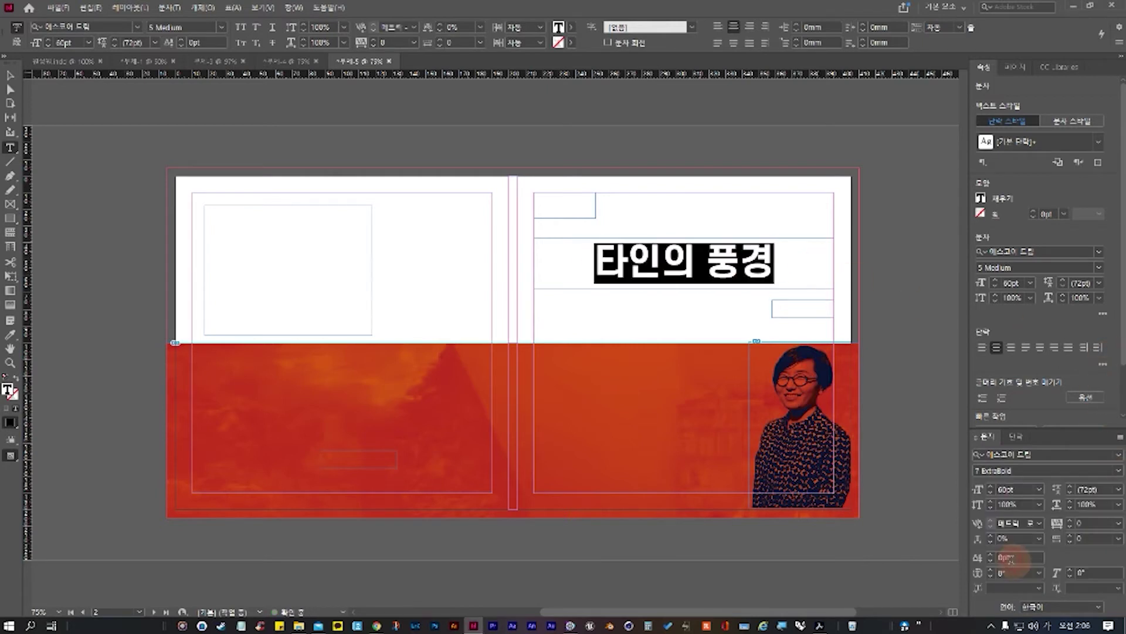
left_click(1119, 456)
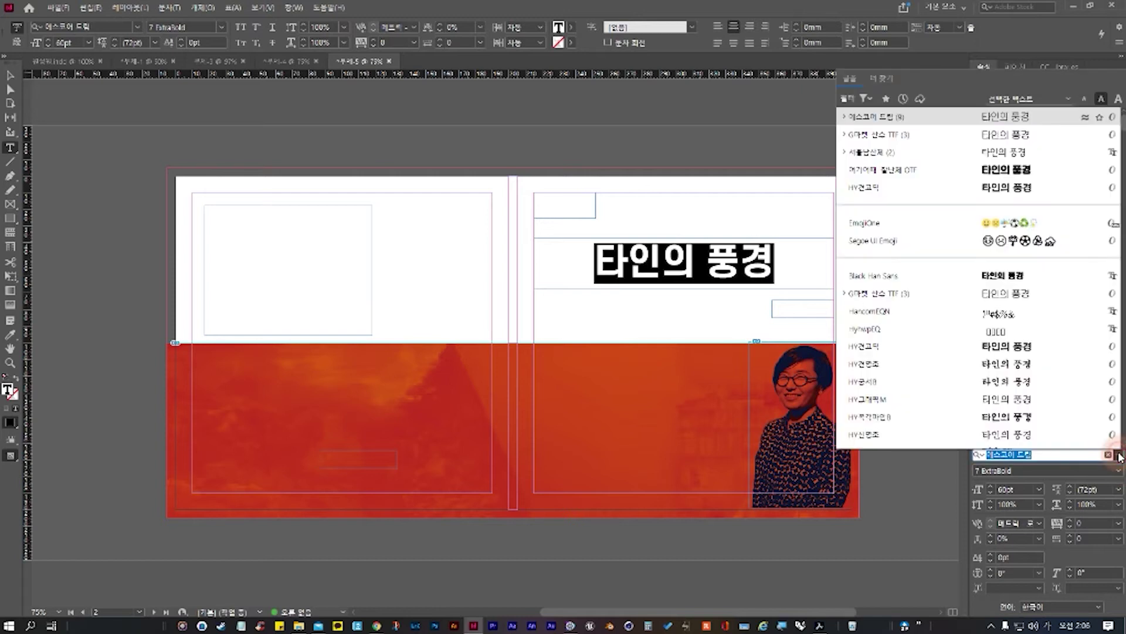
left_click(1118, 470)
left_click(1019, 569)
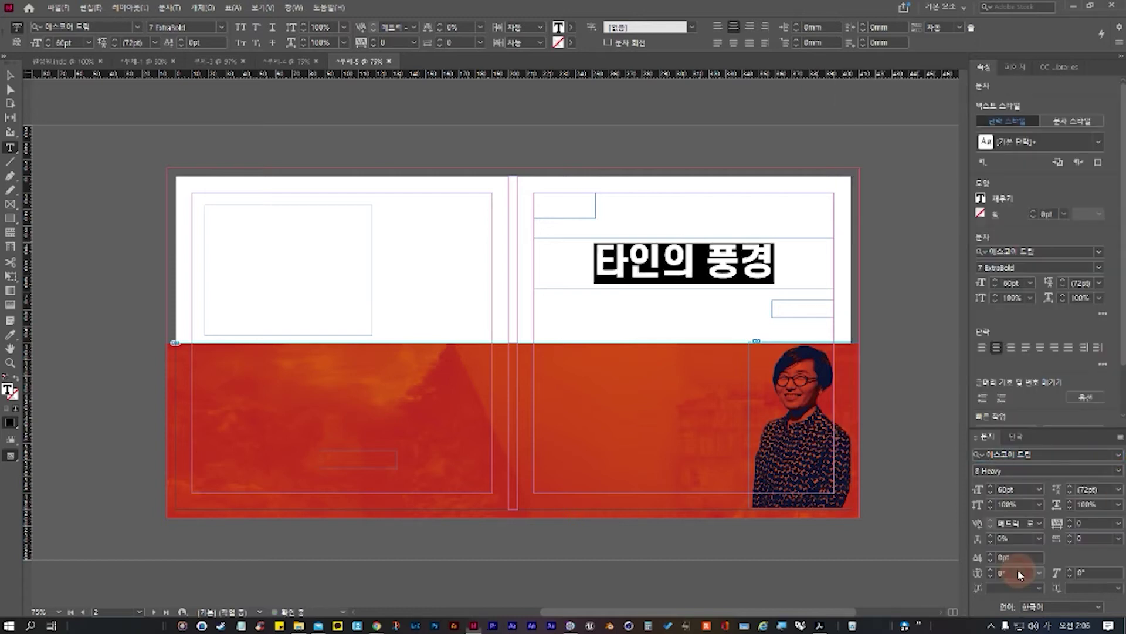
left_click(535, 307)
left_click(597, 269)
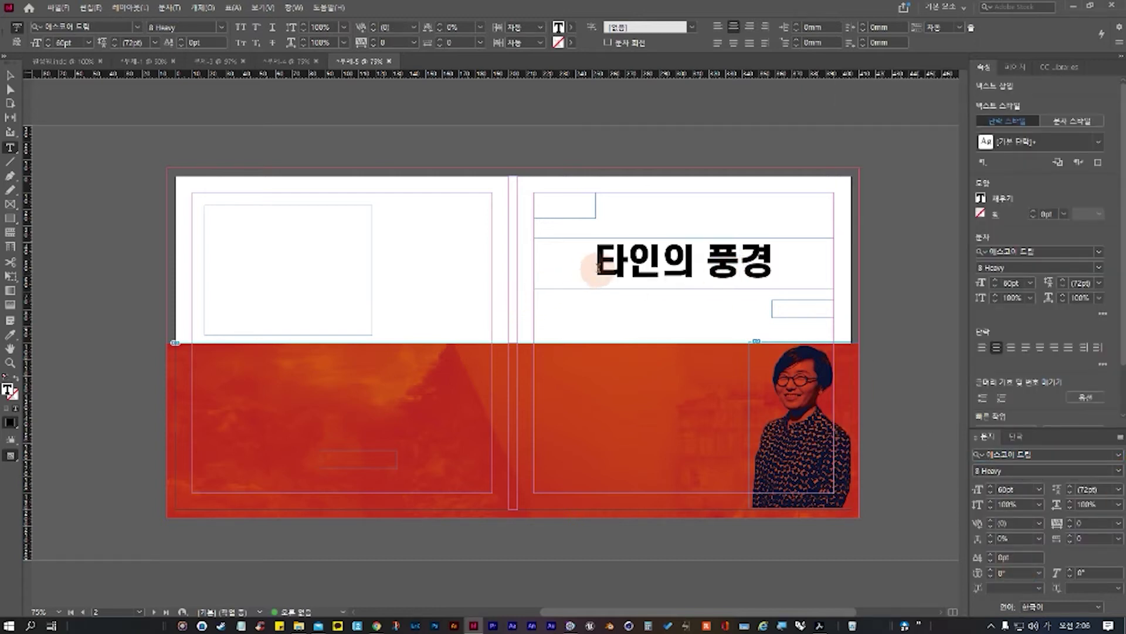
left_click_drag(598, 269, 935, 270)
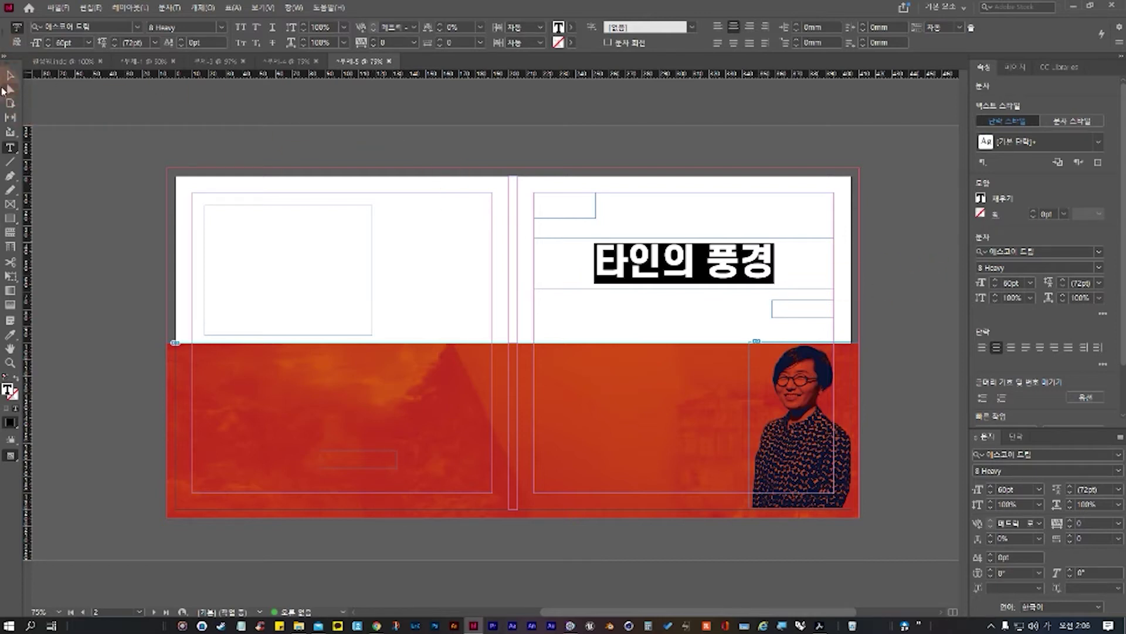
left_click(9, 76)
left_click(747, 292)
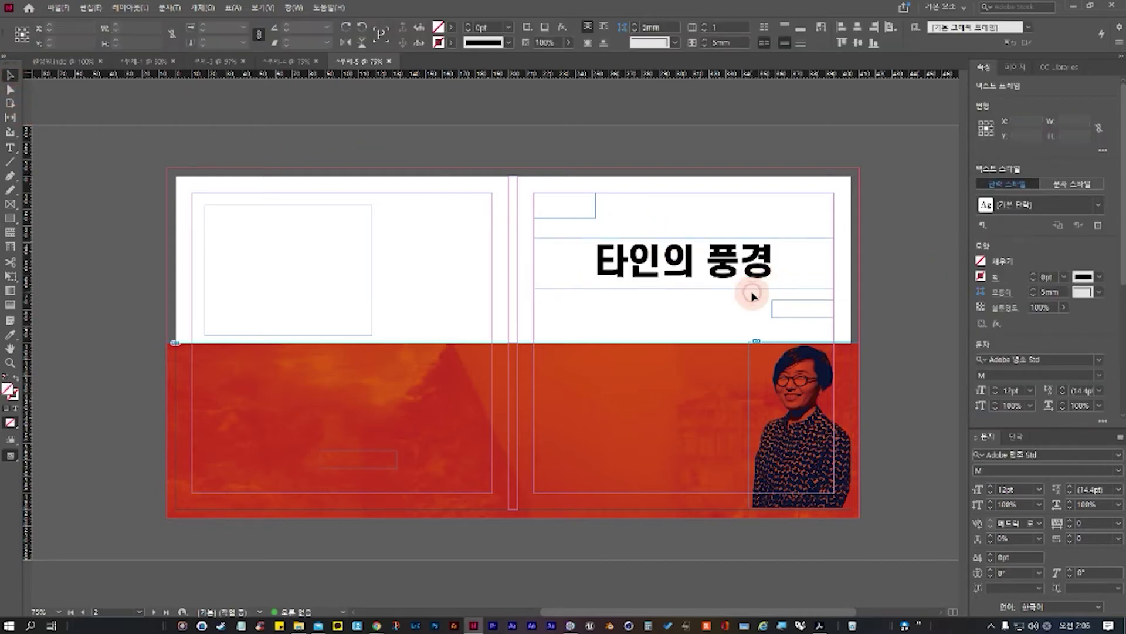
left_click(758, 284)
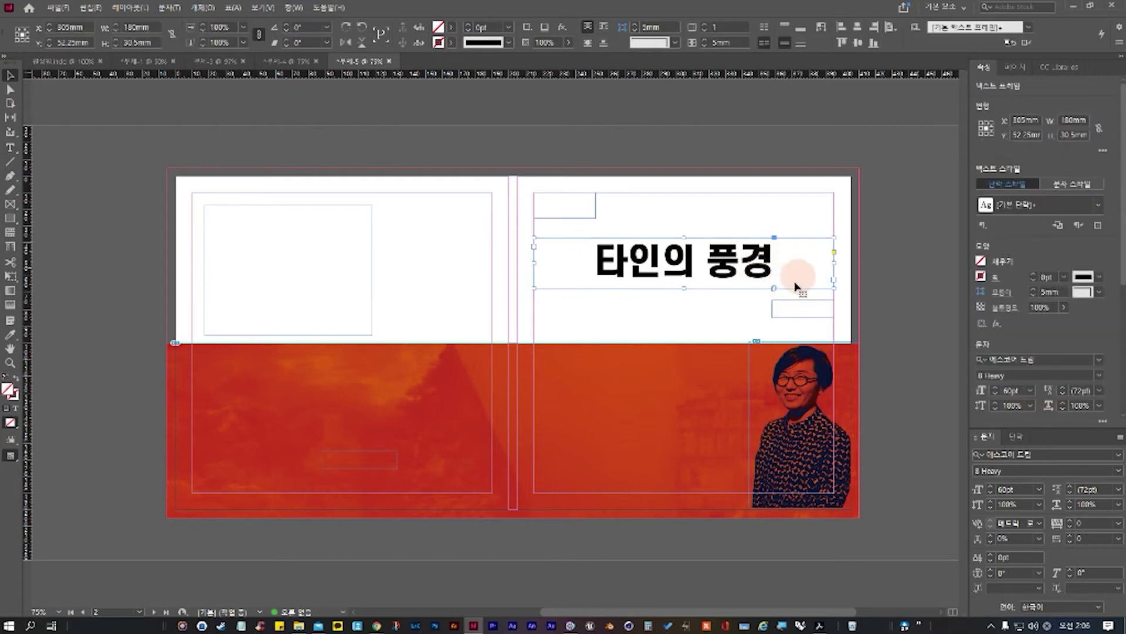
scroll(1100, 332, "down", 5)
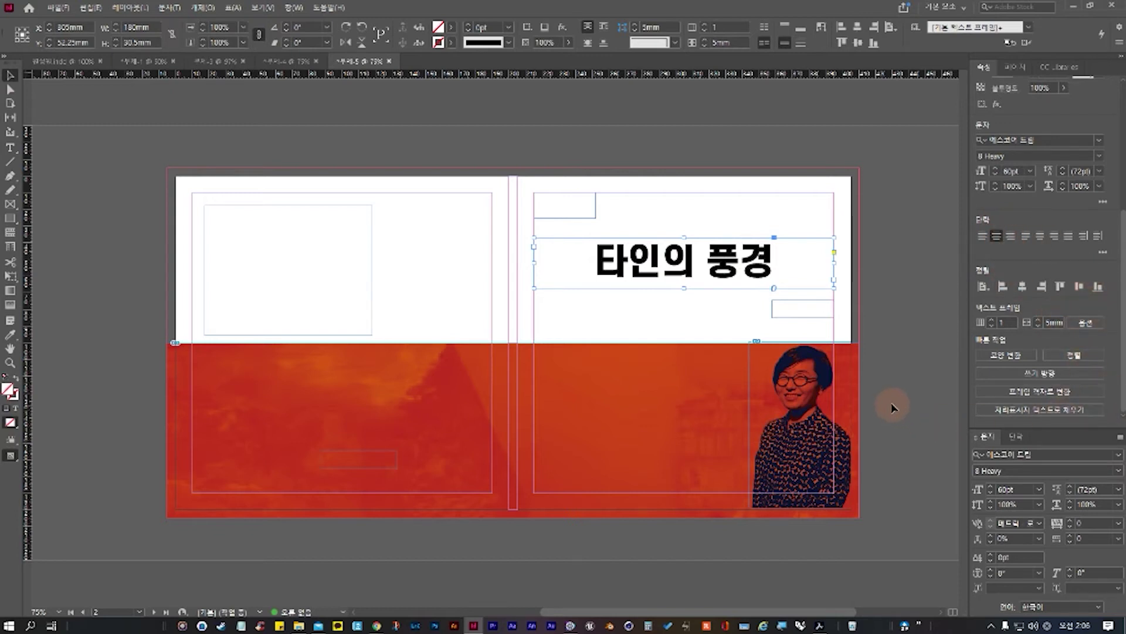
scroll(1033, 358, "up", 5)
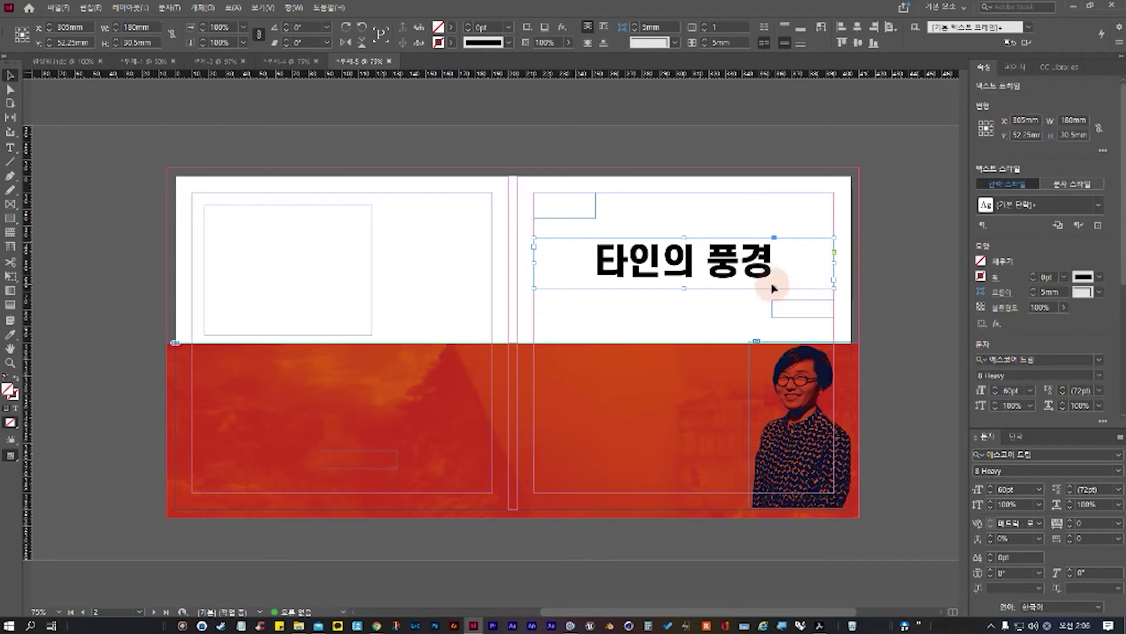
Step: Enter the author's name in the small text frame just below the end of the title
left_click(790, 310)
double_click(791, 312)
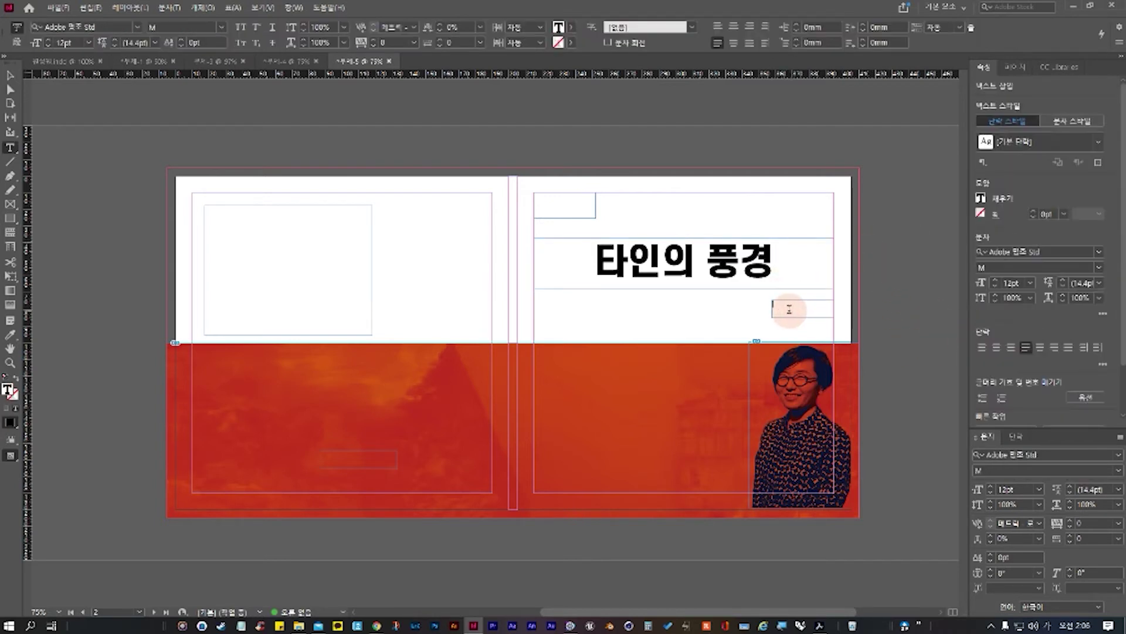
type("원성워")
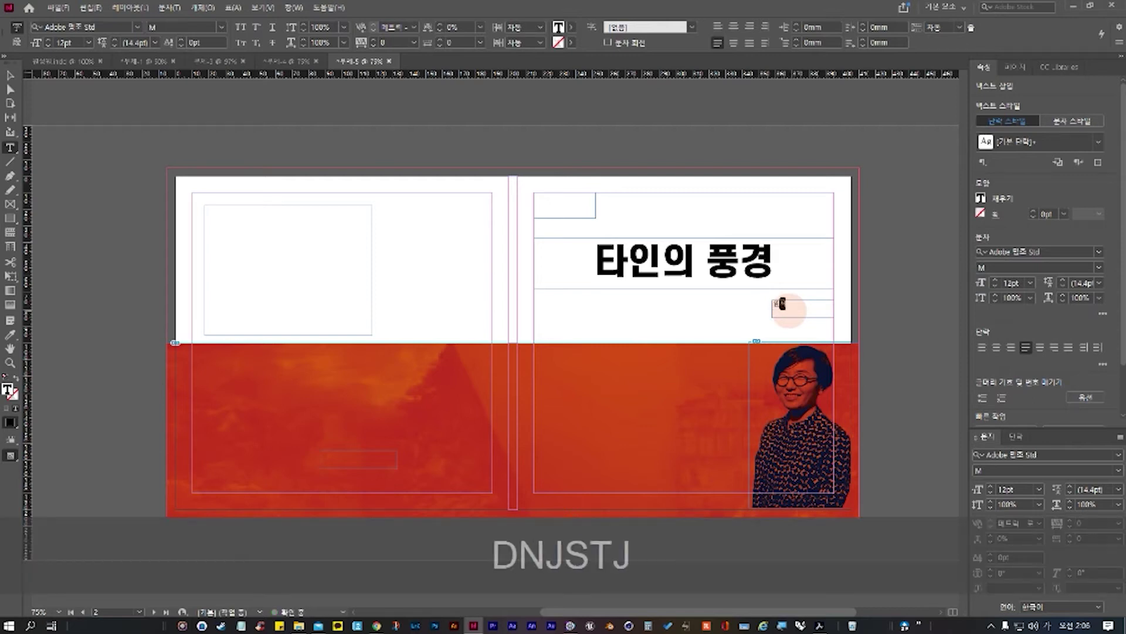
type("ㄴ")
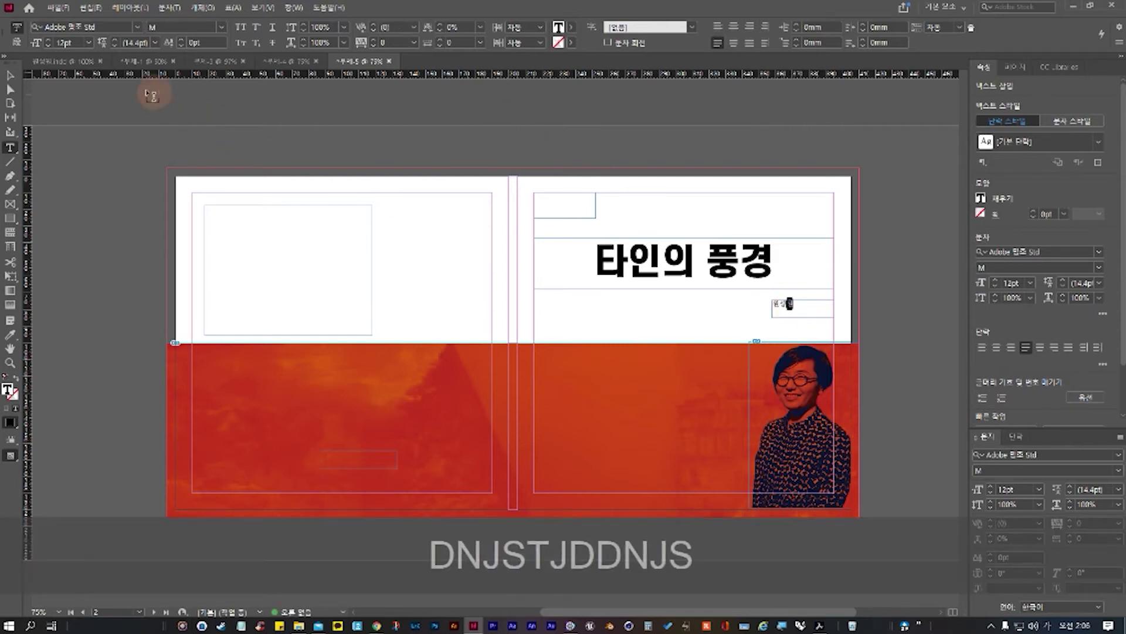
left_click(7, 75)
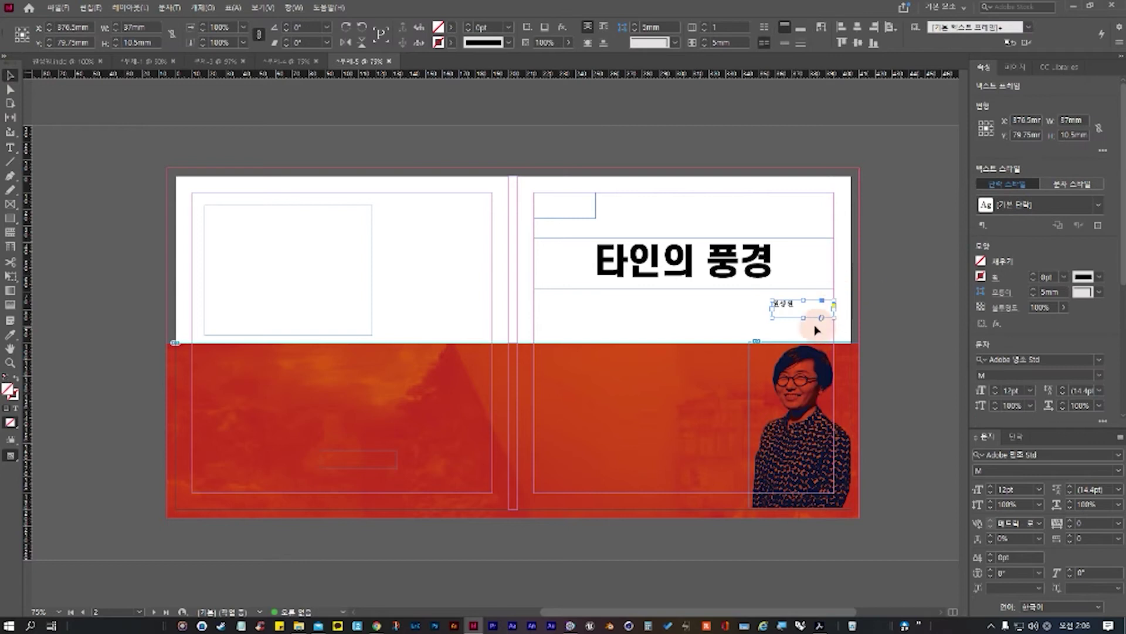
Step: Try to copy the title's text formatting onto the author's name with the Eyedropper tool
left_click(798, 320)
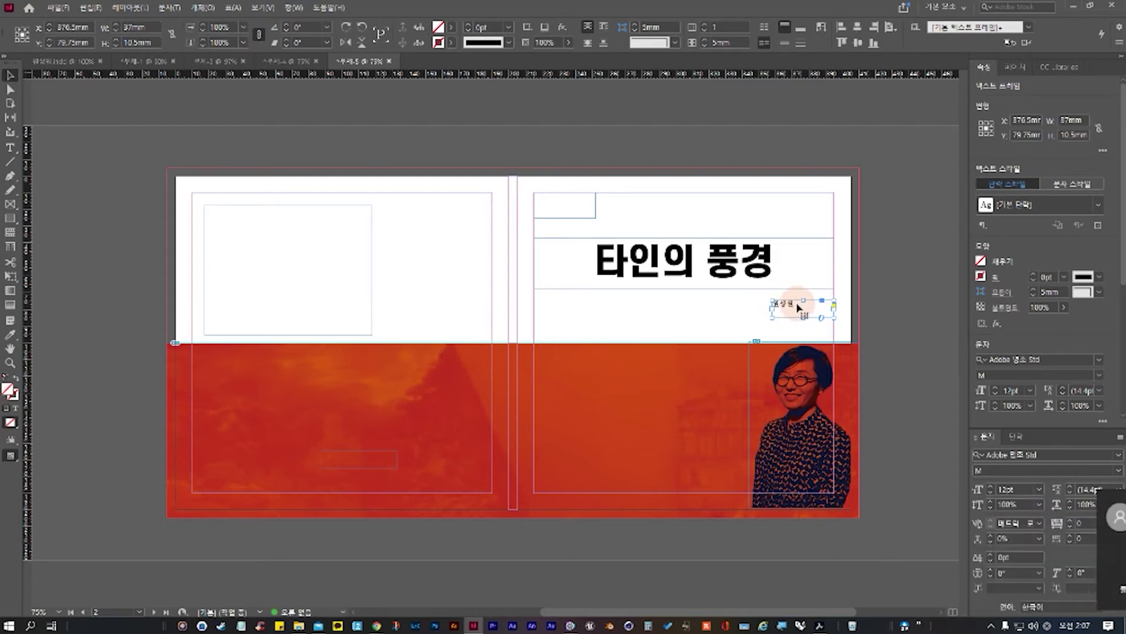
left_click(743, 269)
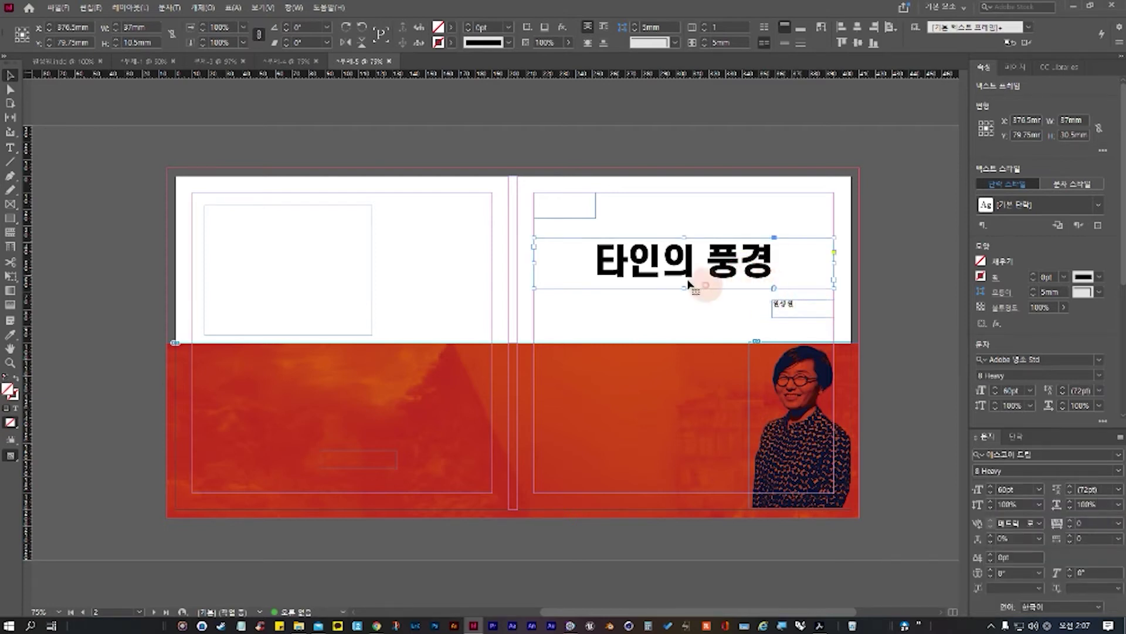
left_click(784, 308)
double_click(796, 303)
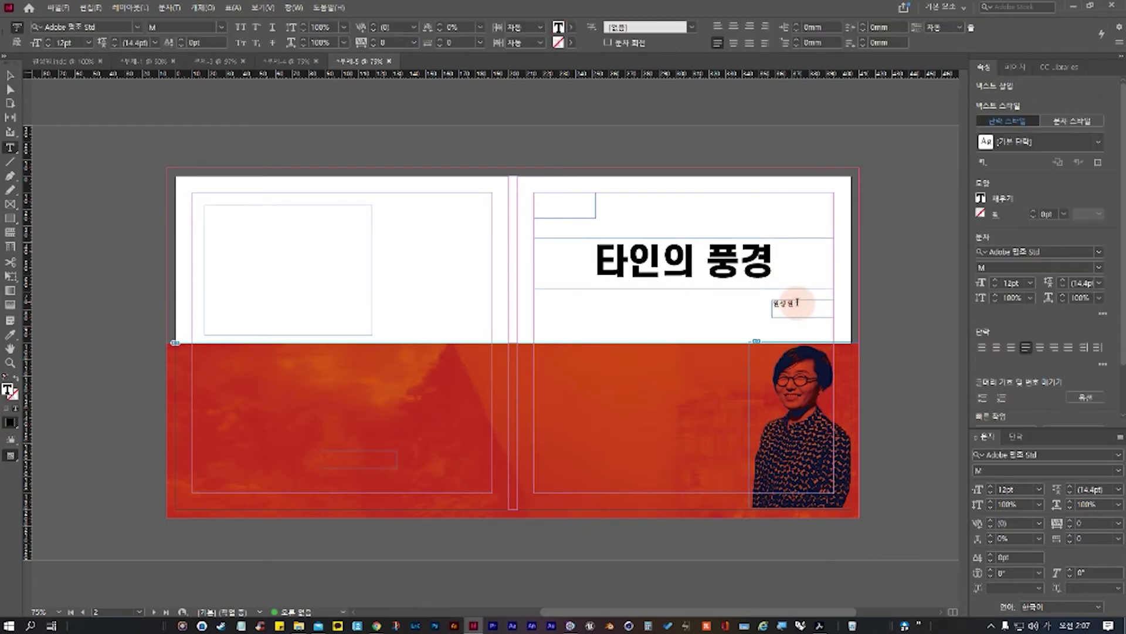
double_click(802, 303)
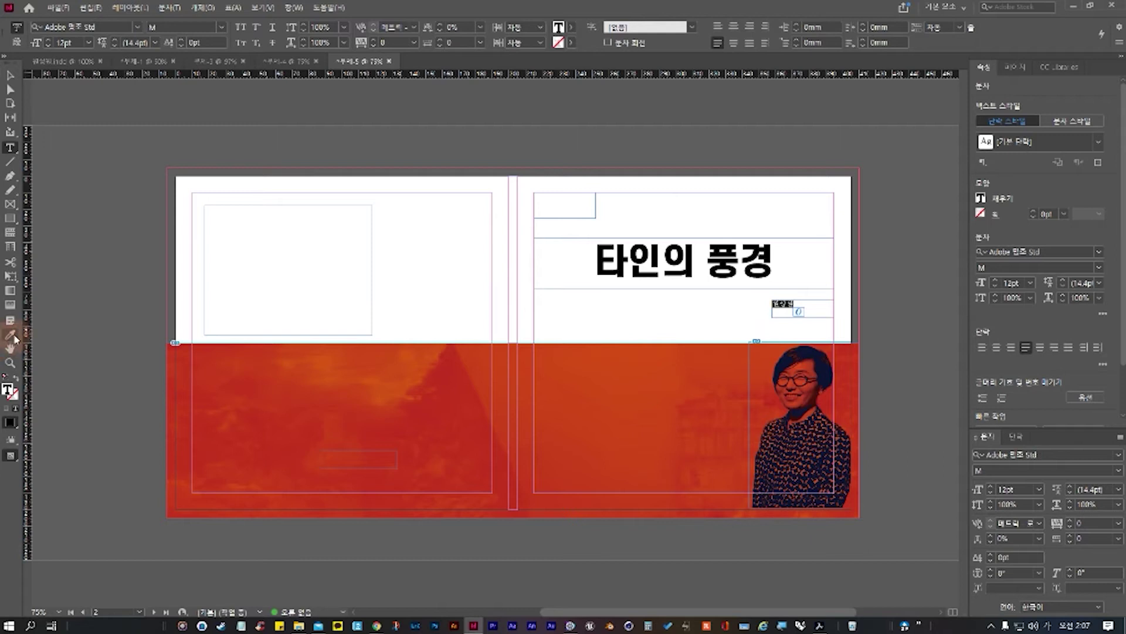
key("ctrl+3")
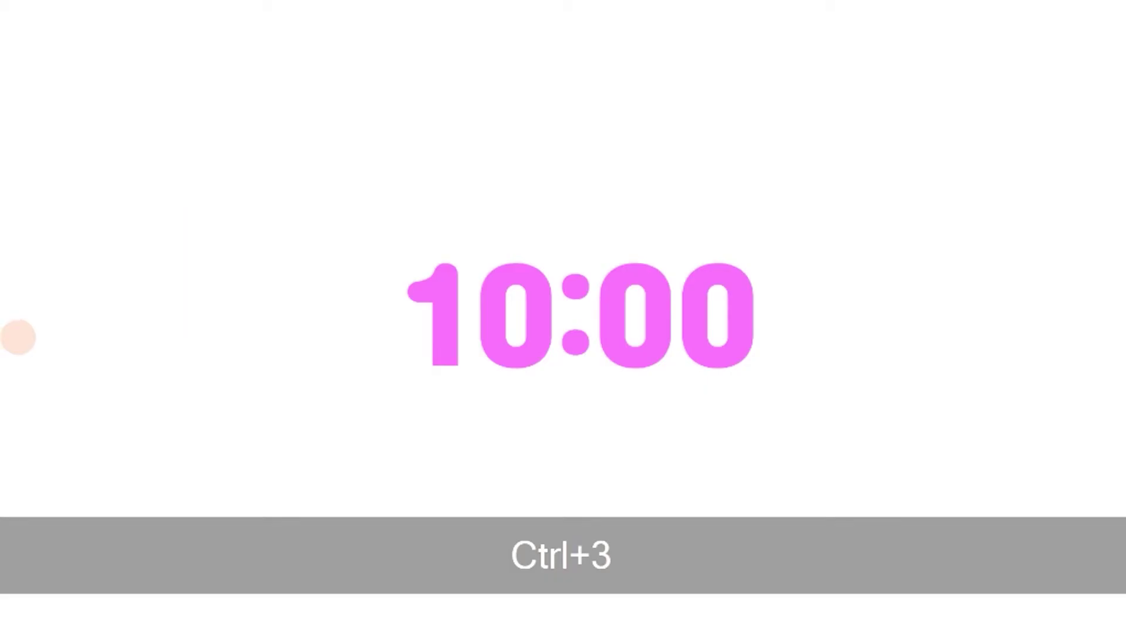
key("Escape")
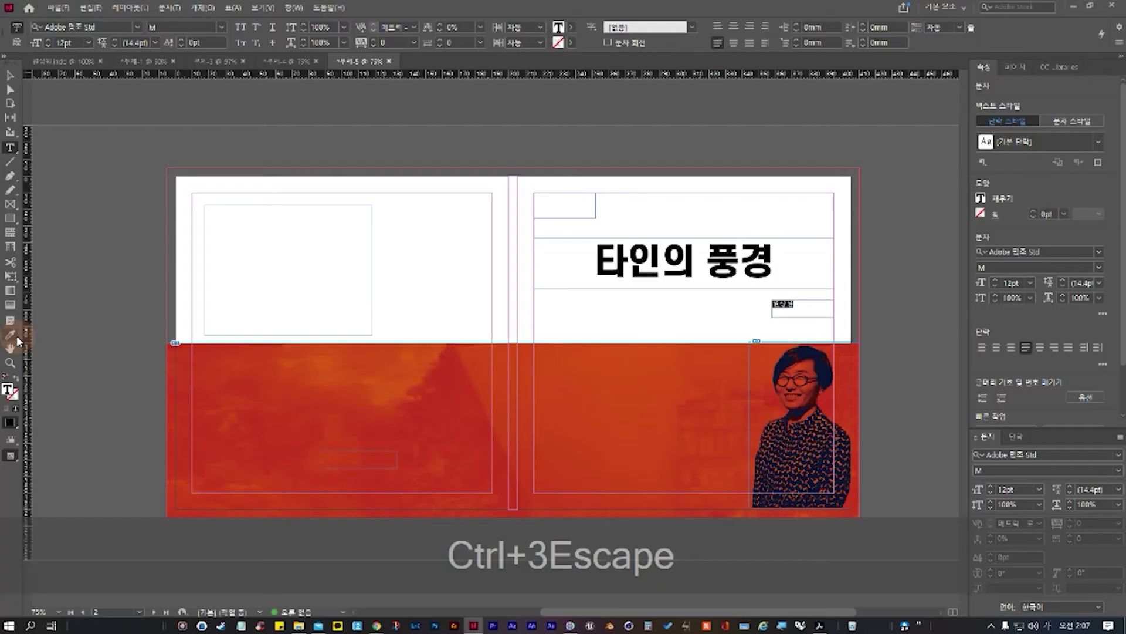
key("ctrl+4")
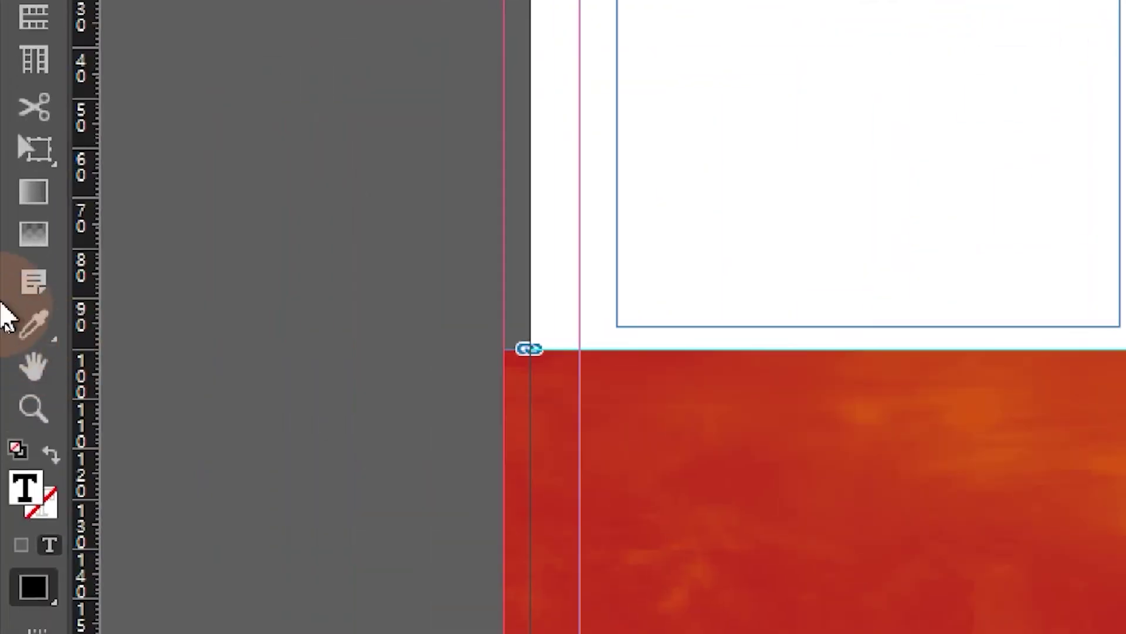
left_click(32, 322)
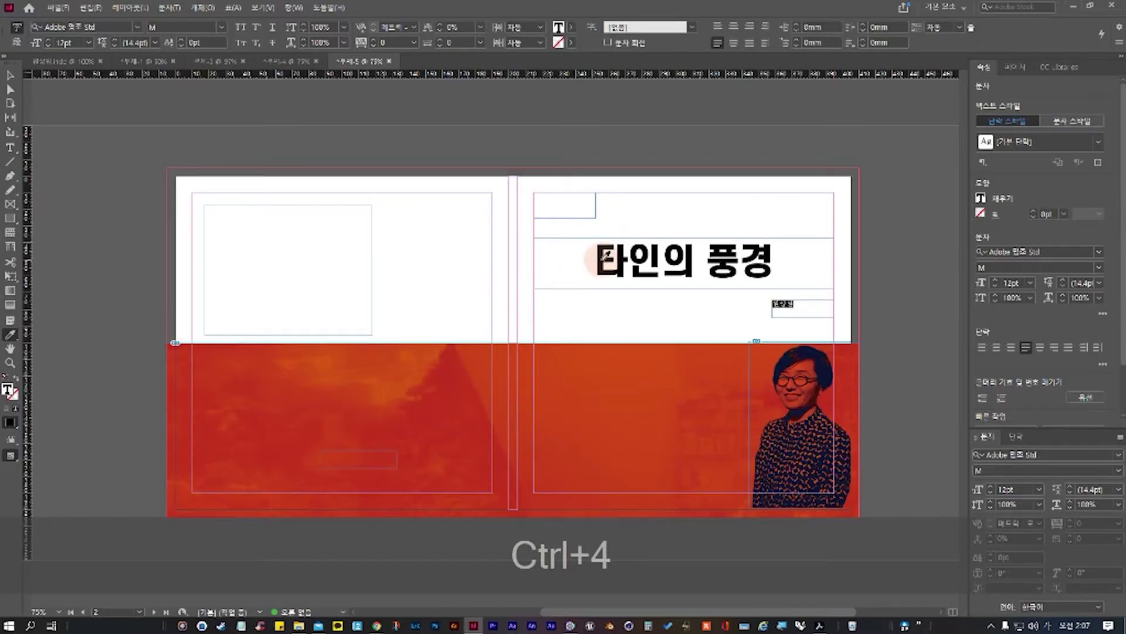
left_click(602, 257)
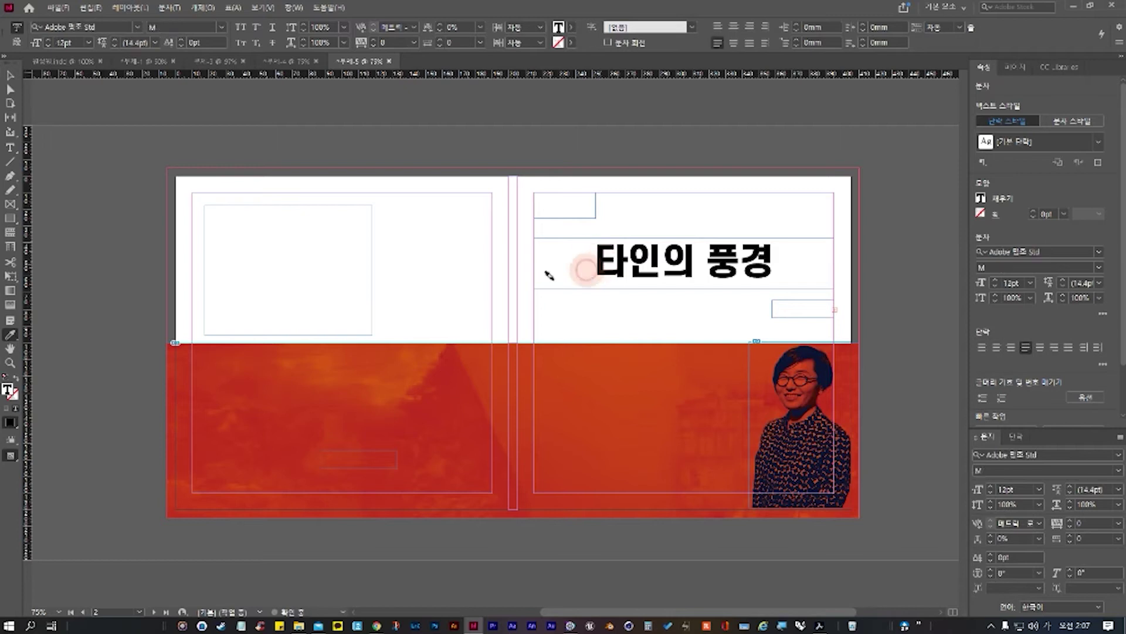
Step: Deselect and check the author's name frame, then undo the copied title formatting
key("ctrl+shift+a")
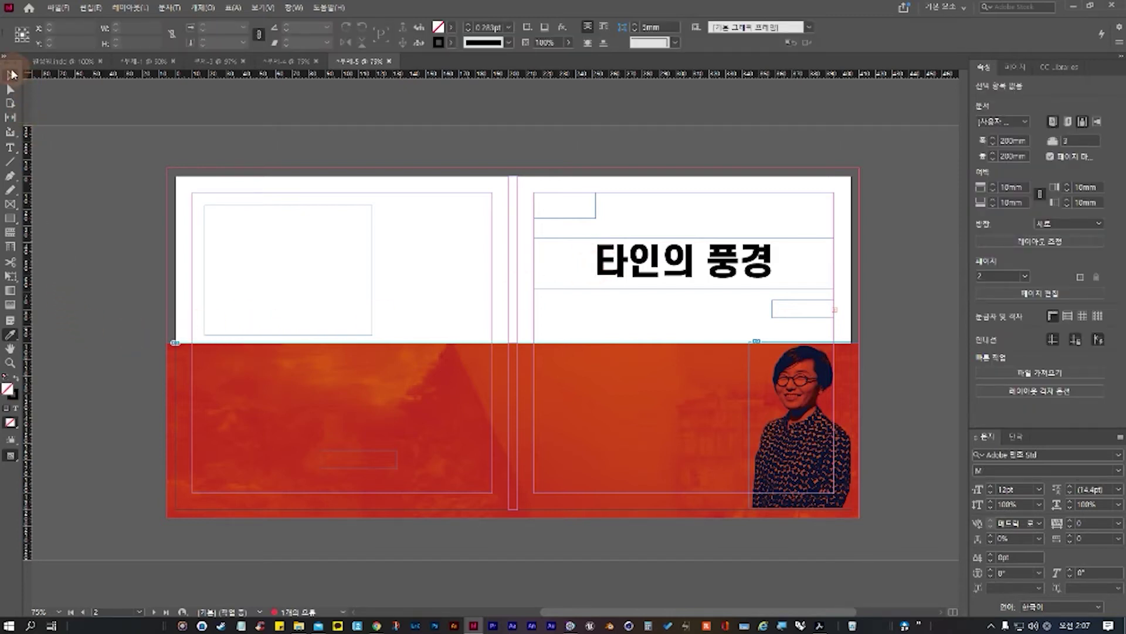
double_click(811, 310)
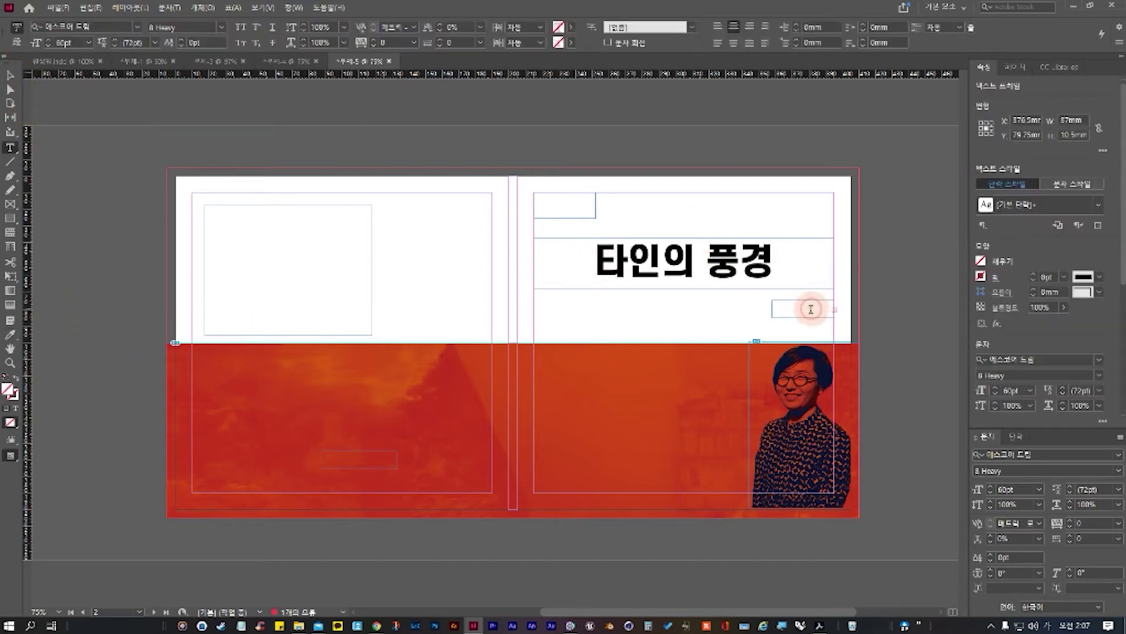
key("ctrl+z")
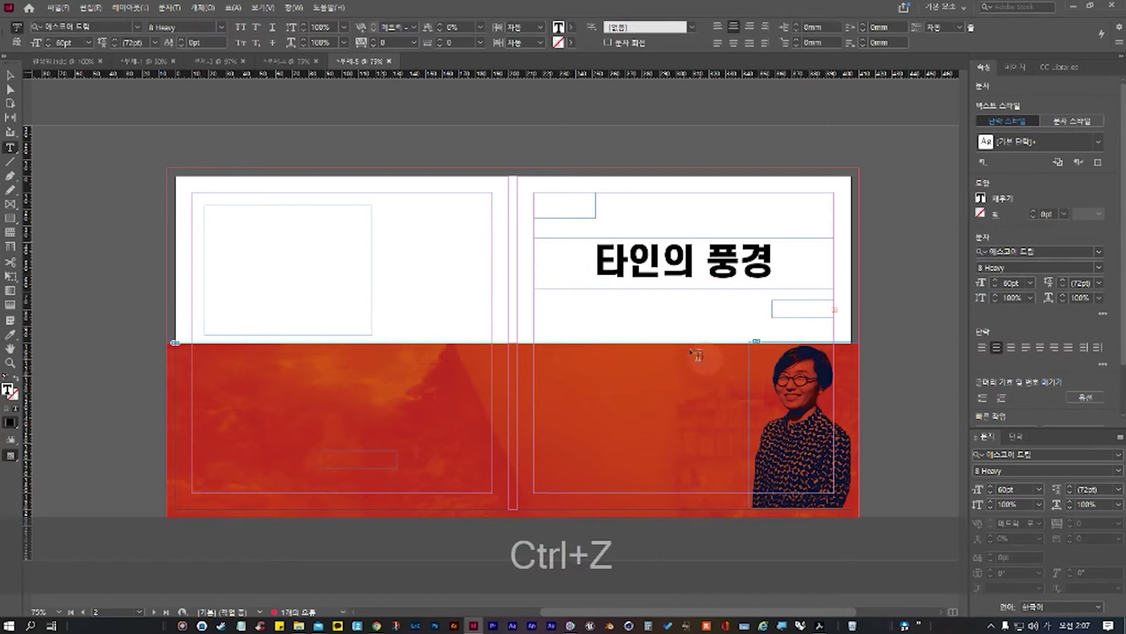
key("ctrl+z")
Step: Reselect the author's name, apply the title's formatting to it again with the Eyedropper, and undo it
left_click(785, 309)
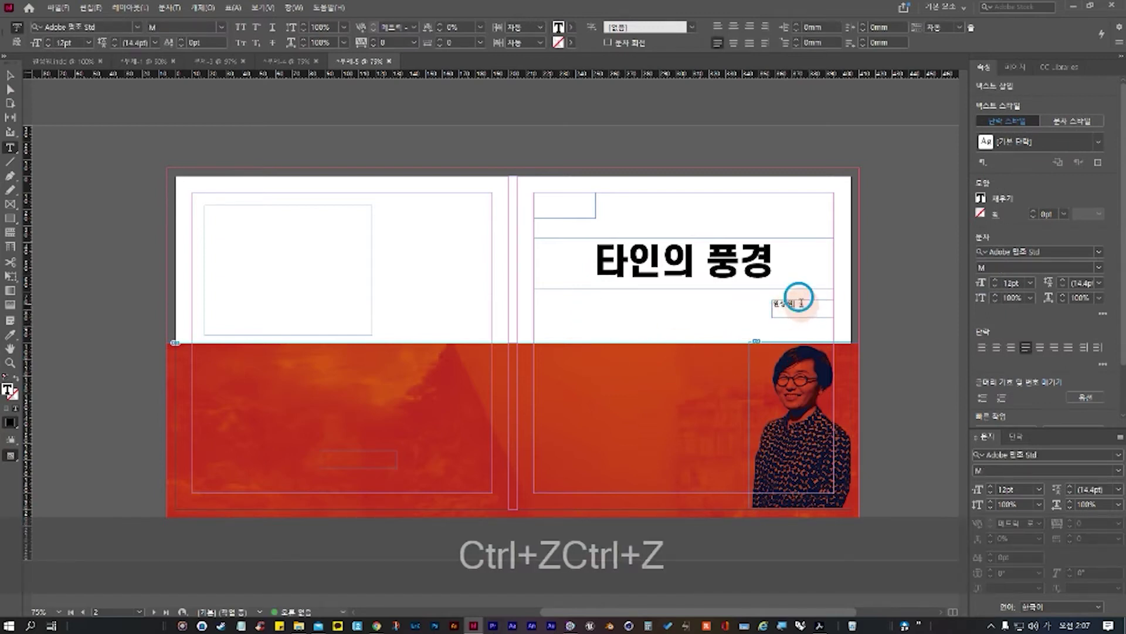
left_click(791, 296)
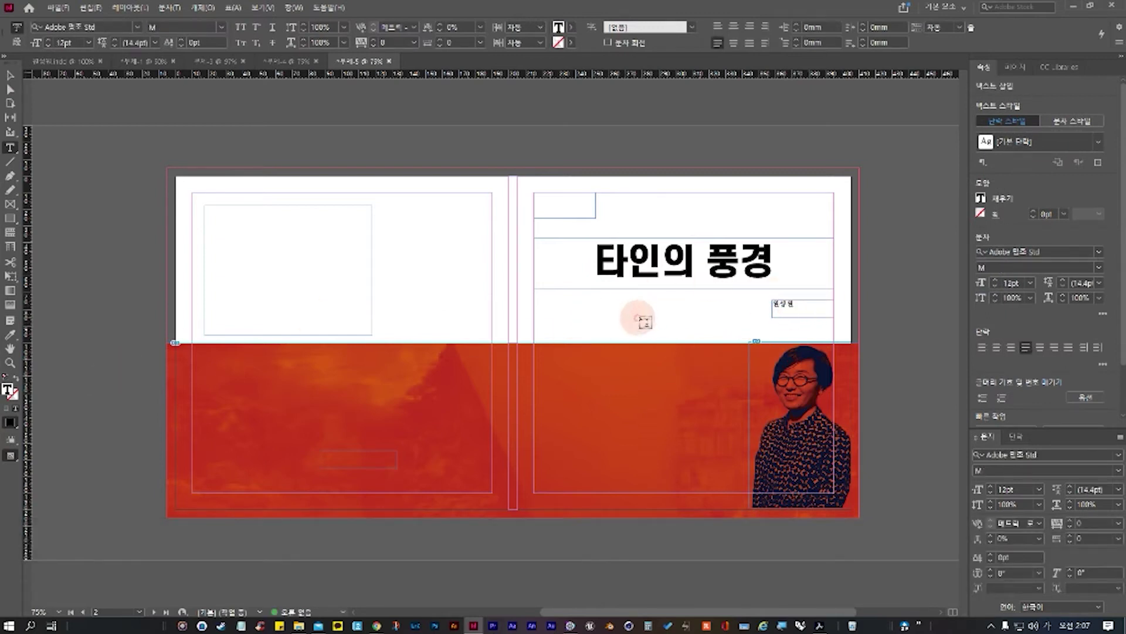
double_click(798, 299)
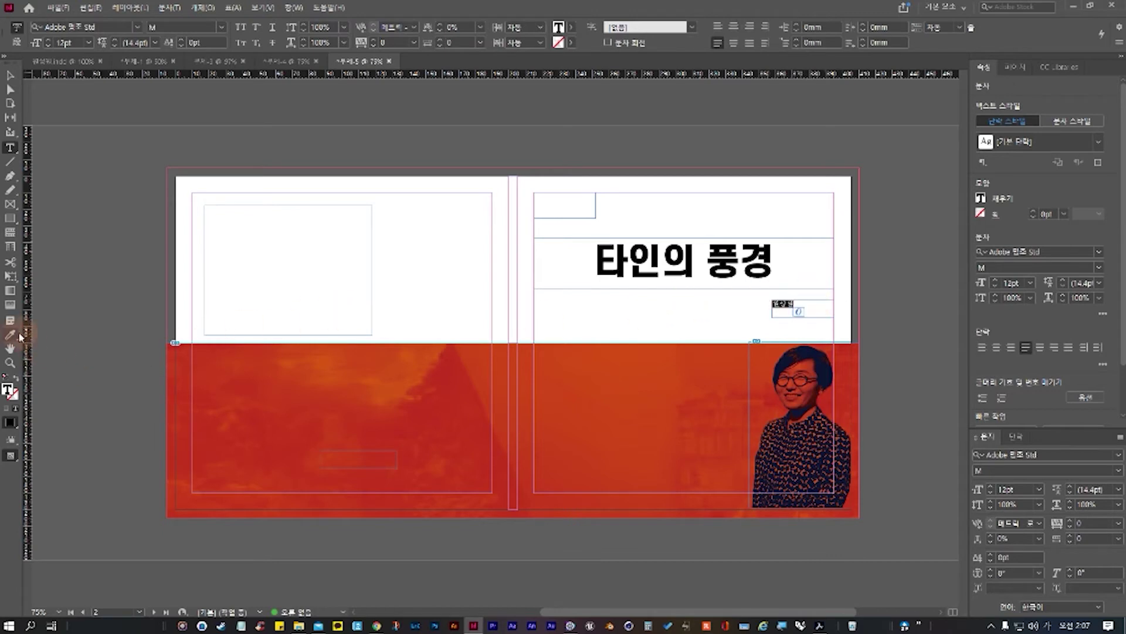
left_click(665, 245)
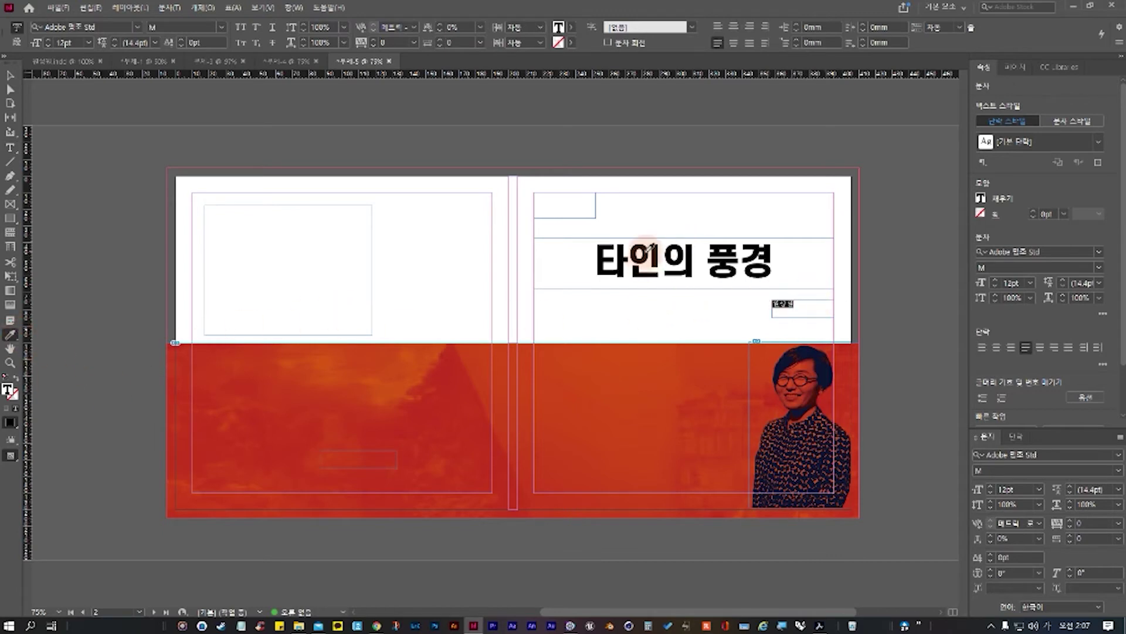
left_click(607, 265)
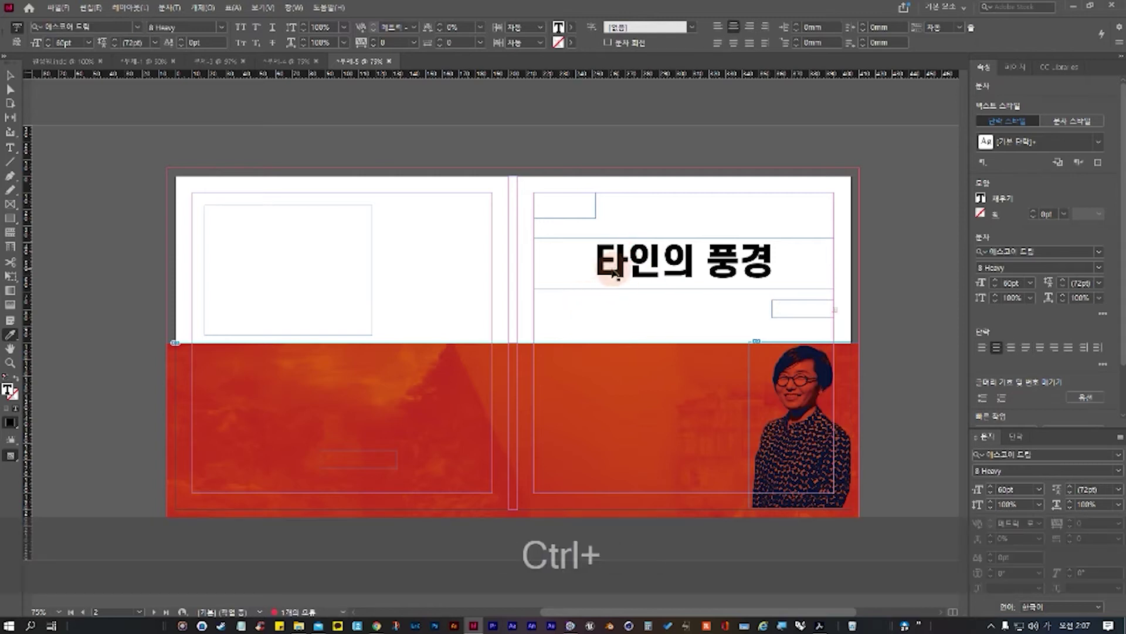
key("ctrl+z")
Step: Choose the Eyedropper tool again from its tool group for sampling the title's formatting
scroll(706, 233, "up", 2)
scroll(676, 309, "up", 3)
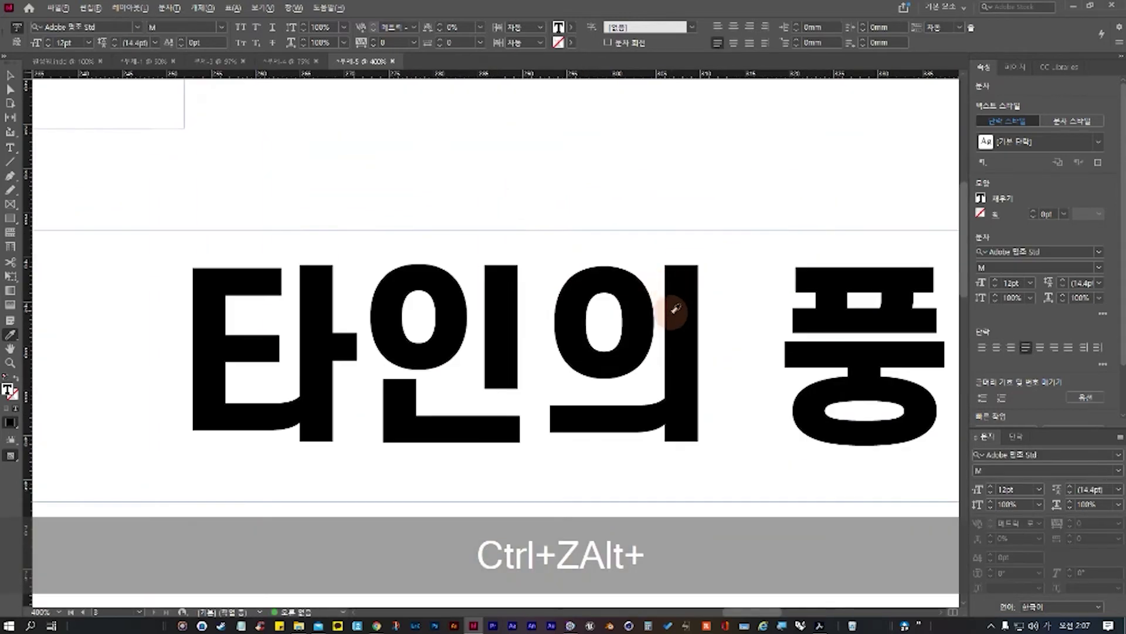
scroll(686, 318, "up", 2)
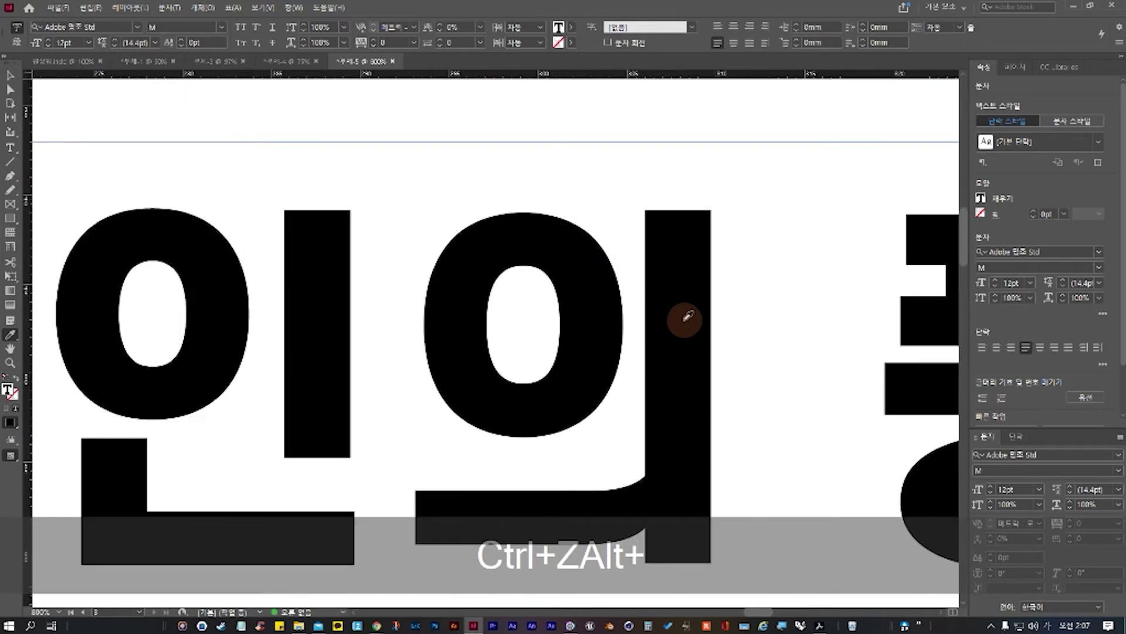
scroll(679, 318, "down", 5)
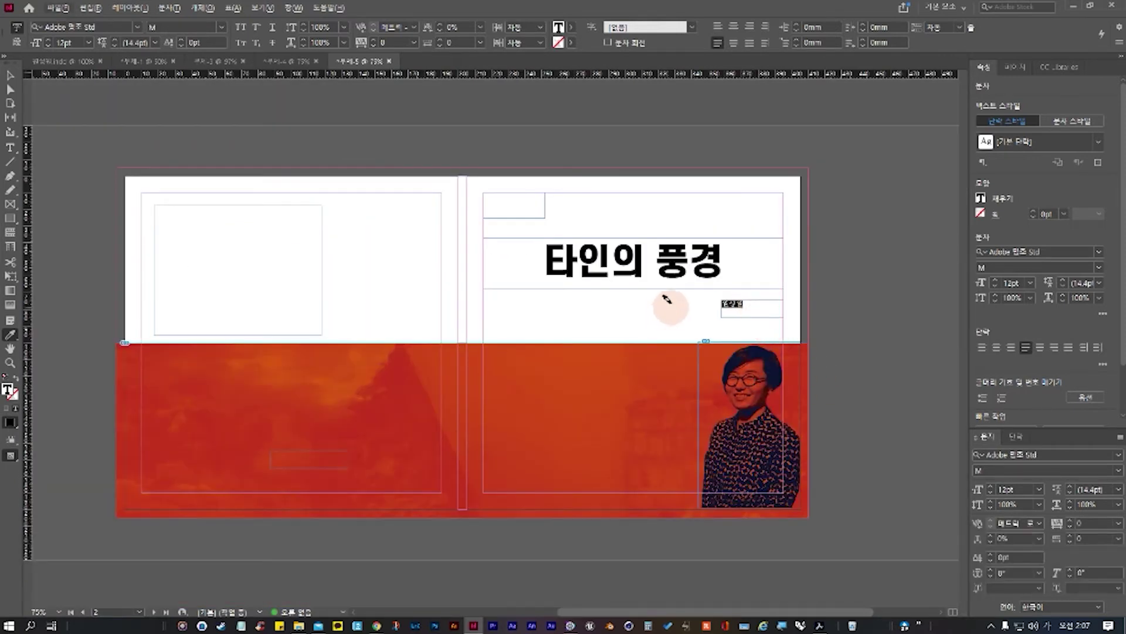
left_click(9, 339)
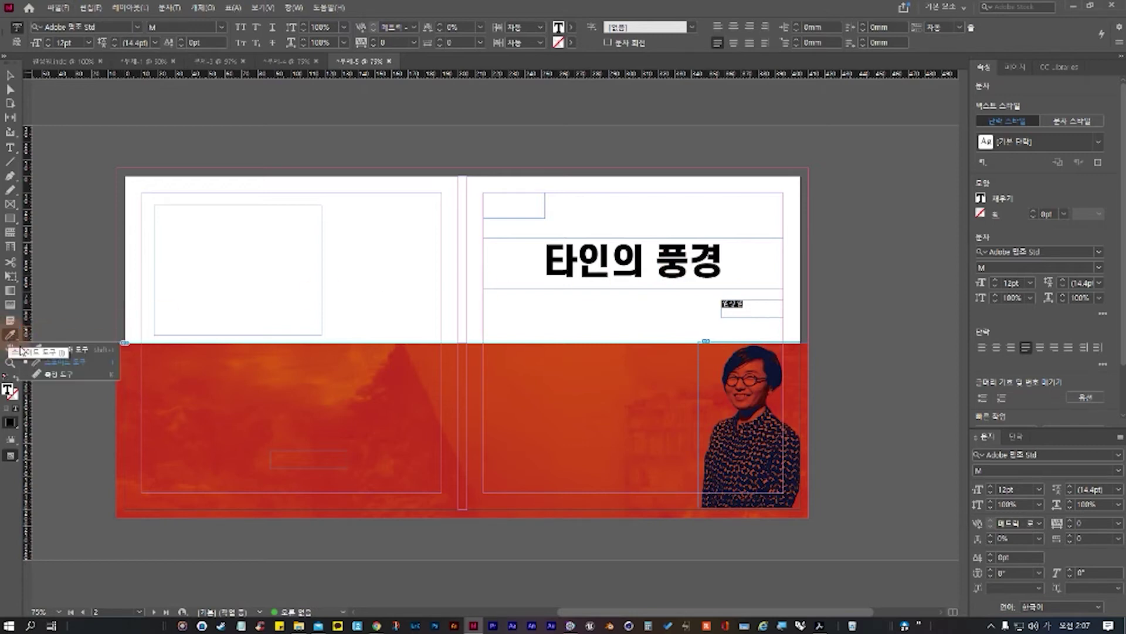
left_click(65, 366)
left_click(343, 296)
left_click(617, 252)
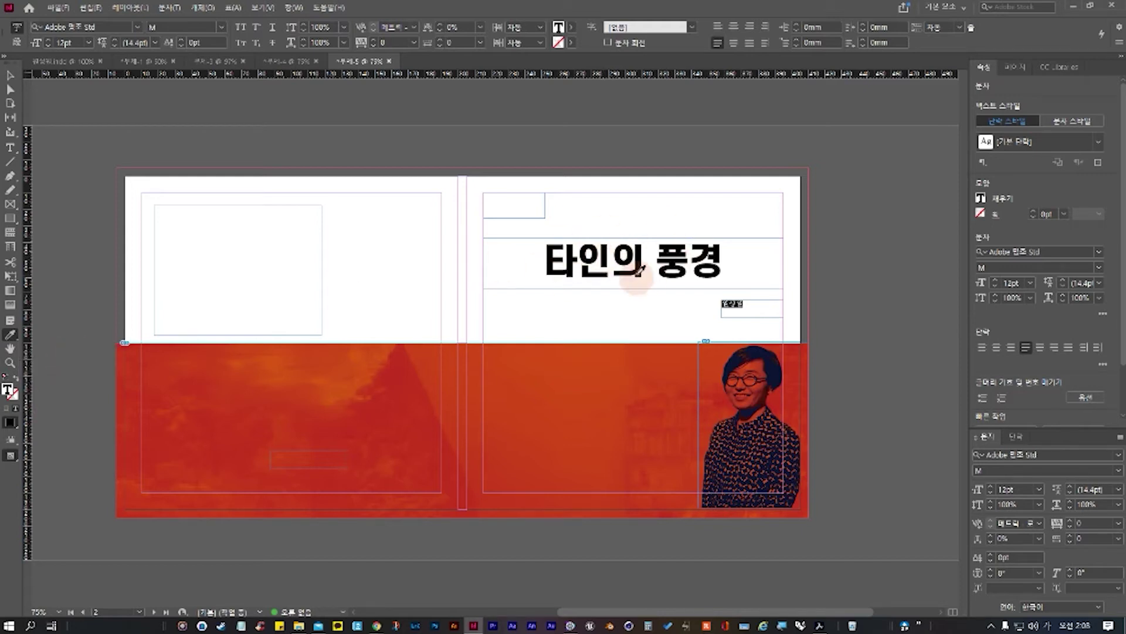
left_click(651, 242)
Step: Examine the Eyedropper pointer closely over the syllable "의" of the title
scroll(644, 241, "up", 10, "alt")
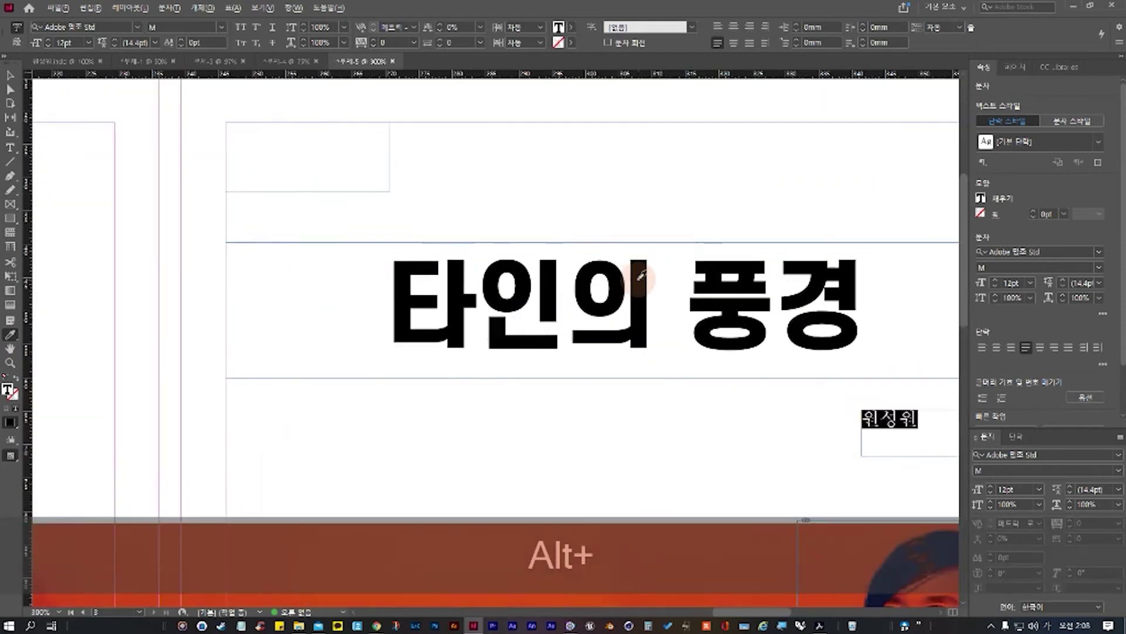
scroll(583, 251, "up", 1, "alt")
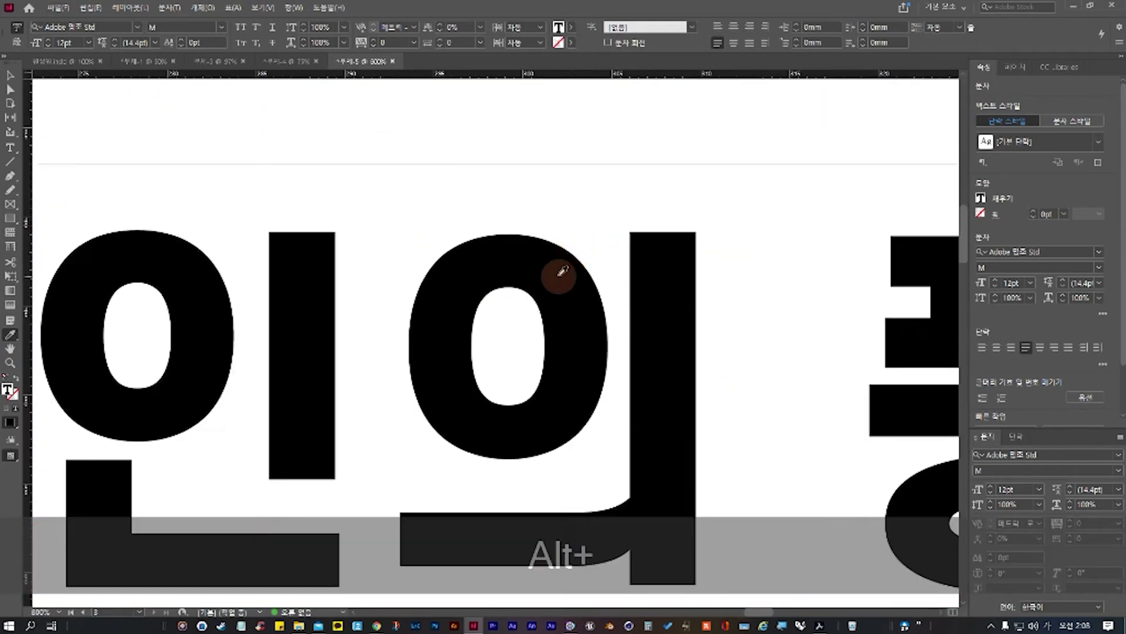
key("shift")
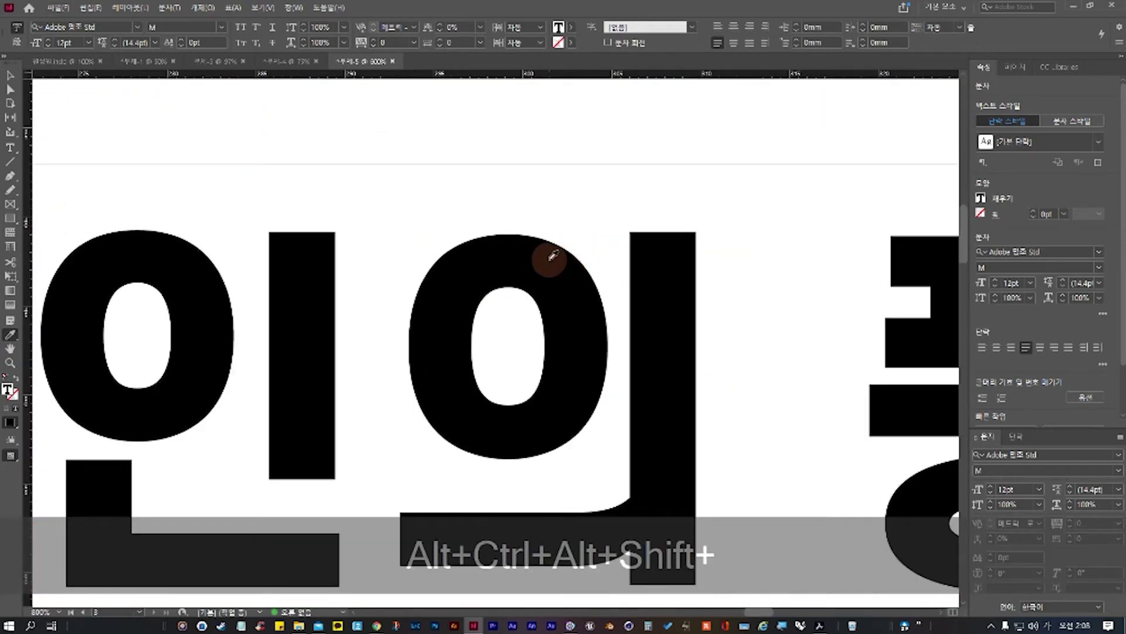
scroll(678, 306, "down", 5, "alt")
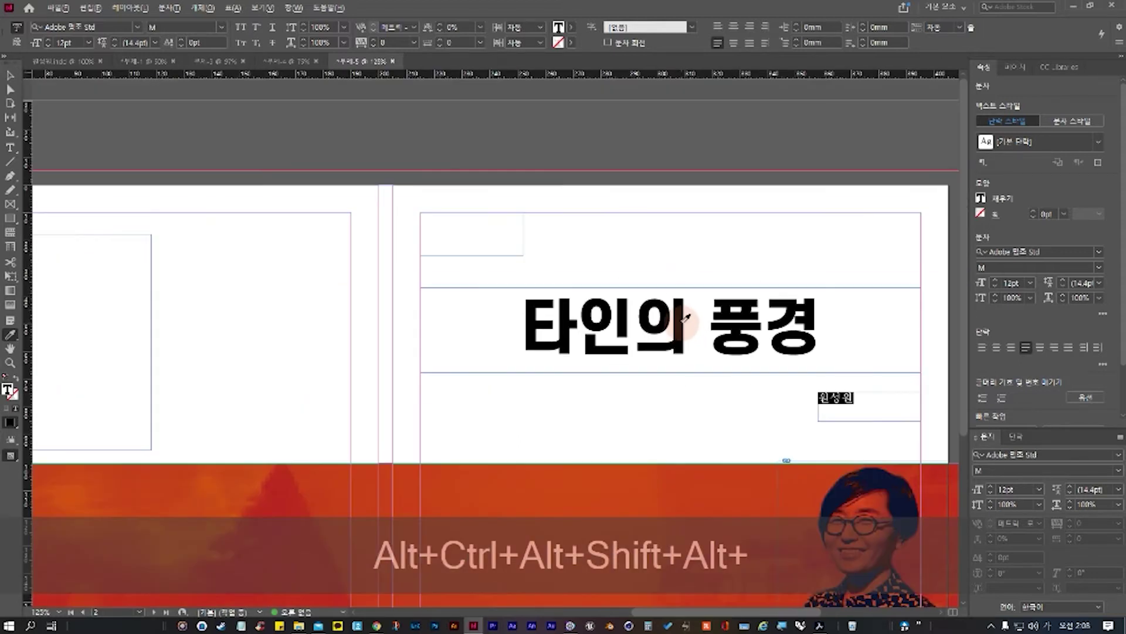
scroll(715, 328, "up", 8, "alt")
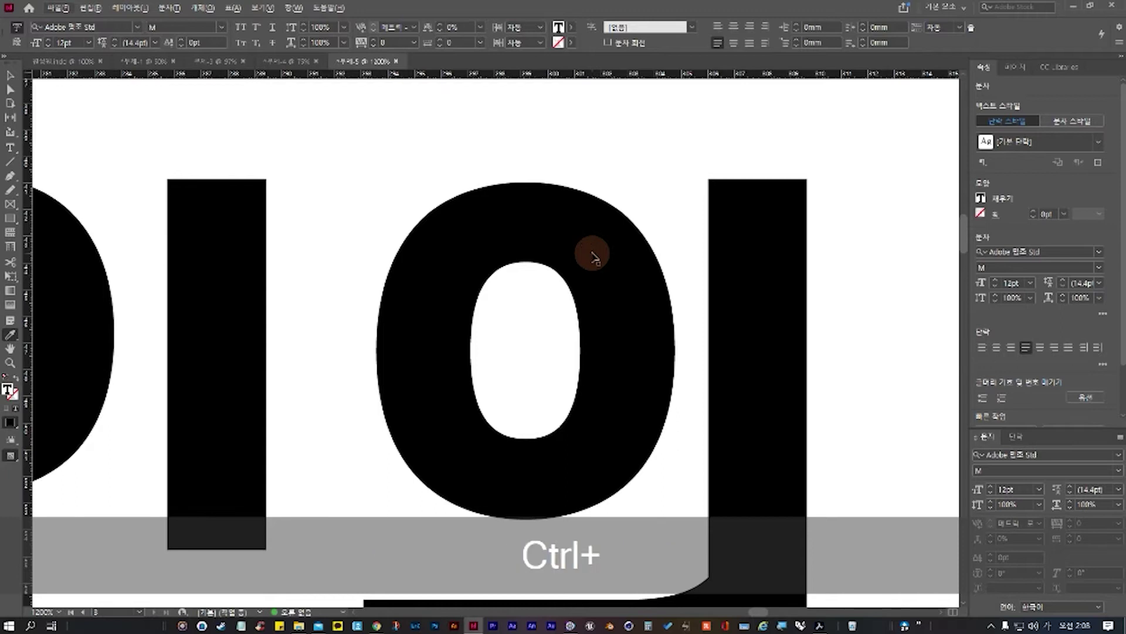
key("ctrl+3")
key("Escape")
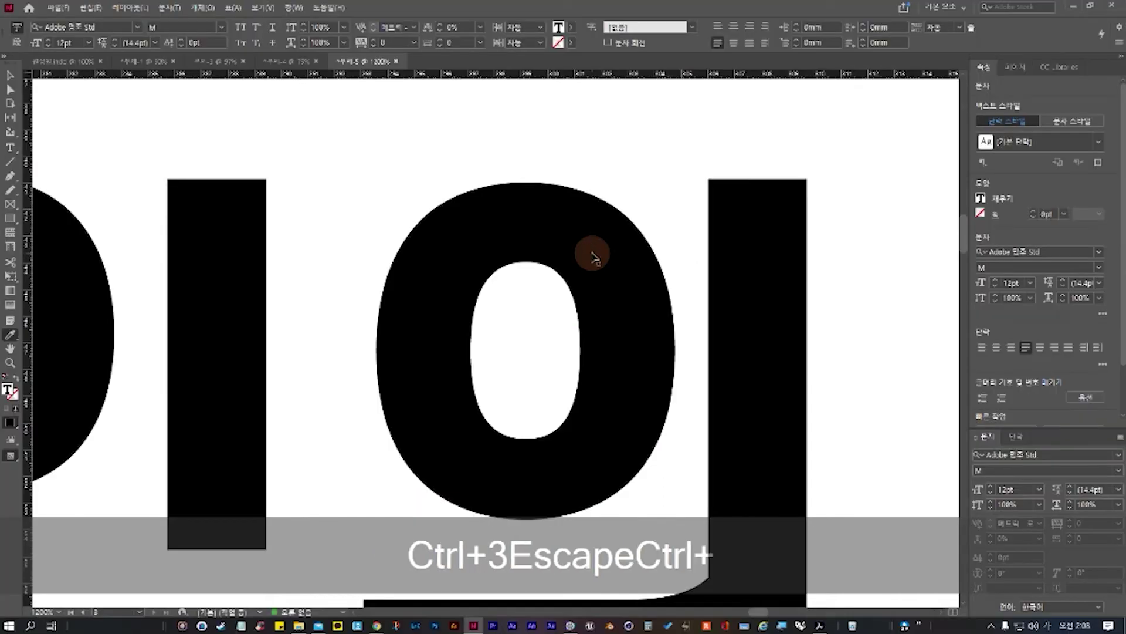
key("ctrl+4")
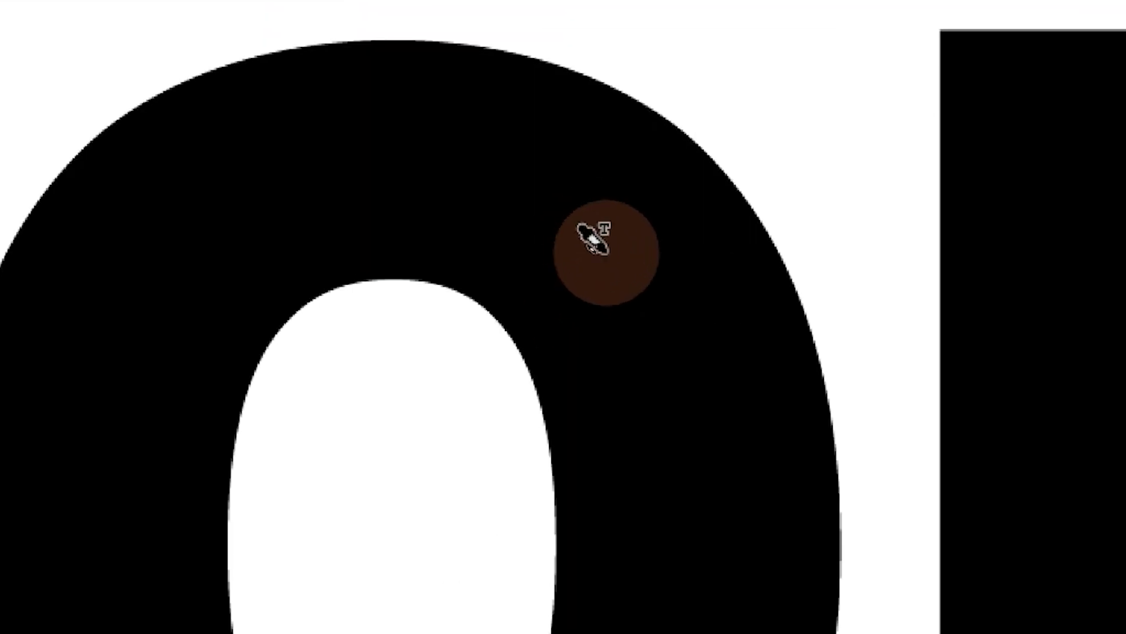
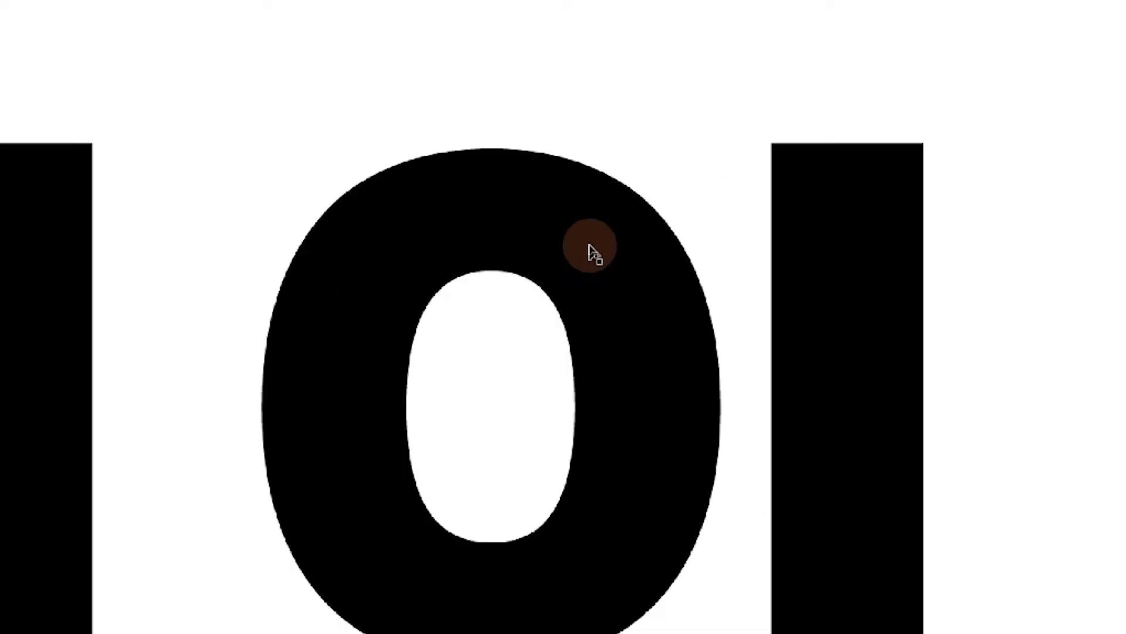
key("ctrl+4")
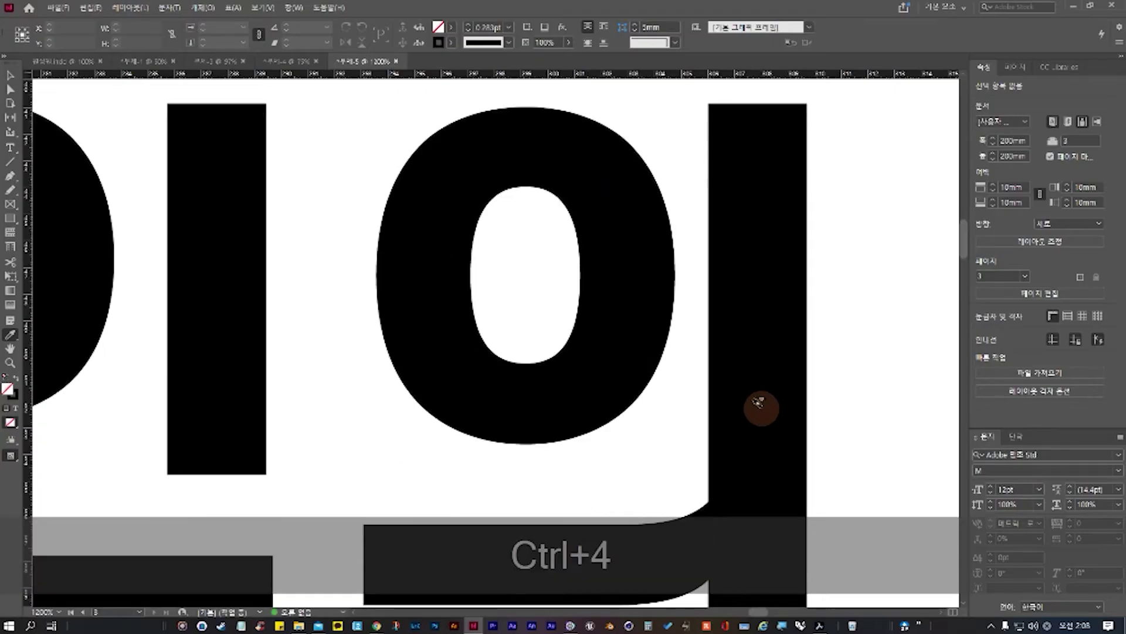
Step: Copy the title's formatting onto the author's name frame with the Eyedropper, and undo it
scroll(872, 428, "down", 3)
scroll(870, 423, "down", 5, "alt")
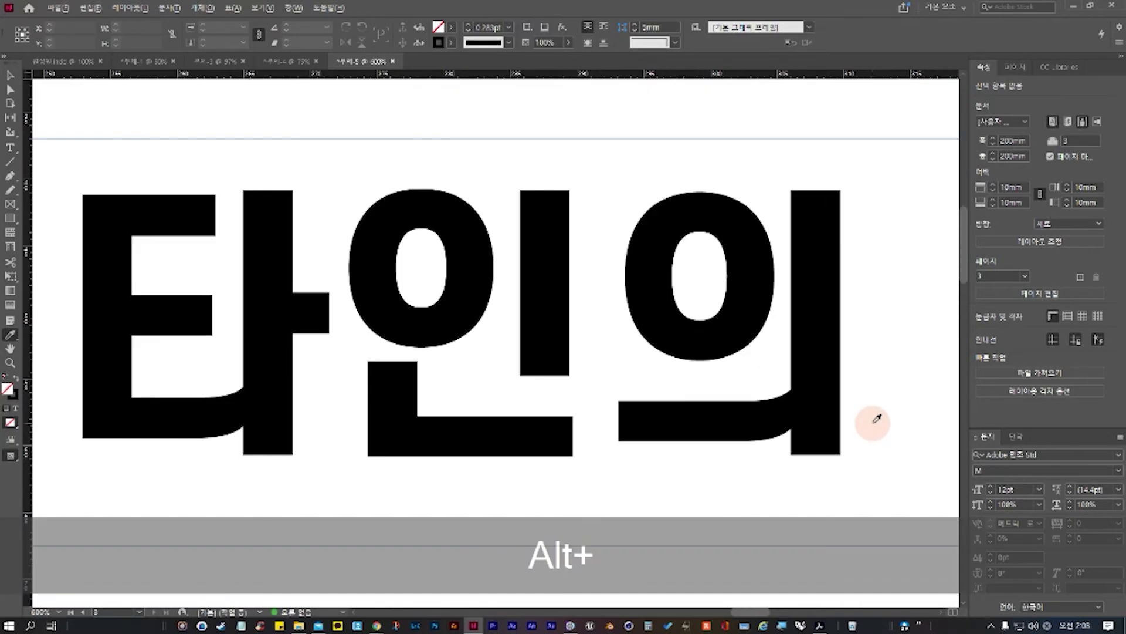
left_click_drag(880, 417, 460, 238)
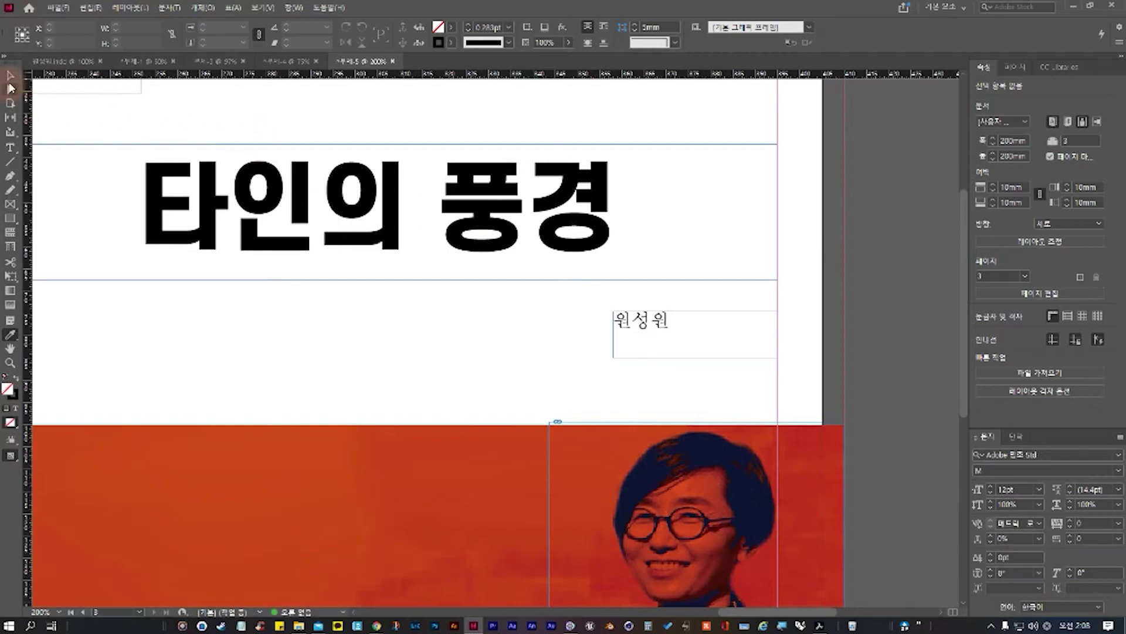
left_click(10, 75)
left_click(645, 317)
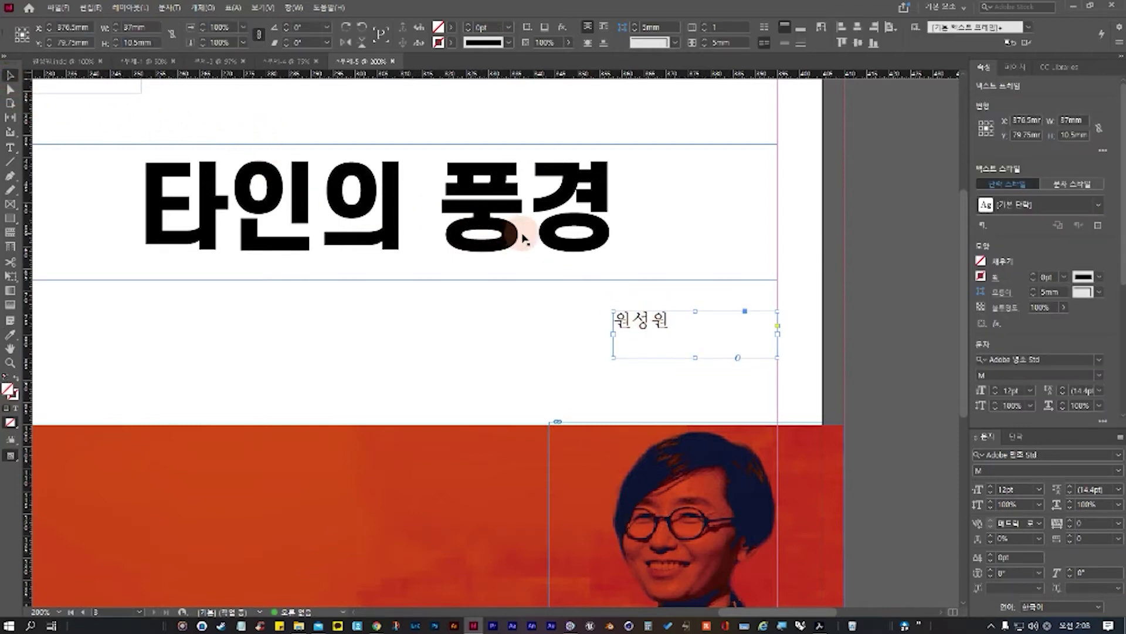
key("i")
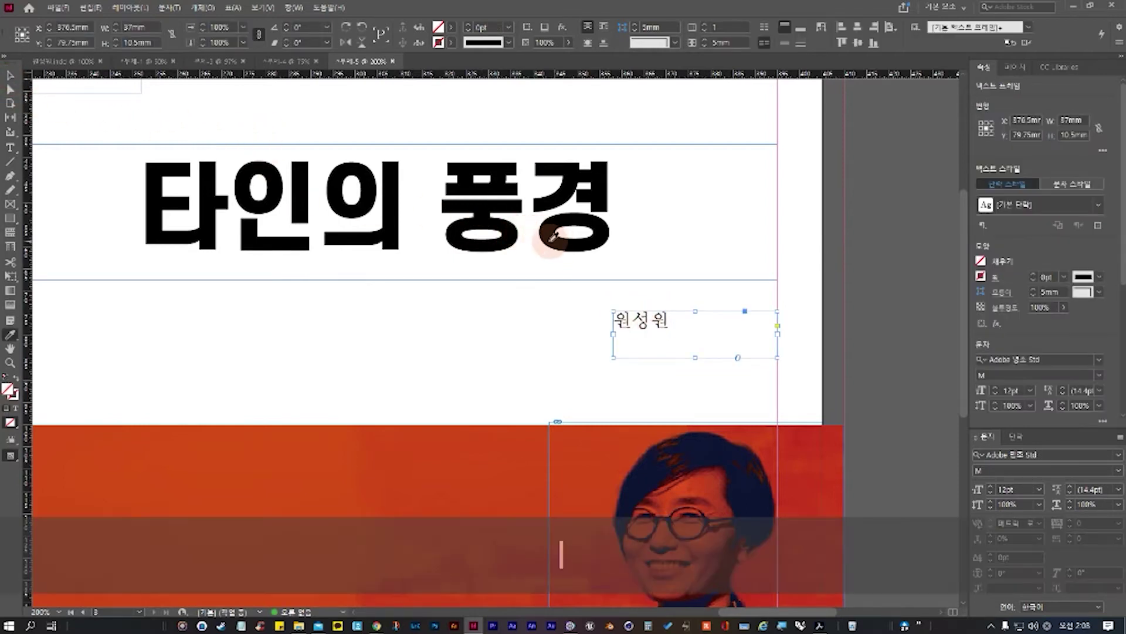
left_click(548, 241)
key("ctrl+z")
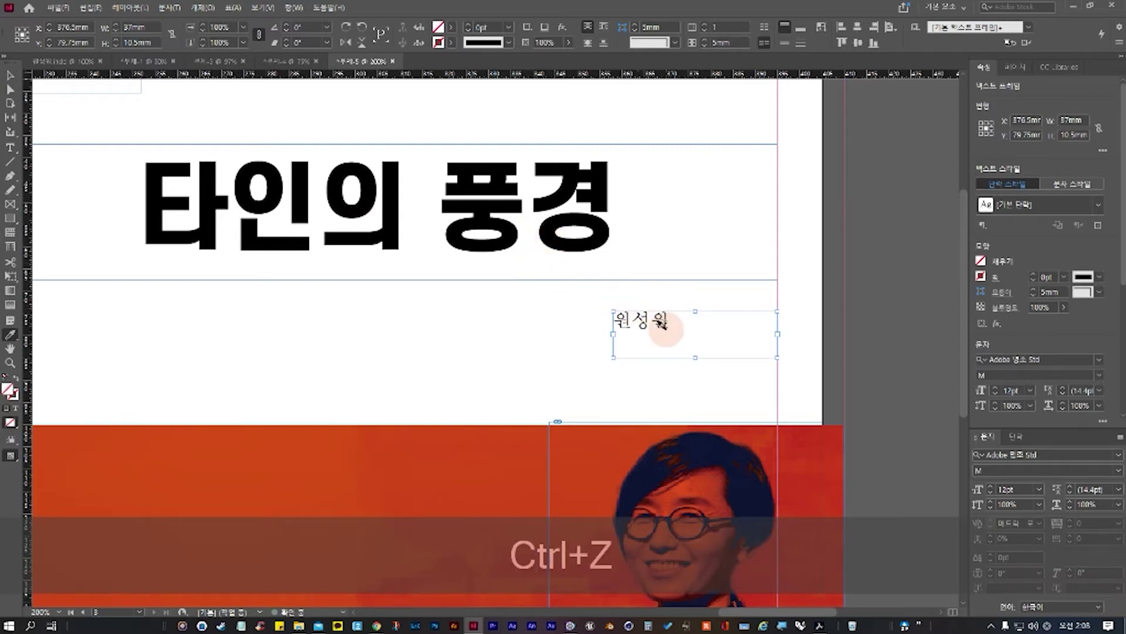
left_click(669, 324)
key("ctrl+z")
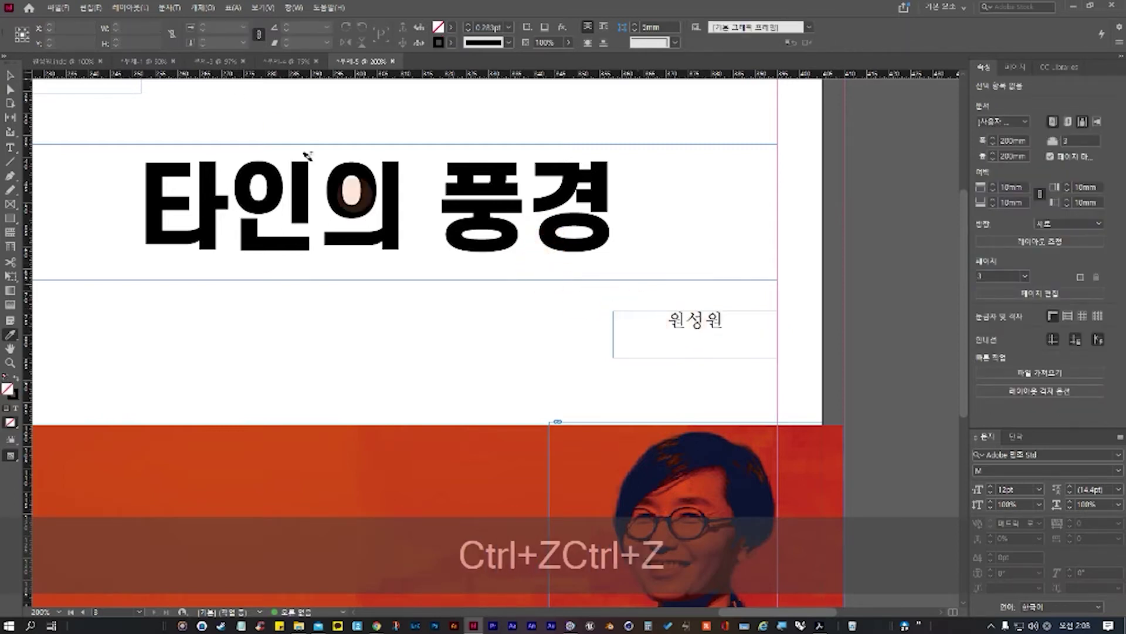
Step: Select the author's name as text and copy the title's formatting onto it with the Eyedropper
left_click(27, 83)
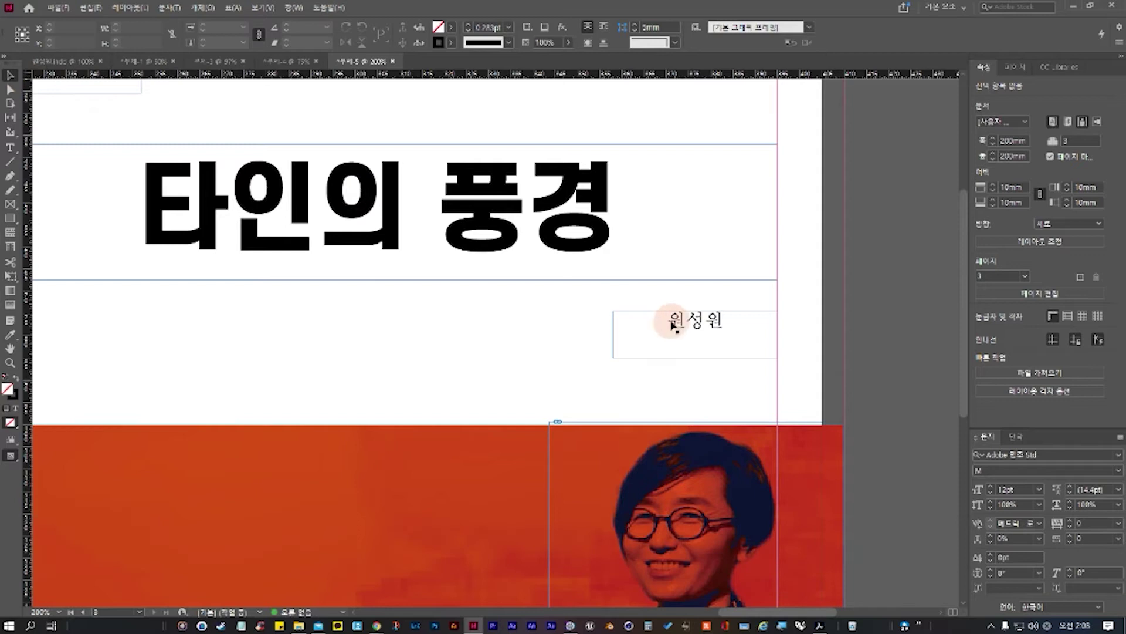
double_click(661, 320)
left_click_drag(763, 317, 583, 327)
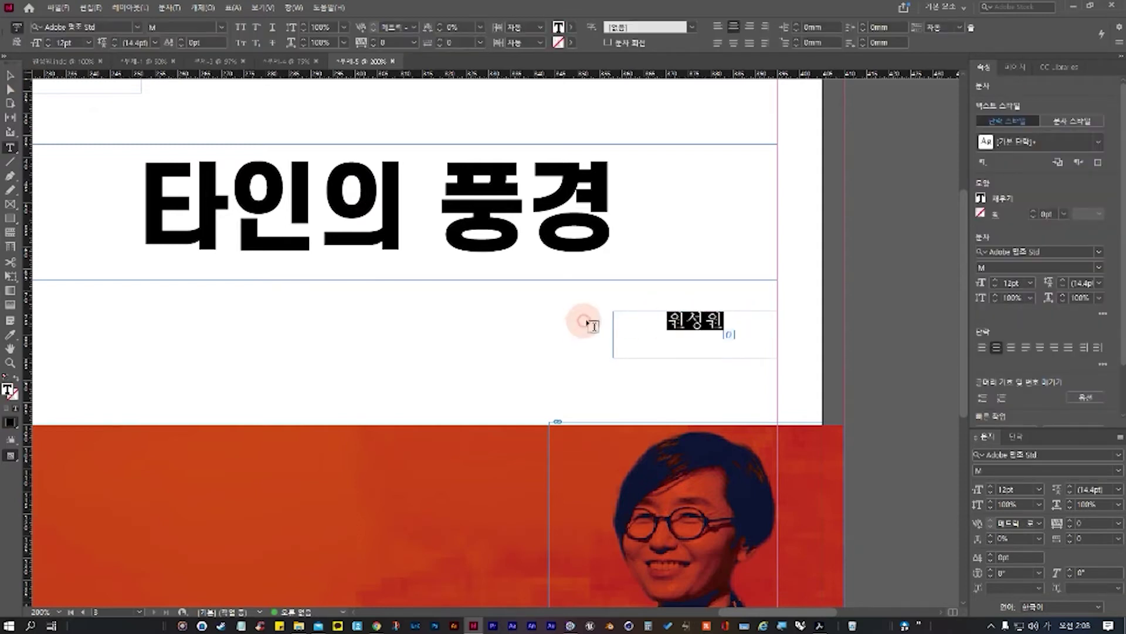
left_click(10, 336)
left_click(202, 259)
left_click(147, 167)
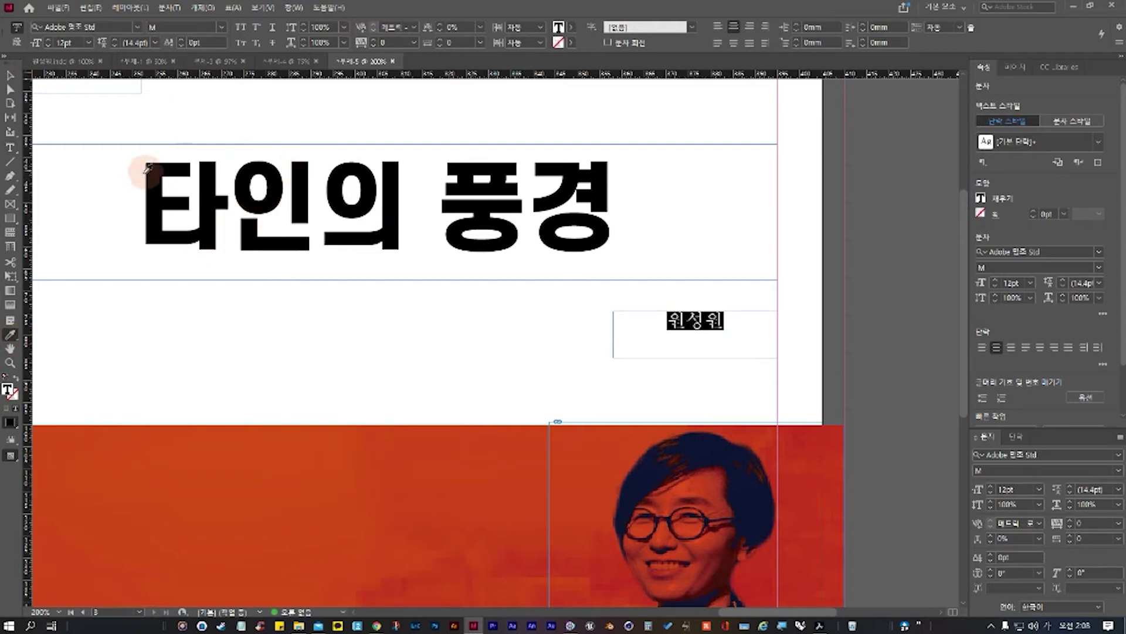
left_click(620, 183)
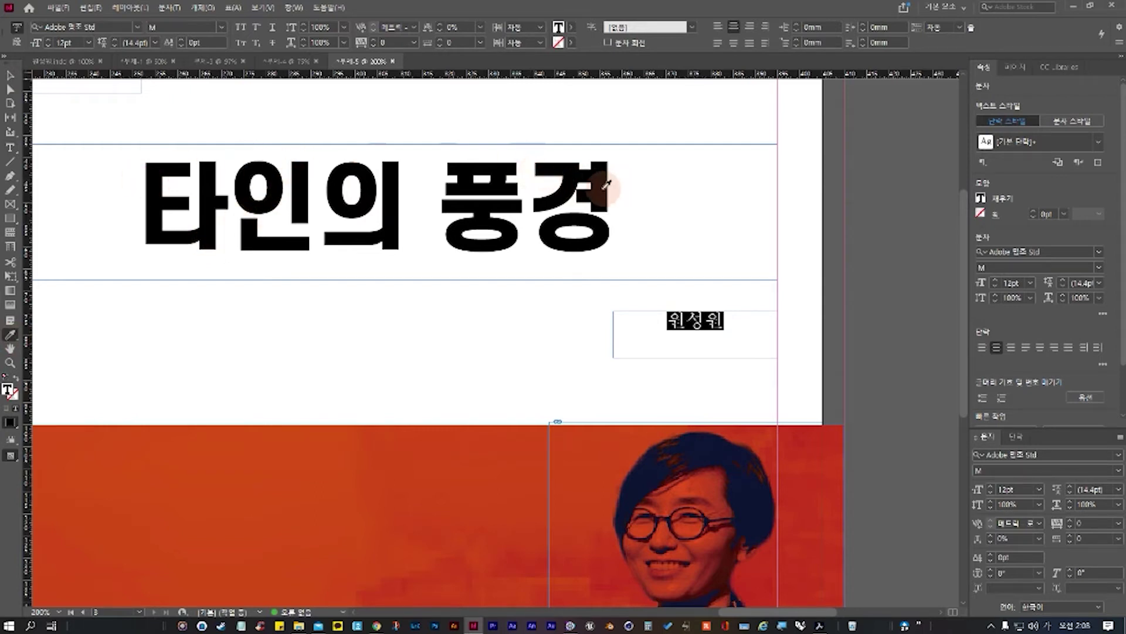
right_click(604, 193)
key("Escape")
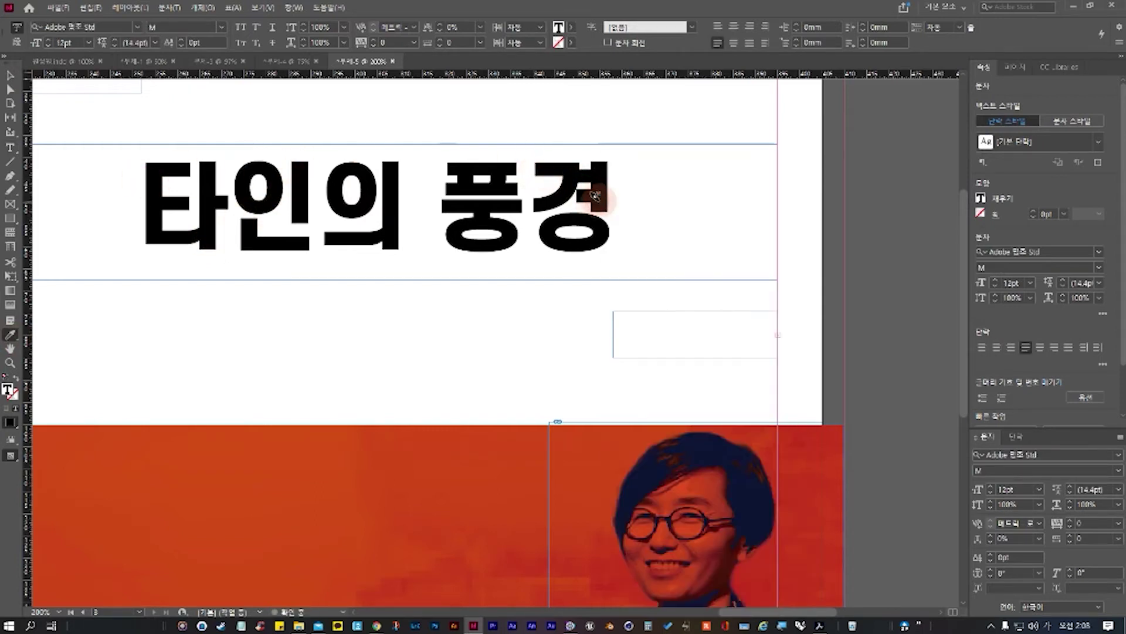
Step: Undo the title formatting copied onto the author's name text and deselect its frame
key("ctrl+z")
left_click(10, 76)
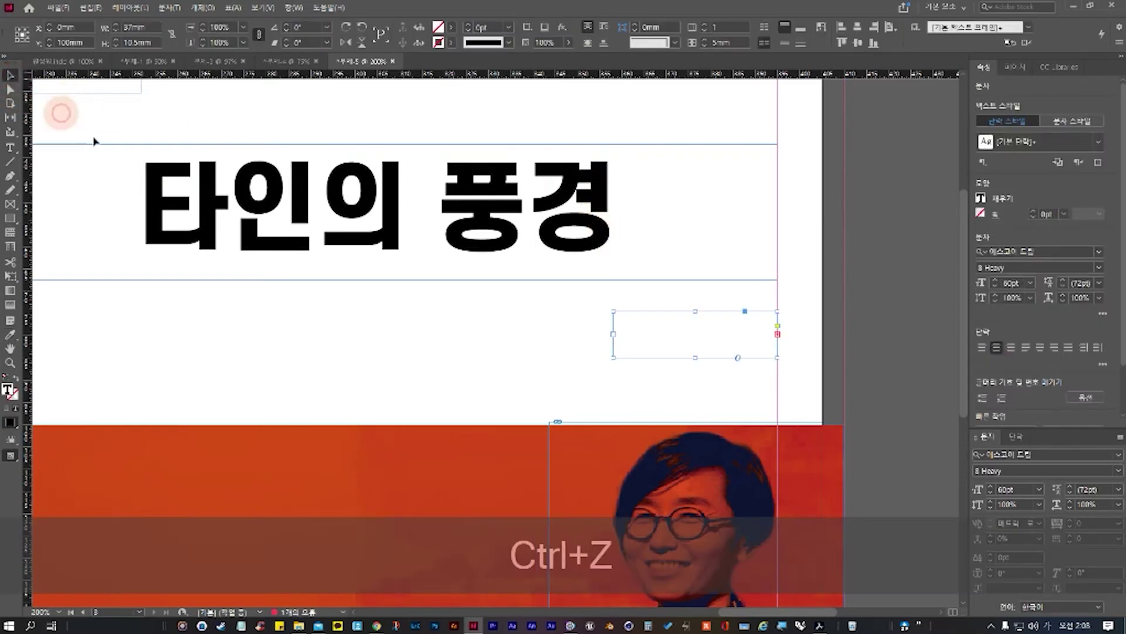
left_click(297, 351)
key("ctrl+z")
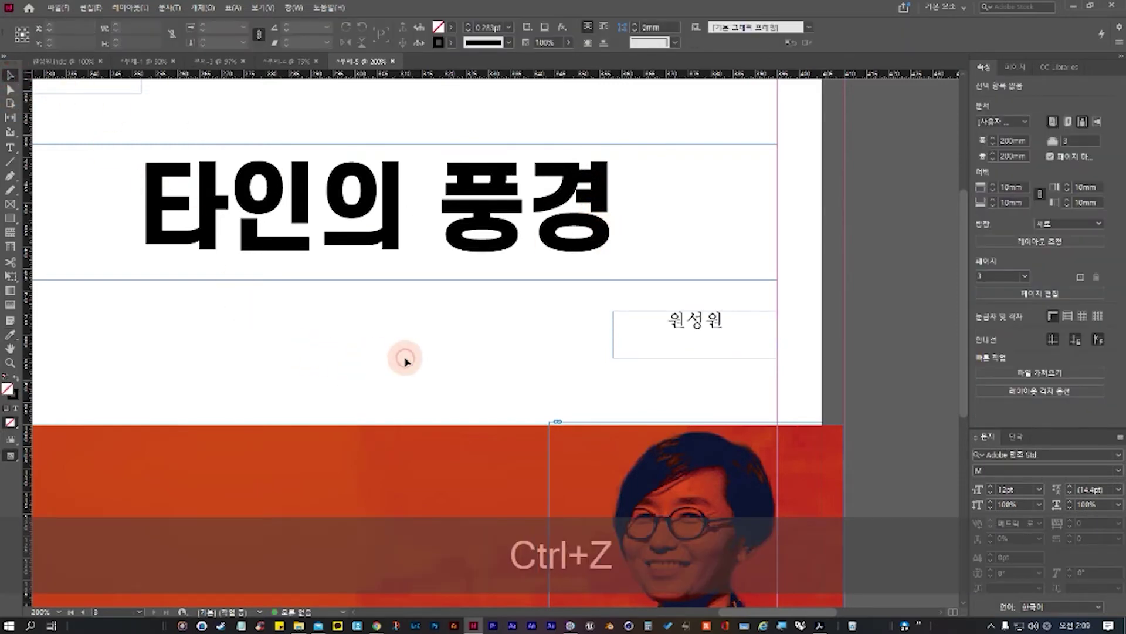
Step: Select the author's name text again and apply the title's Heavy 60 pt formatting to it with the Eyedropper
scroll(402, 357, "down", 1, "alt")
left_click(453, 282)
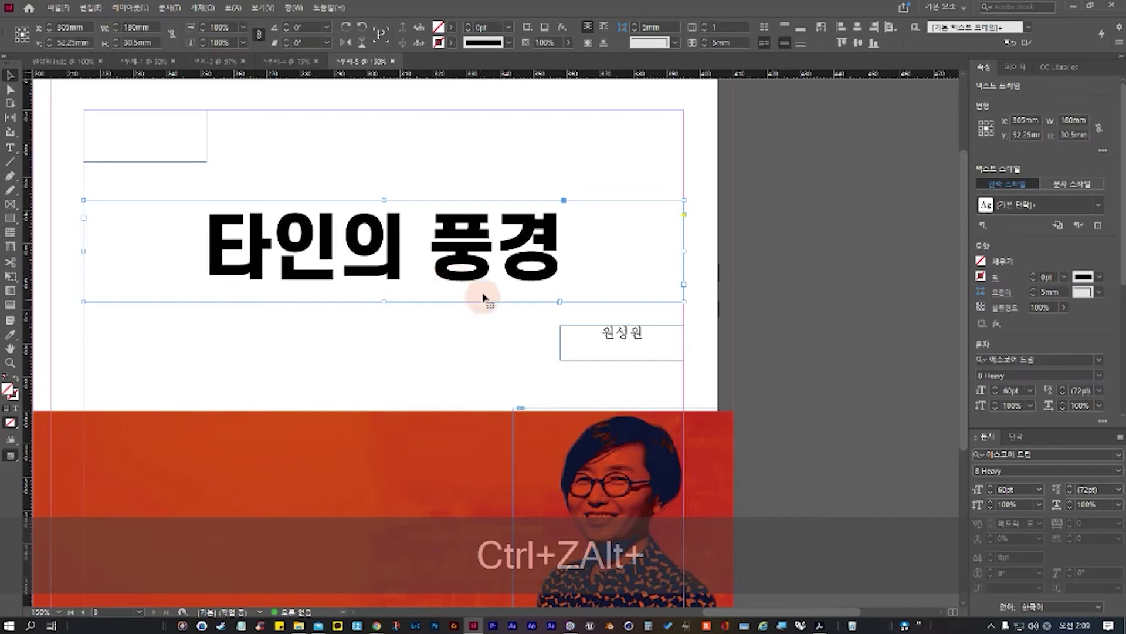
double_click(452, 281)
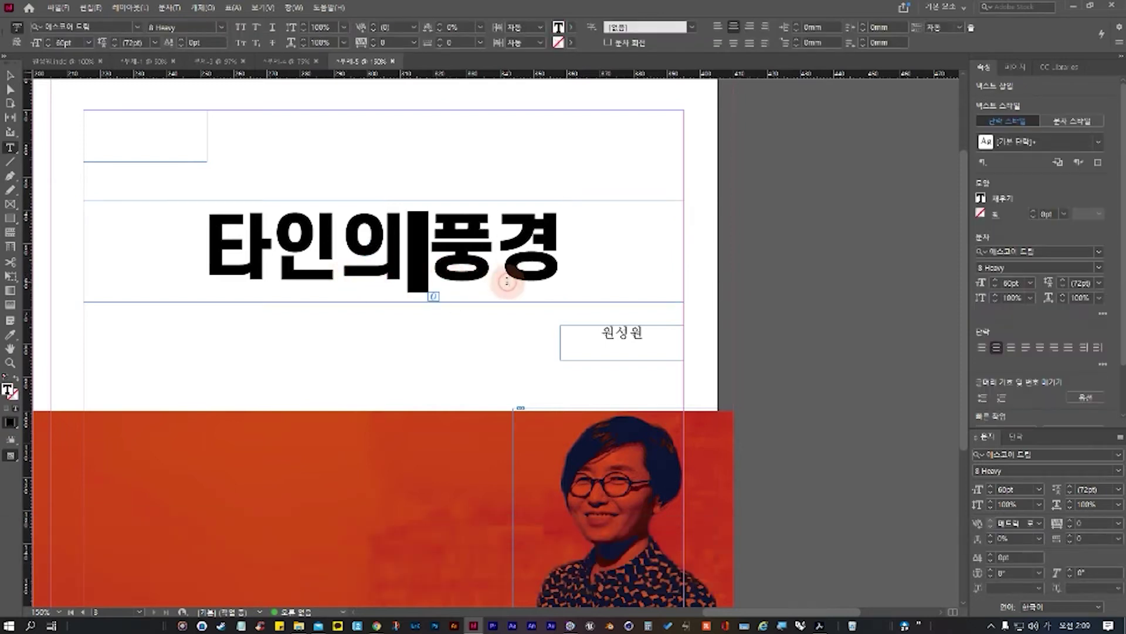
left_click_drag(589, 330, 668, 333)
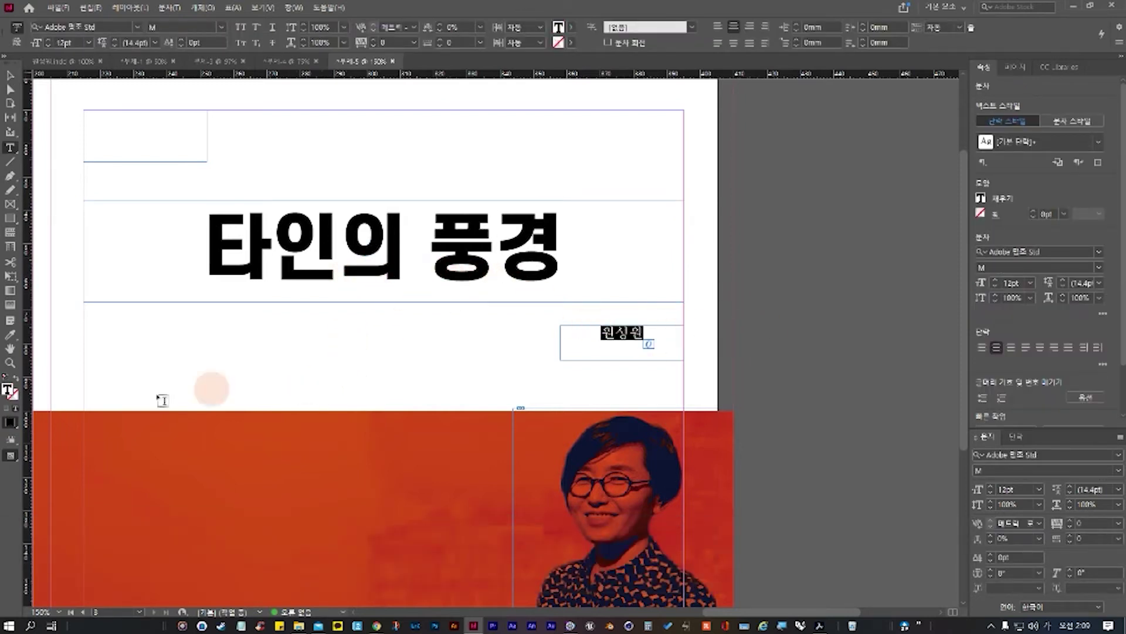
left_click(10, 334)
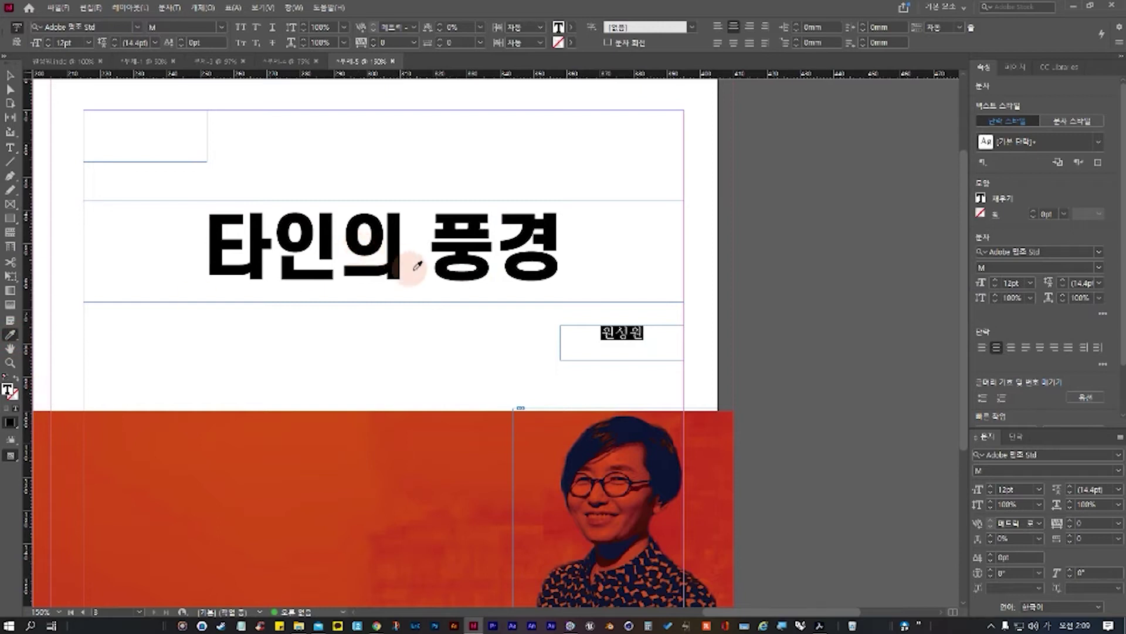
right_click(518, 257)
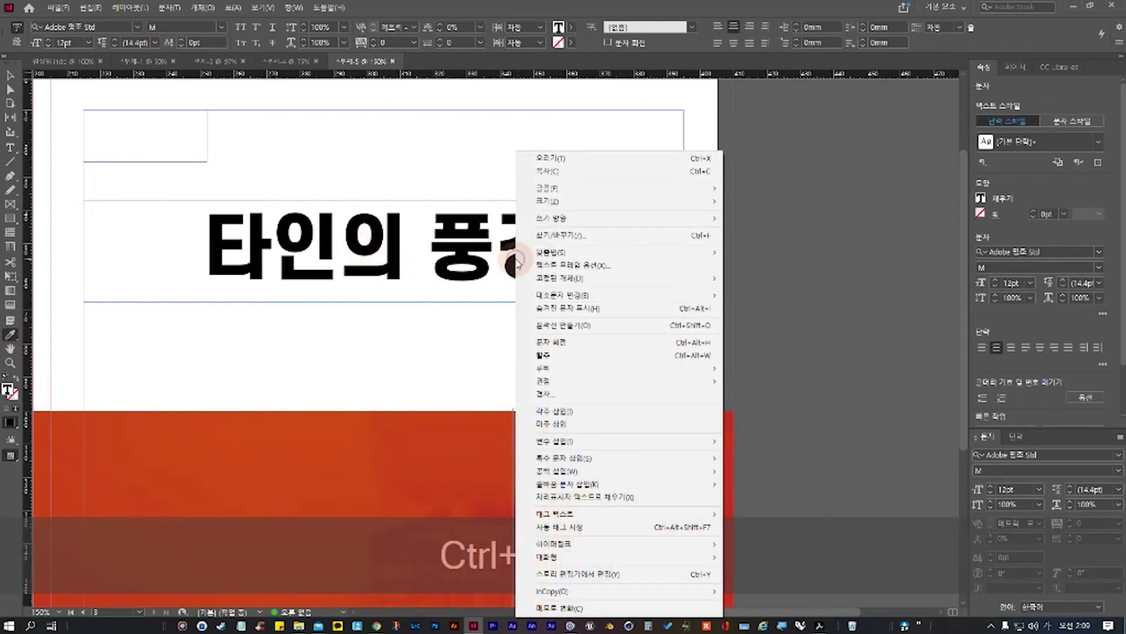
key("Escape")
key("Escape")
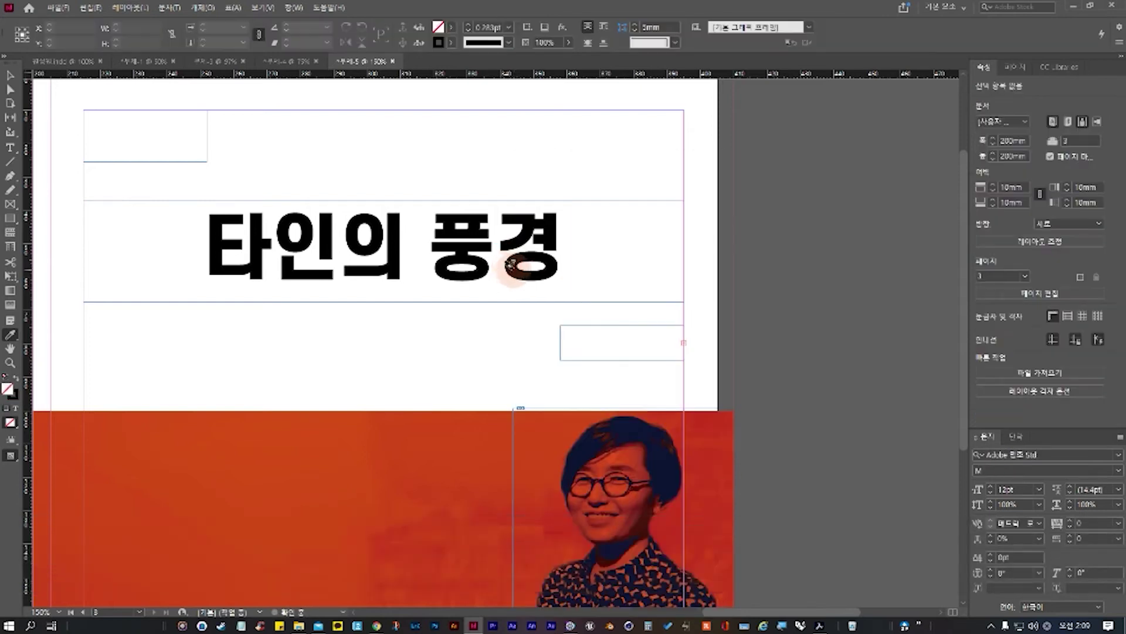
Step: Try to apply an Eyedropper sample from the title to the author's name frame, and undo the black fill
left_click_drag(532, 245, 499, 241)
left_click(578, 332)
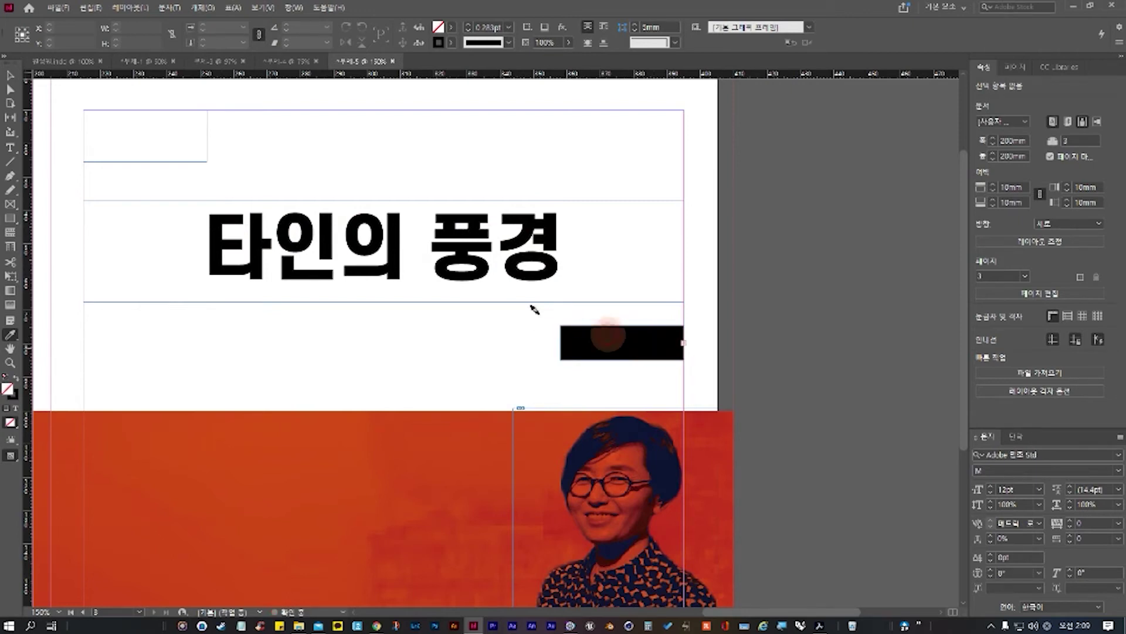
left_click(10, 75)
left_click(639, 352)
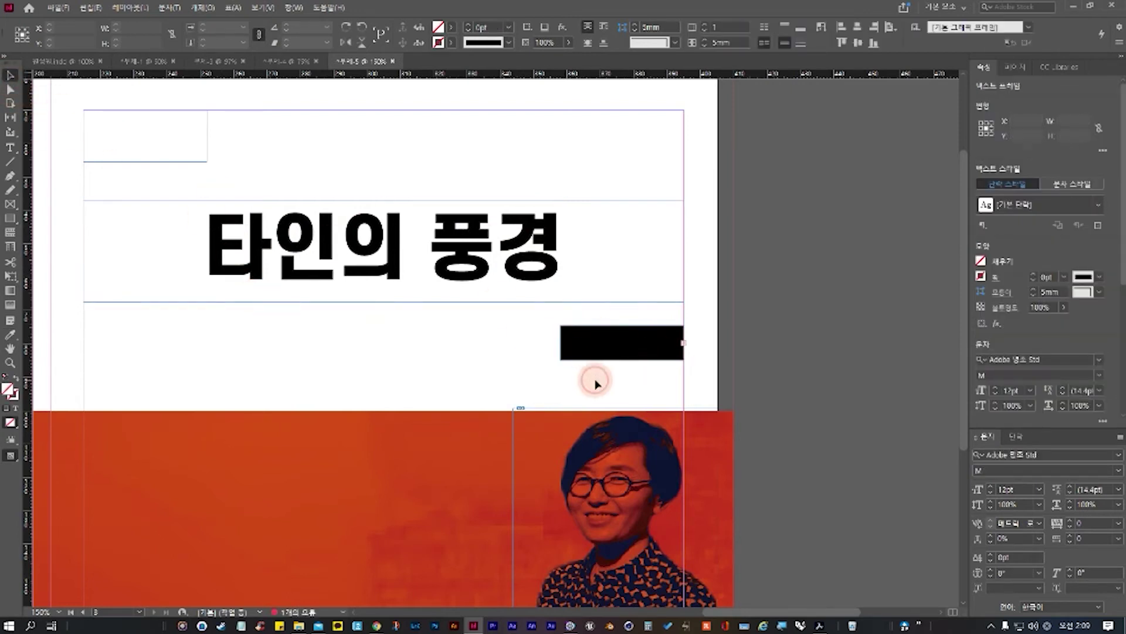
key("ctrl+z")
key("ctrl+z")
key("ctrl+z")
key("ctrl+z")
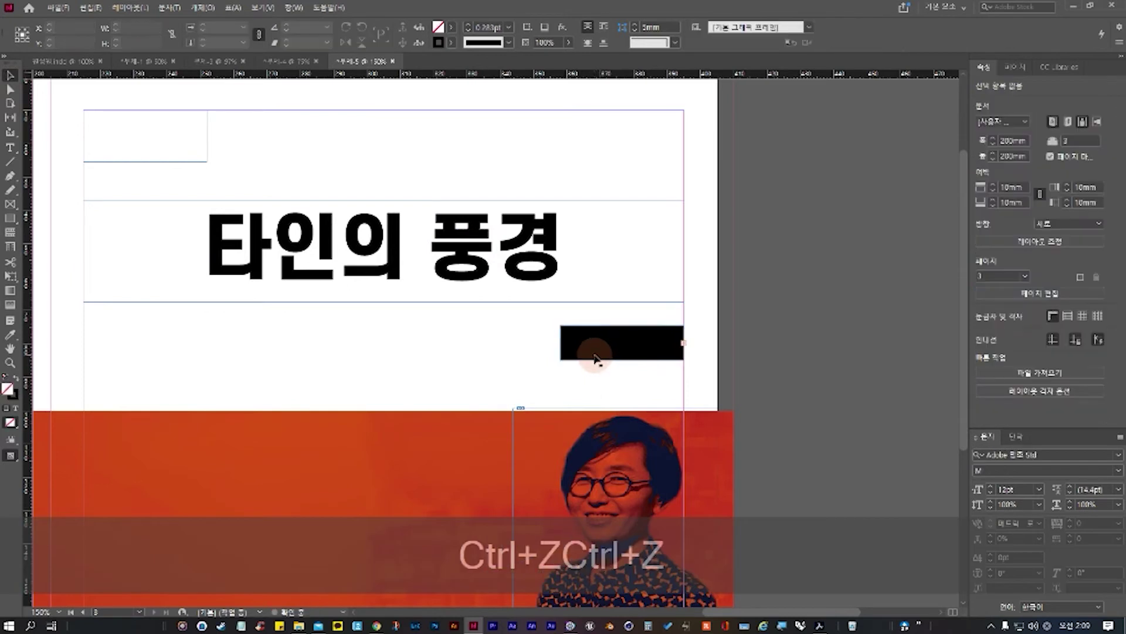
key("ctrl+z")
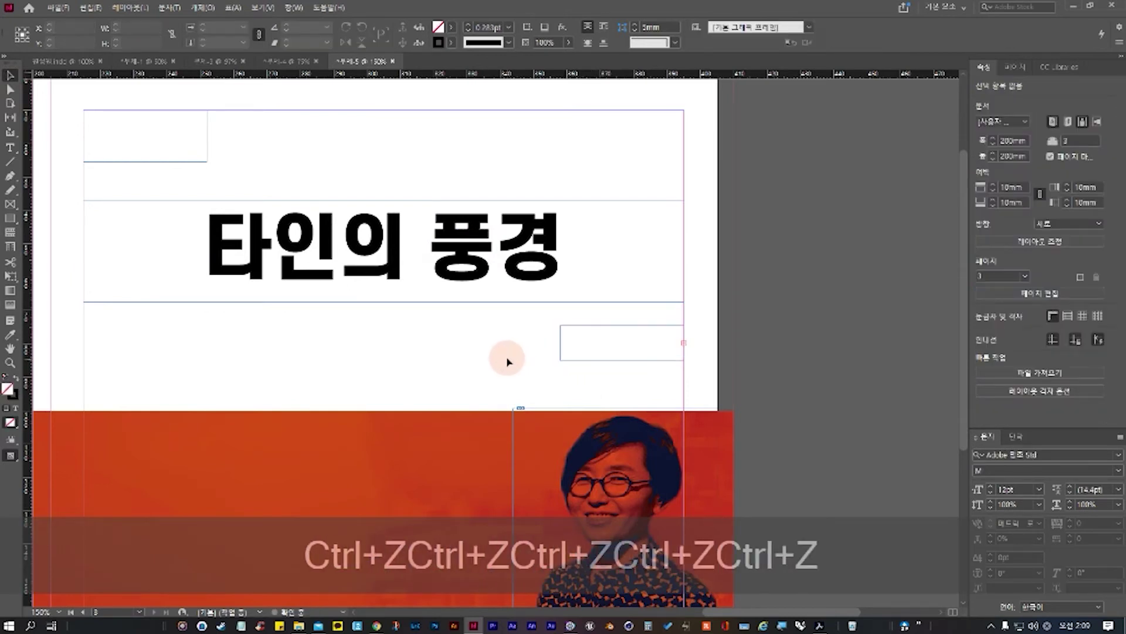
key("ctrl+z")
Step: Try retyping the author's name inside its small text frame, and undo the typing
double_click(604, 357)
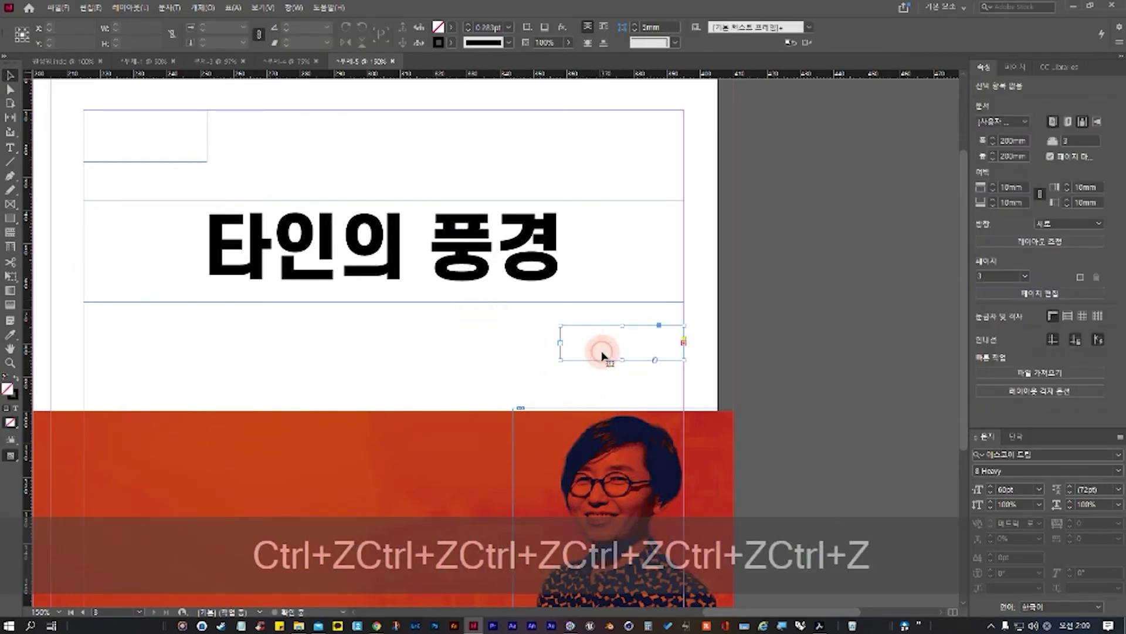
left_click(483, 349)
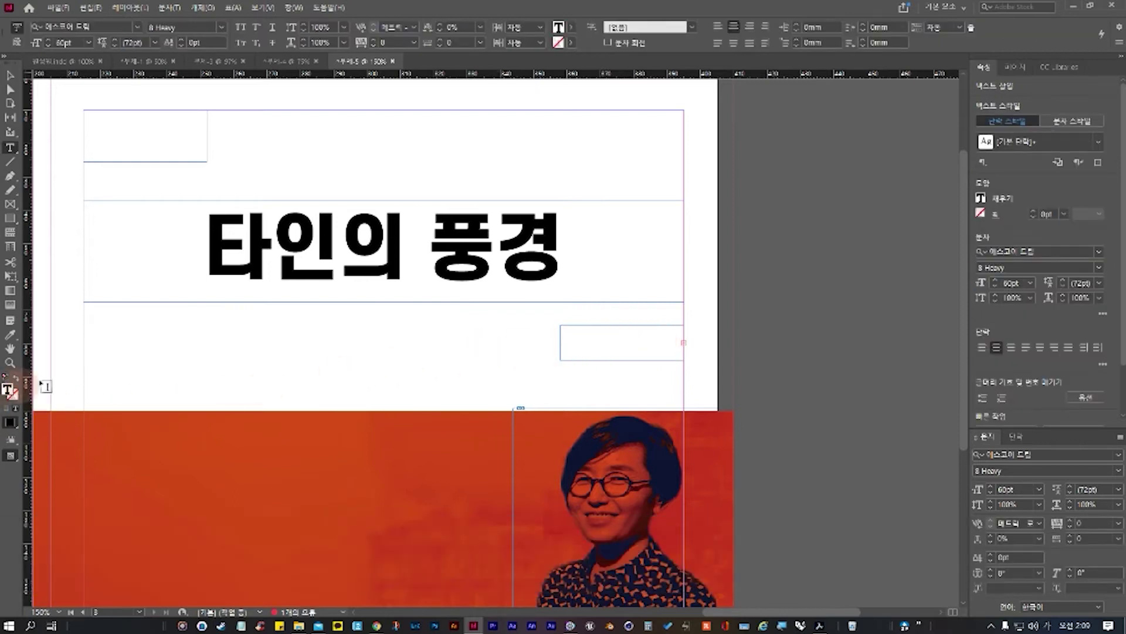
type("DN")
type("ddnjs")
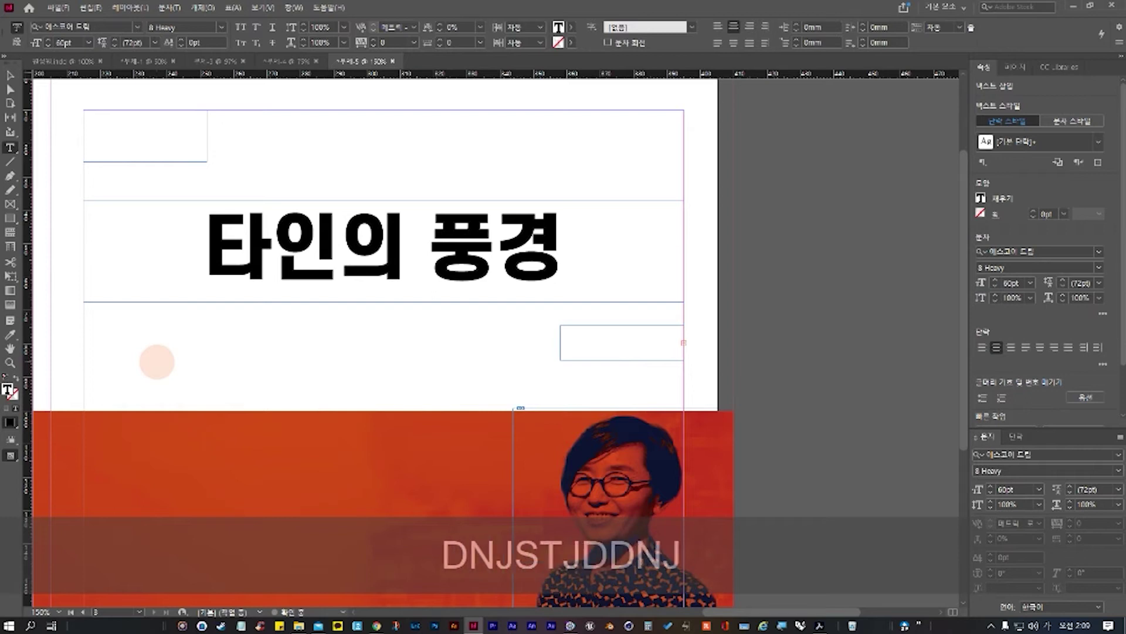
left_click(453, 359)
left_click(624, 345)
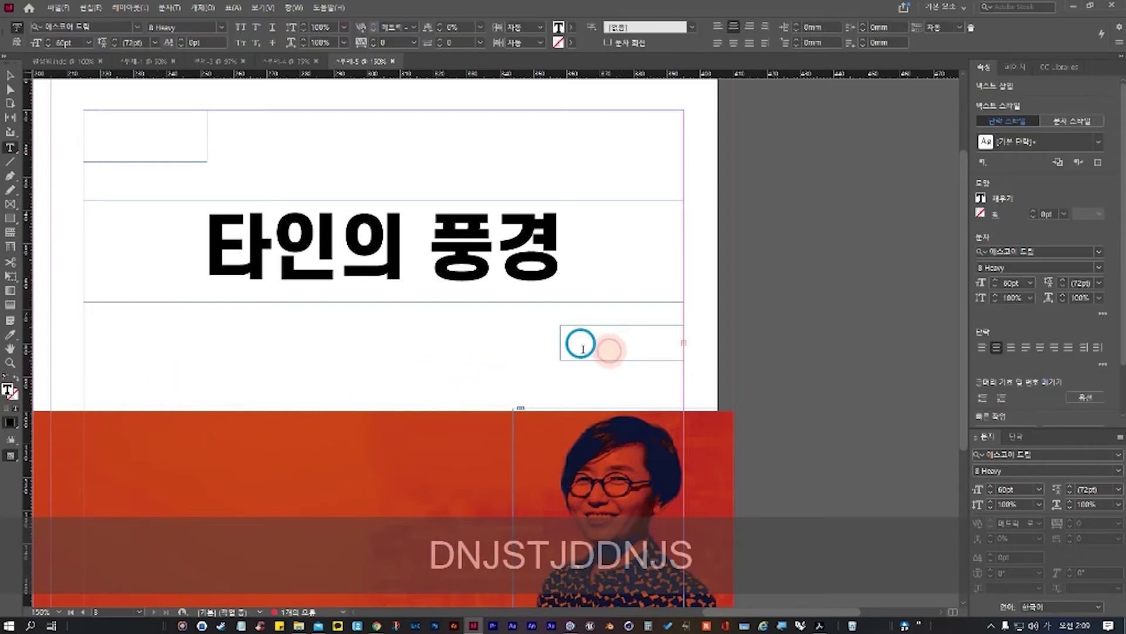
left_click(601, 369)
key("ctrl+z")
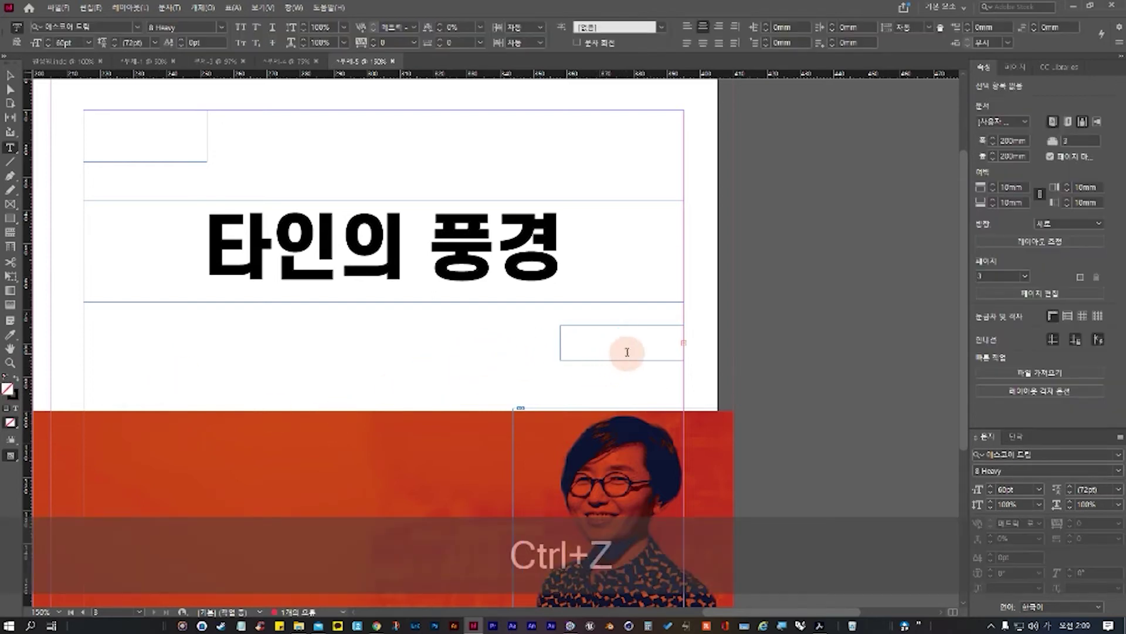
key("ctrl+z")
Step: Load the author's name frame's overset text, place it in a new threaded frame beneath the title, and undo the placement
left_click(685, 345)
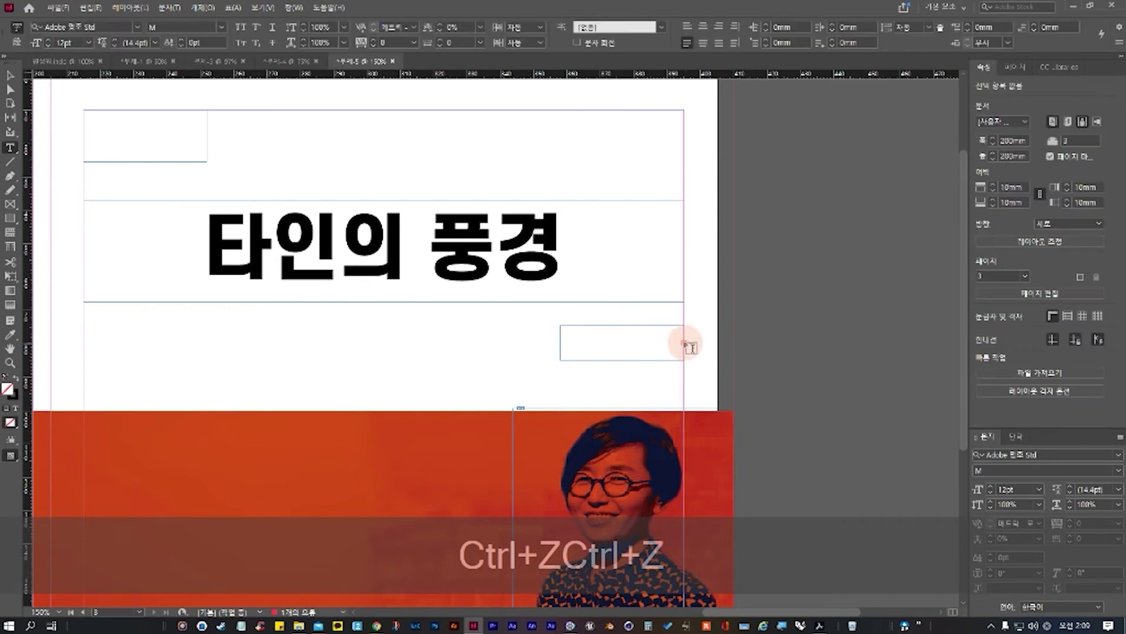
left_click(10, 77)
left_click(588, 358)
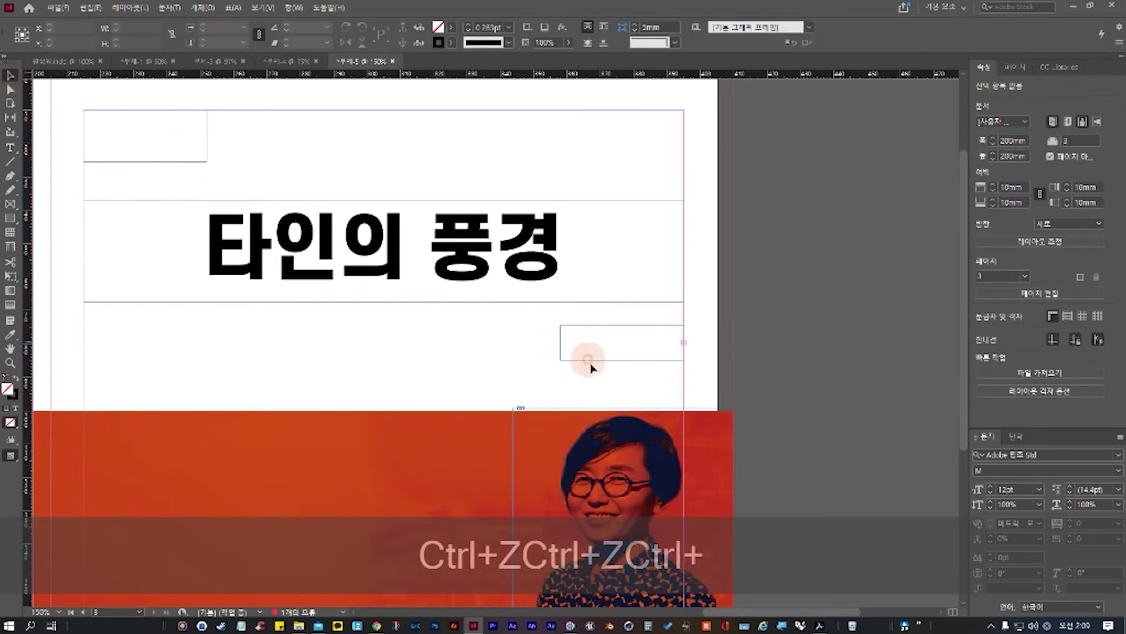
left_click(540, 354)
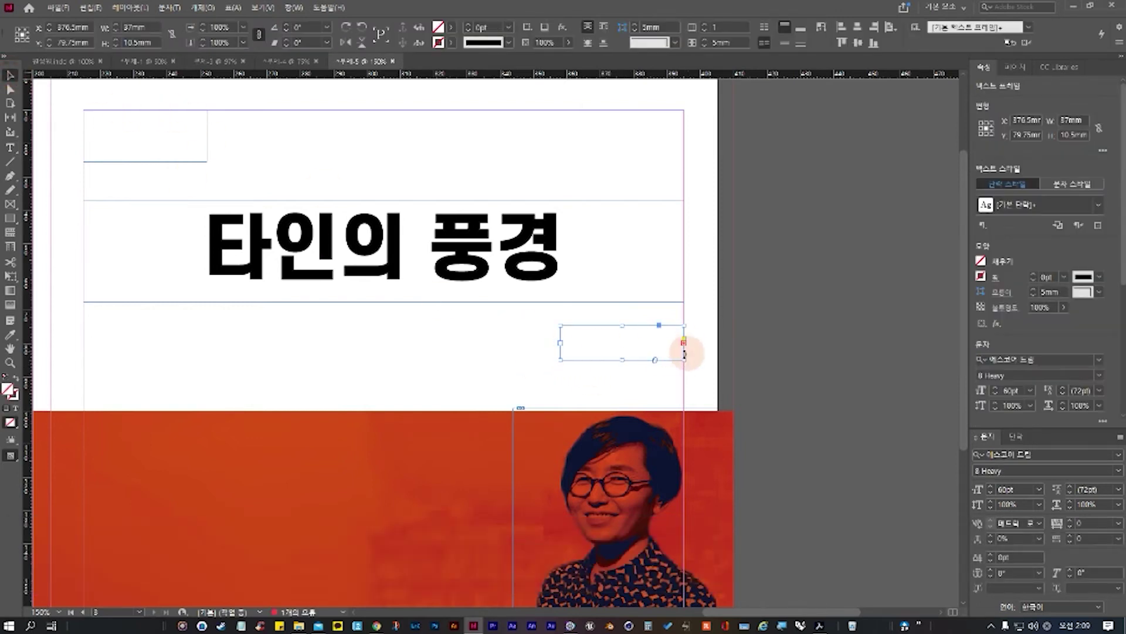
left_click(466, 345)
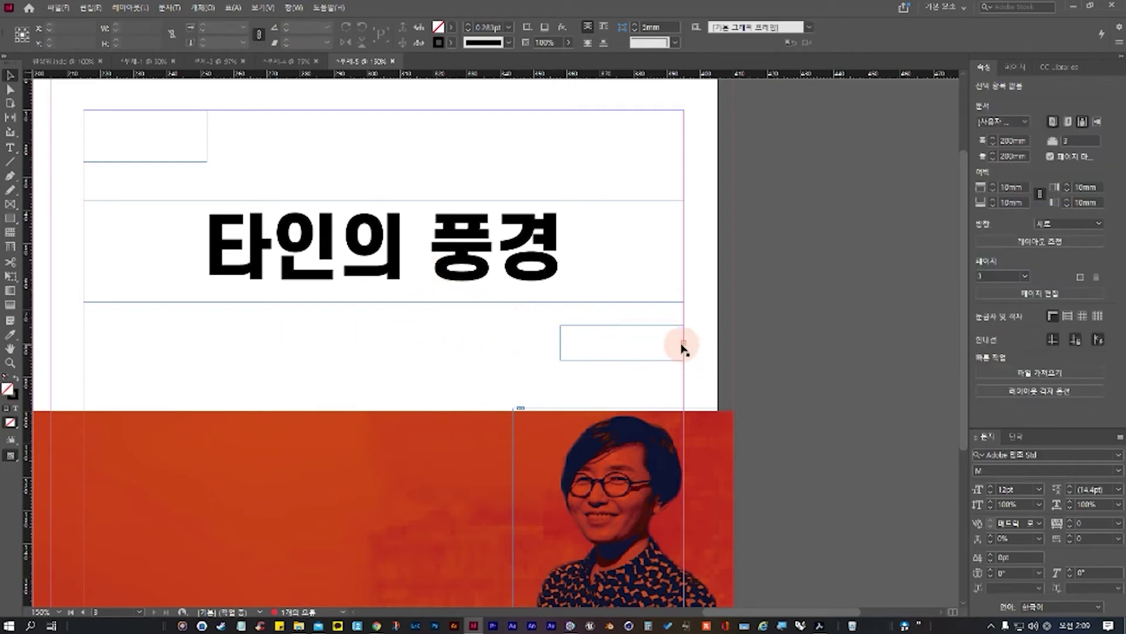
left_click(616, 359)
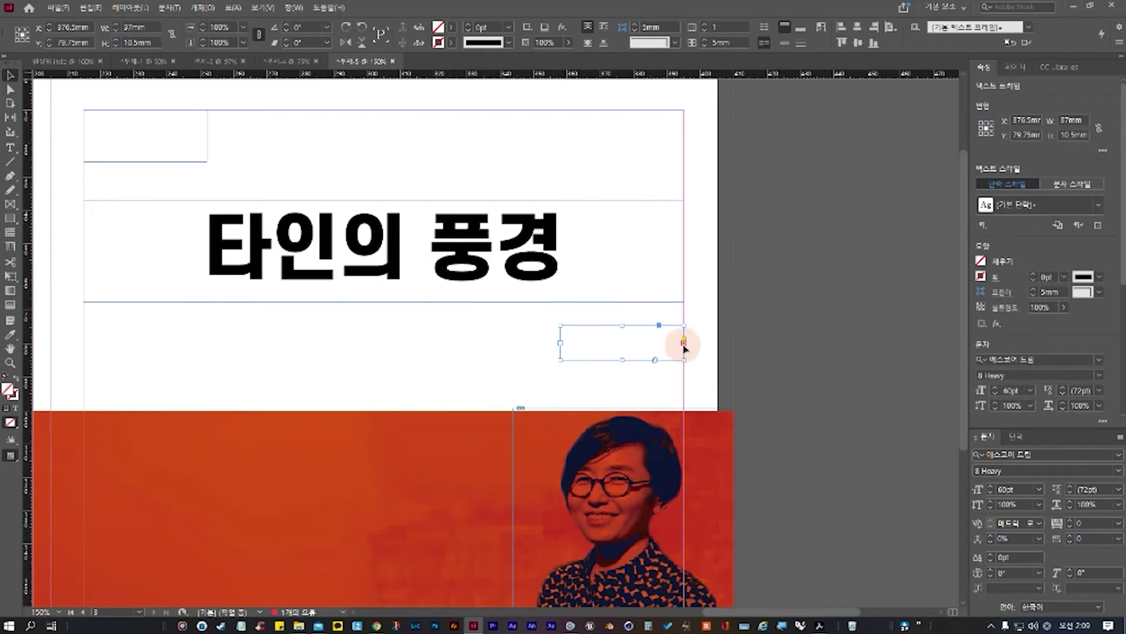
left_click(586, 357)
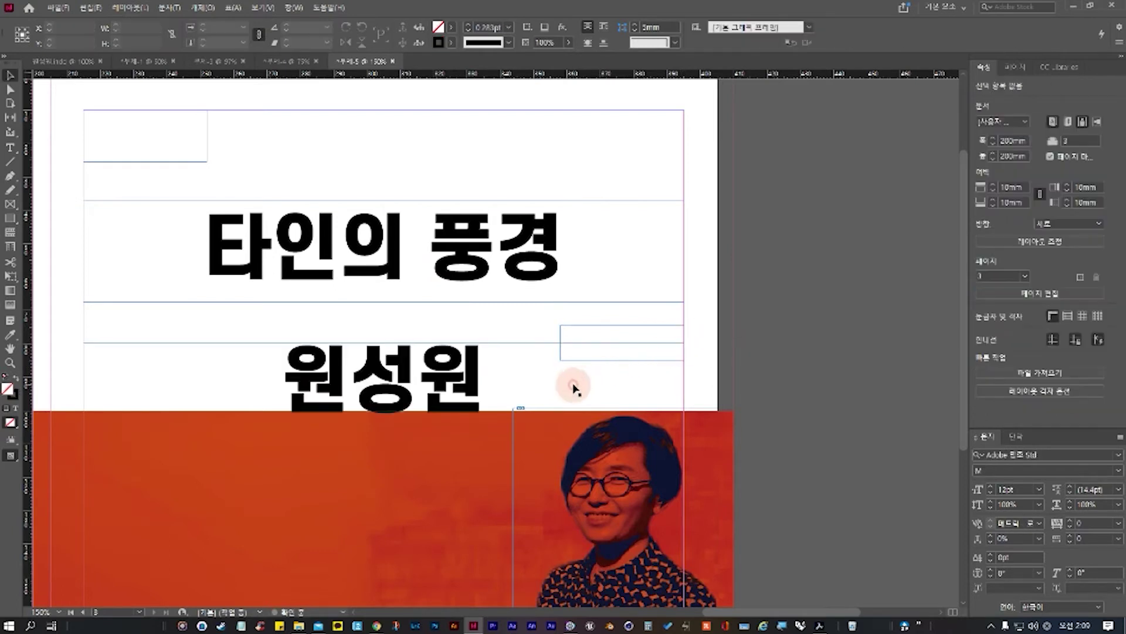
key("ctrl+z")
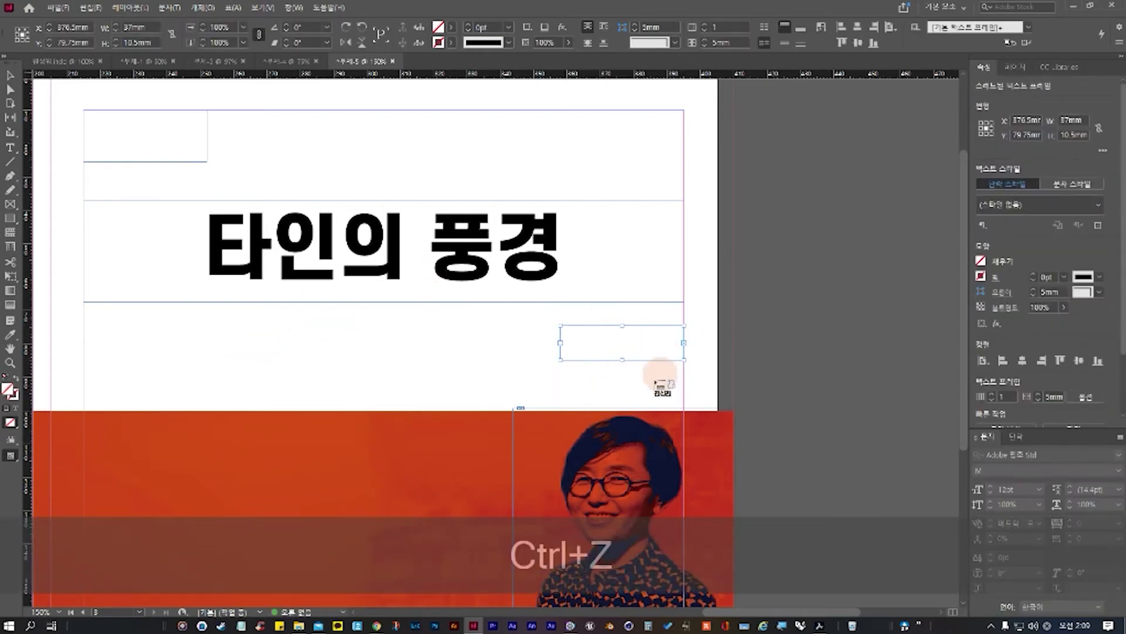
Step: Delete the text inside the author's name frame beneath the title
left_click(10, 75)
double_click(621, 350)
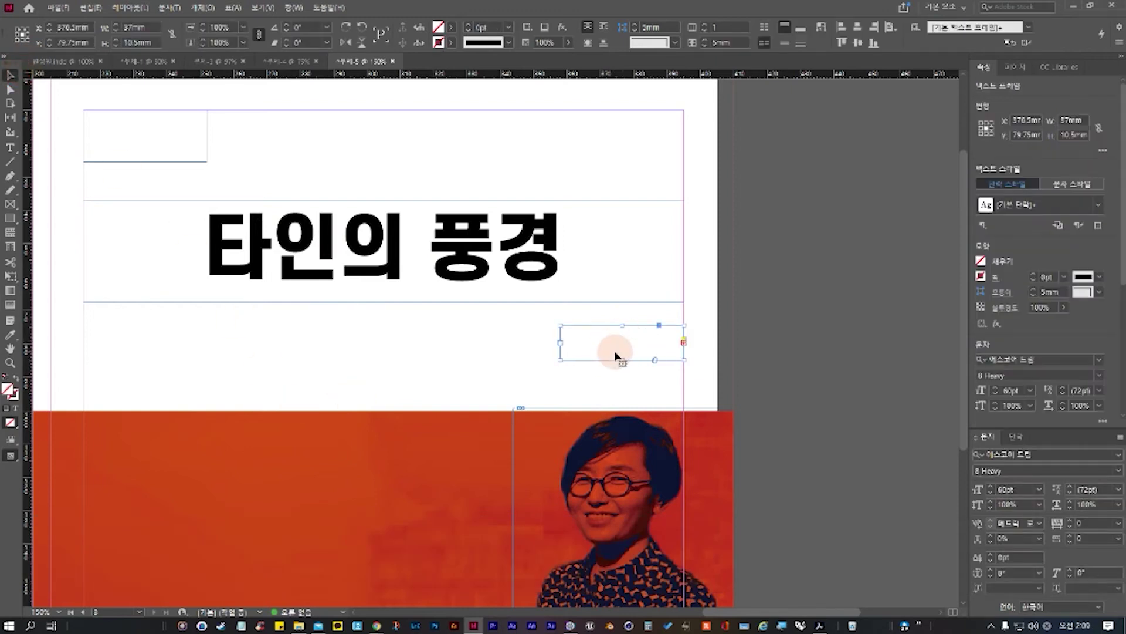
left_click(583, 337)
key("BackSpace")
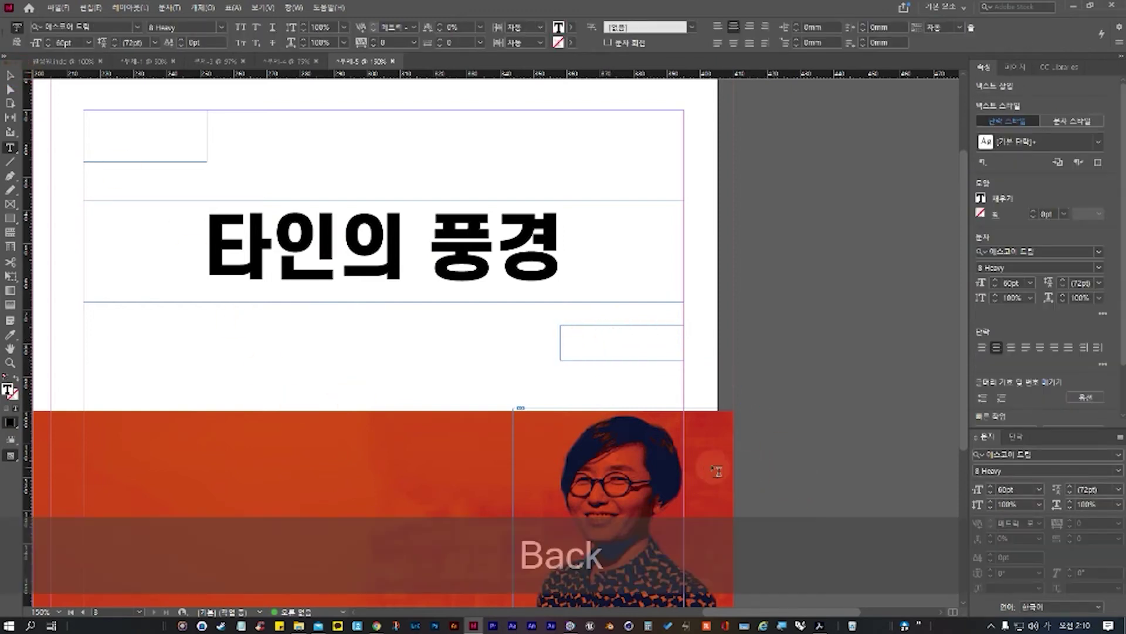
key("BackSpace")
key("BackSpace")
left_click(486, 345)
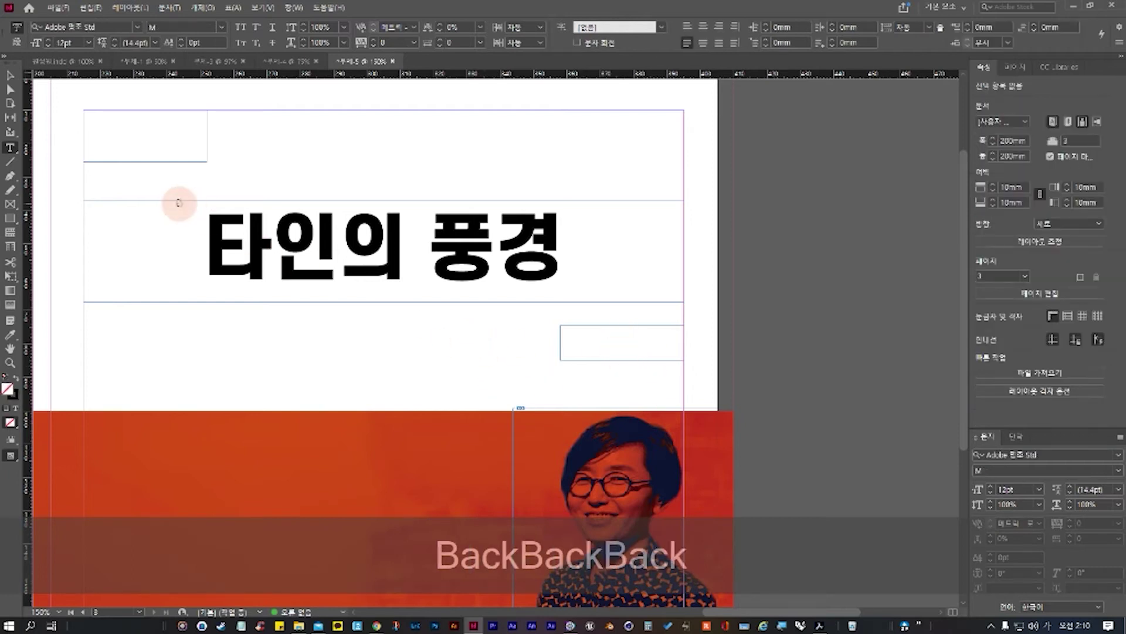
Step: Try entering the test letters "xz" in the author's name frame
left_click(626, 346)
left_click(664, 352)
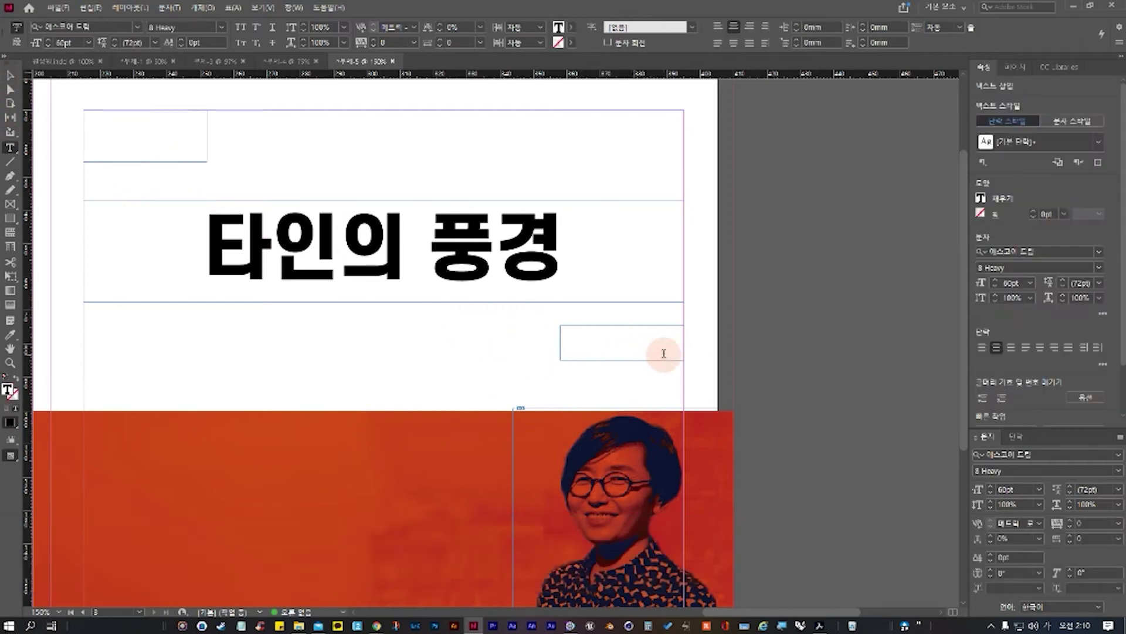
left_click(620, 340)
type("xz")
left_click(670, 353)
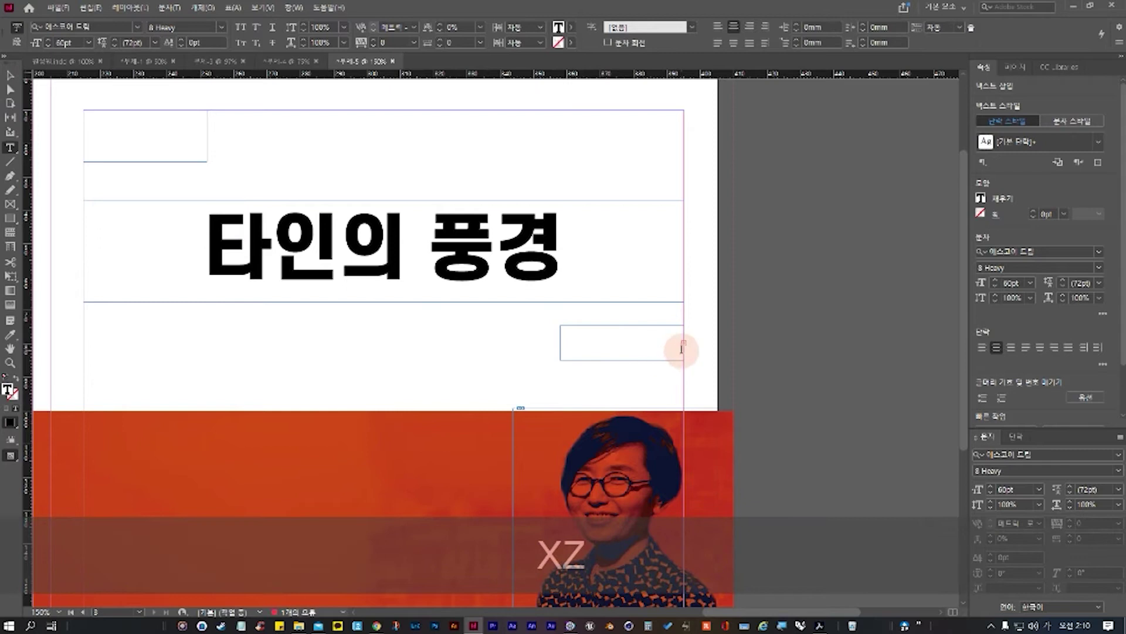
left_click(638, 350)
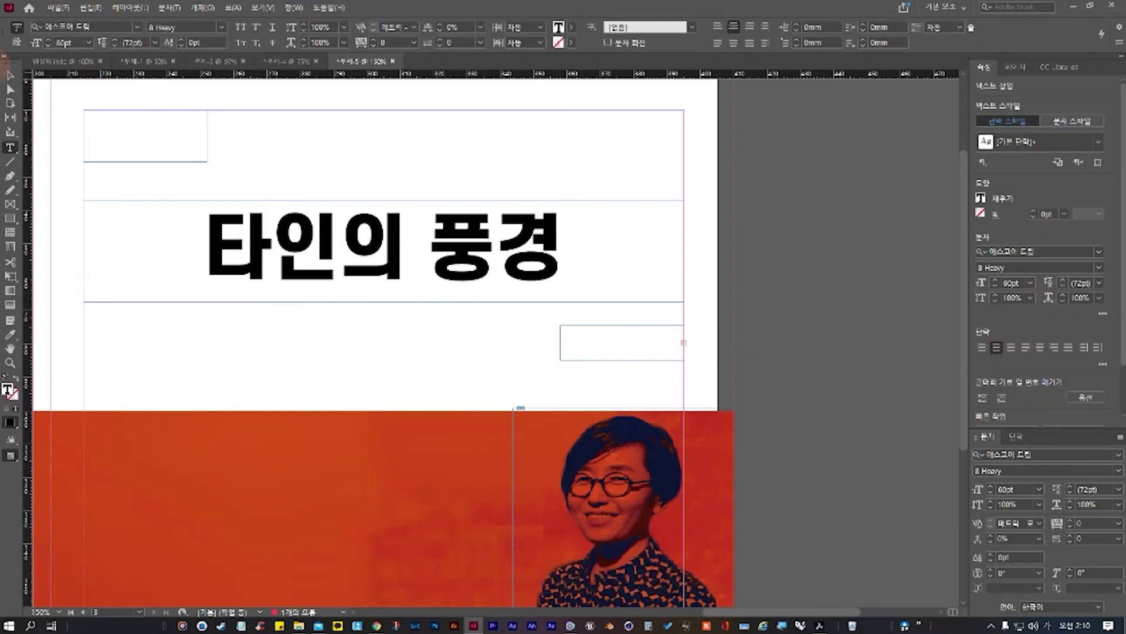
Step: Enter "=" in the author's name frame as a test, and in a new overlapping text frame about 58.6 by 23.7 mm
left_click(10, 75)
left_click(607, 334)
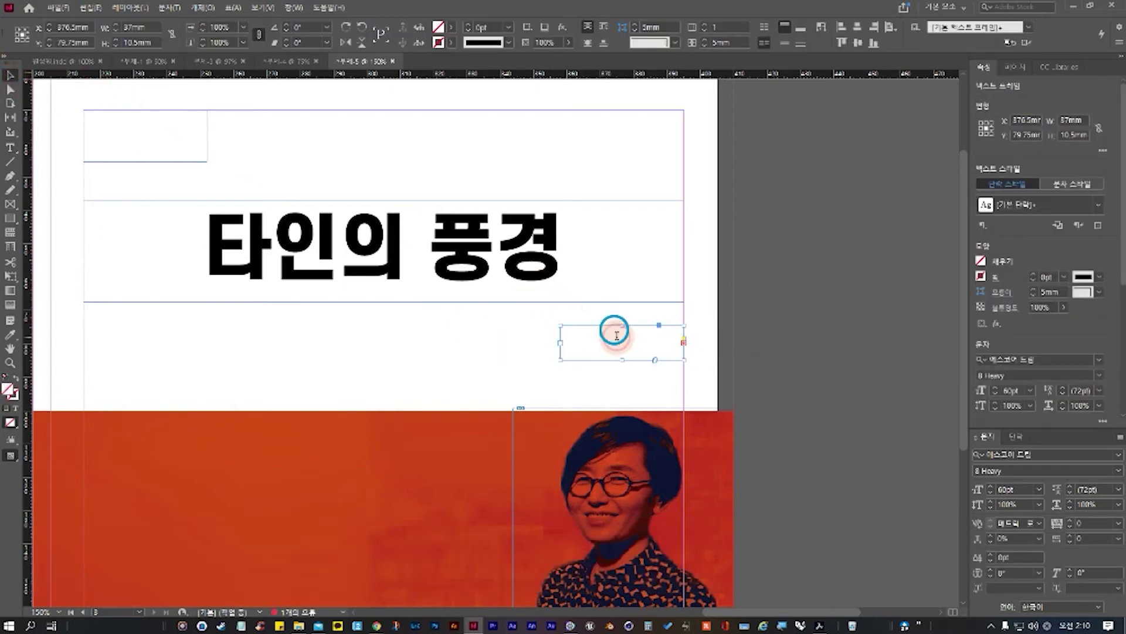
double_click(617, 335)
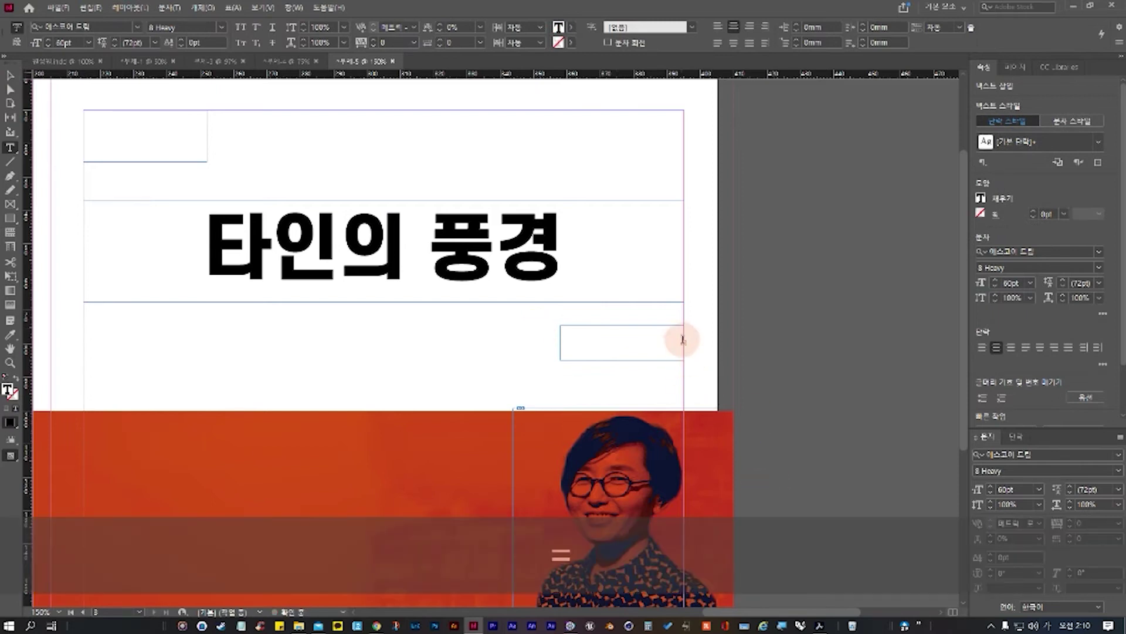
left_click(681, 337)
left_click_drag(435, 321, 634, 404)
Step: Delete the author's name frame and the overlapping test text frame beneath the title
left_click(10, 76)
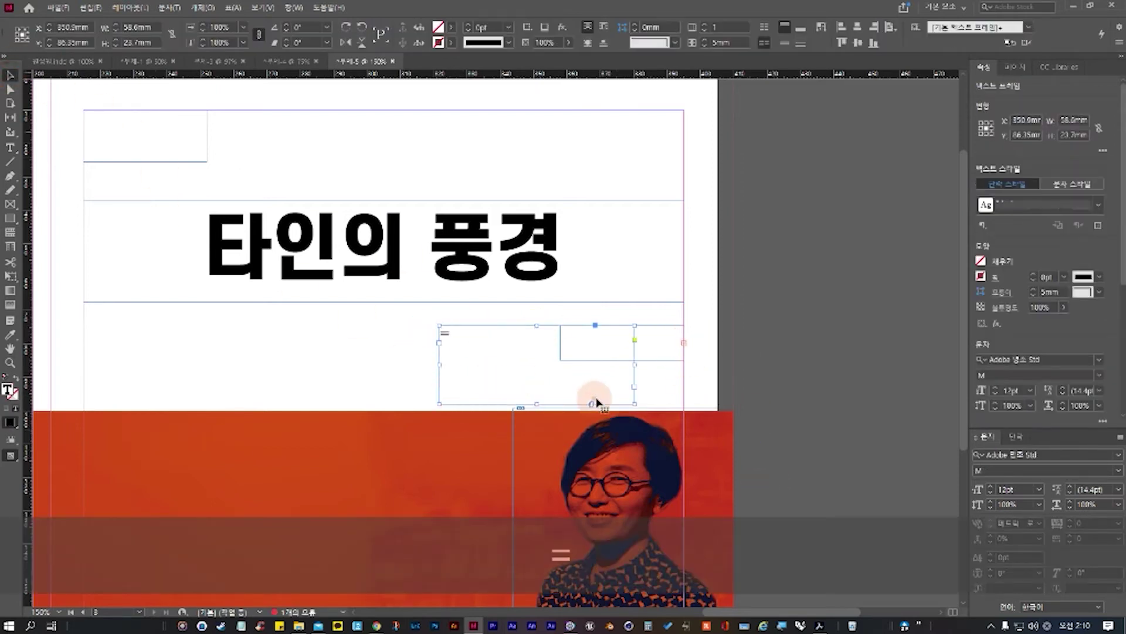
left_click(669, 359)
key("BackSpace")
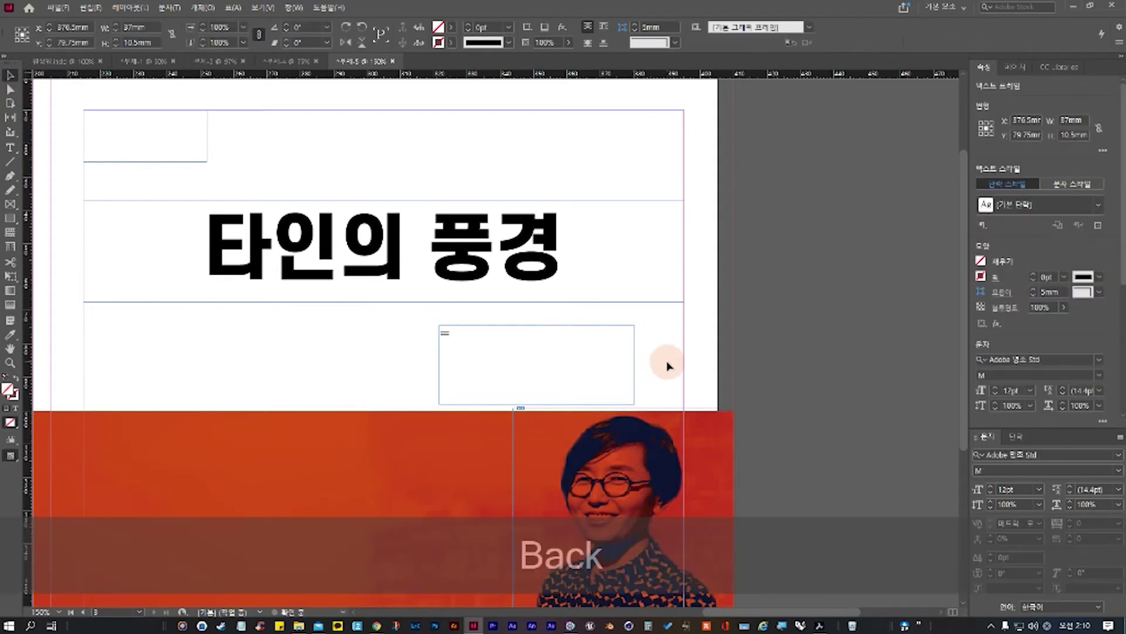
key("BackSpace")
left_click(108, 260)
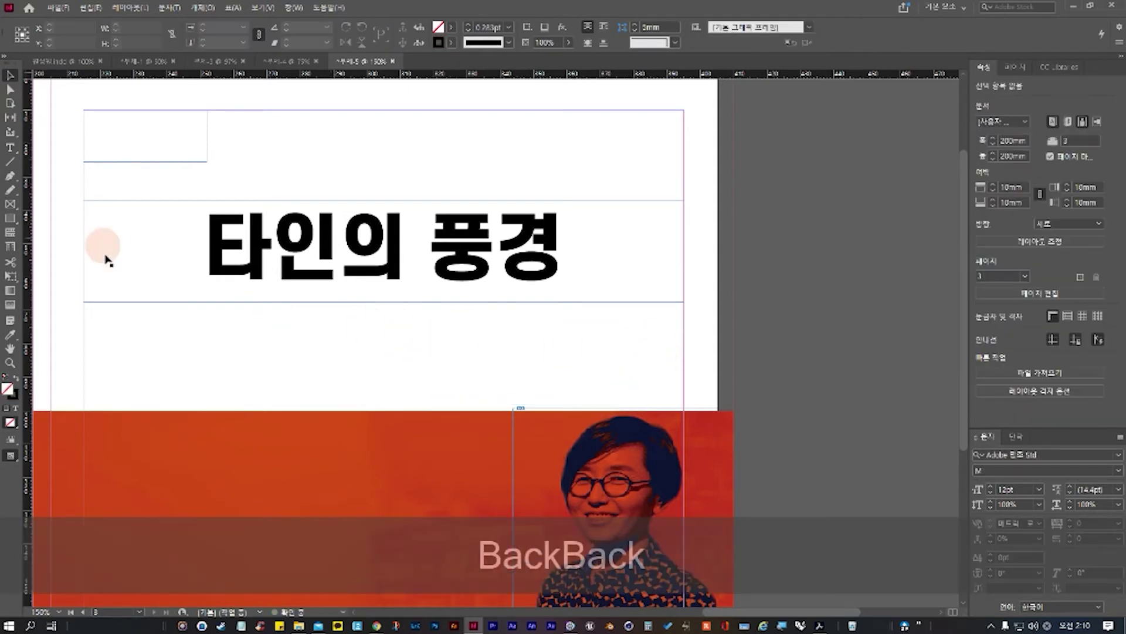
Step: Draw an empty placeholder frame about 37 by 10.5 mm beneath the title against the page margin, and delete it
left_click(10, 204)
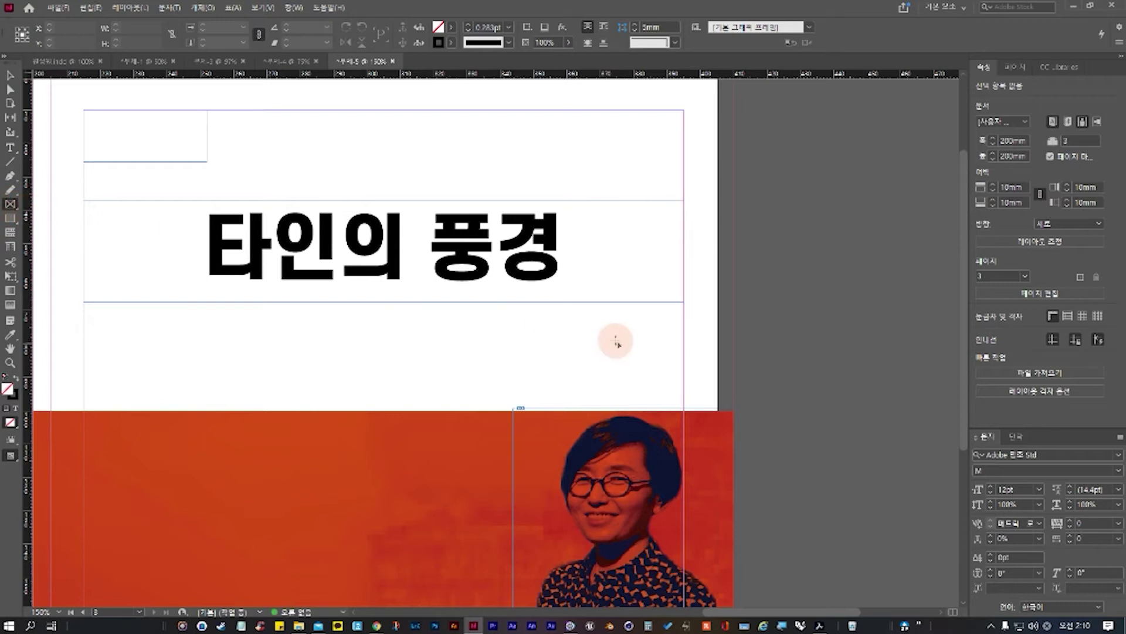
left_click_drag(684, 328, 560, 362)
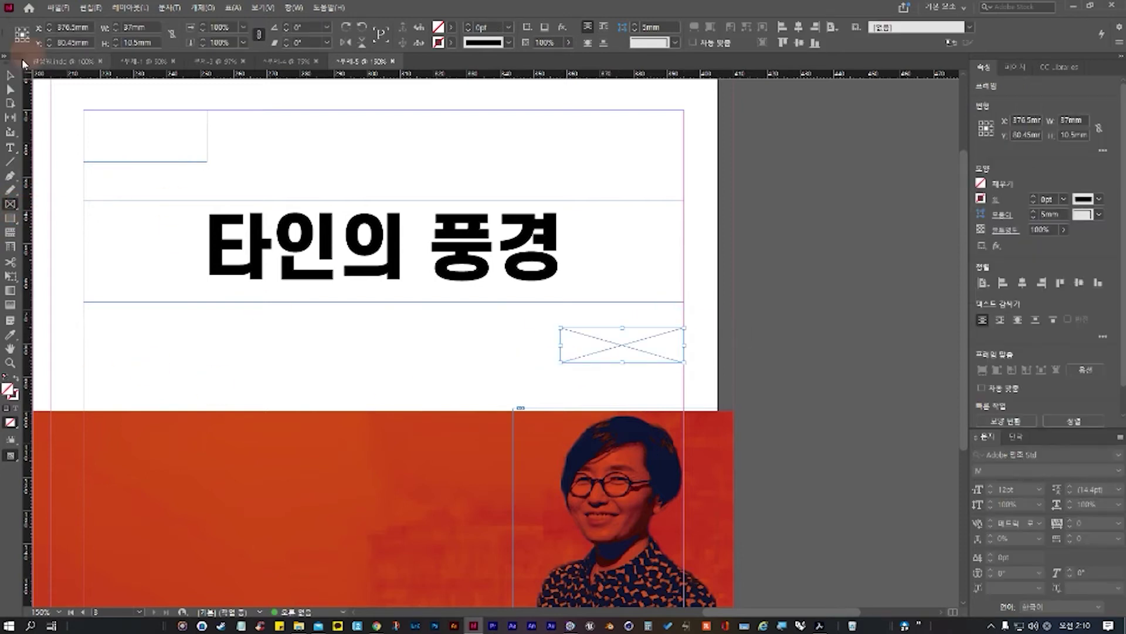
left_click(10, 75)
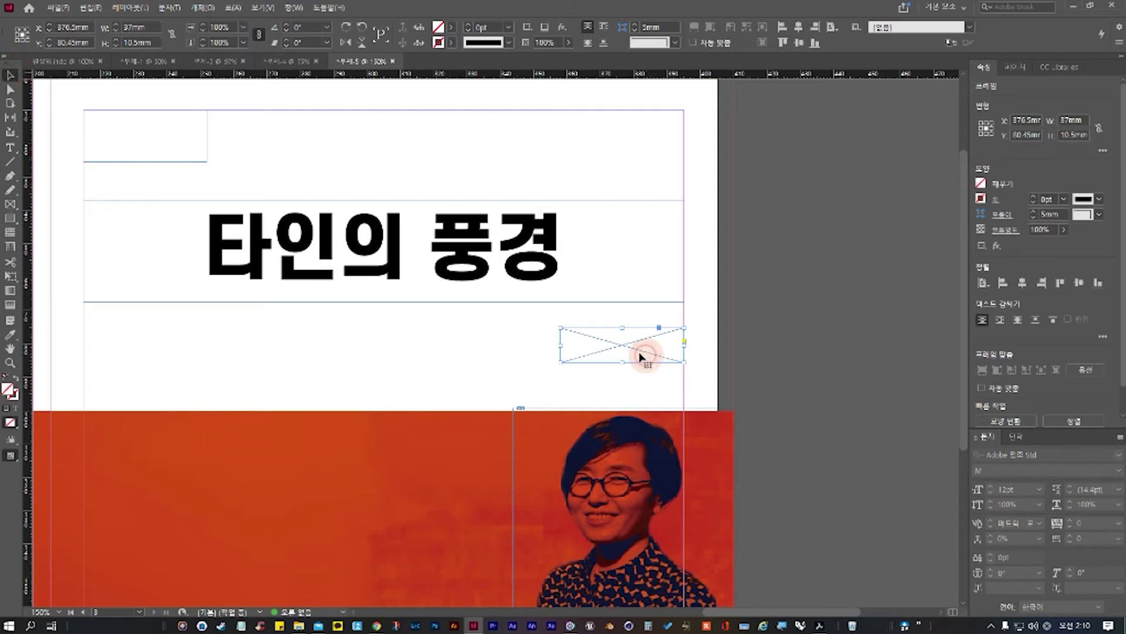
key("BackSpace")
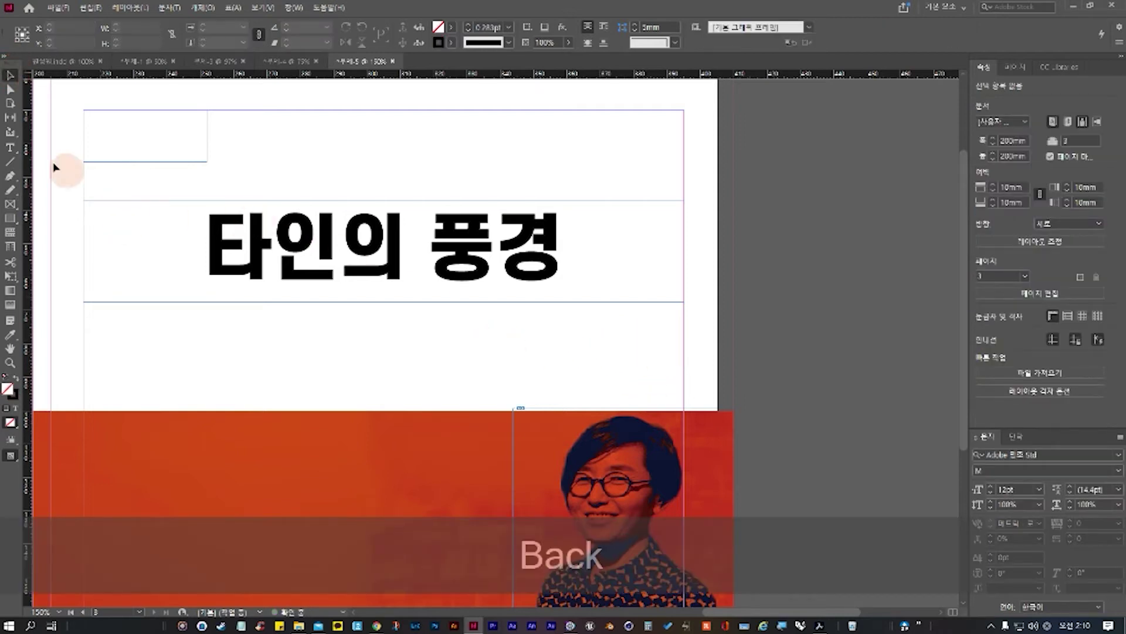
Step: Create a text frame about 33.6 by 10.5 mm beneath the title against the outer margin, and enter the author's name
left_click(10, 147)
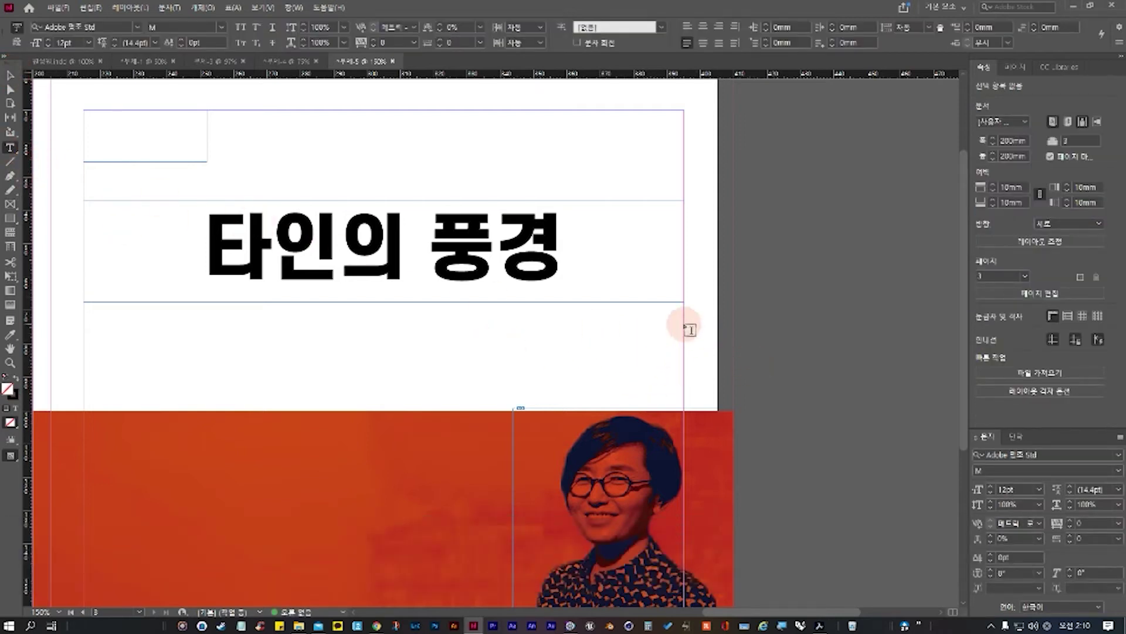
left_click_drag(684, 323, 573, 358)
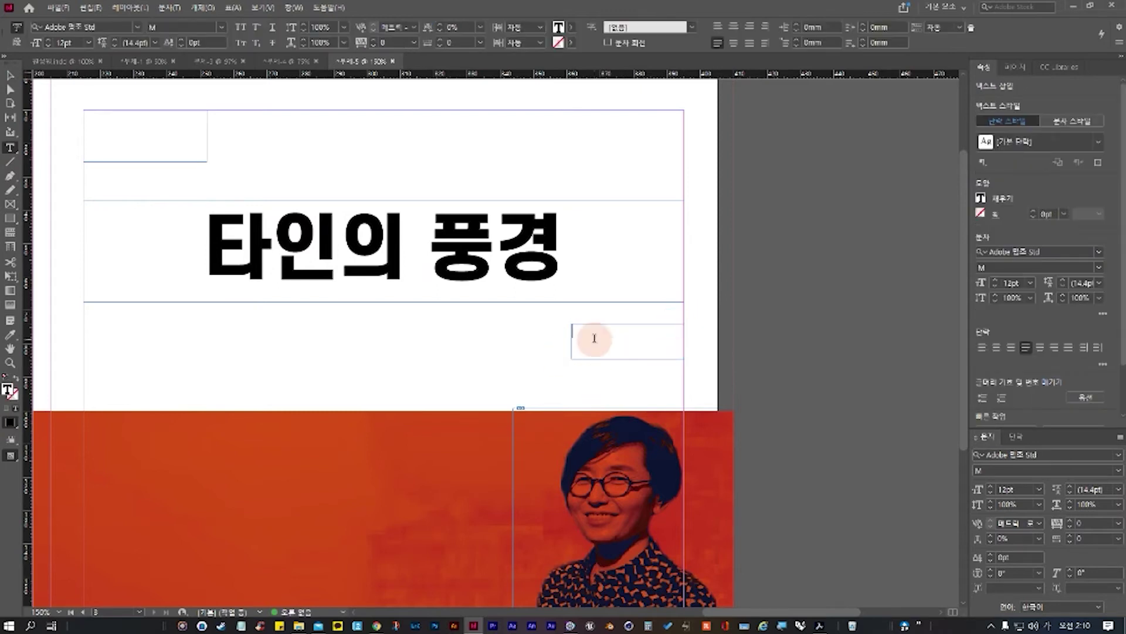
type("원성원")
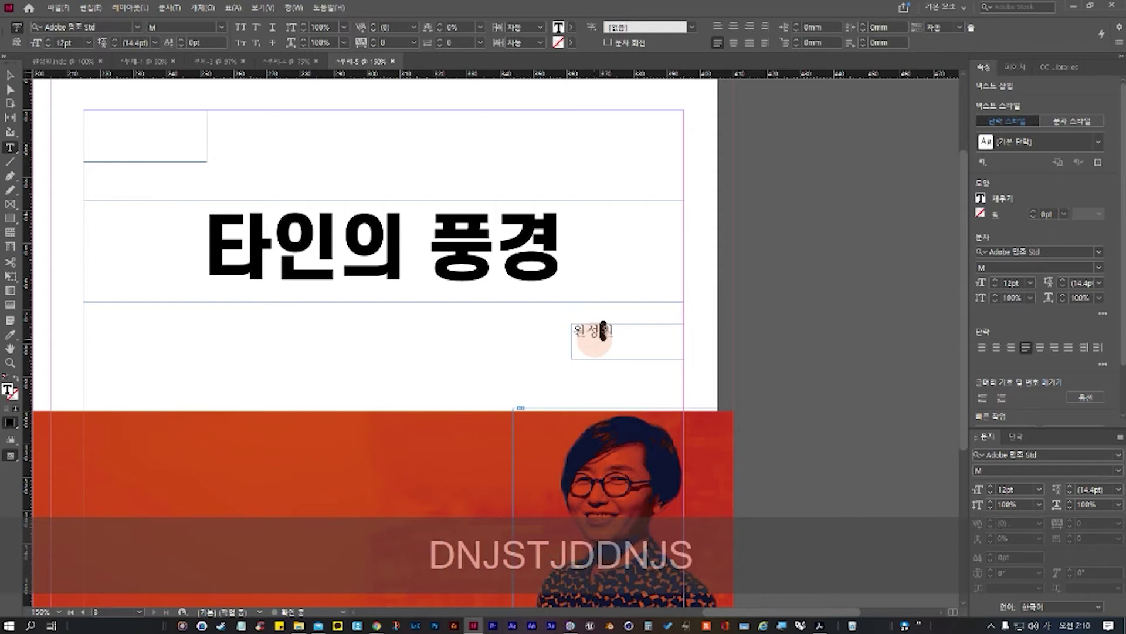
Step: Select the author's name text and apply the title's Heavy 60 pt formatting to it with the Eyedropper
left_click(9, 75)
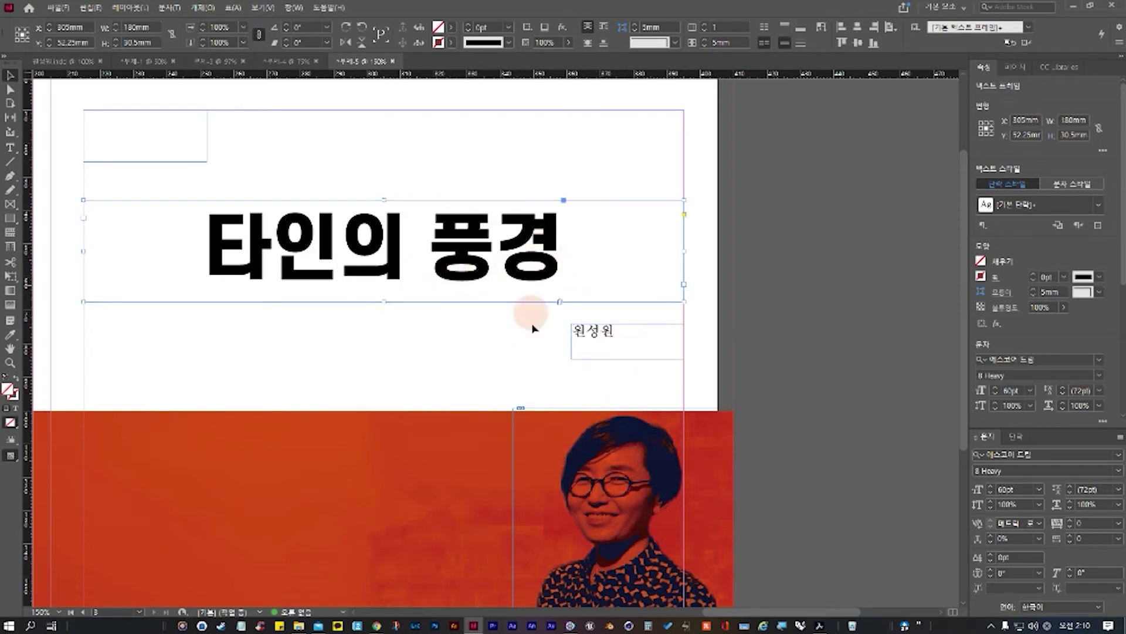
left_click(597, 342)
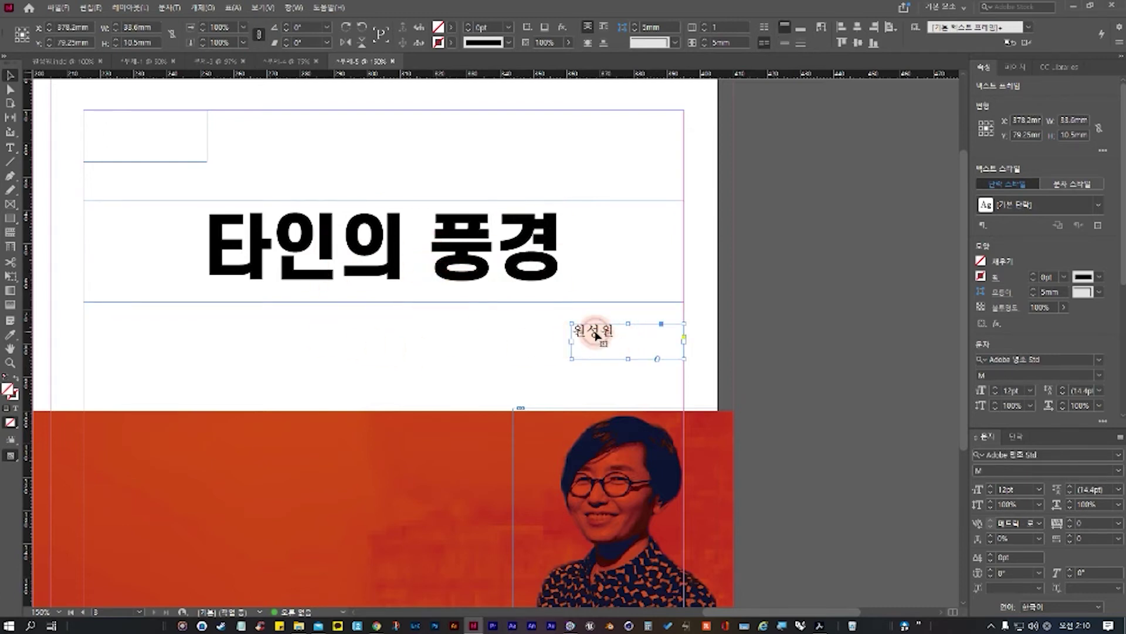
double_click(595, 336)
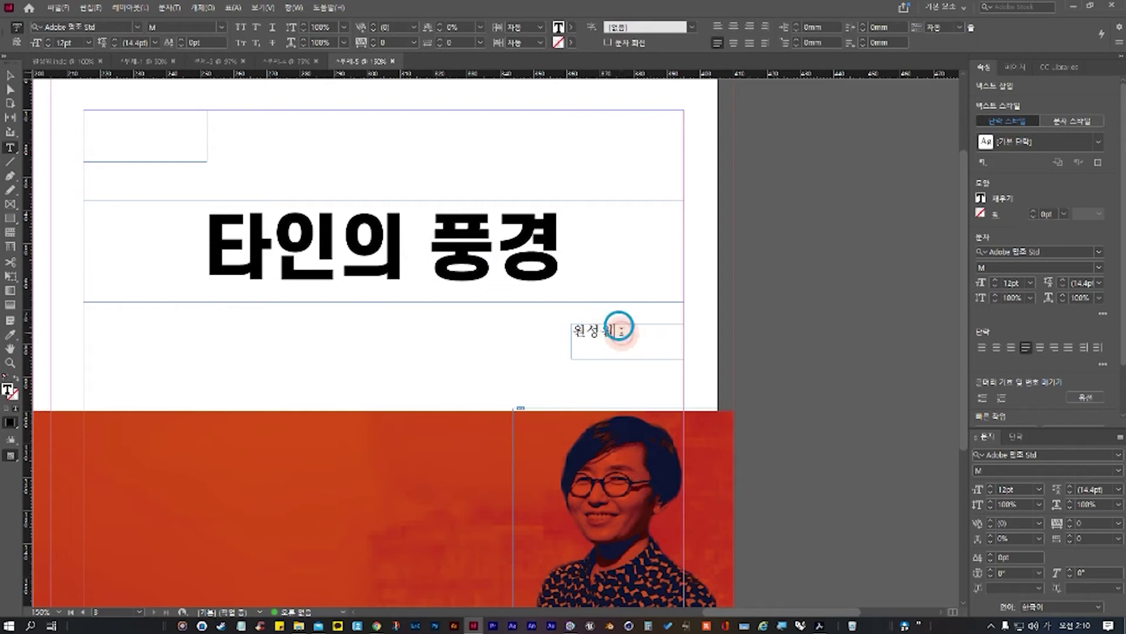
left_click_drag(620, 329, 502, 327)
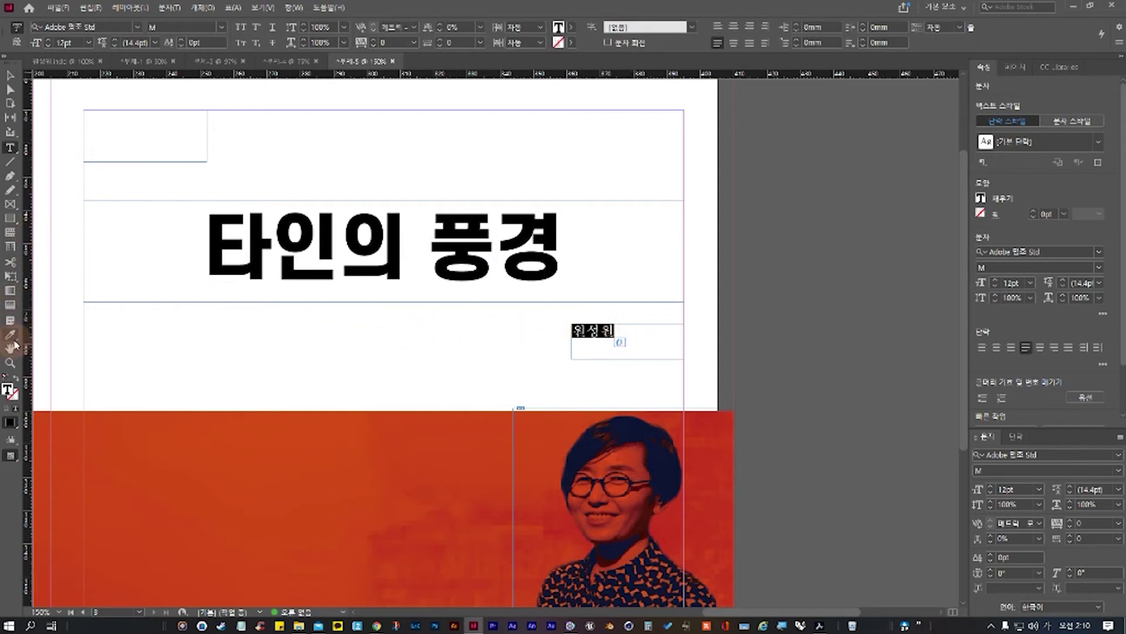
left_click(281, 267)
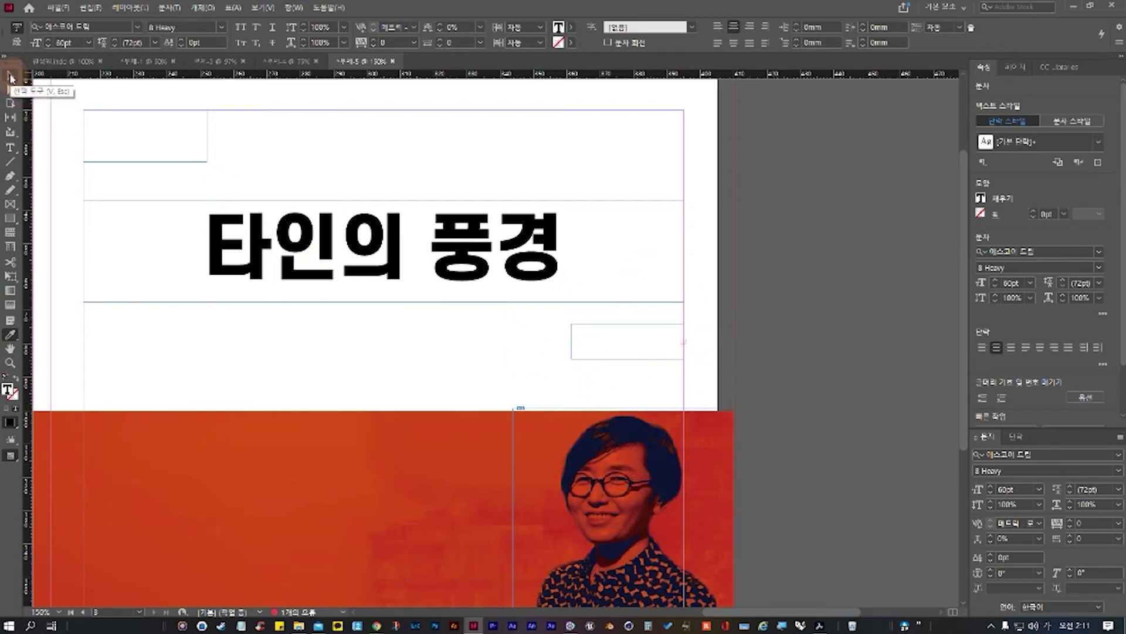
Step: Load the overset text of the small author's name frame and place it in a new threaded frame beneath the title
key("v")
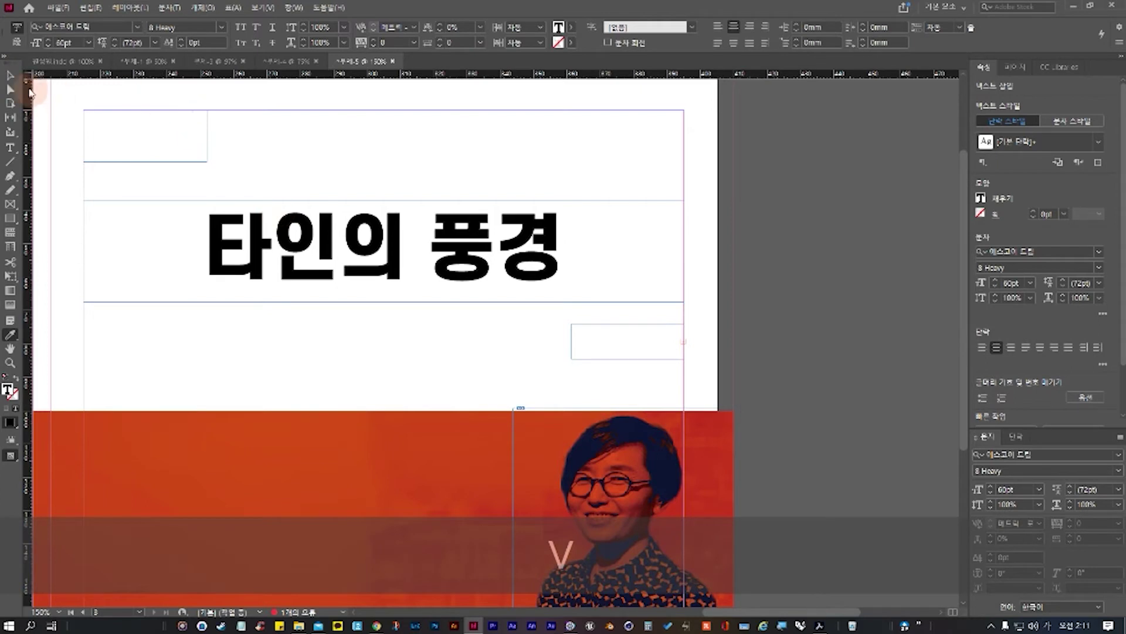
left_click(667, 336)
scroll(667, 336, "up", 4, "alt")
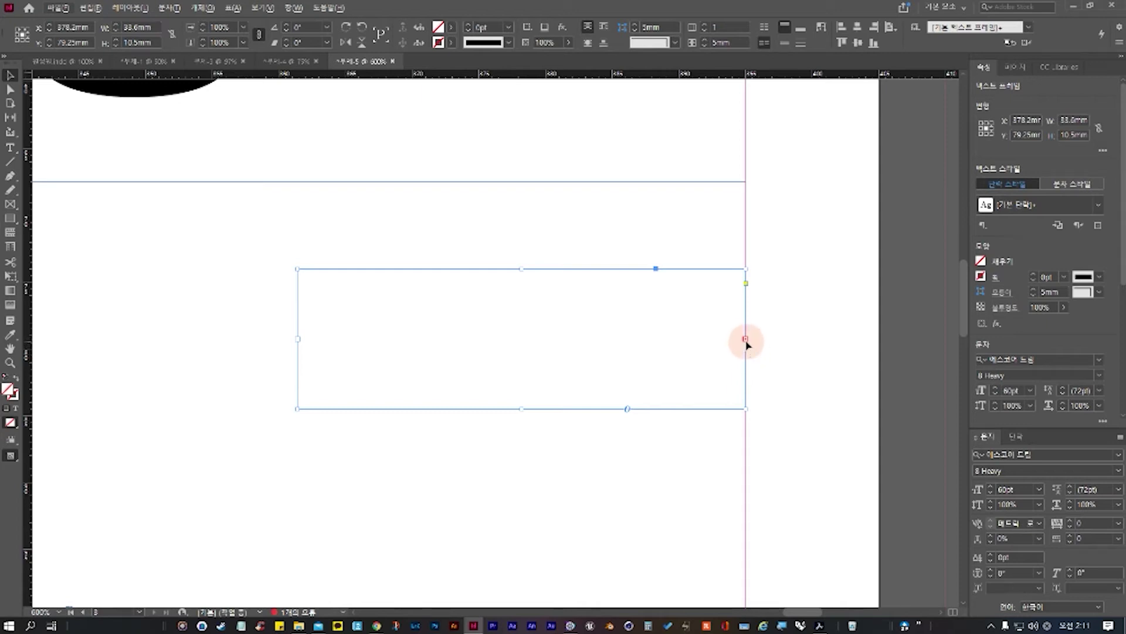
left_click(746, 339)
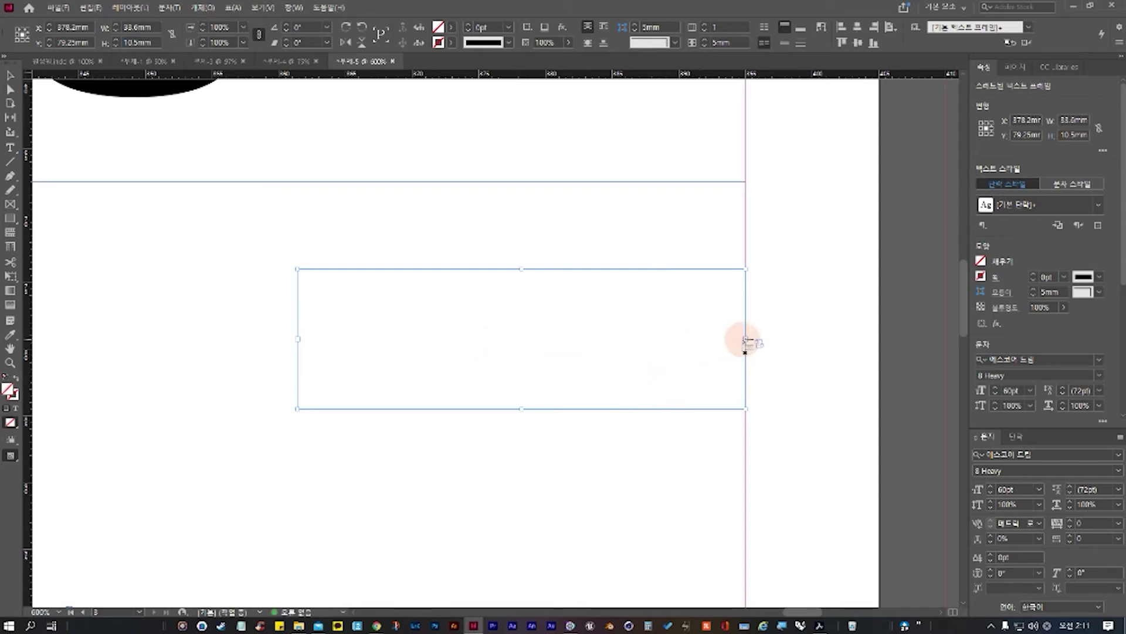
key("Escape")
left_click(448, 438)
Step: Try moving the threaded overset text frame up over the title, and undo both the move and the placement
scroll(369, 478, "down", 5)
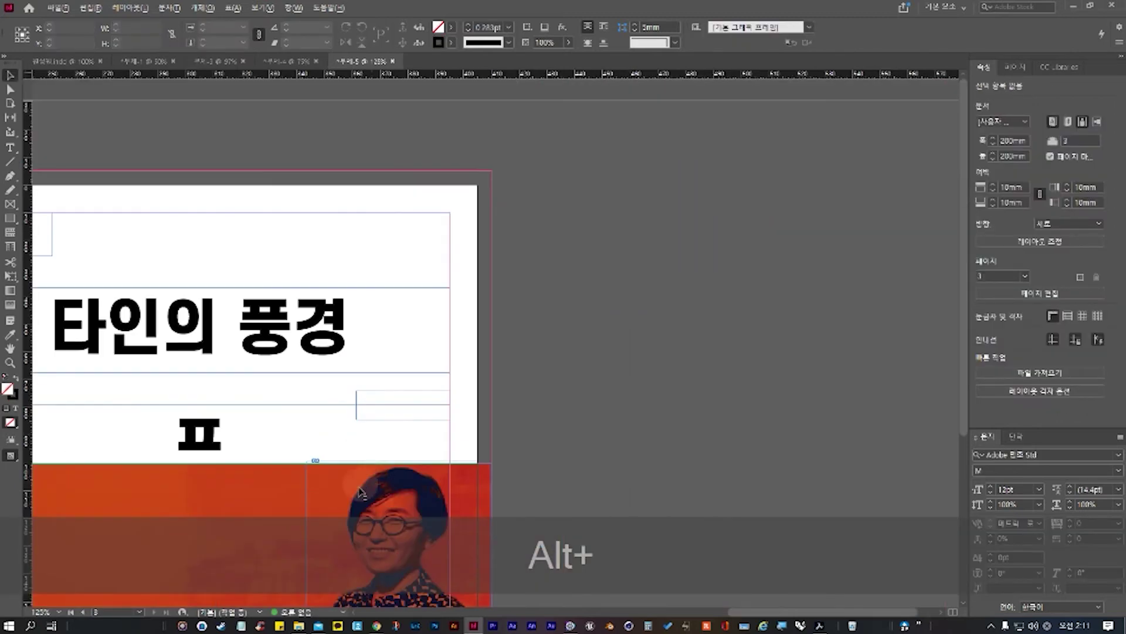
scroll(189, 508, "down", 2)
scroll(435, 322, "up", 2)
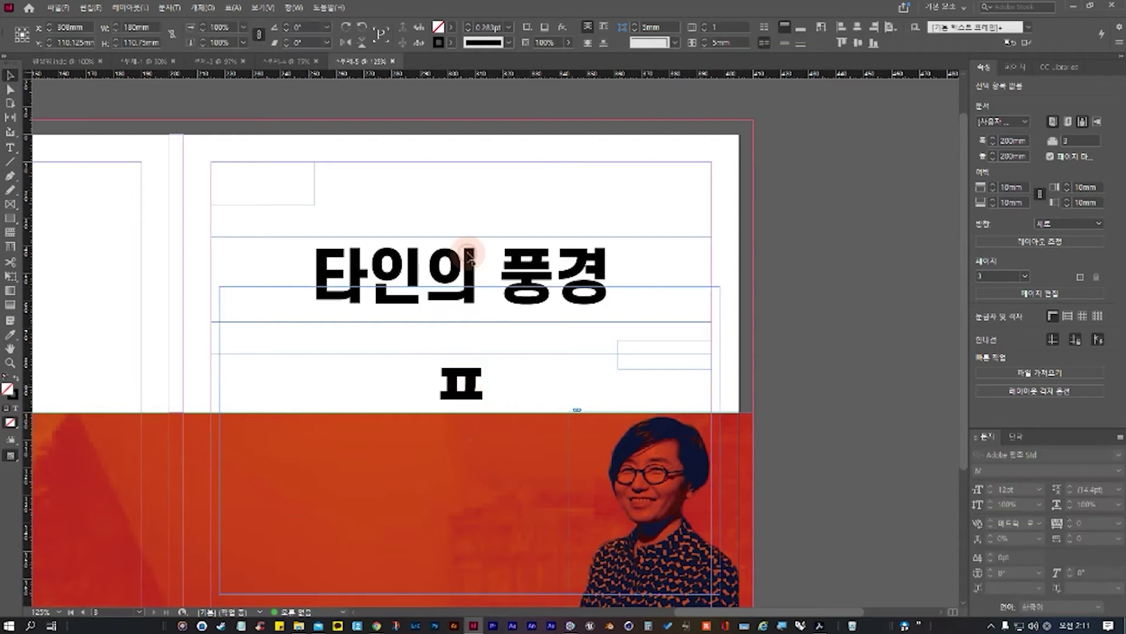
left_click_drag(464, 443, 514, 287)
key("ctrl+z")
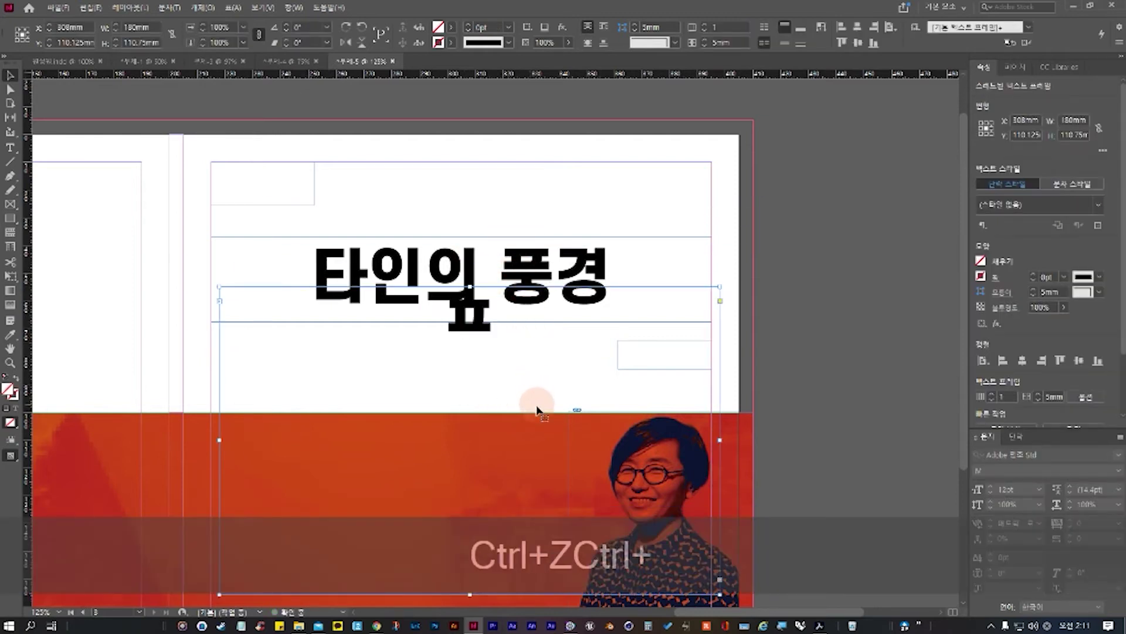
key("ctrl+z")
Step: Try twice more to place the author's name frame's overset text on the page, undoing each attempt
left_click(704, 361)
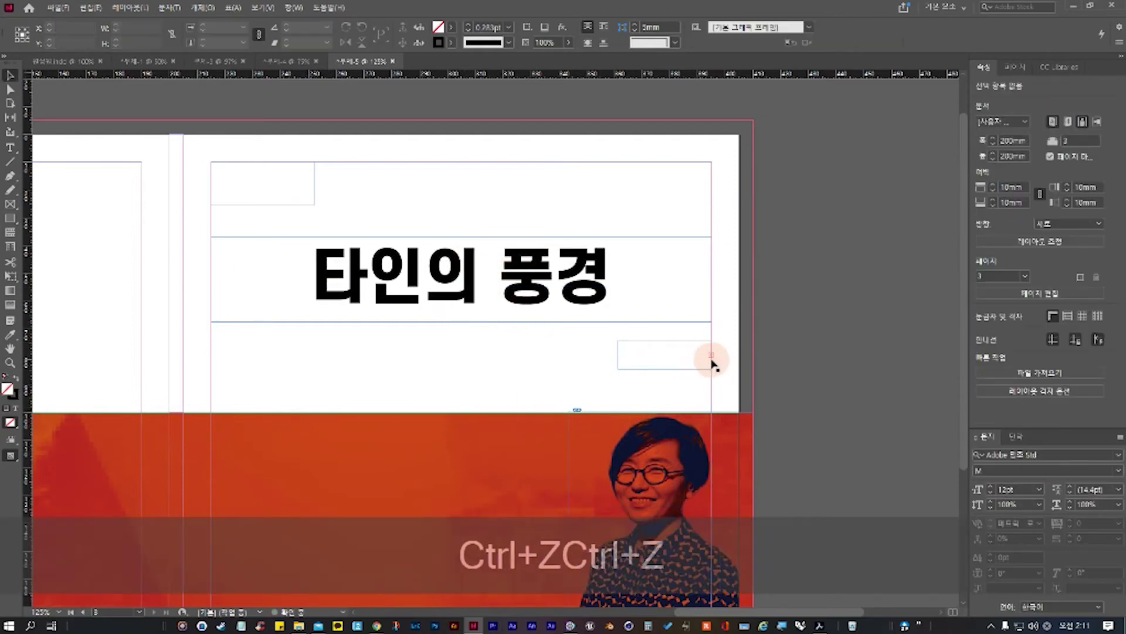
left_click(674, 369, "ctrl")
left_click(711, 353)
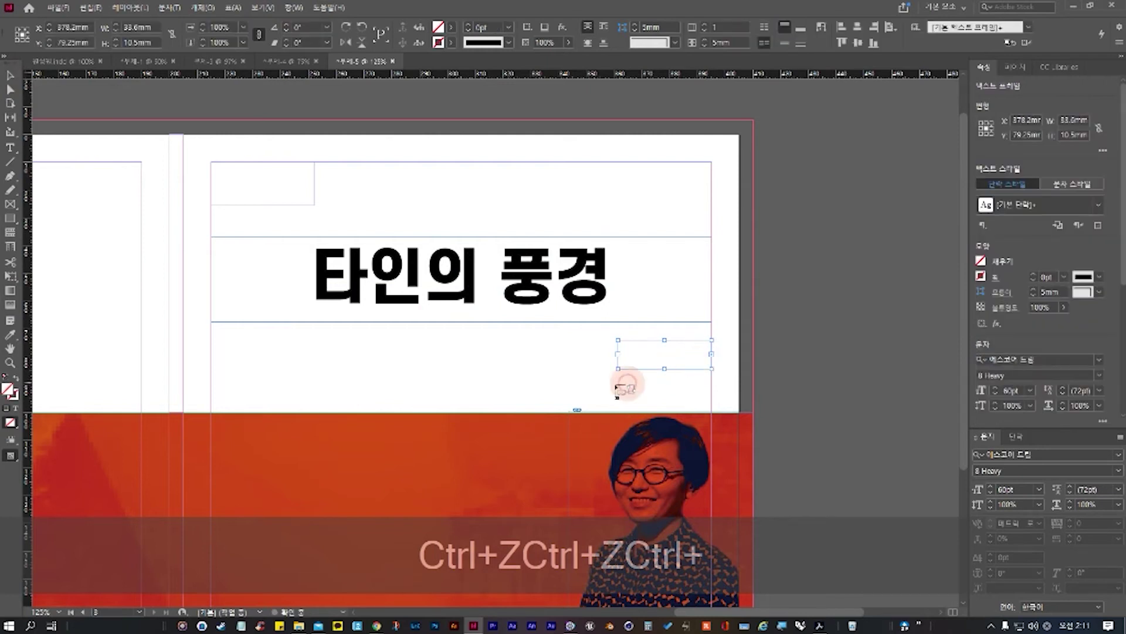
left_click(470, 341)
key("ctrl+z")
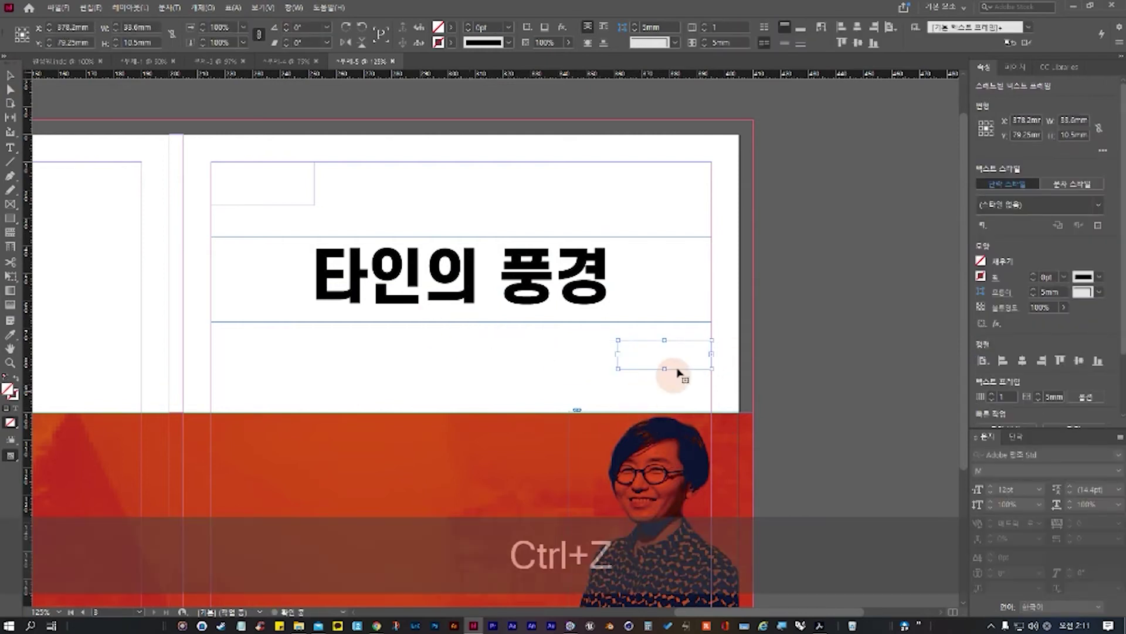
left_click(712, 354)
left_click(649, 352)
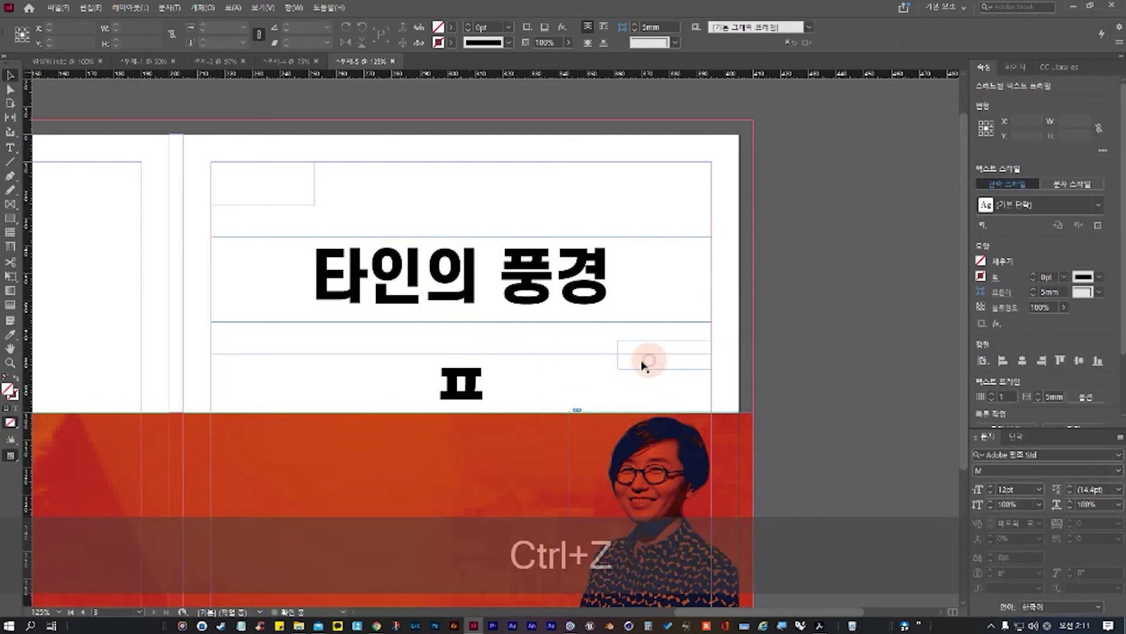
key("ctrl+z")
Step: Delete the overset author's name frame beneath the title
left_click(200, 227)
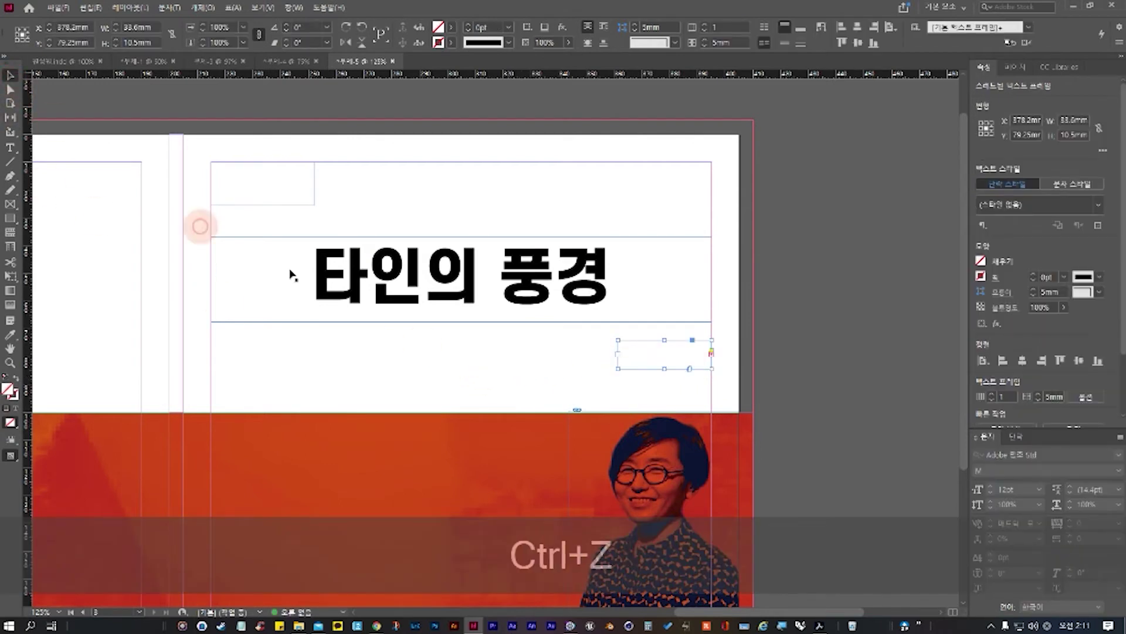
left_click(686, 370)
key("BackSpace")
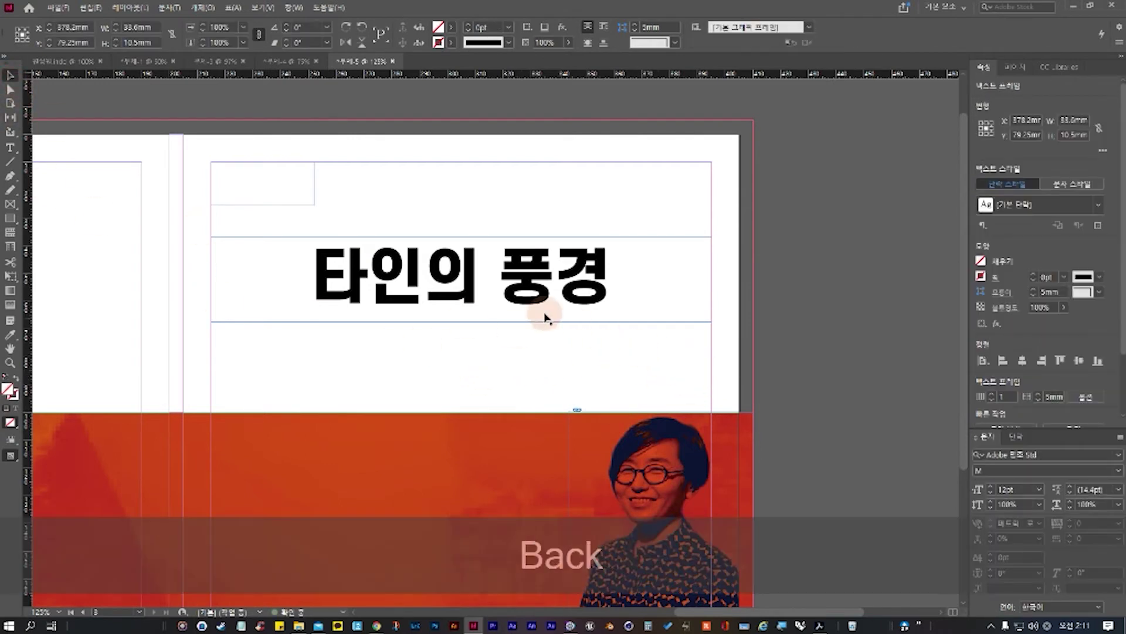
Step: Draw a text frame about 30 × 10.5 mm beneath the title, against the front cover's outer margin, and enter the author's name
left_click(83, 272)
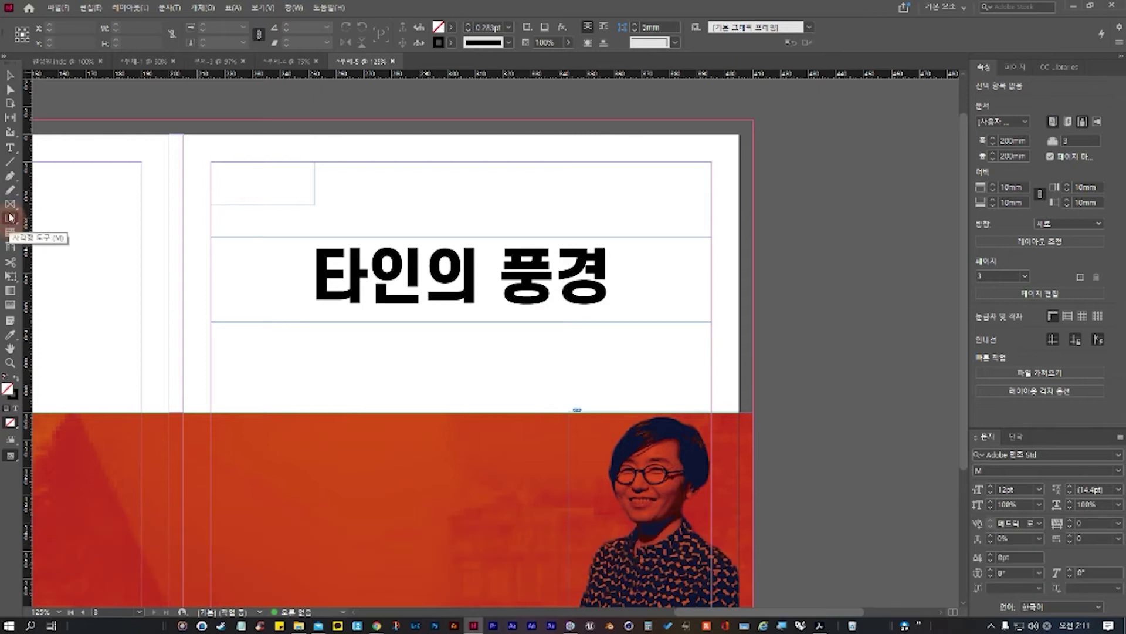
left_click(11, 151)
left_click_drag(628, 344, 711, 372)
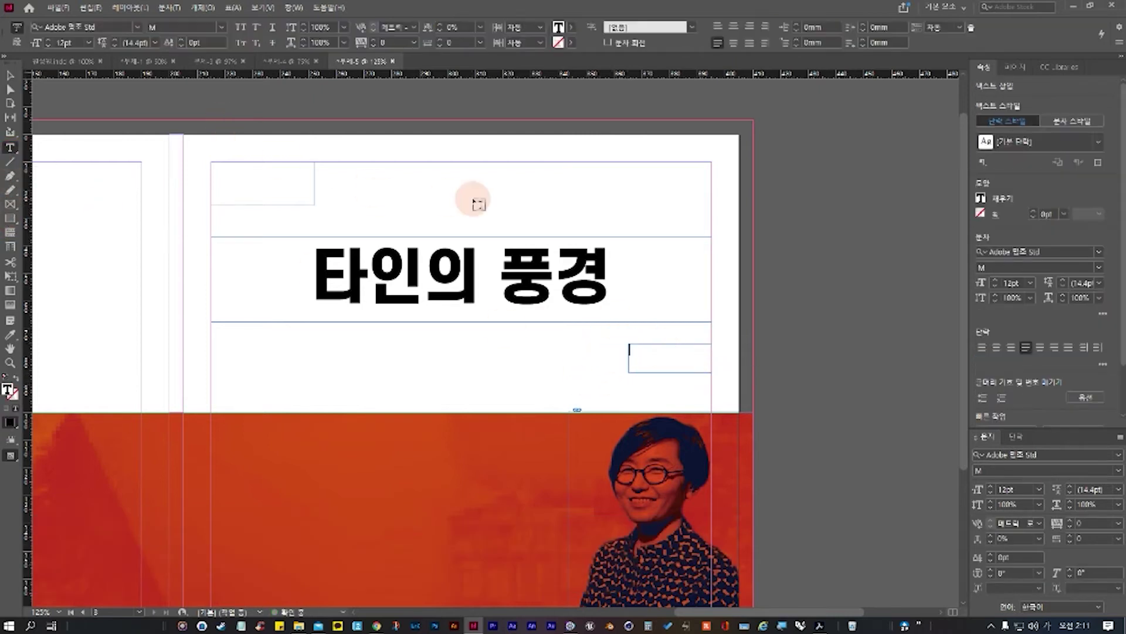
type("원성")
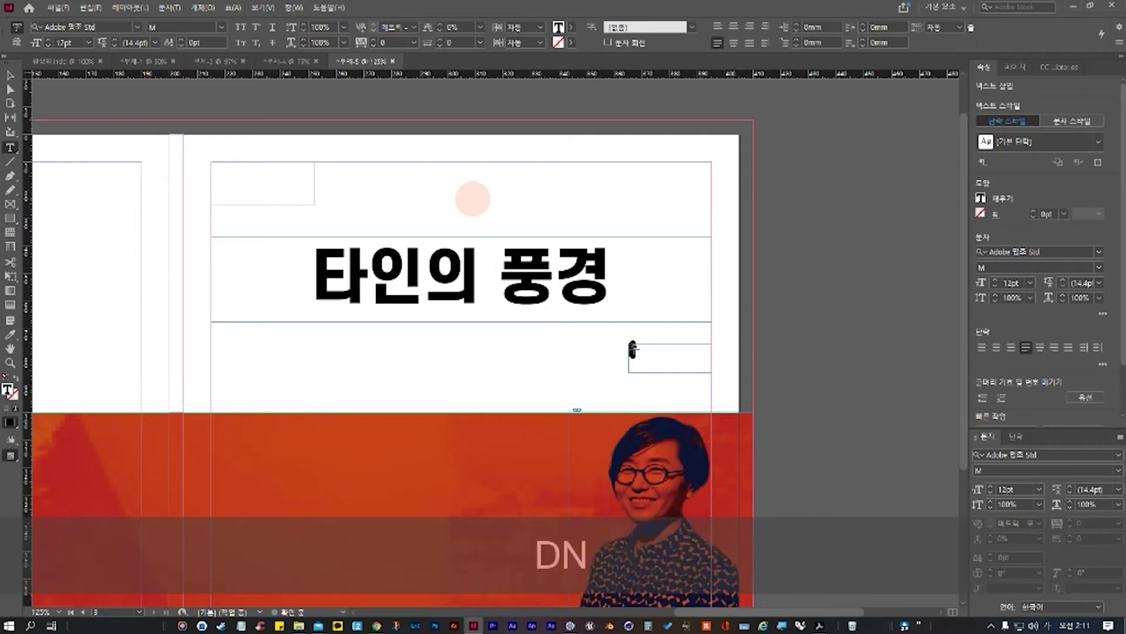
type("원")
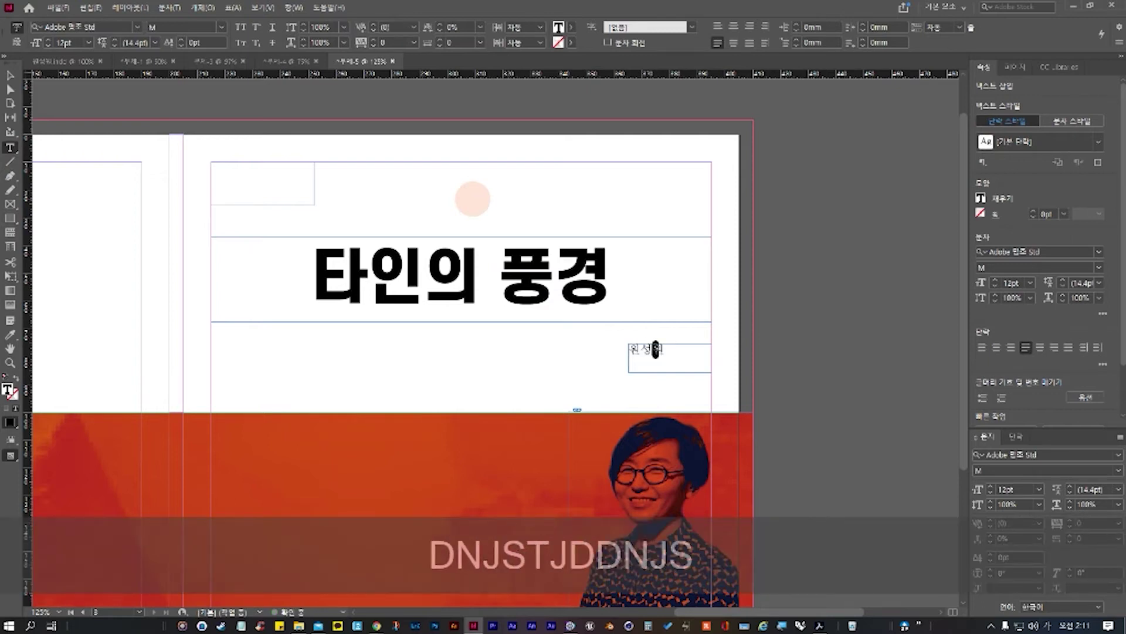
left_click(11, 80)
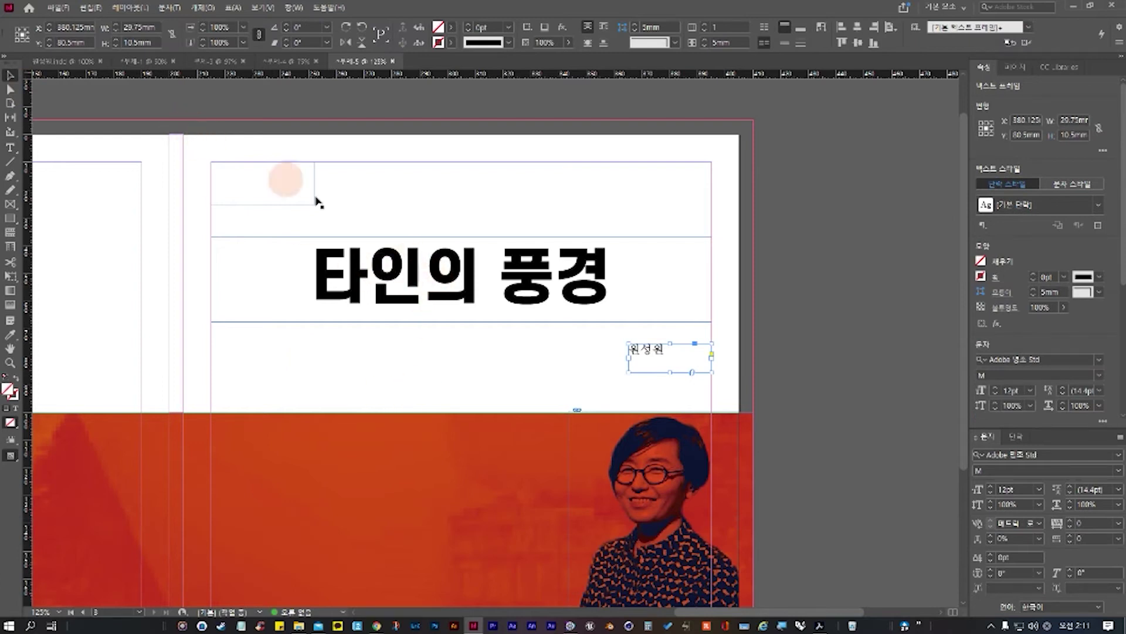
Step: Try flowing the author's name into a new threaded frame across the column beneath the title, and undo it
left_click(654, 354)
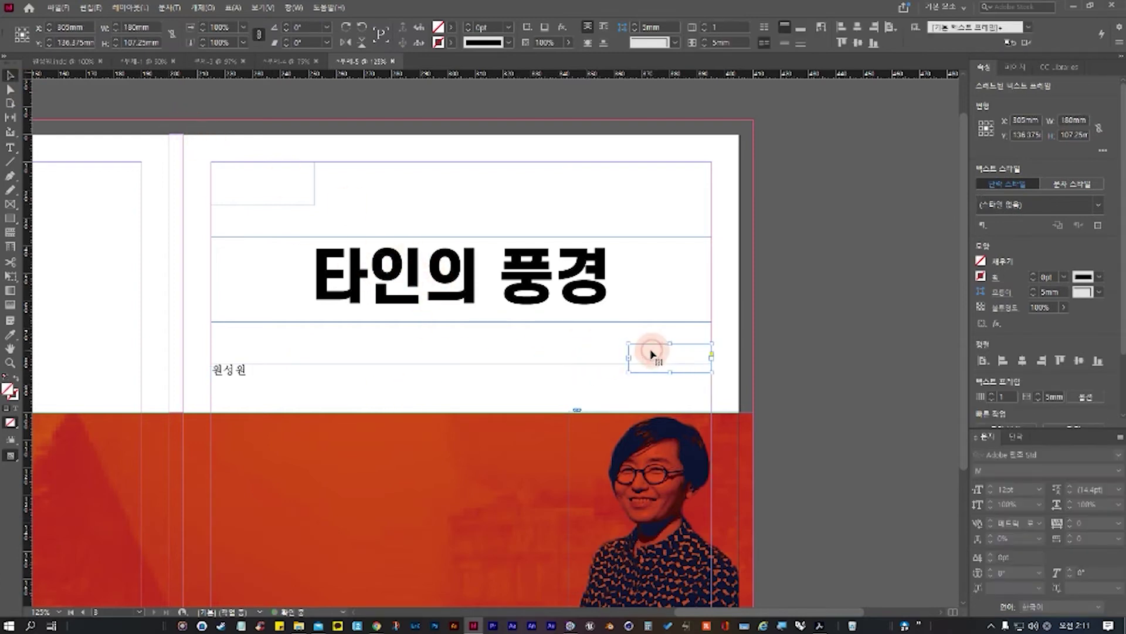
key("ctrl+z")
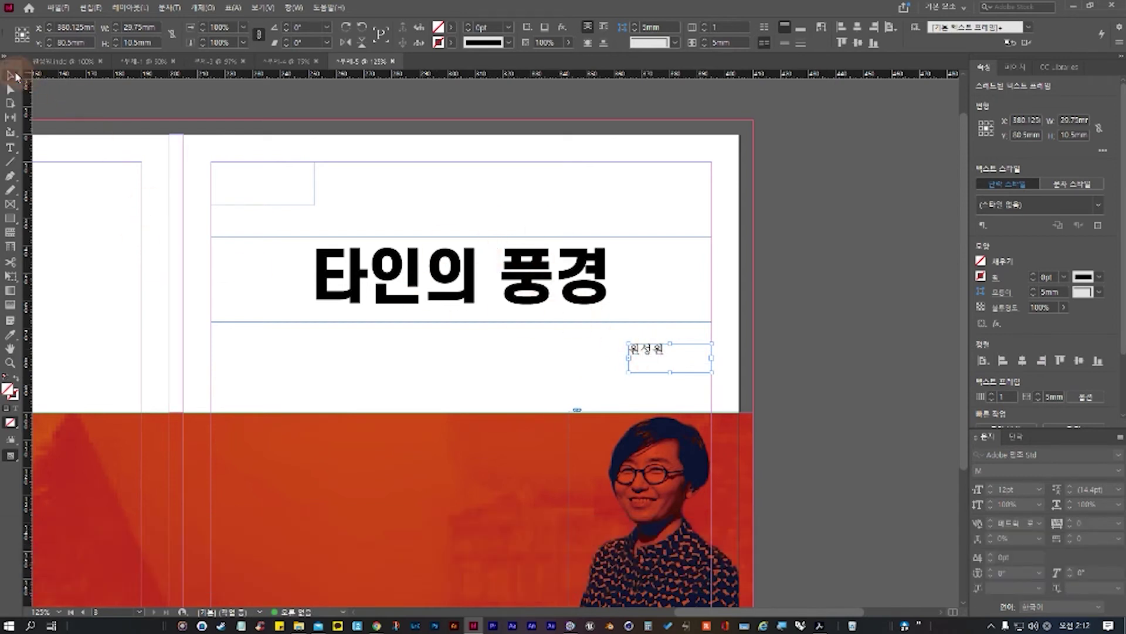
left_click(464, 299)
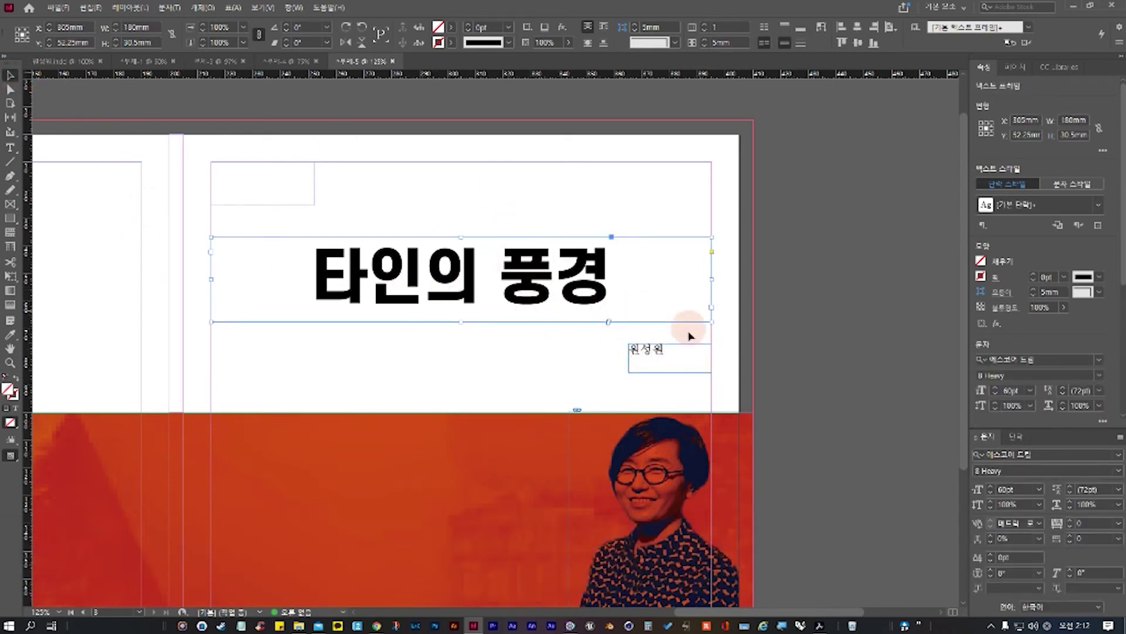
left_click(657, 350)
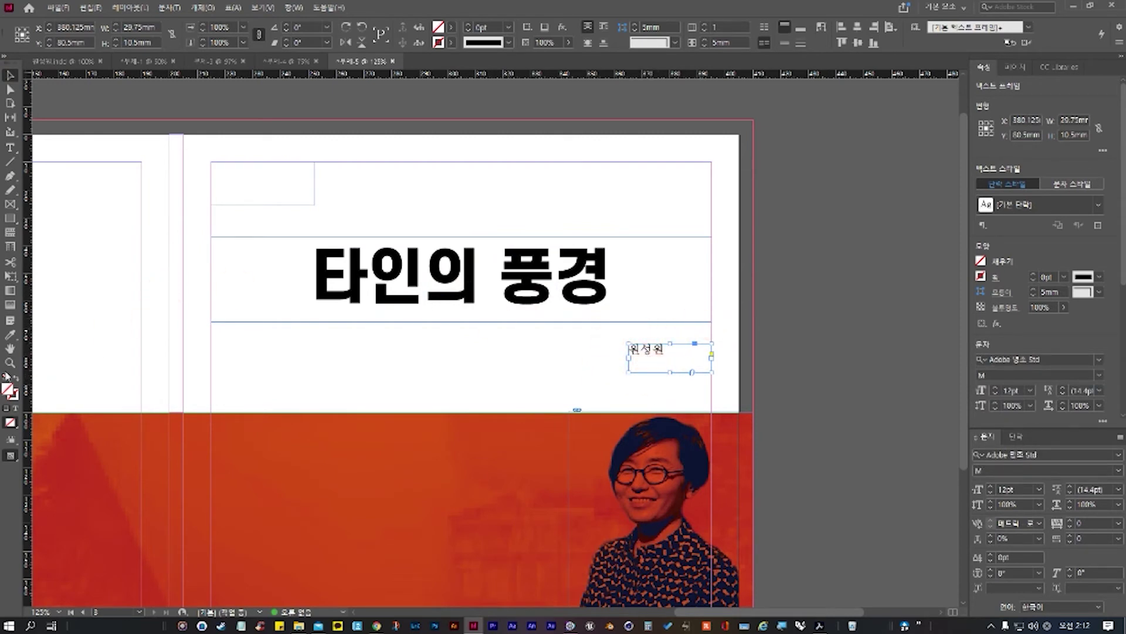
Step: Copy the title's text formatting onto the author's name with the Eyedropper
double_click(652, 350)
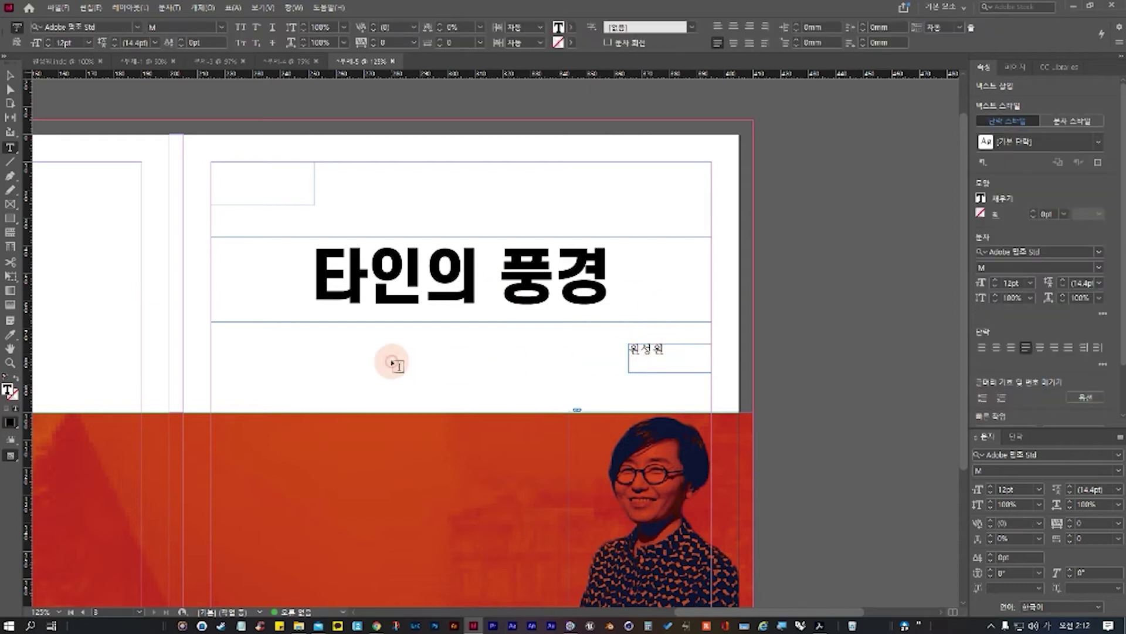
left_click_drag(701, 349, 589, 347)
type("이")
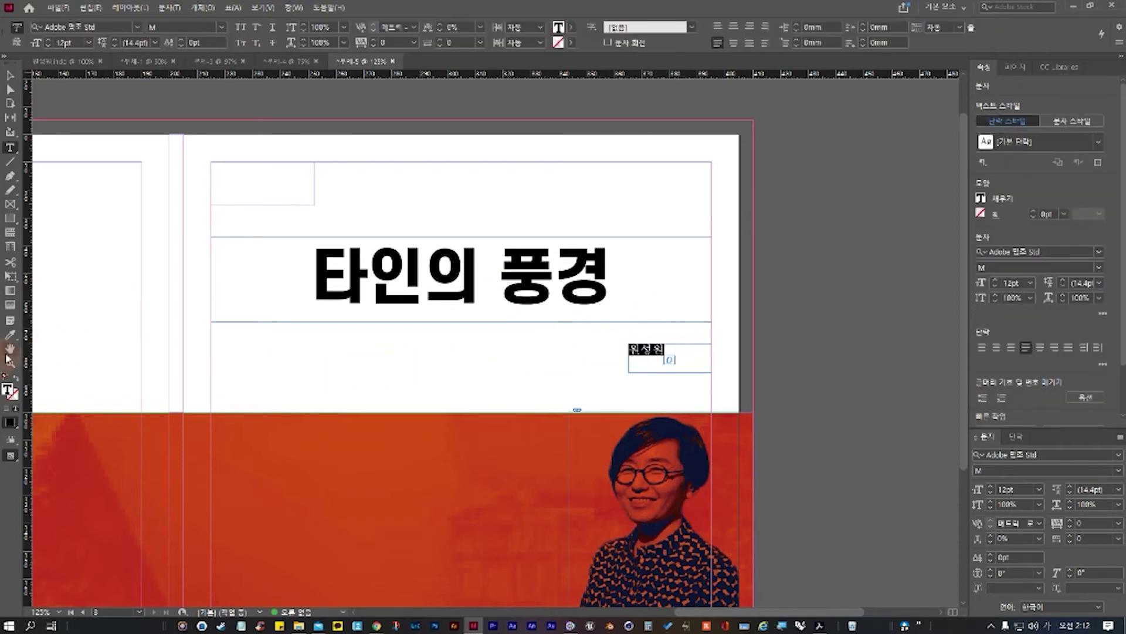
left_click(12, 339)
left_click(351, 270)
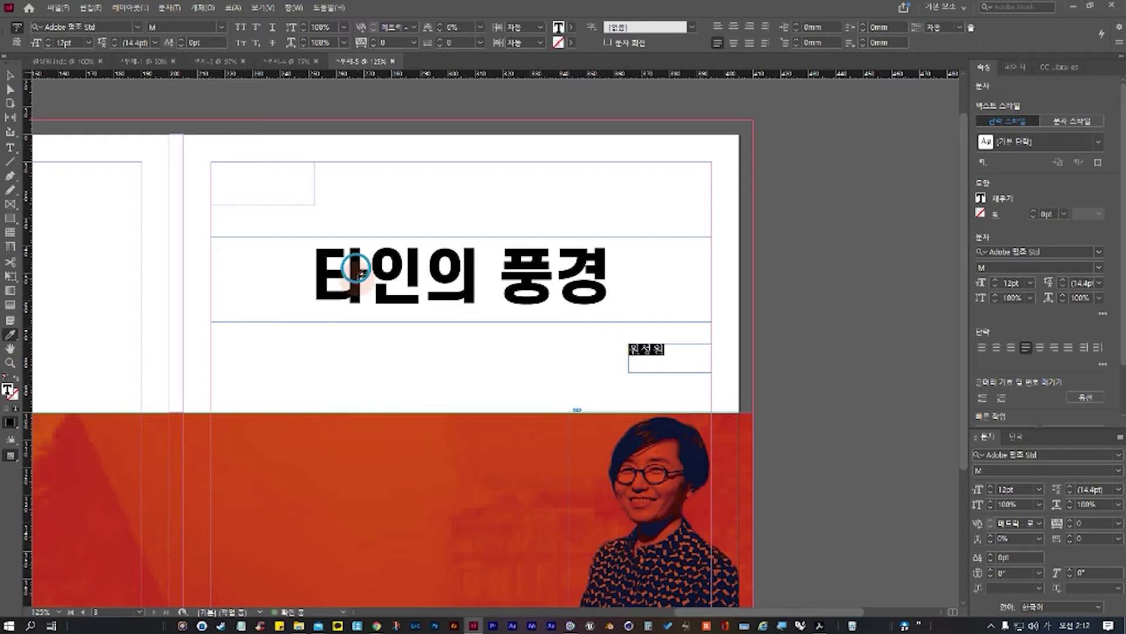
left_click(10, 75)
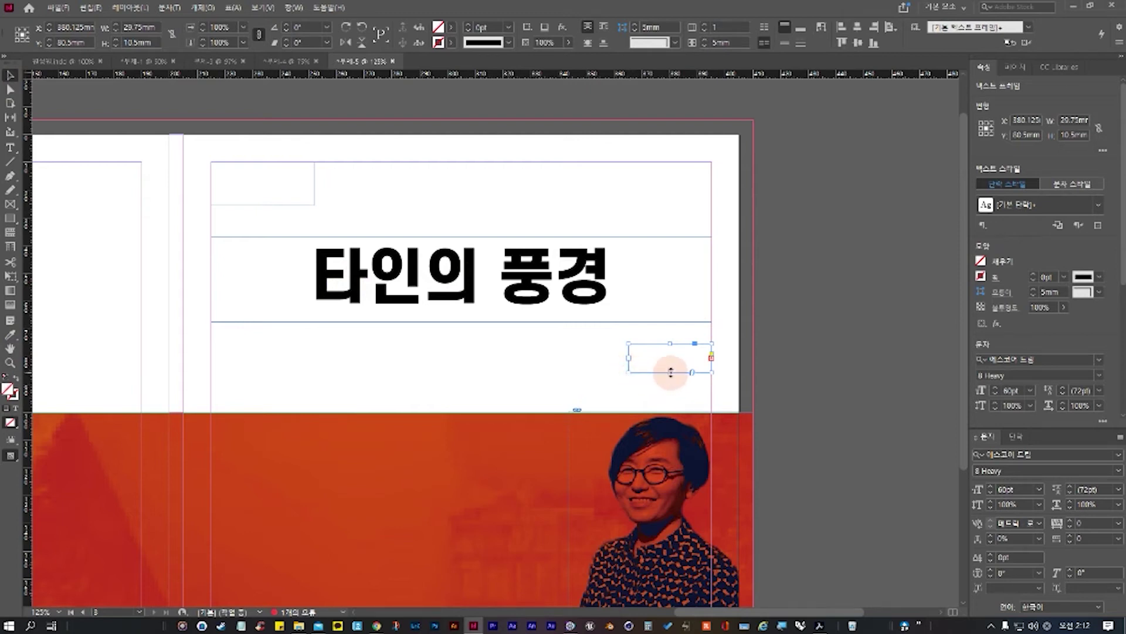
Step: Try enlarging the author's name frame downward and sideways to fit its text, and undo all the resizing
left_click_drag(670, 372, 670, 459)
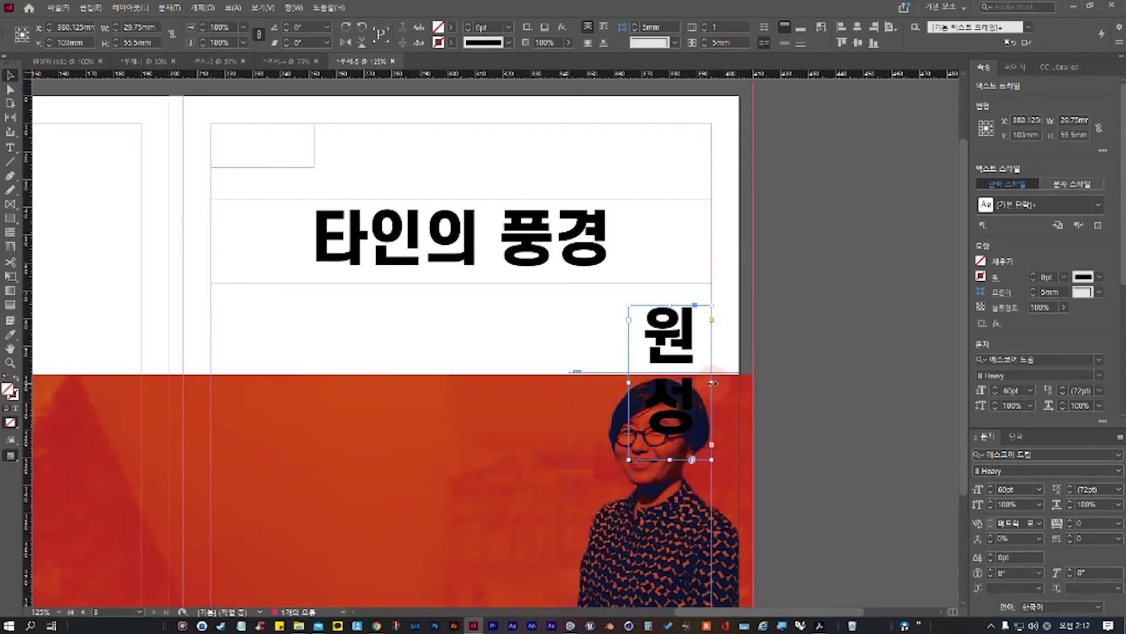
left_click_drag(712, 383, 833, 382)
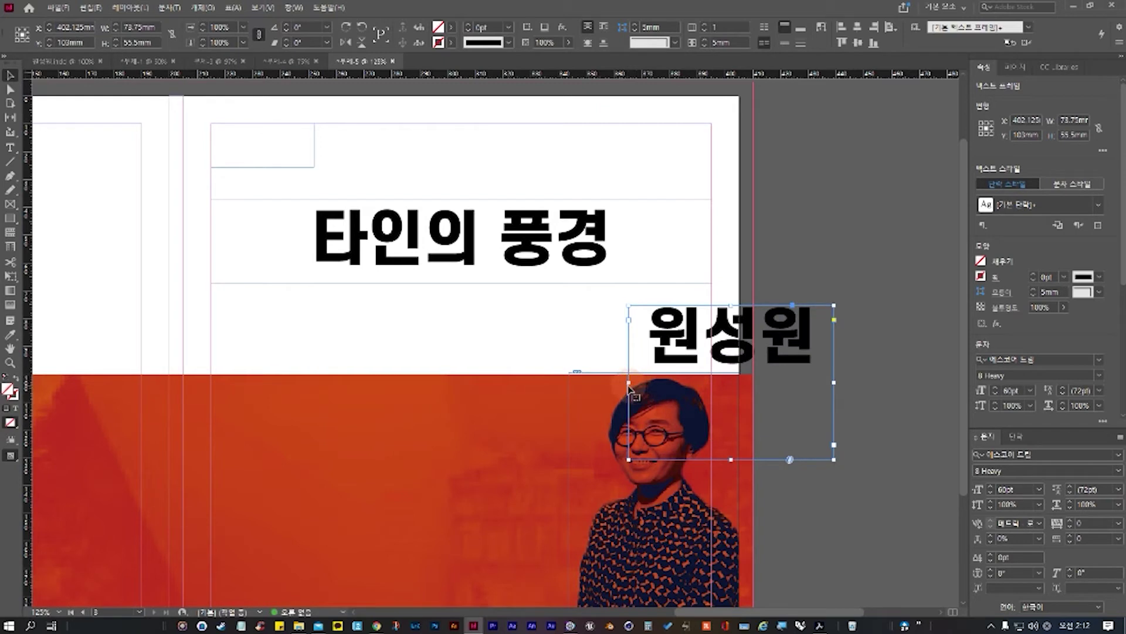
left_click_drag(626, 382, 516, 382)
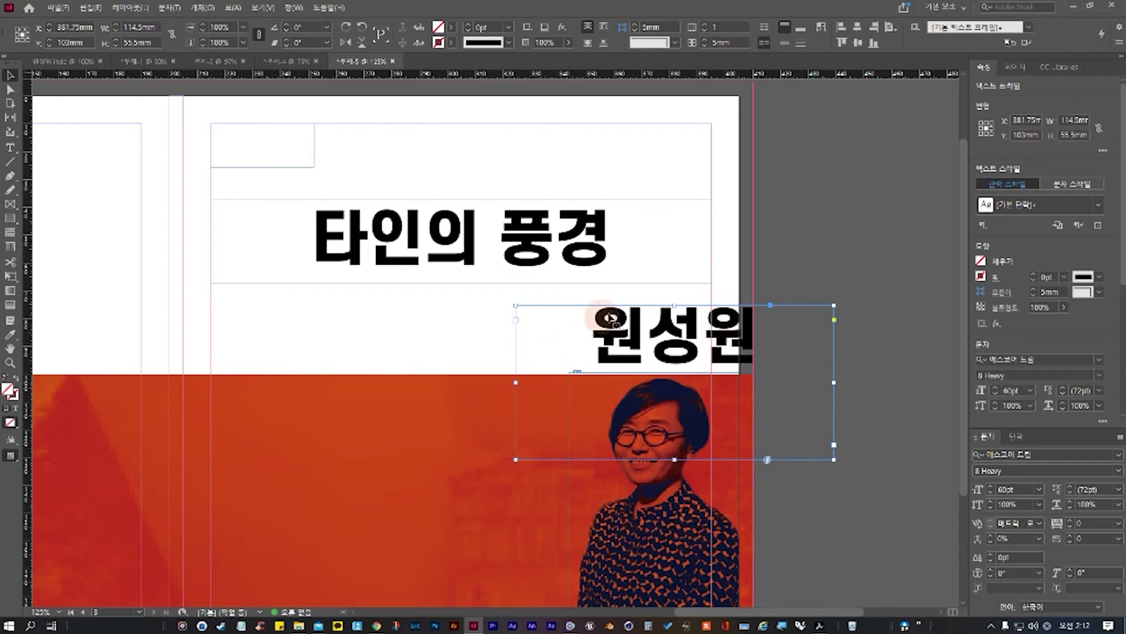
key("ctrl+z")
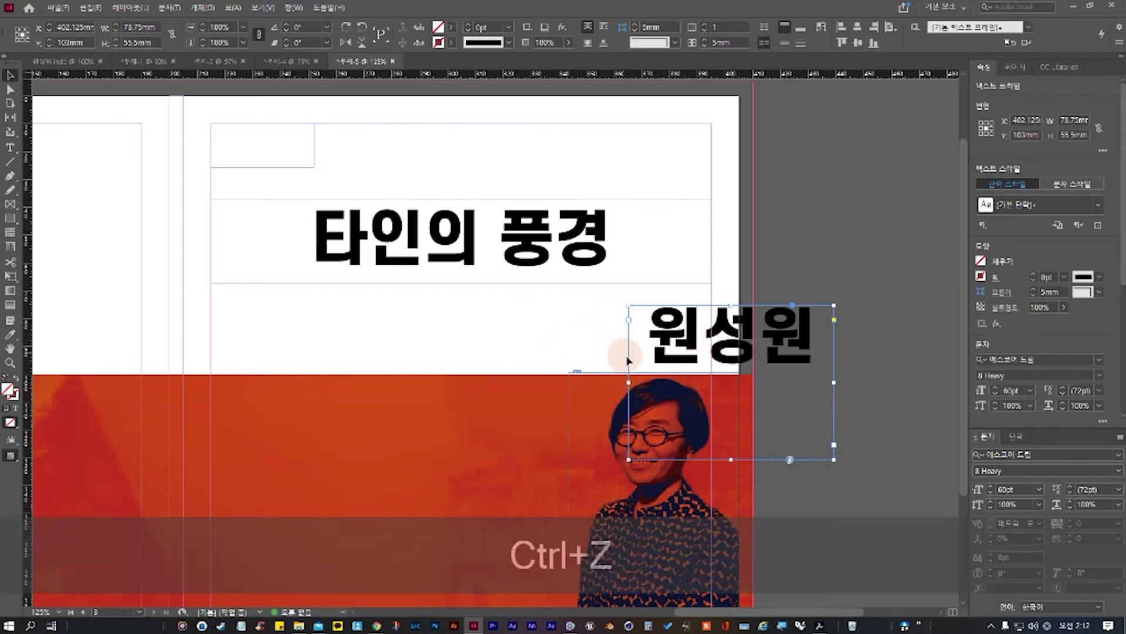
left_click_drag(627, 383, 558, 383)
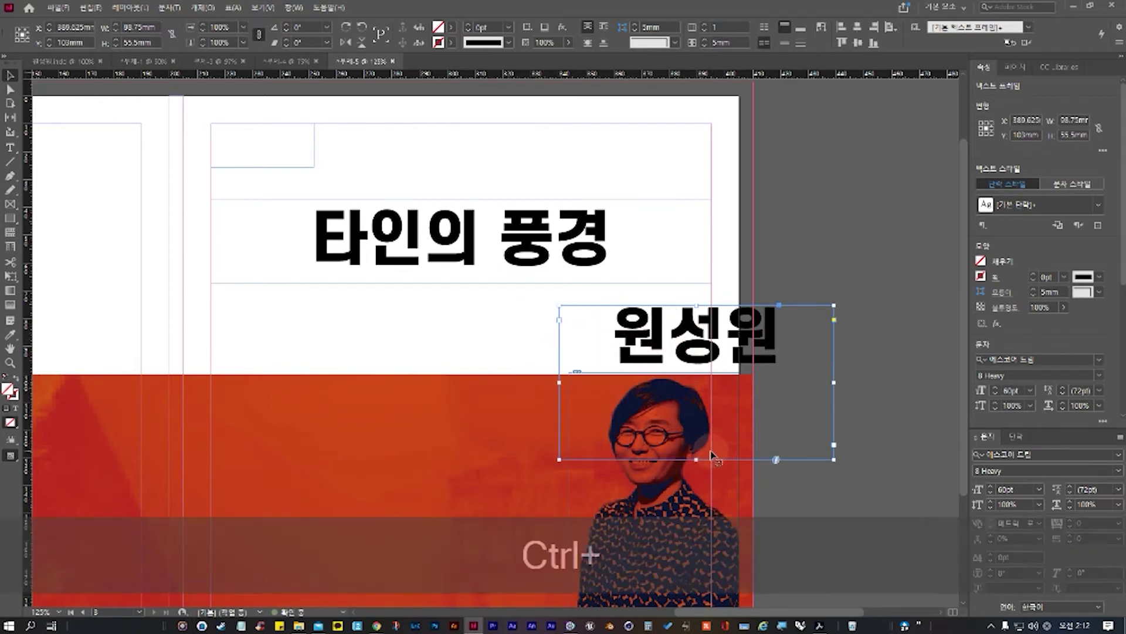
key("ctrl+z")
key("ctrl+z")
key("ctrl+z")
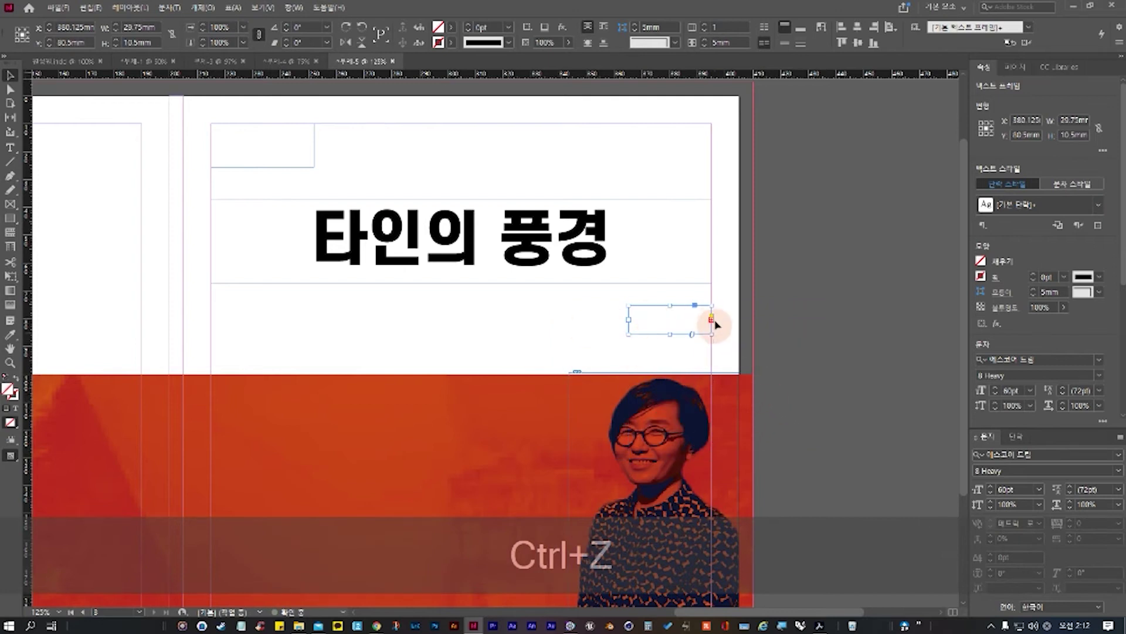
Step: Load the overset text of the author's name frame for placement in another frame
scroll(713, 331, "up", 10)
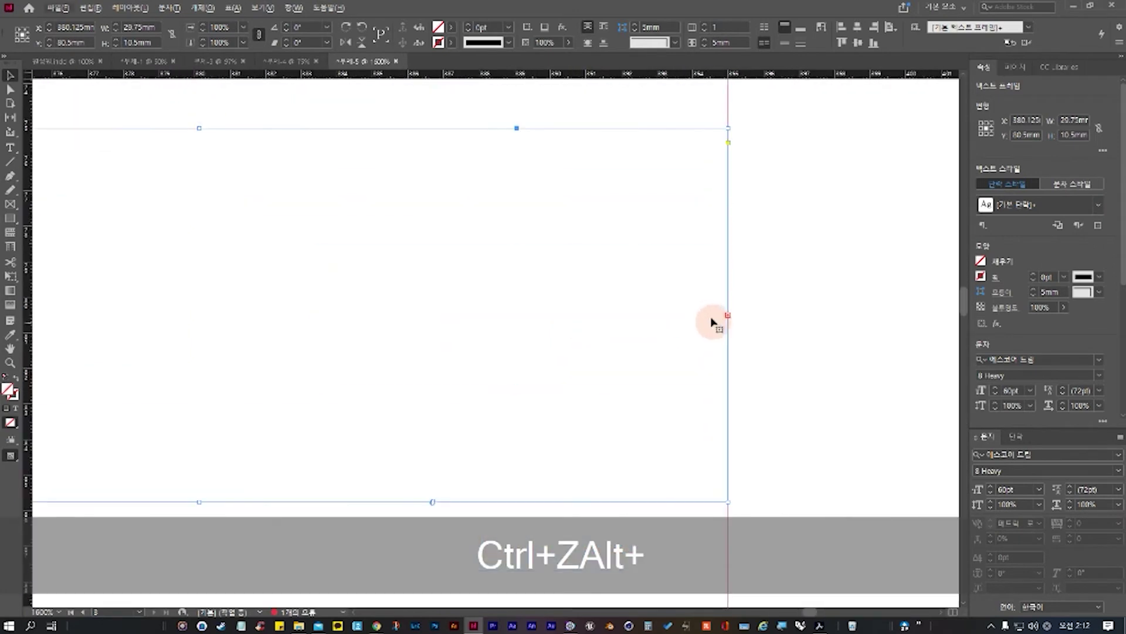
scroll(716, 331, "down", 3)
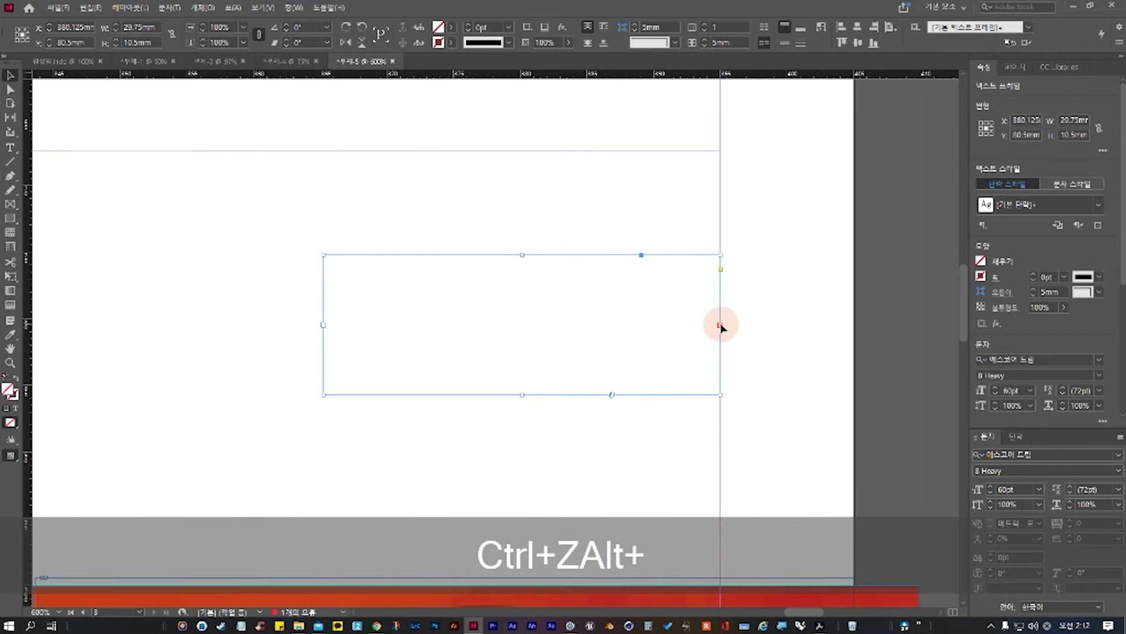
left_click(720, 326)
scroll(560, 364, "down", 4)
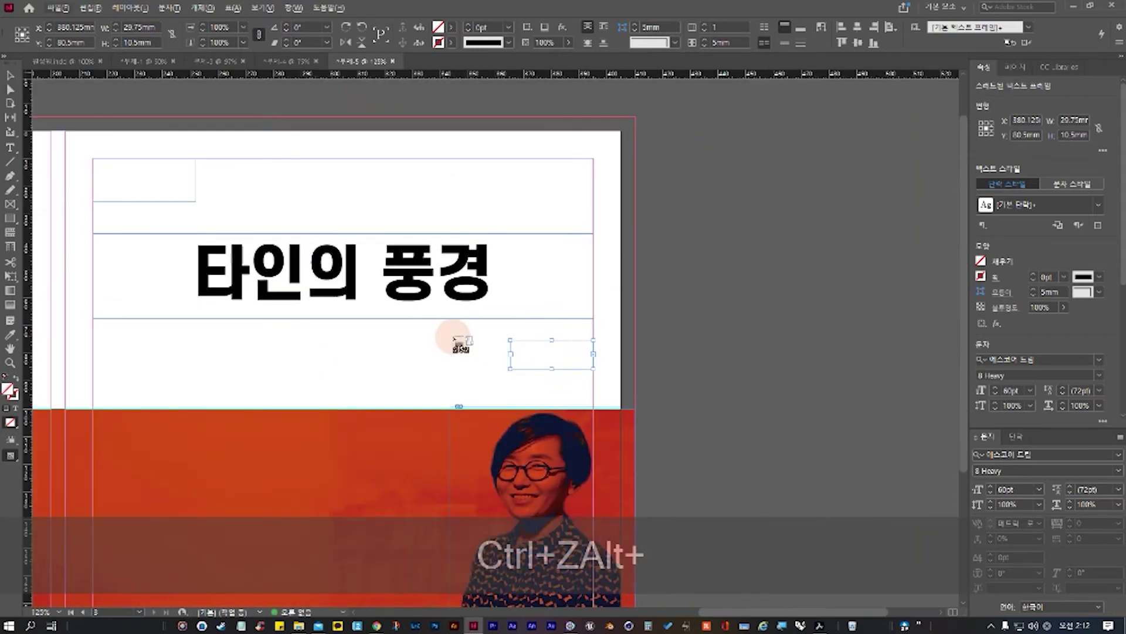
scroll(461, 381, "up", 5)
scroll(667, 360, "down", 5)
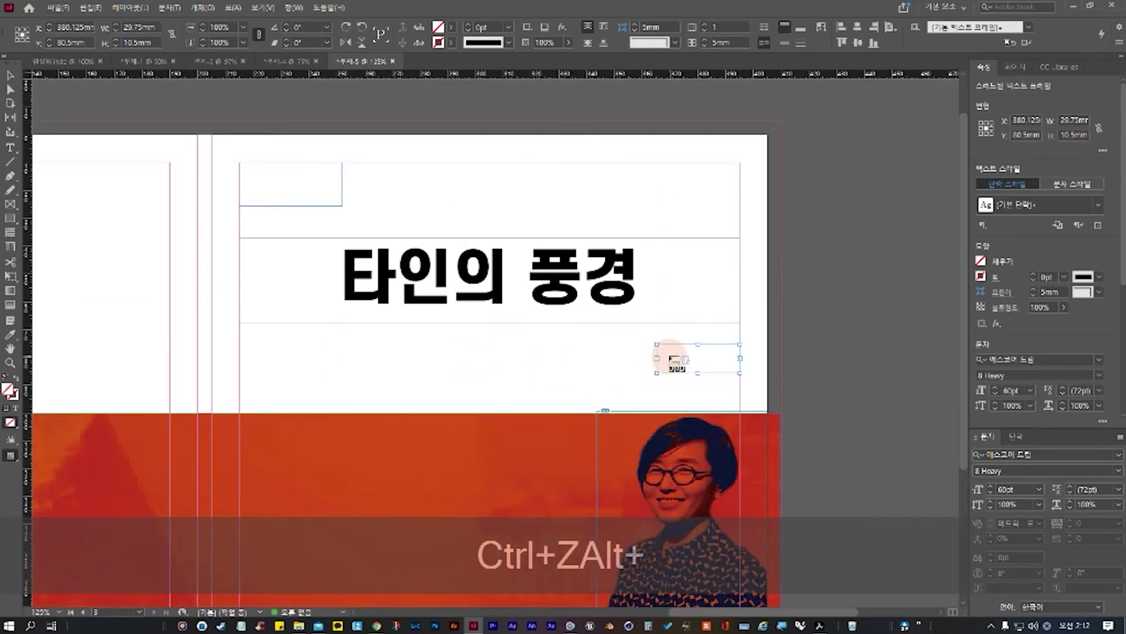
key("ctrl+4")
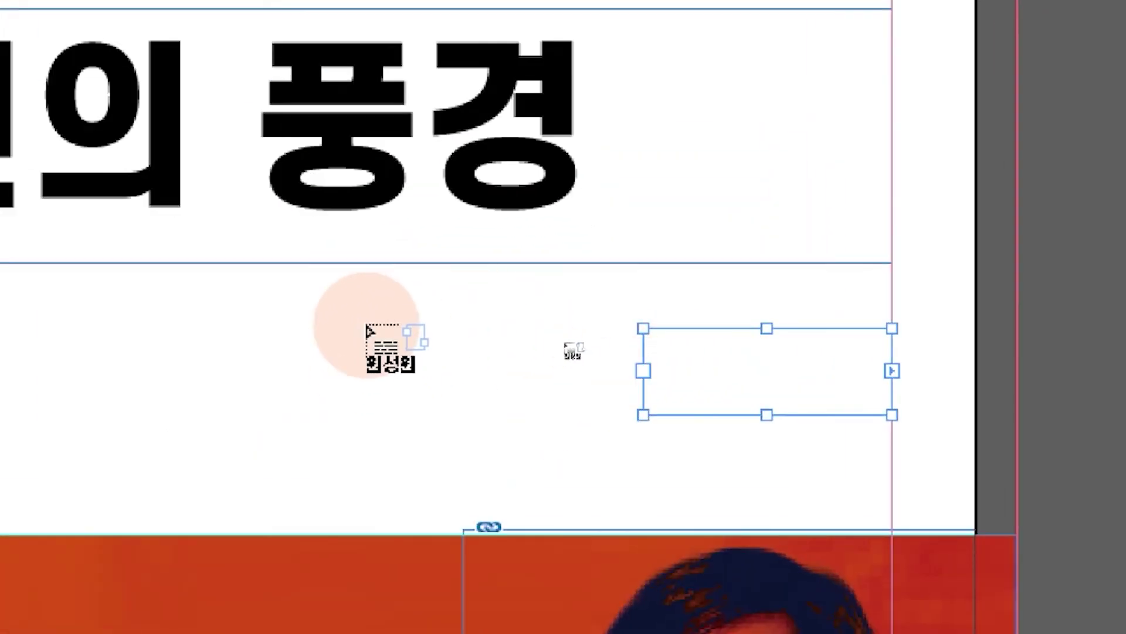
Step: Try drawing a small threaded frame for the overset text beside the empty name frame, and undo it
left_click_drag(102, 317, 624, 463)
left_click_drag(705, 464, 704, 463)
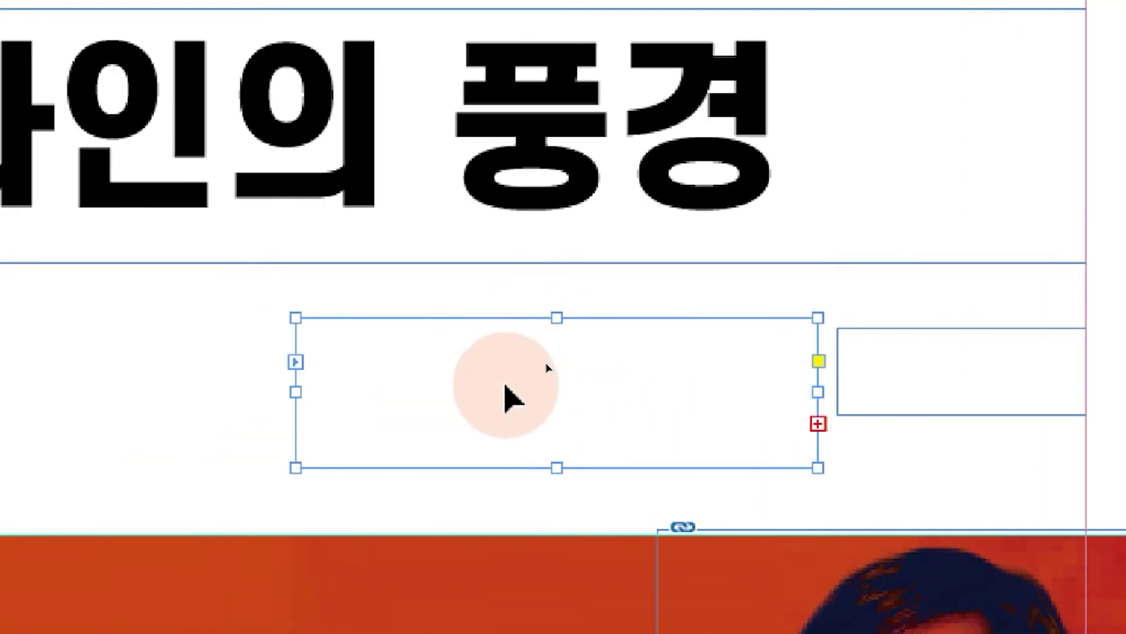
key("ctrl+z")
Step: Place the overset author's name in a column-wide threaded frame beneath the title and shorten that frame to about 30.5 mm high
left_click(430, 388)
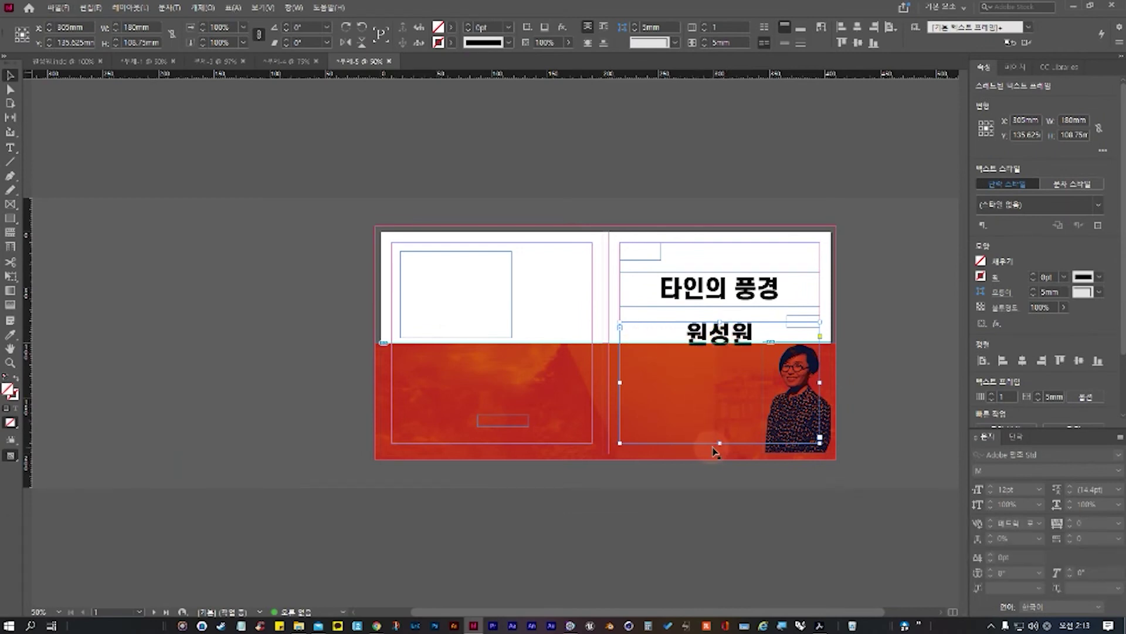
left_click_drag(719, 443, 720, 355)
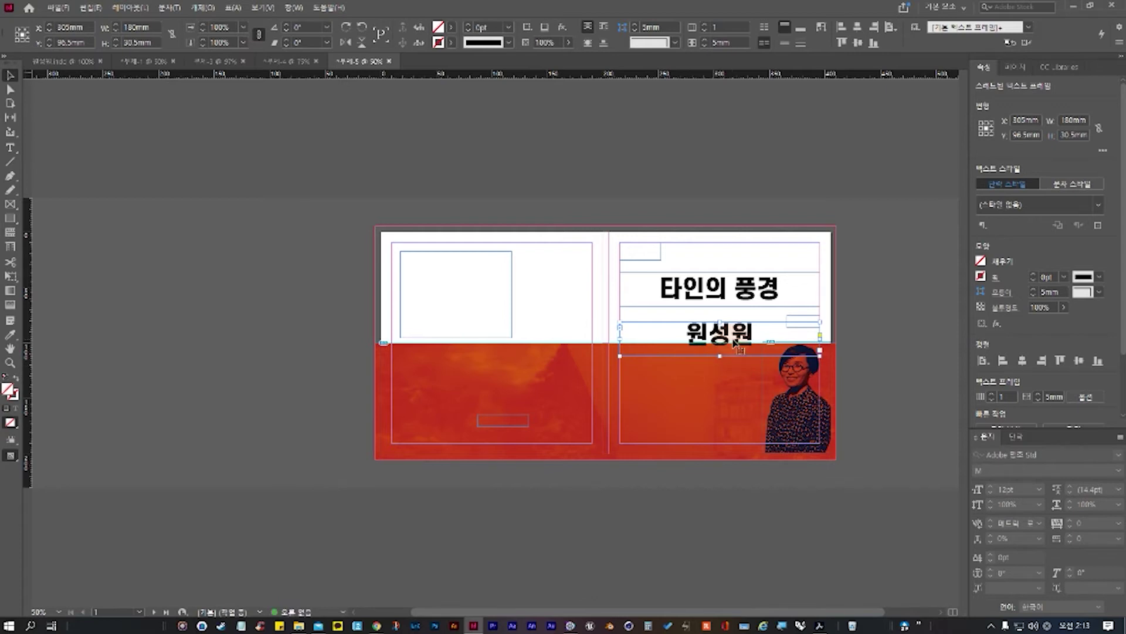
left_click(1022, 361)
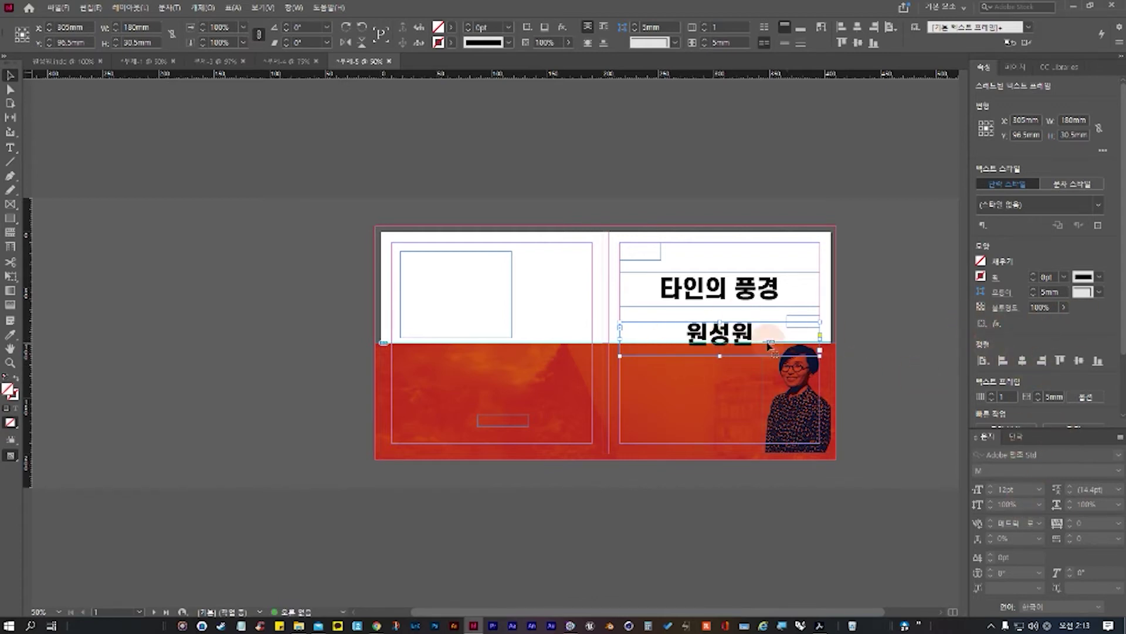
Step: Try the 3 Light font style on the author's name, and settle on 4 Regular
double_click(682, 338)
left_click(851, 347)
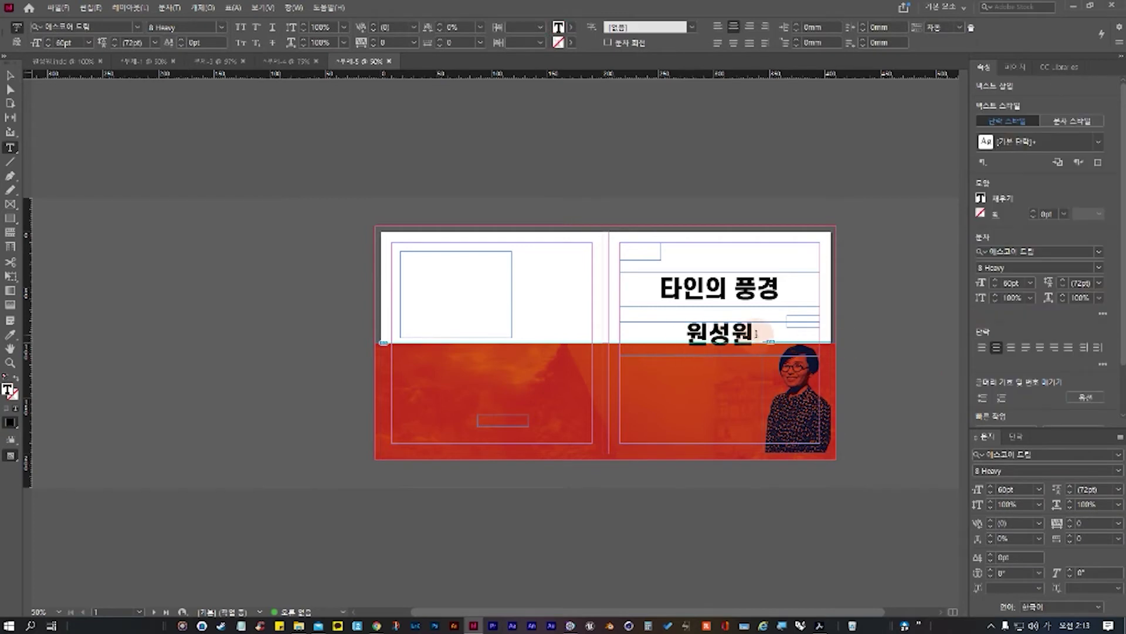
left_click_drag(756, 334, 666, 333)
left_click(1039, 522)
left_click(1036, 409)
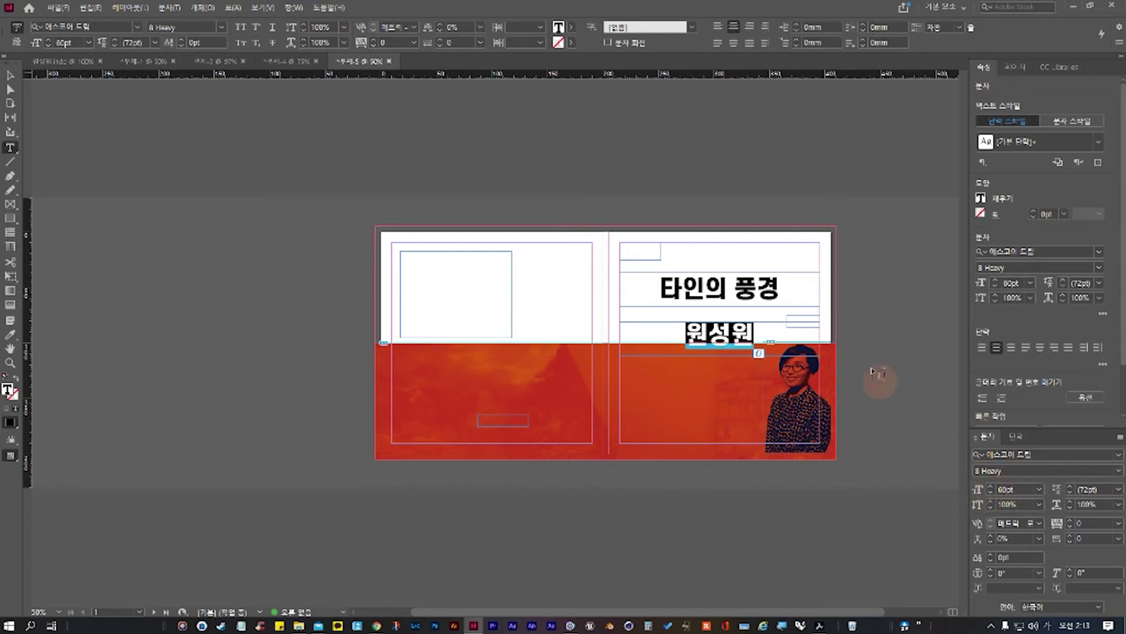
left_click(1117, 471)
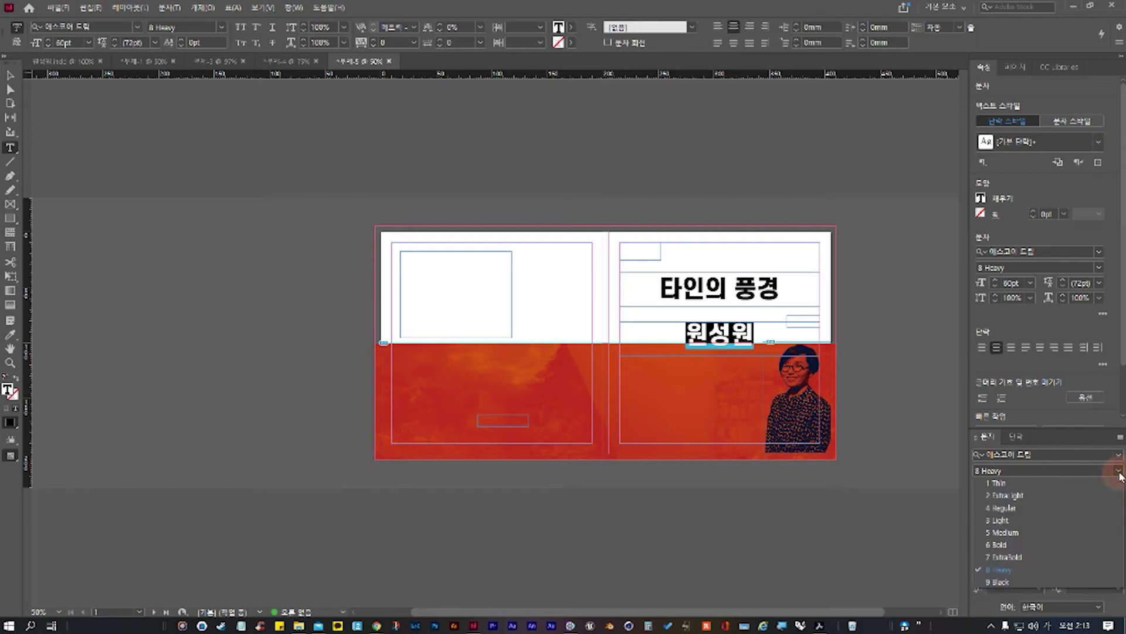
left_click(1013, 521)
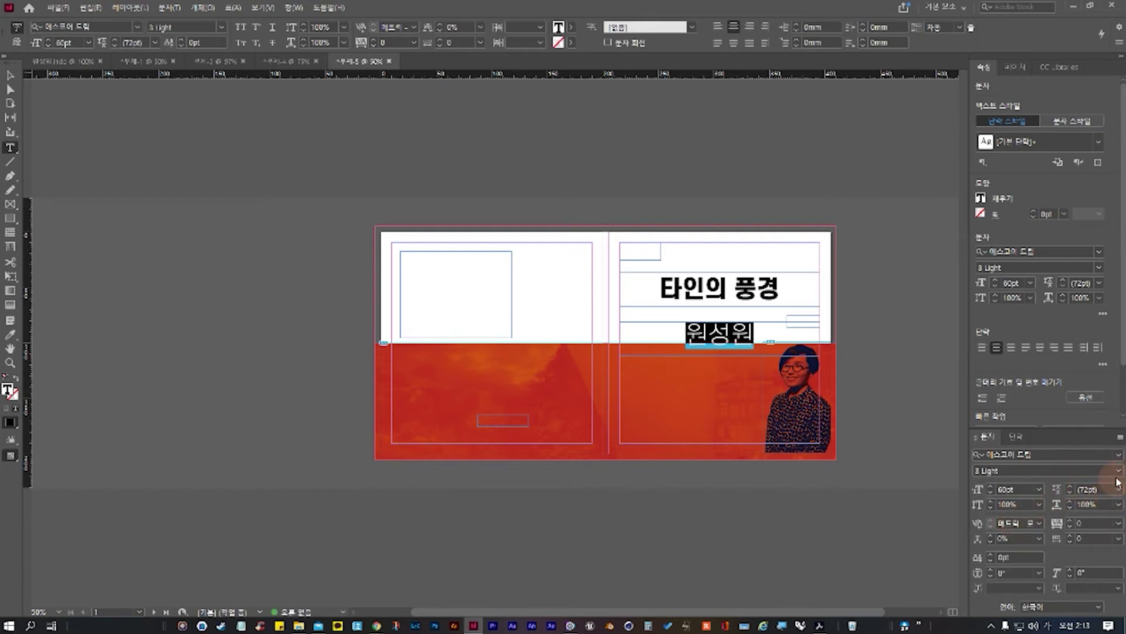
left_click(1073, 472)
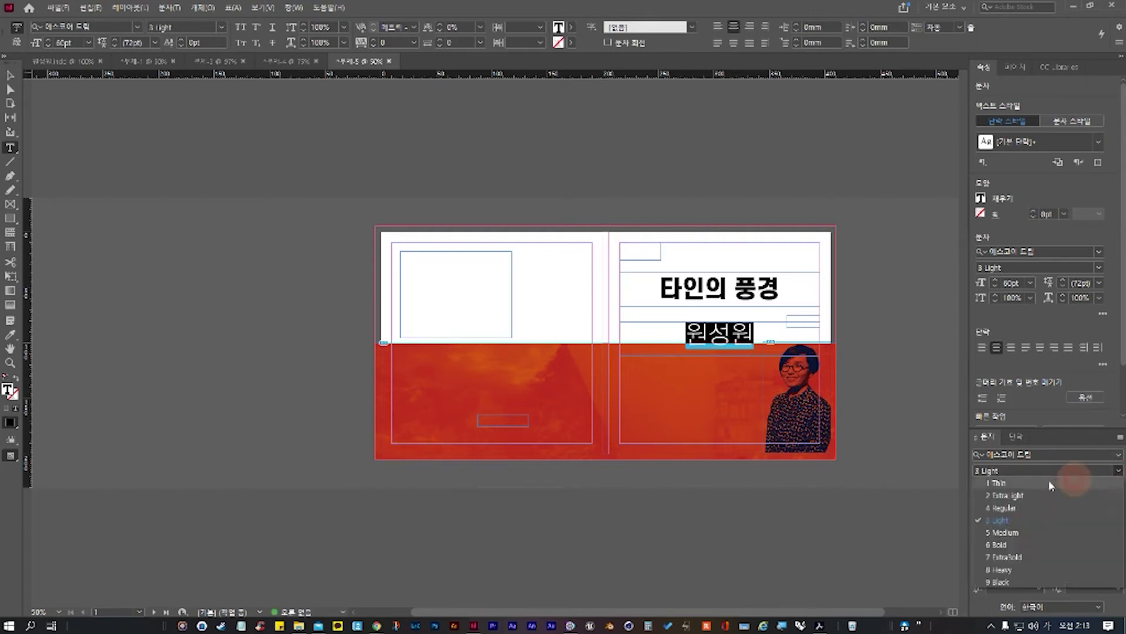
left_click(1005, 507)
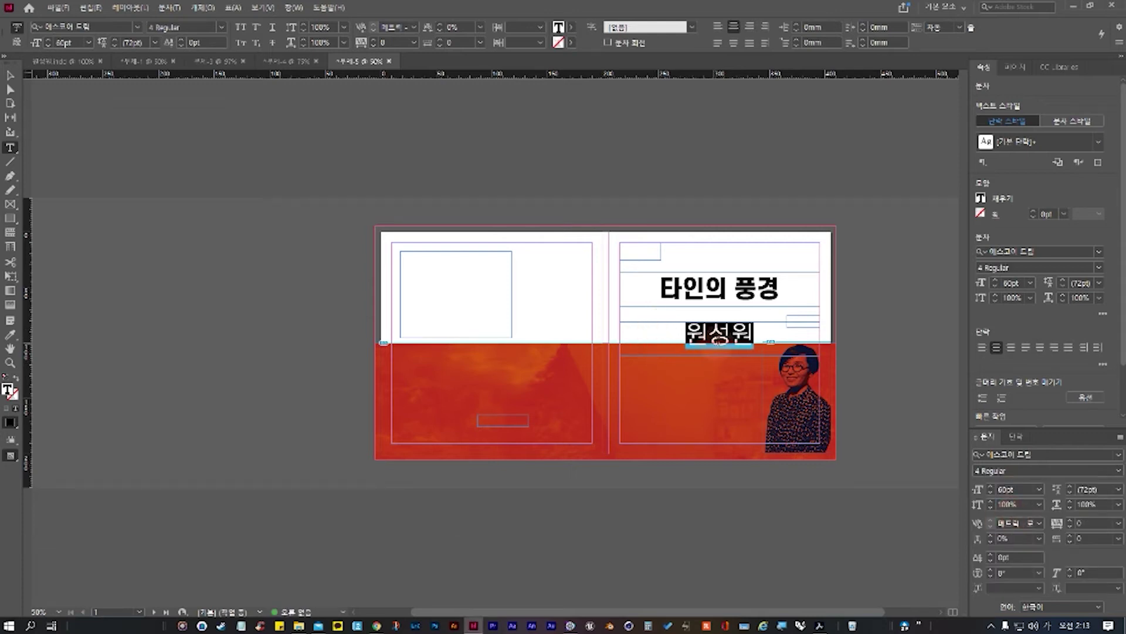
left_click(525, 343)
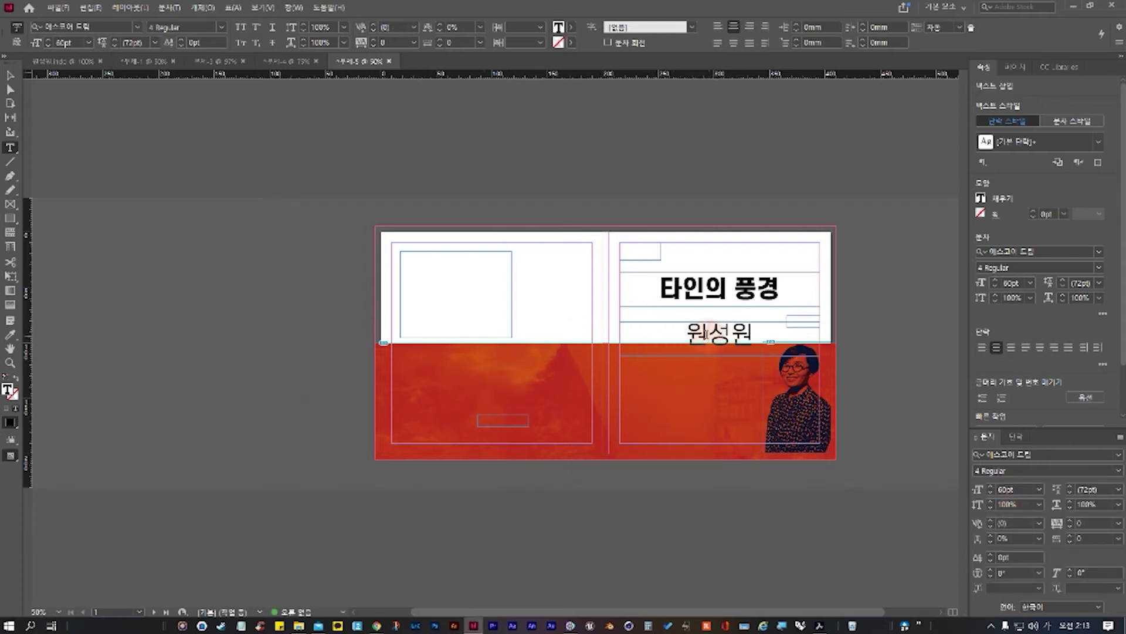
Step: Narrow the author's name frame to 63.5 mm against the outer margin, and scale it with its text to about 50 mm wide
left_click(10, 75)
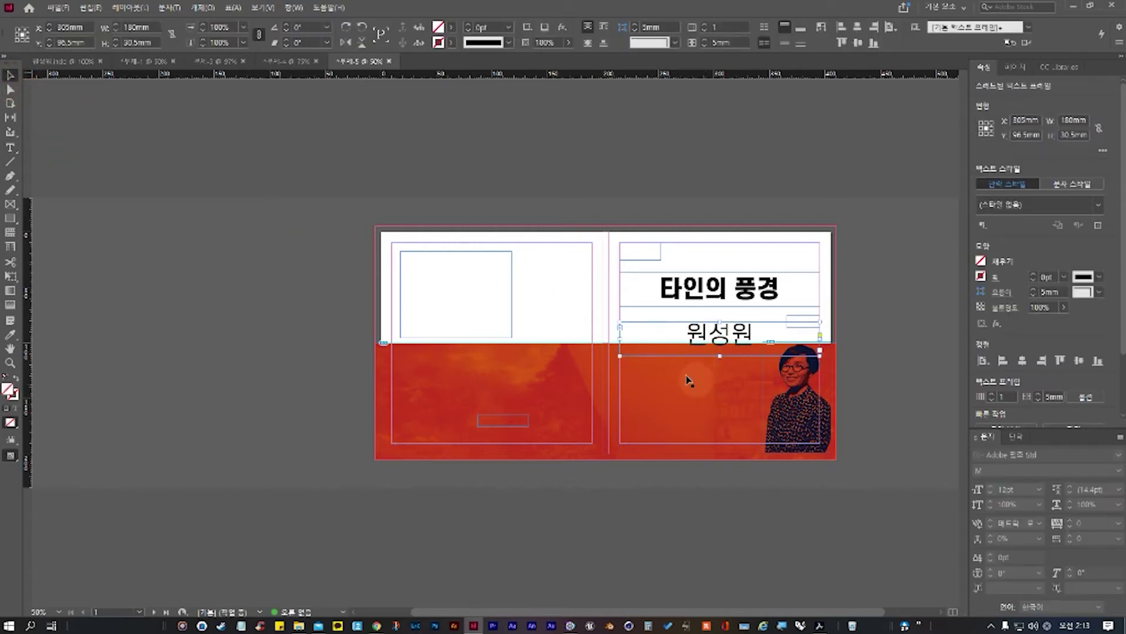
left_click_drag(620, 338, 749, 339)
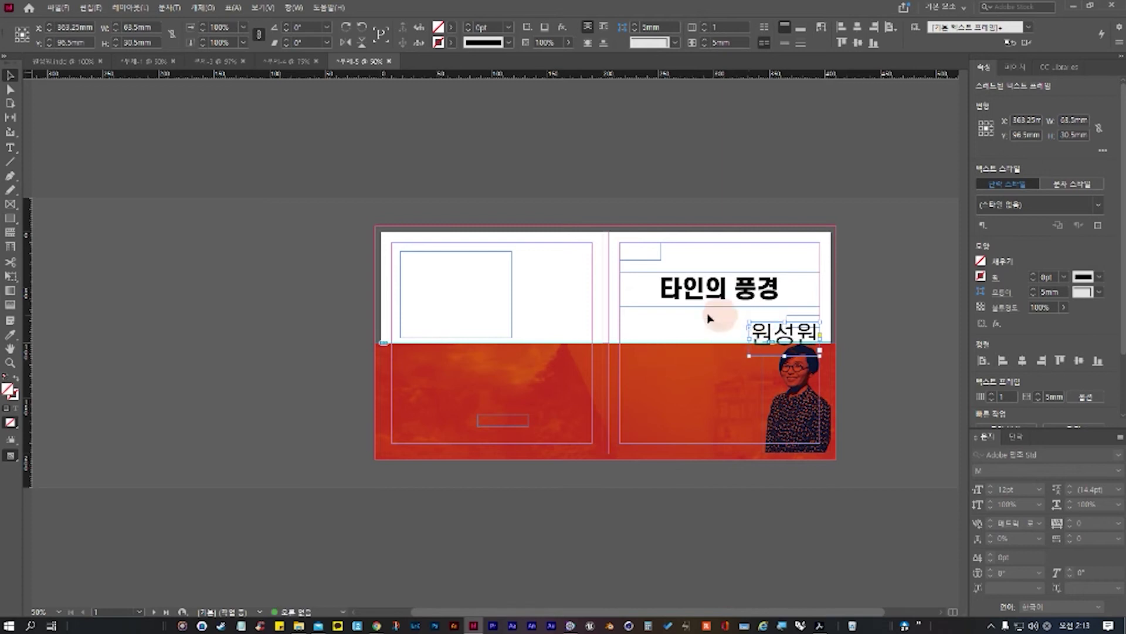
key("e")
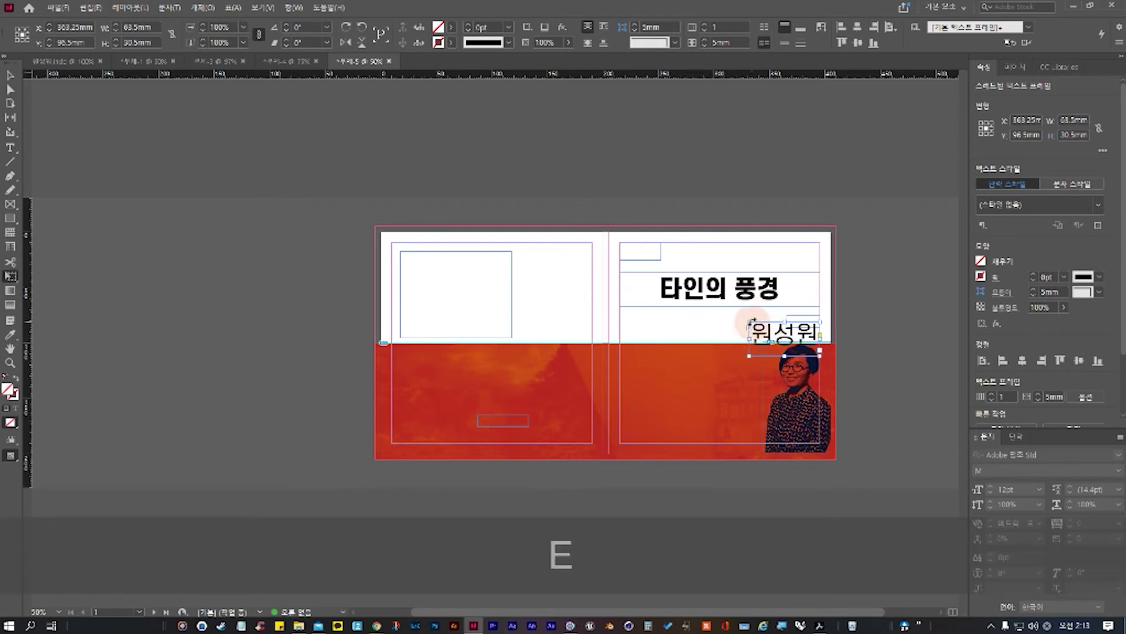
left_click_drag(749, 321, 757, 325)
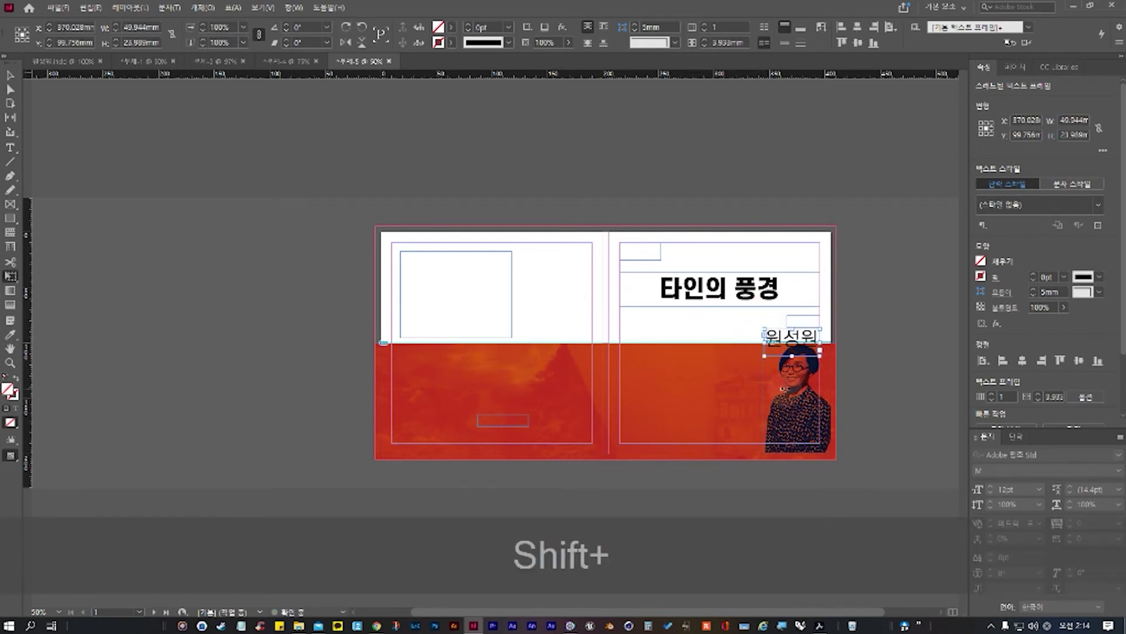
Step: Move the author's name onto the small empty frame beneath the title and scale it proportionally to about 27.6 mm wide
scroll(808, 314, "up", 1)
scroll(808, 314, "up", 2)
left_click_drag(845, 367, 502, 364)
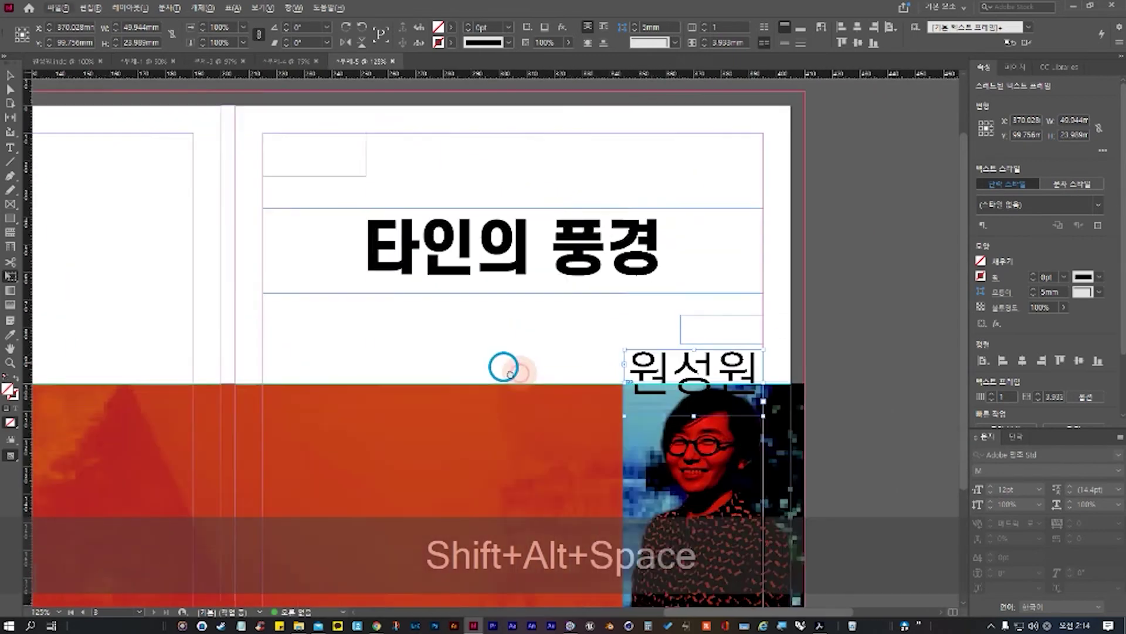
left_click_drag(602, 415, 664, 364)
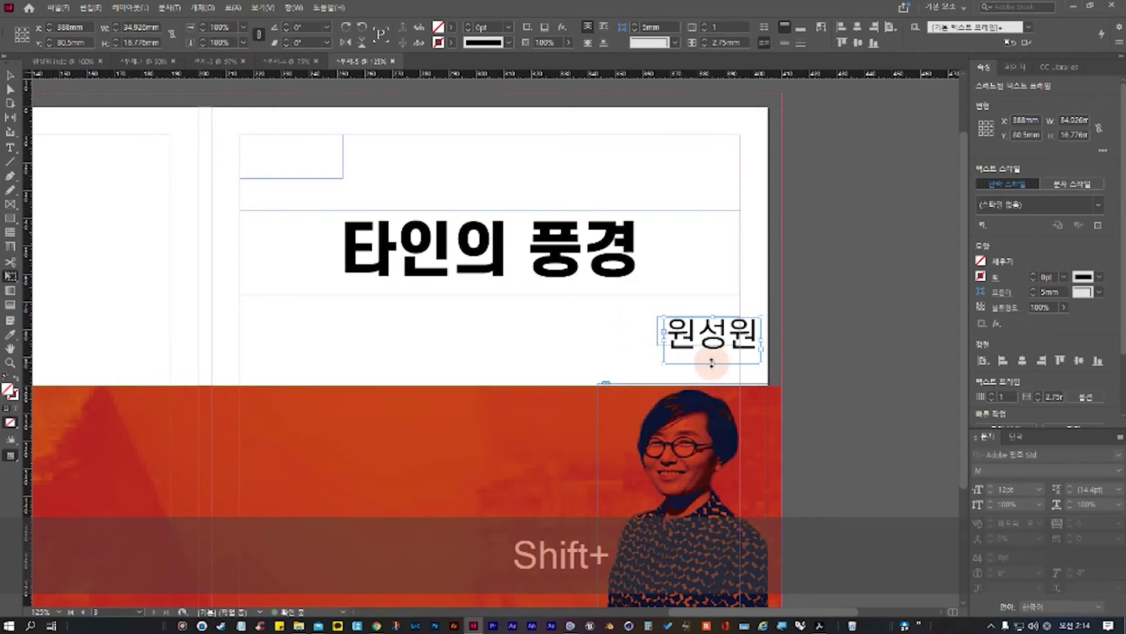
mouse_move(756, 361)
left_mouse_down()
mouse_move(727, 354)
mouse_move(741, 353)
left_mouse_up()
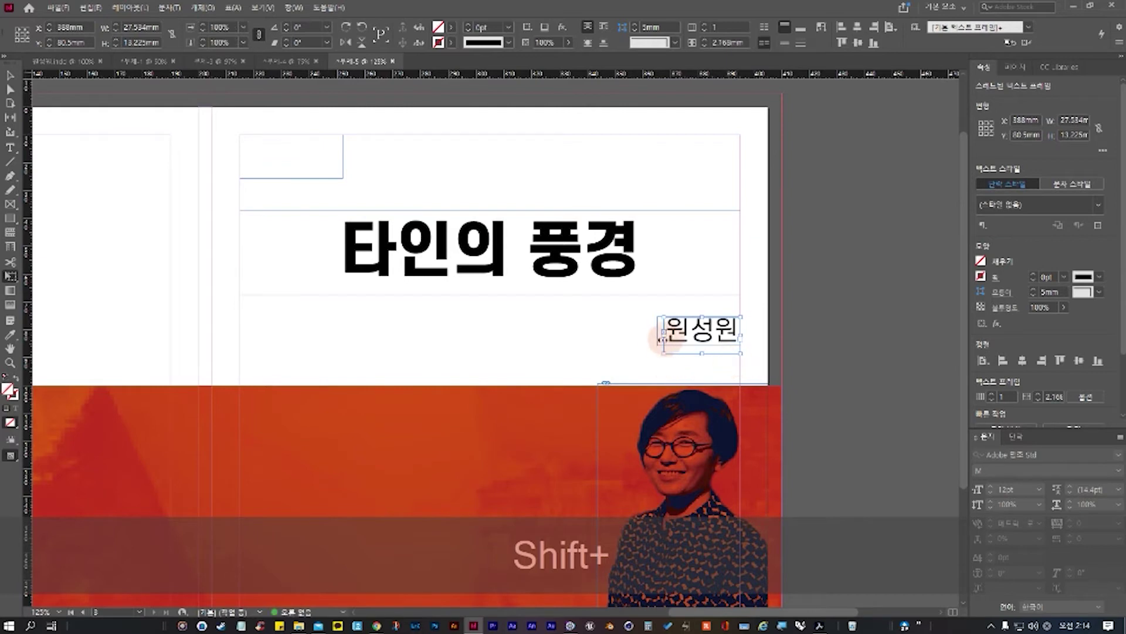
Step: Try stretching the author's name to the empty frame's size, undo it, and scale it proportionally to about 29.9 mm wide
left_click_drag(663, 333, 698, 344)
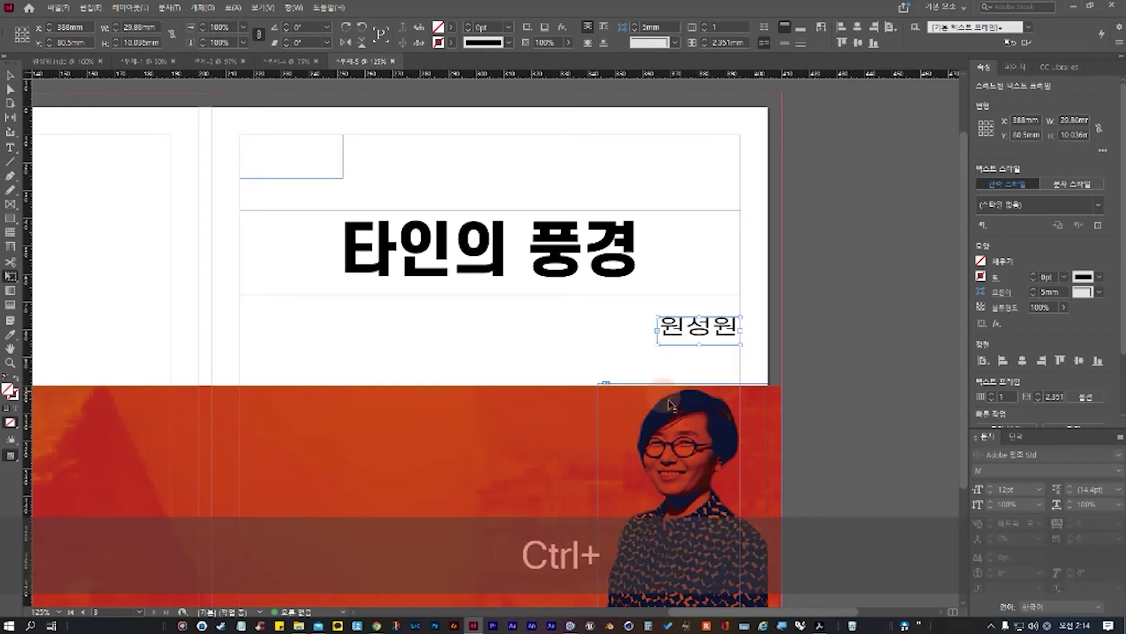
key("ctrl+z")
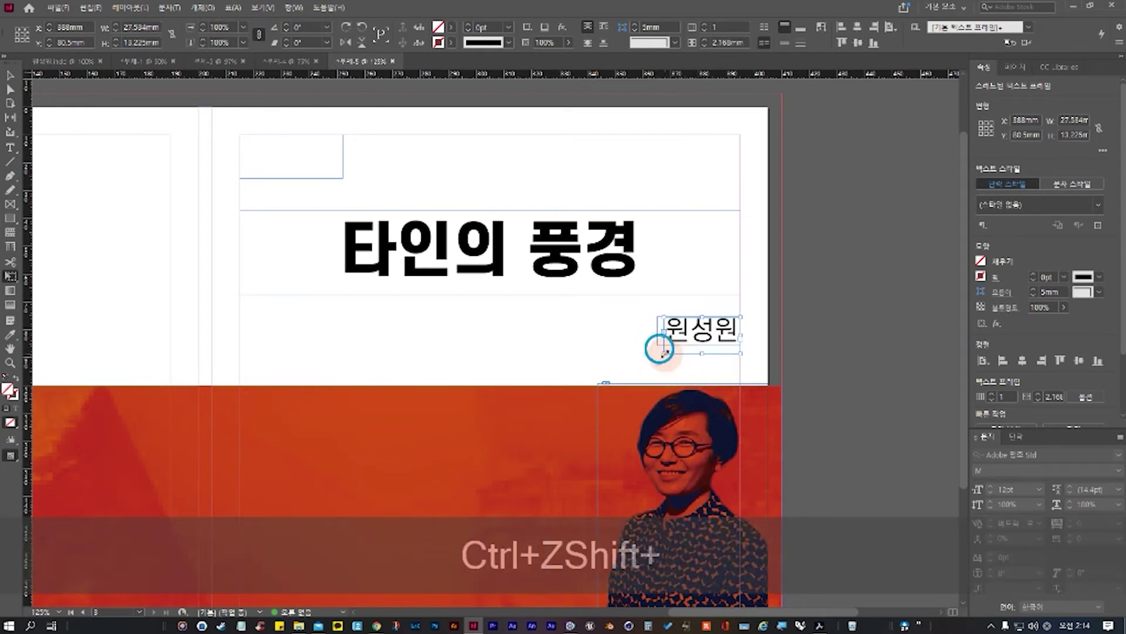
left_click_drag(664, 352, 659, 359)
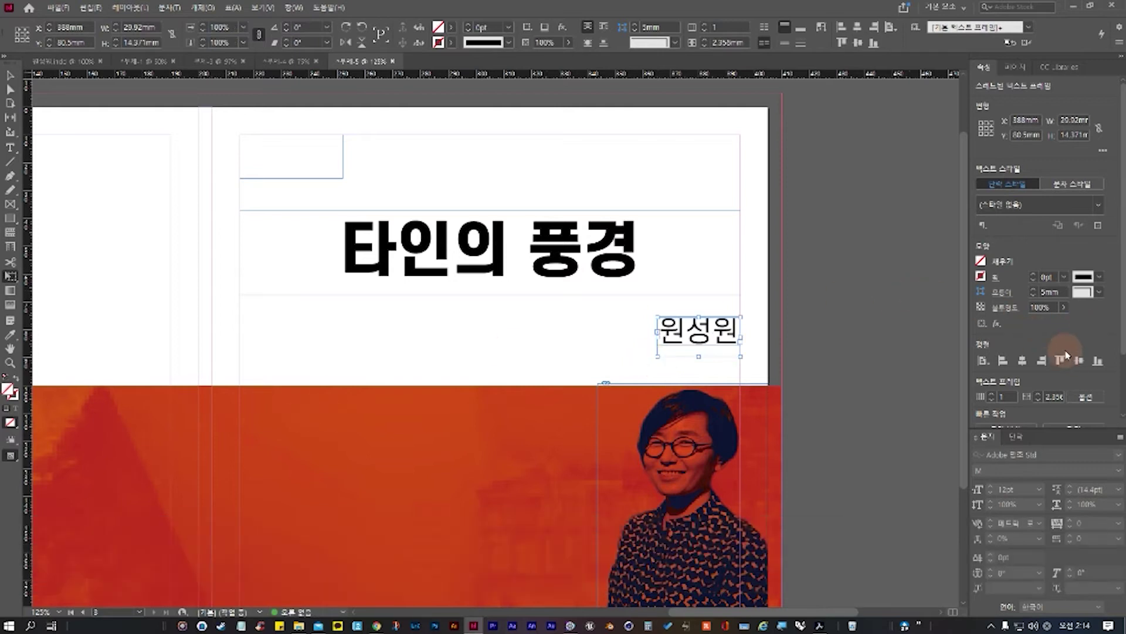
Step: Fit the author's name frame to its content
scroll(1069, 357, "down", 2)
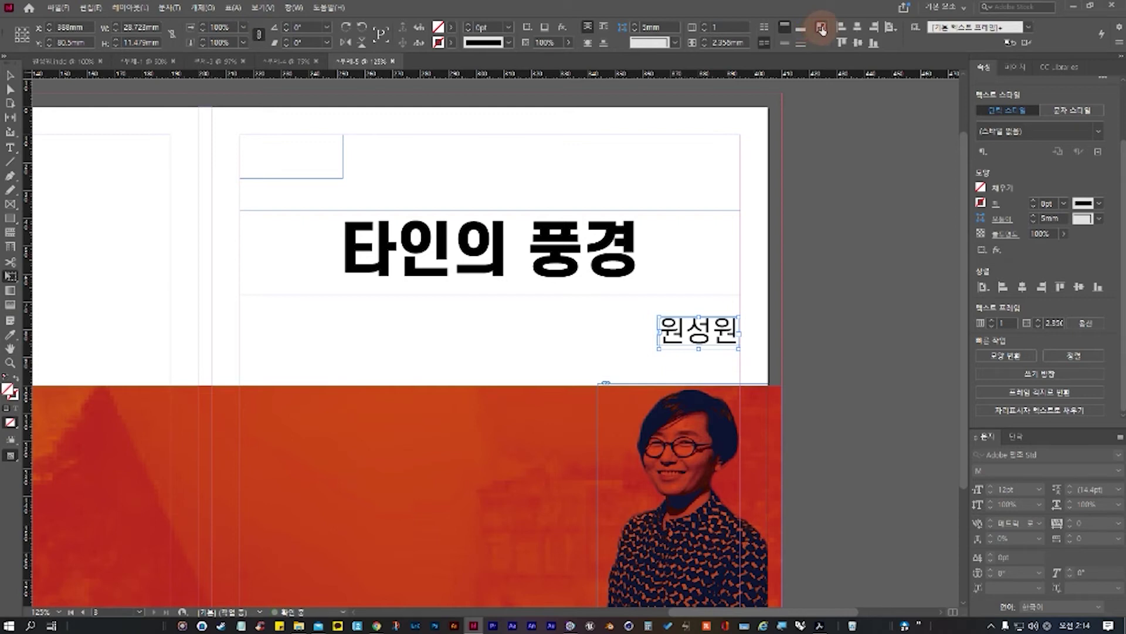
left_click(703, 351)
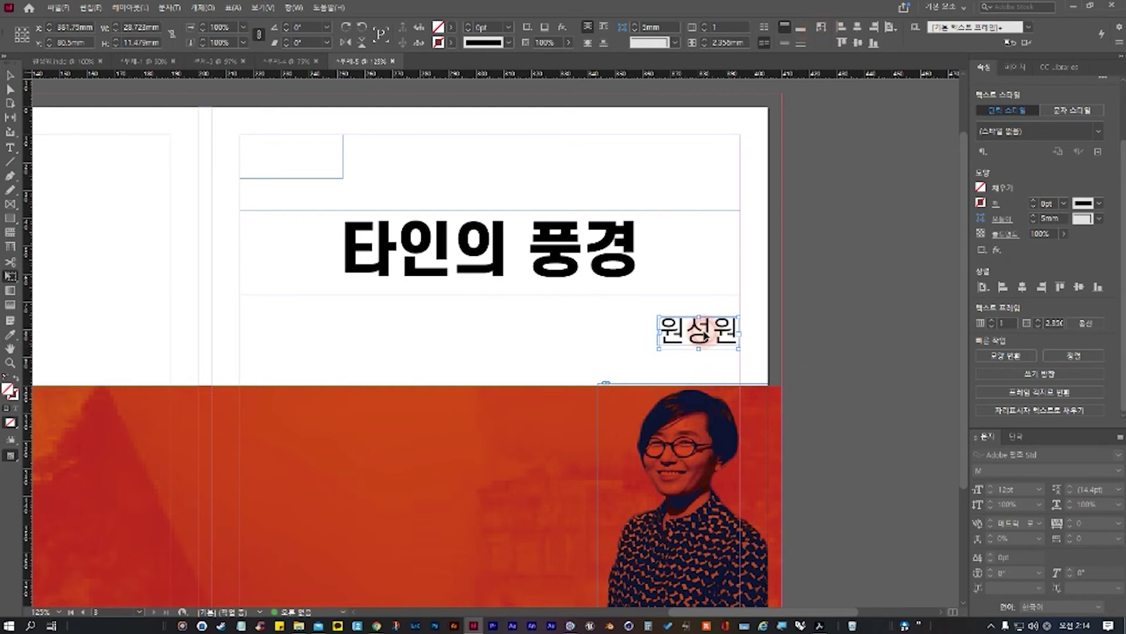
left_click(659, 349)
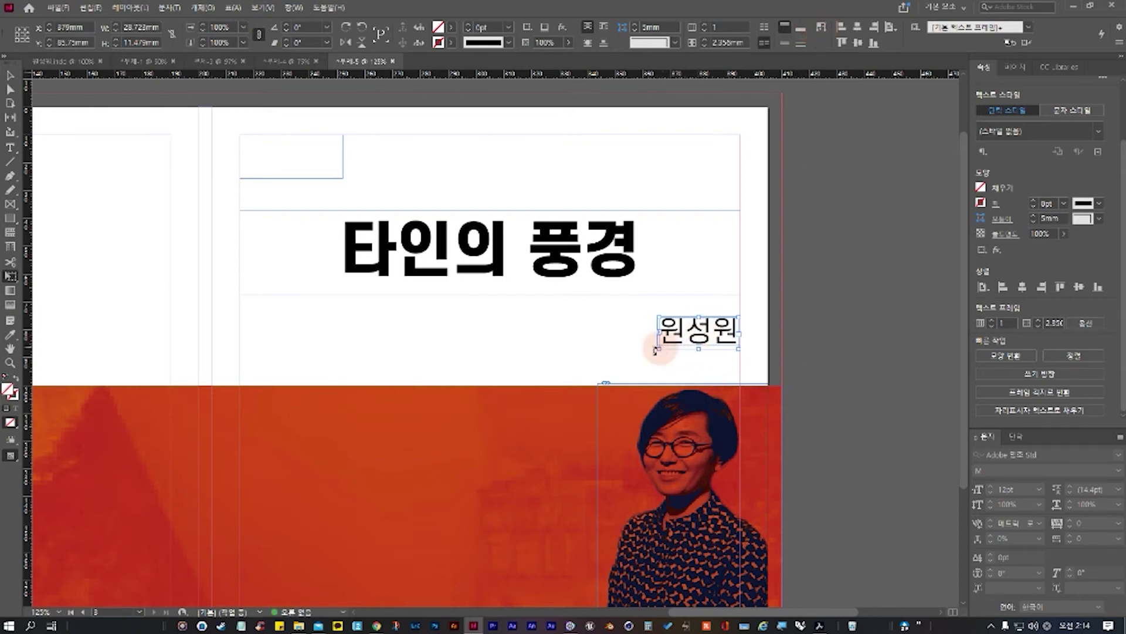
Step: Delete the empty frame behind the author's name and realign the name with the outer margin beneath the title
left_click(10, 75)
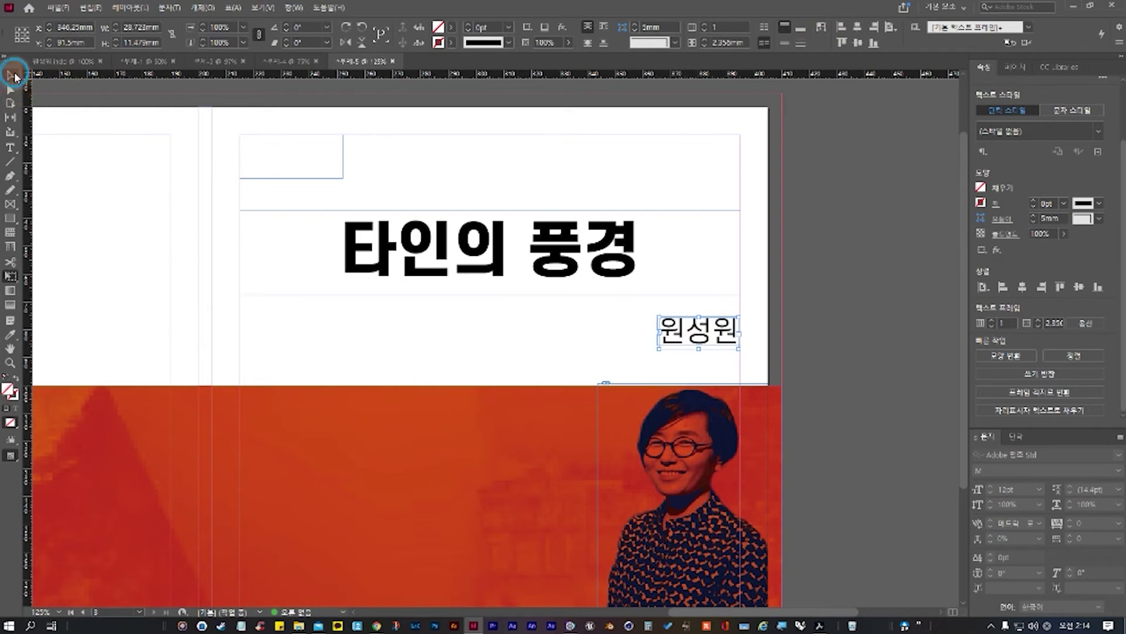
left_click(530, 317)
left_click_drag(530, 318, 529, 317)
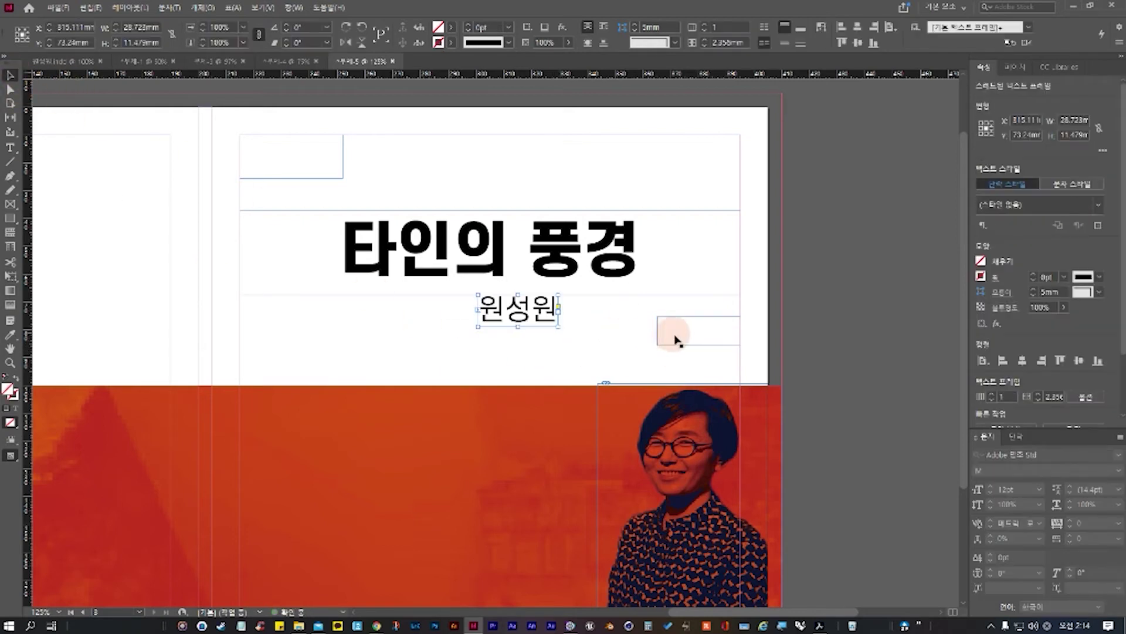
left_click(674, 336)
left_click(528, 317)
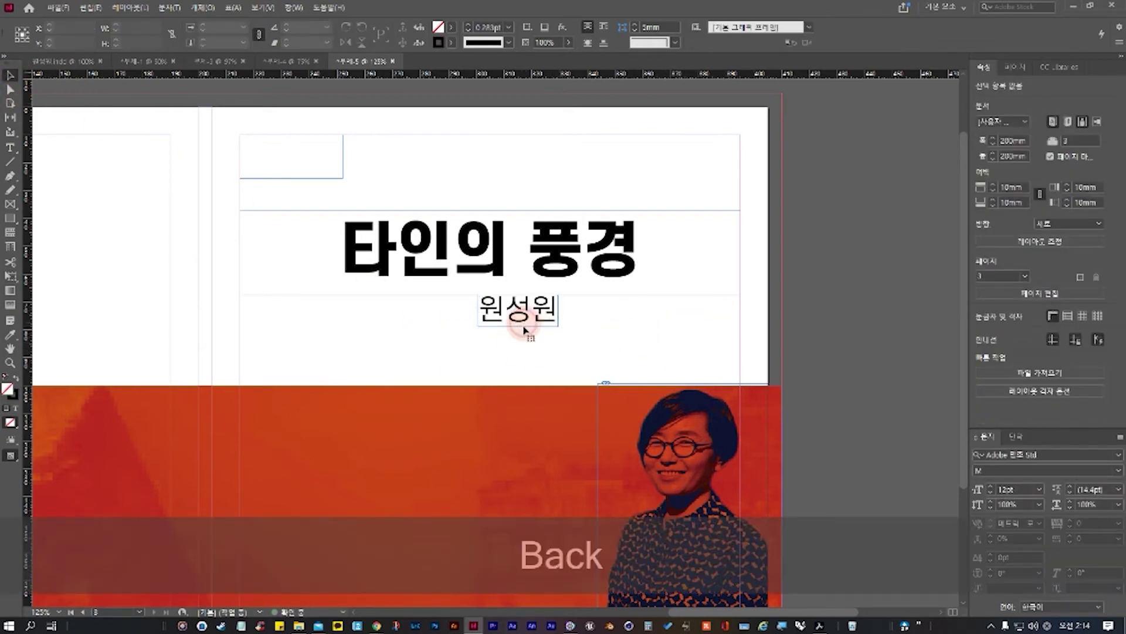
left_click_drag(527, 317, 673, 323)
Step: Select the author's name text and reduce its font size to 17 pt
scroll(610, 349, "down", 2)
scroll(610, 349, "up", 2)
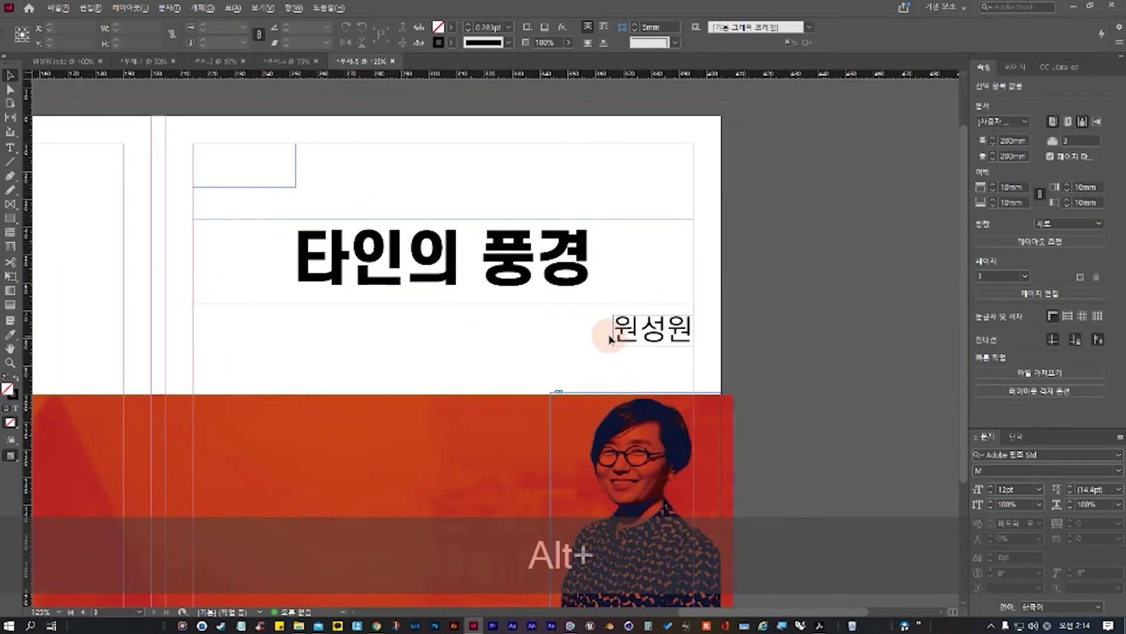
double_click(610, 324)
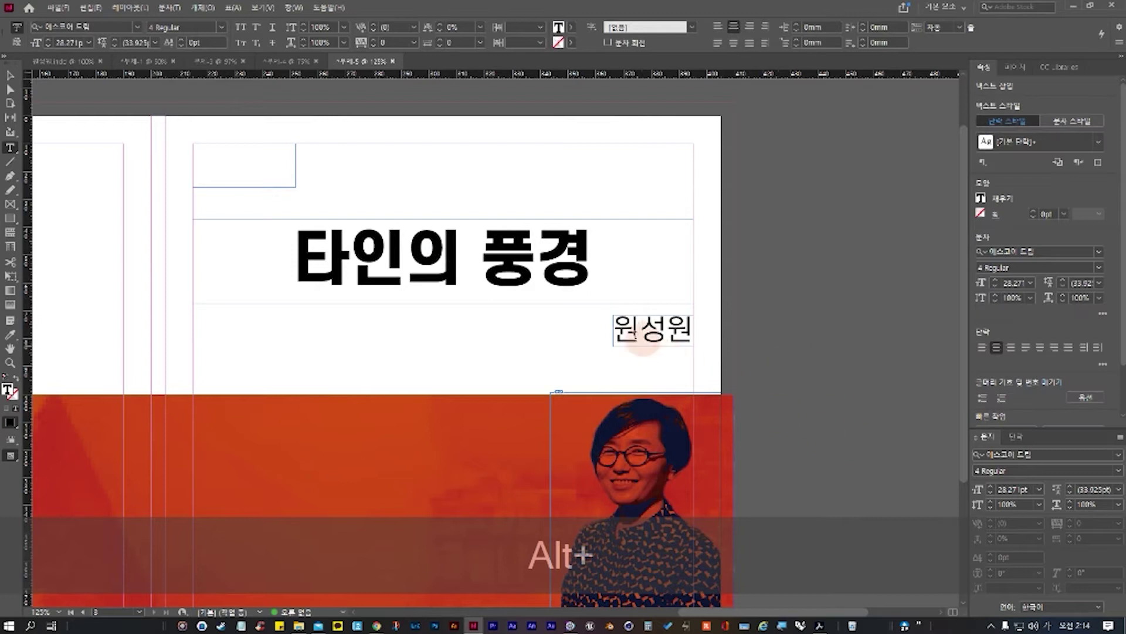
double_click(648, 328)
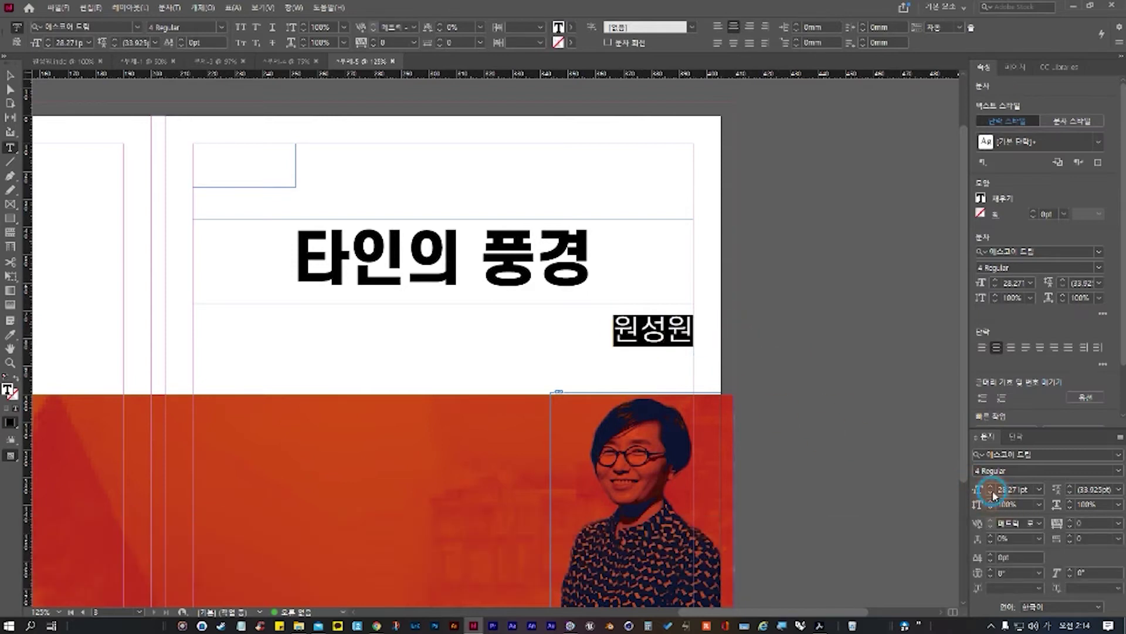
left_click(991, 493)
left_click(991, 492)
left_click(991, 493)
left_click(991, 493)
left_click(990, 492)
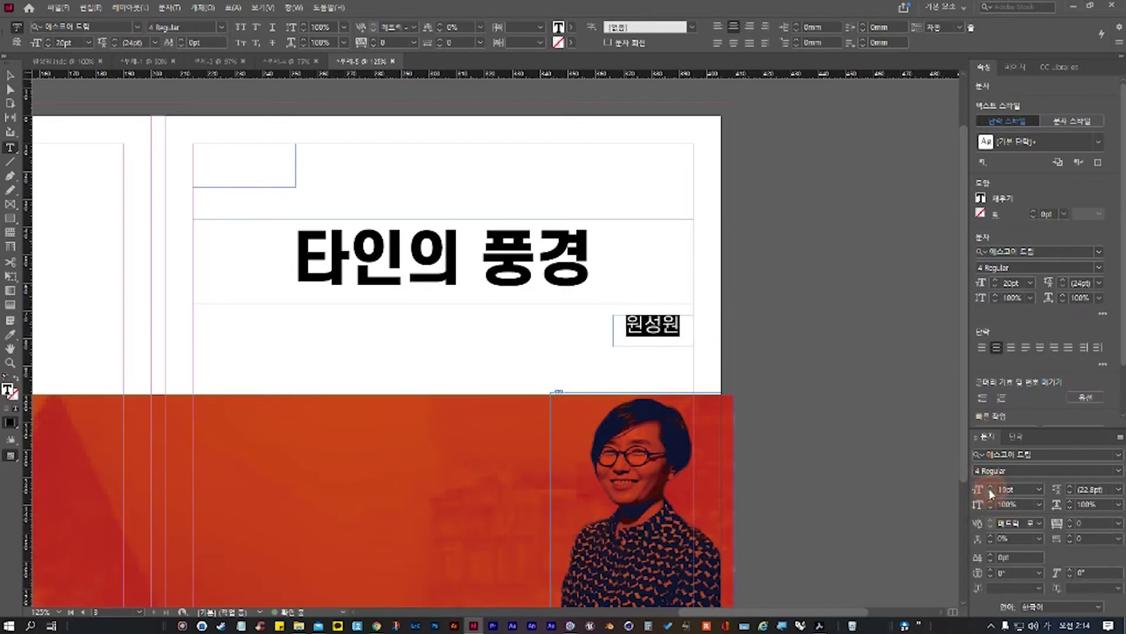
left_click(990, 488)
left_click(990, 488)
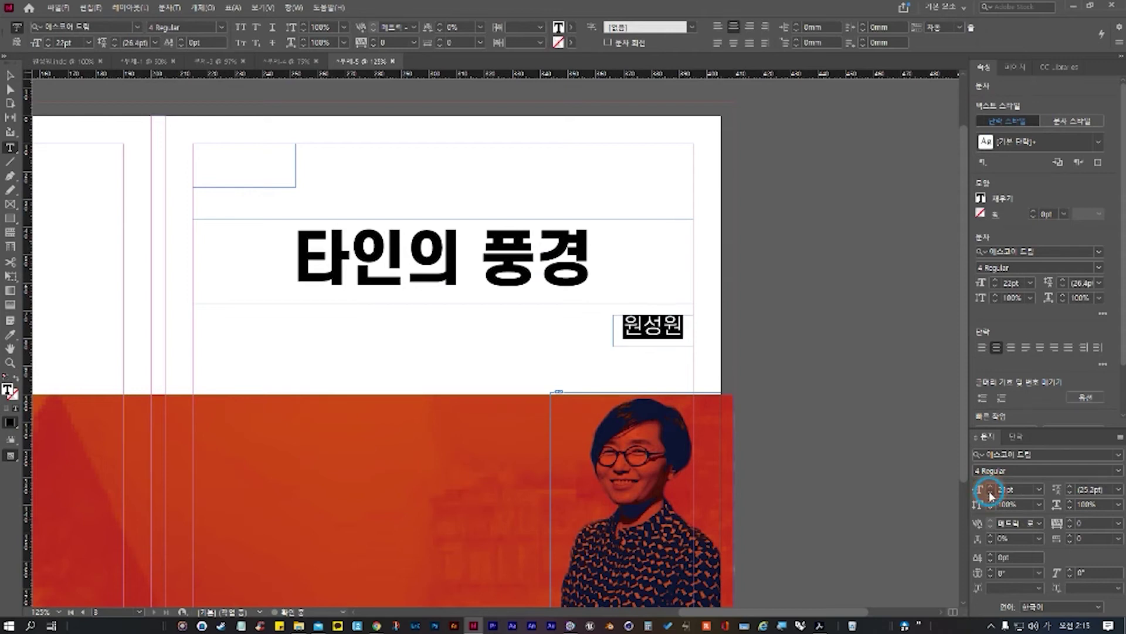
left_click(991, 493)
left_click(990, 492)
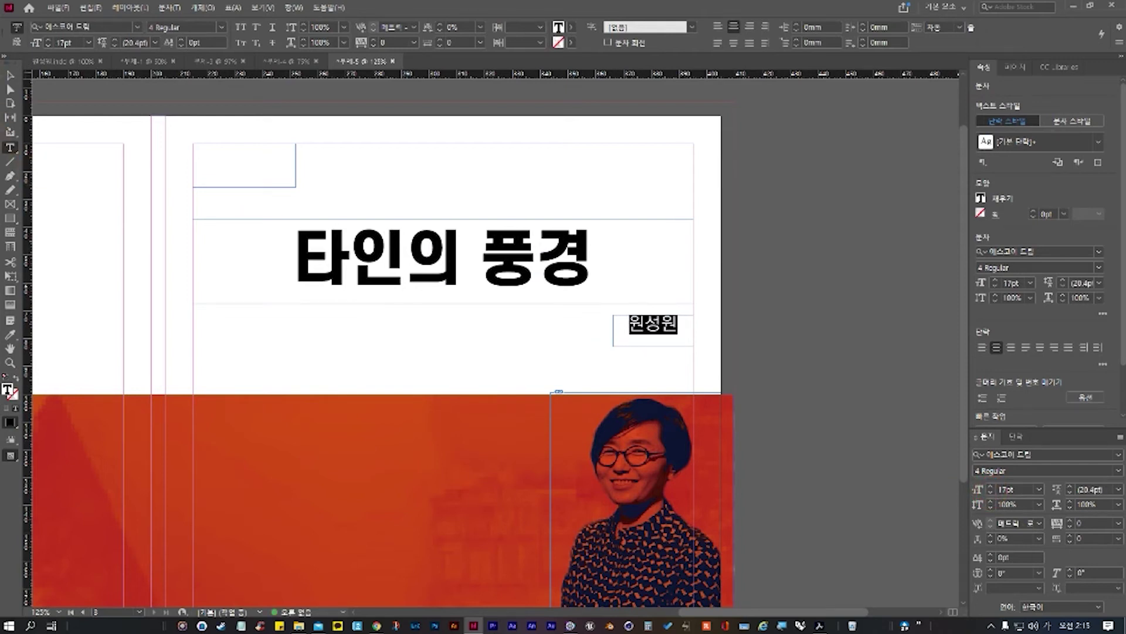
Step: Centre the author's name vertically in its frame and fit the frame to its content
left_click(151, 172)
left_click(10, 76)
left_click(615, 334)
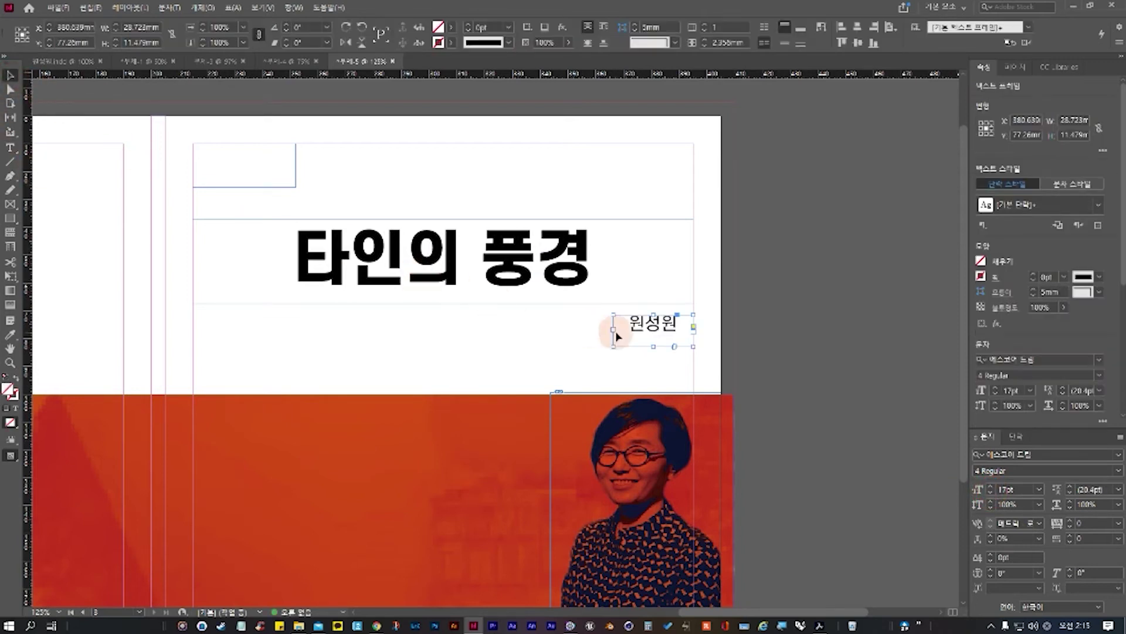
left_click(800, 27)
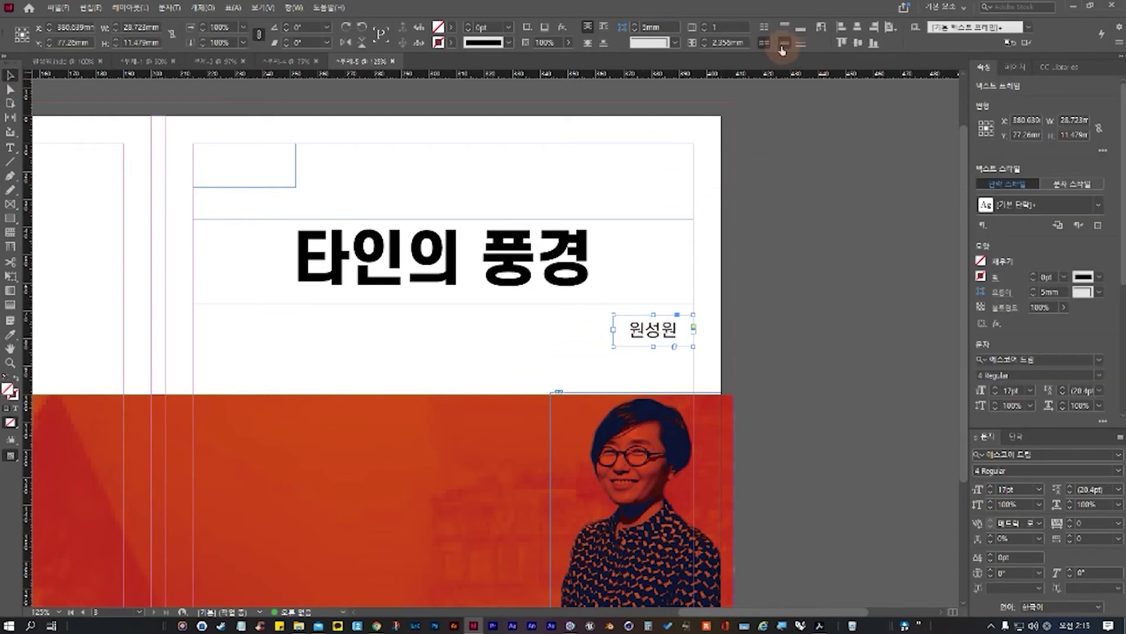
left_click(820, 27)
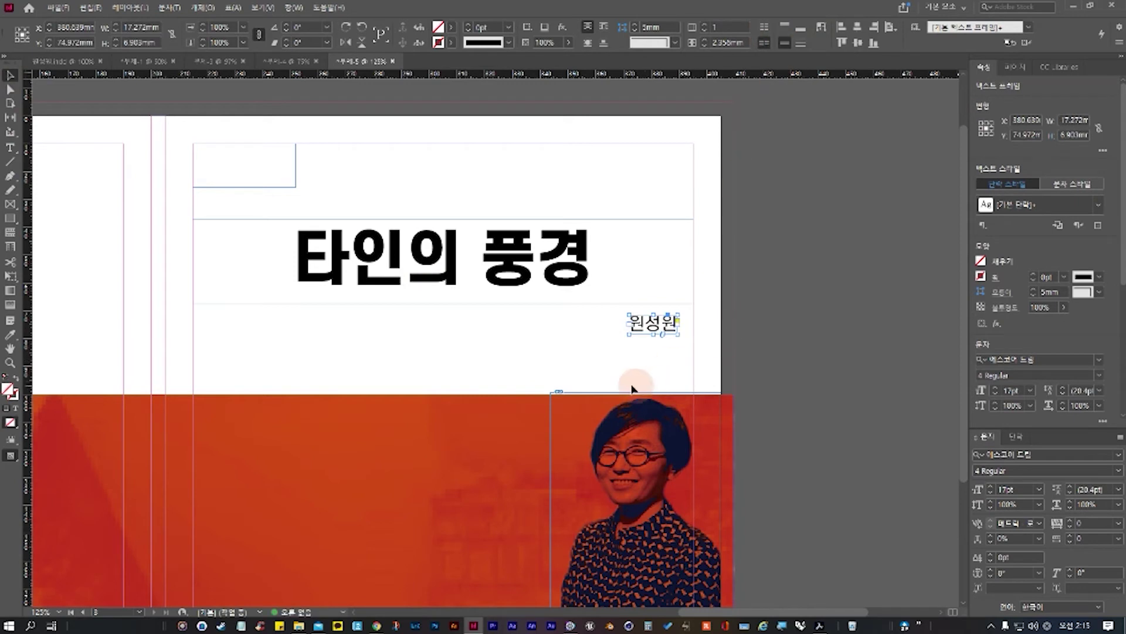
Step: Extend the author's name frame's right edge to the page margin, making the frame about 23 mm wide
left_click(578, 359)
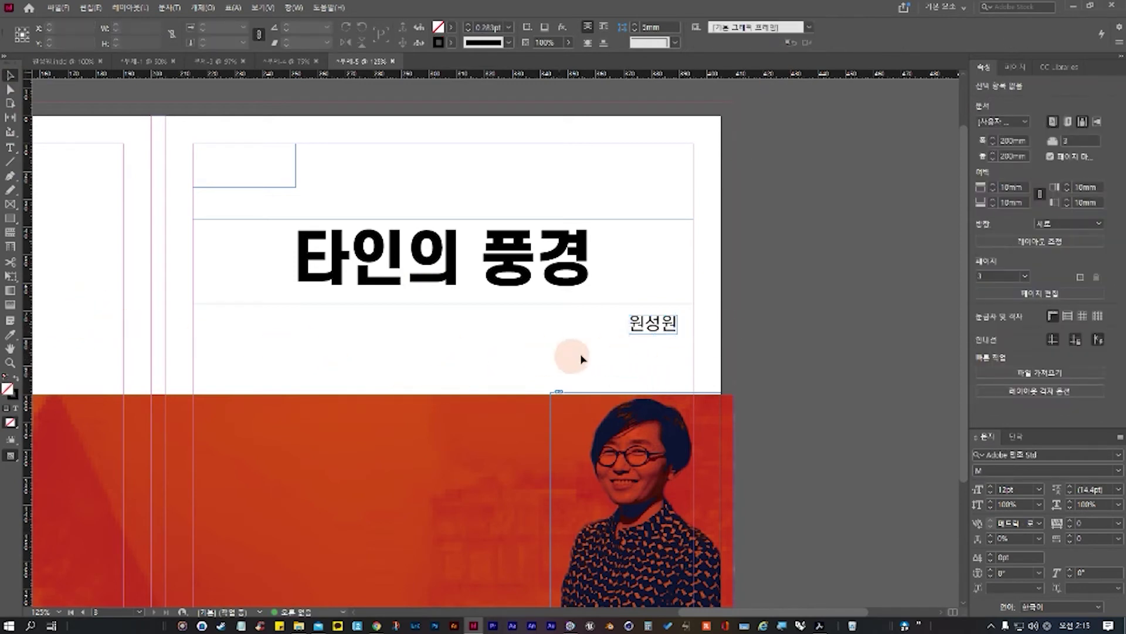
left_click(677, 326)
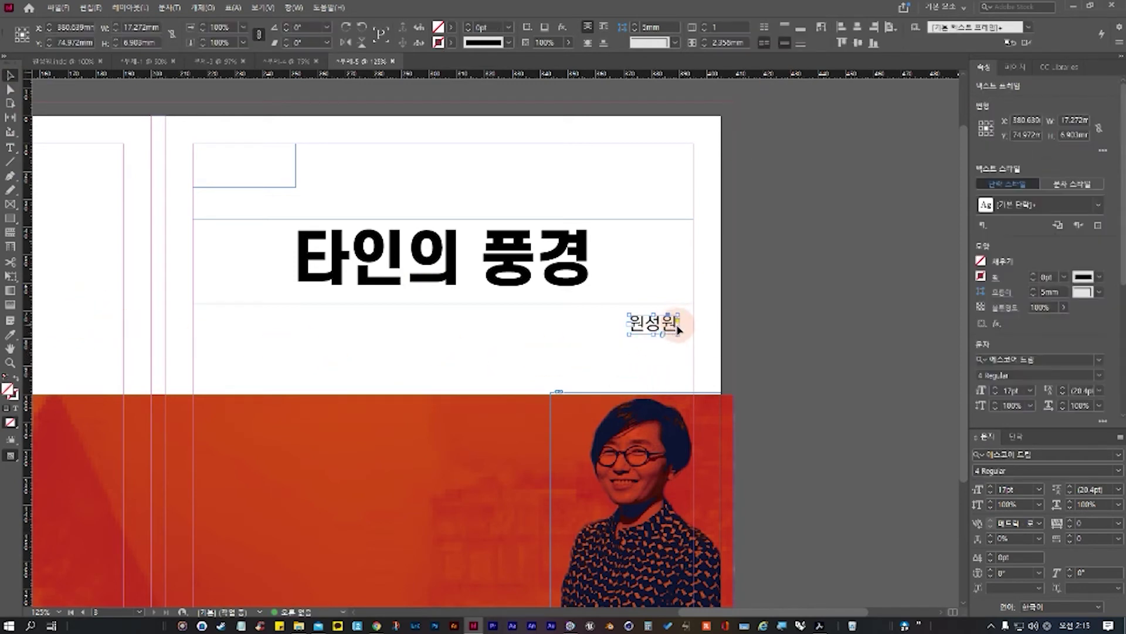
left_click_drag(678, 326, 693, 325)
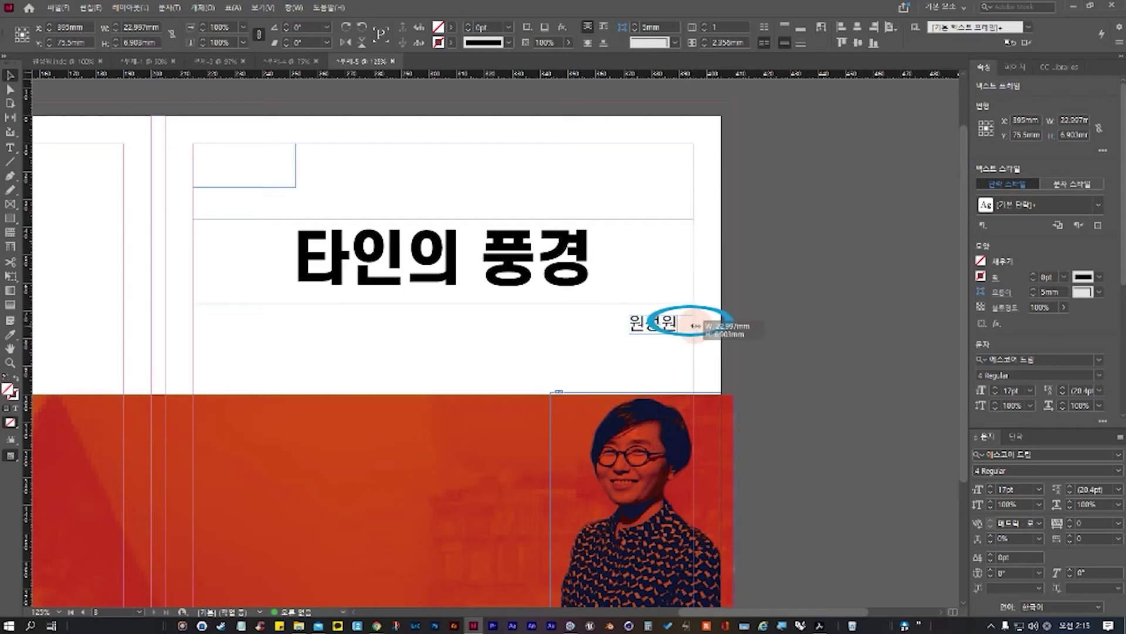
left_click(450, 368)
Step: Widen the author's name frame leftward until its left edge sits roughly above the portrait frame's left edge
scroll(434, 375, "down", 2)
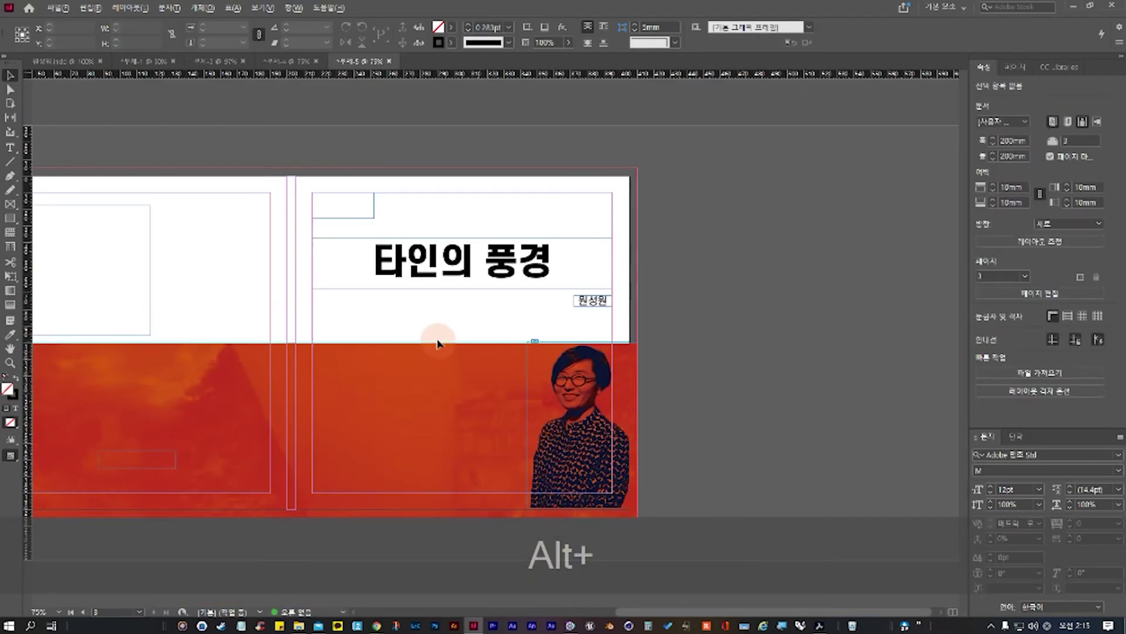
scroll(437, 337, "up", 2)
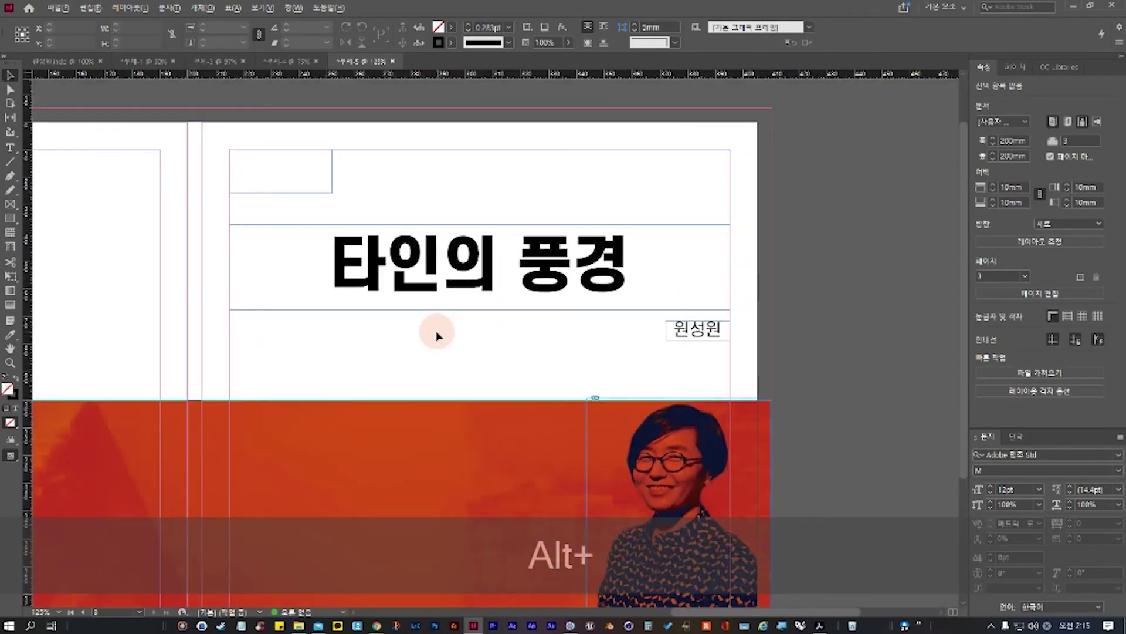
left_click(660, 332)
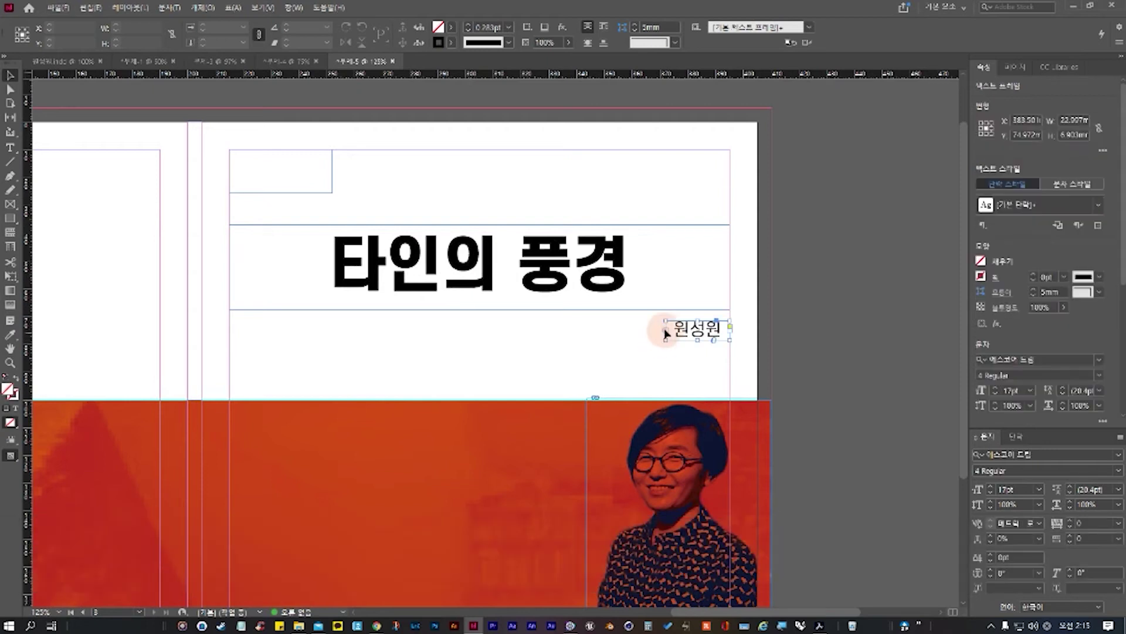
left_click_drag(657, 330, 581, 330)
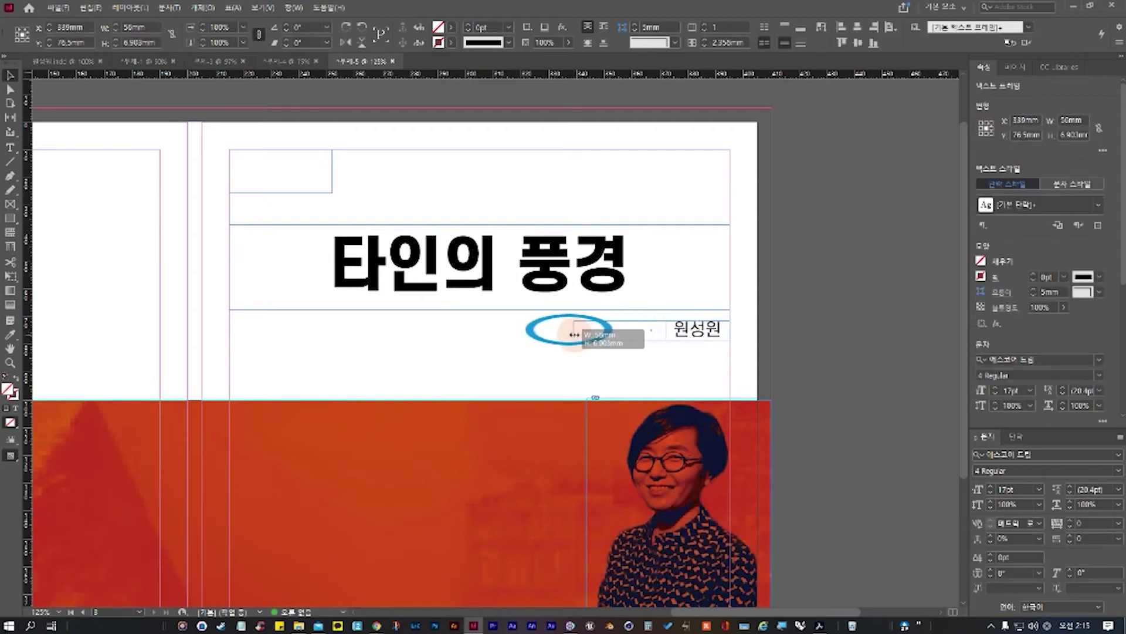
left_click(546, 363)
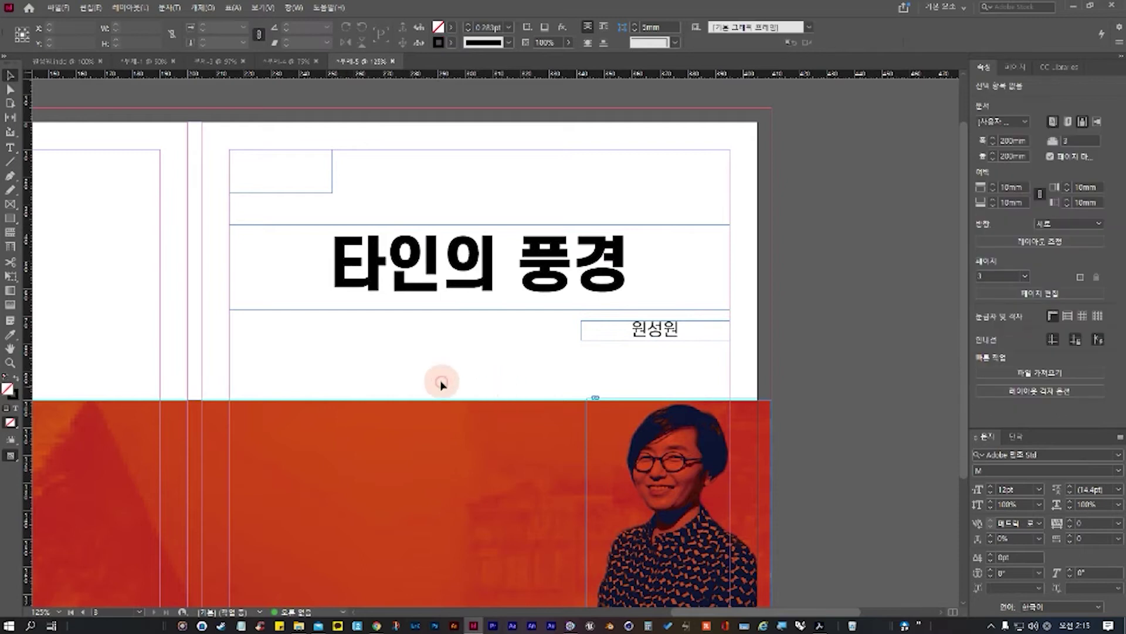
Step: Enter "DIGITAL ARTIST" in the small empty text frame at the front cover's upper-left corner
scroll(441, 372, "down", 2)
scroll(441, 361, "up", 1)
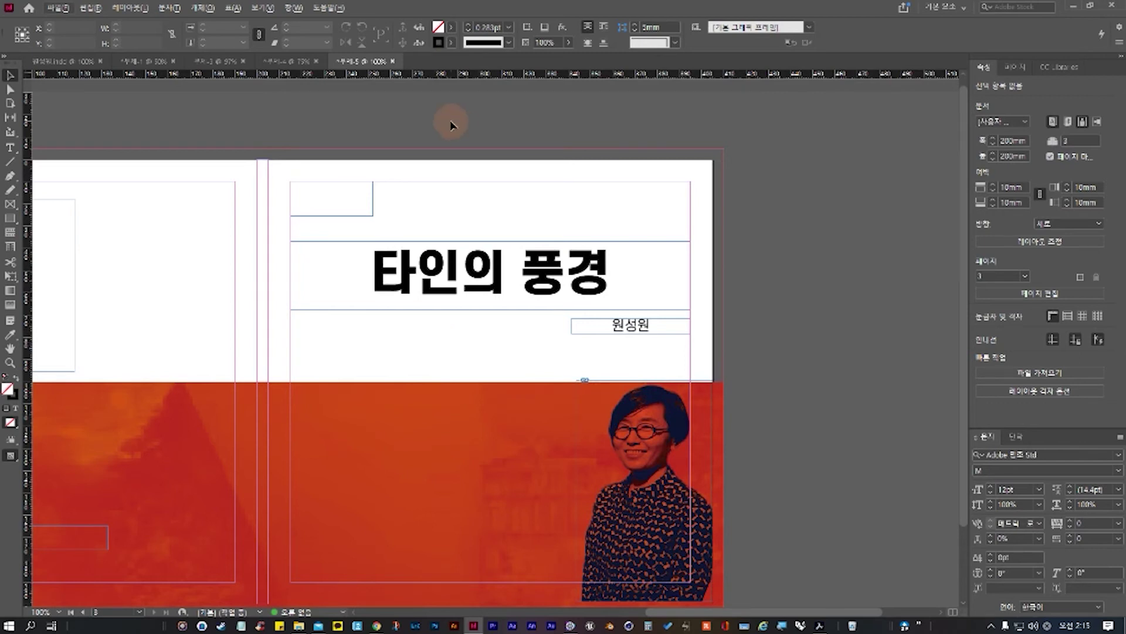
left_click(307, 191)
double_click(325, 191)
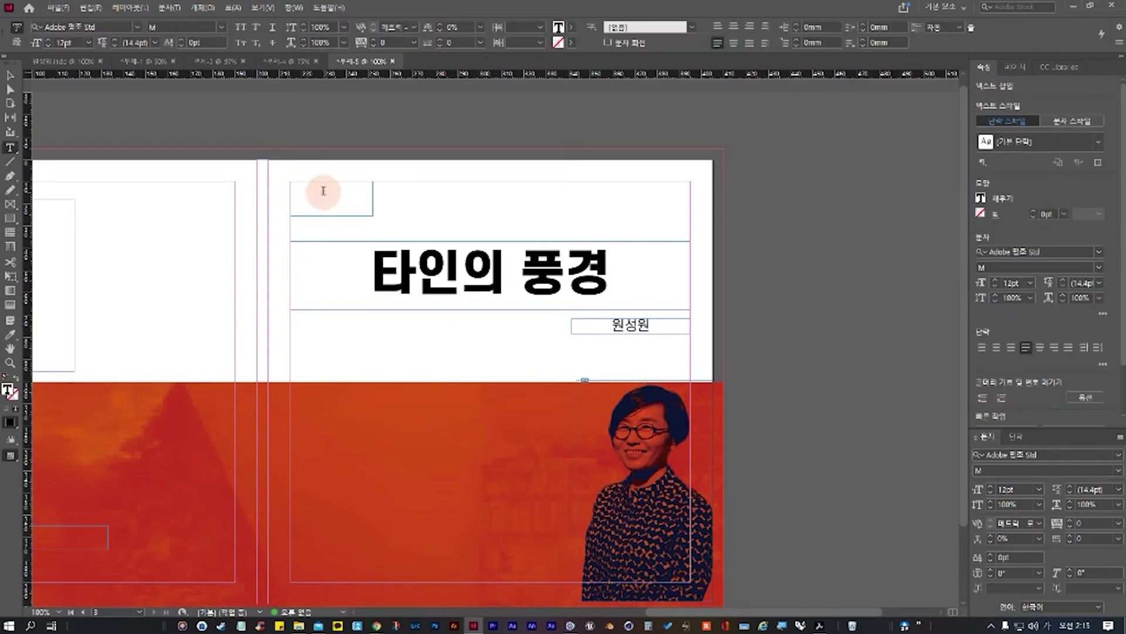
type("야")
key("BackSpace")
key("BackSpace")
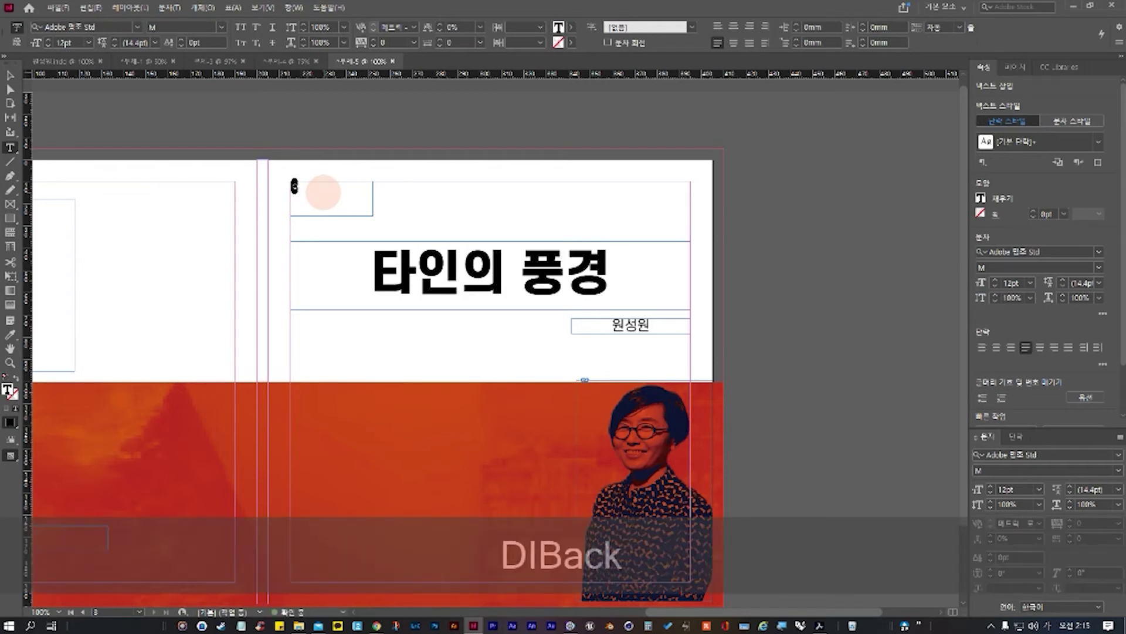
key("Hangul")
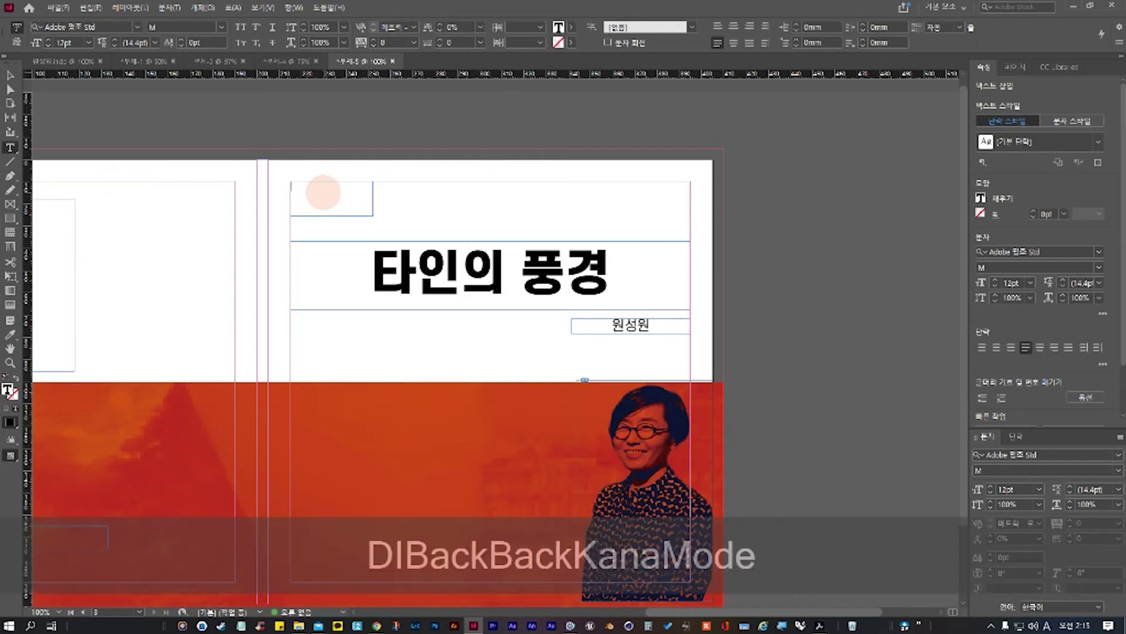
type("di")
key("BackSpace")
key("BackSpace")
key("Caps_Lock")
type("DI")
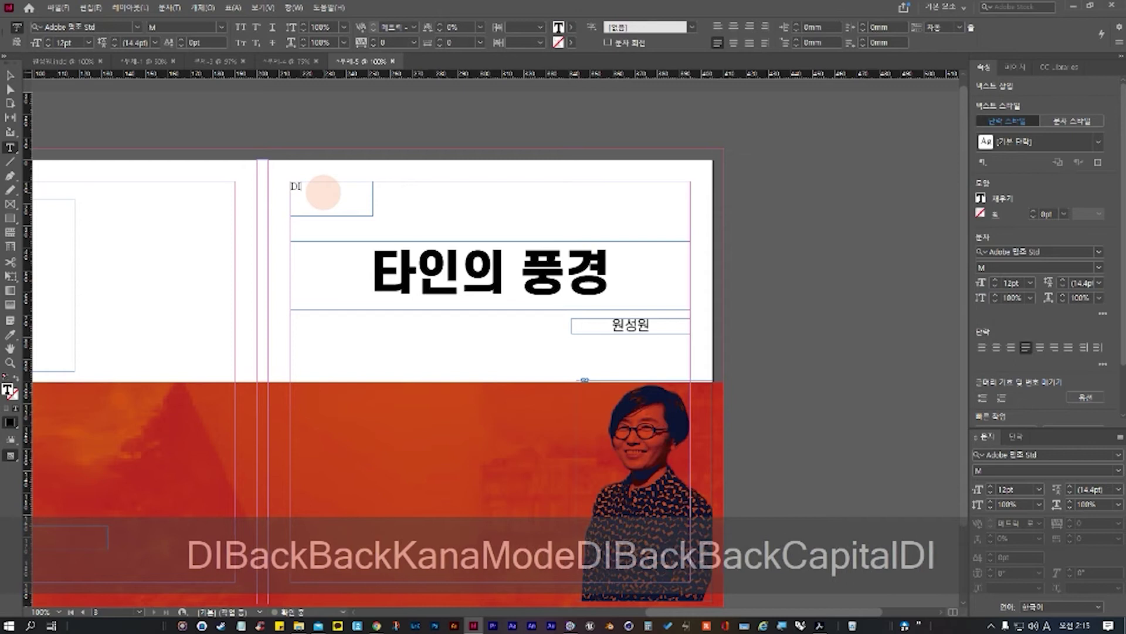
type("GI")
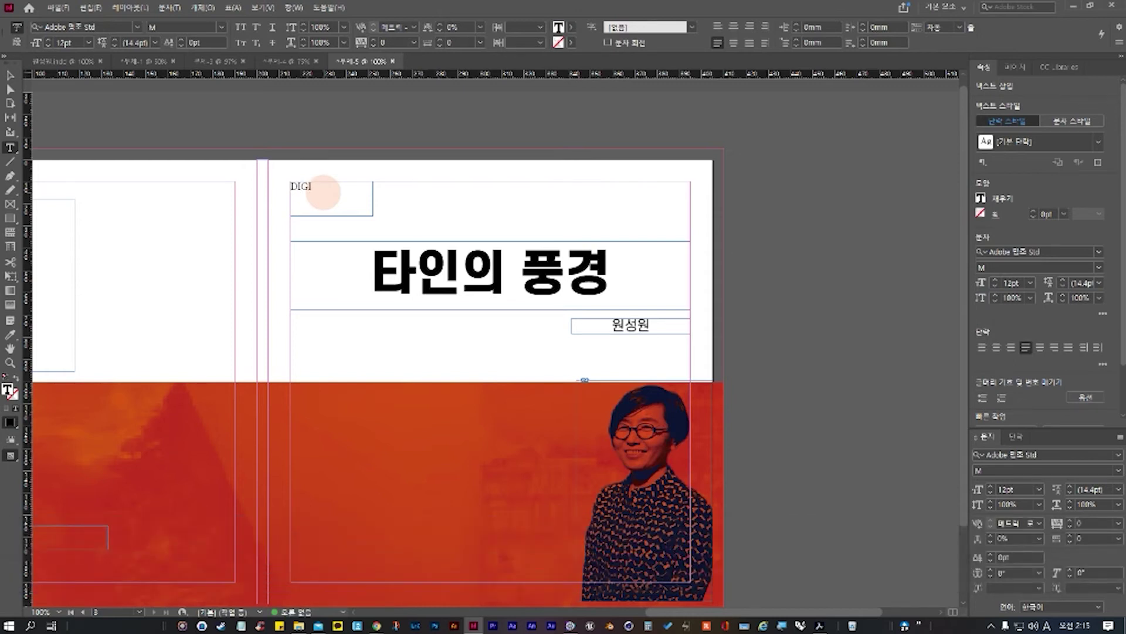
type("TAL ART")
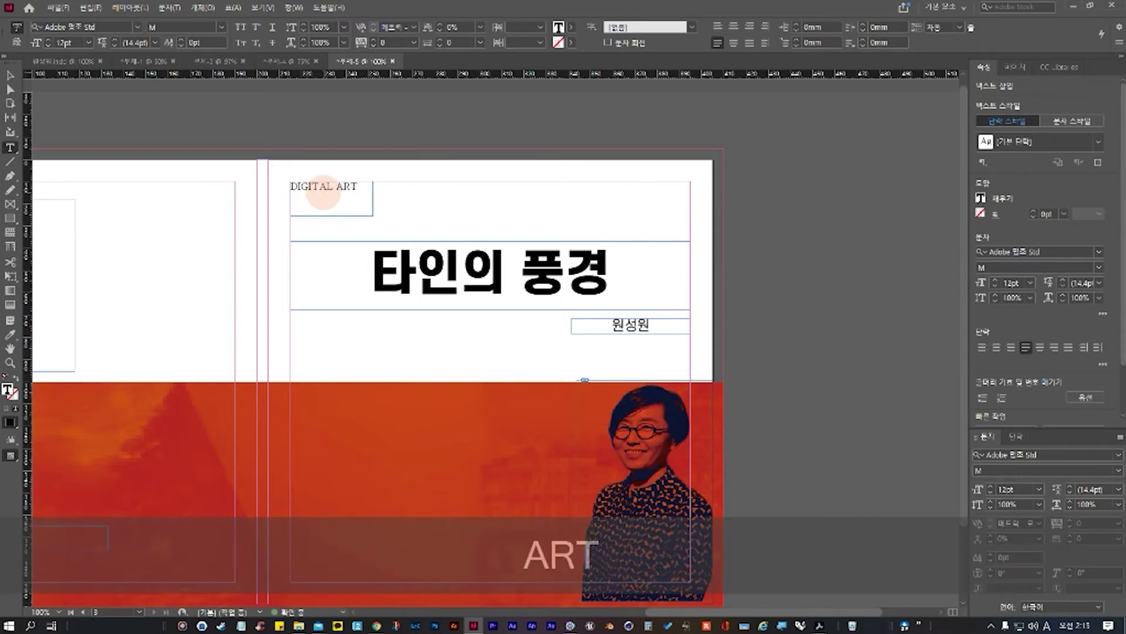
type("IST")
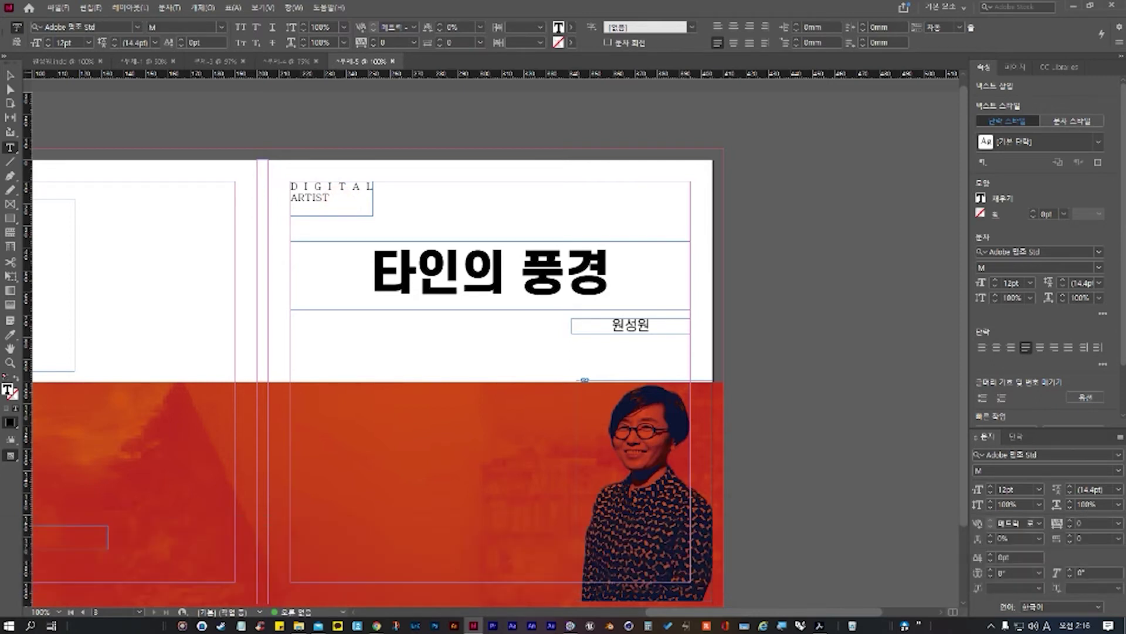
Step: Following the reference cover, shorten the heading to "DIGITAL ART" and add the line "HISTORY AND ARTIST" below it
left_click(62, 61)
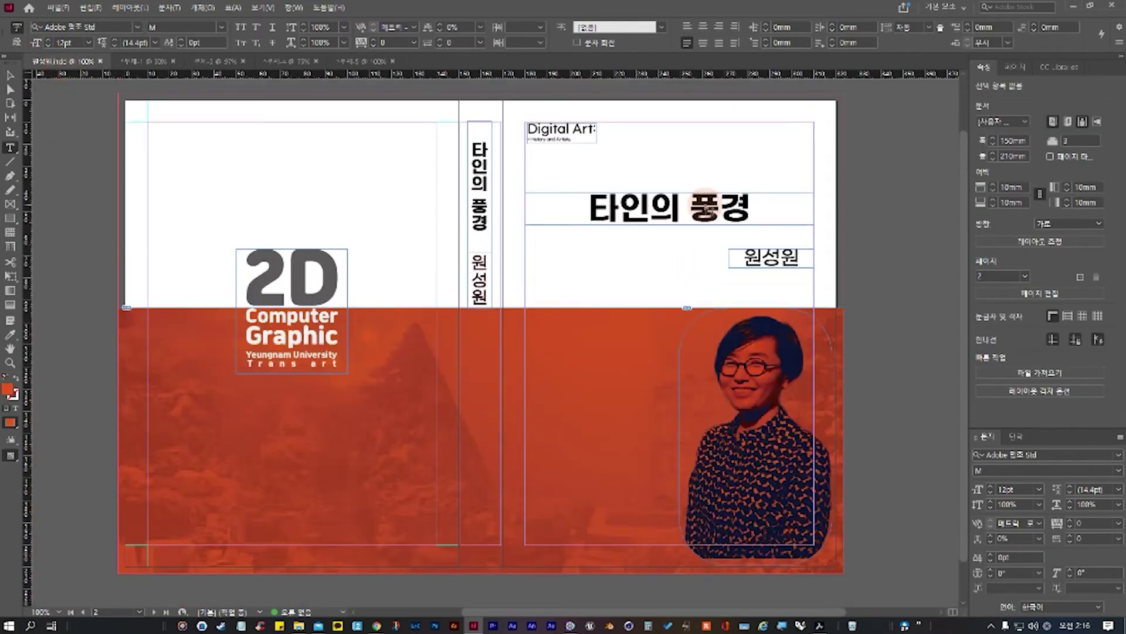
left_click(364, 61)
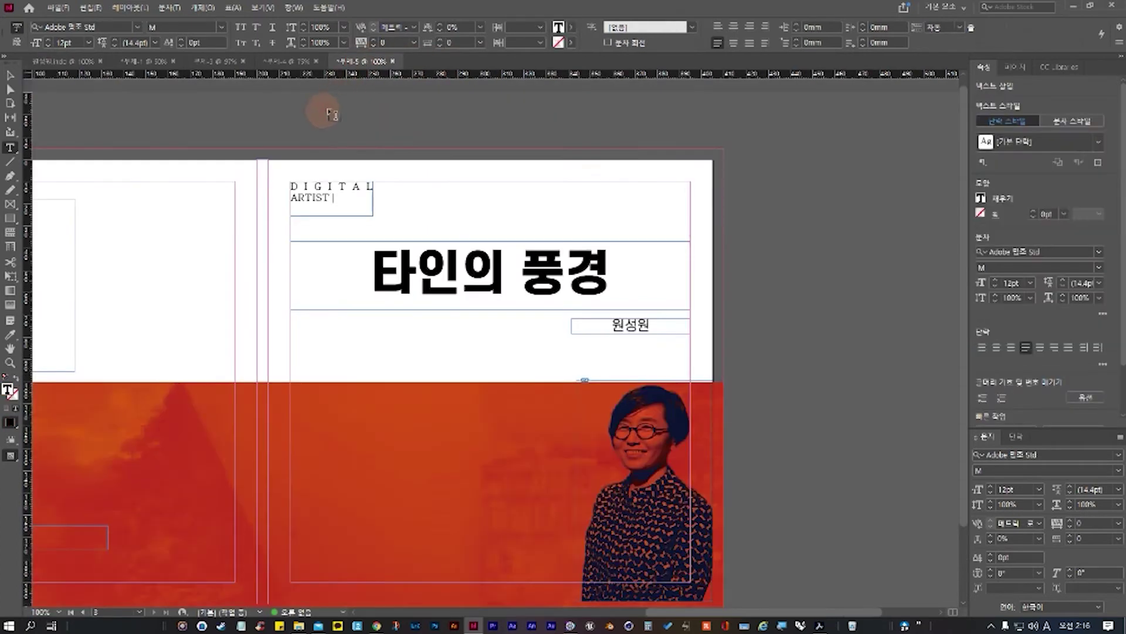
left_click_drag(325, 192, 313, 200)
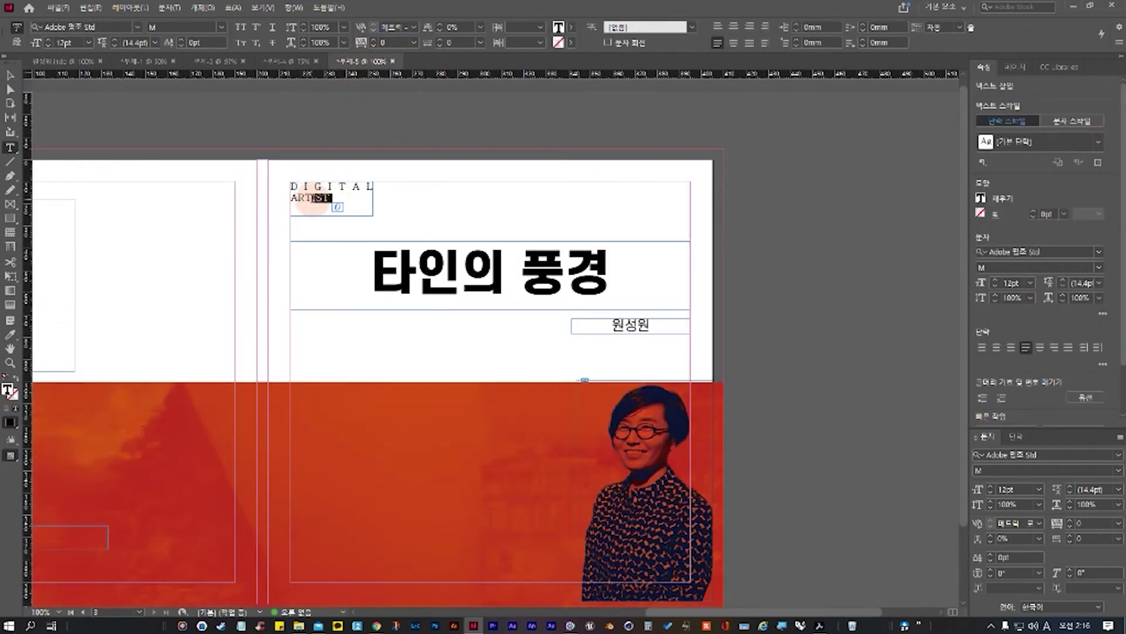
key("BackSpace")
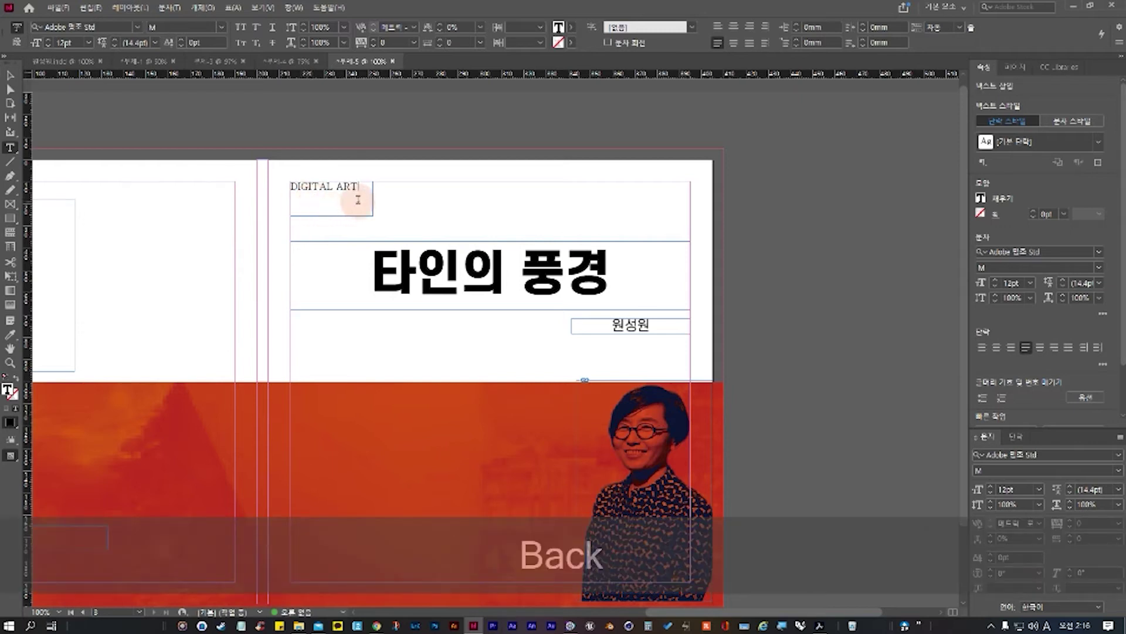
key("Return")
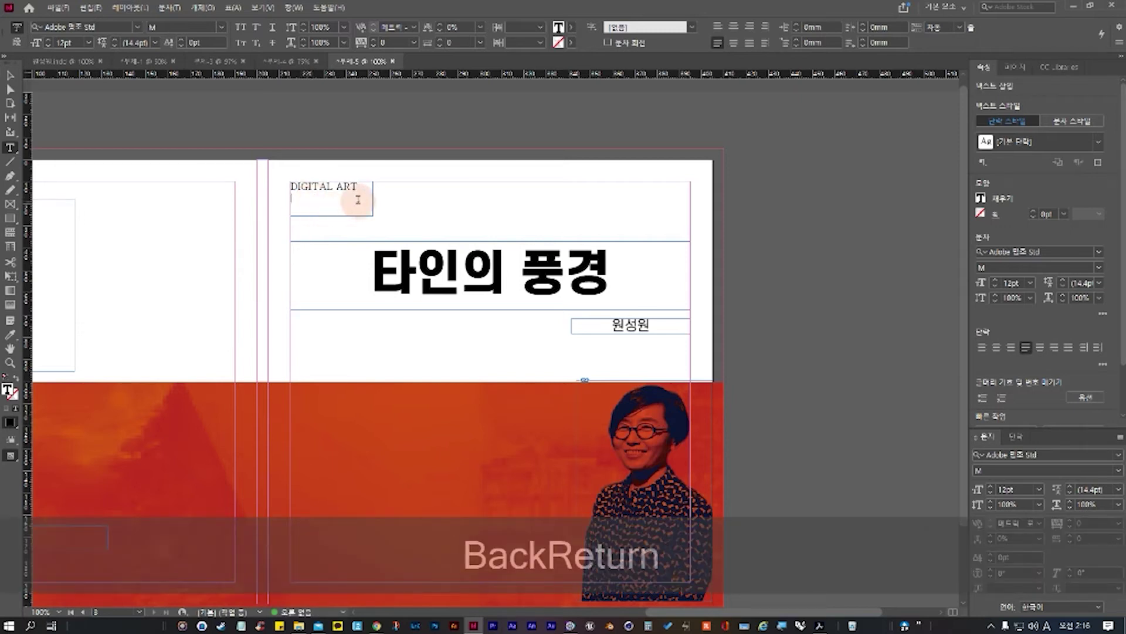
type("HIST")
type("R")
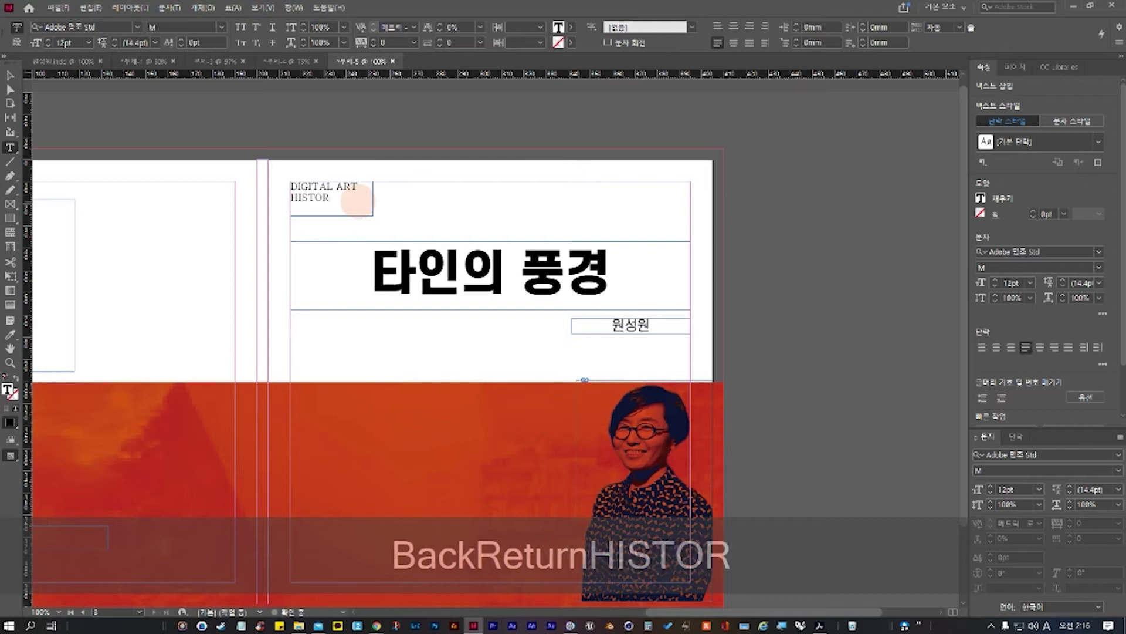
type("Y ANGF")
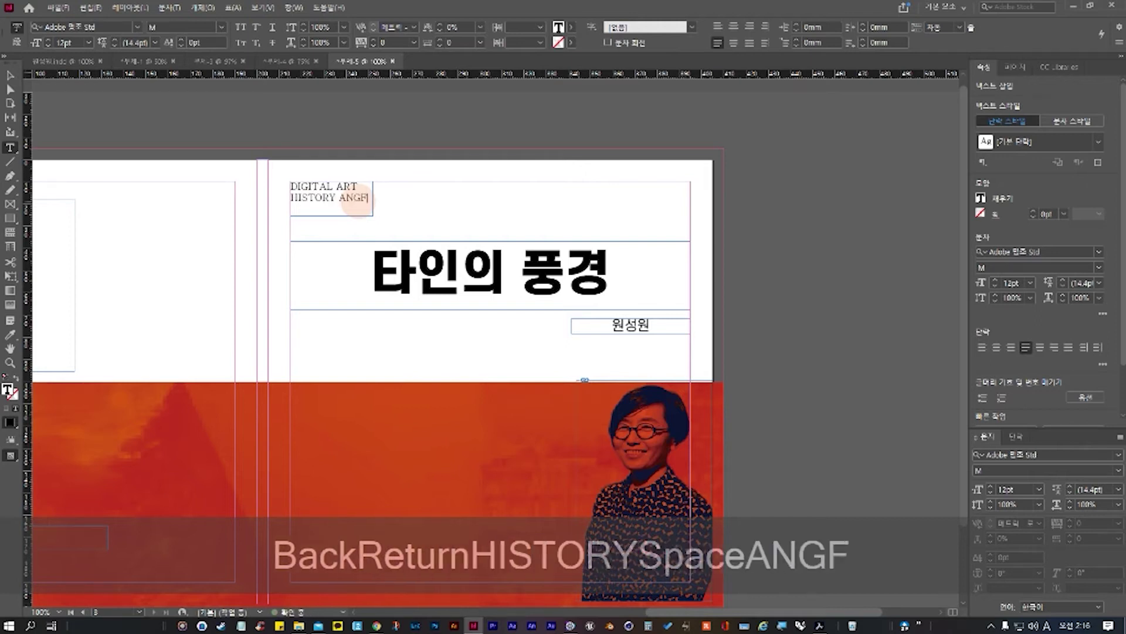
key("BackSpace")
key("BackSpace")
type("F")
key("BackSpace")
type("G")
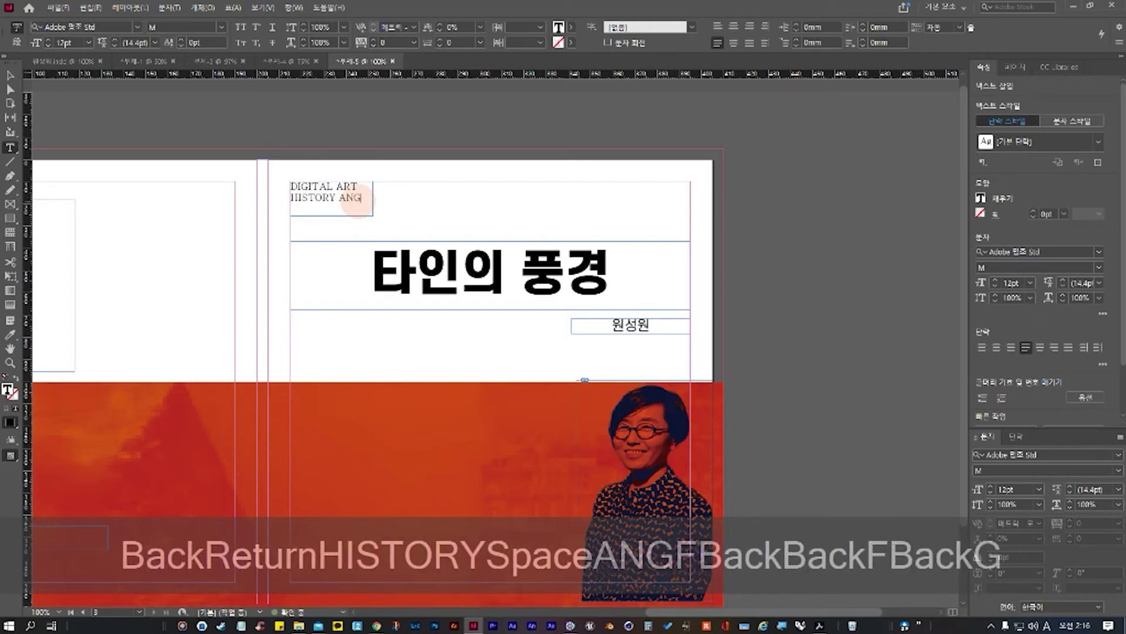
key("BackSpace")
type("D")
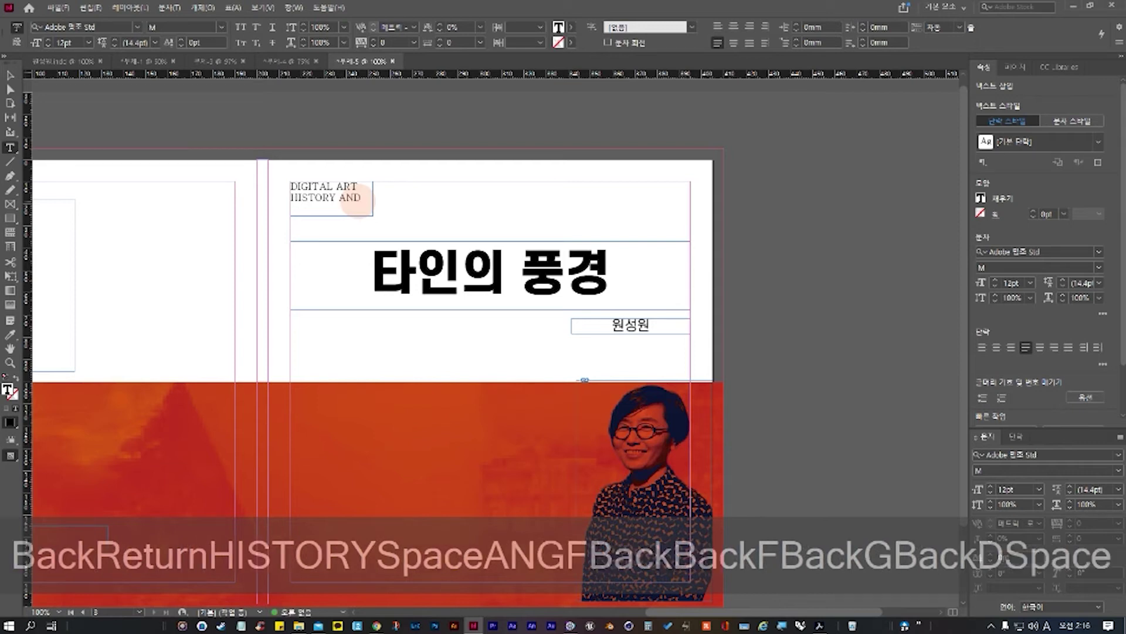
type(" ARTIST")
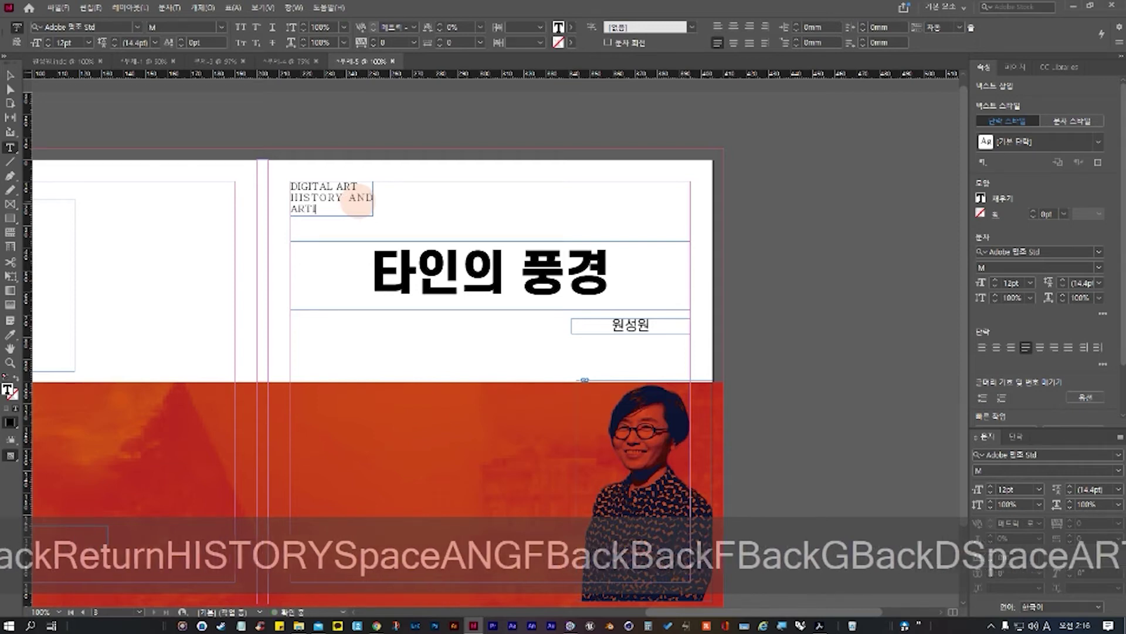
Step: Add a colon after "DIGITAL ART" in the heading's first line
left_click(341, 207)
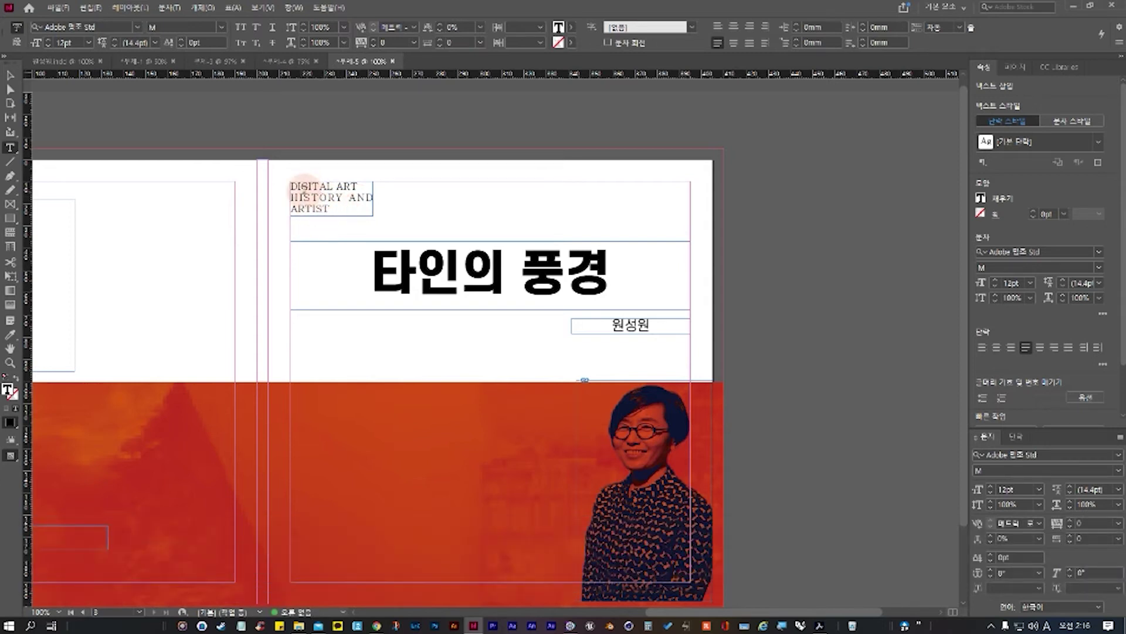
left_click_drag(293, 186, 356, 185)
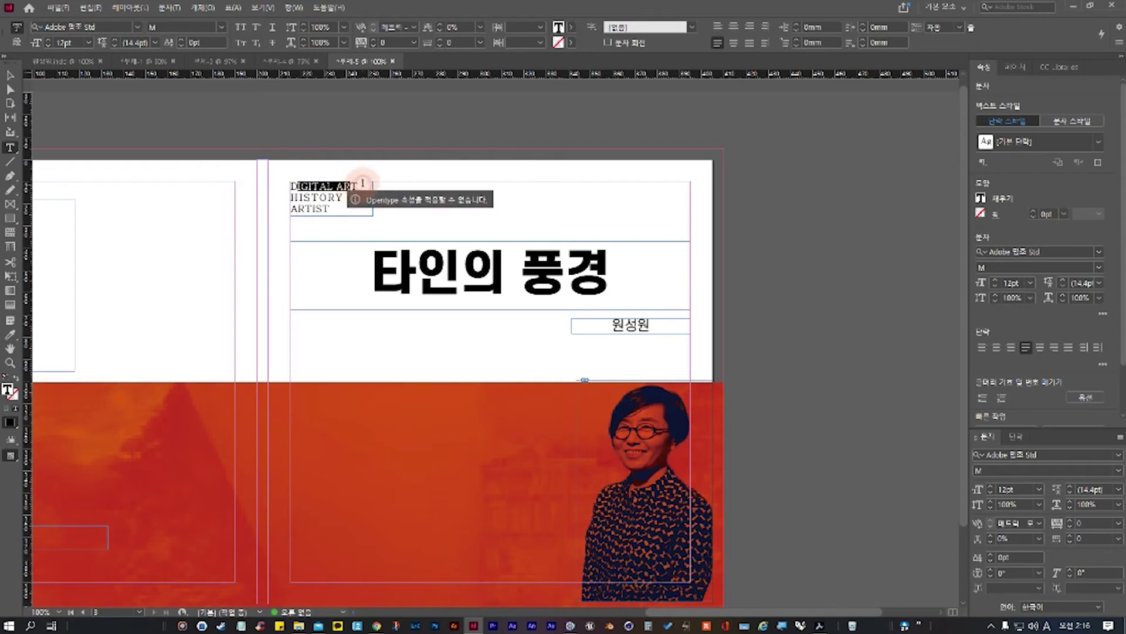
left_click(359, 183)
left_click(361, 185)
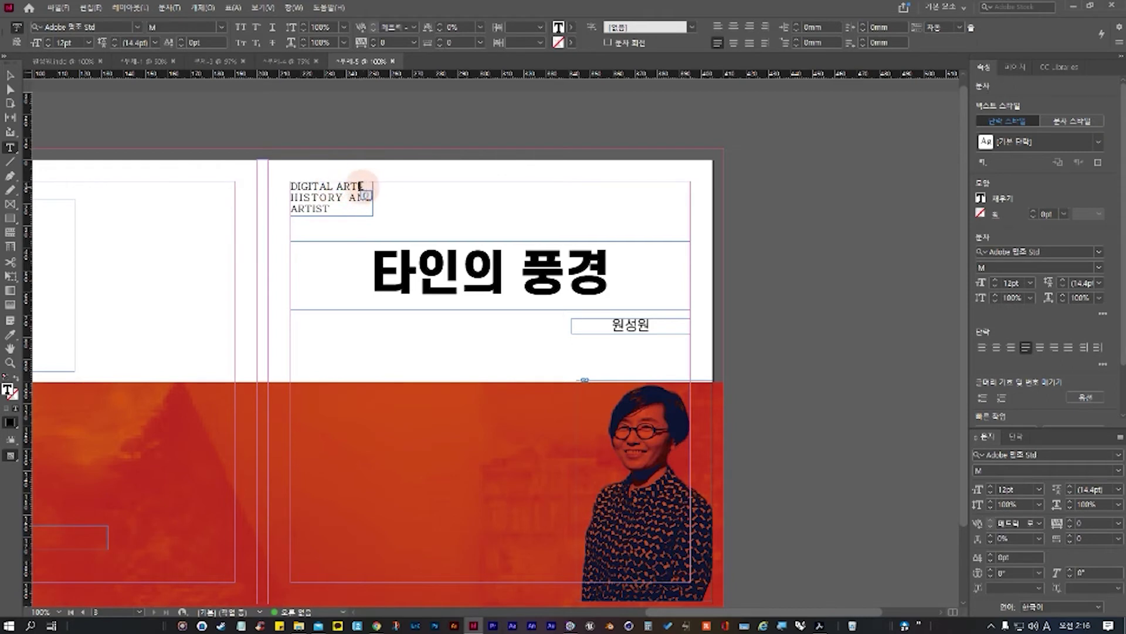
key("shift+Return")
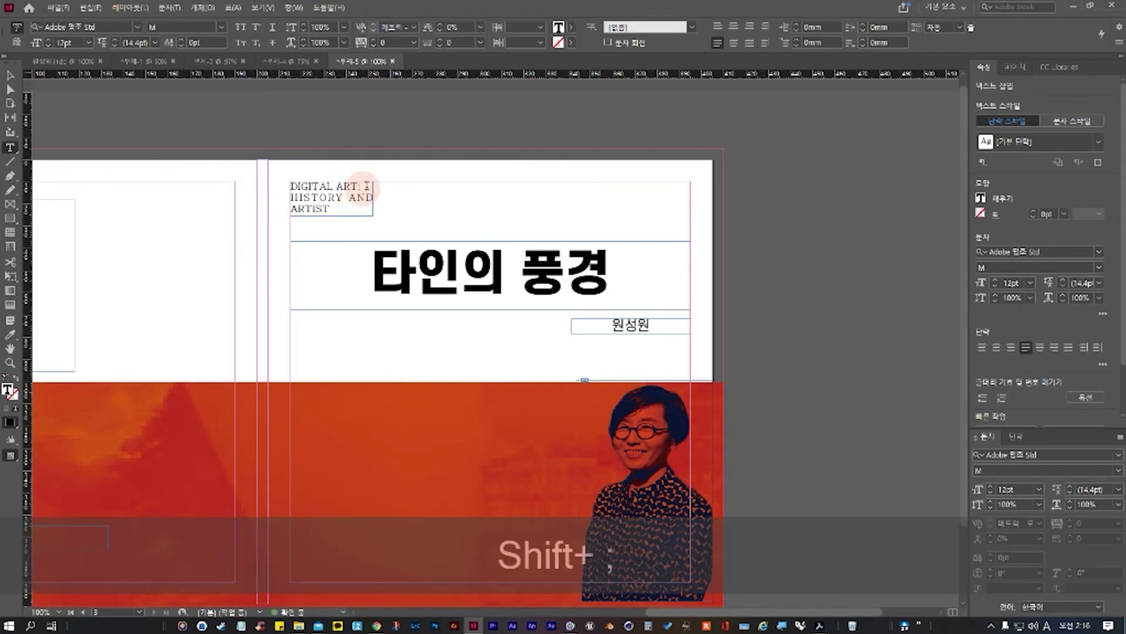
Step: Set the font of the whole "DIGITAL ART: HISTORY AND ARTIST" text to 에스코어 드림 5 Medium
left_click_drag(365, 186, 276, 191)
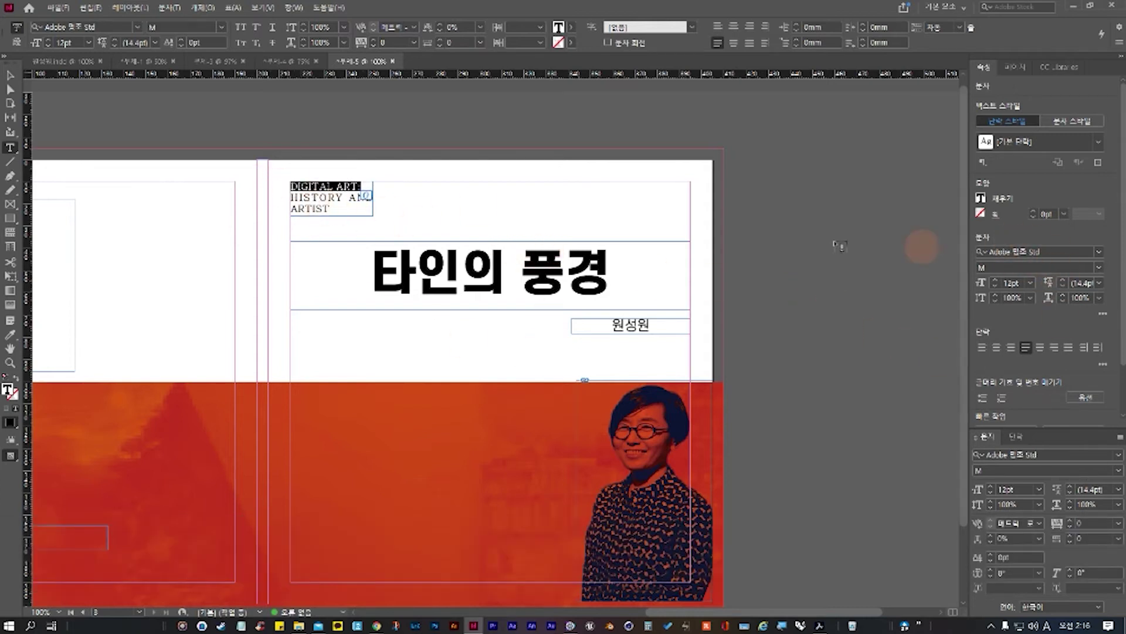
left_click(289, 184)
left_click_drag(292, 185, 628, 239)
left_click(1103, 257)
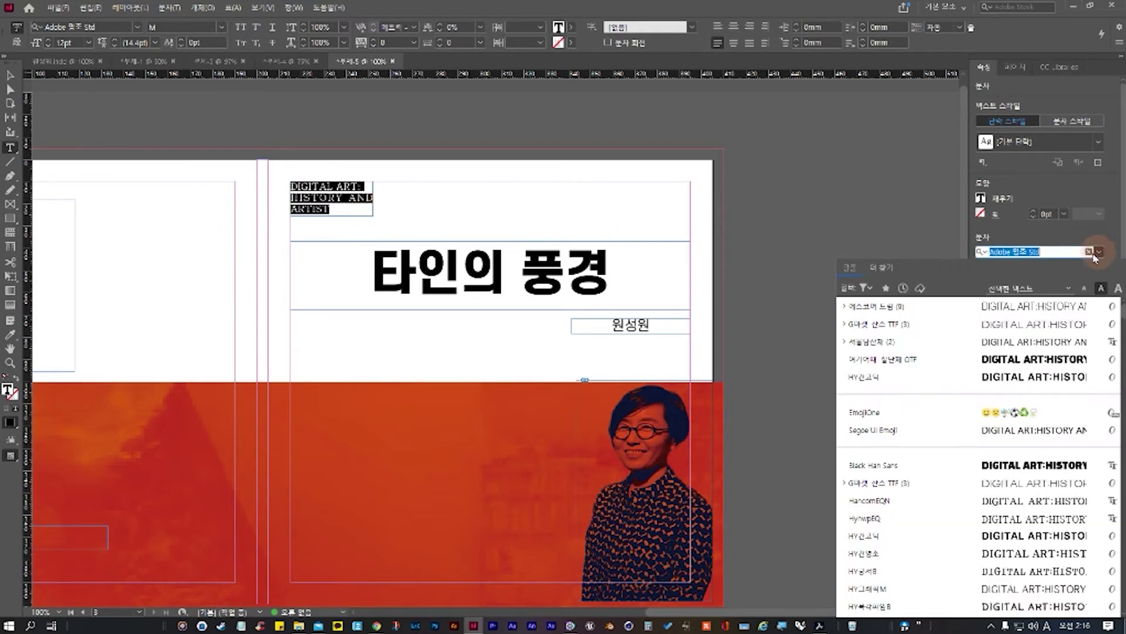
left_click(1050, 246)
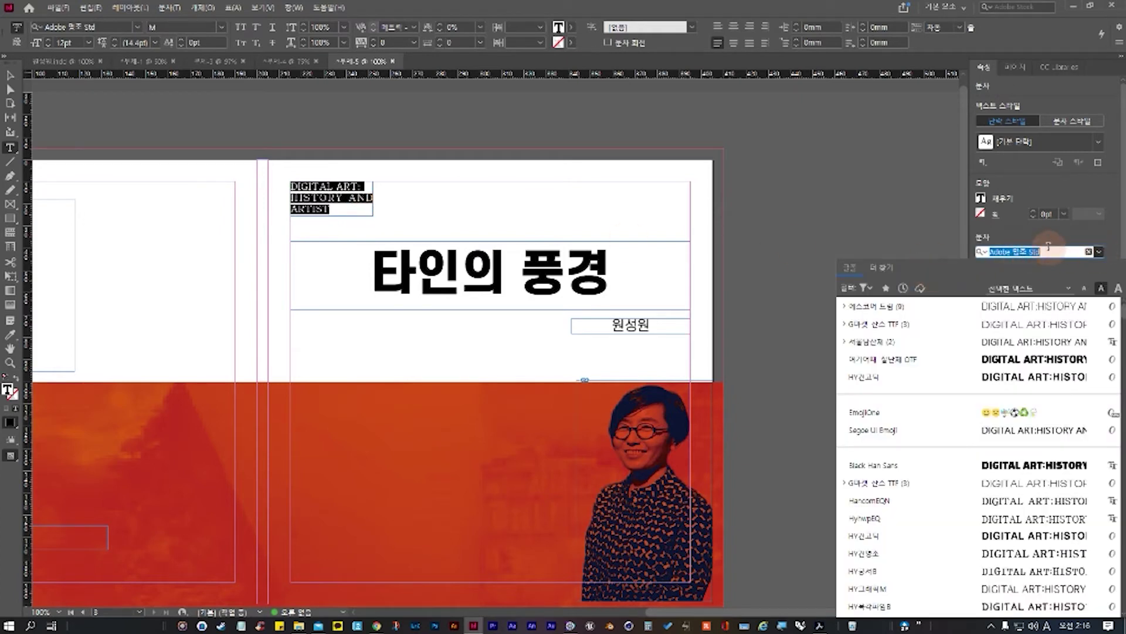
type("DP")
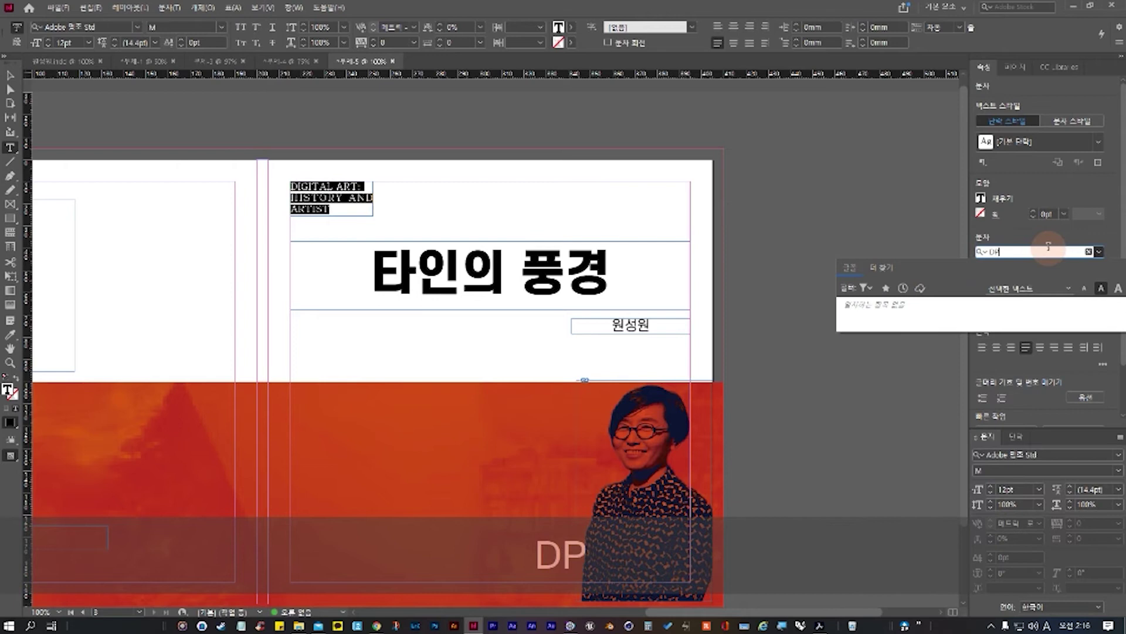
key("BackSpace")
key("BackSpace")
key("Hangul")
type("에")
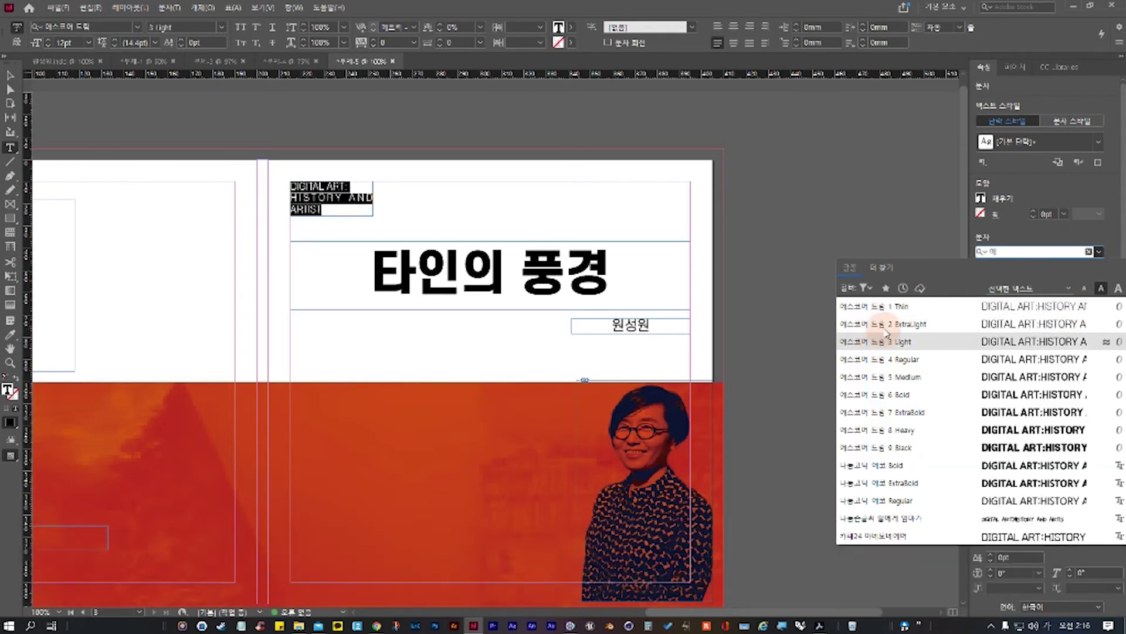
left_click(884, 377)
left_click(334, 199)
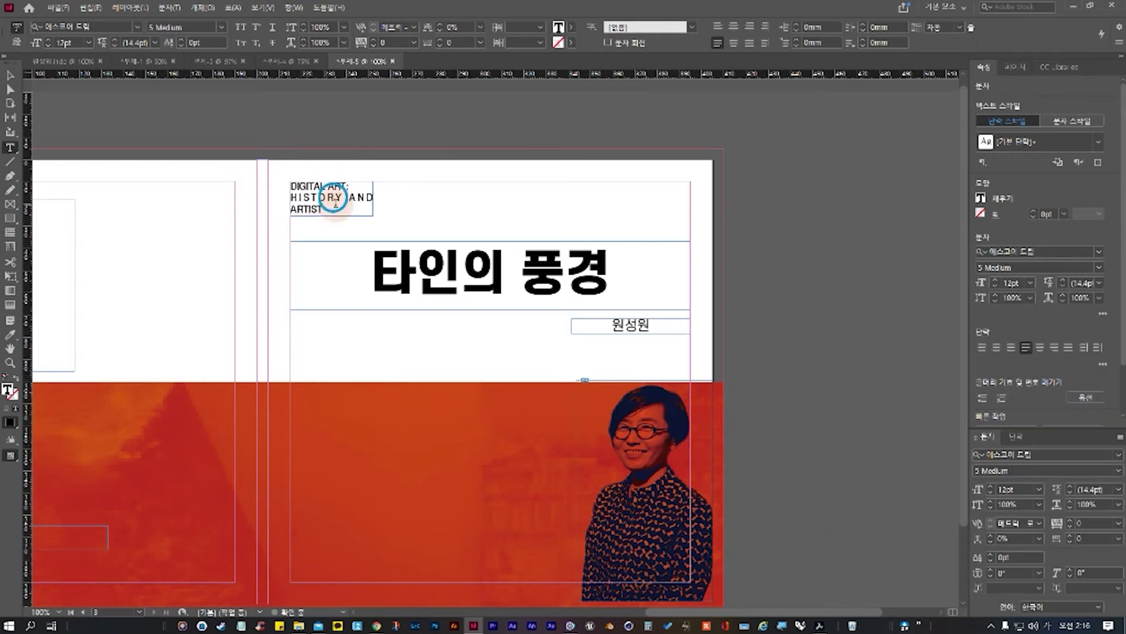
Step: Choose the 5 Medium font style for the "DIGITAL ART:" line
left_click_drag(361, 185, 289, 186)
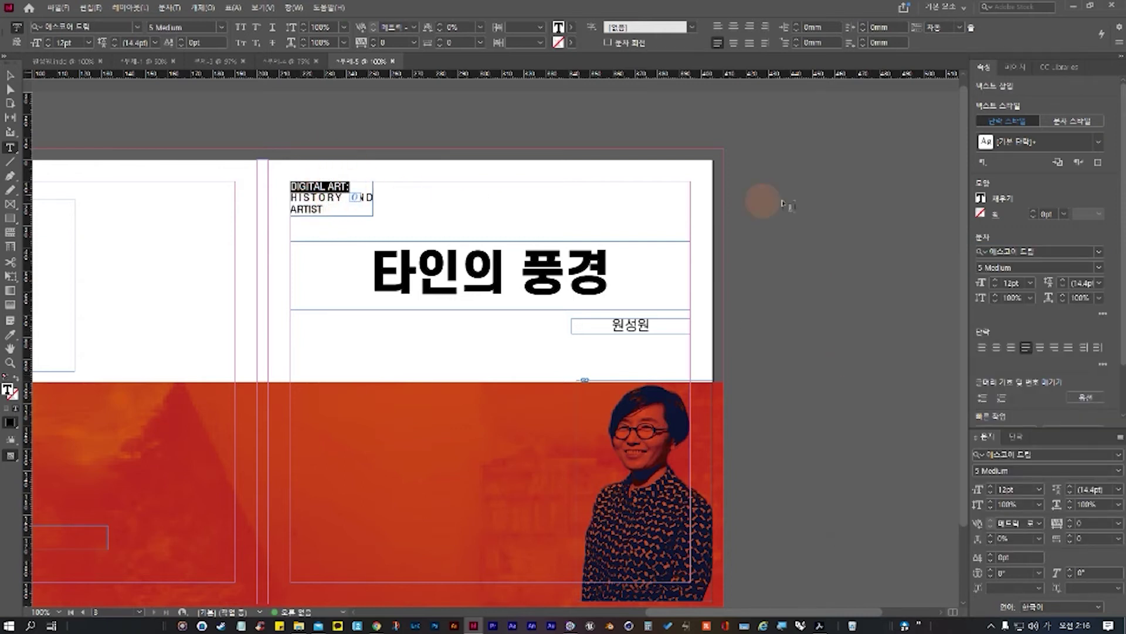
left_click(1098, 267)
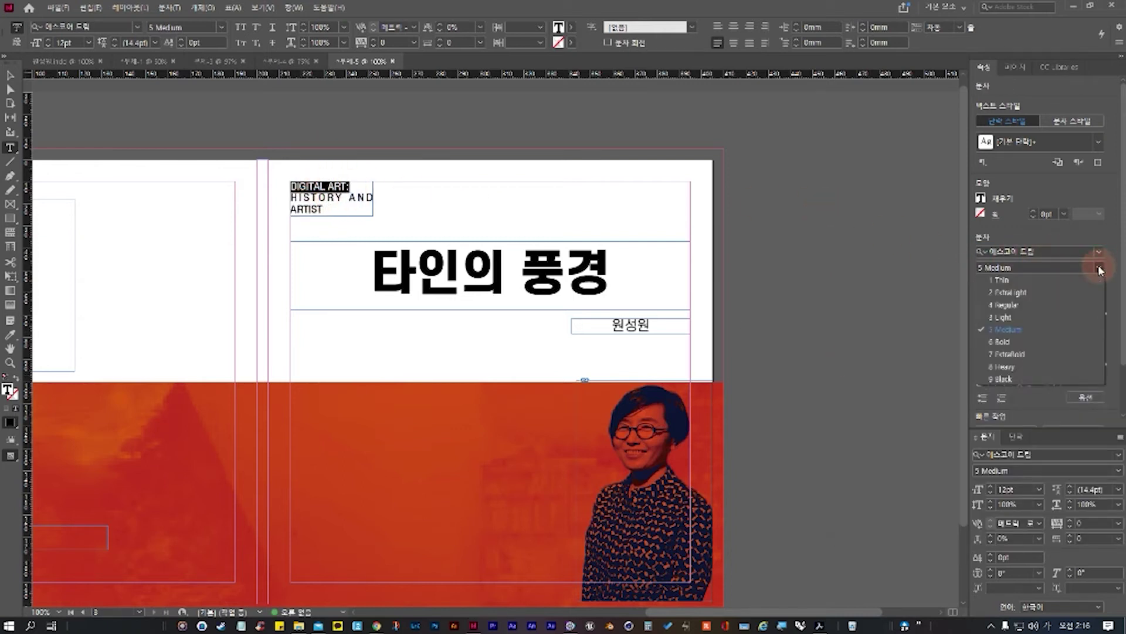
left_click(1024, 334)
Step: Set the "HISTORY AND ARTIST" text to the 1 Thin font style at 10 pt
left_click_drag(324, 210, 284, 192)
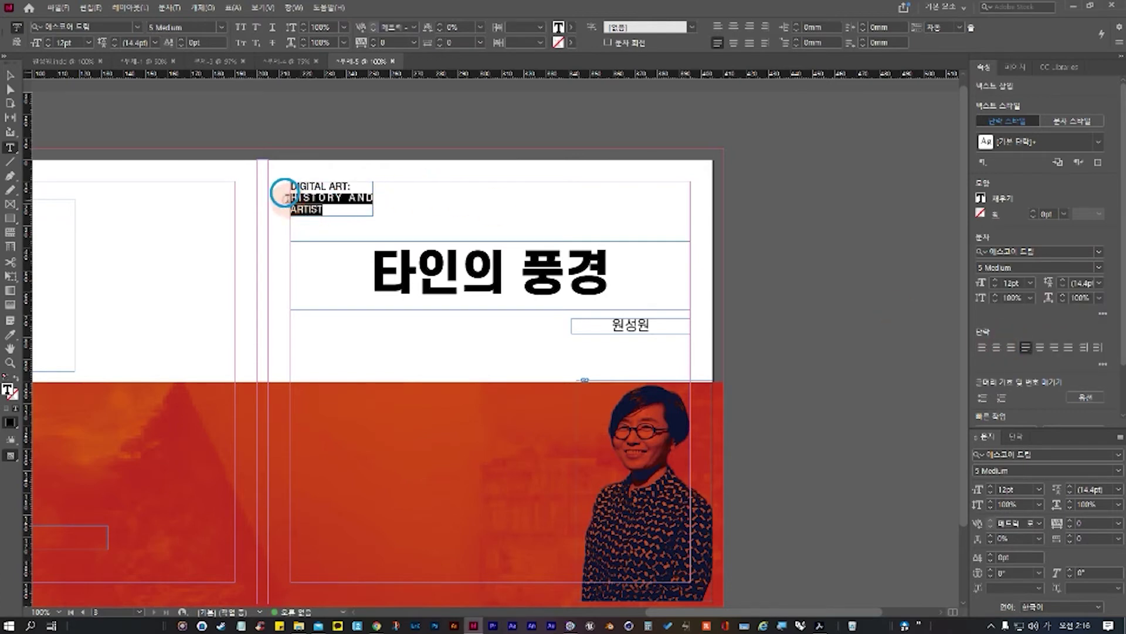
left_click(1100, 268)
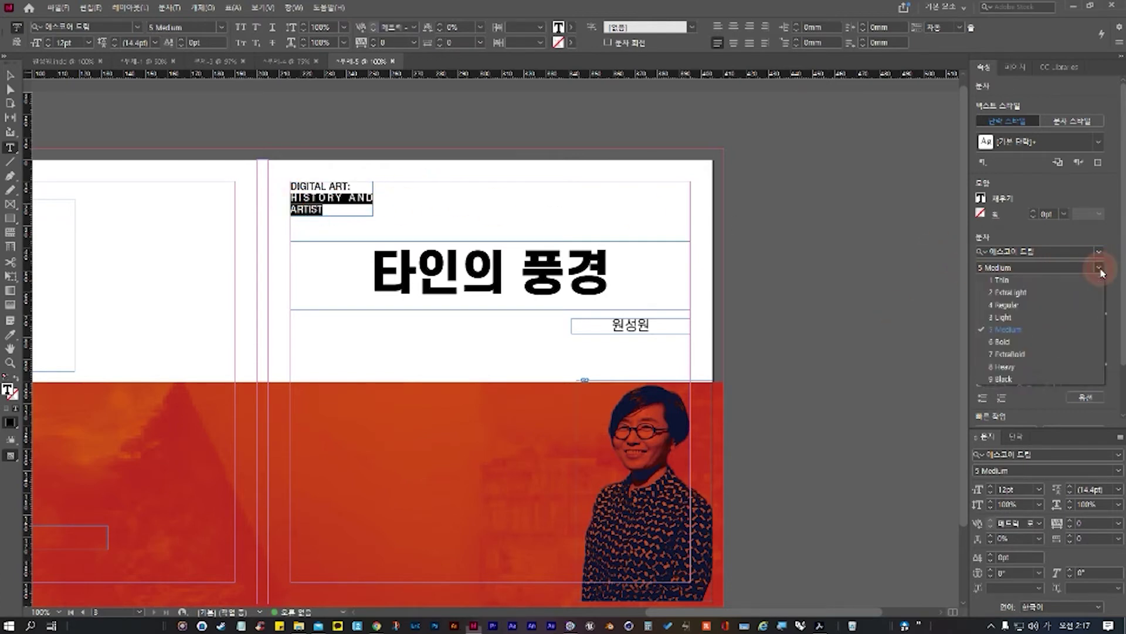
left_click(1009, 280)
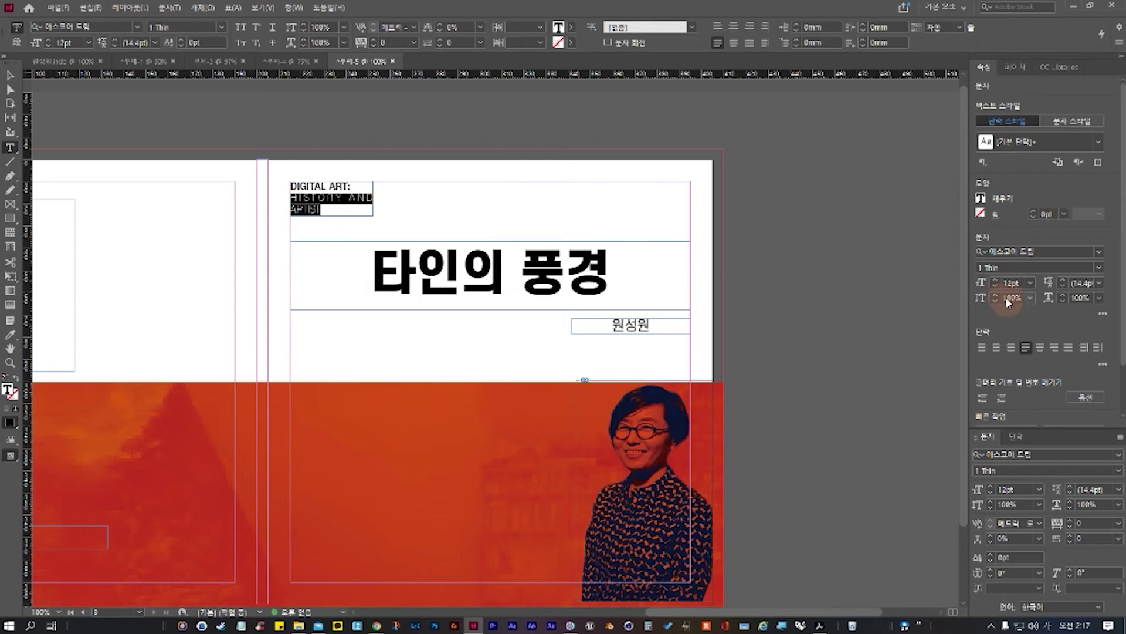
left_click(995, 286)
left_click(995, 286)
left_click(995, 287)
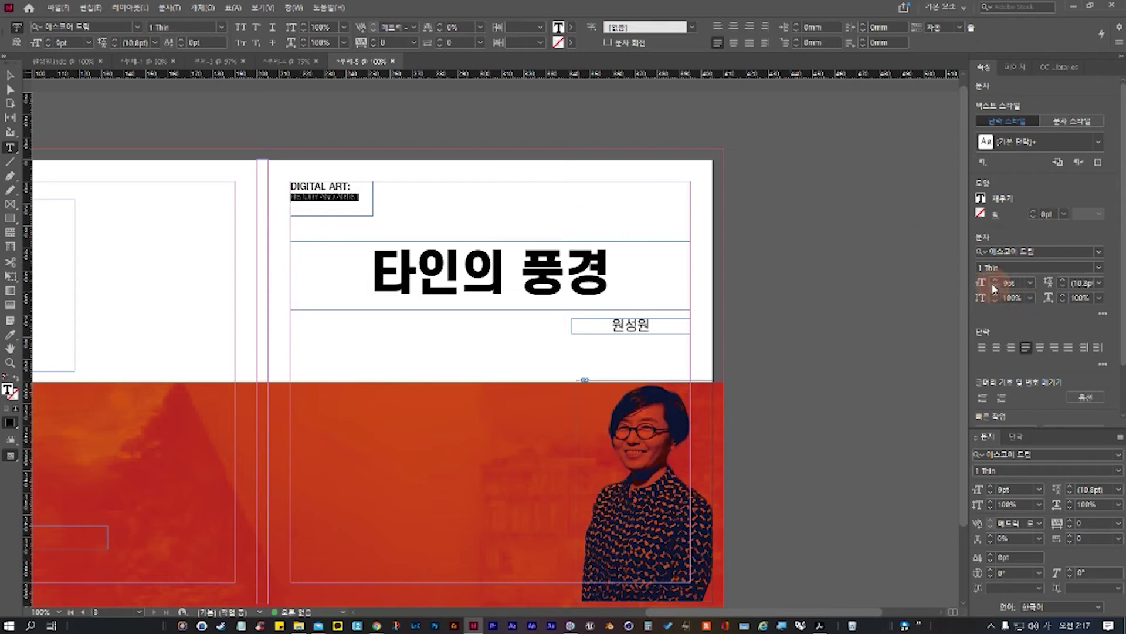
left_click(995, 280)
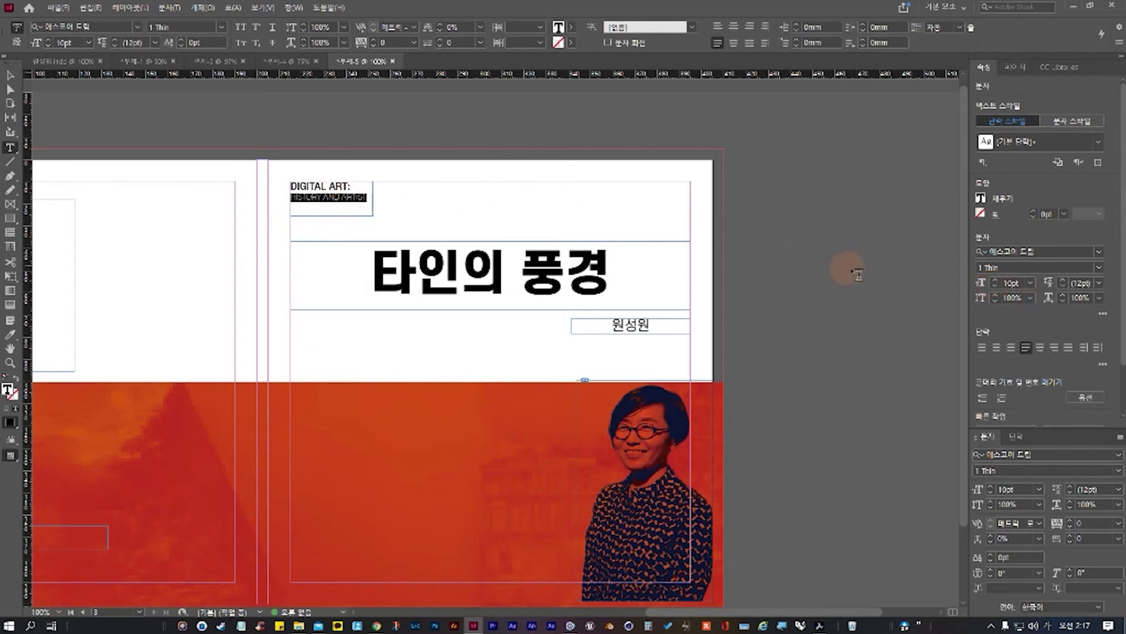
Step: Centre the Digital Art heading vertically in its text frame and fit the frame to the text
left_click(995, 280)
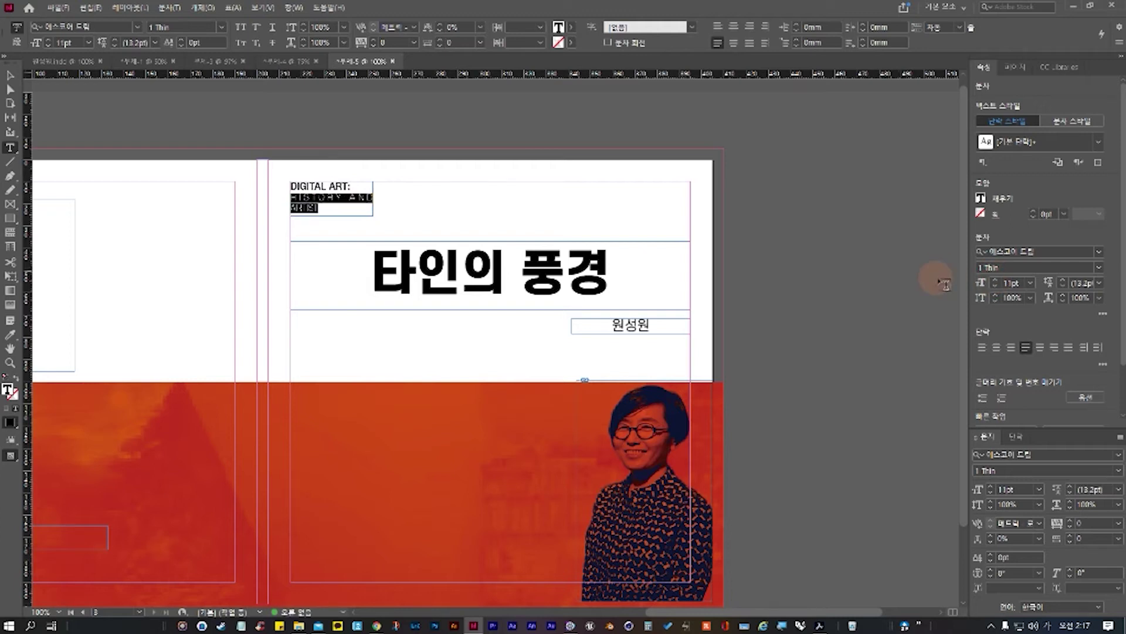
left_click(993, 286)
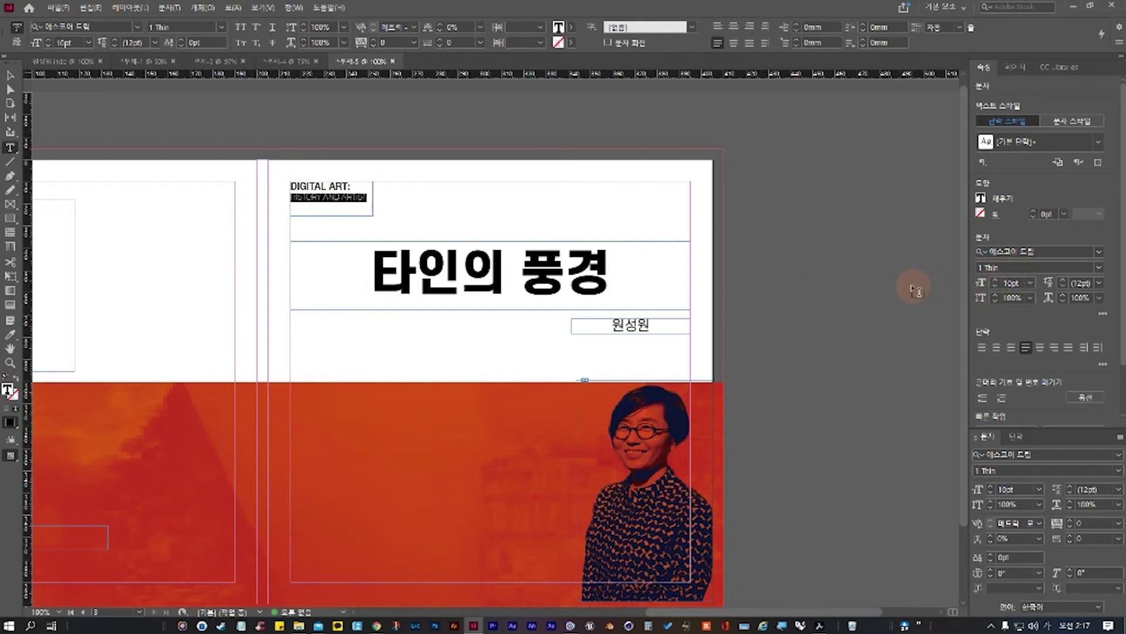
left_click(10, 76)
left_click(331, 197)
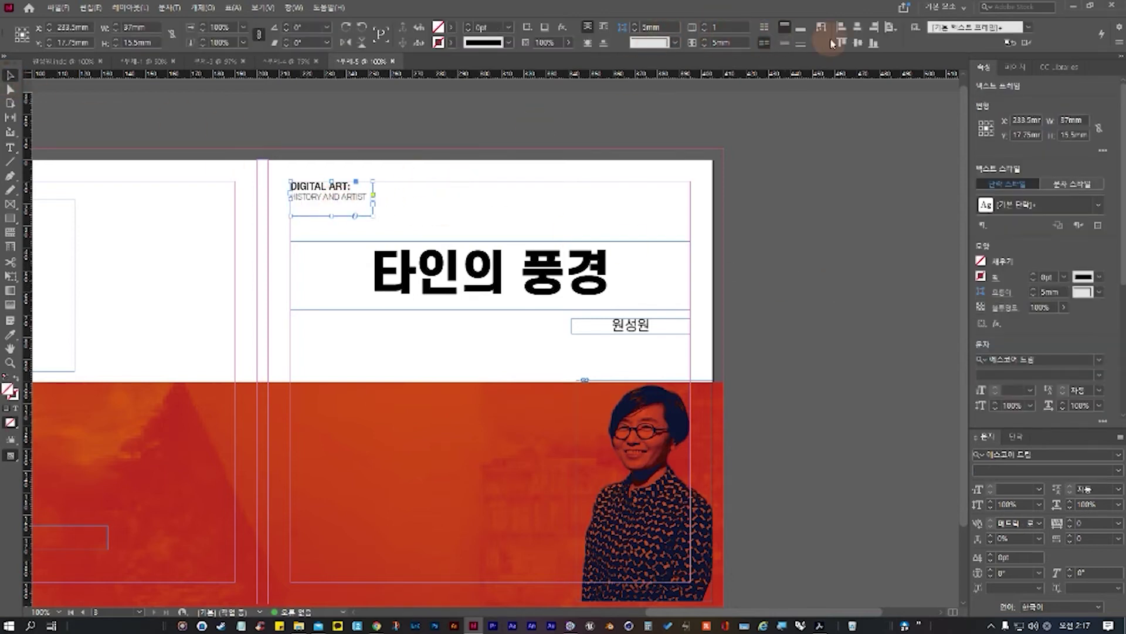
left_click(786, 44)
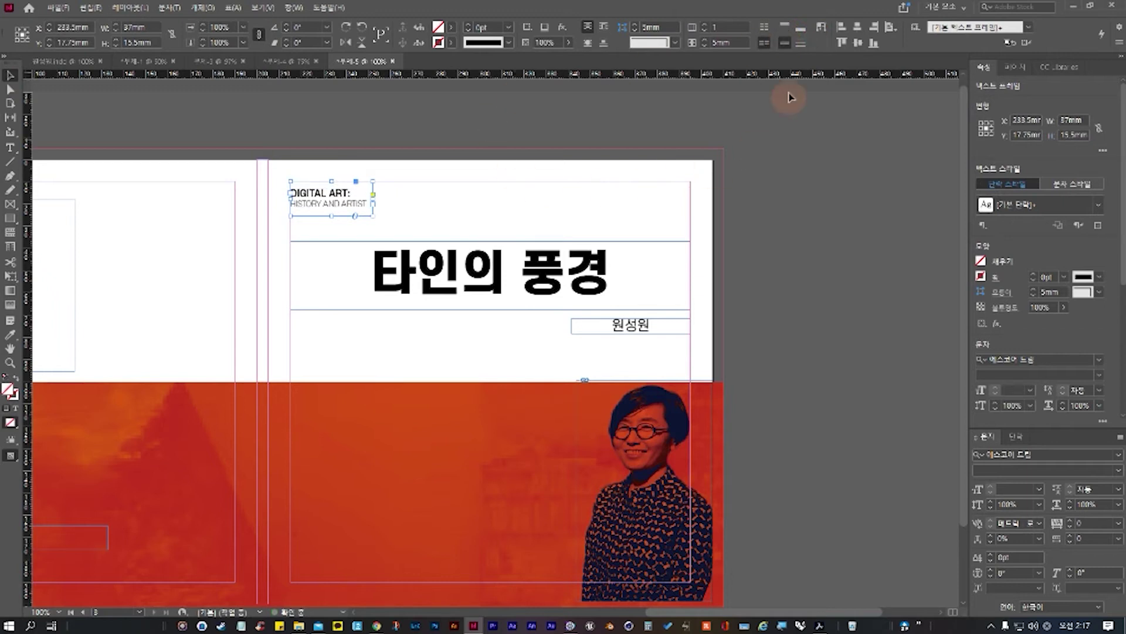
left_click(821, 30)
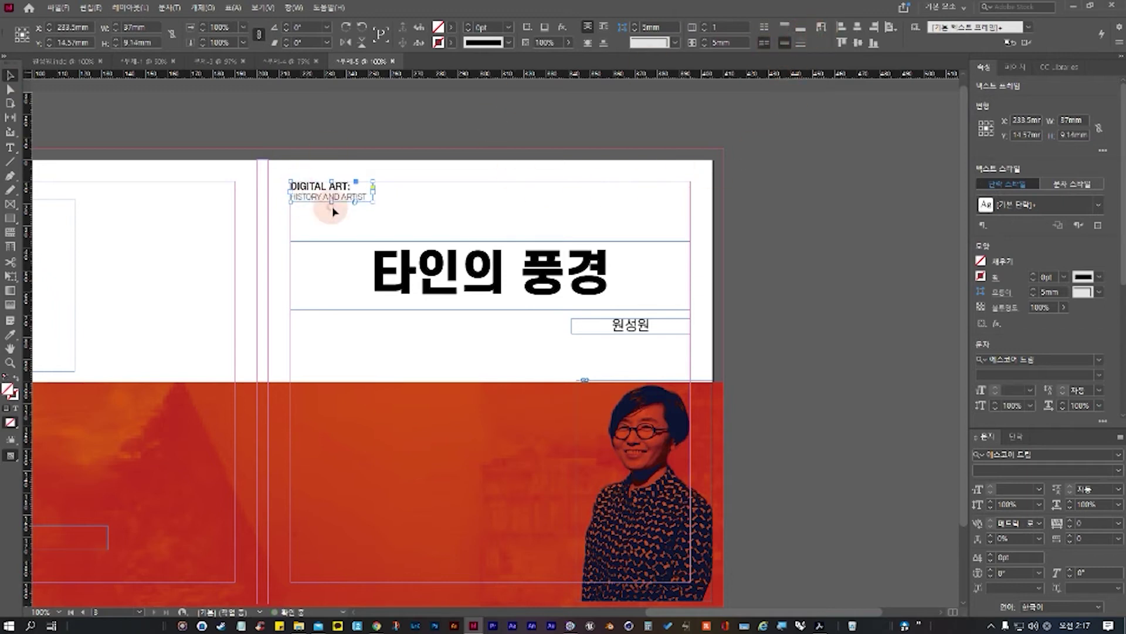
left_click(258, 240)
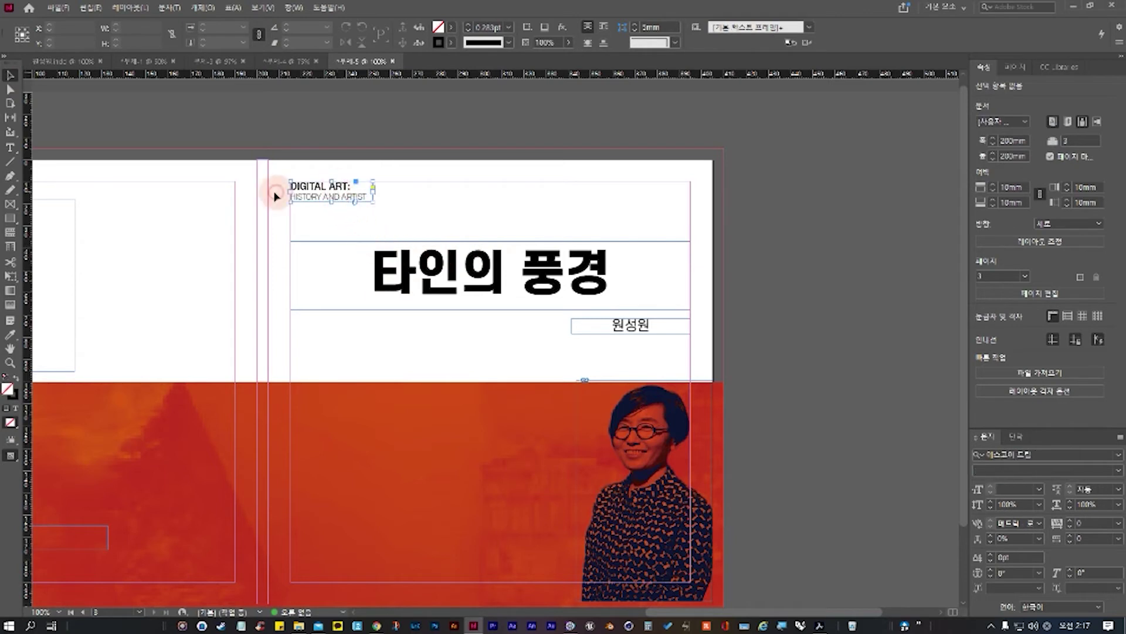
Step: Set the "DIGITAL ART:" line of the heading to 13 pt
double_click(355, 187)
left_click(297, 186)
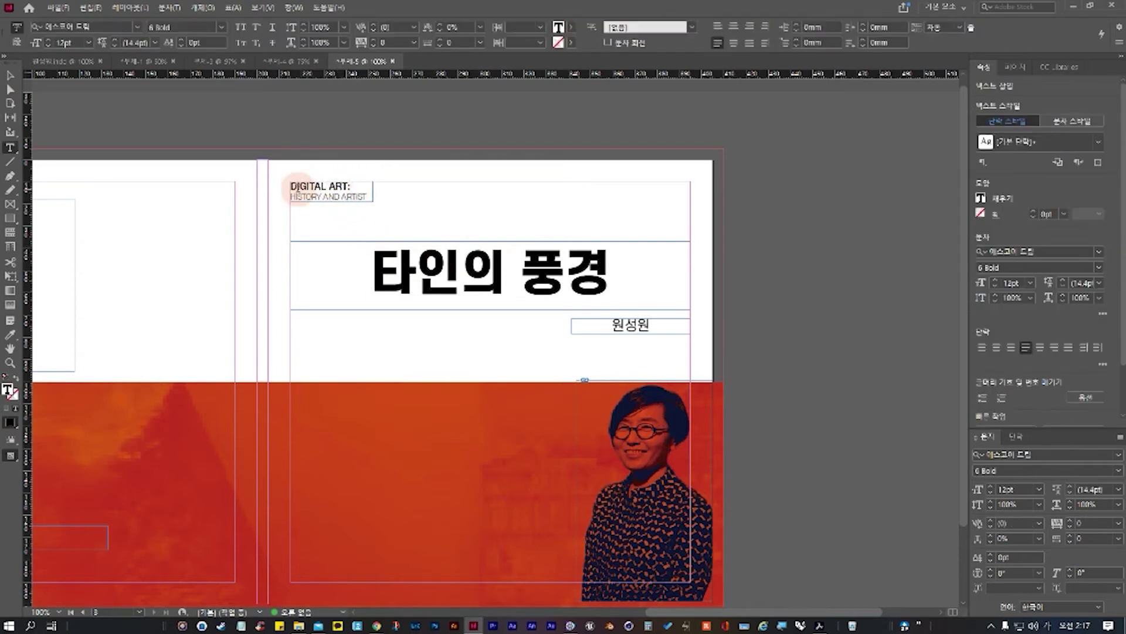
left_click(354, 187, "shift")
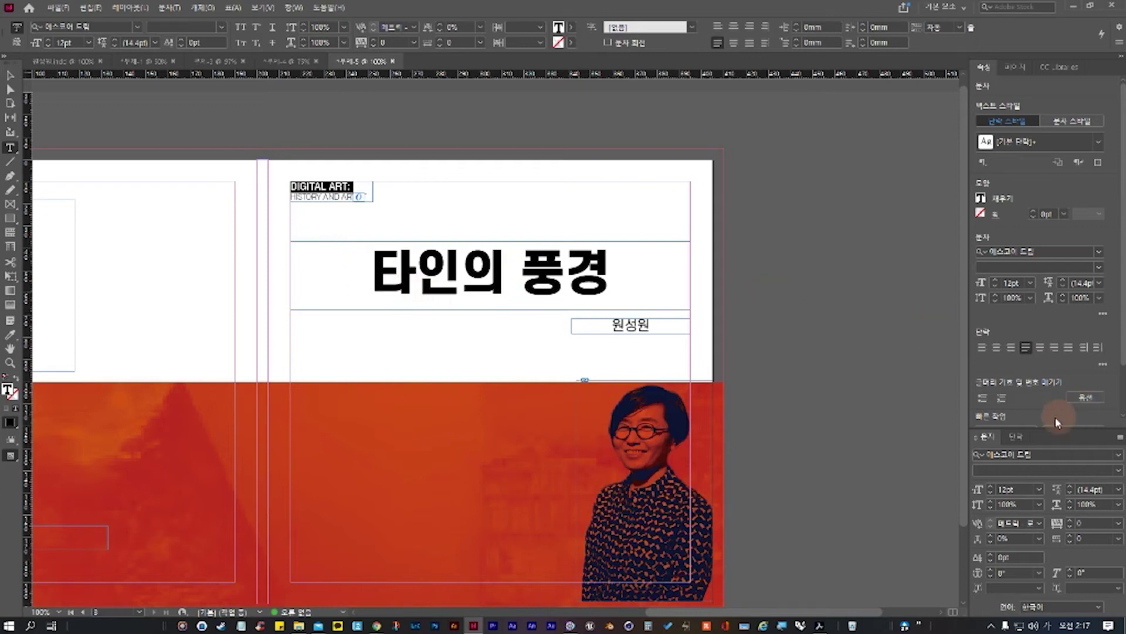
left_click(990, 491)
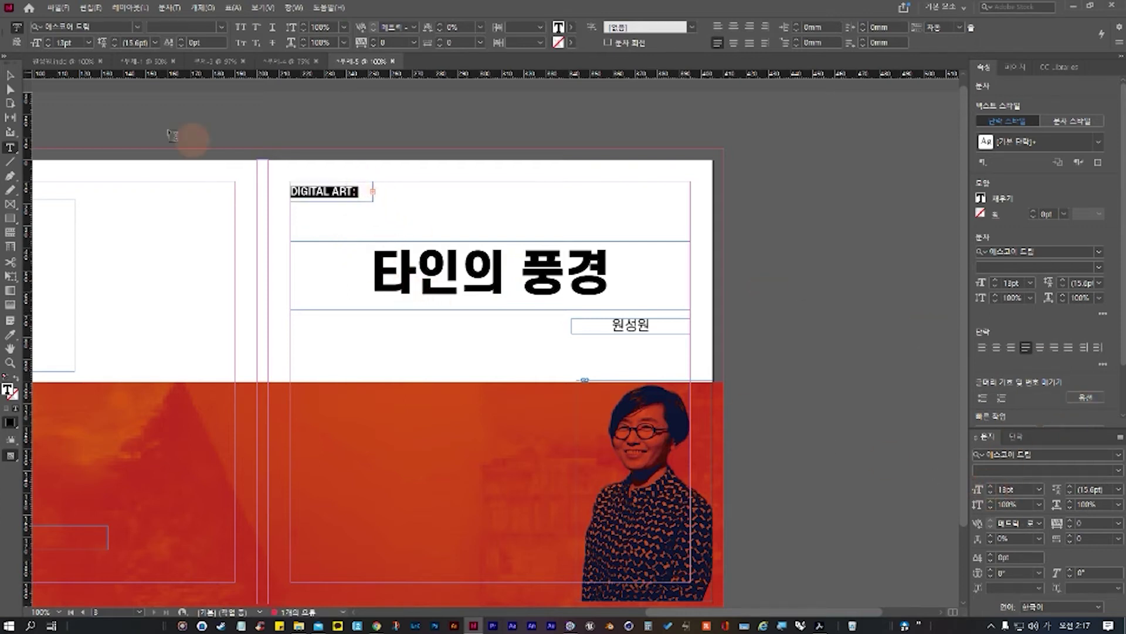
key("Escape")
Step: Extend the heading's frame downward to show the overset second line, and fit the frame to its text
left_click(326, 204)
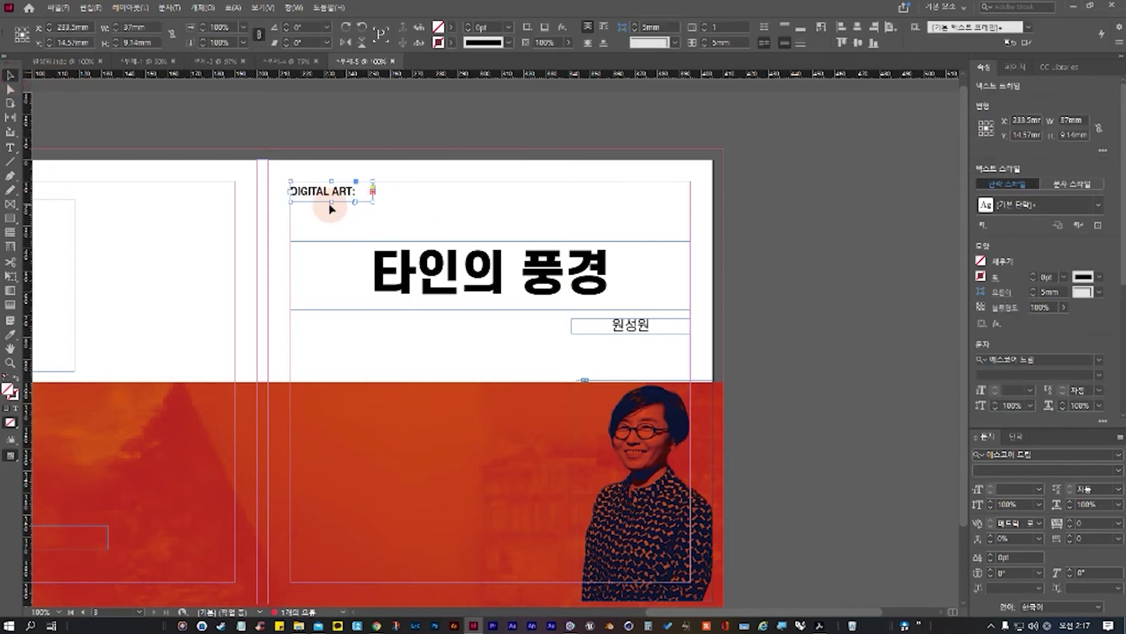
double_click(332, 202)
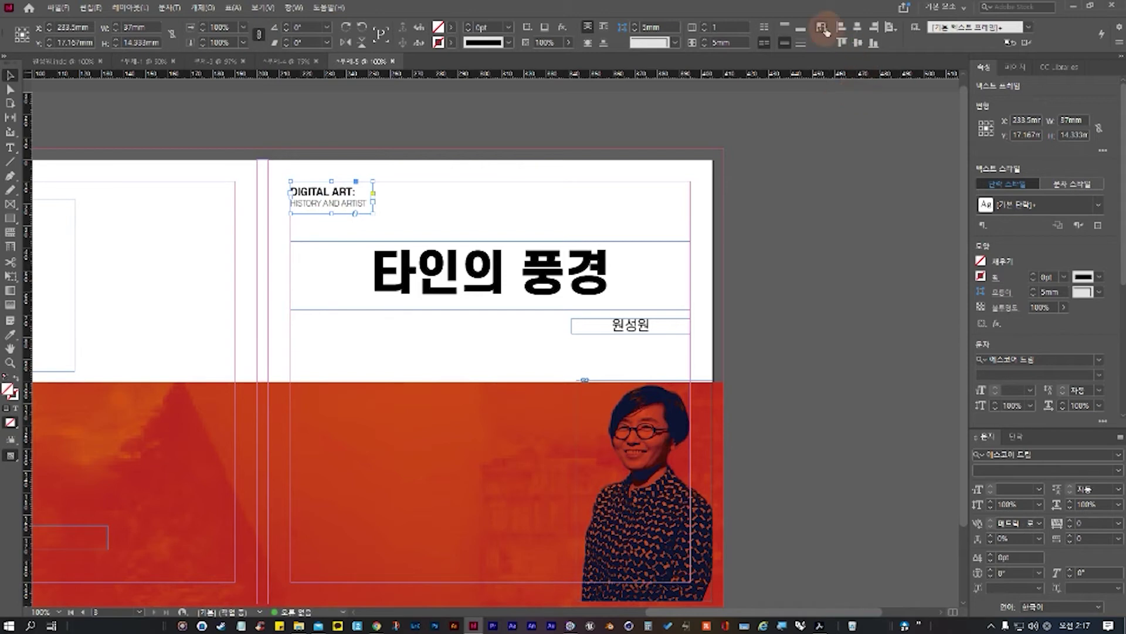
left_click(821, 27)
left_click(442, 224)
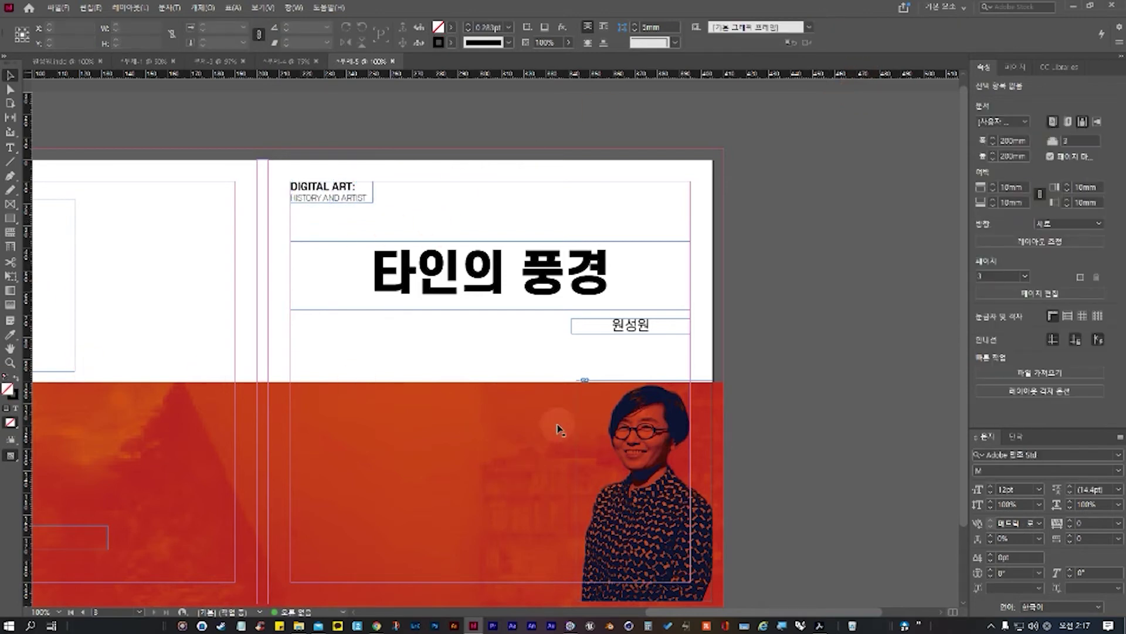
Step: Delete the small empty frame on the red photo area of the back cover
scroll(543, 389, "down", 3)
scroll(543, 386, "up", 1)
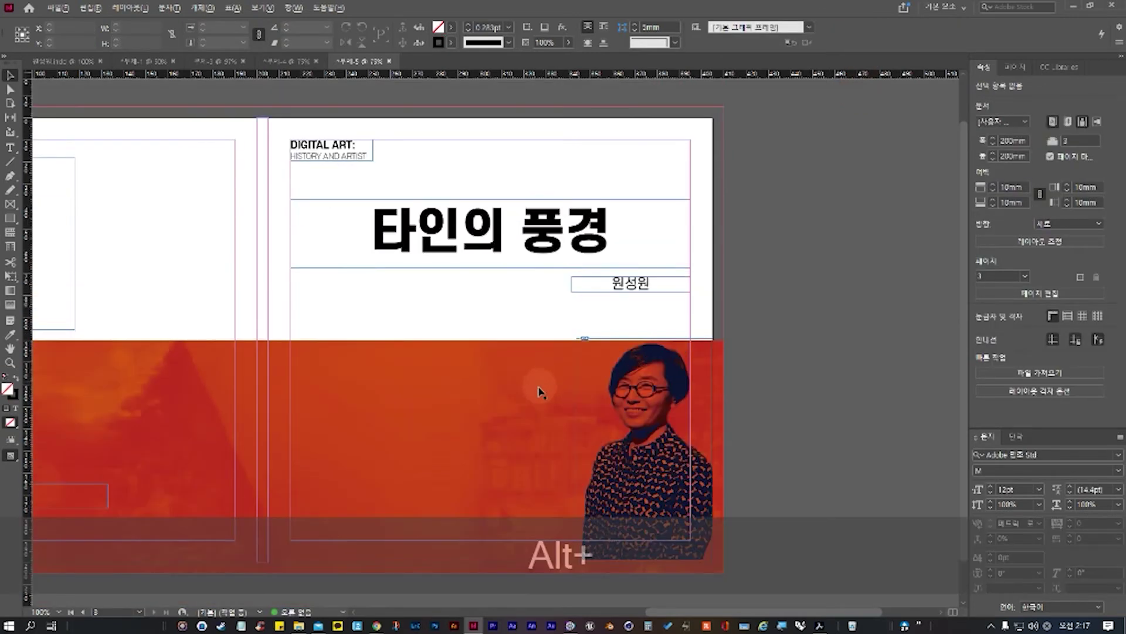
scroll(538, 382, "down", 1)
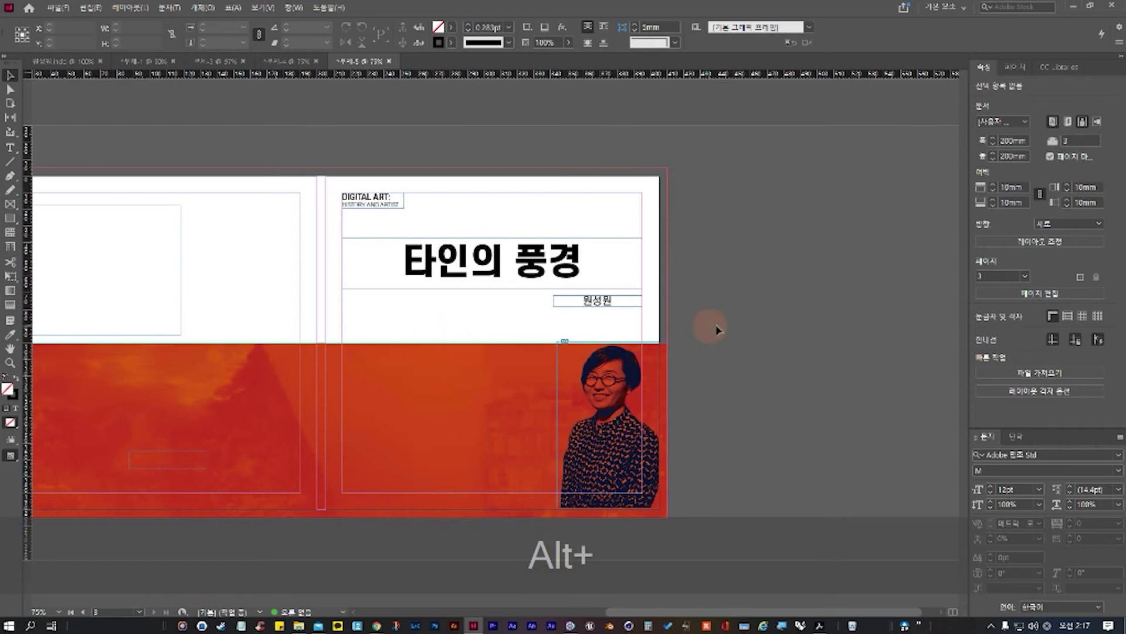
left_click_drag(179, 351, 461, 352)
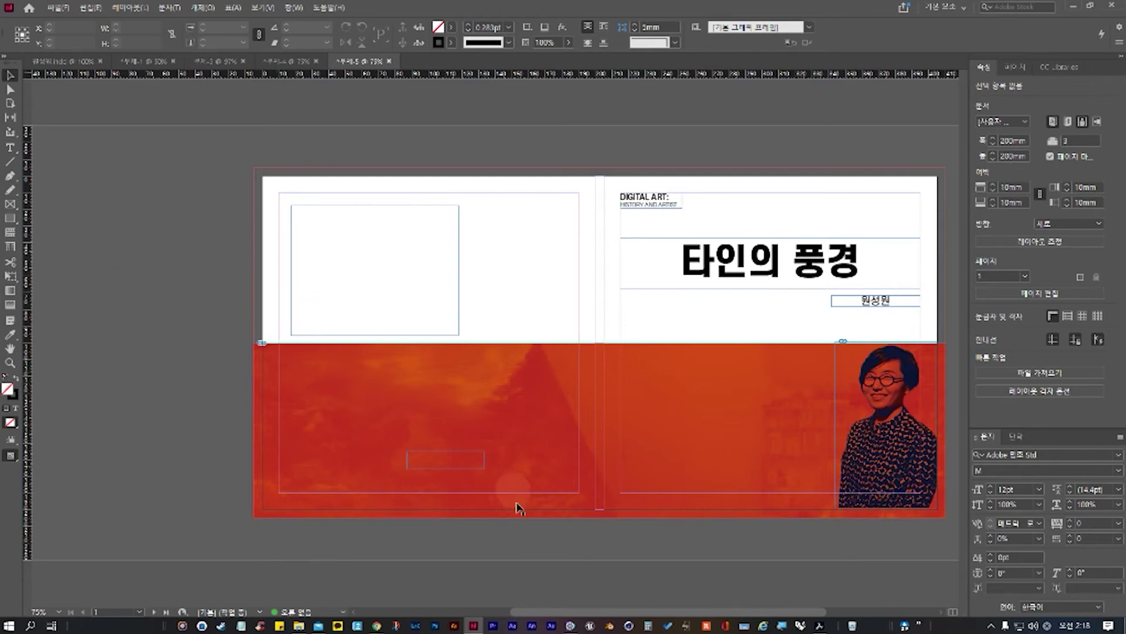
left_click(570, 625)
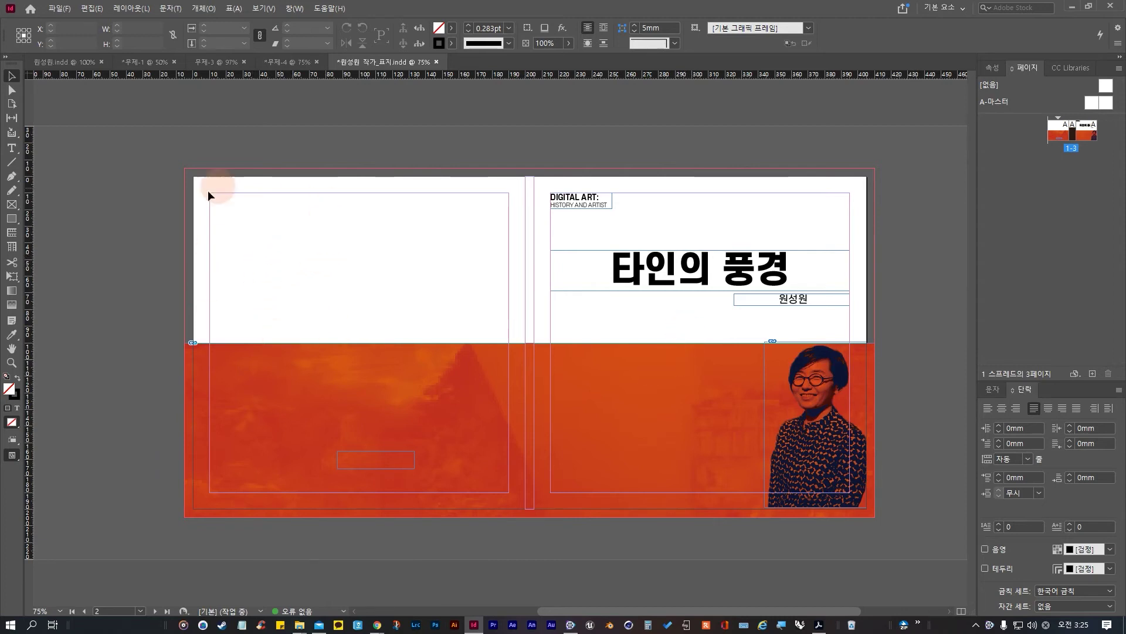
left_click(401, 473)
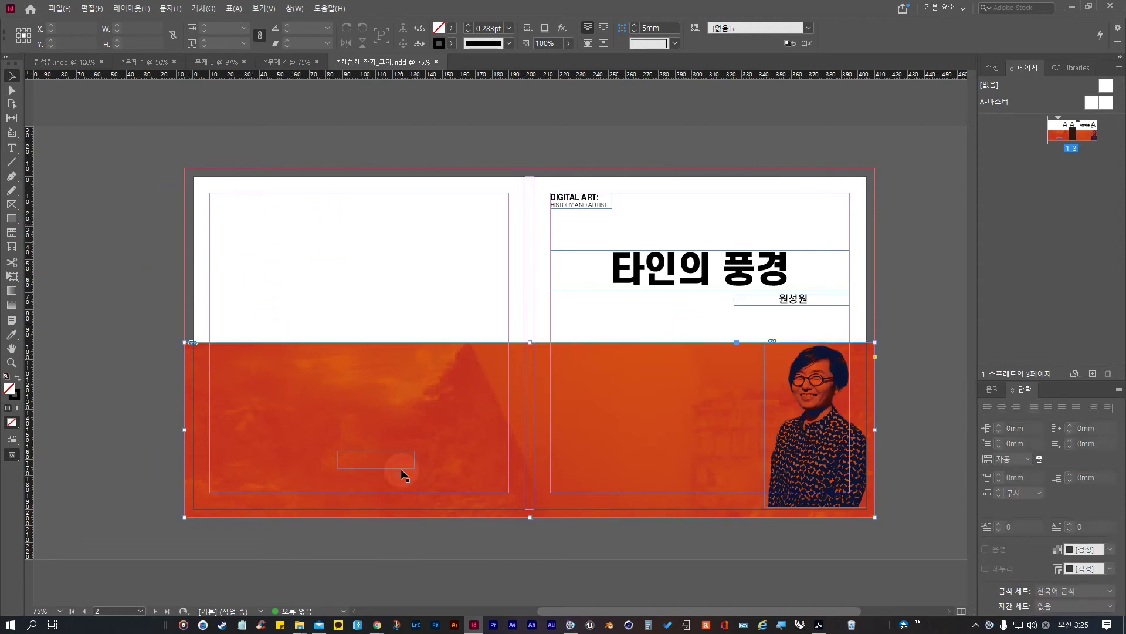
left_click(406, 467)
key("Delete")
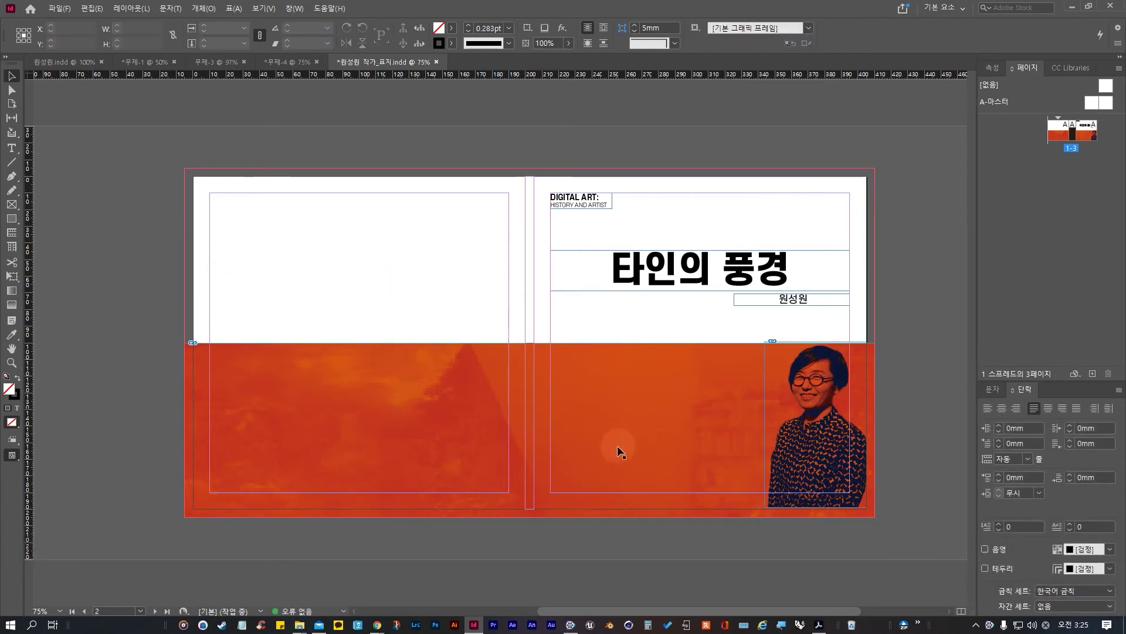
left_click(617, 447)
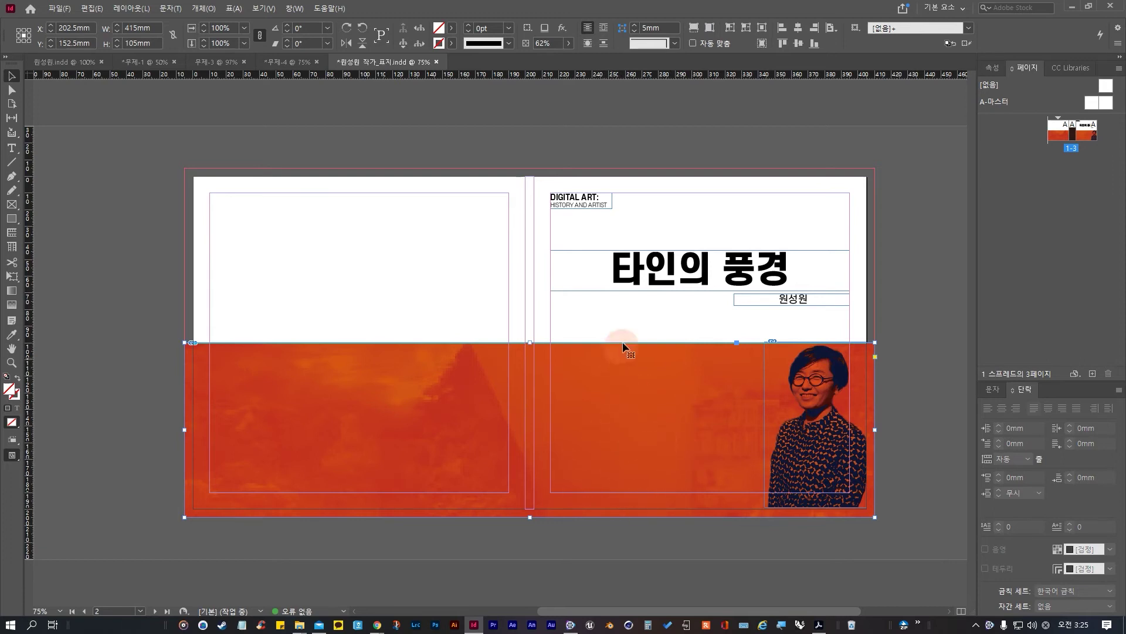
left_click(623, 321)
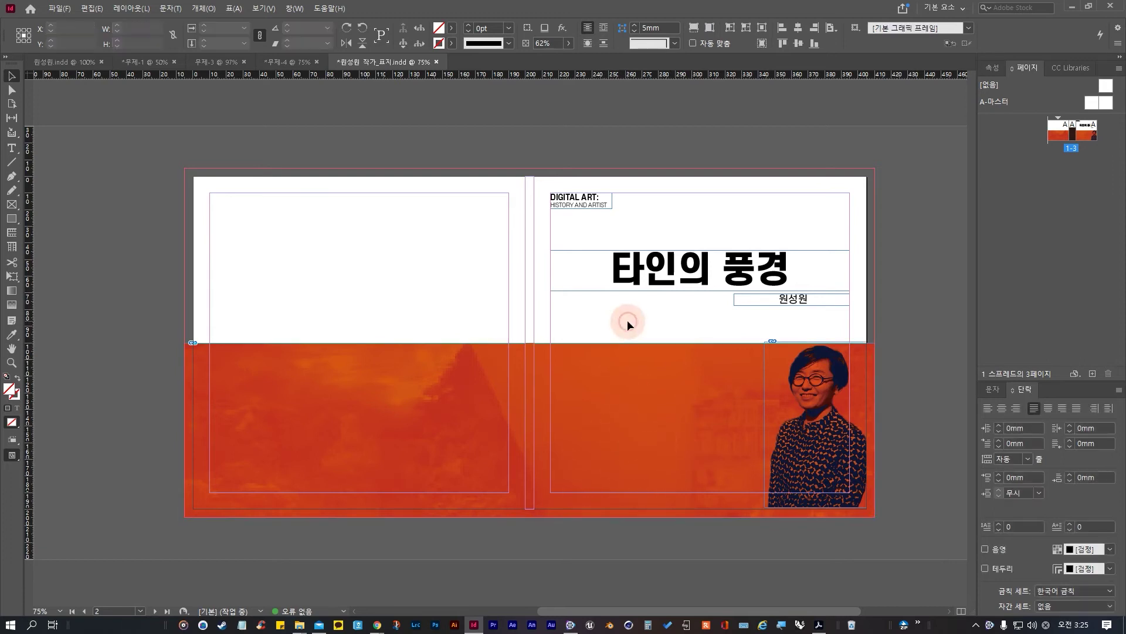
left_click(11, 204)
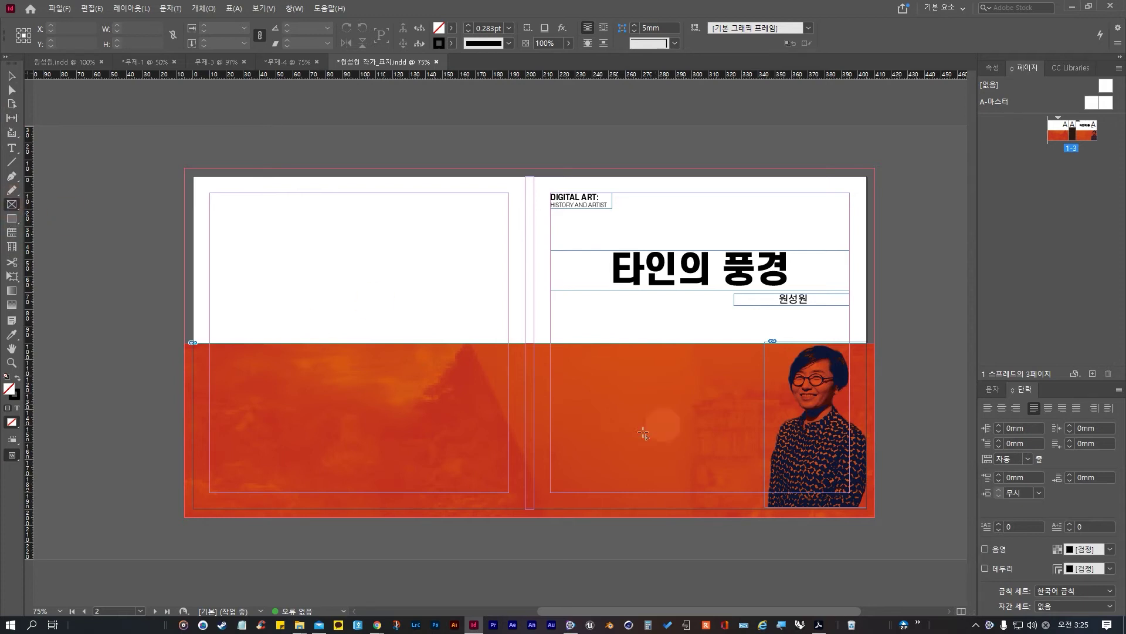
left_click_drag(572, 397, 746, 430)
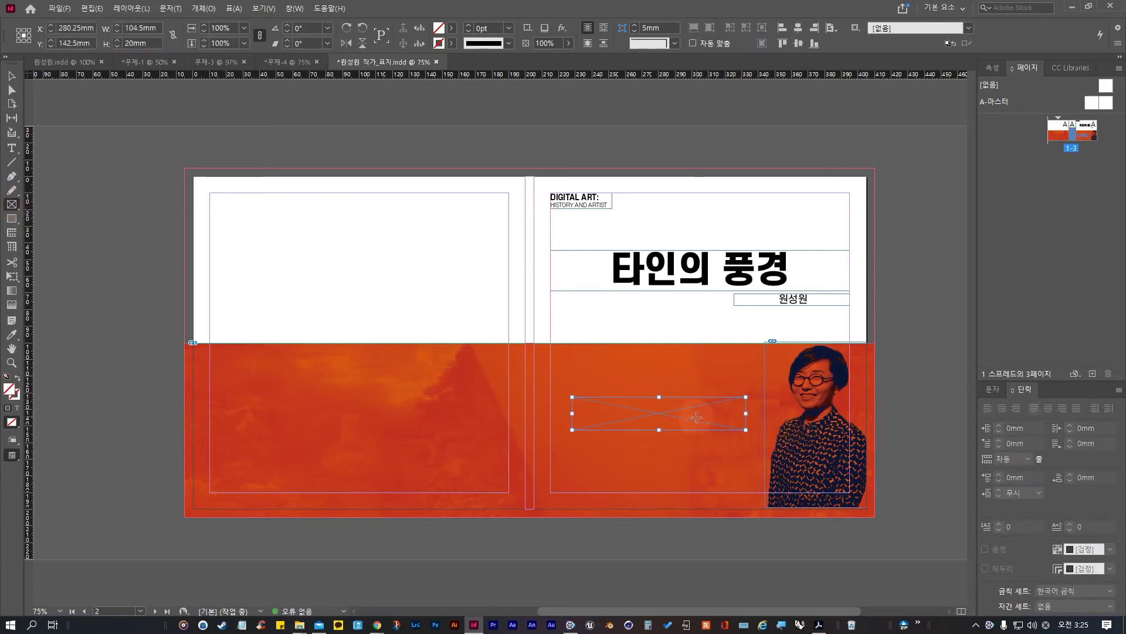
left_click(11, 77)
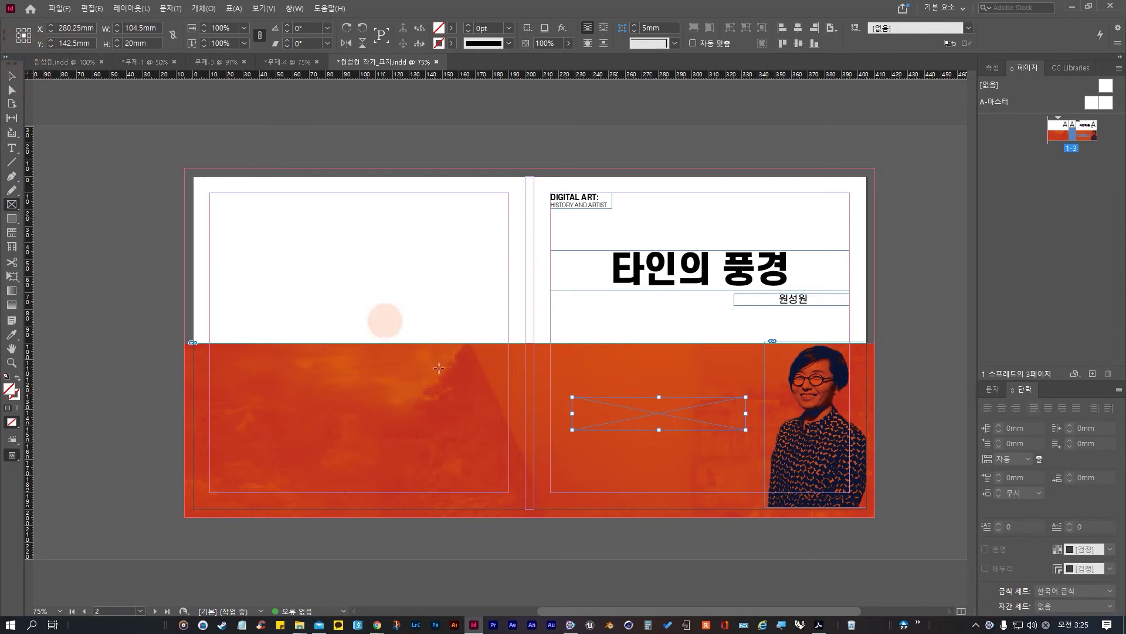
key("ctrl+z")
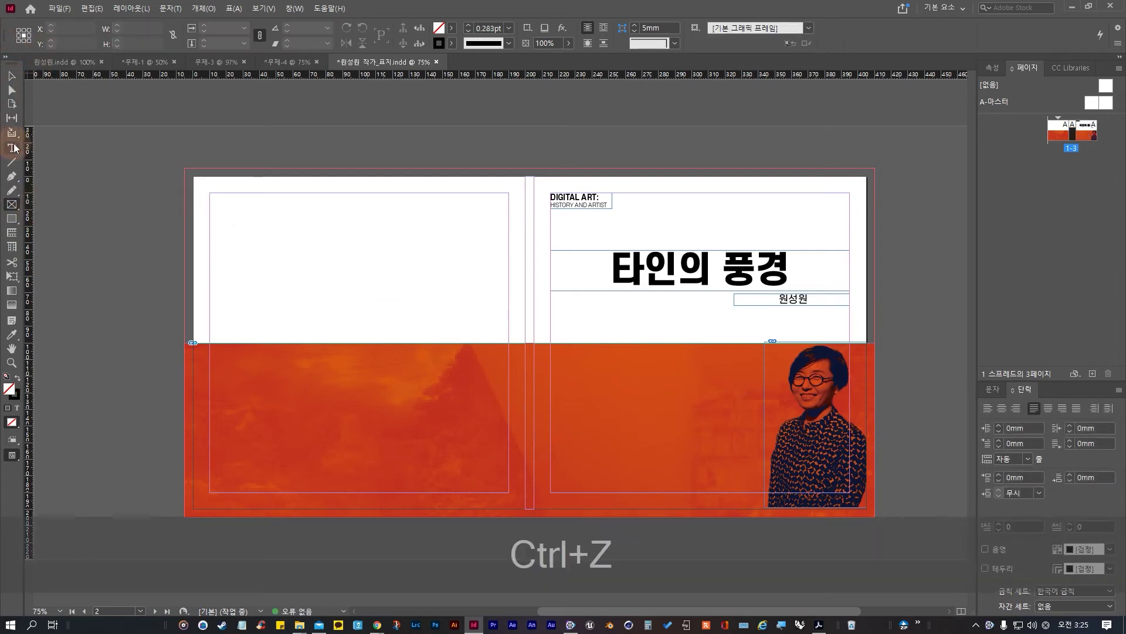
Step: Draw a wide, shallow text frame over the red photo on the front cover, beside the portrait
left_click(11, 148)
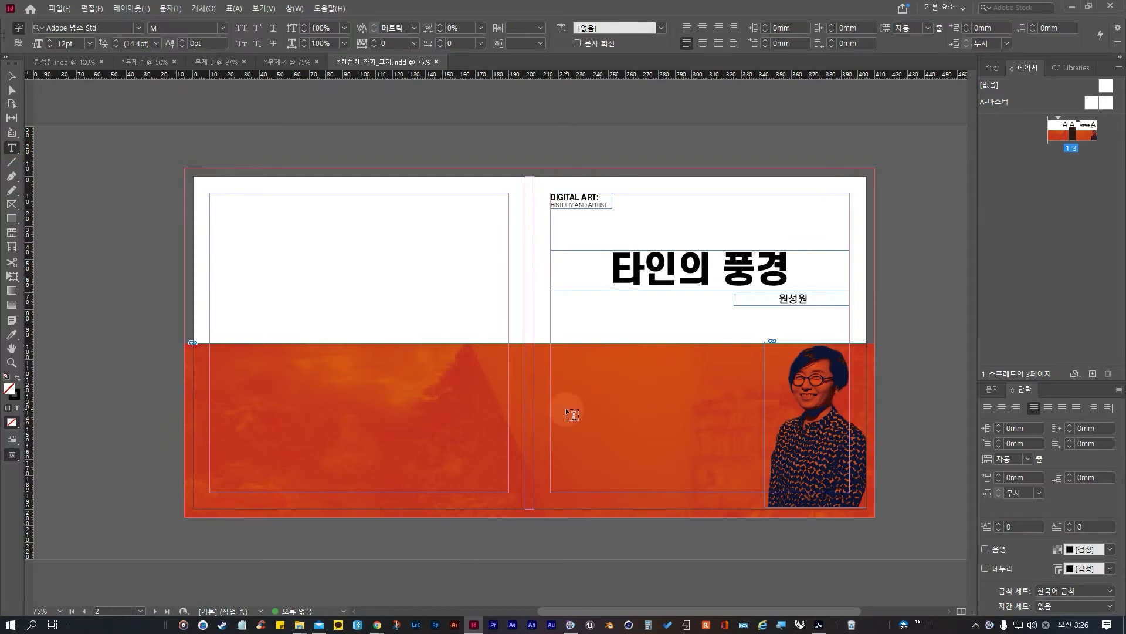
left_click_drag(568, 399, 748, 430)
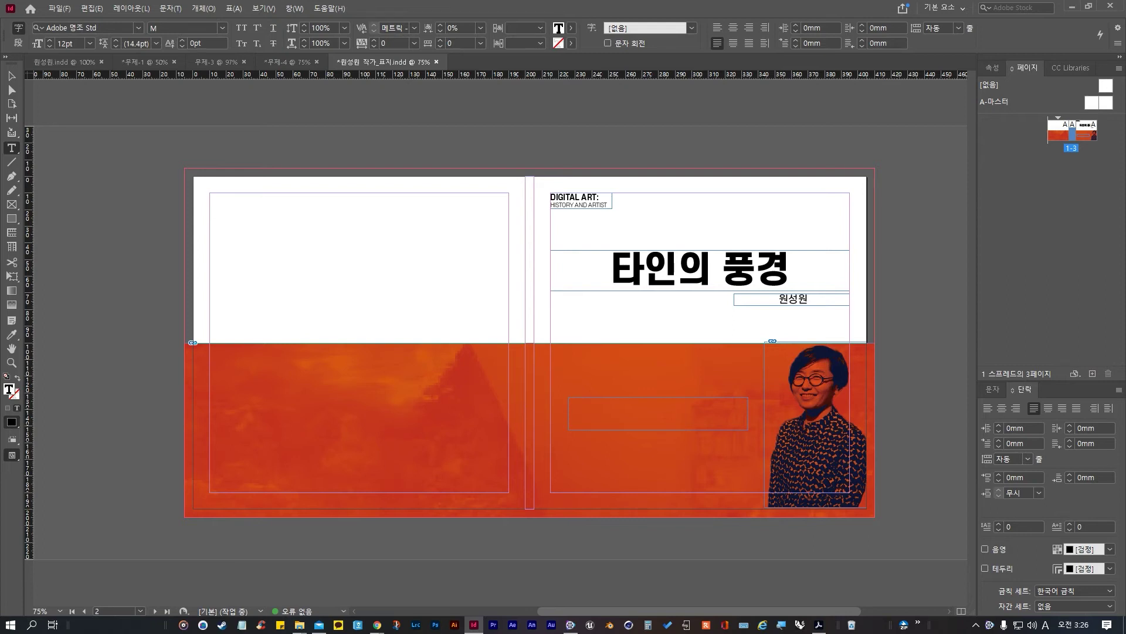
Step: Switch to the Arario Gallery page in the browser, copy the artist introduction's first sentence without its period, and paste it into the new InDesign text frame
key("alt+Tab")
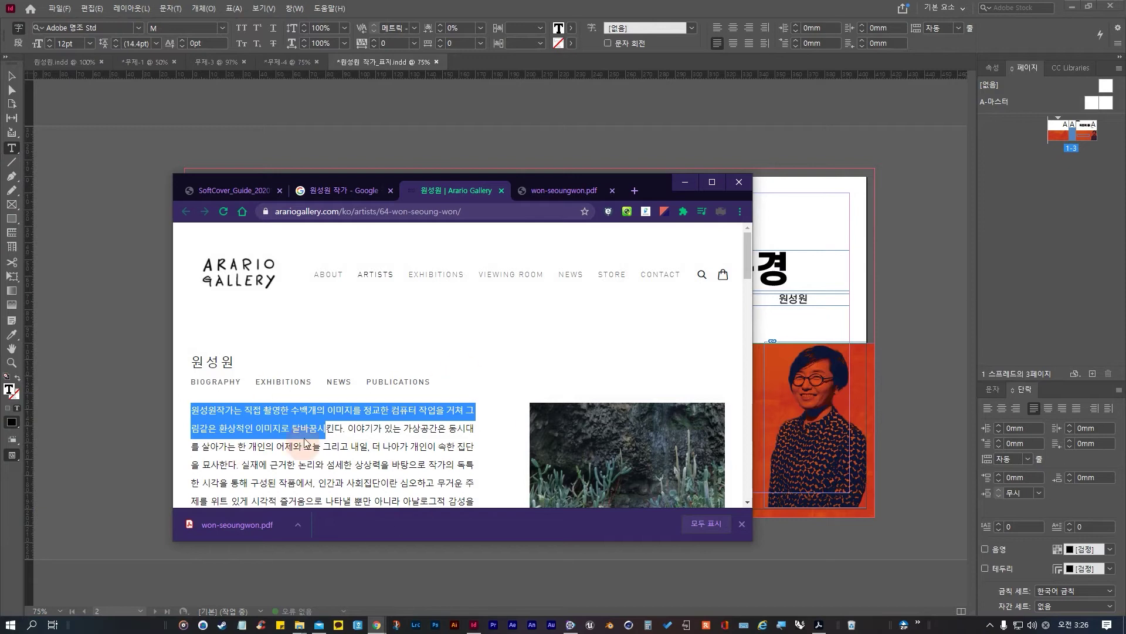
left_click(287, 421)
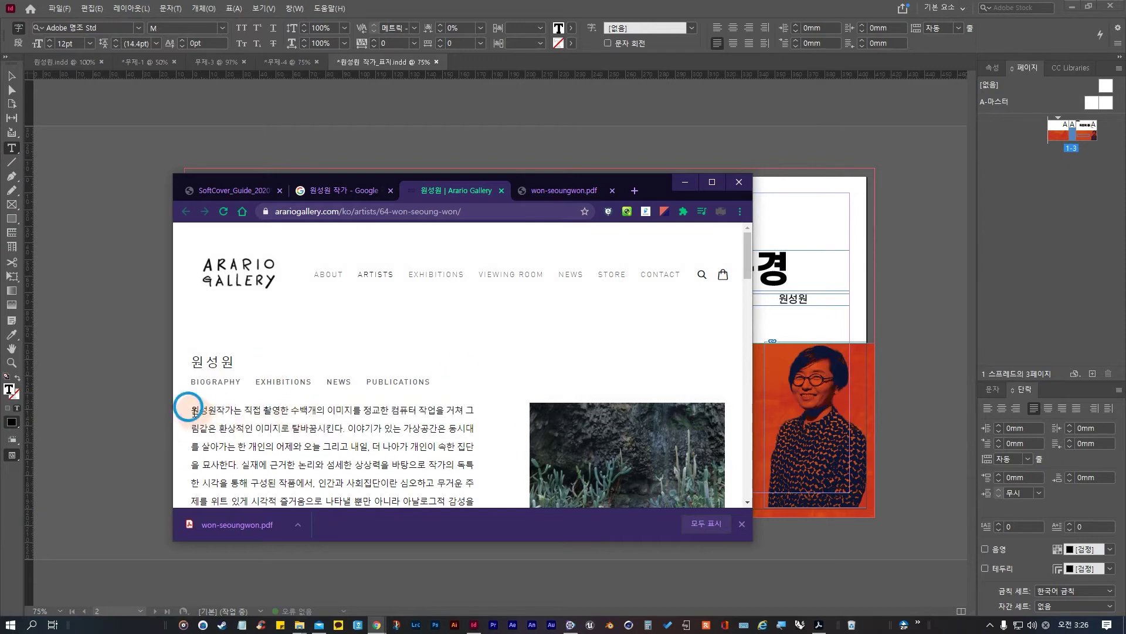
left_click_drag(195, 410, 349, 427)
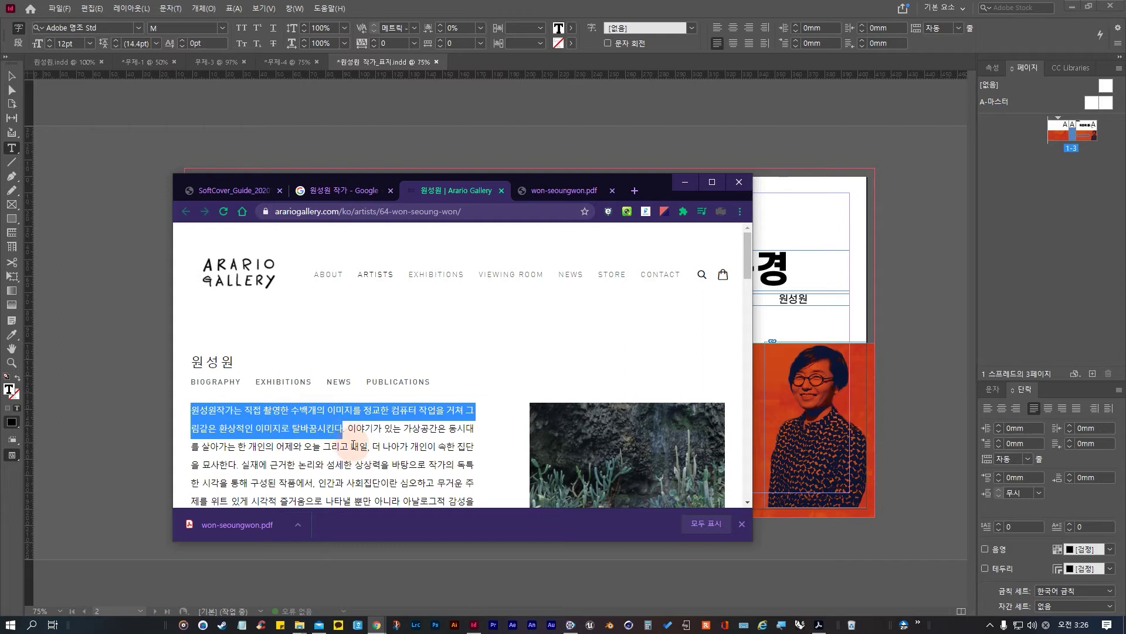
key("ctrl")
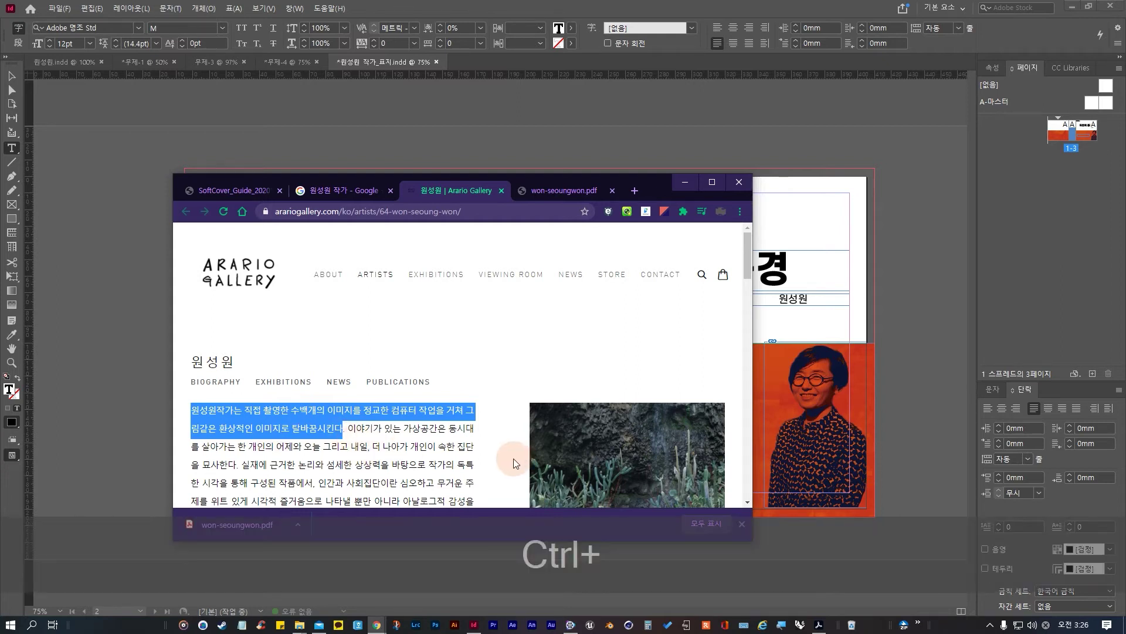
key("ctrl+c")
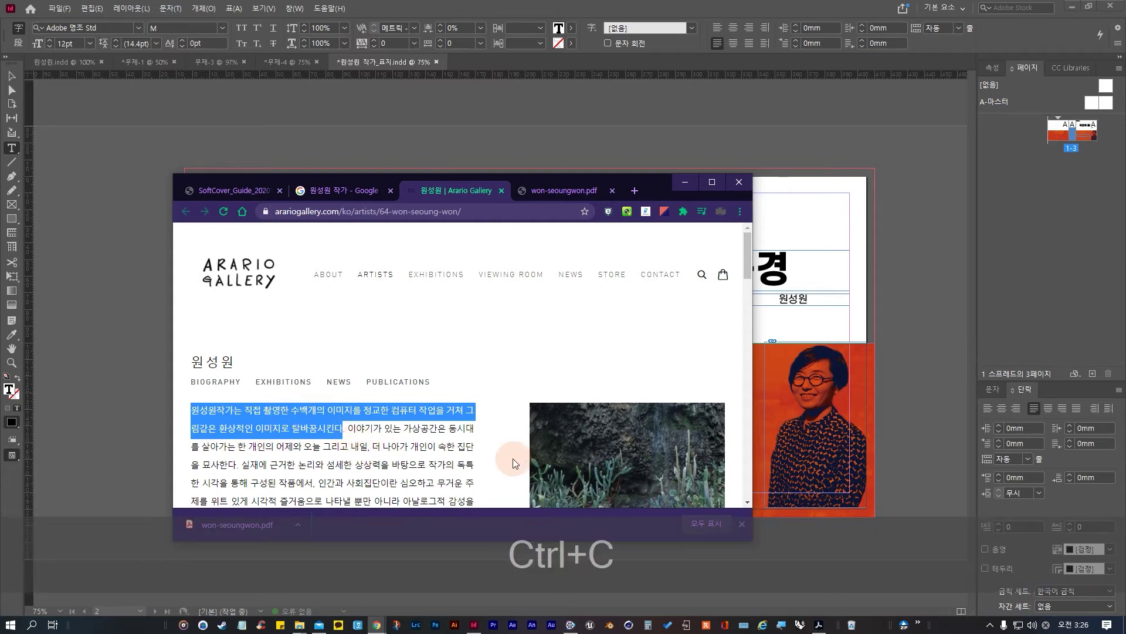
left_click(157, 452)
left_click(586, 411)
key("ctrl+v")
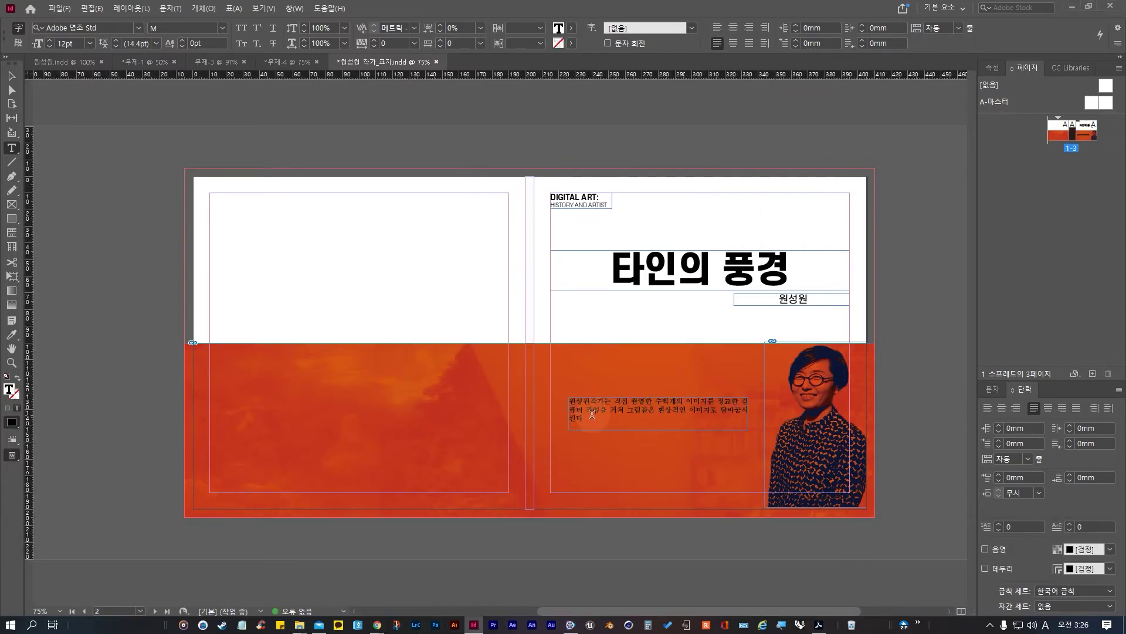
Step: Enclose the pasted introduction sentence in double quotation marks
type("\"")
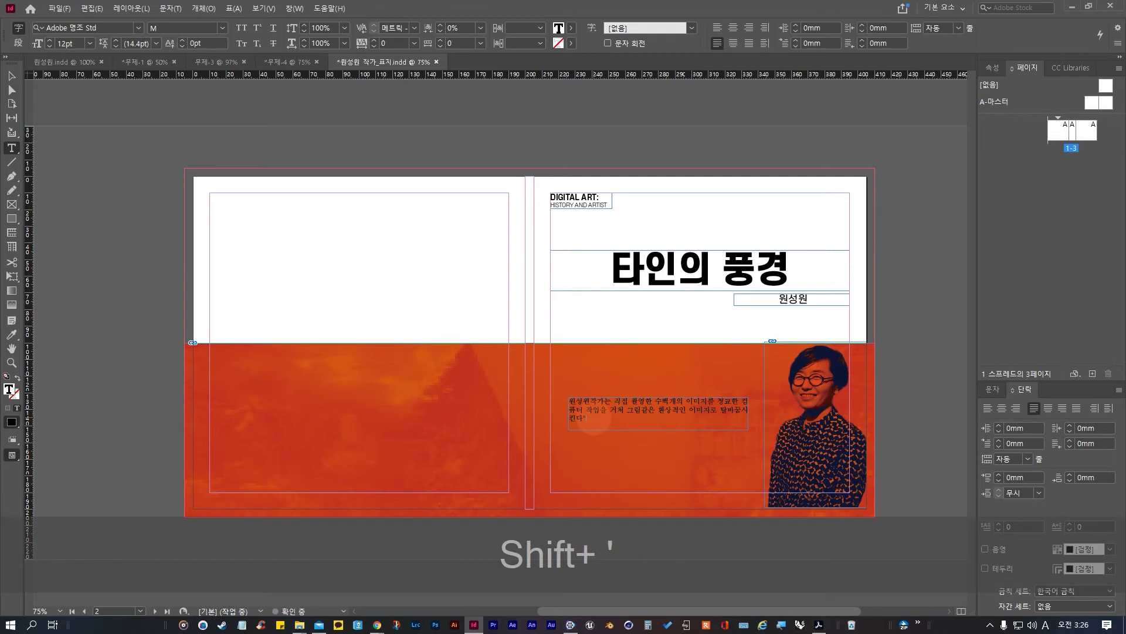
key("Up")
key("Left")
key("Up")
key("Left")
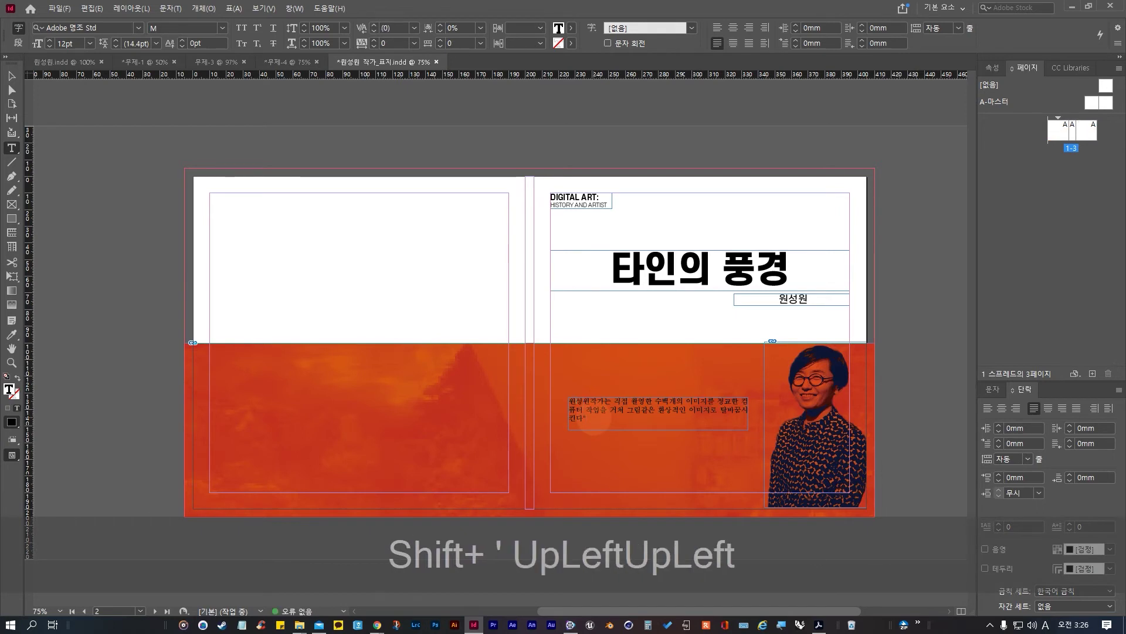
type("\"")
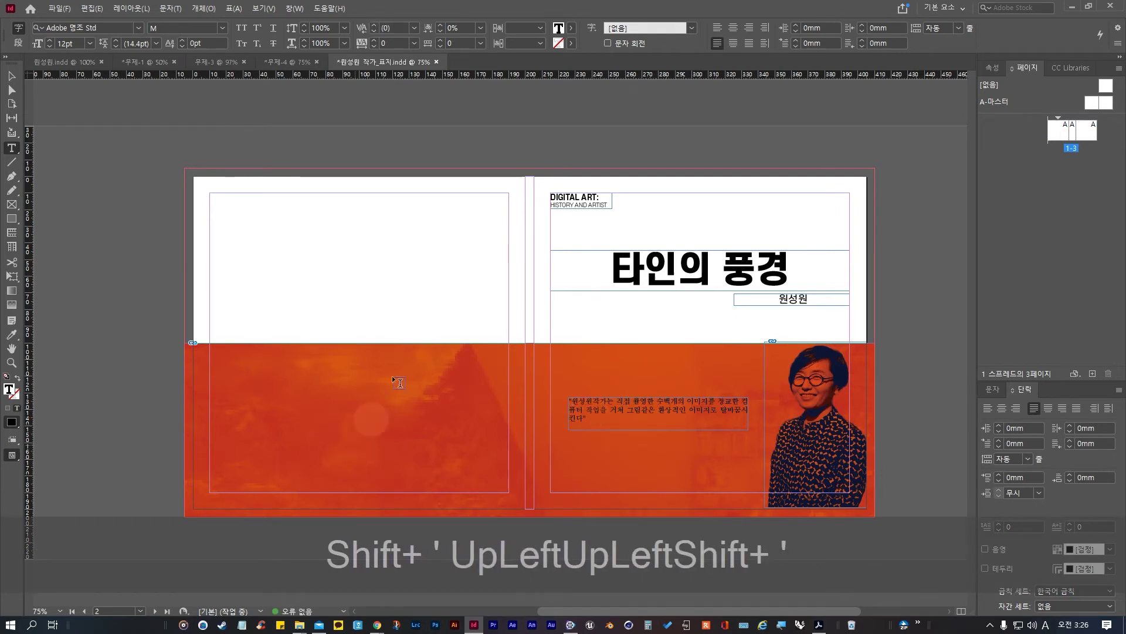
Step: Change the text color of the whole quotation on the front cover to white, ffffff
triple_click(605, 419)
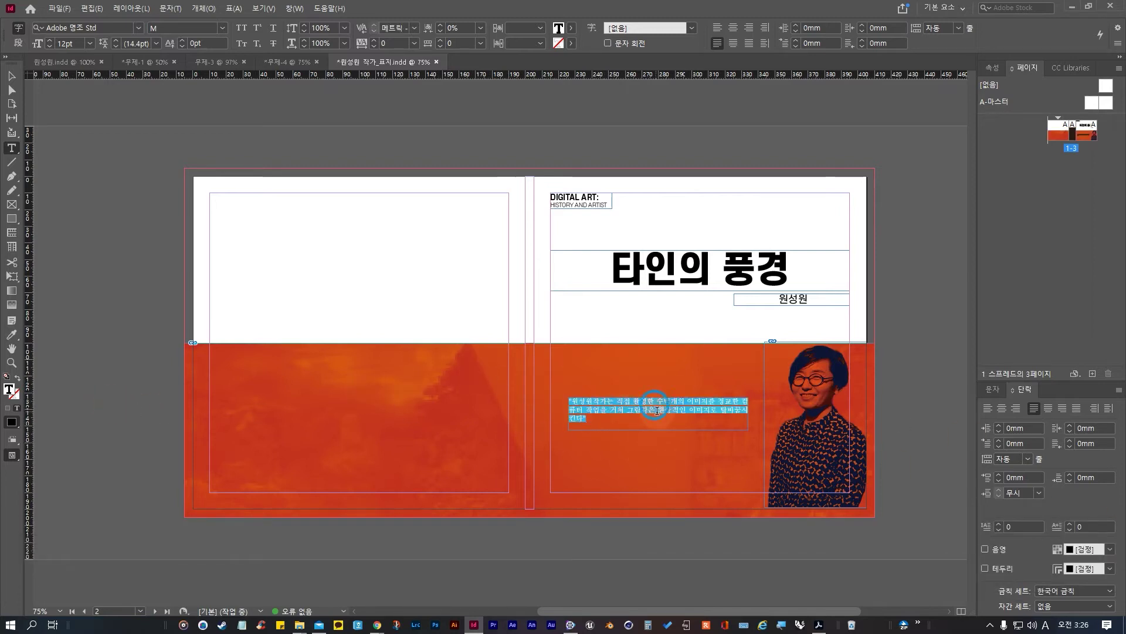
left_click(623, 418)
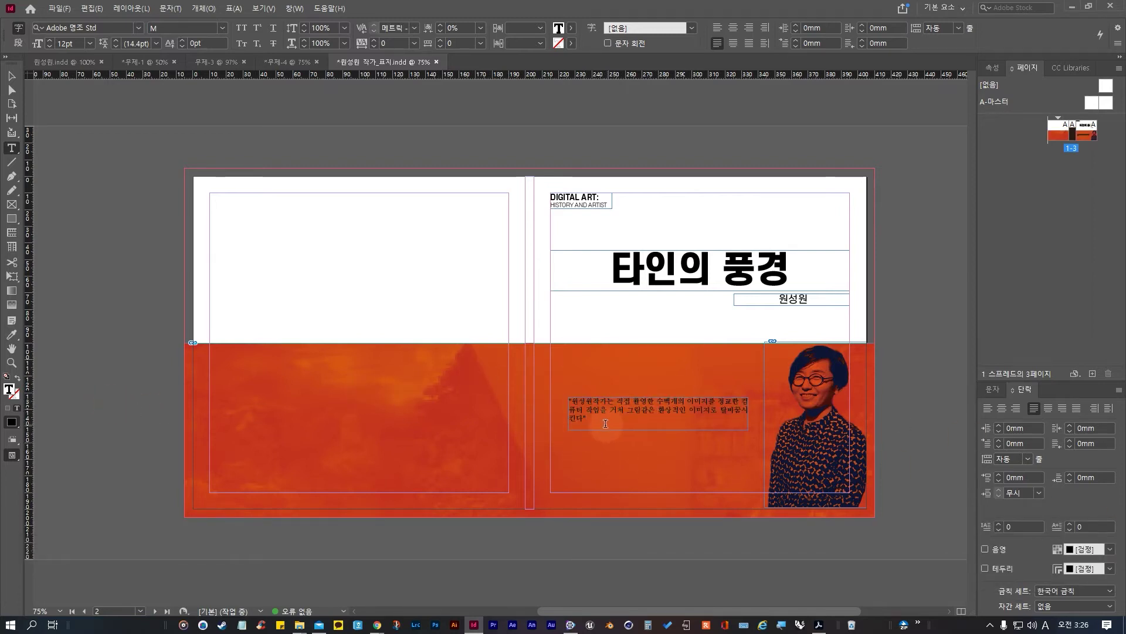
triple_click(627, 416)
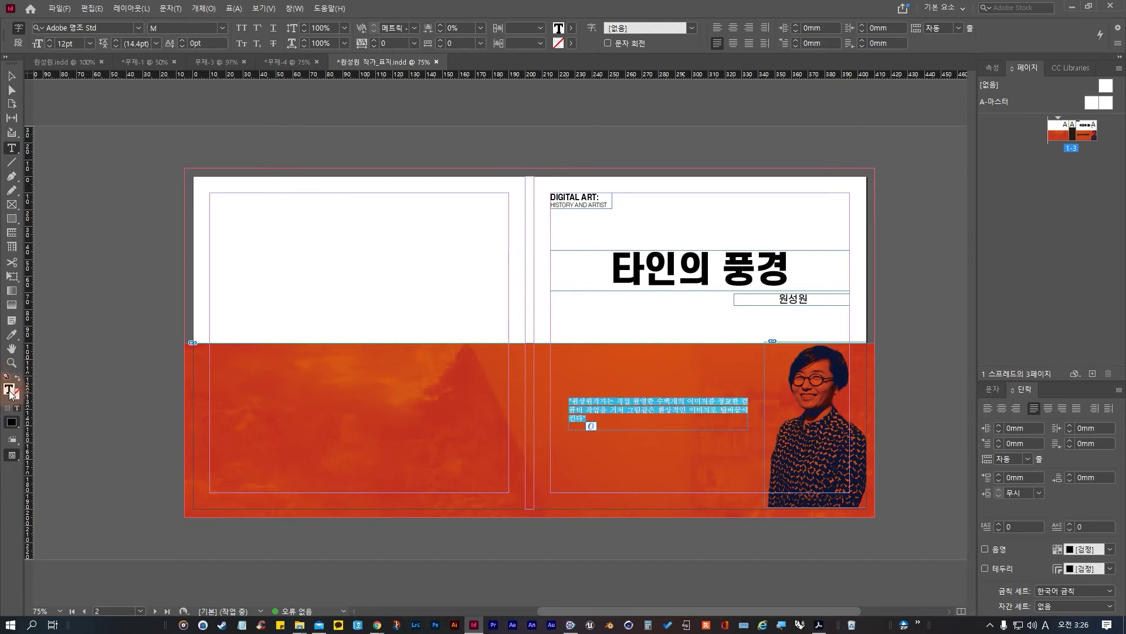
double_click(8, 389)
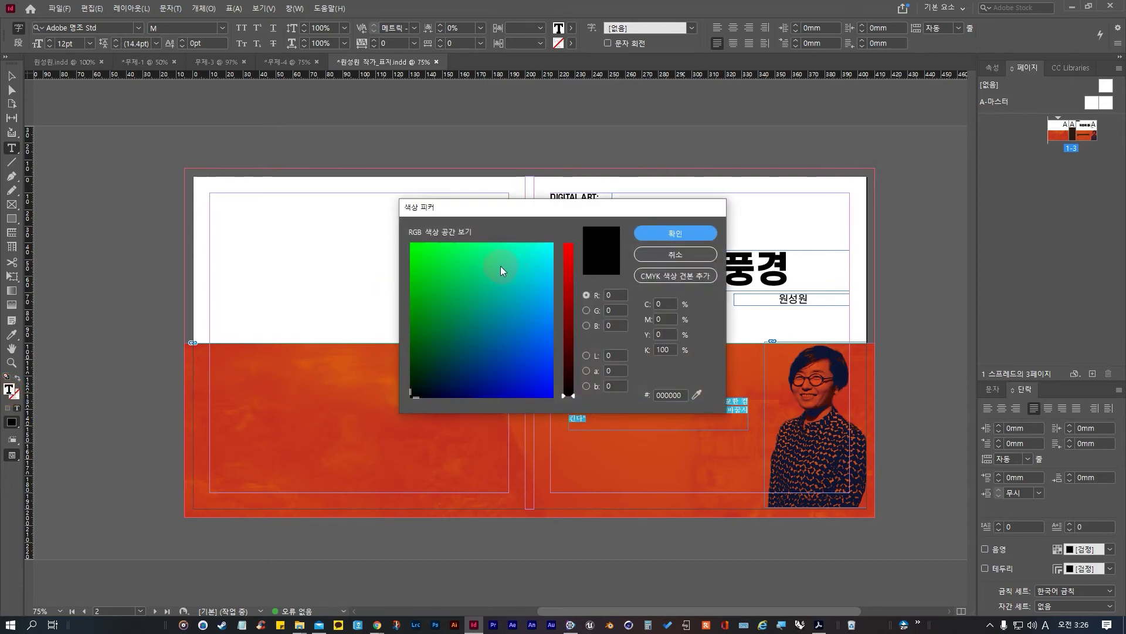
left_click_drag(501, 269, 575, 217)
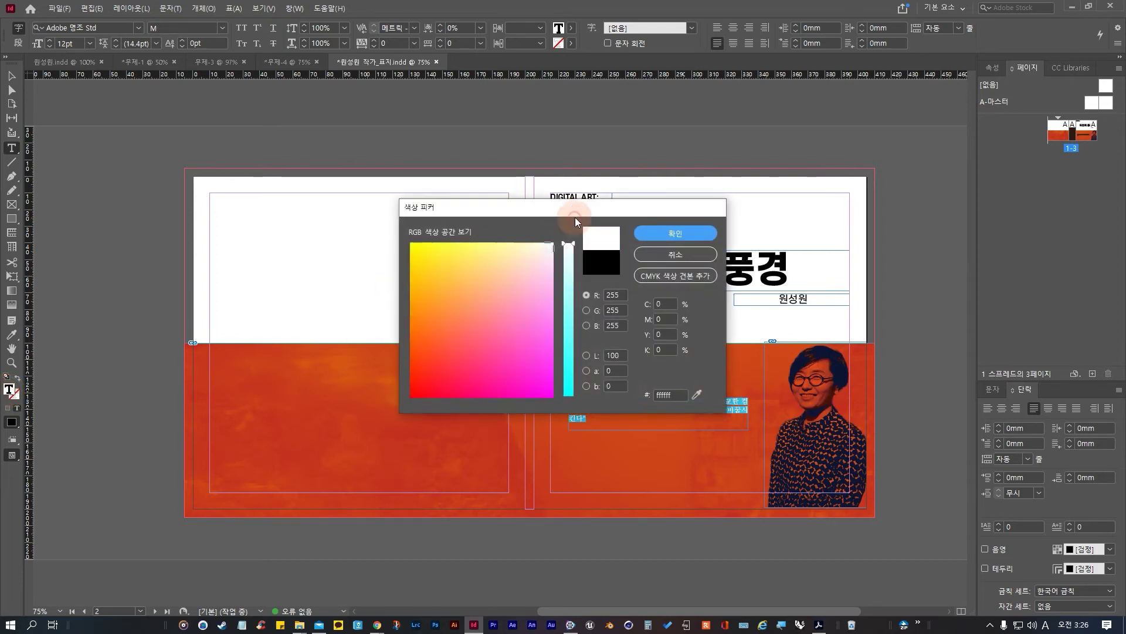
left_click(674, 235)
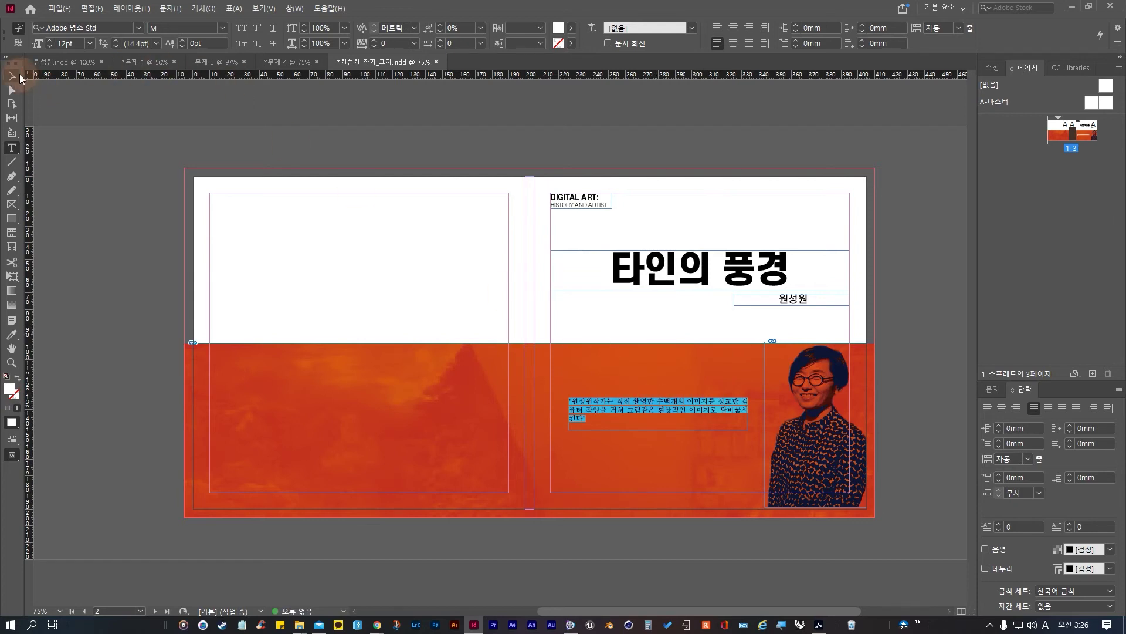
Step: Center the quotation both vertically and horizontally within its text frame
left_click(11, 76)
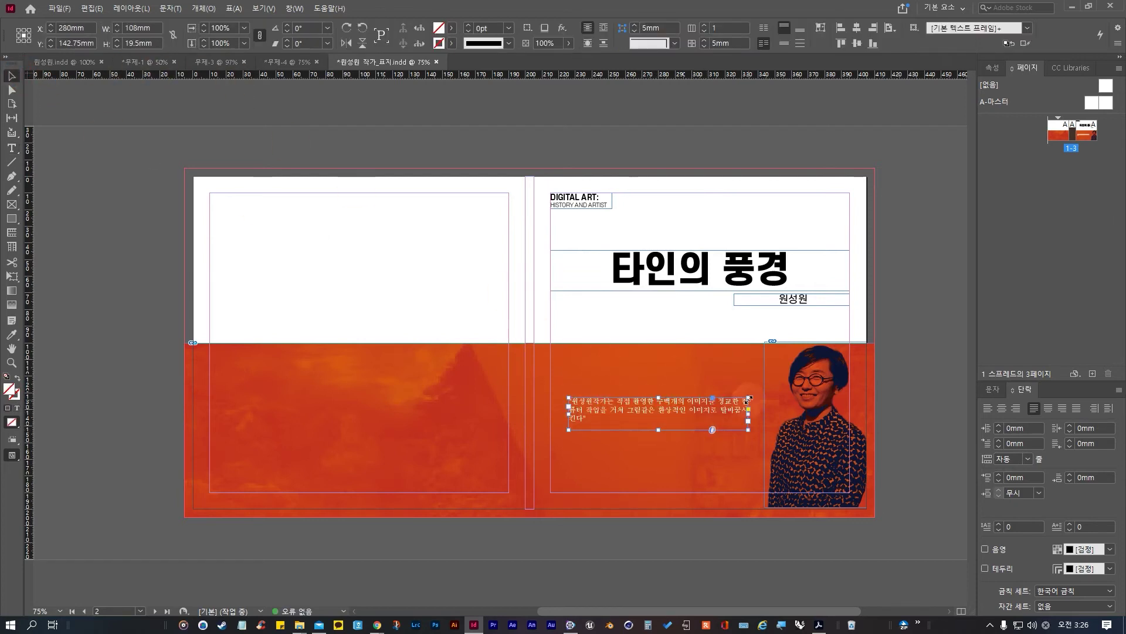
left_click(785, 43)
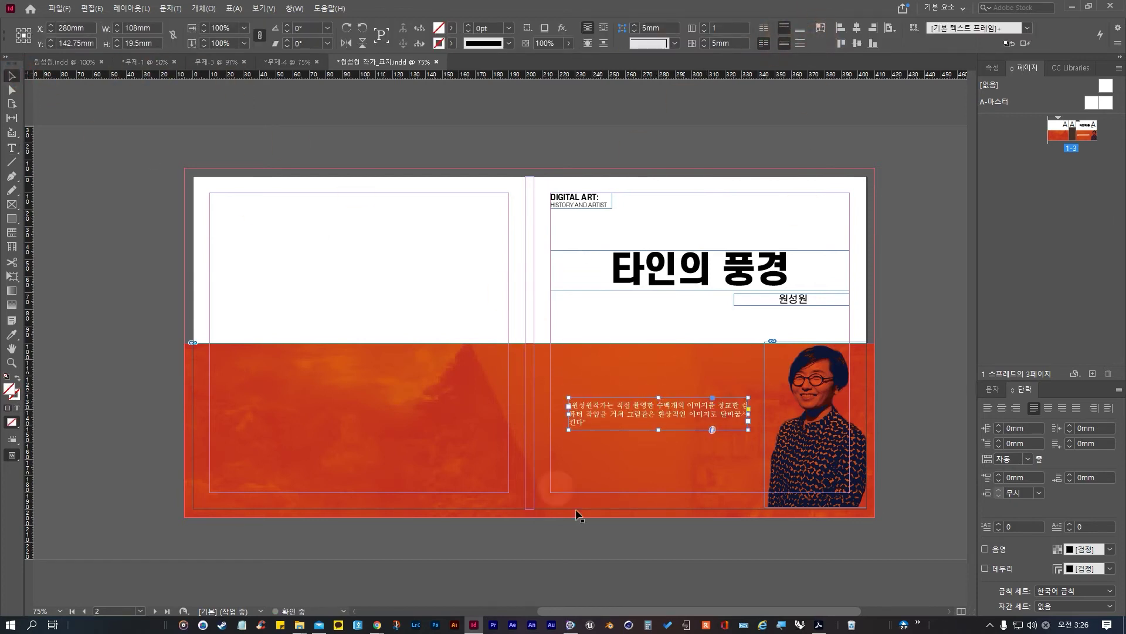
left_click(1003, 410)
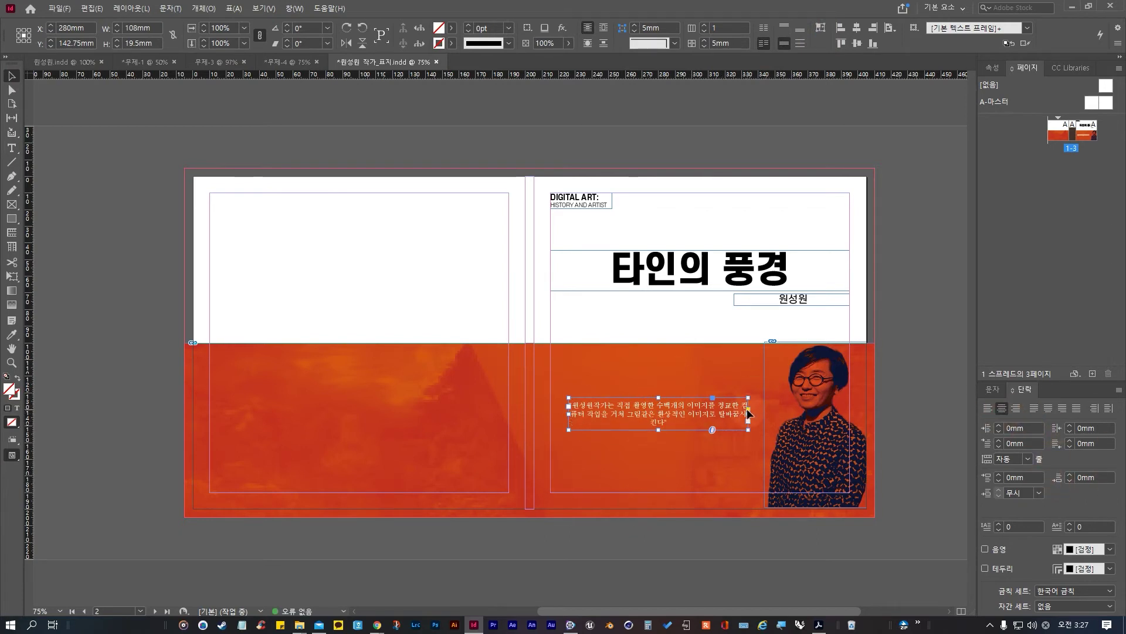
Step: Widen the quotation frame on both sides to about 121 mm, then fit the frame to its content
left_click_drag(748, 415, 757, 414)
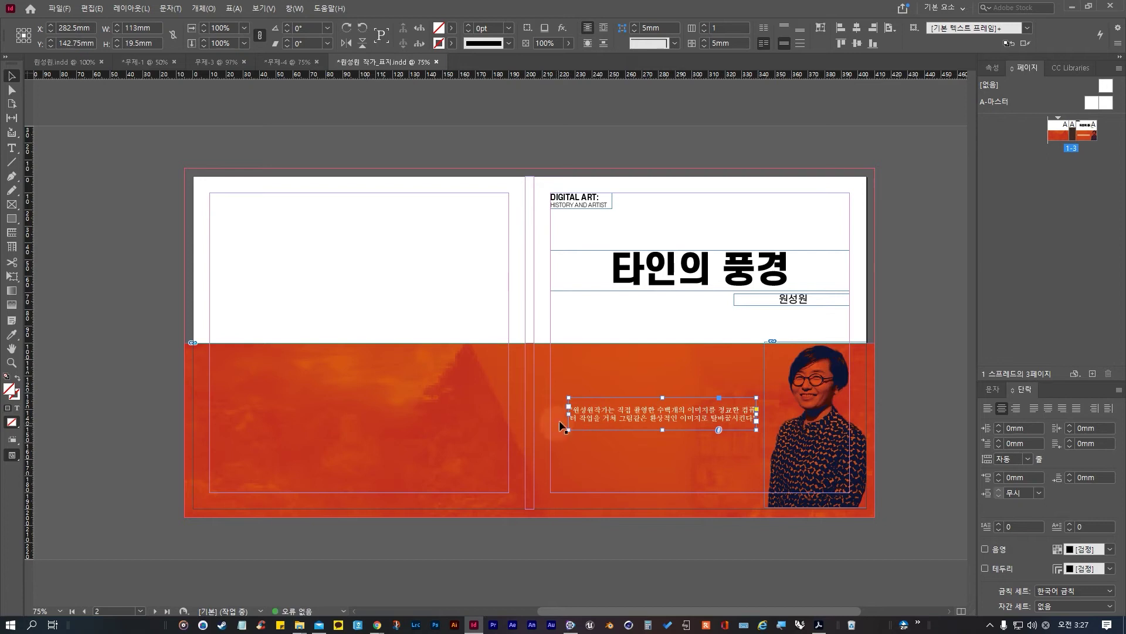
mouse_move(566, 415)
left_mouse_down()
mouse_move(525, 414)
mouse_move(555, 415)
left_mouse_up()
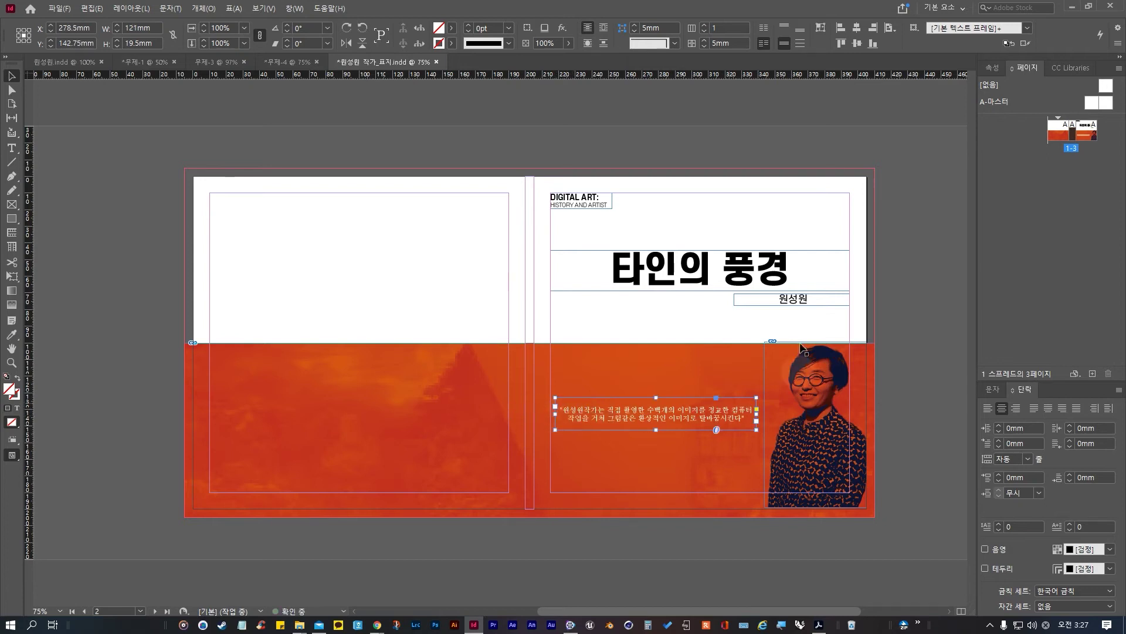
left_click(825, 29)
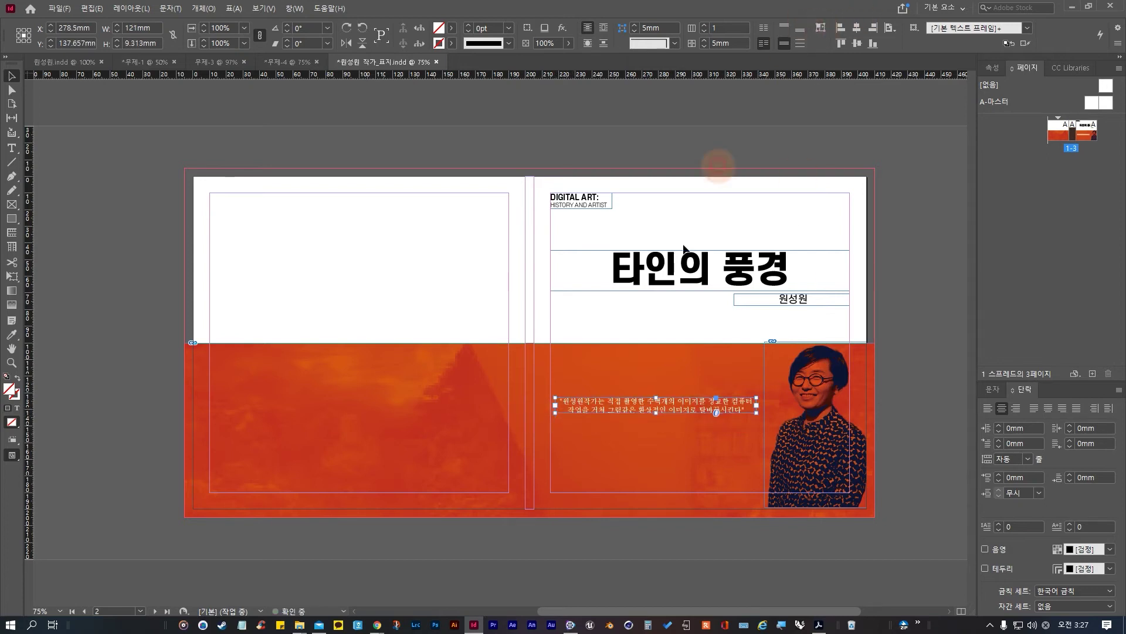
left_click(665, 455)
Step: Browse Korean fonts for the whole quotation and apply 서울남산체 in the M style
scroll(670, 431, "up", 2, "alt")
scroll(647, 457, "down", 1, "alt")
scroll(647, 456, "up", 1, "alt")
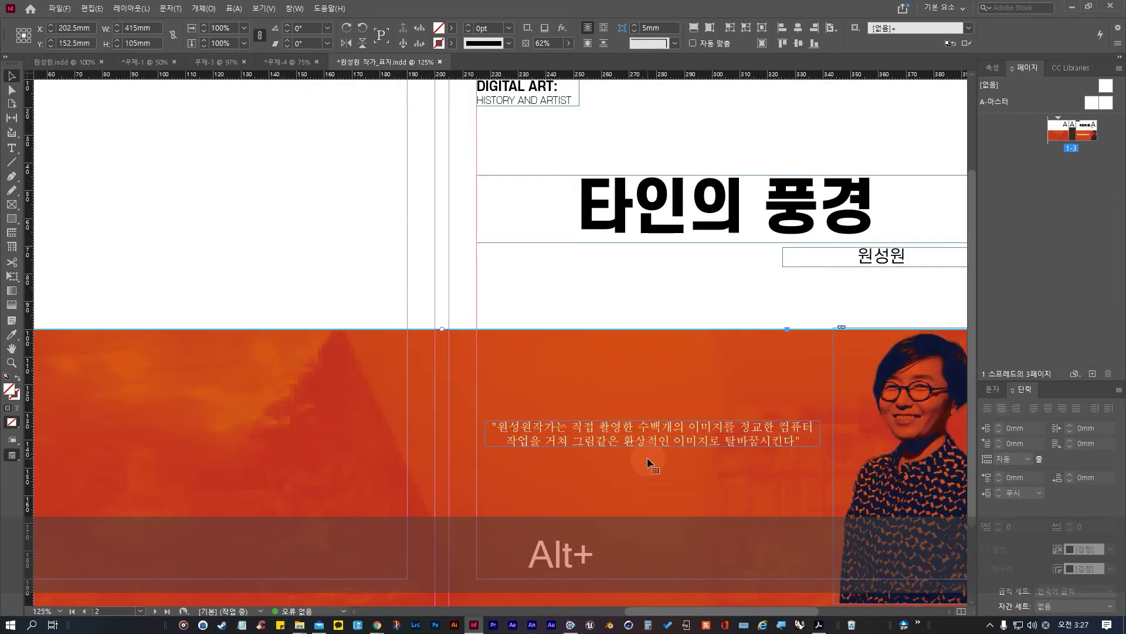
left_click(689, 428)
double_click(689, 427)
key("ctrl+a")
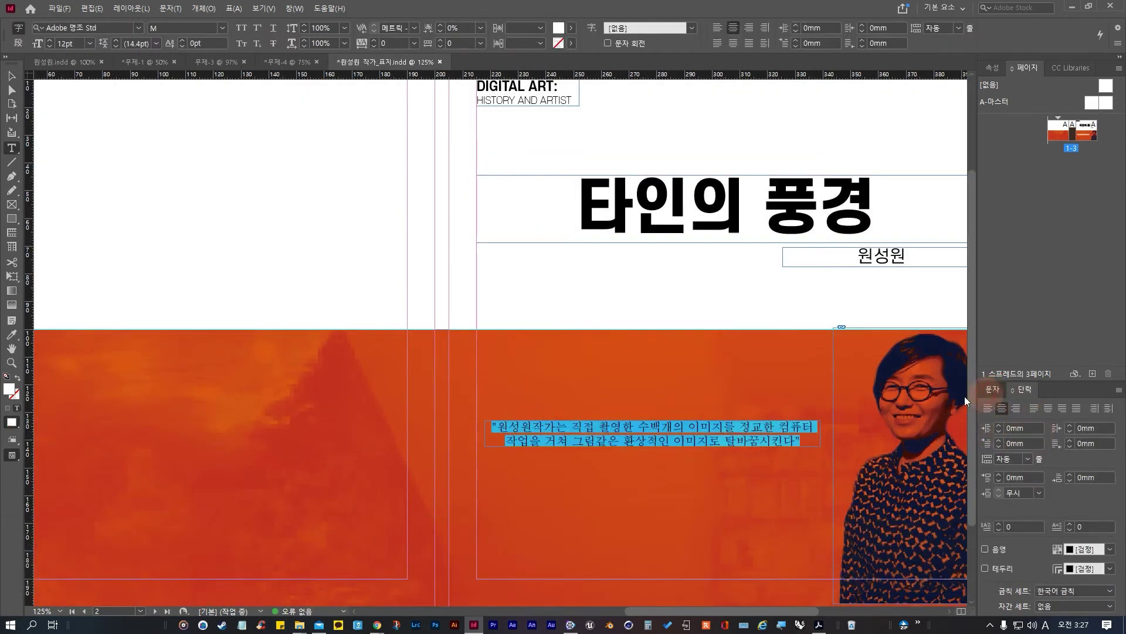
left_click(988, 390)
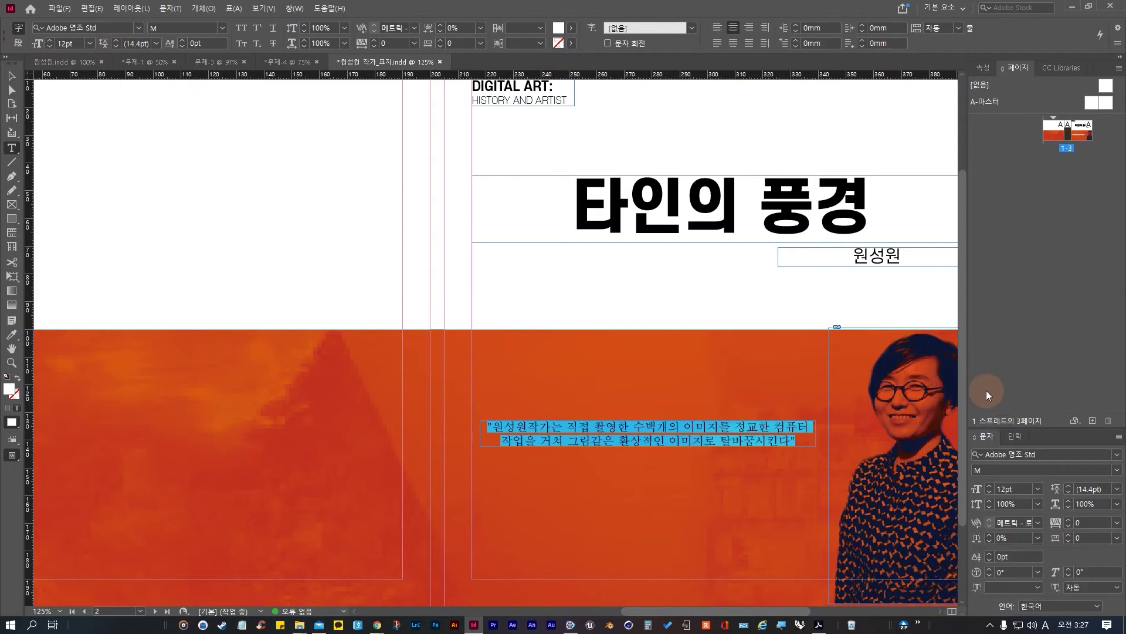
left_click(1118, 455)
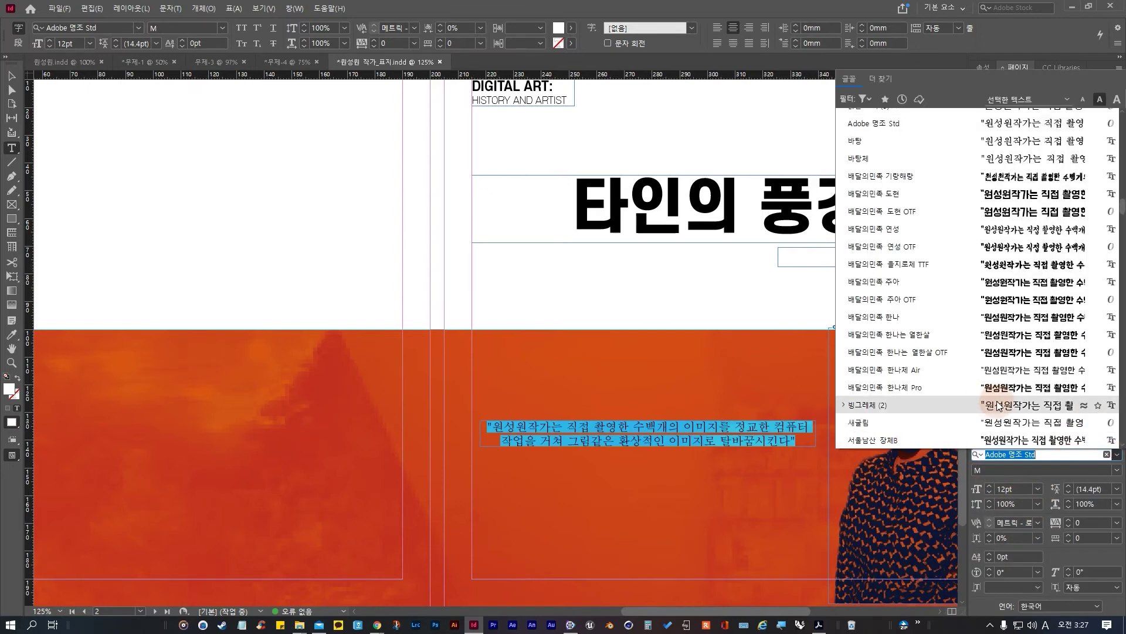
scroll(1010, 409, "down", 2)
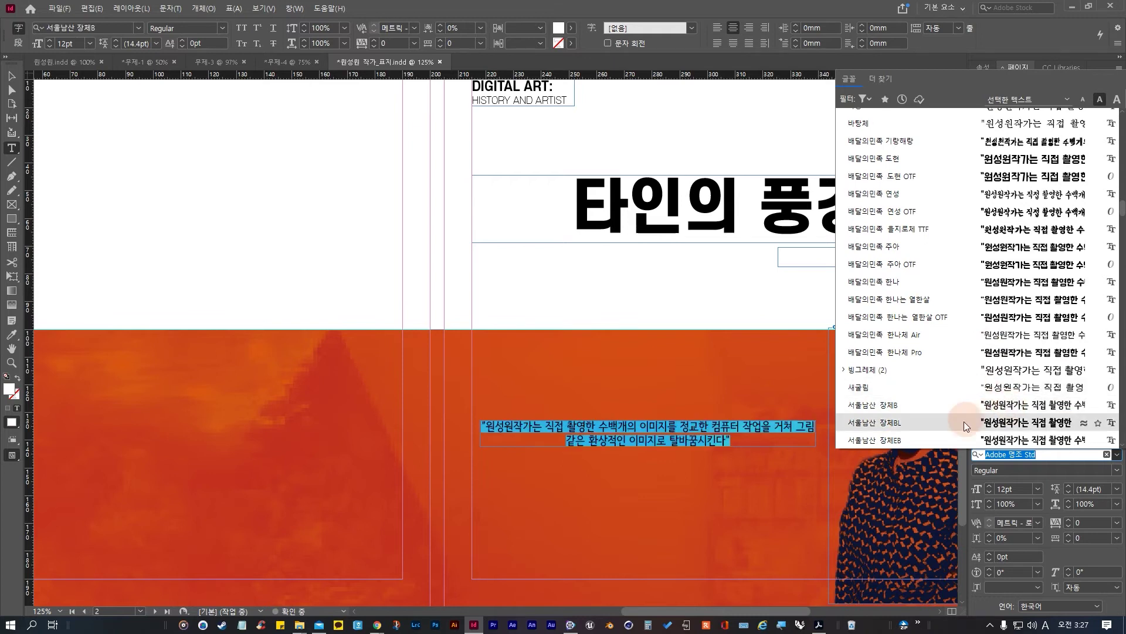
scroll(997, 334, "up", 3)
scroll(996, 331, "up", 8)
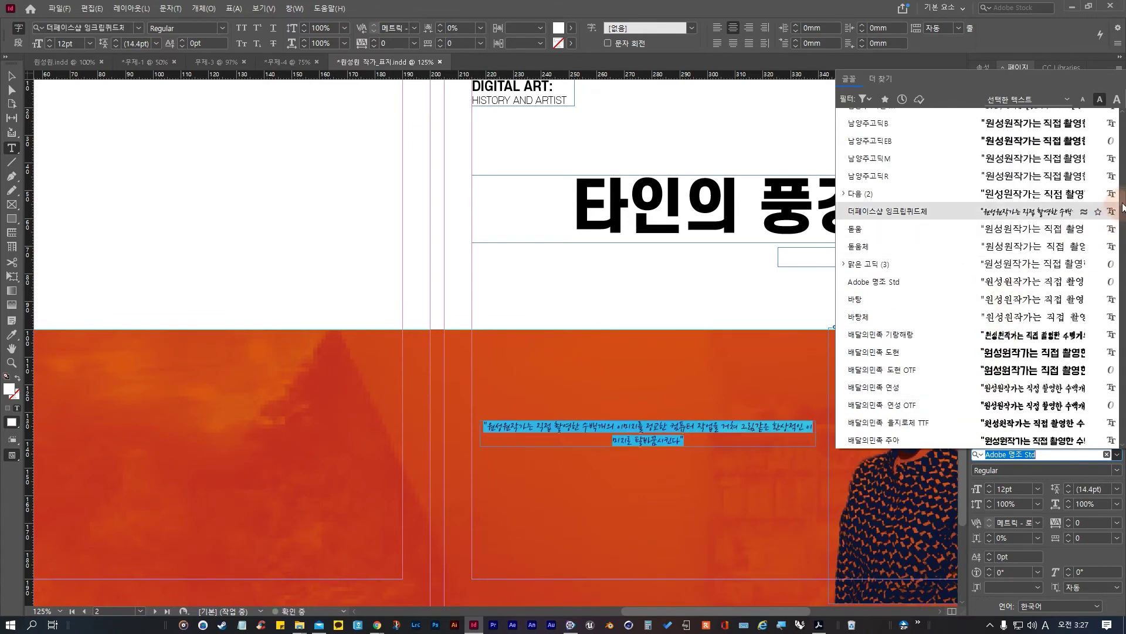
left_click_drag(1118, 217, 1120, 226)
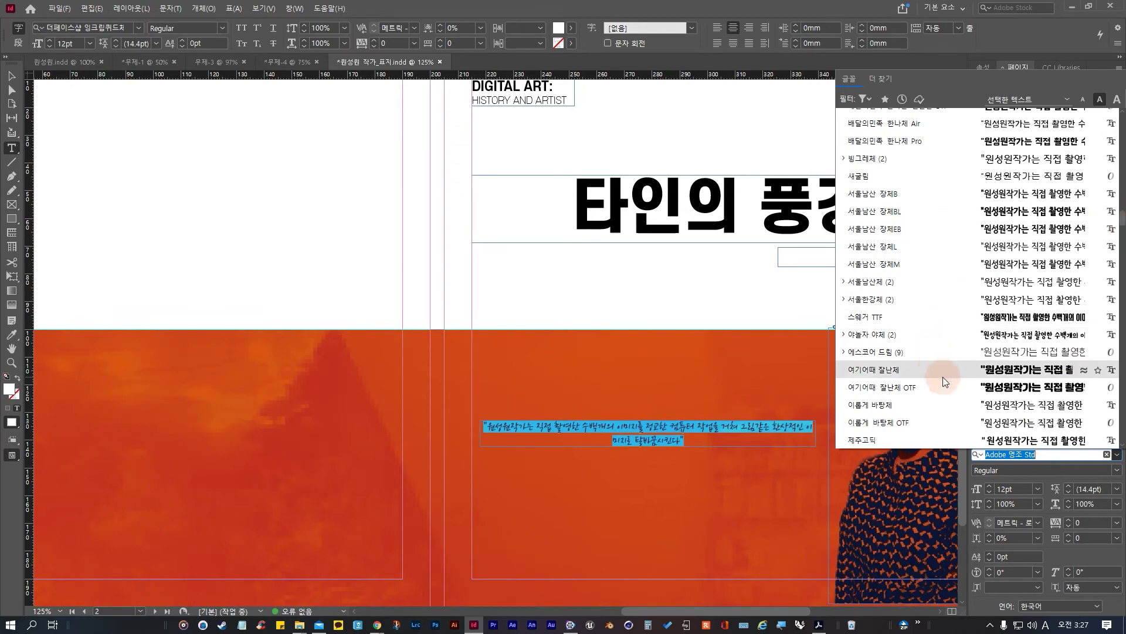
scroll(913, 389, "down", 3)
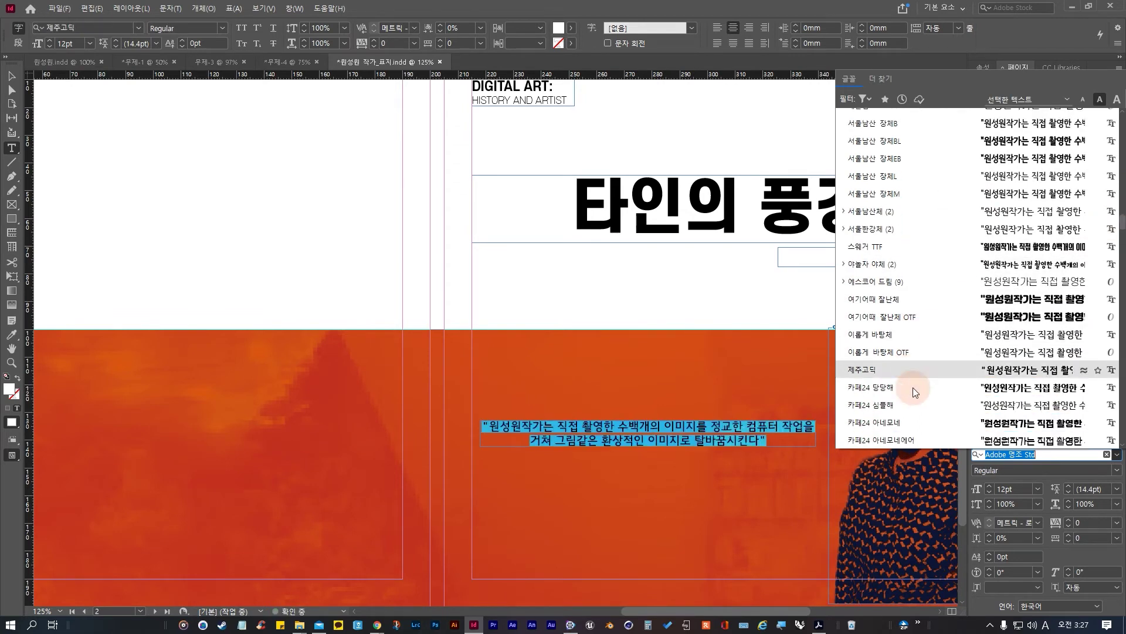
scroll(913, 387, "down", 13)
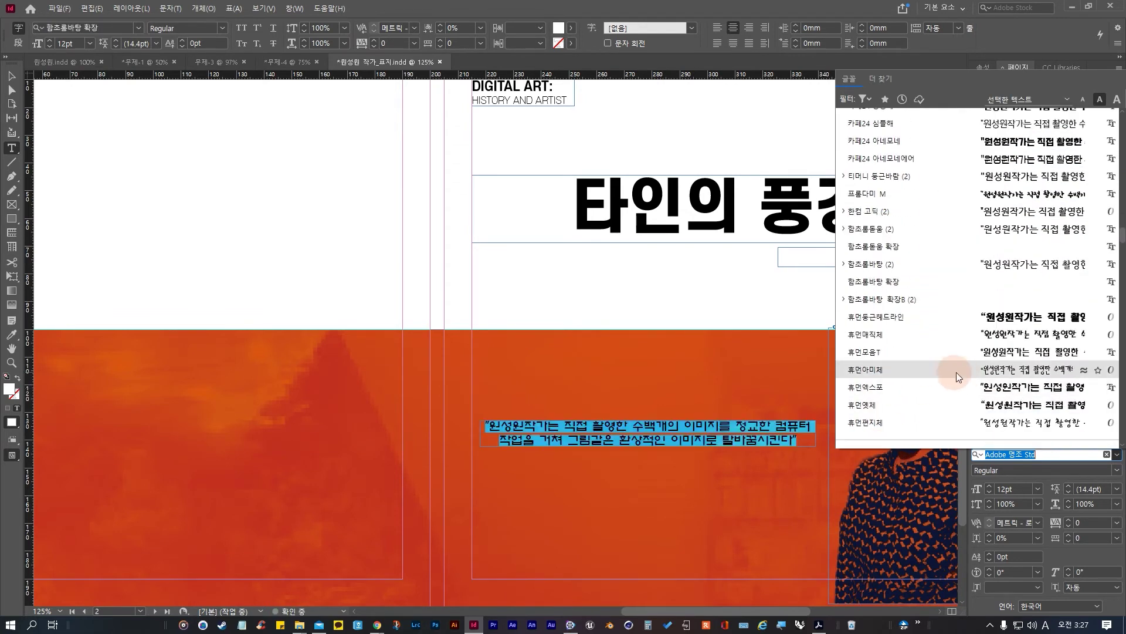
scroll(966, 368, "down", 7)
scroll(1056, 368, "up", 15)
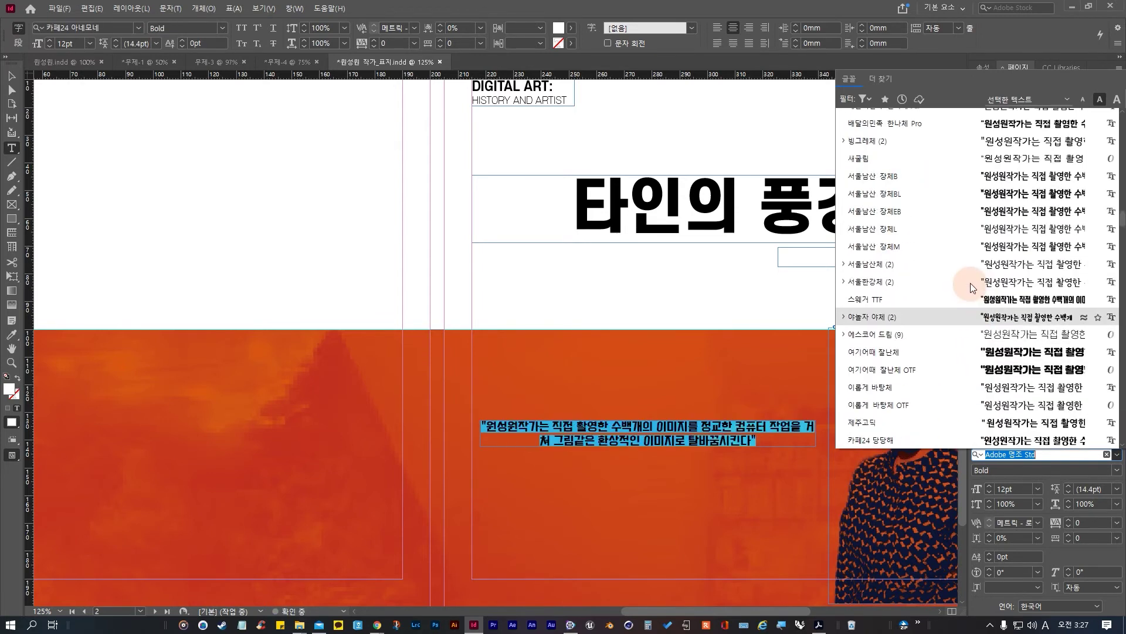
scroll(962, 283, "up", 12)
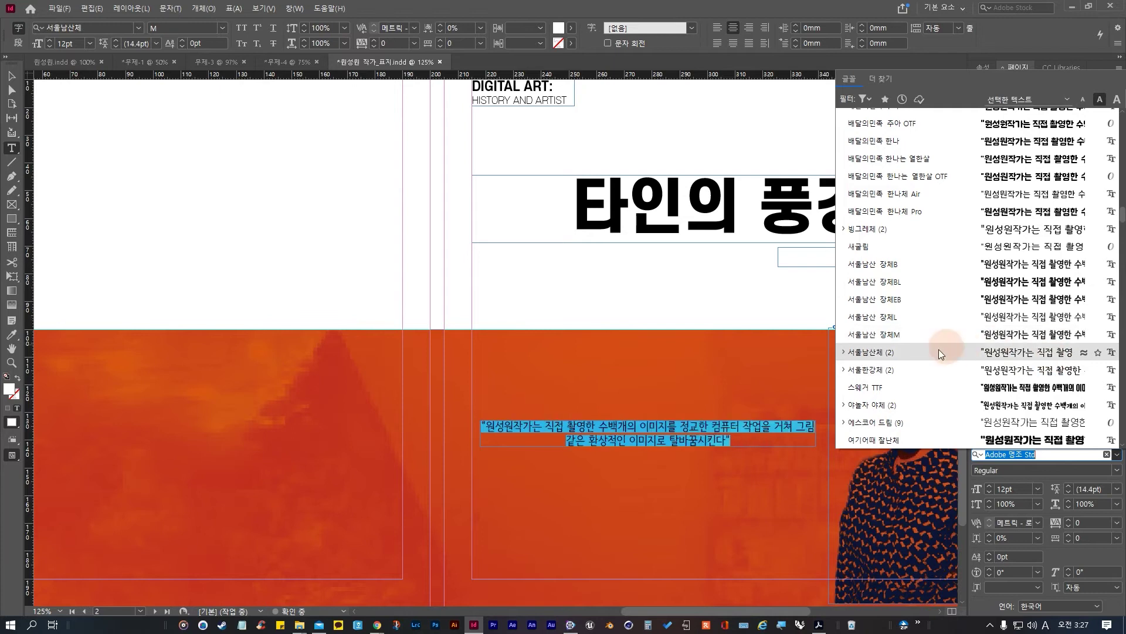
scroll(909, 379, "down", 2)
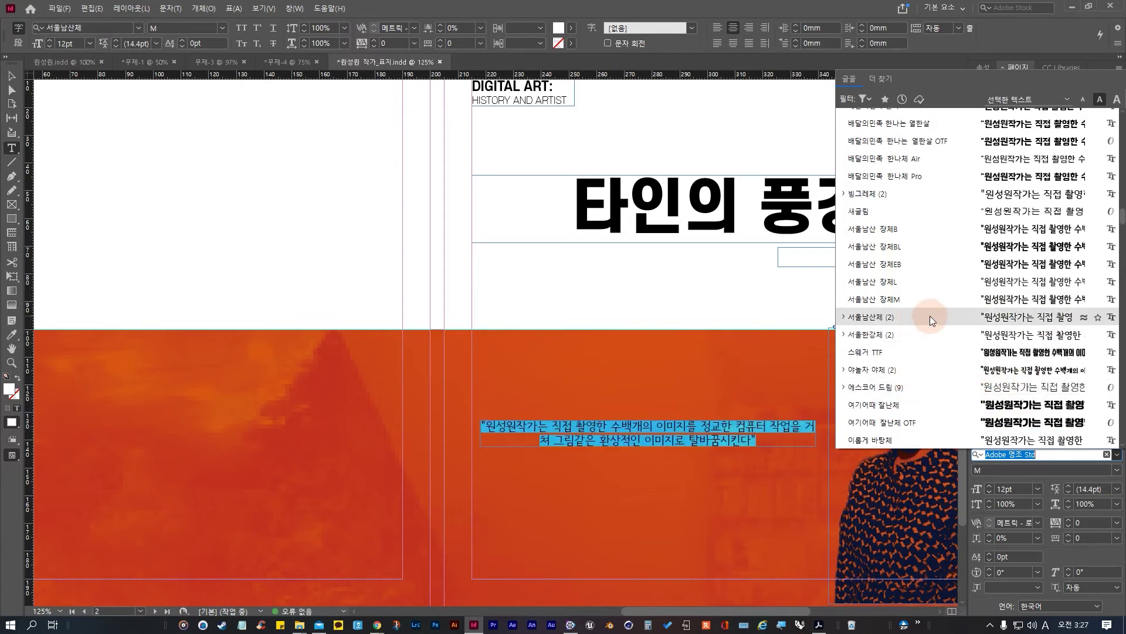
left_click(930, 317)
left_click(727, 440)
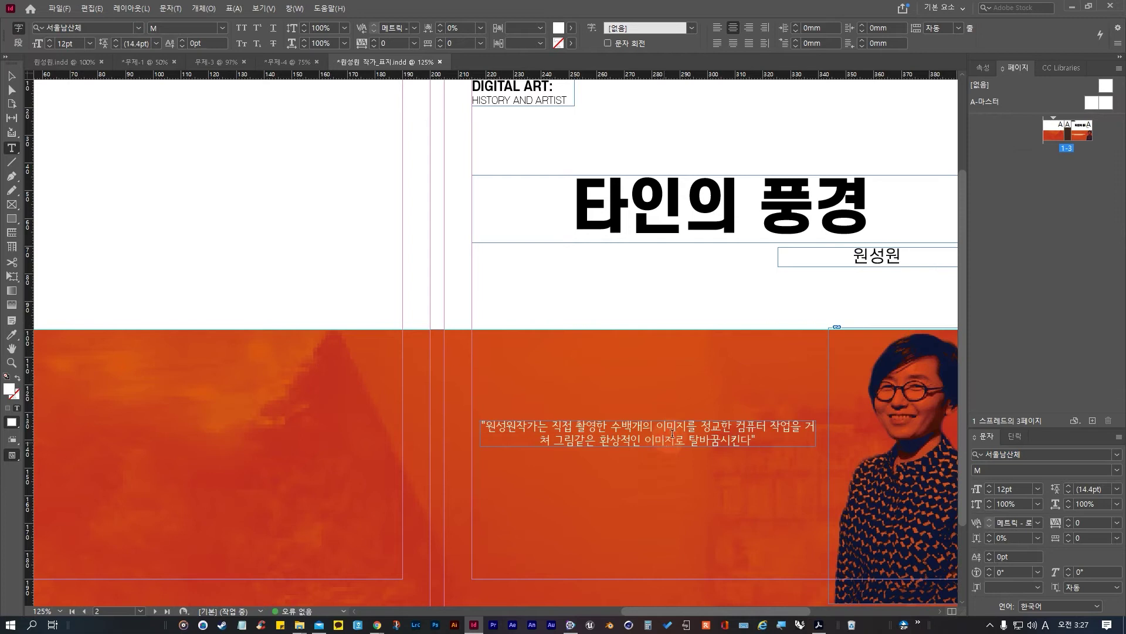
Step: Set the whole quotation in the 나눔명조 font with the Bold style
triple_click(771, 437)
left_click(1116, 454)
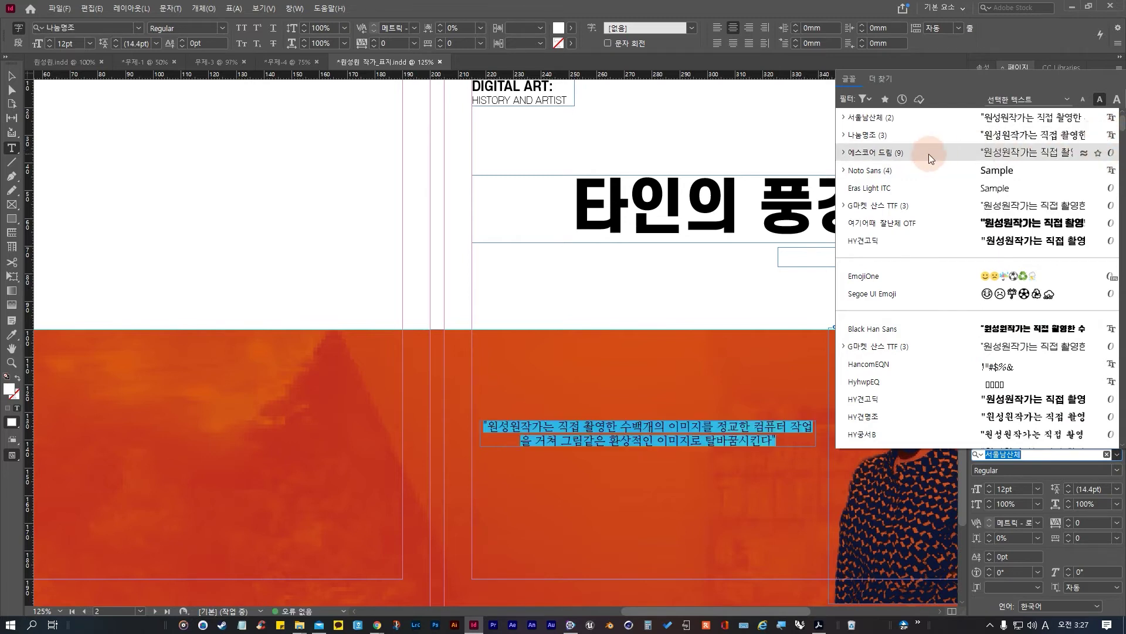
left_click(903, 135)
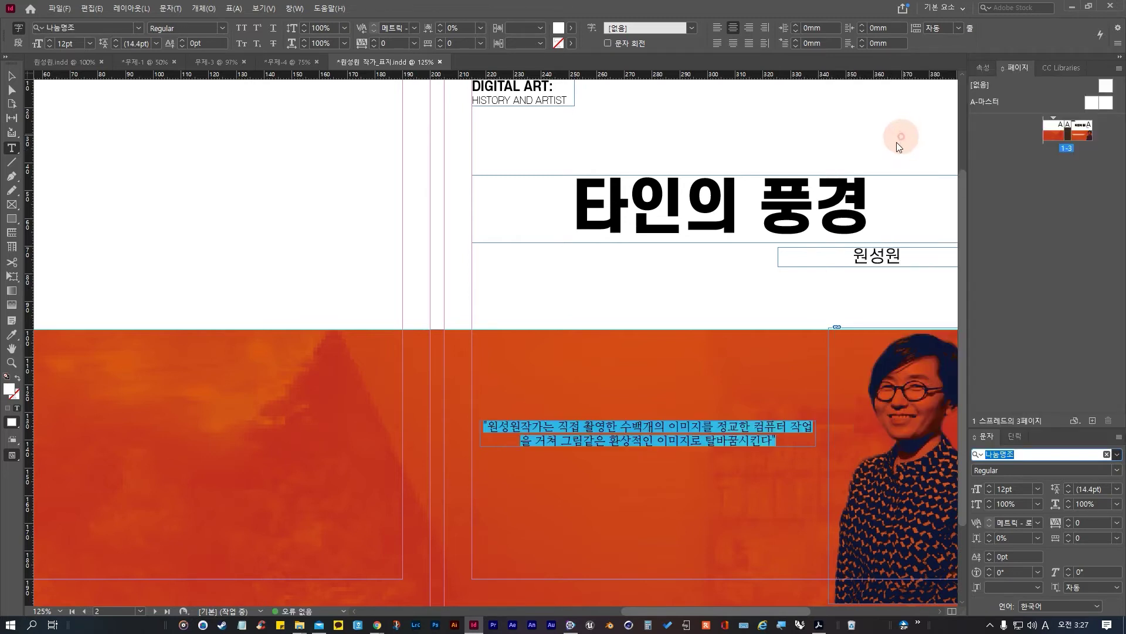
left_click(579, 440)
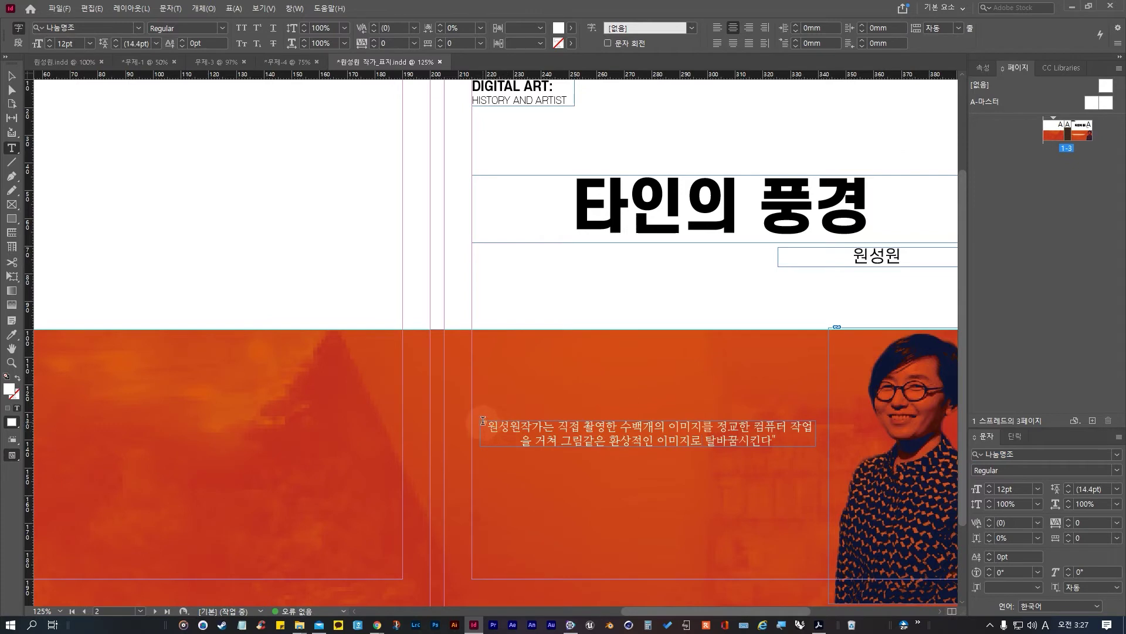
left_click_drag(483, 421, 712, 456)
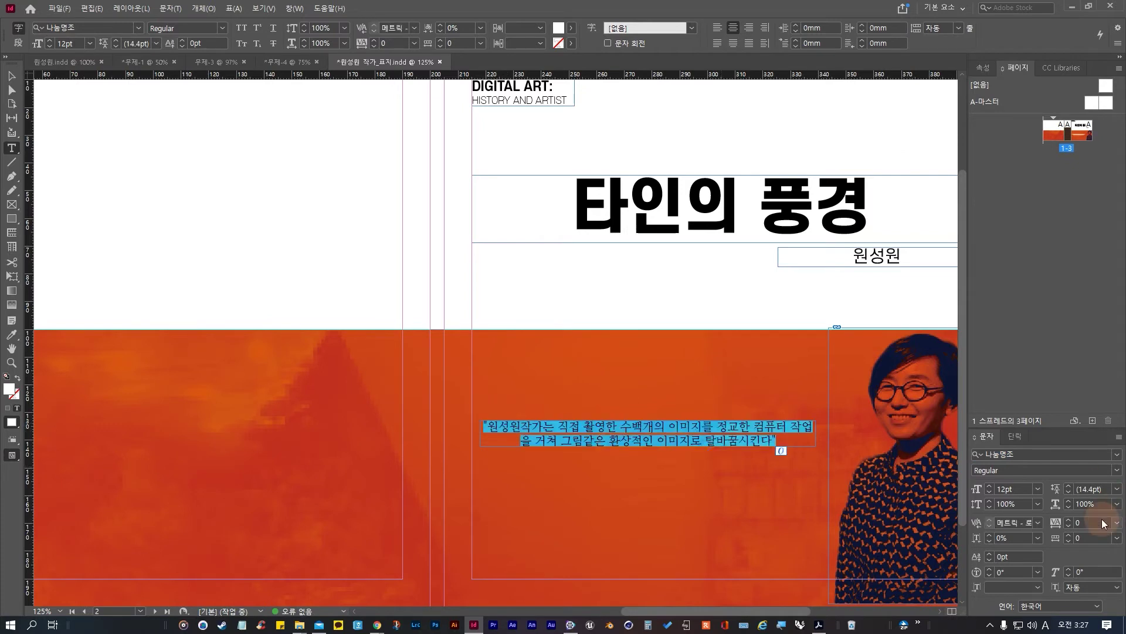
left_click(1108, 470)
left_click(992, 494)
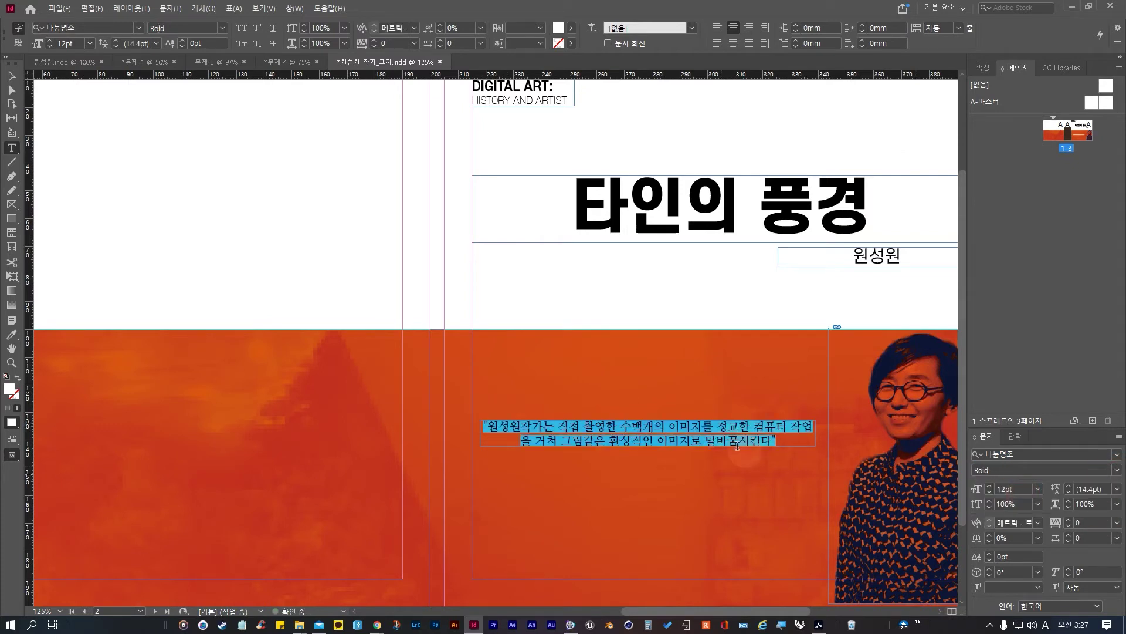
left_click(438, 467)
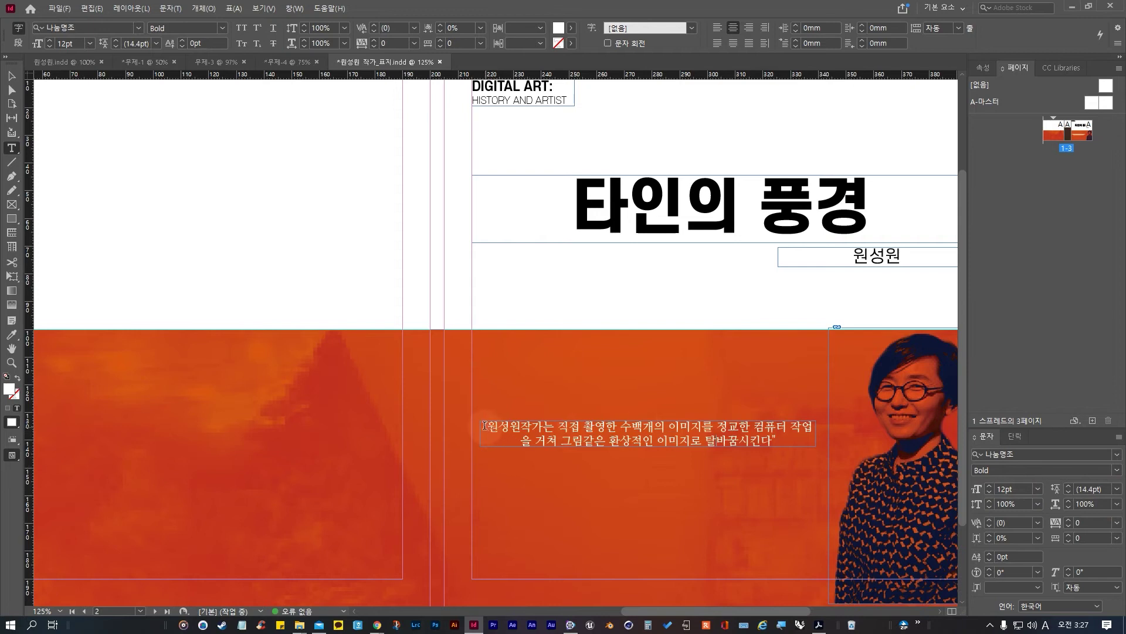
Step: Reduce the quotation's font size to 11 pt and select its text frame
left_click_drag(484, 424, 776, 445)
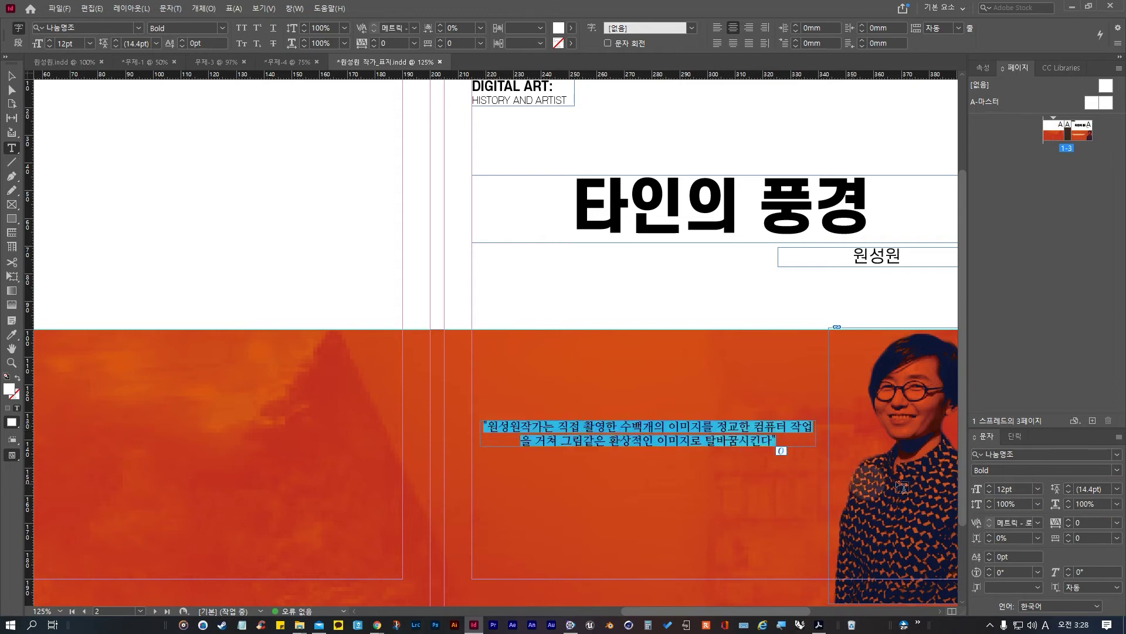
left_click(989, 494)
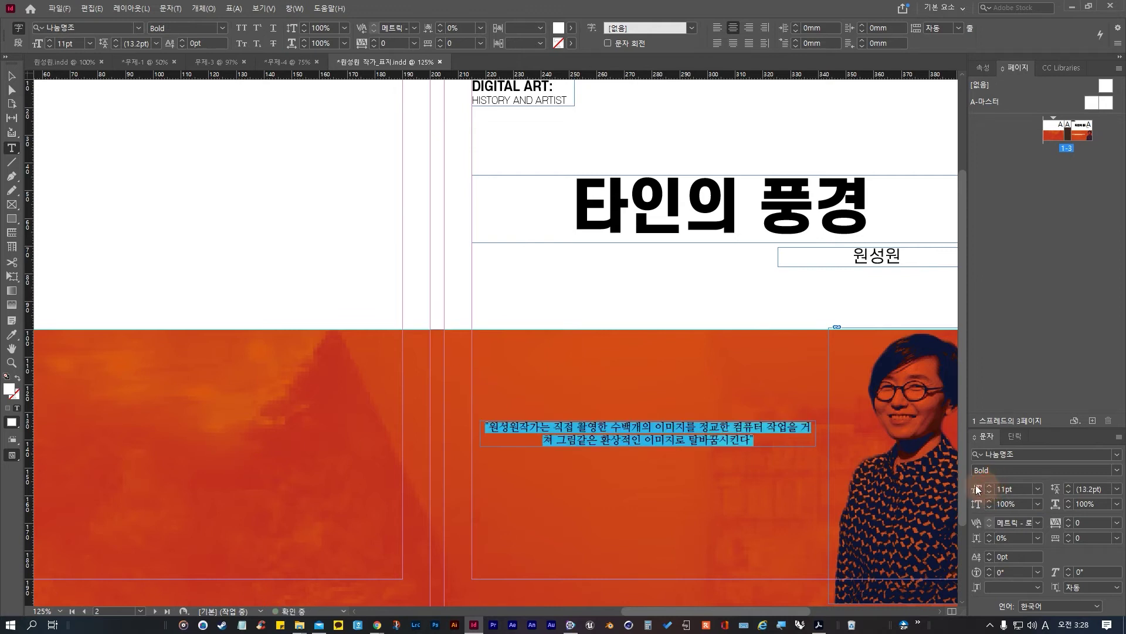
left_click(695, 427)
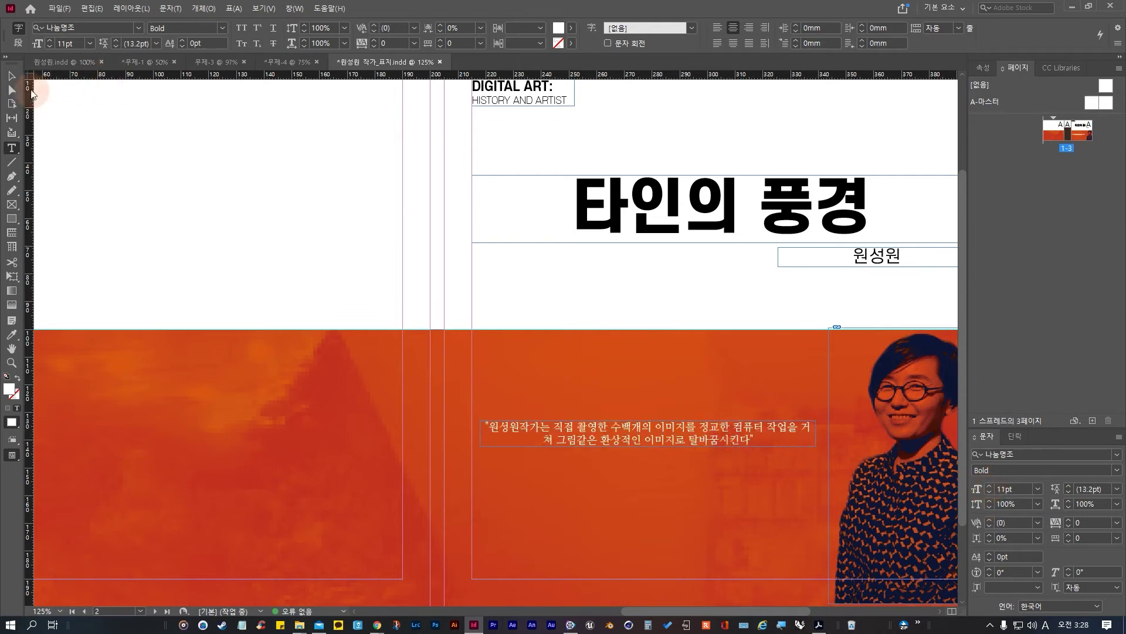
left_click(11, 76)
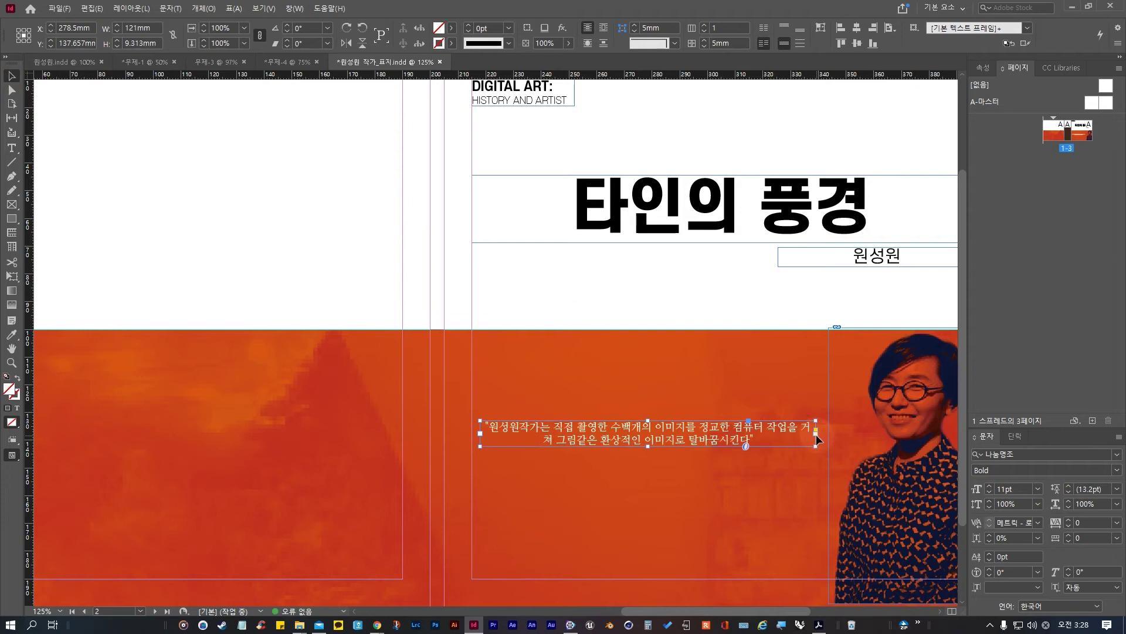
Step: Narrow the quotation frame to about 103.5 mm and move it toward the portrait, to about X 285 mm, Y 144.5 mm
left_click_drag(819, 438, 767, 437)
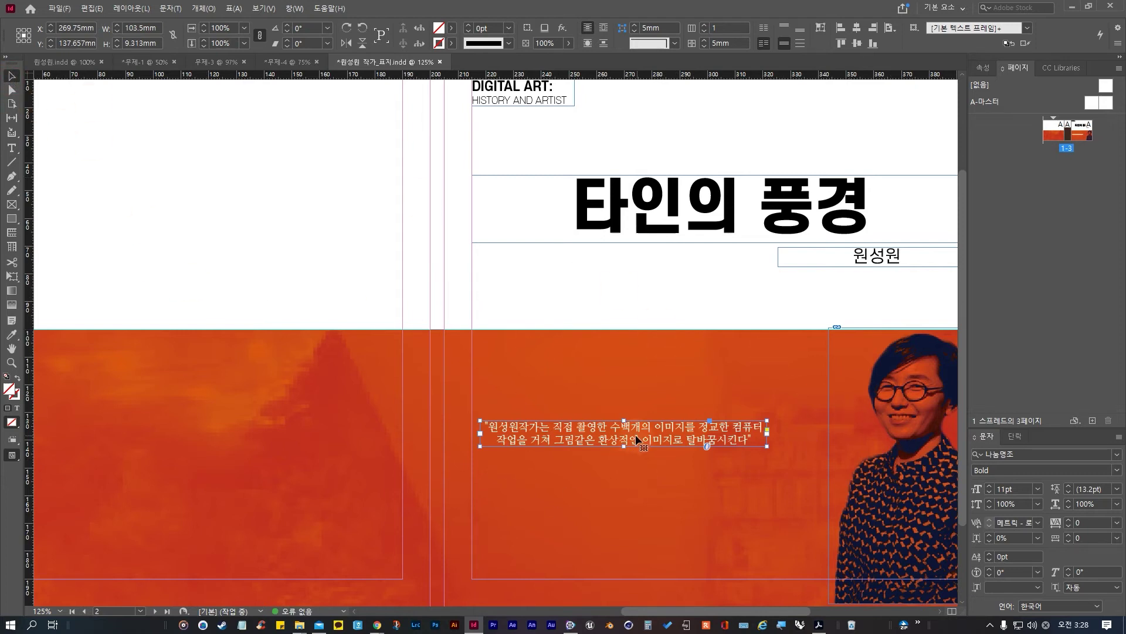
left_click_drag(635, 434, 679, 454)
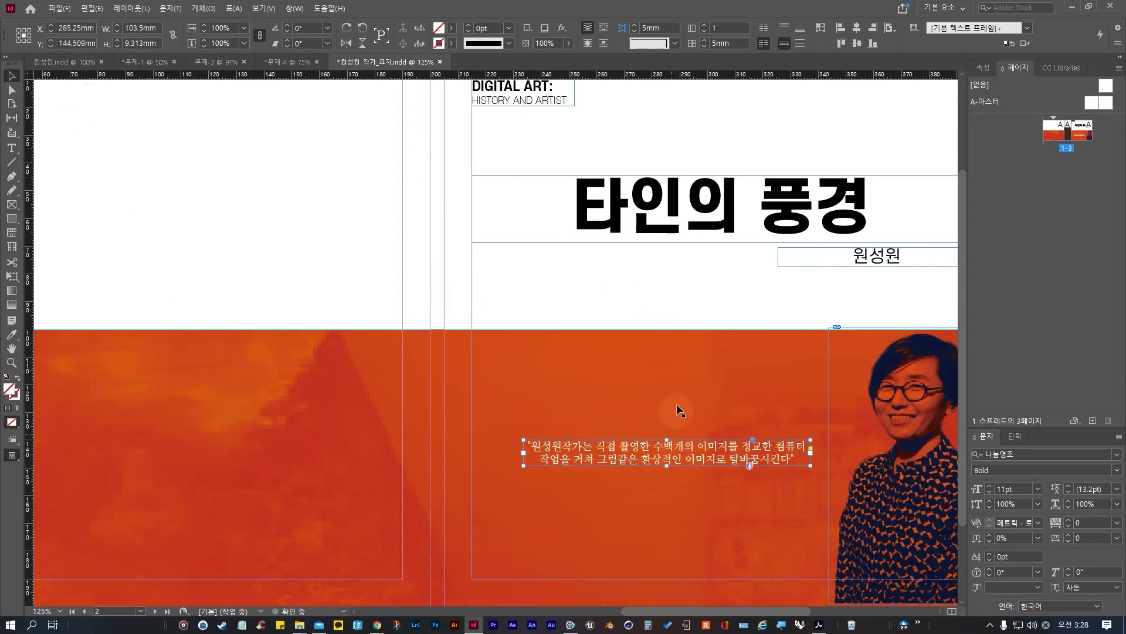
left_click(569, 493)
Step: Select the quotation frame together with the portrait and align both by their vertical centres
scroll(755, 485, "down", 3)
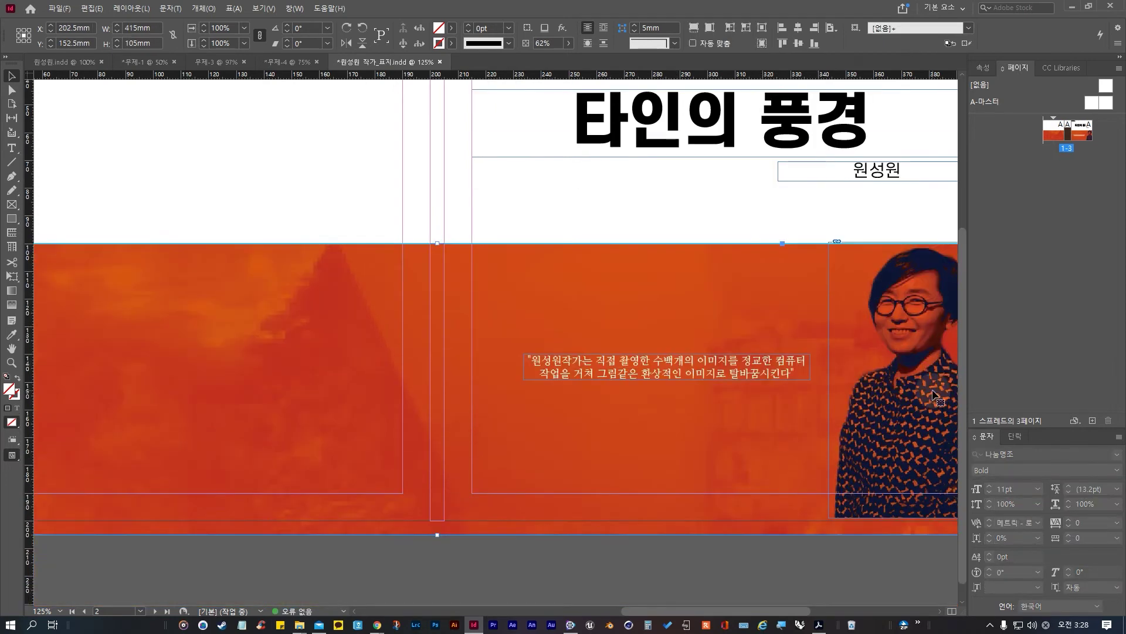
left_click(762, 368)
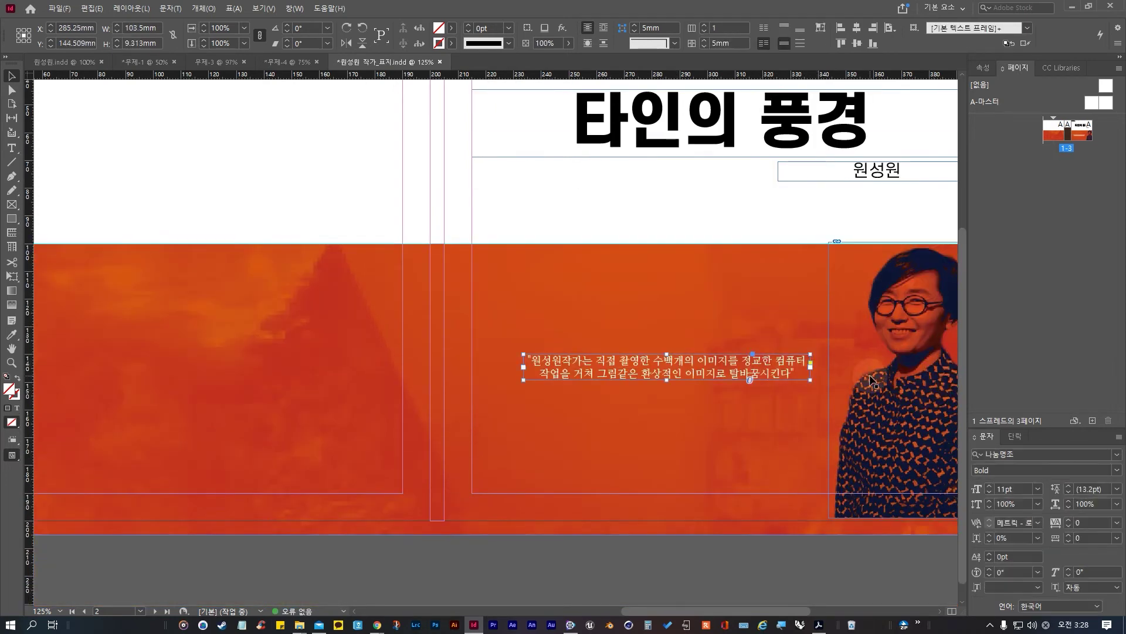
left_click(800, 389, "shift")
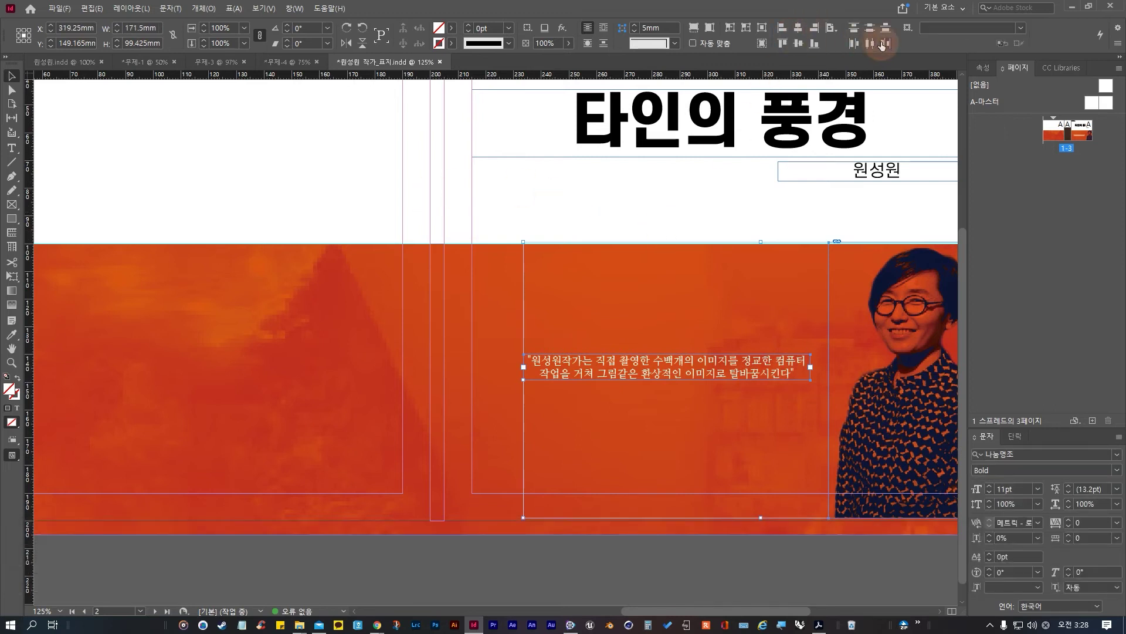
left_click(798, 49)
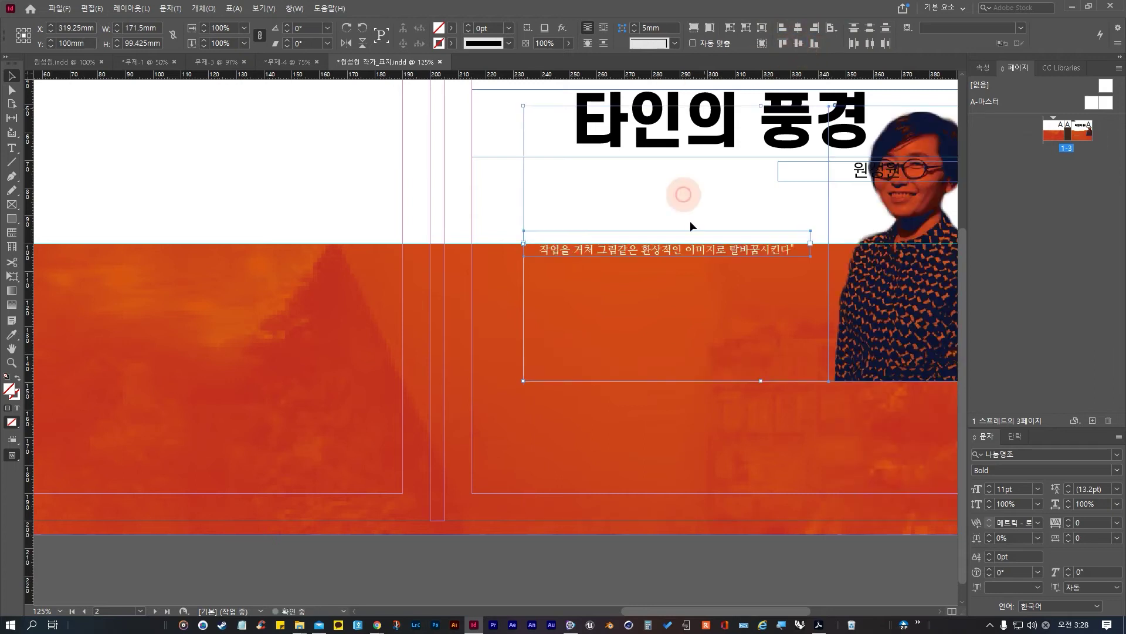
Step: Undo the last alignment and vertically centre the quotation text on the portrait frame, aligning to it as the key object
key("ctrl+z")
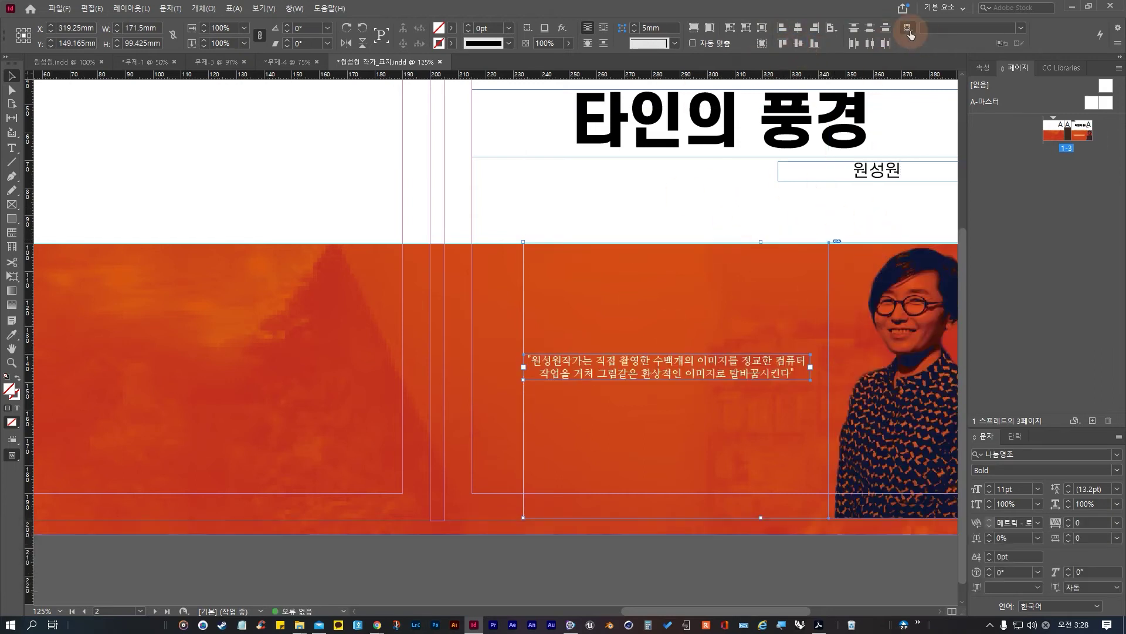
left_click(908, 28)
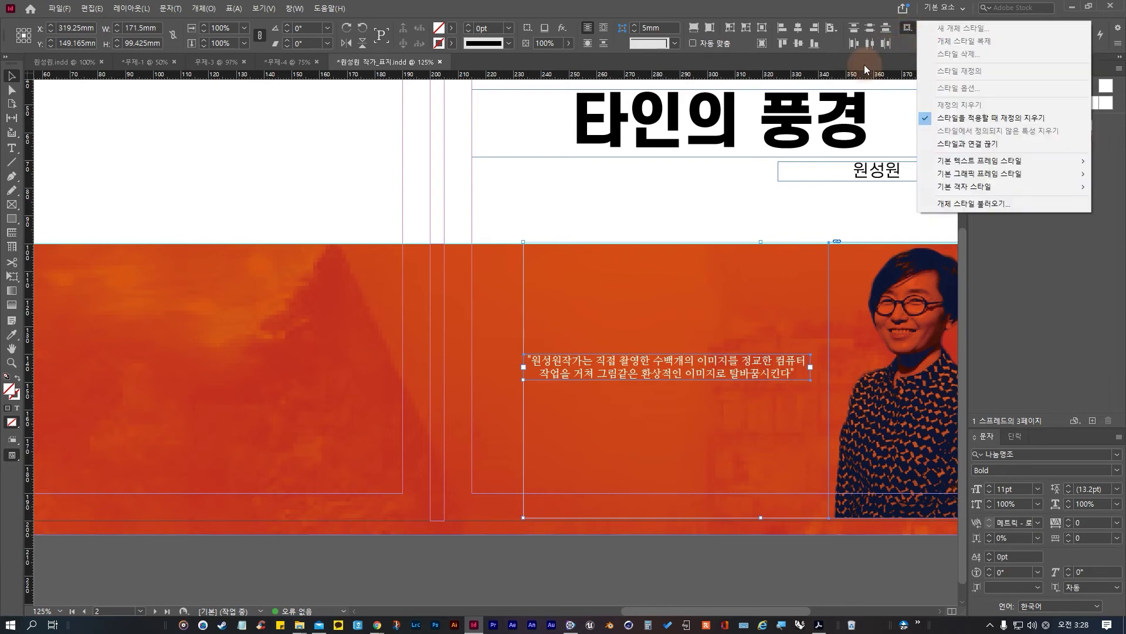
left_click(835, 50)
left_click(832, 38)
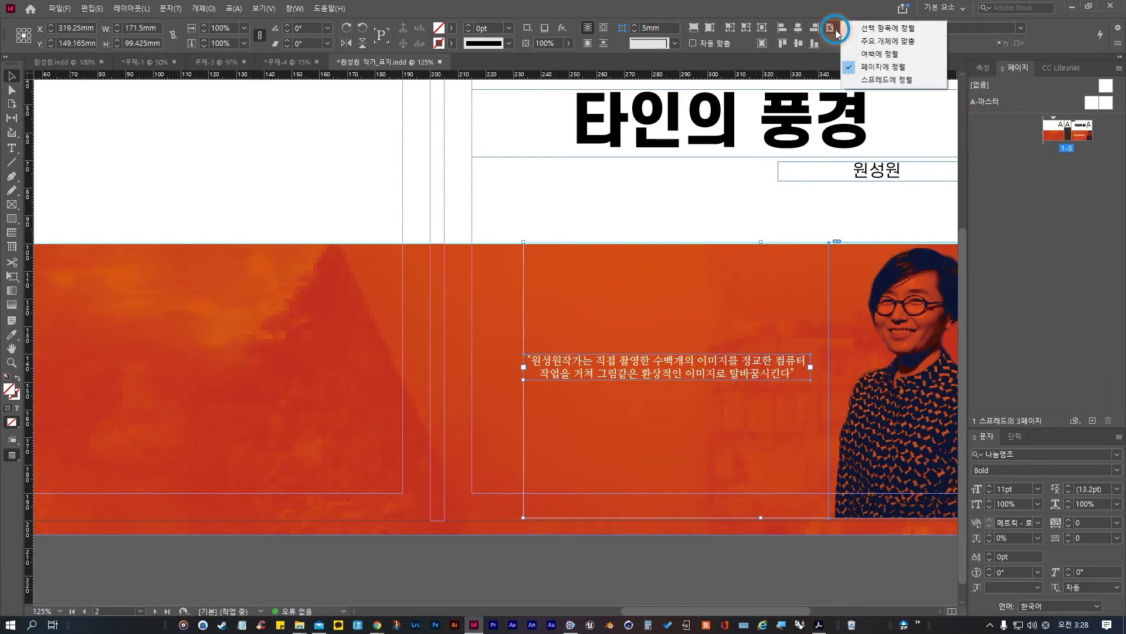
left_click(902, 40)
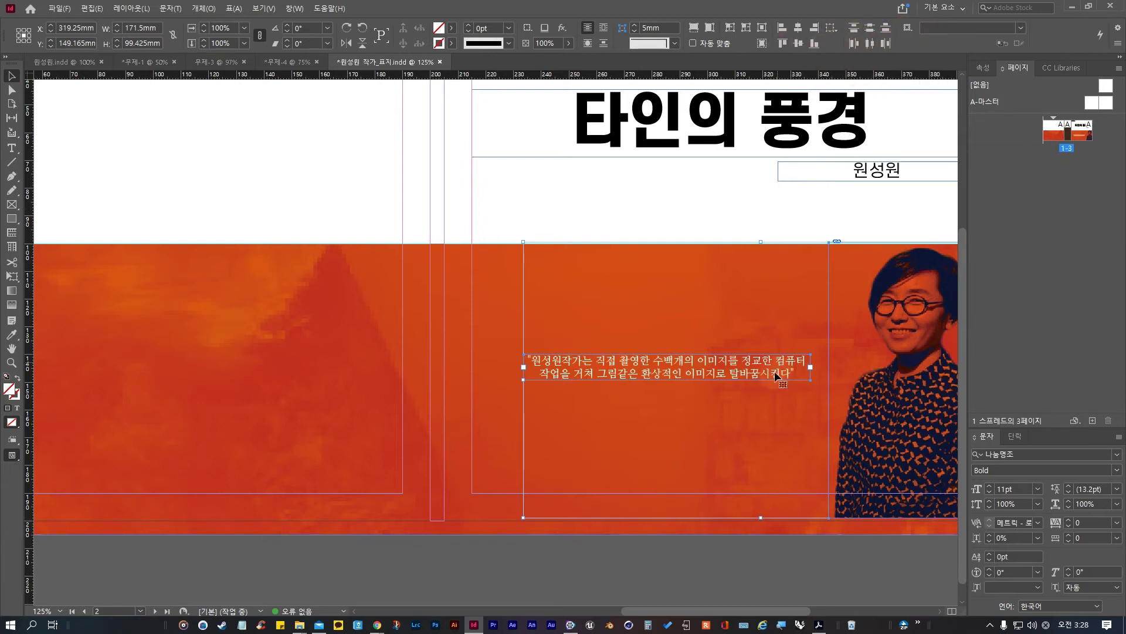
left_click(852, 351)
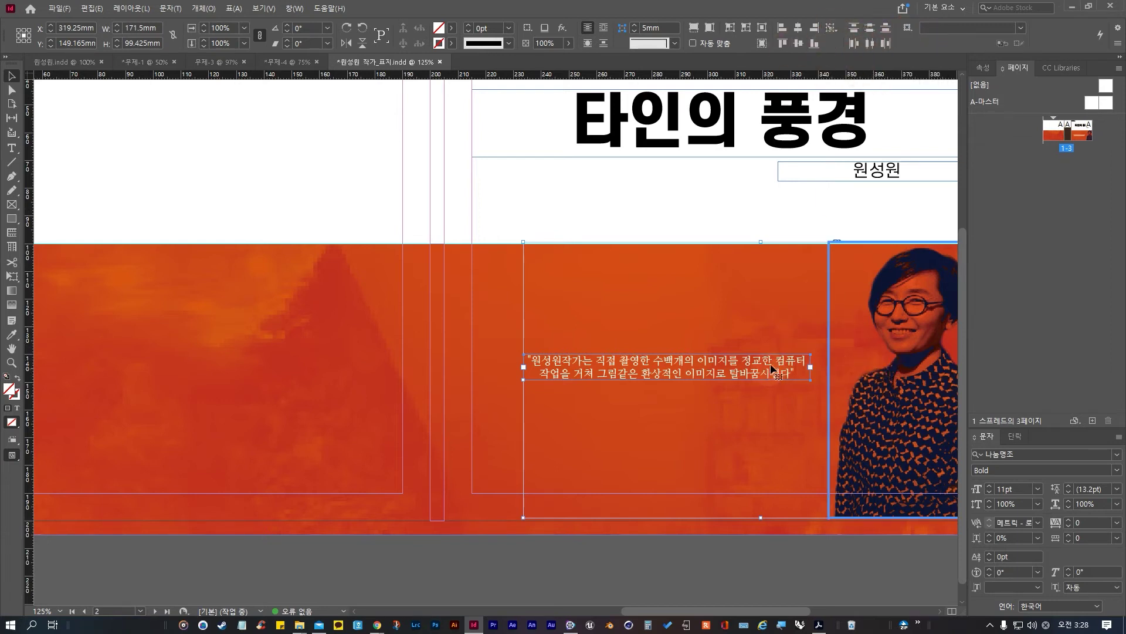
left_click(799, 44)
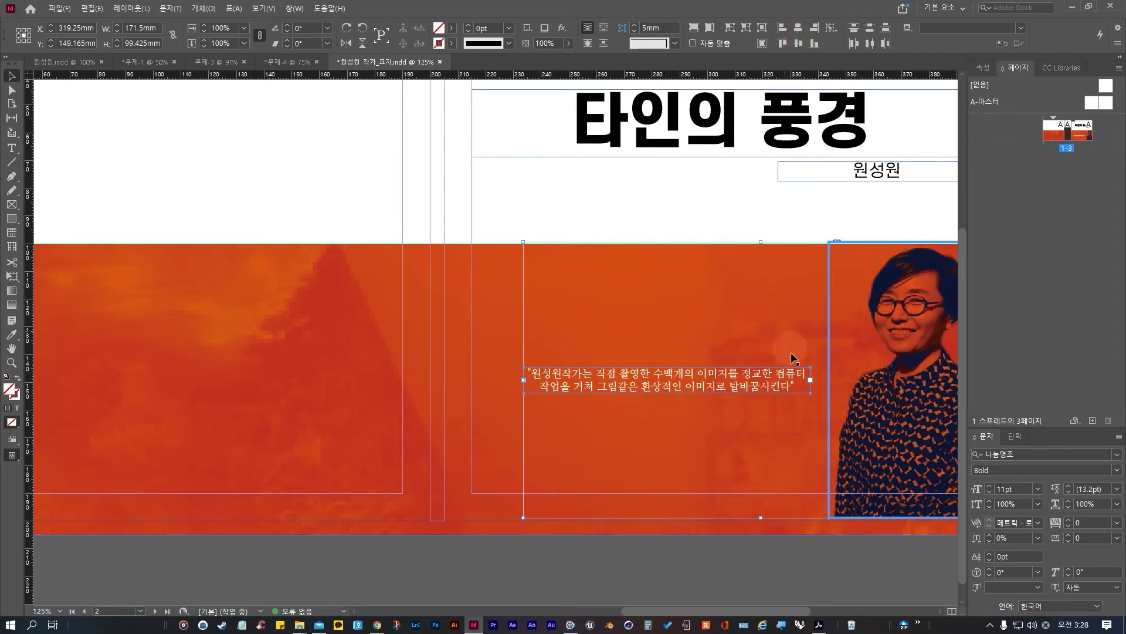
left_click(750, 318)
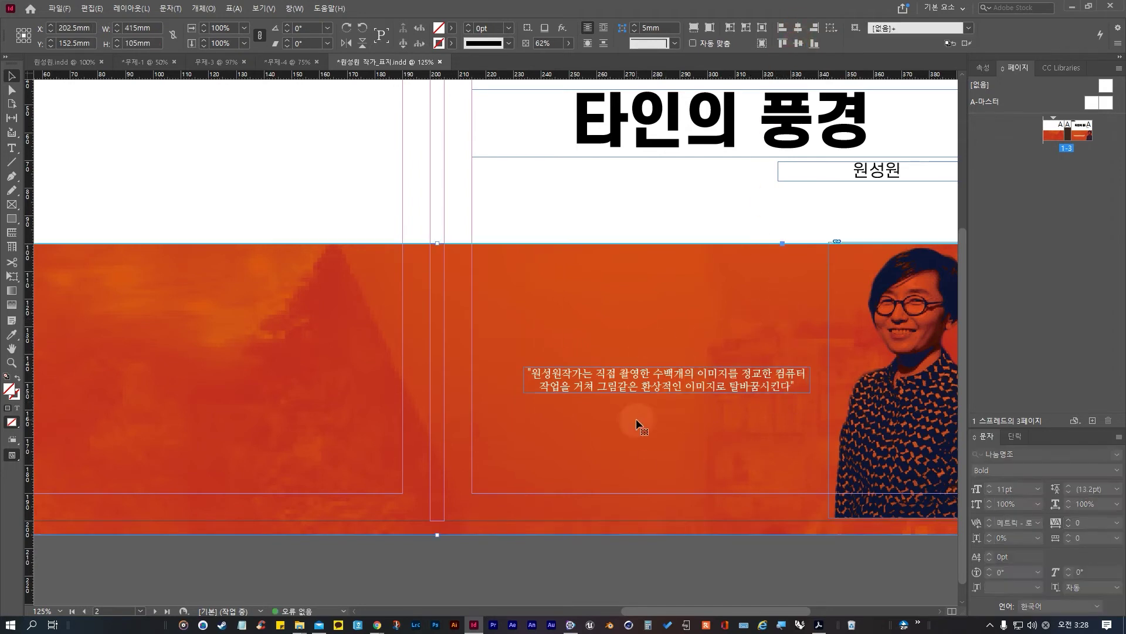
left_click(574, 203)
Step: Switch to Chrome and try to open the previously downloaded won-seoungwon.pdf from the Arario Gallery artist page
scroll(613, 270, "down", 2)
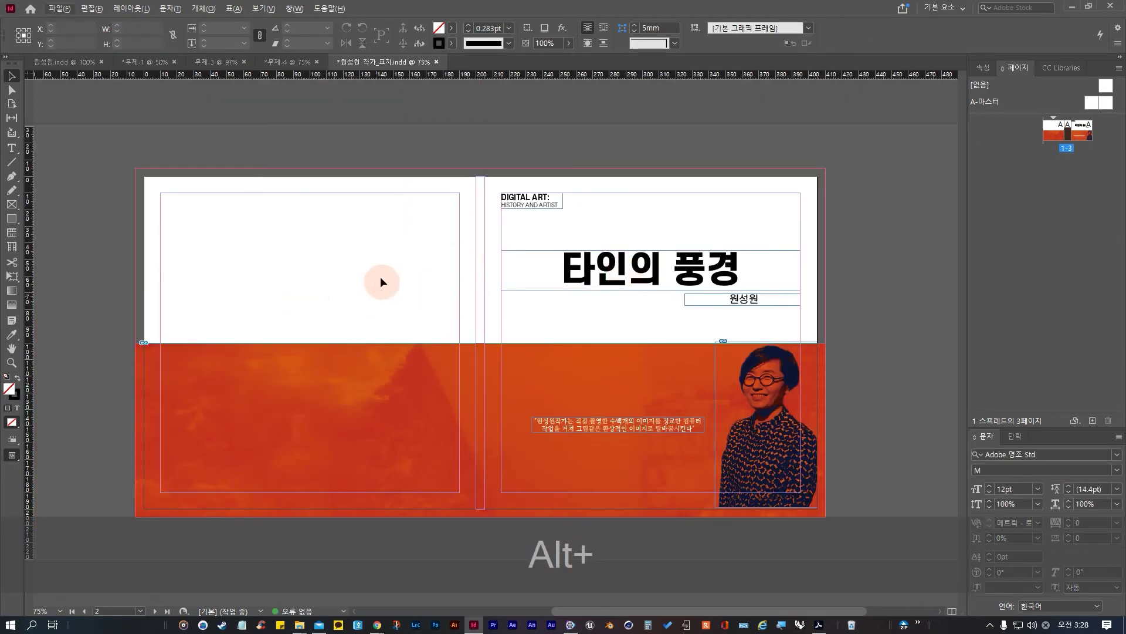
left_click_drag(264, 289, 595, 299)
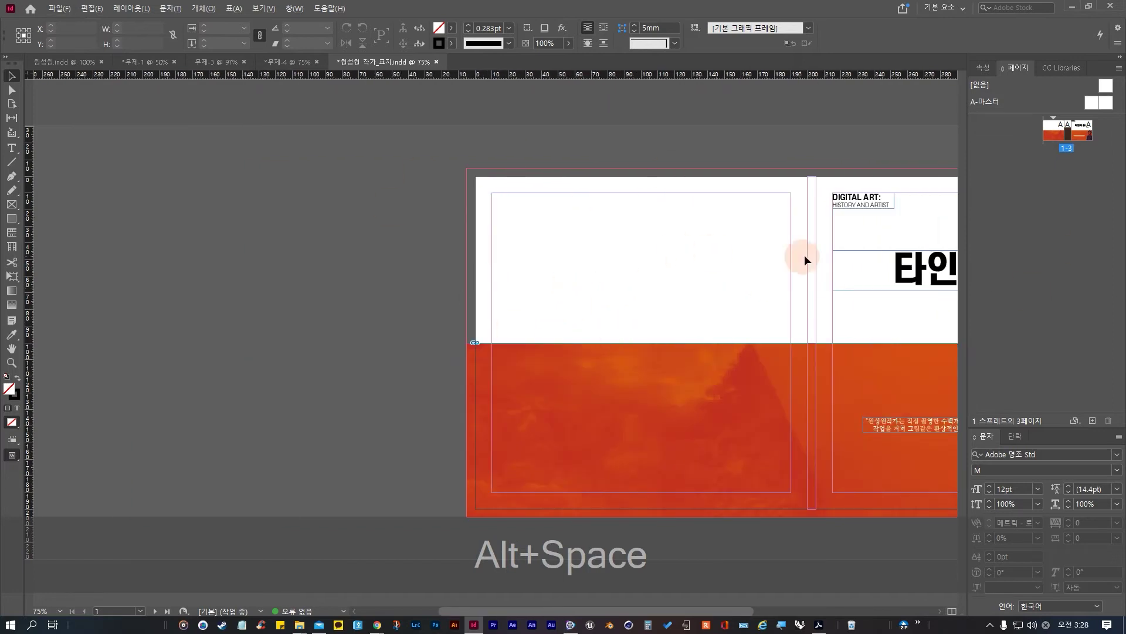
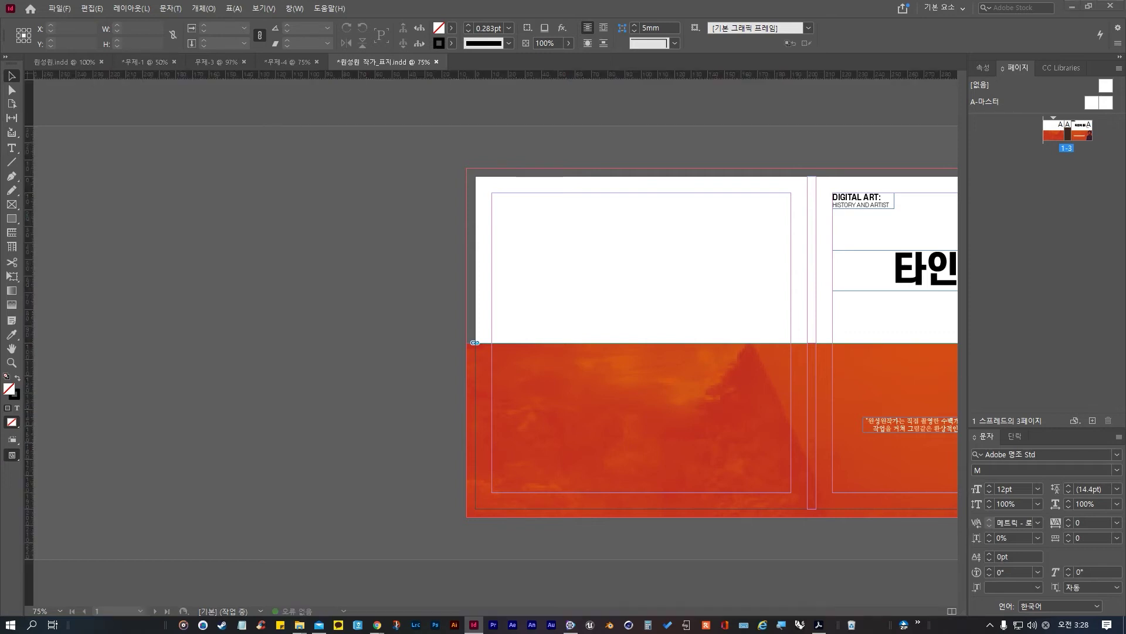
key("alt+Tab")
left_click(416, 354)
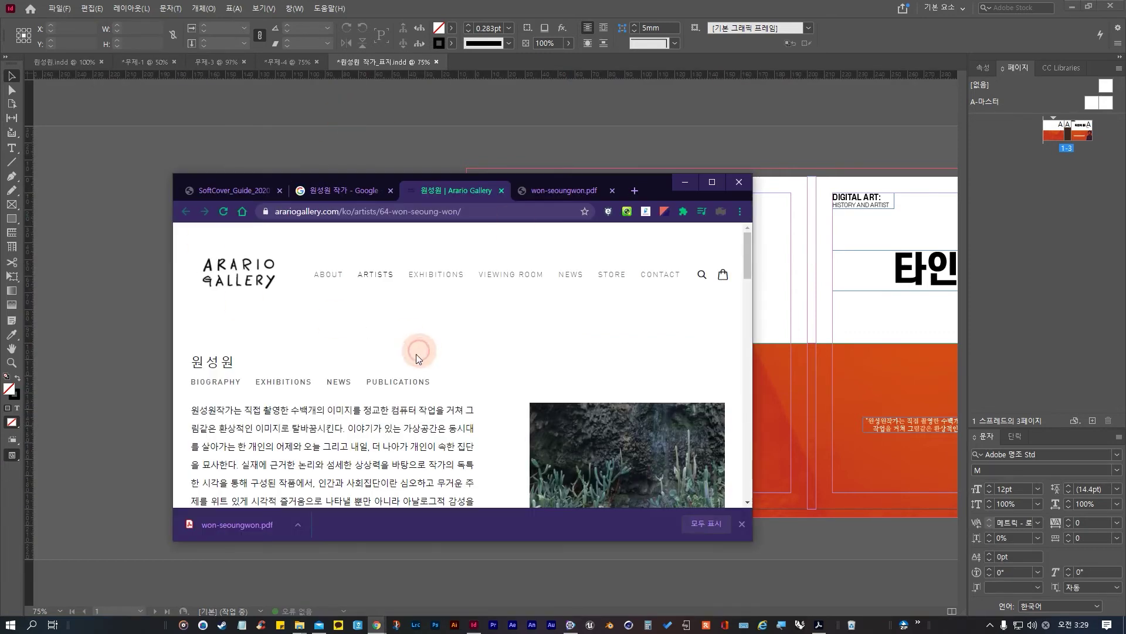
scroll(381, 391, "down", 10)
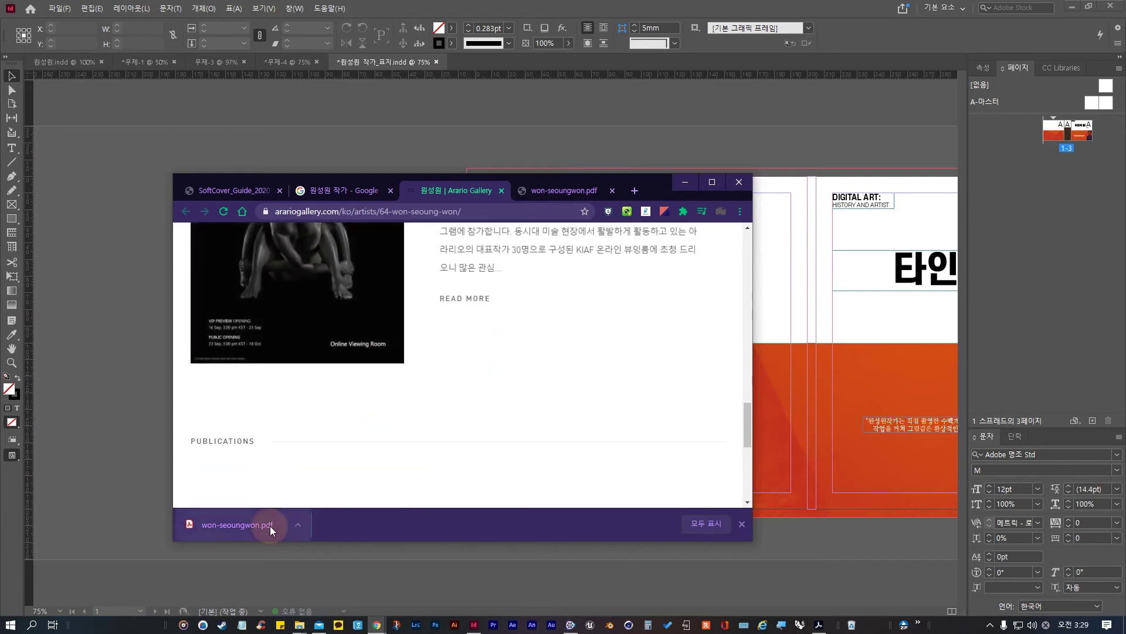
left_click(268, 523)
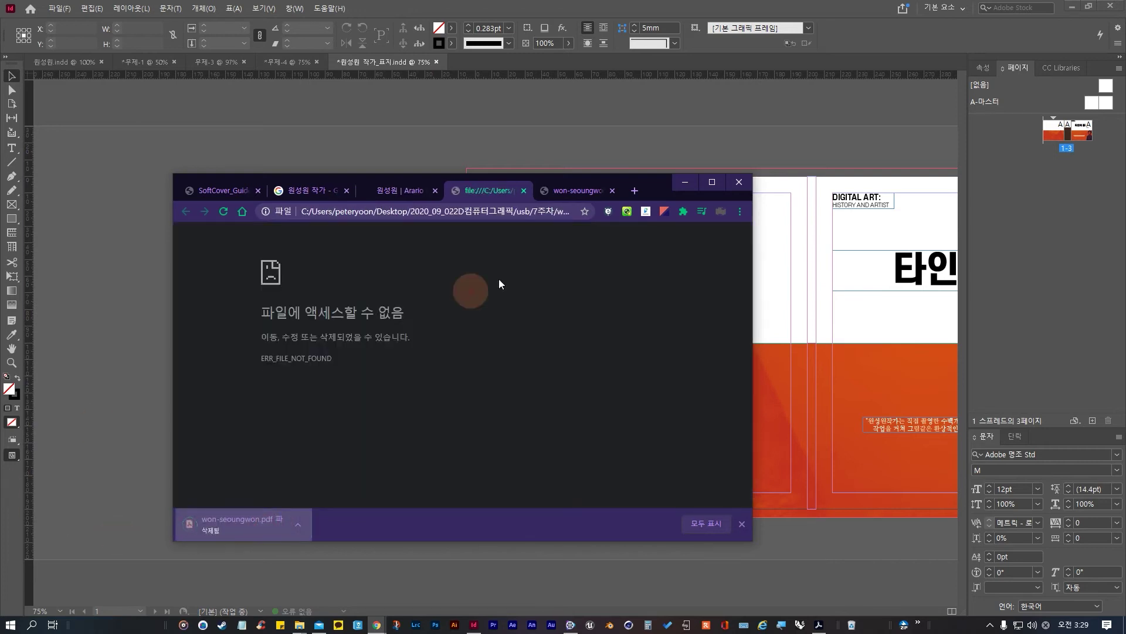
Step: Return to the Arario Gallery artist page and open the artist's CV from its download link
left_click(406, 192)
scroll(308, 428, "up", 10)
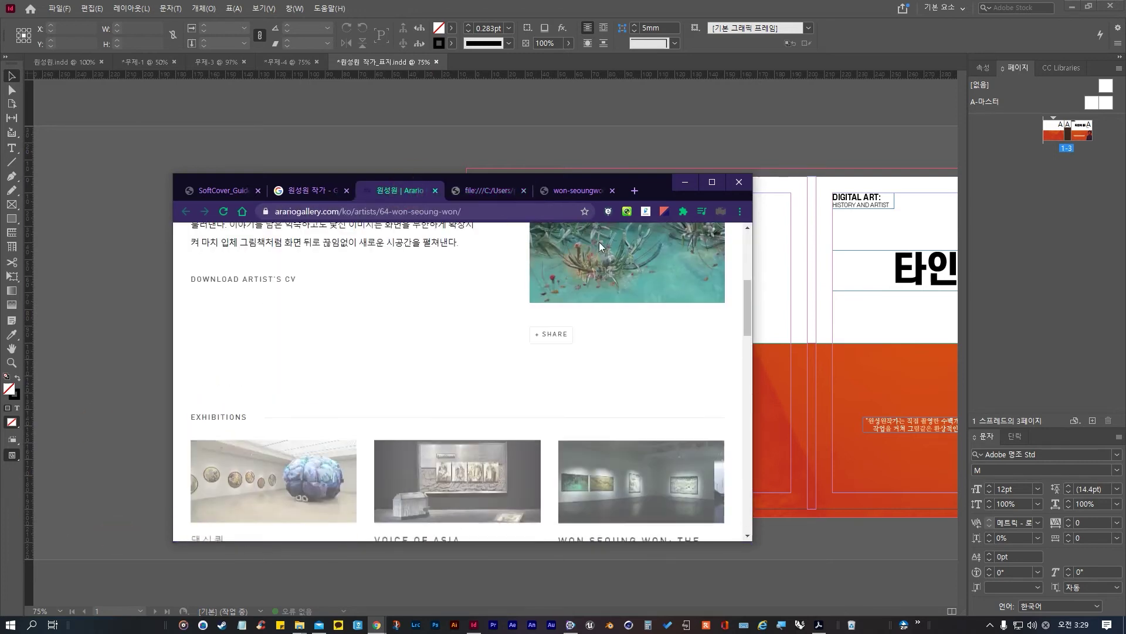
left_click(305, 190)
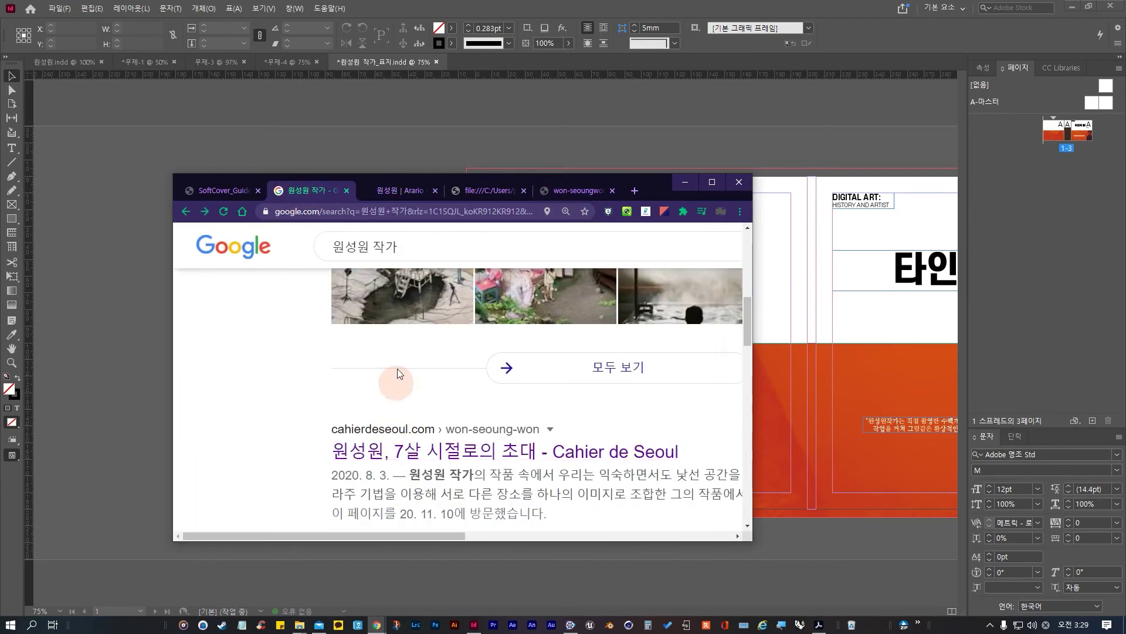
left_click(411, 190)
scroll(417, 357, "up", 5)
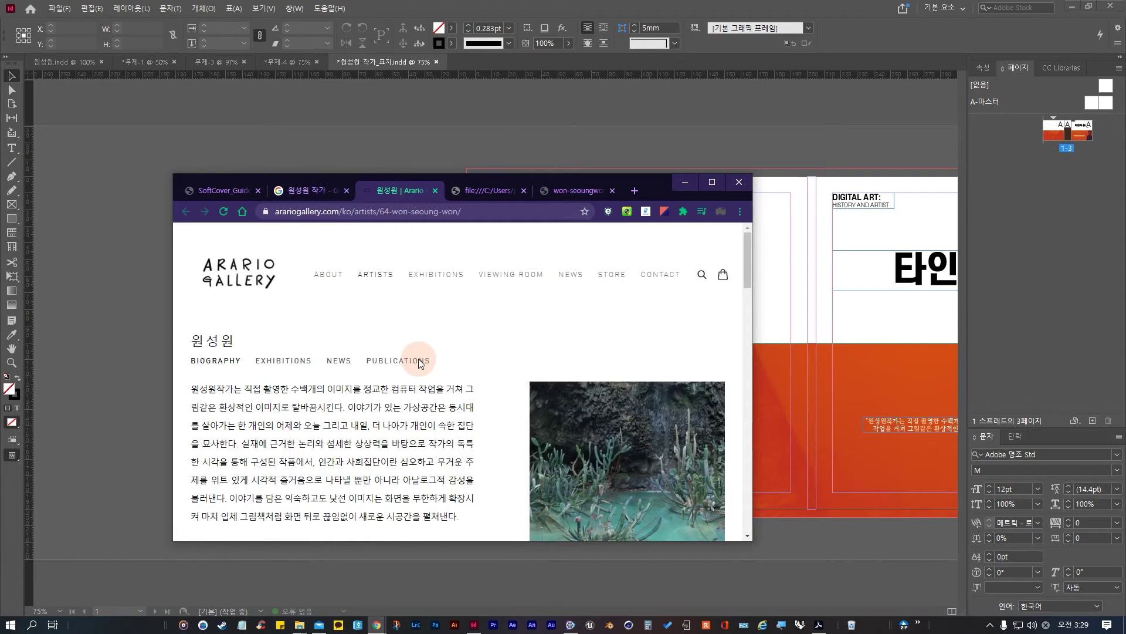
scroll(420, 362, "down", 5)
left_click(320, 281)
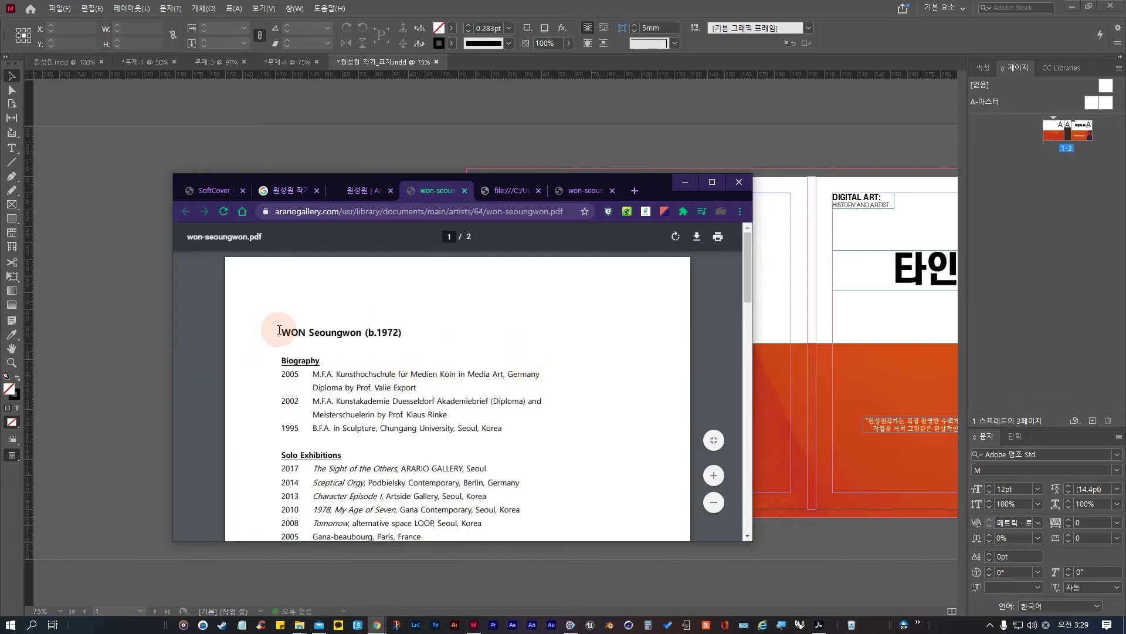
Step: Copy the CV's name heading and Biography section into the InDesign cover as a text frame 160 mm wide in the back cover's upper area
left_click_drag(278, 330, 547, 421)
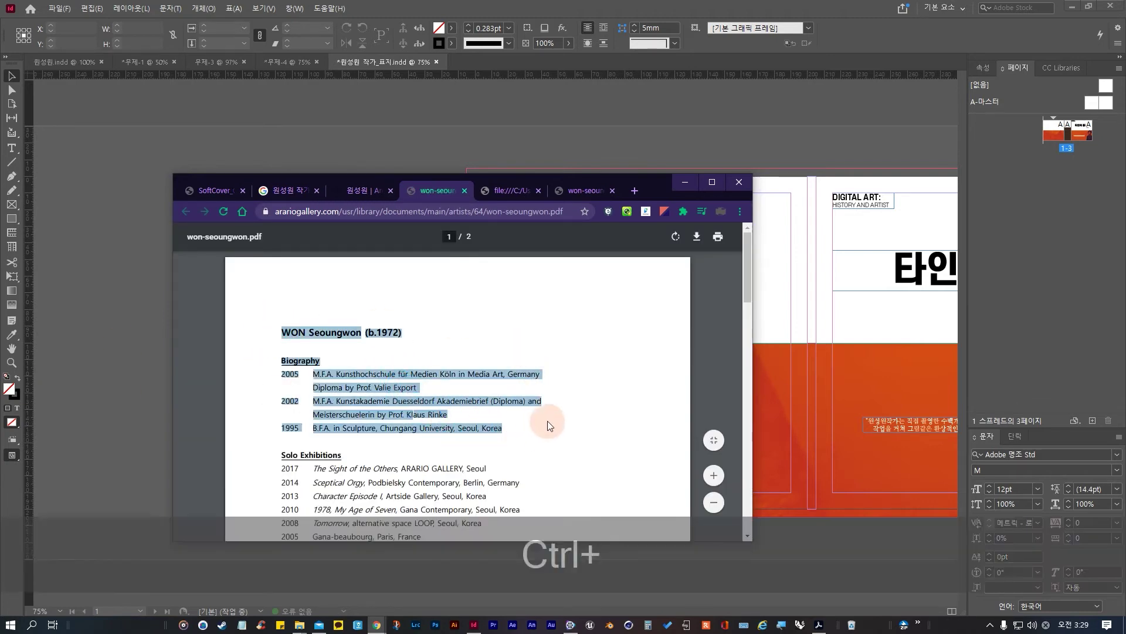
key("ctrl+c")
left_click(118, 354)
left_click(604, 246)
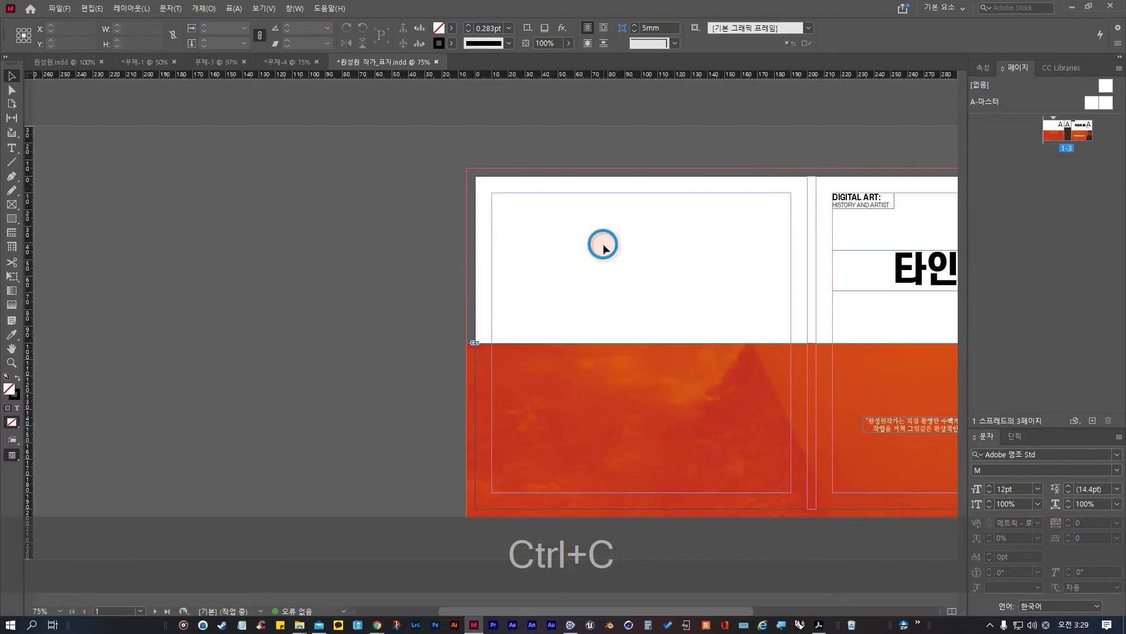
key("ctrl+v")
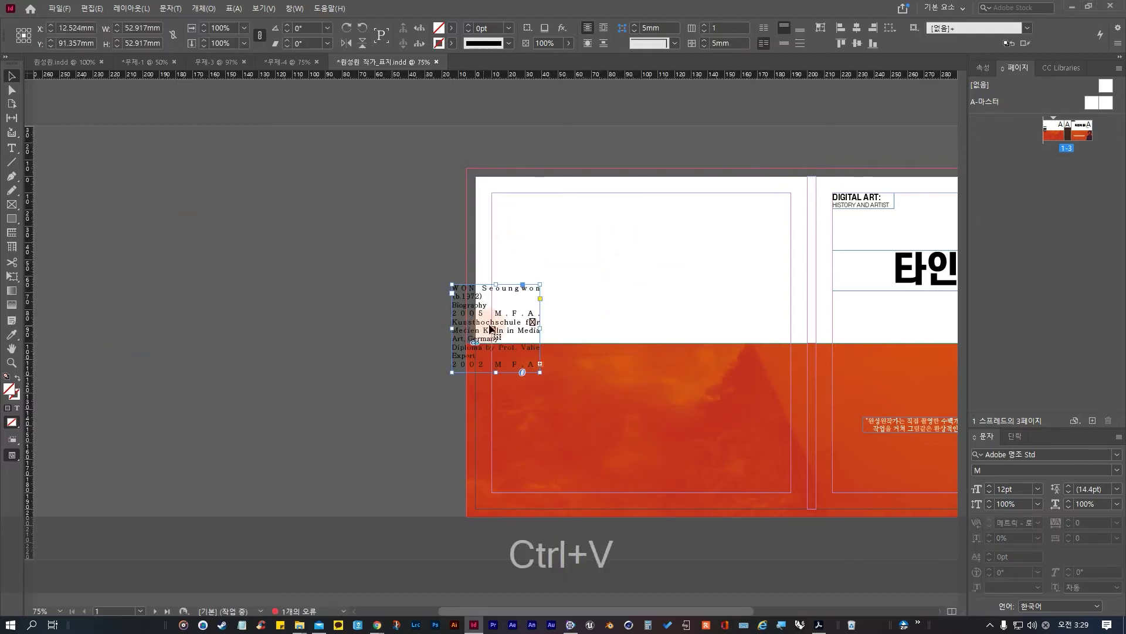
left_click_drag(491, 329, 760, 242)
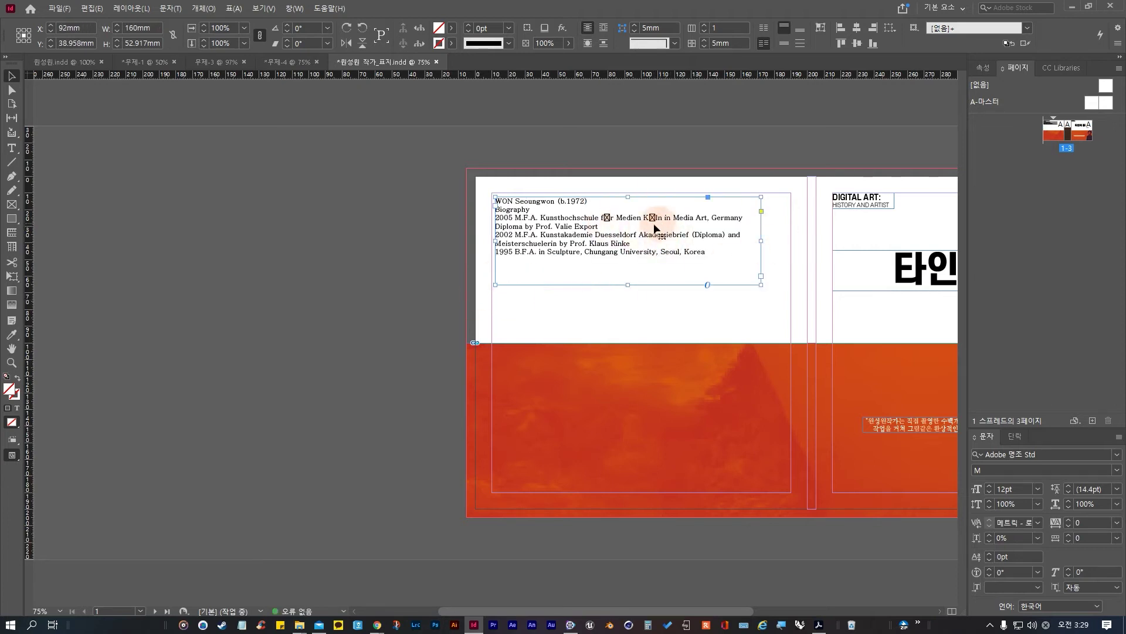
Step: Set the font of all the pasted biography text on the back cover to Noto Sans
double_click(648, 246)
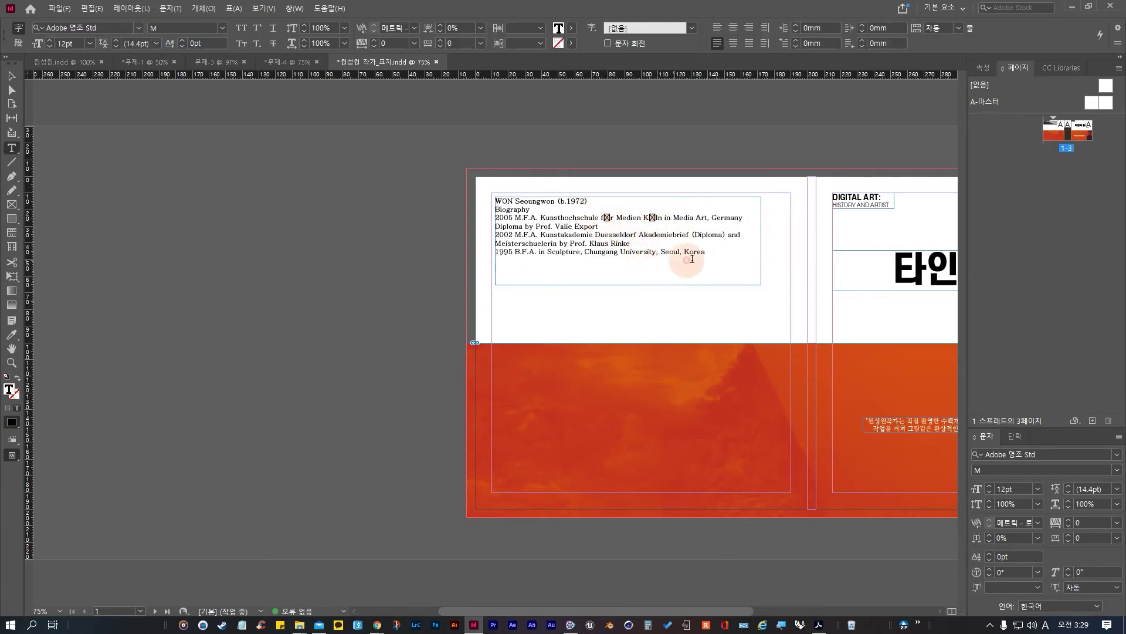
left_click_drag(710, 253, 488, 199)
left_click(993, 396)
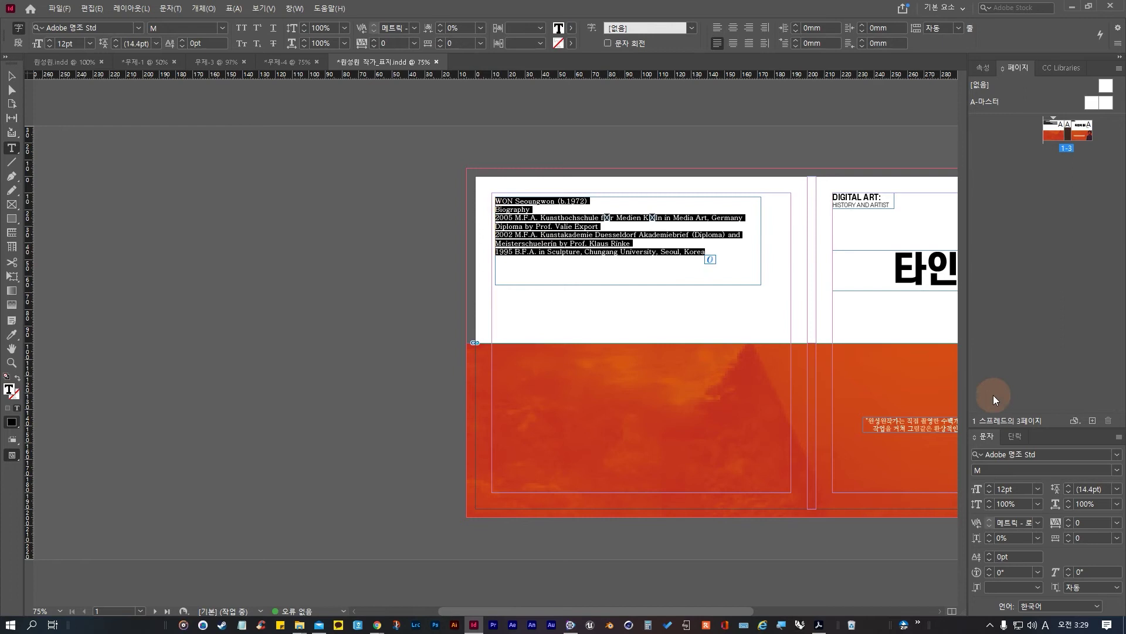
left_click(1118, 454)
scroll(1123, 264, "up", 3)
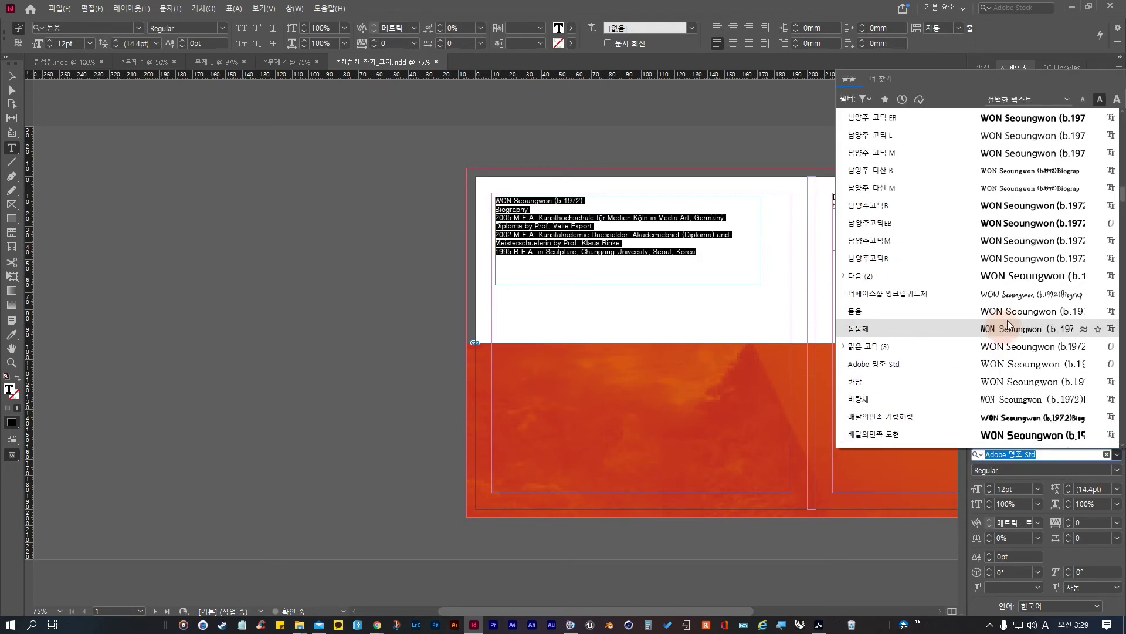
left_click_drag(1122, 211, 1122, 362)
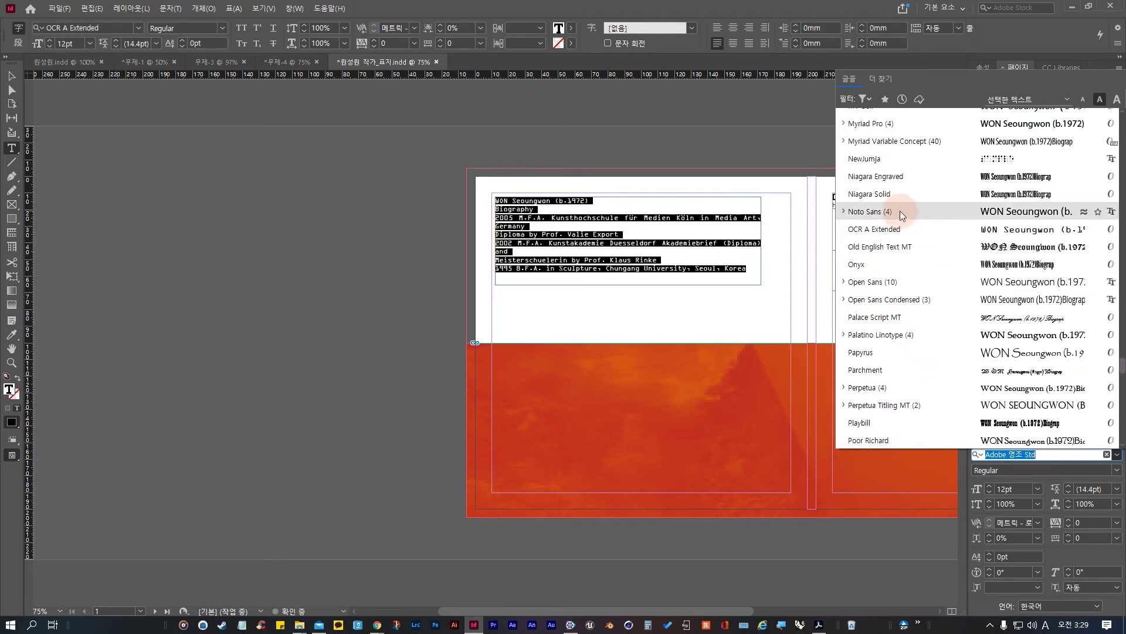
left_click(899, 213)
left_click(319, 276)
left_click(593, 218)
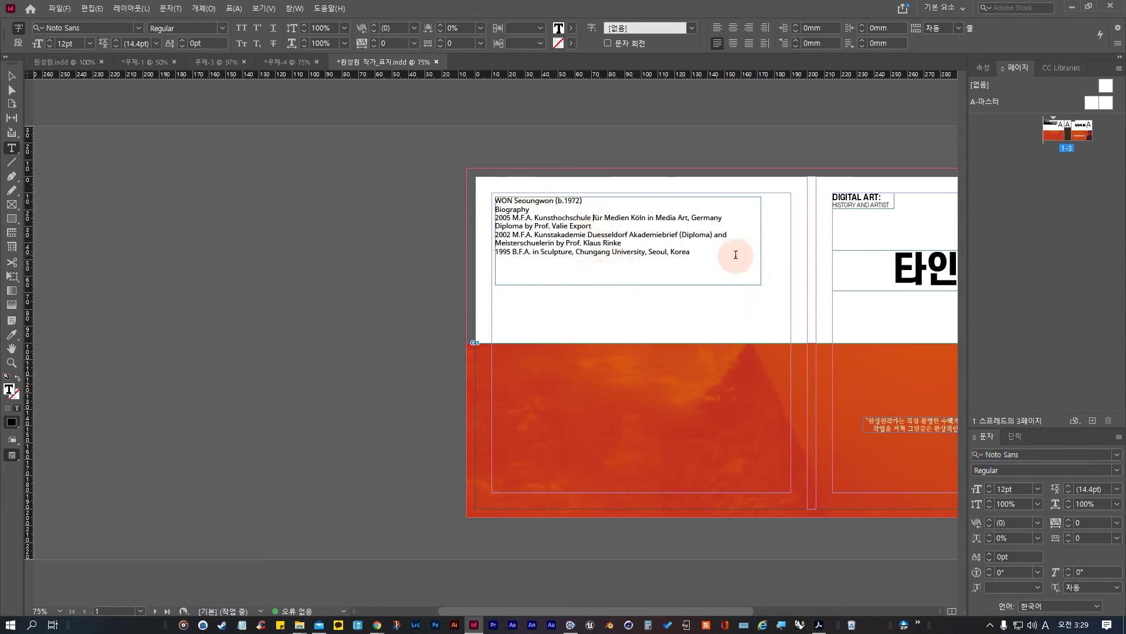
left_click_drag(725, 261, 445, 193)
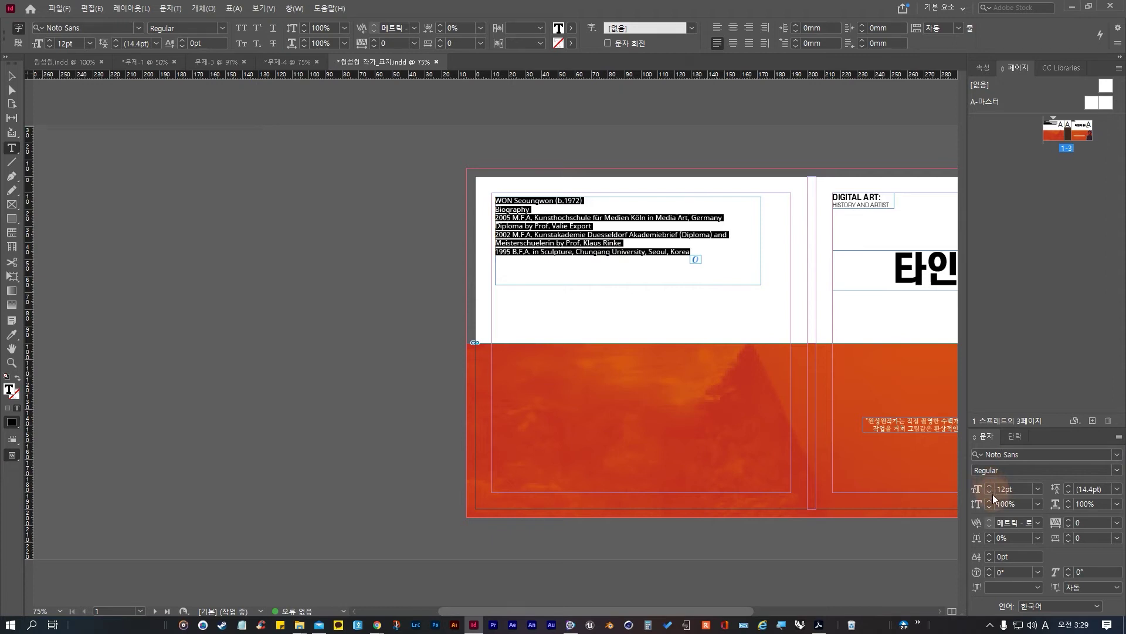
left_click(604, 202)
left_click(541, 212)
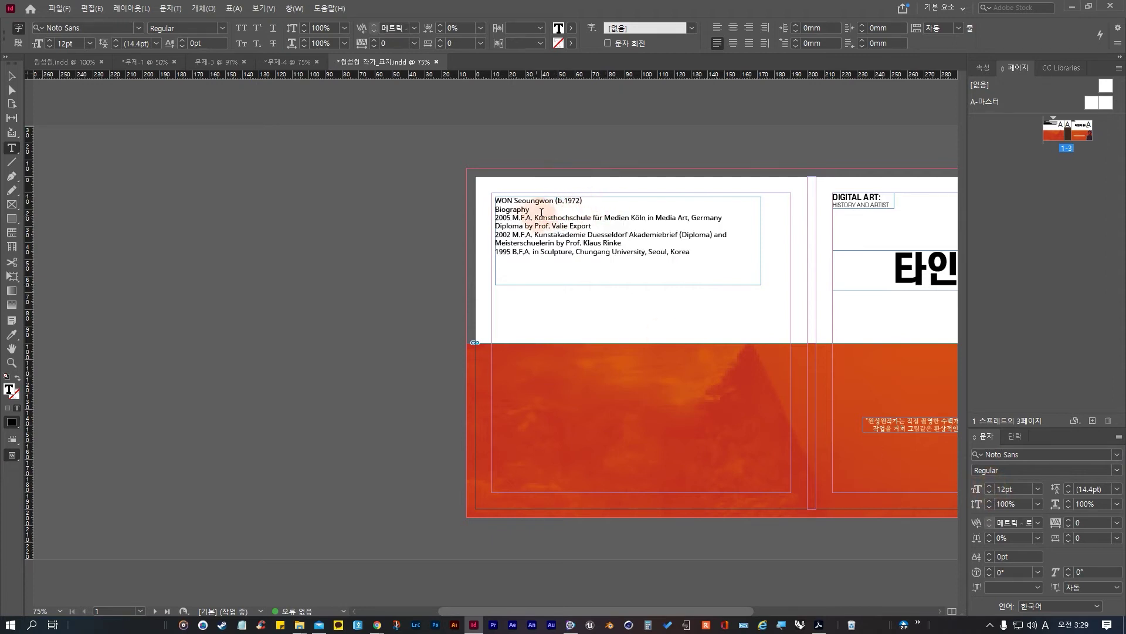
Step: Copy the name and Biography heading lines into a separate text frame and place it on the pasteboard beside the back cover
left_click_drag(531, 210, 477, 188)
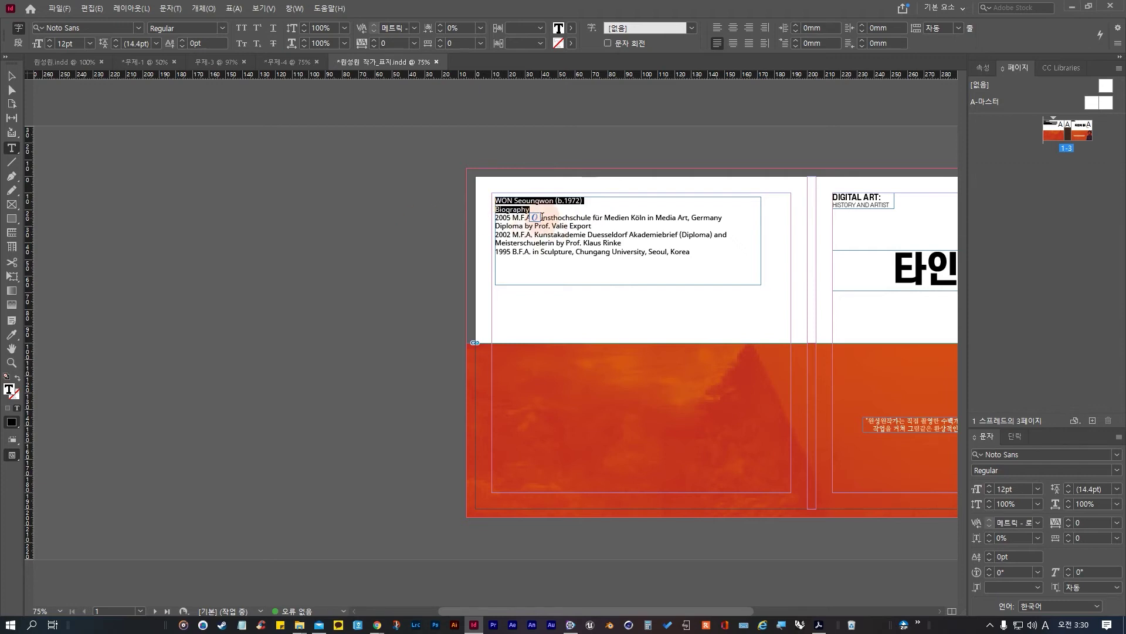
key("ctrl+c")
key("ctrl+v")
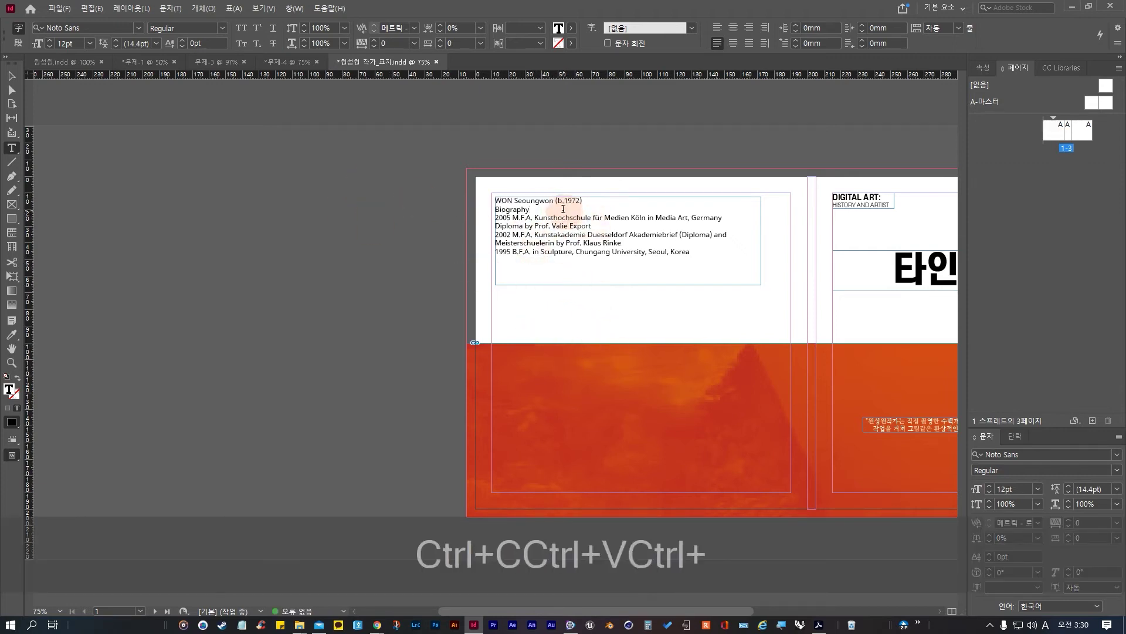
left_click_drag(550, 210, 435, 203)
key("ctrl+c")
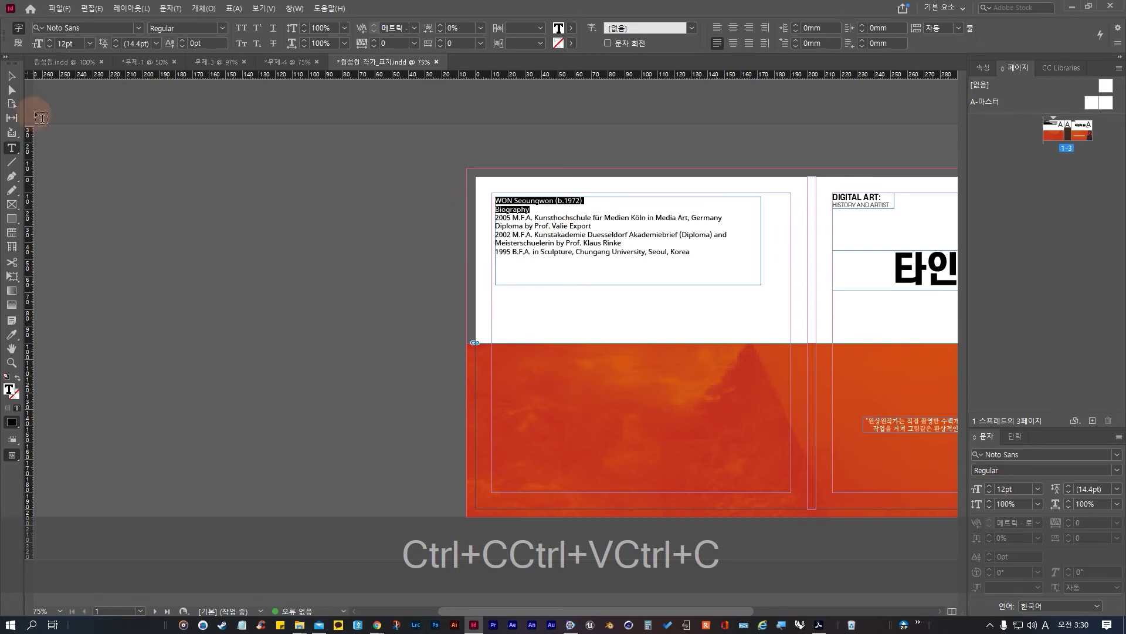
left_click(11, 76)
key("ctrl+v")
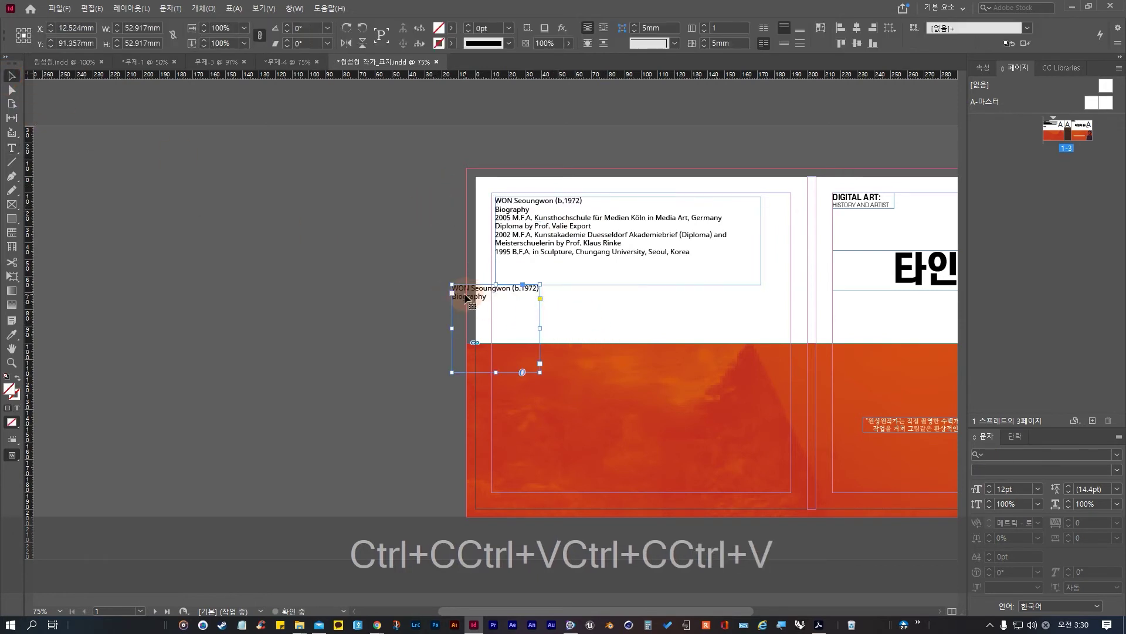
left_click_drag(464, 298, 392, 201)
Step: Copy the degree lines from 2005 to 1995 into a separate text frame and place it on the pasteboard beside the back cover
left_click(512, 221)
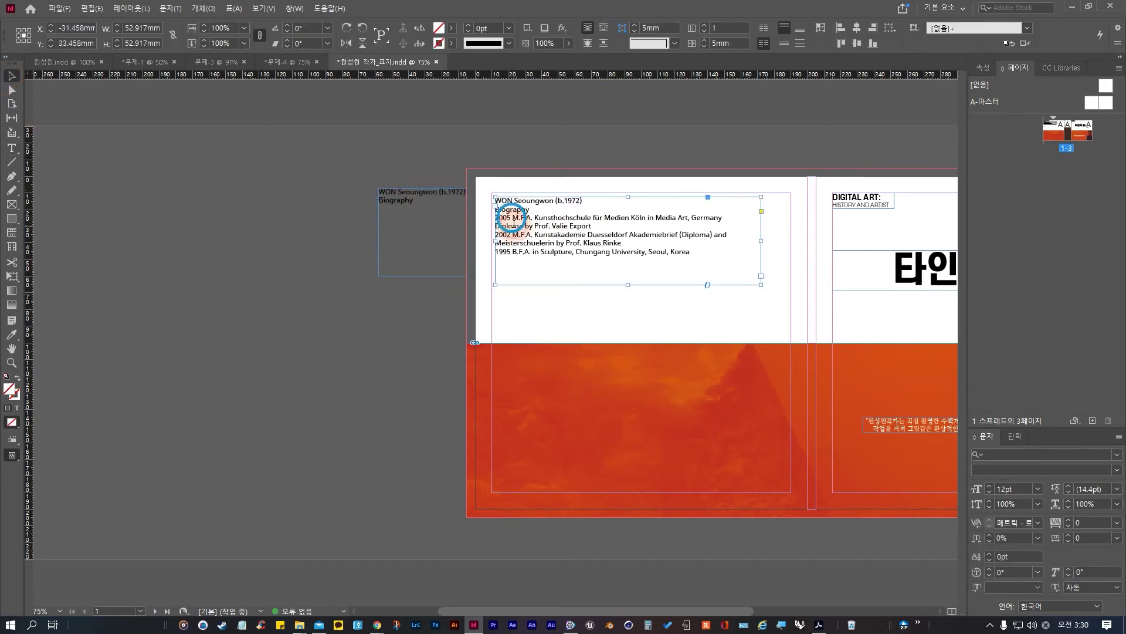
double_click(514, 221)
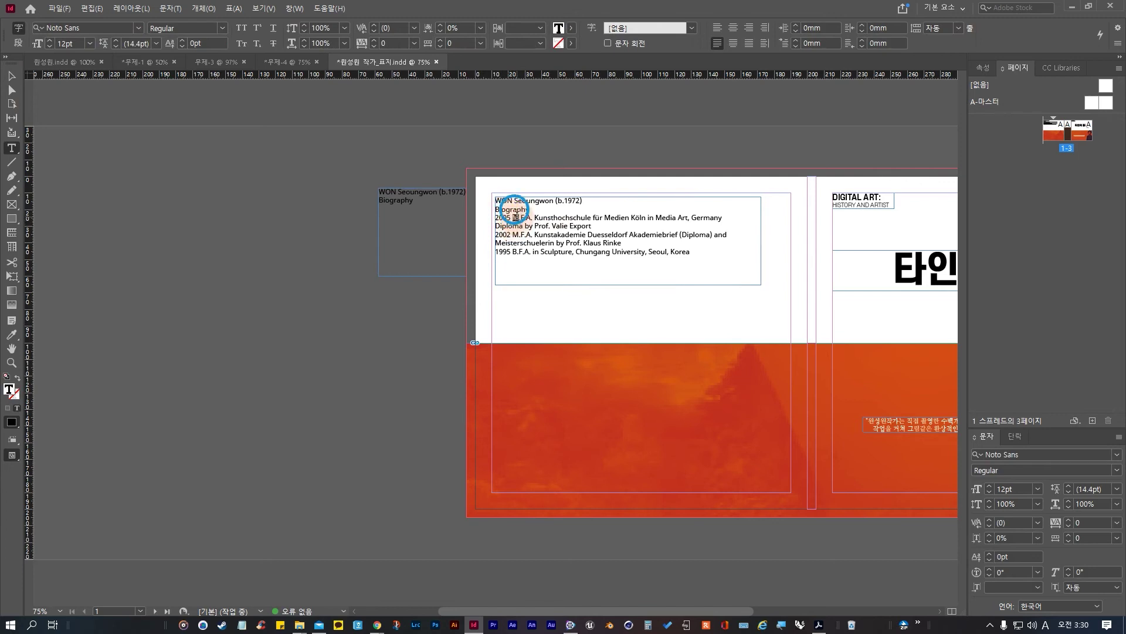
left_click_drag(514, 218, 753, 253)
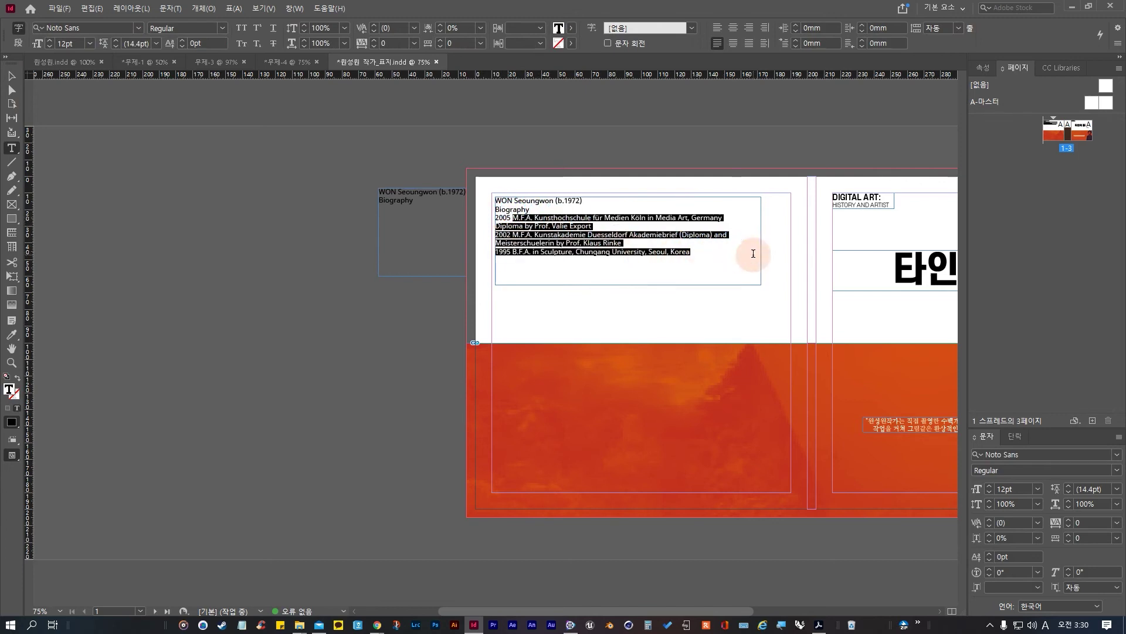
key("ctrl+c")
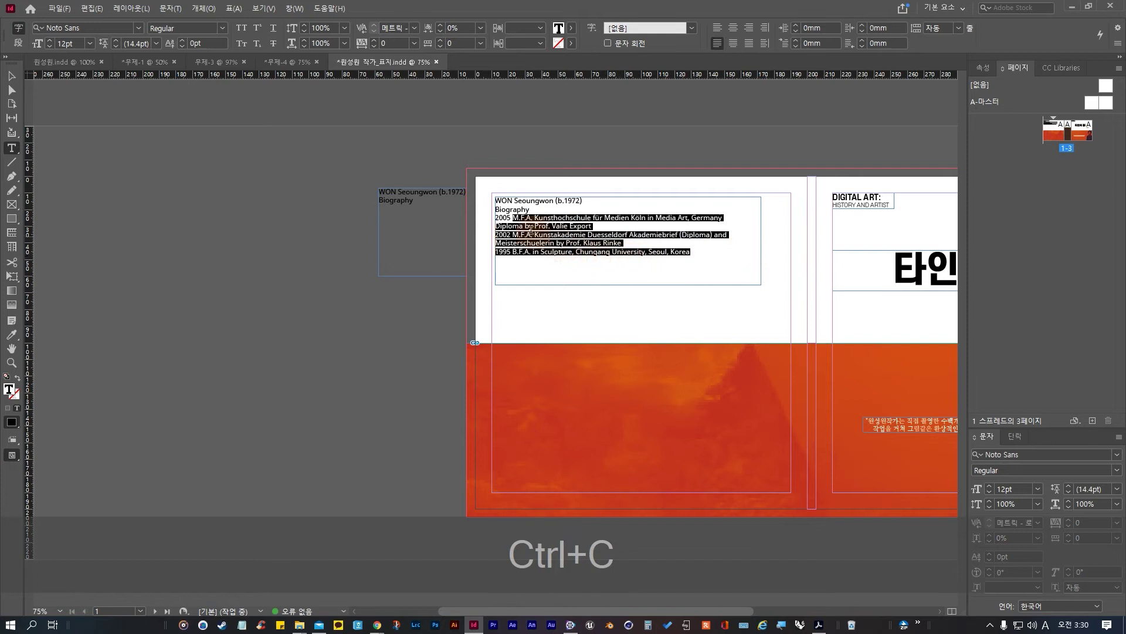
left_click(499, 217)
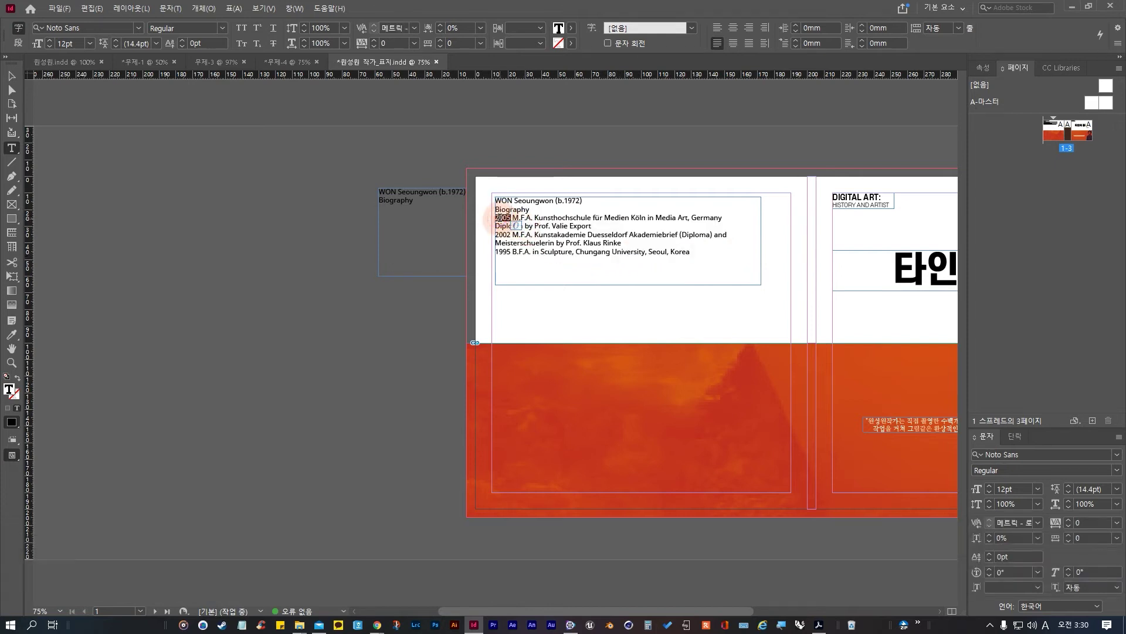
triple_click(499, 217)
left_click(516, 219)
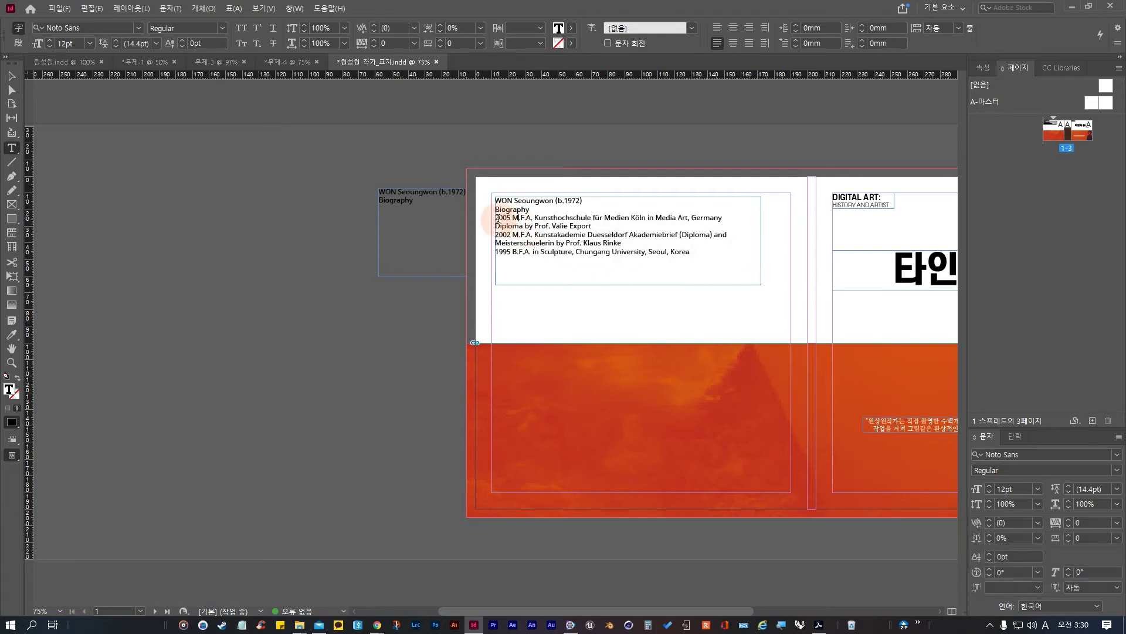
left_click_drag(495, 218, 697, 260)
key("ctrl+c")
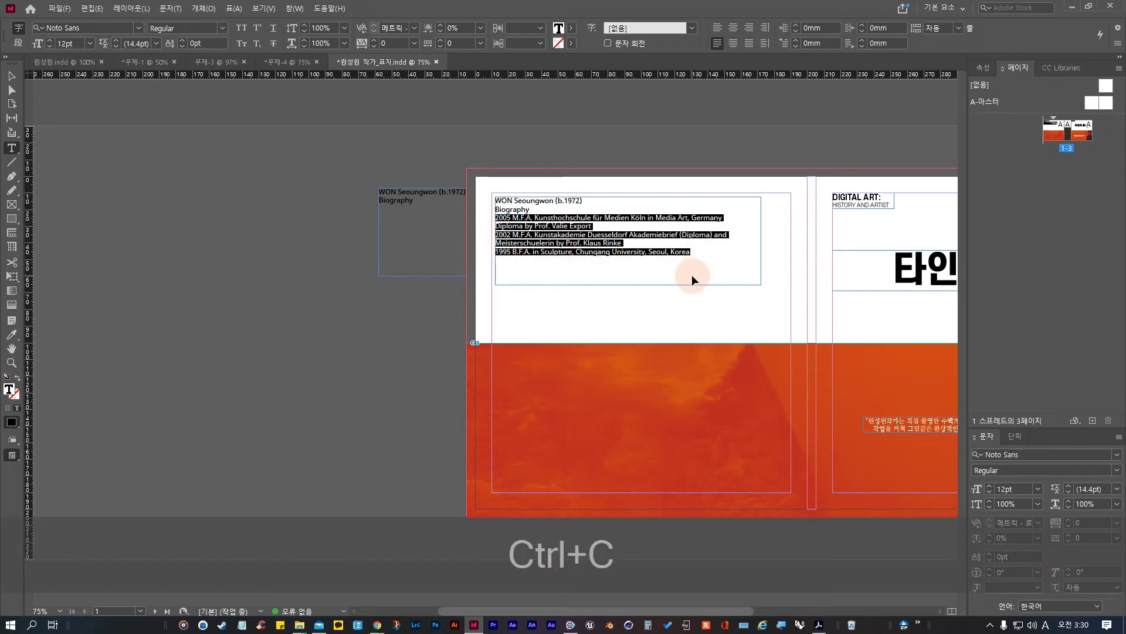
left_click(14, 82)
key("ctrl+v")
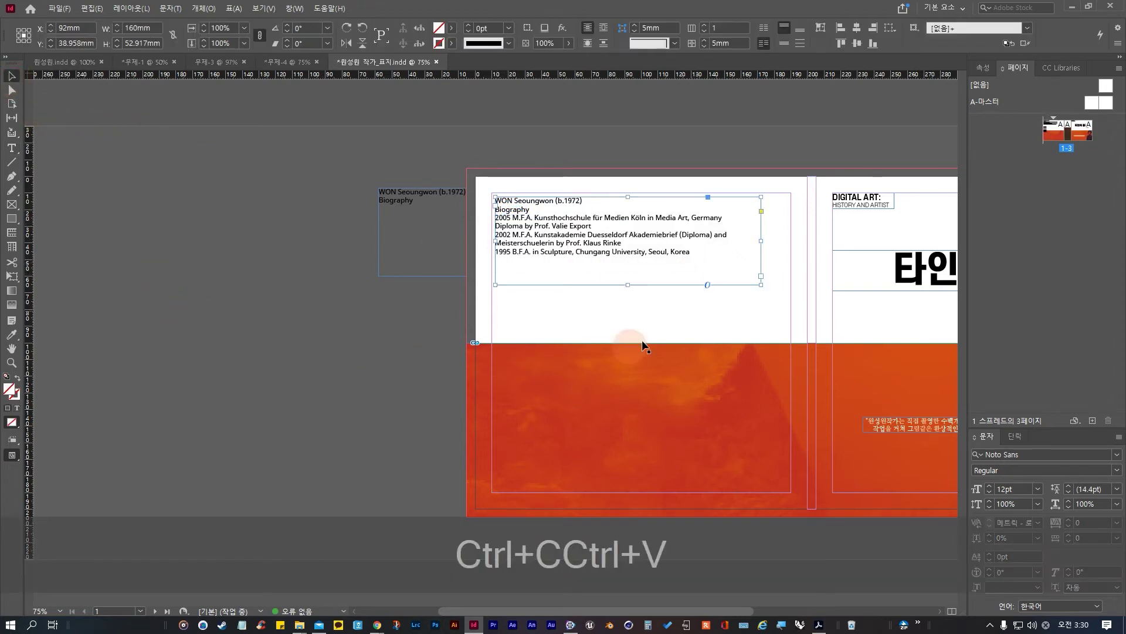
left_click_drag(490, 317, 367, 320)
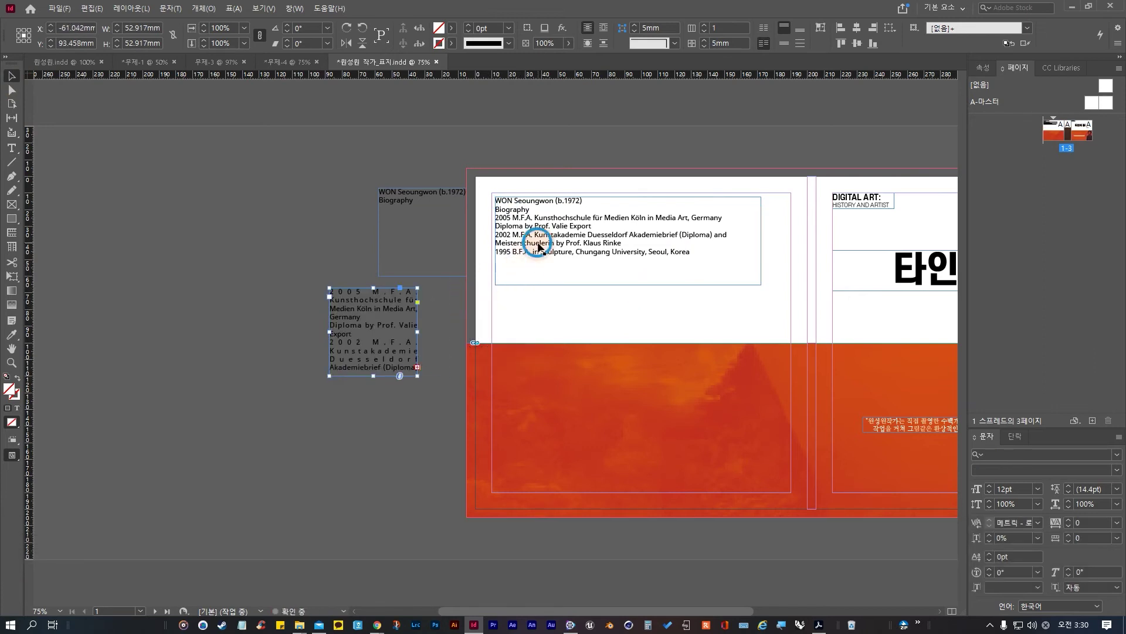
Step: Delete the name and Biography heading lines from the biography frame on the back cover
double_click(539, 242)
left_click_drag(566, 209, 468, 197)
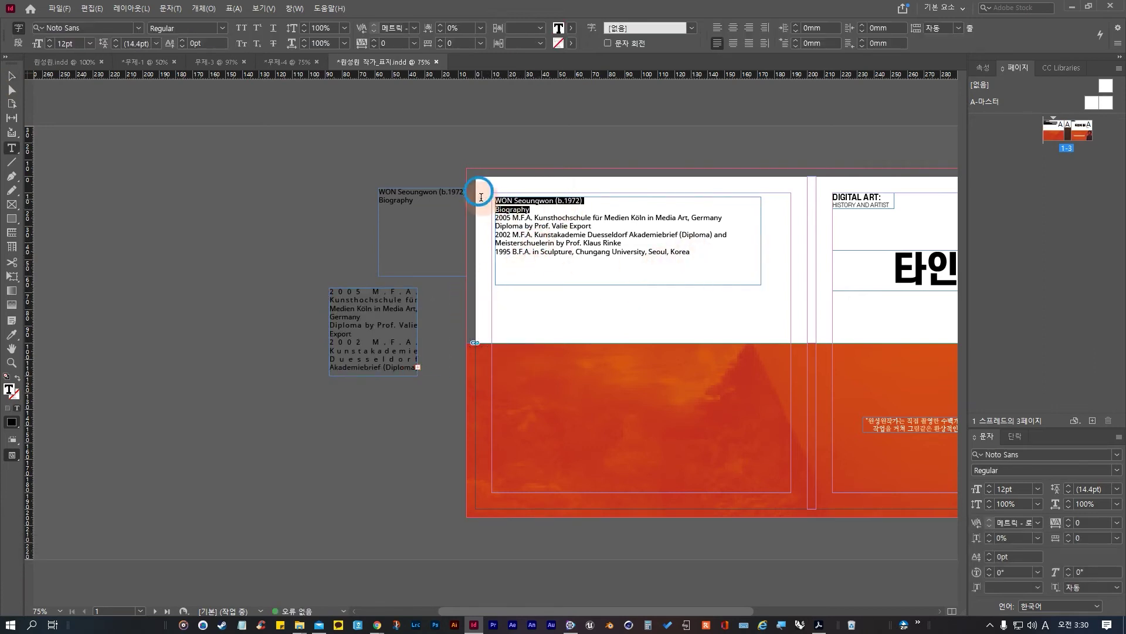
key("BackSpace")
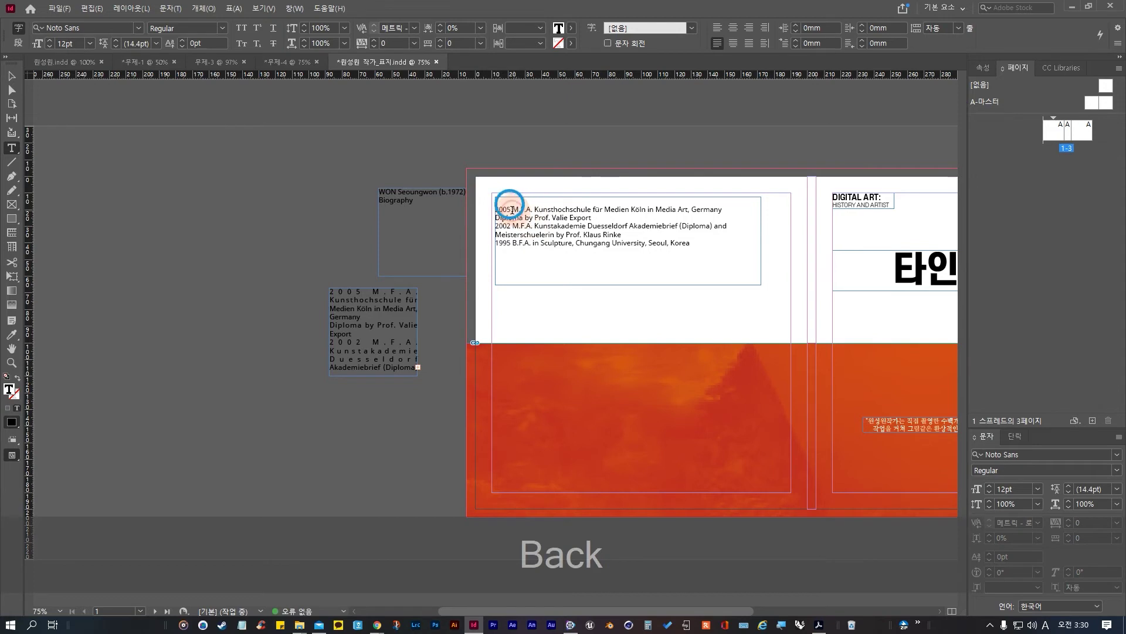
Step: Delete the years 2005, 2002 and 1995 from the start of the degree lines on the back cover
double_click(512, 209)
key("BackSpace")
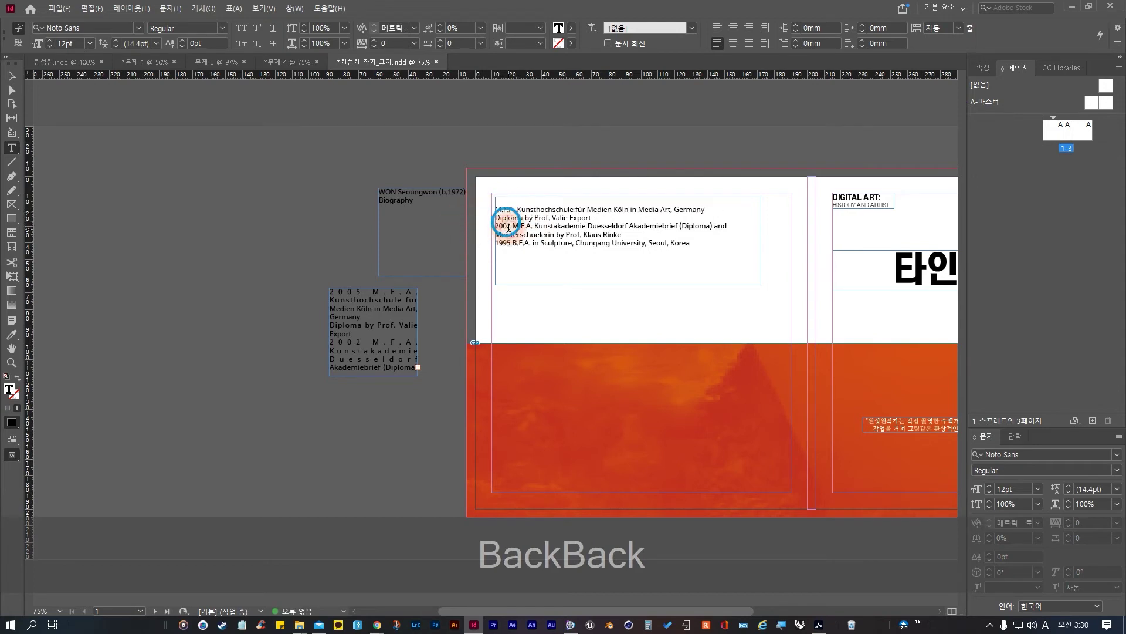
triple_click(508, 226)
left_click(508, 222)
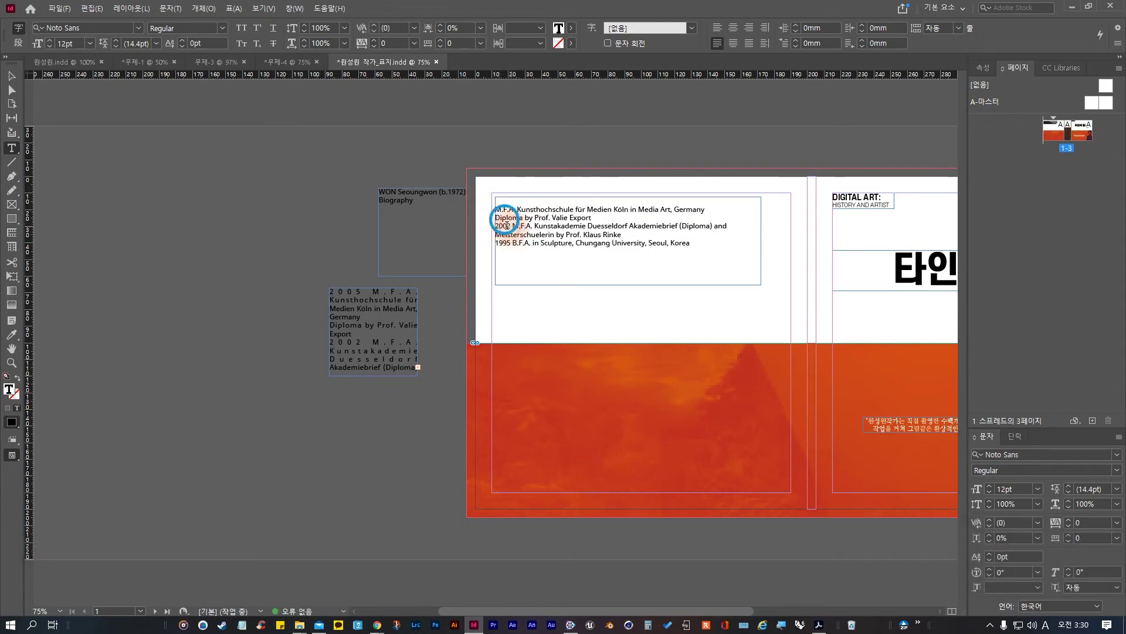
key("BackSpace")
double_click(504, 243)
key("BackSpace")
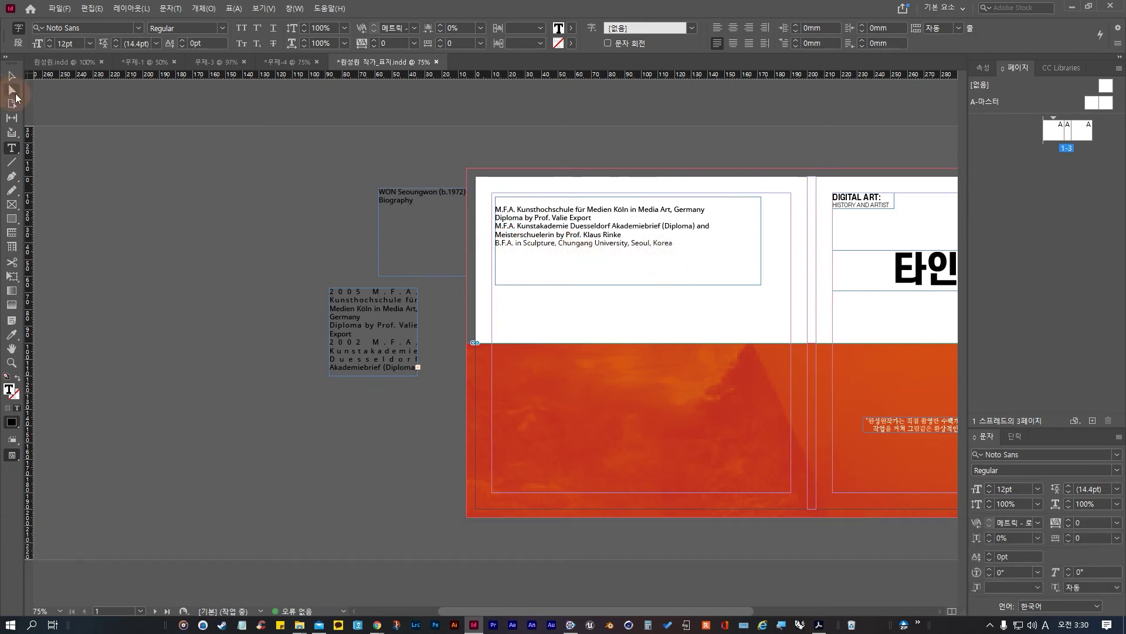
Step: Centre the degree text vertically, fit its frame to the content, narrow it to 144 mm and place it lower against the inner margin
left_click(11, 75)
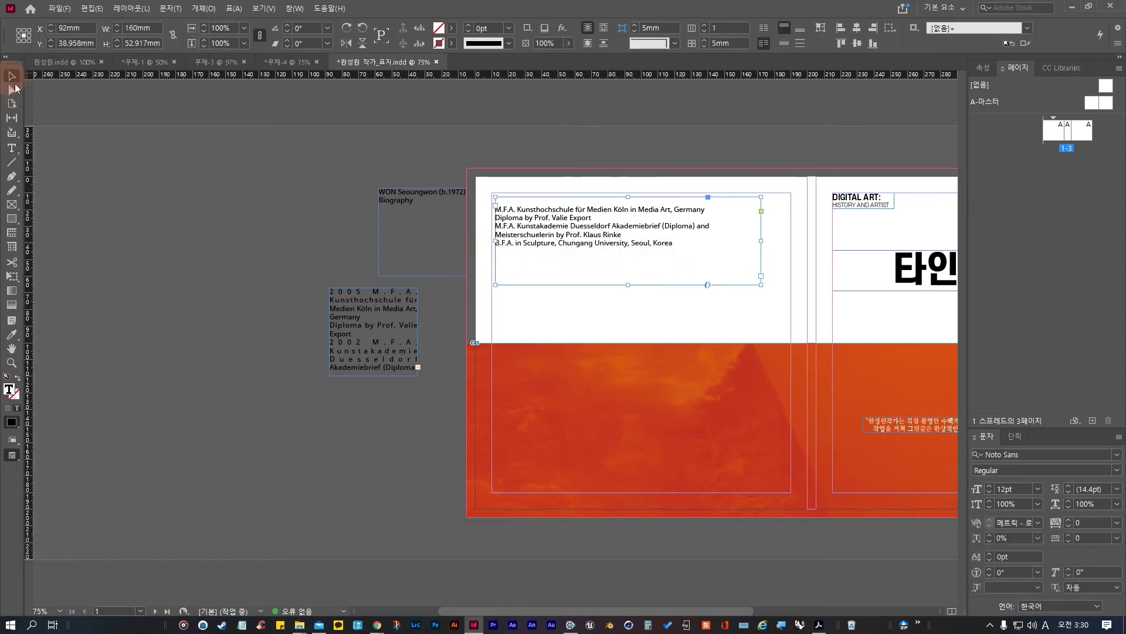
left_click(785, 44)
left_click(824, 34)
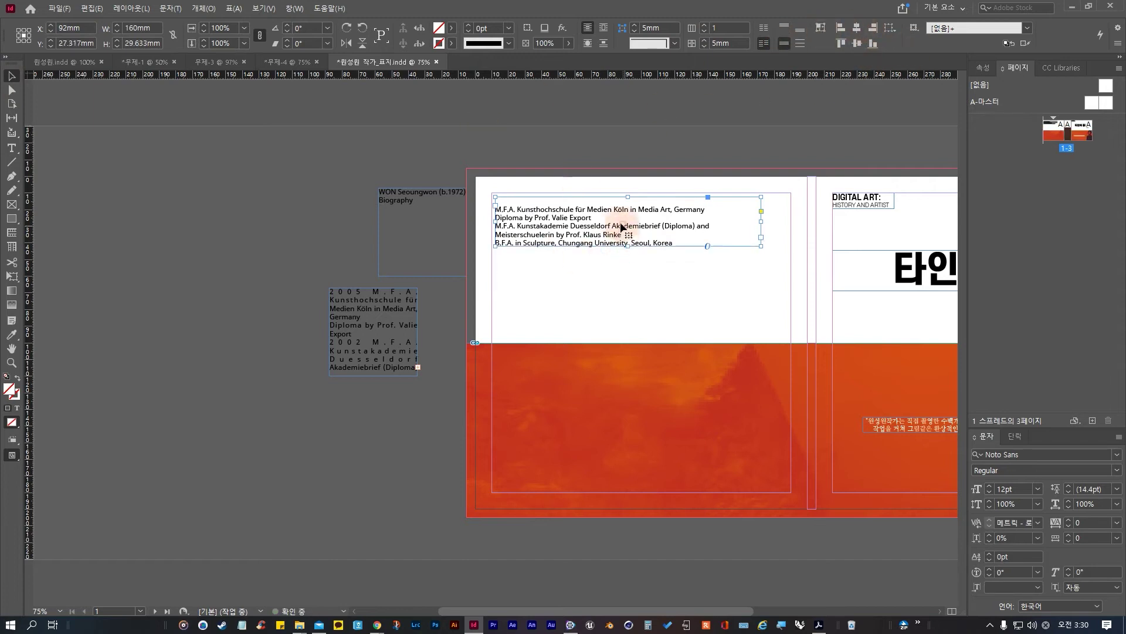
left_click_drag(583, 237, 613, 245)
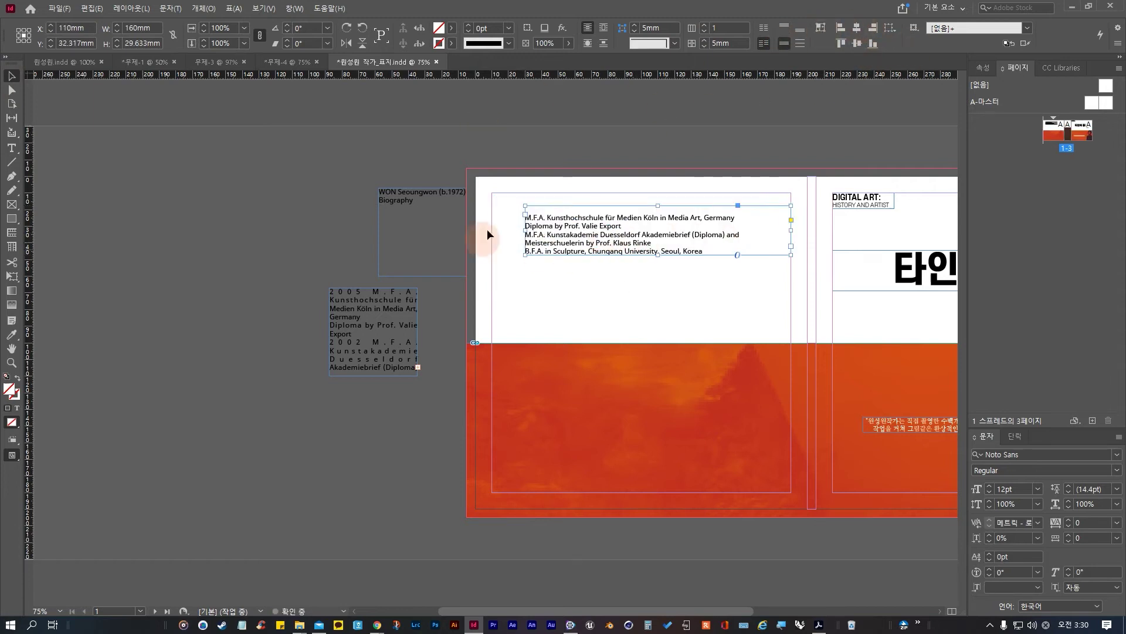
left_click_drag(526, 230, 552, 230)
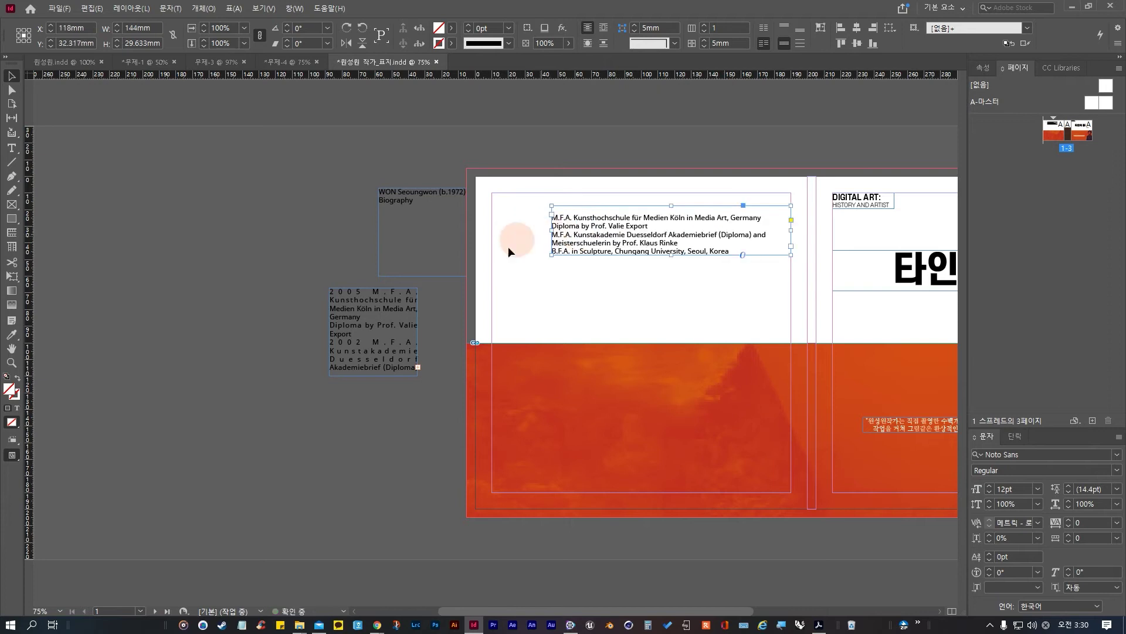
left_click_drag(701, 235, 701, 319)
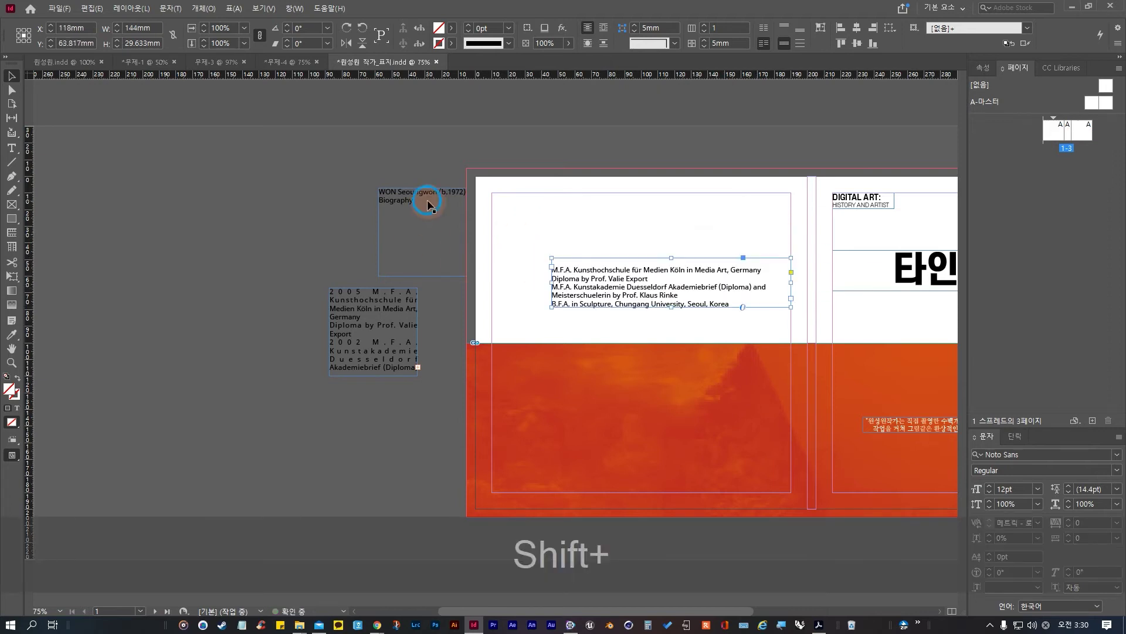
Step: Move the name and Biography heading frame to the back cover's upper outer margin corner, centre its text vertically and fit it to the content
left_click_drag(395, 201, 506, 211)
left_click(783, 43)
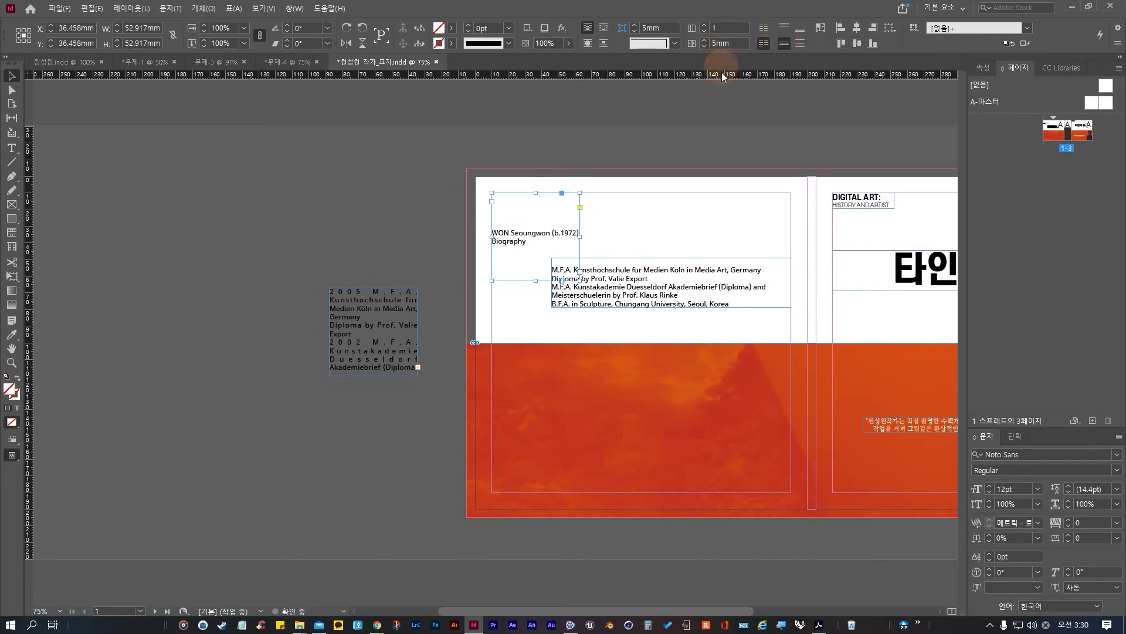
left_click(821, 28)
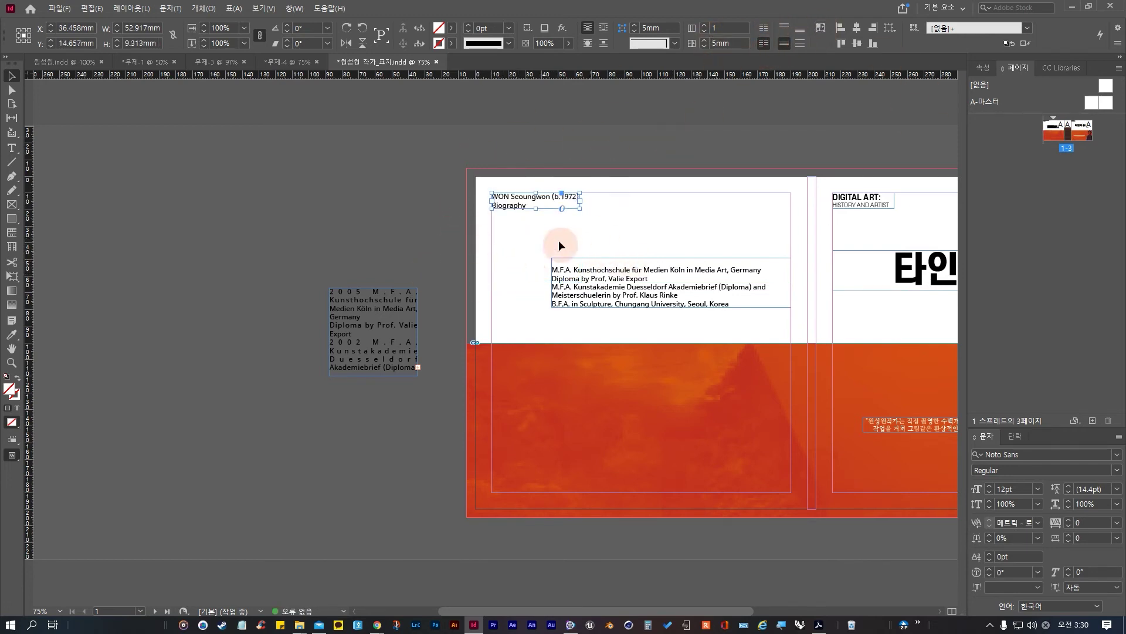
Step: Enlarge the heading frame to about 67.5 by 24.4 mm and set its text size to 13 pt
left_click(990, 487)
key("ctrl+z")
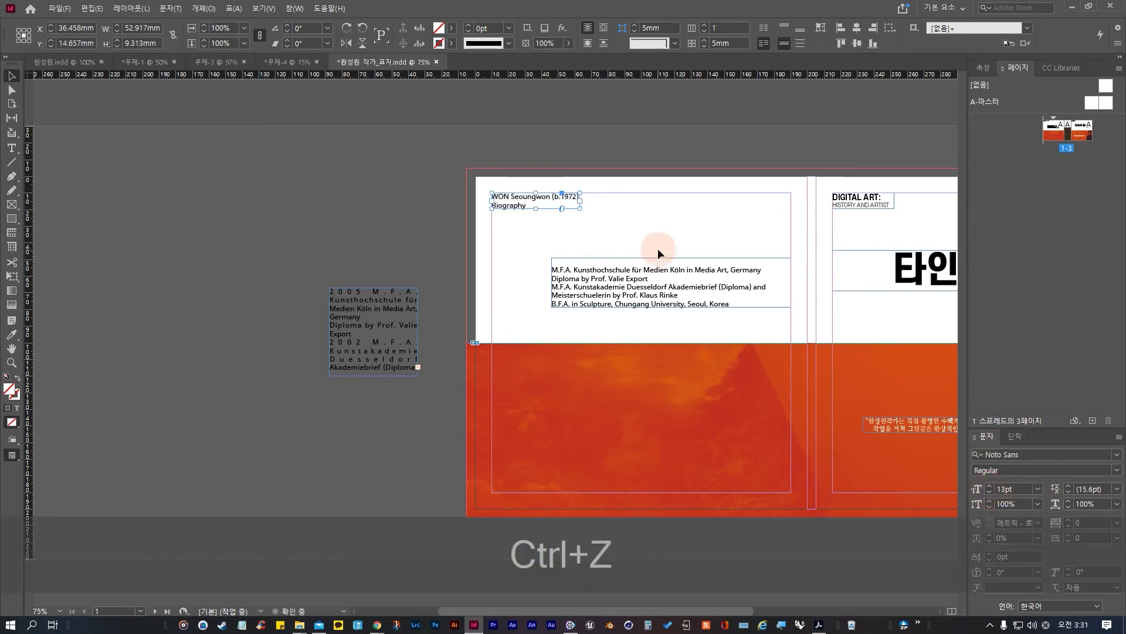
left_click_drag(580, 210, 604, 233)
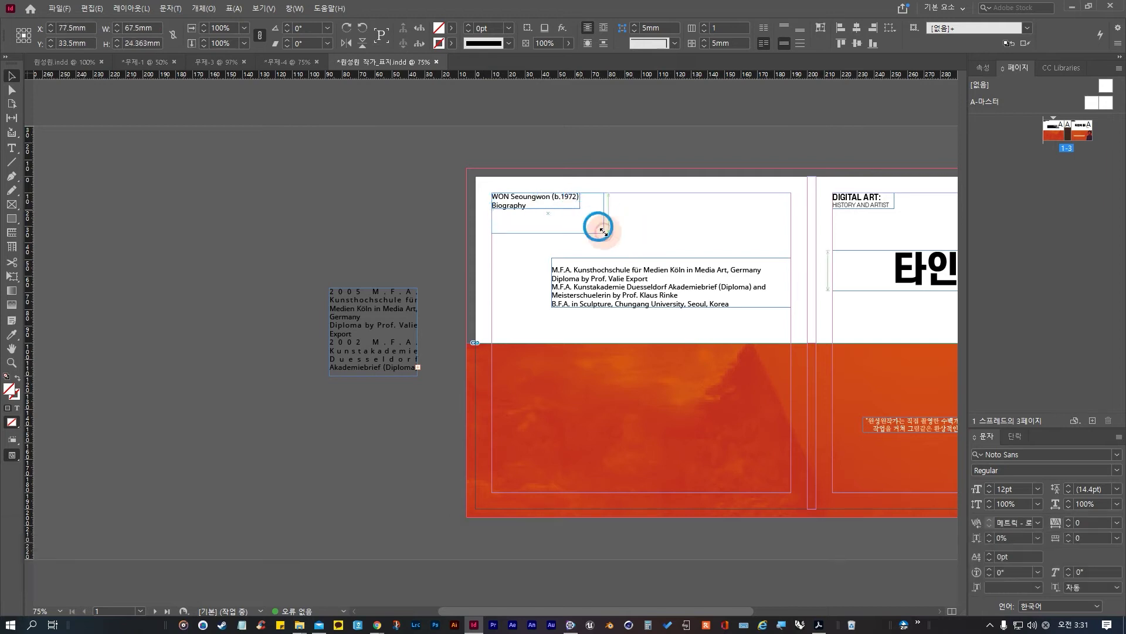
left_click(990, 486)
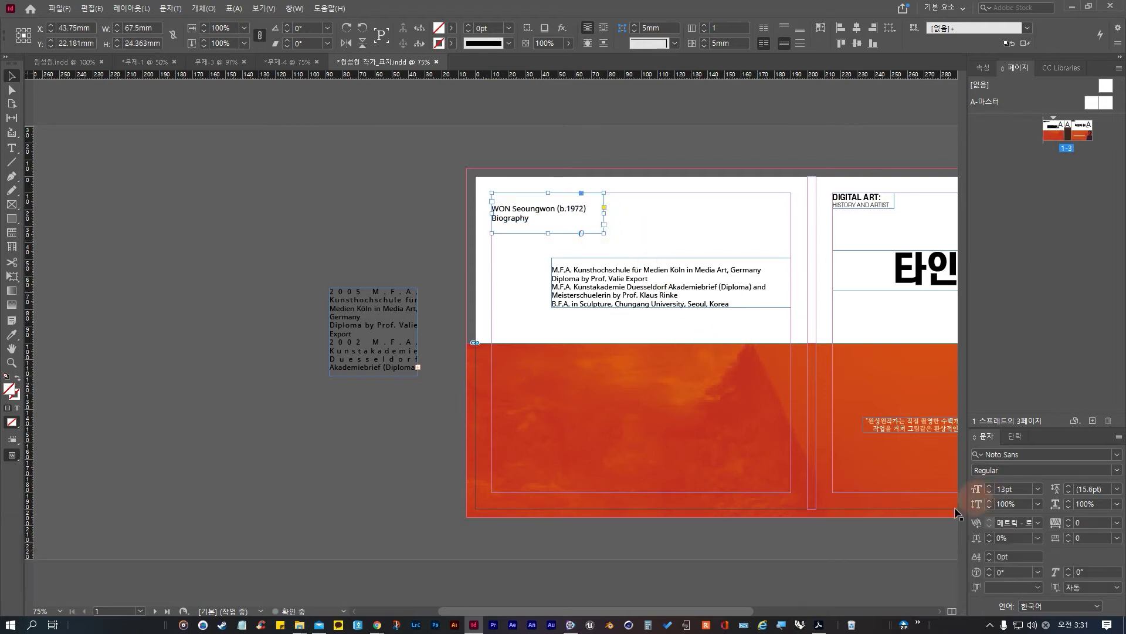
Step: Set the Biography line in the heading frame to 12 pt
double_click(577, 215)
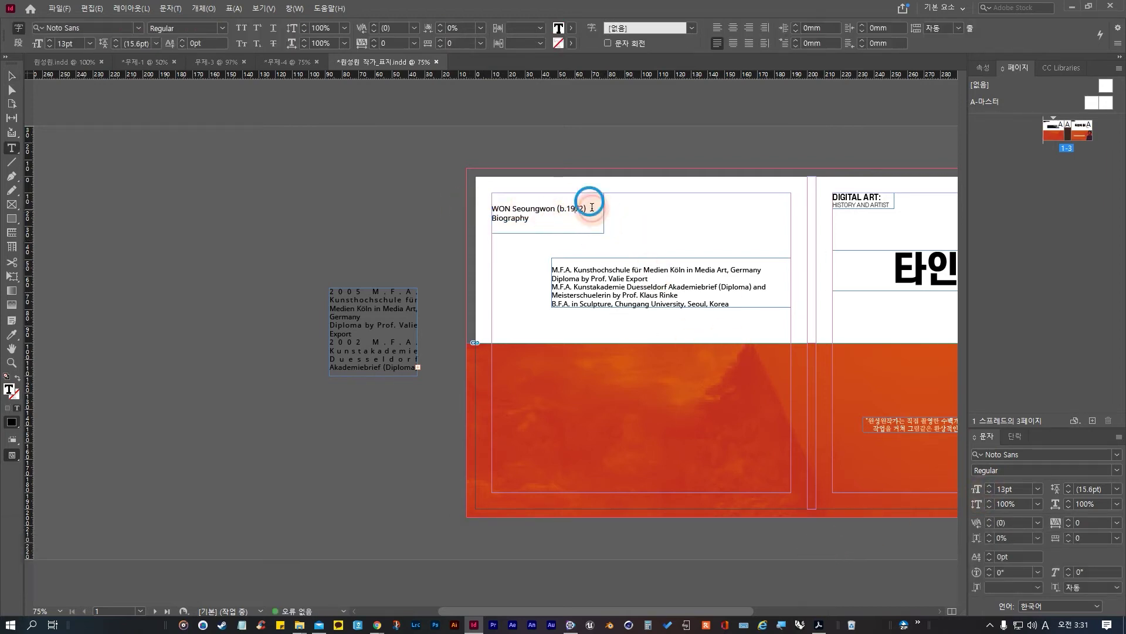
left_click_drag(558, 219, 463, 213)
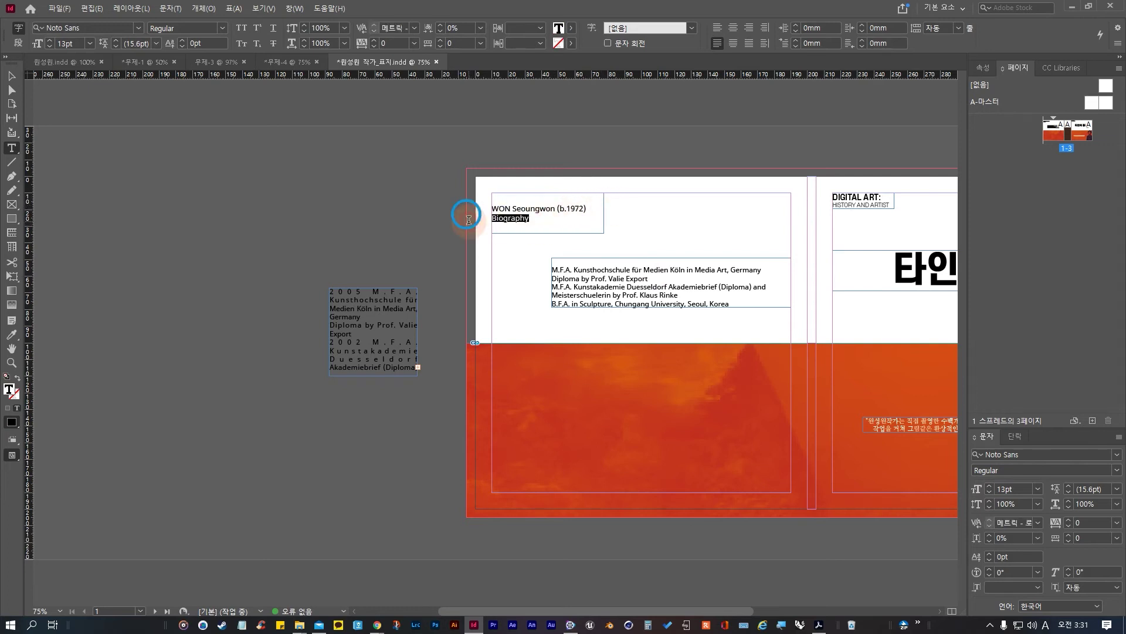
left_click(990, 491)
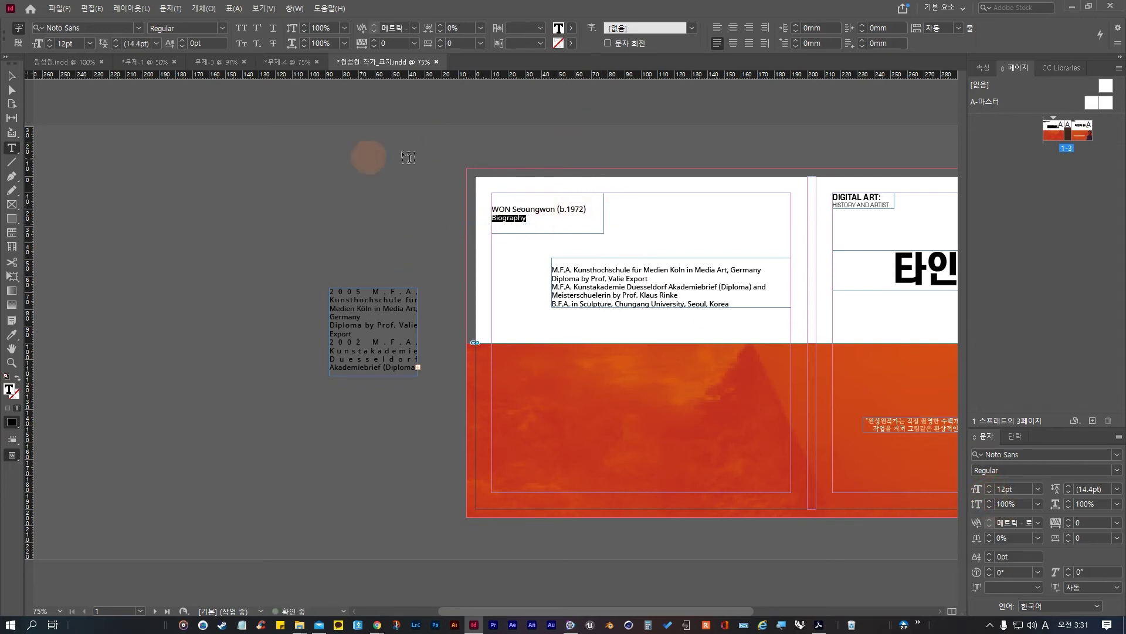
Step: Set the name and Biography lines in the heading frame to Bold
left_click_drag(586, 209, 472, 204)
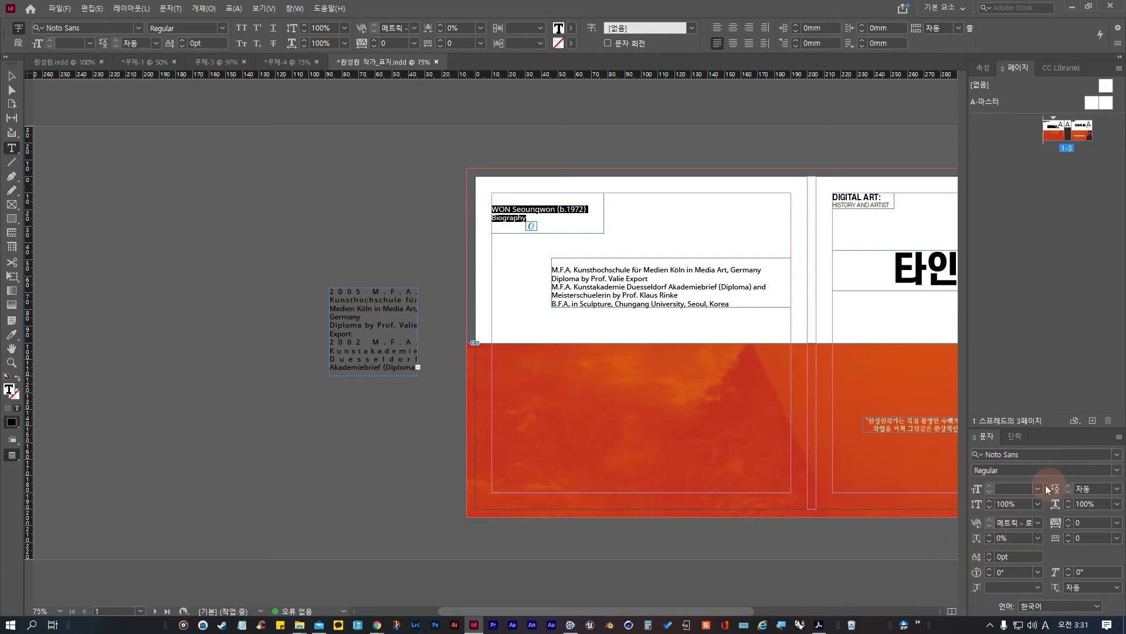
left_click(1116, 470)
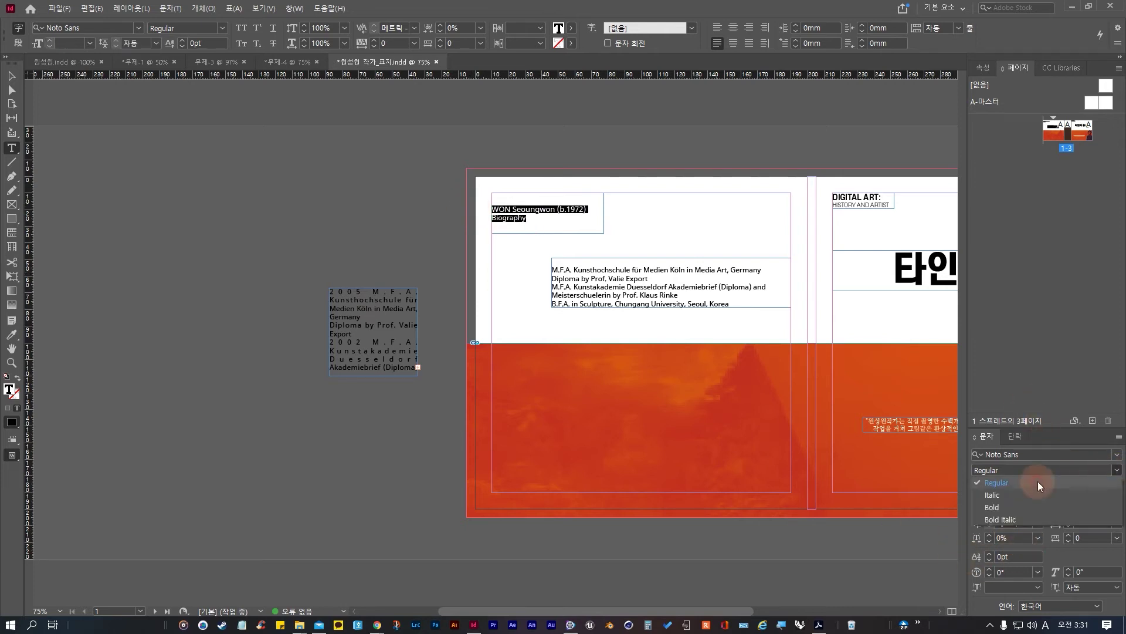
left_click(1008, 505)
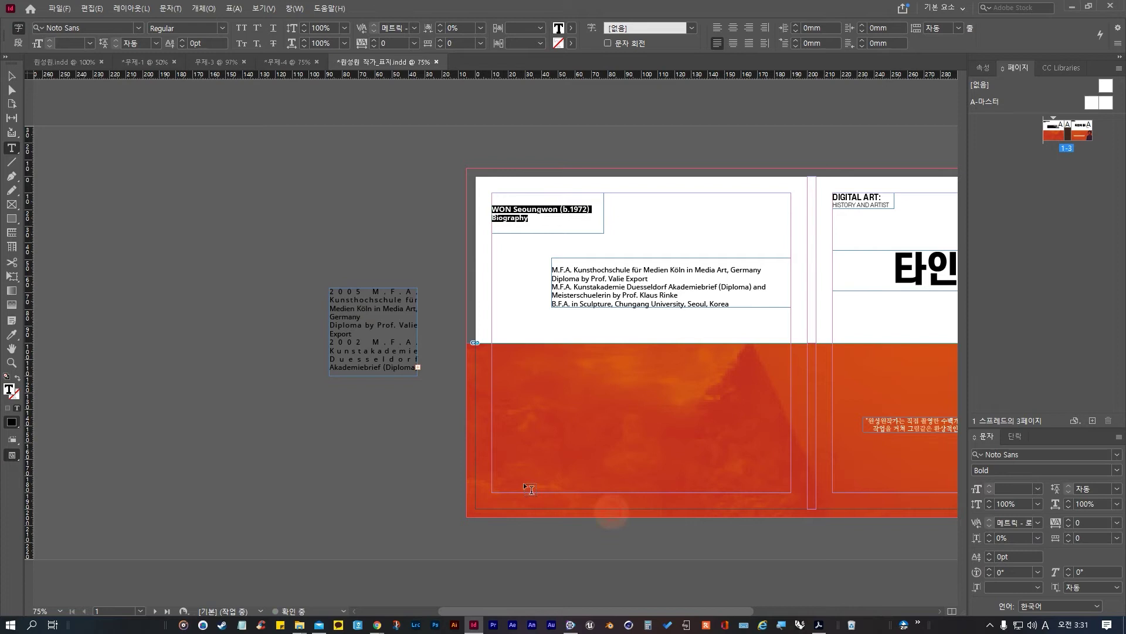
Step: Increase the line spacing between the name and Biography lines slightly
left_click(575, 202)
left_click_drag(536, 221, 490, 234)
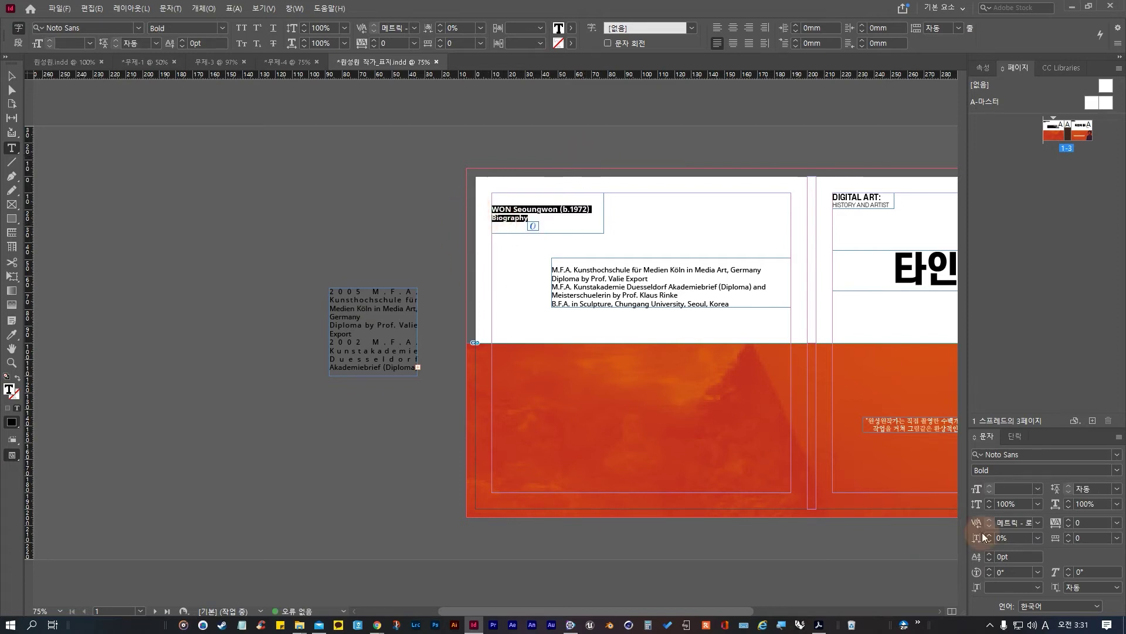
left_click(1018, 440)
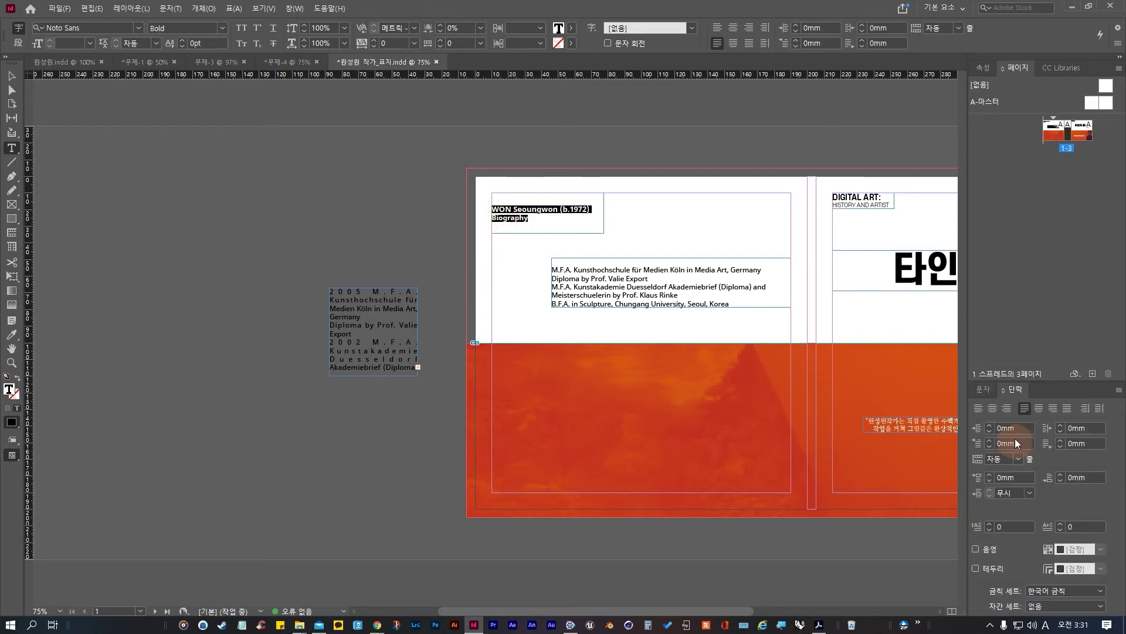
left_click(978, 391)
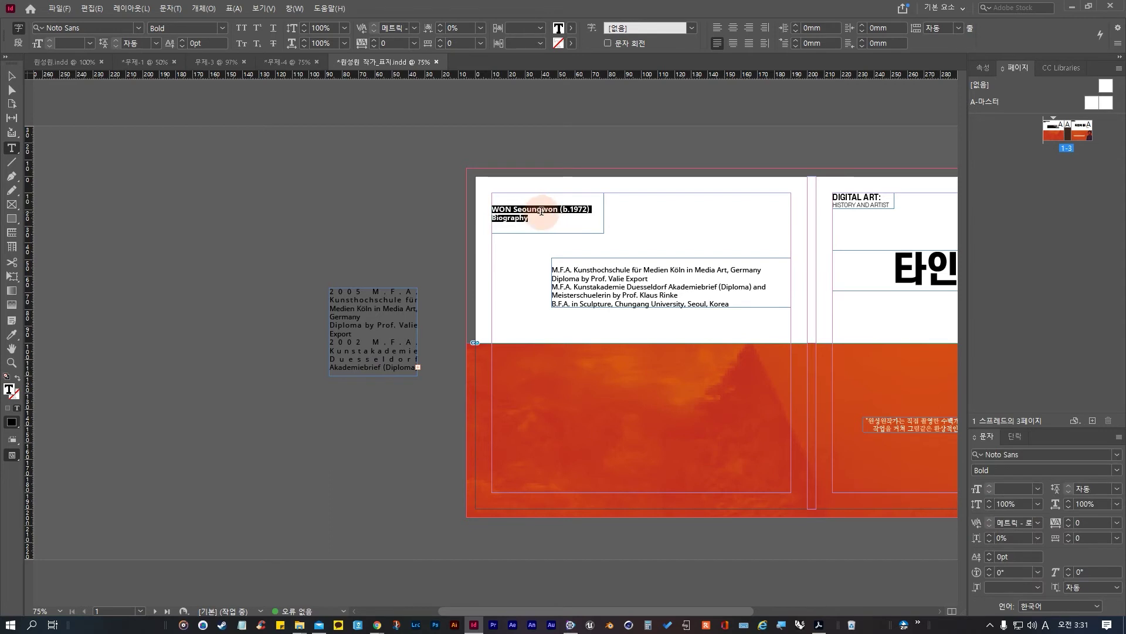
key("alt+Down")
key("alt+Up")
key("alt+Down")
key("alt+Up")
key("alt+Down")
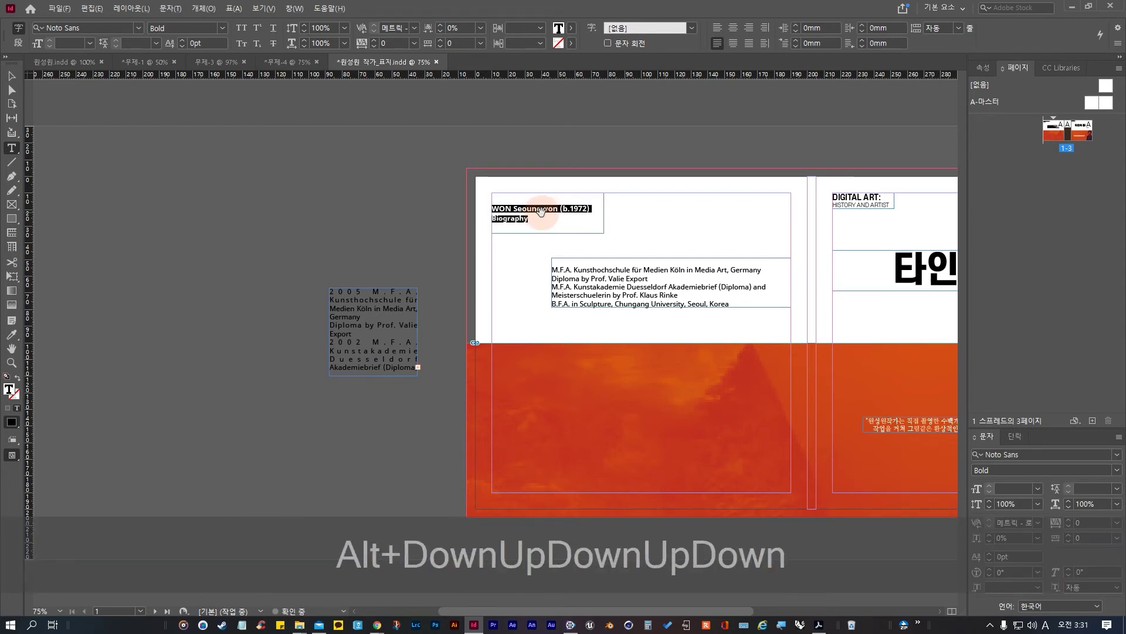
key("alt+Up")
key("alt+Down")
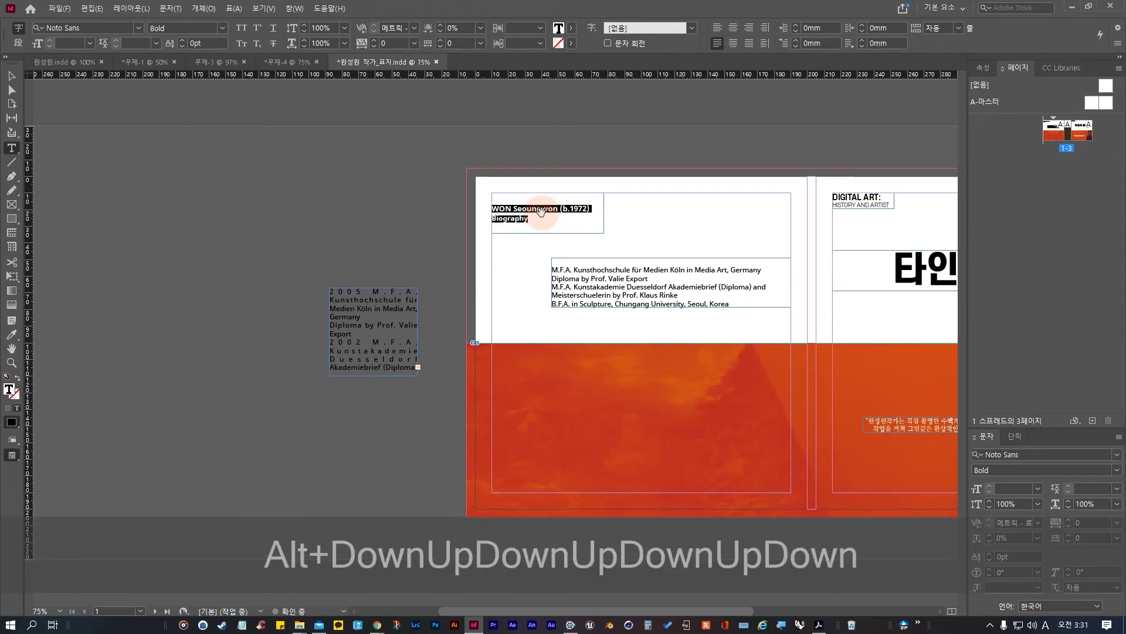
Step: Reduce the heading's line spacing slightly and set the space before its name and Biography paragraphs to 2 mm
key("alt+Up")
left_click(1017, 436)
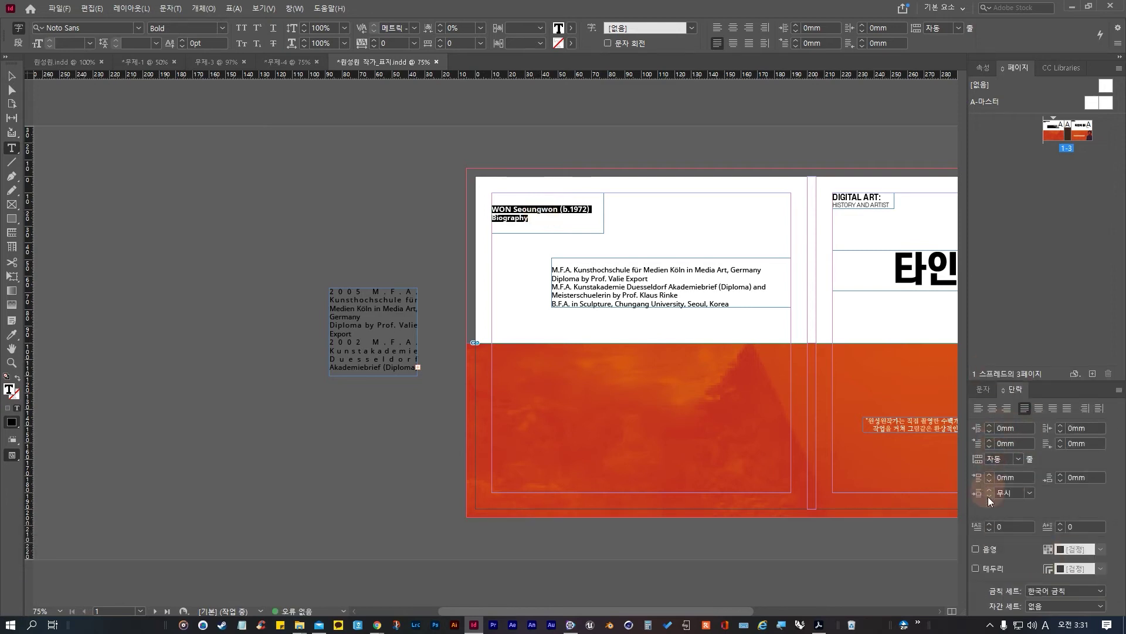
left_click(990, 476)
left_click(990, 475)
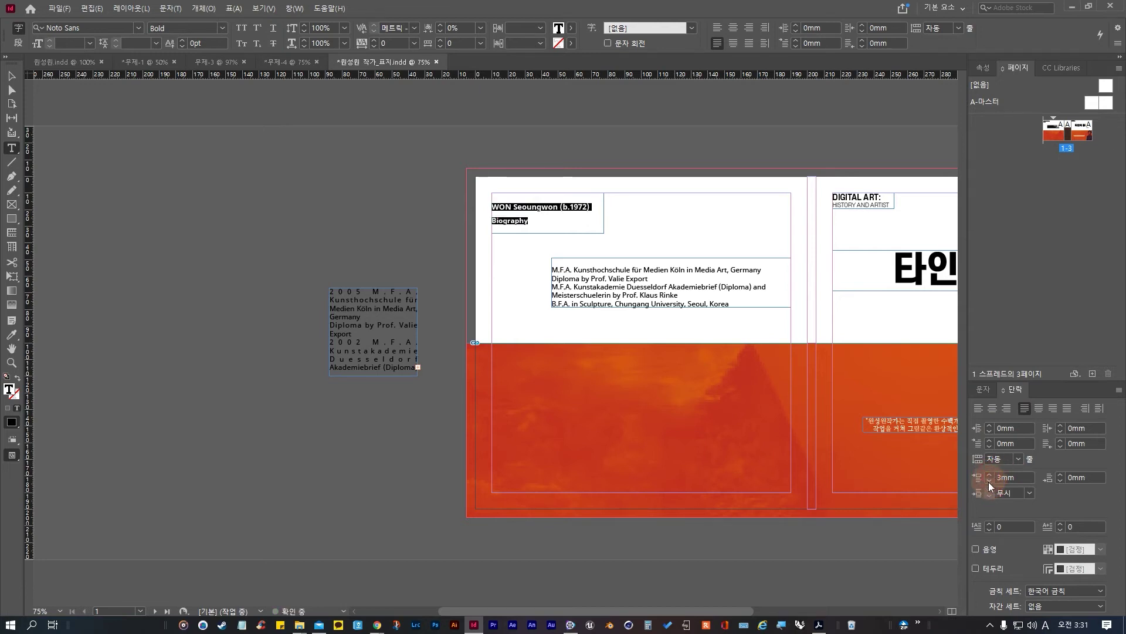
left_click(989, 481)
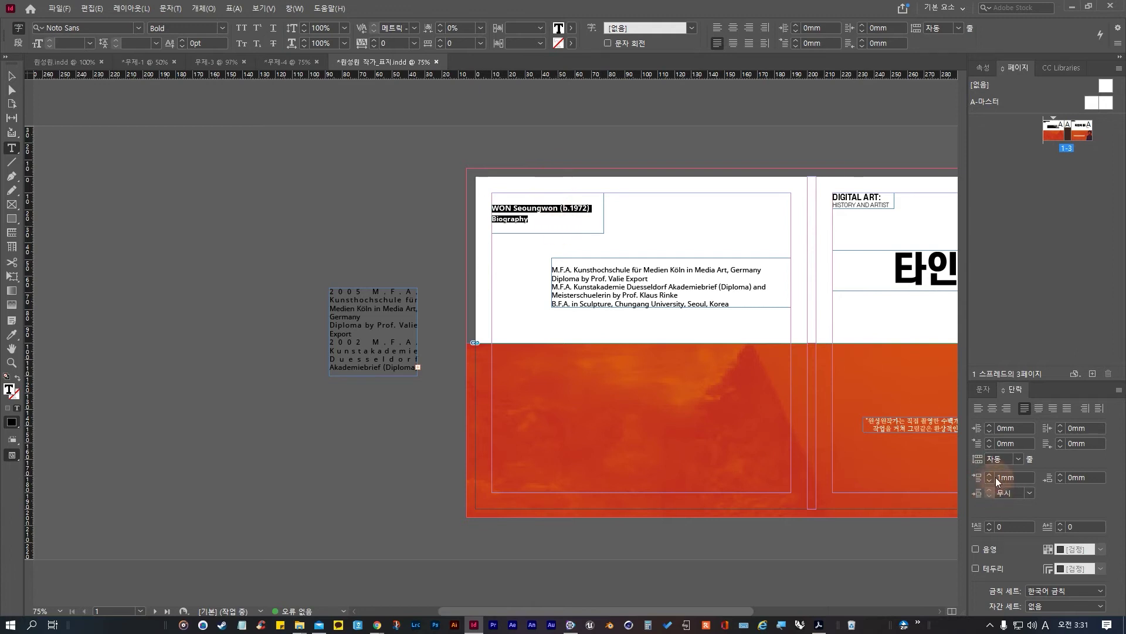
left_click(989, 473)
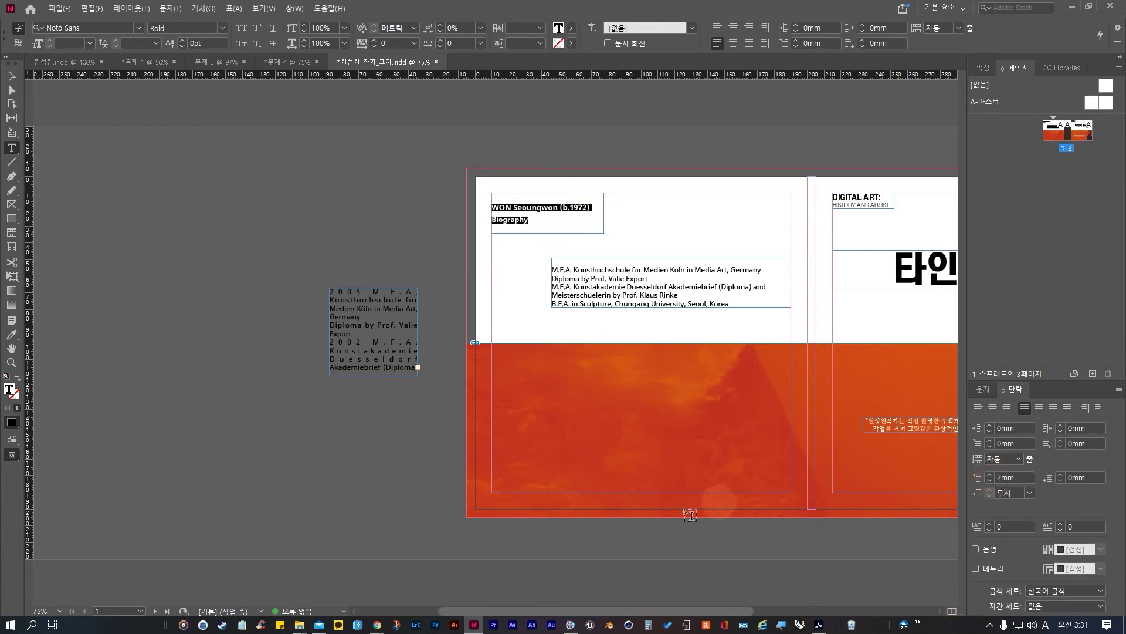
left_click(534, 224)
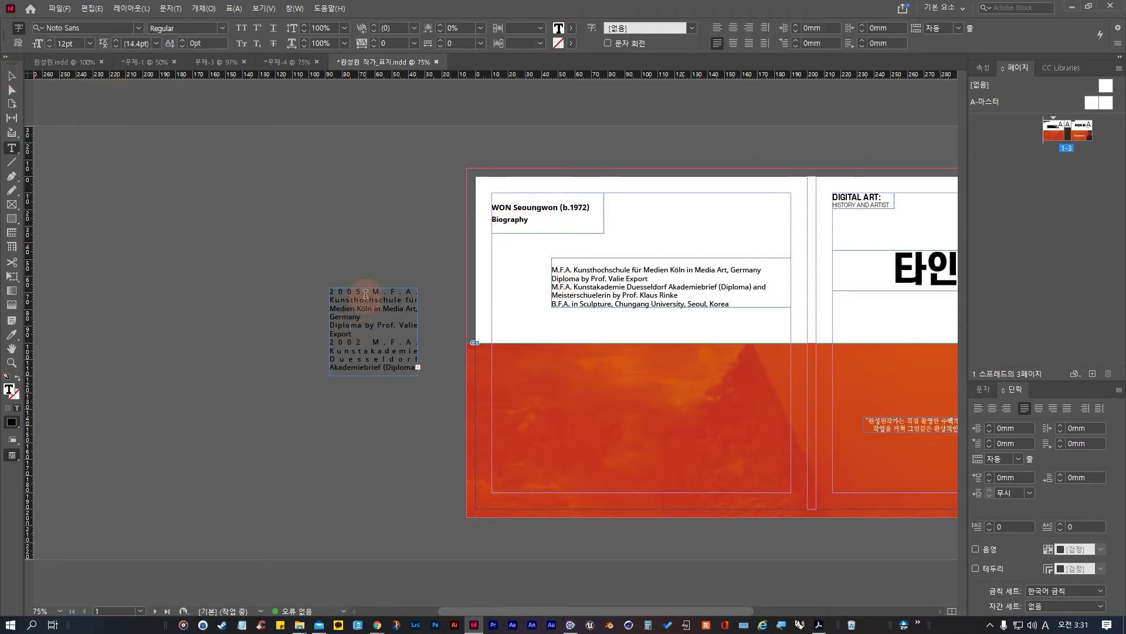
Step: Reduce the pasteboard biography copy to 2005, 2002 and 1995 on separate lines and fit its frame to the text
left_click_drag(367, 292, 411, 323)
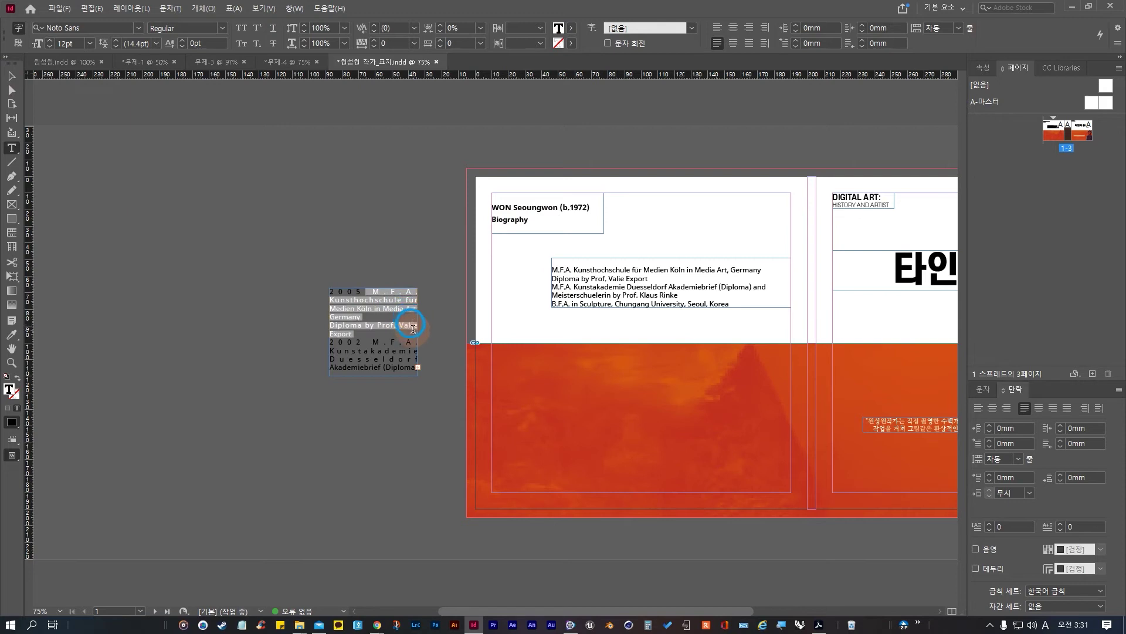
key("BackSpace")
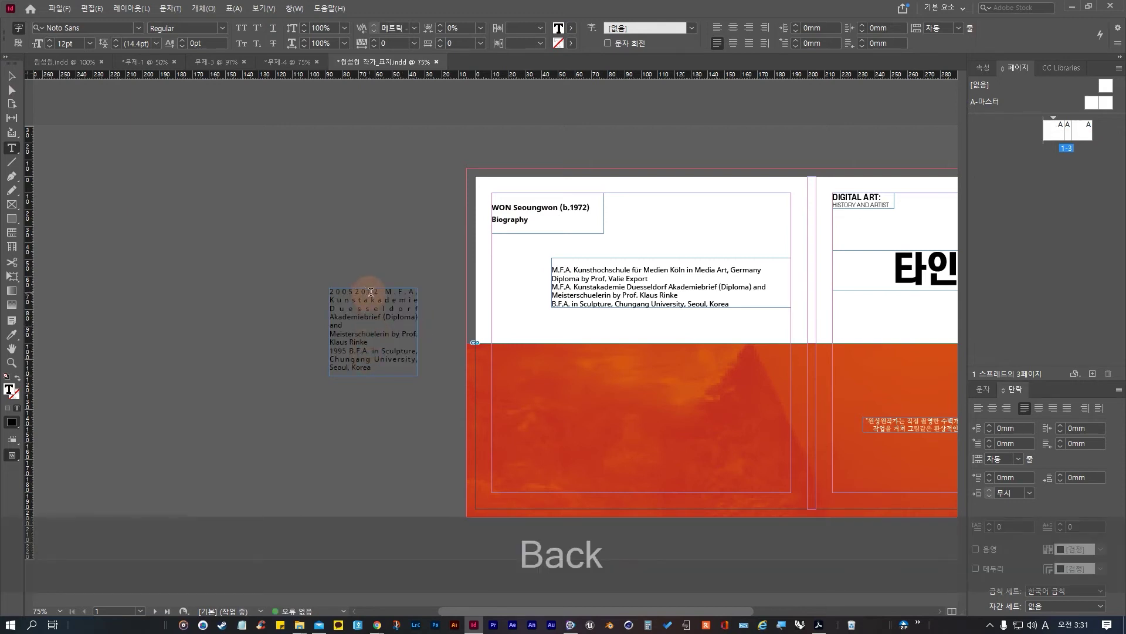
key("Return")
left_click_drag(369, 297, 407, 352)
key("BackSpace")
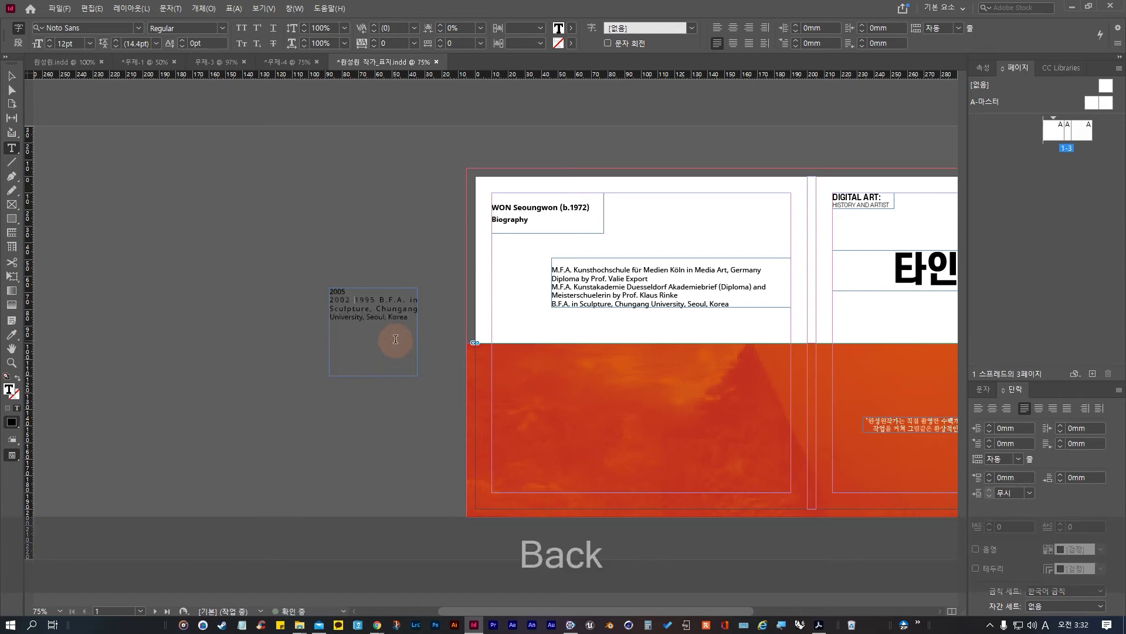
key("Return")
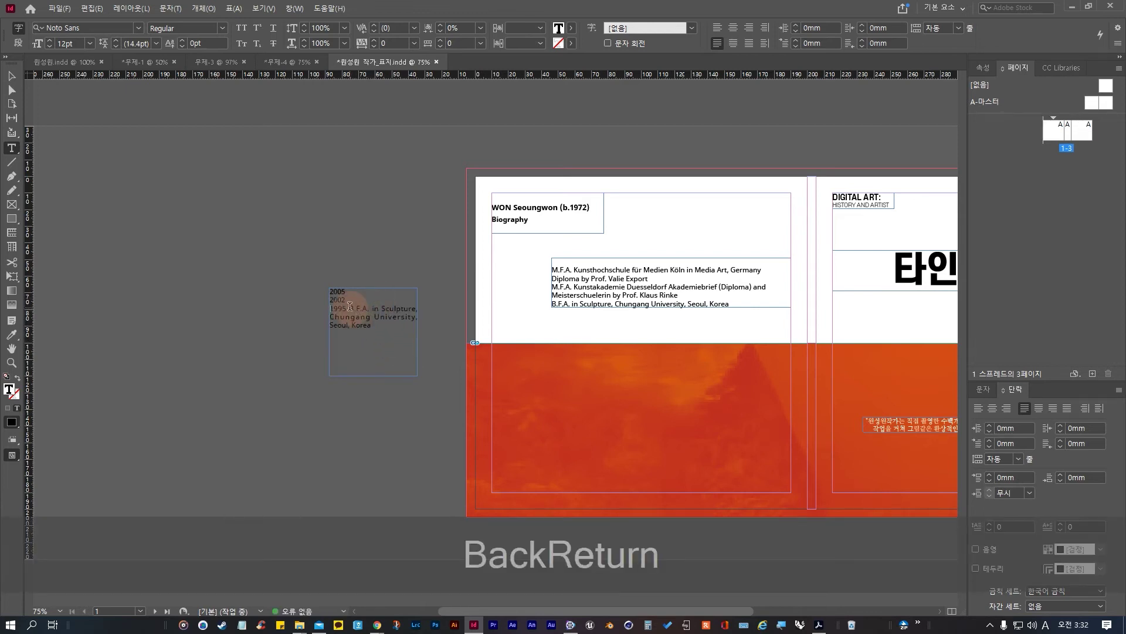
left_click_drag(349, 306, 389, 340)
key("BackSpace")
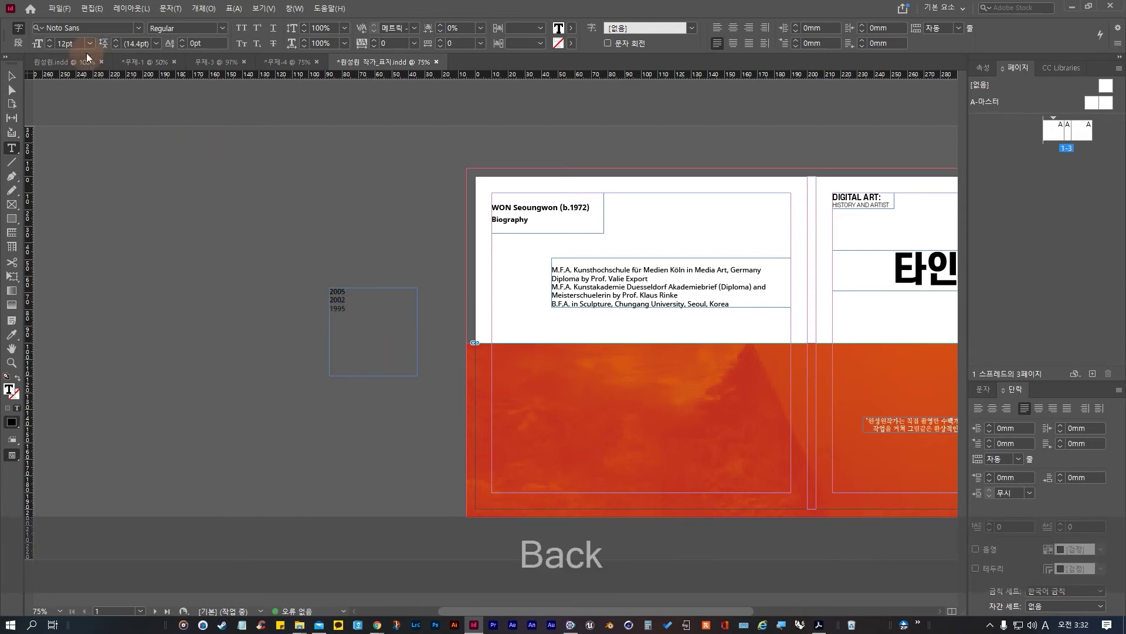
left_click(11, 76)
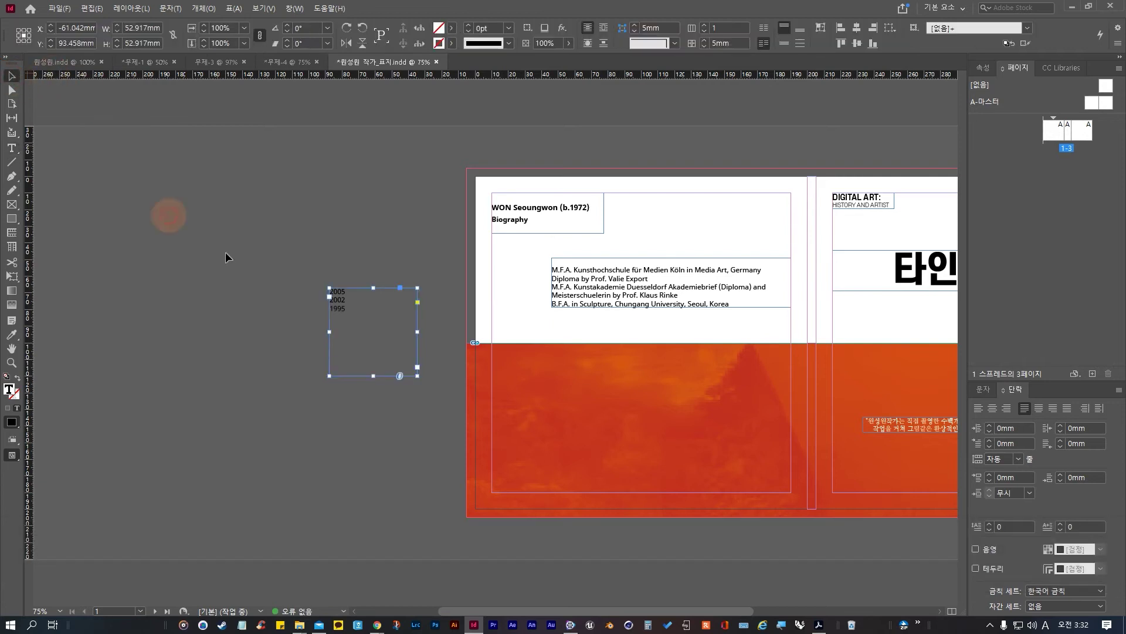
left_click(822, 28)
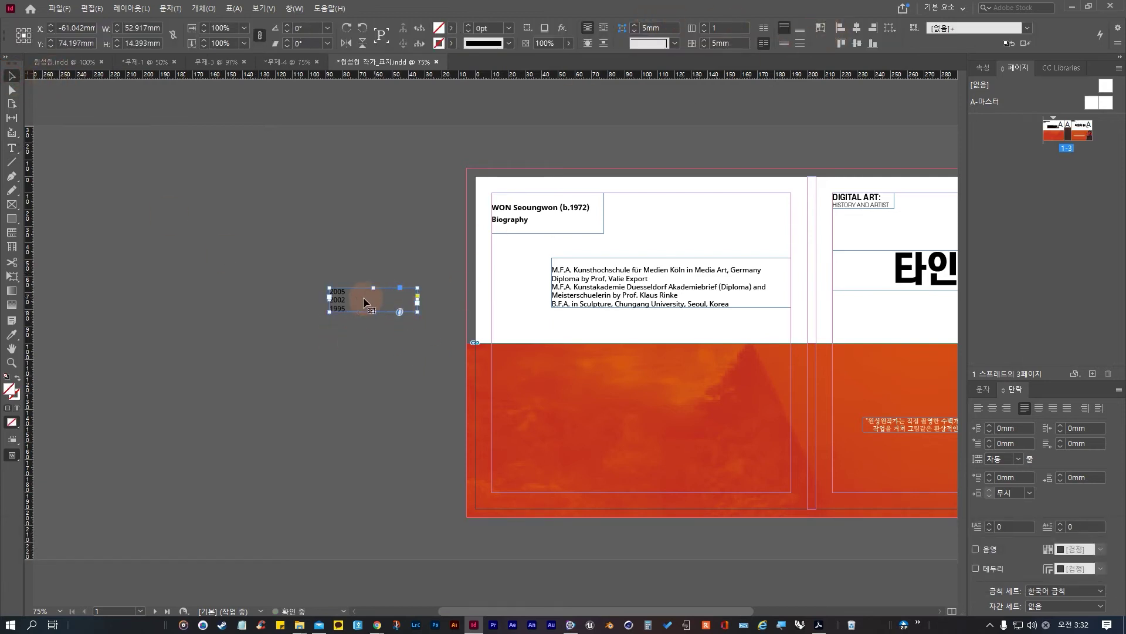
Step: Move the years frame onto the back cover below the heading at the left margin and resize it to about 17 by 27 mm
left_click_drag(364, 298, 509, 251)
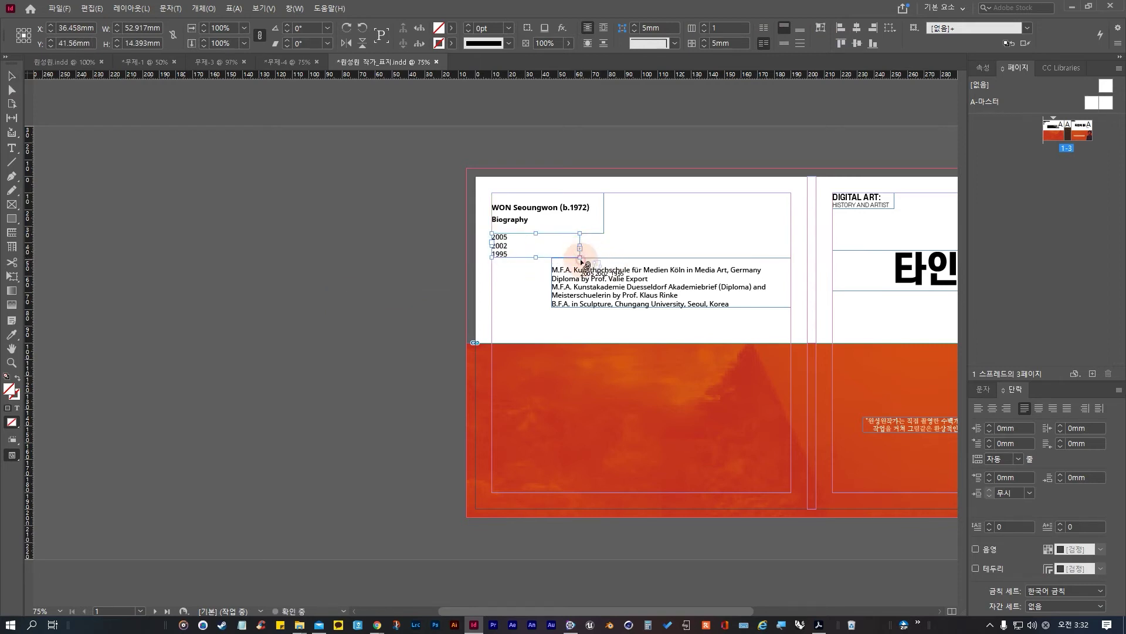
key("ctrl+z")
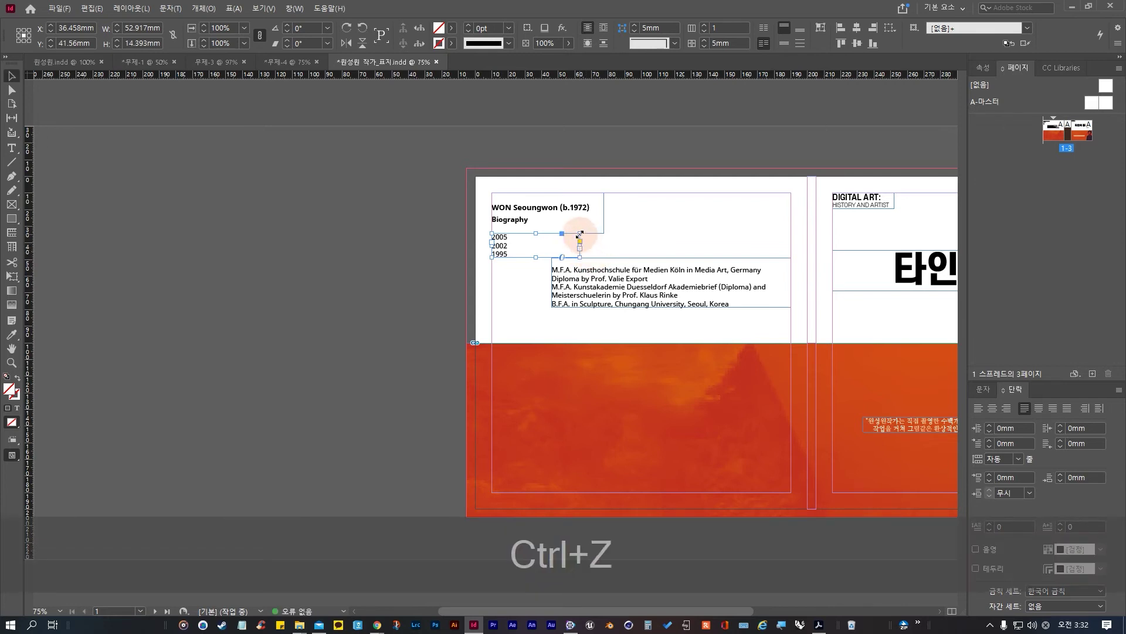
left_click_drag(579, 233, 506, 277)
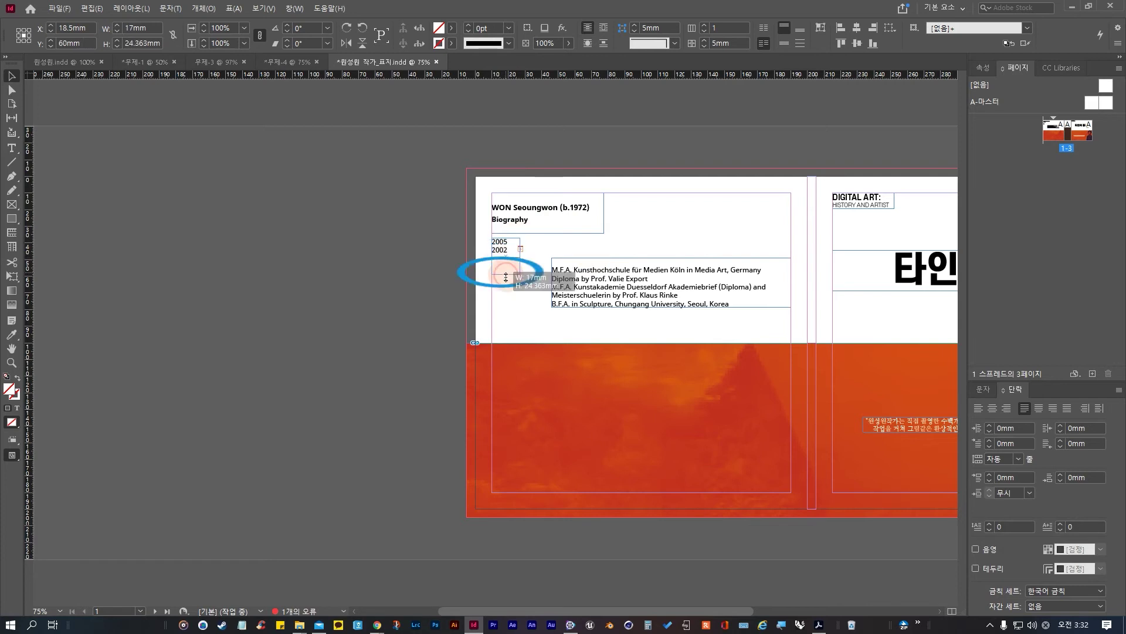
Step: Underline the word Biography in the heading and fit the heading frame to its text
double_click(528, 220)
left_click_drag(542, 220, 440, 209)
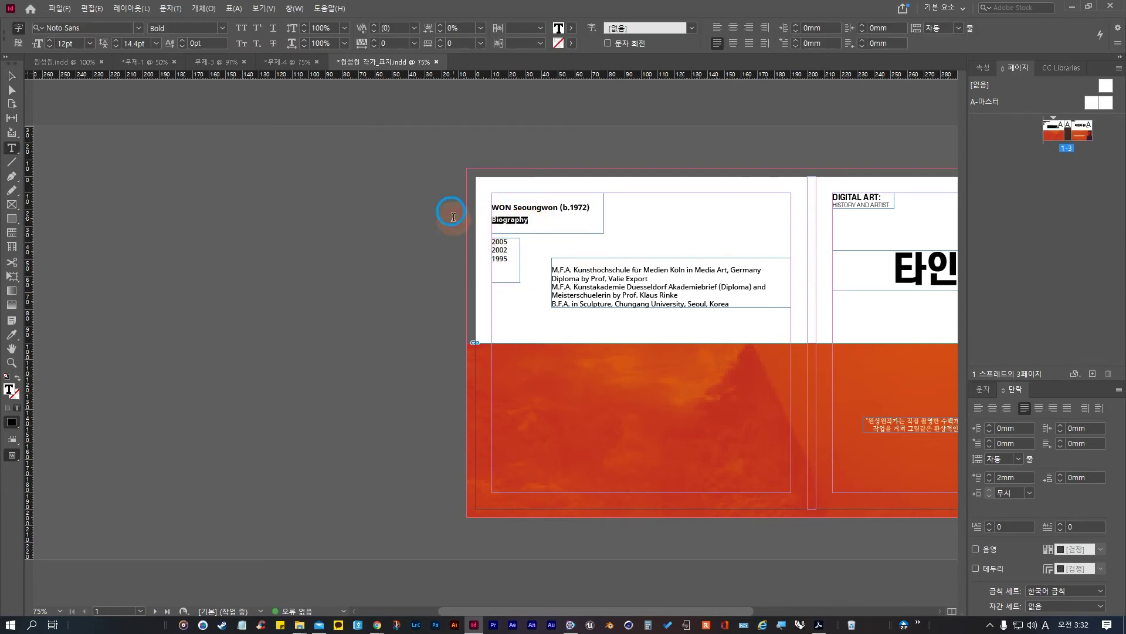
left_click(274, 30)
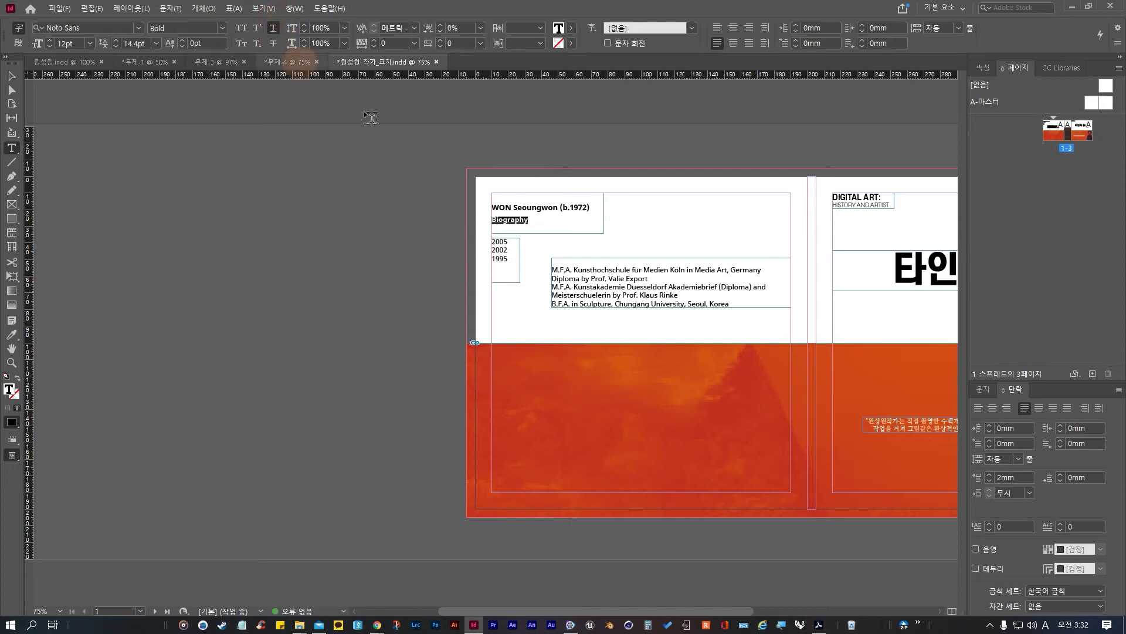
left_click(501, 220)
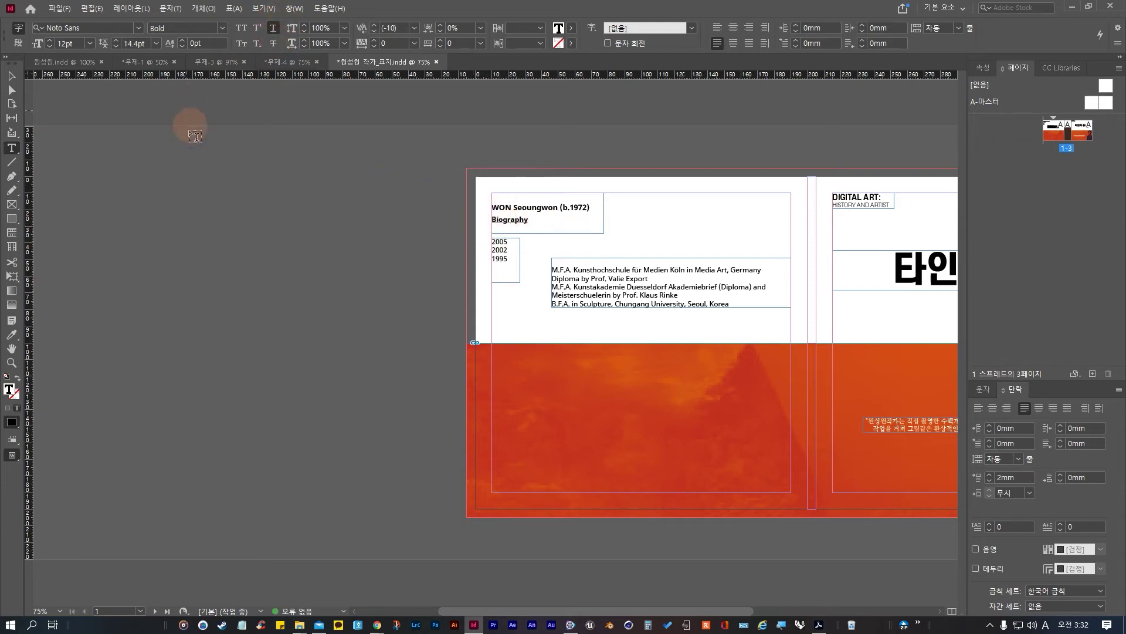
left_click(11, 75)
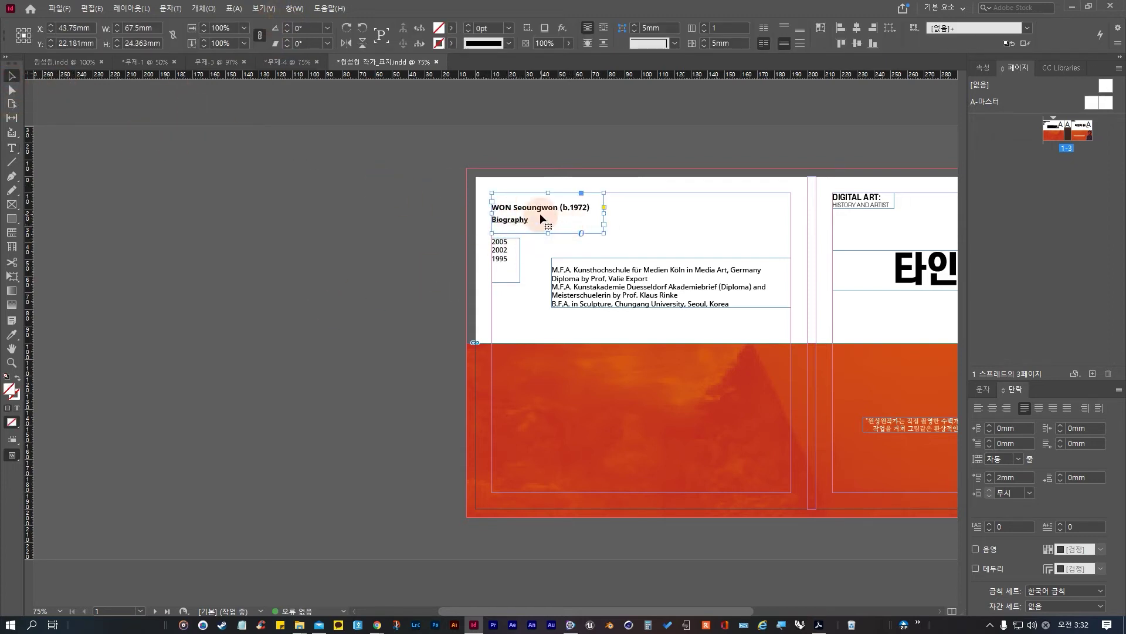
left_click(819, 29)
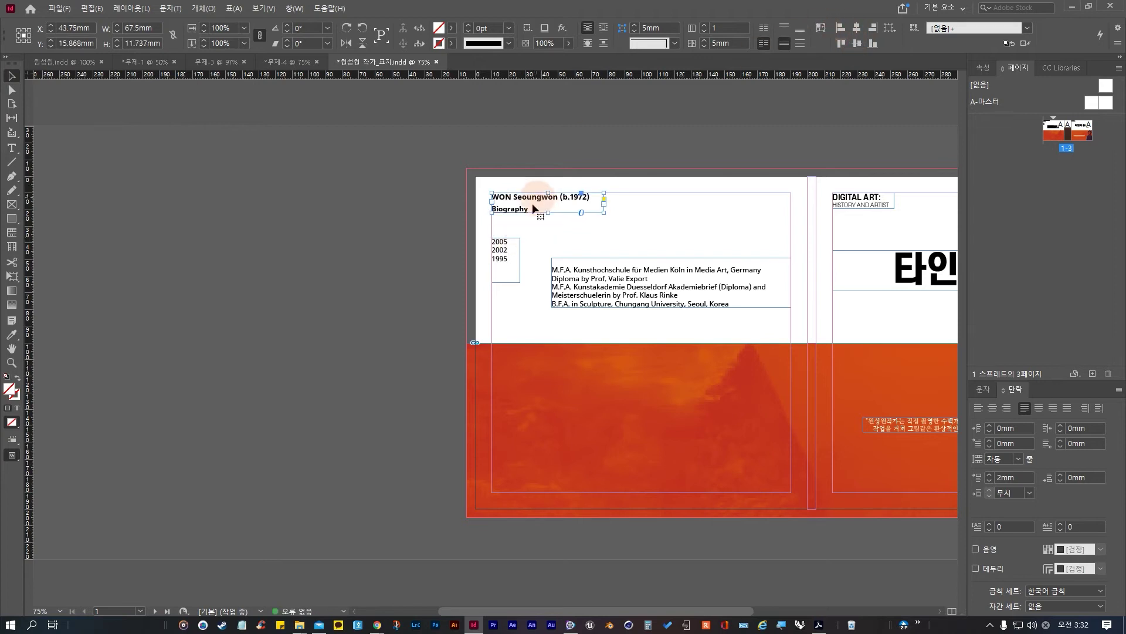
Step: Place the years frame and the degree list side by side just below the heading, with the years frame about 29.6 mm high
left_click(502, 251)
left_click_drag(503, 252, 501, 227)
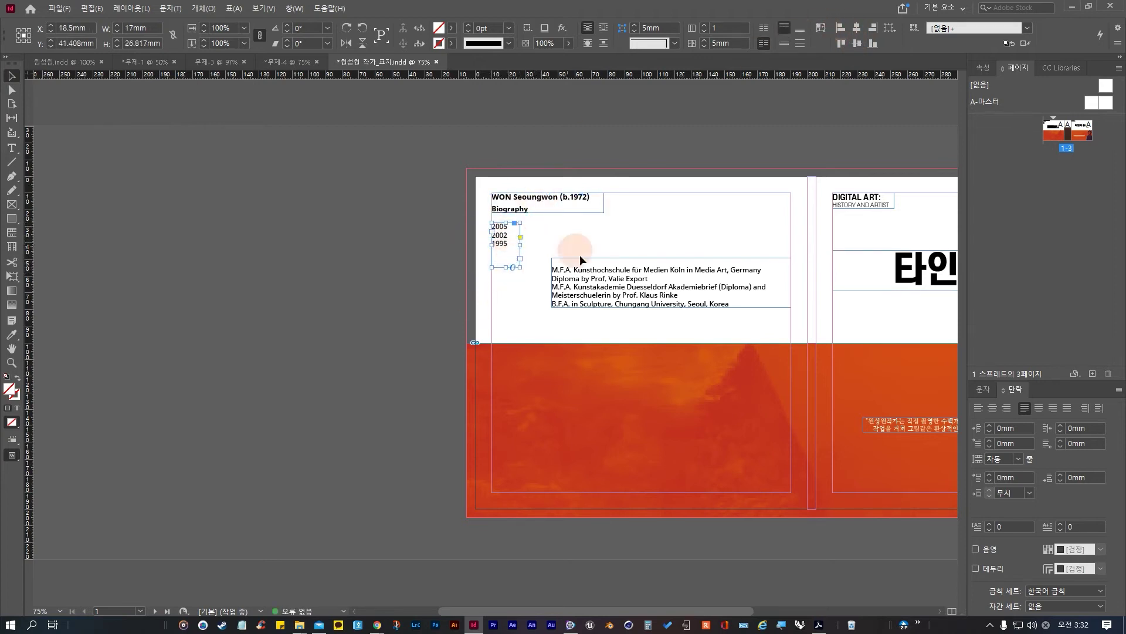
left_click_drag(596, 294, 504, 272)
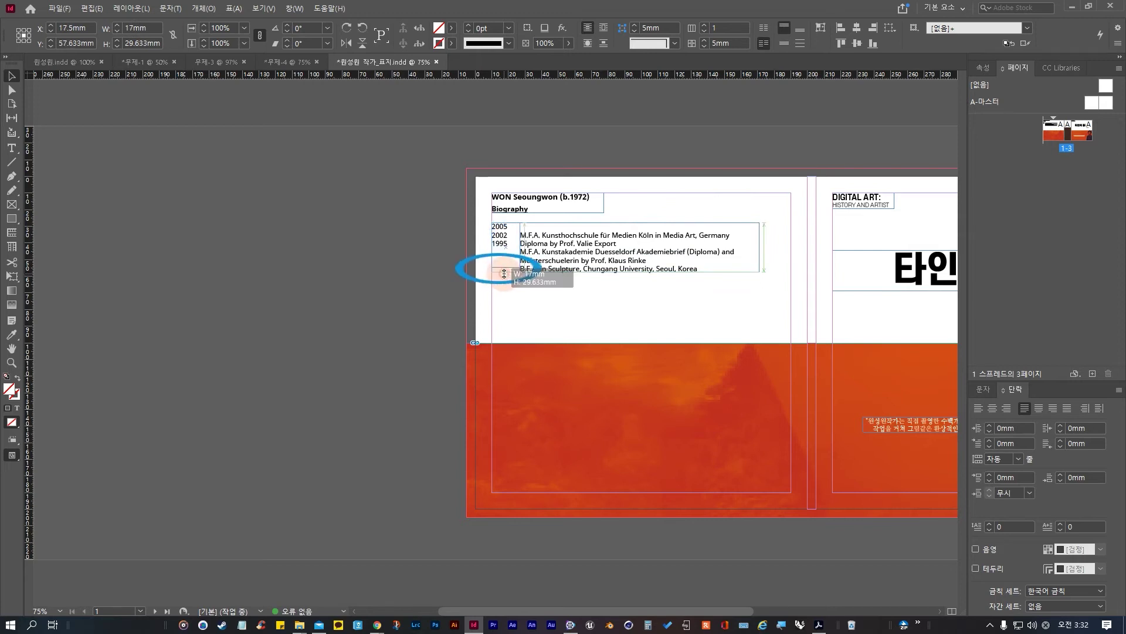
left_click(557, 320)
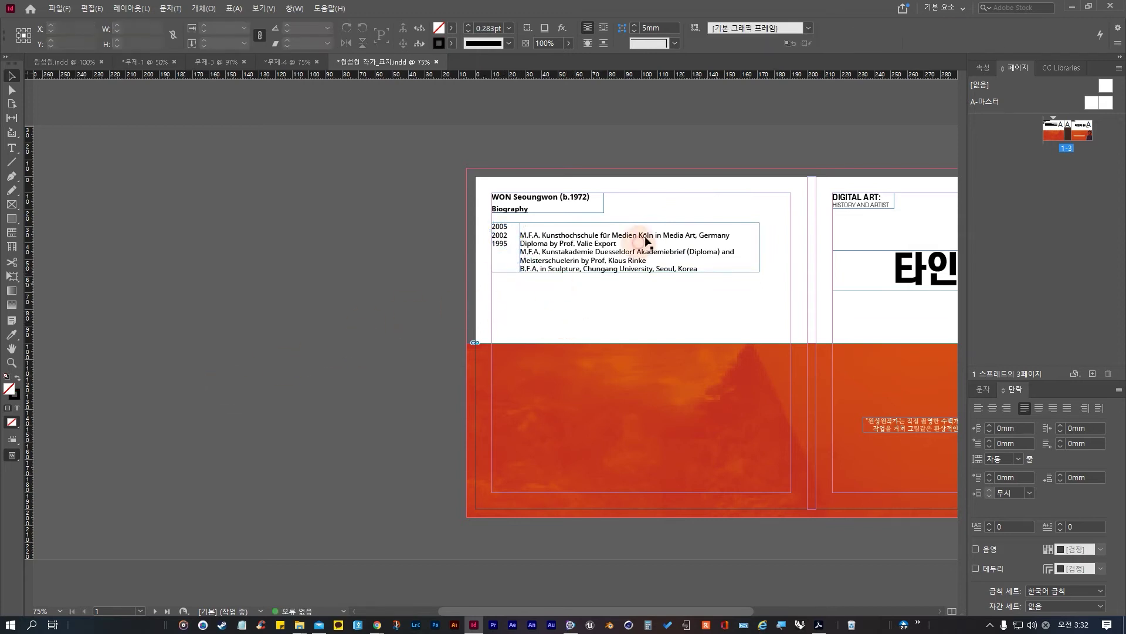
Step: Delete the empty line at the start of the degree list
double_click(616, 243)
left_click(526, 231)
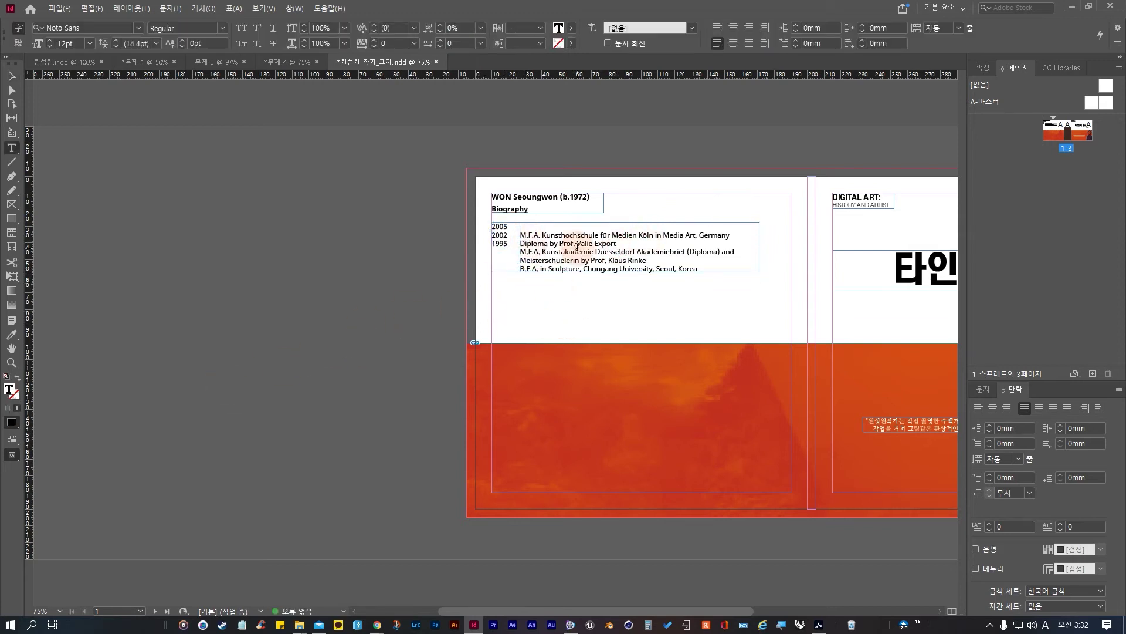
key("Left")
key("BackSpace")
left_click(639, 282)
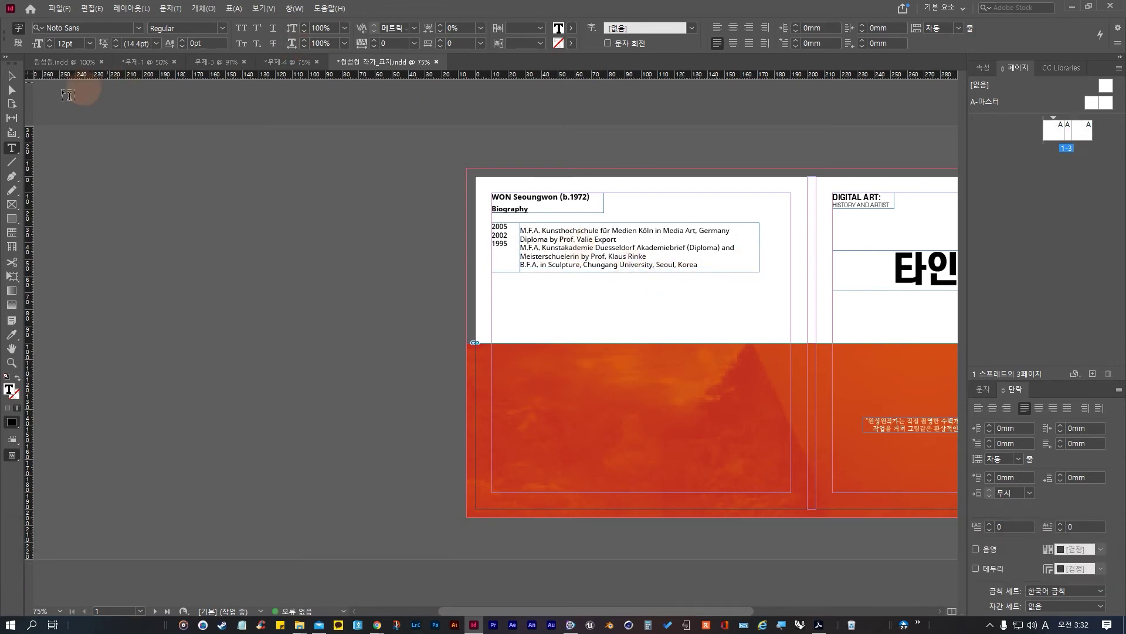
Step: Try fitting the degree list frame to its text
left_click(14, 77)
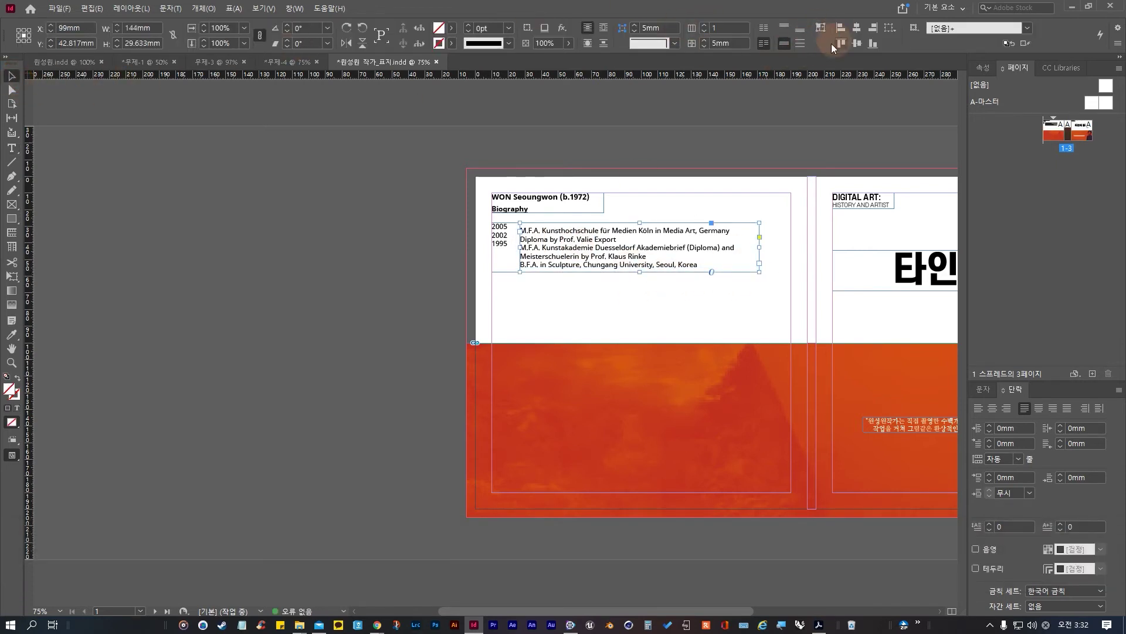
left_click(823, 30)
left_click(556, 309)
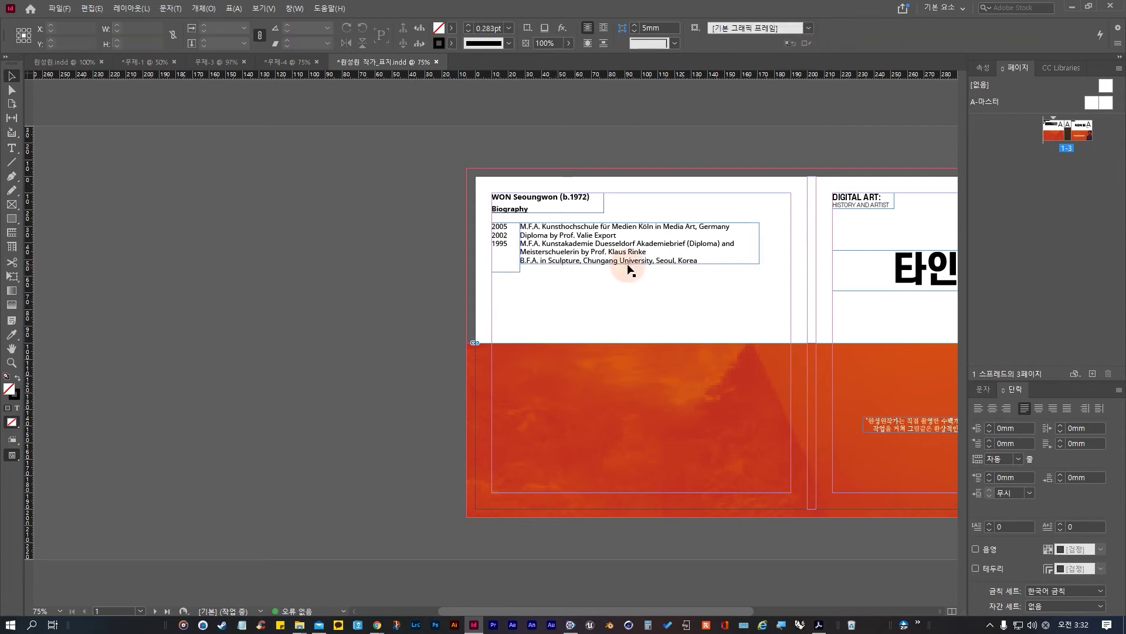
left_click(631, 261)
key("ctrl+z")
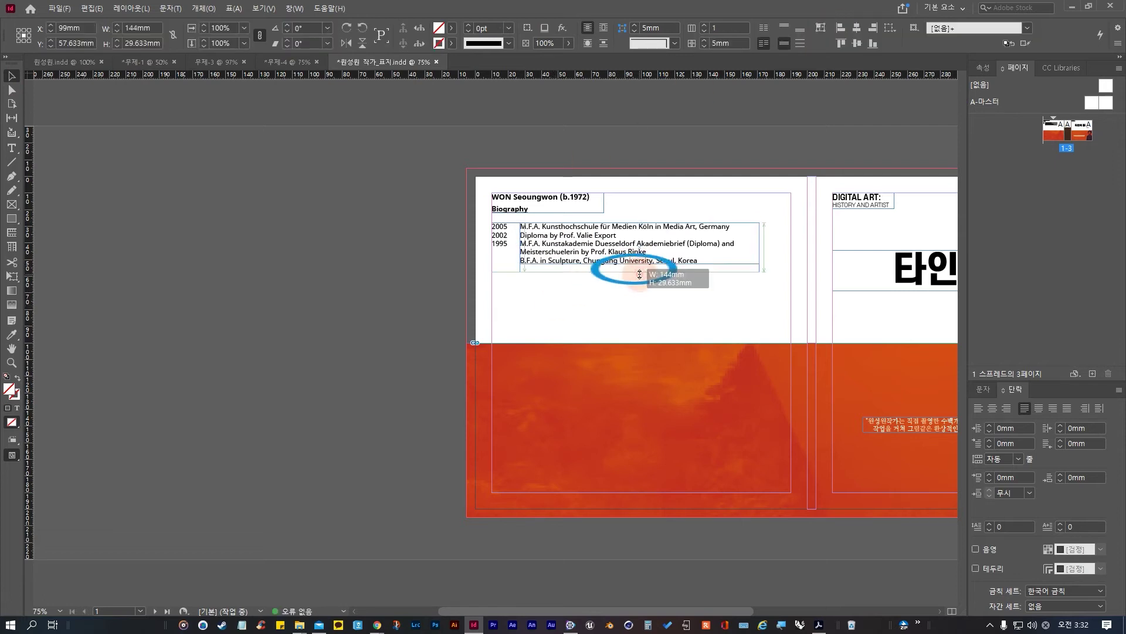
Step: Try separating the first and second M.F.A. entries in the degree list with a blank line
double_click(632, 233)
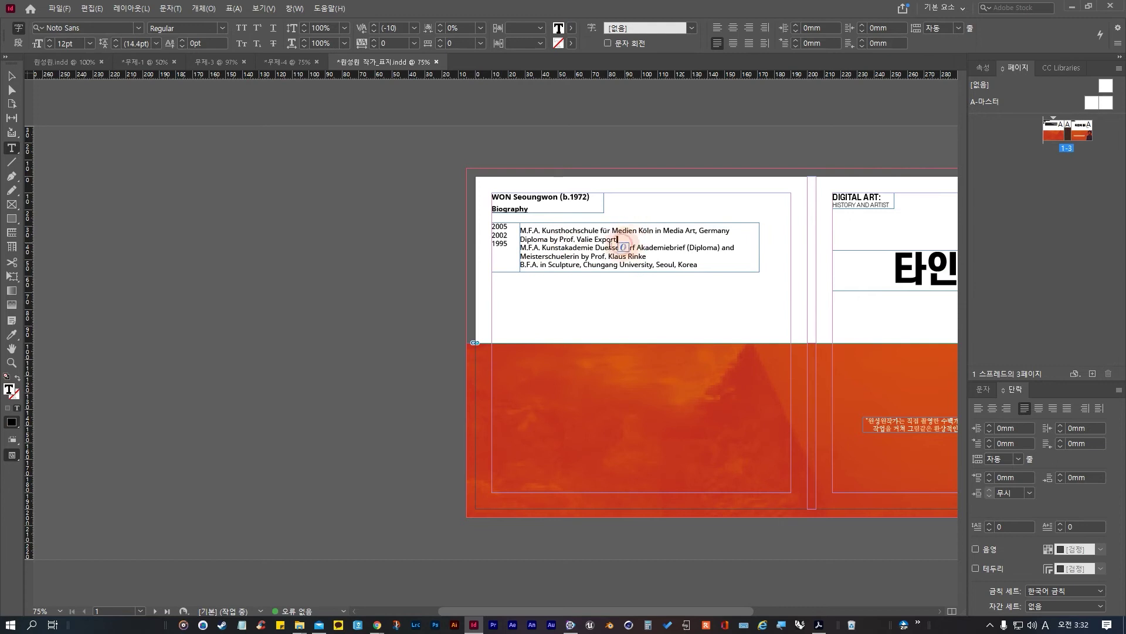
left_click(588, 261)
key("Return")
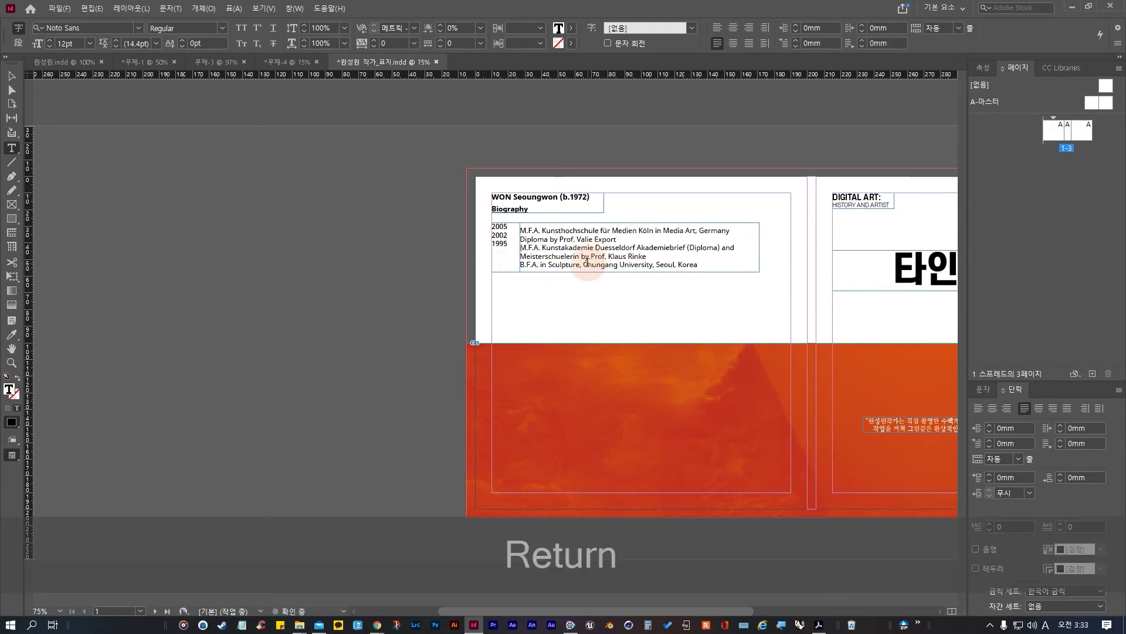
key("Return")
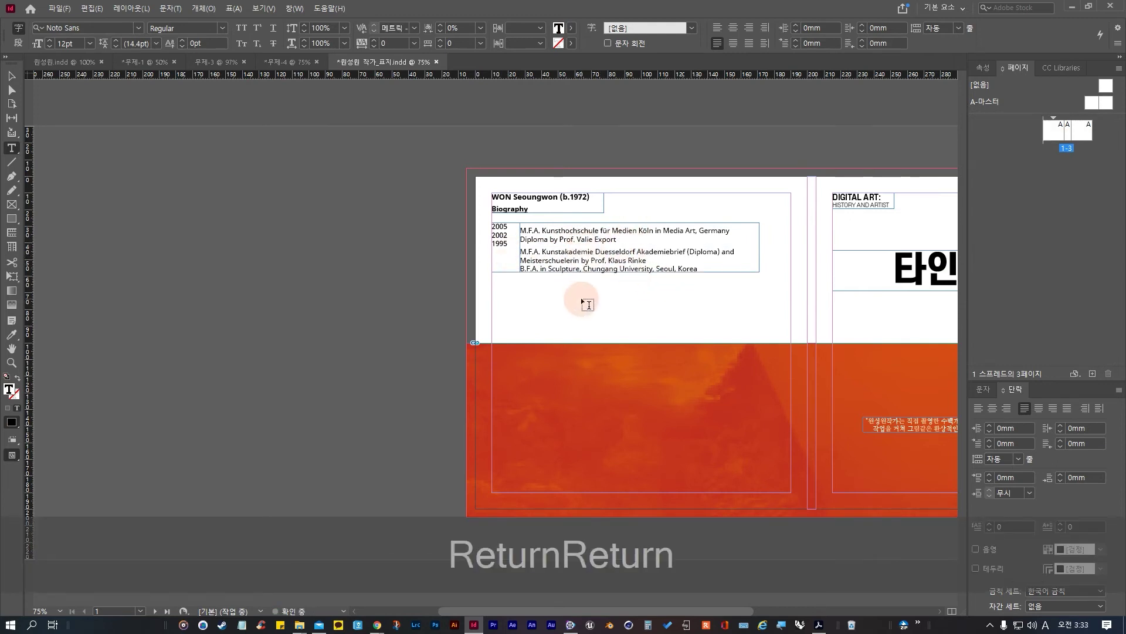
key("BackSpace")
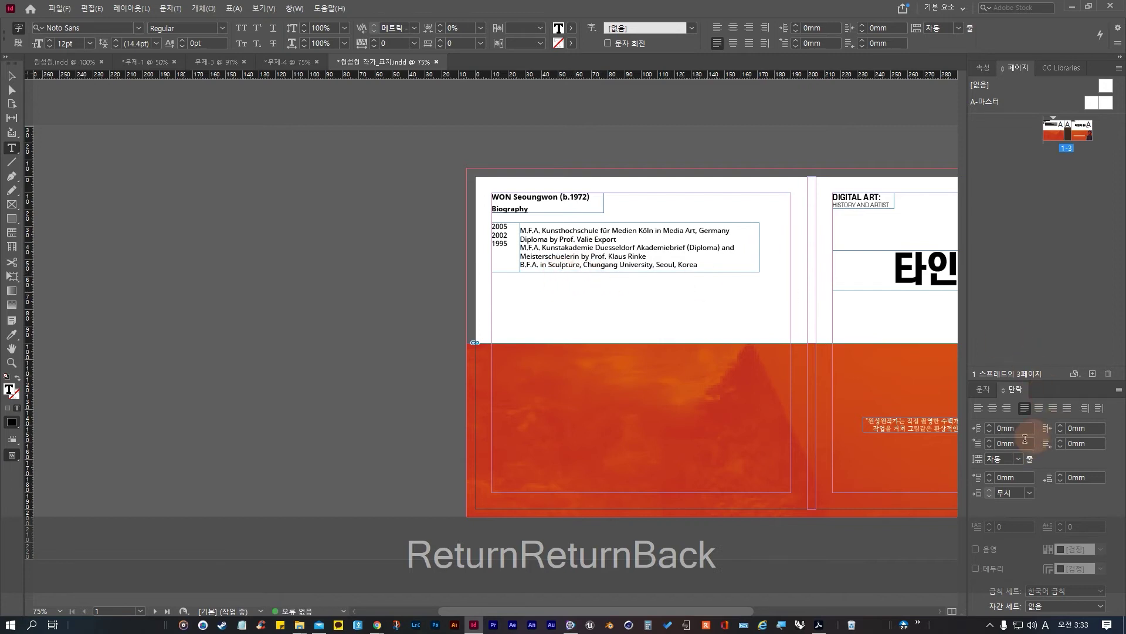
Step: Set the space before the second M.F.A. entry in the degree list to 3 mm
left_click(989, 475)
left_click(989, 474)
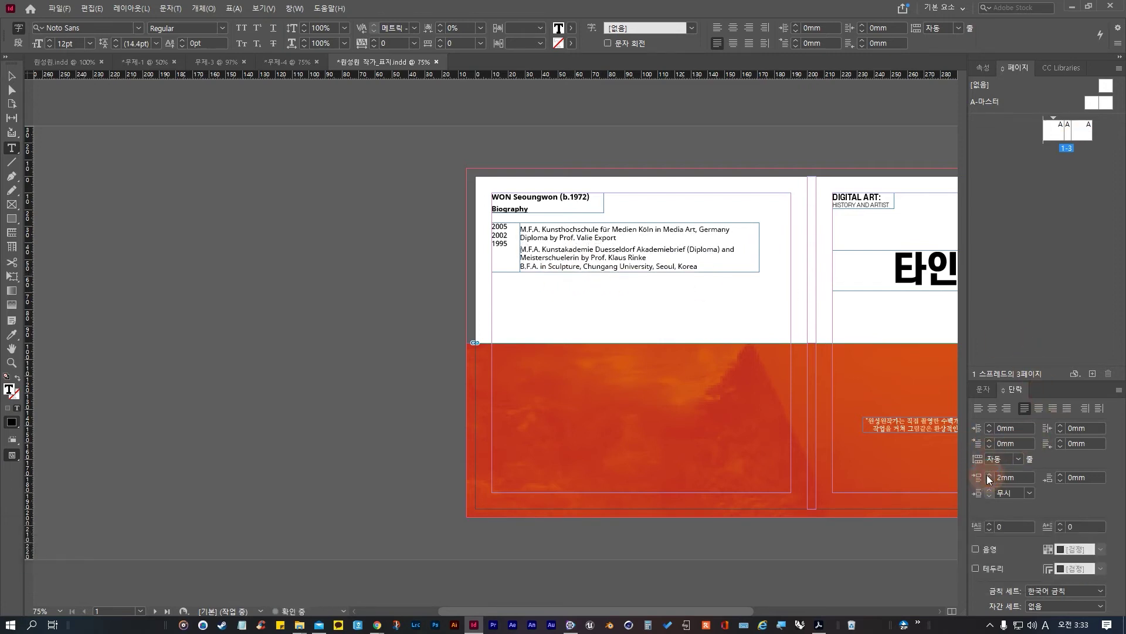
left_click(989, 475)
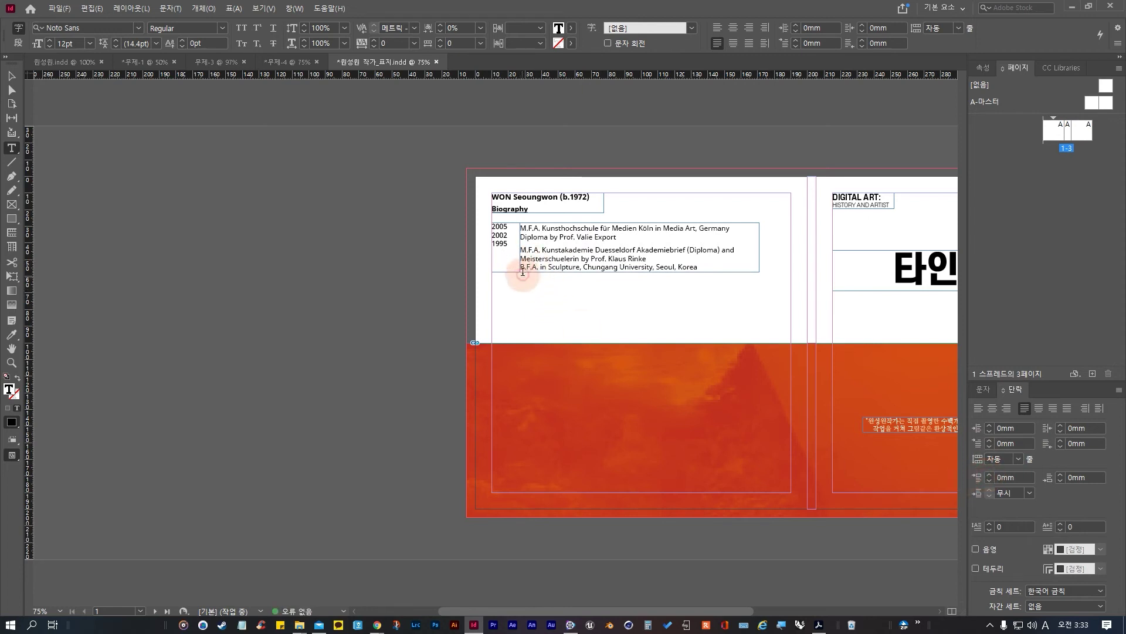
left_click(909, 472)
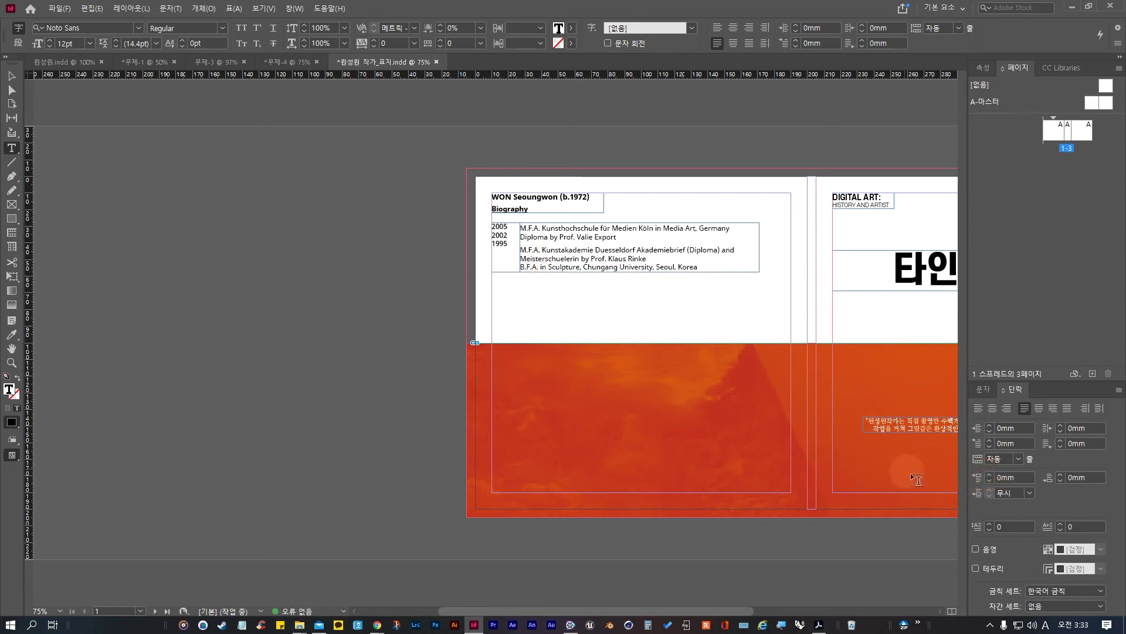
Step: Set the space before the B.F.A. entry in the degree list to 2 mm
left_click(989, 475)
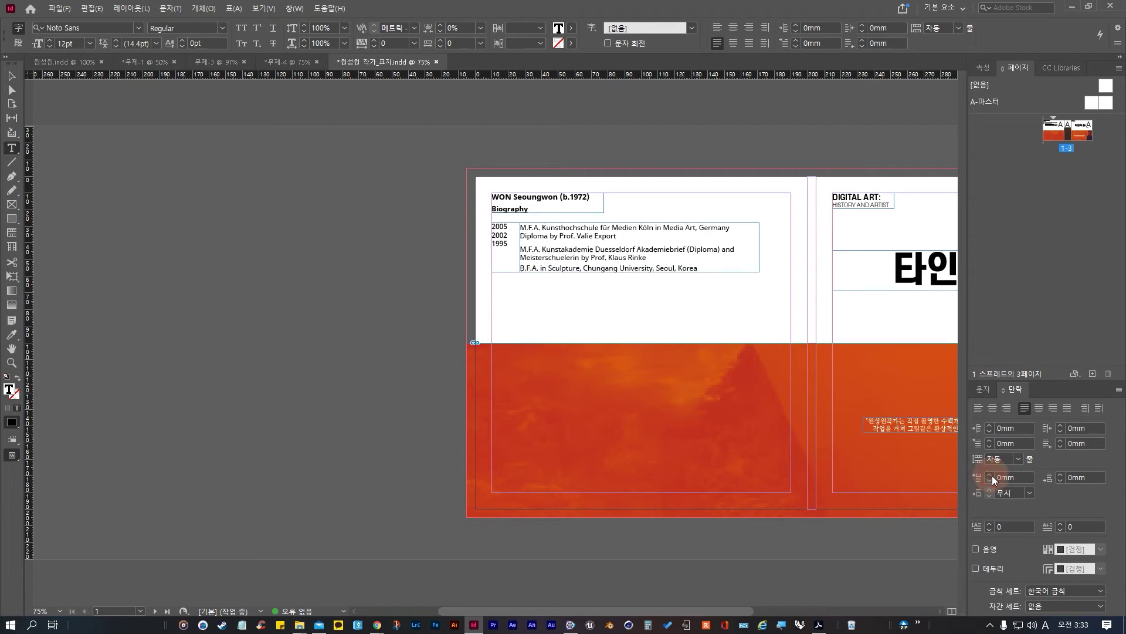
left_click(990, 474)
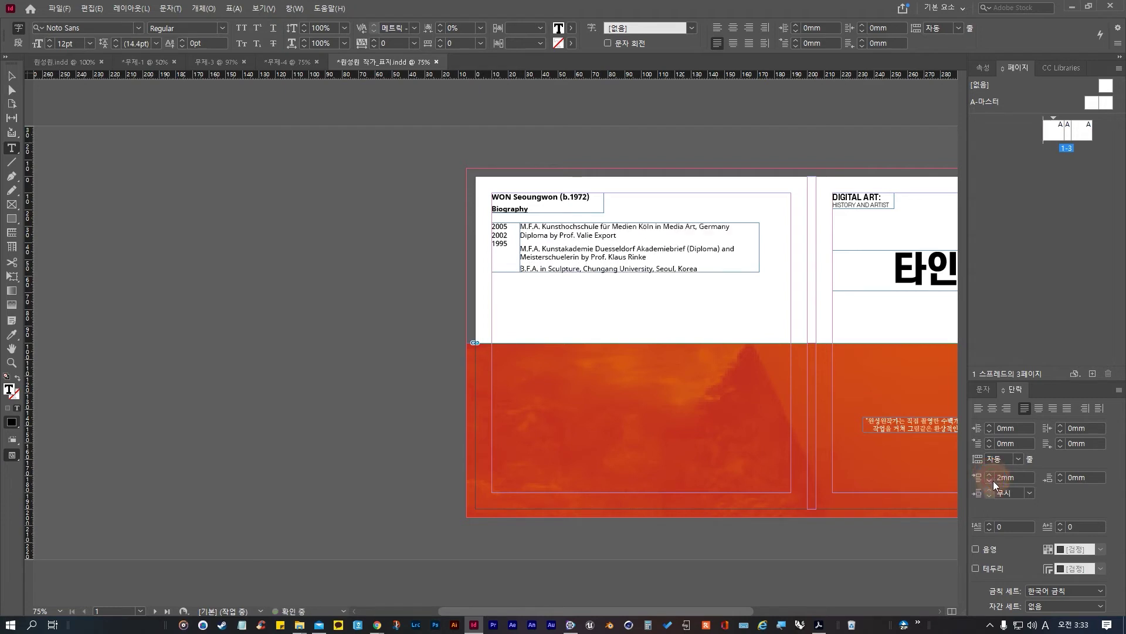
Step: Insert a blank line before 2002 and another before 1995 in the years column
left_click(505, 235)
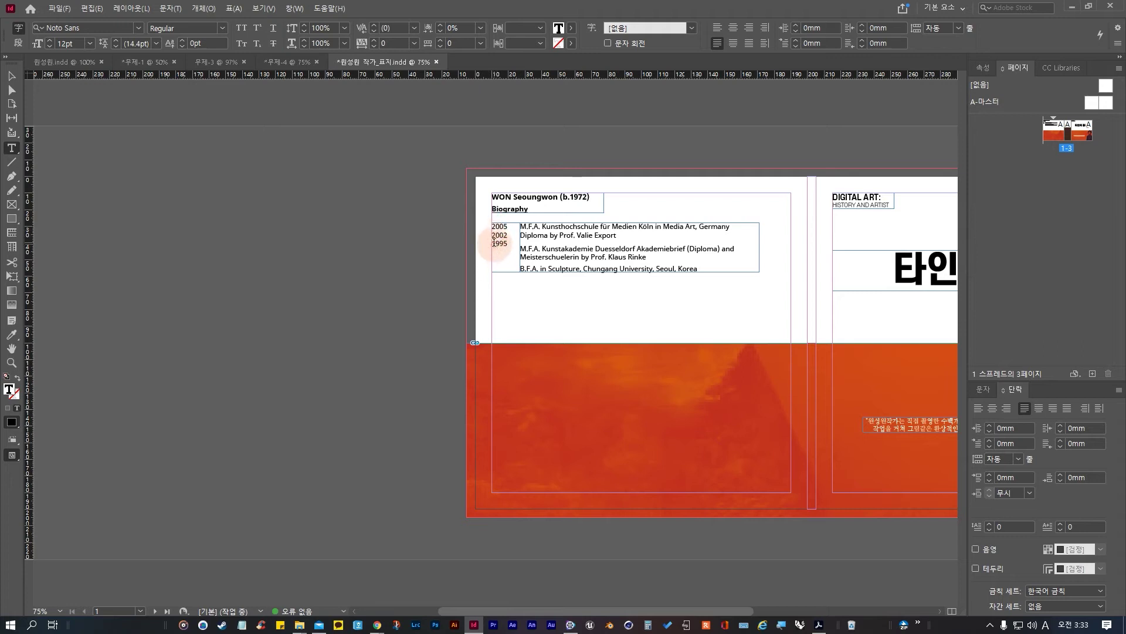
key("Left")
key("Up")
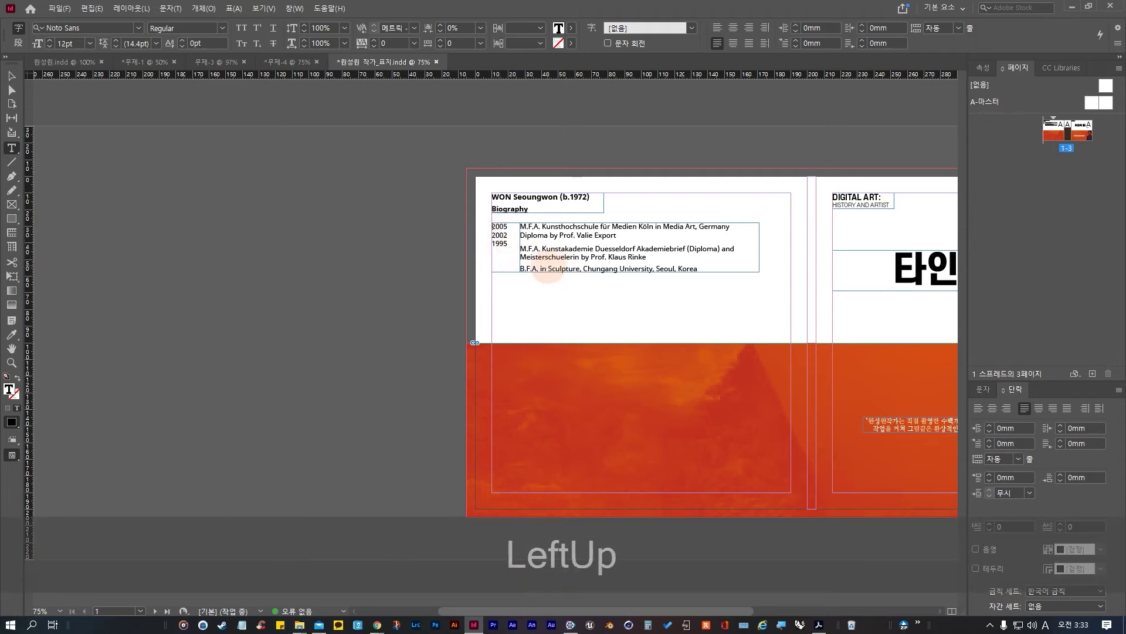
key("Down")
key("Return")
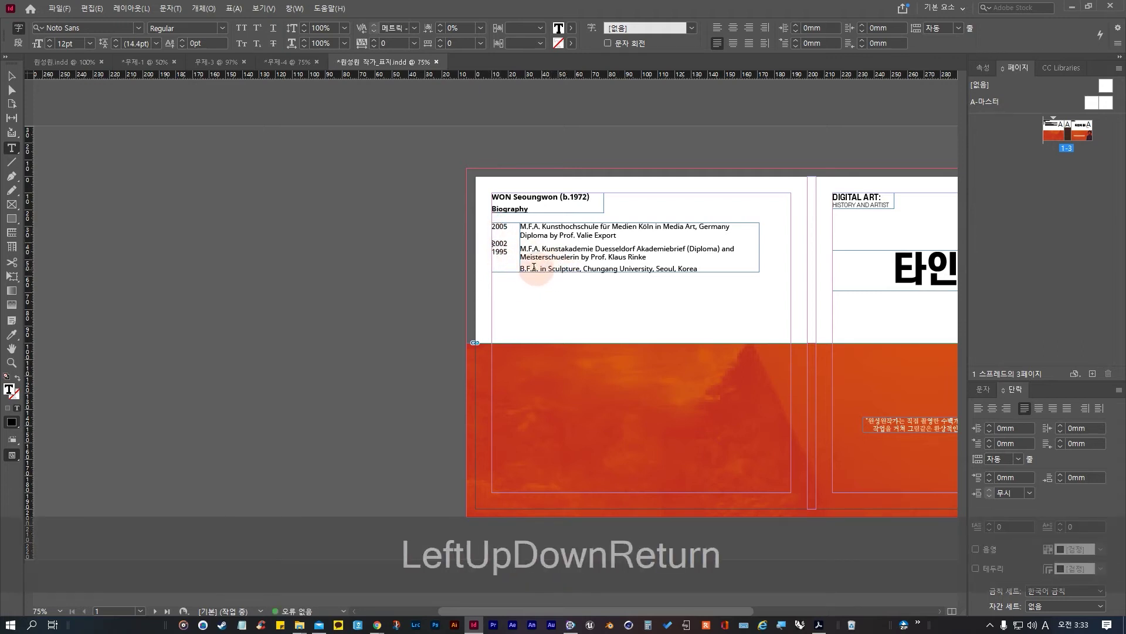
key("Down")
key("Return")
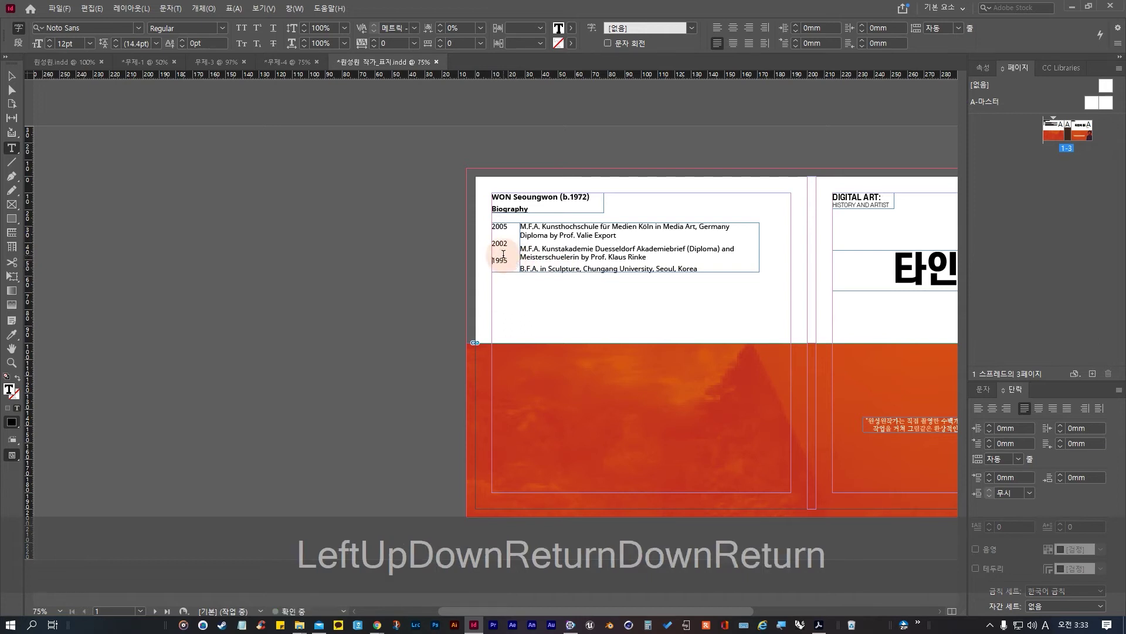
Step: Set the space before 2002 to 3 mm and increase the space before 1995 until it lines up with the B.F.A. entry
key("Up")
key("Up")
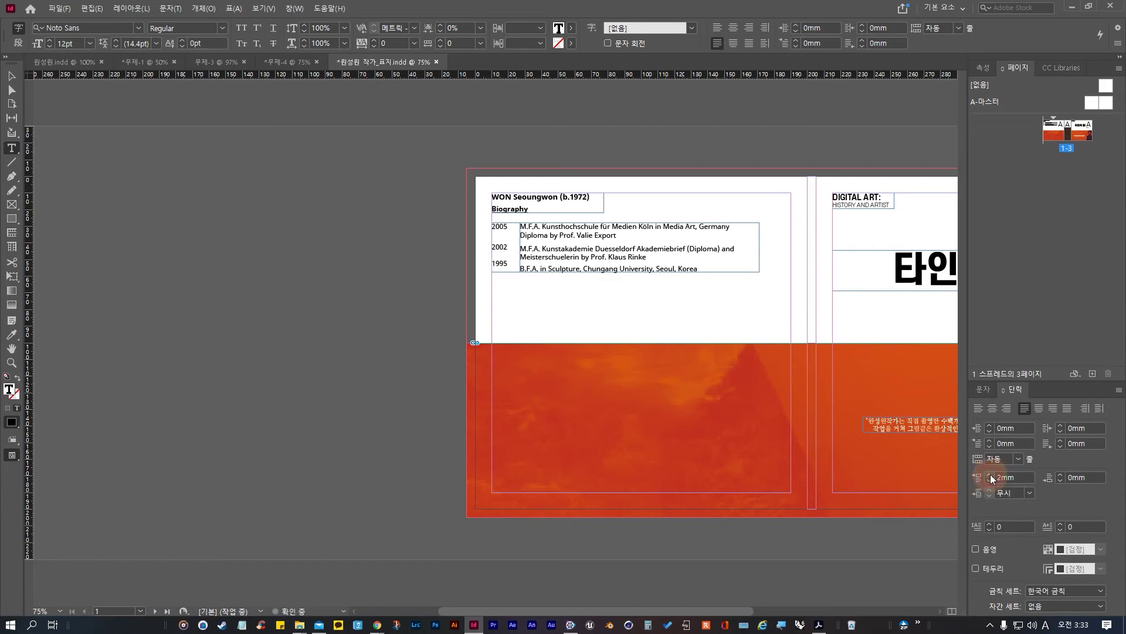
left_click(990, 474)
left_click(497, 267)
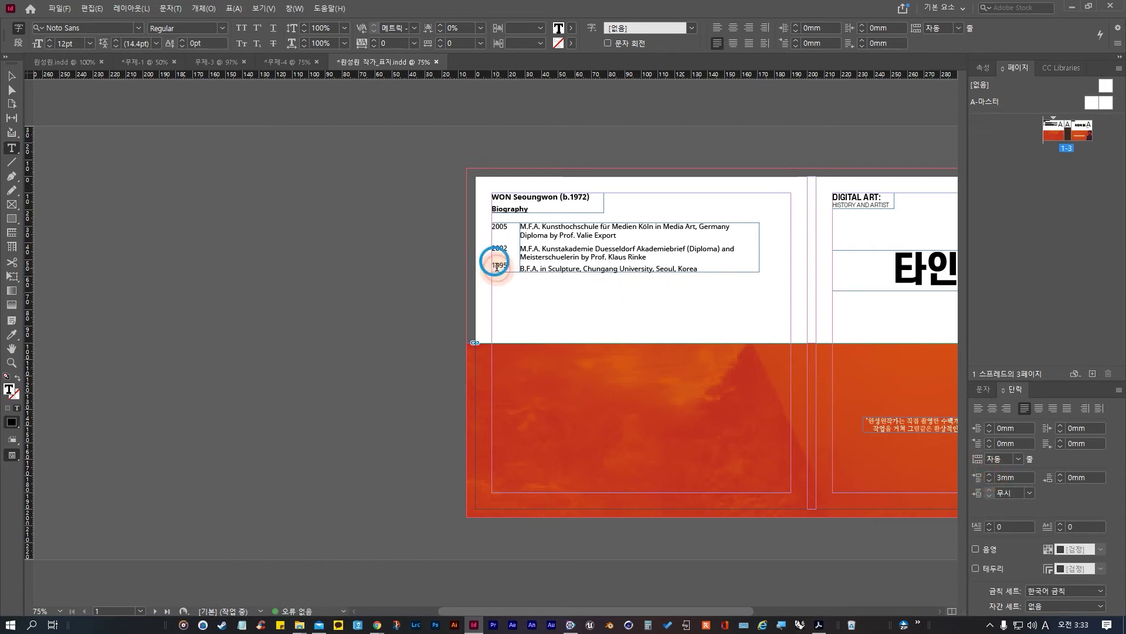
key("Left")
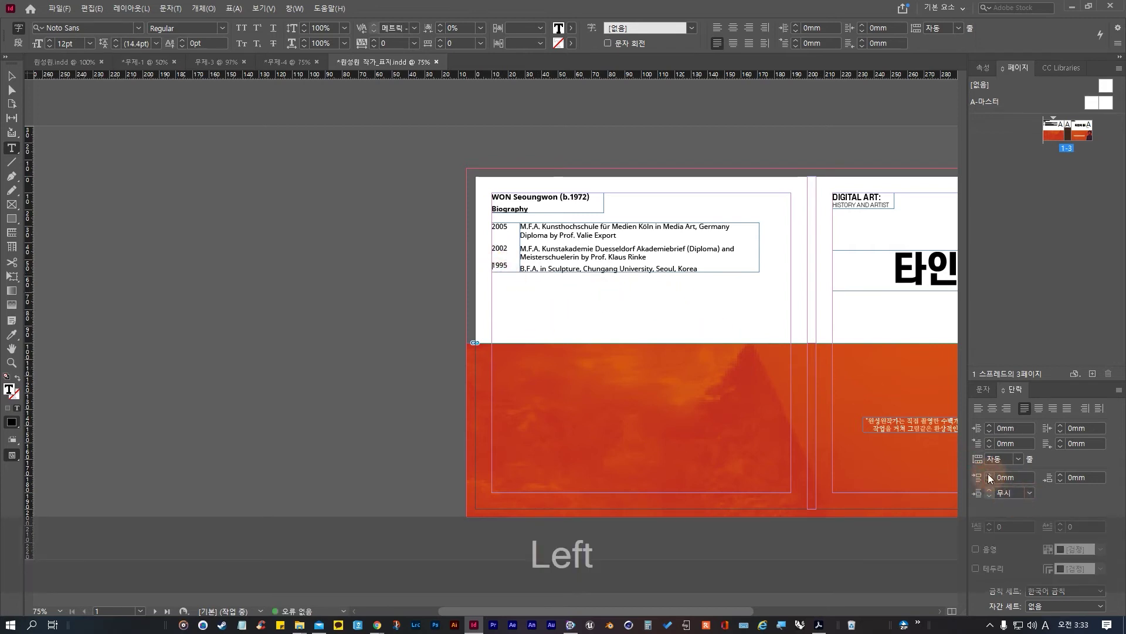
left_click(515, 253)
key("alt")
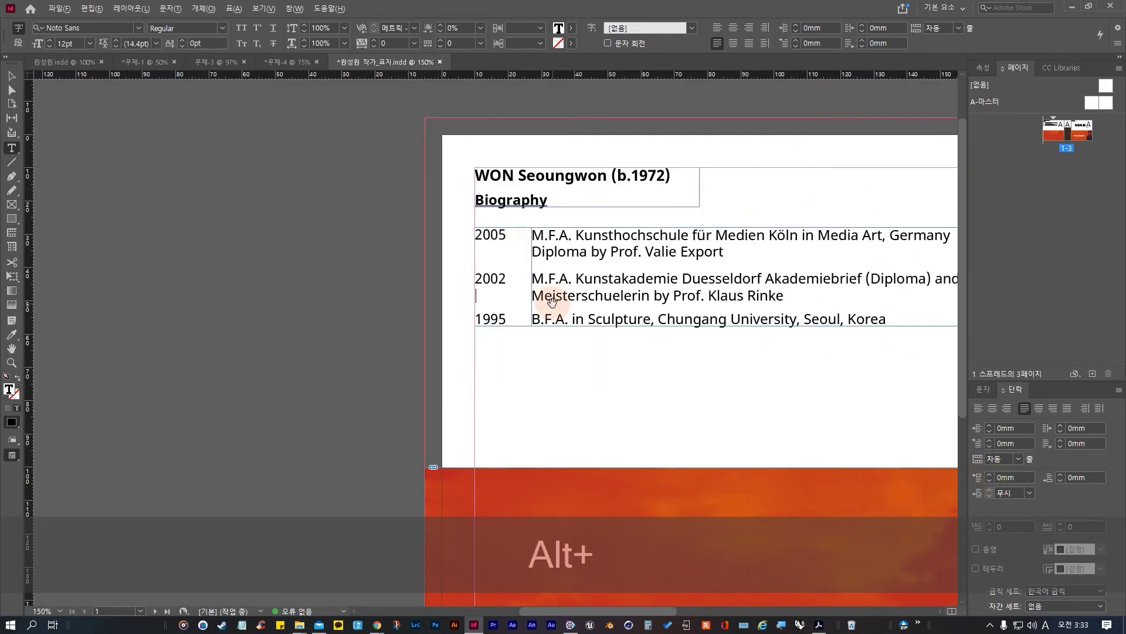
left_click(641, 296)
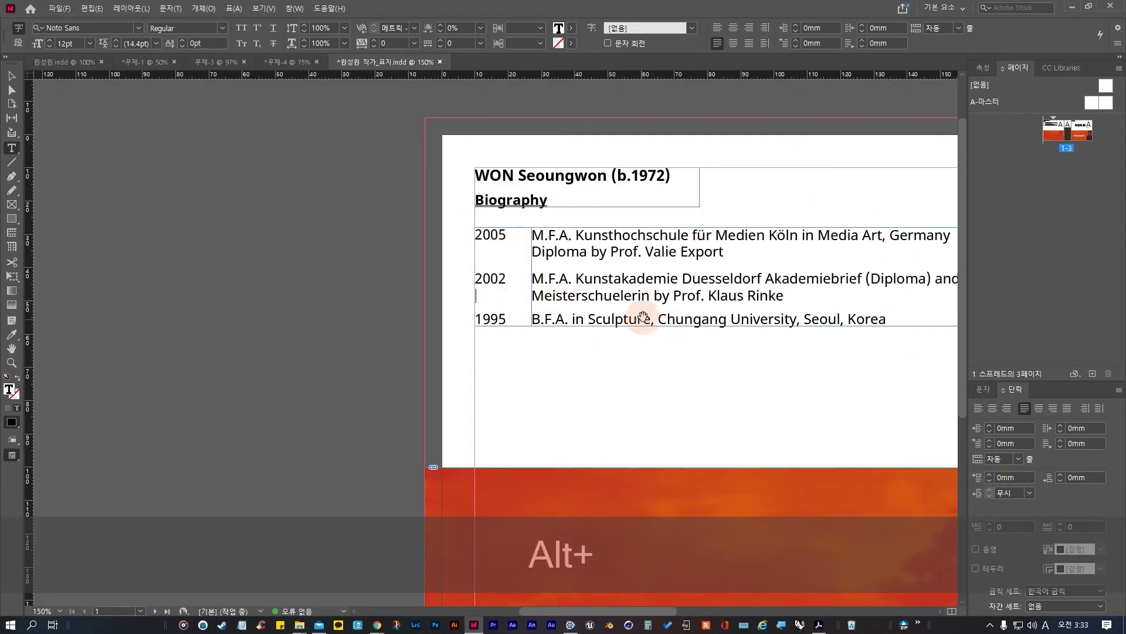
scroll(644, 317, "down", 1)
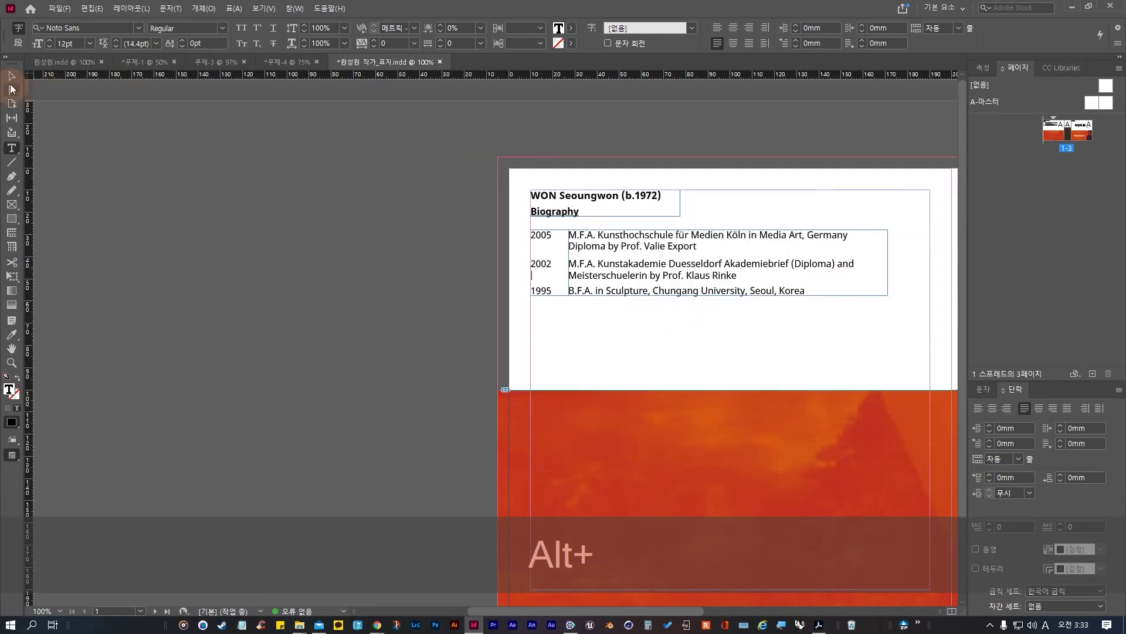
Step: Widen the degree list frame to the back cover's right margin, making it about 163 mm wide
key("alt+space")
left_click_drag(810, 382, 540, 337)
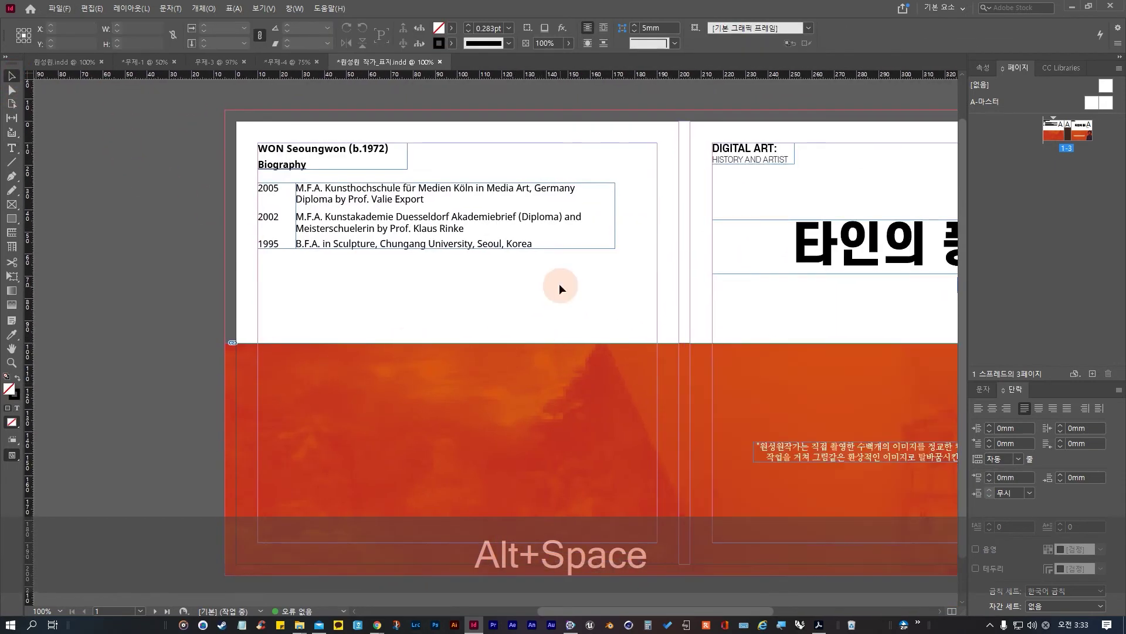
left_click(616, 226)
left_click_drag(617, 218, 656, 218)
left_click(576, 290)
scroll(508, 308, "down", 1)
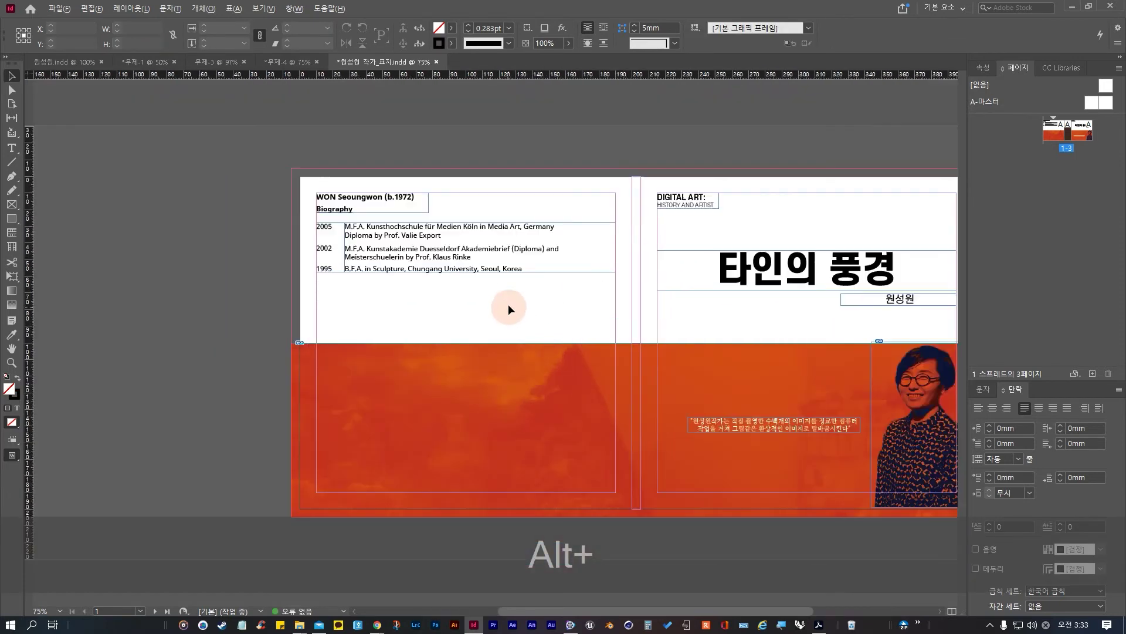
Step: Reduce the text size of both the years column and the degree list to 11 pt
left_click(379, 239)
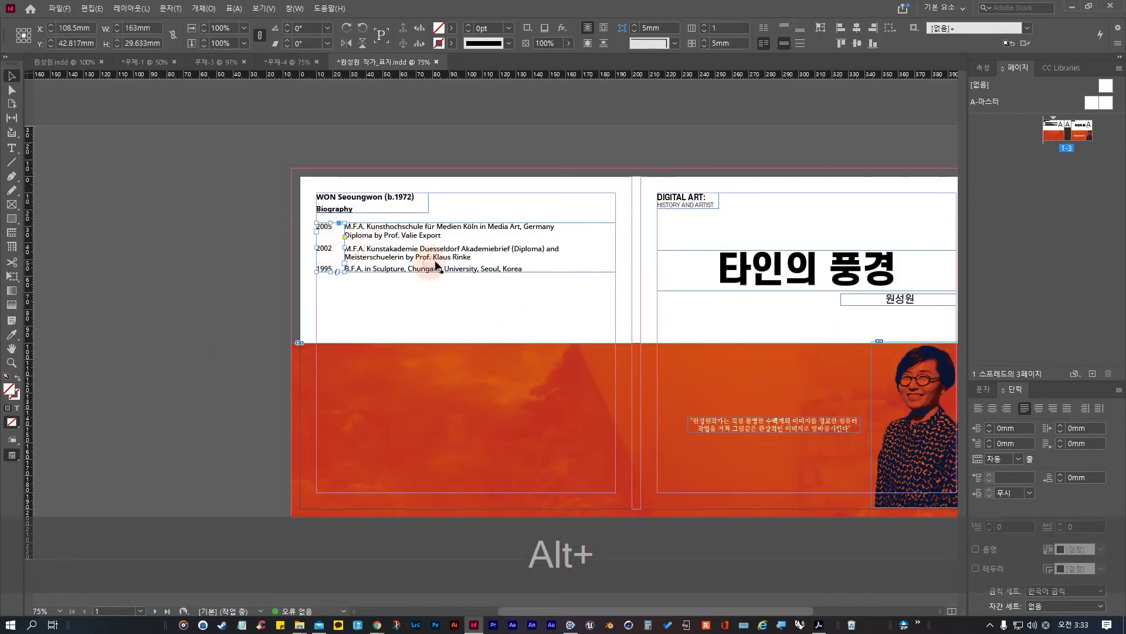
left_click(378, 241)
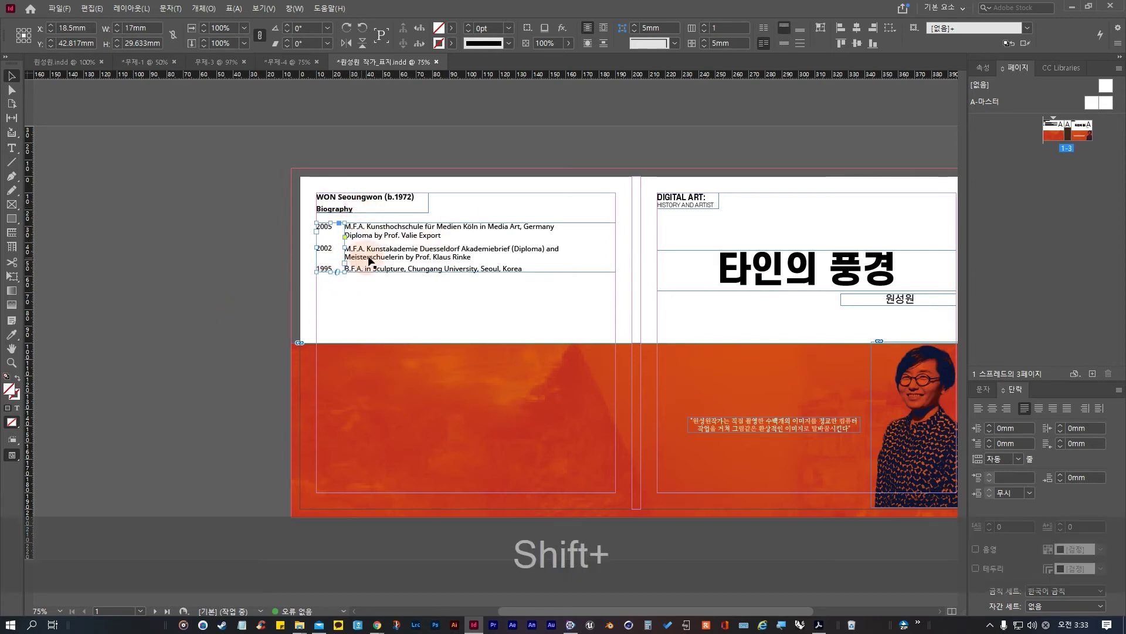
left_click(337, 262, "shift")
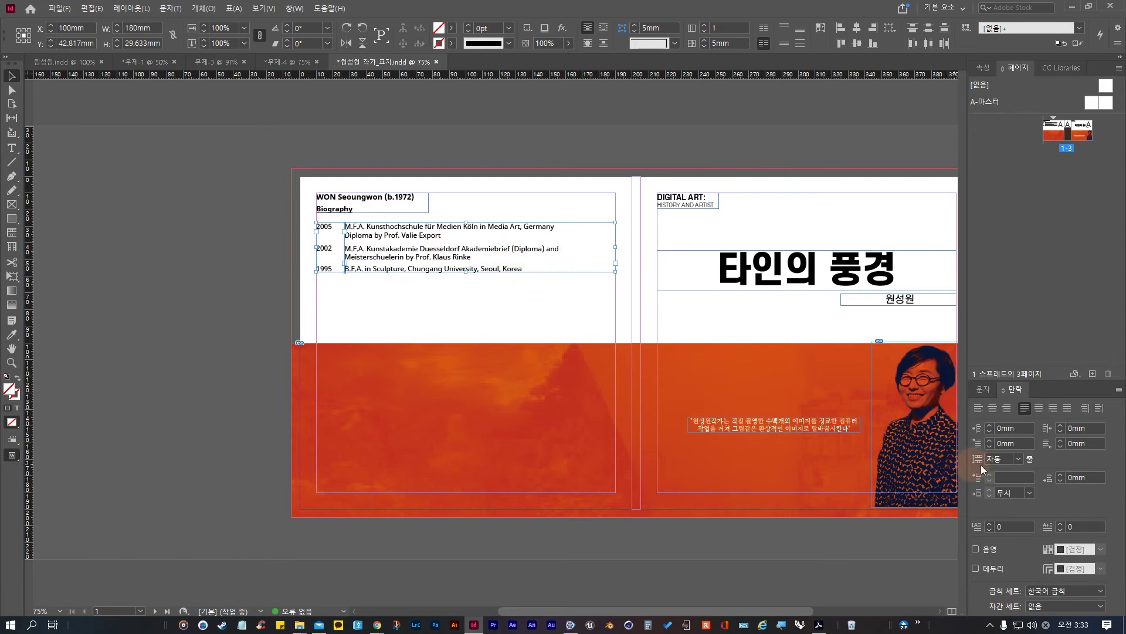
left_click(982, 395)
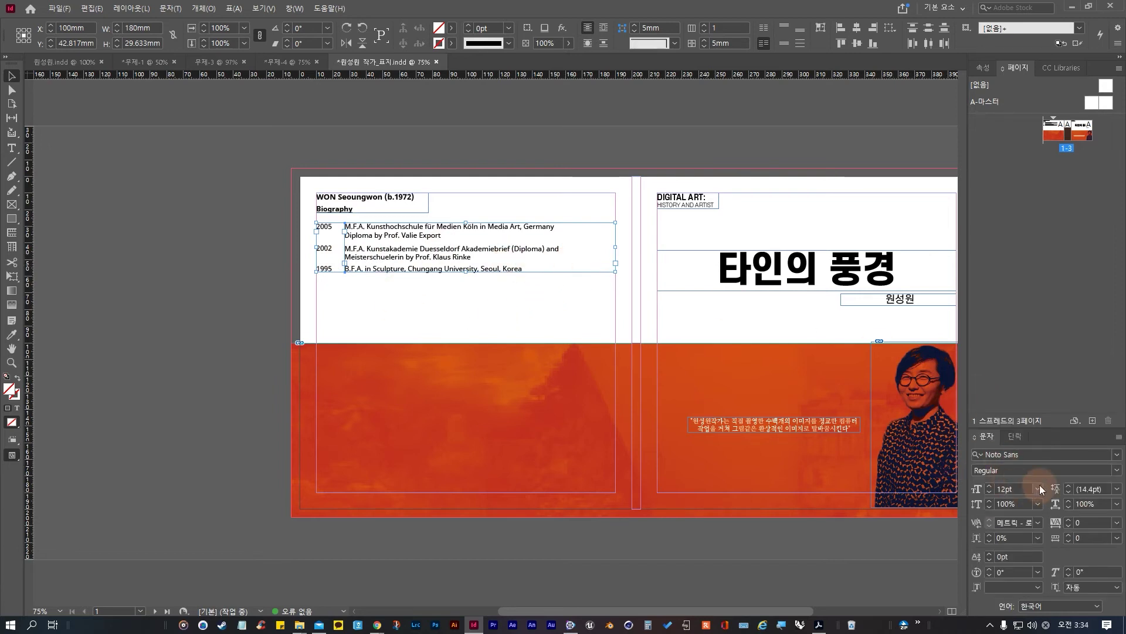
left_click(990, 493)
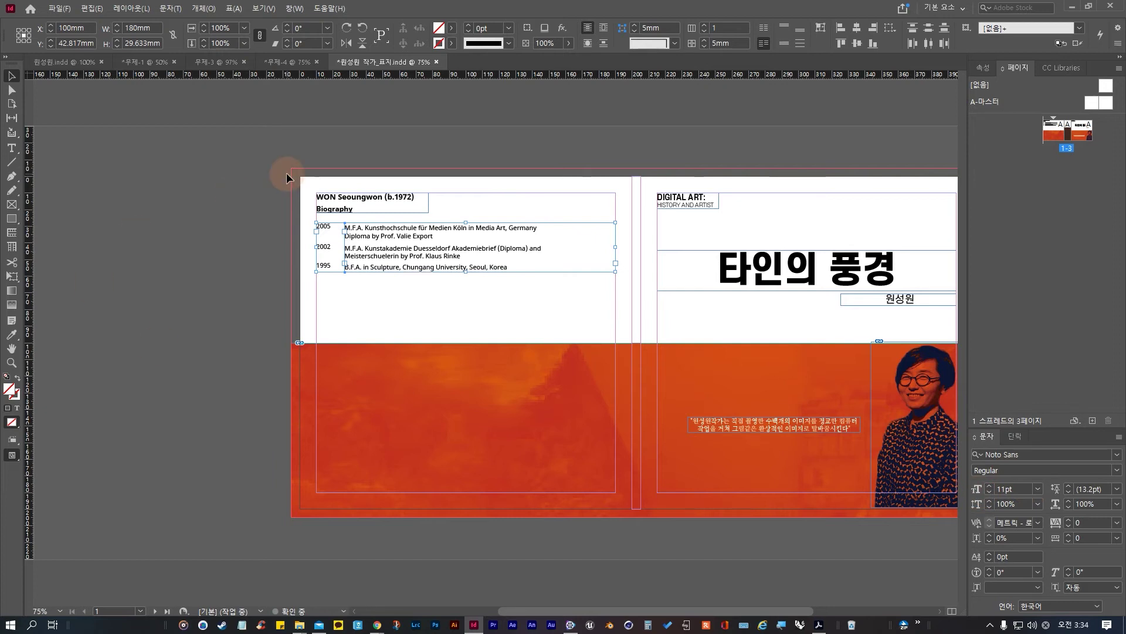
scroll(312, 211, "up", 4, "alt")
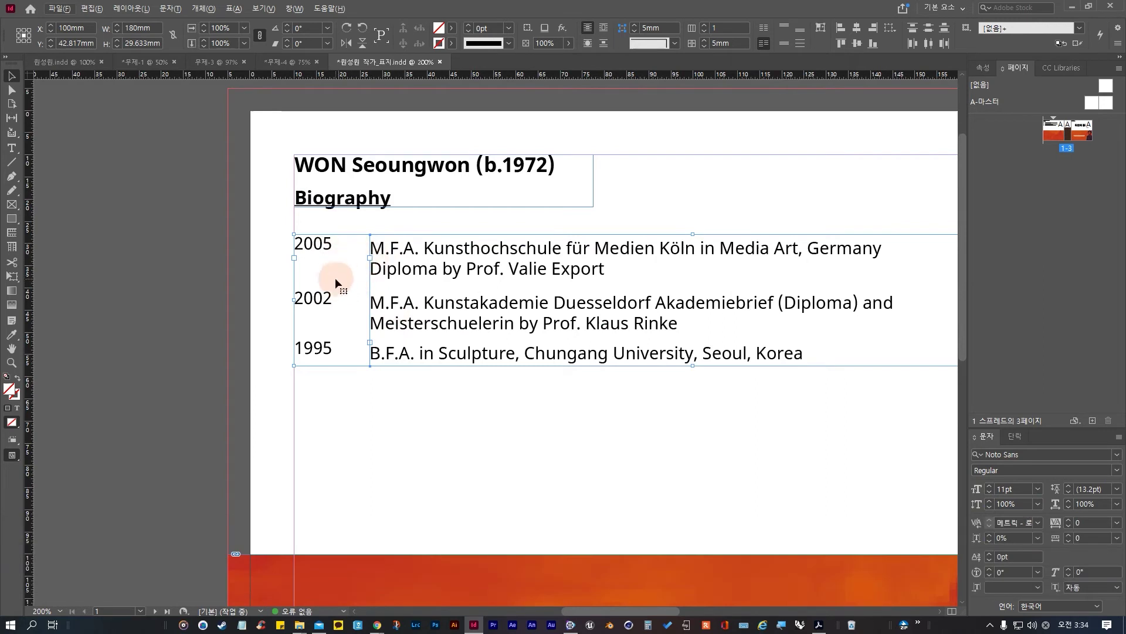
Step: Try adding 2 mm of space before the first M.F.A. entry in the degree list
double_click(376, 249)
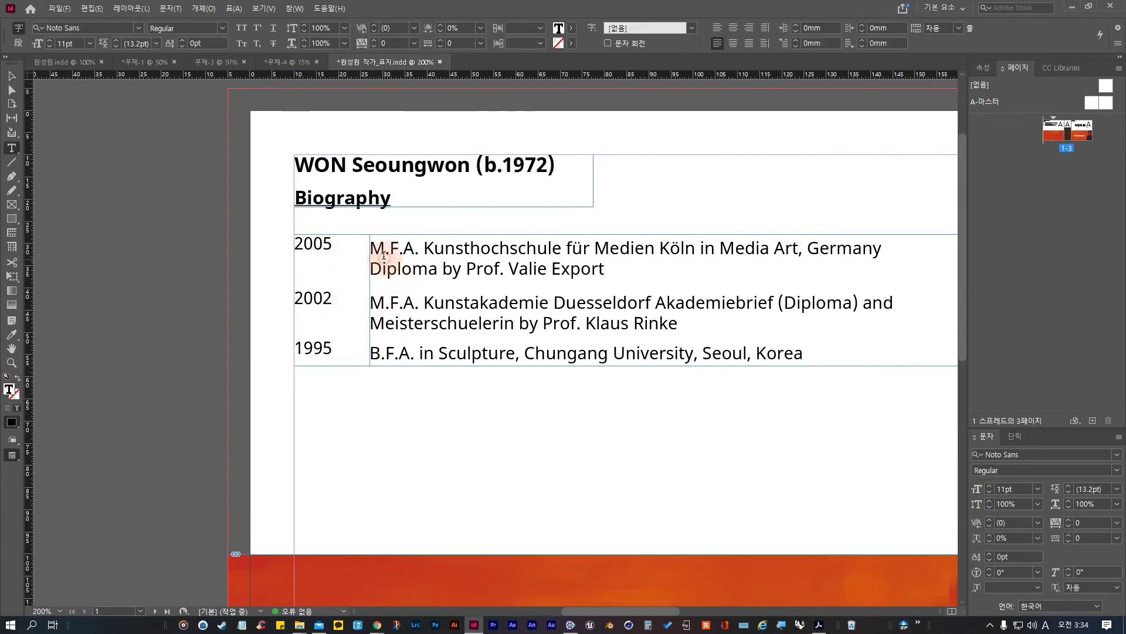
left_click(412, 255)
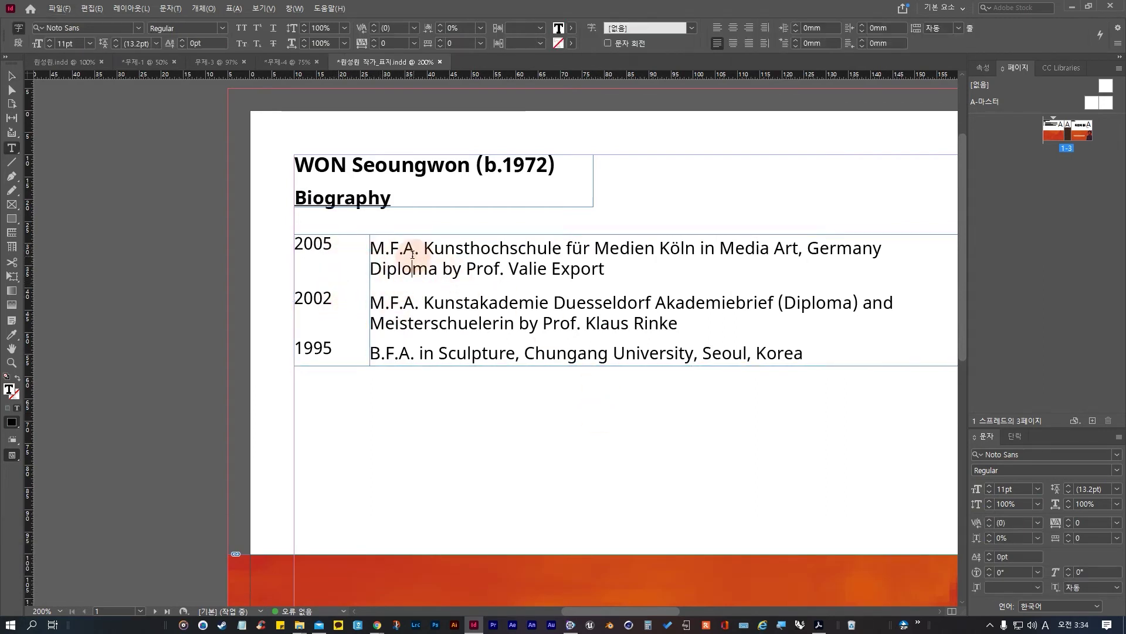
key("Up")
key("Left")
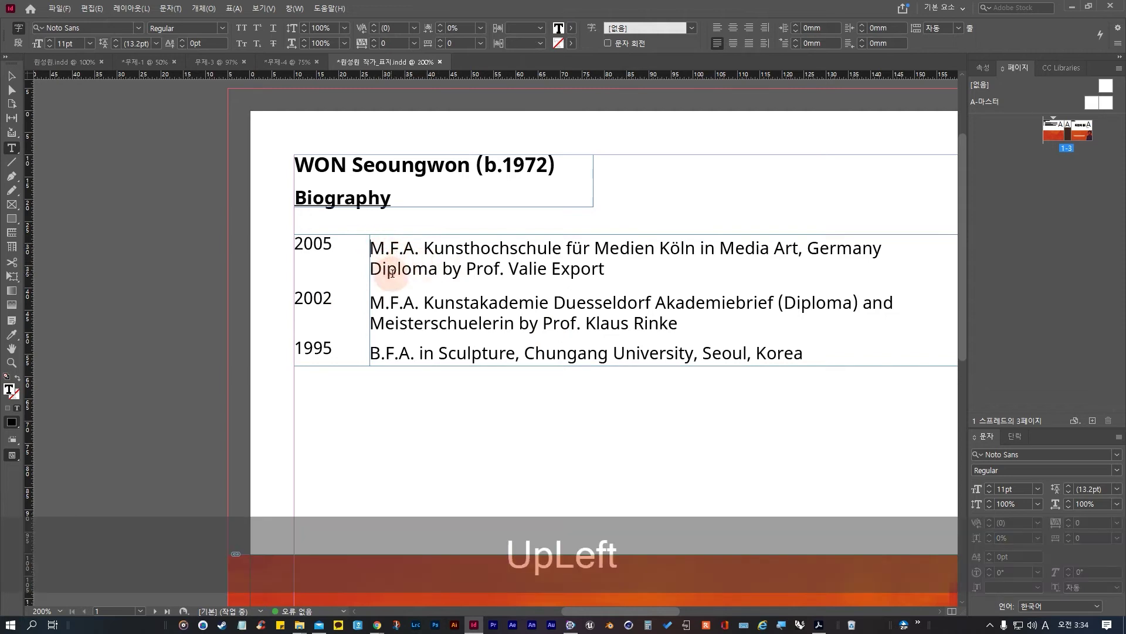
left_click(1013, 435)
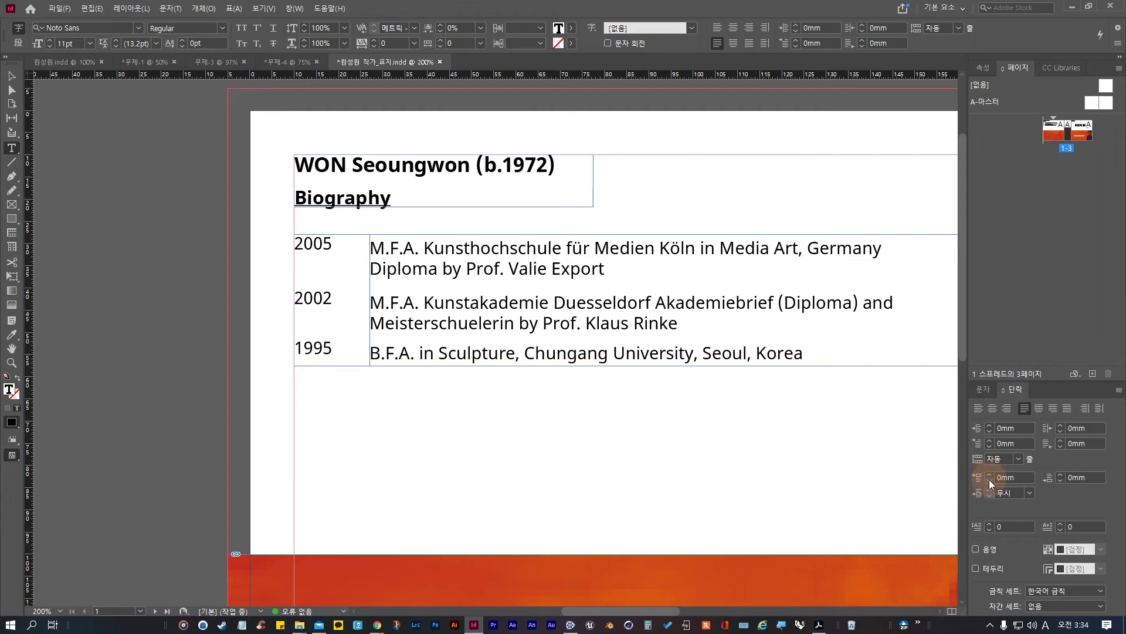
left_click(989, 477)
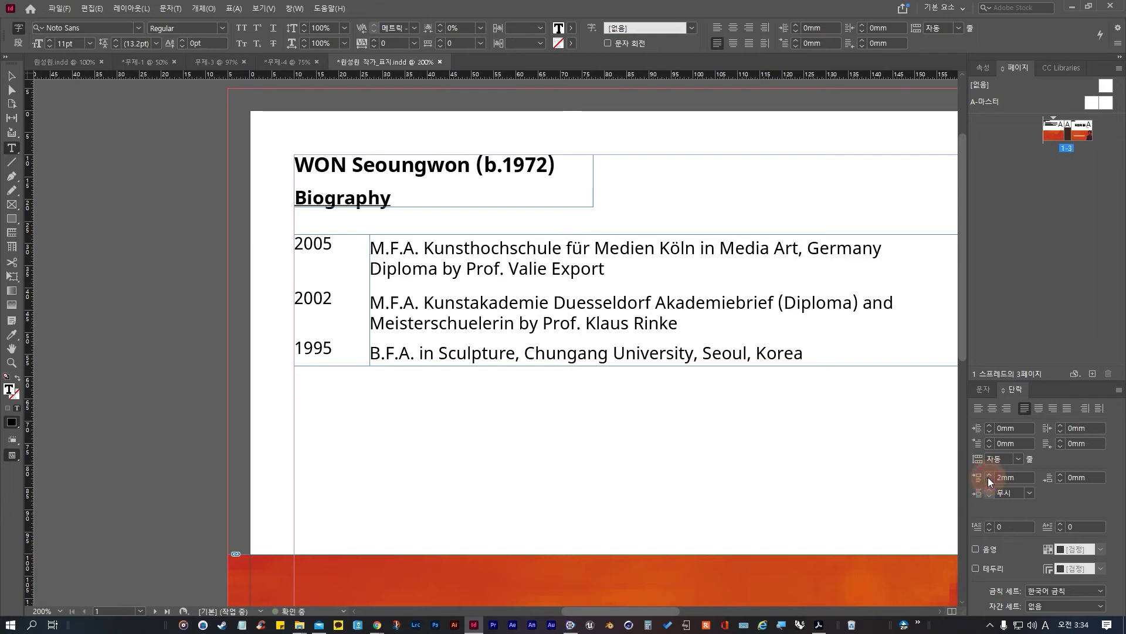
left_click(998, 479)
Step: Fix the leading of all degree list text at 13.2 pt and align the text left
left_click_drag(372, 247, 865, 372)
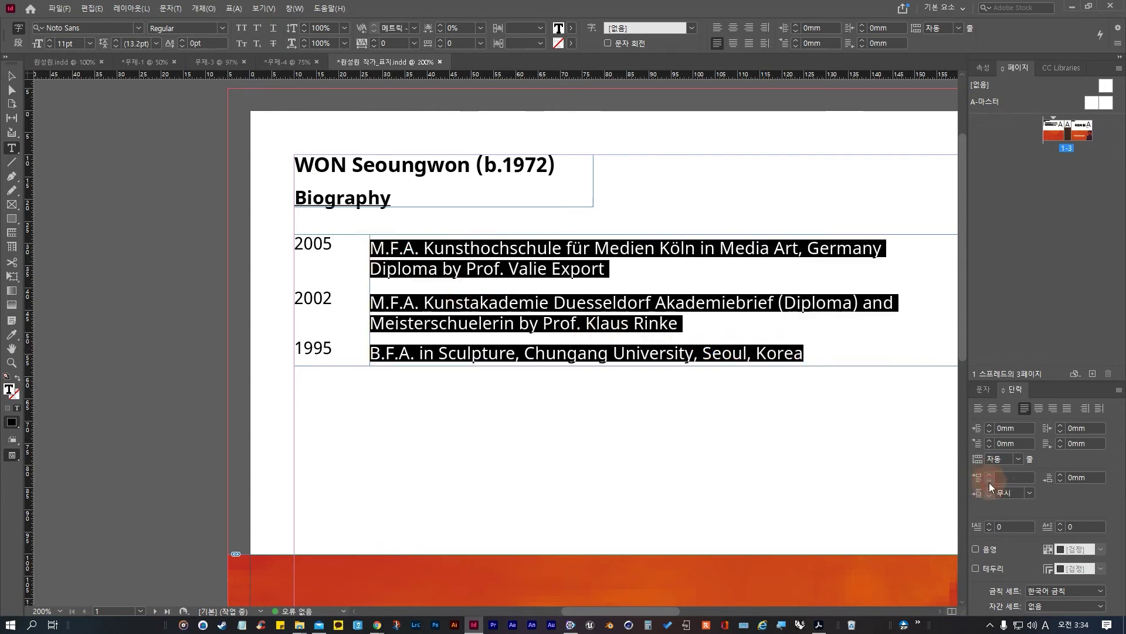
left_click(792, 325)
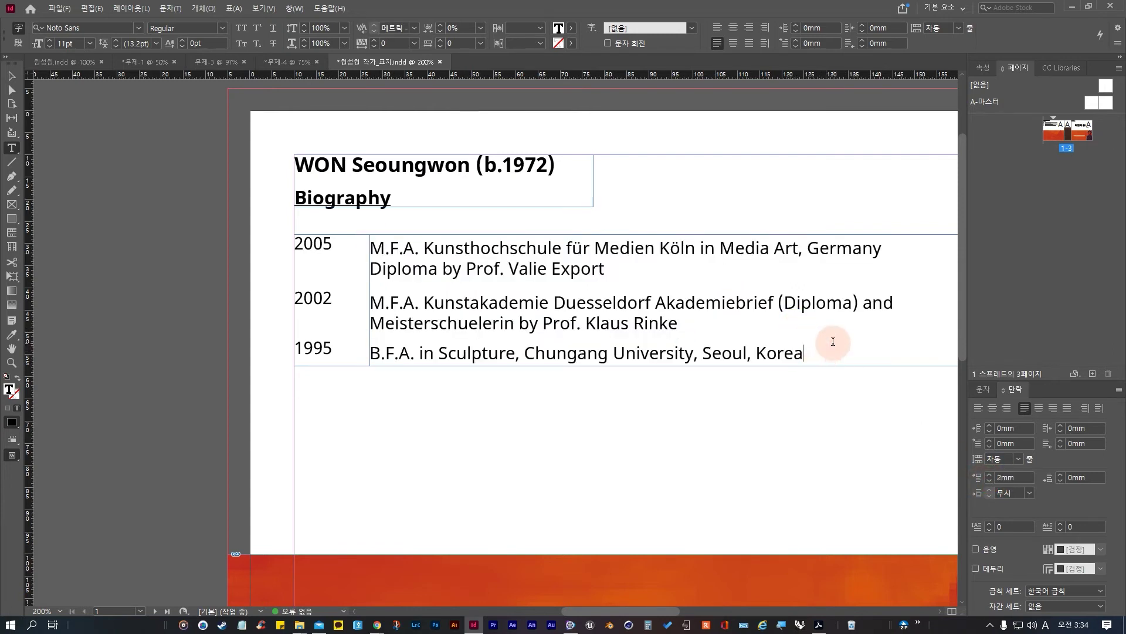
left_click_drag(845, 356, 423, 216)
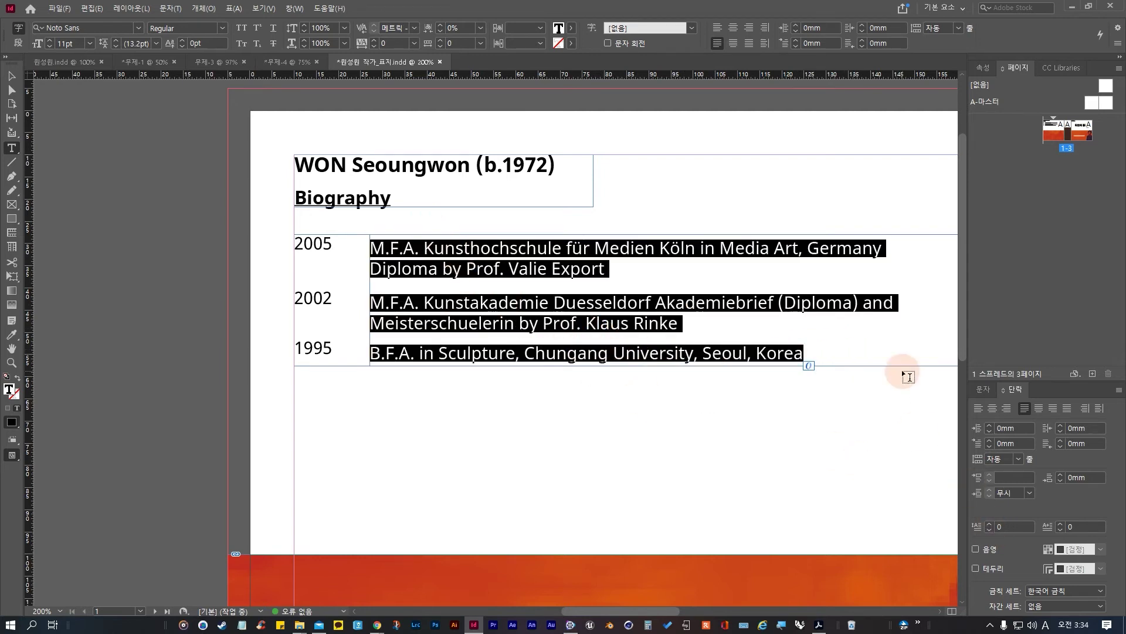
key("alt+Up")
key("alt+Down")
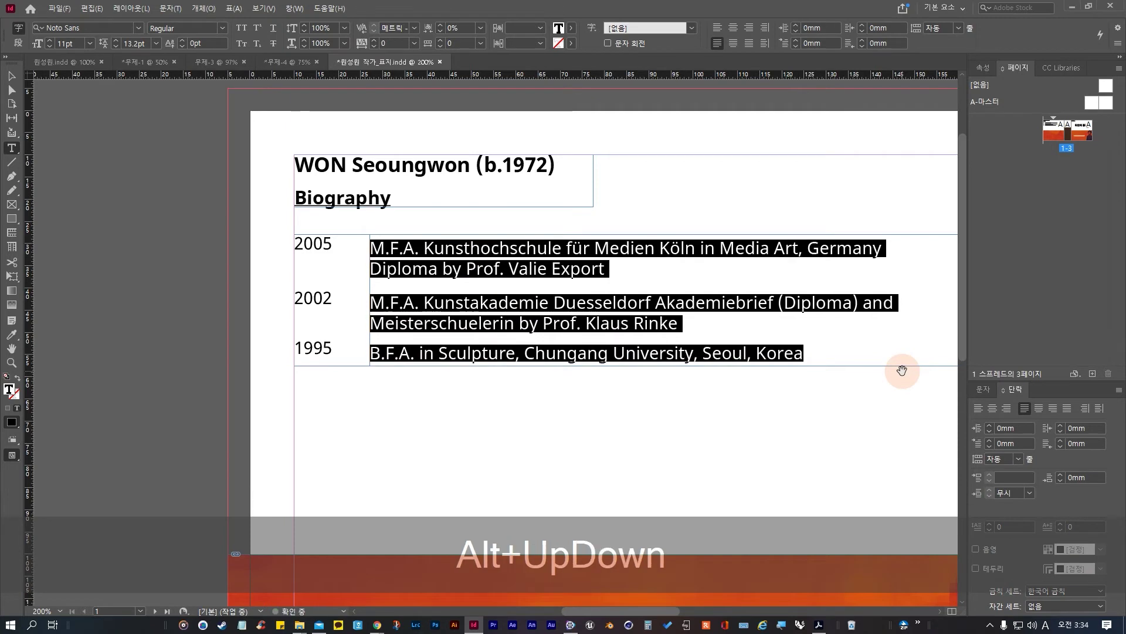
left_click(716, 35)
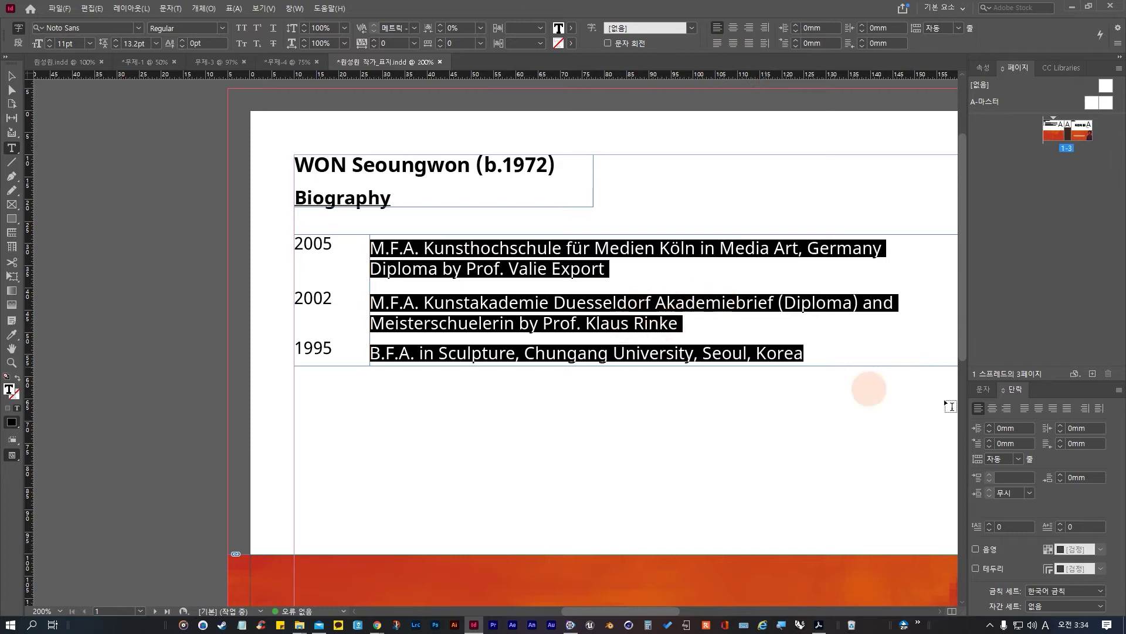
Step: Try 2 mm of space before the first M.F.A. entry and set the space before the second one to 4 mm
left_click(404, 256)
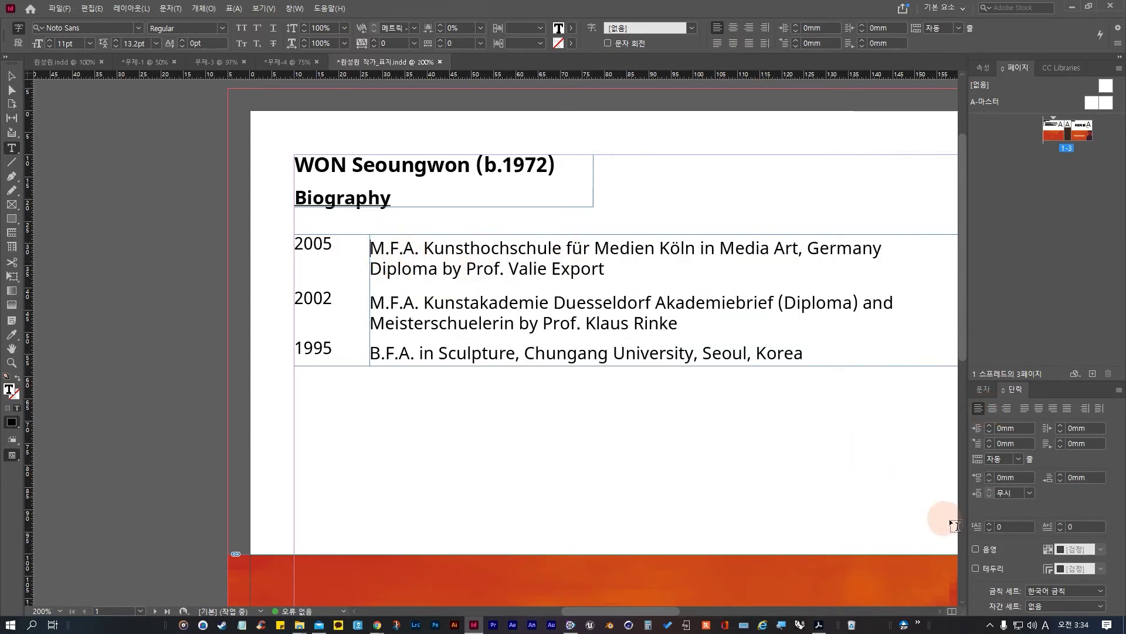
left_click(989, 475)
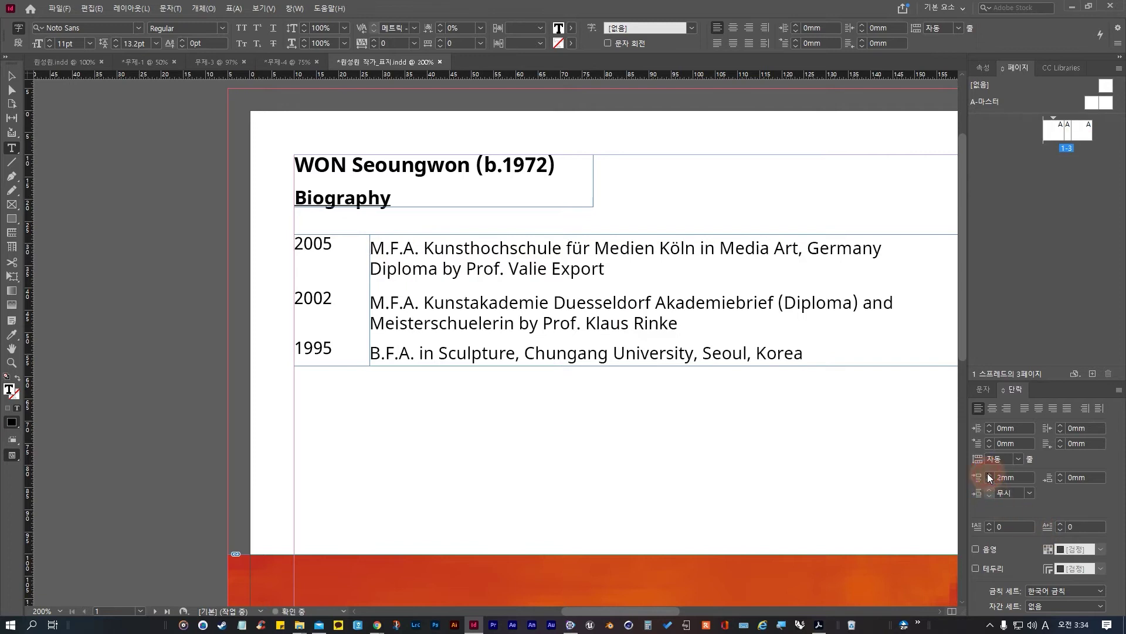
left_click(389, 302)
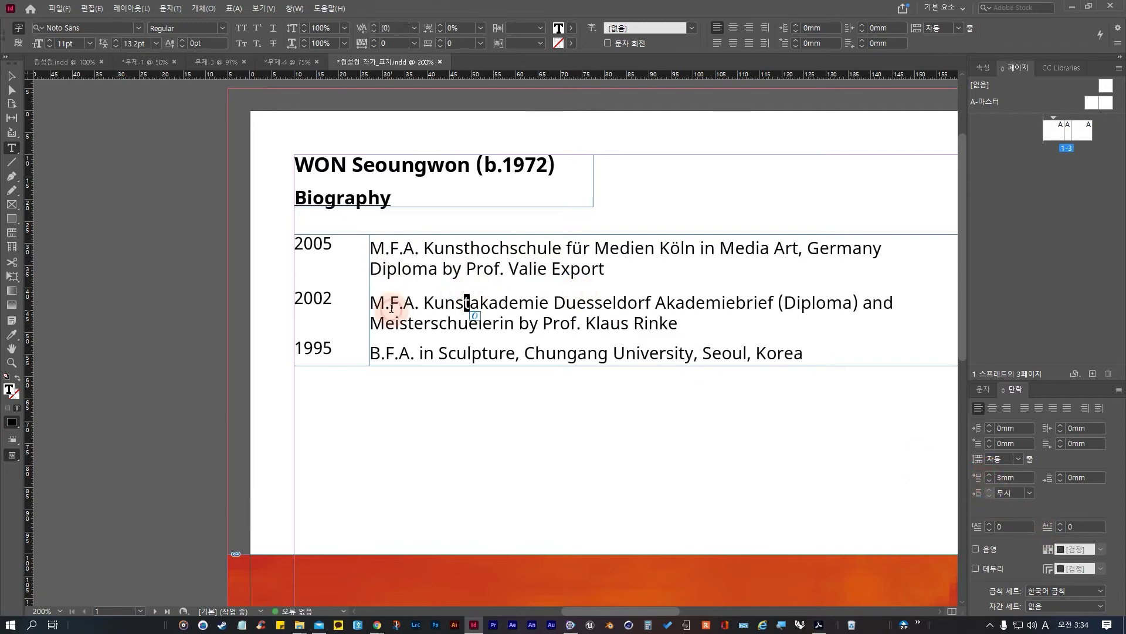
left_click(996, 475)
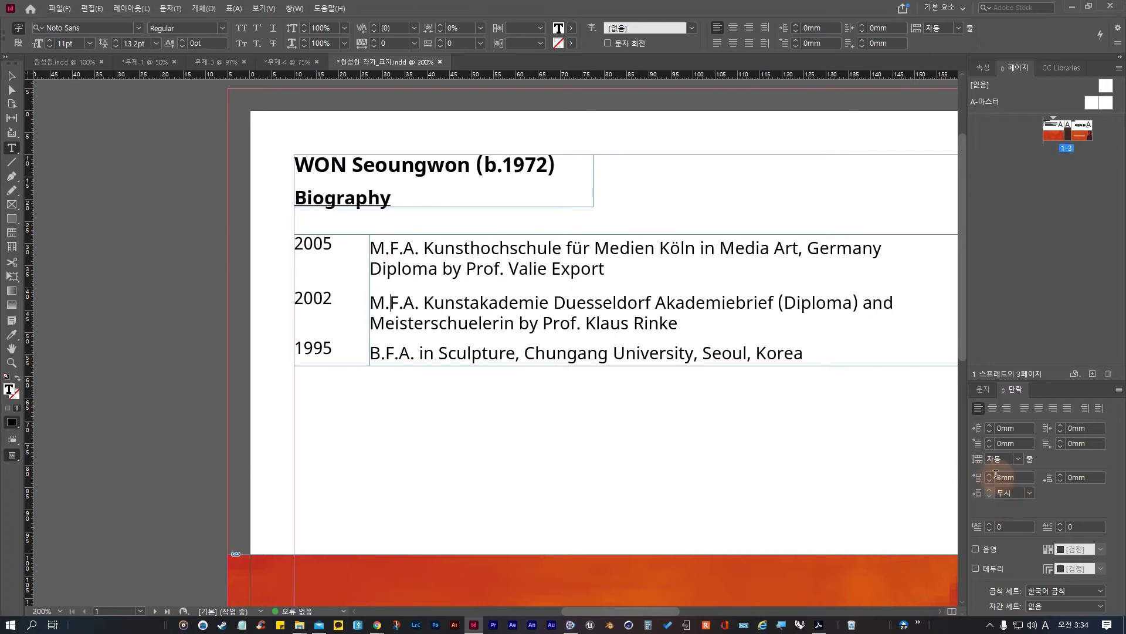
left_click(988, 476)
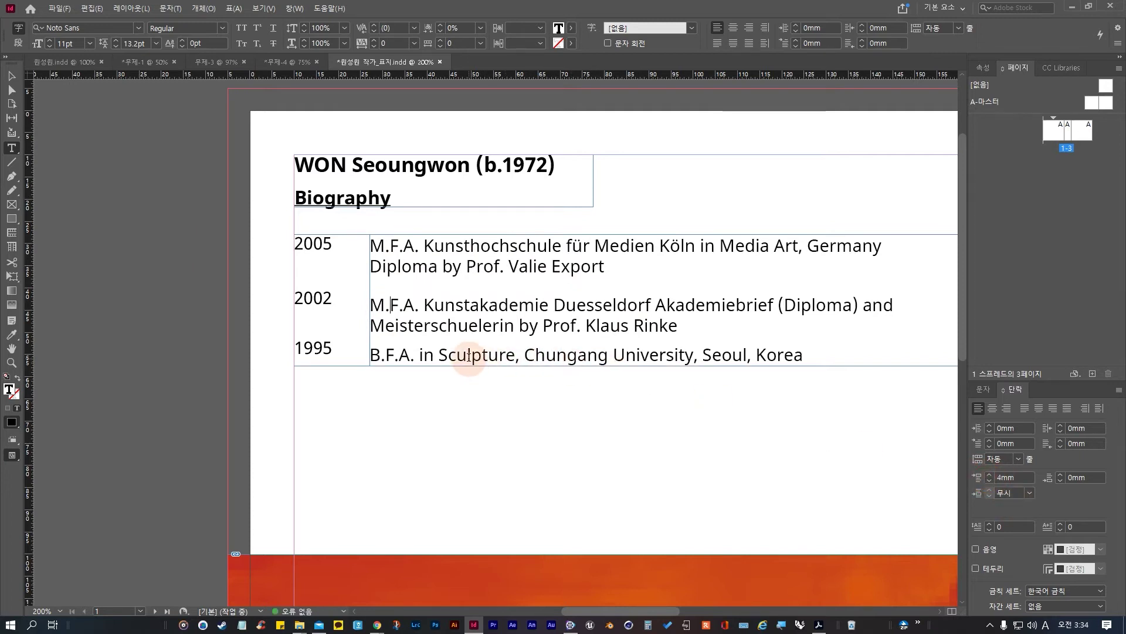
Step: Undo the last increase of the space before the second M.F.A. entry and leave text editing
key("ctrl+z")
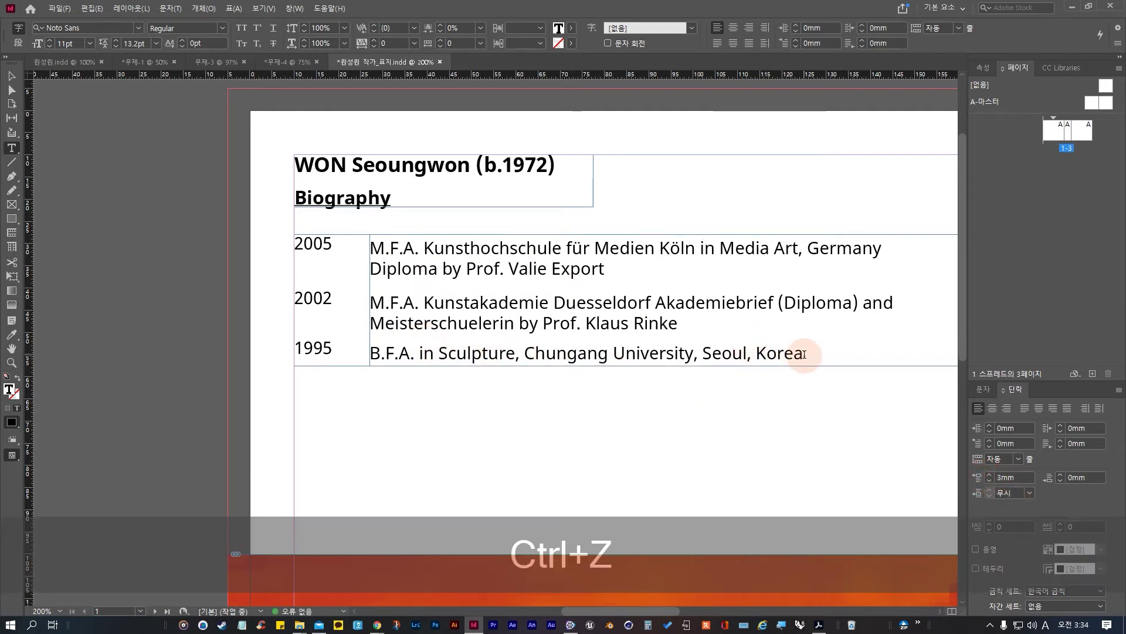
left_click_drag(846, 359, 368, 250)
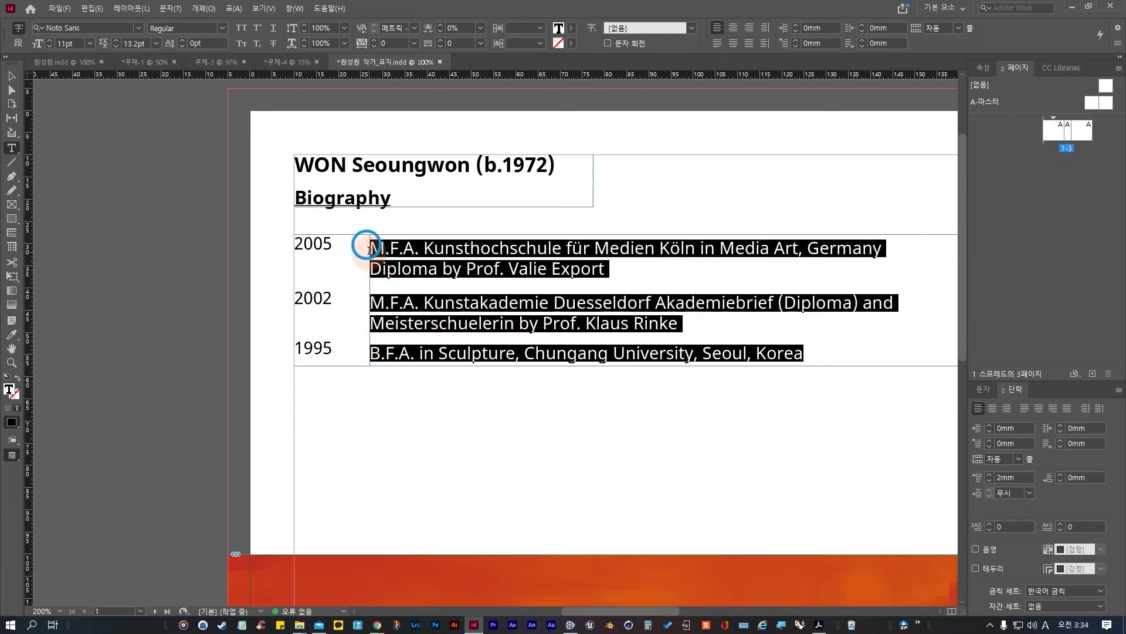
left_click(799, 322)
key("Escape")
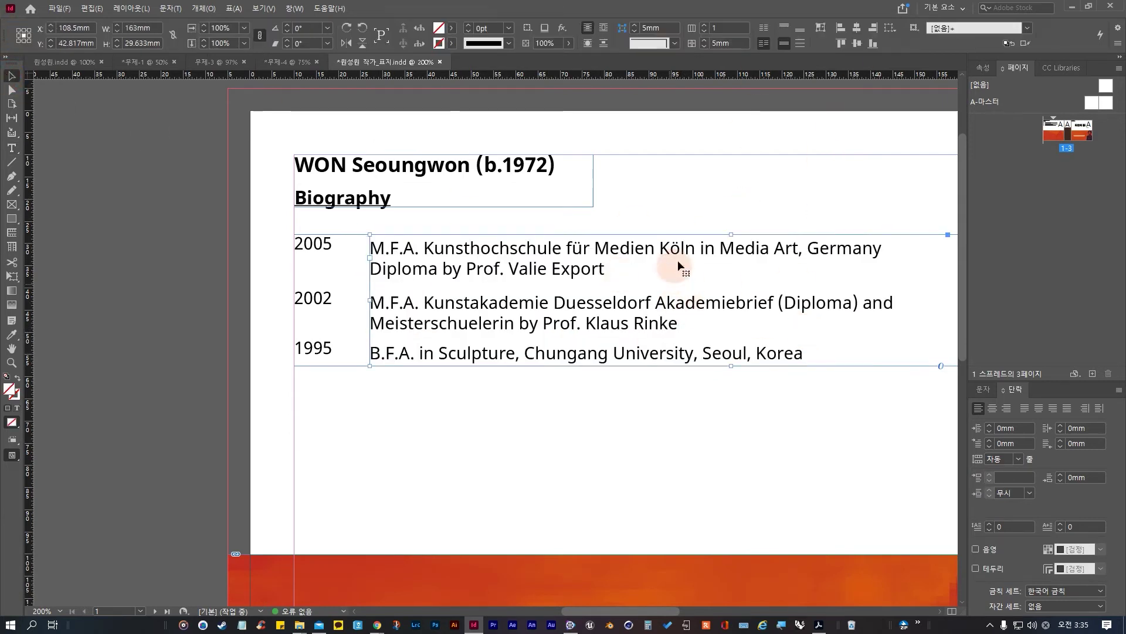
Step: Fit the degree list frame and the years column frame to their text content
left_click(820, 28)
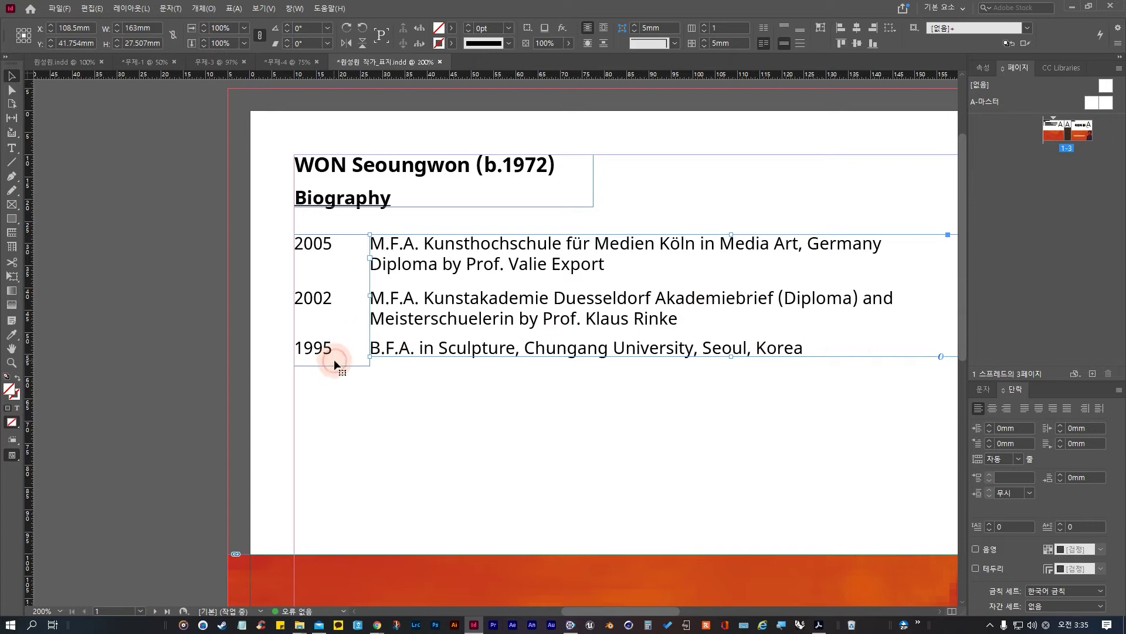
left_click(821, 28)
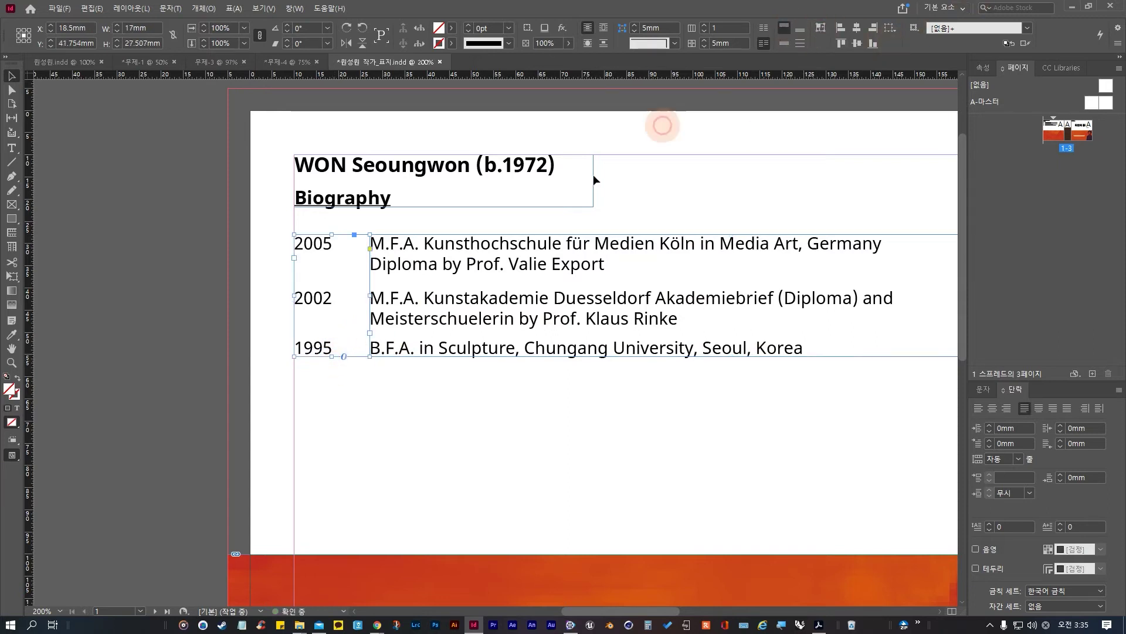
left_click(322, 395)
scroll(537, 363, "down", 2)
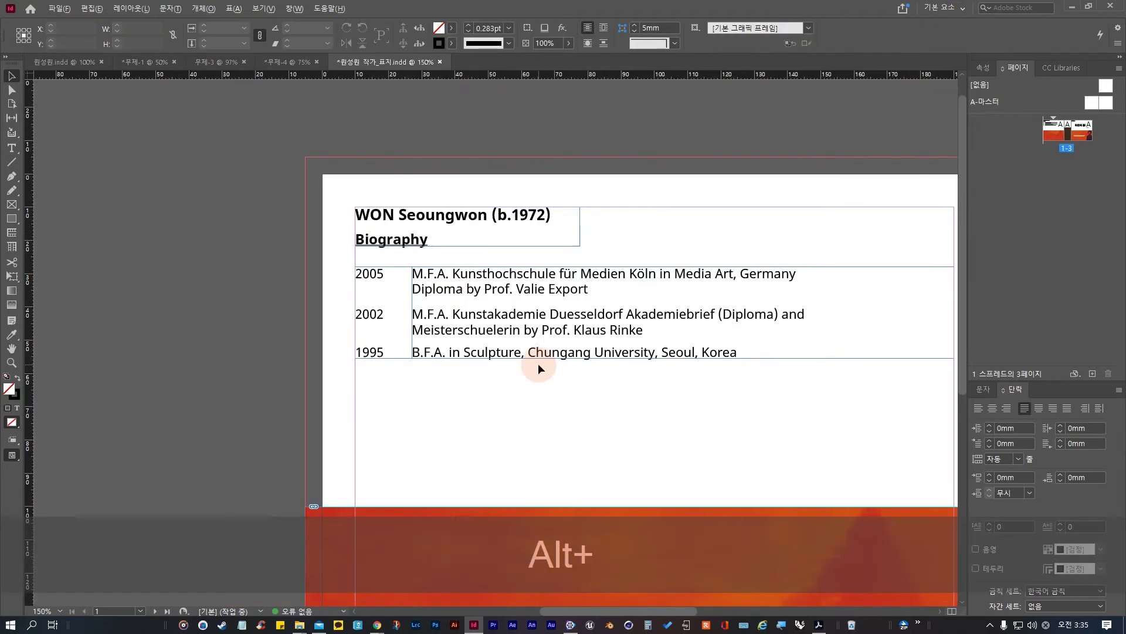
scroll(537, 364, "down", 2)
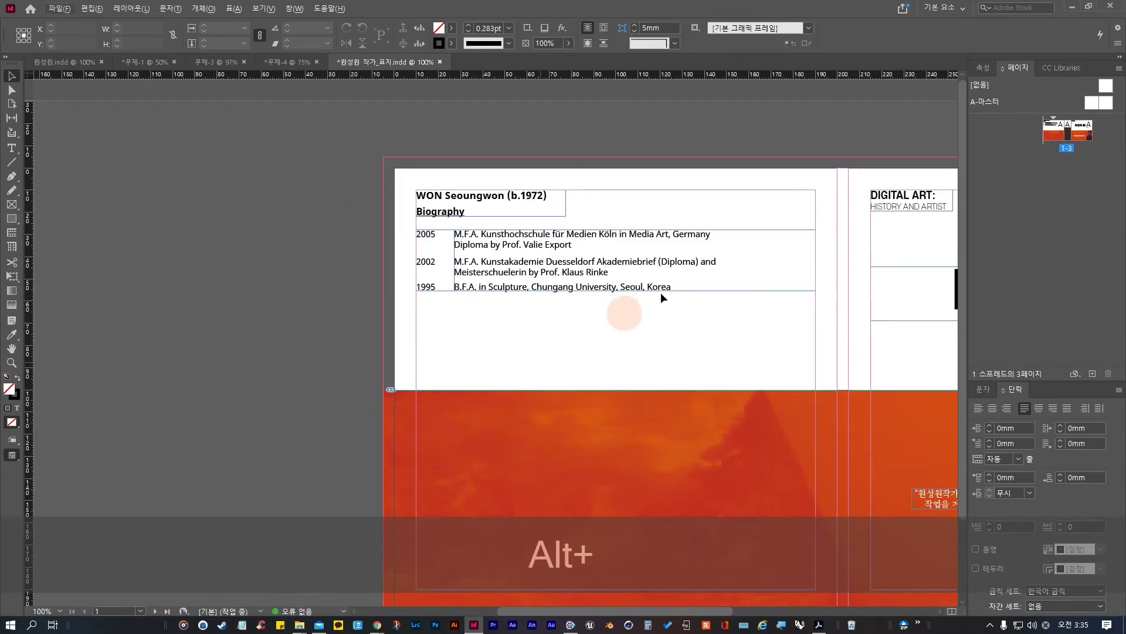
Step: Scale the years column and degree list down together with Free Transform to about 137.4 mm wide and 21 mm high
left_click(496, 290)
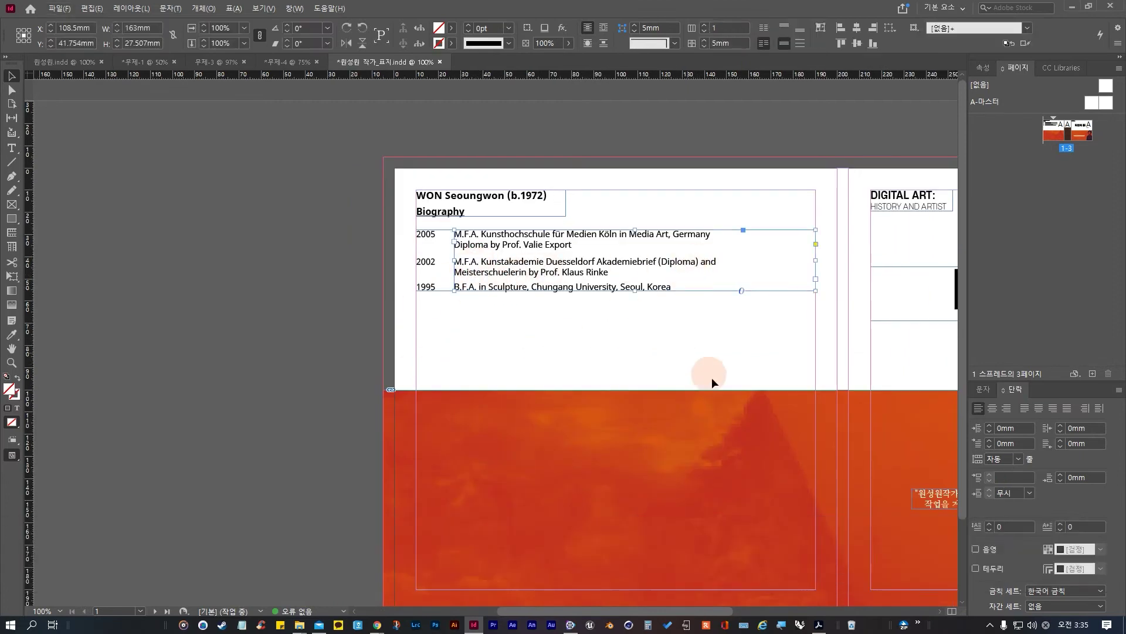
left_click(305, 317)
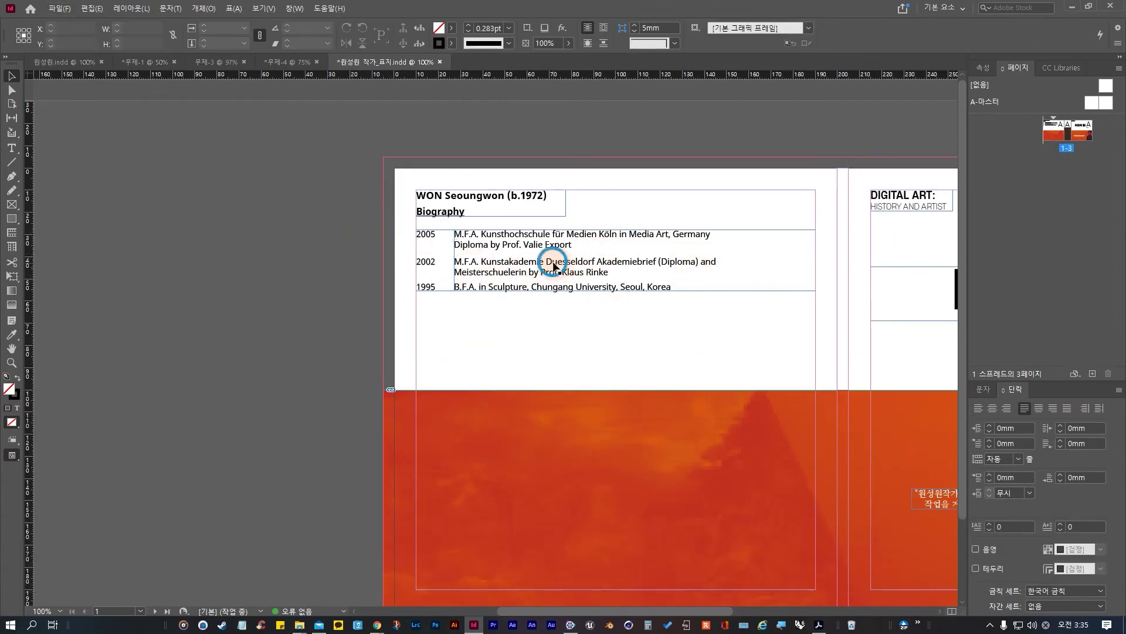
left_click(515, 292)
left_click(428, 259, "shift")
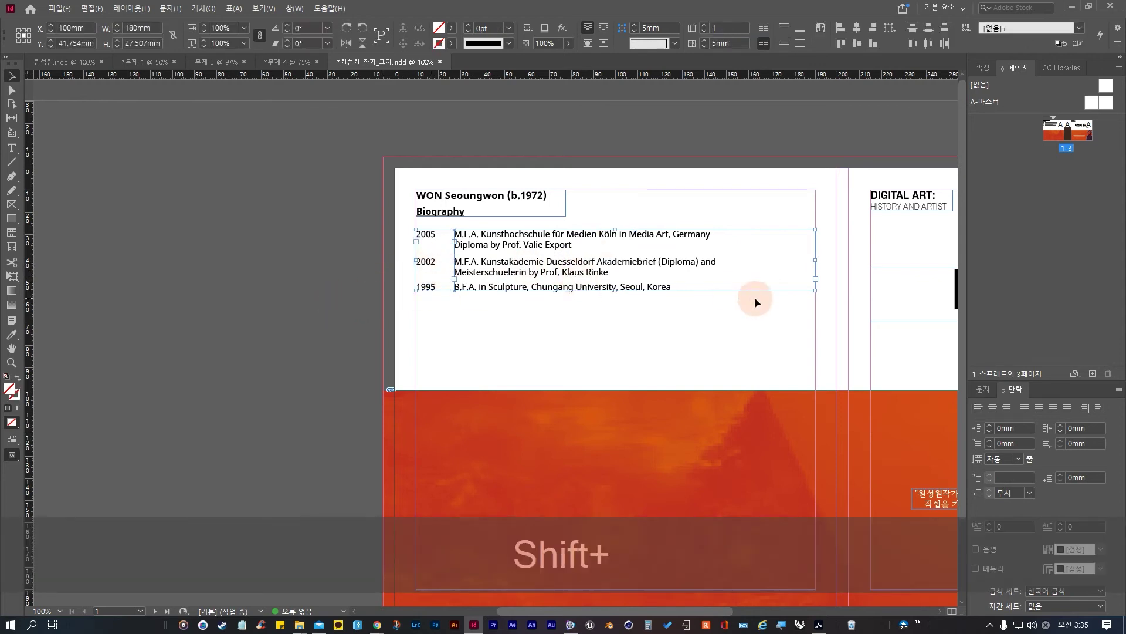
key("shift+e")
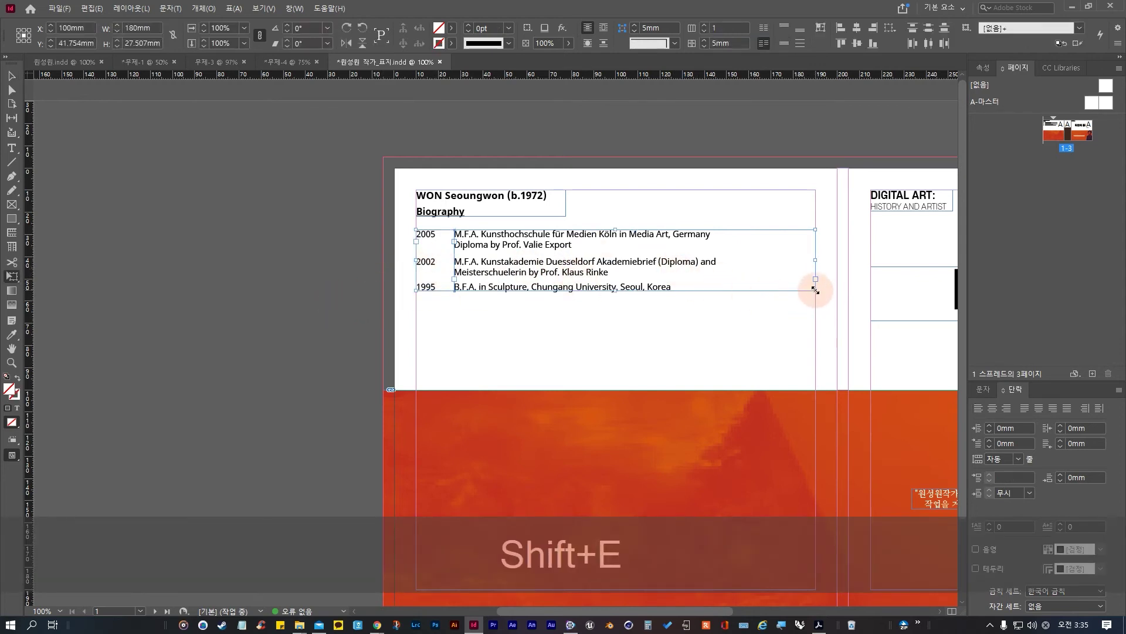
left_click_drag(815, 290, 746, 280)
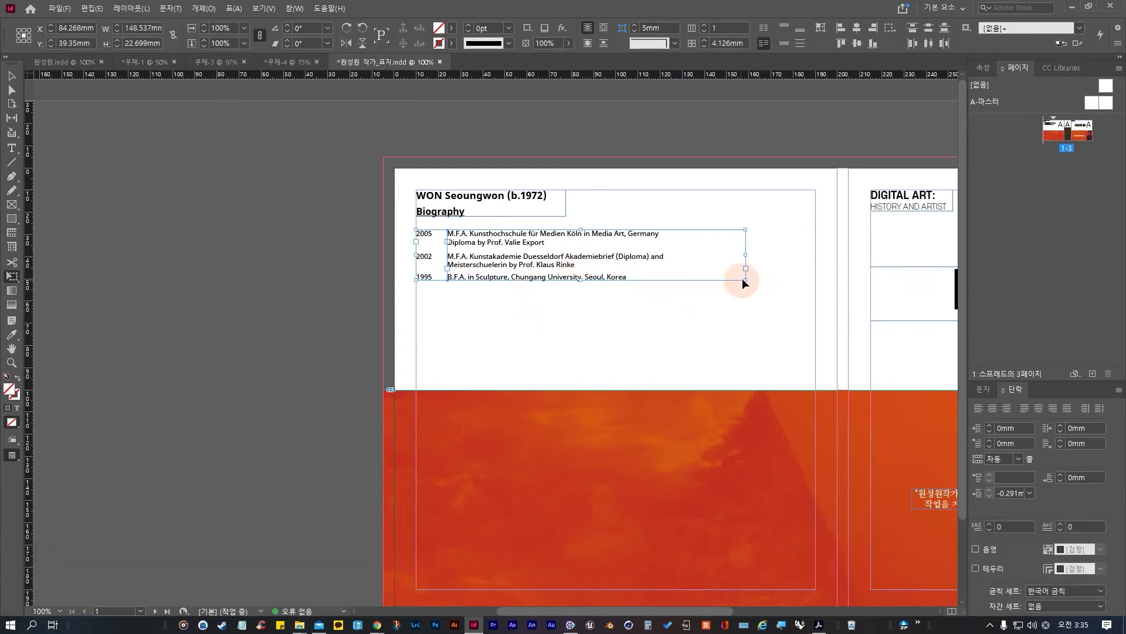
left_click_drag(746, 279, 720, 275)
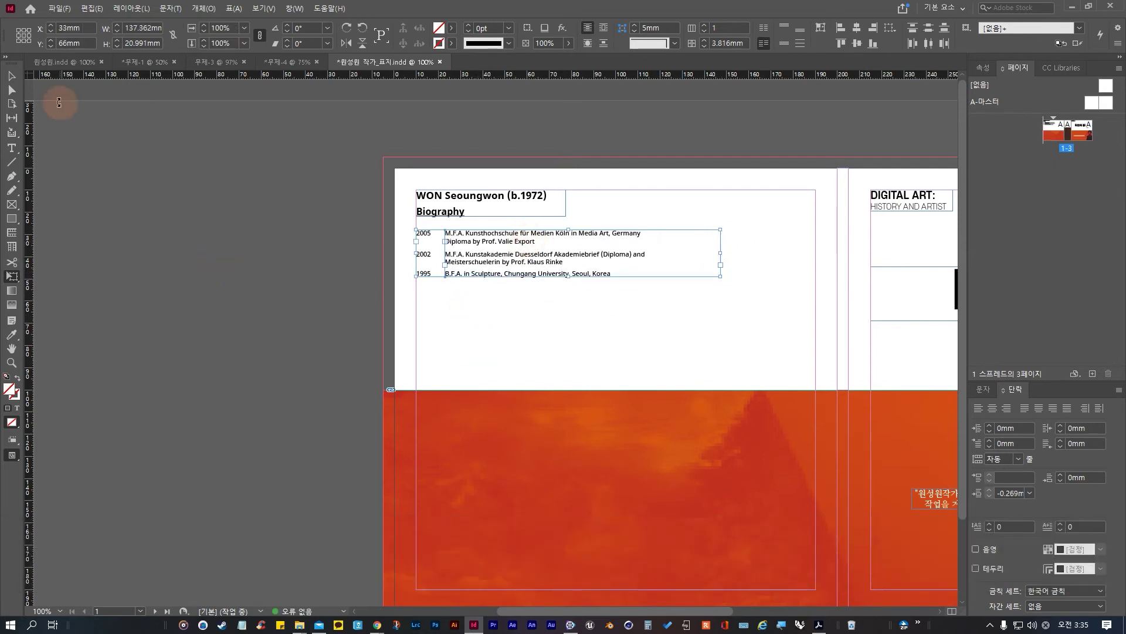
Step: Try moving the degree list slightly to the right, away from the years column
left_click(12, 76)
left_click(516, 257)
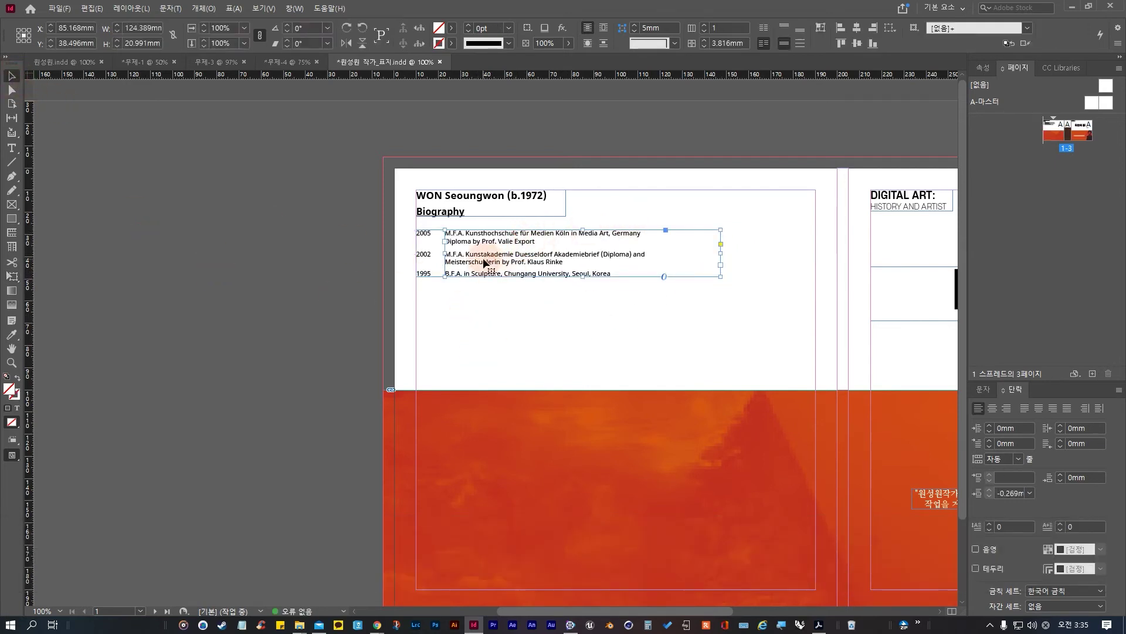
left_click_drag(516, 257, 528, 256)
left_click(282, 329)
Step: Try indenting the years column and degree list together to the right of the Biography heading's left edge
left_click(420, 251)
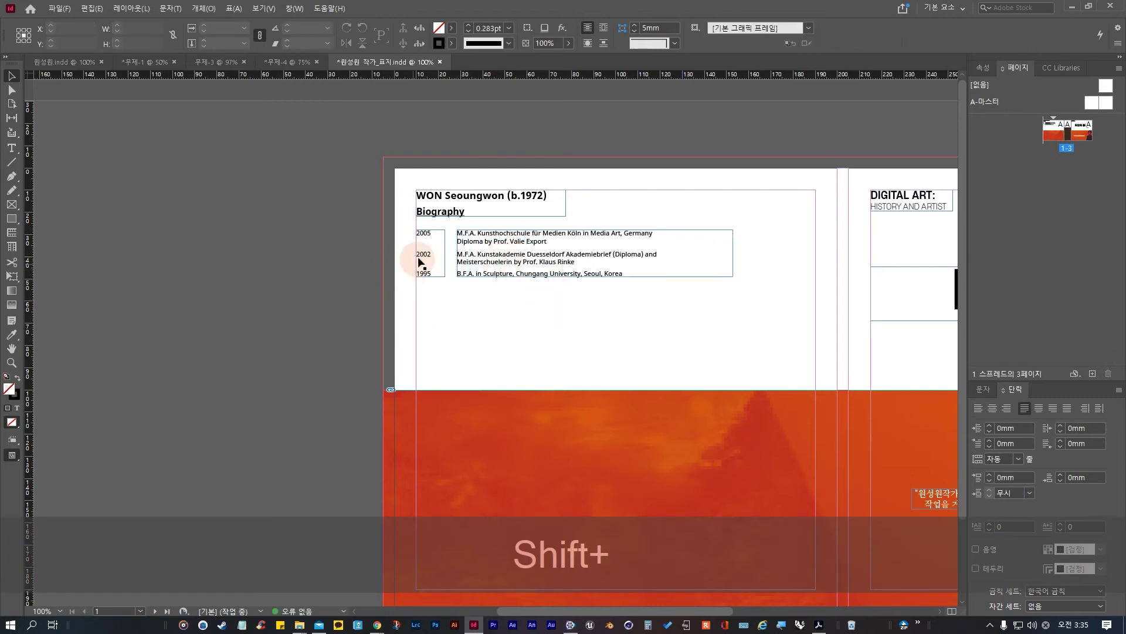
scroll(420, 244, "up", 2)
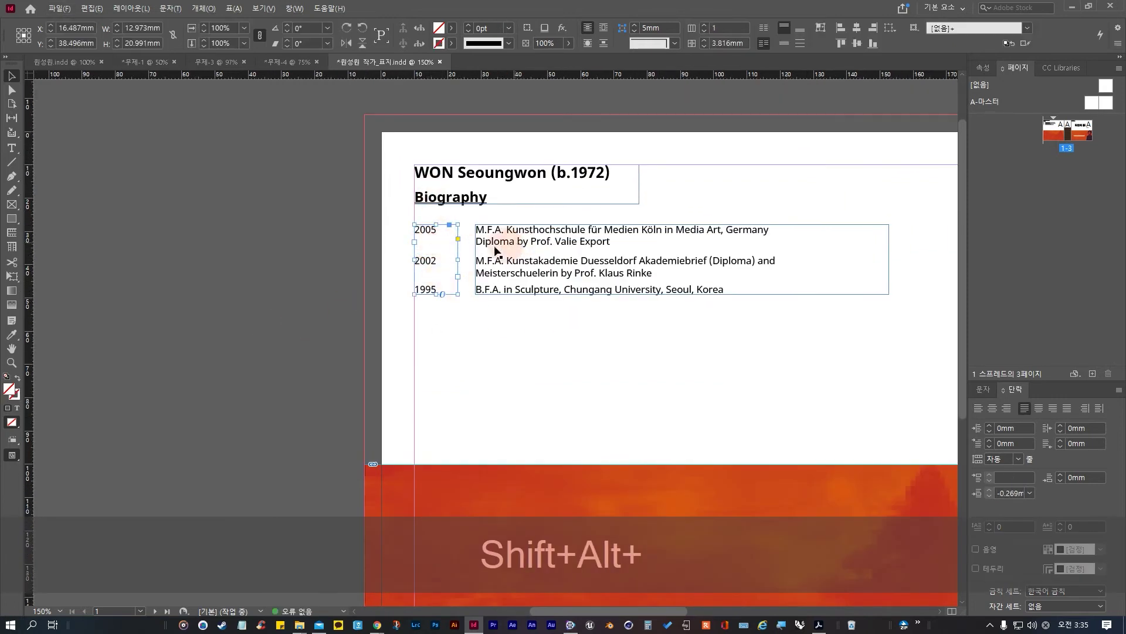
left_click(512, 246, "shift")
key("shift+Right")
key("shift+Right")
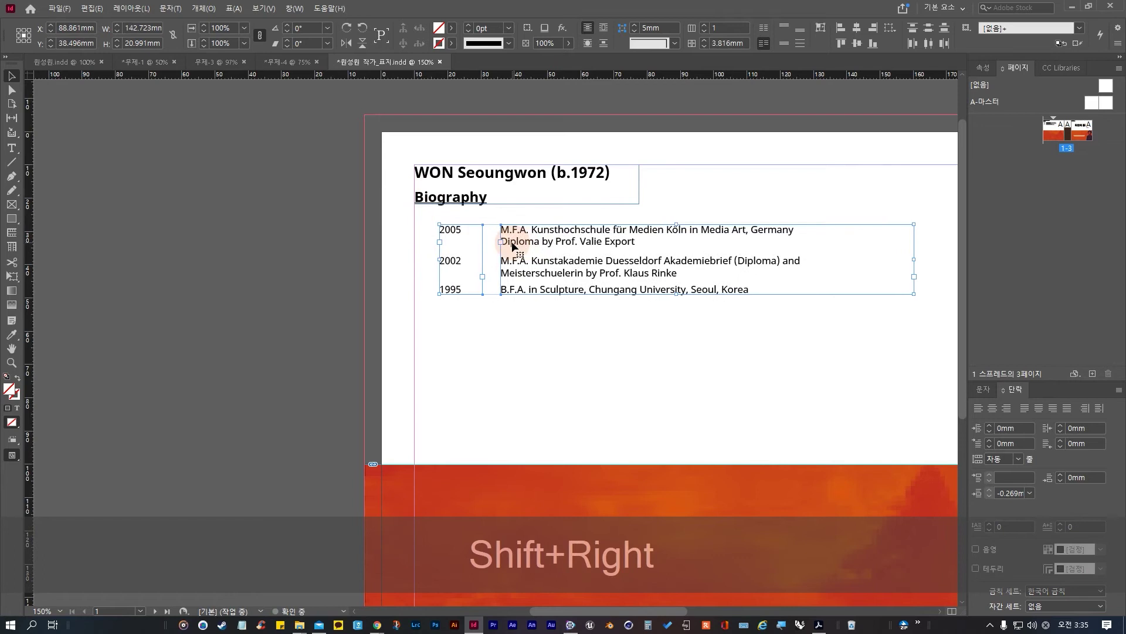
key("shift+Left")
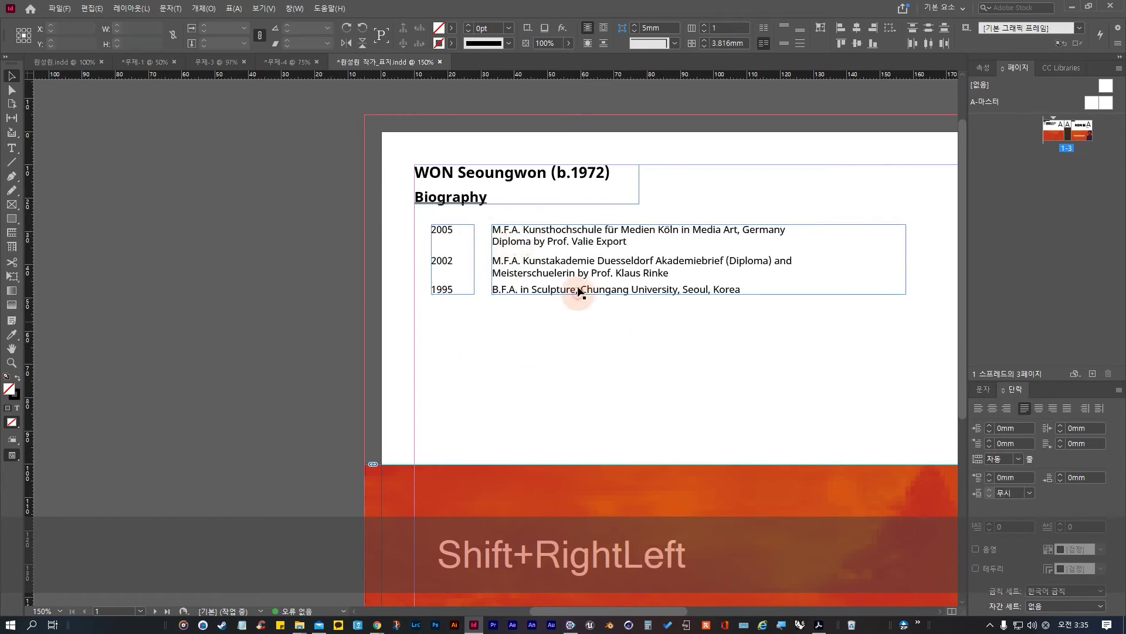
Step: Move the degree list back toward the years column so its frame sits flush against that column's right edge
left_click(580, 277)
key("shift+Left")
key("shift+Left")
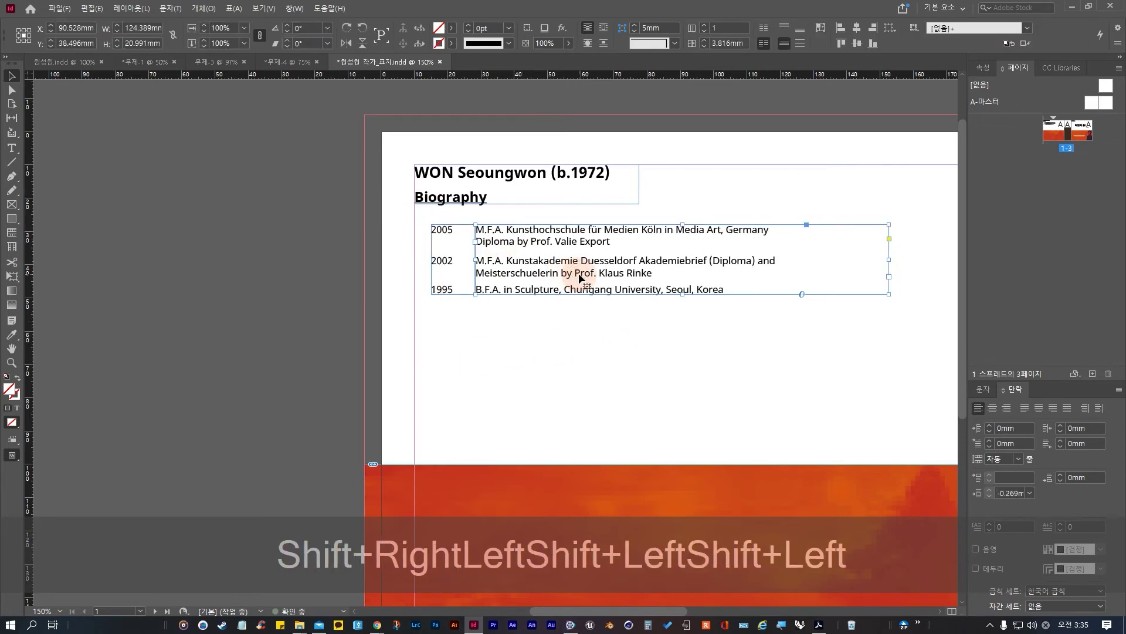
key("Left")
left_click(565, 349)
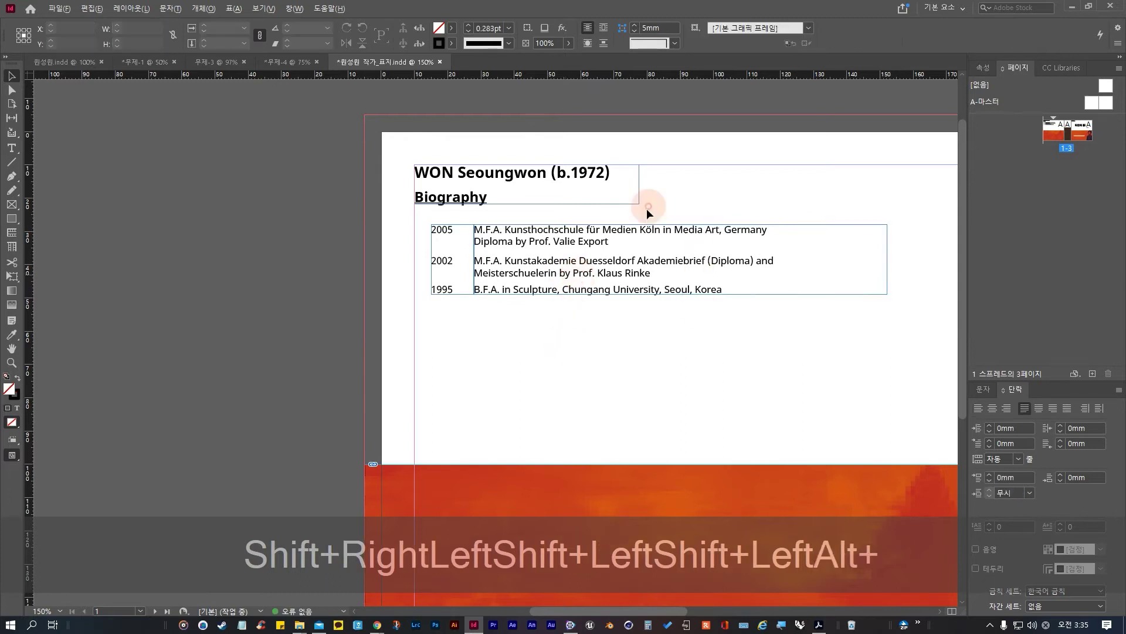
scroll(646, 209, "up", 5, "alt")
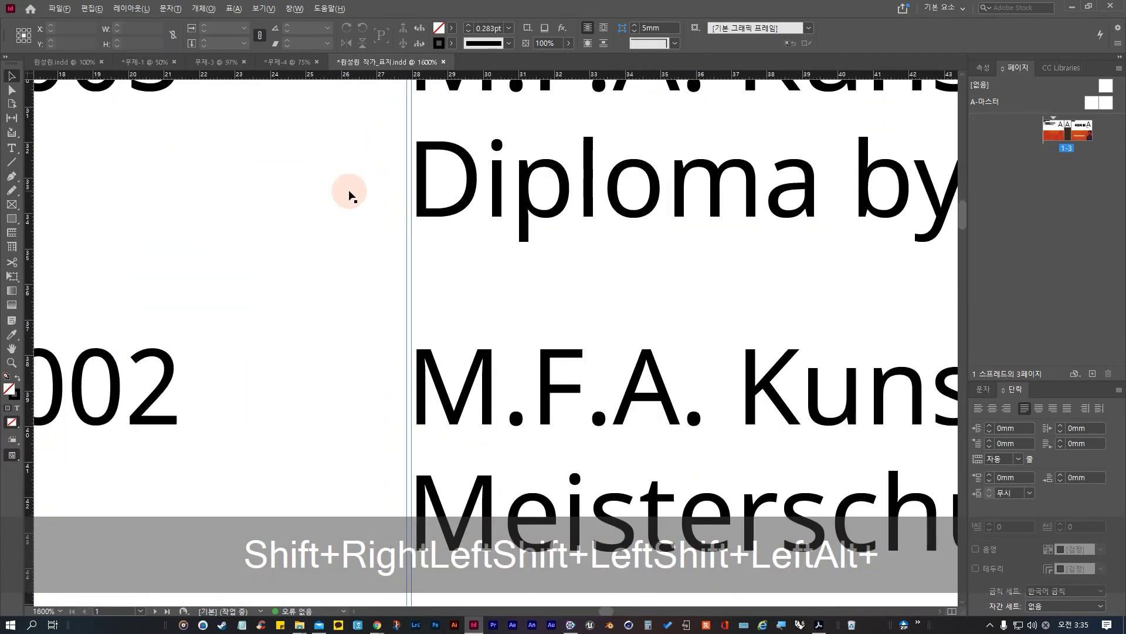
left_click(413, 128)
left_click_drag(413, 128, 416, 126)
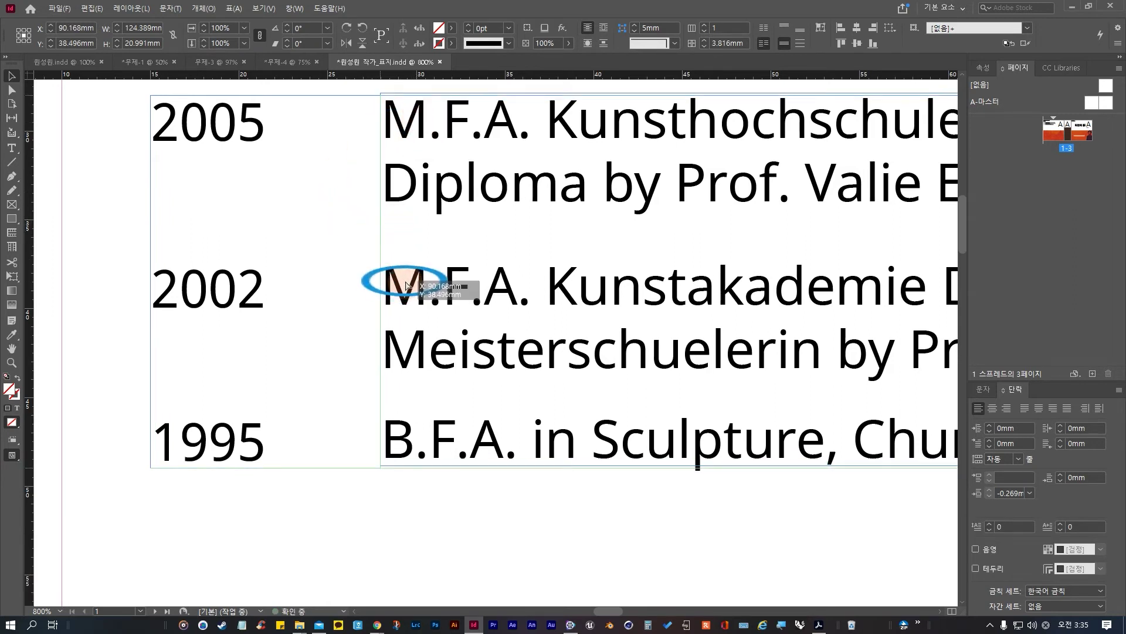
left_click(336, 300)
scroll(384, 404, "down", 5)
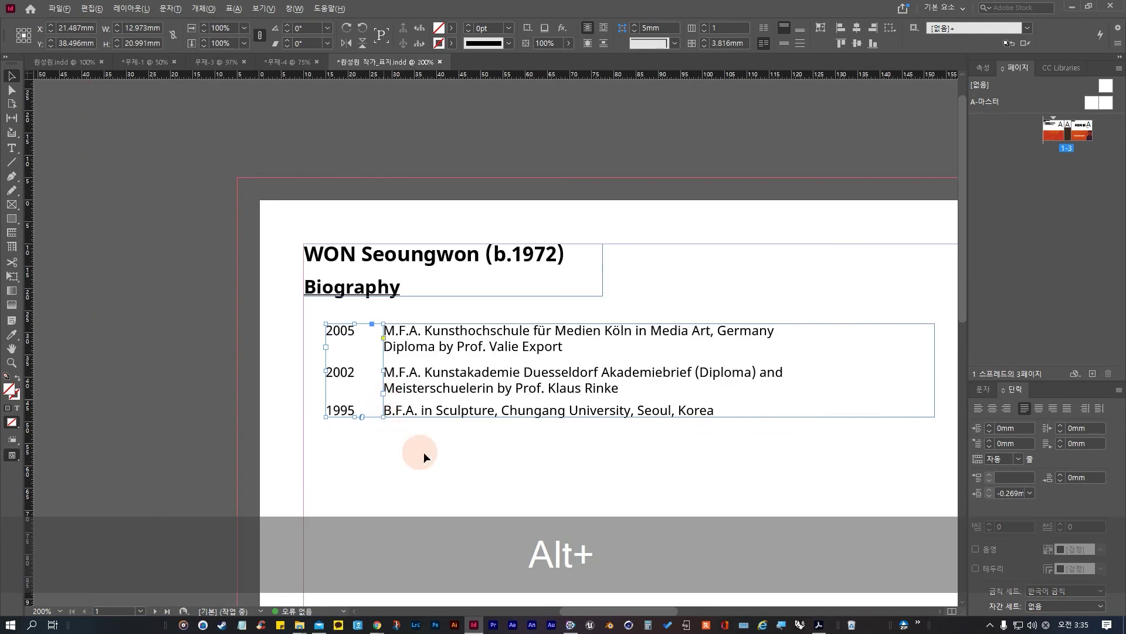
left_click(423, 452)
scroll(543, 428, "down", 1)
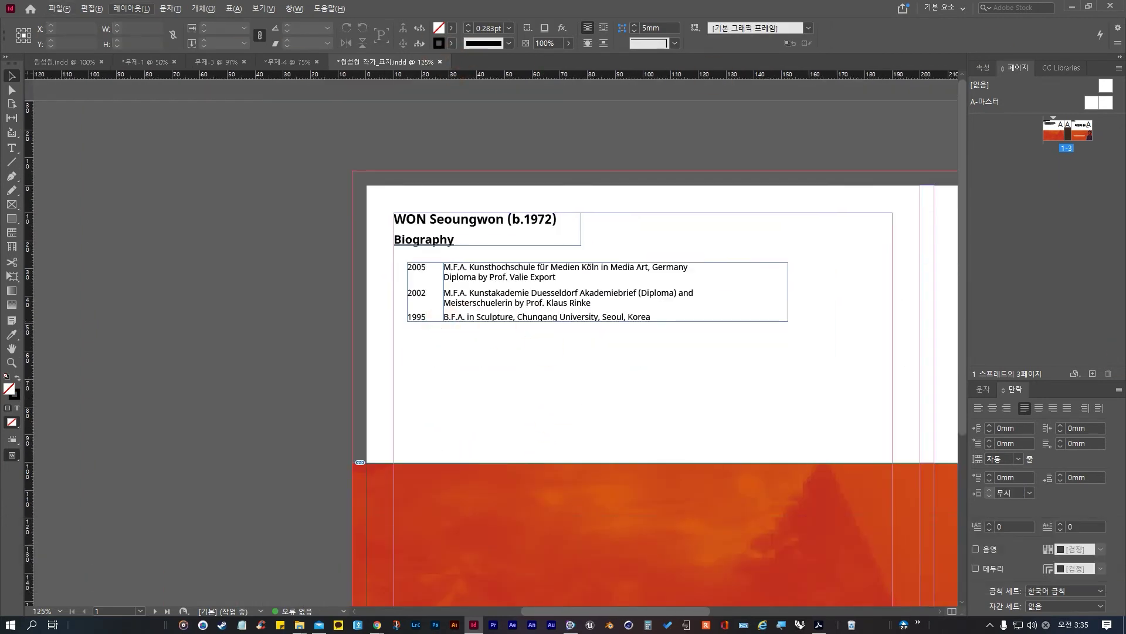
Step: Switch to the artist's biography PDF in Chrome to compare its heading and list layout, and return to the cover
mouse_move(376, 624)
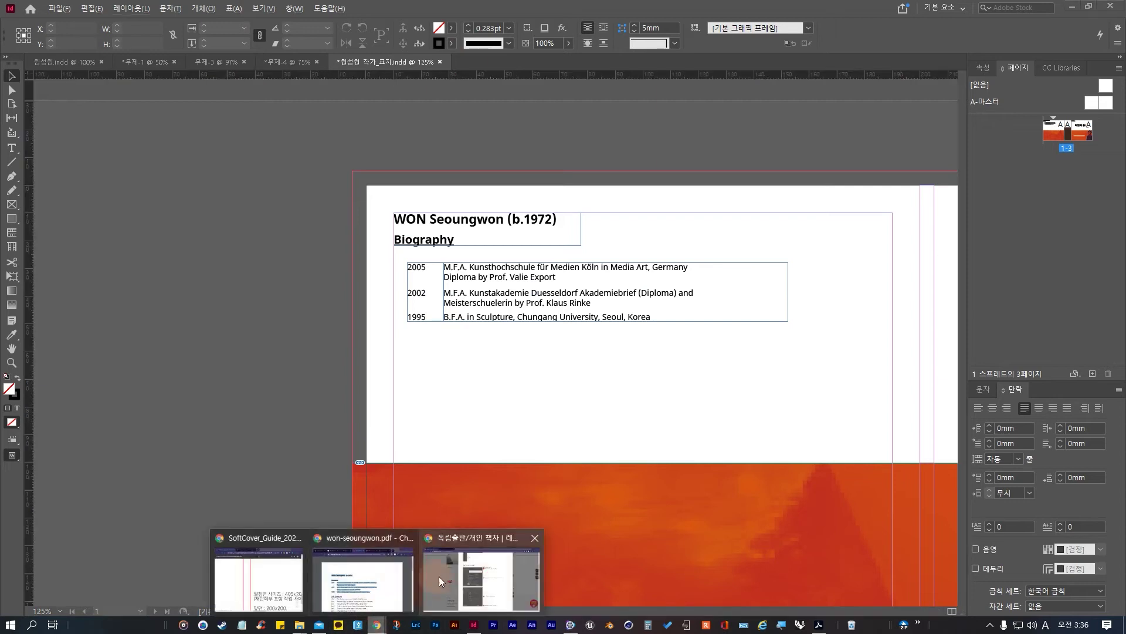
left_click(386, 571)
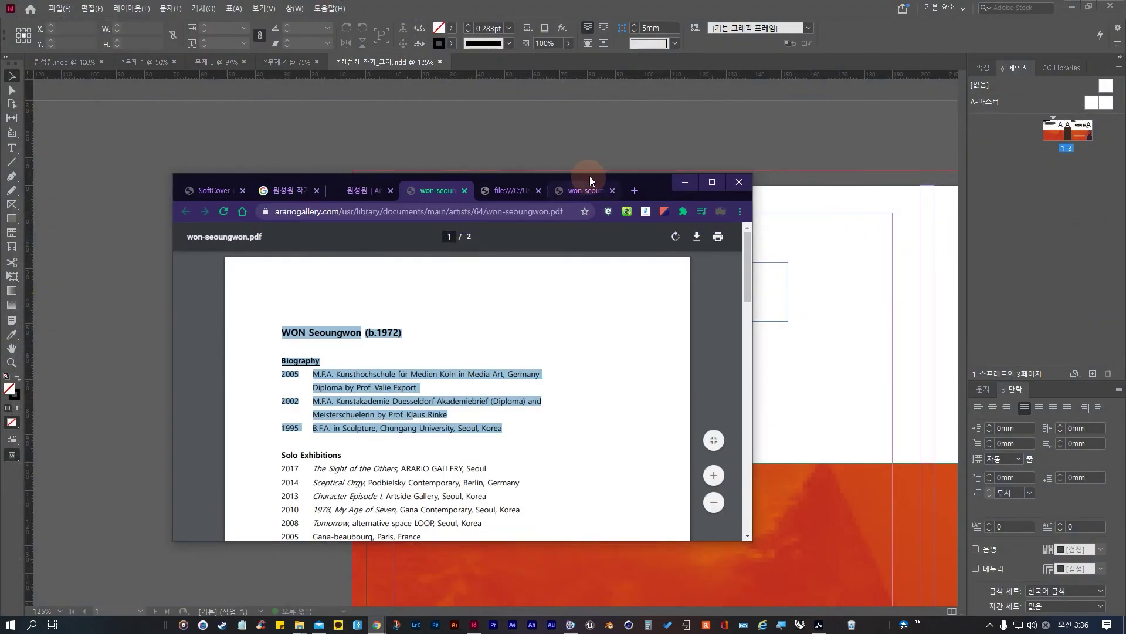
left_click_drag(590, 176, 1125, 167)
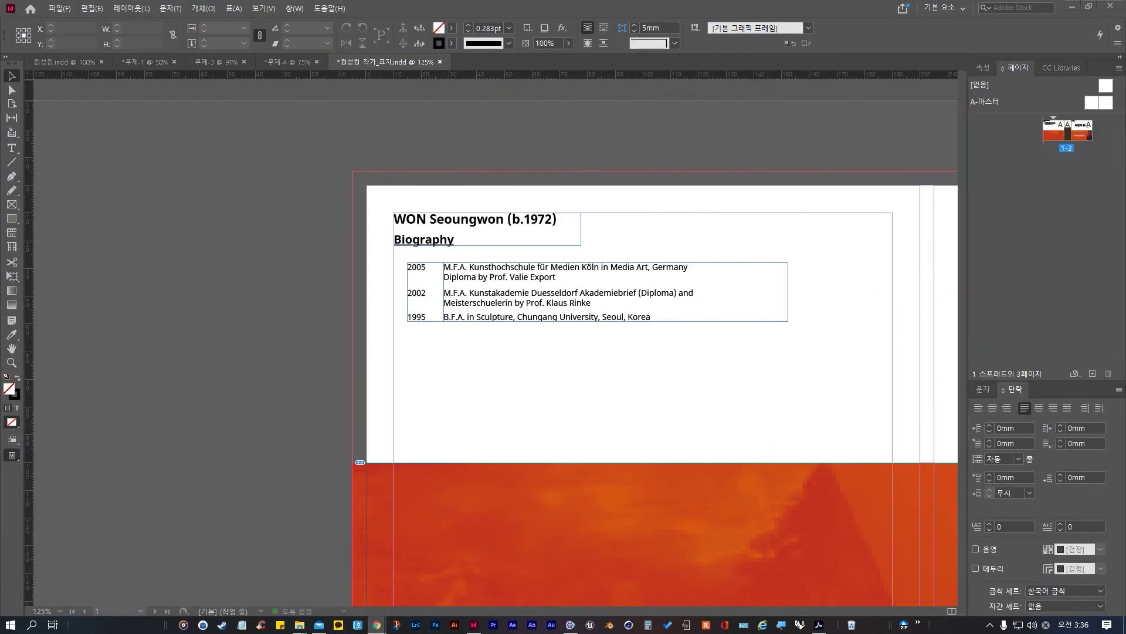
Step: Move the years column and degree list together to the left margin and up to Y 34.746 mm, closer to the Biography heading
left_click(411, 268)
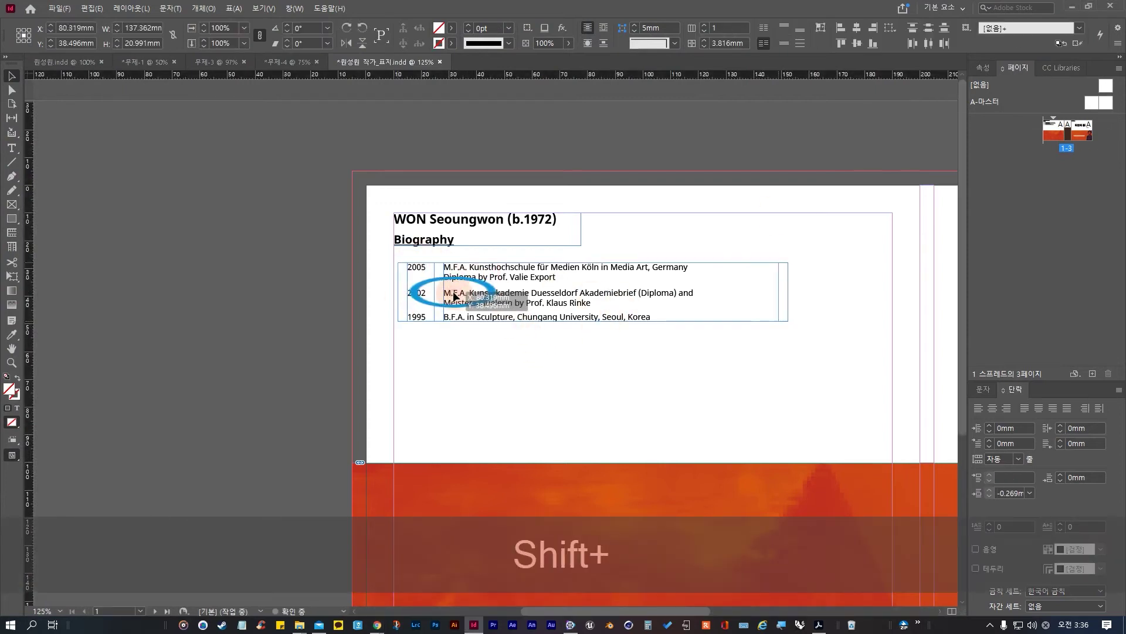
left_click_drag(463, 302, 449, 302)
key("shift+Up")
key("shift+Up")
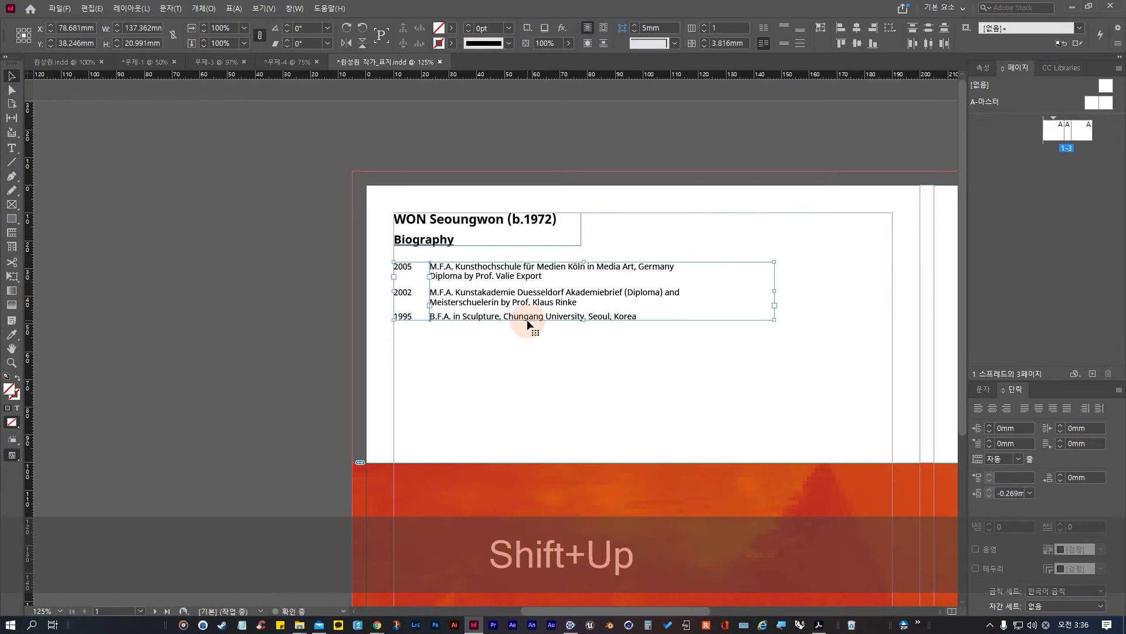
key("Down")
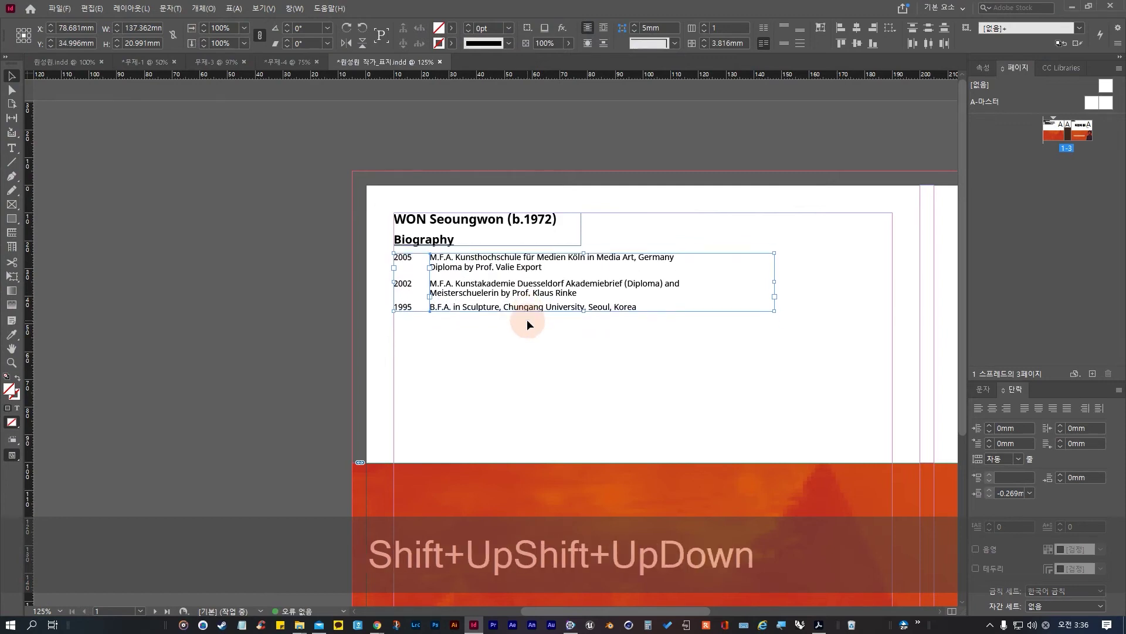
key("Up")
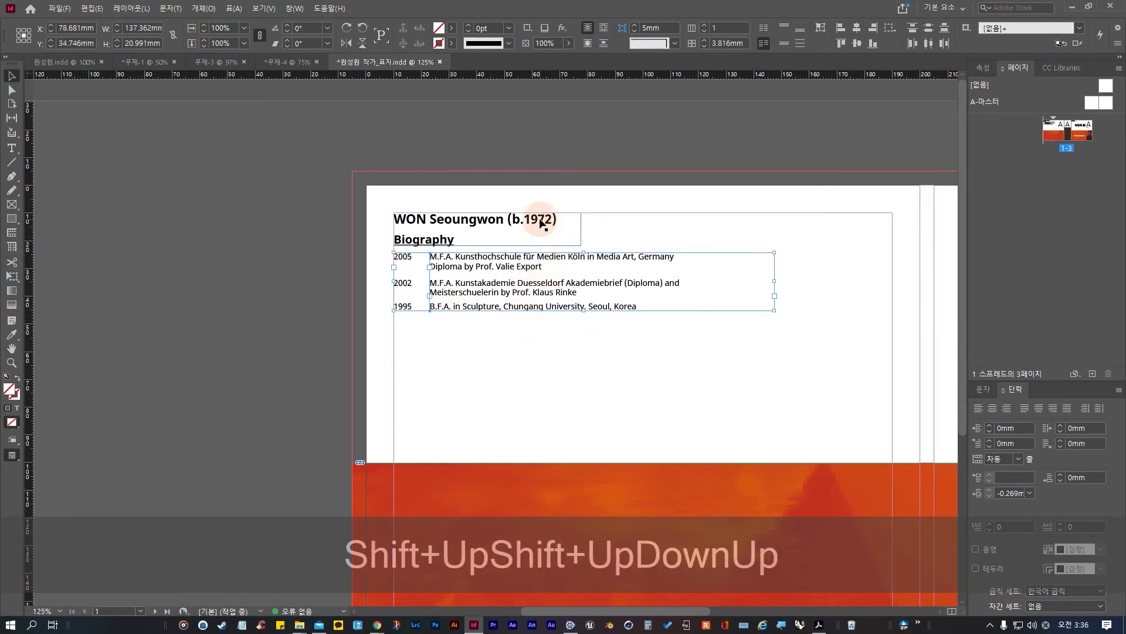
Step: Reduce the parenthesised birth year after the artist's name to 9 pt
double_click(503, 235)
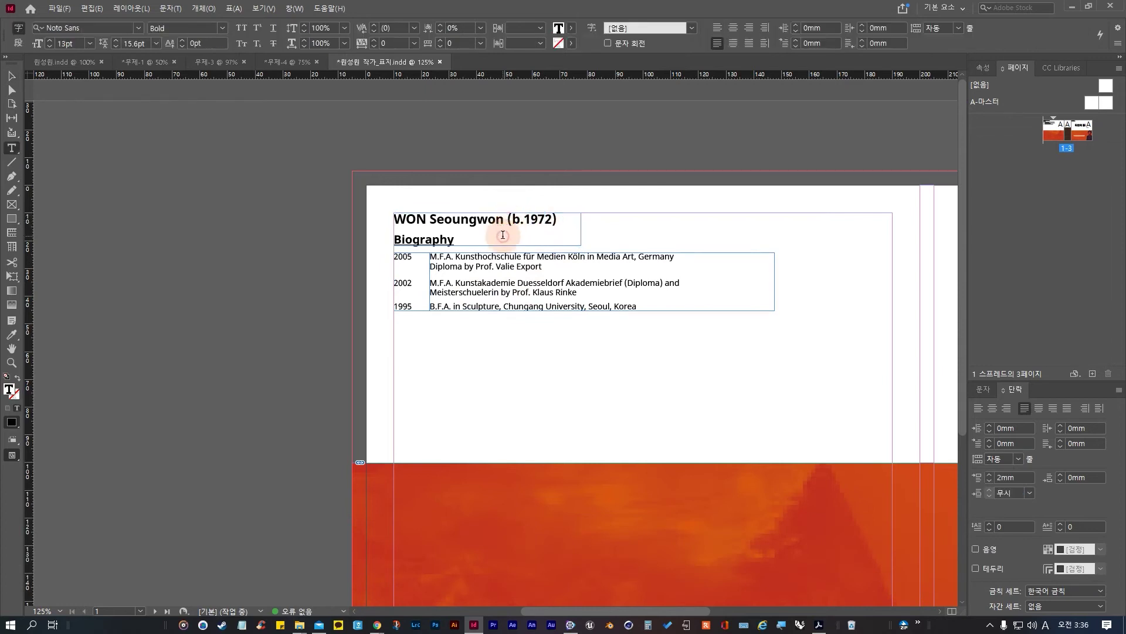
left_click_drag(508, 217, 574, 221)
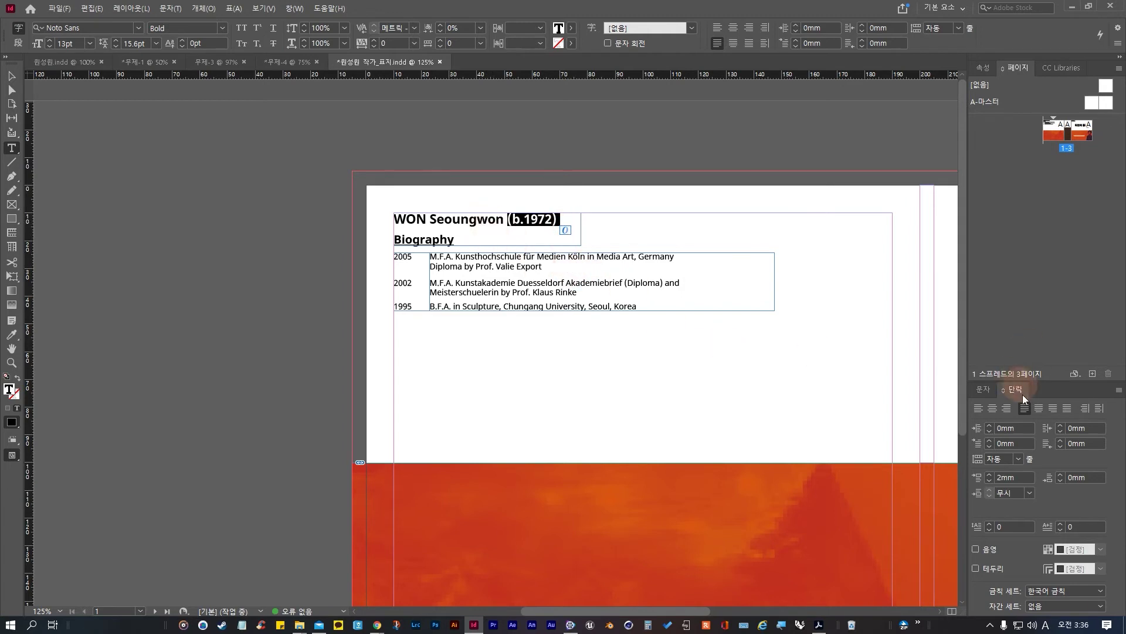
left_click(984, 387)
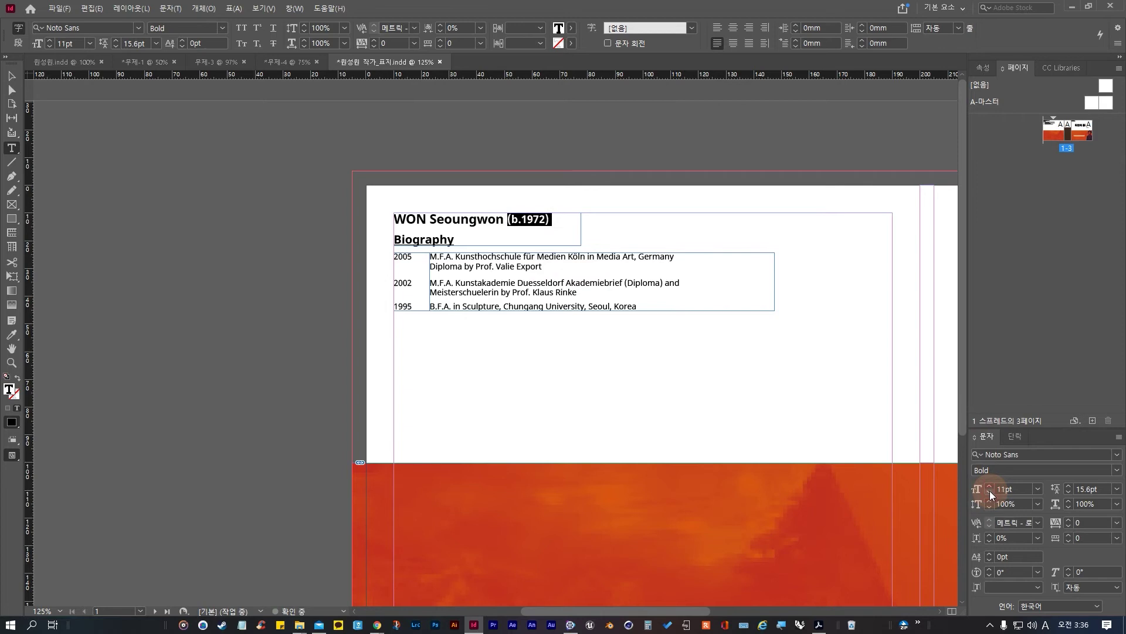
left_click(989, 492)
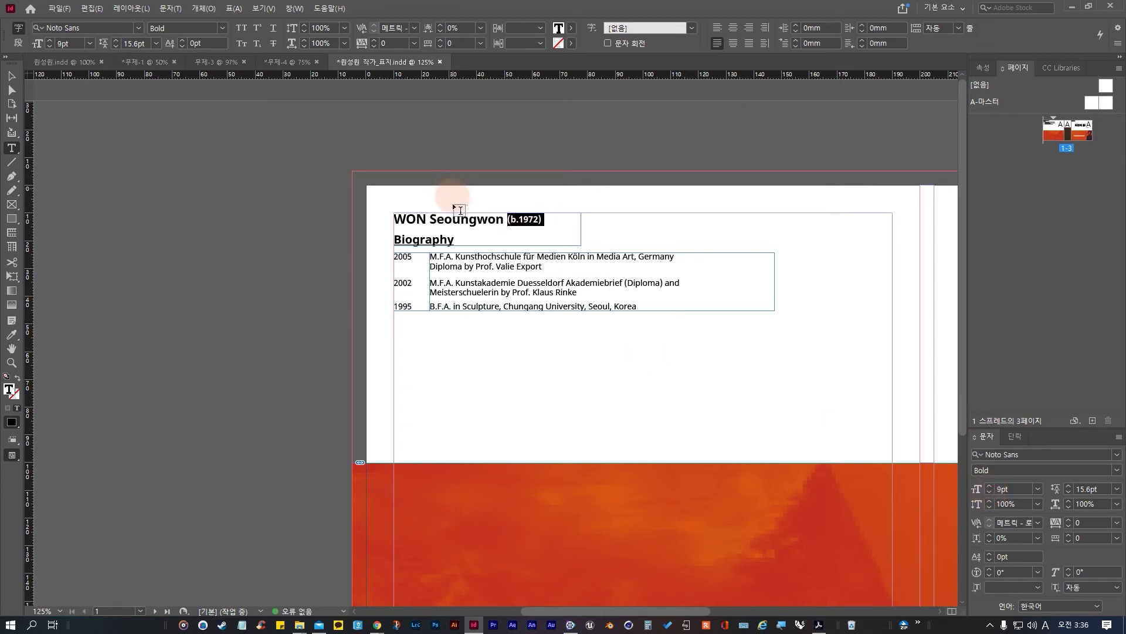
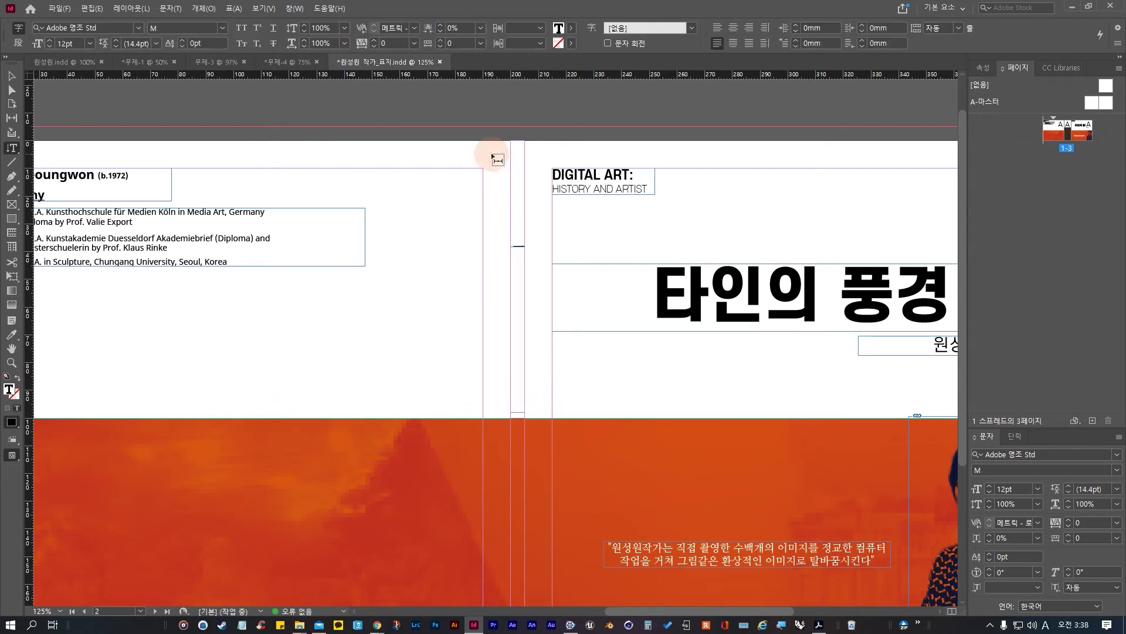
Step: Enter the title "타인의 풍경" as vertical text in the spine's text frame, replacing the mistyped Latin letters
type("XKDLS")
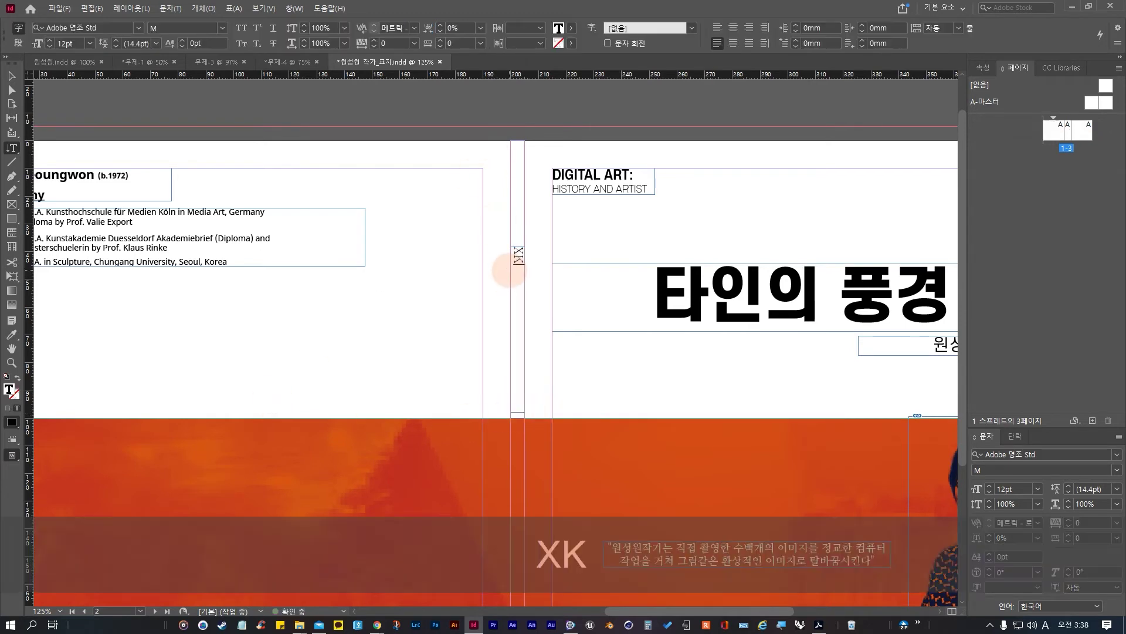
key("BackSpace")
key("BackSpace")
key("BackSpace")
key("BackSpace")
key("BackSpace")
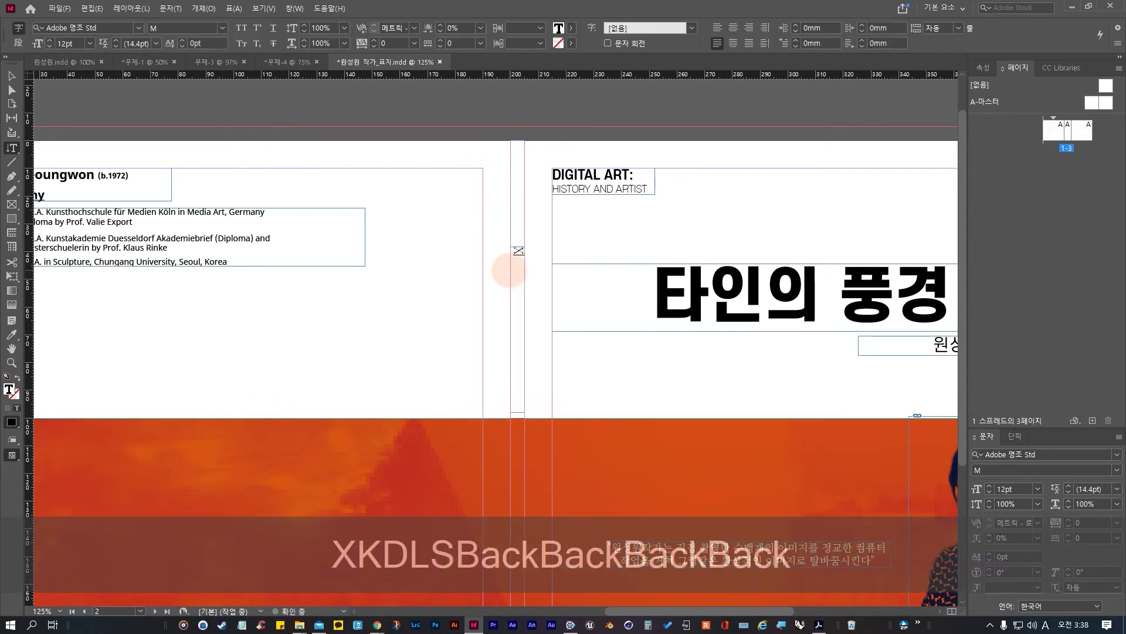
key("Hangul")
type("타인")
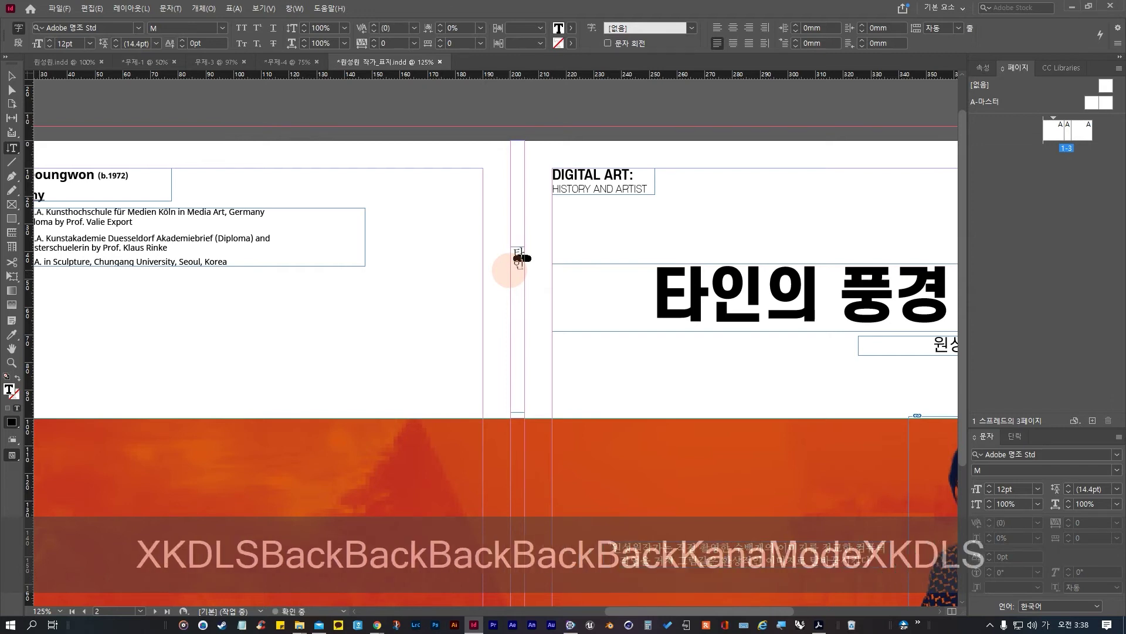
type("의 풍겨")
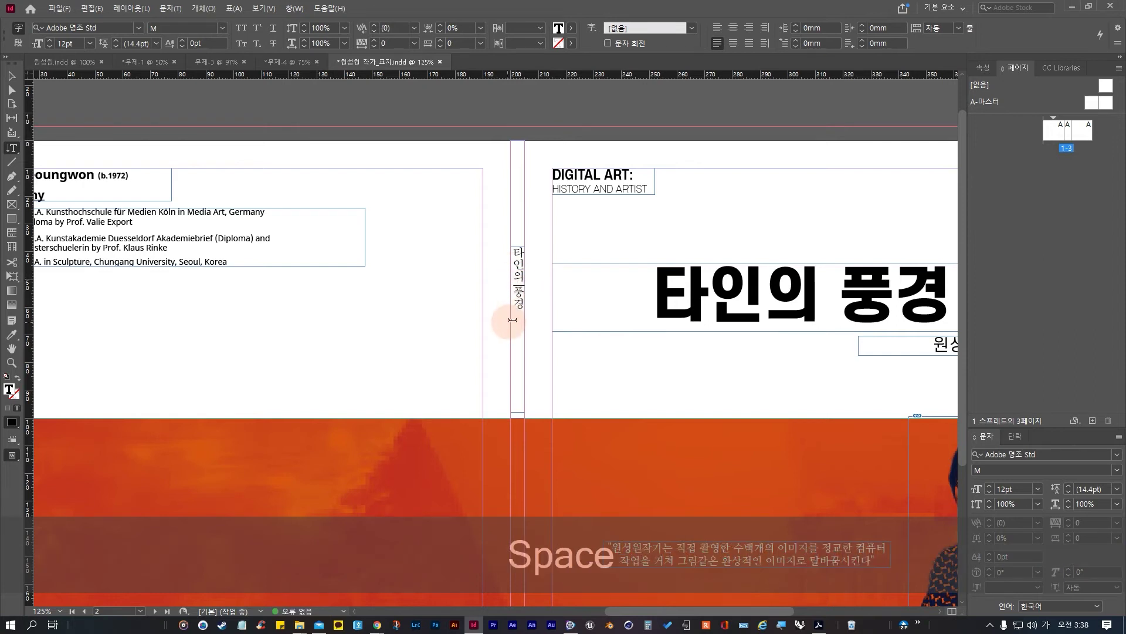
Step: Set the whole vertical spine title in the 에스코어 드림 font, weight 5 Medium
left_click(515, 211)
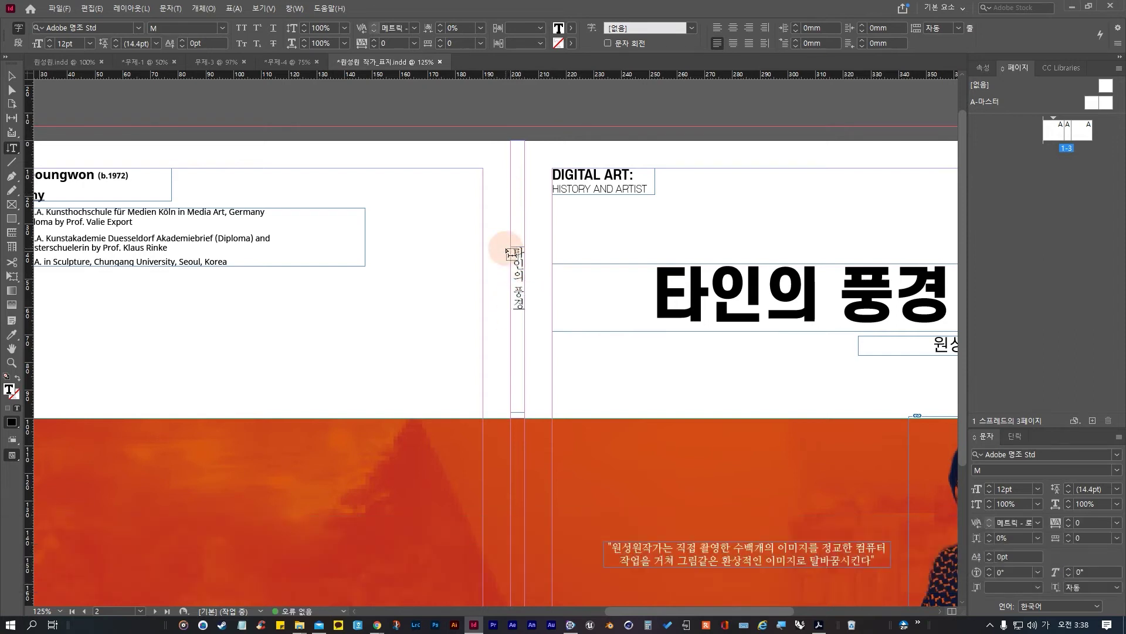
left_click_drag(515, 250, 800, 322)
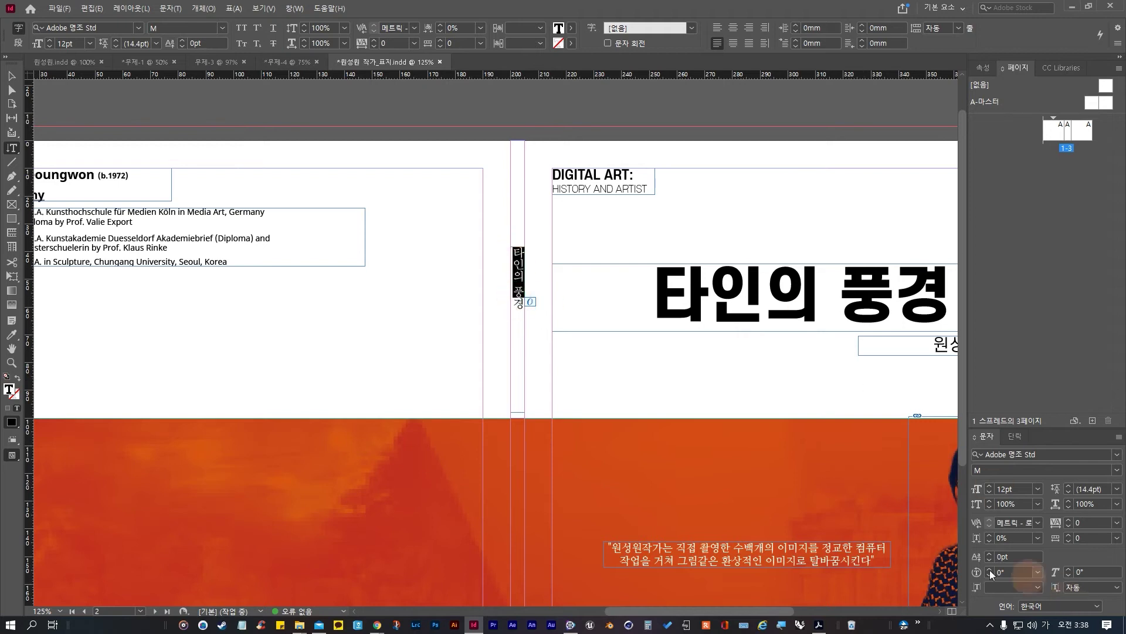
left_click(515, 249)
left_click_drag(515, 249, 519, 339)
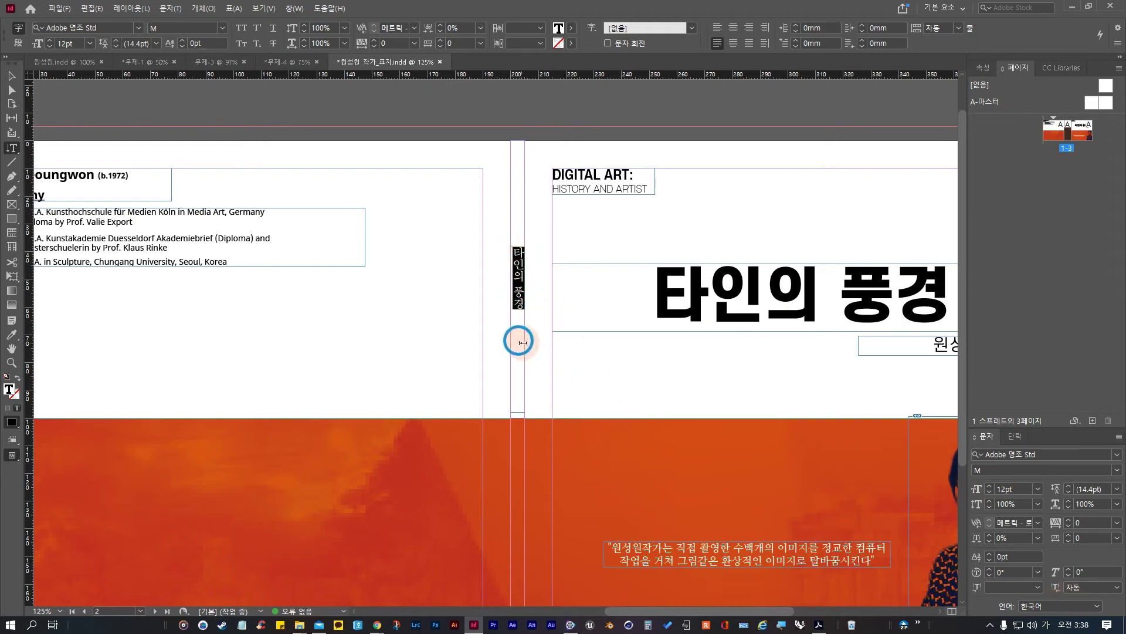
left_click(1119, 454)
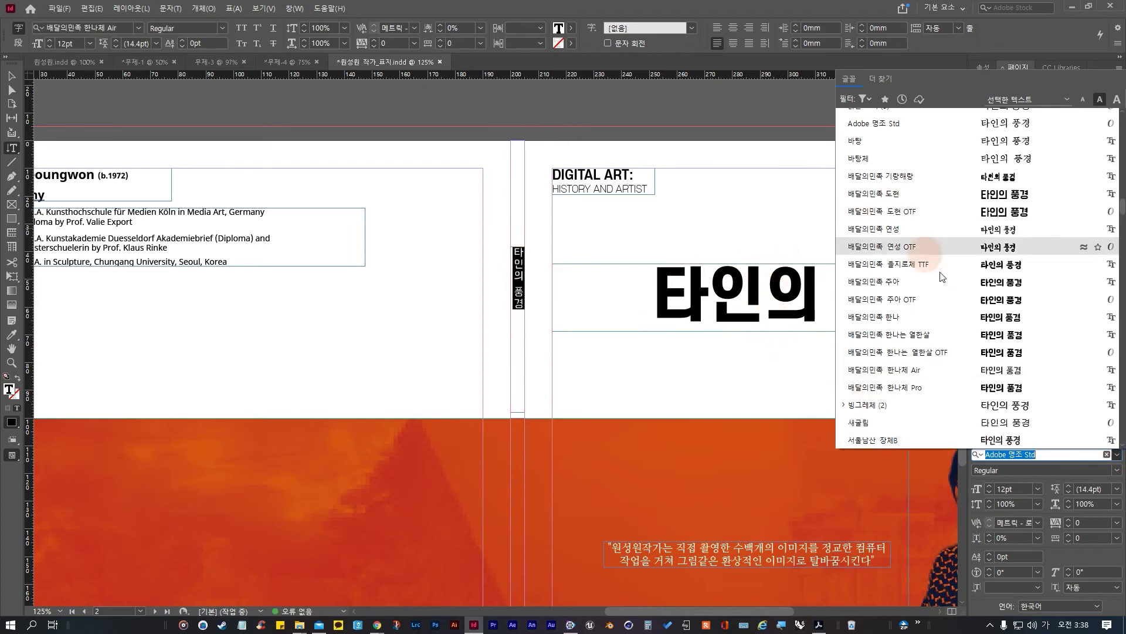
left_click(975, 446)
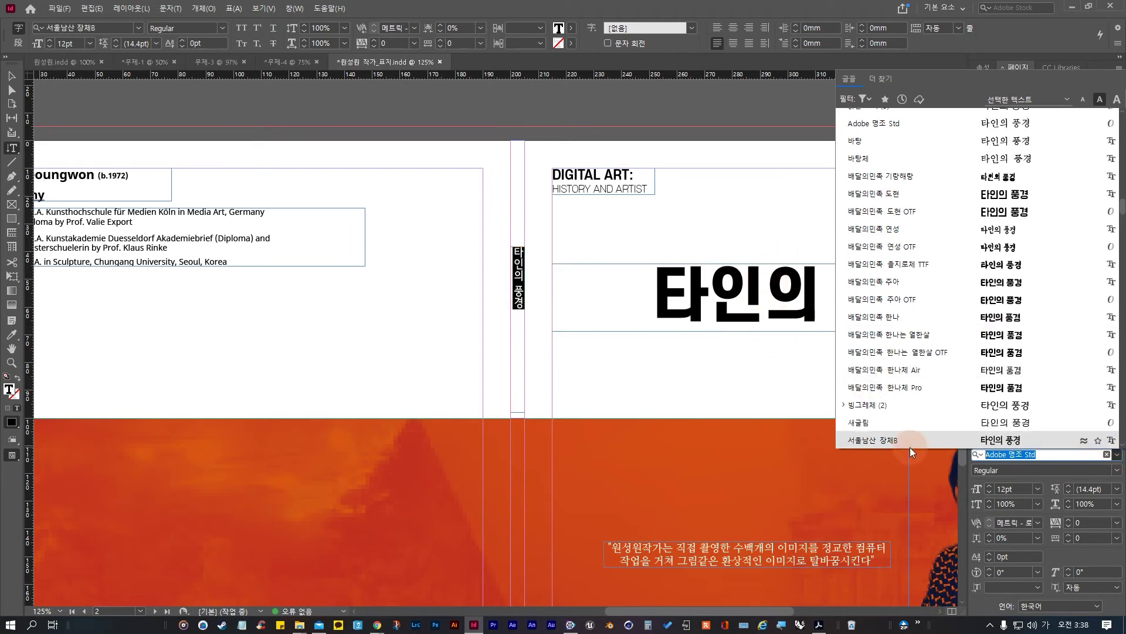
type("에스")
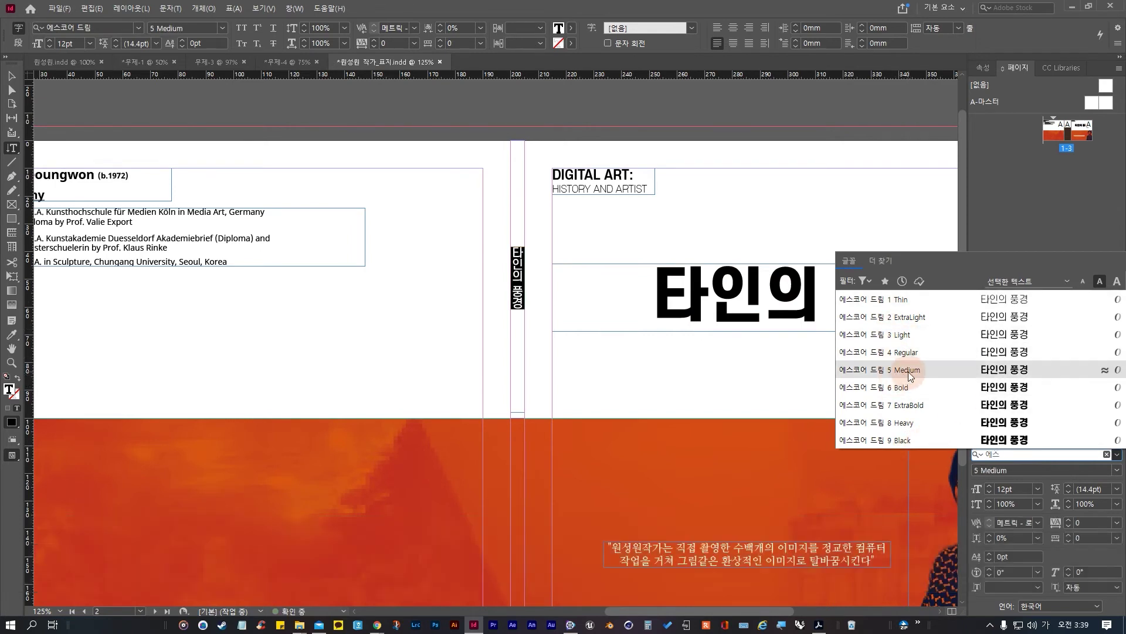
left_click(908, 372)
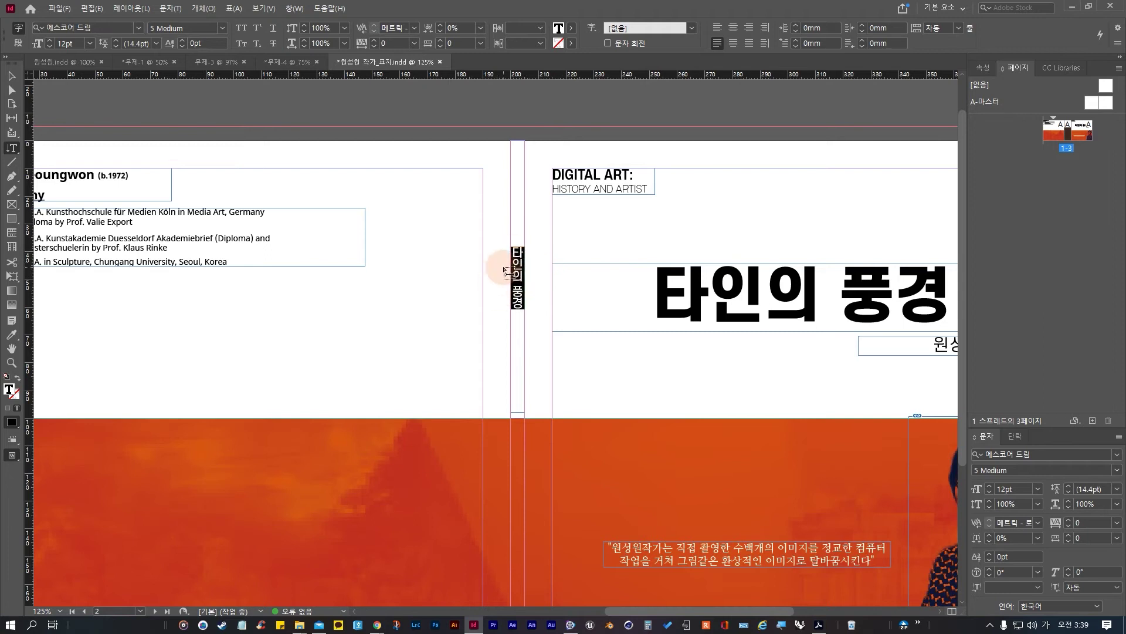
Step: Widen the spine title's tracking to 520 and deselect its frame
key("alt")
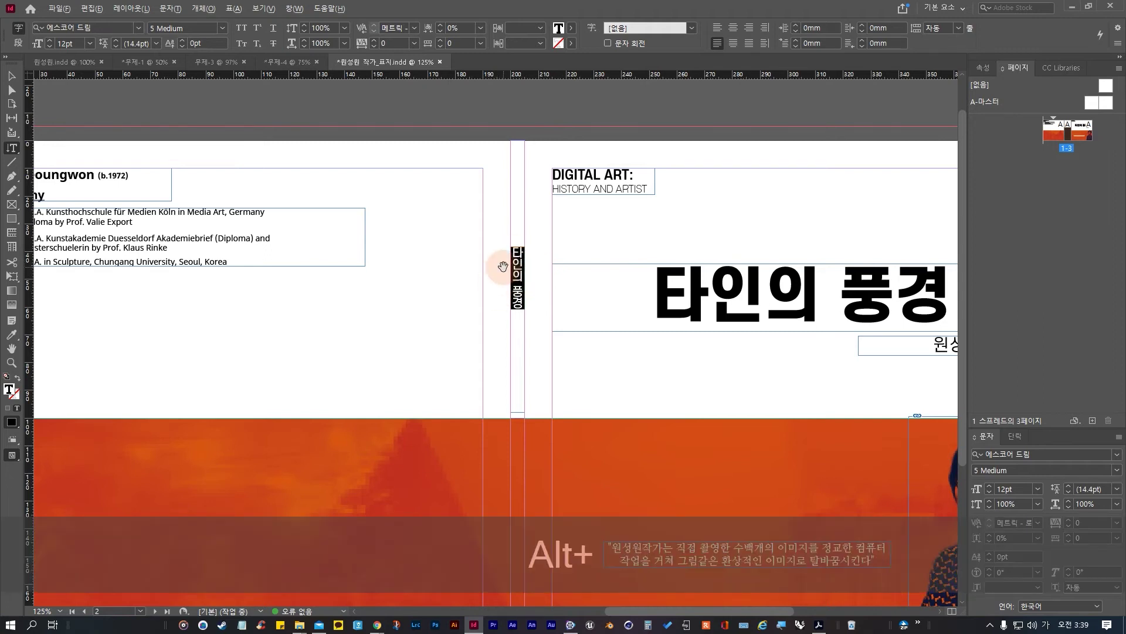
key("alt+Down")
key("alt+Down")
key("alt+Down")
key("alt+Down")
key("alt+Down")
key("alt+Down")
key("alt+Down")
key("alt+Down")
key("alt+Down")
key("alt+Down")
key("alt+Down")
key("alt+Down")
key("alt+Down")
key("alt+Down")
key("alt+Down")
key("alt+Down")
key("alt+Down")
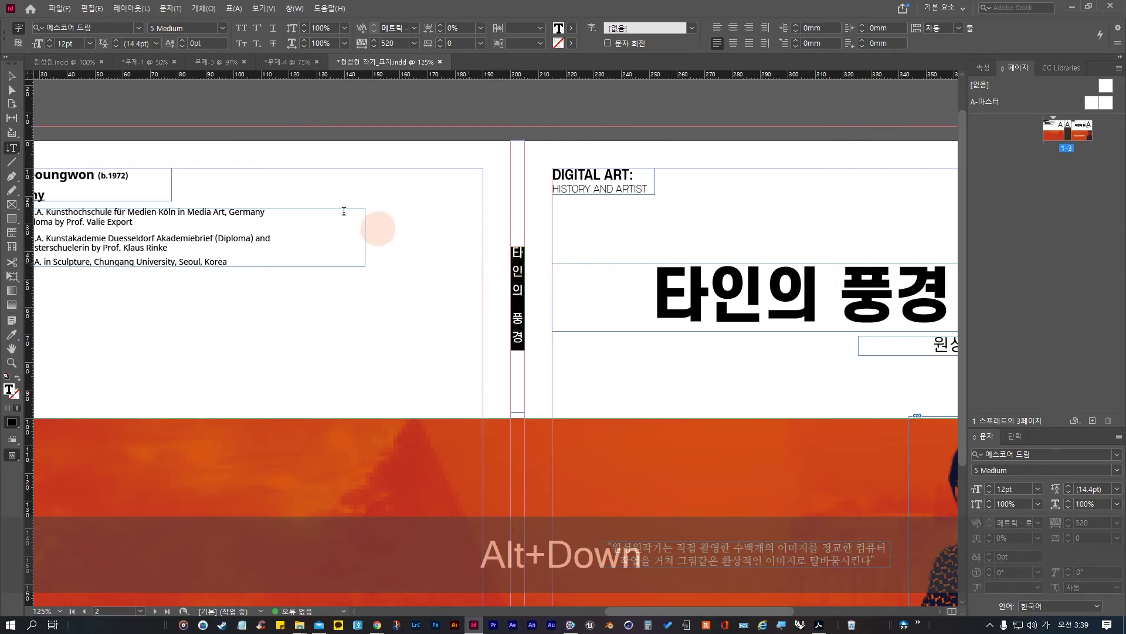
key("Escape")
left_click(434, 318)
scroll(550, 315, "down", 2)
scroll(521, 314, "up", 1)
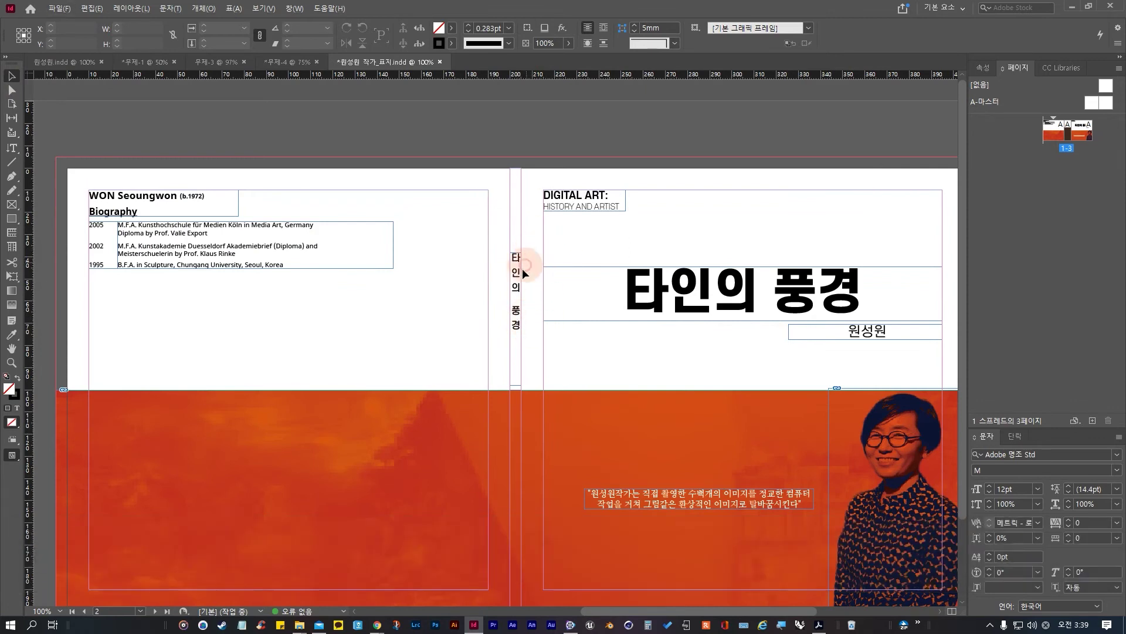
Step: Move the spine title straight up the spine so its frame starts level with the covers' top margin
scroll(528, 252, "up", 4)
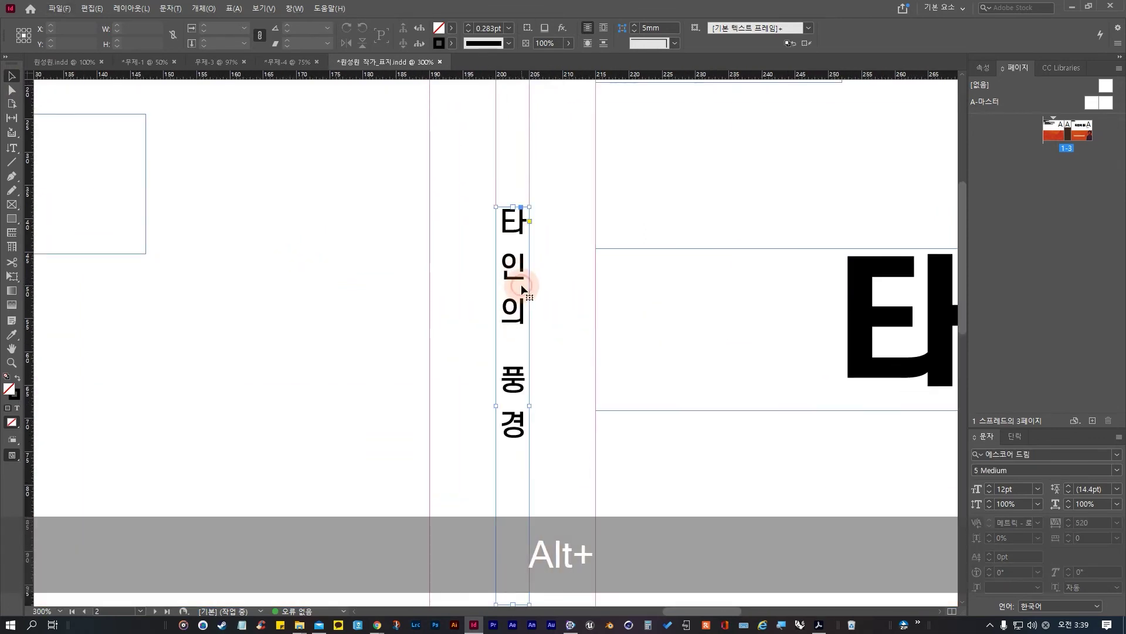
scroll(569, 277, "down", 3)
scroll(556, 270, "down", 2)
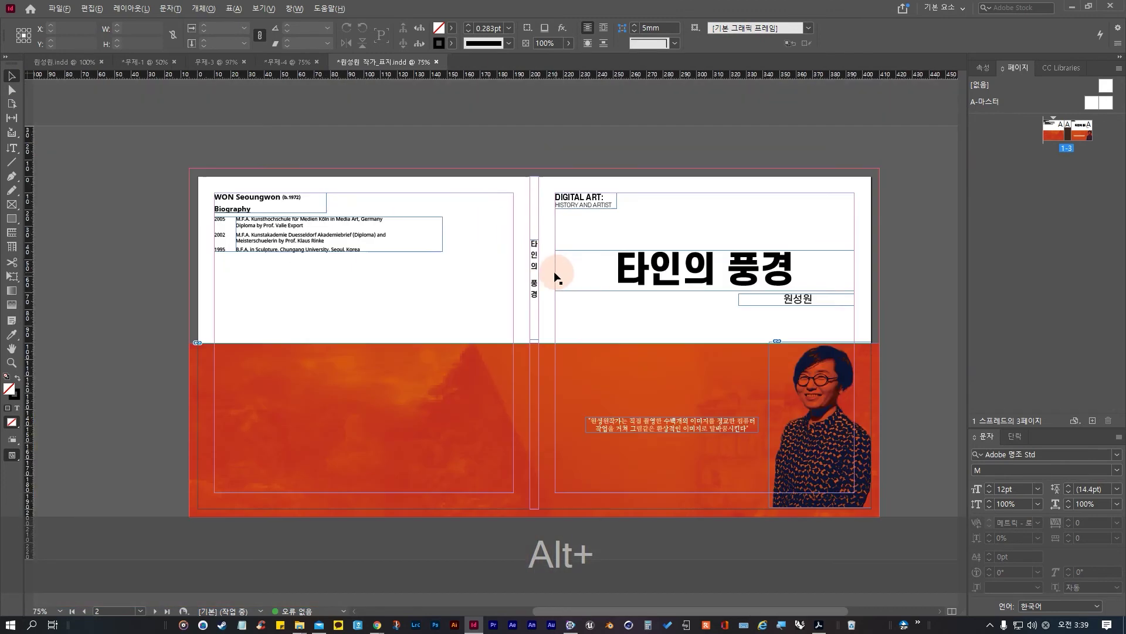
left_click(535, 264)
left_click_drag(535, 264, 537, 283)
left_click(522, 145)
scroll(563, 326, "down", 2)
scroll(563, 326, "up", 3)
scroll(533, 289, "down", 1)
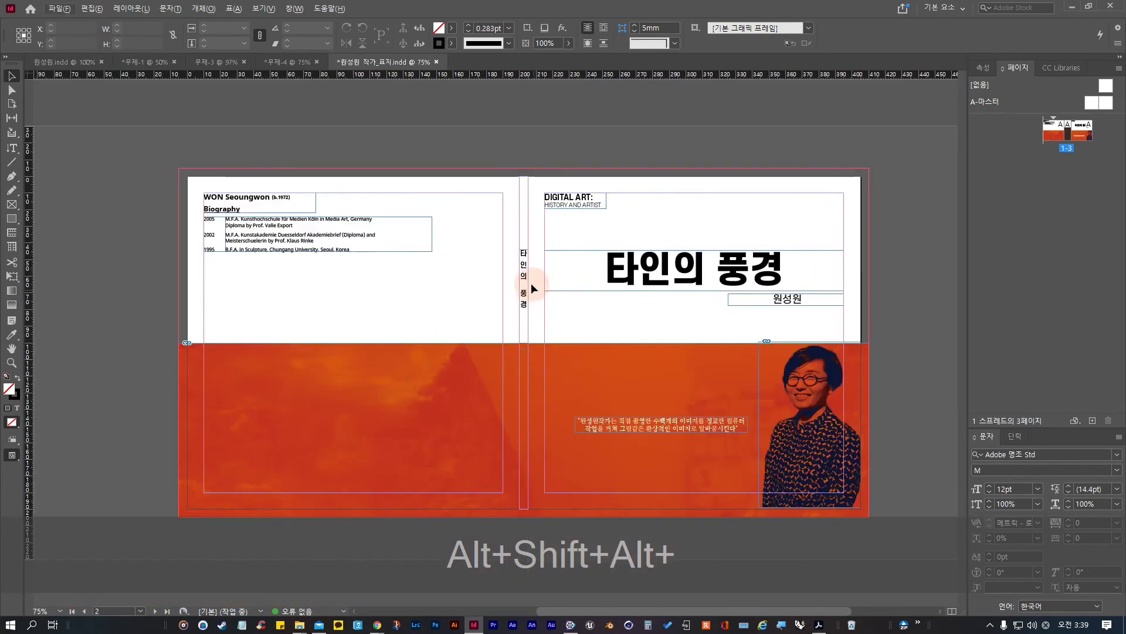
left_click_drag(523, 296, 527, 240)
key("ctrl+shift+a")
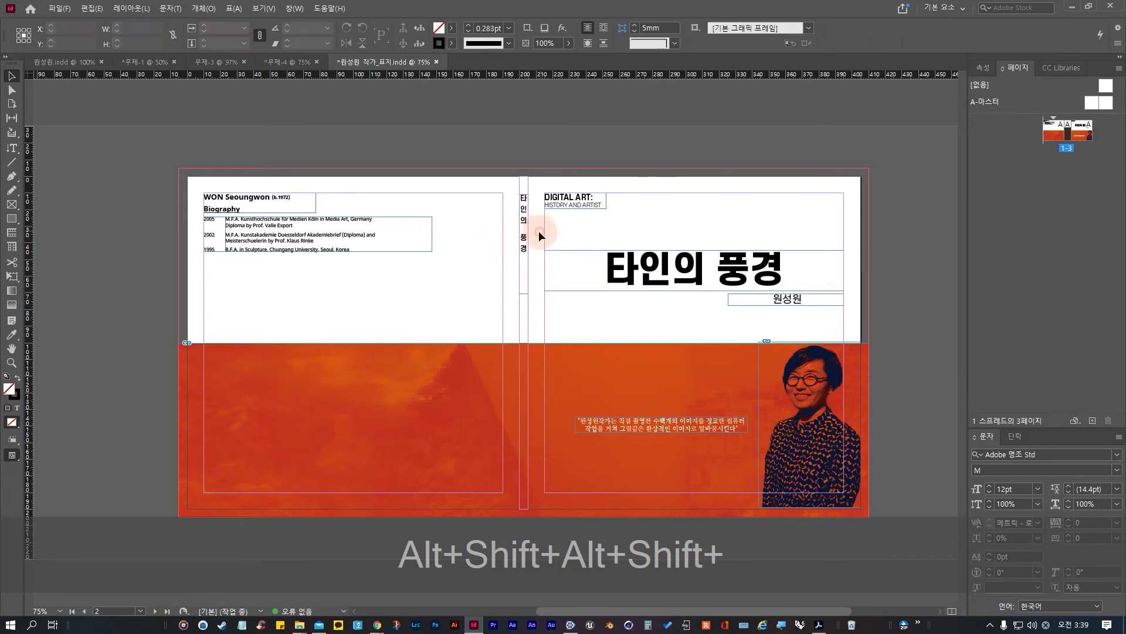
Step: Fit the spine title's frame to its text and duplicate it straight below at Y 68.863 mm
left_click(524, 243)
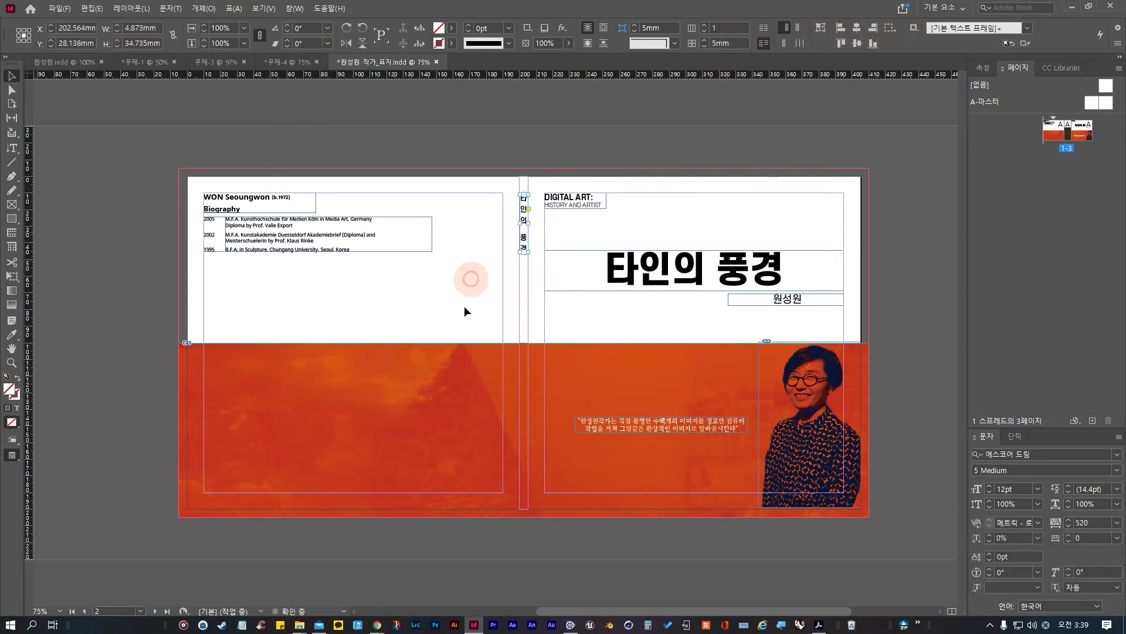
double_click(524, 294)
left_click_drag(524, 237, 526, 304)
left_click(525, 278)
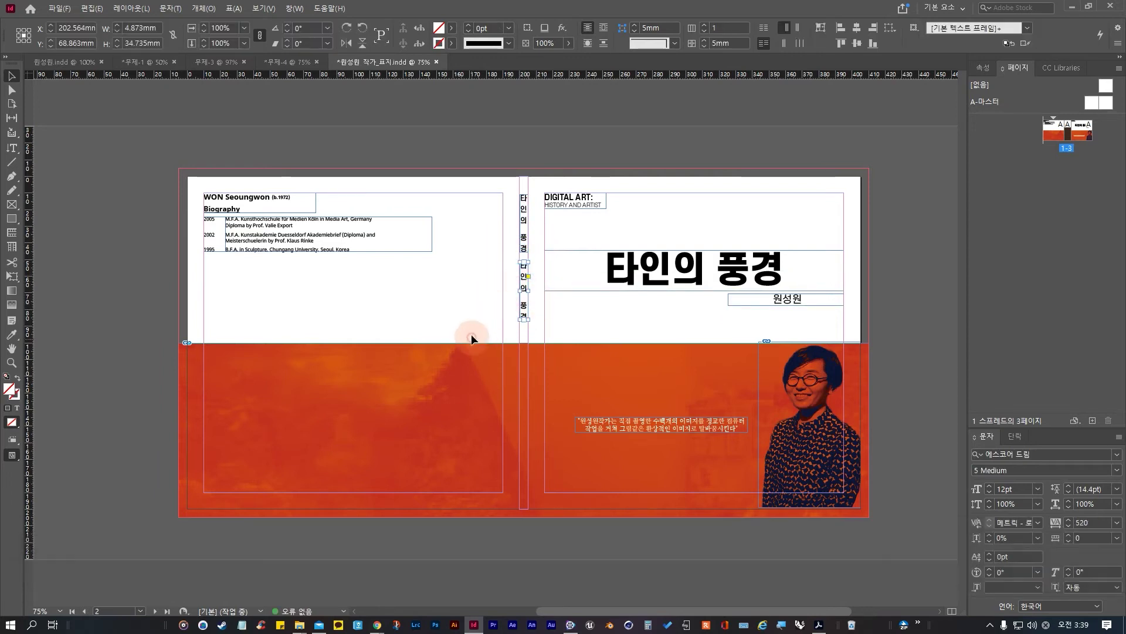
Step: Replace the duplicated title in the lower spine frame with the artist's Korean name
double_click(519, 271)
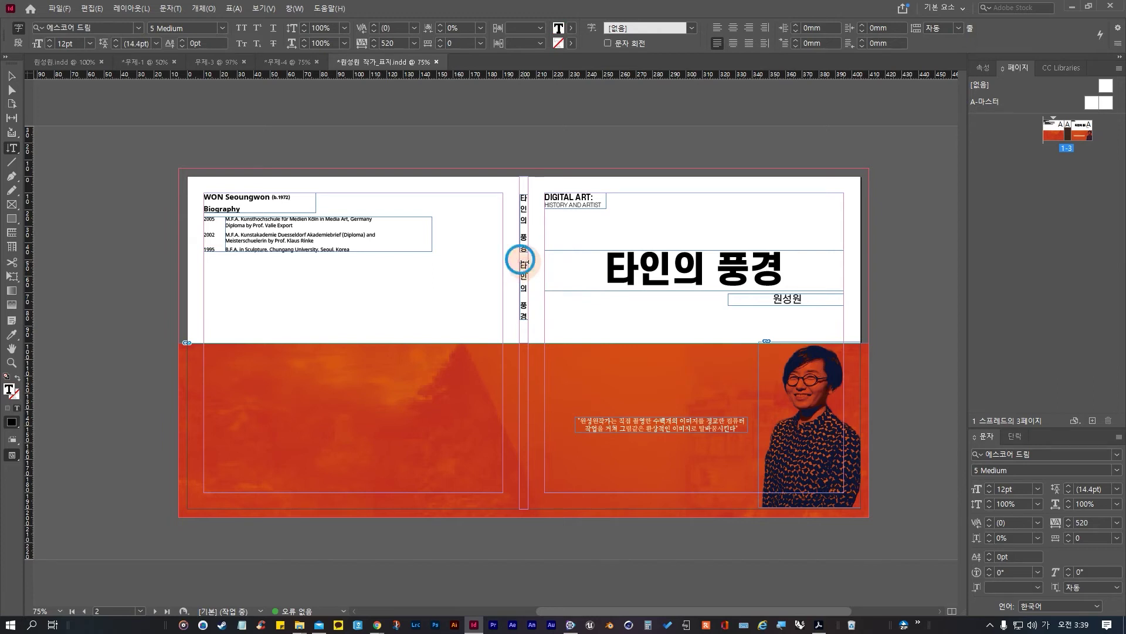
left_click_drag(524, 311, 524, 322)
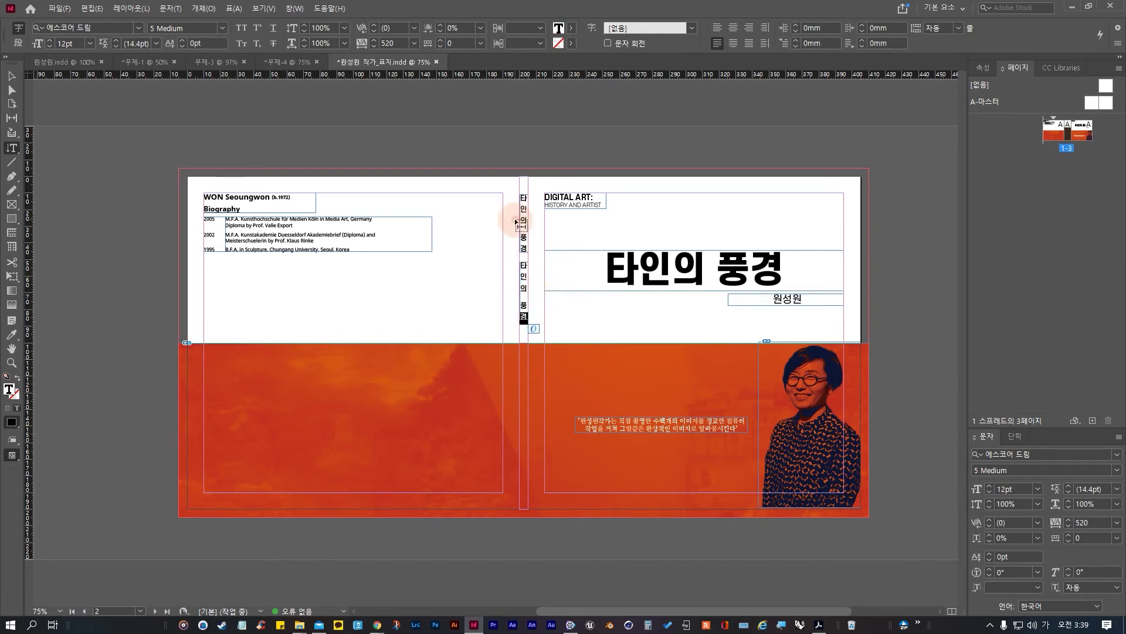
left_click_drag(524, 265, 516, 303)
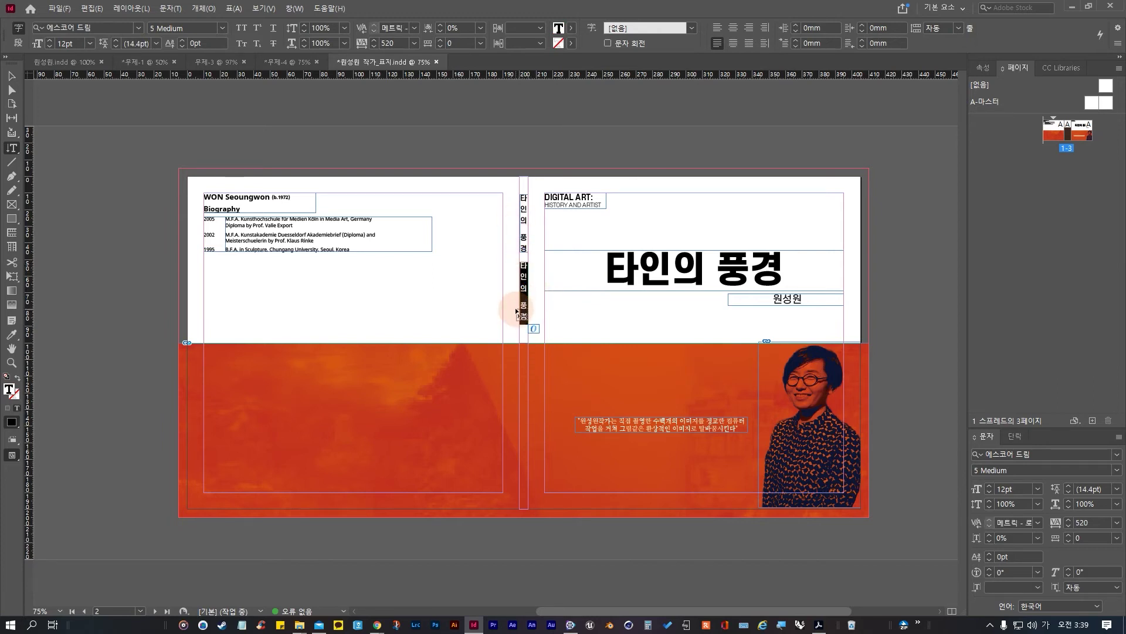
type("원")
key("BackSpace")
key("BackSpace")
key("BackSpace")
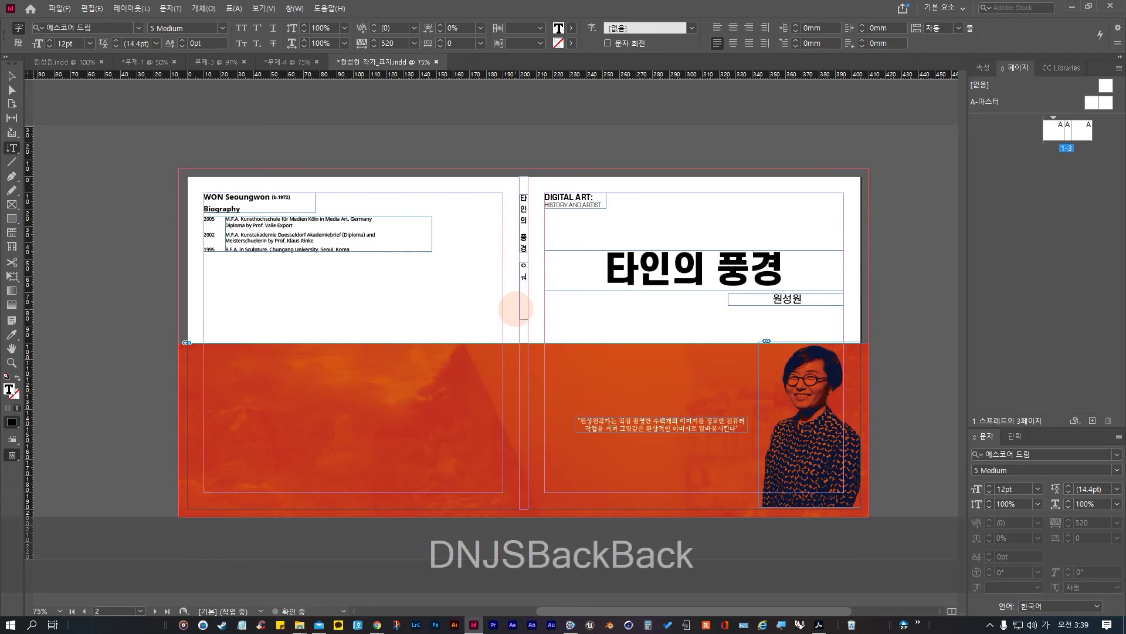
key("BackSpace")
type("원성원")
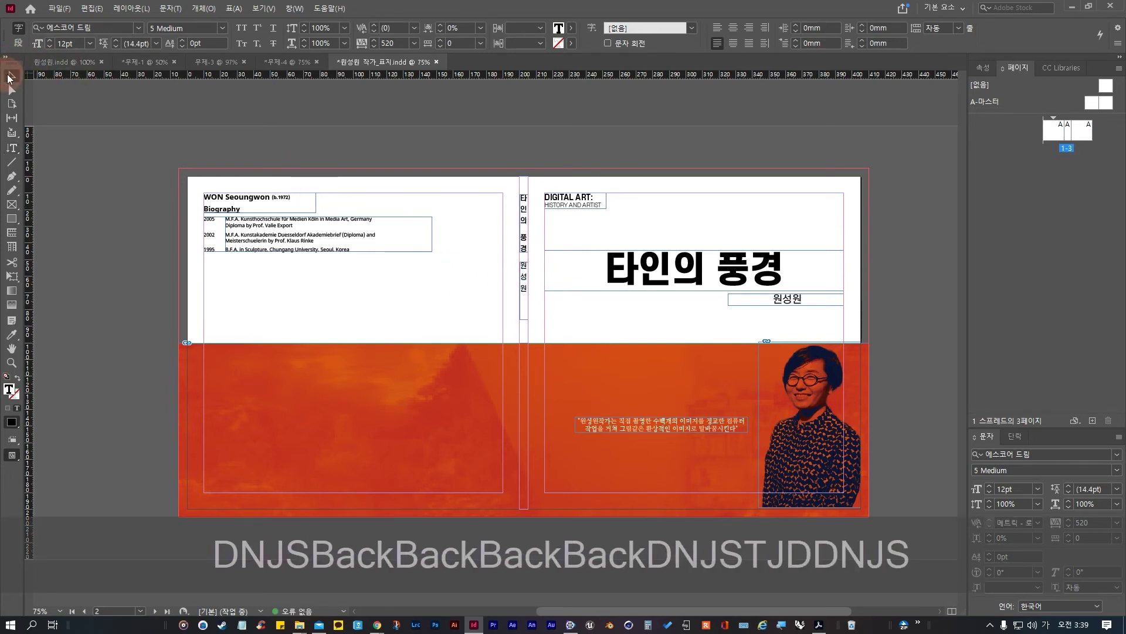
Step: Set the artist's name on the spine to weight 1 Thin and shorten its frame to 17.767 mm to fit the text
left_click(11, 75)
left_click(1099, 470)
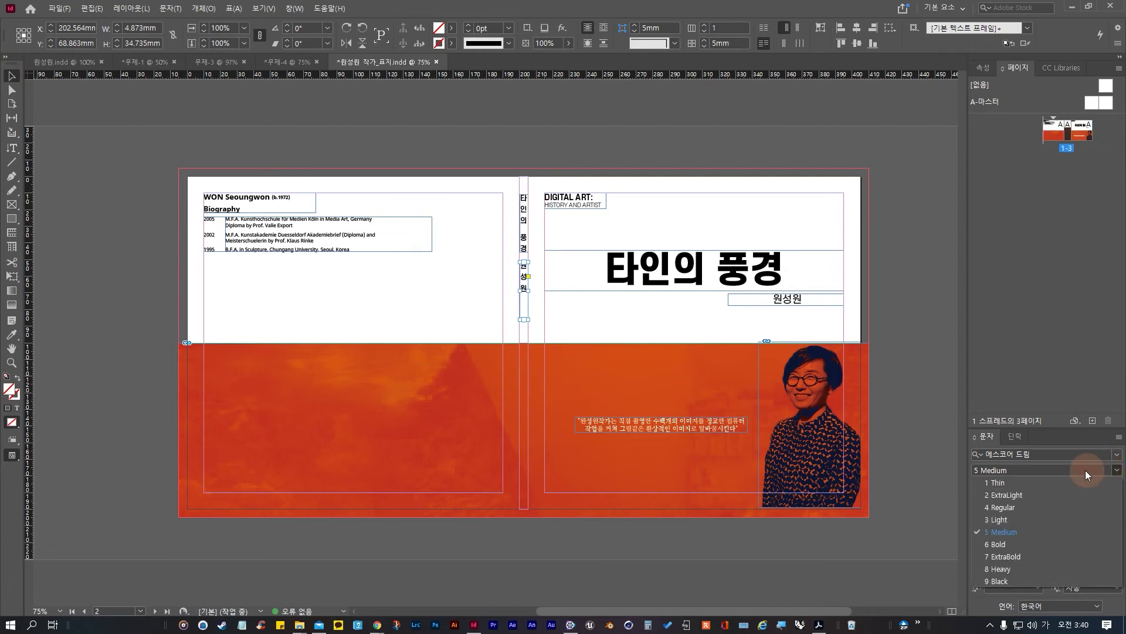
left_click(1047, 482)
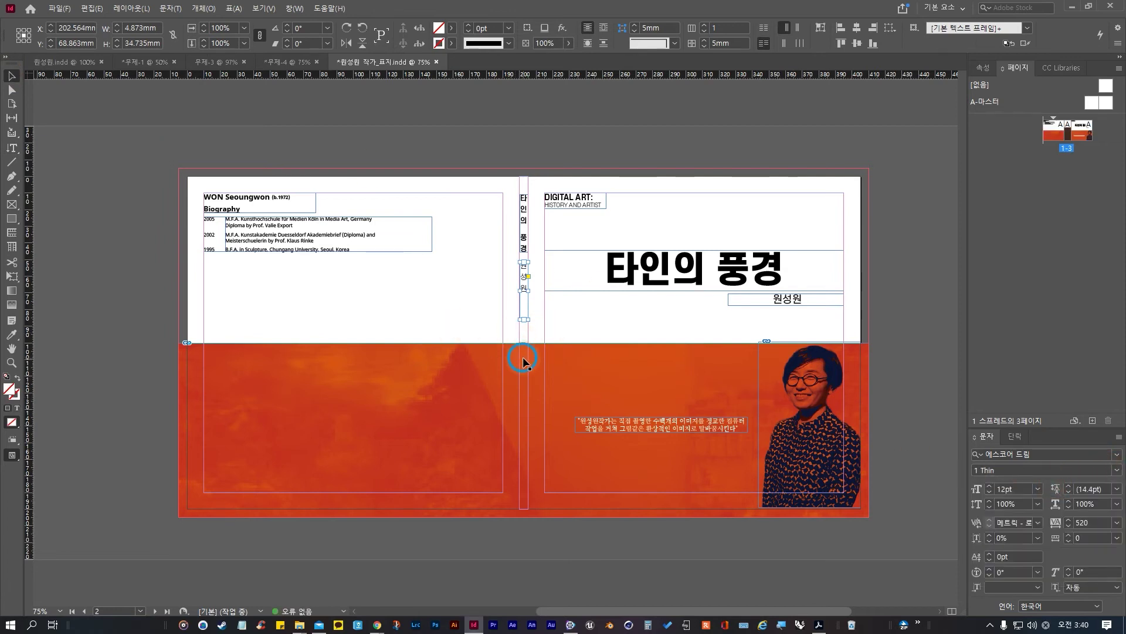
left_click(763, 42)
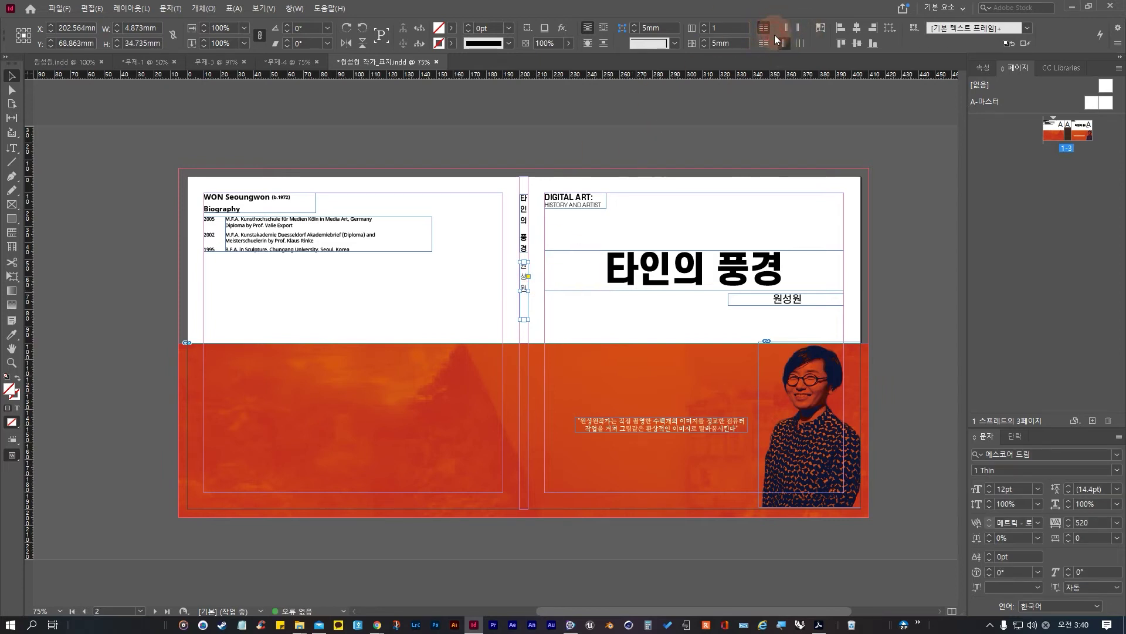
left_click(783, 43)
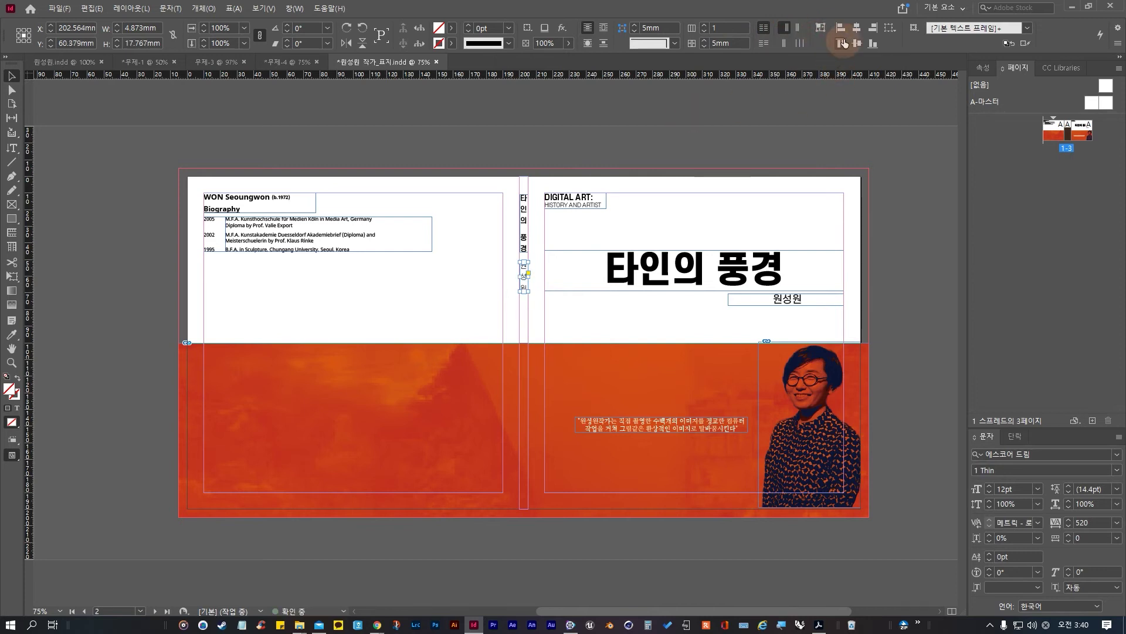
Step: Move the artist's name down the spine to Y 91.116 mm and the spine title down to Y 49.117 mm
left_click(538, 319)
scroll(526, 225, "up", 2)
left_click(521, 320)
left_click_drag(522, 322, 521, 405)
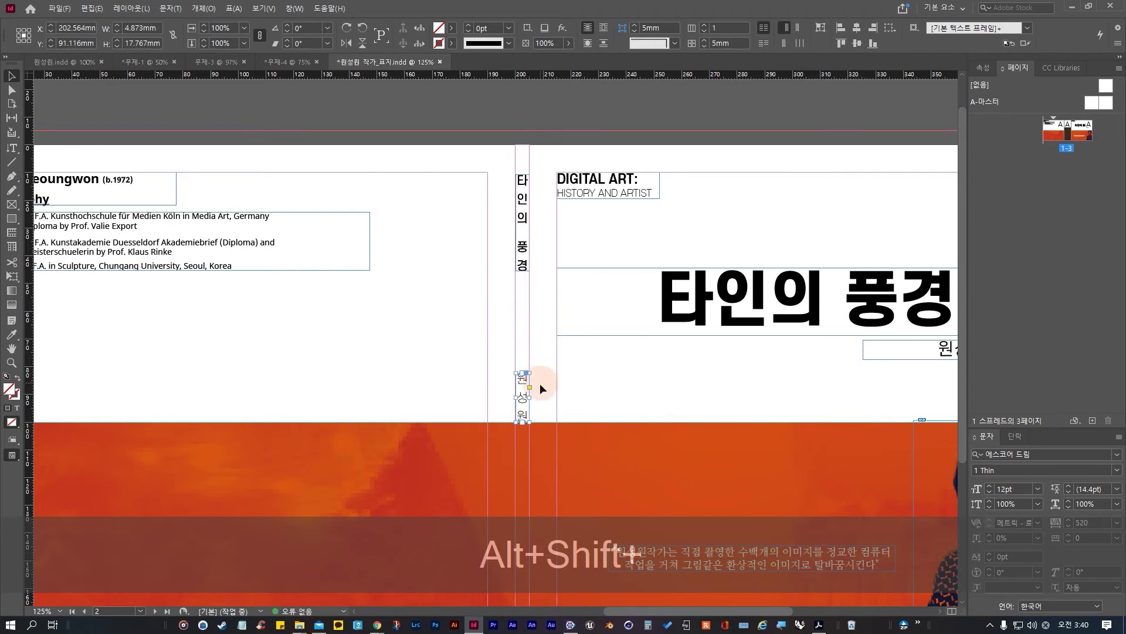
left_click(522, 237)
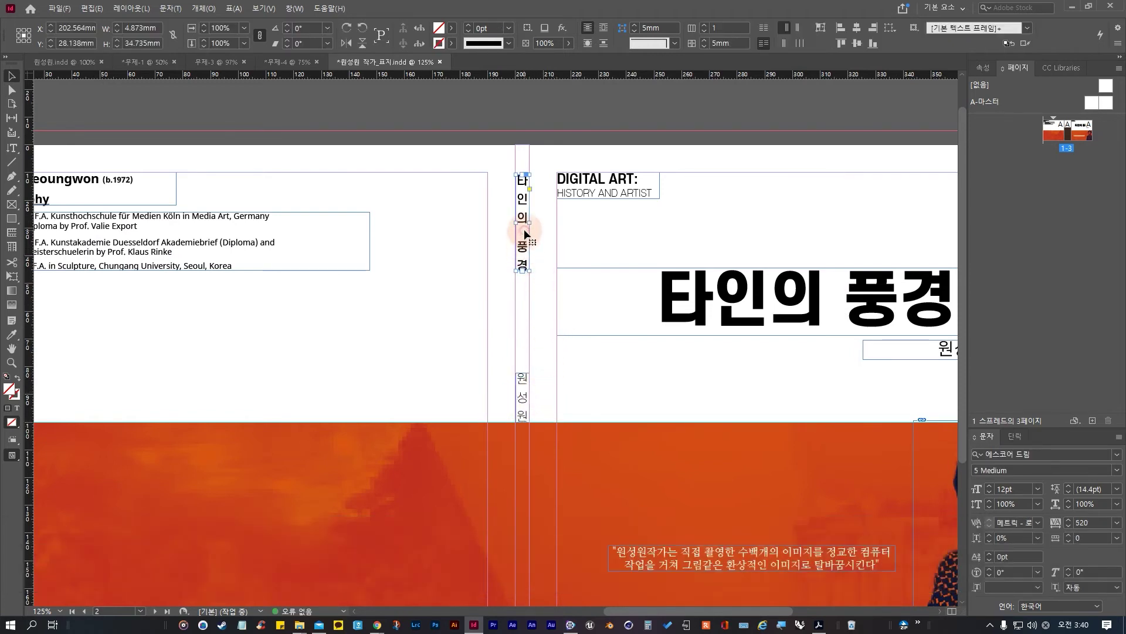
left_click_drag(522, 237, 522, 295)
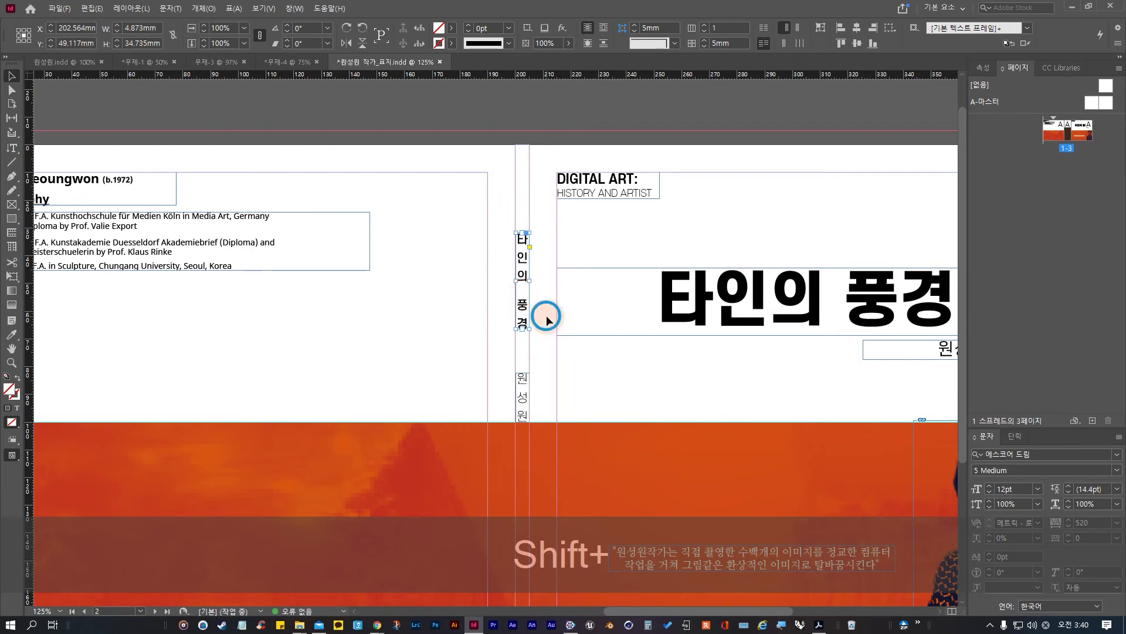
Step: Deselect everything and preview the full cover spread without guides and frame edges
left_click(561, 362)
scroll(561, 360, "down", 2)
key("shift+alt+w")
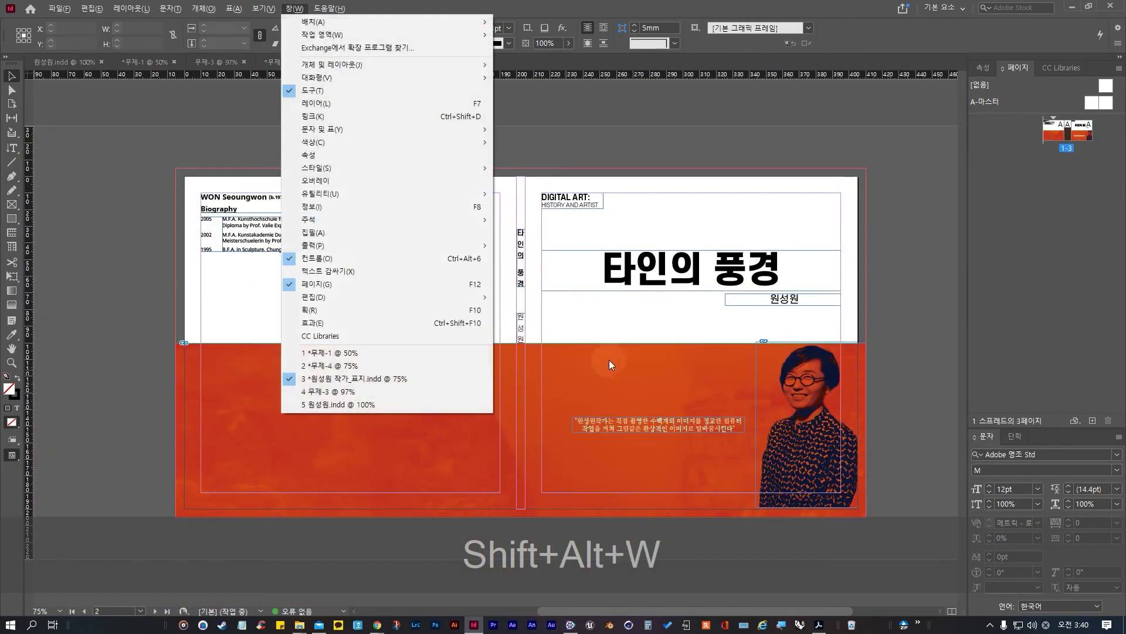
left_click(618, 436)
key("w")
left_click(623, 458)
left_click(872, 341)
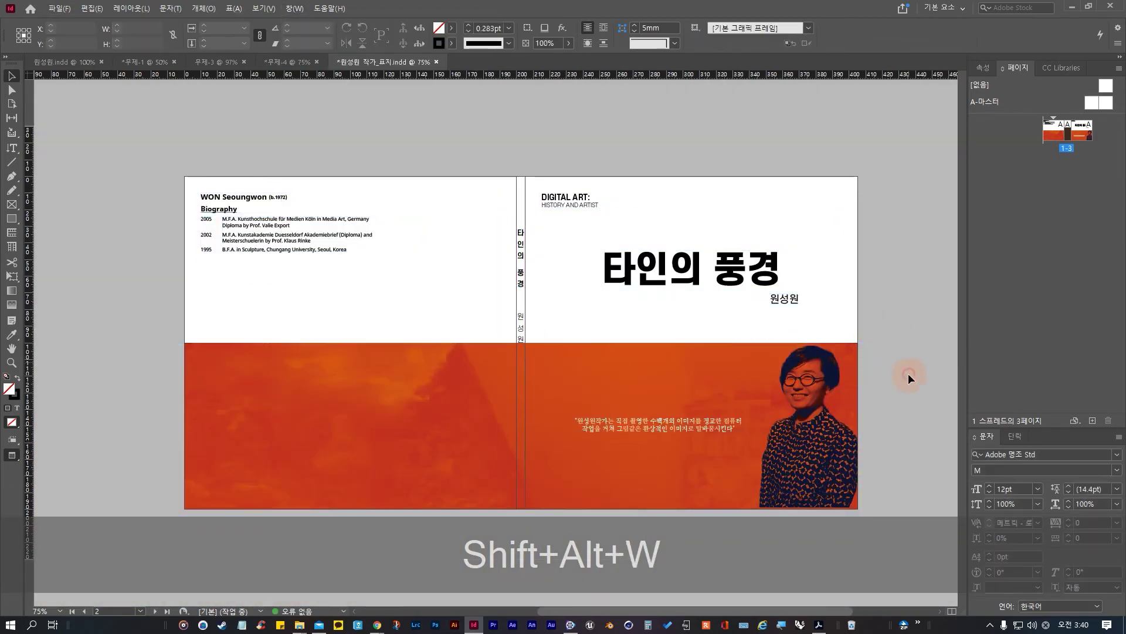
left_click(896, 429)
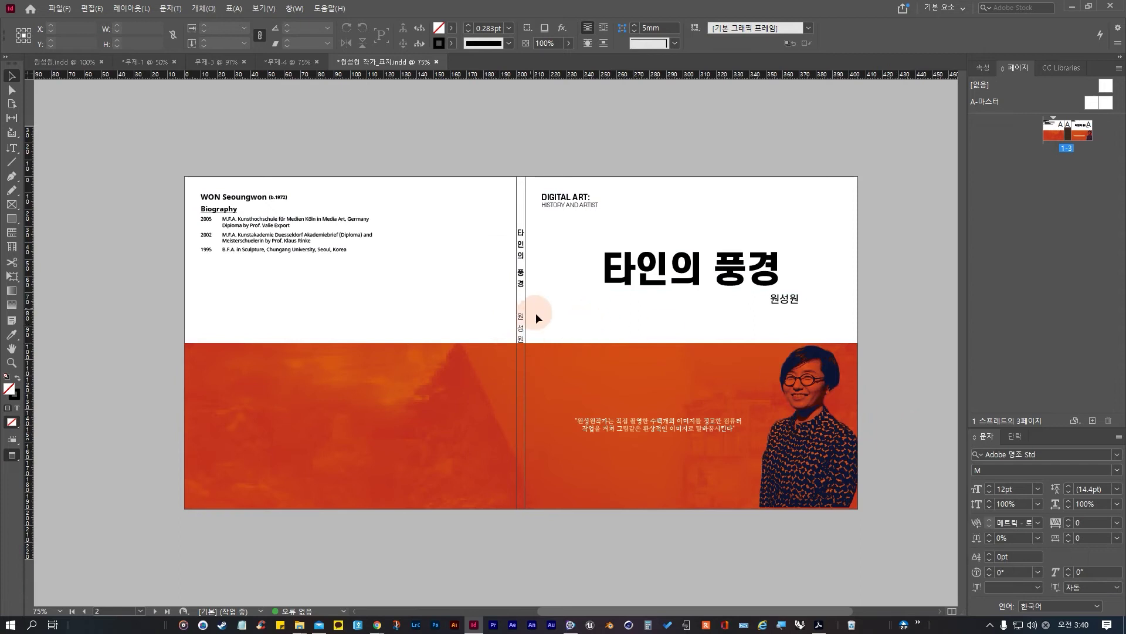
left_click(717, 420)
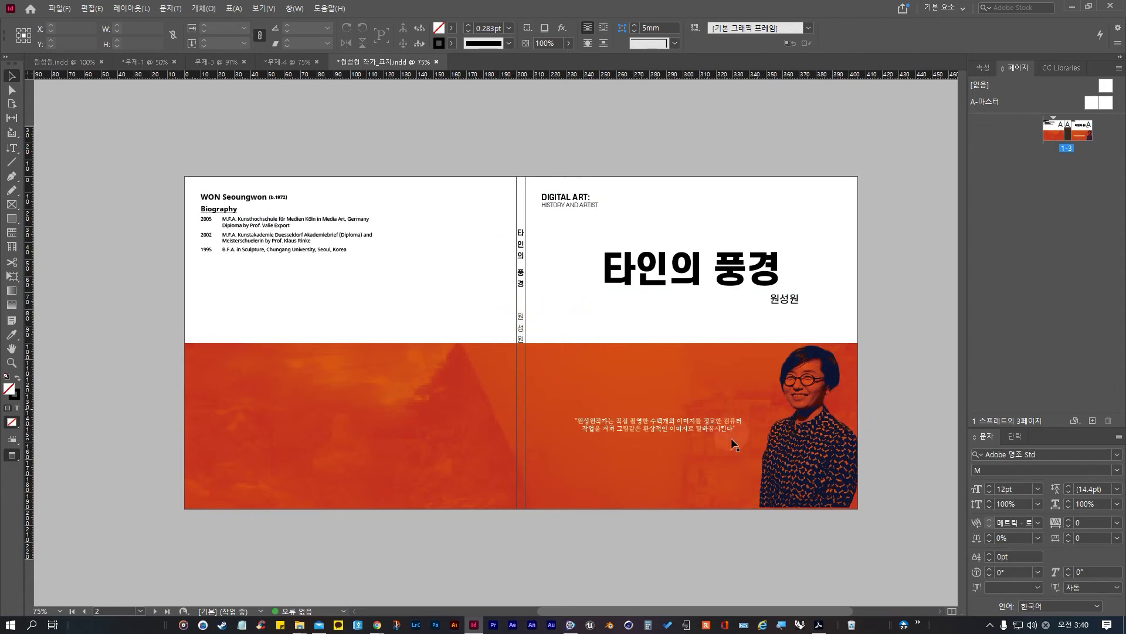
left_click(295, 279)
left_click(338, 275)
left_click(817, 204)
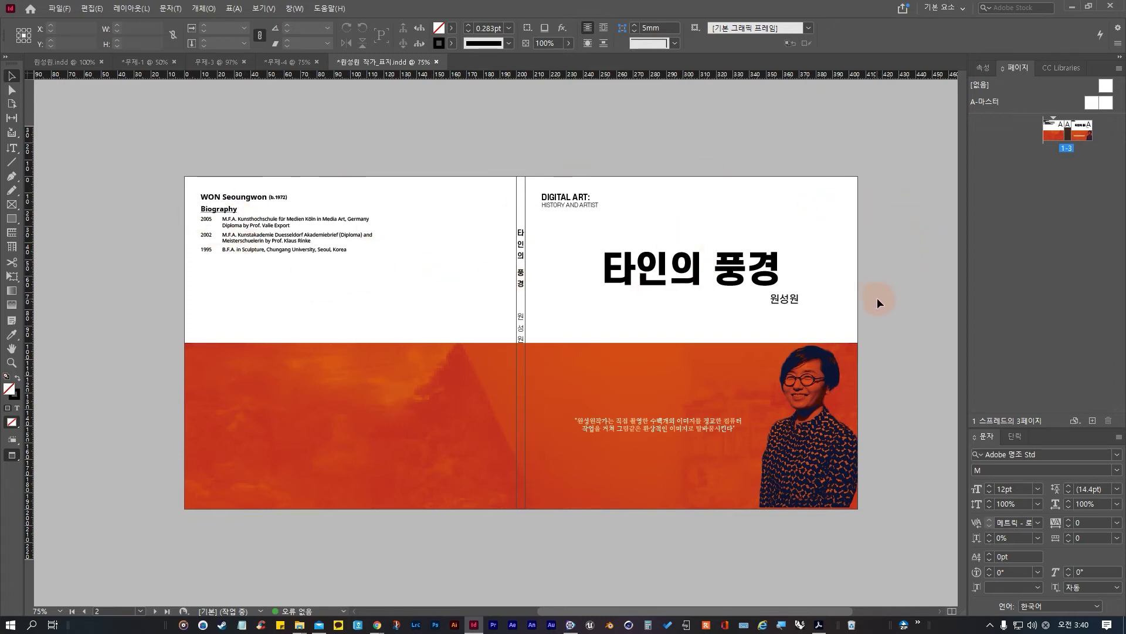
key("Escape")
Step: Move the artist's name on the spine up to Y 86.116 mm
left_click(690, 323)
left_click(524, 332)
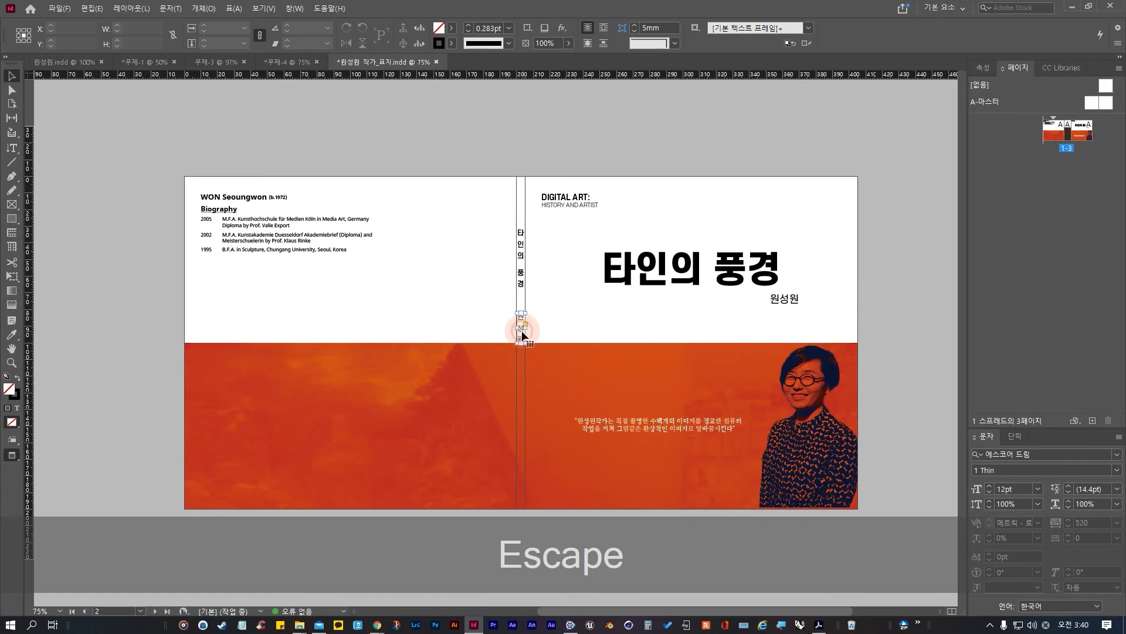
key("shift+Up")
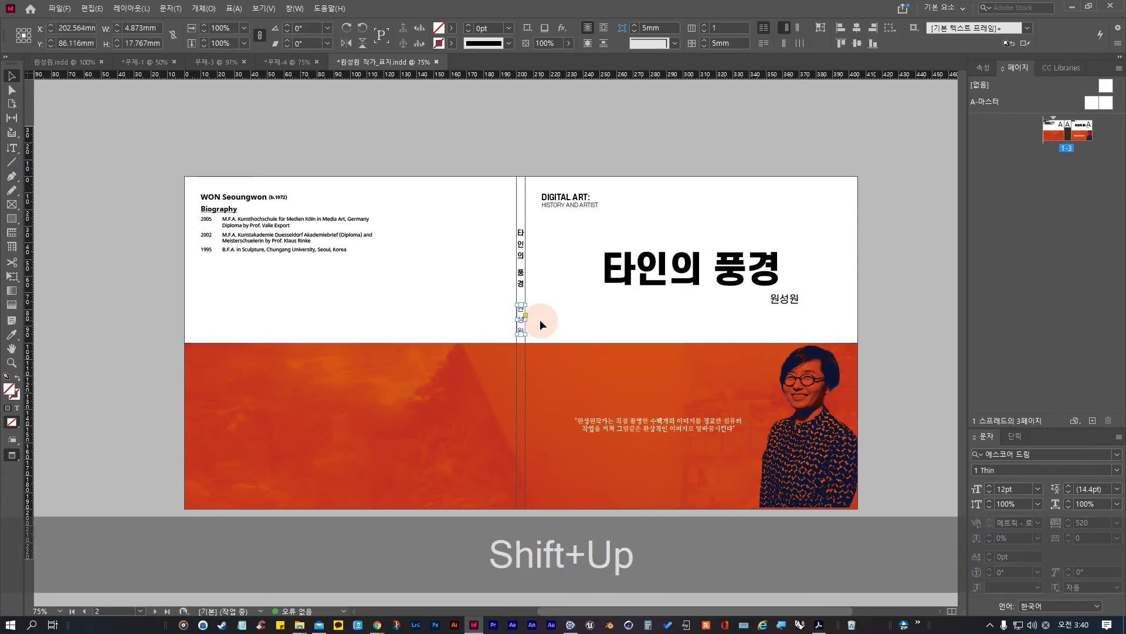
Step: Move the front cover's quotation down to Y 156.665 mm and deselect it
left_click(673, 431)
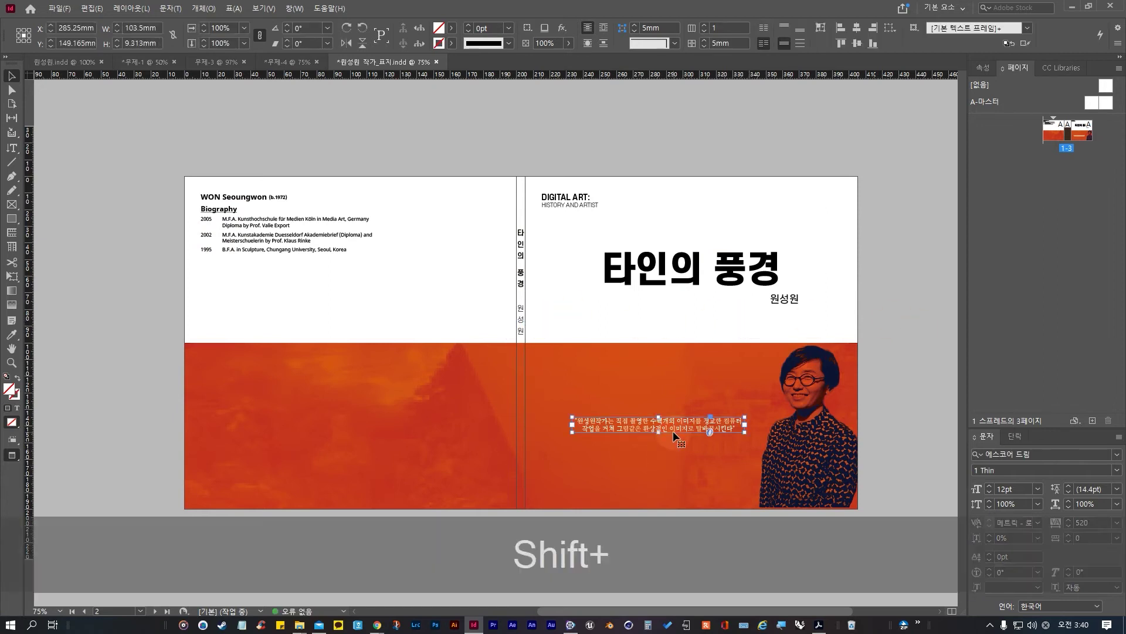
key("shift+Down")
key("shift+Down")
key("shift+Down")
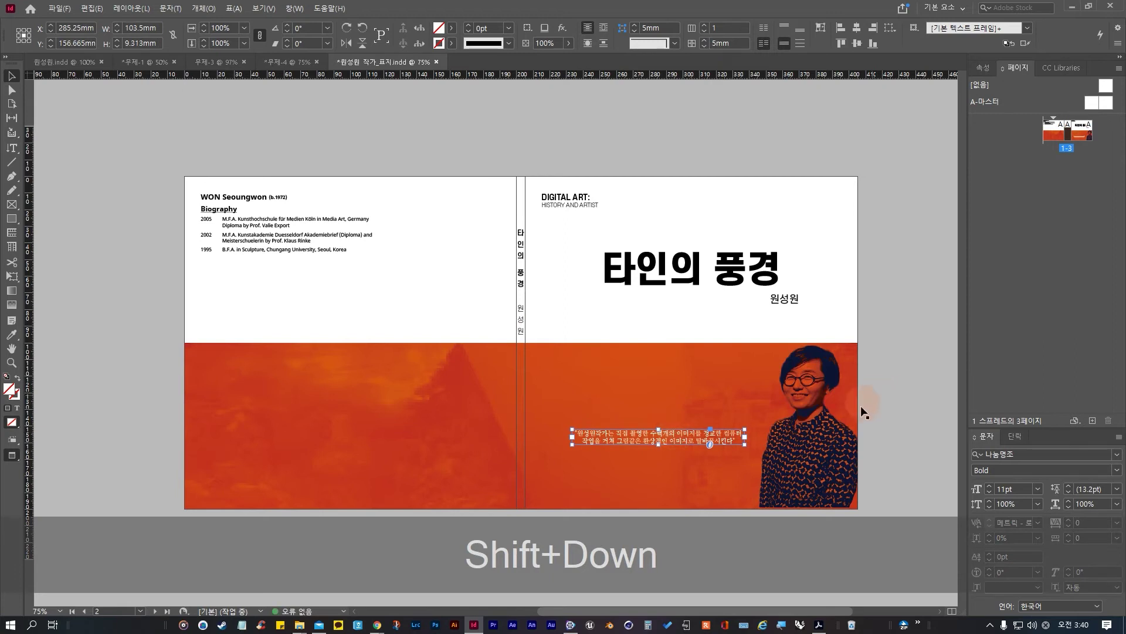
left_click(919, 420)
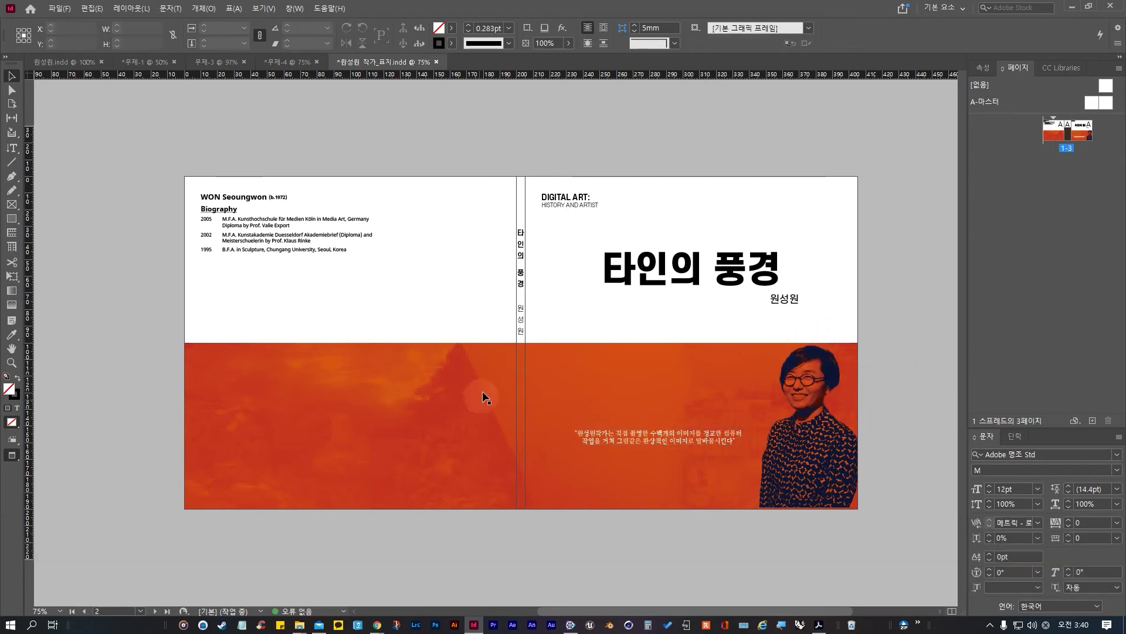
Step: Move the artist's name down the spine to Y 160.892 mm over the orange area and fill its text with white
left_click(521, 333)
left_click_drag(520, 333, 518, 457)
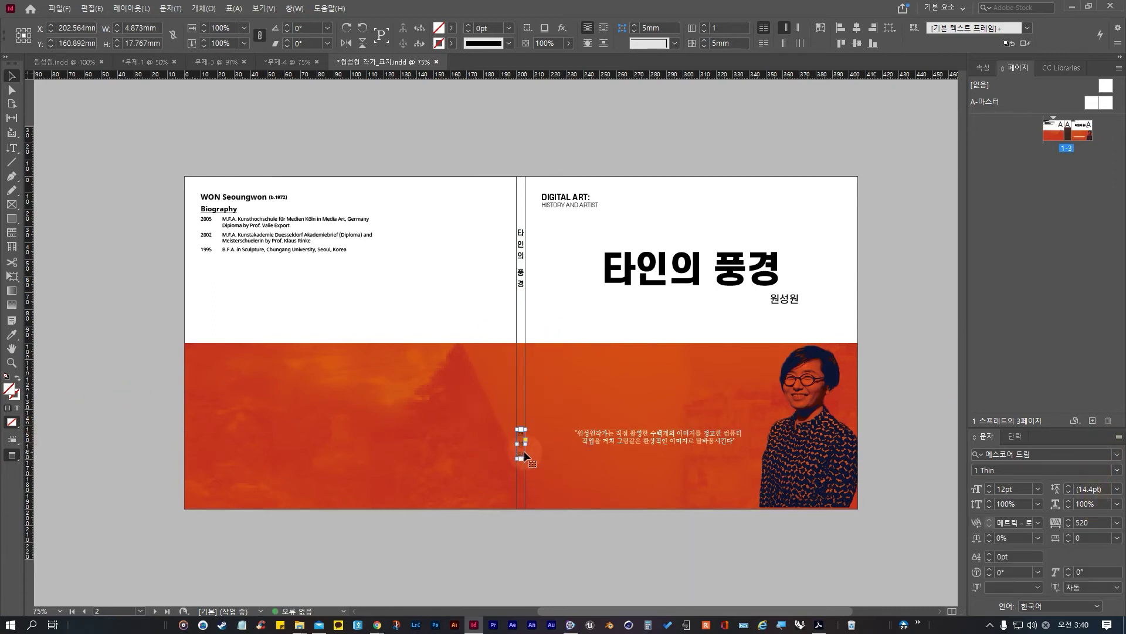
double_click(522, 456)
double_click(520, 446)
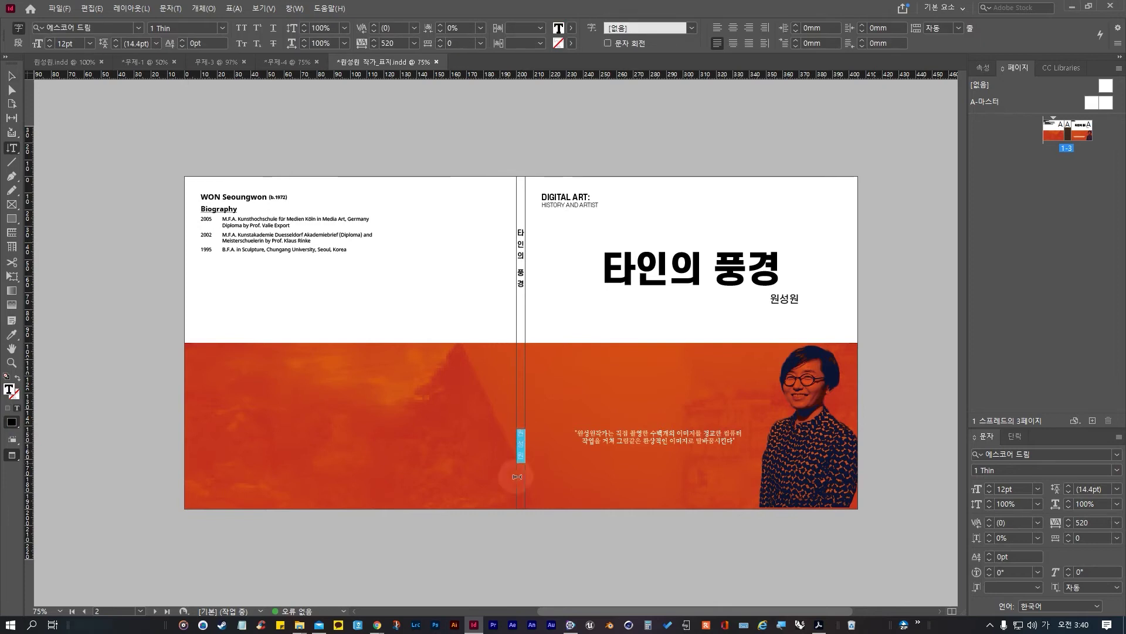
double_click(10, 390)
left_click_drag(501, 289, 552, 243)
left_click(570, 254)
left_click(657, 239)
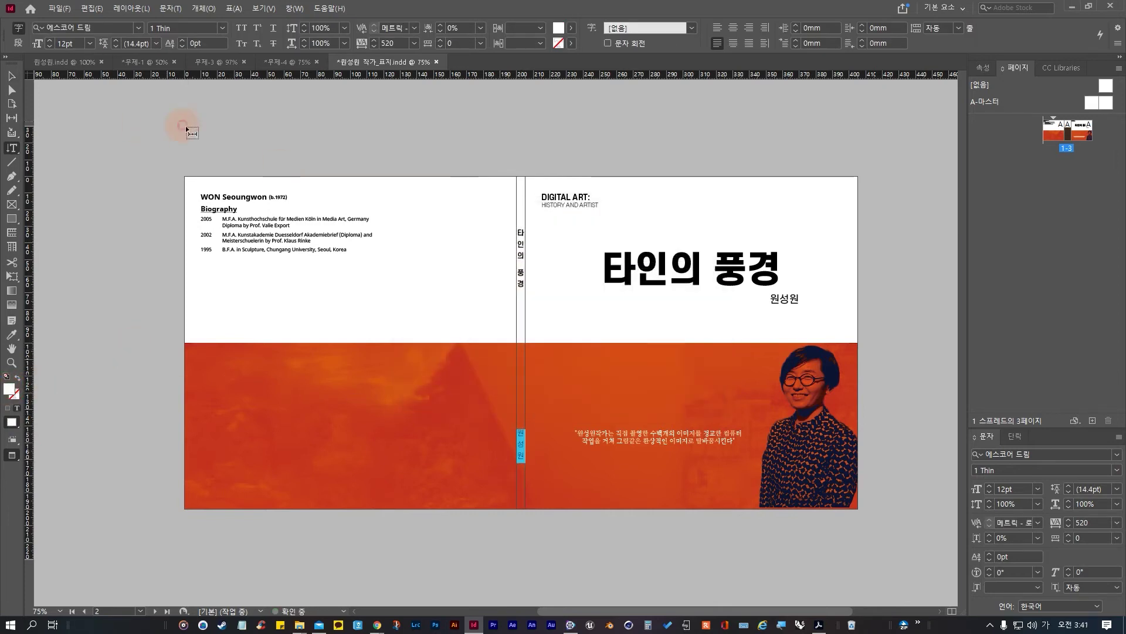
left_click(11, 75)
left_click(76, 177)
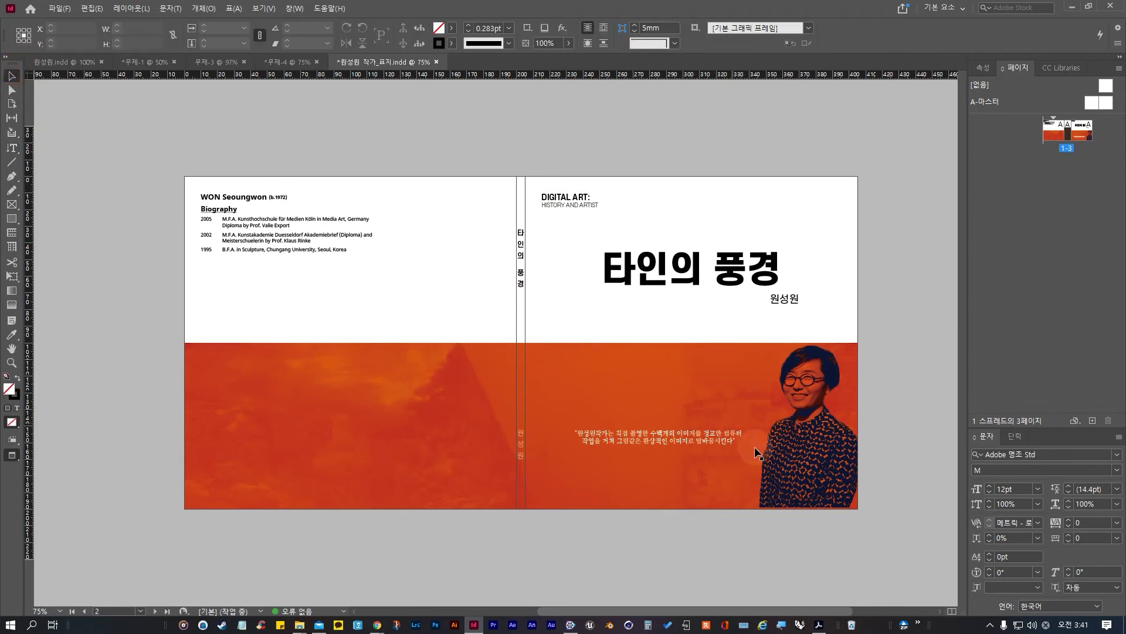
Step: Select the spine title together with the front cover title and set the alignment reference to the selection
left_click(536, 291)
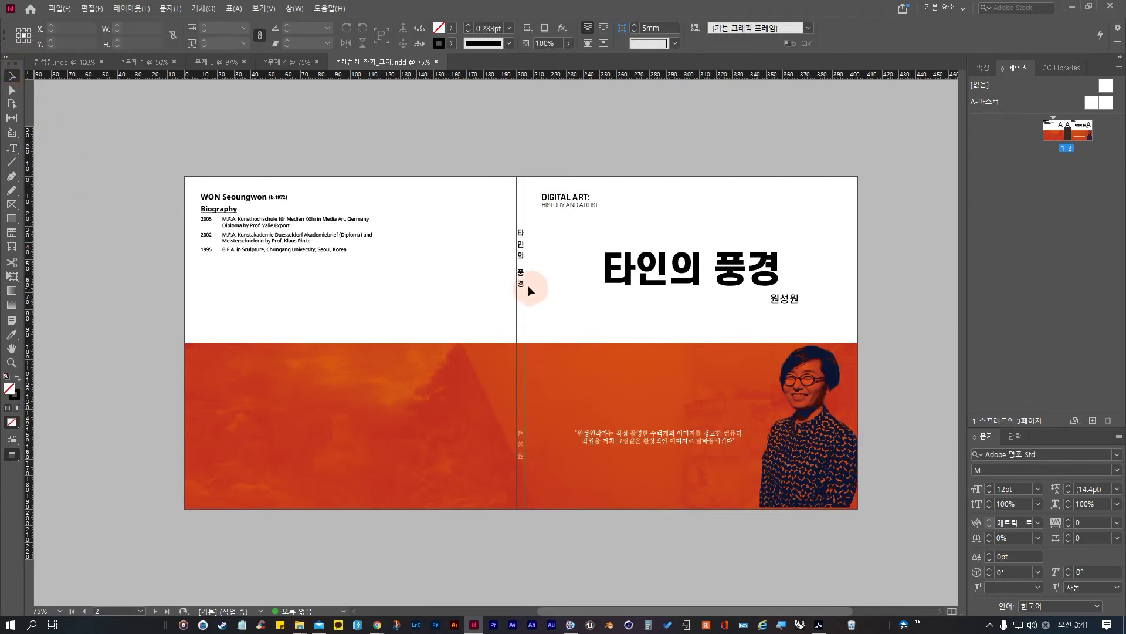
left_click(522, 286)
left_click(523, 279)
left_click(626, 287)
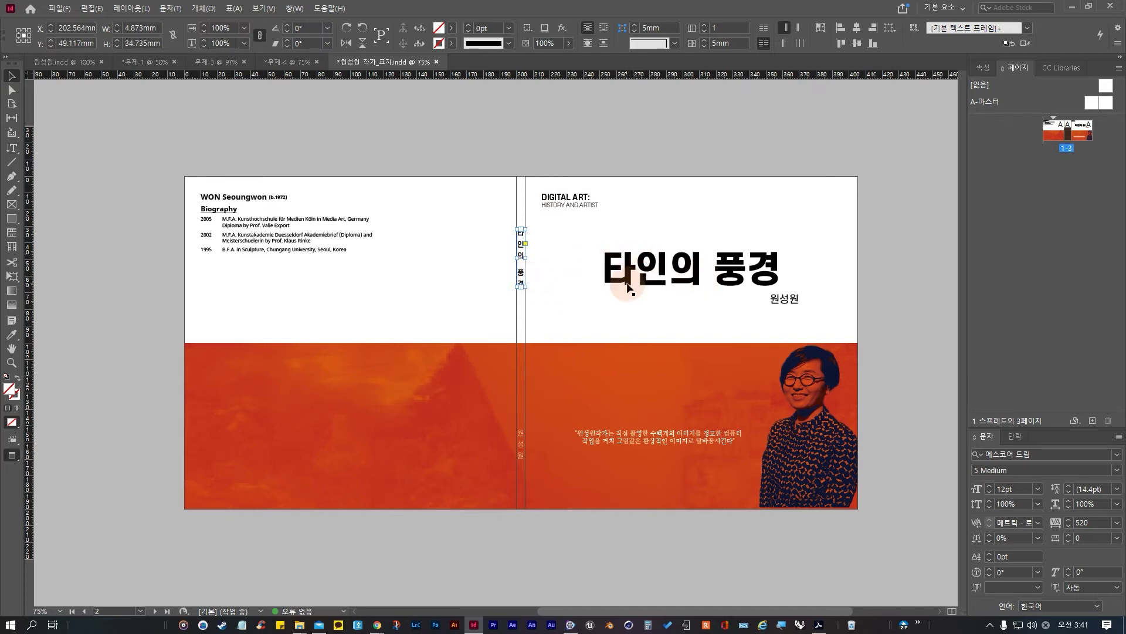
left_click(629, 285, "shift")
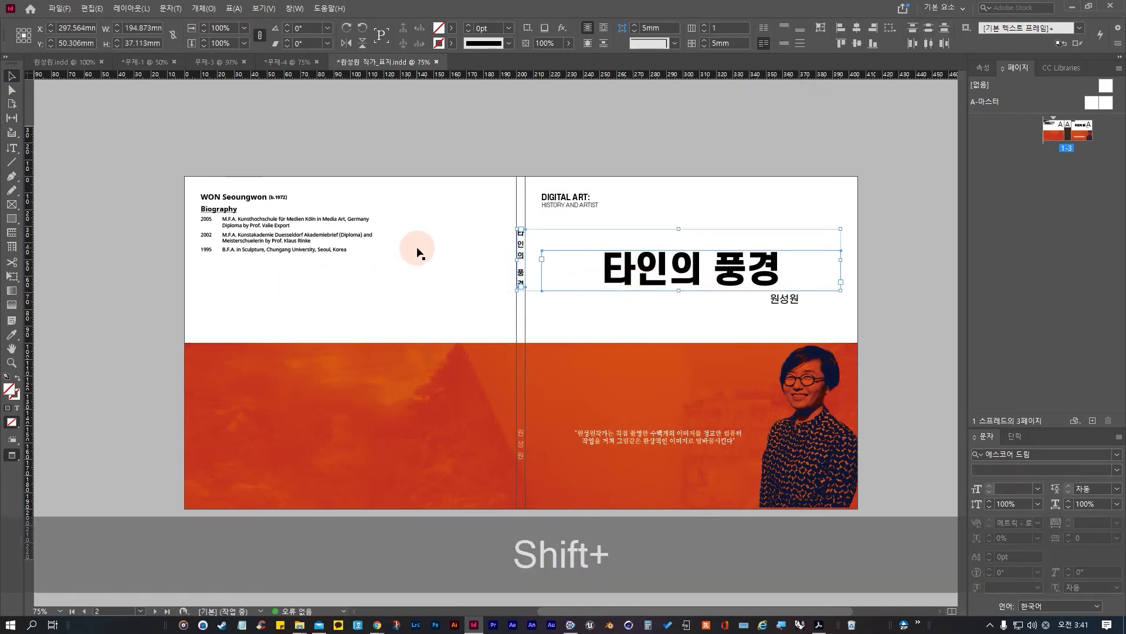
left_click(892, 30)
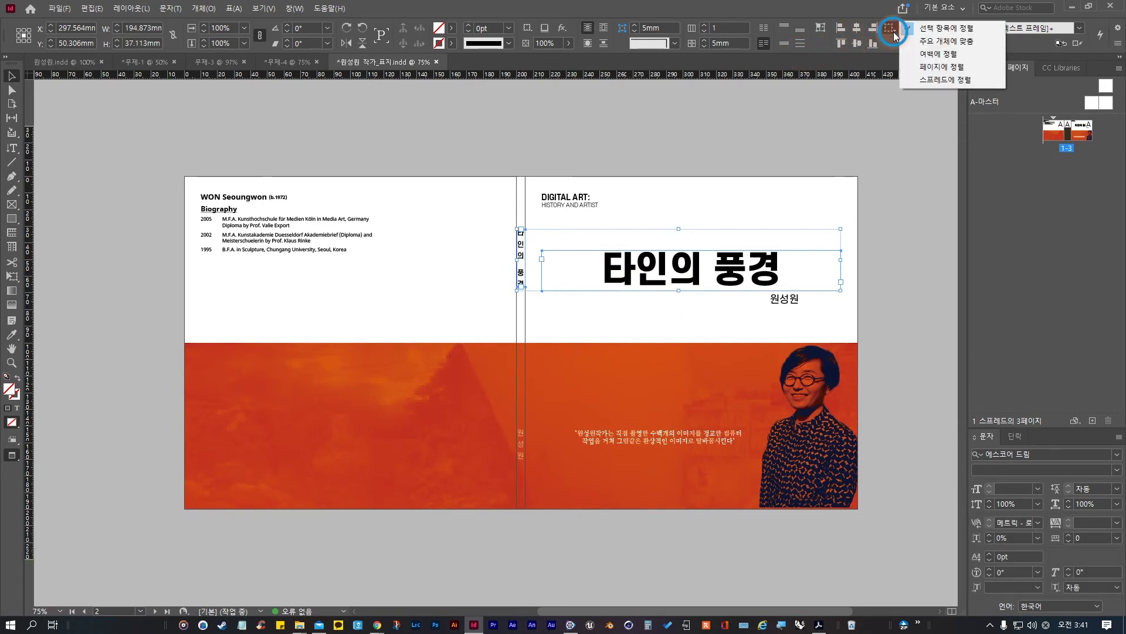
left_click(955, 33)
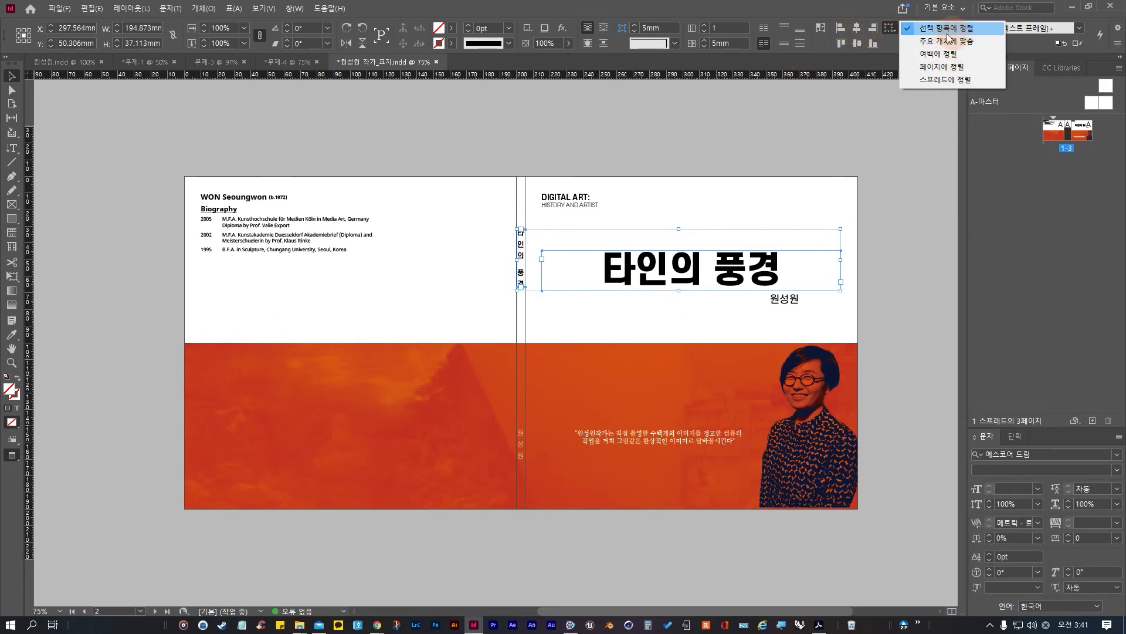
Step: Try aligning both titles by their horizontal centers, and separately by their vertical centers, relative to the selection, undoing each attempt
left_click(857, 27)
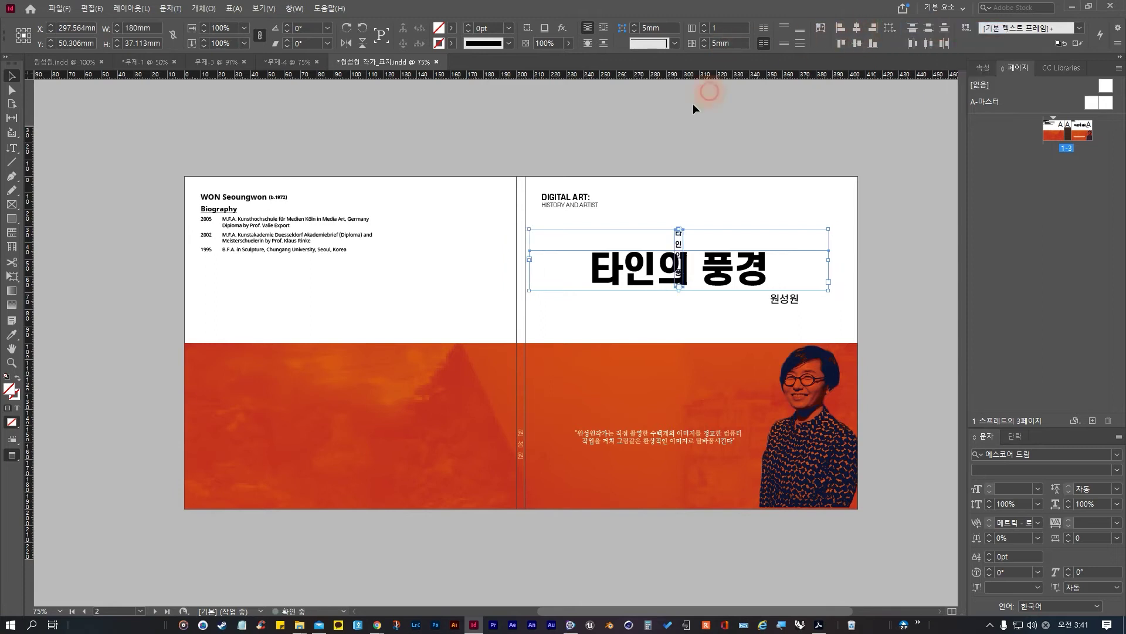
key("ctrl+z")
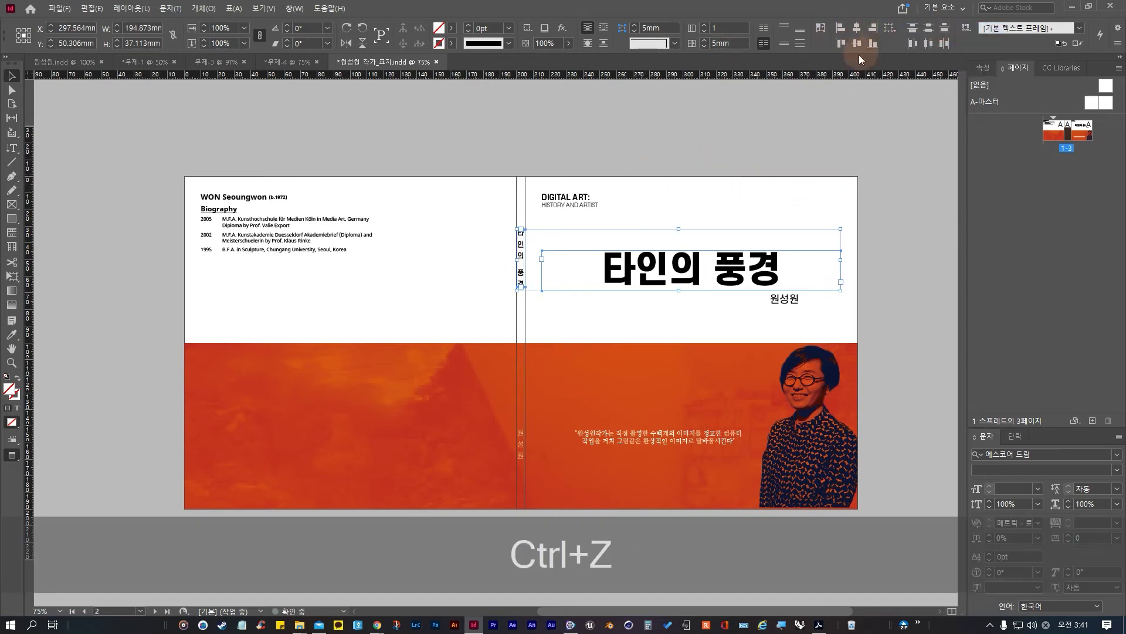
left_click(852, 45)
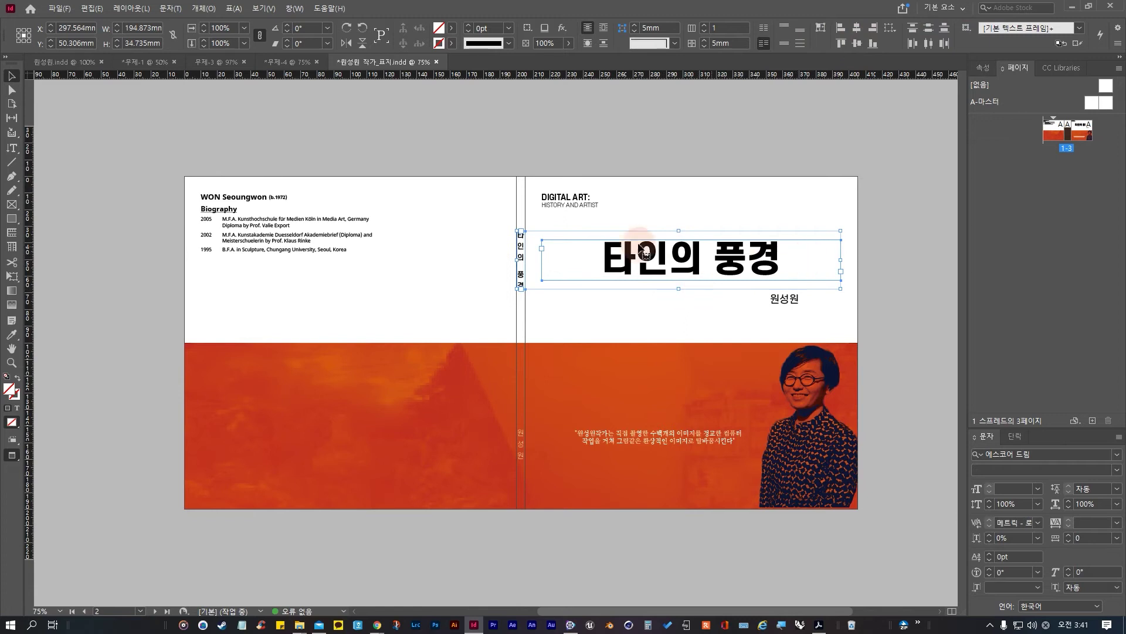
key("ctrl+z")
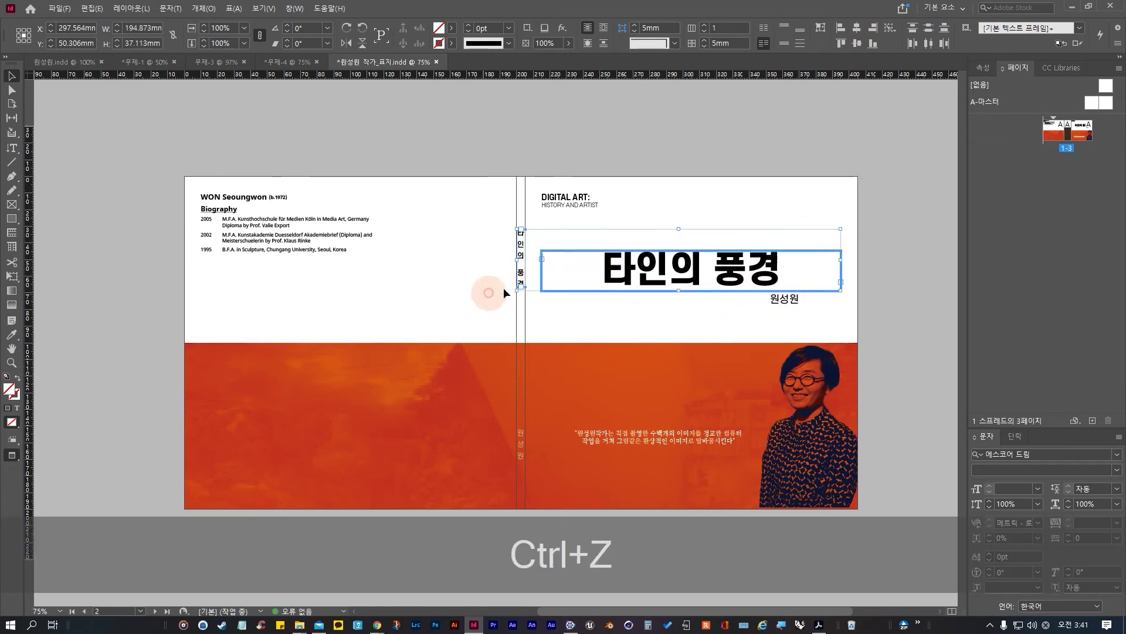
Step: Align the spine title's vertical center to the front cover title as the key object and deselect both
left_click(857, 44)
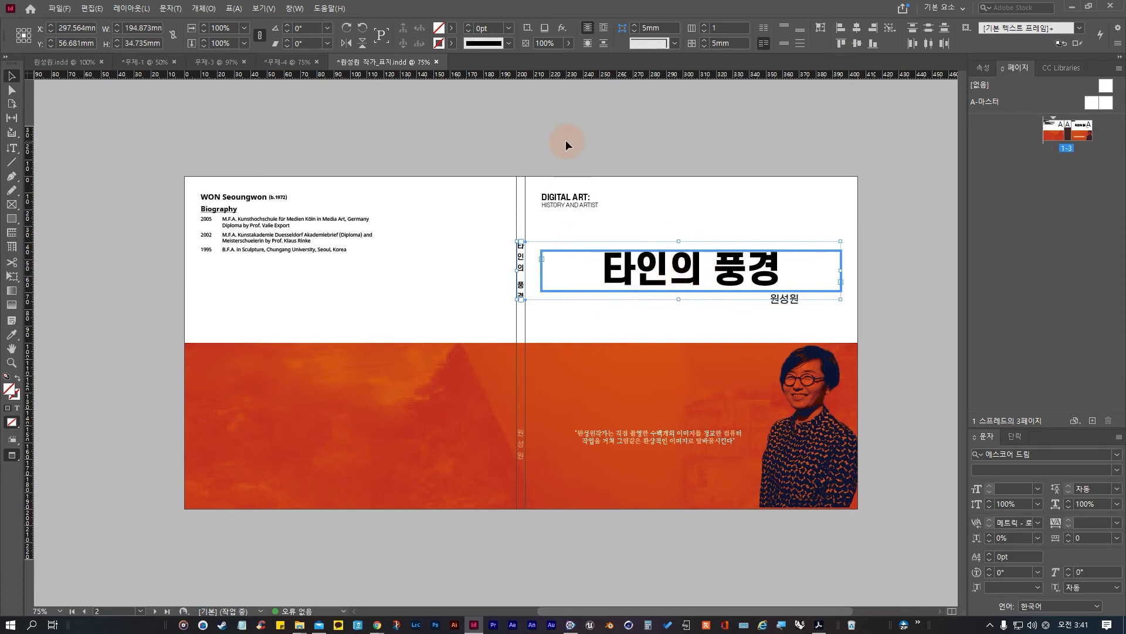
left_click(568, 122)
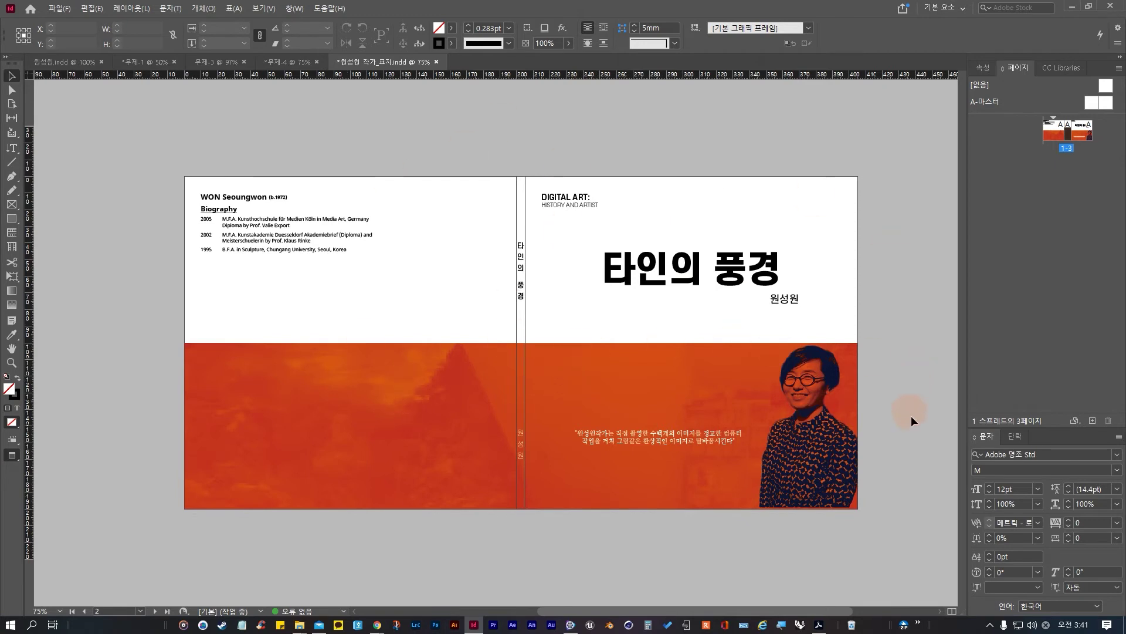
Step: Switch to File Explorer to examine the 7주차 folder's source files, and open the cover's INDD file from there
mouse_move(299, 623)
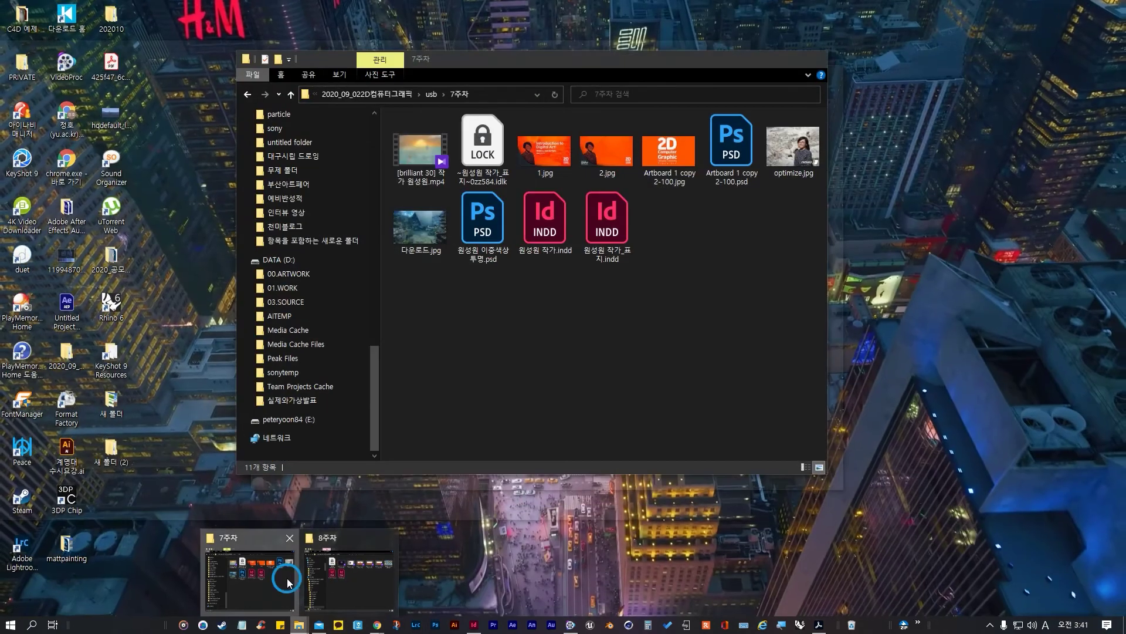
left_click(287, 578)
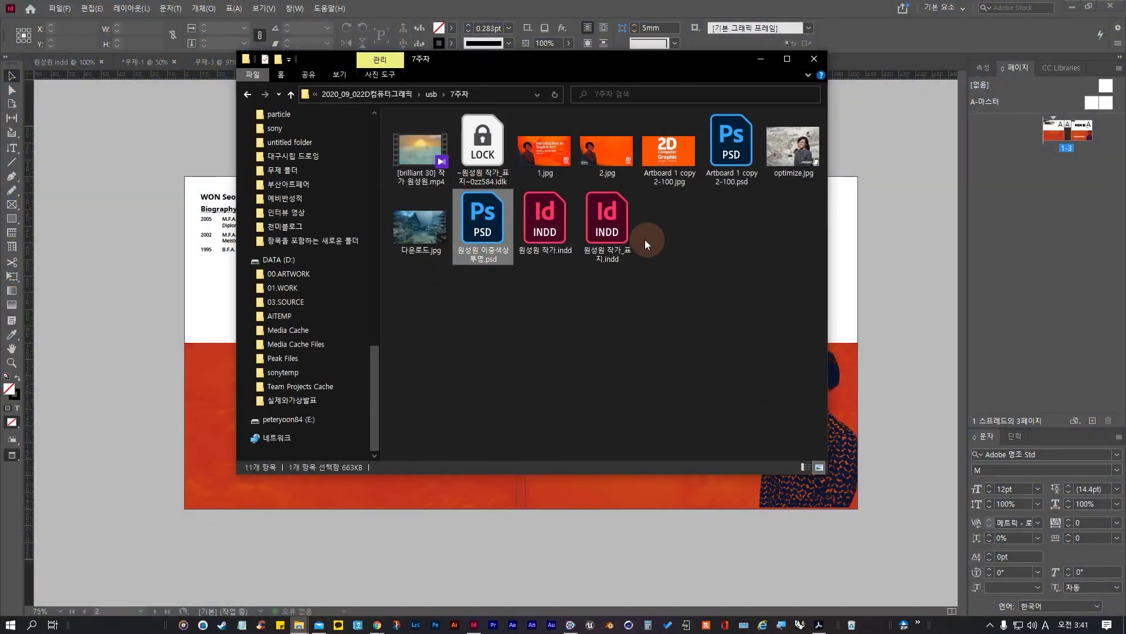
left_click(620, 293)
left_click_drag(621, 267, 598, 281)
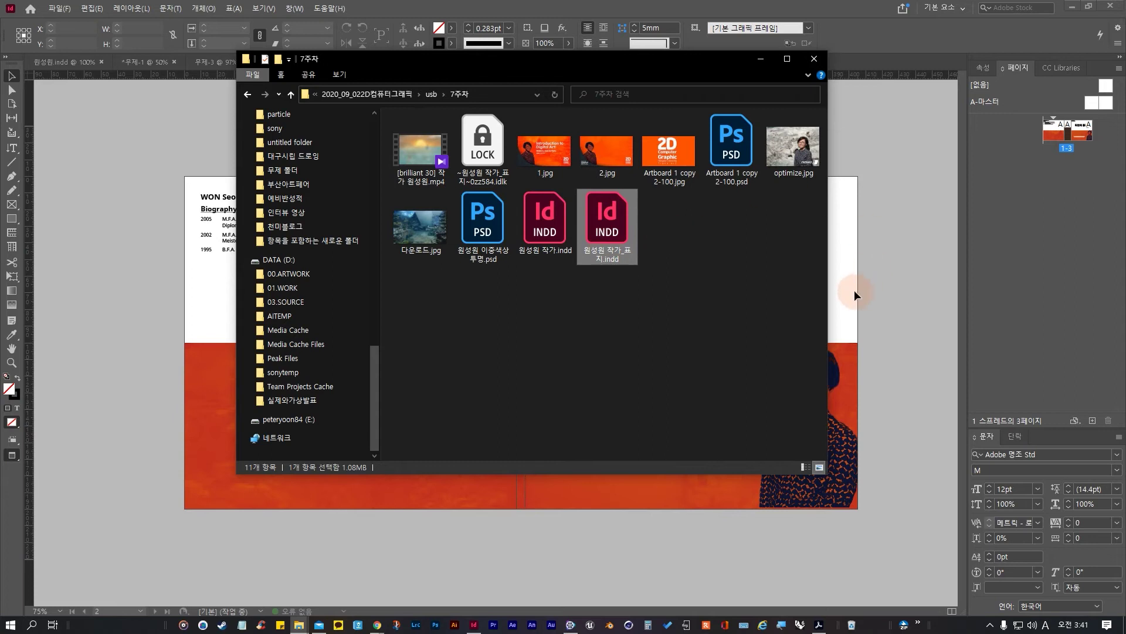
double_click(620, 236)
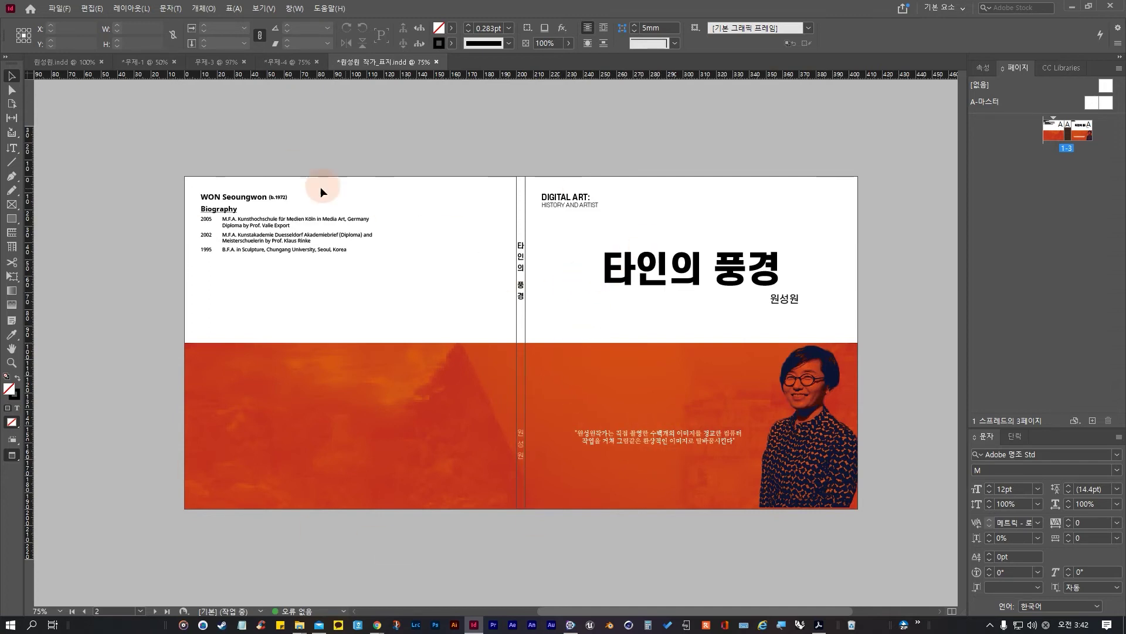
mouse_move(299, 625)
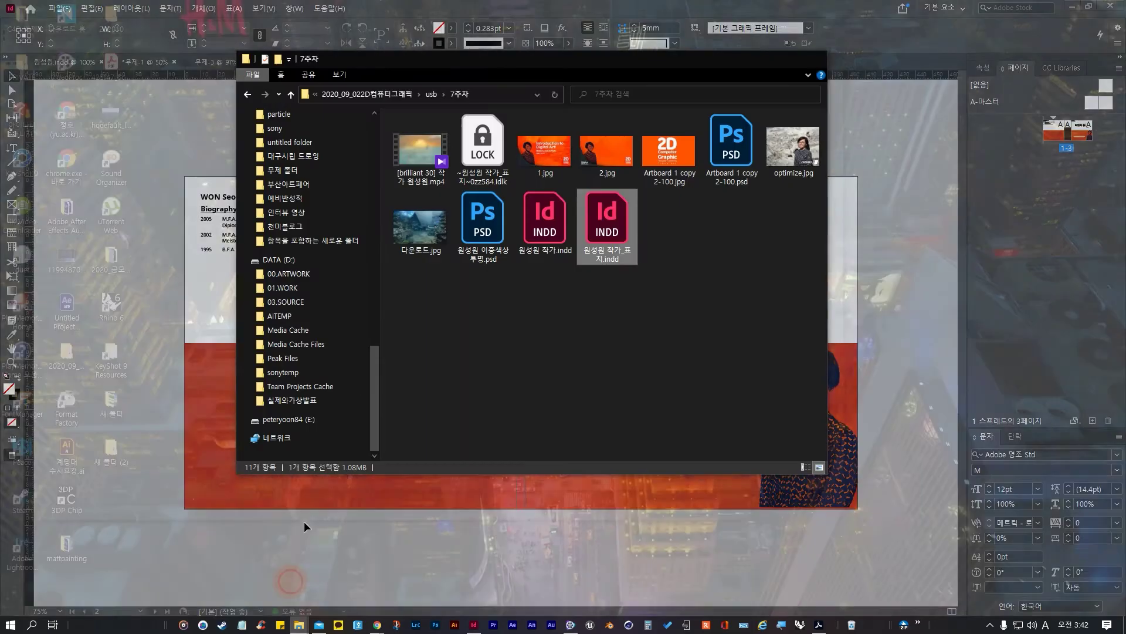
left_click(304, 521)
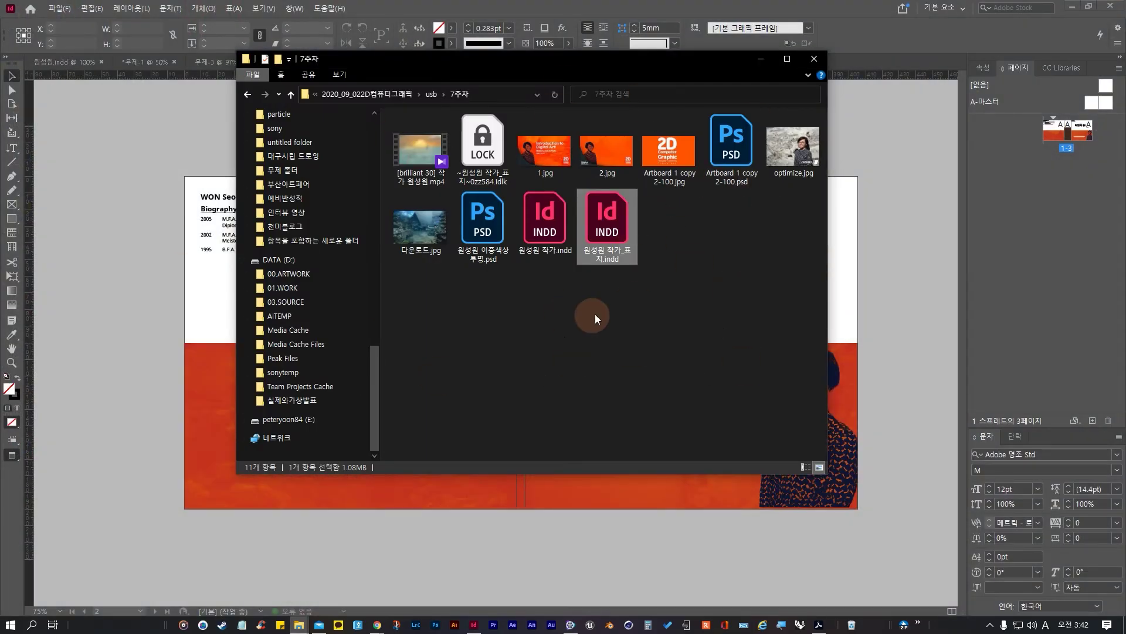
double_click(625, 253)
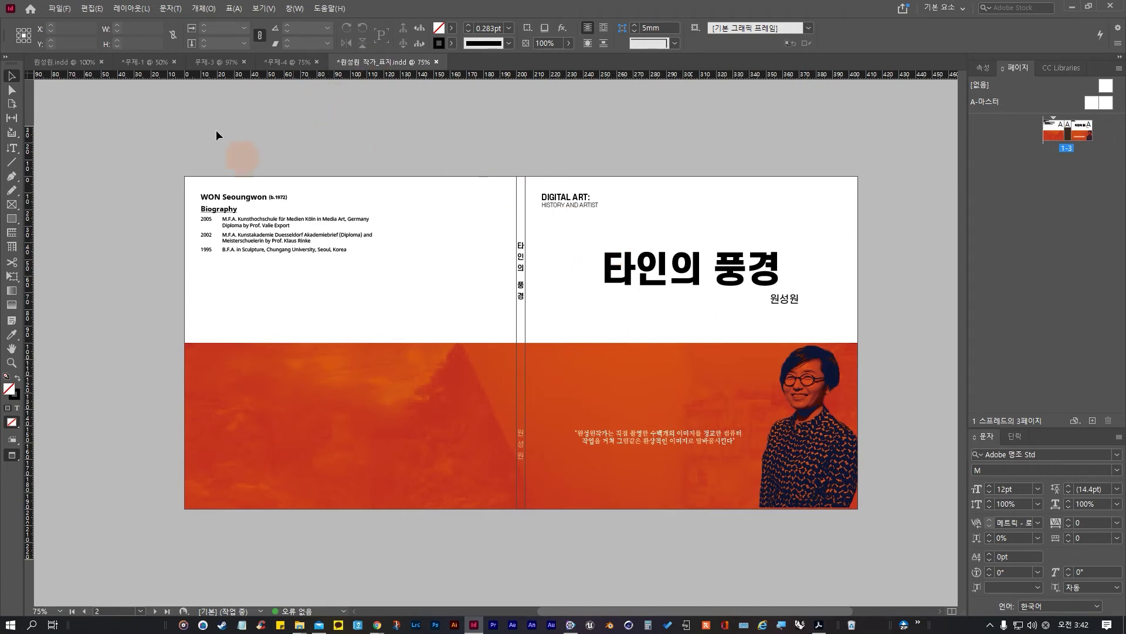
Step: Open the Package dialog for the cover document and review its fonts, links and images, colors and inks, print settings and external plug-ins
left_click(58, 8)
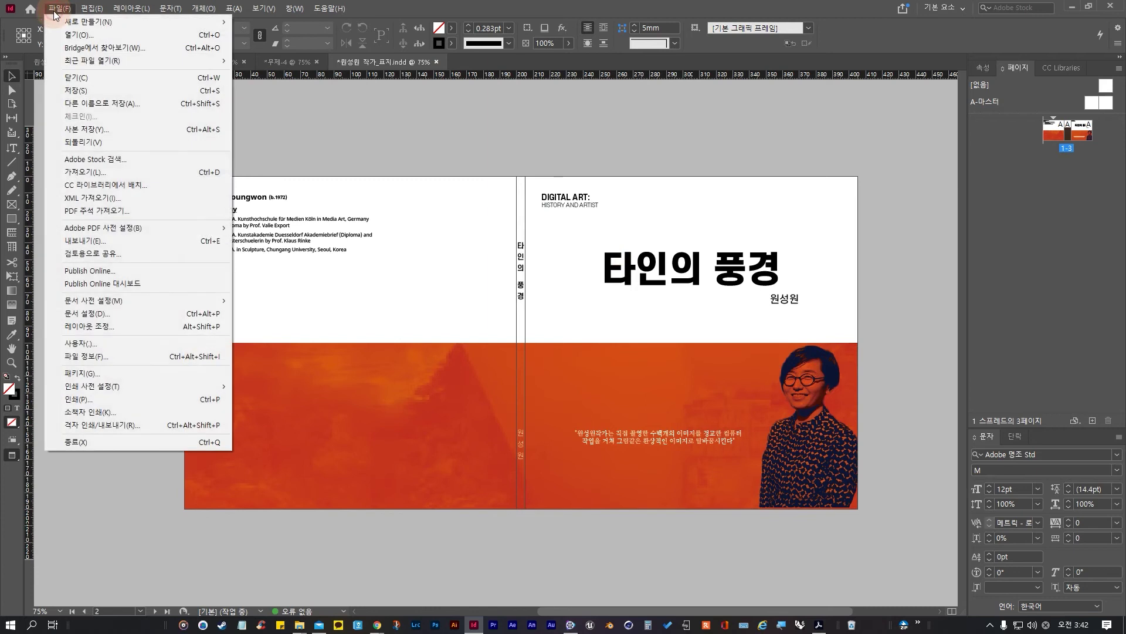
left_click(128, 374)
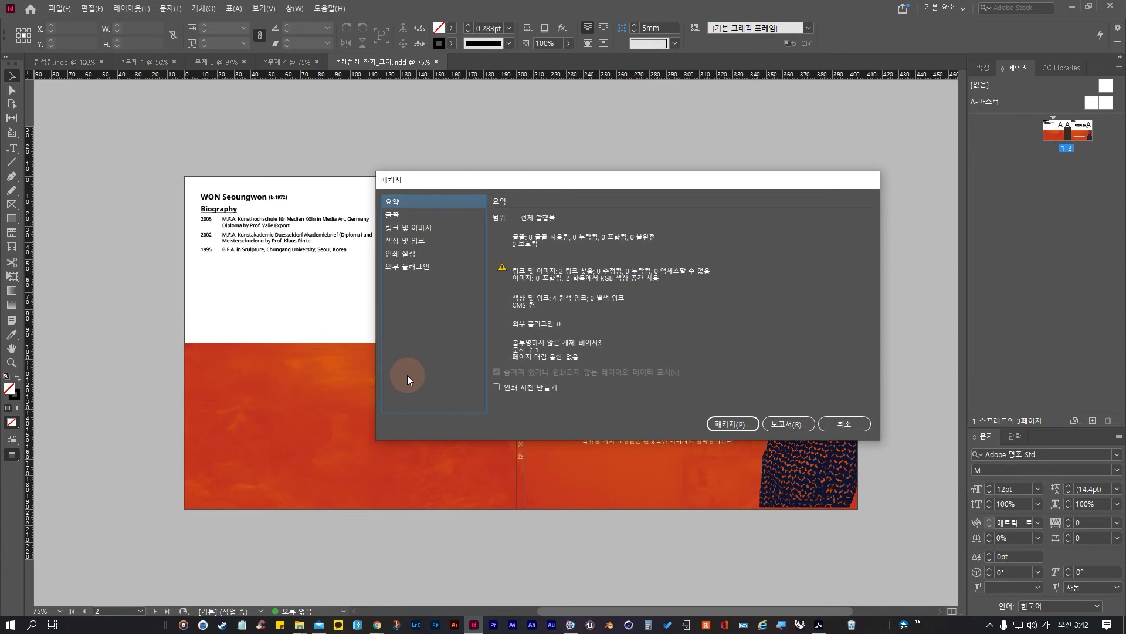
left_click(408, 215)
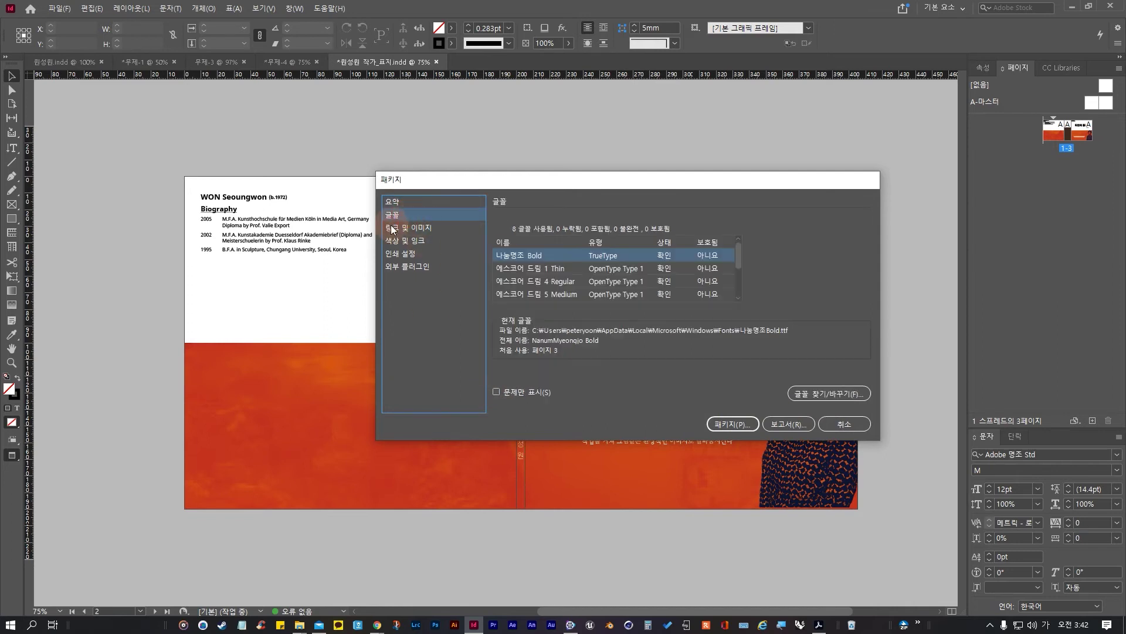
left_click(430, 229)
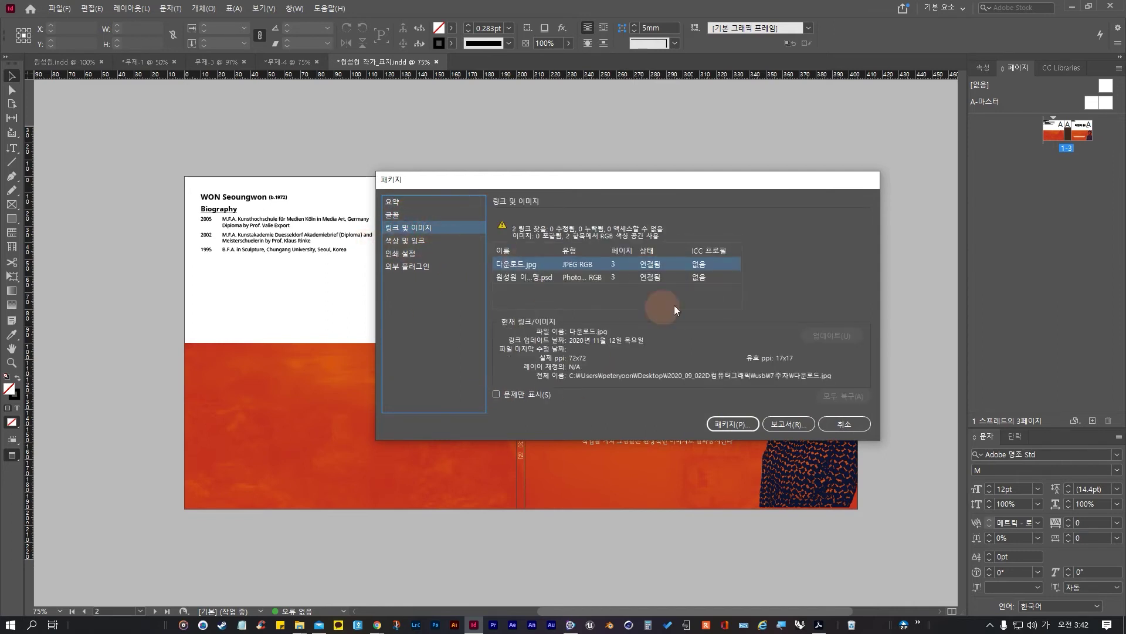
left_click(440, 241)
left_click(413, 254)
left_click(413, 268)
left_click(416, 254)
left_click(419, 238)
left_click(422, 226)
left_click(423, 239)
left_click(424, 226)
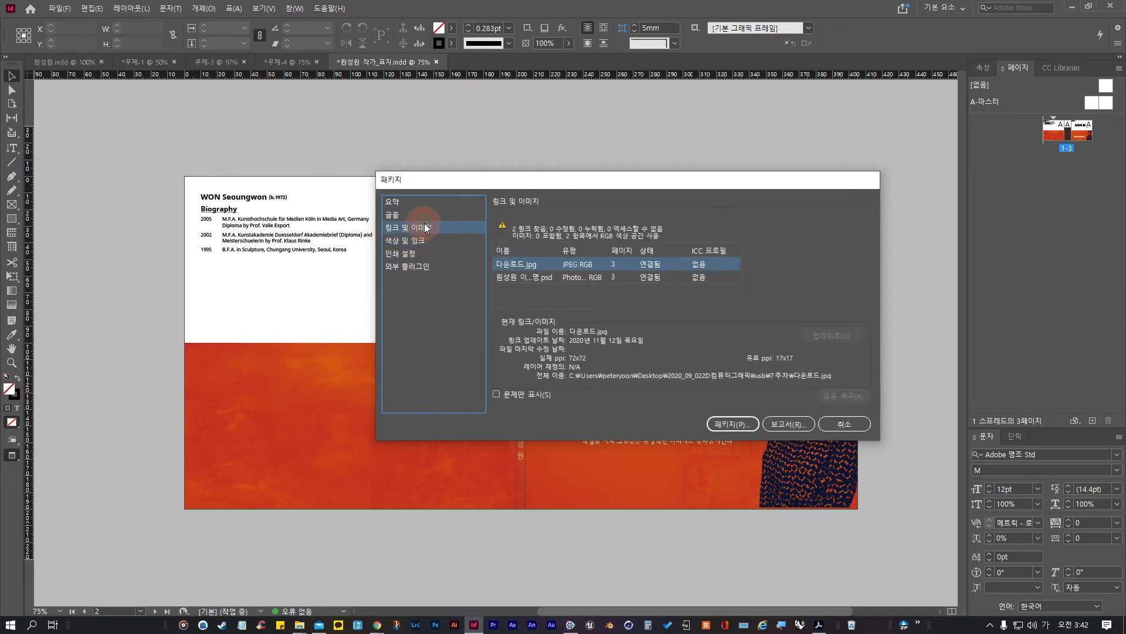
Step: Save the cover document and package it into its own folder inside 7주차, using the [출판 품질] (수정됨) PDF preset
left_click(734, 425)
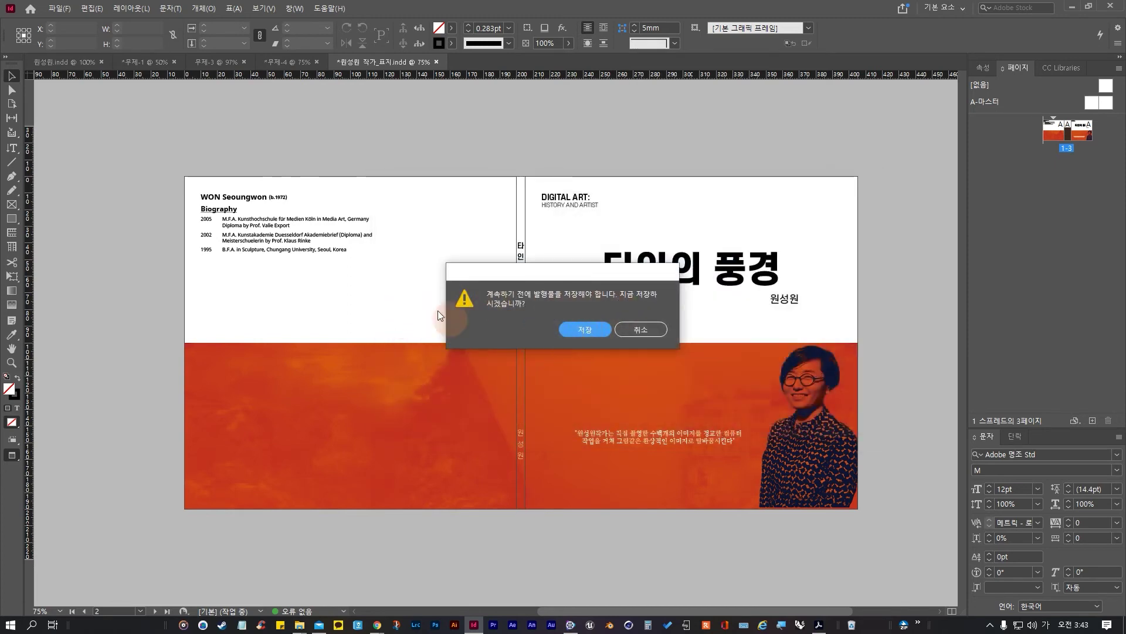
left_click(587, 328)
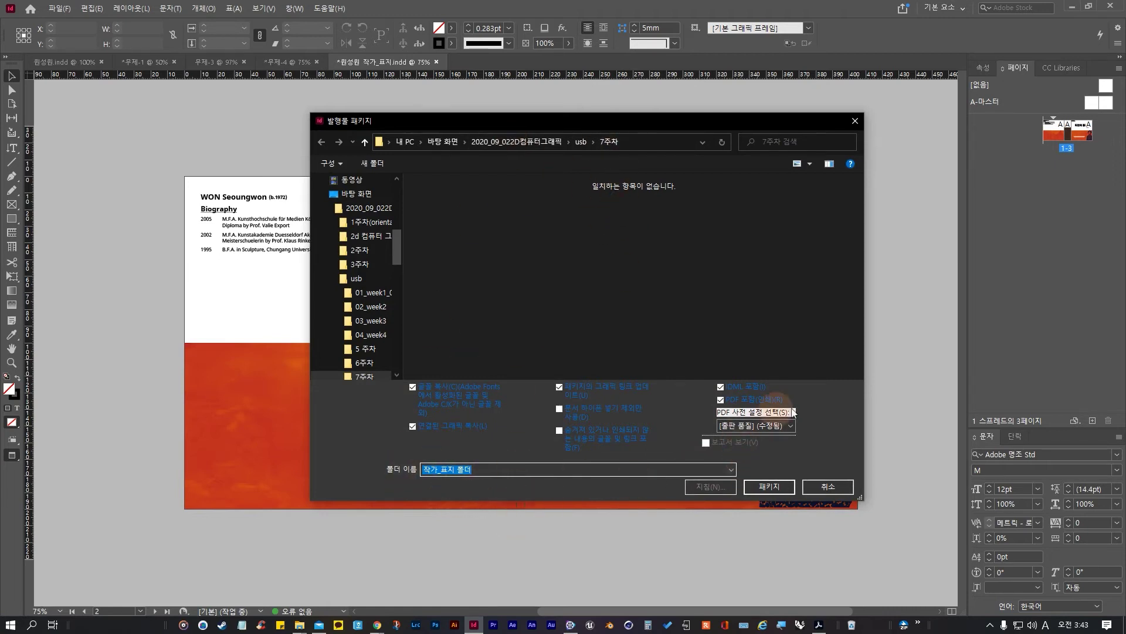
left_click(786, 427)
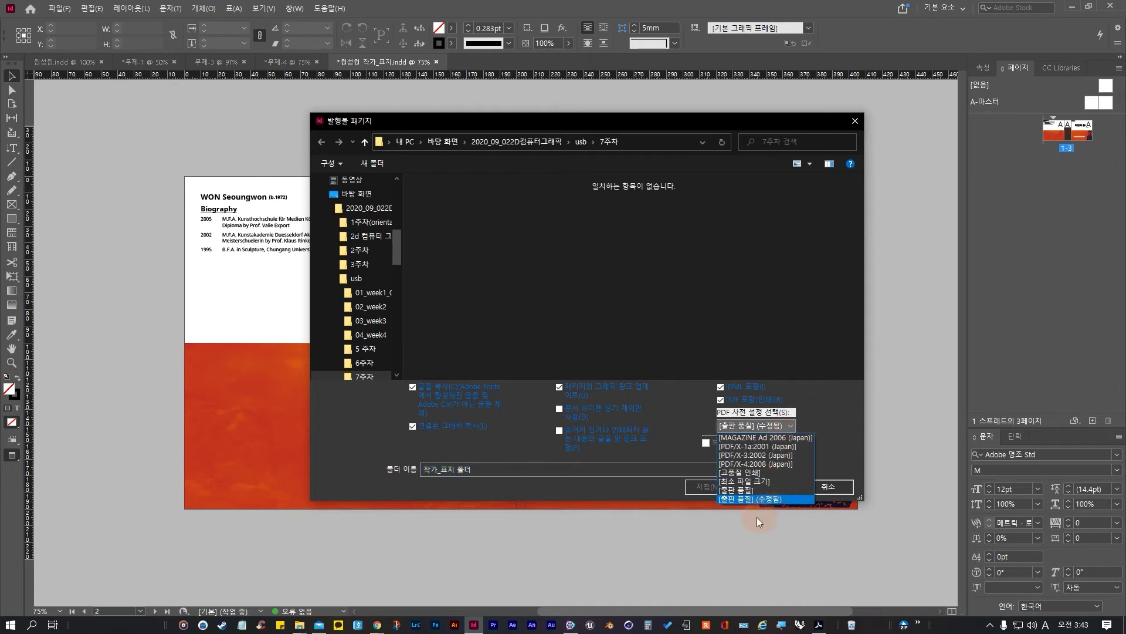
left_click(758, 414)
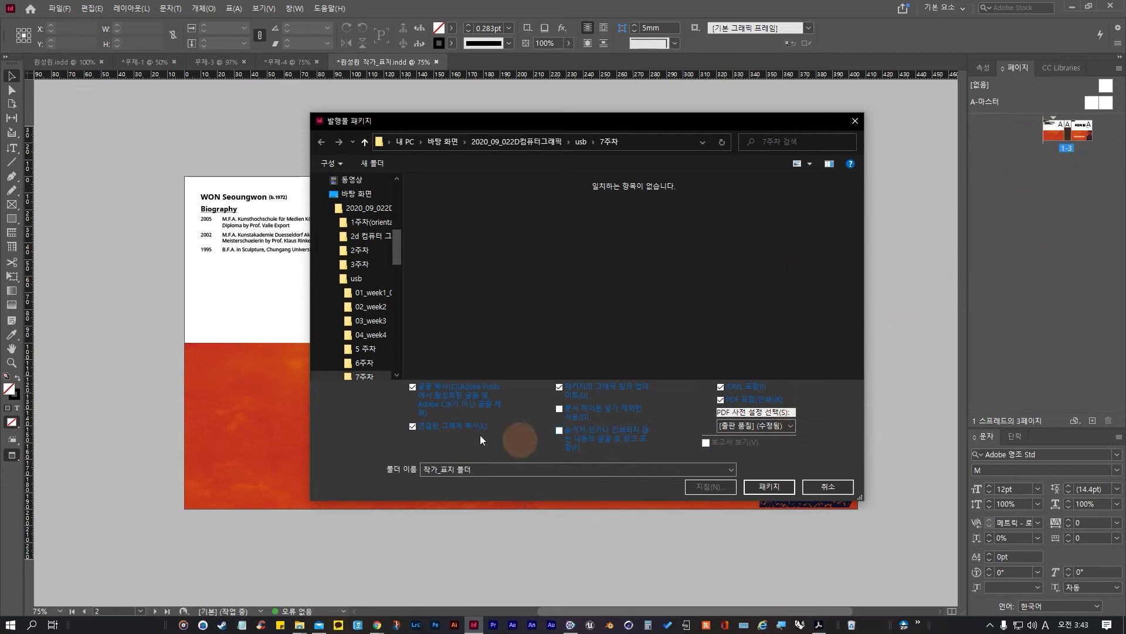
left_click(773, 488)
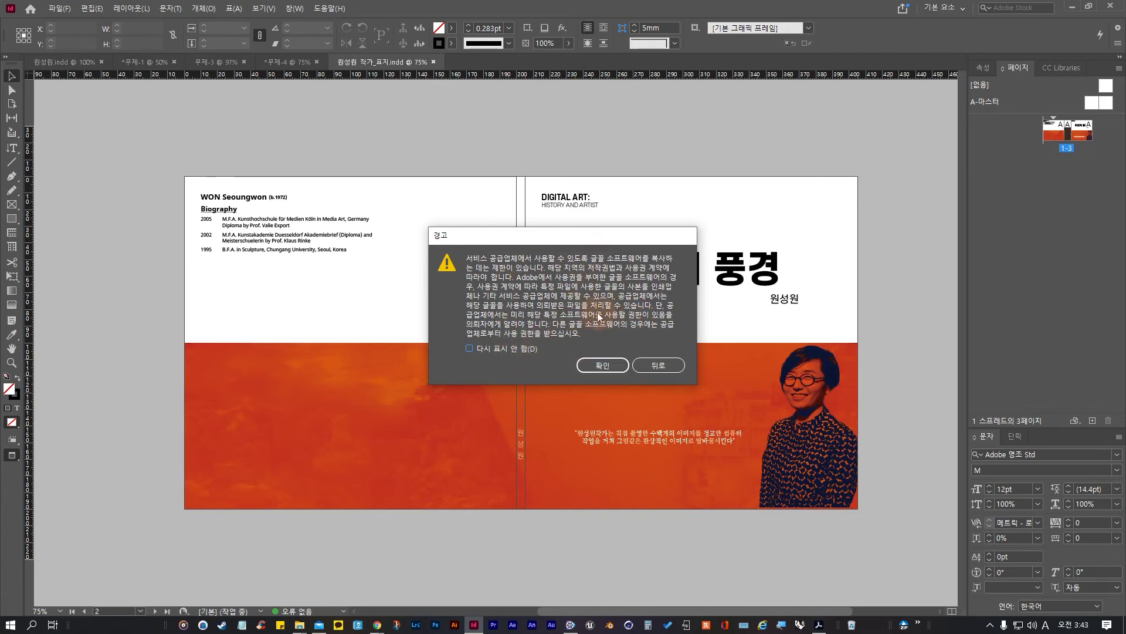
left_click(611, 361)
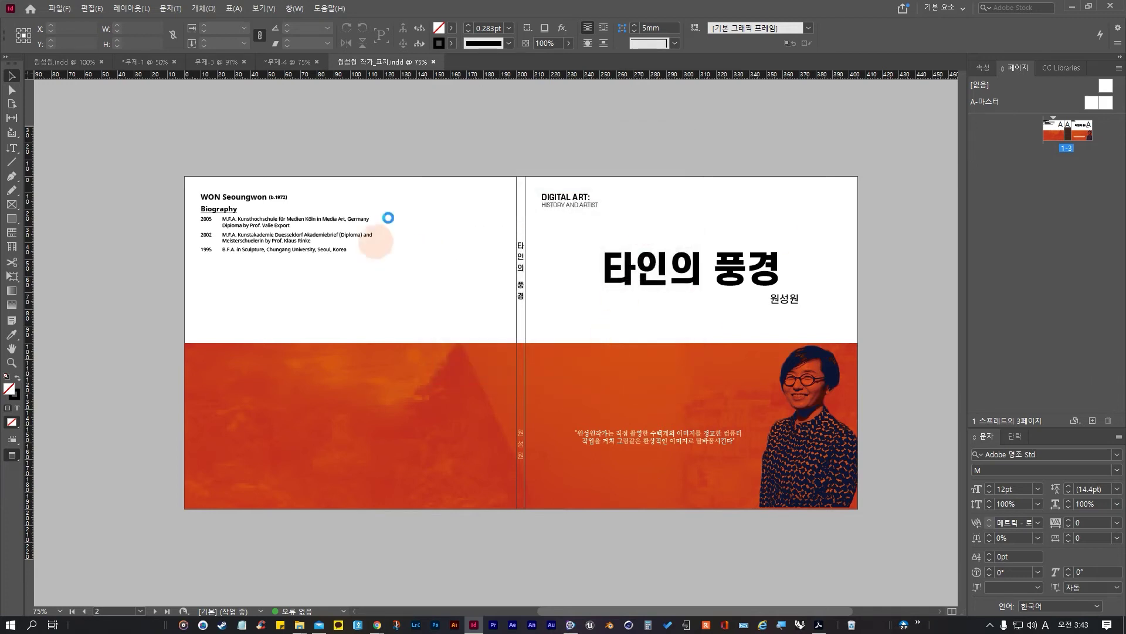
Step: Switch to File Explorer and examine the packaged cover folder in 7주차, including its Document fonts and Links subfolders
mouse_move(296, 627)
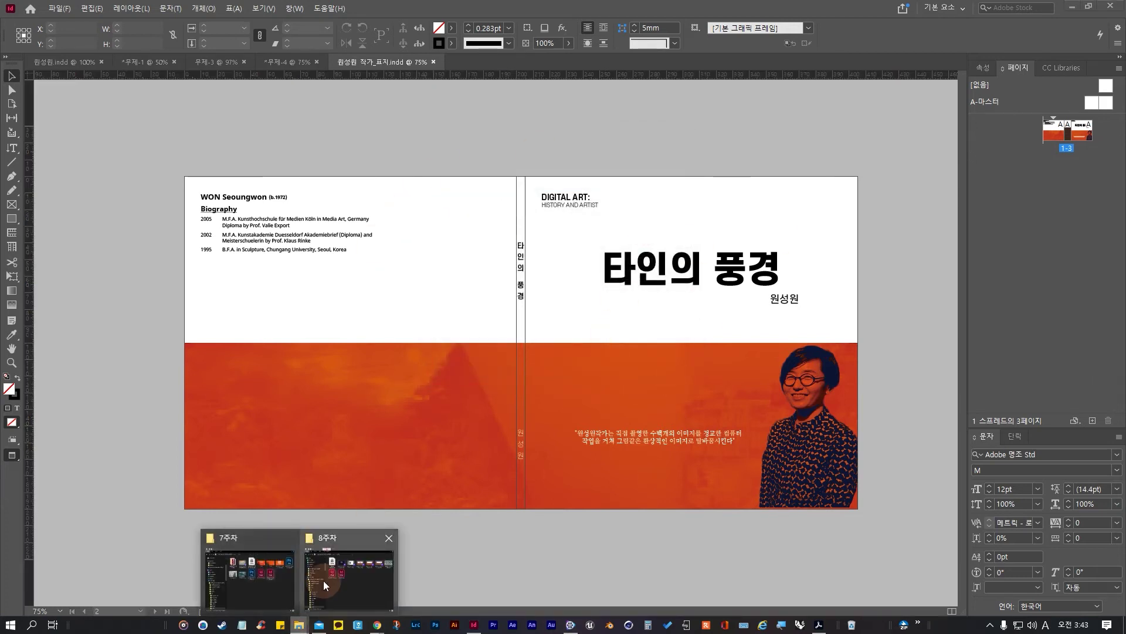
mouse_move(322, 579)
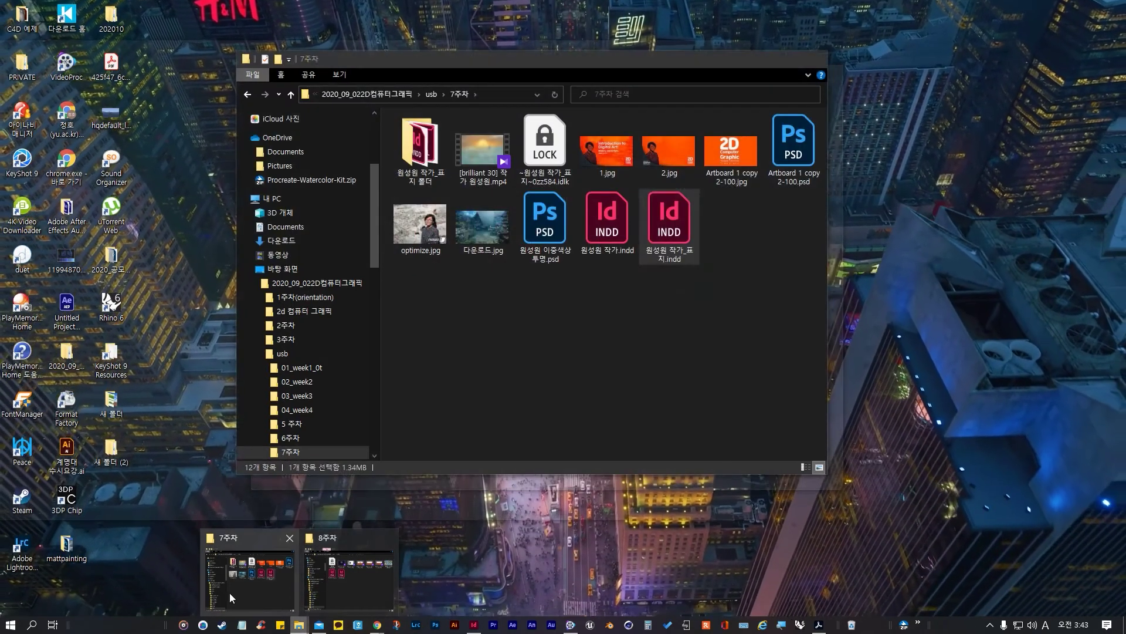
left_click(230, 593)
left_click(420, 147)
double_click(420, 147)
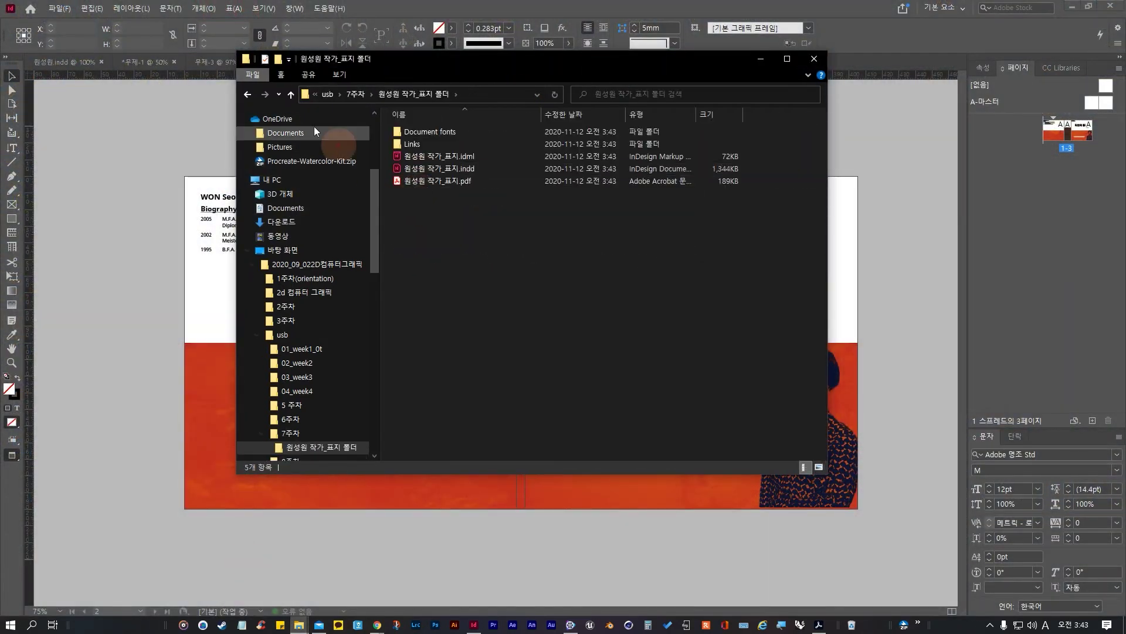
left_click(247, 94)
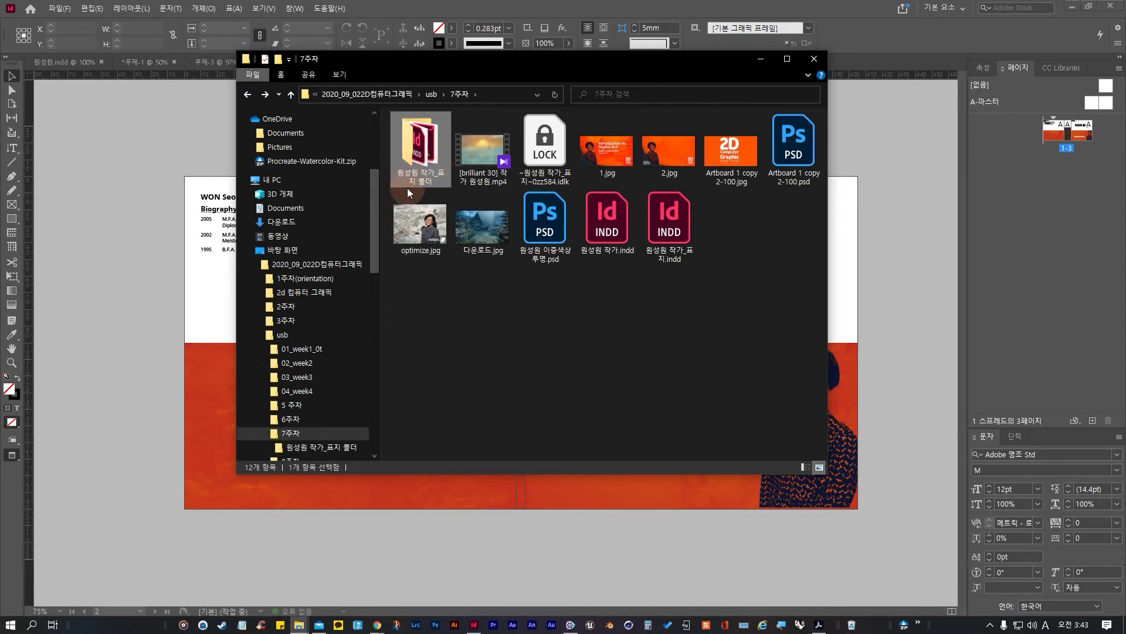
double_click(418, 154)
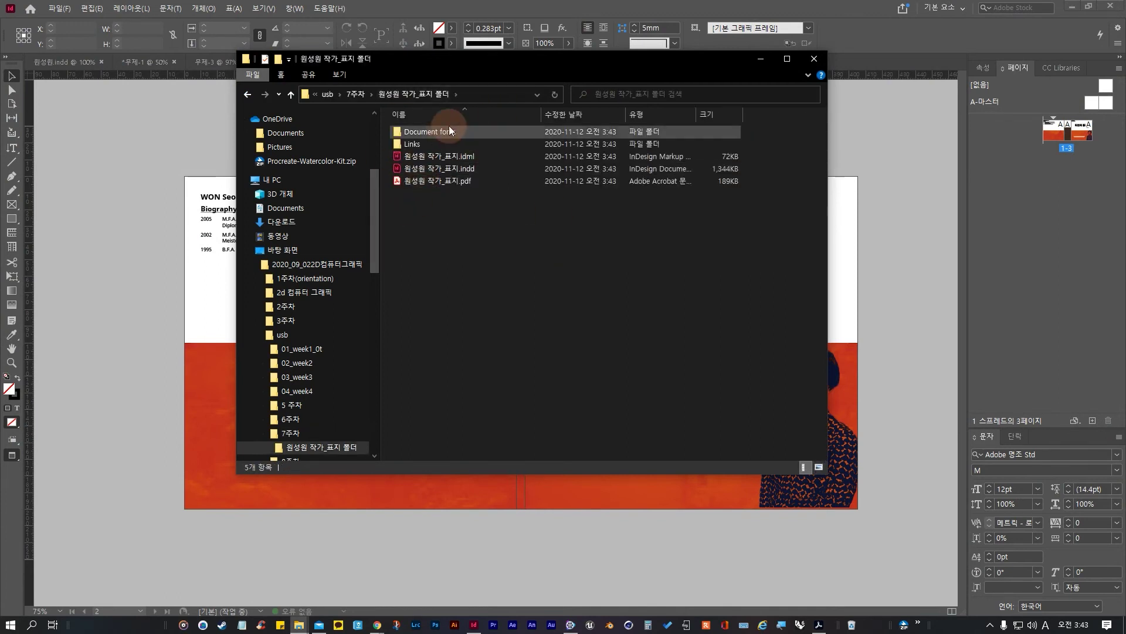
double_click(432, 132)
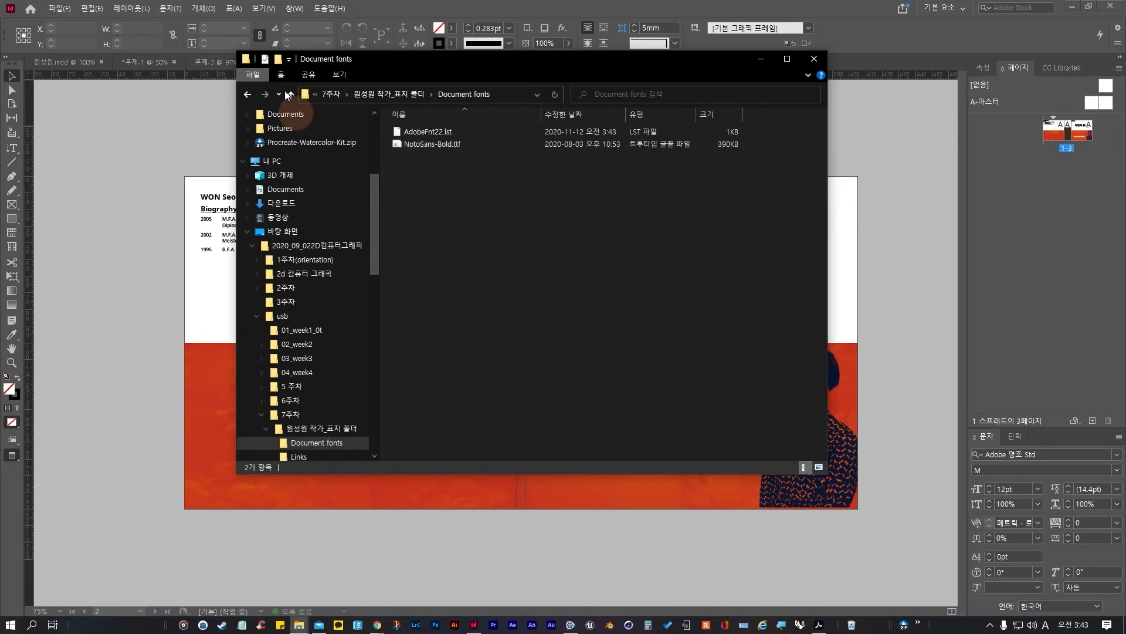
left_click(248, 95)
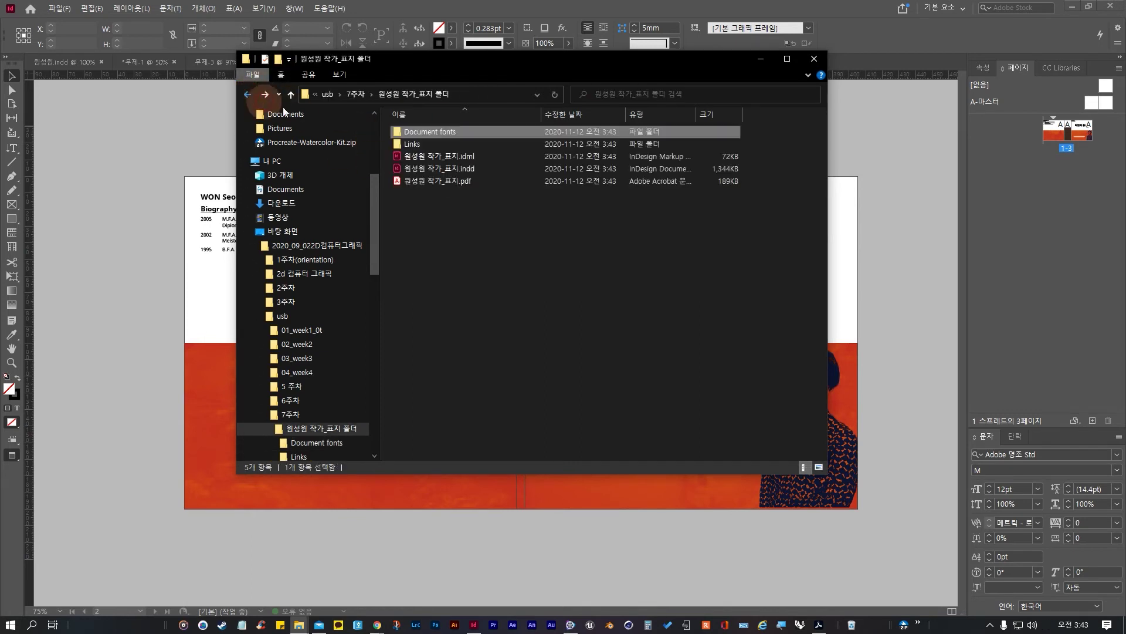
double_click(412, 144)
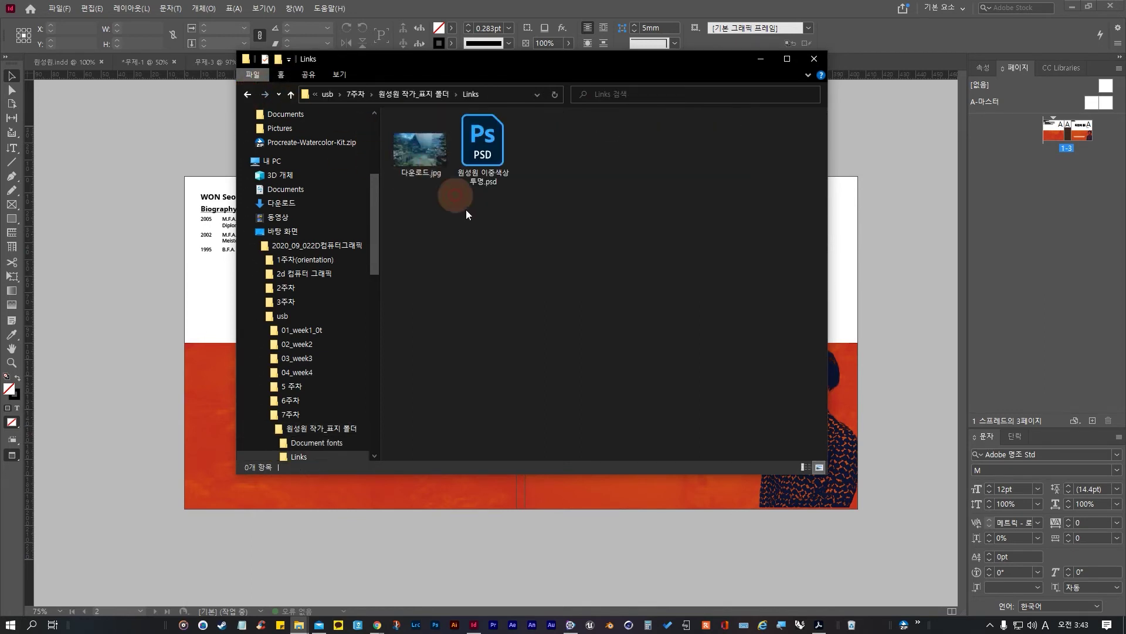
left_click(247, 95)
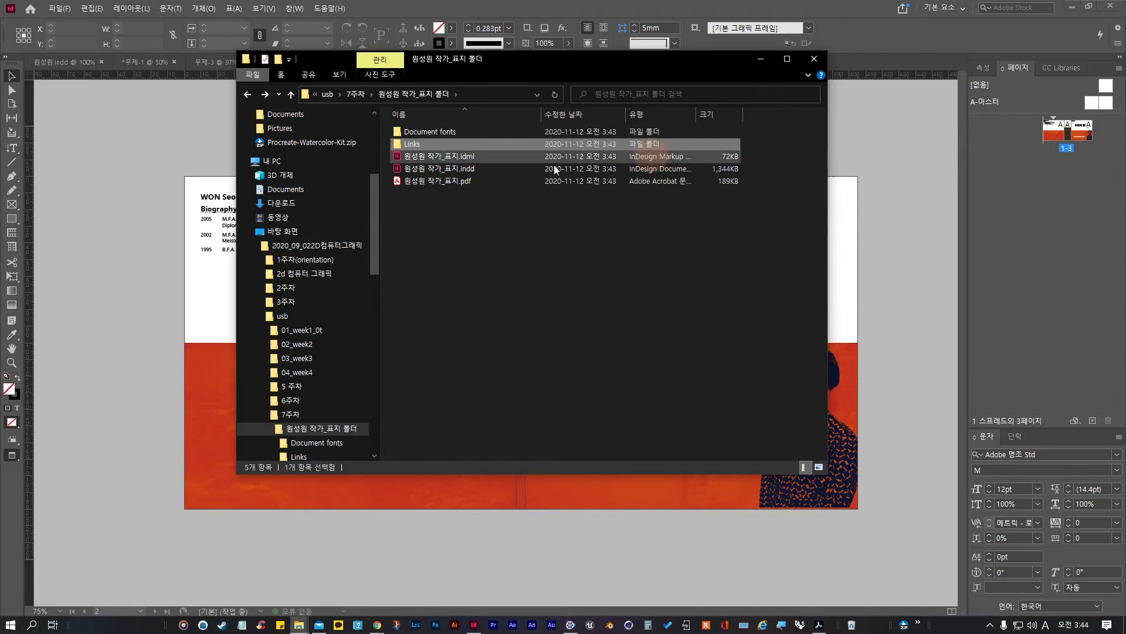
Step: Check the font files in the package's Document fonts folder again and return to the cover in InDesign
left_click(450, 133)
double_click(450, 133)
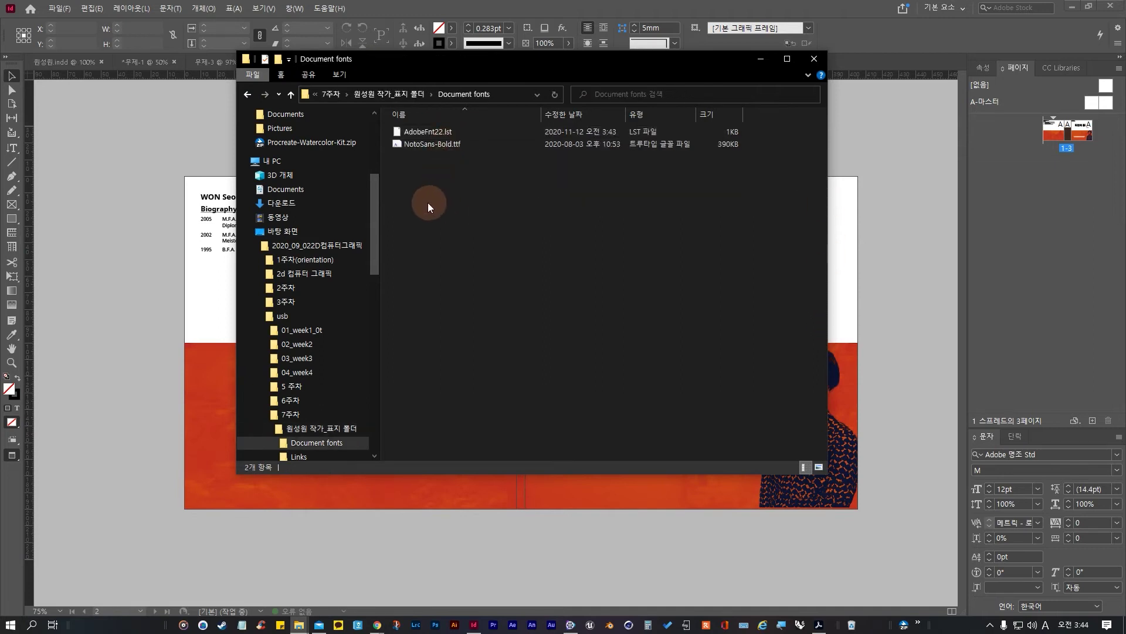
left_click_drag(488, 185, 355, 59)
left_click(491, 279)
left_click_drag(529, 295, 434, 141)
left_click(459, 242)
left_click(115, 343)
Step: Reopen the Package dialog and review the cover's font list down to Noto Sans Regular and Noto Sans Bold
left_click(92, 8)
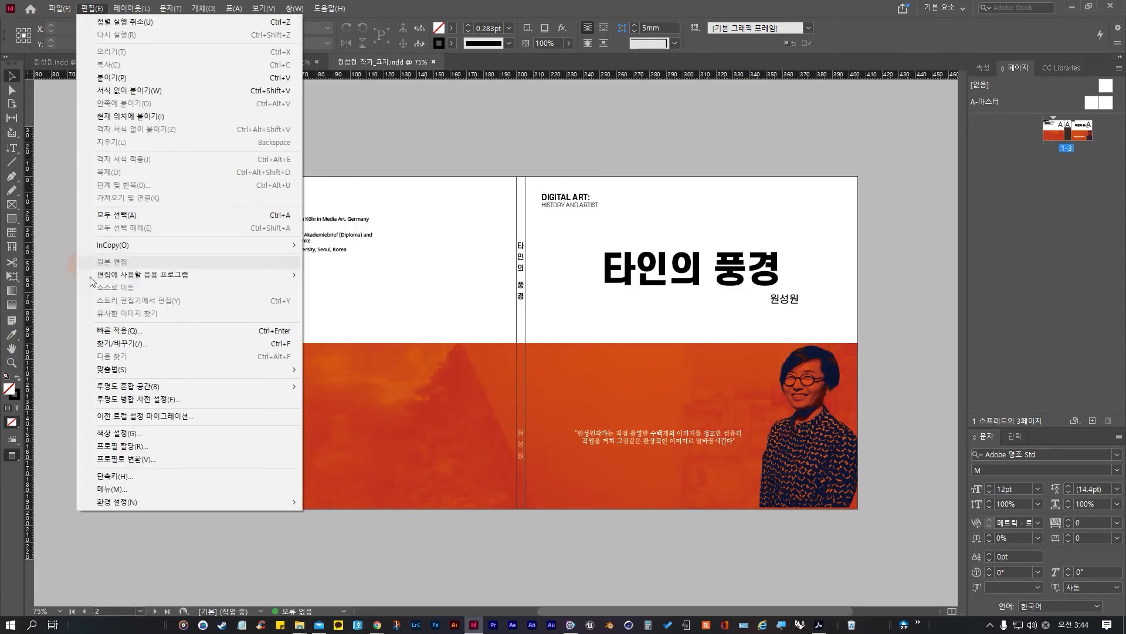
mouse_move(60, 8)
left_click(101, 374)
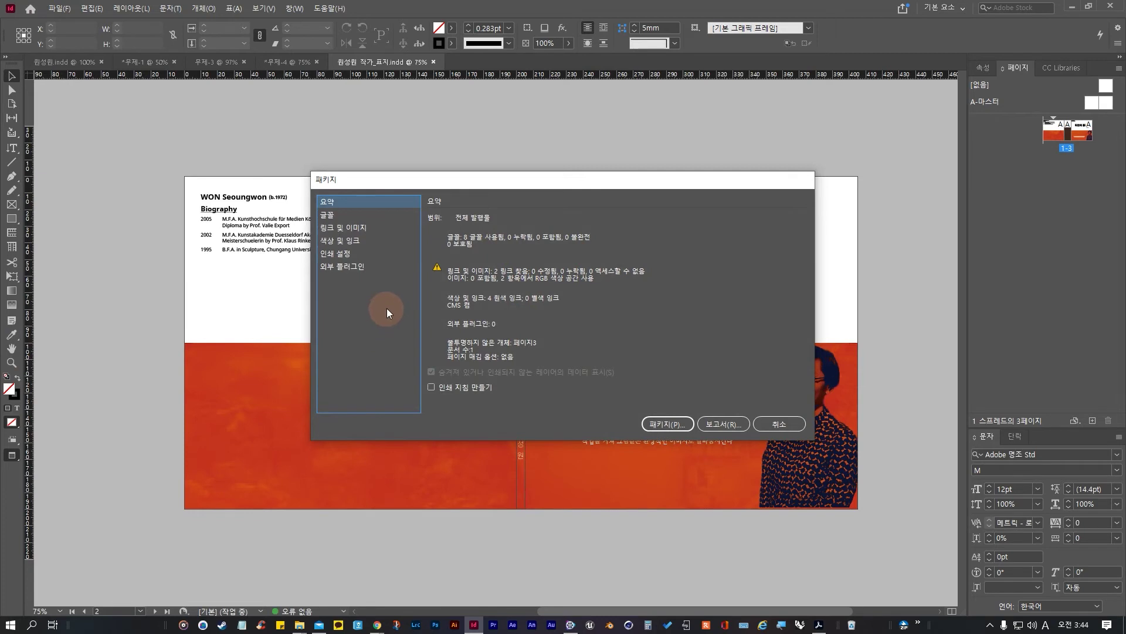
left_click(353, 215)
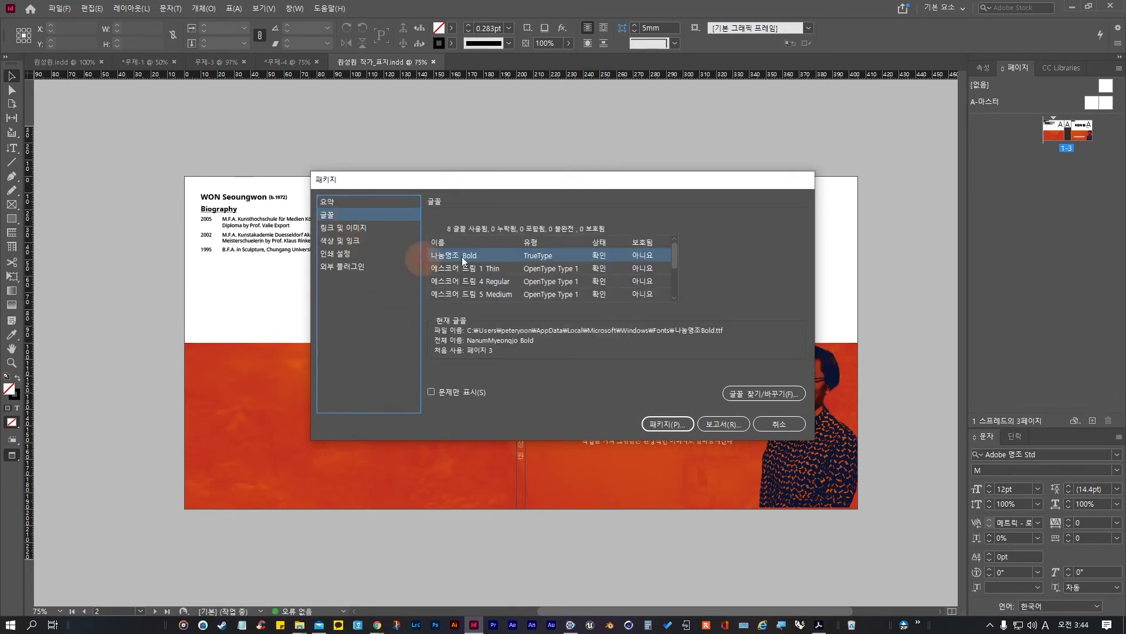
left_click(506, 269)
scroll(534, 288, "down", 4)
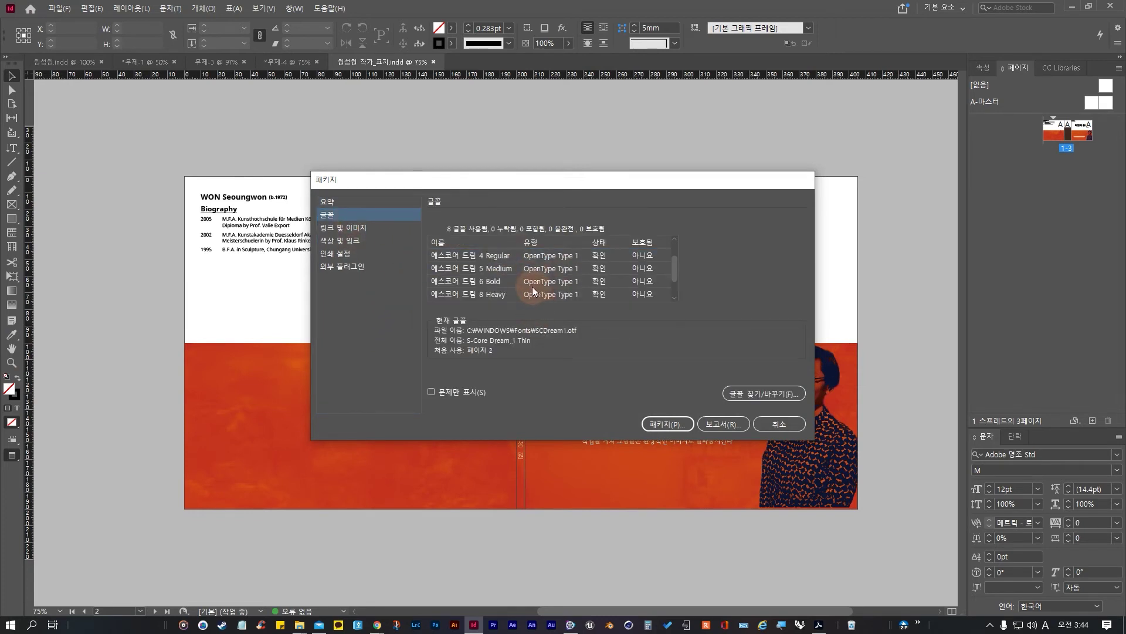
left_click(531, 287)
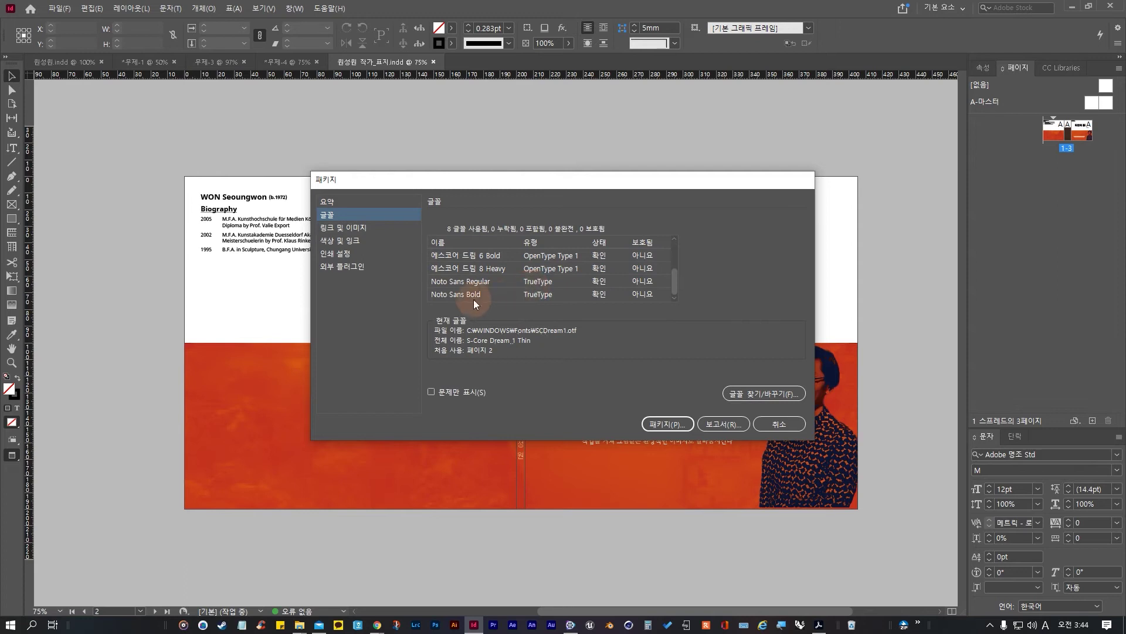
left_click(481, 296, "shift")
left_click(478, 284)
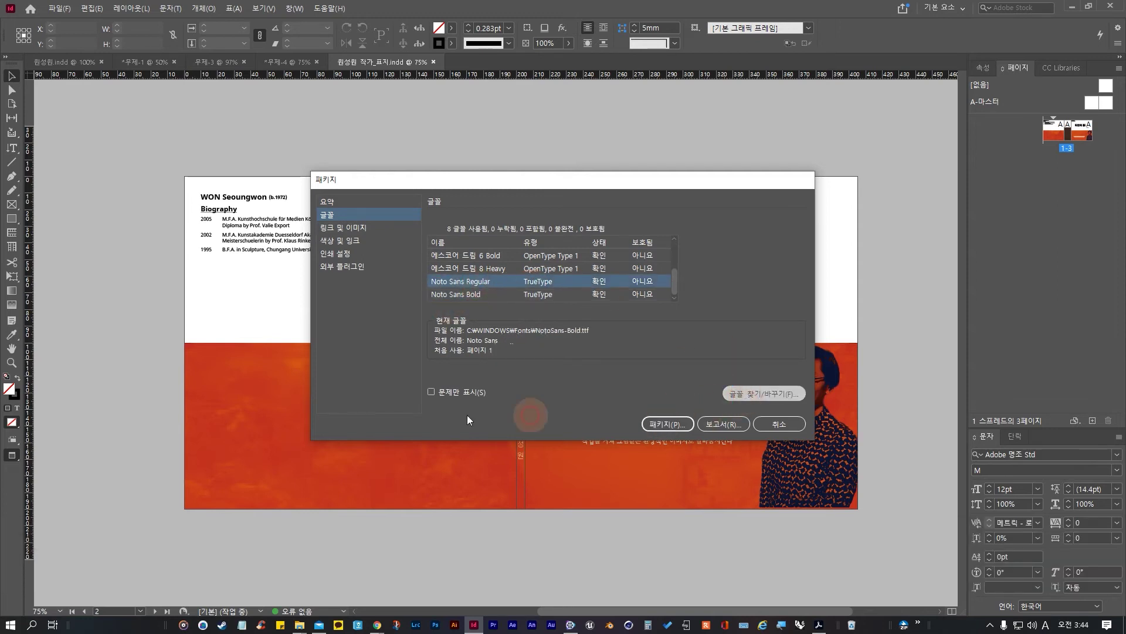
Step: Examine the document's fonts in Find/Replace Font, close it, and leave the Package dialog without packaging
left_click(728, 394)
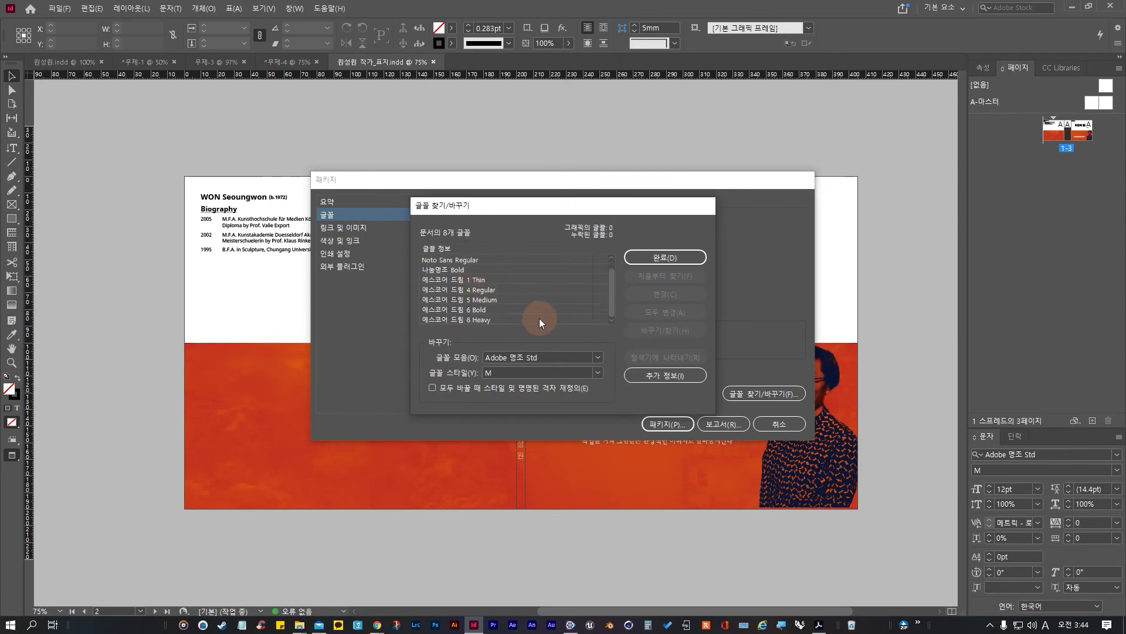
scroll(537, 308, "down", 1)
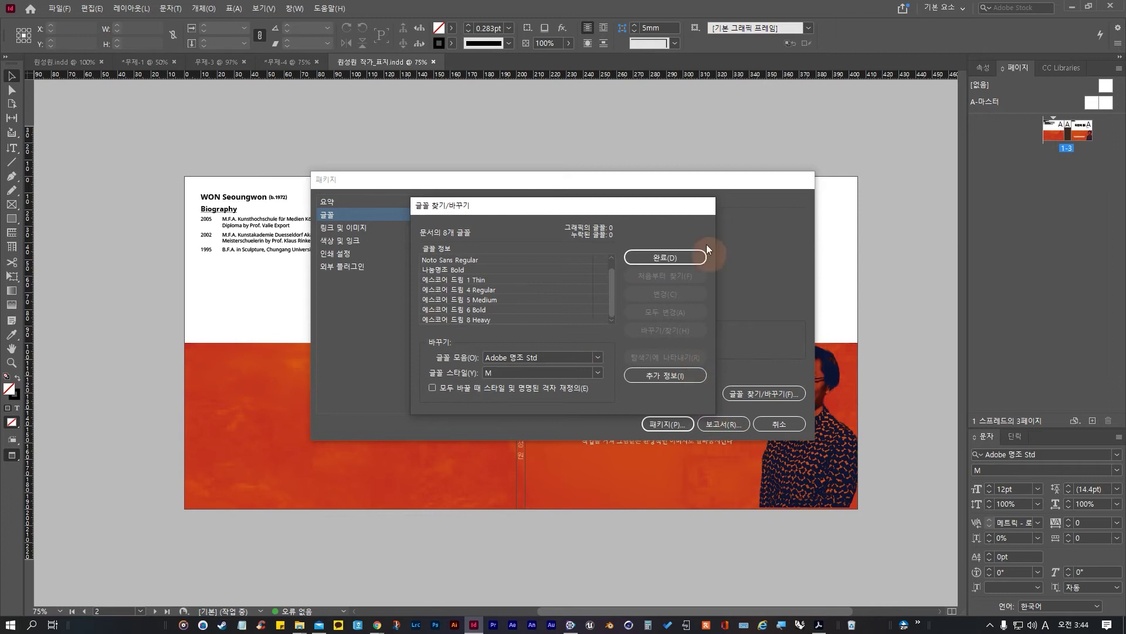
left_click(687, 257)
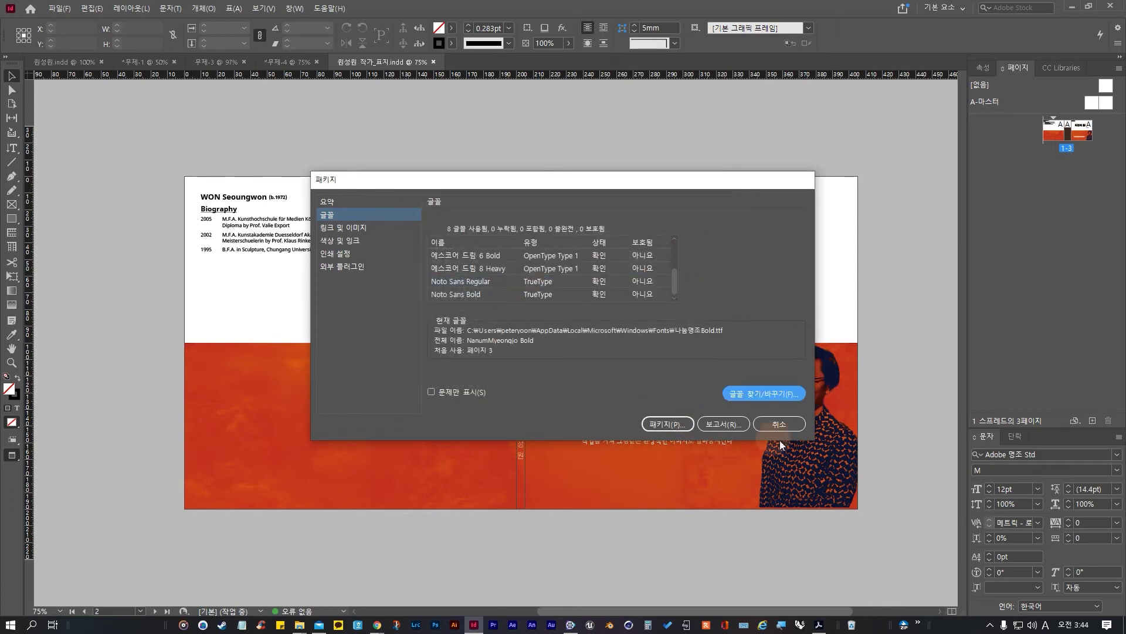
left_click(793, 426)
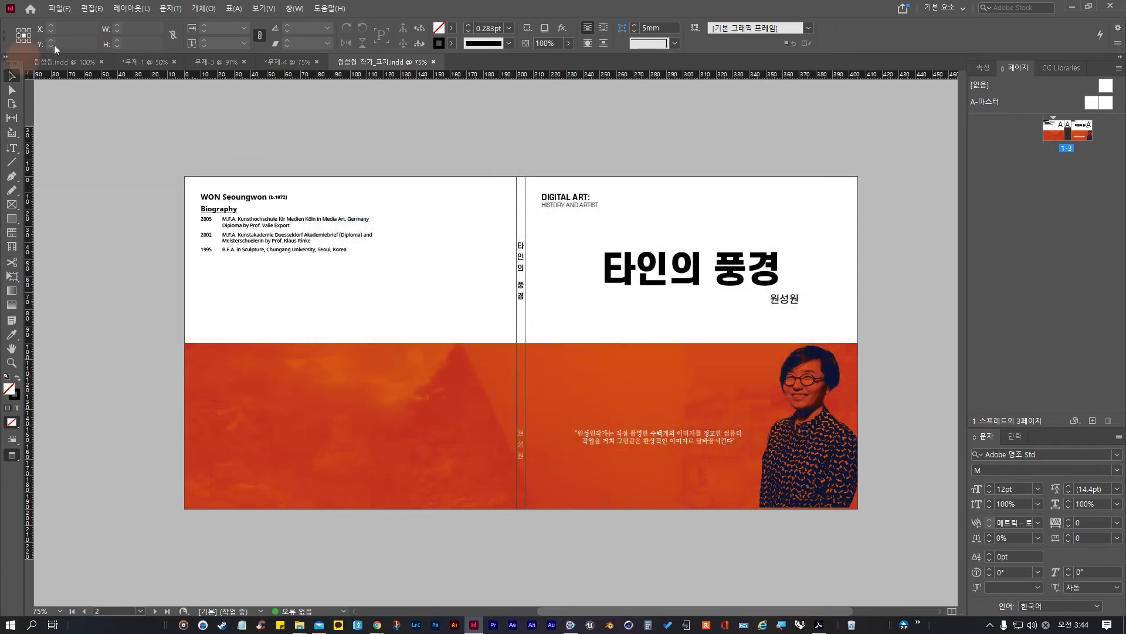
Step: Start exporting the cover as an Adobe PDF (Print) file in the 7주차 folder, using the document's file name
left_click(54, 7)
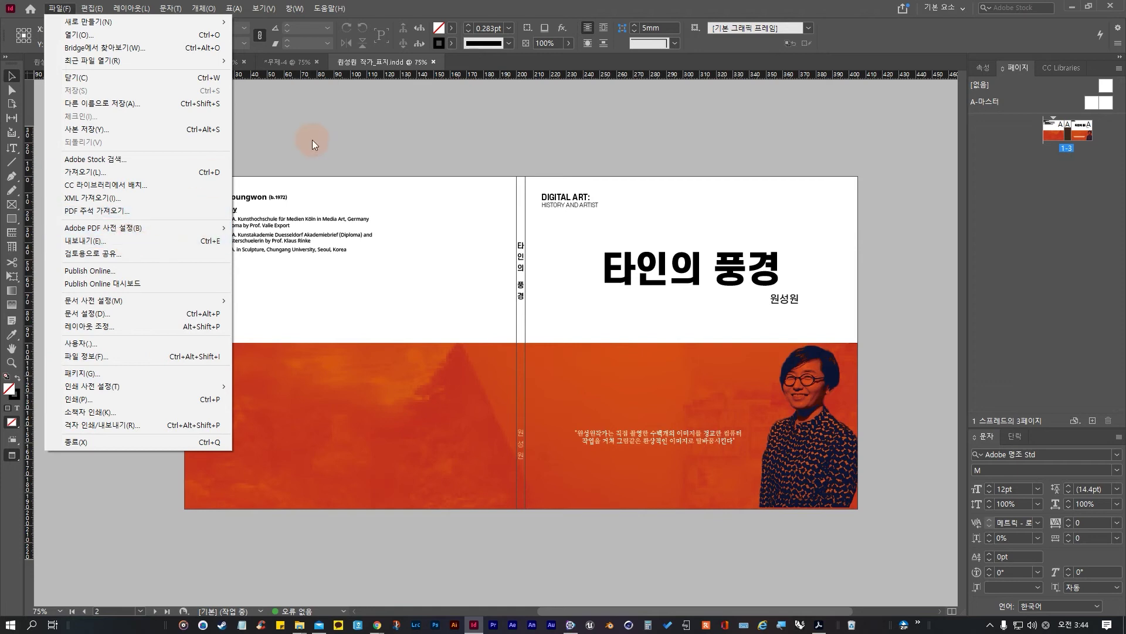
left_click(235, 95)
left_click(60, 8)
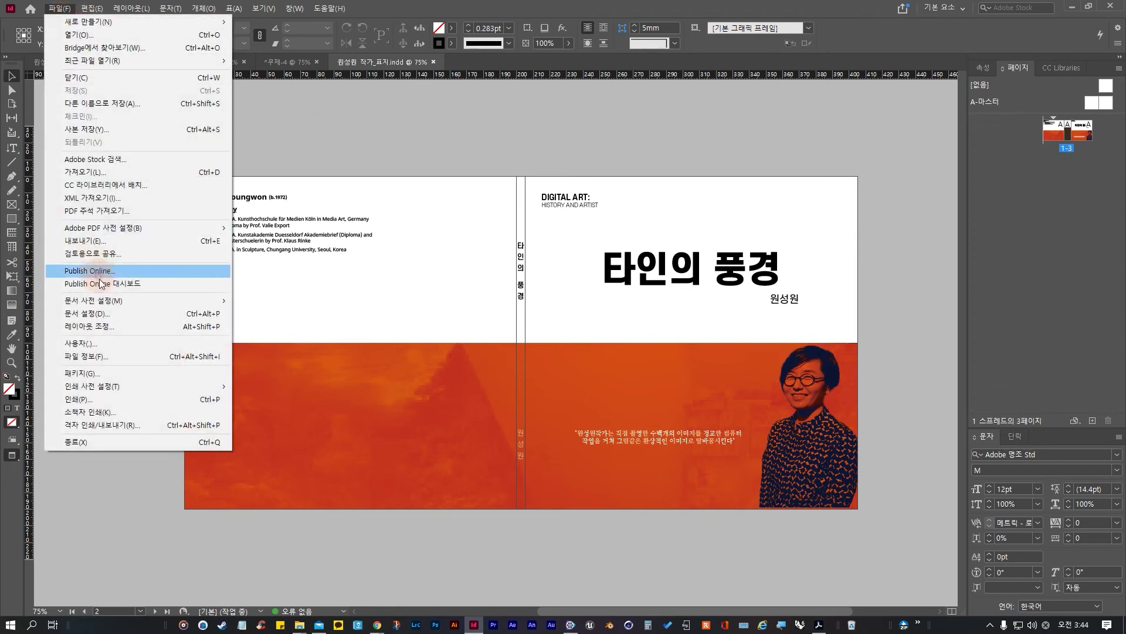
left_click(111, 241)
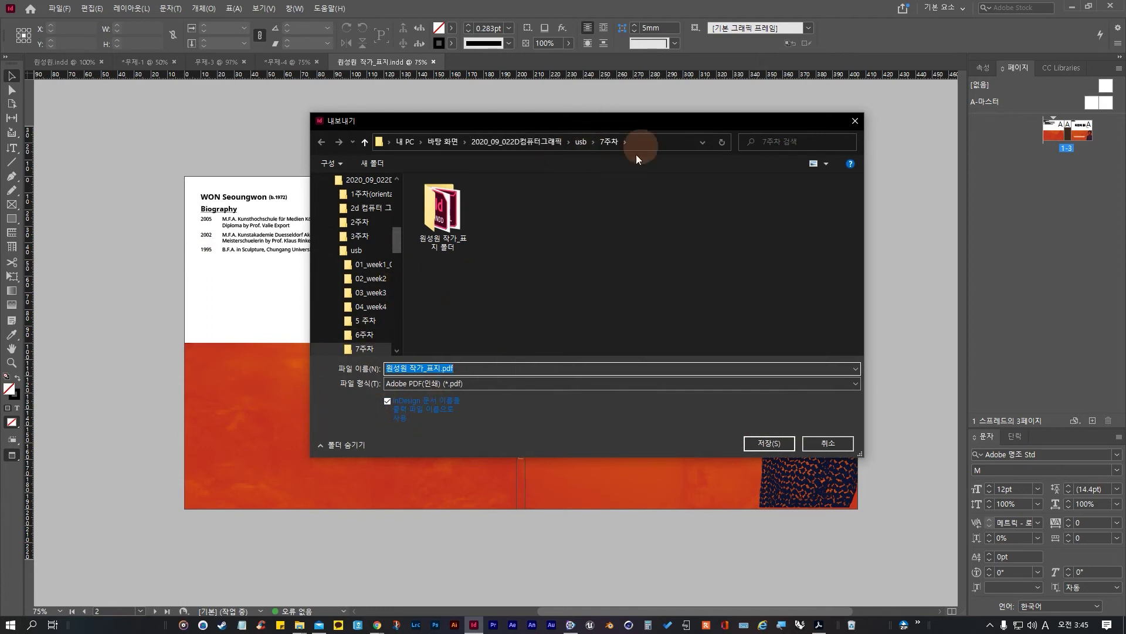
left_click(769, 443)
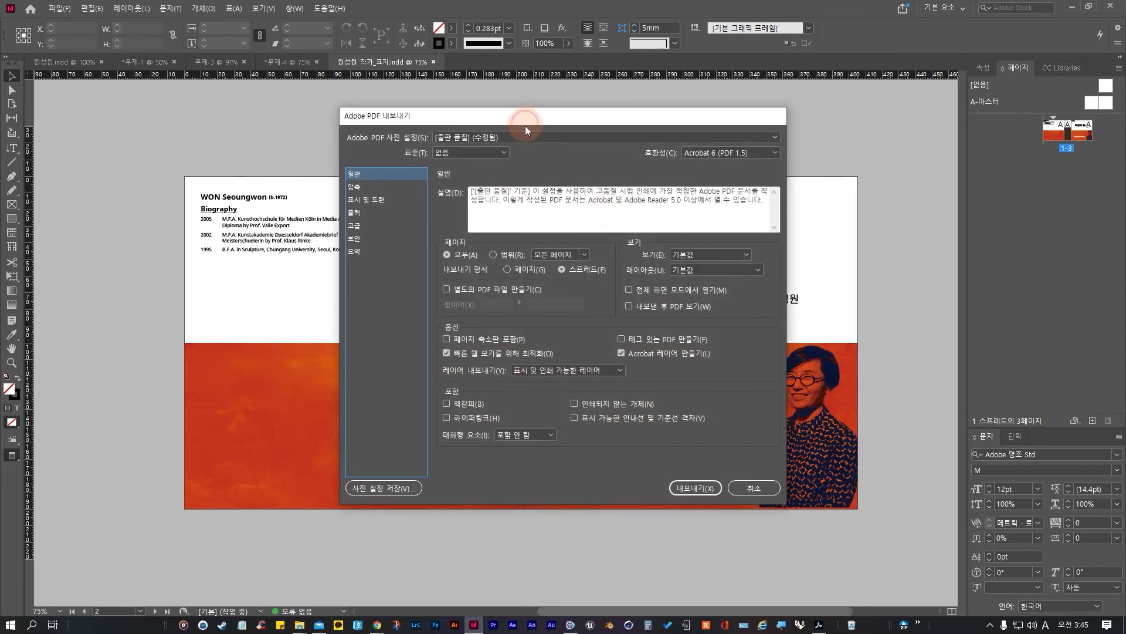
Step: Set the PDF export preset to [출판 품질] with Acrobat 6 (PDF 1.5) compatibility and enable creating Acrobat layers
left_click(520, 136)
left_click(492, 198)
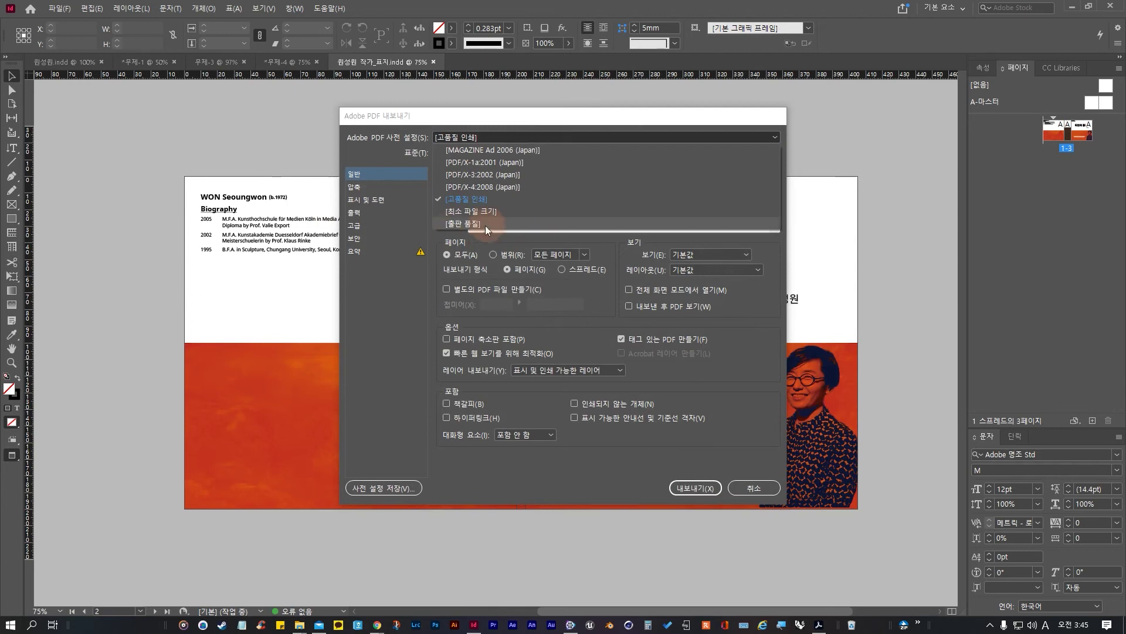
left_click(478, 224)
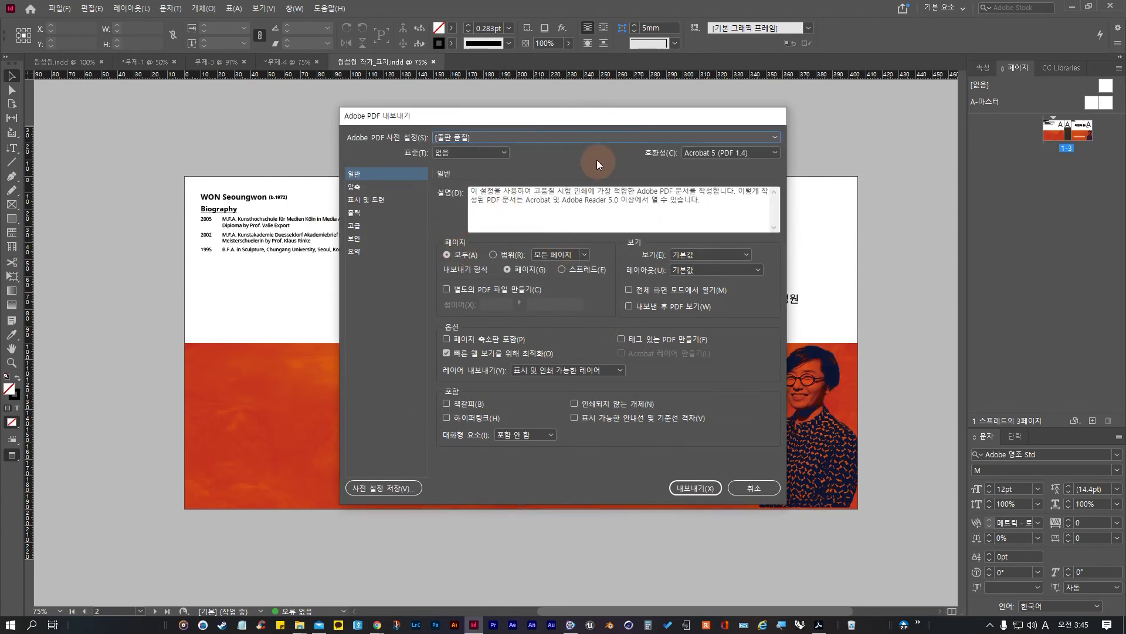
left_click(725, 154)
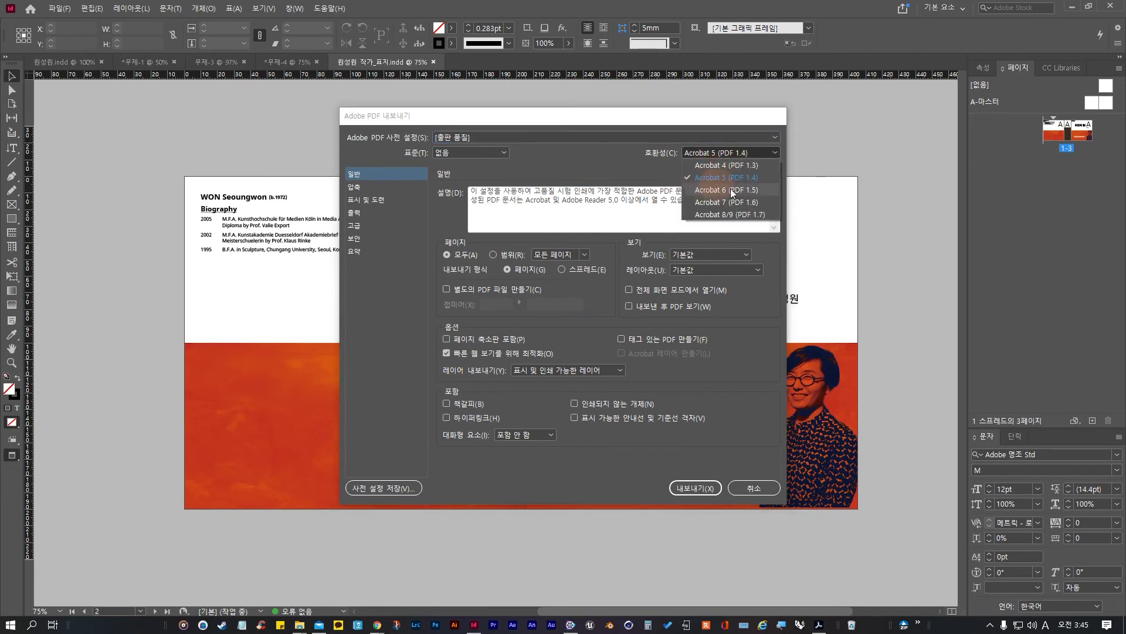
left_click(759, 190)
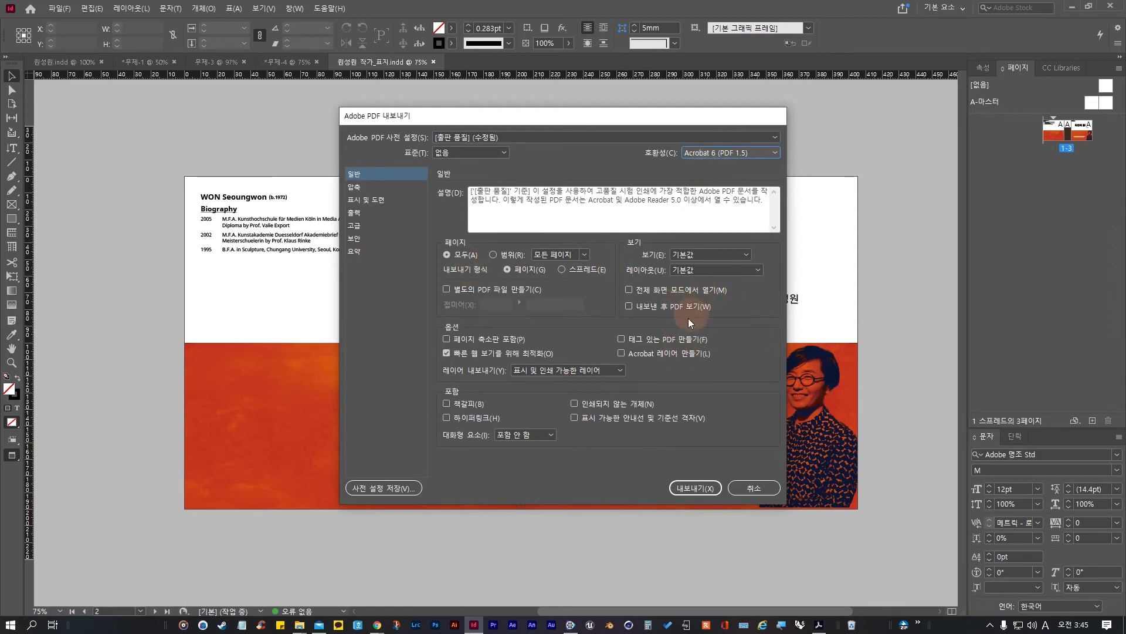
left_click(675, 354)
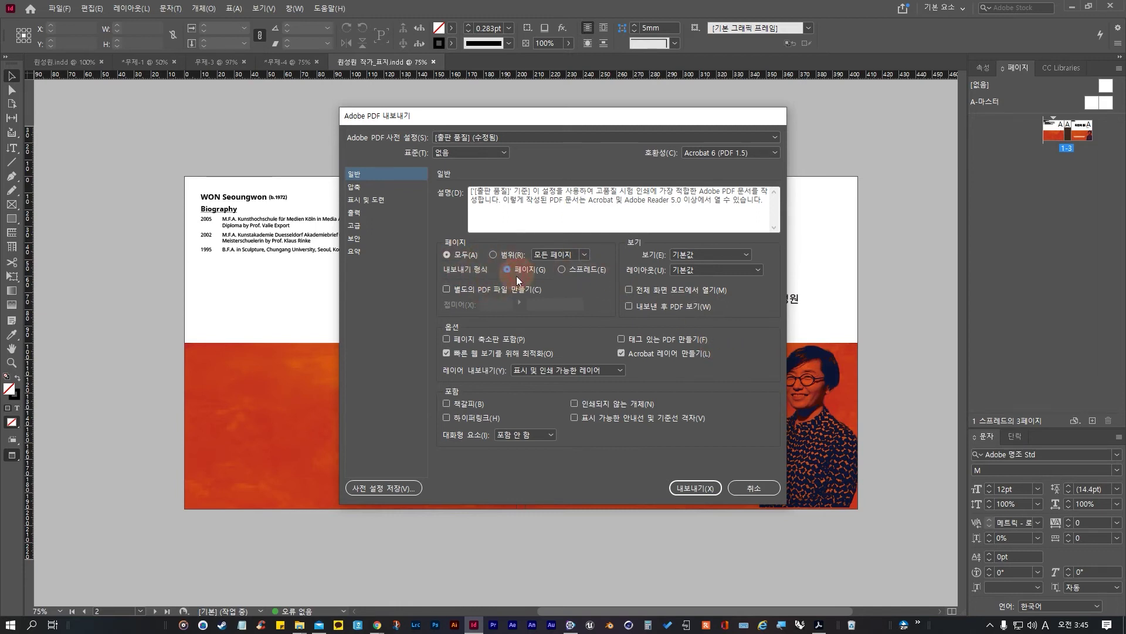
Step: Set the PDF export to spreads, use the document bleed settings, and enable crop marks and bleed marks
left_click(567, 271)
left_click(1054, 124)
left_click(376, 200)
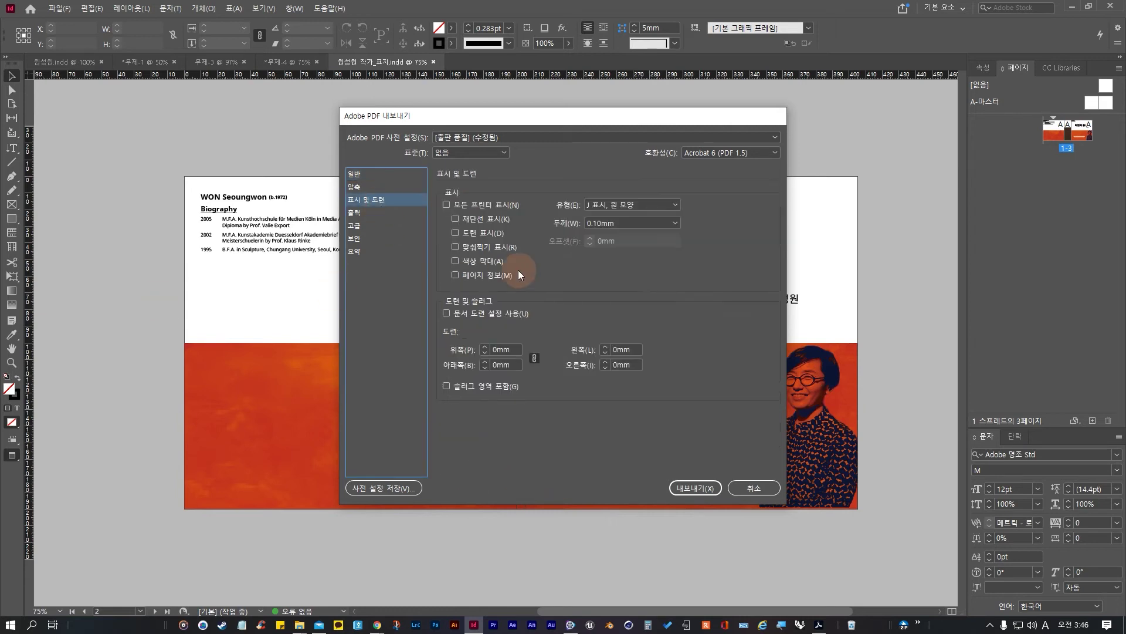
left_click(482, 314)
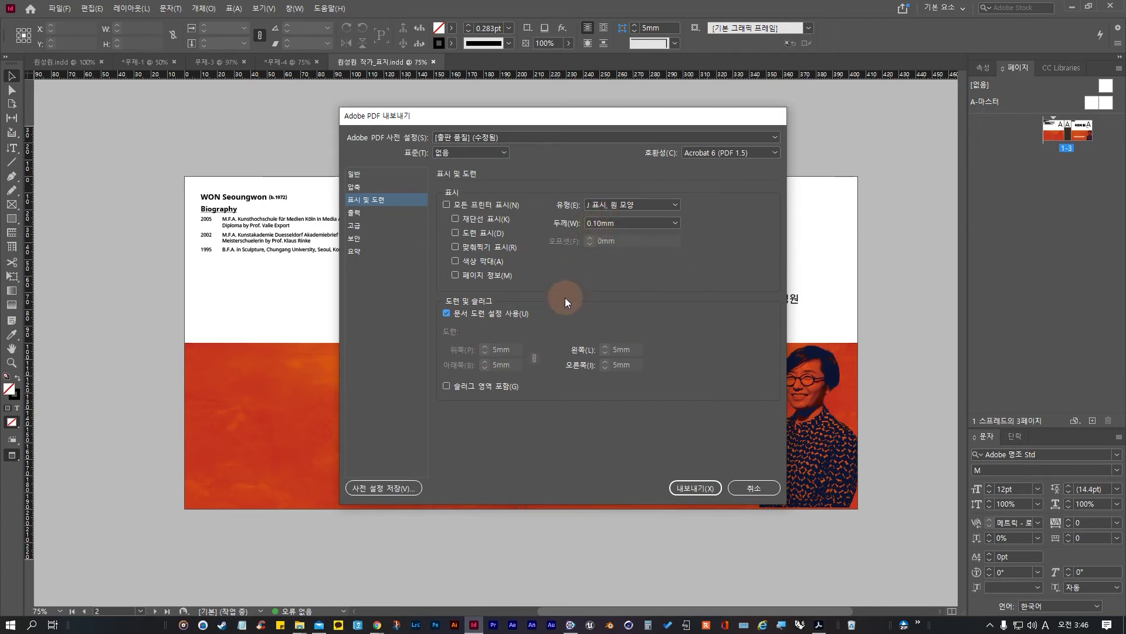
left_click(479, 233)
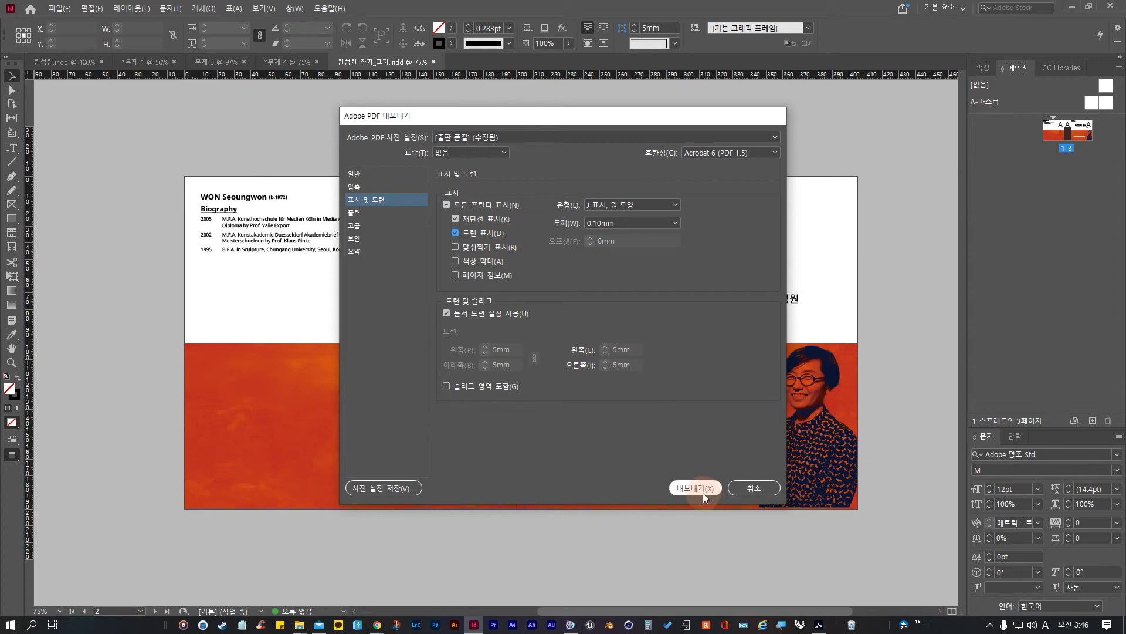
Step: Save the current export settings as a PDF preset named 레드프린팅
left_click(405, 488)
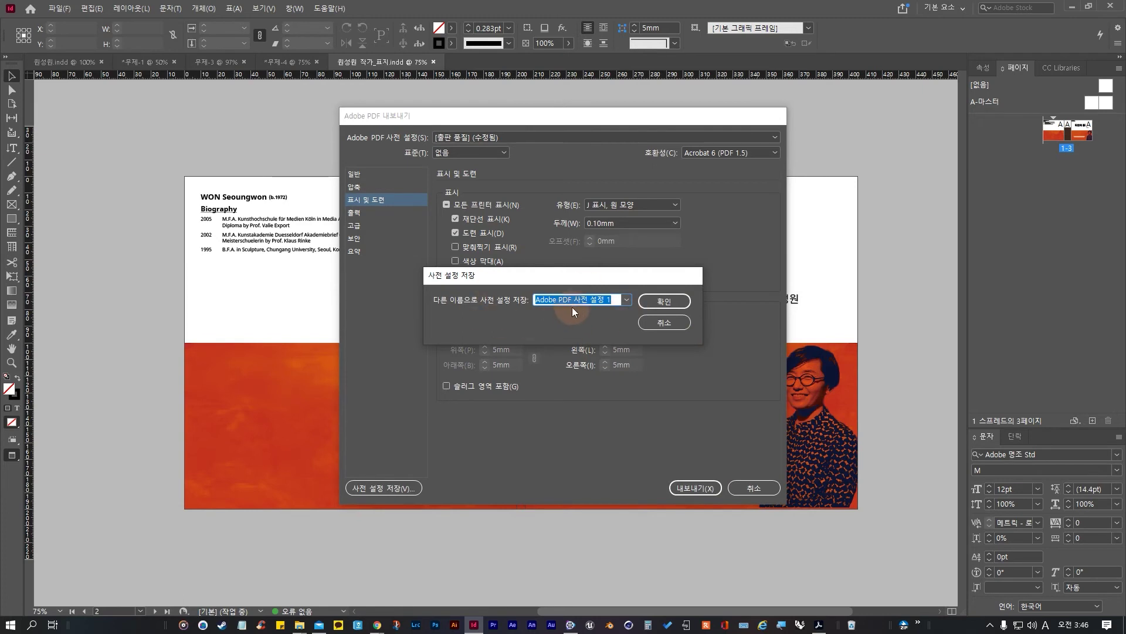
type("FP")
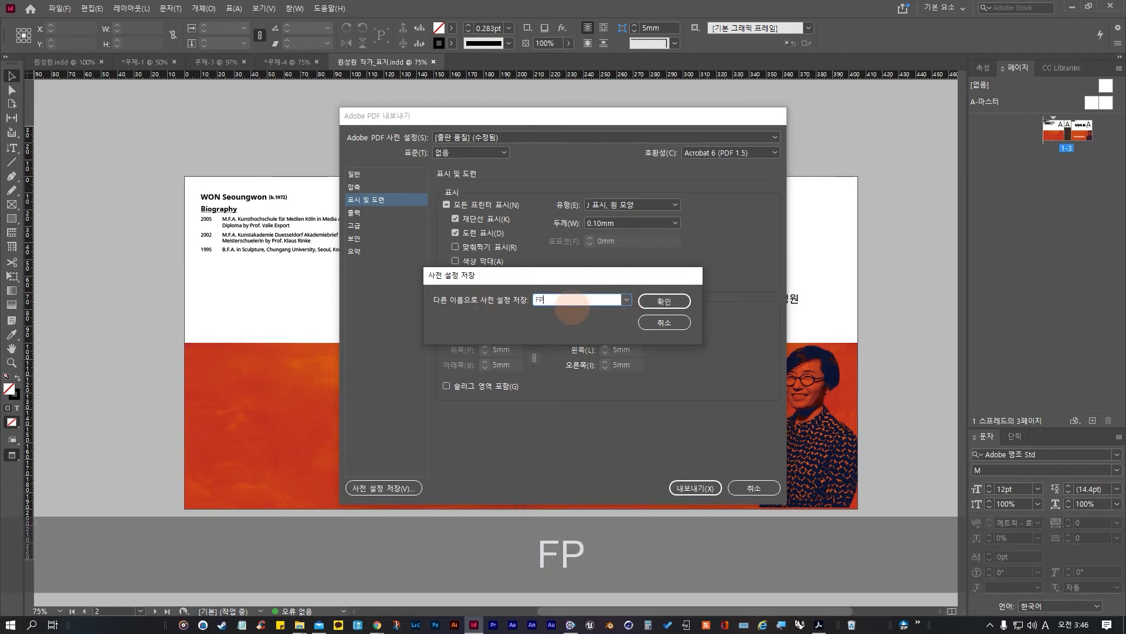
key("BackSpace")
key("BackSpace")
key("BackSpace")
key("Hangul")
type("레드프린")
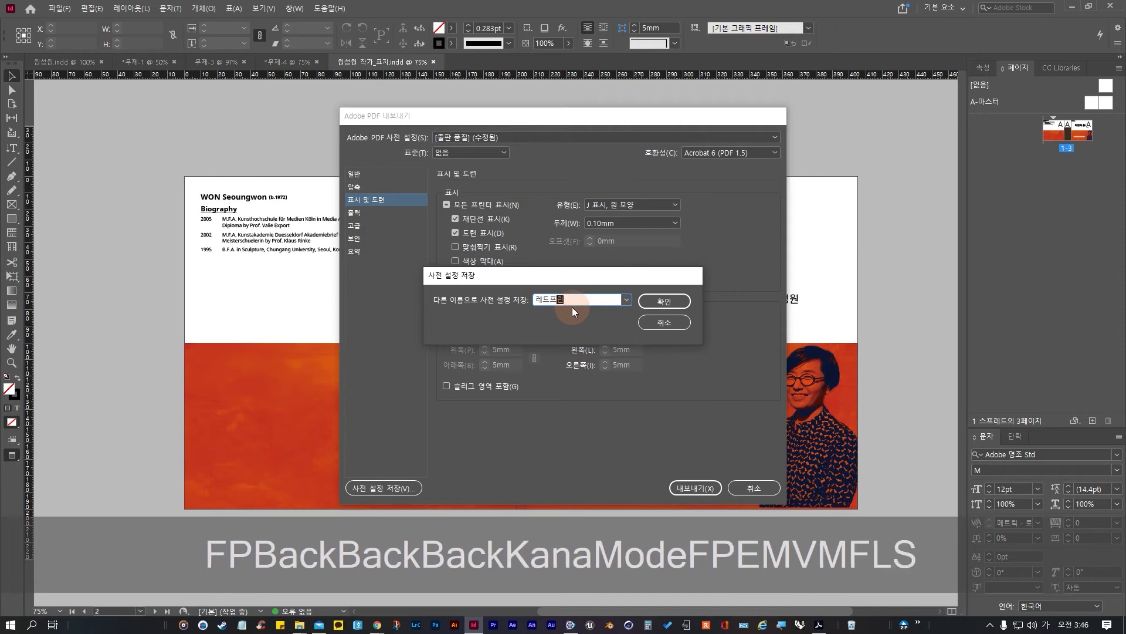
type("팅")
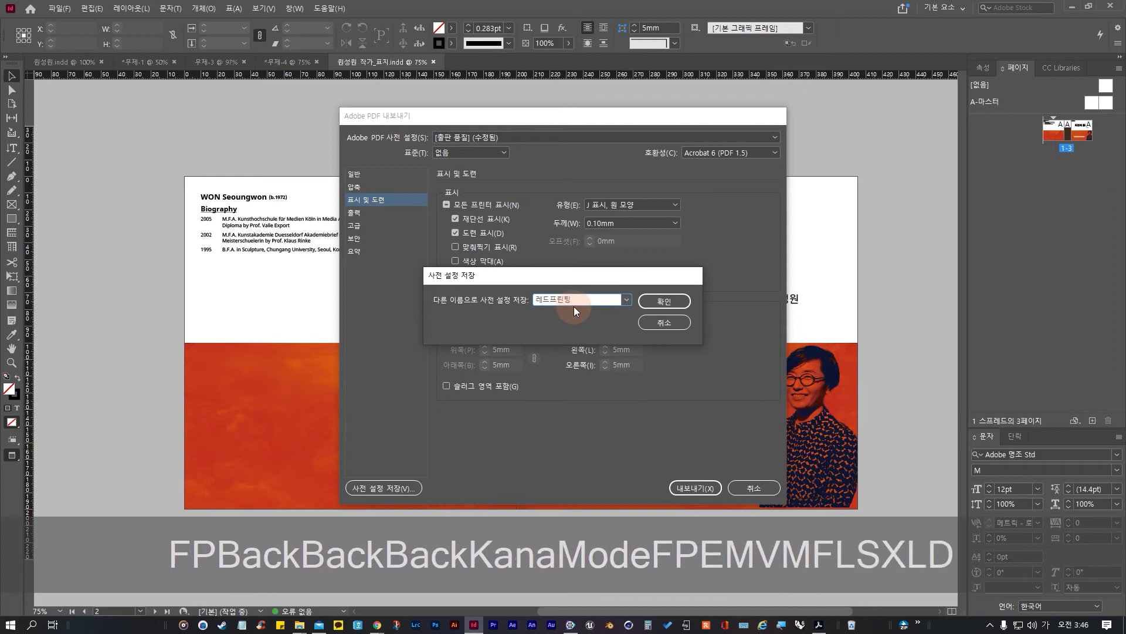
left_click(662, 301)
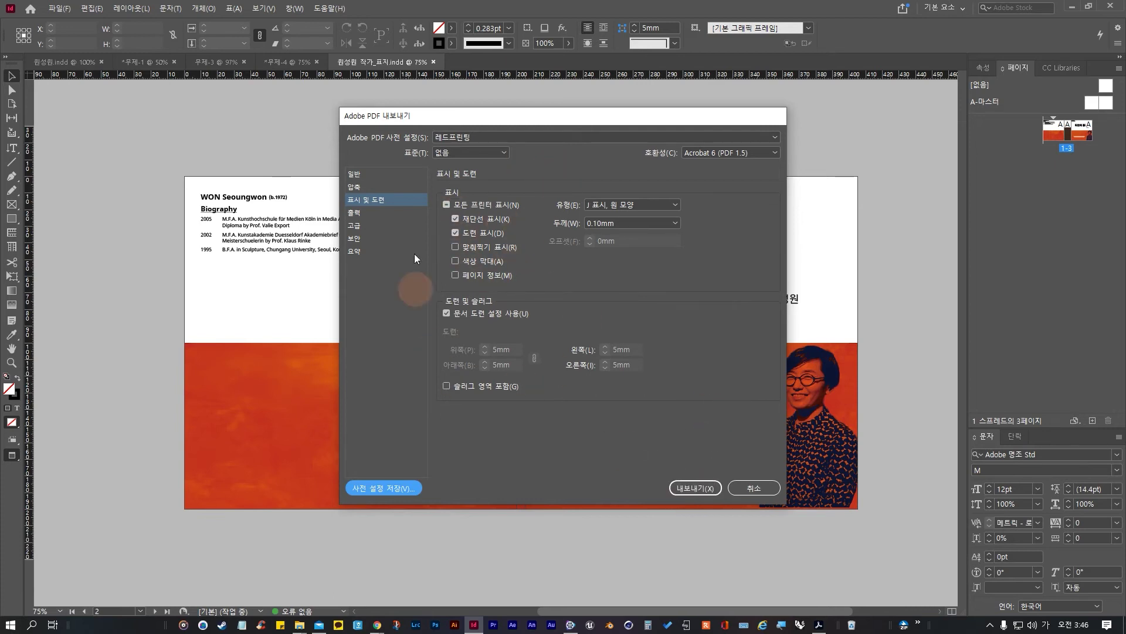
Step: Save the same export settings as a second preset named 레드프린팅_표지 and export the cover PDF
left_click(391, 488)
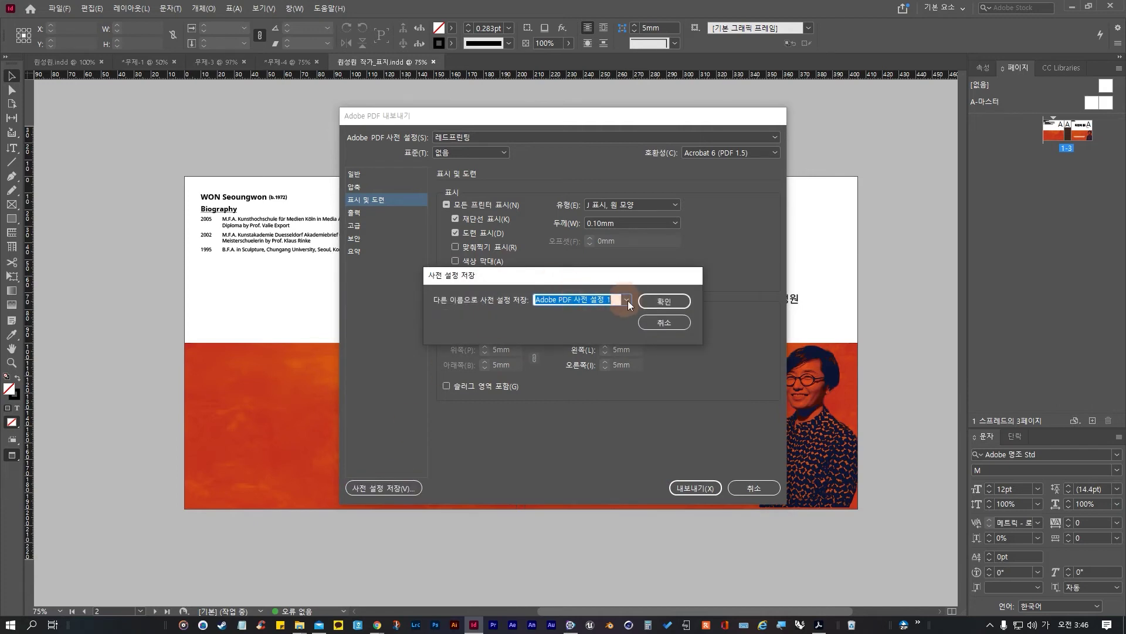
left_click(657, 322)
left_click(510, 136)
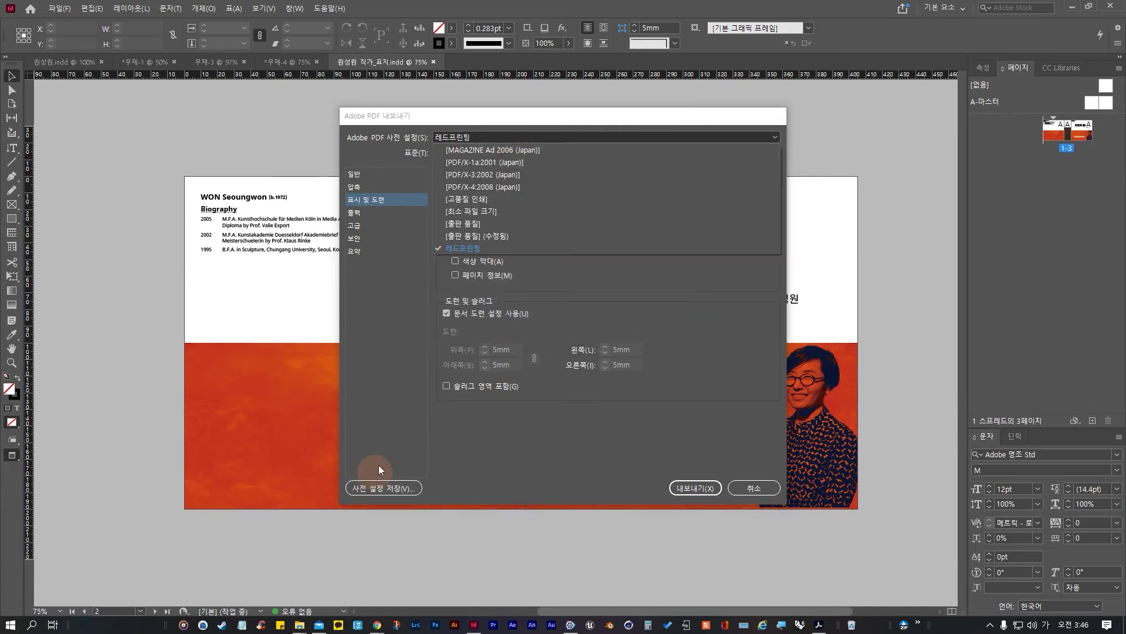
left_click(393, 497)
left_click(394, 491)
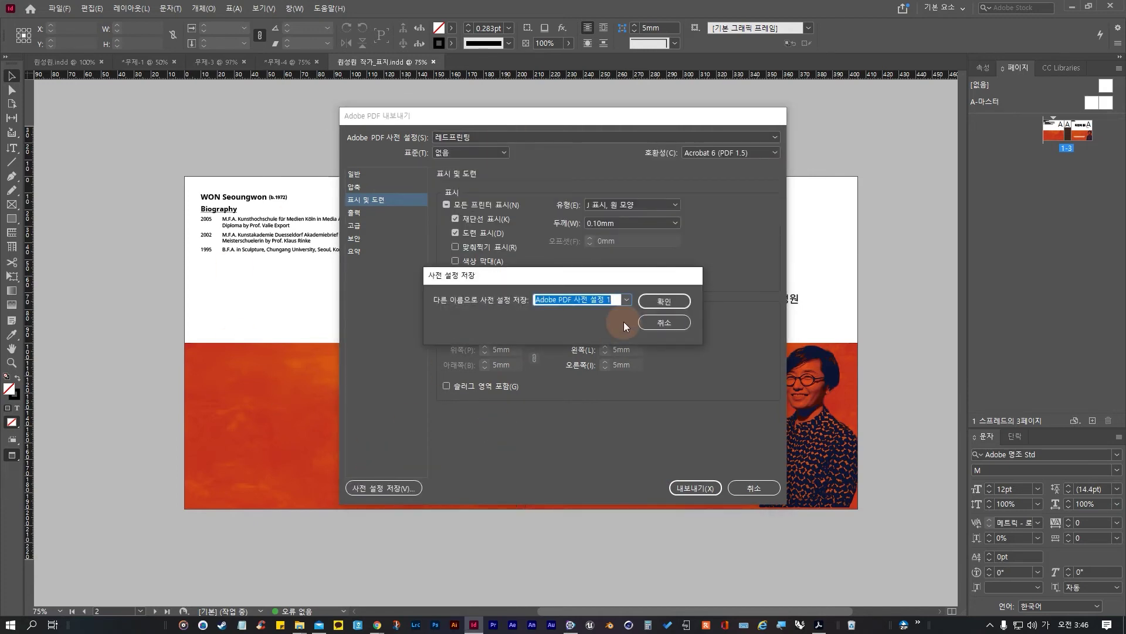
type("레드프린팅_표지")
left_click(658, 297)
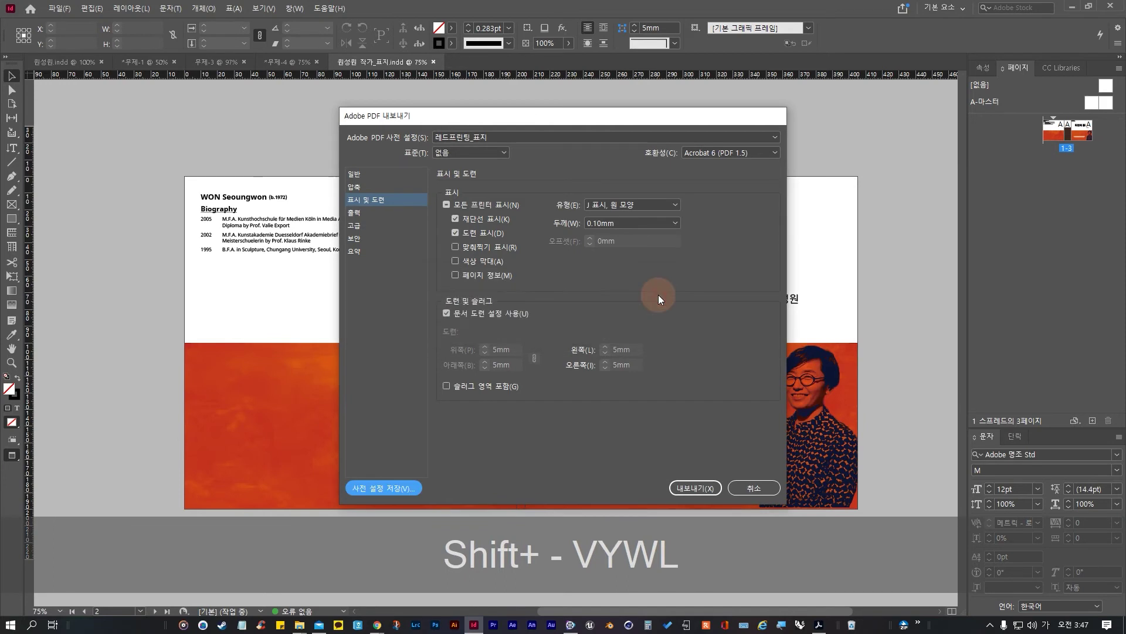
left_click(697, 485)
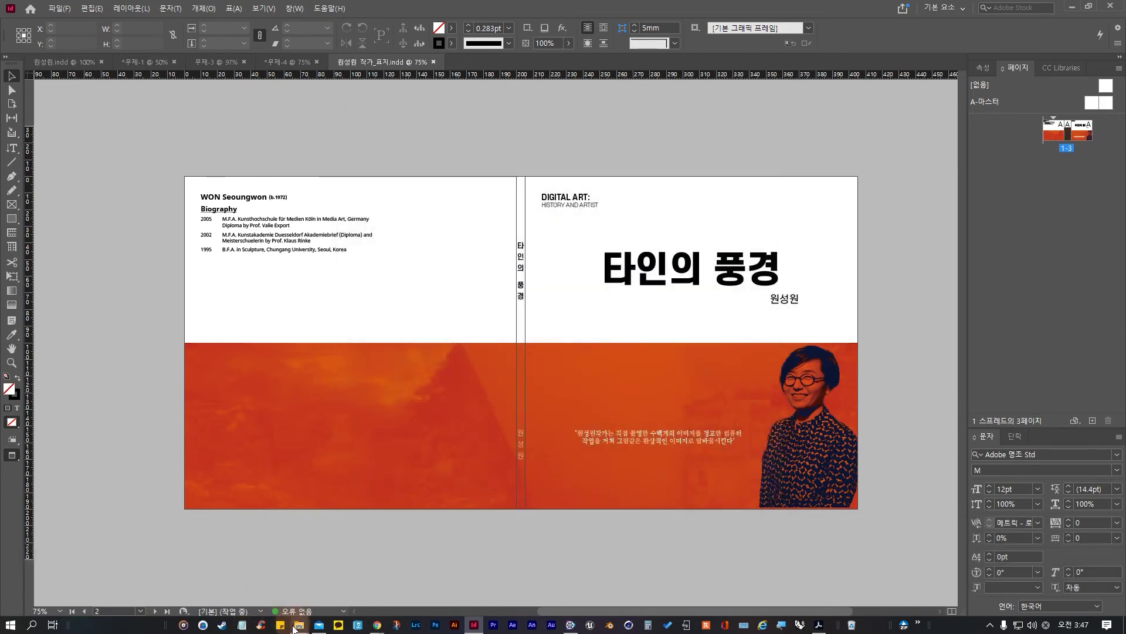
Step: Open the exported cover PDF from the 7주차 folder inside the usb folder in Acrobat
mouse_move(299, 625)
mouse_move(328, 587)
left_click(372, 584)
left_click(446, 109)
left_click(463, 234)
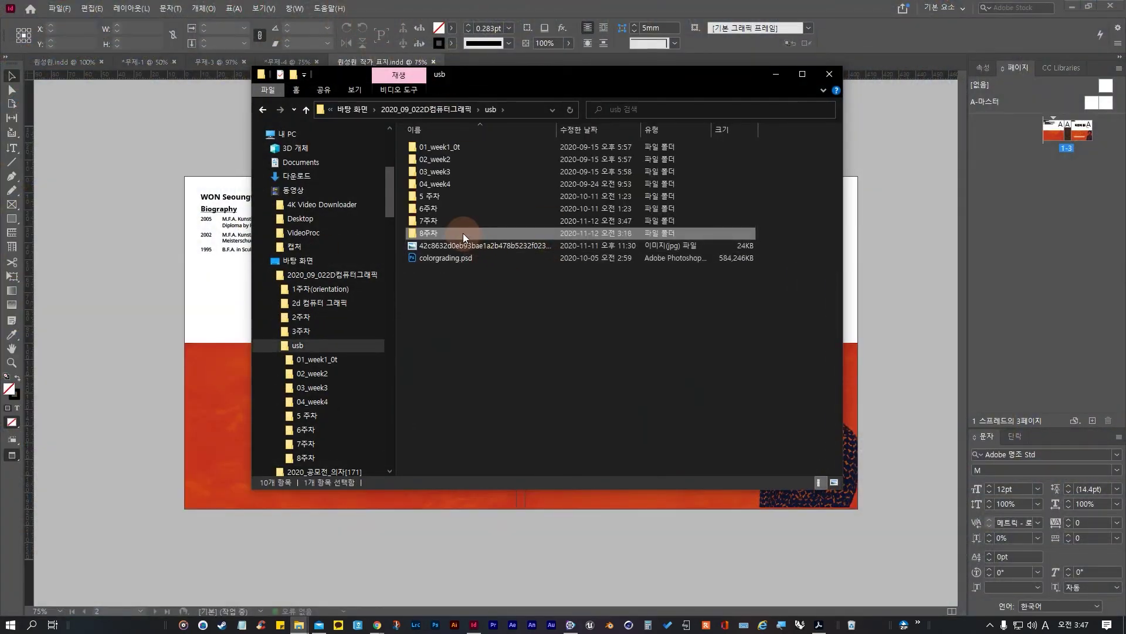
double_click(460, 227)
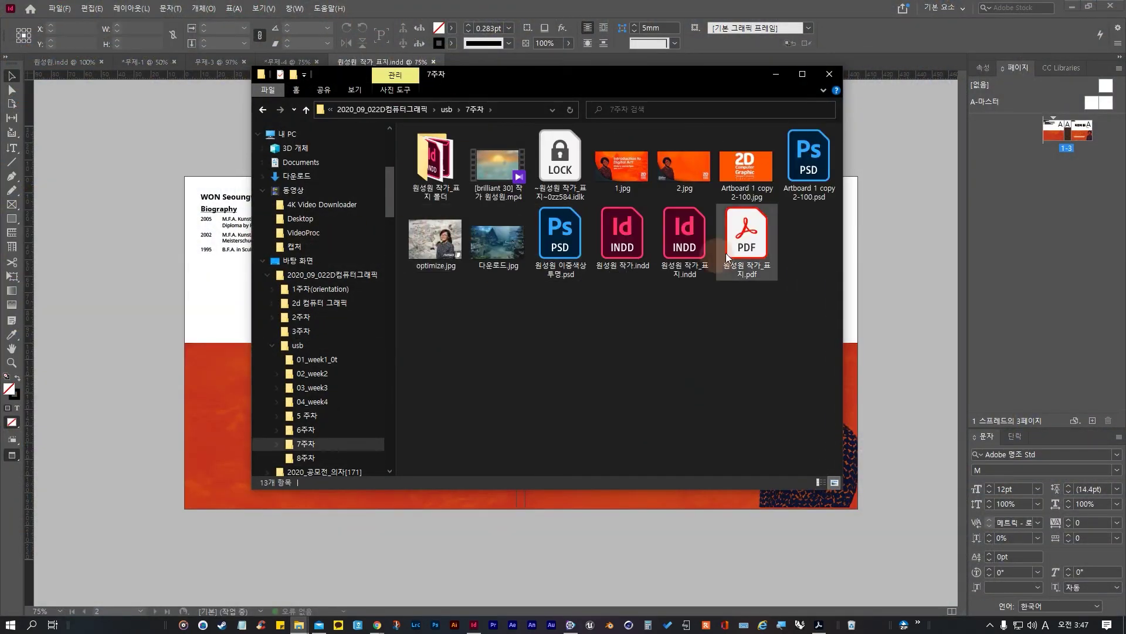
double_click(744, 246)
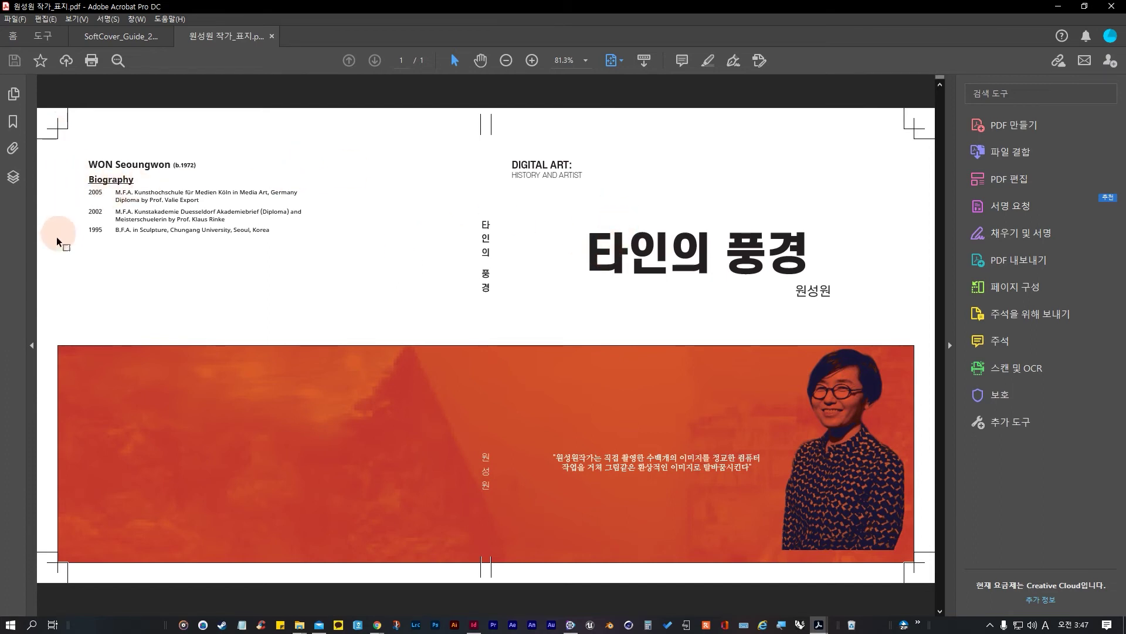
Step: Show the rulers on the exported cover PDF and place guides along all four bleed edges
mouse_move(59, 575)
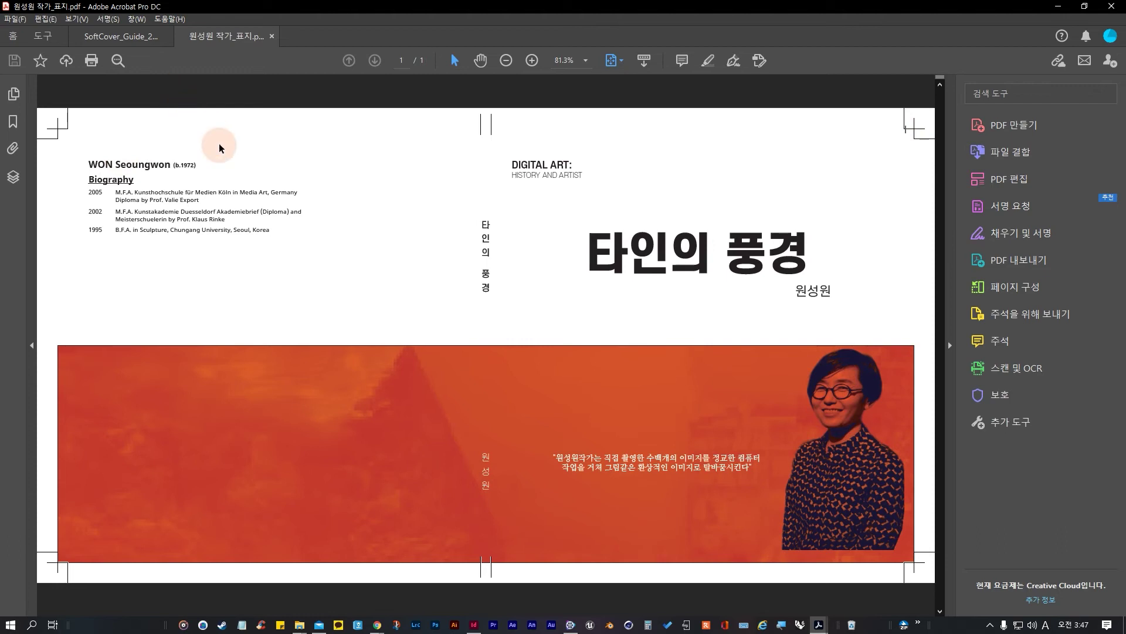
key("ctrl+r")
left_click_drag(47, 258, 914, 286)
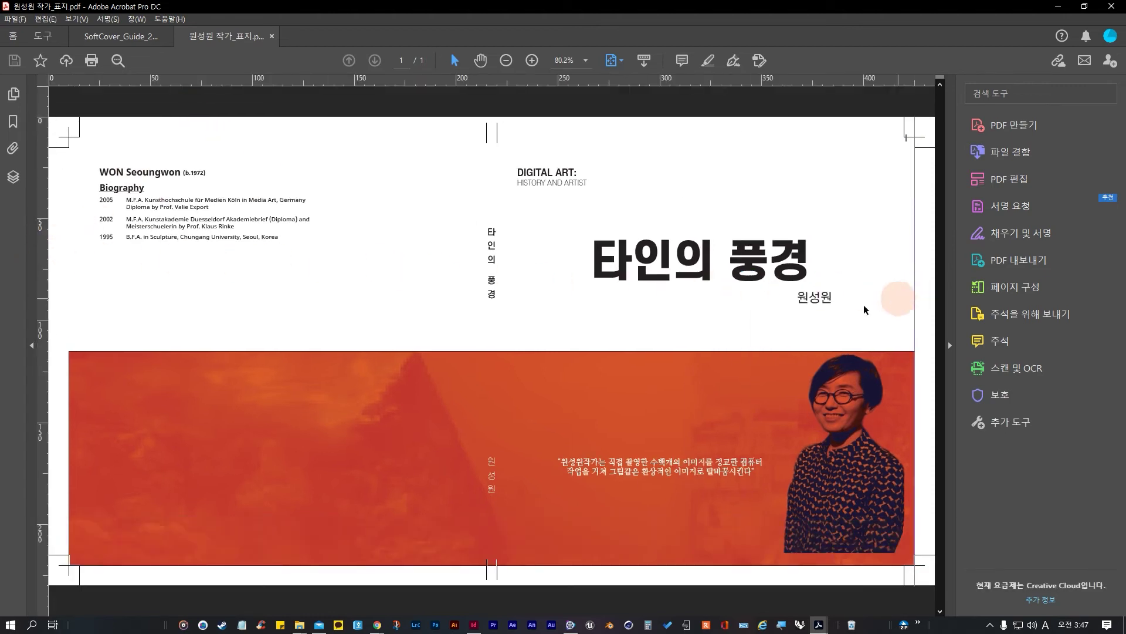
left_click_drag(741, 82, 741, 147)
left_click_drag(37, 189, 69, 185)
left_click_drag(420, 84, 396, 565)
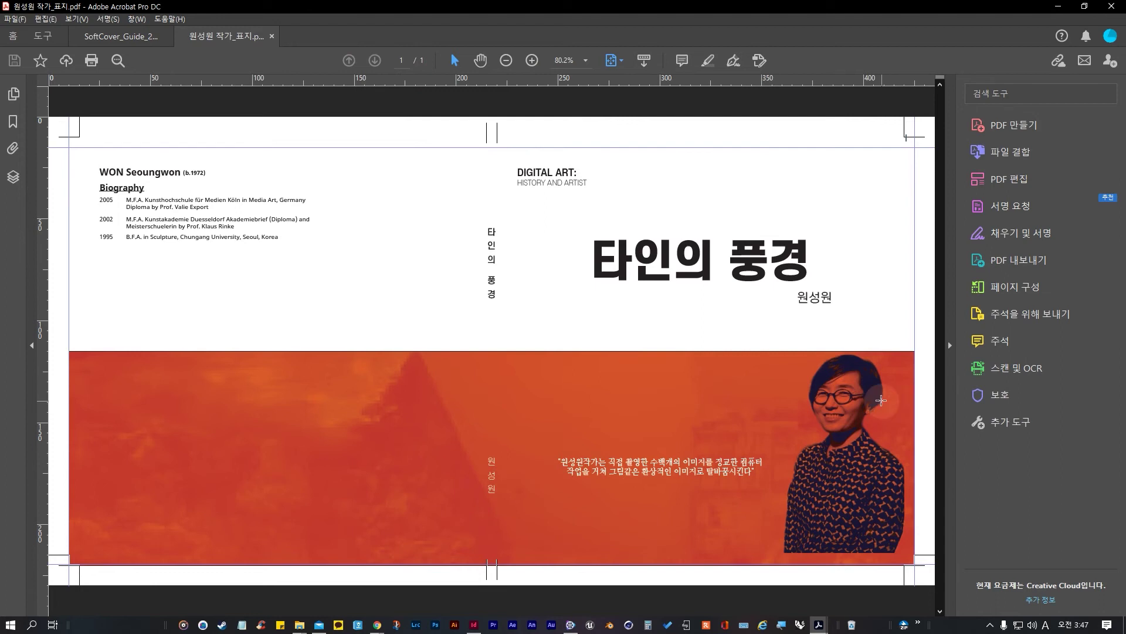
Step: Return to InDesign and start another Adobe PDF (Print) export in the 7주차 folder, adding 2 to the cover's file name
left_click(474, 624)
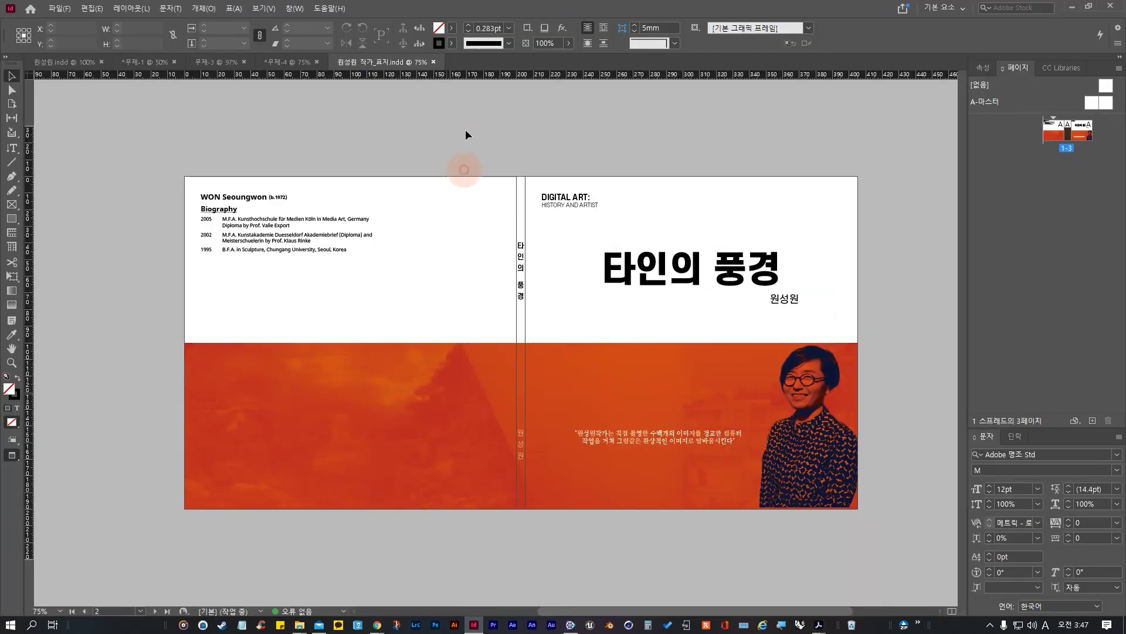
left_click(59, 9)
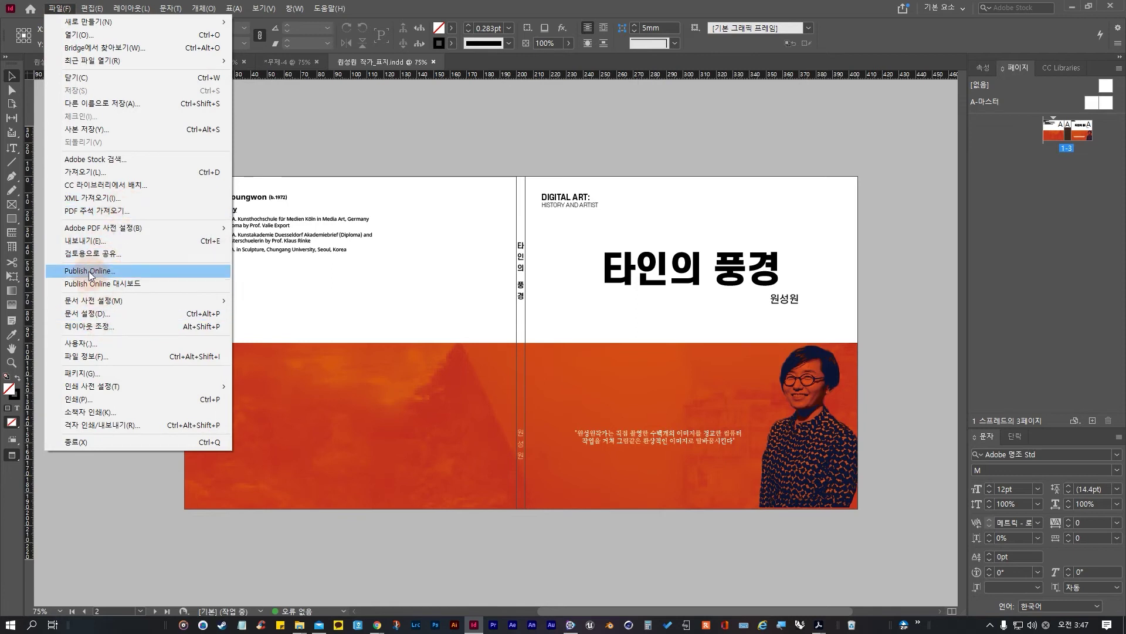
left_click(88, 240)
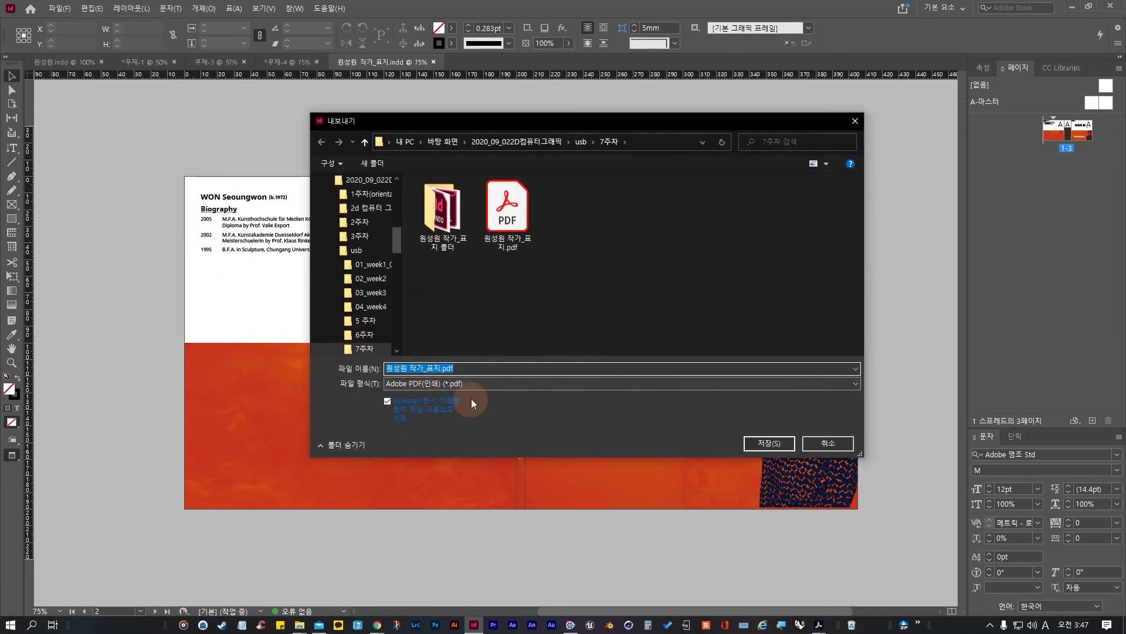
left_click(498, 385)
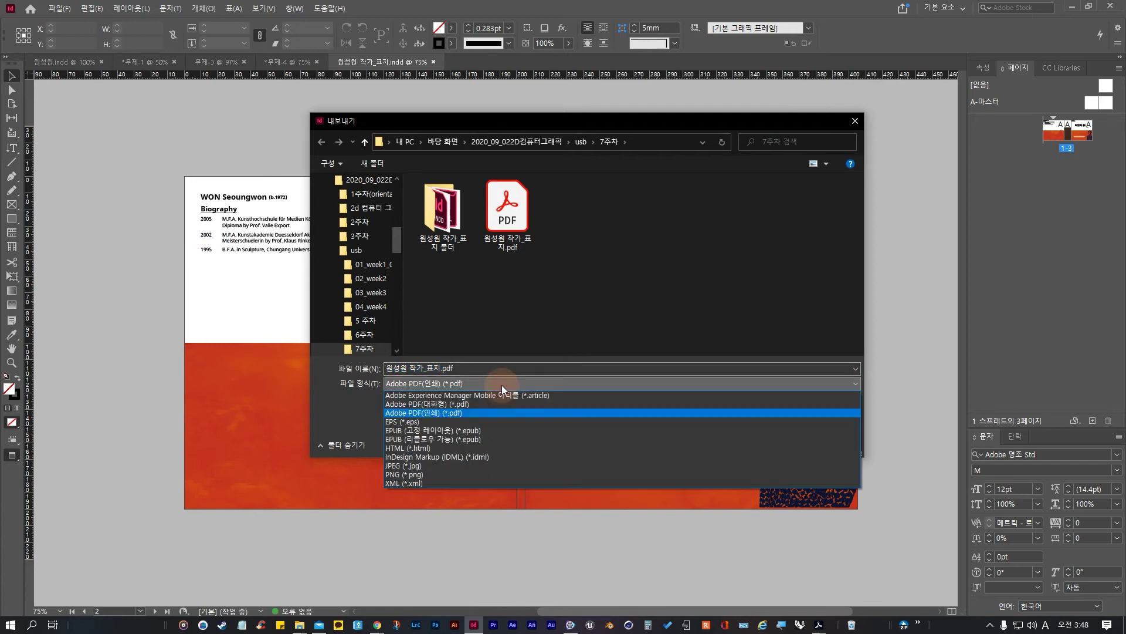
left_click(502, 385)
left_click(774, 443)
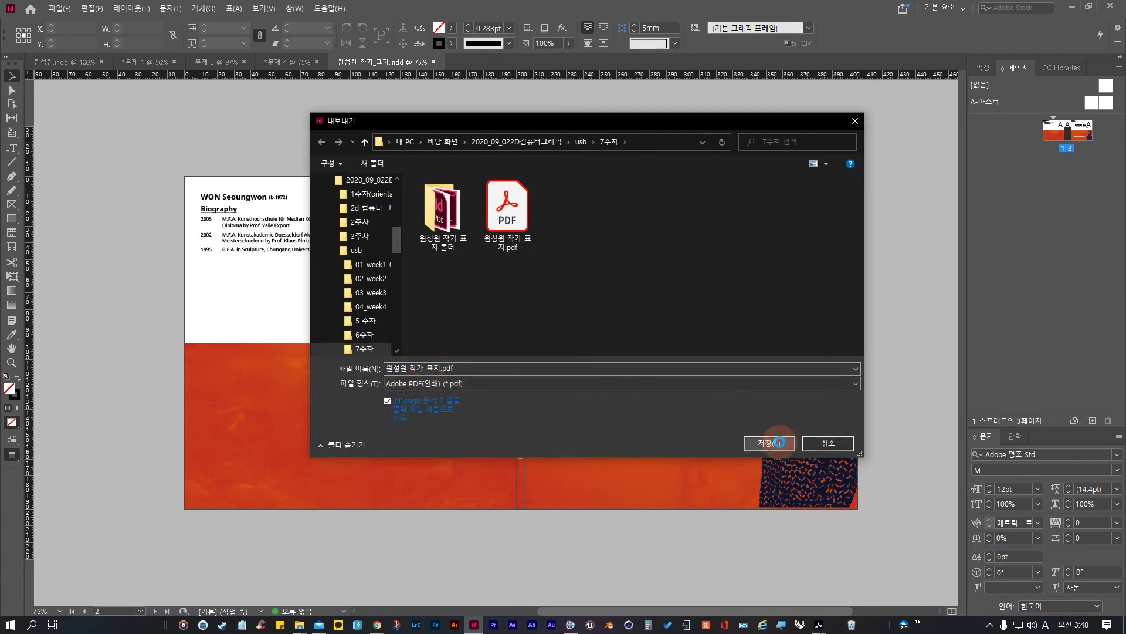
left_click(625, 314)
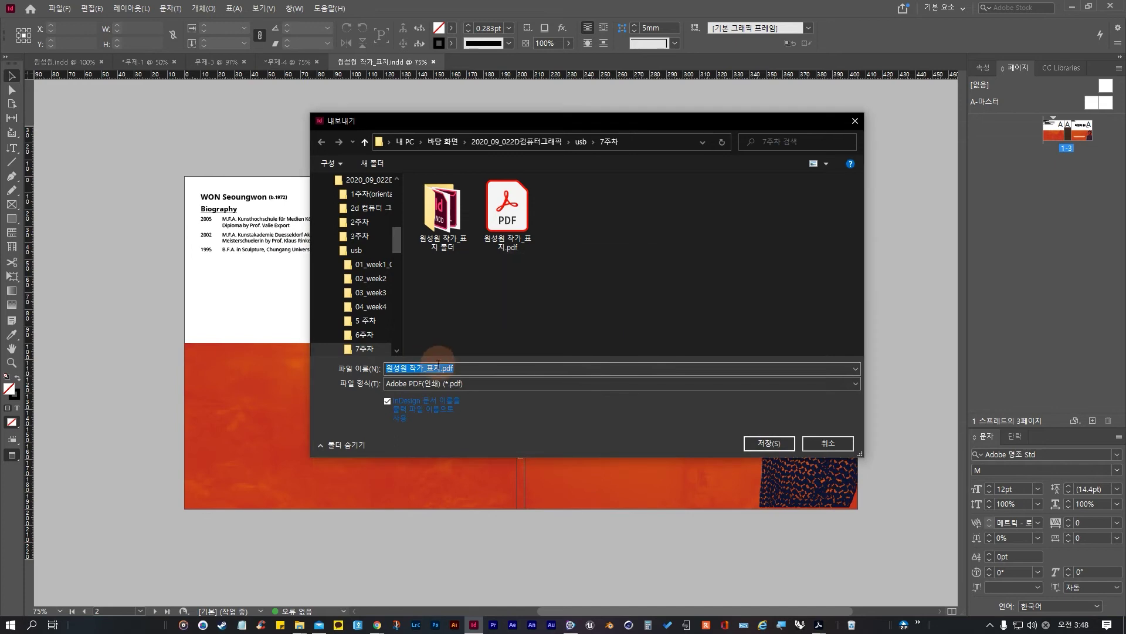
left_click(441, 368)
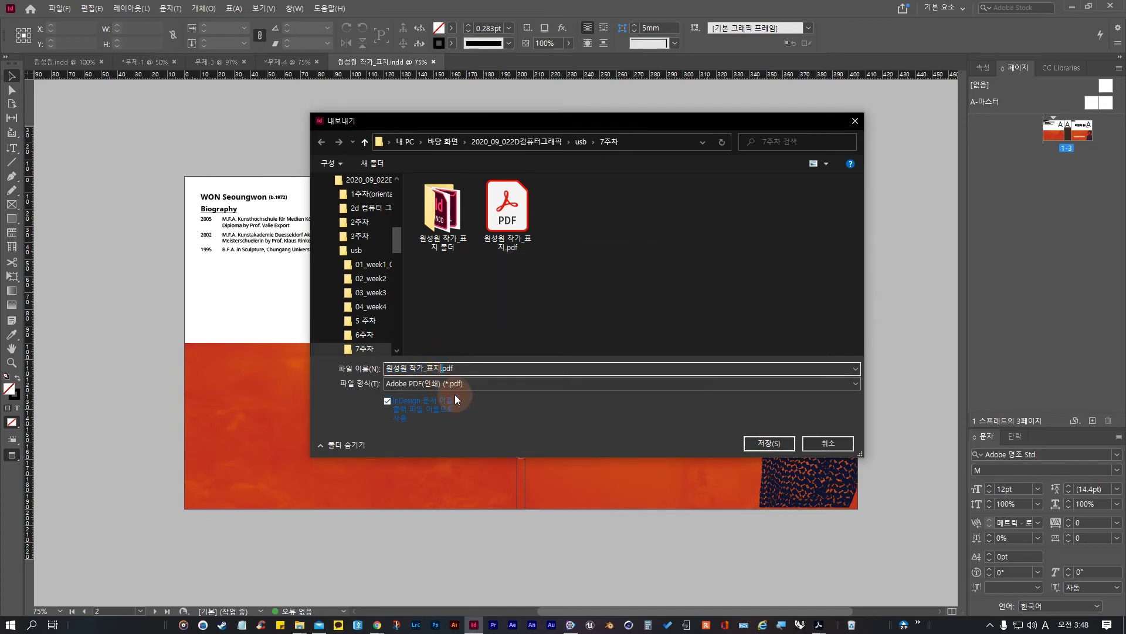
type("2")
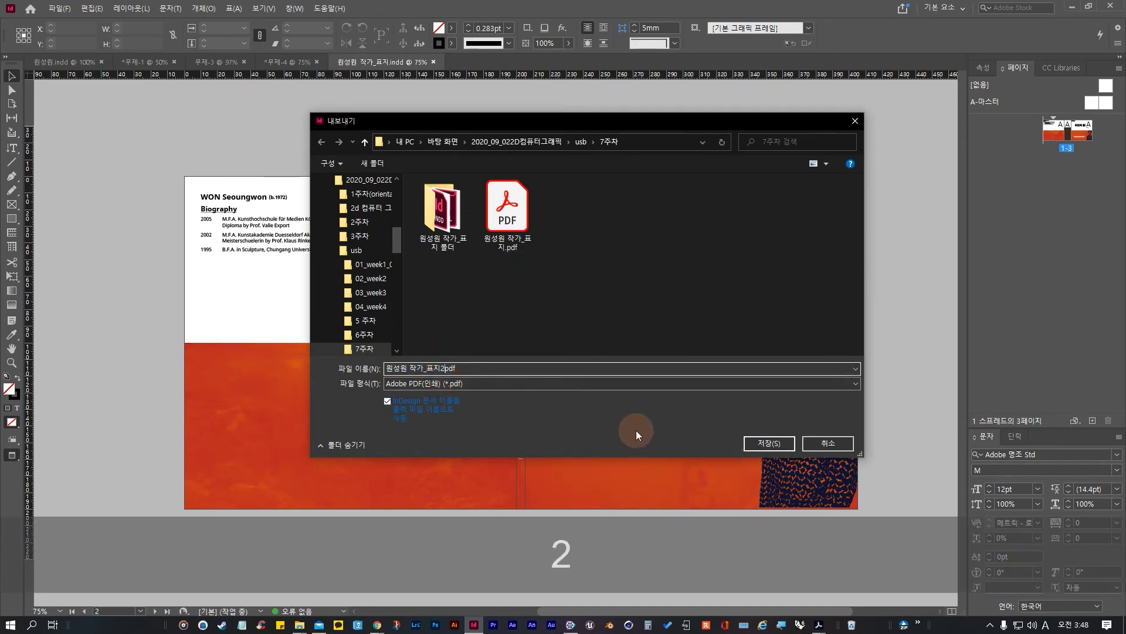
left_click(765, 442)
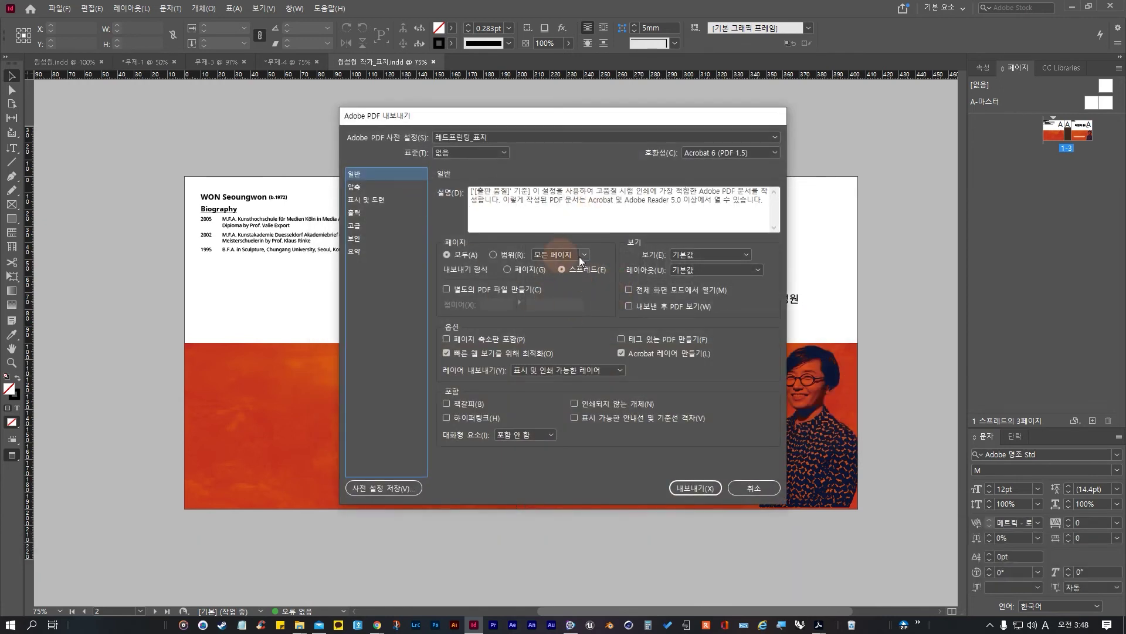
Step: Turn off all printer's marks while keeping the document bleed, and export the second cover PDF
left_click(380, 201)
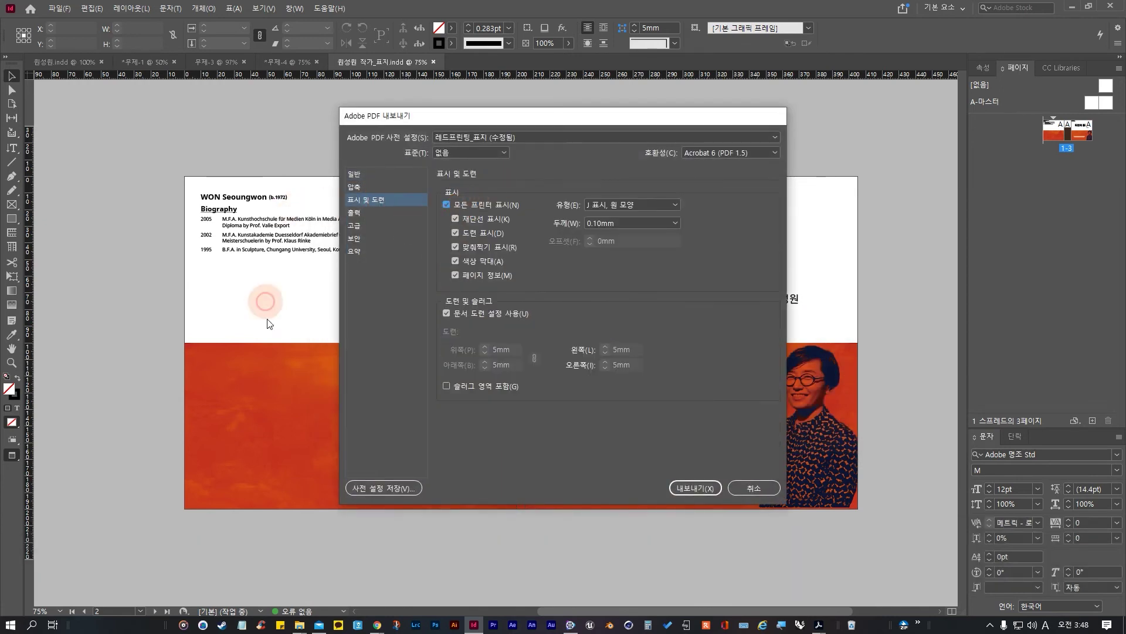
left_click(487, 202)
left_click(711, 486)
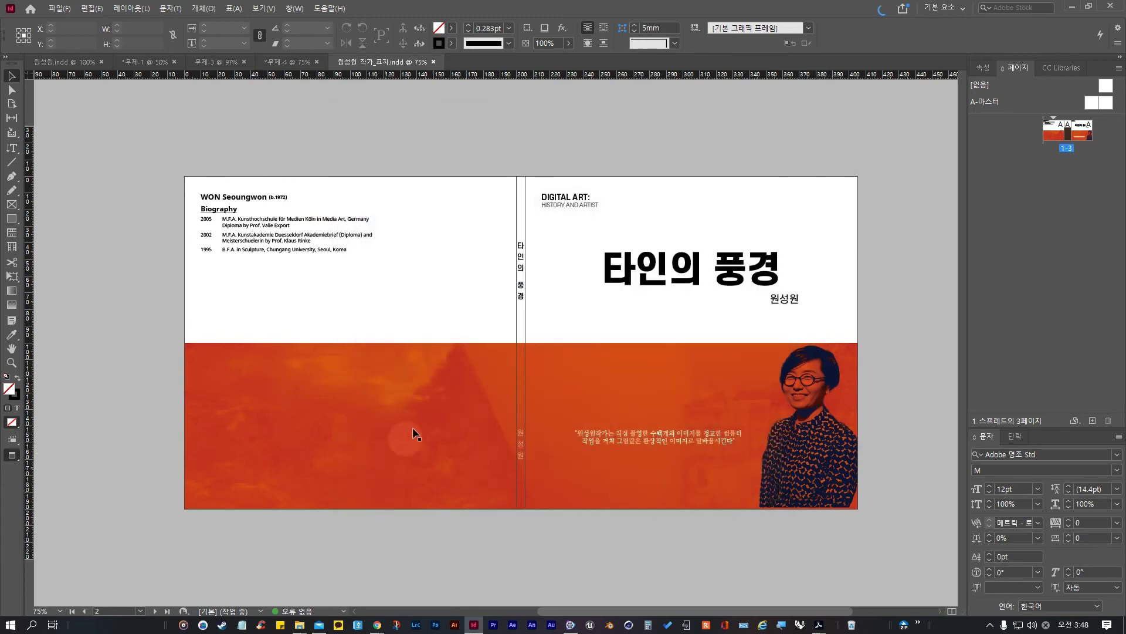
Step: Open the second exported cover PDF, whose name ends in 표지2, from the 7주차 folder in Acrobat
mouse_move(305, 627)
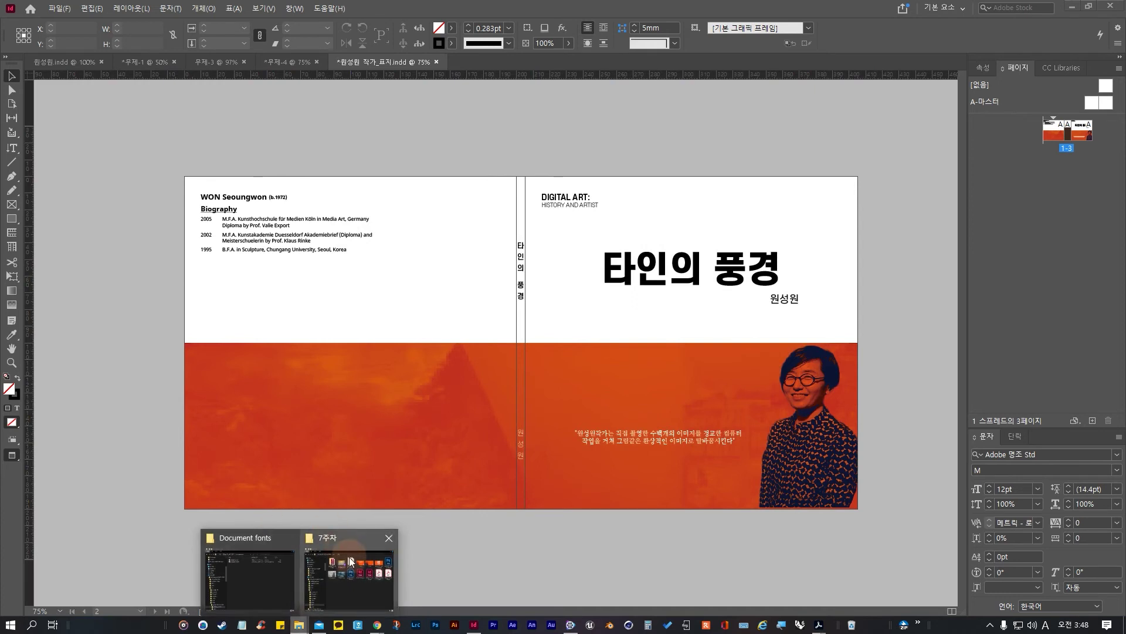
left_click(349, 556)
left_click(720, 375)
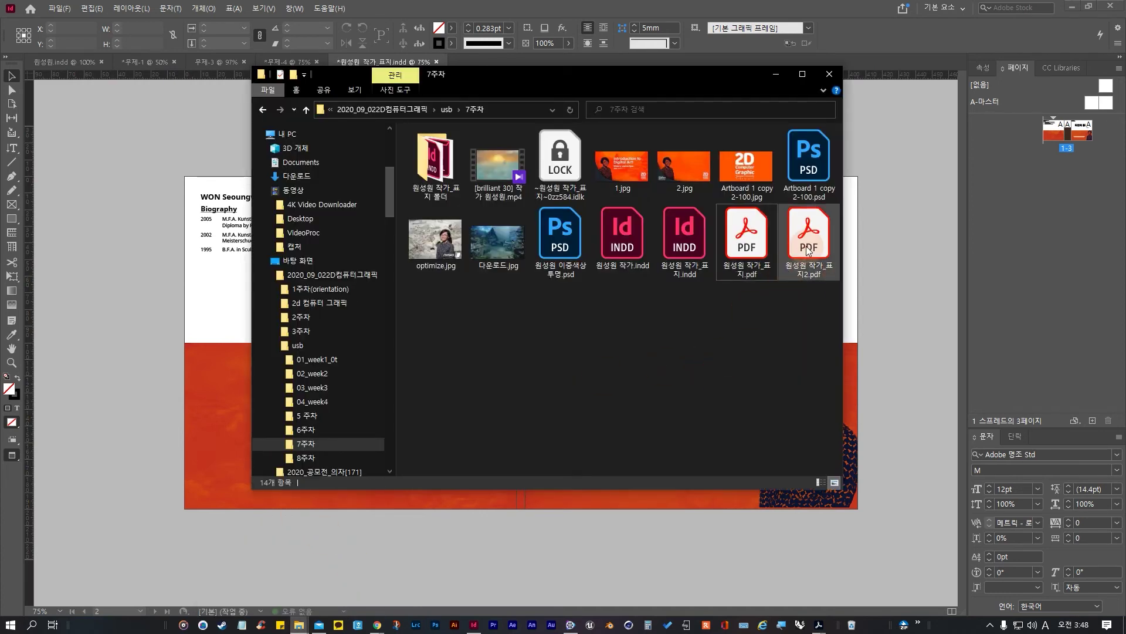
double_click(808, 249)
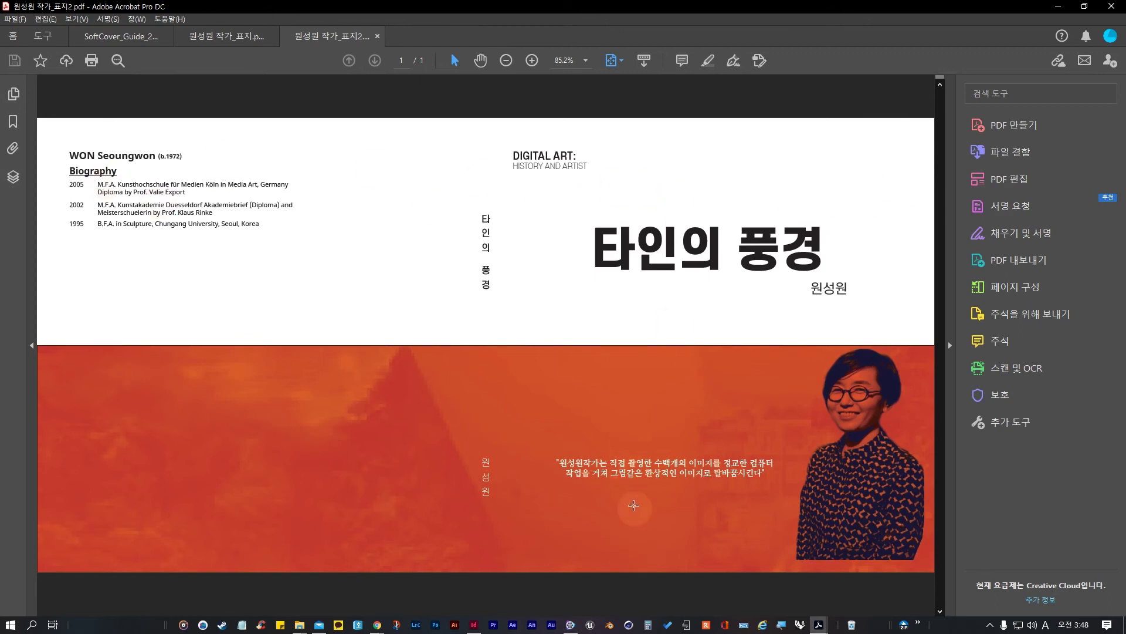
Step: Examine the outer edges of the second cover PDF to check the bleed and the absence of printer's marks
left_click_drag(721, 464, 556, 463)
left_click_drag(698, 342, 841, 146)
left_click(885, 131)
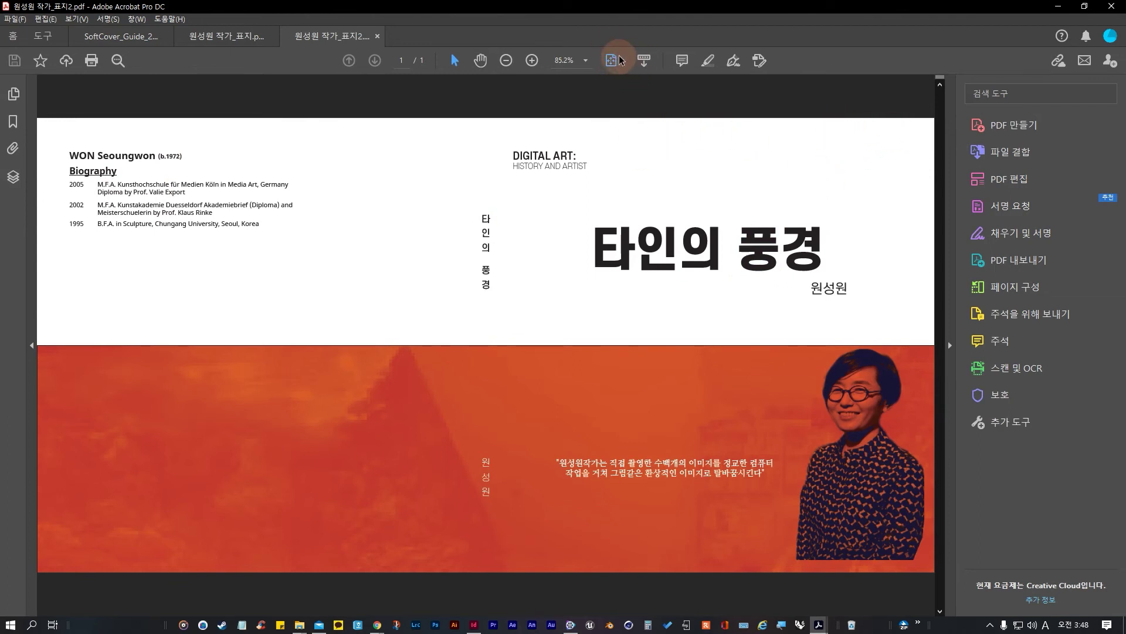
left_click(108, 19)
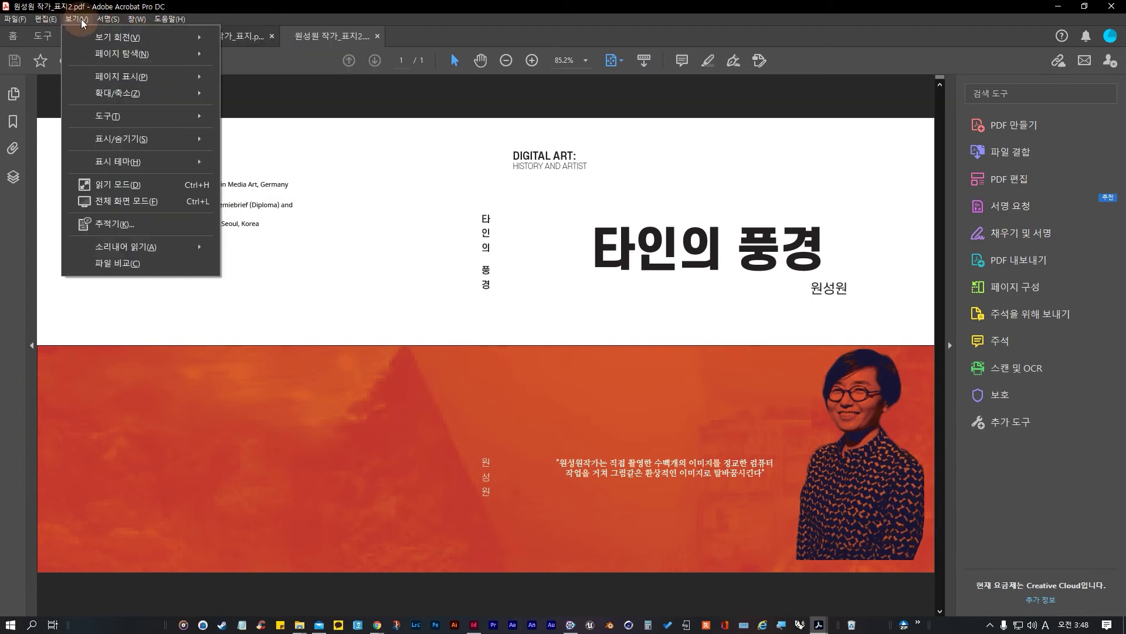
left_click(434, 243)
left_click(72, 19)
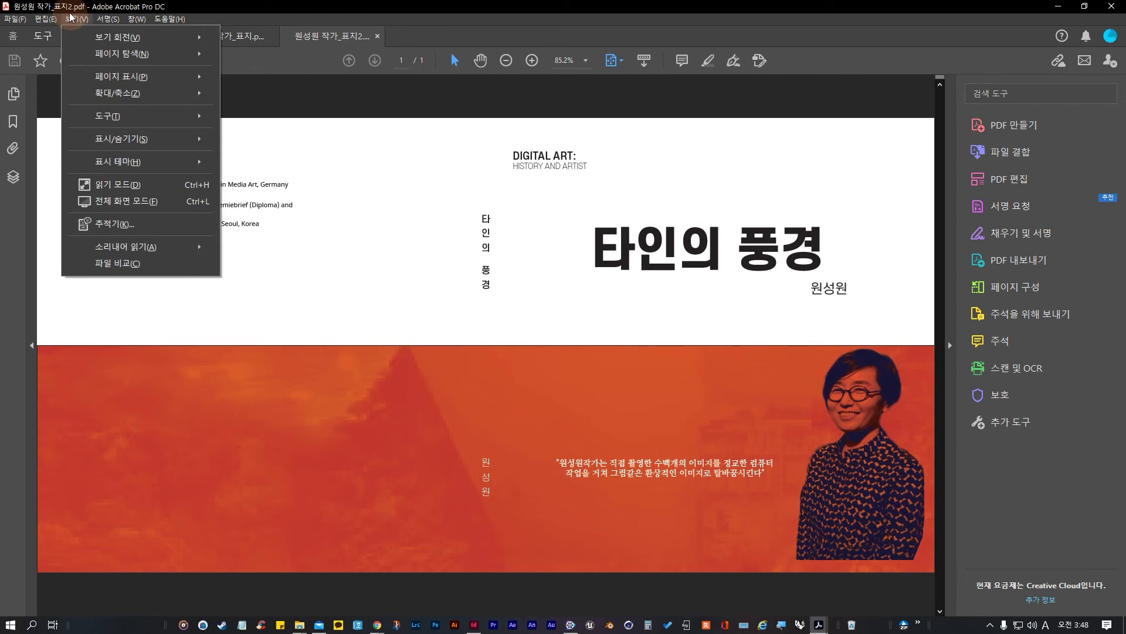
left_click(70, 19)
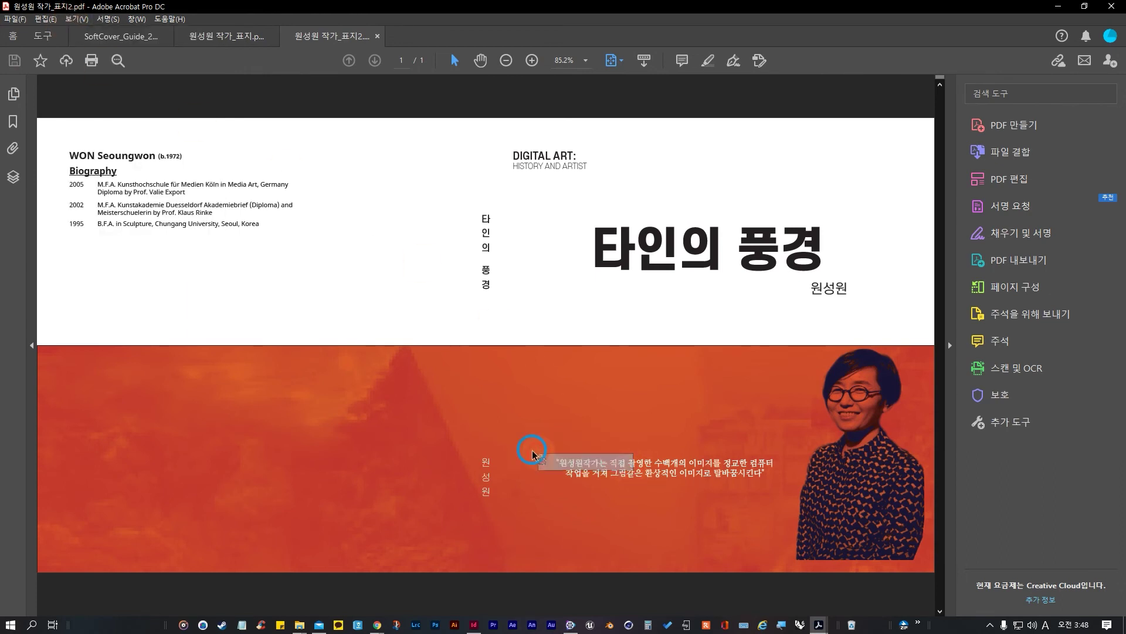
left_click(540, 405)
left_click(650, 308)
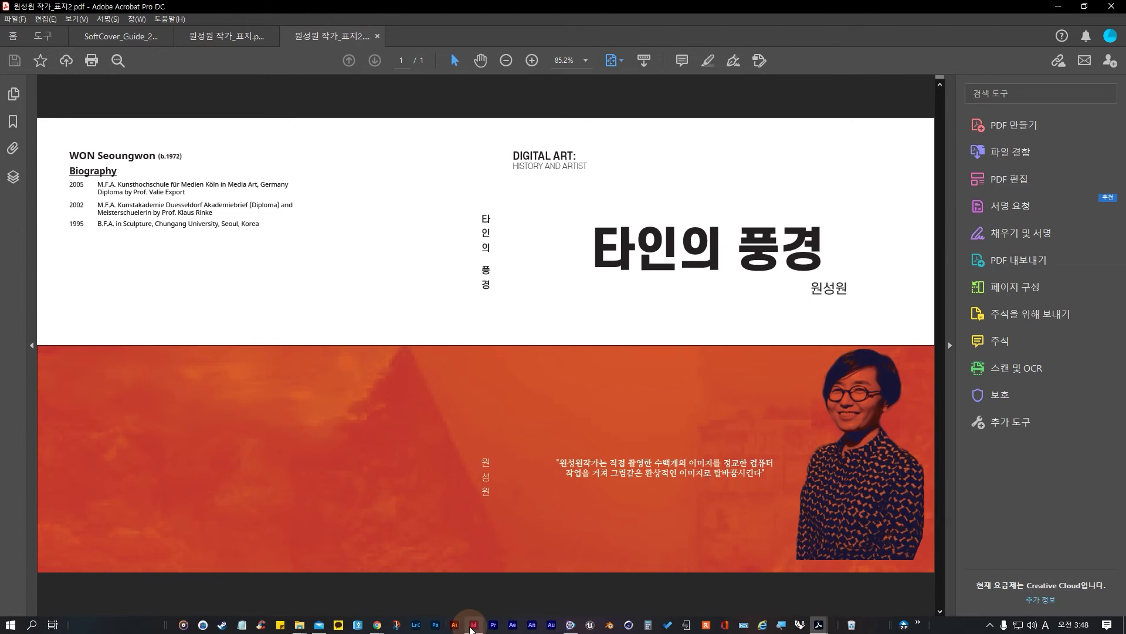
Step: Return to InDesign and open the original artist INDD file, the one without 표지 in its name, from the 7주차 folder
left_click(474, 625)
left_click(67, 9)
left_click(66, 10)
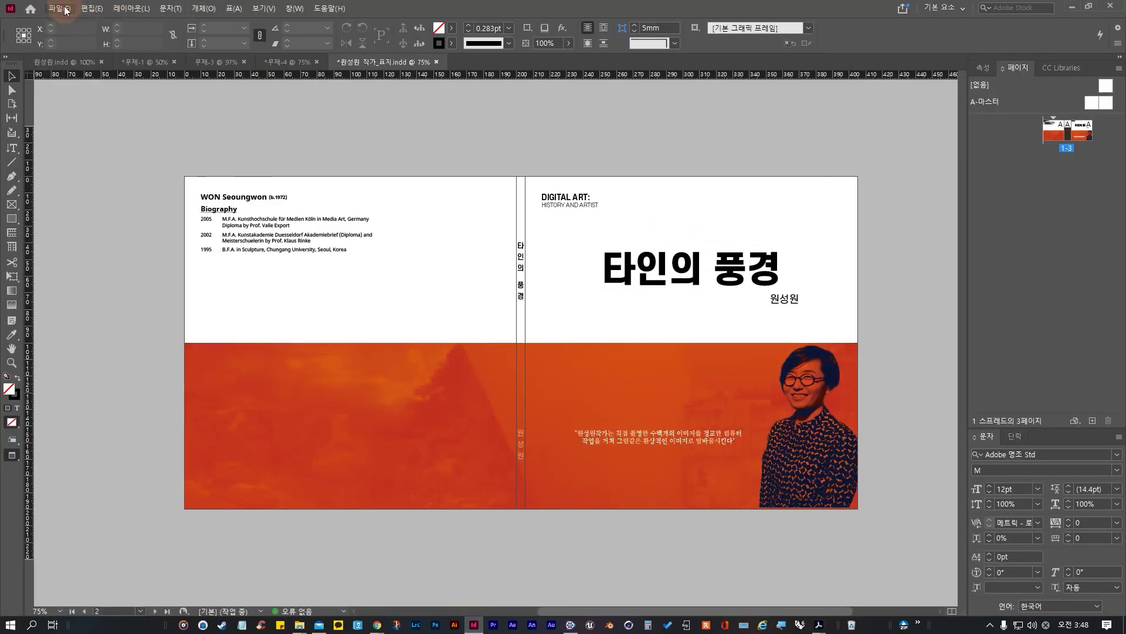
left_click(57, 8)
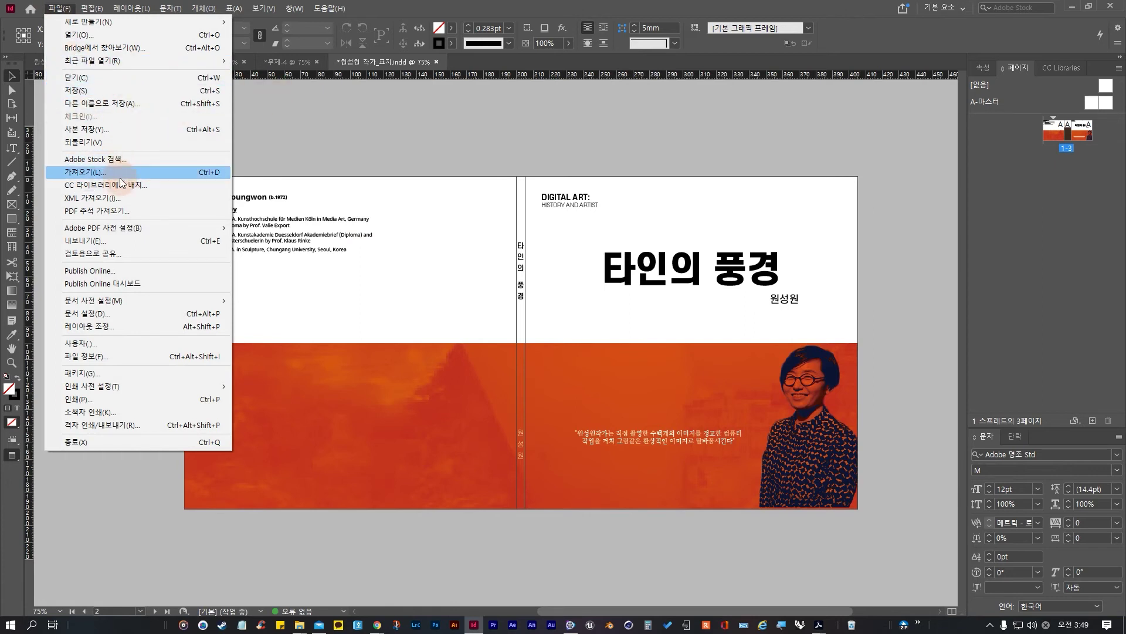
left_click(129, 34)
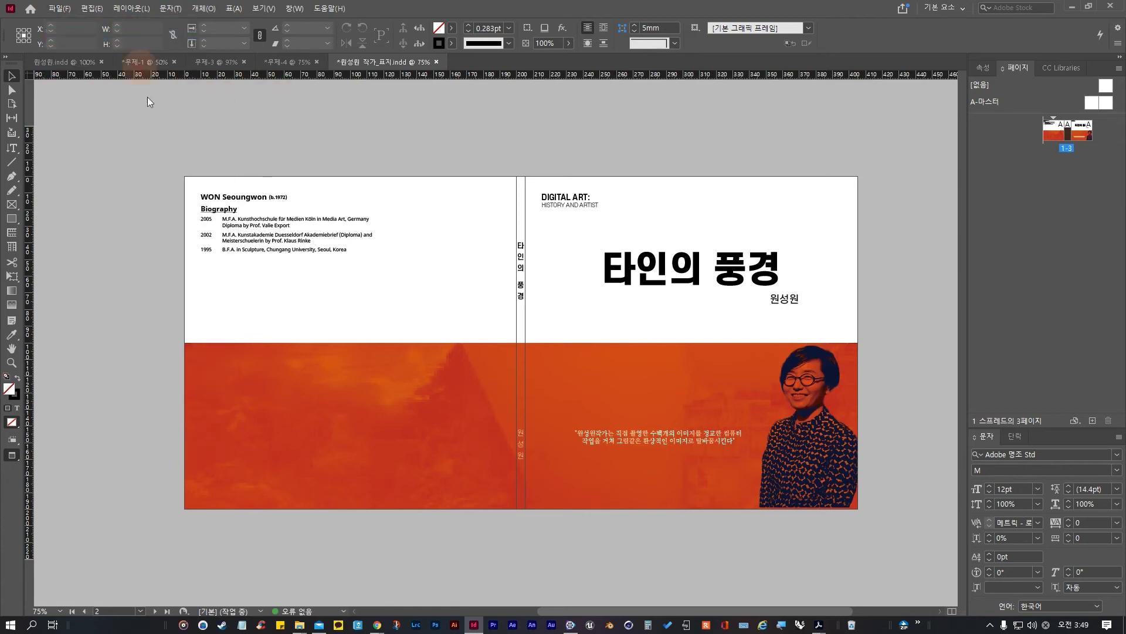
left_click(571, 208)
left_click(508, 208)
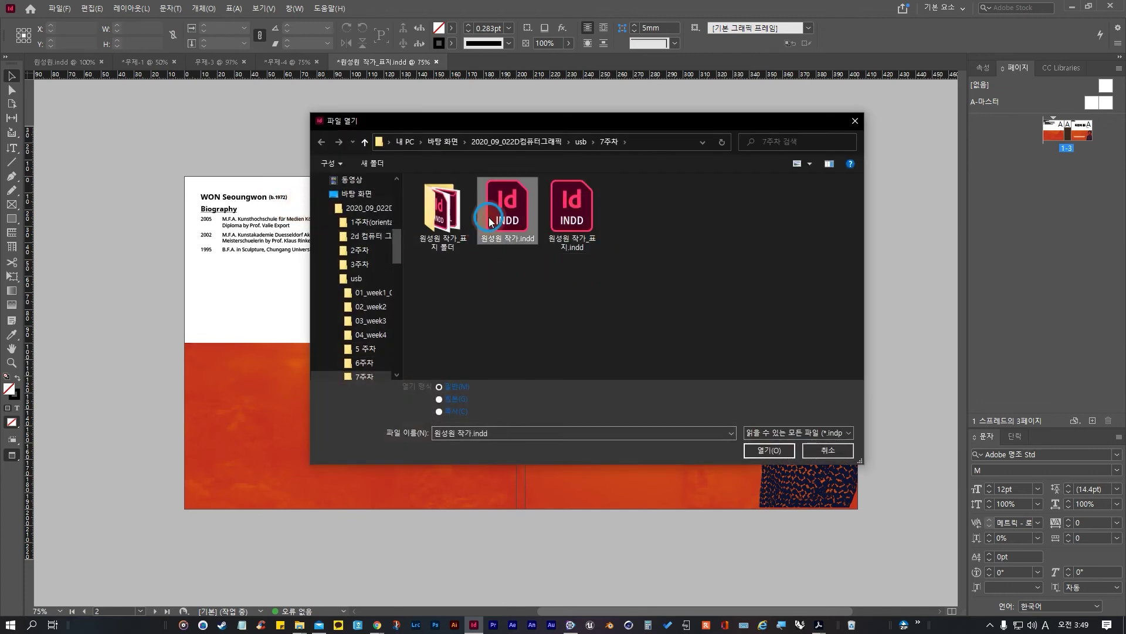
left_click(758, 456)
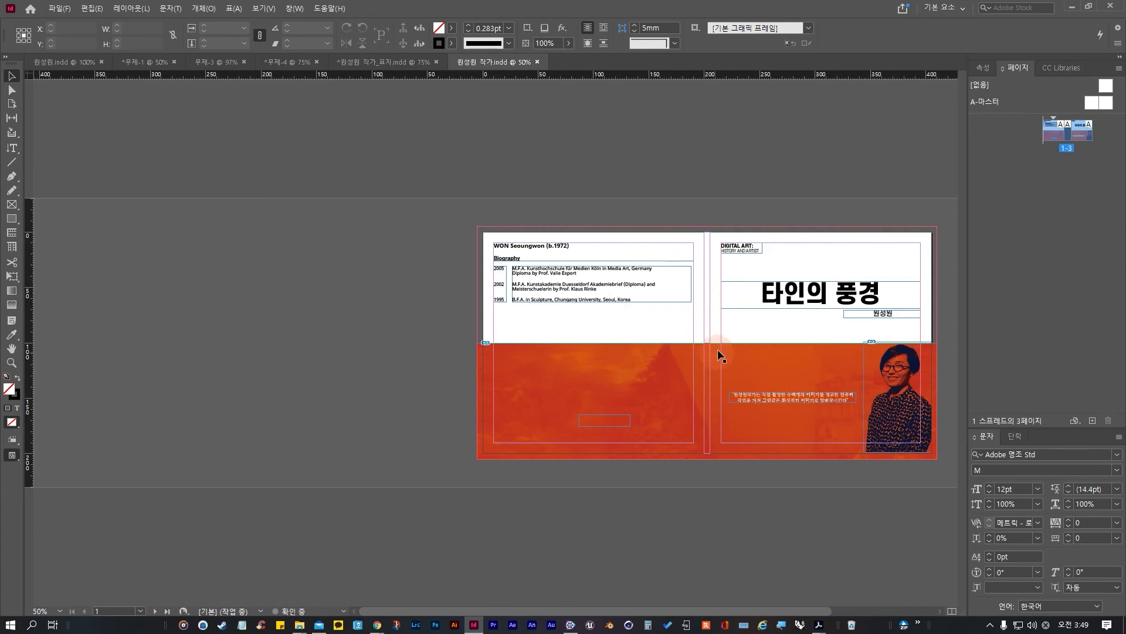
Step: Delete the biography, title, subtitle and artist name text frames on the white upper half of the spread
key("space")
left_click_drag(654, 221, 453, 222)
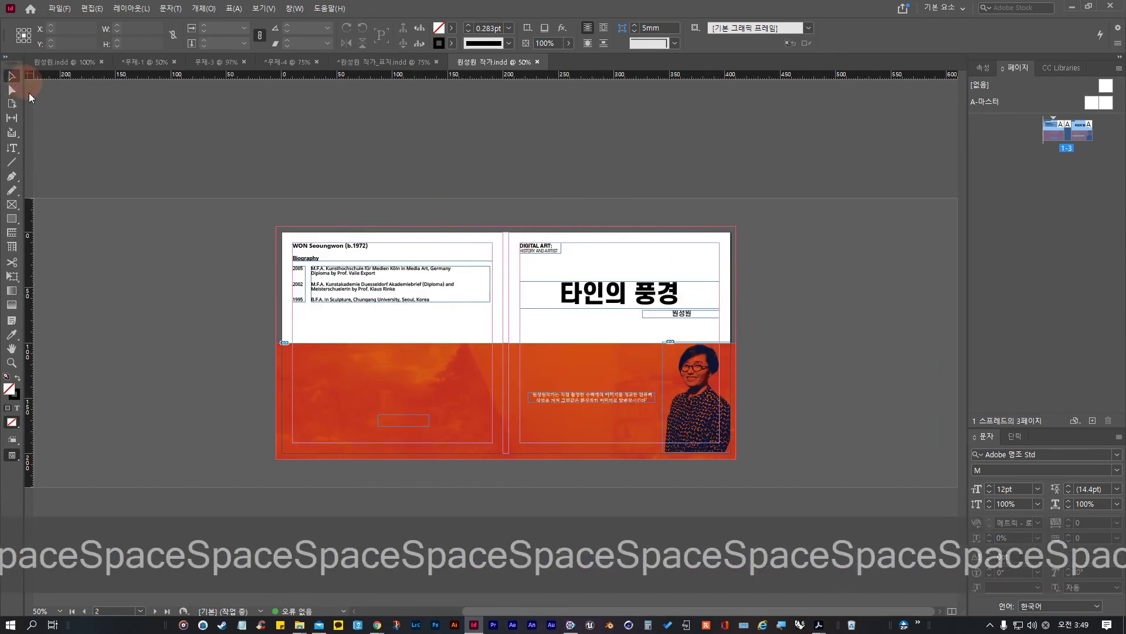
left_click(415, 296)
left_click(645, 336)
left_click(506, 296)
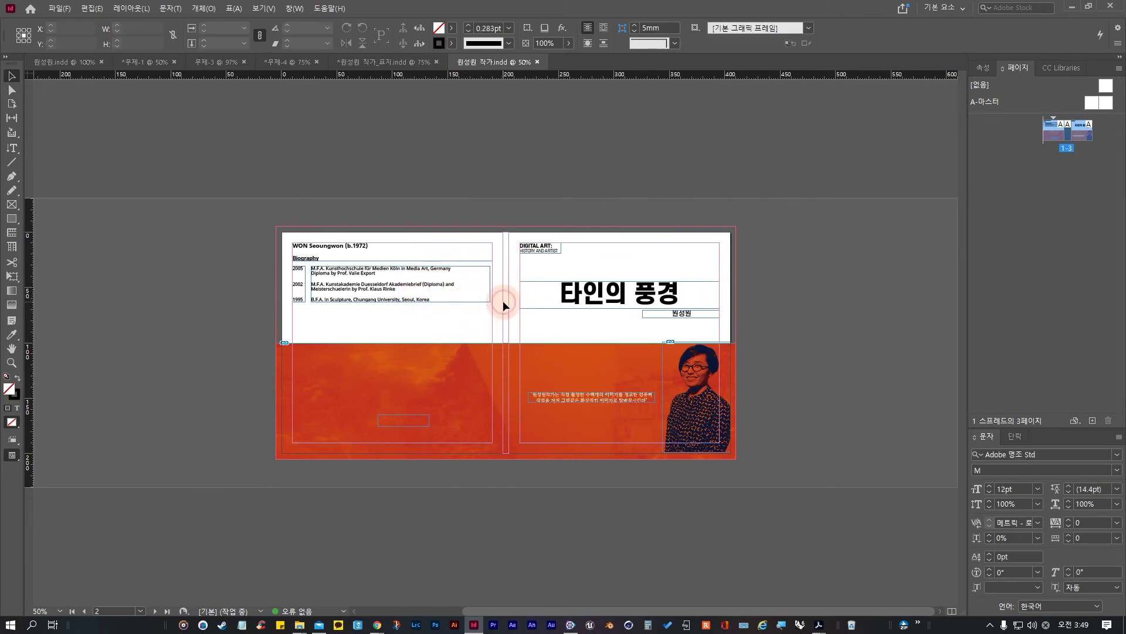
left_click_drag(779, 262, 309, 349)
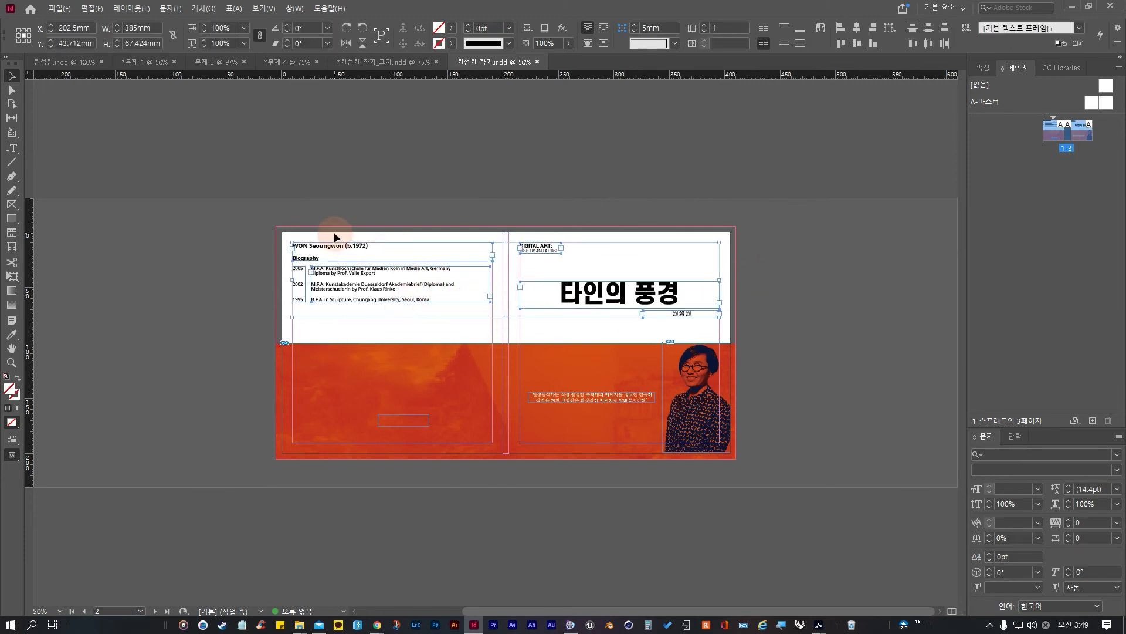
key("Delete")
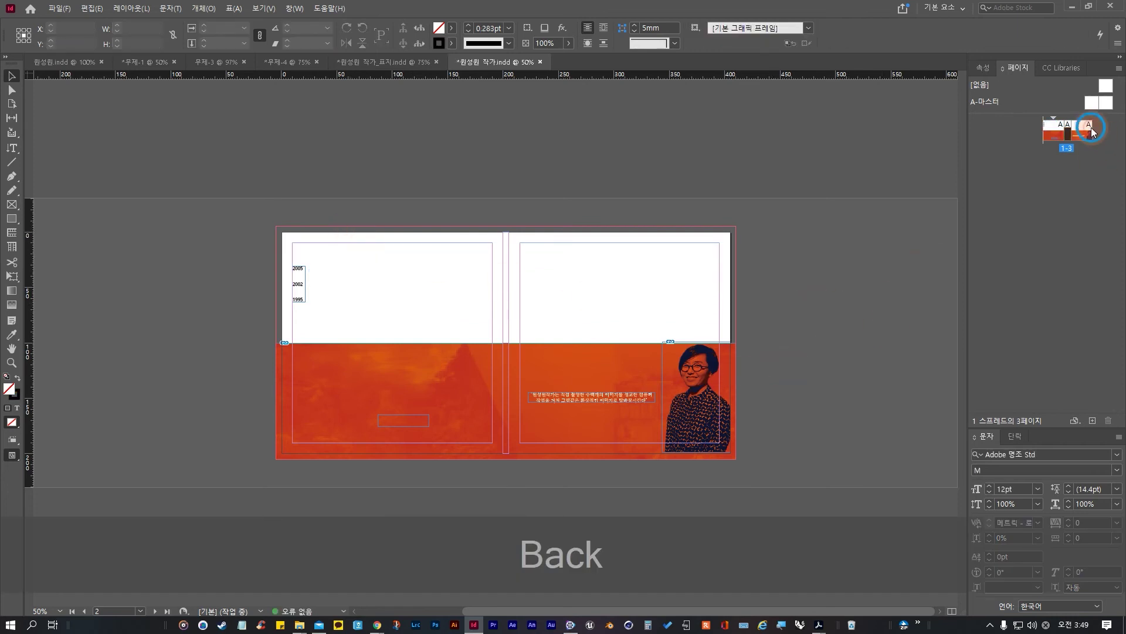
Step: Add a new blank two-page spread below the three-page cover spread
left_click(1093, 129)
key("BackSpace")
key("BackSpace")
key("BackSpace")
left_click(1050, 132)
left_click_drag(1105, 101, 1046, 167)
Step: Delete all three original cover pages, including the narrow spine page, keeping only the new blank spread
left_click(1061, 132)
key("BackSpace")
left_click(1106, 420)
left_click(605, 333)
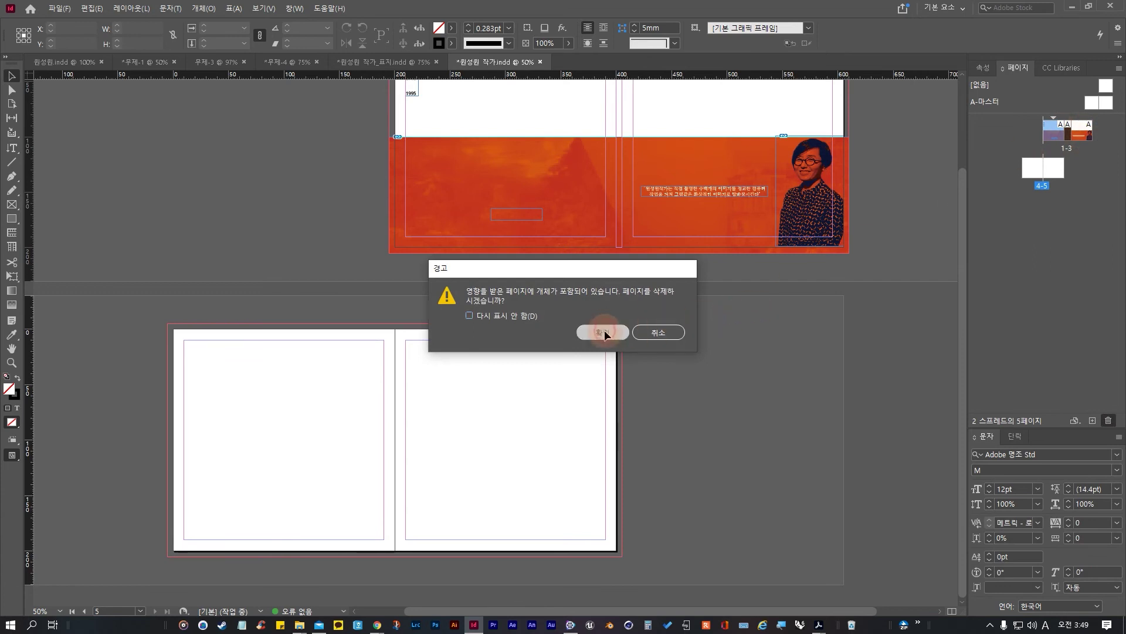
left_click(1067, 131)
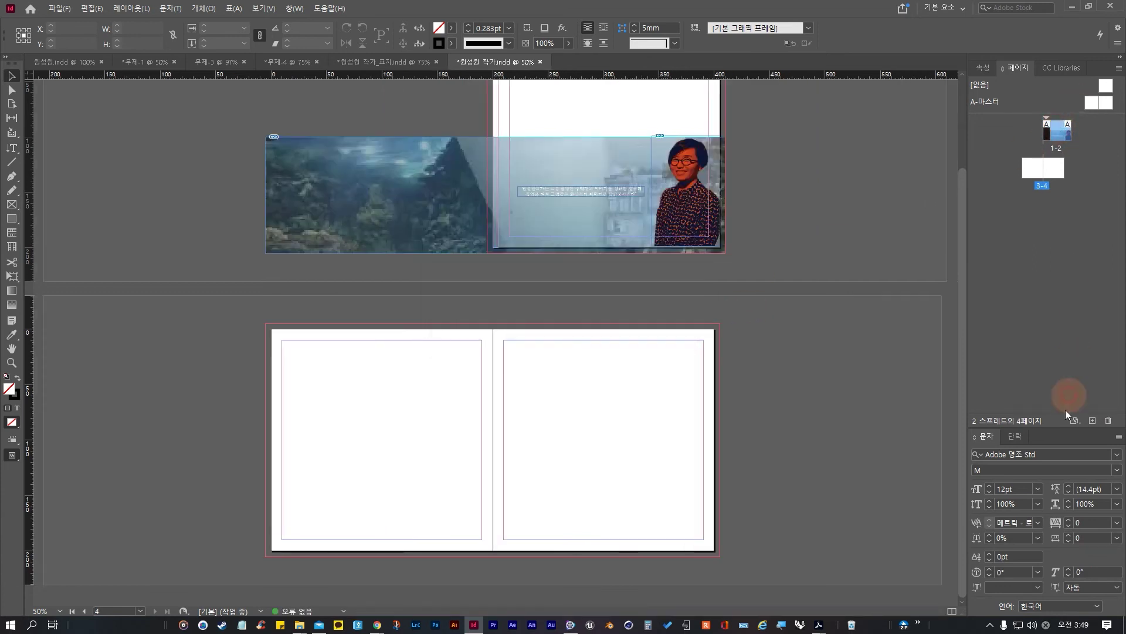
left_click(1108, 420)
left_click(598, 333)
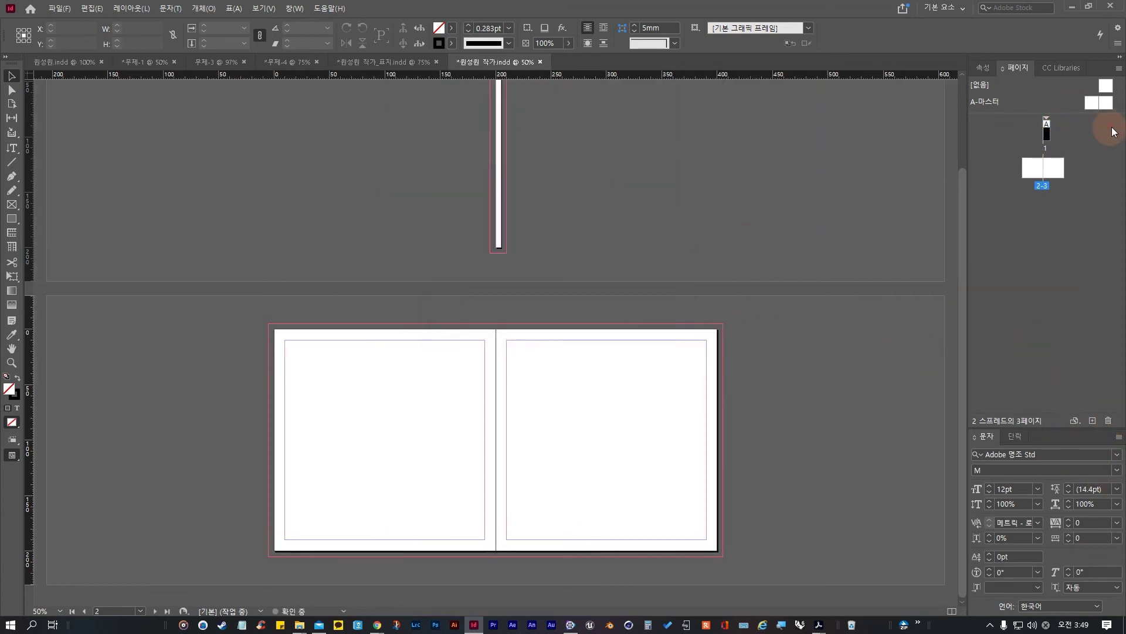
left_click(1060, 129)
left_click(1108, 420)
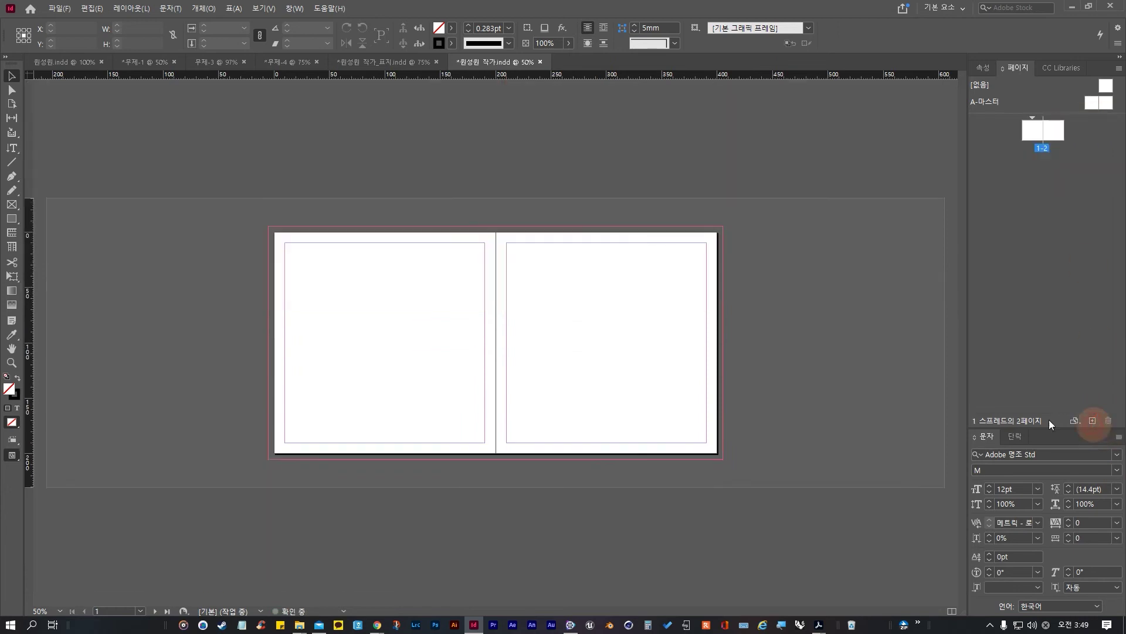
Step: Arrange the document as a single first page followed by a two-page spread, with the A-master page first in the spread
left_click_drag(1054, 130, 990, 219)
left_click_drag(1106, 103, 1046, 178)
left_click(1013, 194)
left_click(1061, 171)
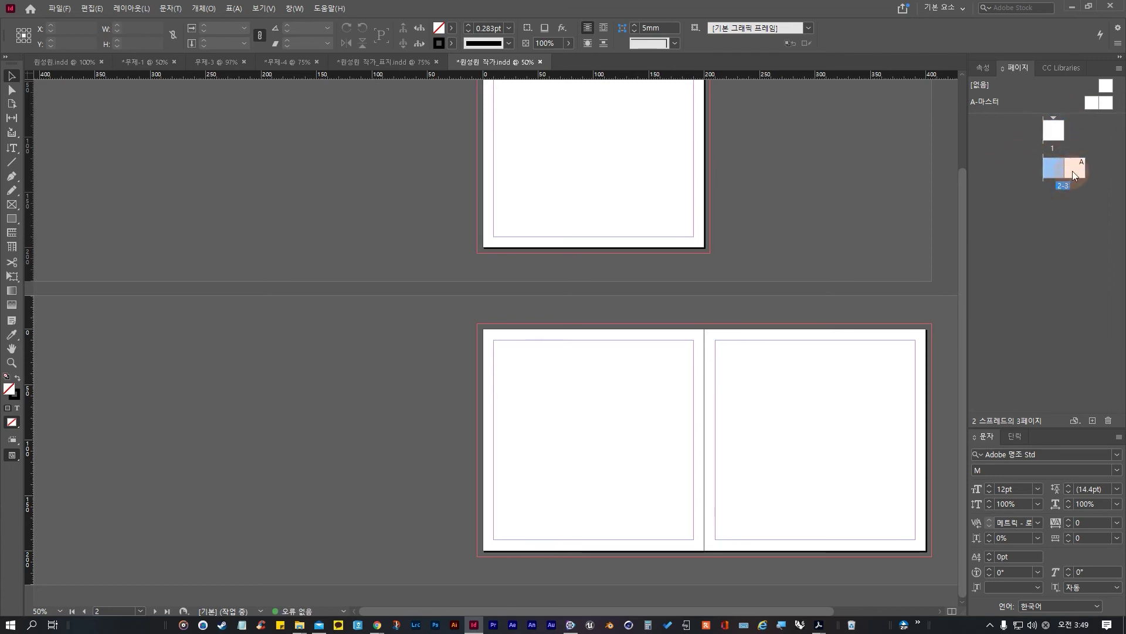
left_click_drag(1078, 168, 1024, 167)
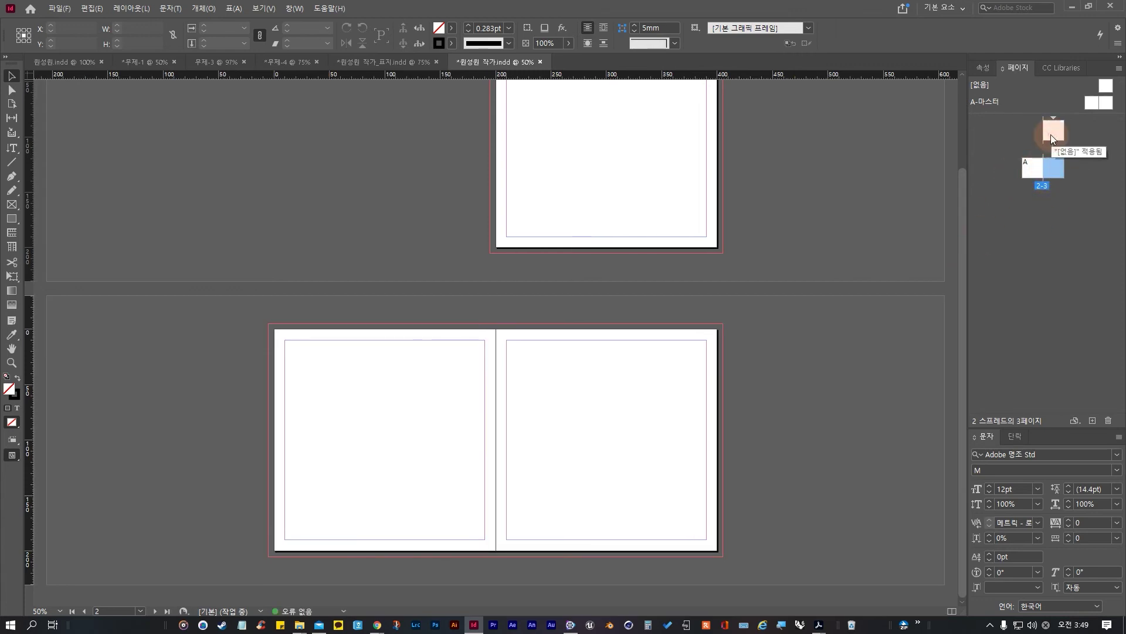
left_click(1048, 124)
mouse_move(1047, 123)
left_mouse_down()
mouse_move(1054, 153)
mouse_move(1045, 121)
left_mouse_up()
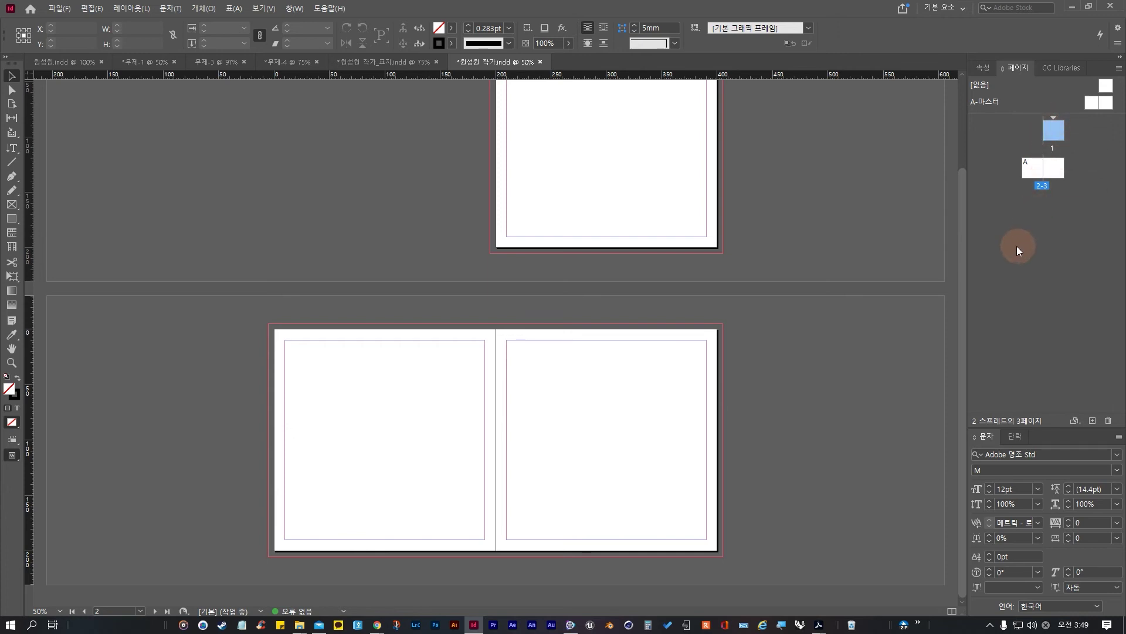
Step: Try drawing a text frame about 88 mm wide and 60 mm high on page 1, and undo it
left_click(1059, 135)
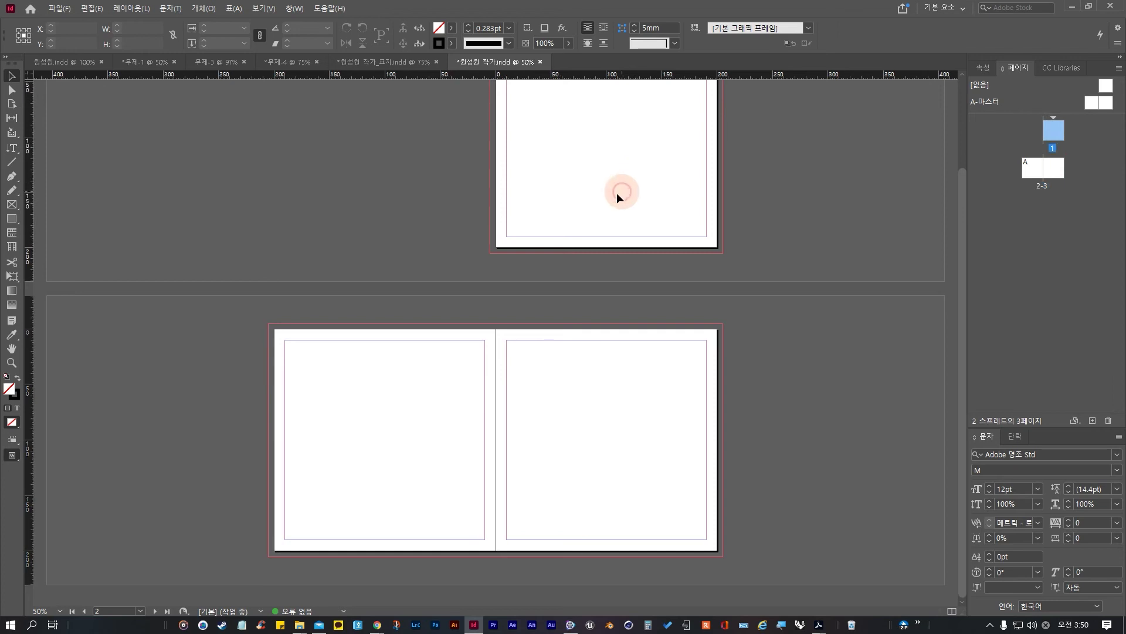
scroll(612, 188, "up", 1)
scroll(625, 182, "up", 1)
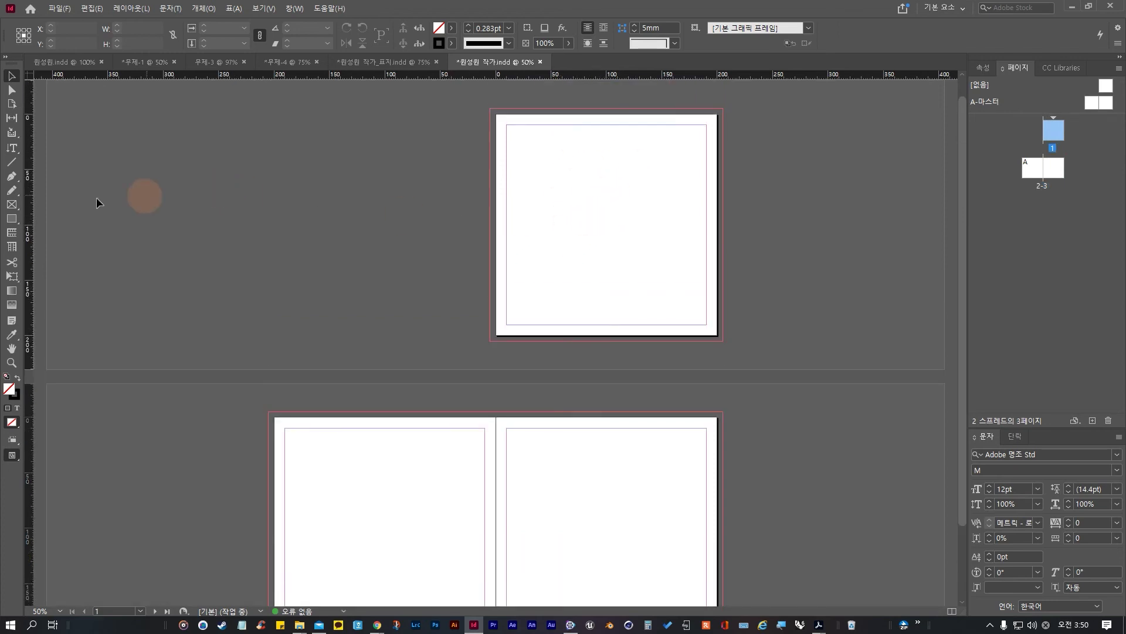
left_click(12, 134)
left_click(12, 147)
left_click(558, 159)
left_click_drag(546, 171, 643, 237)
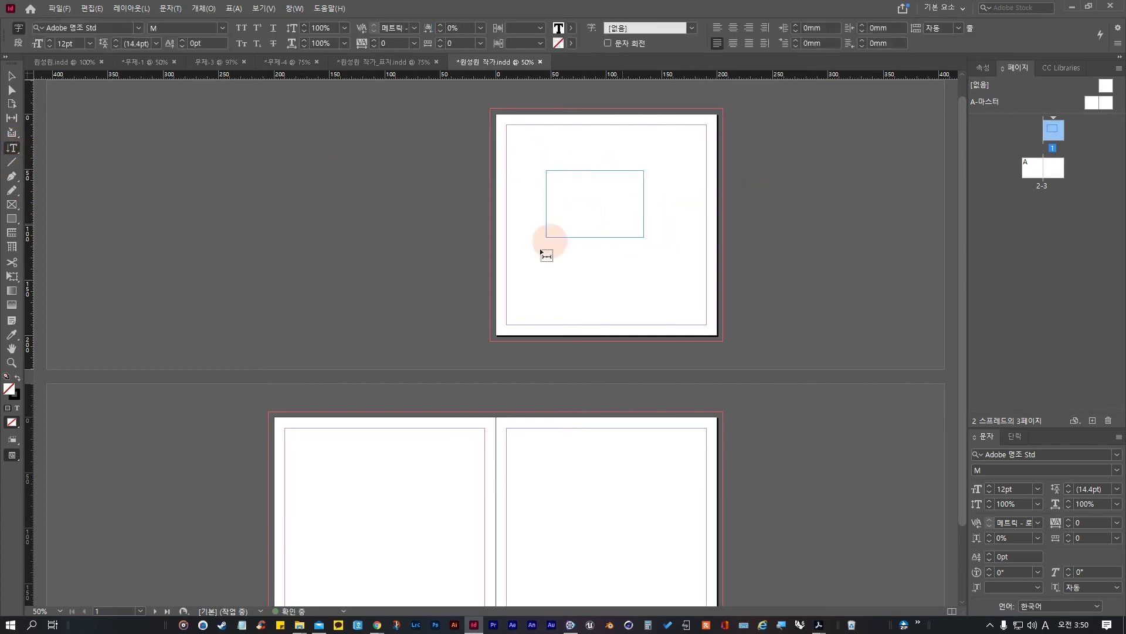
key("ctrl+z")
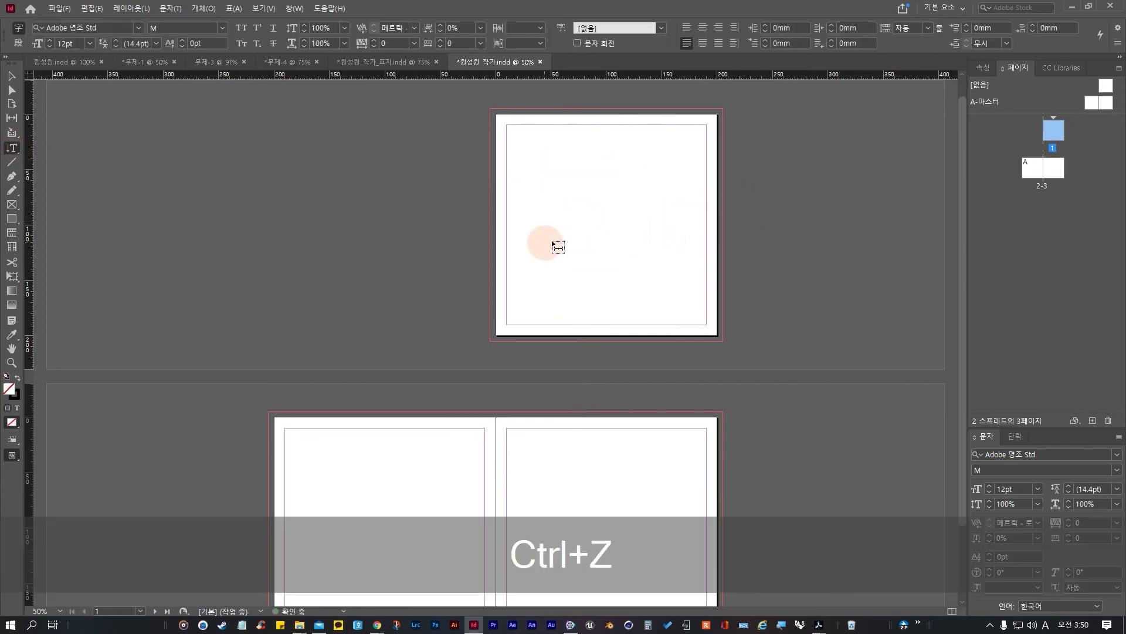
Step: Compare the open cover document with the new inner-page document by switching between the two
left_click(384, 62)
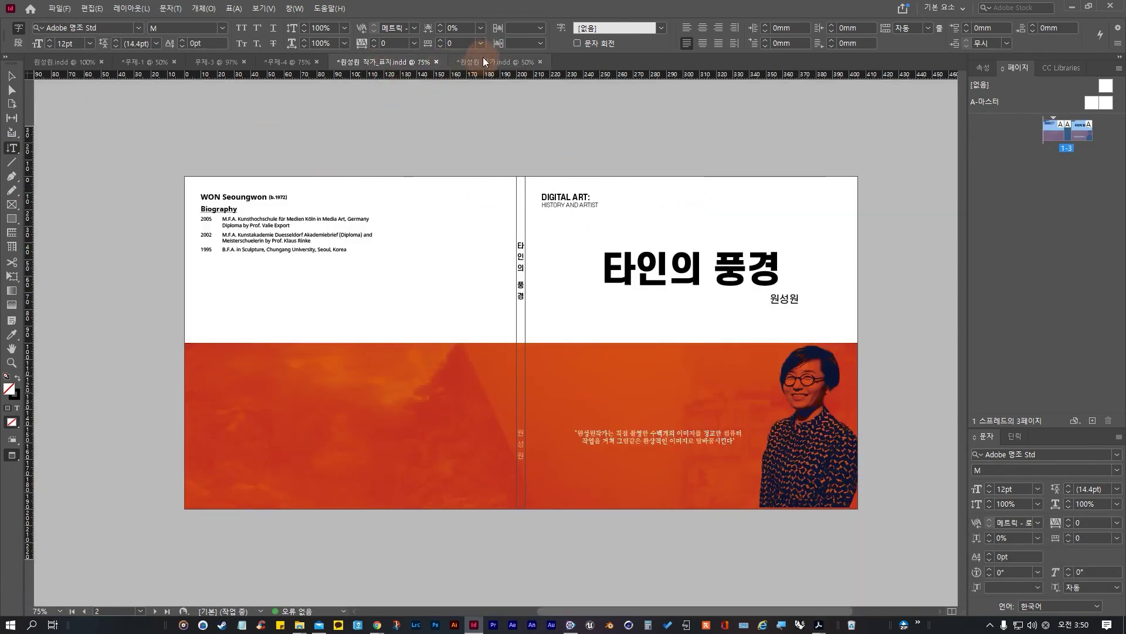
key("ctrl")
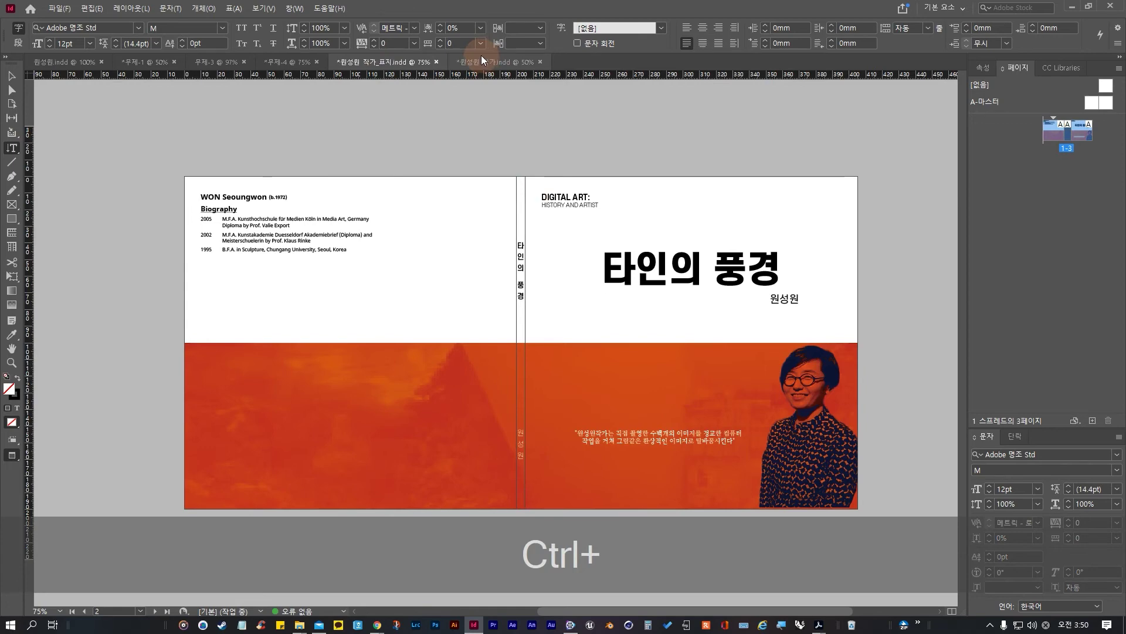
key("ctrl+4")
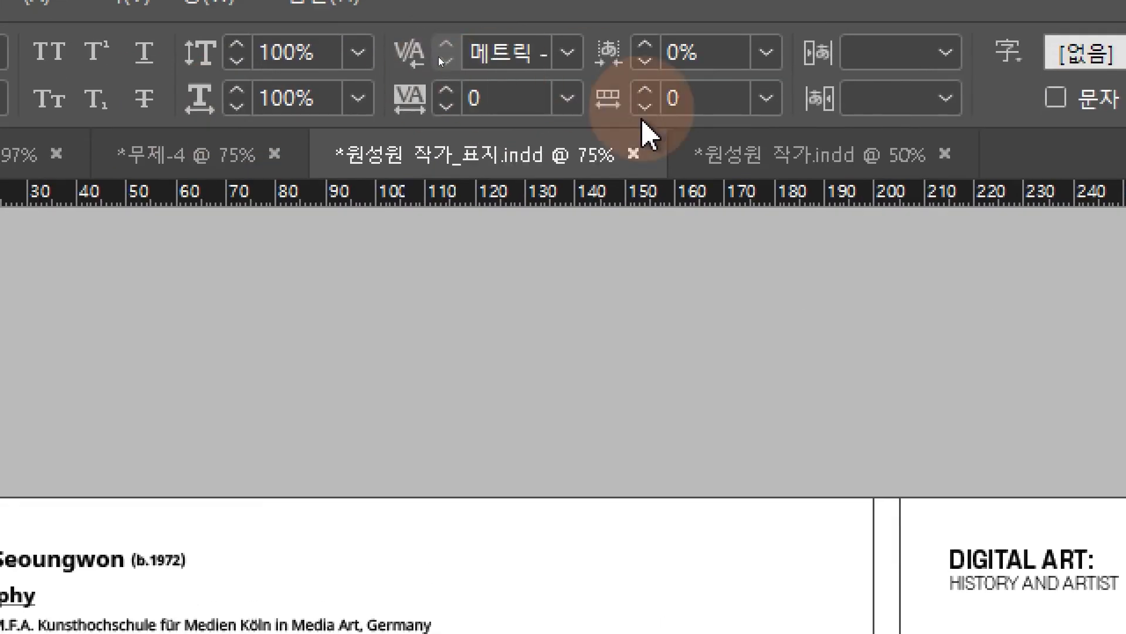
left_click(763, 153)
left_click(429, 170)
left_click(814, 161)
left_click(428, 171)
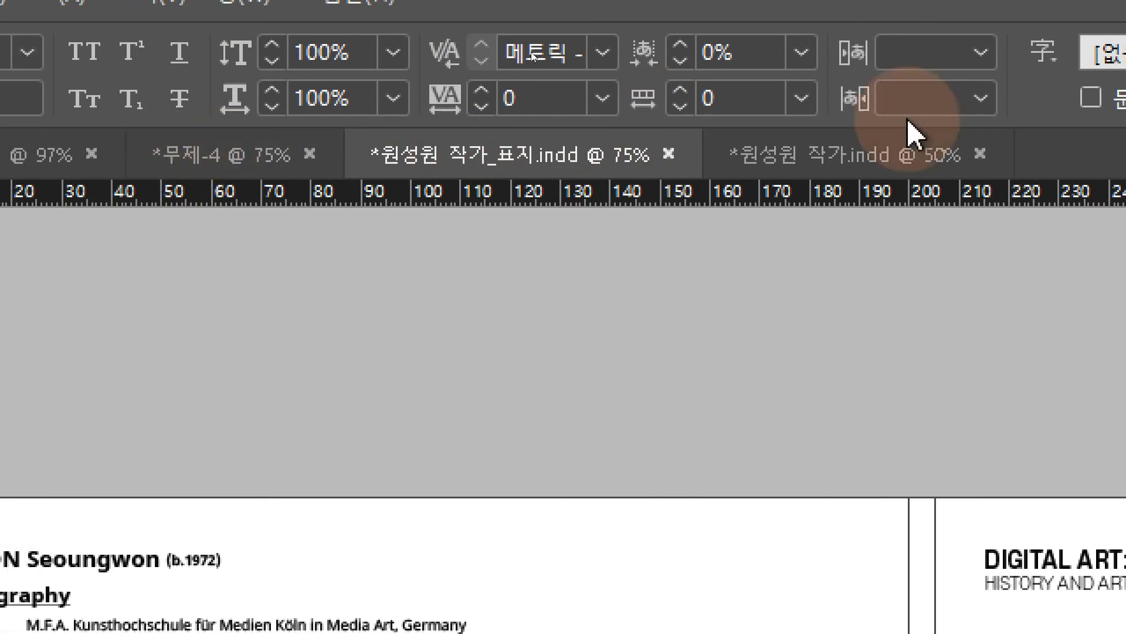
left_click(862, 167)
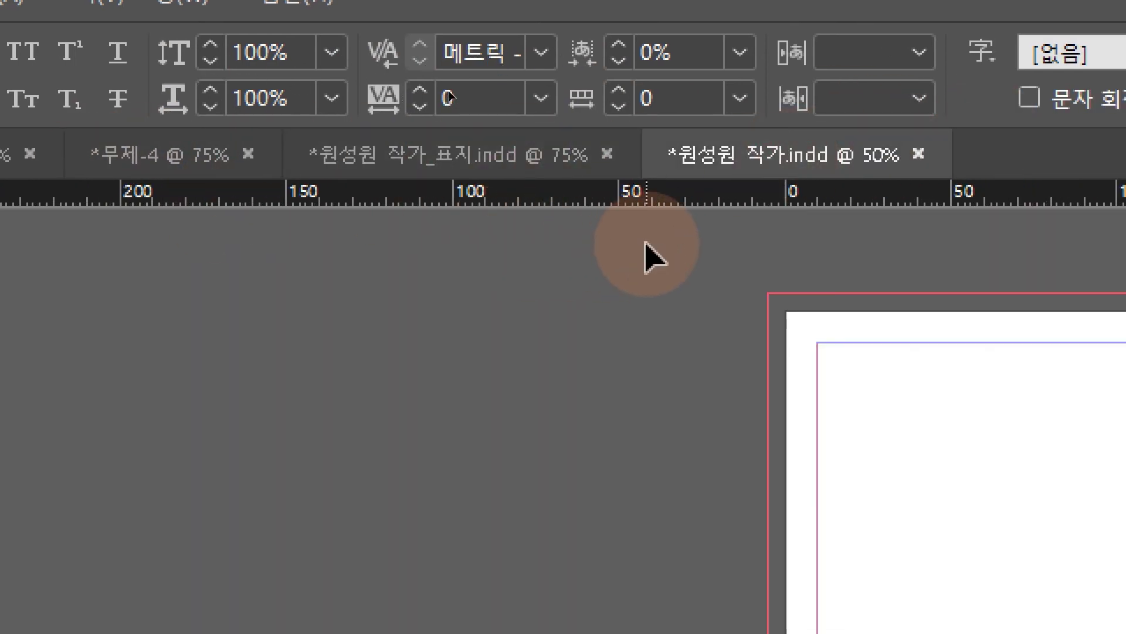
key("ctrl+4")
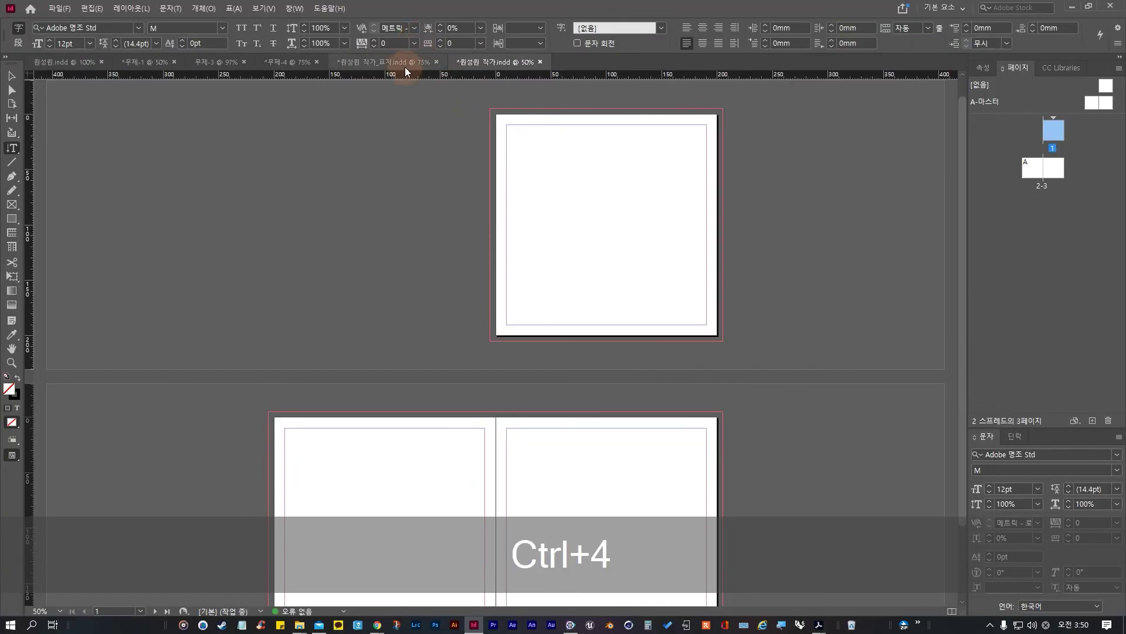
left_click(405, 67)
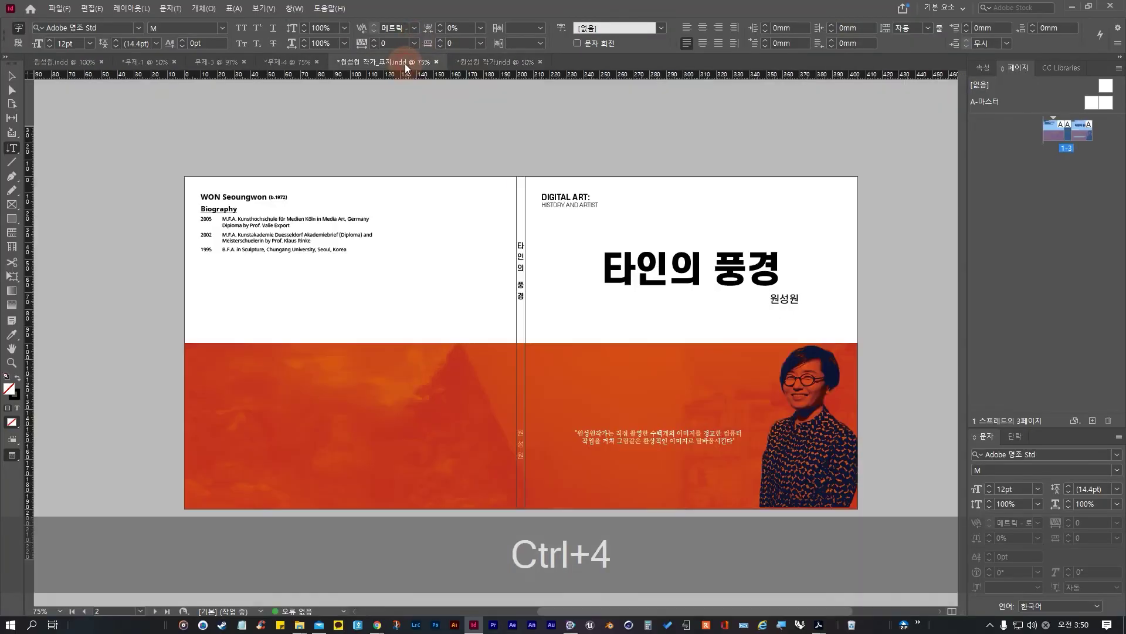
Step: Copy the title, author-name and "DIGITAL ART: HISTORY AND ARTIST" text frames together from the front cover
left_click(12, 76)
left_click(651, 267)
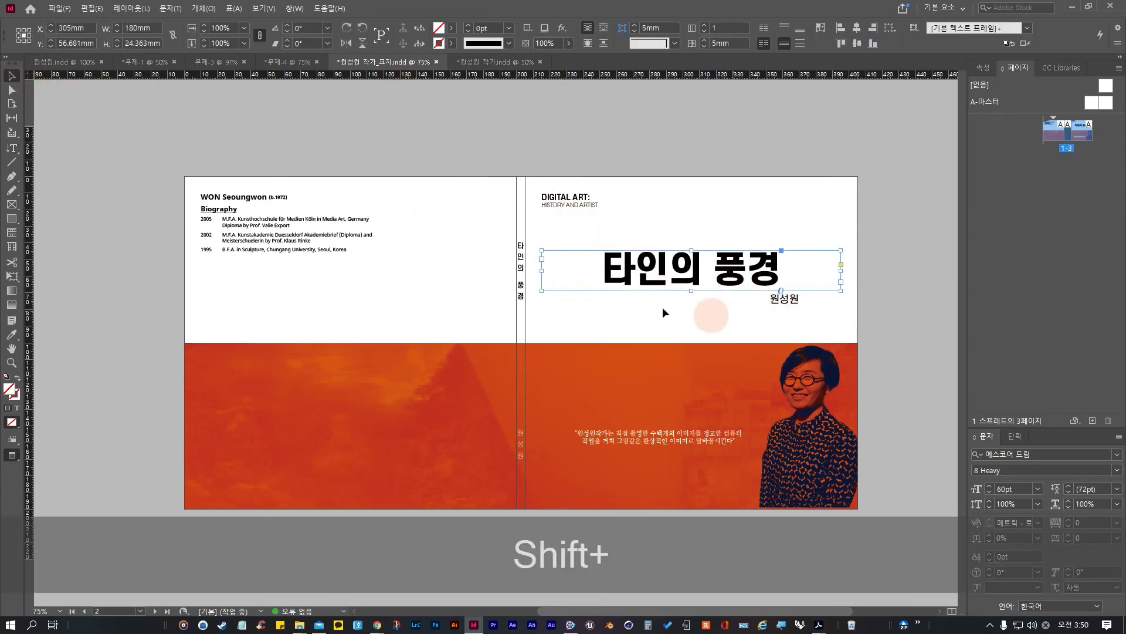
left_click(757, 295, "shift")
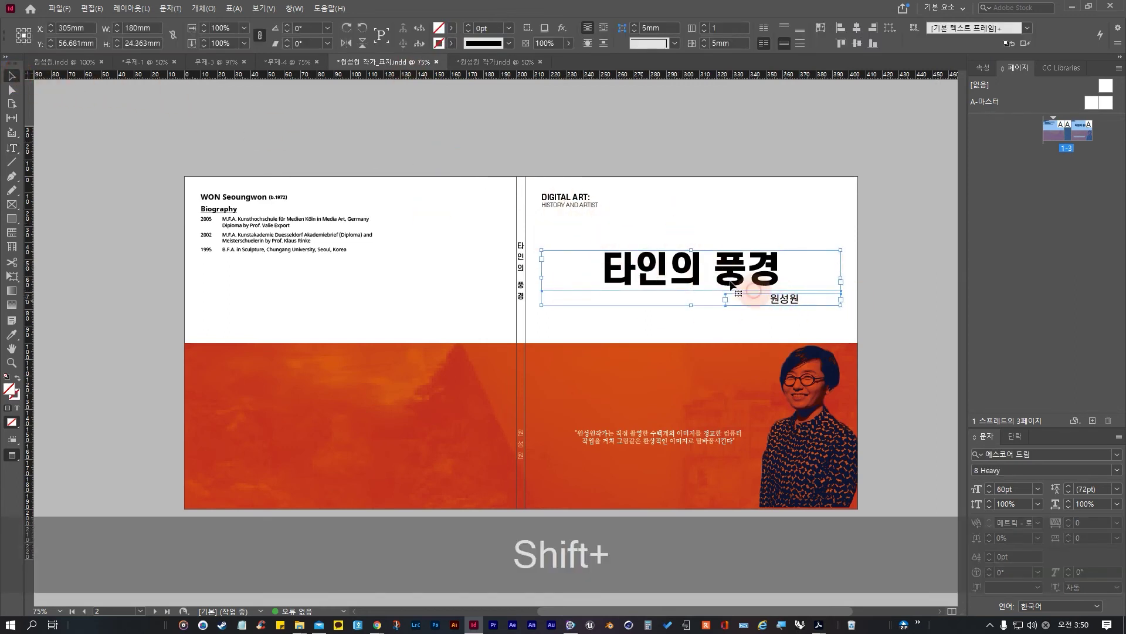
left_click(569, 207, "shift")
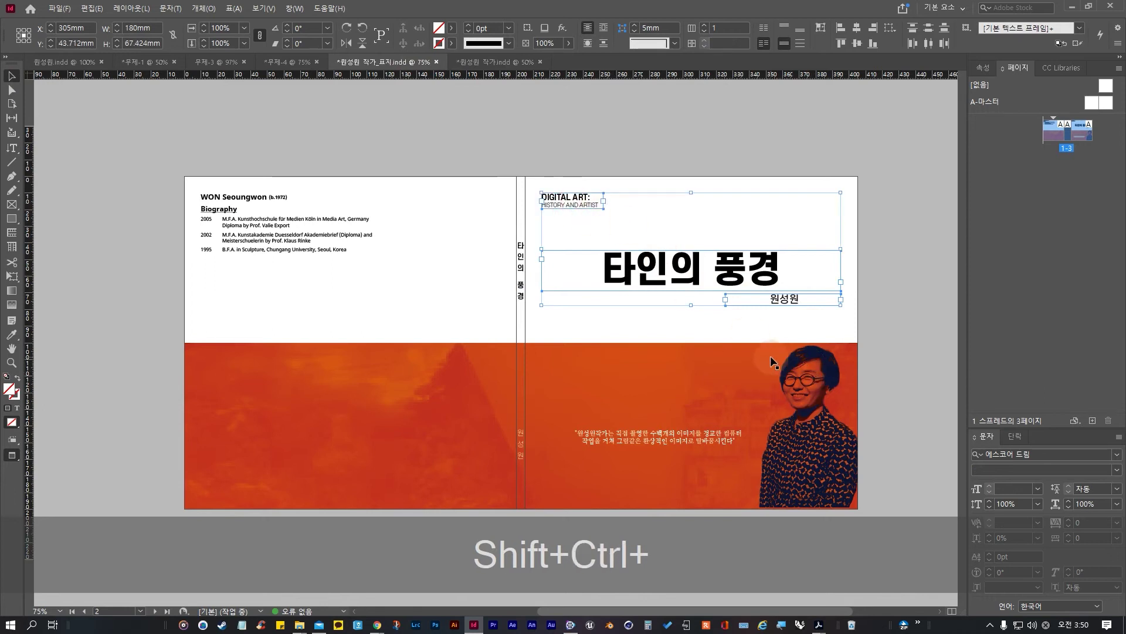
key("ctrl+shift+c")
Step: Paste the copied cover frames into the inner-page document and align them to the upper margin of page 1
left_click(499, 62)
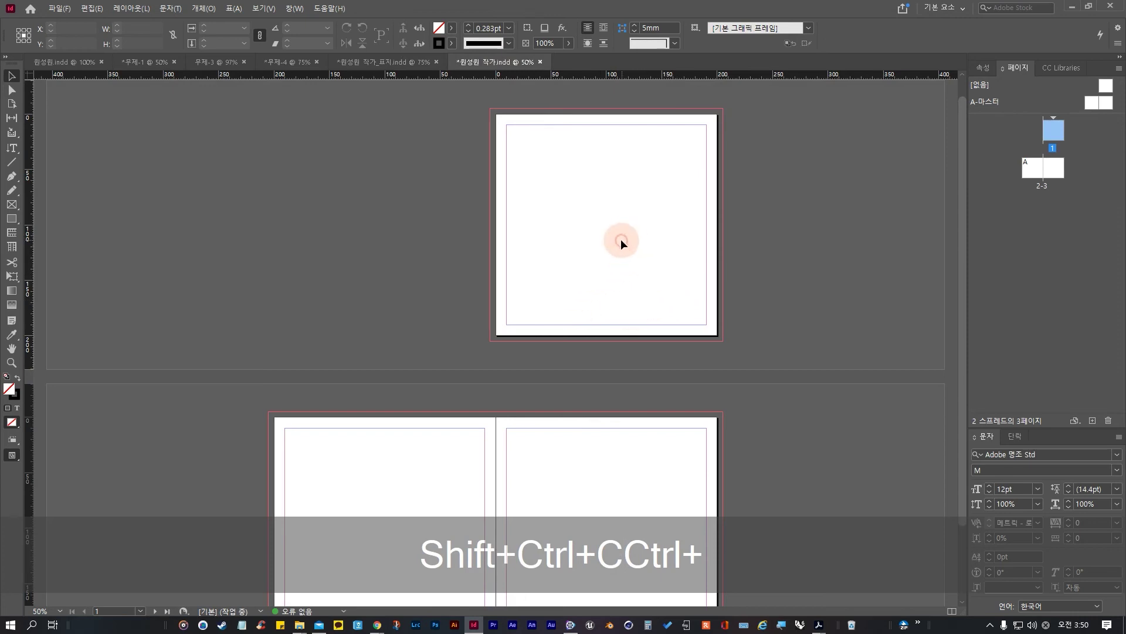
key("ctrl+v")
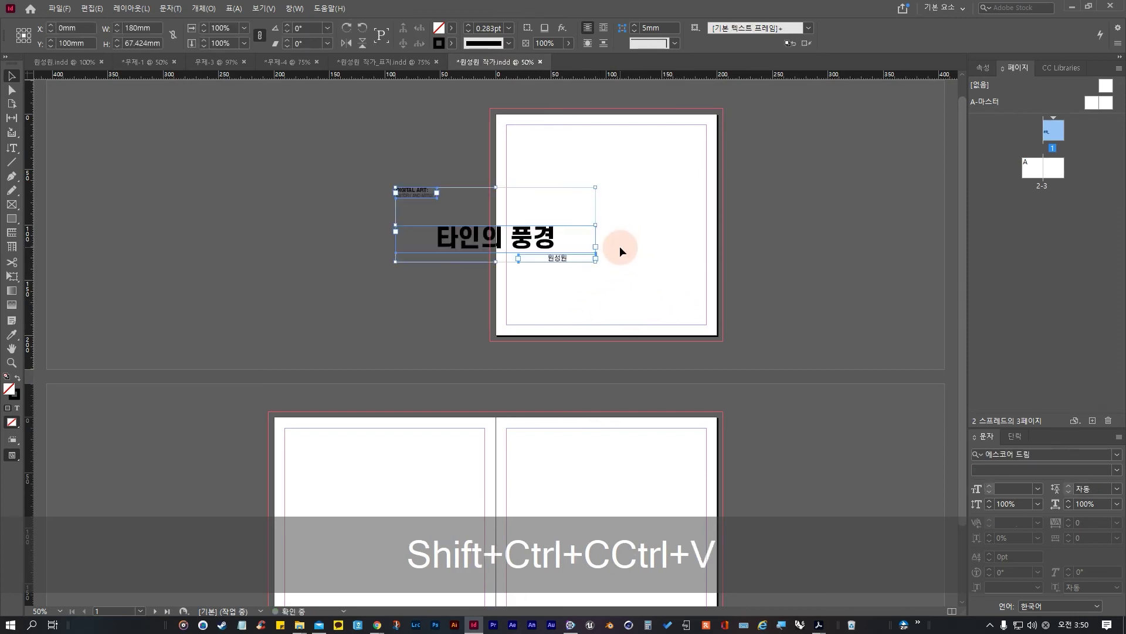
key("ctrl+z")
key("ctrl+shift+v")
key("ctrl+v")
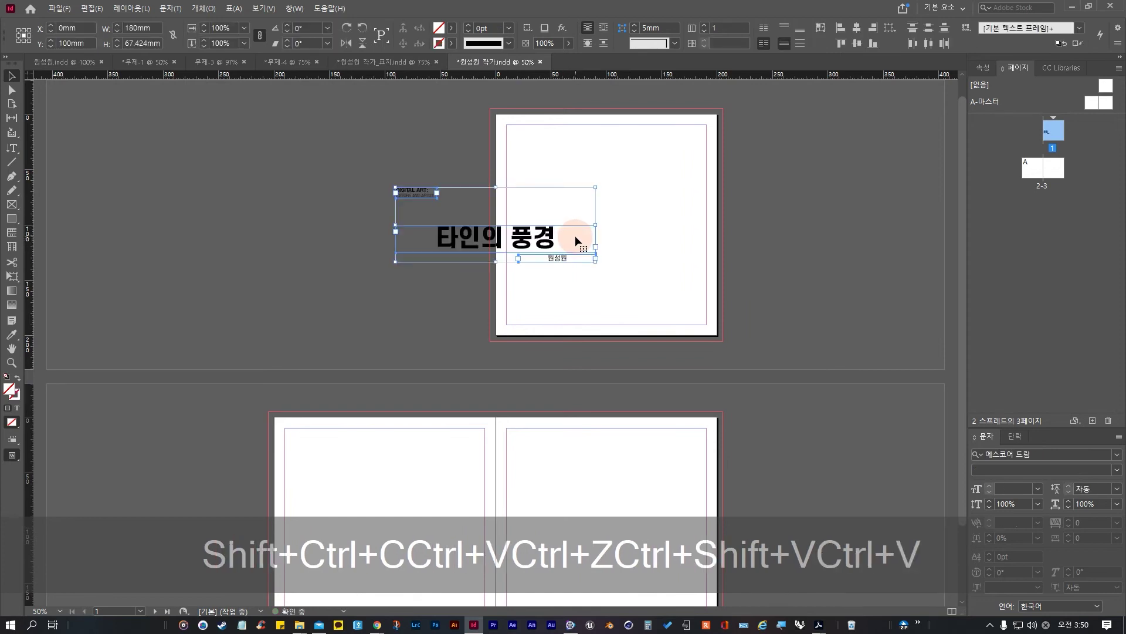
left_click_drag(575, 237, 599, 180)
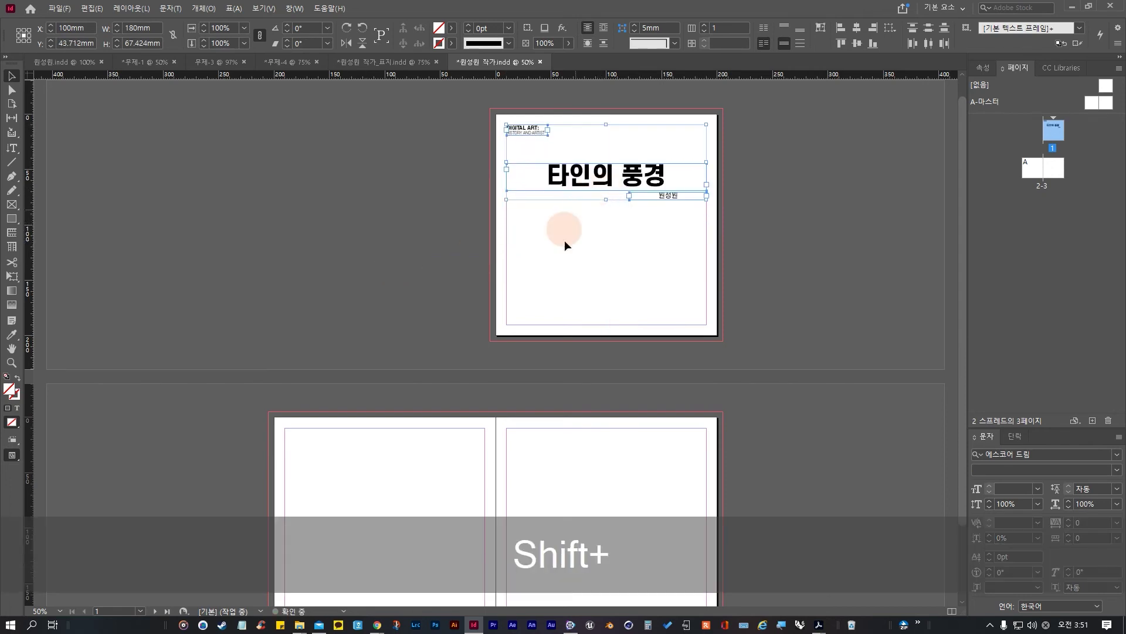
left_click(578, 272)
left_click(663, 236)
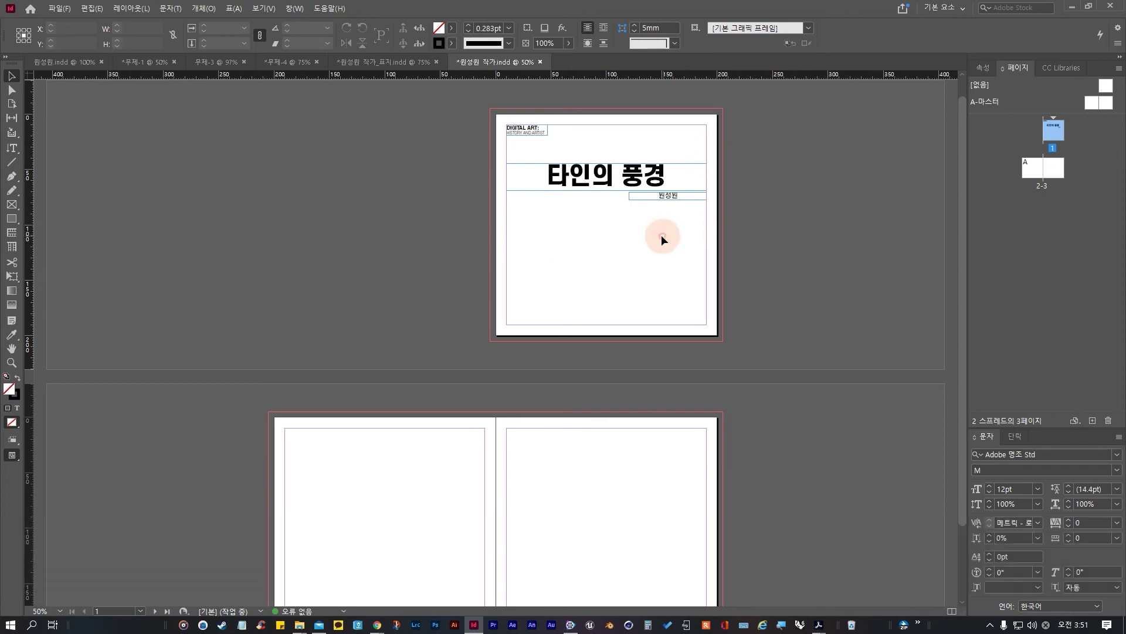
left_click_drag(667, 227, 542, 176)
left_click_drag(674, 243, 587, 176)
left_click(648, 214)
left_click(600, 317)
left_click(549, 455)
Step: Duplicate the author-name frame from page 1 into the upper-left margin corner of page 2
key("space")
left_click_drag(805, 455, 821, 302)
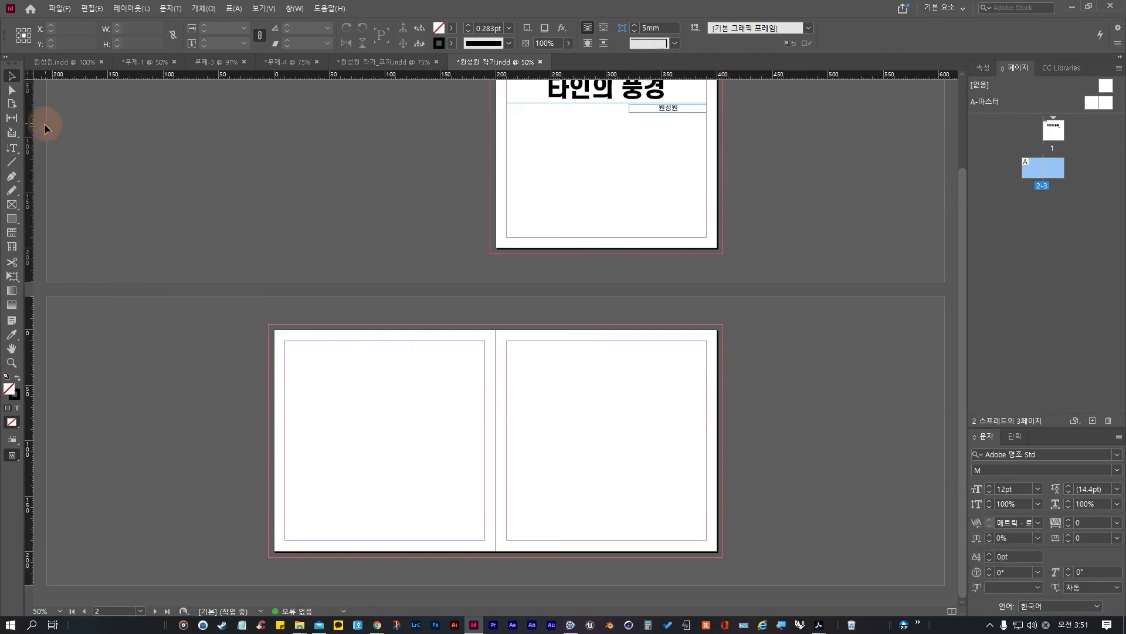
left_click(664, 111)
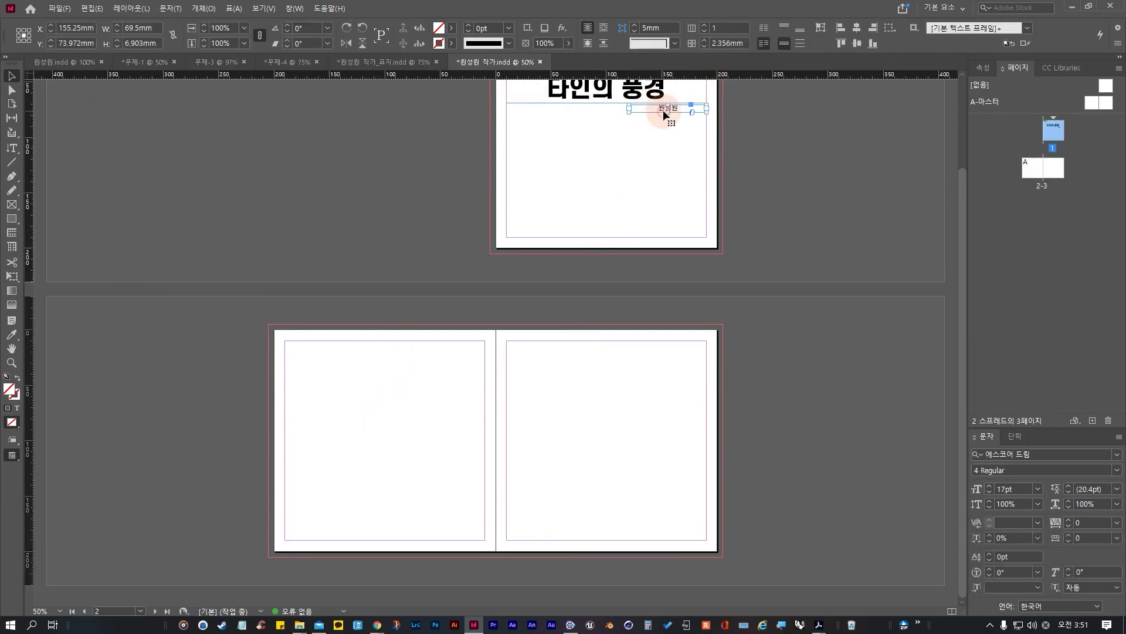
key("alt")
left_click_drag(656, 112, 315, 344)
Step: Replace the text in the duplicated frame on page 2 with "목차"
key("t")
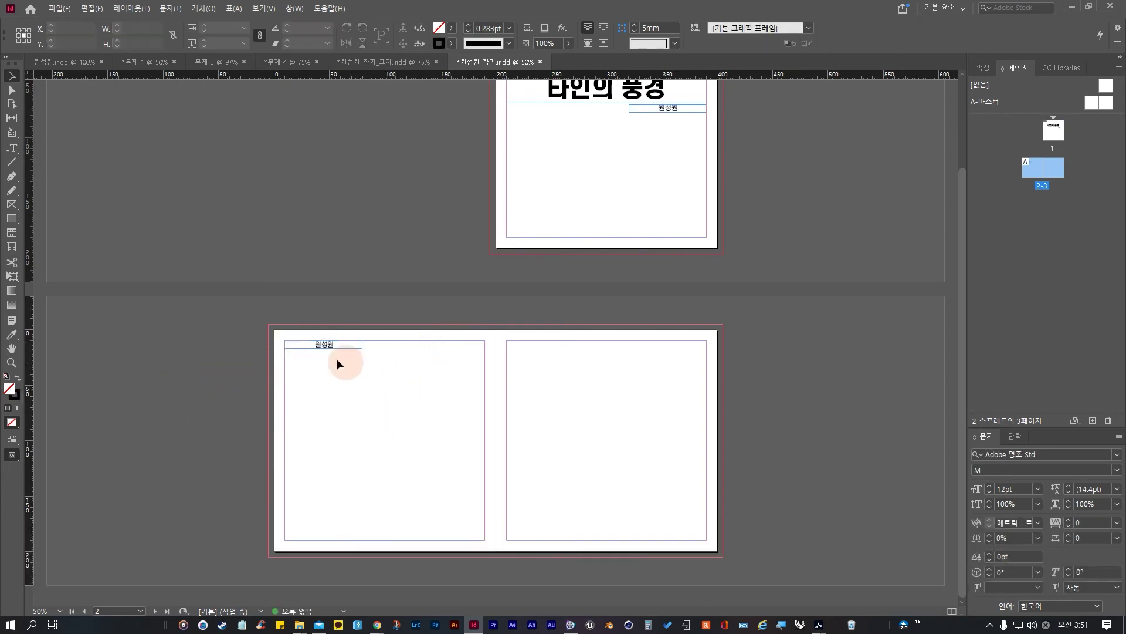
left_click(288, 343)
left_click_drag(301, 343, 460, 345)
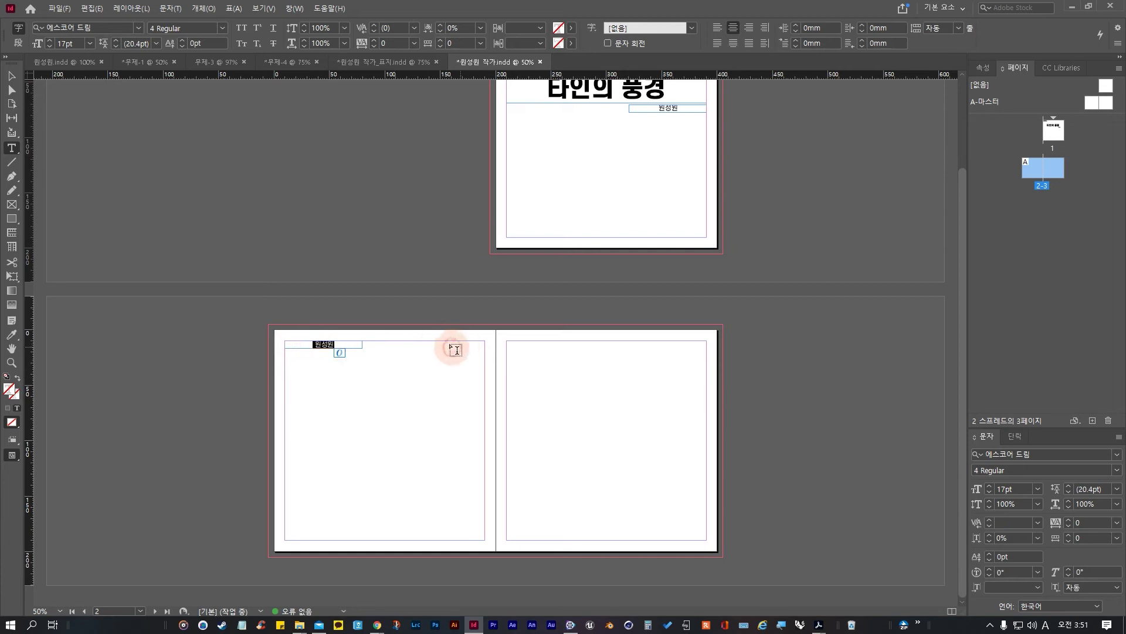
type("ahr")
key("BackSpace")
key("BackSpace")
key("BackSpace")
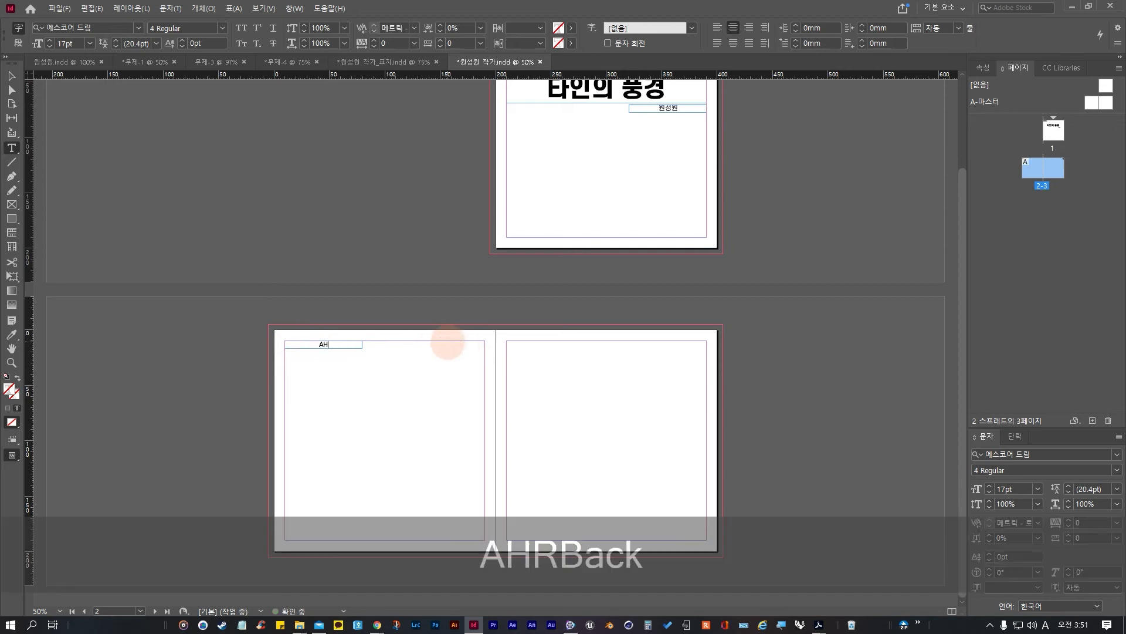
key("Hangul")
type("ㅁㅊ")
key("BackSpace")
key("BackSpace")
type("목차")
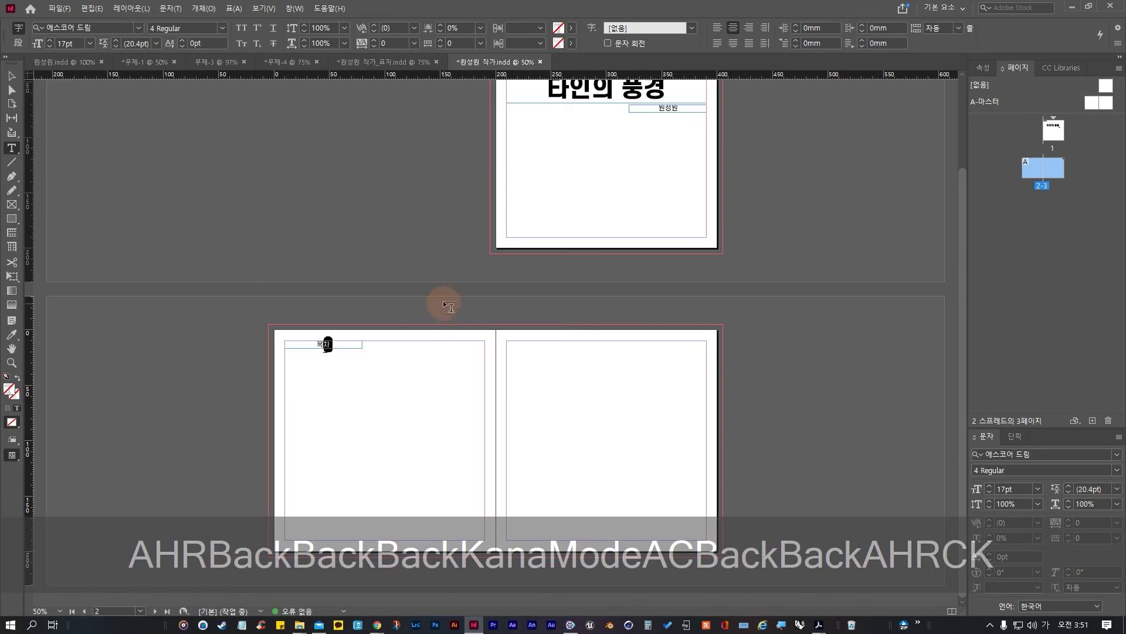
Step: Set the "목차" text to 11 pt and fit its frame to the content
left_click(11, 76)
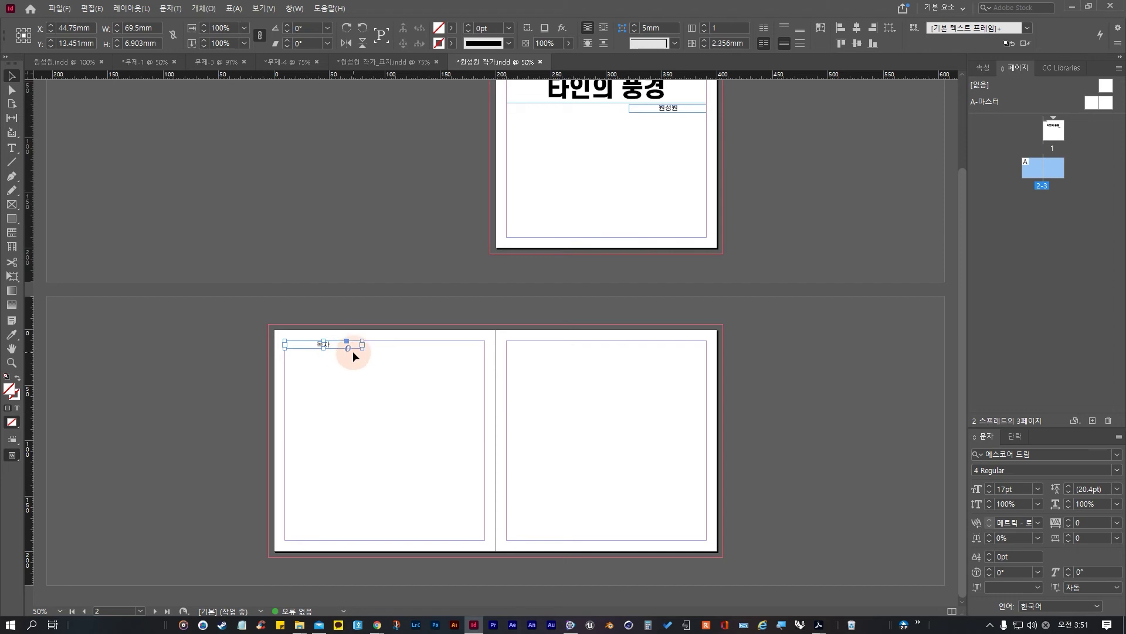
left_click(1116, 470)
left_click(1116, 470)
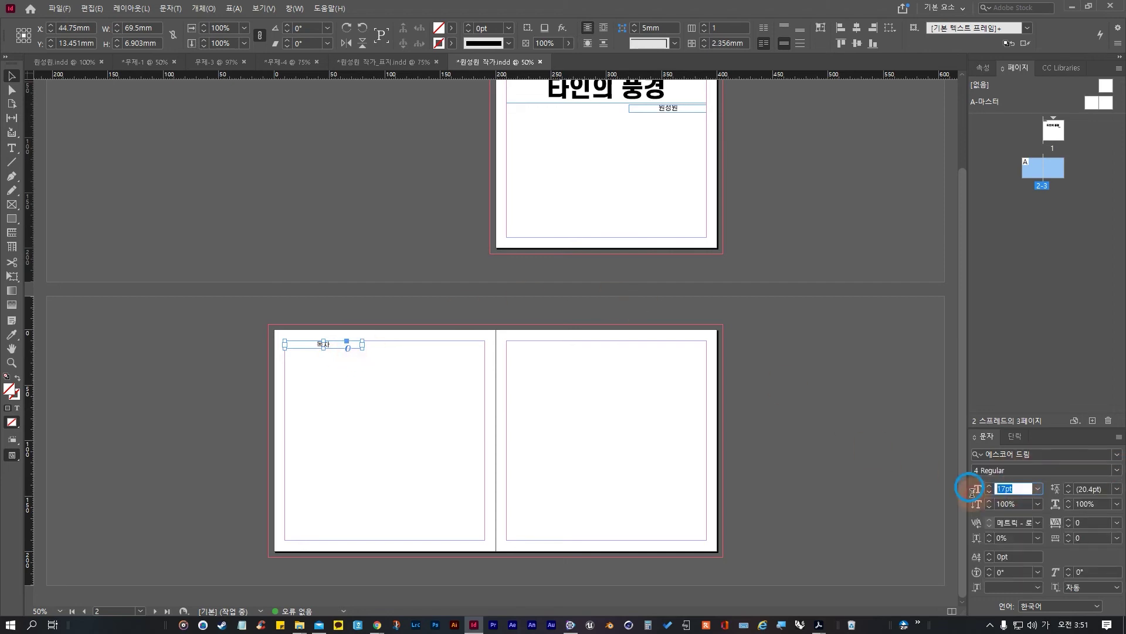
left_click(989, 491)
left_click(989, 492)
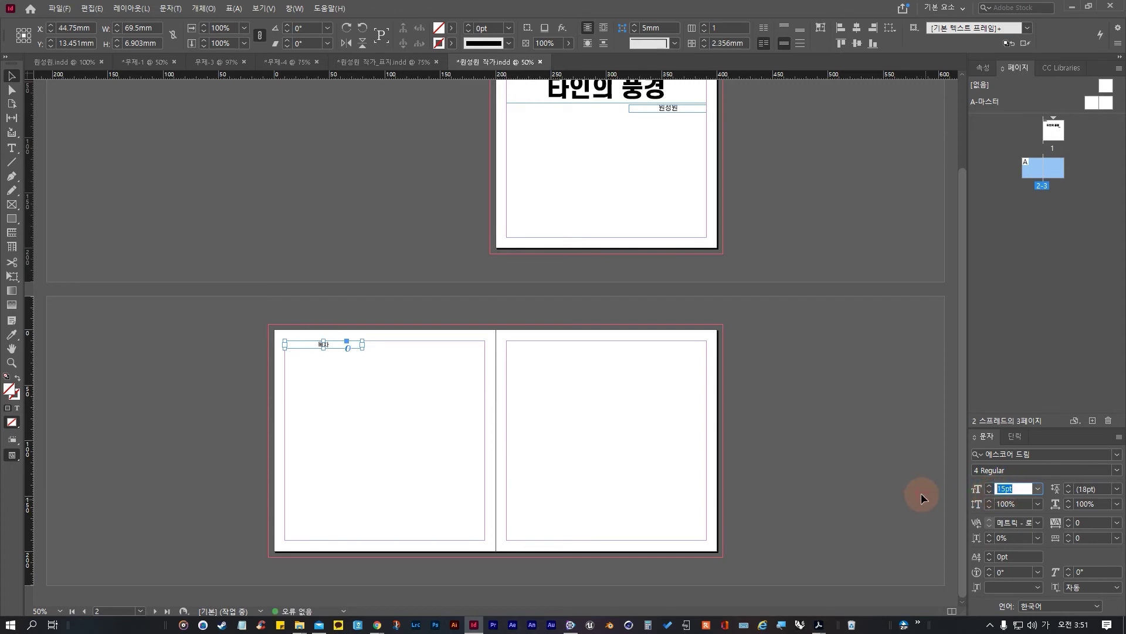
type("11")
key("Return")
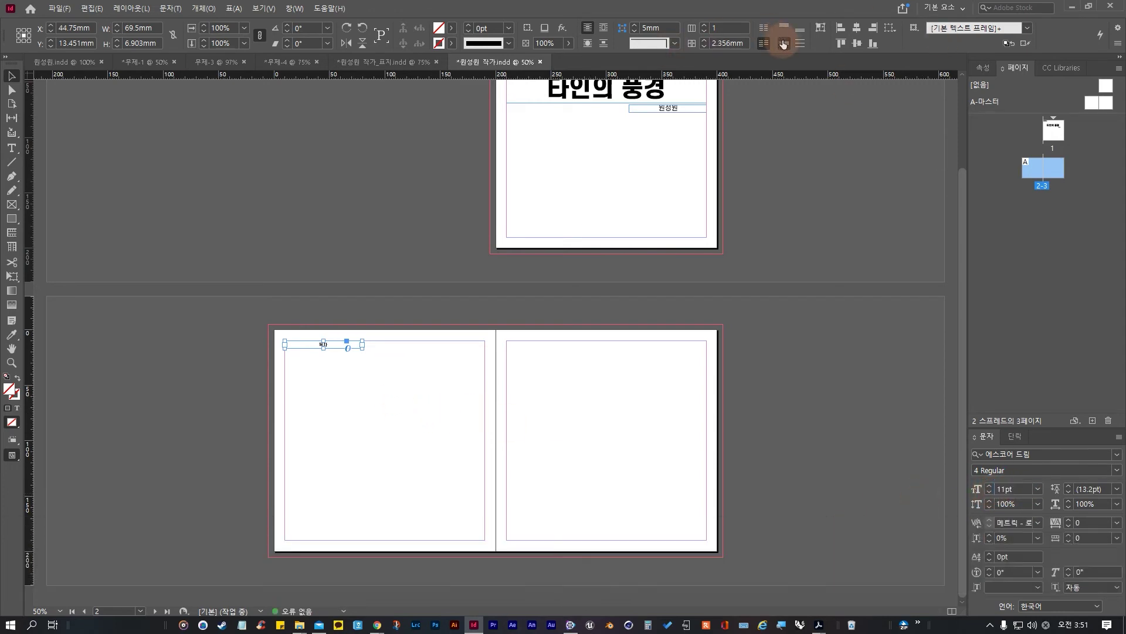
left_click(822, 28)
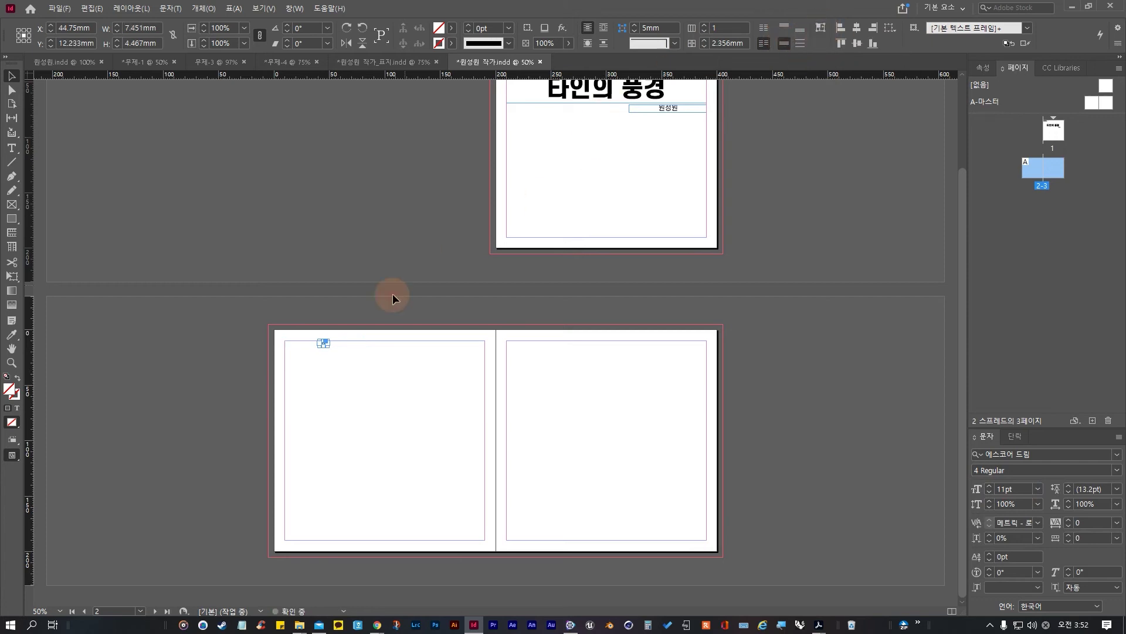
Step: Move the "목차" frame about 30 mm below page 2's upper edge and widen it to 180 mm between the margins
scroll(310, 354, "up", 2)
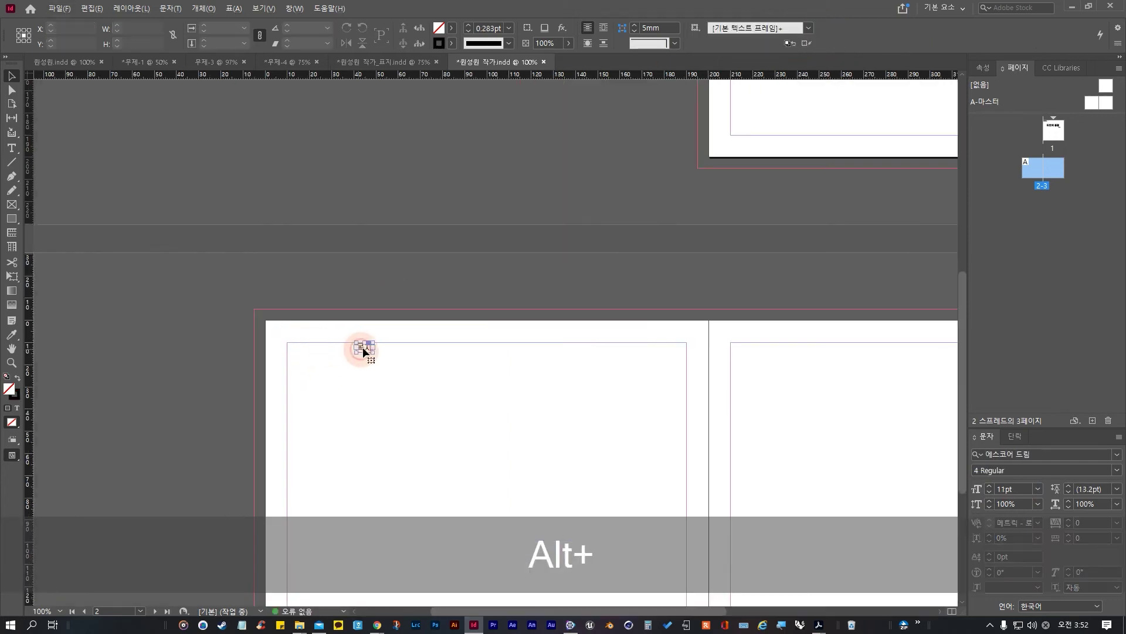
left_click_drag(364, 349, 303, 356)
scroll(338, 385, "down", 2)
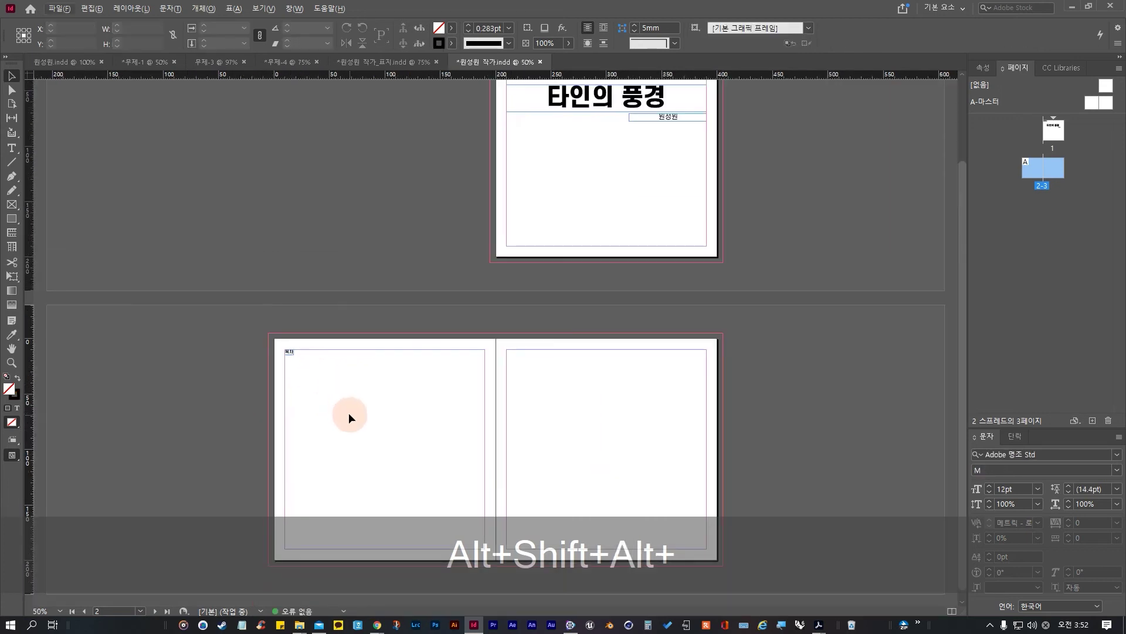
scroll(350, 414, "up", 2)
left_click_drag(286, 312, 667, 355)
Step: Left-align the "목차" text and indent it slightly with leading spaces
key("ctrl+shift+c")
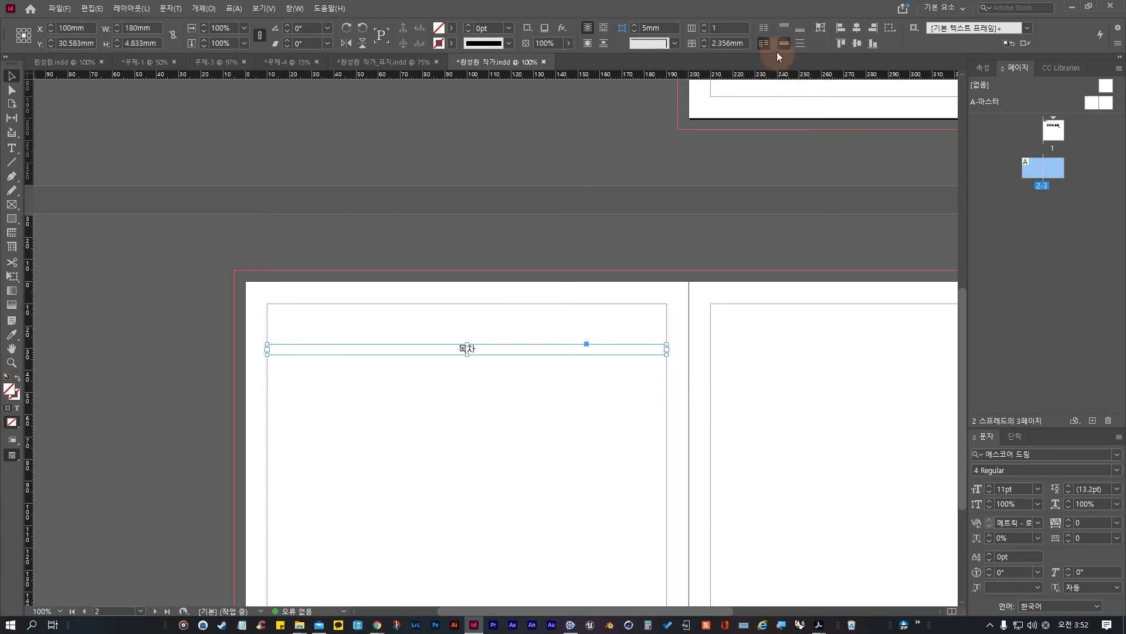
left_click(1013, 436)
left_click(978, 408)
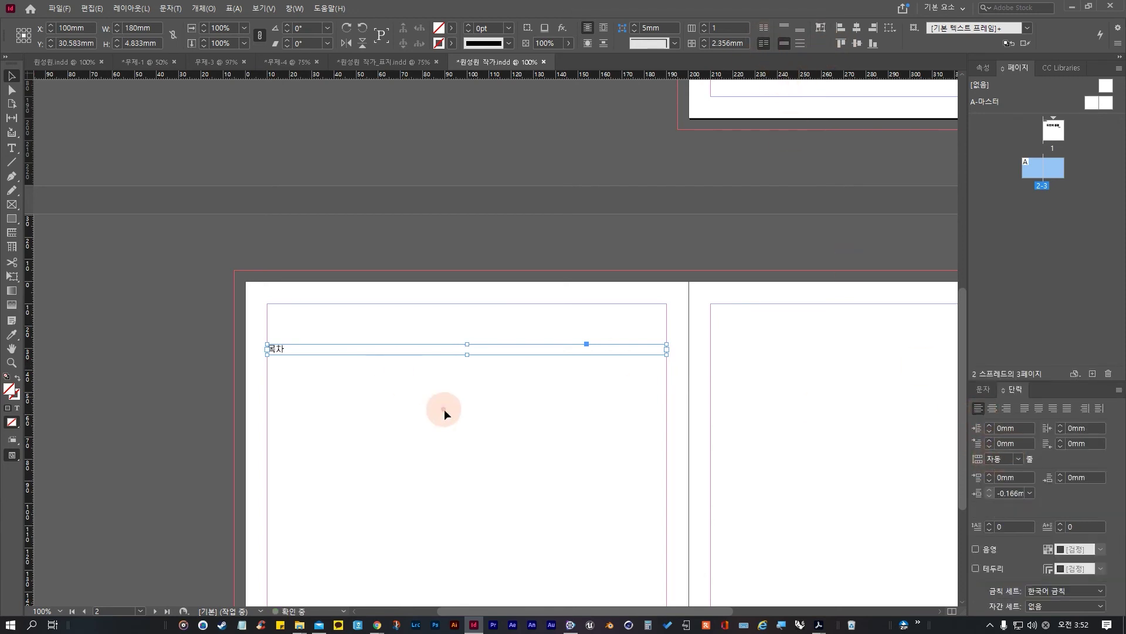
left_click(220, 420)
double_click(275, 349)
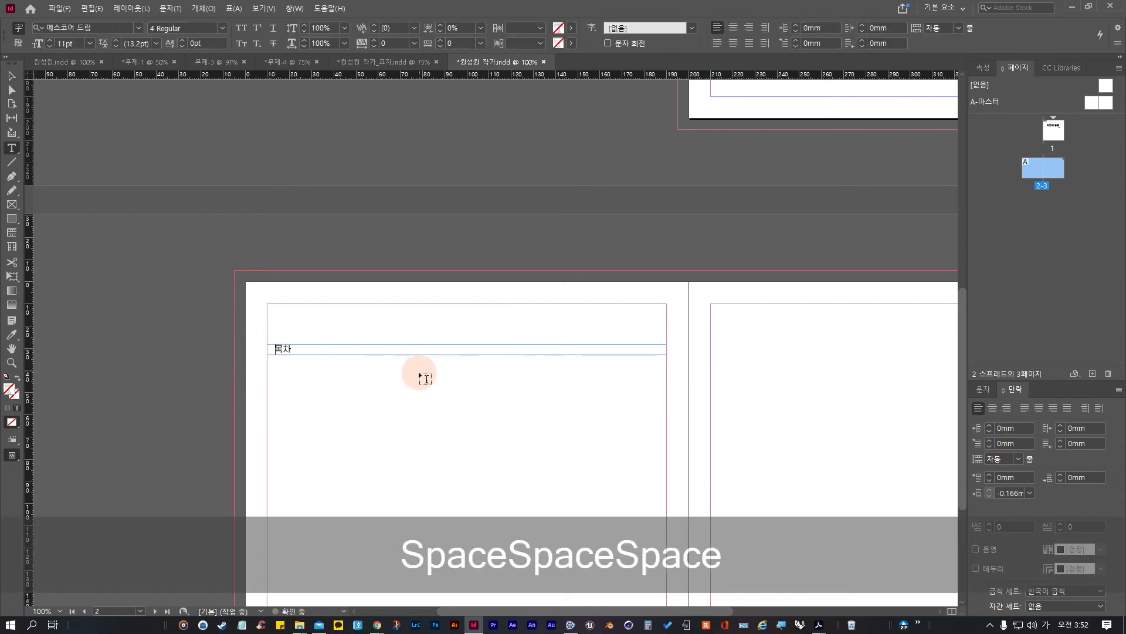
key("BackSpace")
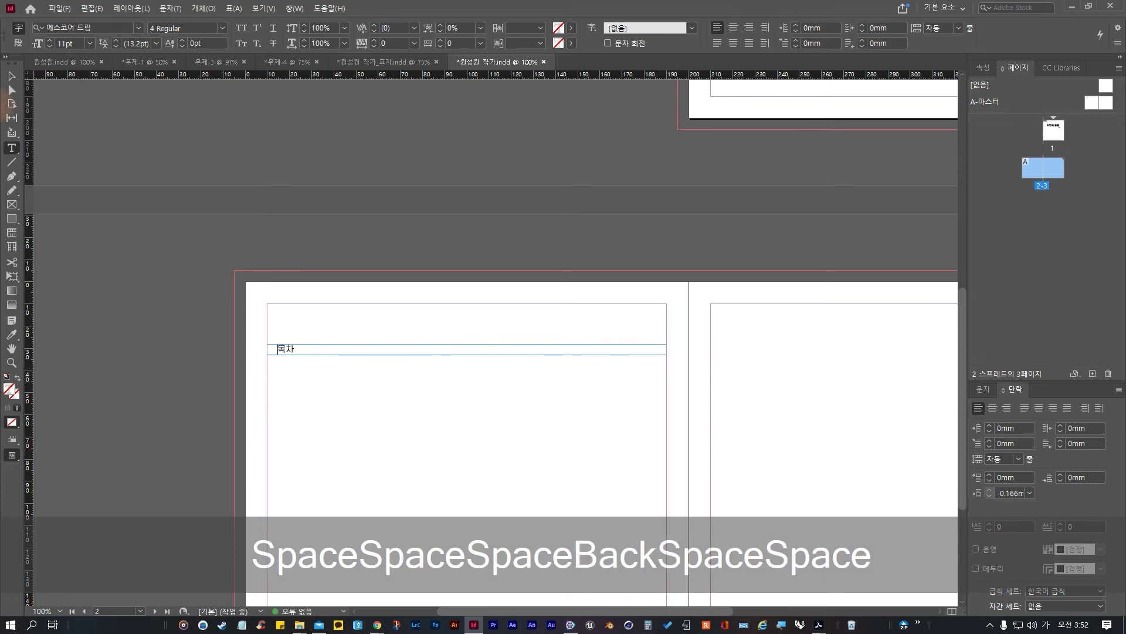
left_click(11, 76)
Step: Duplicate the "목차" frame about 10 mm directly below the original on page 2
key("ctrl+alt+space")
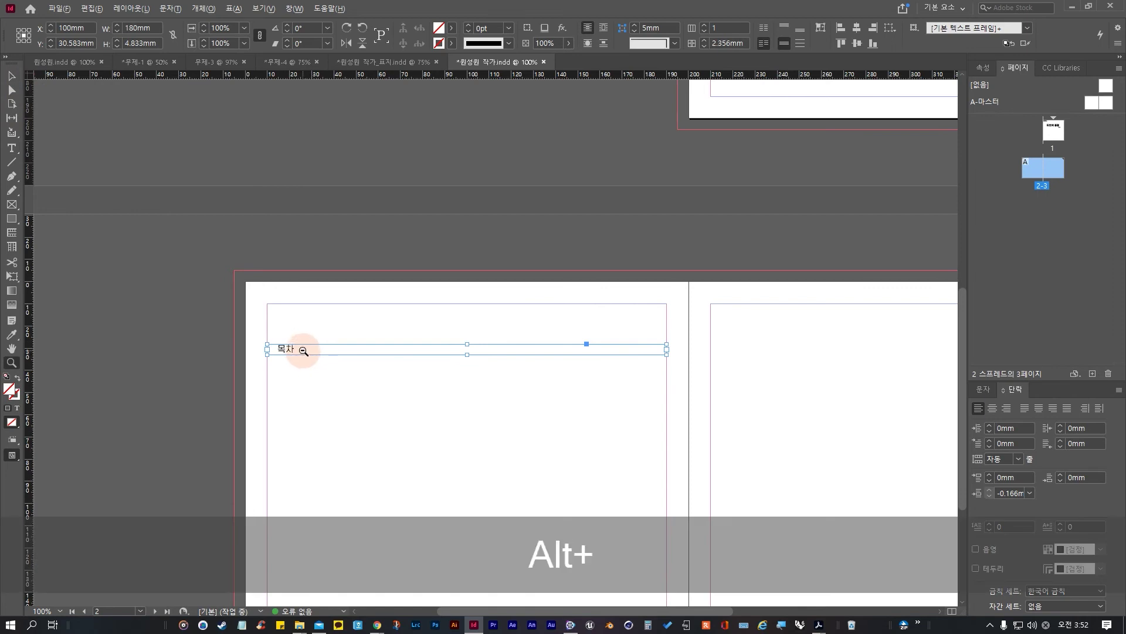
key("alt+v")
left_click(295, 353)
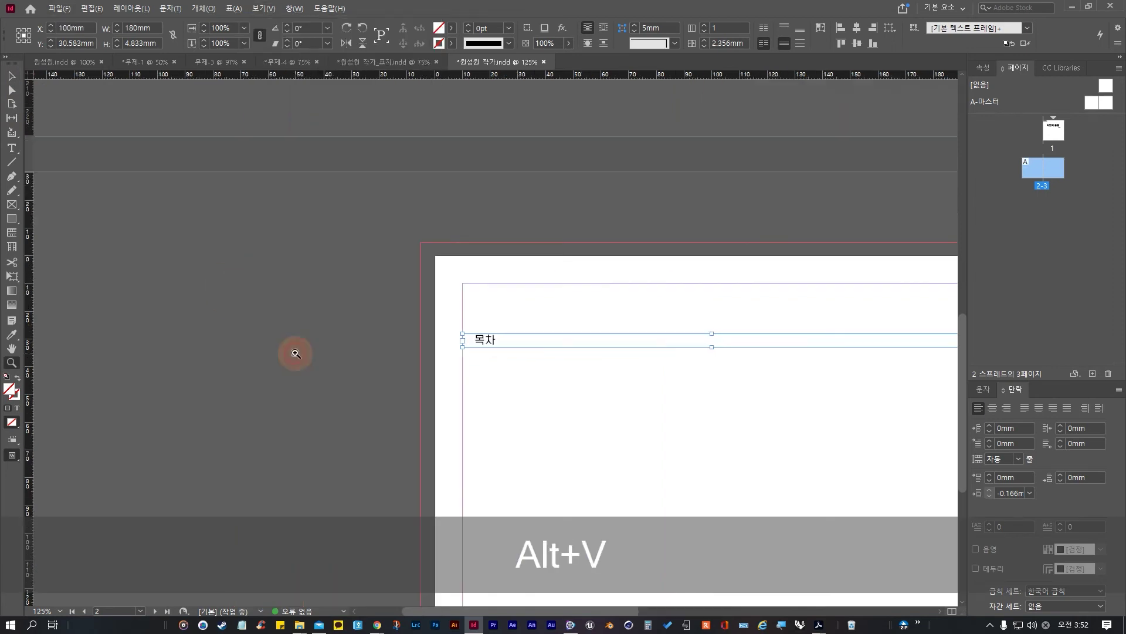
left_click(11, 76)
left_click_drag(498, 346, 499, 374)
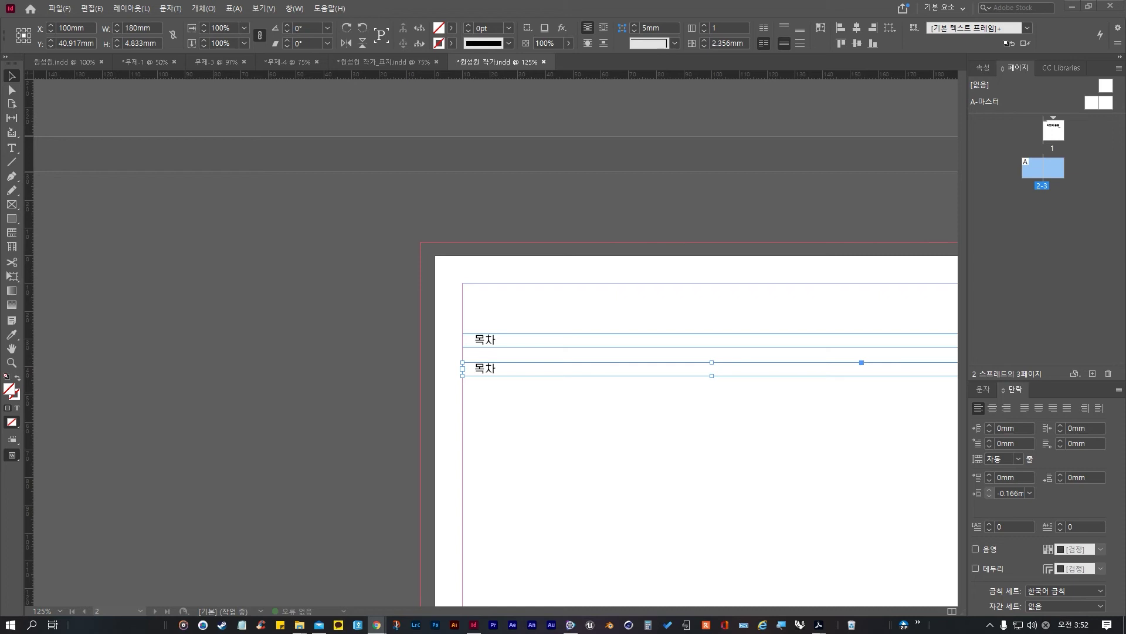
Step: Replace the text in the lower "목차" frame with the contents entry "1. 평론"
double_click(476, 372)
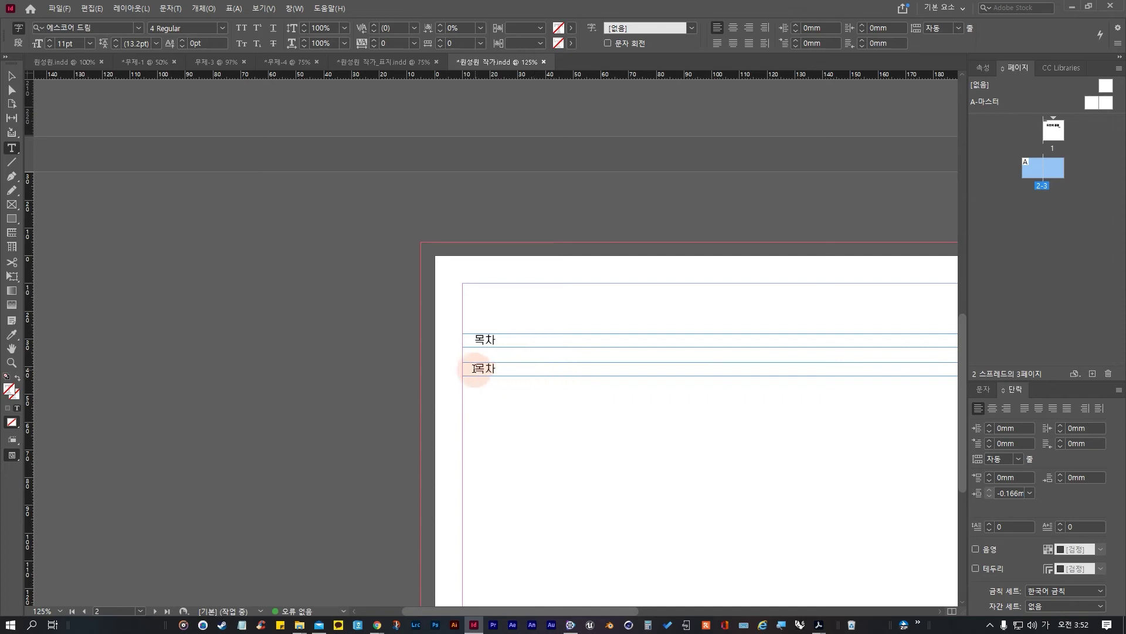
left_click_drag(476, 370, 567, 367)
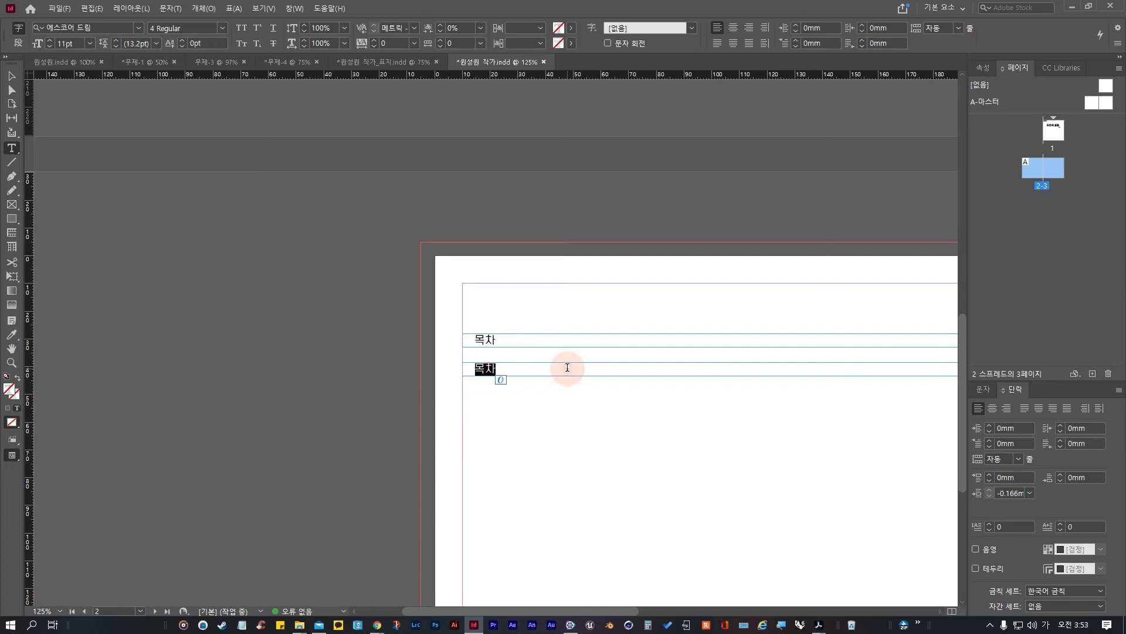
type("평")
key("BackSpace")
key("BackSpace")
key("BackSpace")
type("1. 평론")
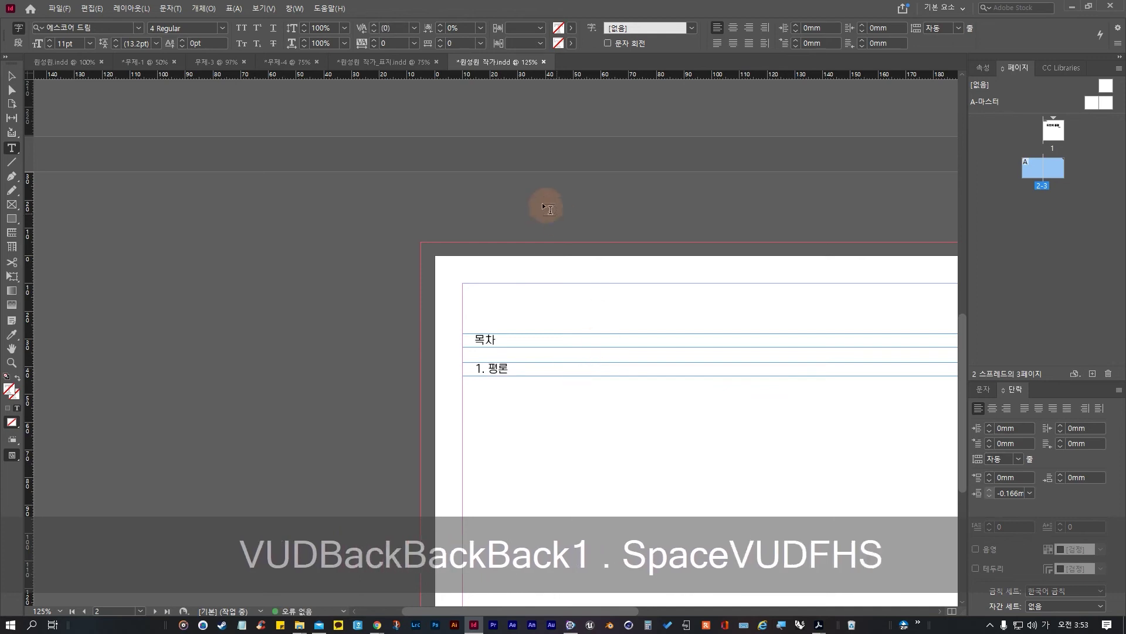
left_click(11, 76)
Step: Change the word "평론" in the contents entry on page 2 so that it reads "1. 서론"
left_click(727, 493)
scroll(739, 446, "down", 2, "alt")
left_click_drag(729, 470, 332, 260)
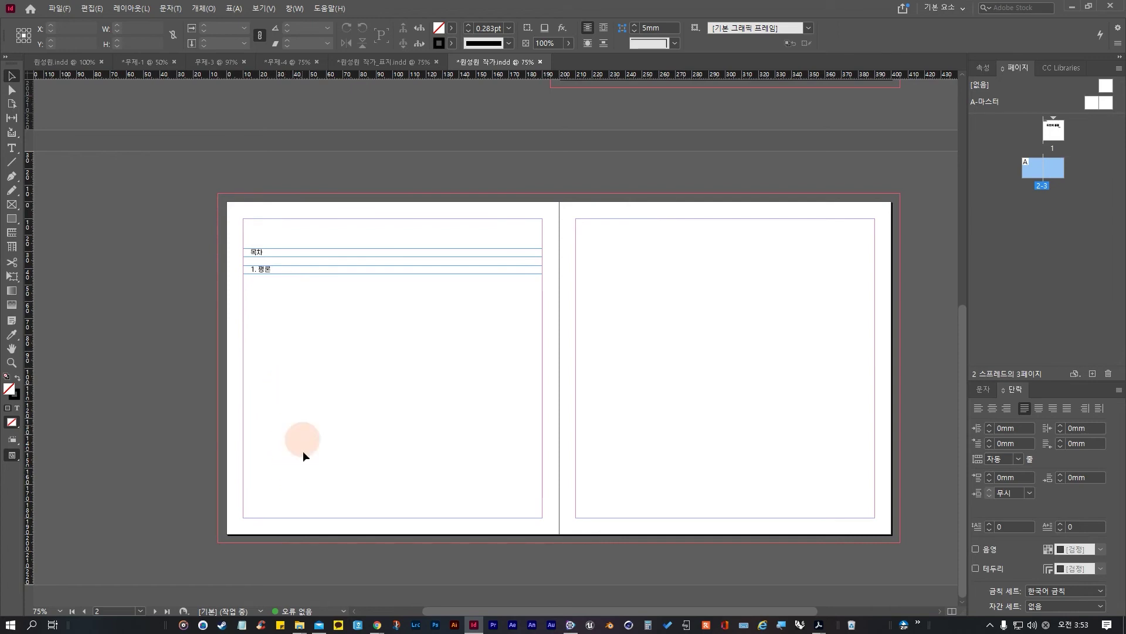
double_click(267, 269)
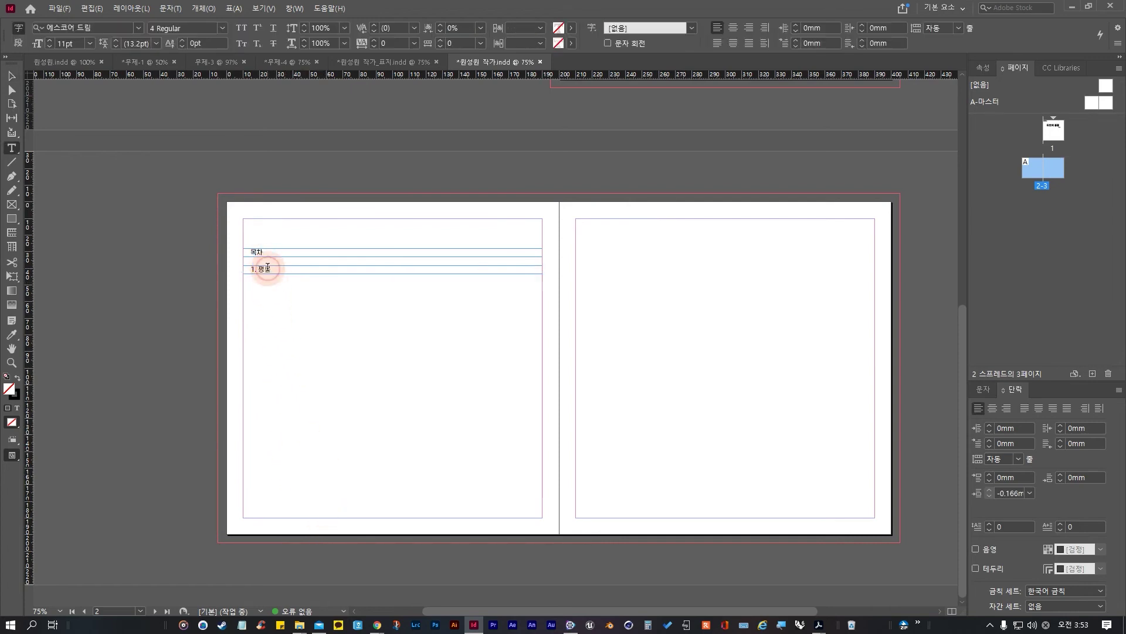
left_click(263, 270)
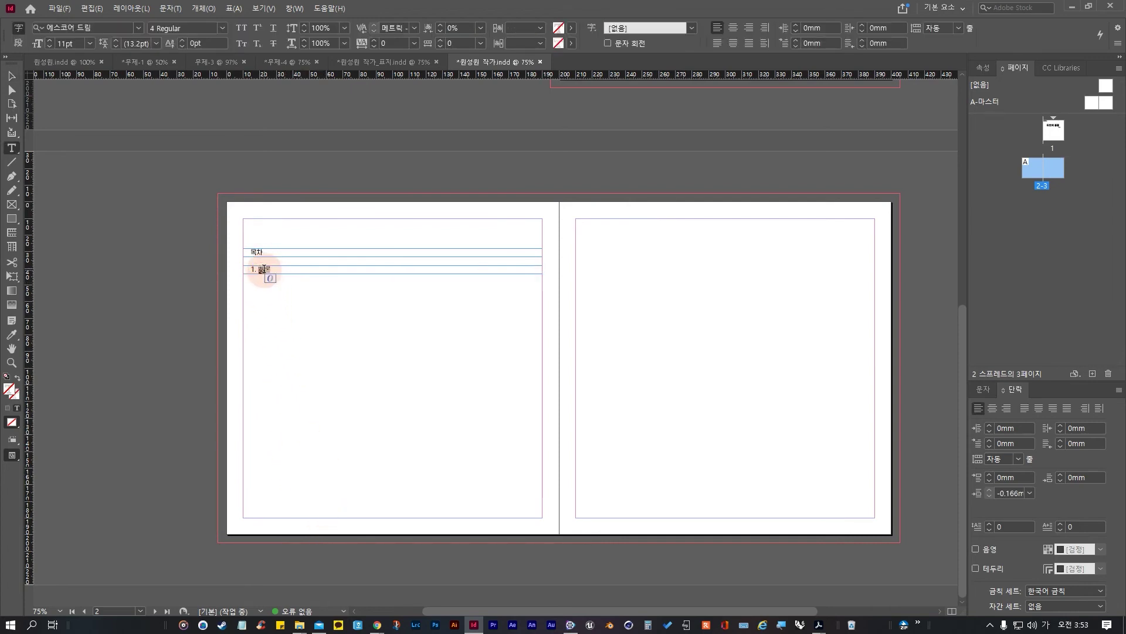
type("서")
key("BackSpace")
key("BackSpace")
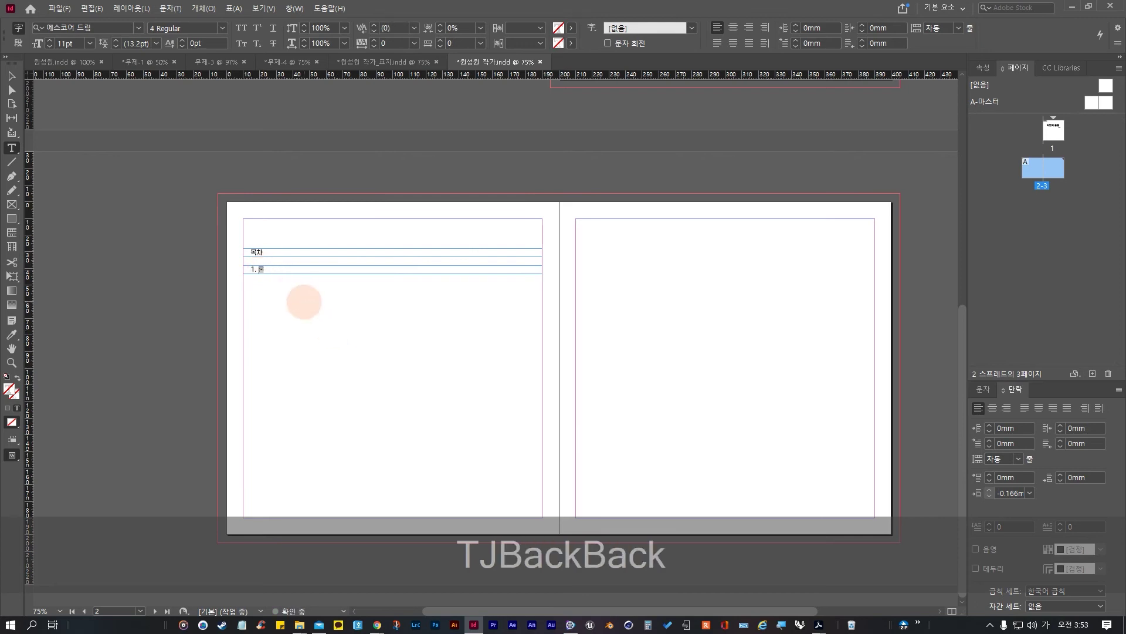
type("서")
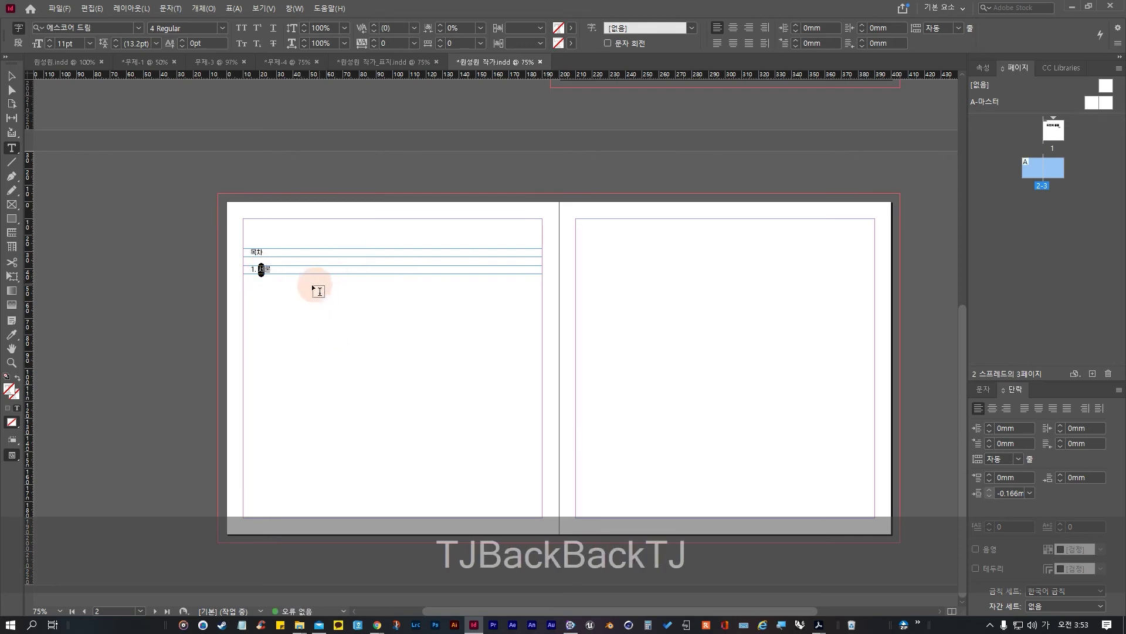
left_click(12, 76)
left_click(302, 315)
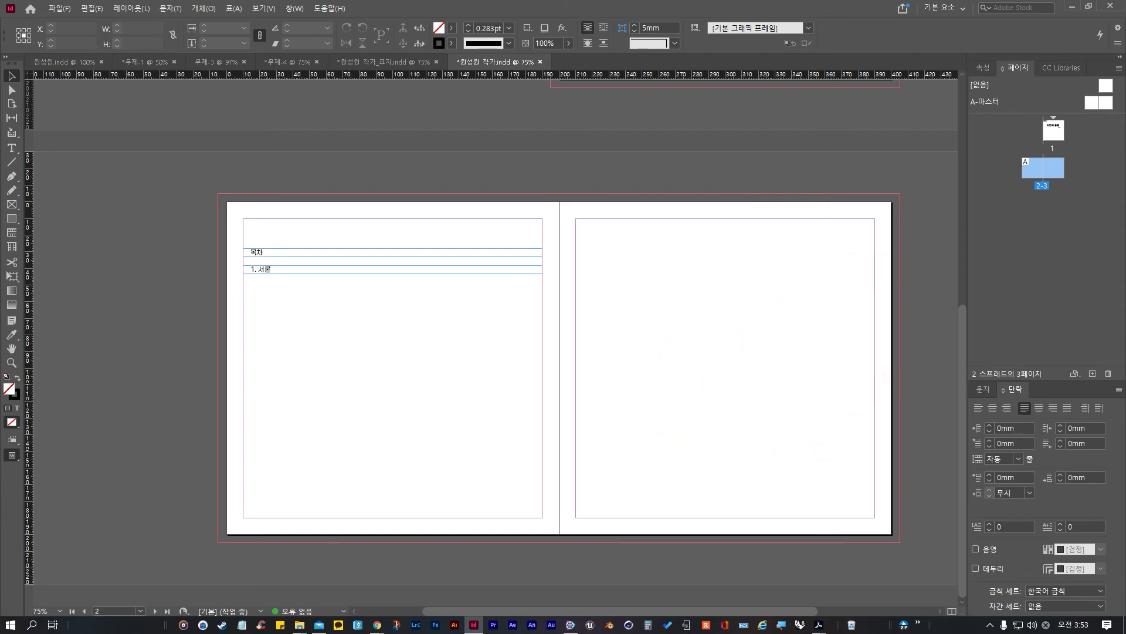
Step: Switch to the browser and copy the full biography paragraph from the Arario Gallery artist page
key("alt+Tab")
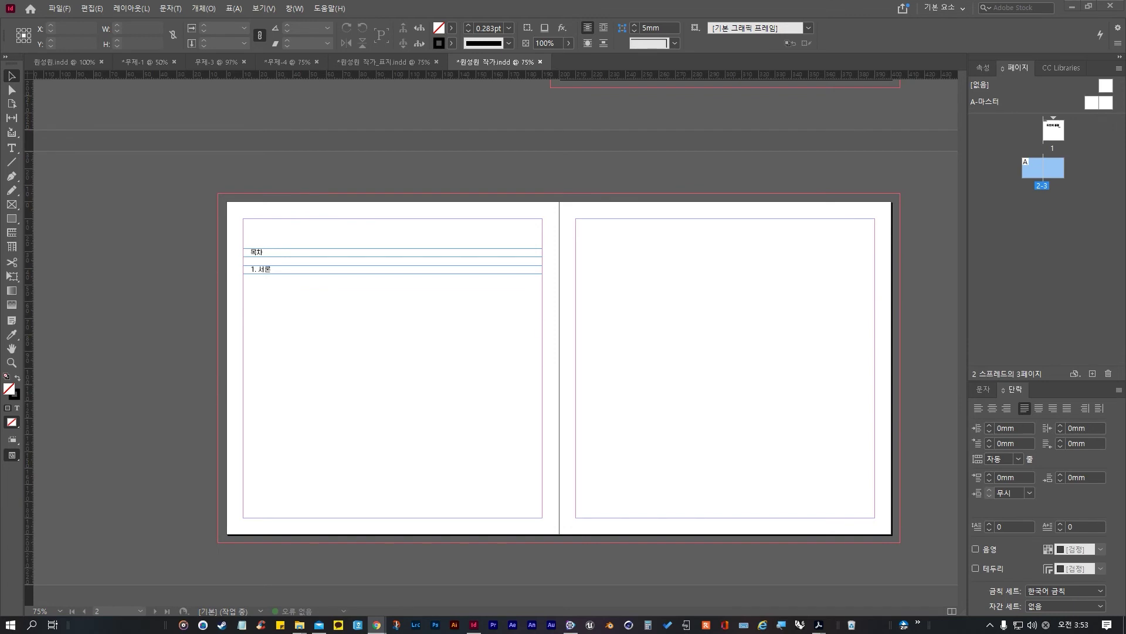
key("alt+Tab")
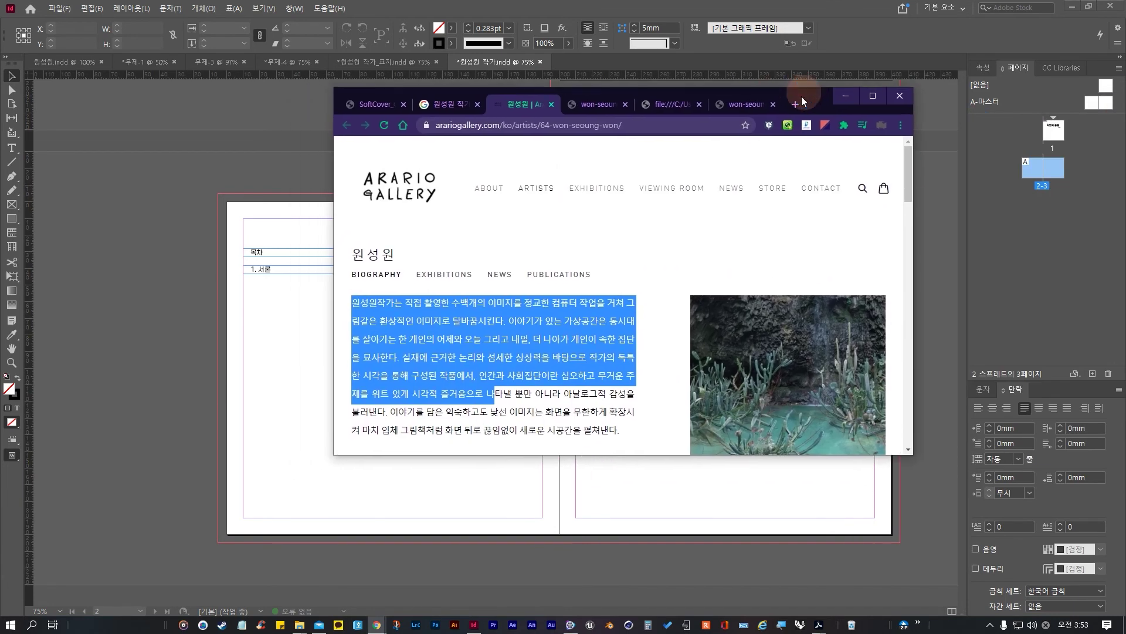
left_click(664, 325)
scroll(495, 288, "down", 5)
scroll(495, 287, "up", 5)
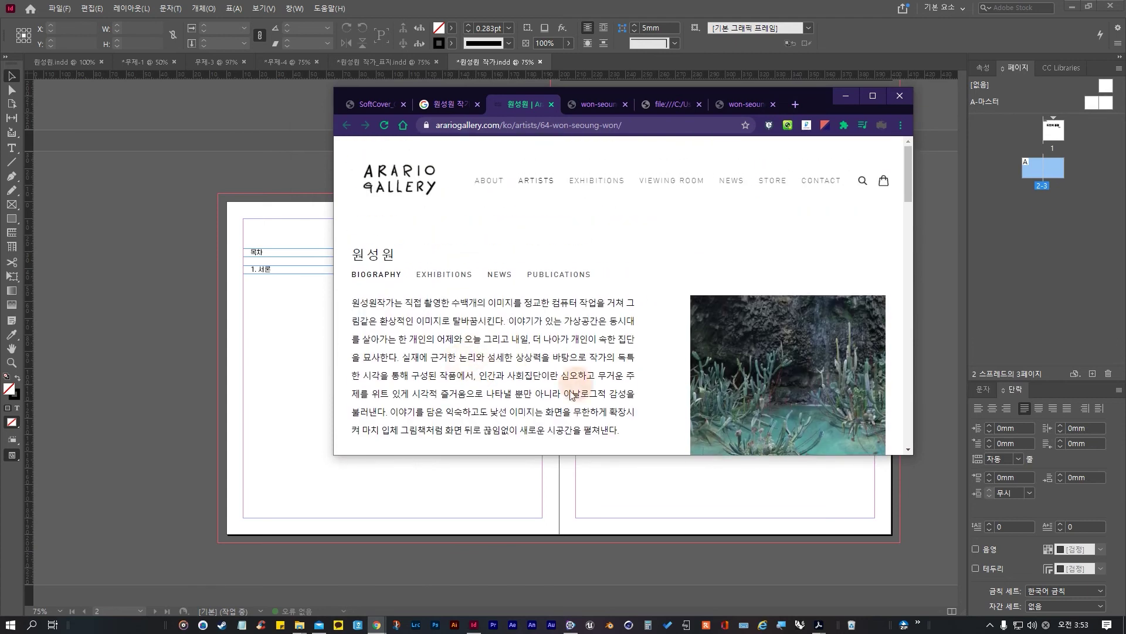
left_click_drag(346, 299, 623, 431)
key("ctrl+c")
Step: Paste the biography into the InDesign document, move its text frame onto page 3 and enlarge it to about 102 by 94 mm
left_click(294, 396)
key("ctrl+v")
left_click_drag(519, 356, 631, 360)
left_click_drag(666, 397, 747, 462)
left_click(216, 250)
Step: Draw a rectangular placeholder frame 180 mm wide and 81 mm high from page 3's upper margin, spanning between the side margins
left_click(11, 204)
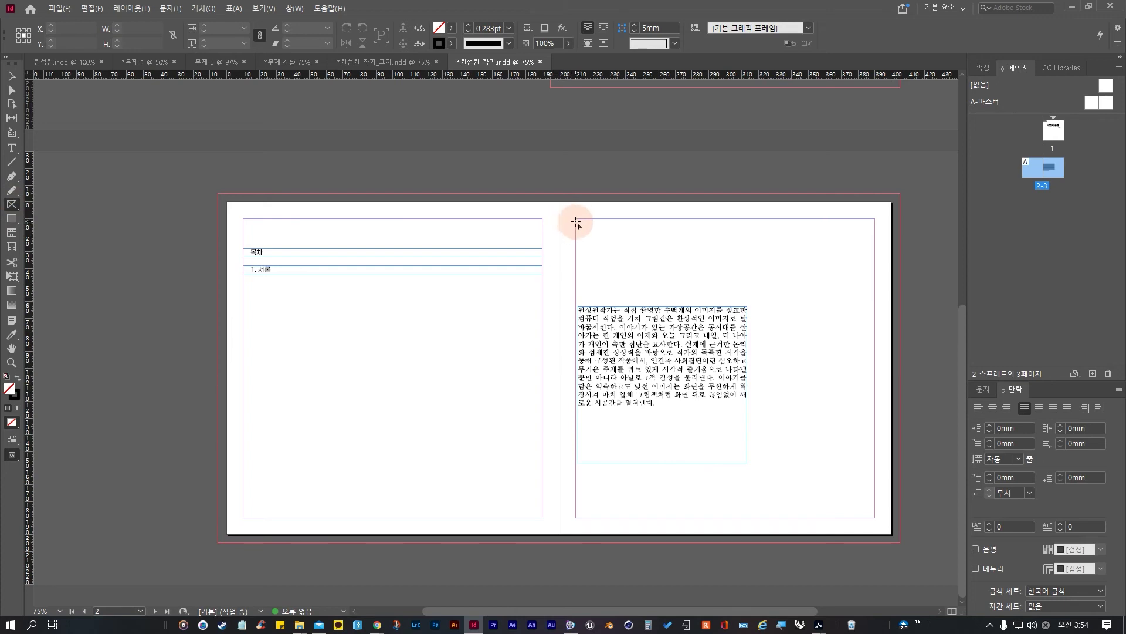
left_click_drag(576, 221, 874, 353)
left_click(11, 76)
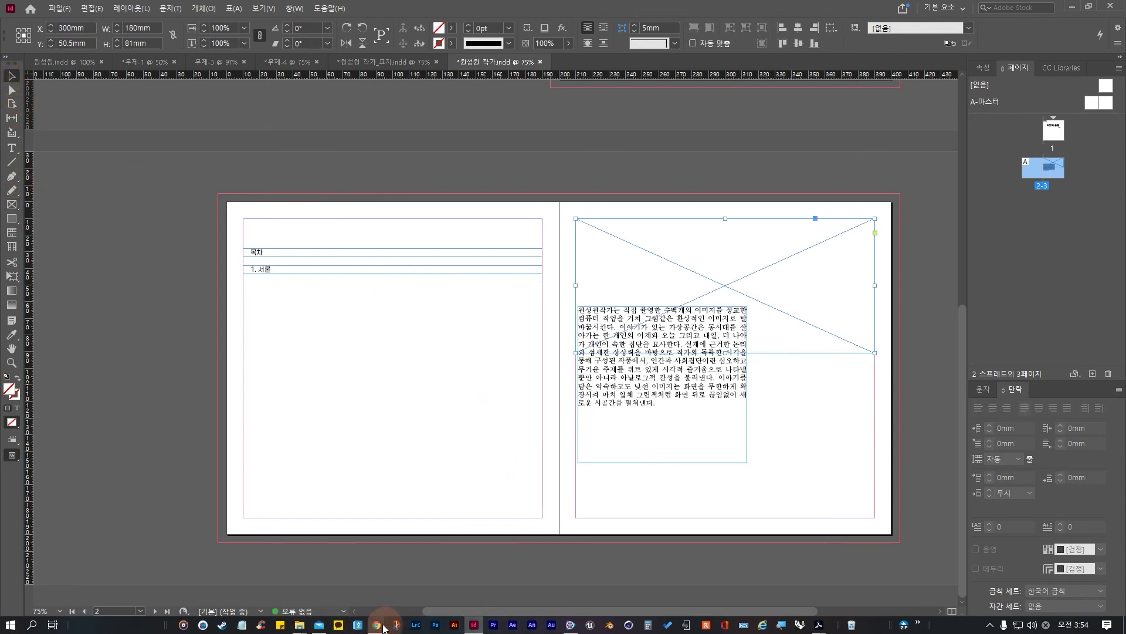
Step: Bring up the browser and move its window clear of the document, then return to InDesign and deselect the placeholder frame
mouse_move(378, 625)
left_click(510, 566)
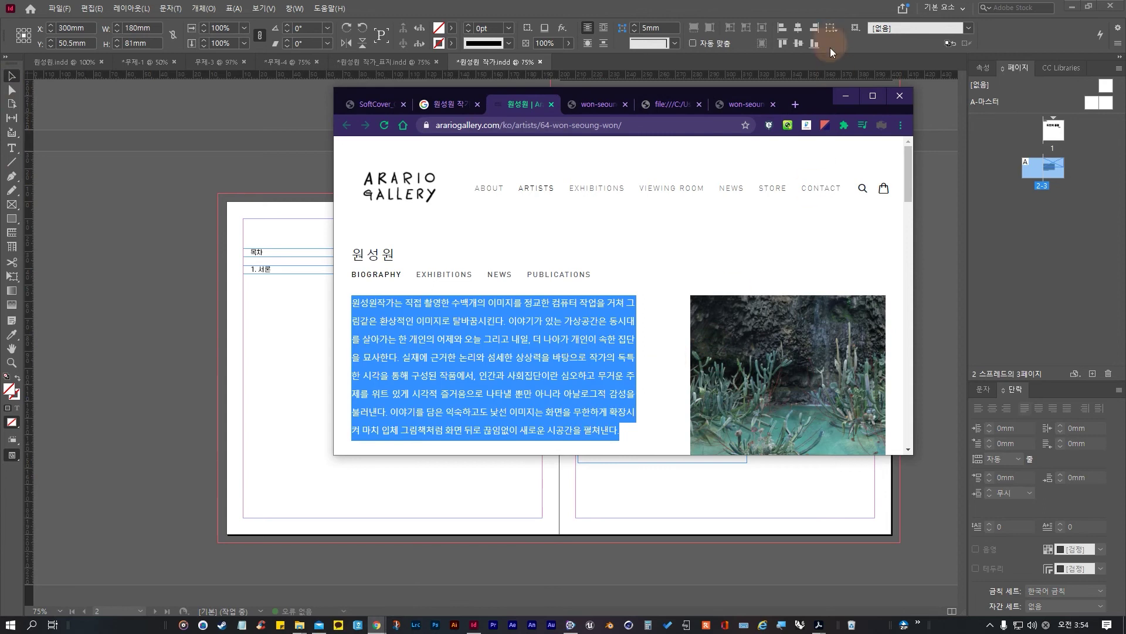
left_click_drag(818, 94, 1125, 20)
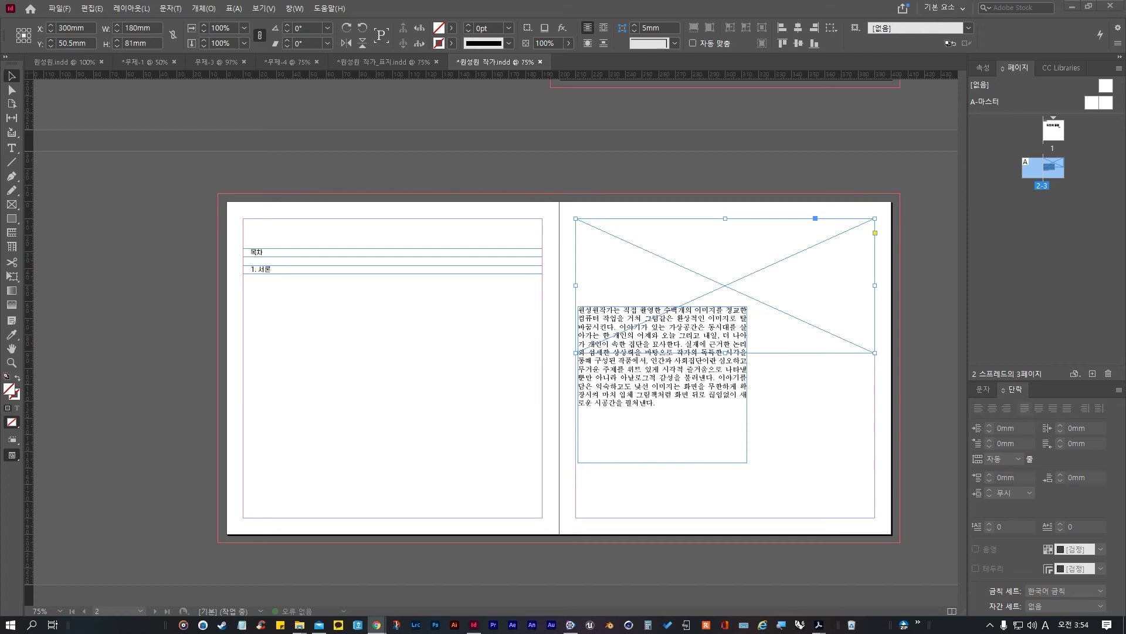
left_click(410, 374)
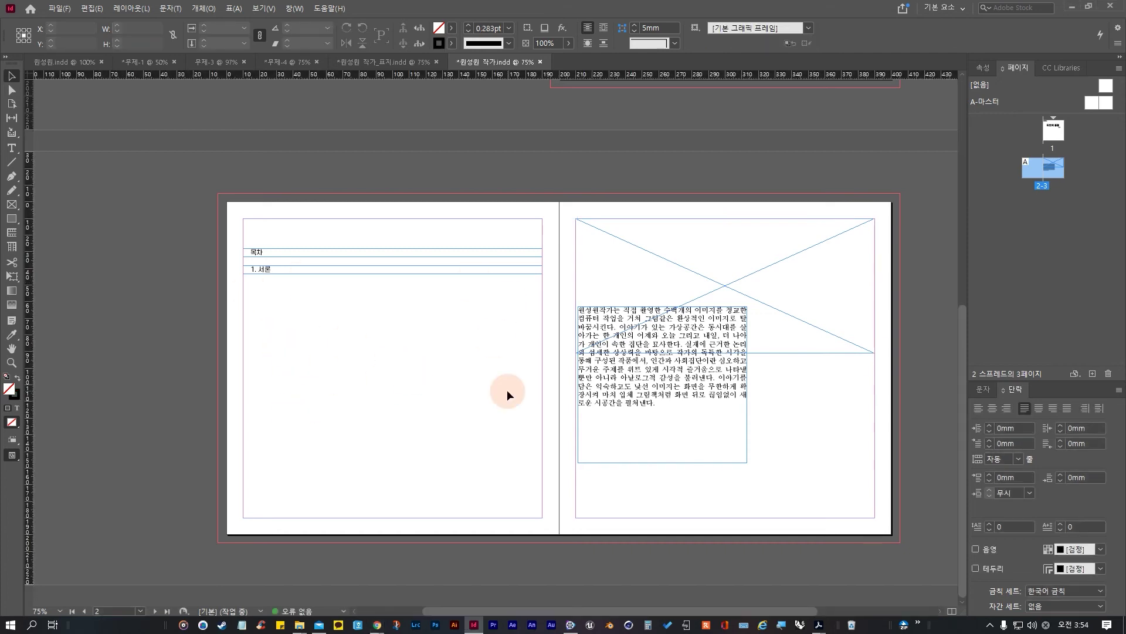
left_click(837, 242)
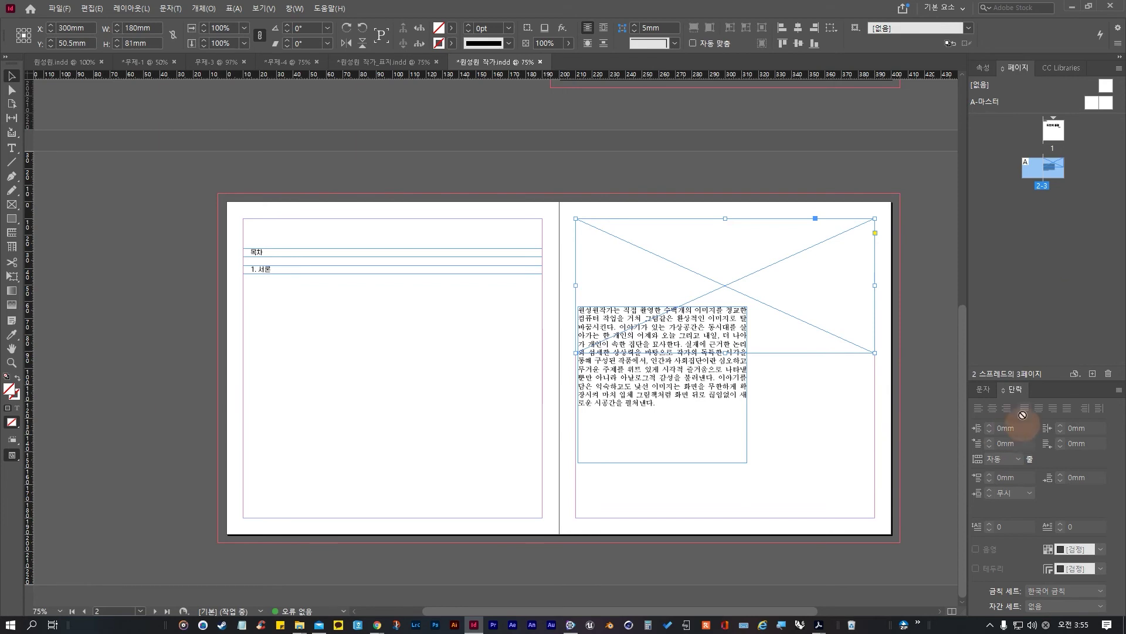
left_click(992, 68)
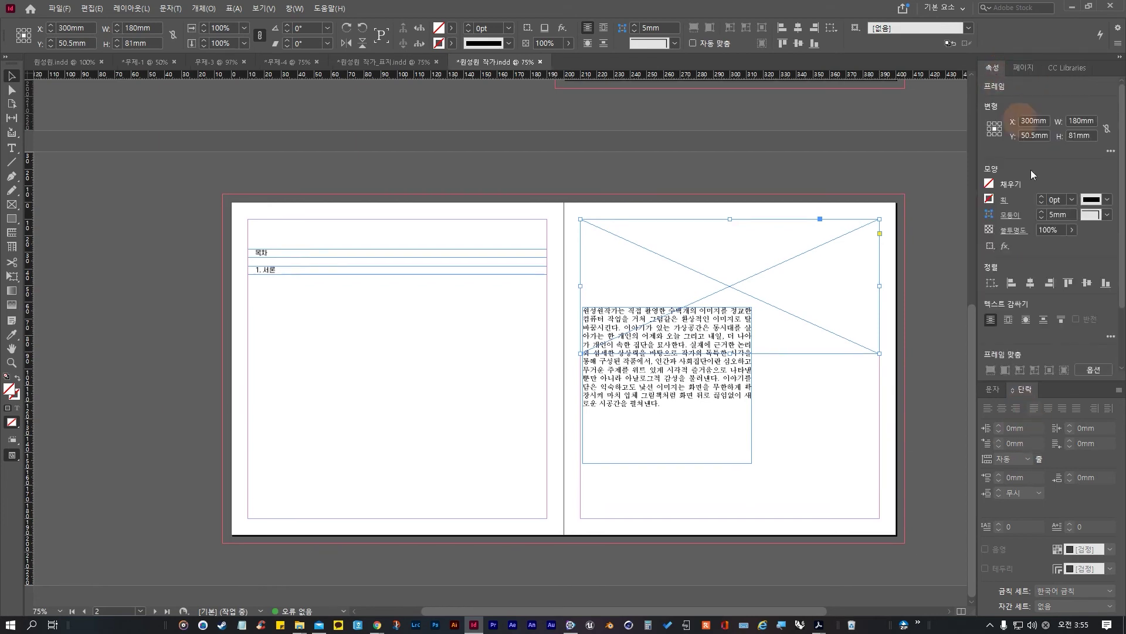
scroll(1050, 354, "down", 2)
left_click(1053, 362)
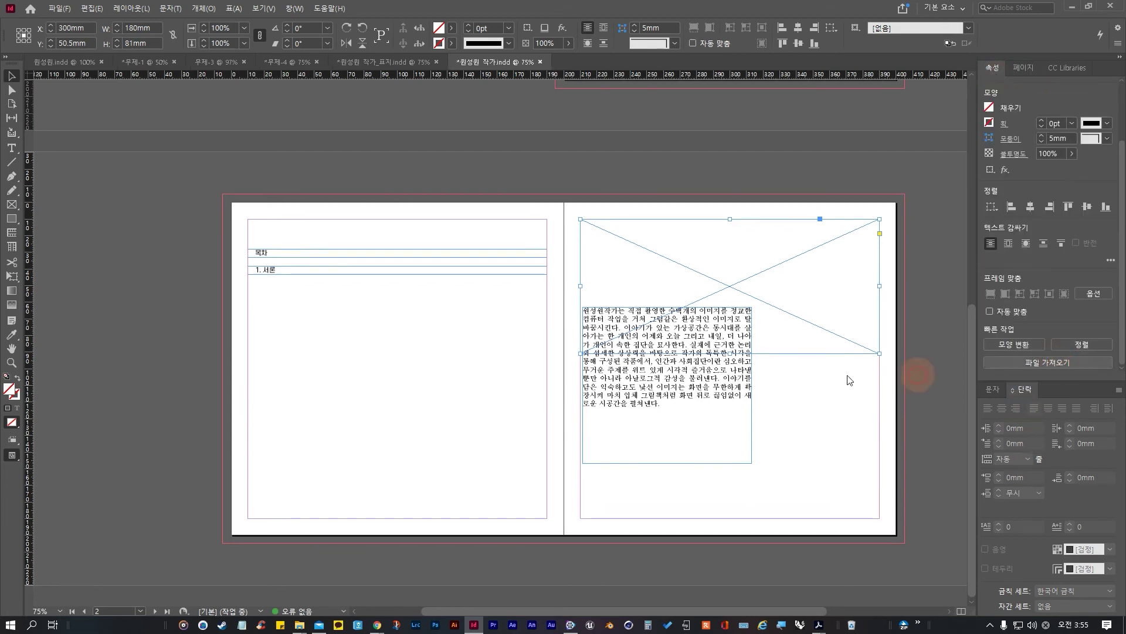
left_click(505, 287)
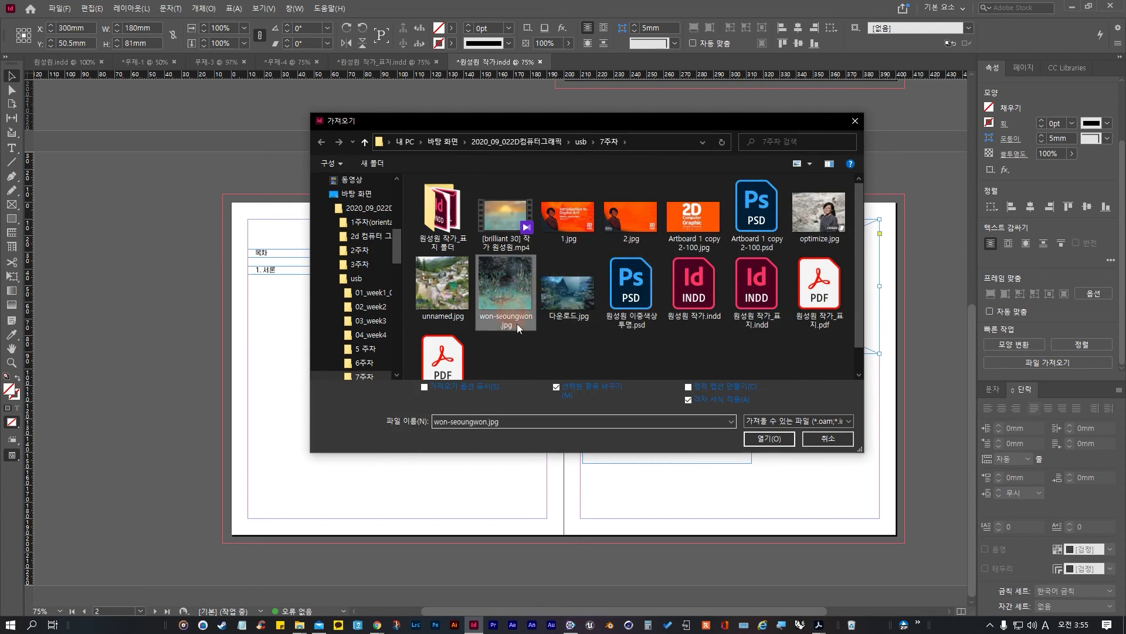
left_click(763, 440)
left_click(708, 330)
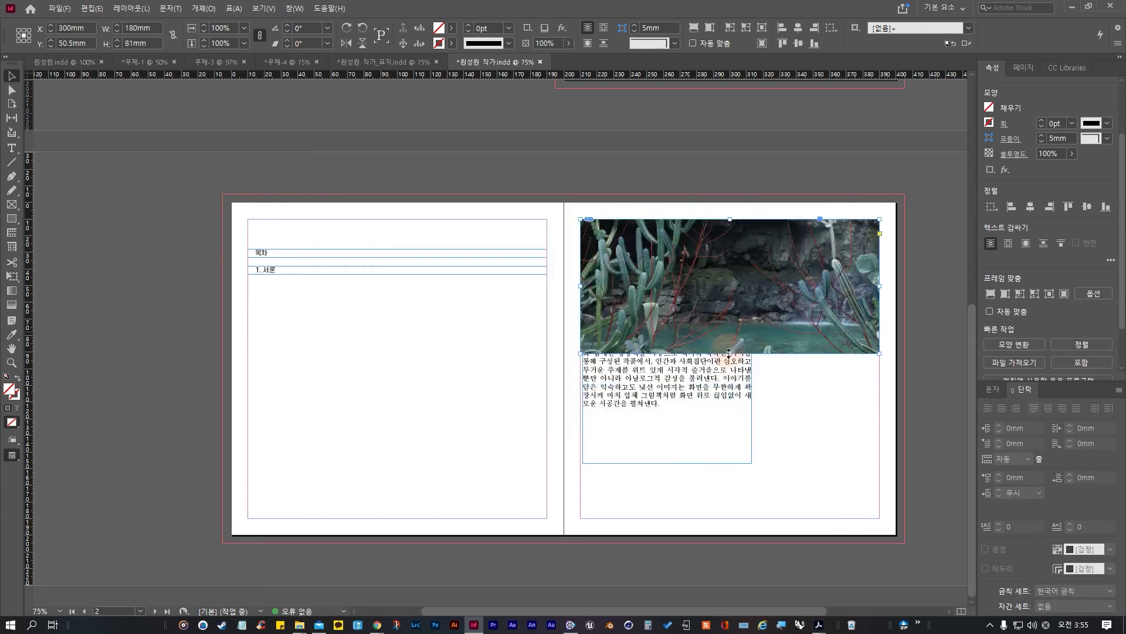
left_click(532, 332)
Step: Draw an image frame about 86 × 57.5 mm in page 3's lower-right margin corner and import unnamed.jpg into it
left_click(11, 204)
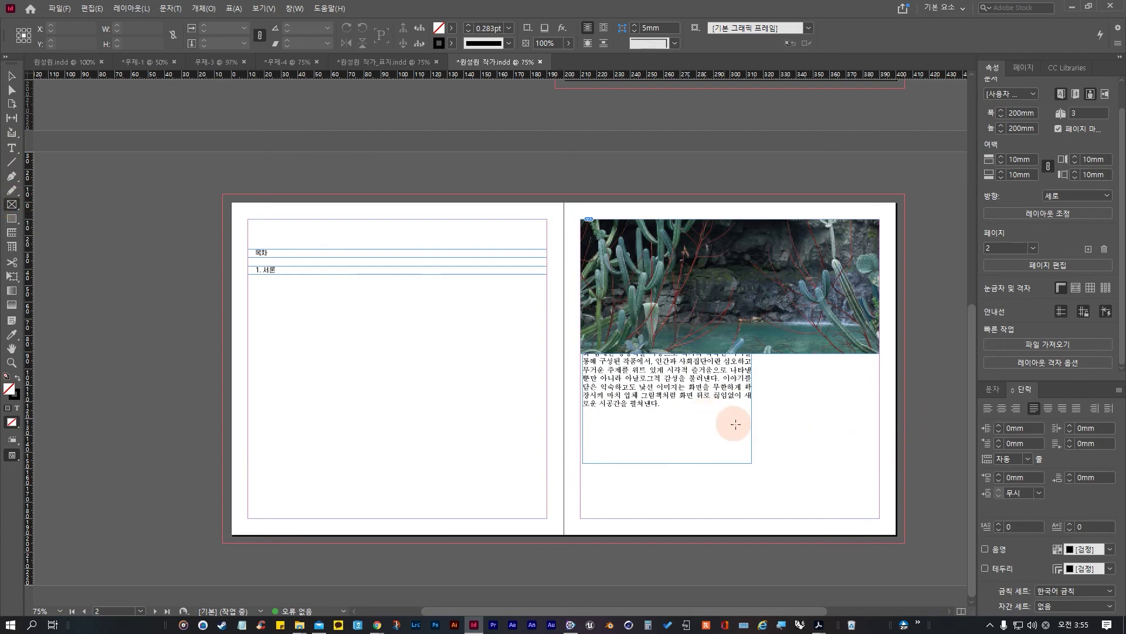
left_click_drag(737, 423, 880, 518)
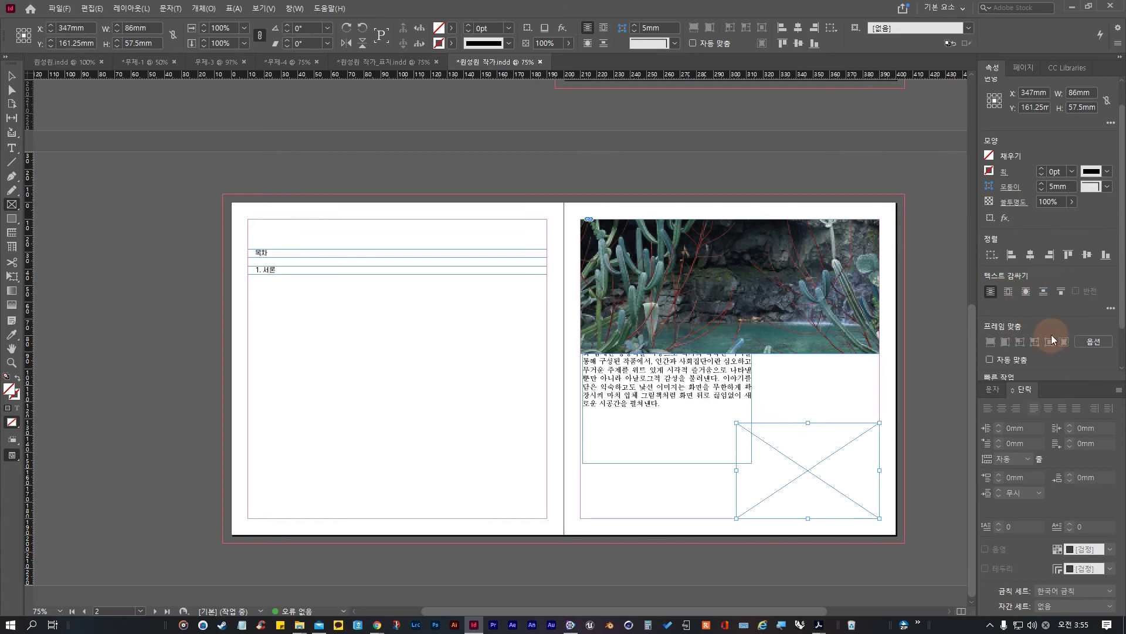
left_click(1038, 362)
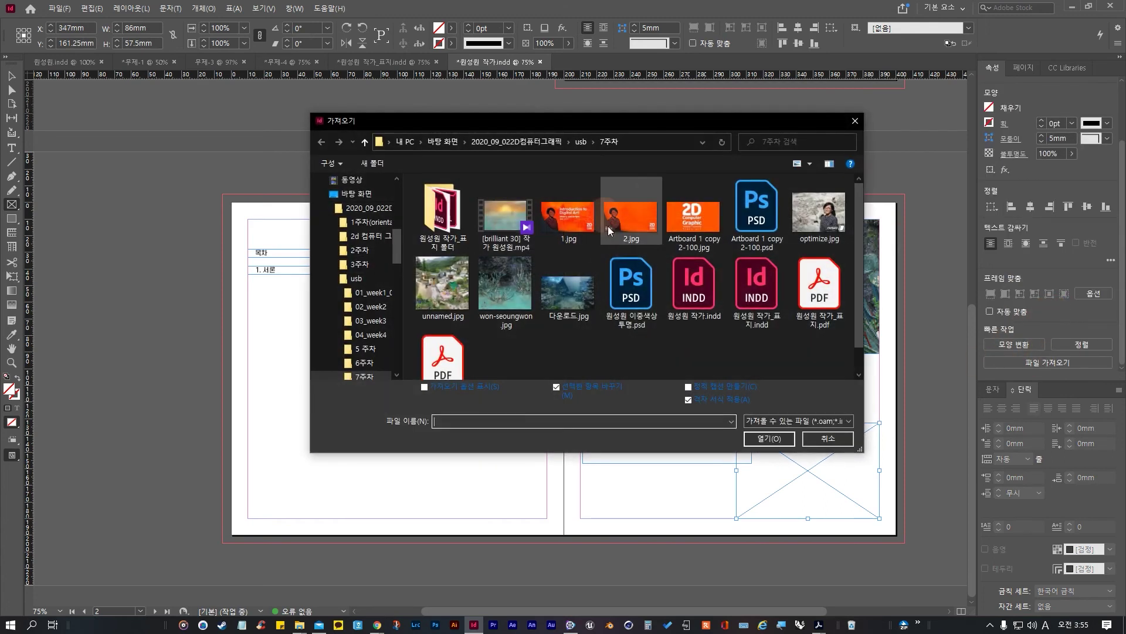
left_click(440, 298)
left_click(773, 438)
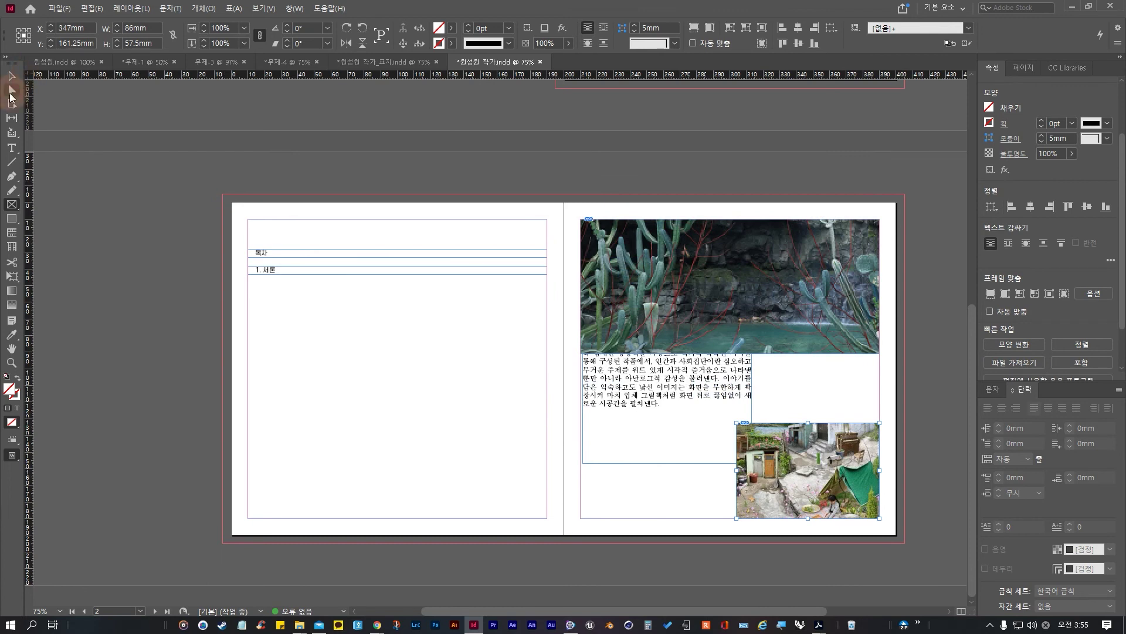
Step: Move the body text frame down to sit directly below the cactus picture, against the inner page margin
left_click(558, 377)
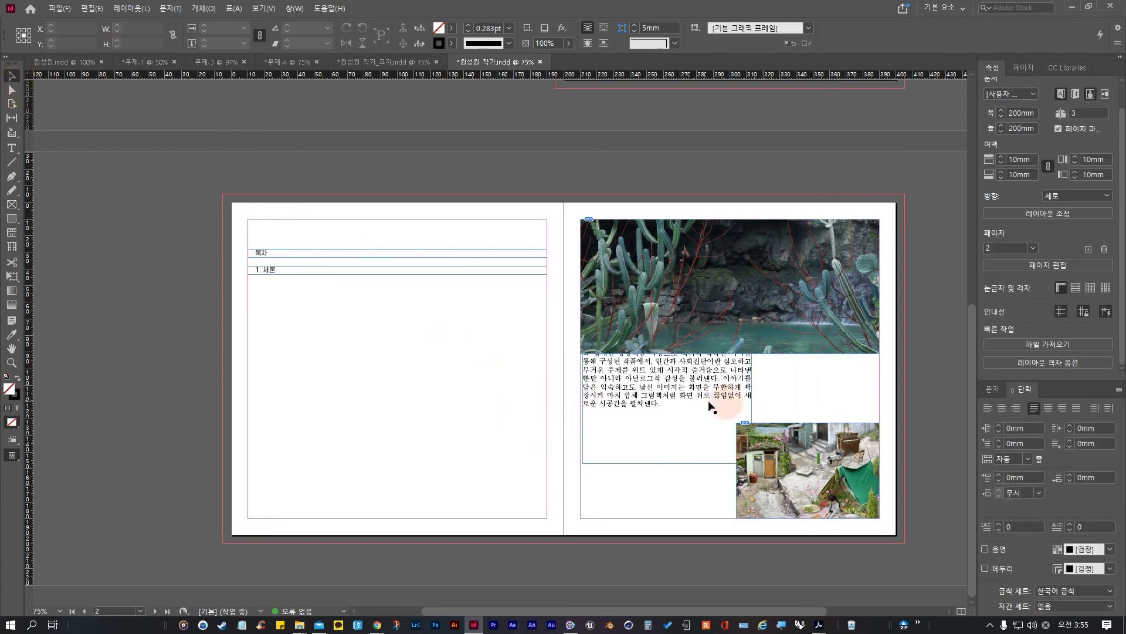
left_click(653, 433)
left_click_drag(694, 369, 692, 414)
Step: Try fitting the cactus picture's frame to its full-size content, and undo the changes
left_click(624, 338)
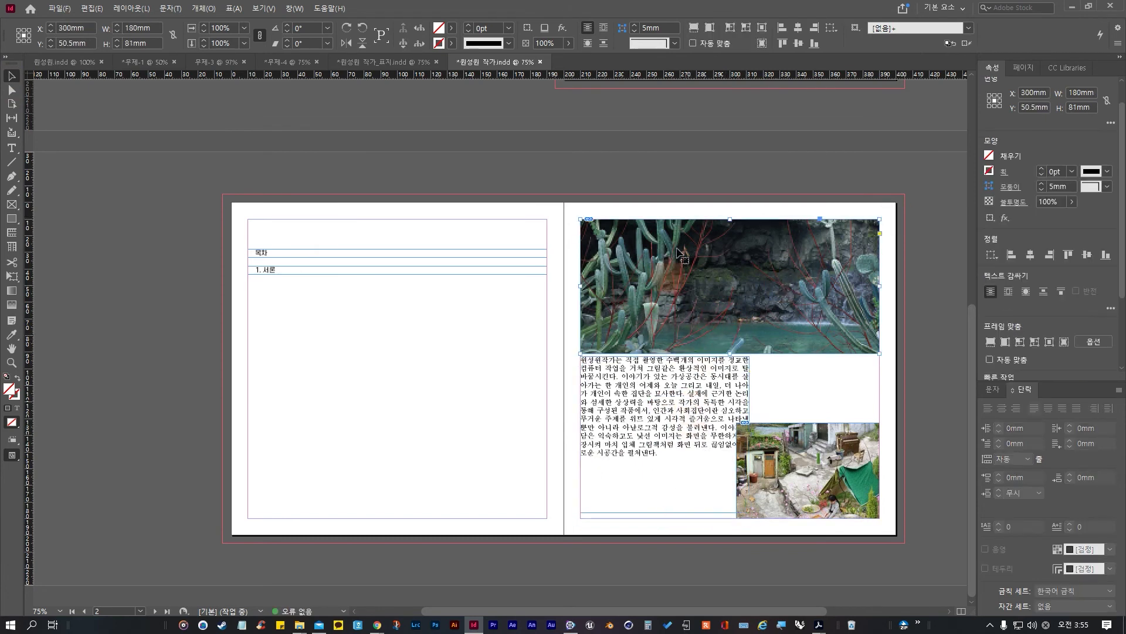
left_click(1021, 343)
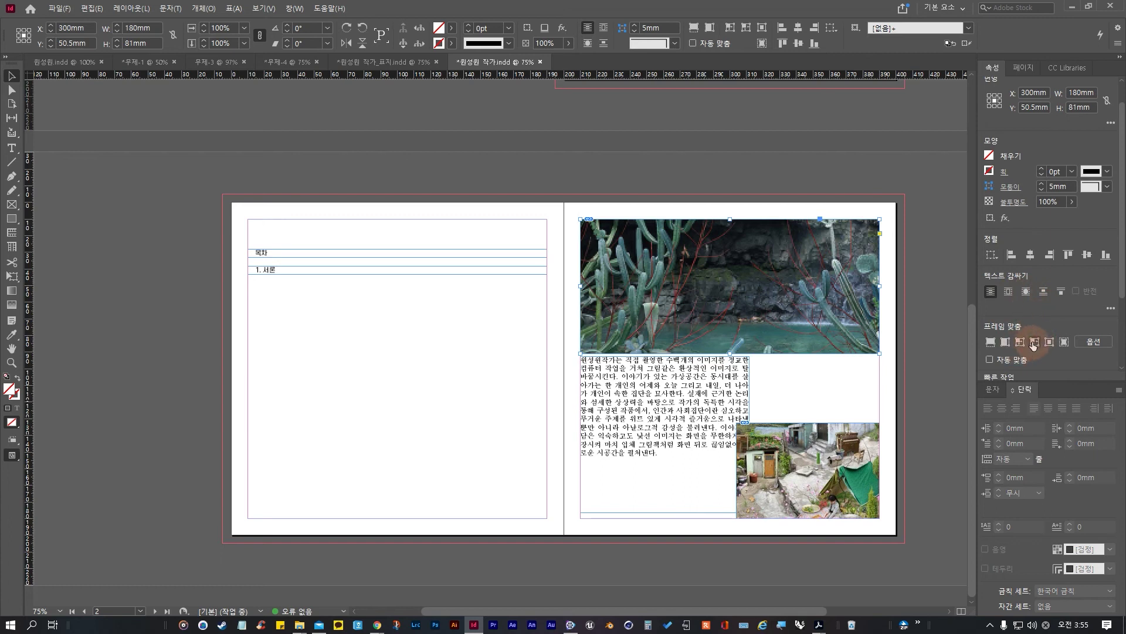
left_click(1034, 343)
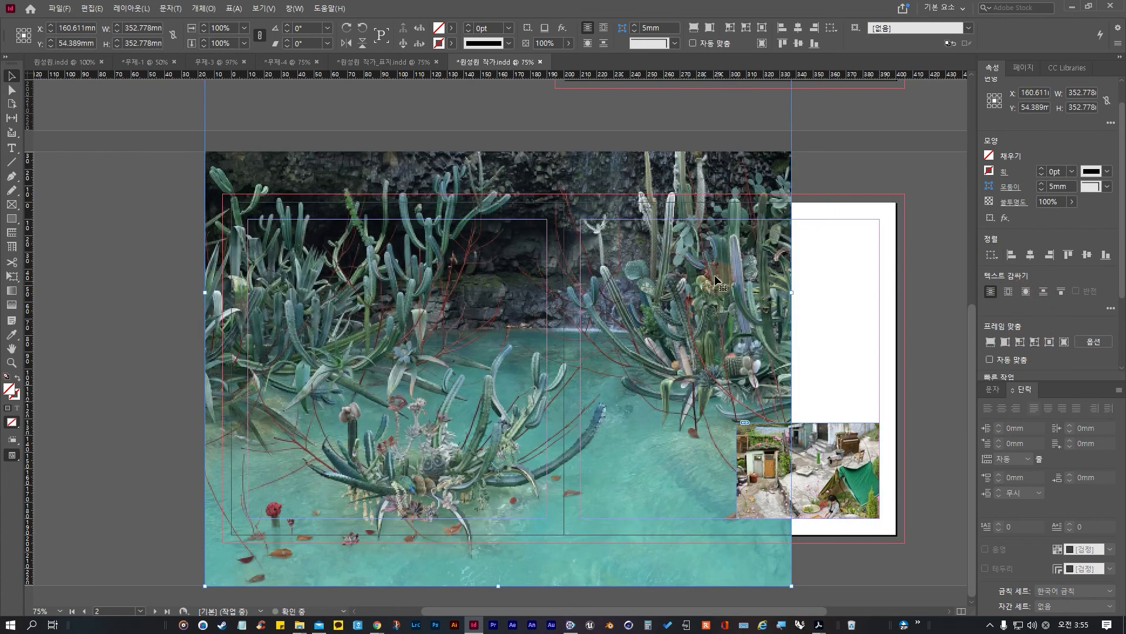
key("ctrl+c")
key("ctrl+v")
key("ctrl+z")
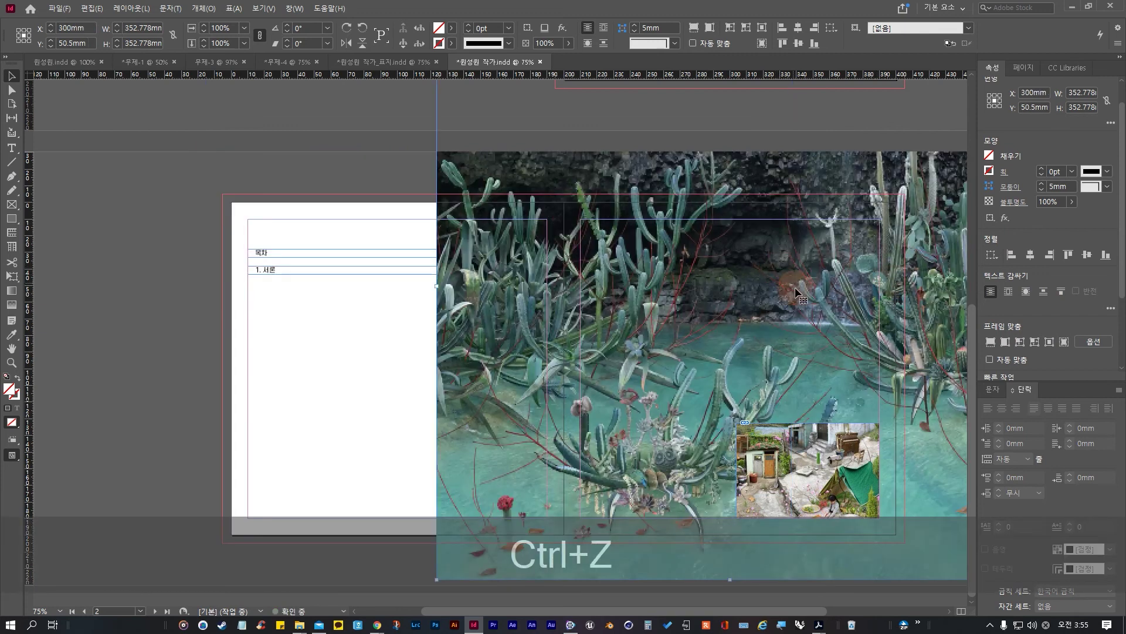
key("ctrl+z")
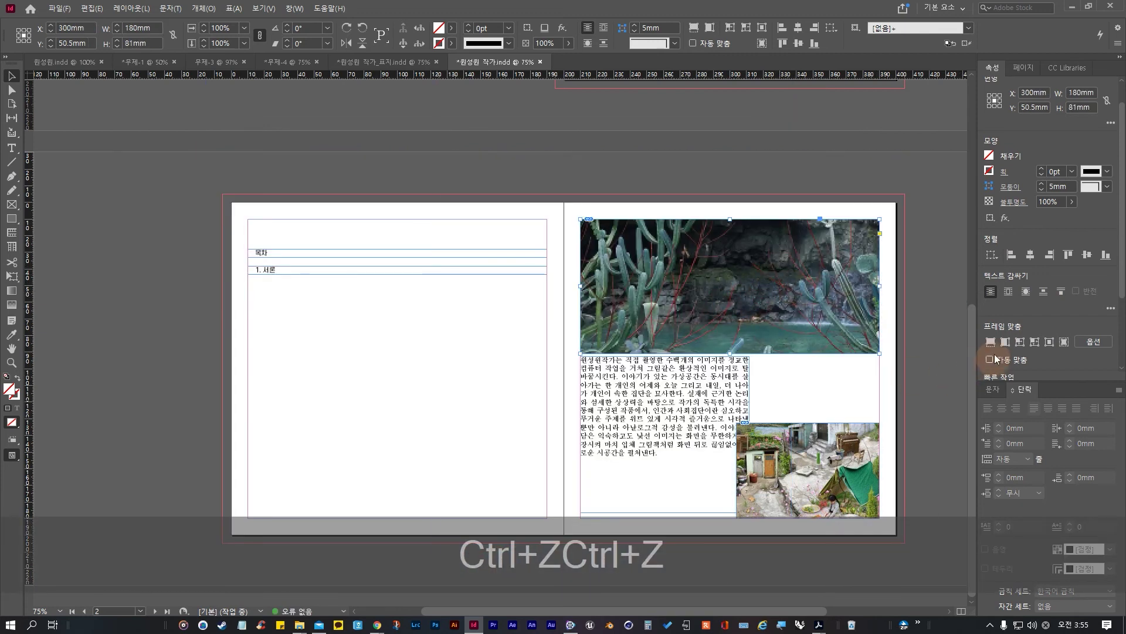
Step: Try out the different frame fitting options on the cactus picture, including filling the frame proportionally
left_click(990, 342)
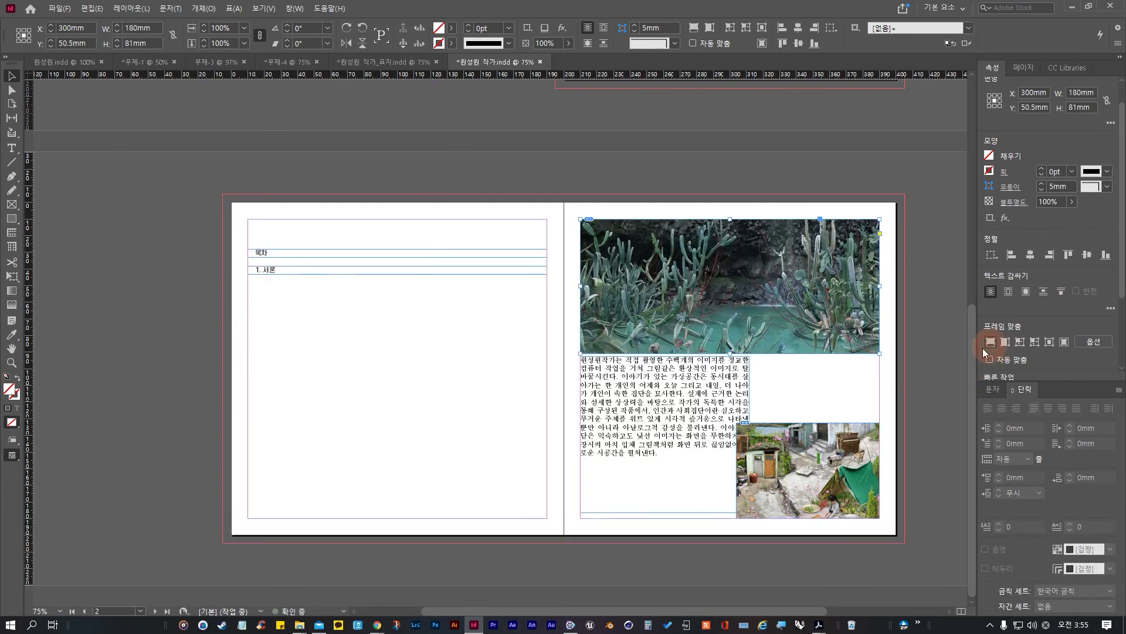
left_click(1019, 342)
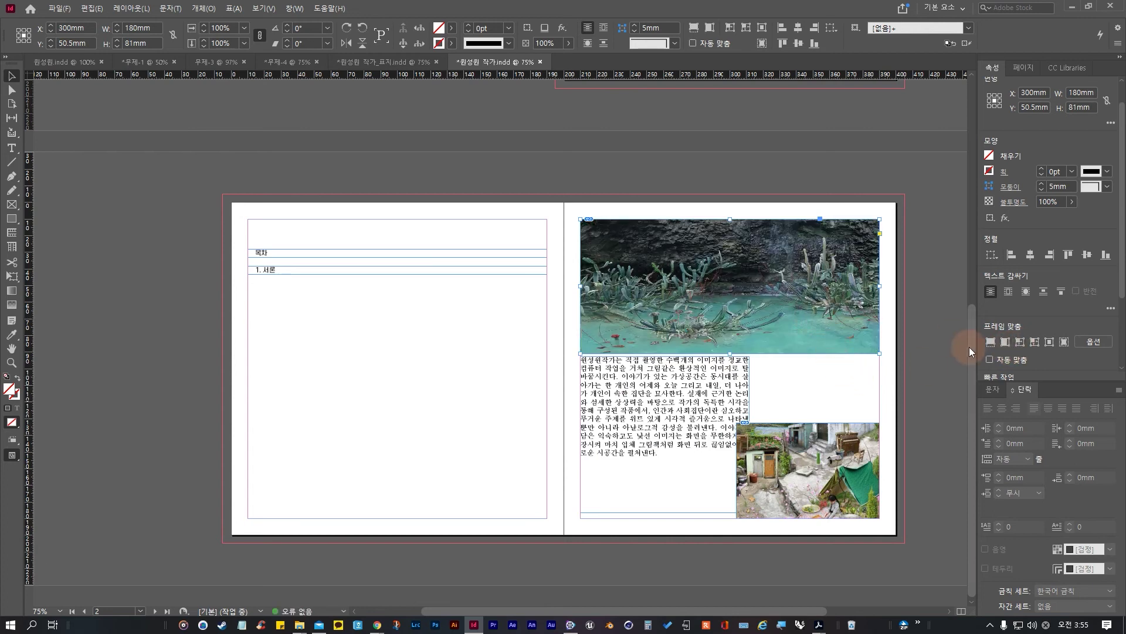
key("ctrl+z")
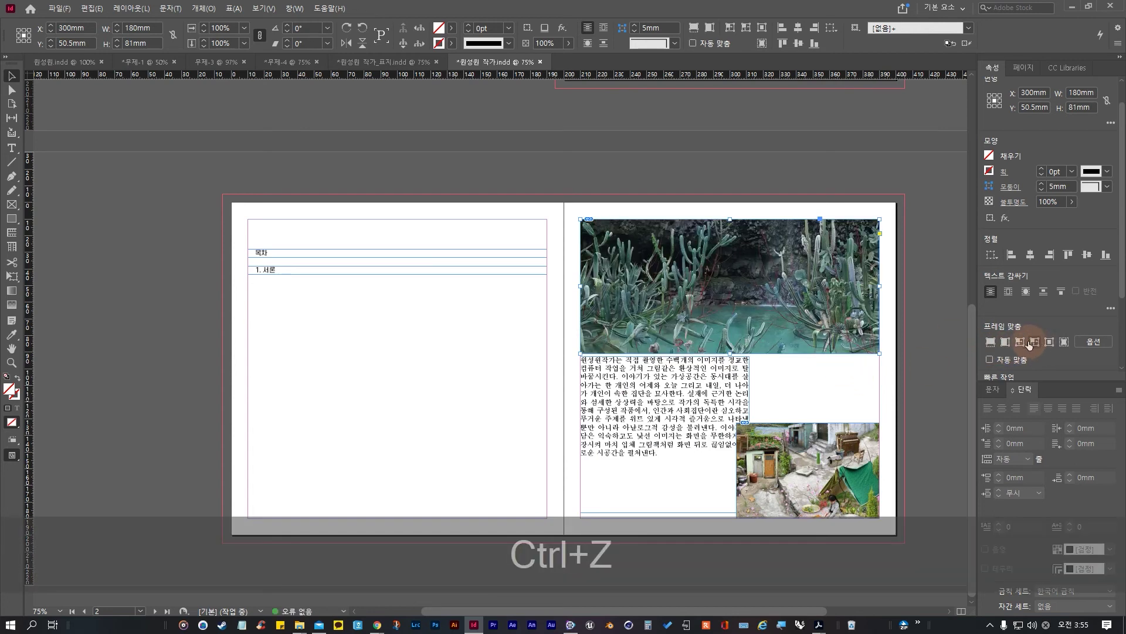
left_click(1033, 342)
key("ctrl+z")
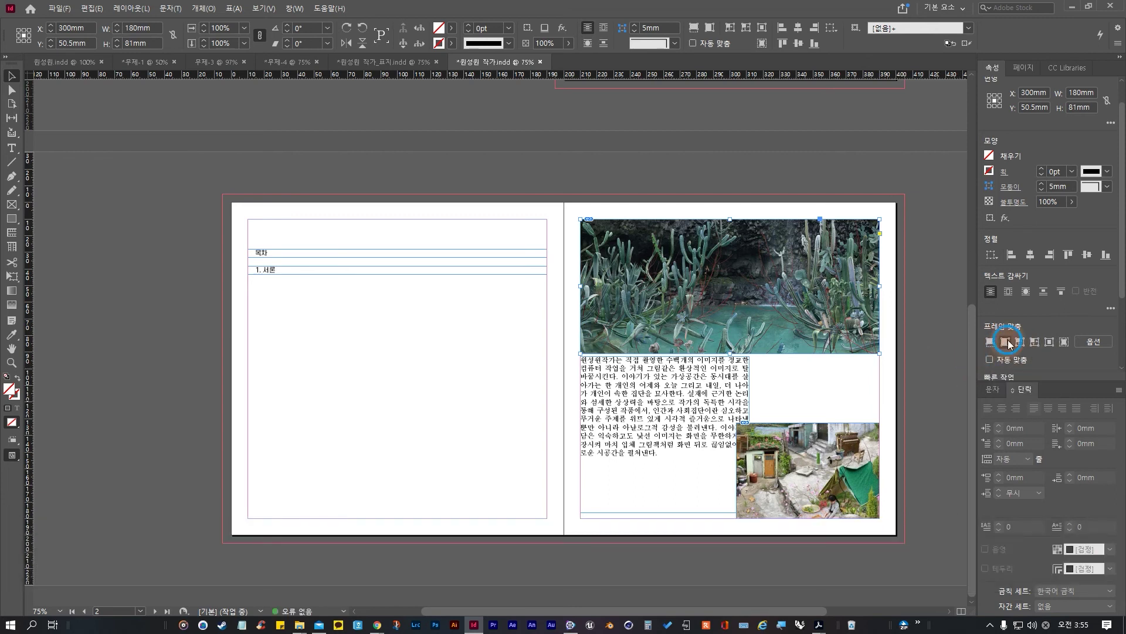
left_click(1008, 342)
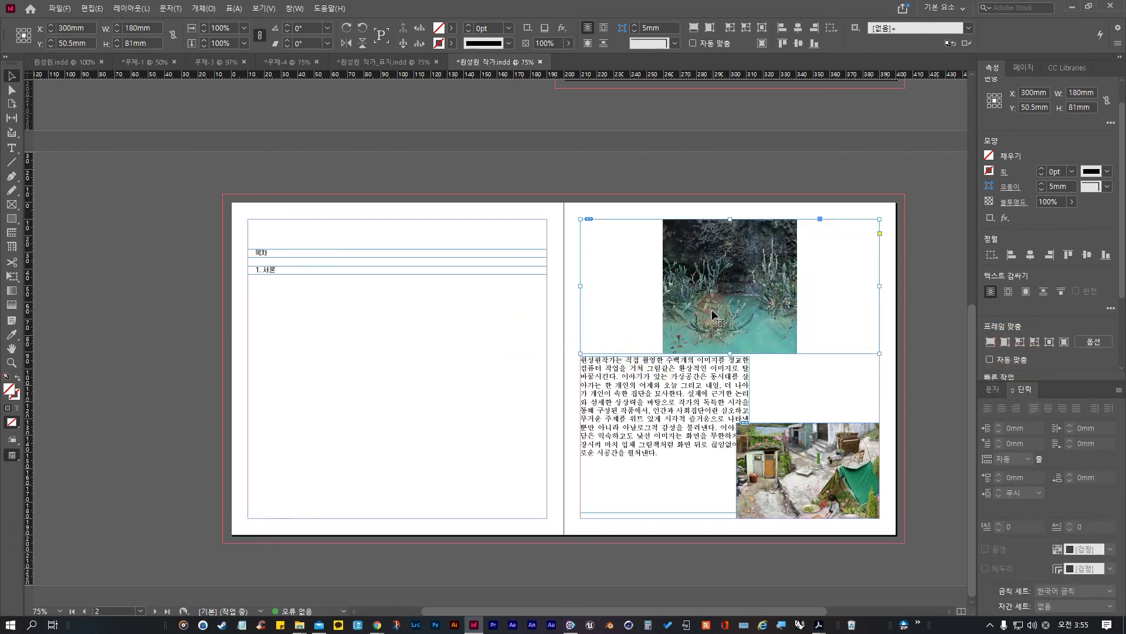
left_click(991, 342)
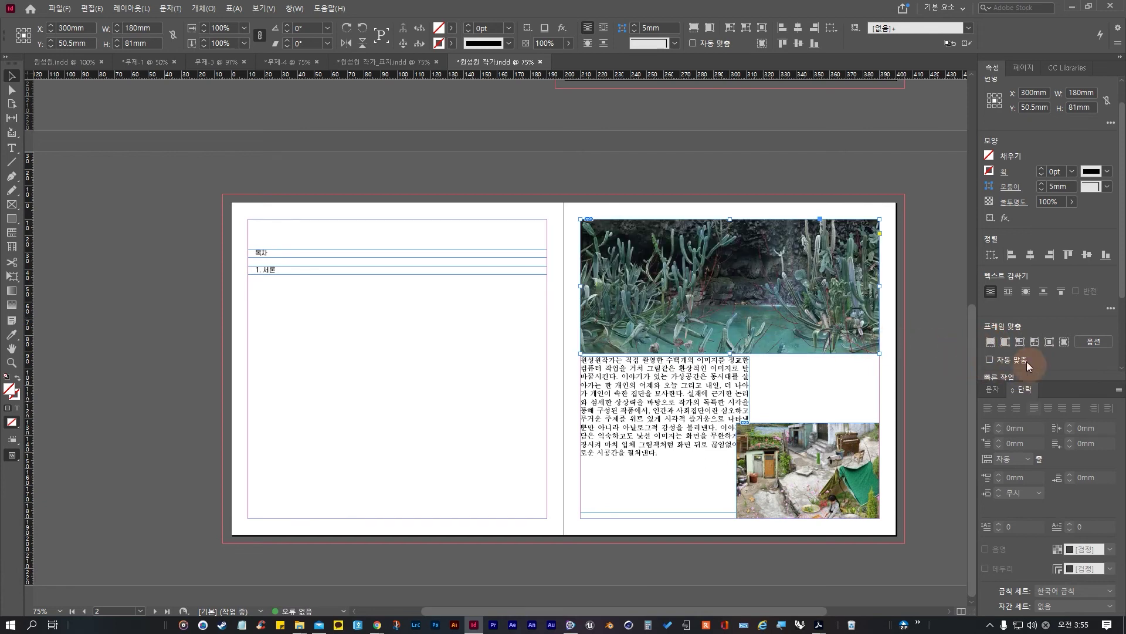
Step: Fit the cactus picture proportionally inside its frame, and shrink the frame to the picture's 81 × 81 mm size
left_click(1006, 343)
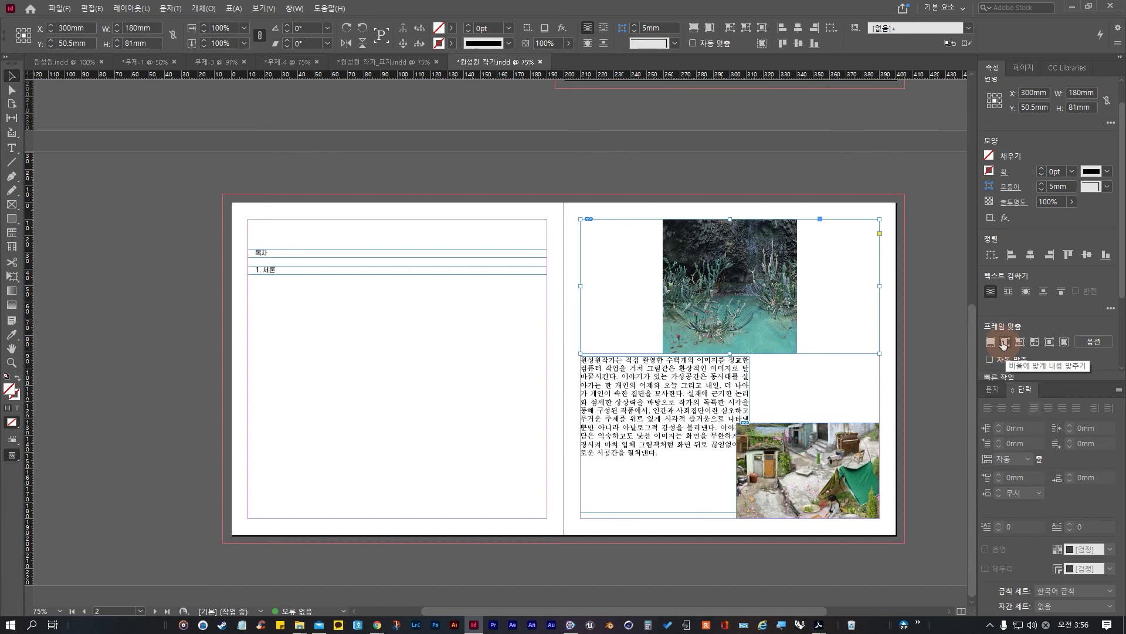
left_click(1033, 345)
left_click(329, 448)
left_click(822, 311)
left_click(557, 375)
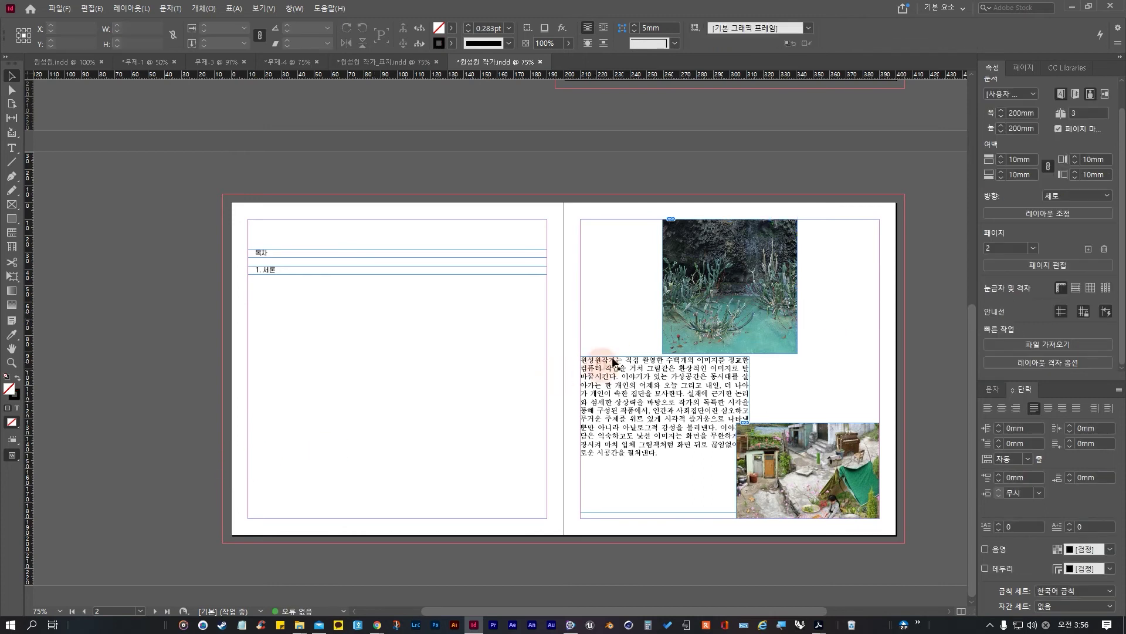
Step: Try shifting the cactus picture's content downward inside its frame, and undo the move
left_click_drag(736, 288, 734, 314)
key("ctrl+shift+z")
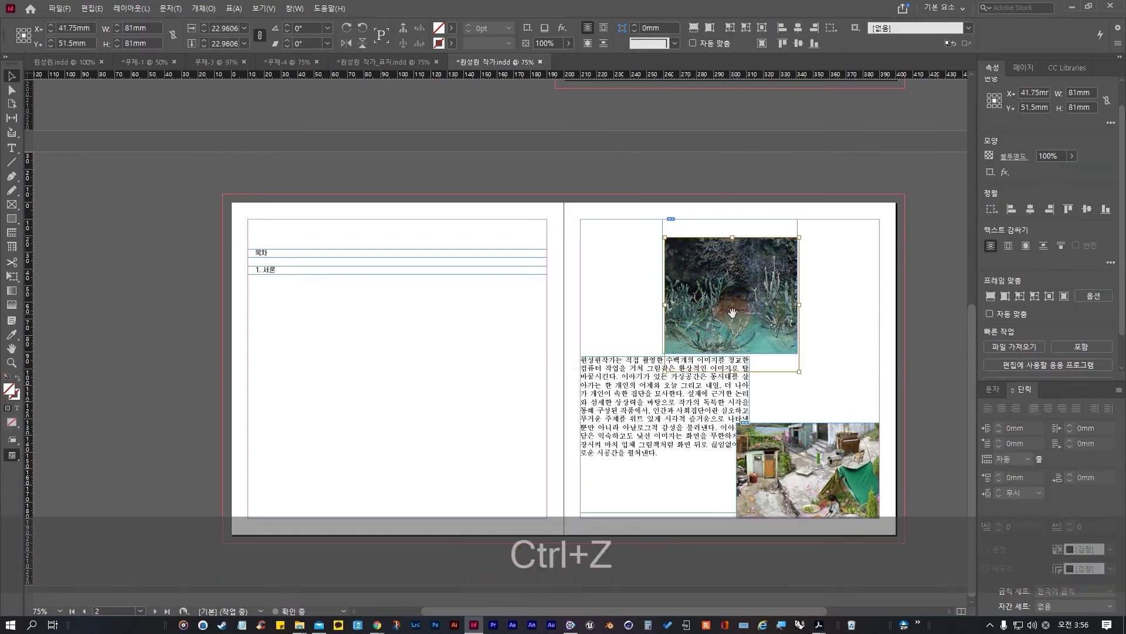
key("ctrl+z")
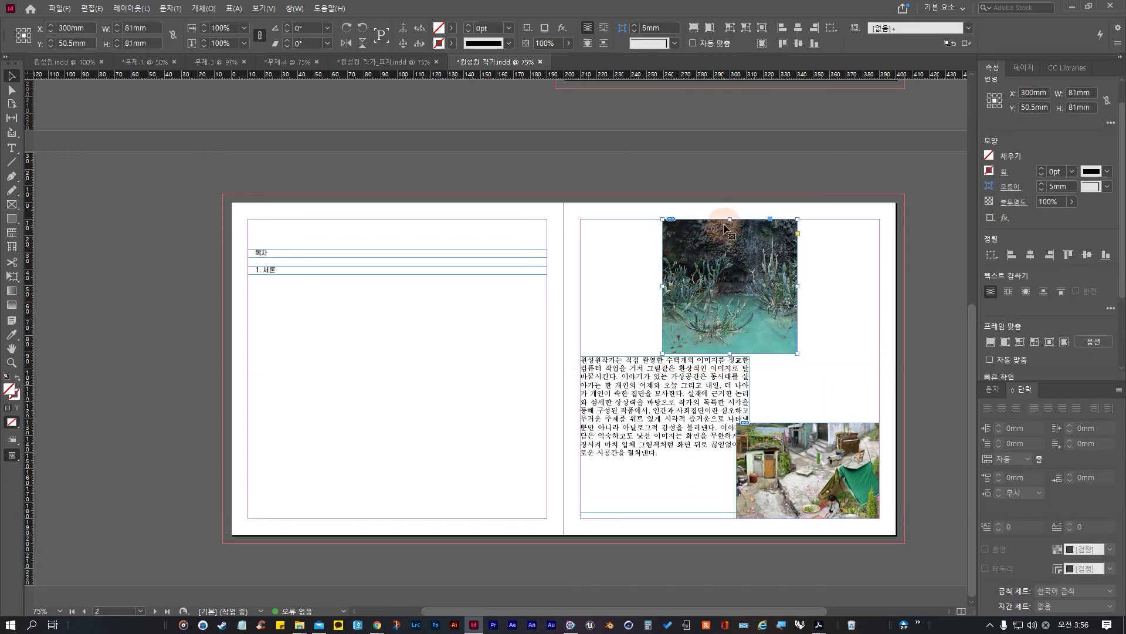
Step: Move the cactus picture down to about Y 63 mm and centre it horizontally relative to the page
left_click_drag(717, 235, 717, 268)
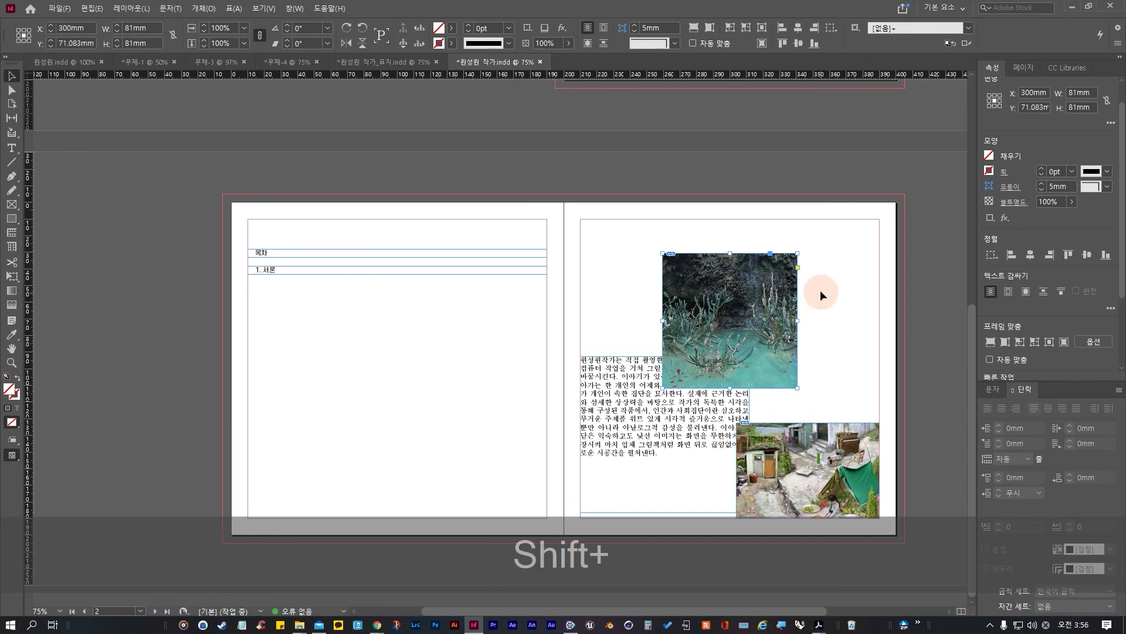
left_click_drag(728, 278, 731, 264)
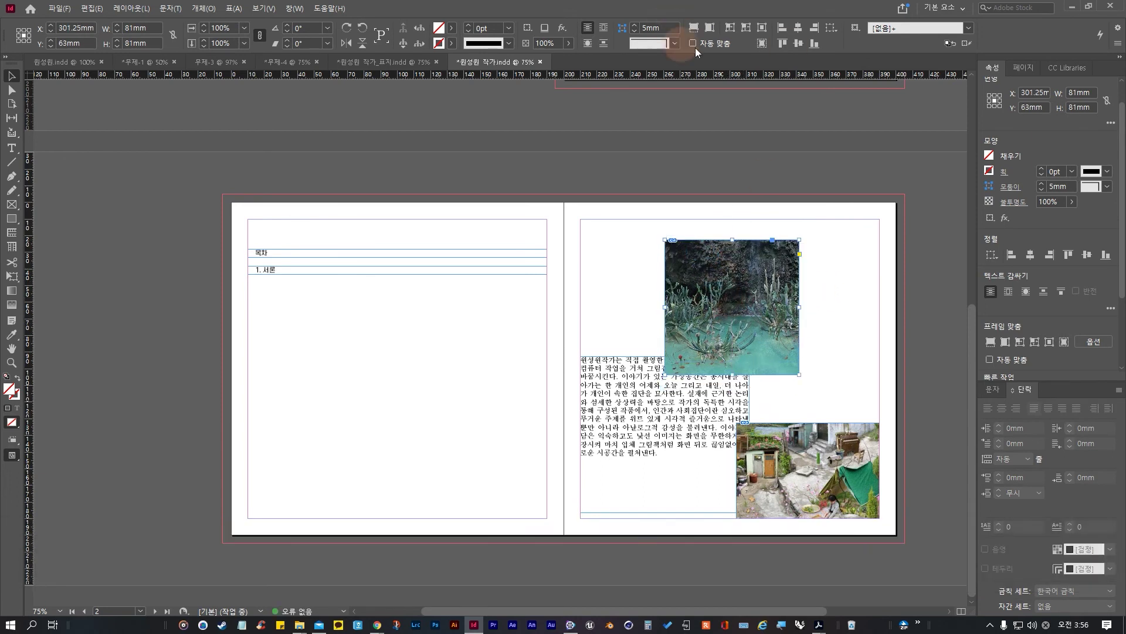
left_click(830, 27)
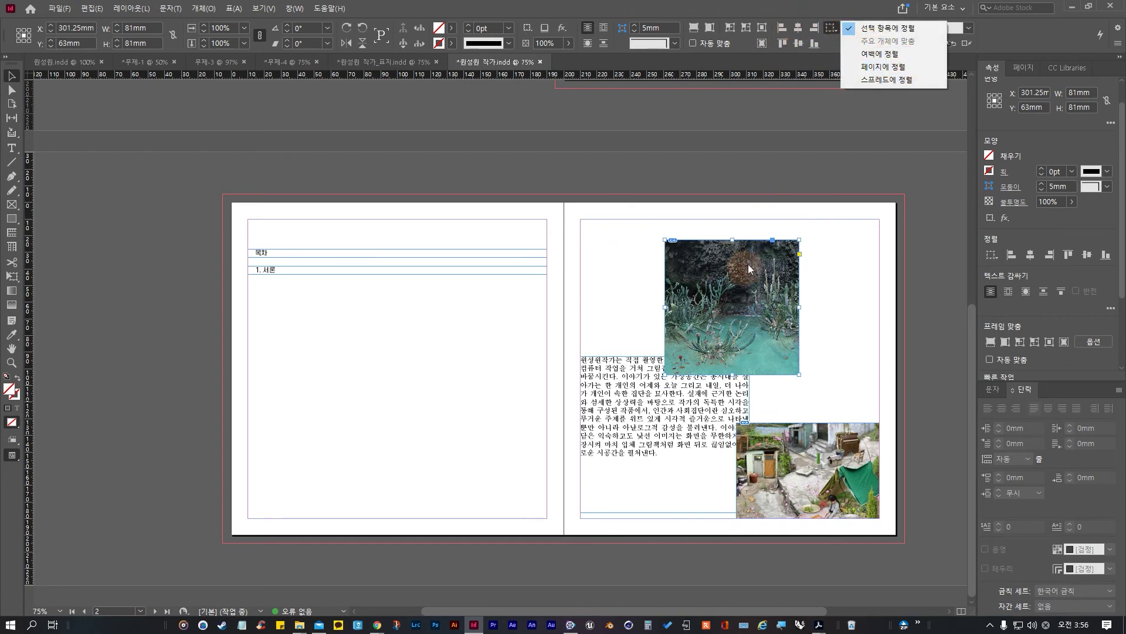
left_click(886, 74)
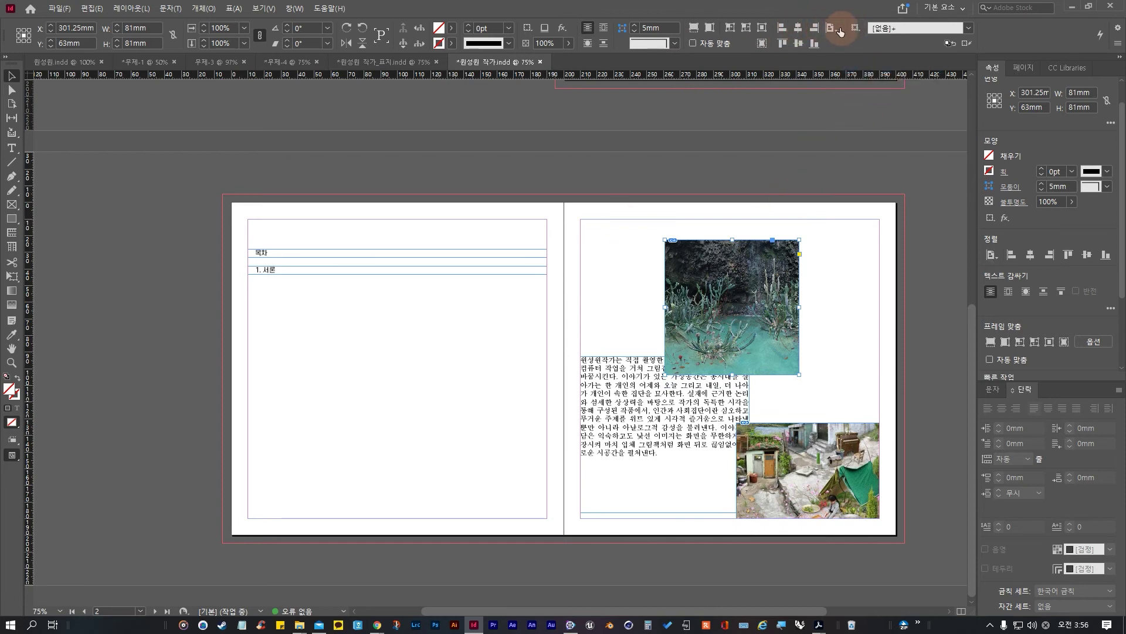
left_click(798, 28)
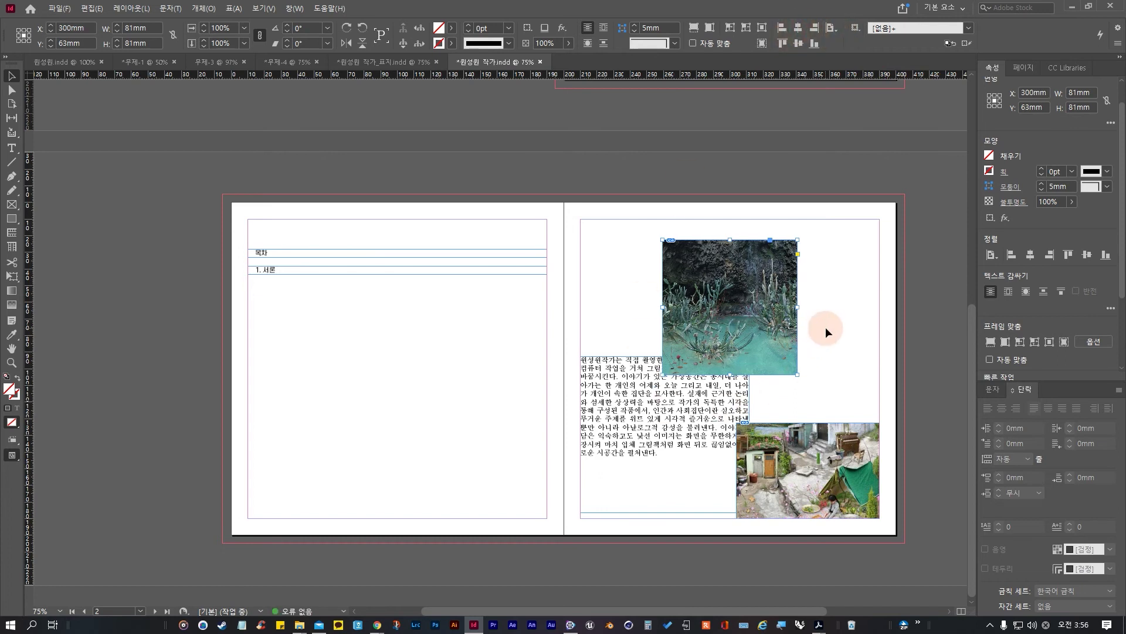
Step: Move the body text frame below the cactus picture to about Y 161.25 mm, and reposition the village photo and its visible area
left_click(824, 326)
left_click(648, 420)
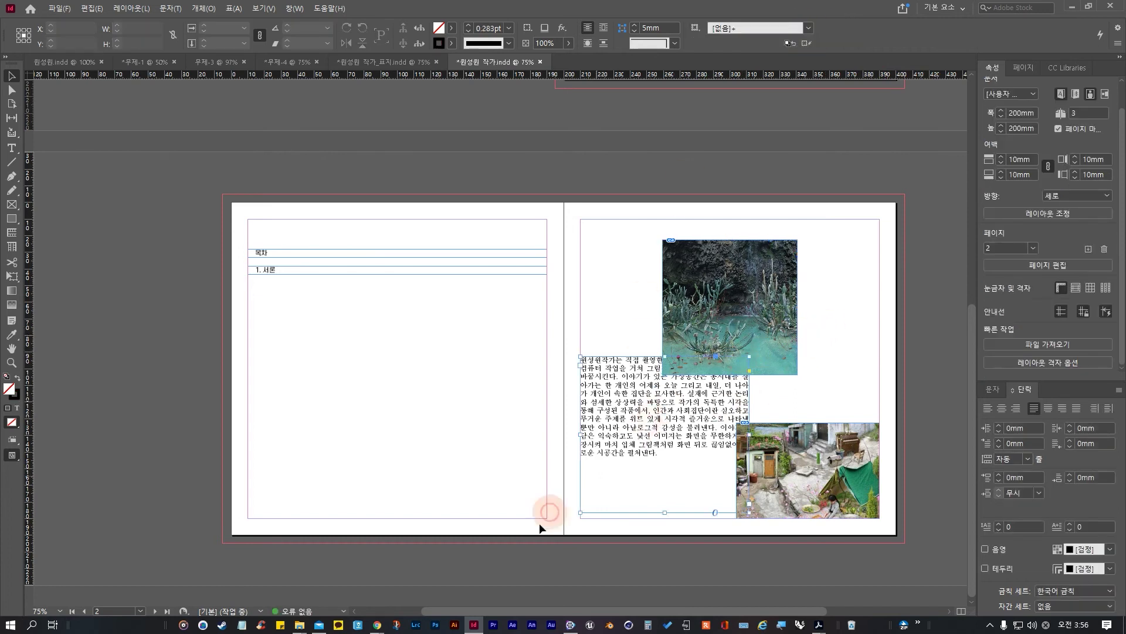
left_click_drag(653, 420, 666, 456)
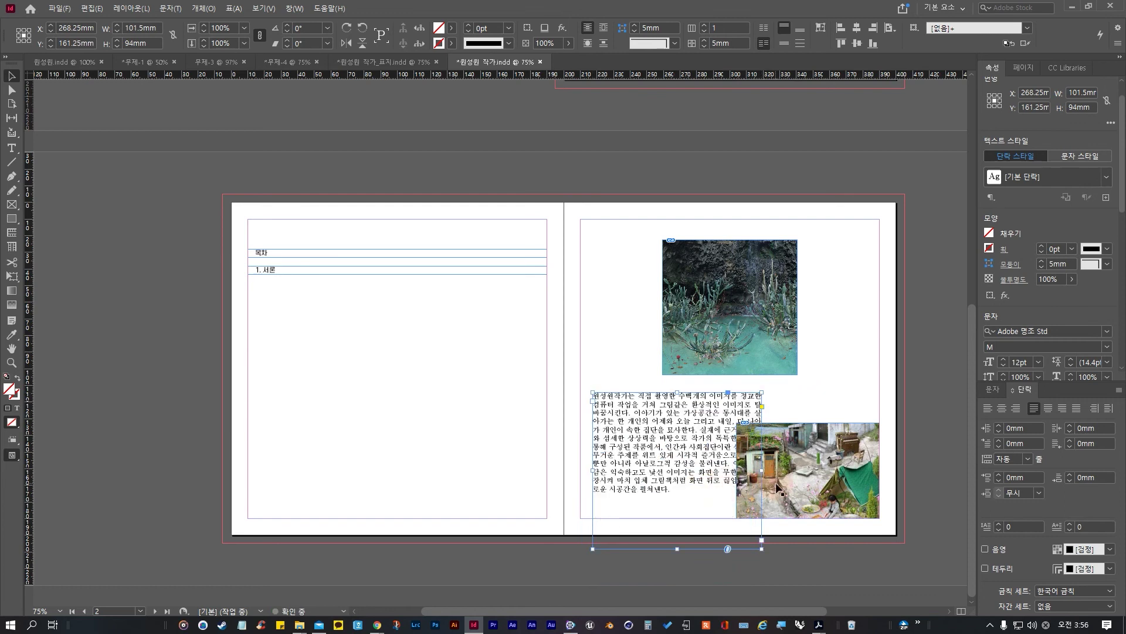
left_click(777, 486)
left_click_drag(809, 469, 854, 443)
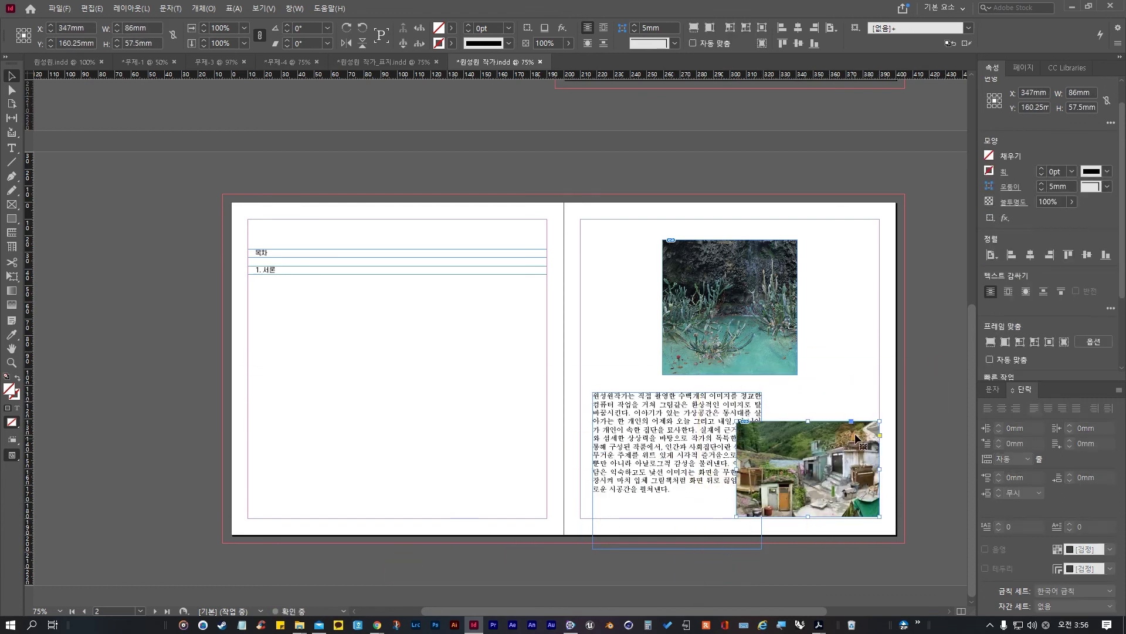
Step: Add a new page based on A-Master after the page 2-3 spread
key("space")
scroll(713, 448, "down", 1)
scroll(635, 459, "down", 1)
left_click(1026, 67)
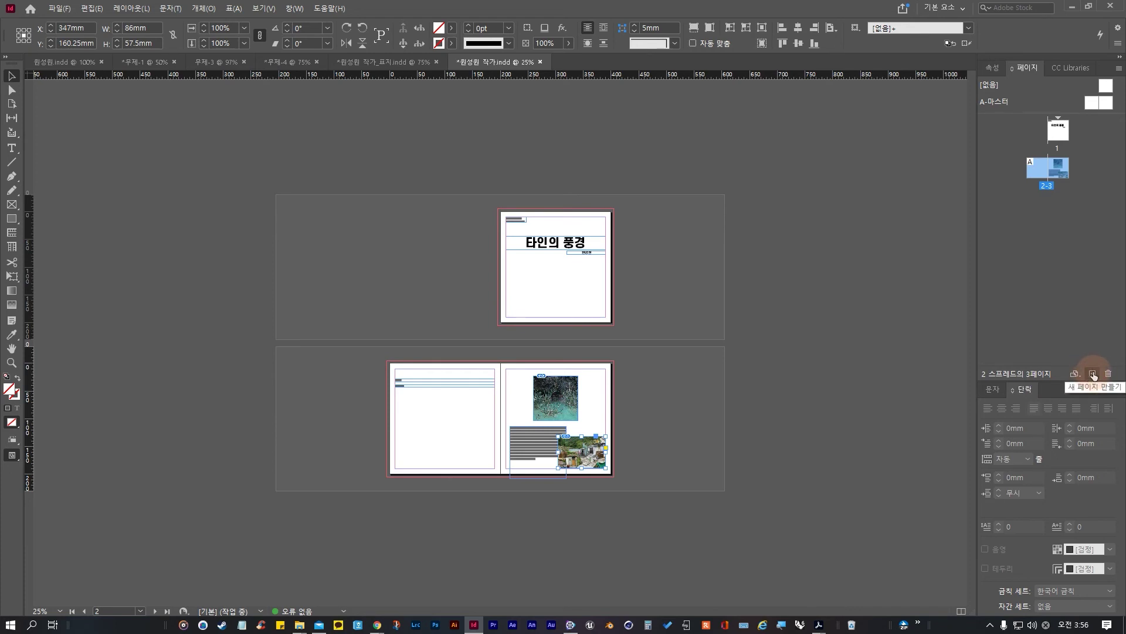
left_click_drag(1106, 107, 1058, 220)
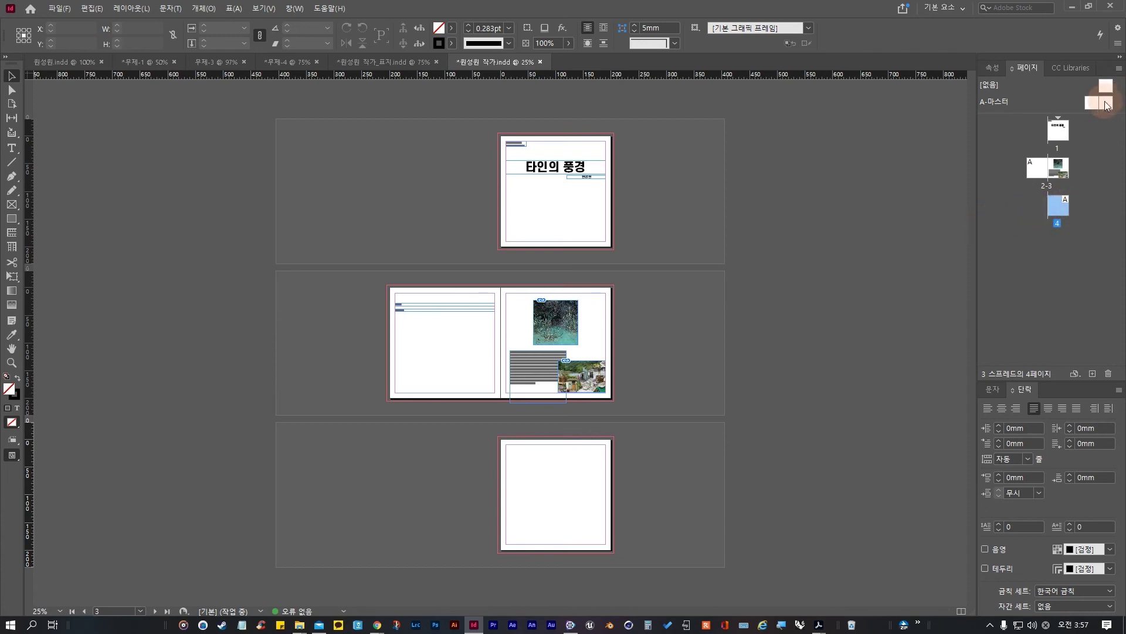
Step: Add page 5 from A-Master beside page 4, and move the village photo from page 3 onto page 4
left_click_drag(1109, 105, 1040, 203)
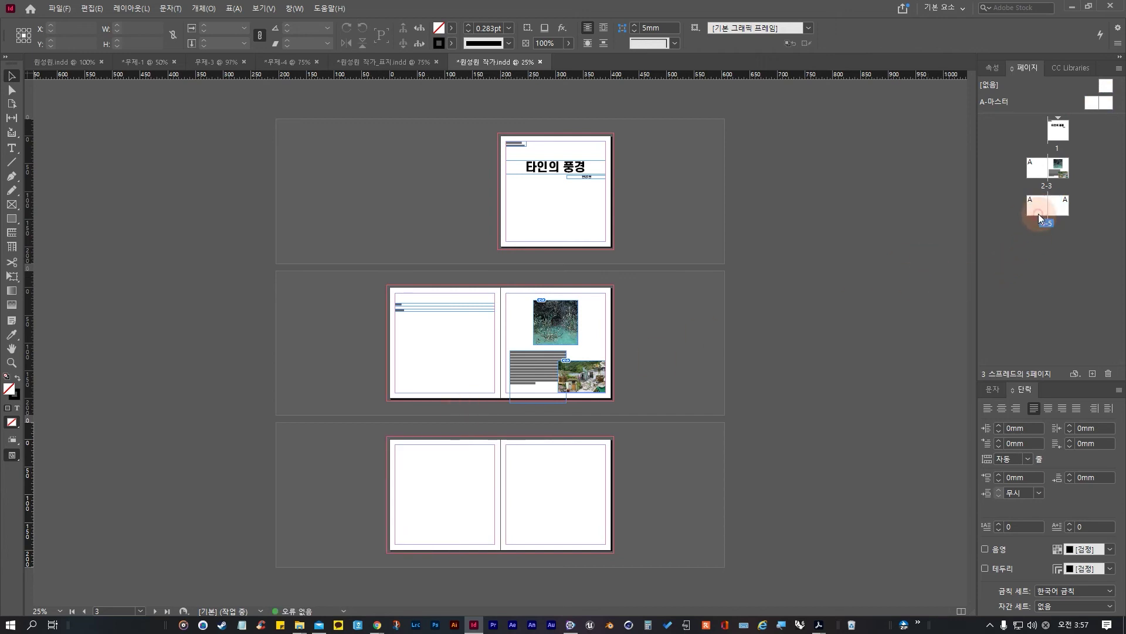
left_click_drag(589, 391, 475, 497)
scroll(450, 499, "up", 5)
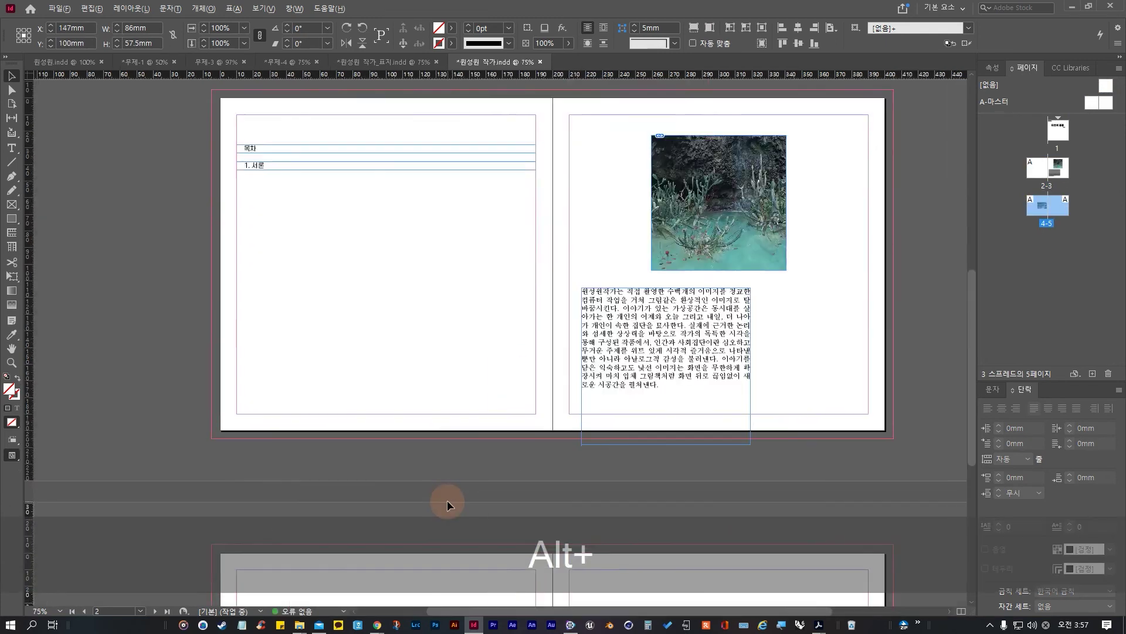
key("alt+space")
left_click_drag(578, 465, 583, 372)
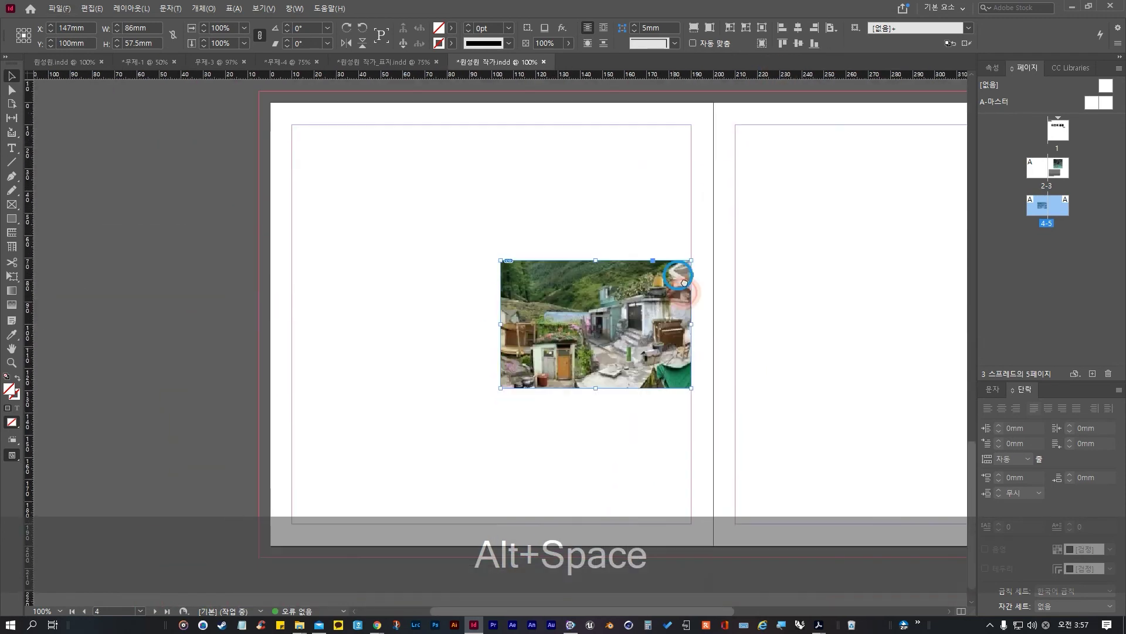
Step: Enlarge the village photo's frame to about 129.75 × 86.75 mm and fit the content proportionally inside it
left_click(499, 241)
left_click_drag(506, 231, 441, 179)
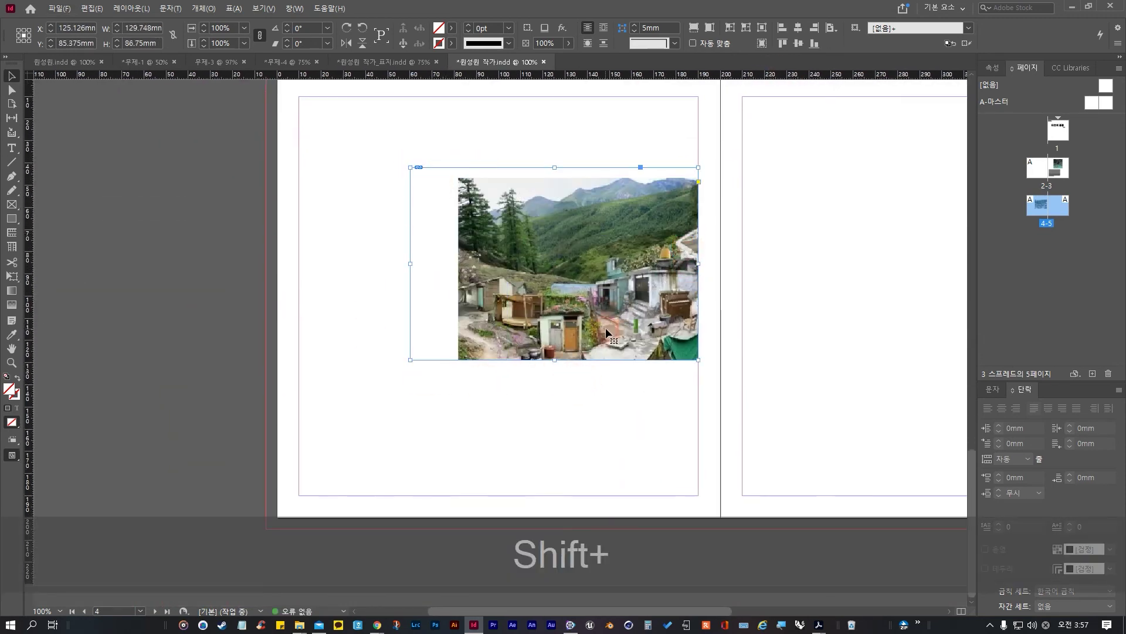
left_click(991, 67)
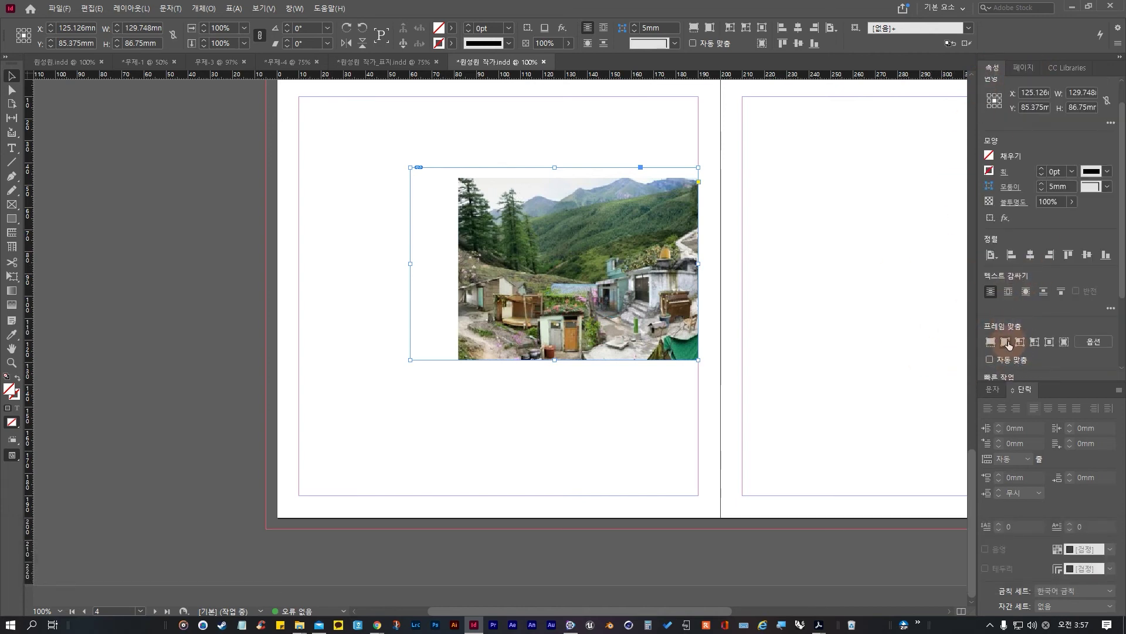
left_click(1005, 342)
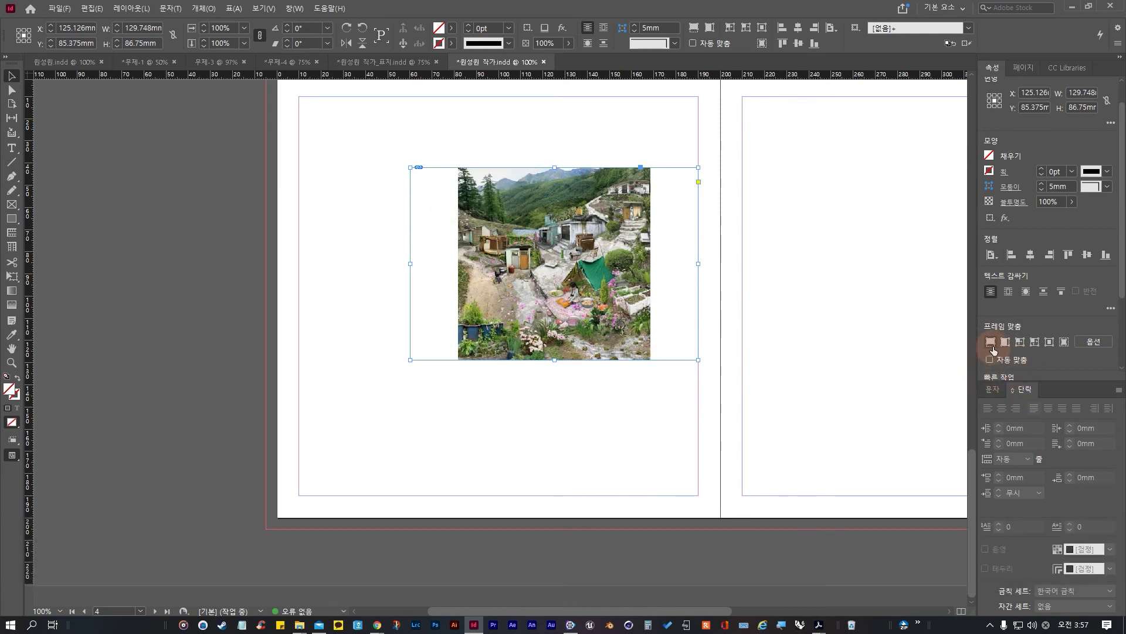
Step: Try filling the frame proportionally with the village photo, and undo it
left_click(991, 343)
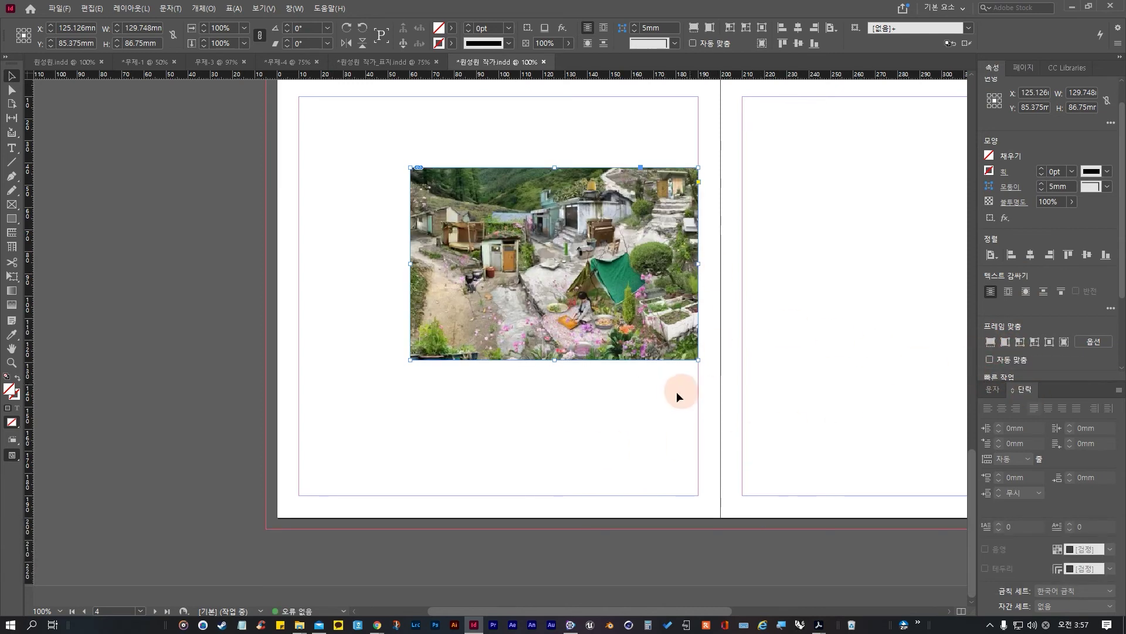
key("ctrl+z")
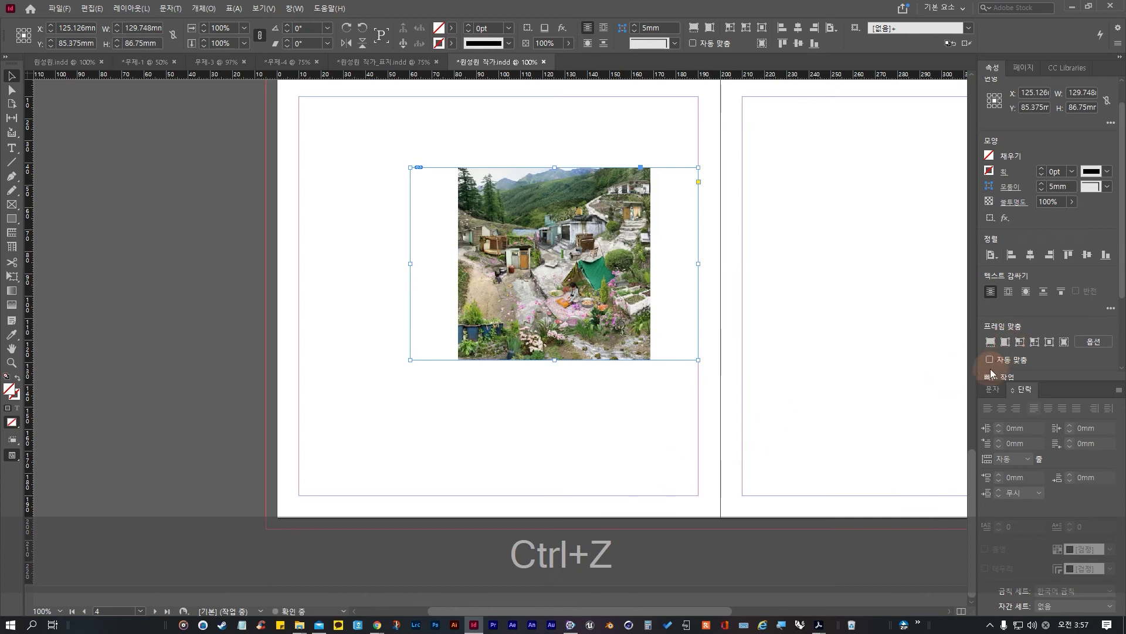
Step: Fit the frame to the village photo's content, and move the photo against page 4's inner margin
left_click(1050, 342)
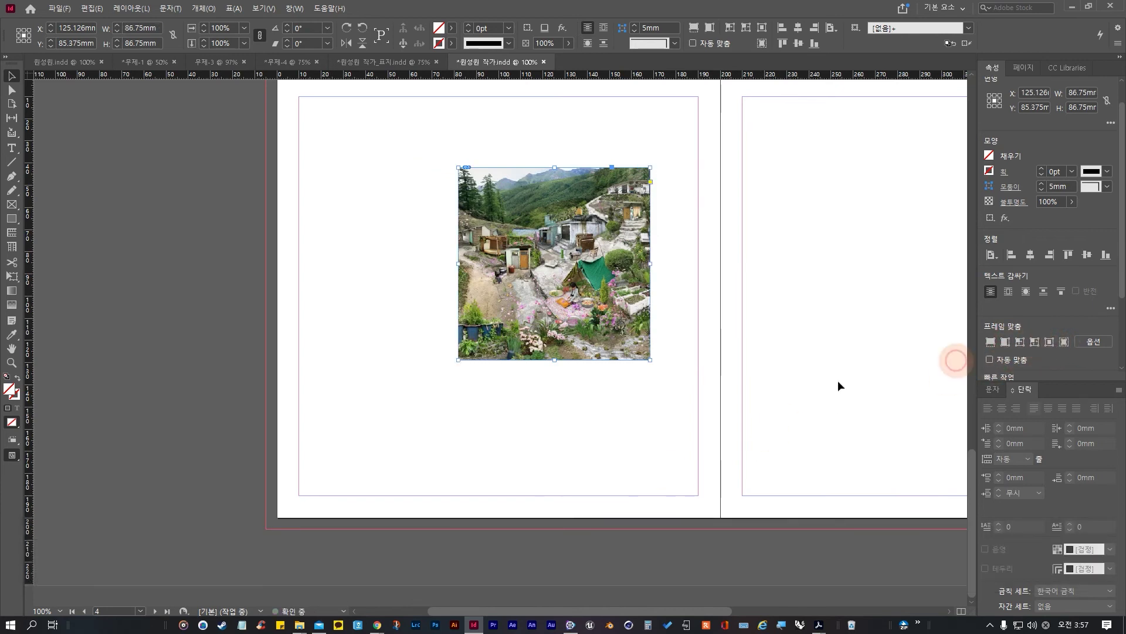
left_click(528, 393)
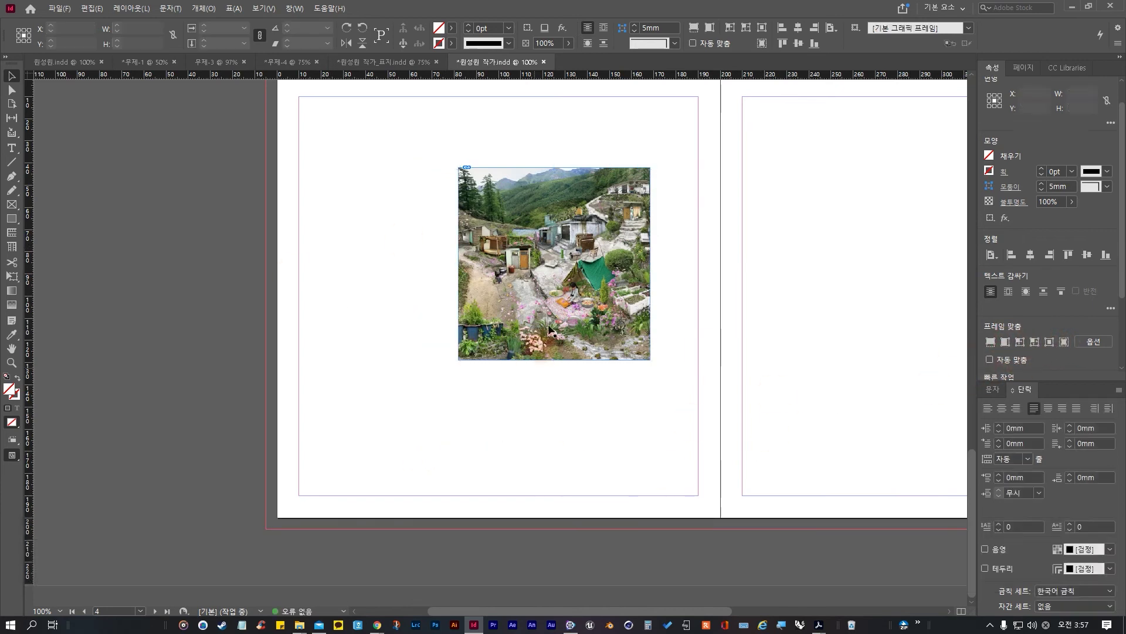
left_click_drag(575, 262, 669, 267)
Step: Enlarge the village photo's frame to about 118.75 × 180 mm across the spine and fit the content proportionally
left_click(553, 410)
key("shift+space")
left_click_drag(679, 417, 649, 267)
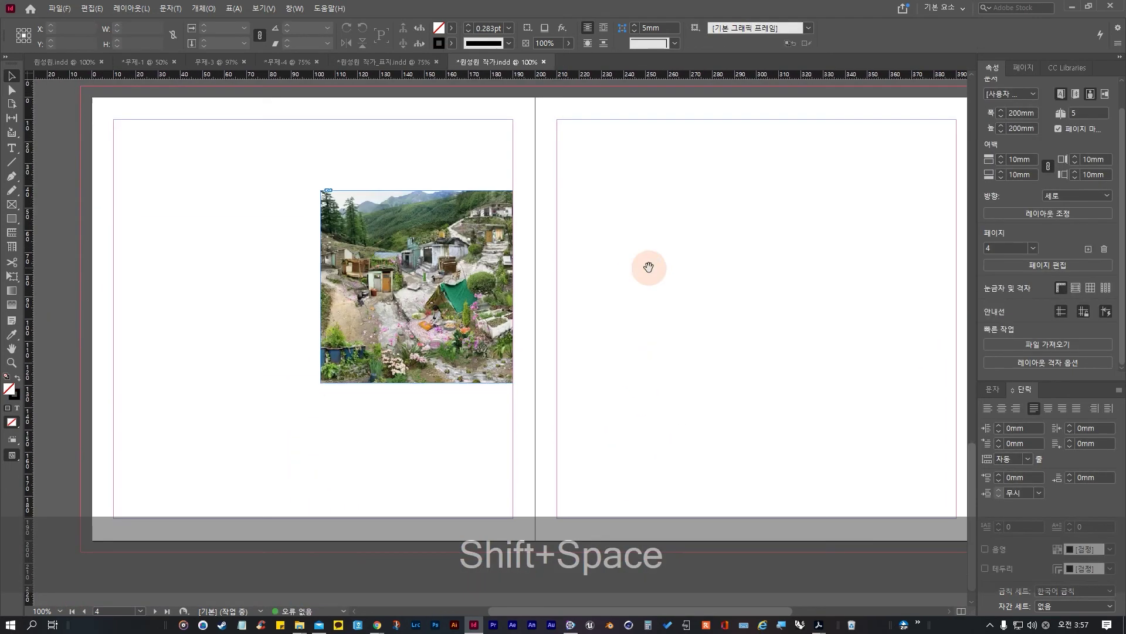
left_click(140, 352)
left_click(449, 270)
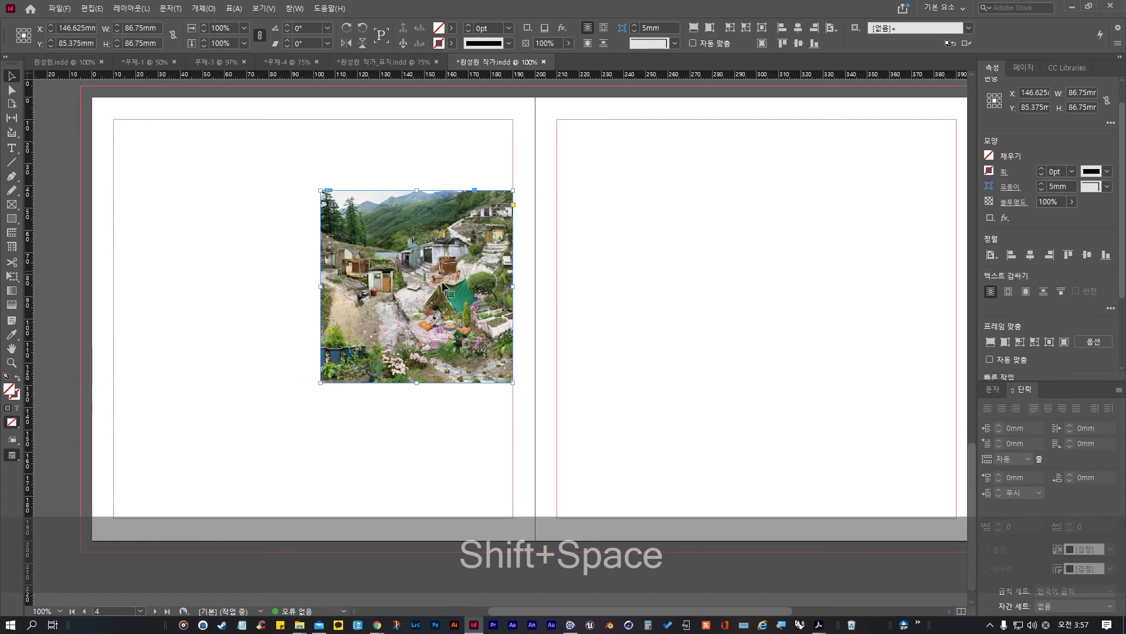
left_click_drag(527, 160, 581, 128)
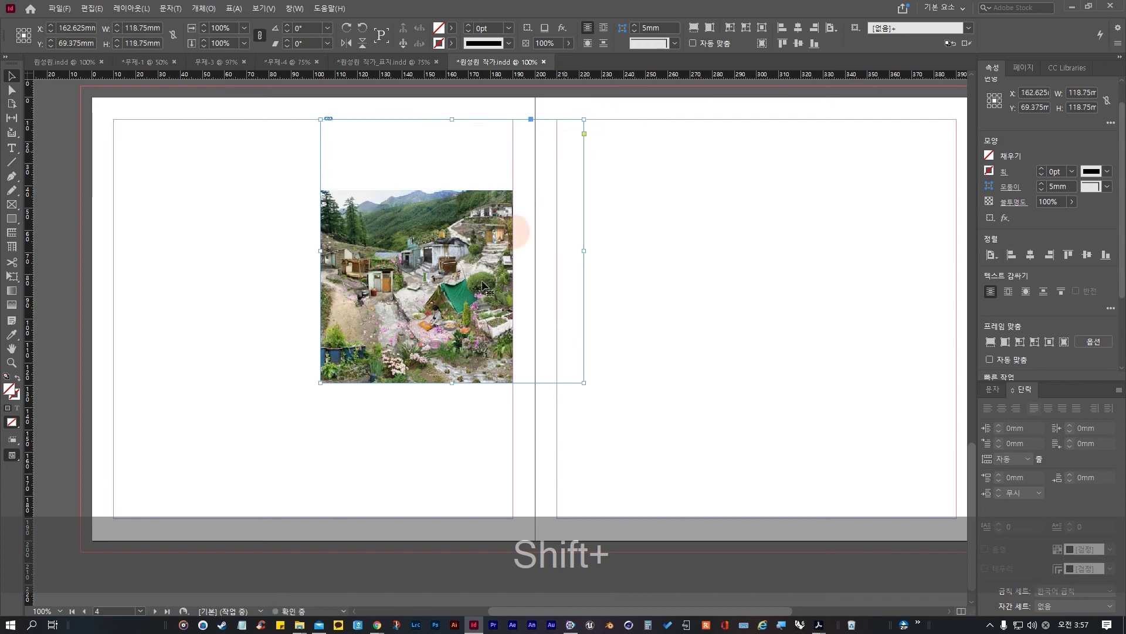
left_click_drag(450, 384, 434, 518)
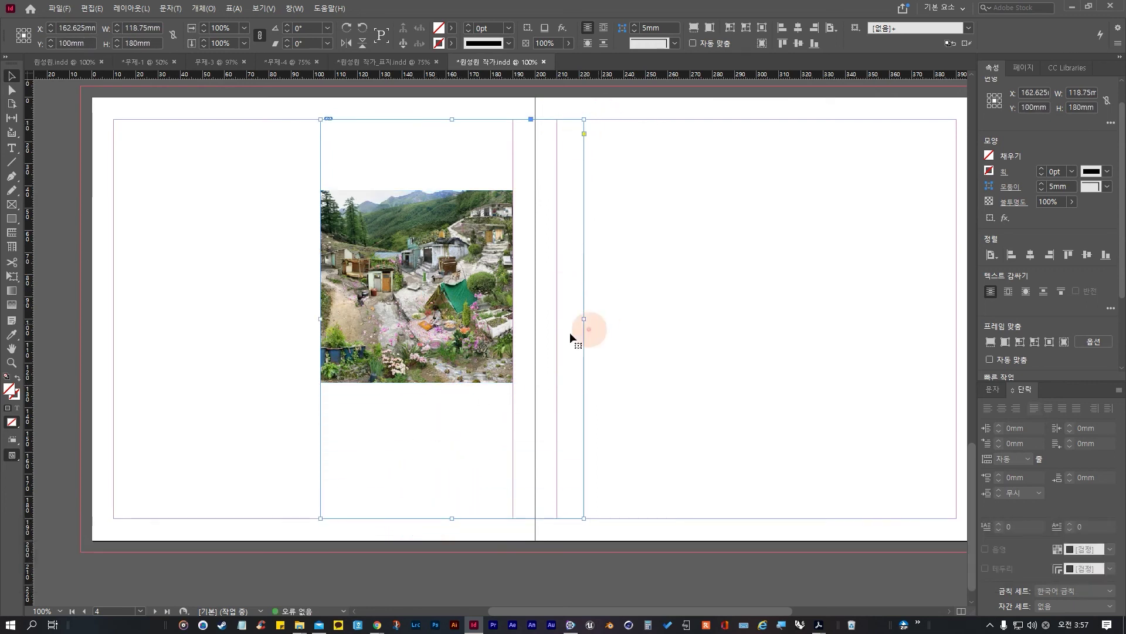
left_click(1005, 342)
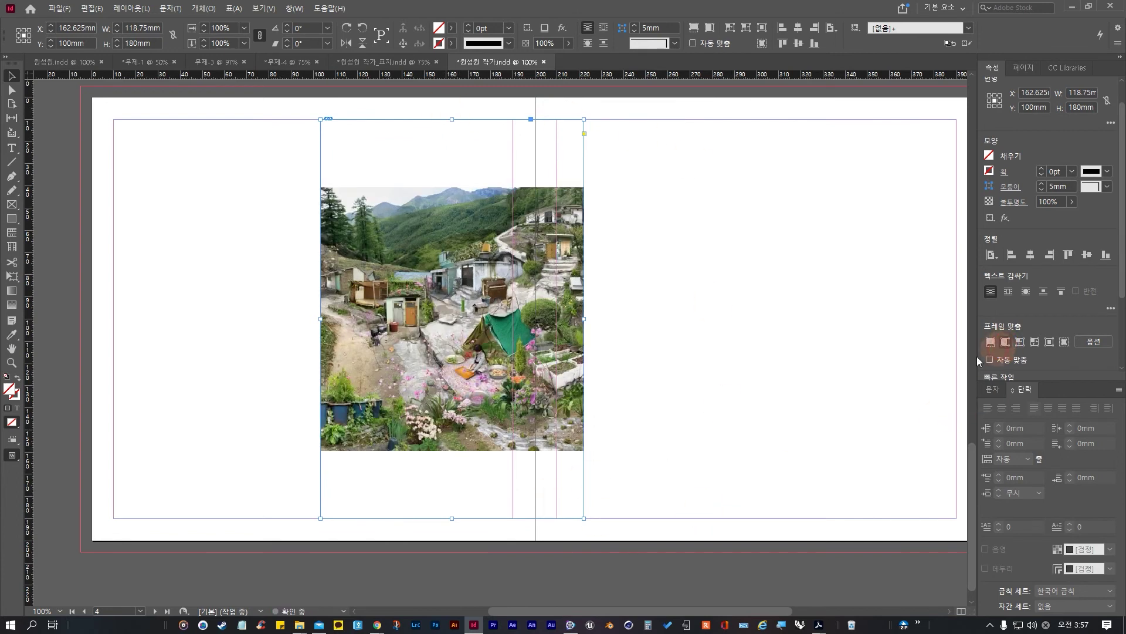
Step: Try scaling the village image from its centre to about 179.4 mm square inside the frame, and undo it
left_click(726, 329)
left_click(495, 280)
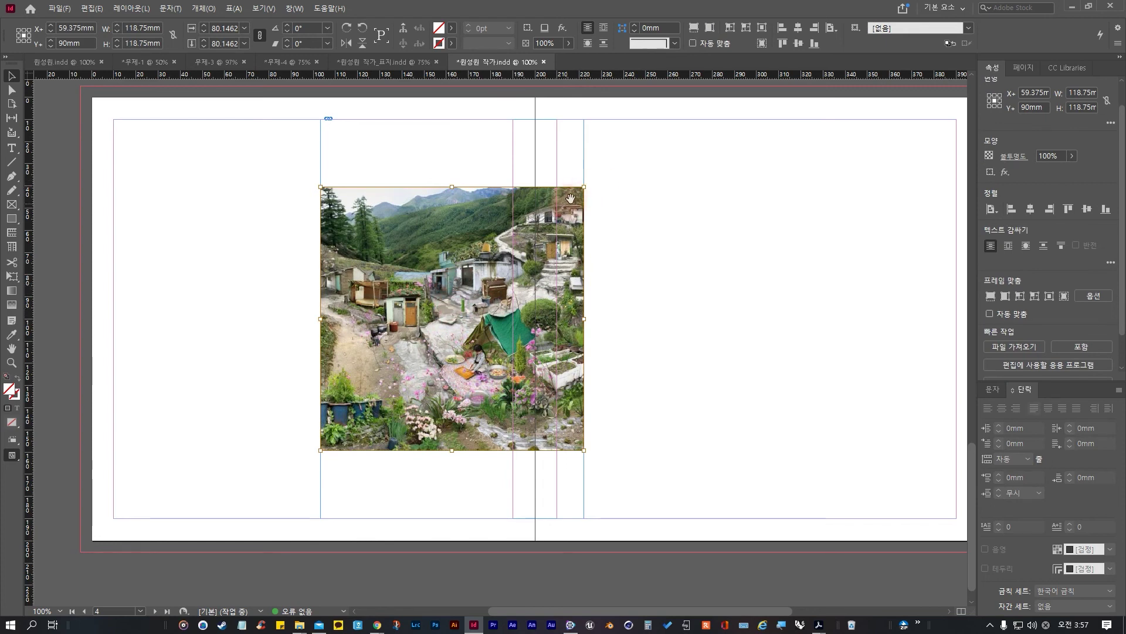
left_click_drag(584, 187, 650, 121)
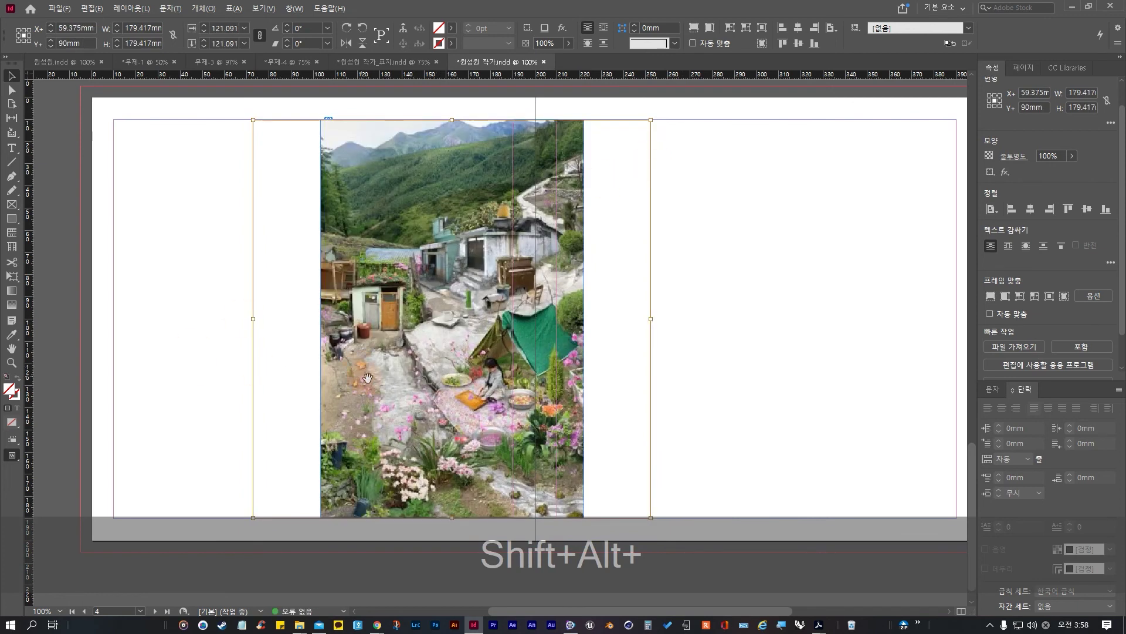
key("ctrl+z")
Step: Enlarge the village image inside its frame to about 196.75 mm square, starting from the frame's upper-left corner
left_click_drag(586, 183, 651, 208)
left_click_drag(653, 450, 756, 523)
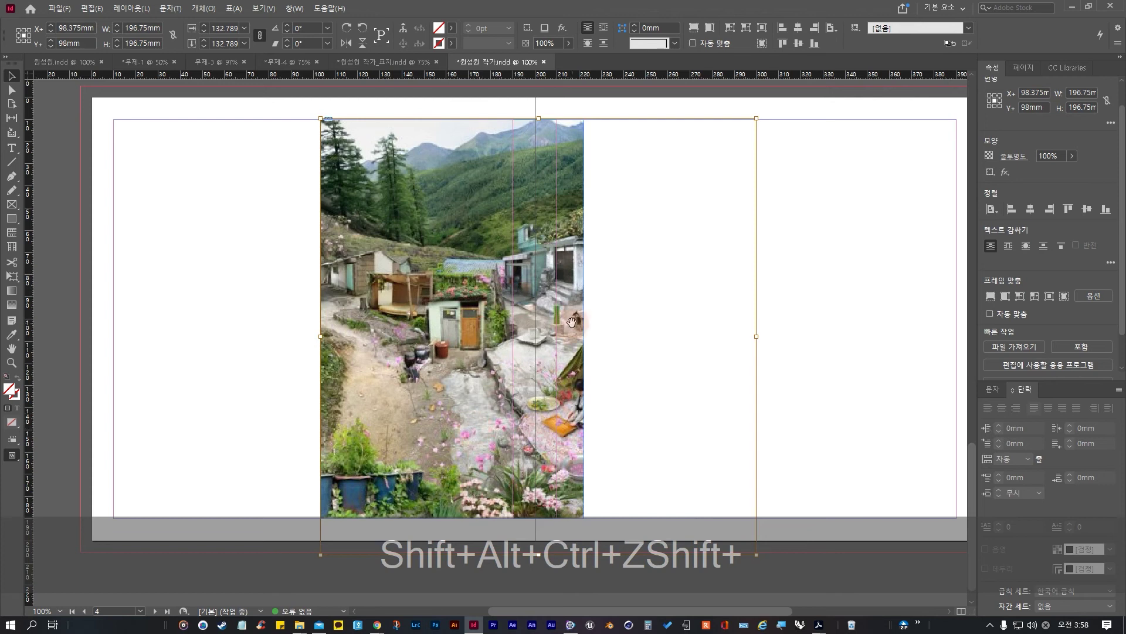
key("ctrl+z")
left_click(260, 502)
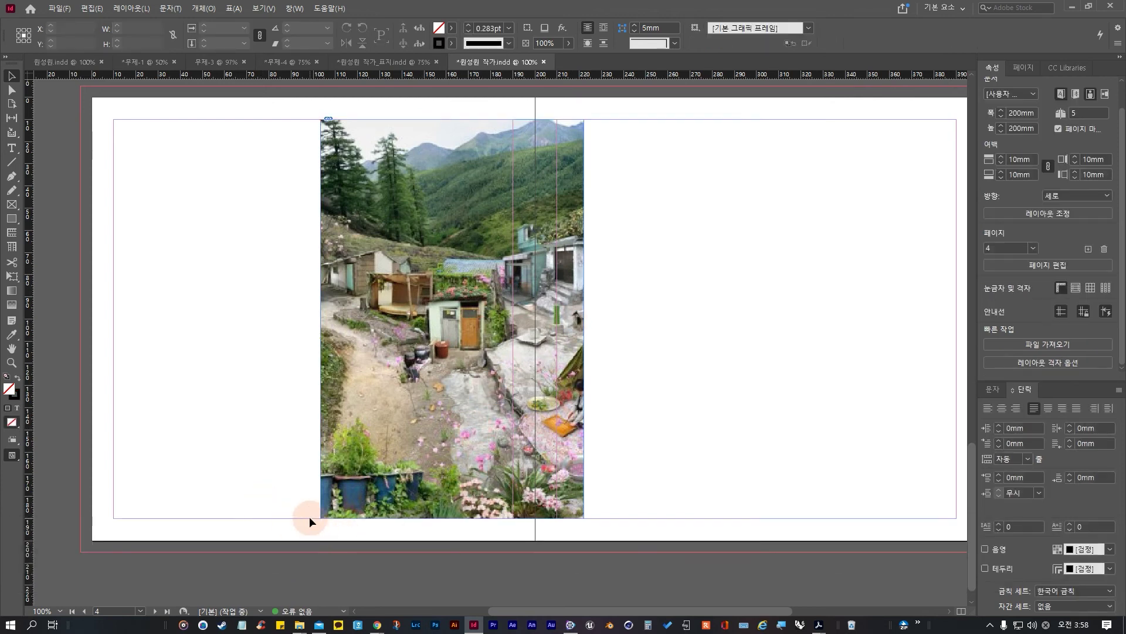
Step: Extend the village photo's frame down to the lower bleed edge, making it 195 mm high
left_click(406, 503)
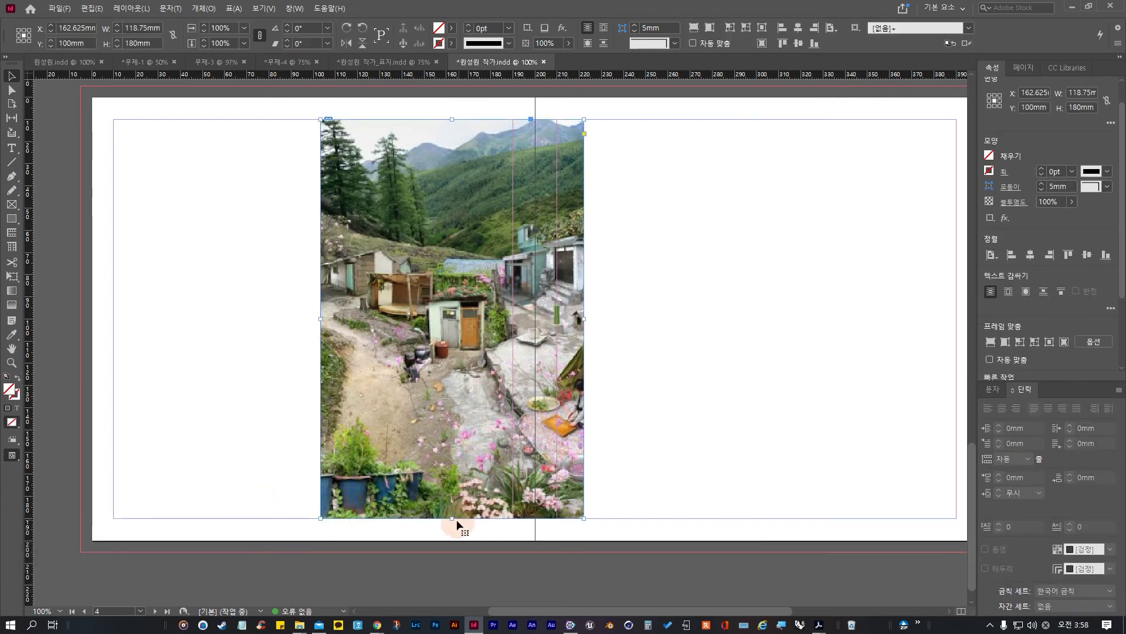
left_click_drag(453, 518, 453, 551)
key("space")
left_click_drag(706, 251, 759, 213)
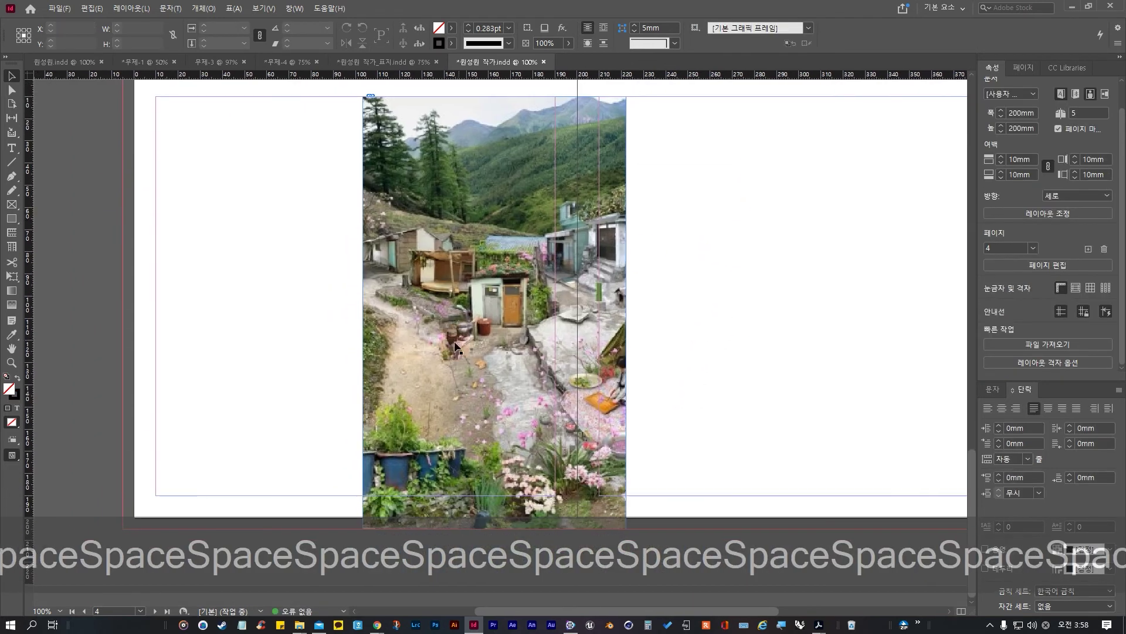
Step: Shift the village photo slightly left and narrow its frame to about 101.33 mm, ending at the spine
left_click_drag(459, 375, 448, 375)
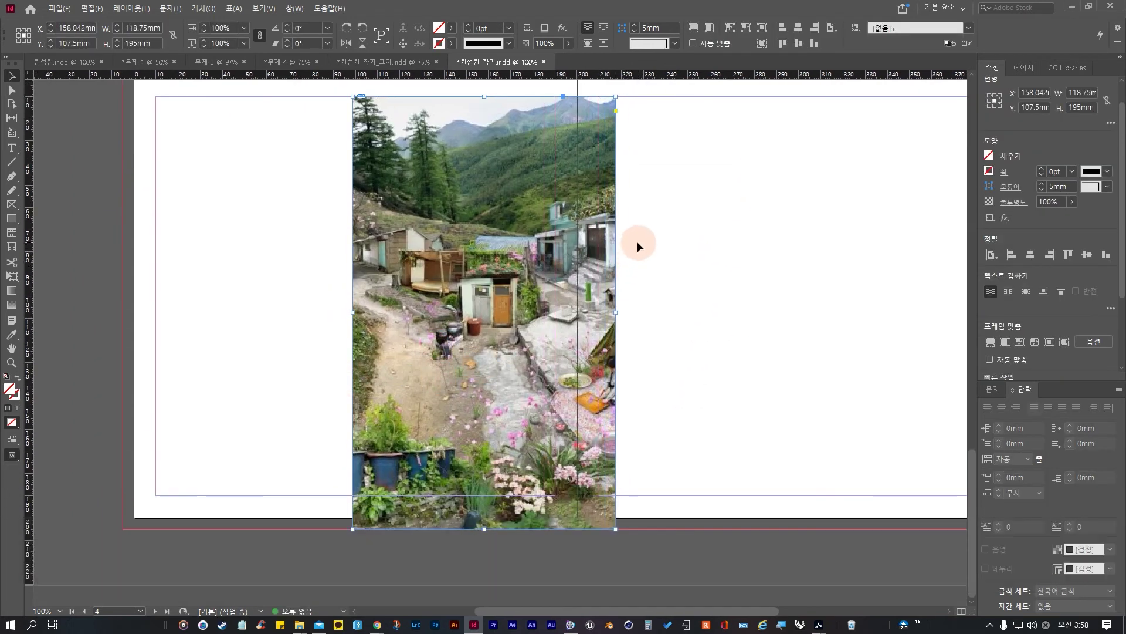
mouse_move(614, 312)
left_mouse_down()
mouse_move(578, 312)
mouse_move(635, 394)
mouse_move(634, 313)
left_mouse_up()
left_click(692, 298)
key("space")
left_click(608, 317)
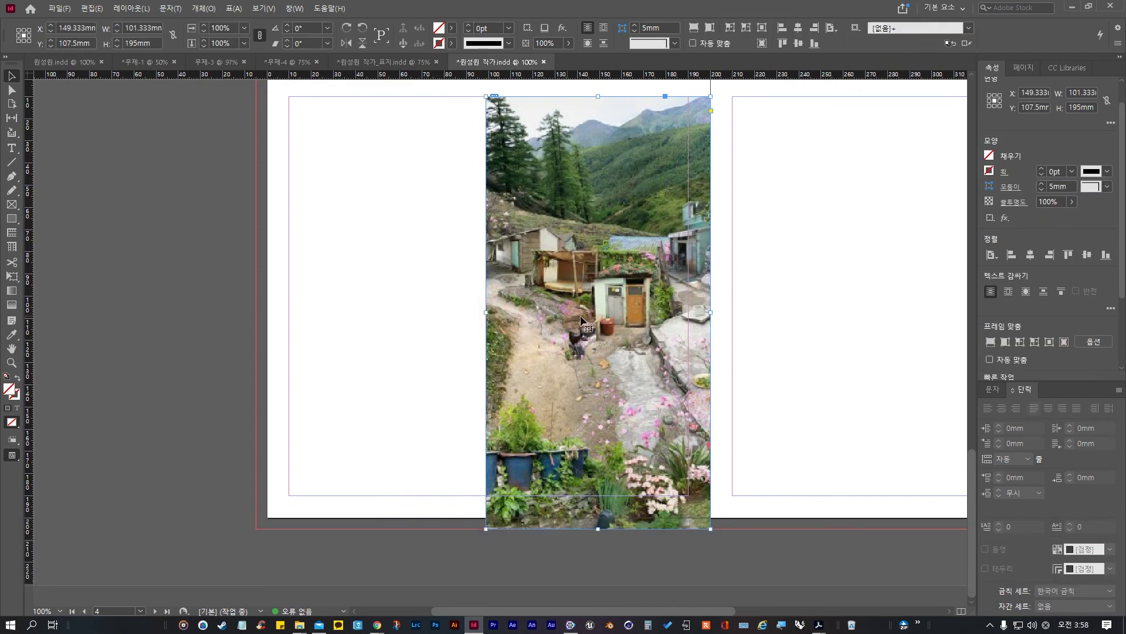
Step: Try fitting the village image proportionally inside its tall frame, and undo it
left_click(1008, 347)
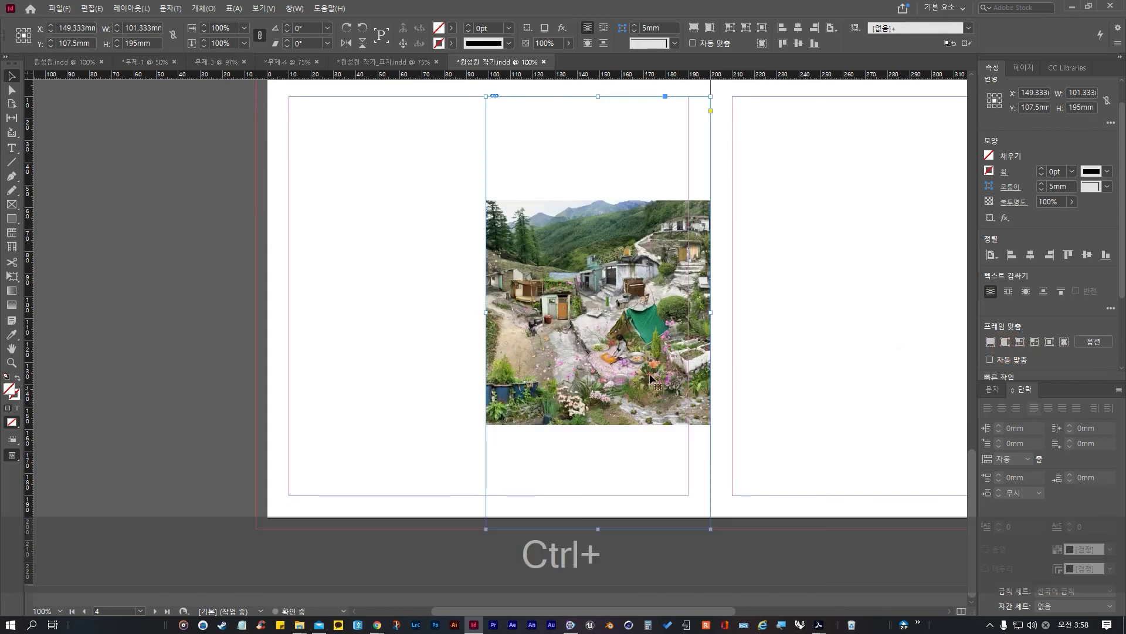
key("ctrl+z")
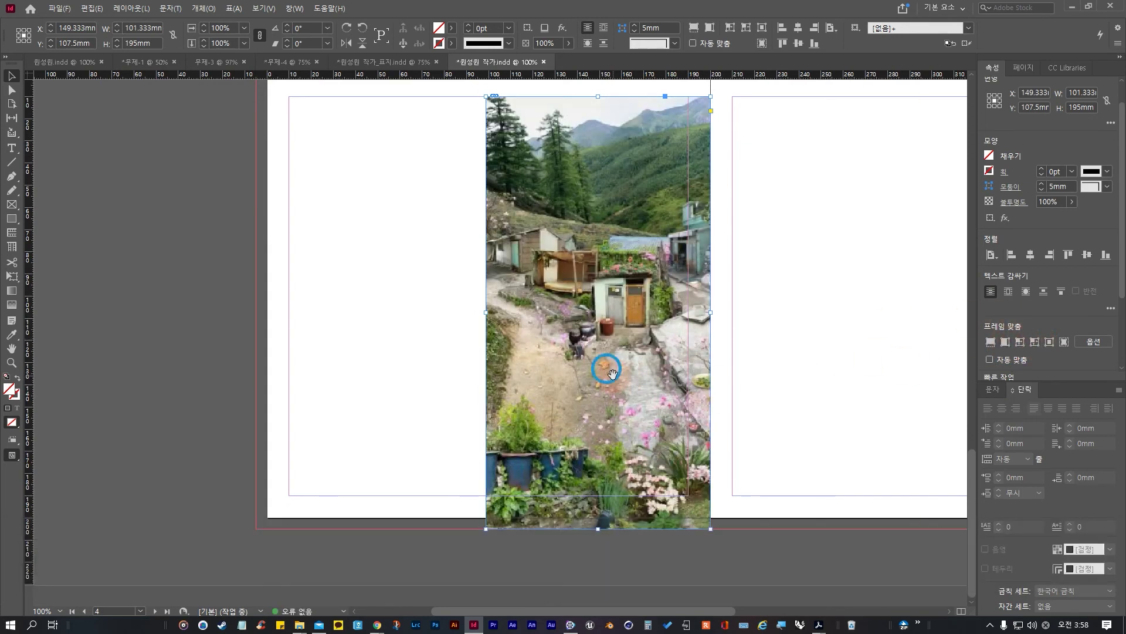
Step: Reposition the village image inside its frame to about X 5.375 mm, Y 93.71 mm to show the green tent area
double_click(613, 375)
left_click_drag(636, 386, 596, 401)
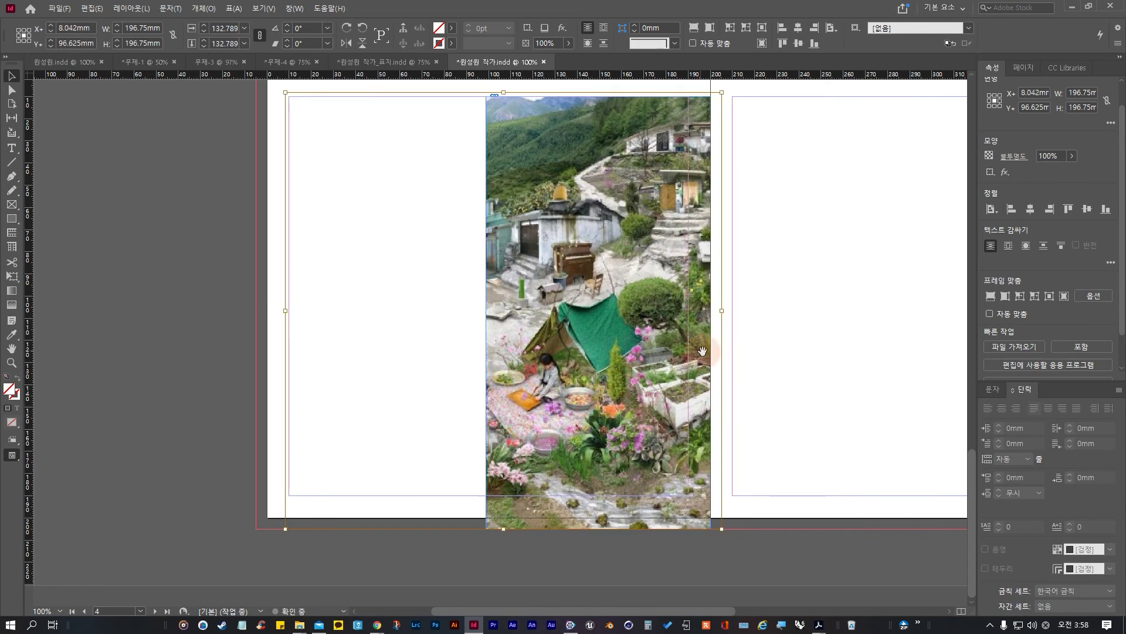
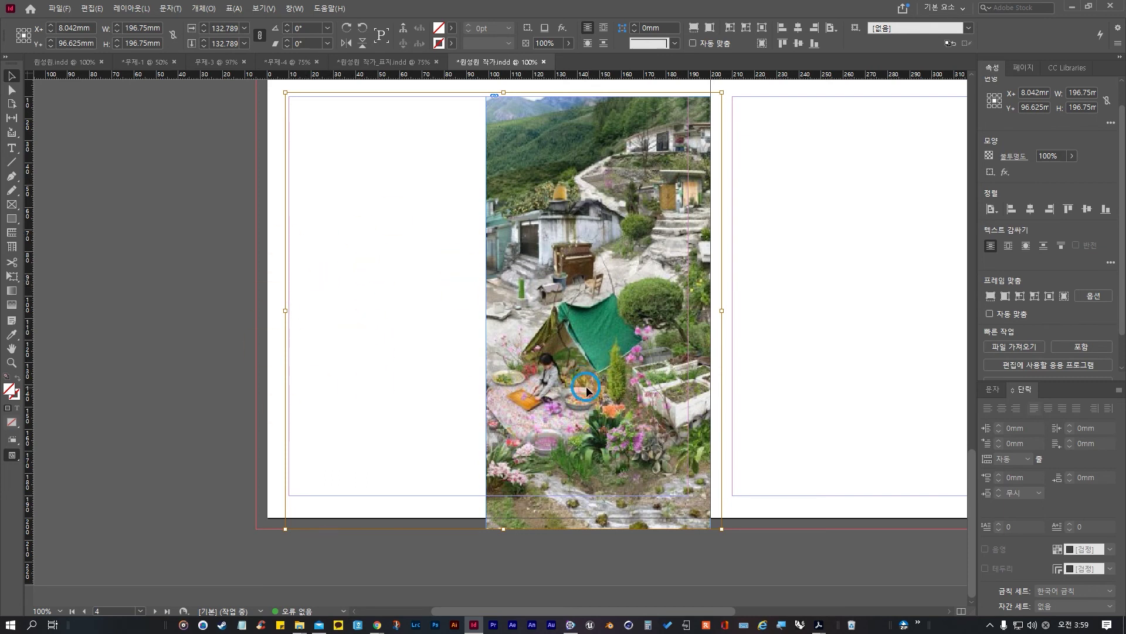
left_click_drag(587, 385, 581, 386)
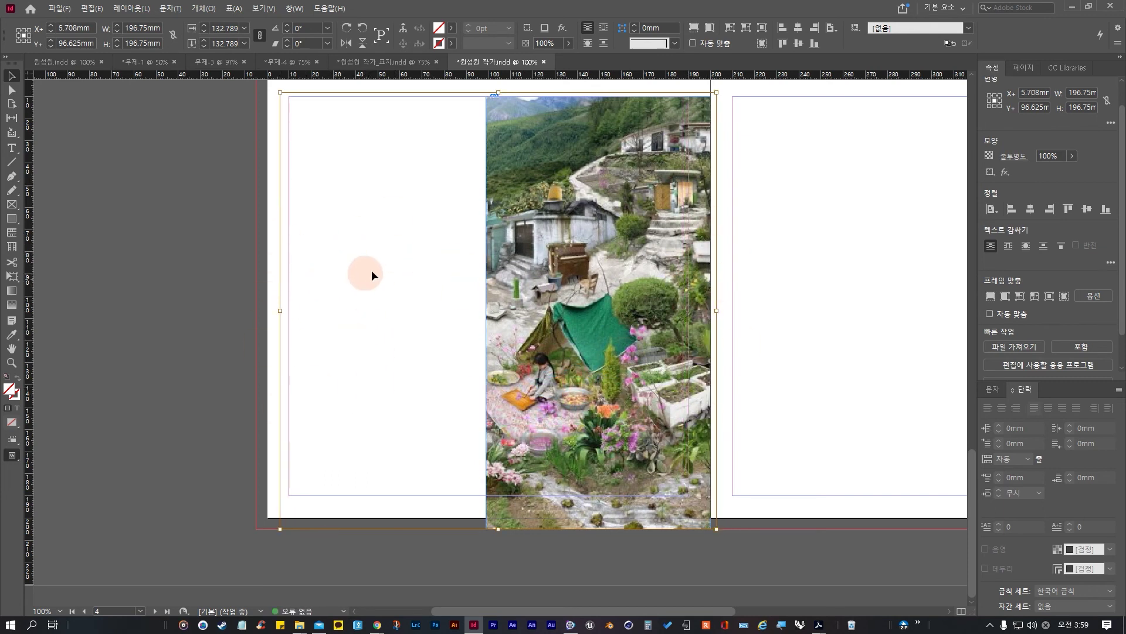
left_click_drag(591, 285, 591, 279)
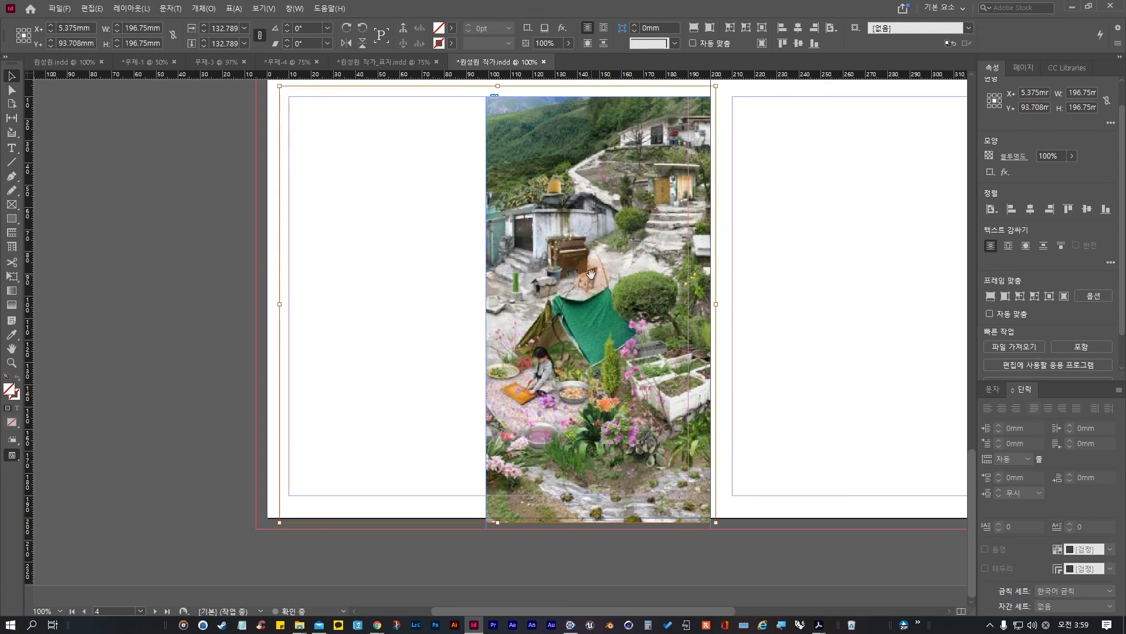
Step: Extend the village photo's frame upward past page 4's top edge to a height of about 210 mm
key("space")
left_click_drag(423, 243, 397, 281)
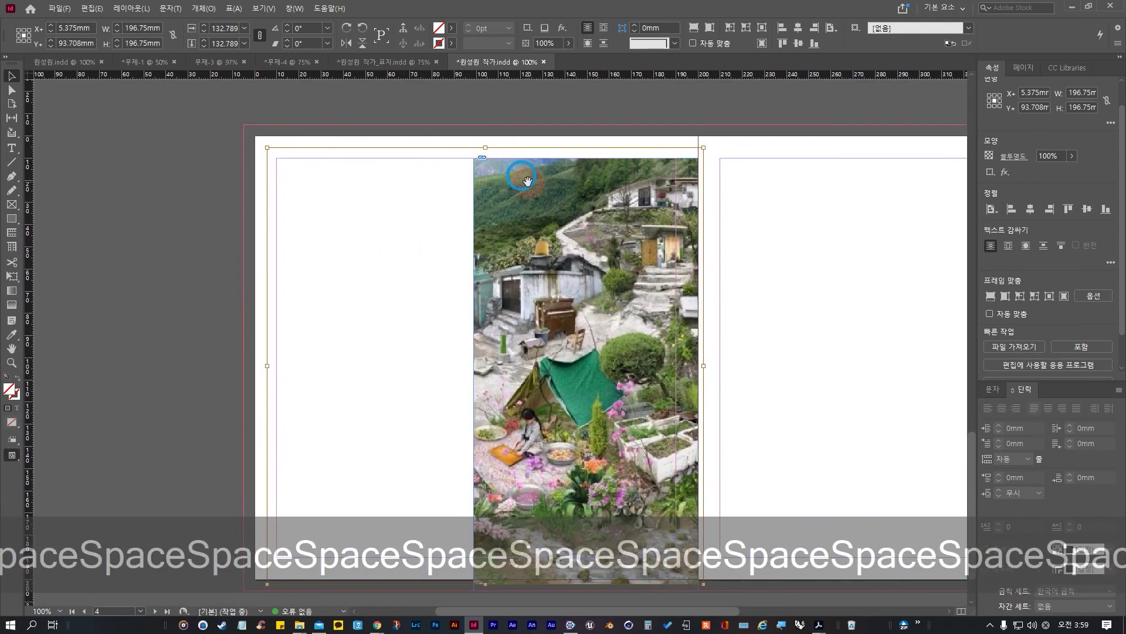
left_click(449, 157)
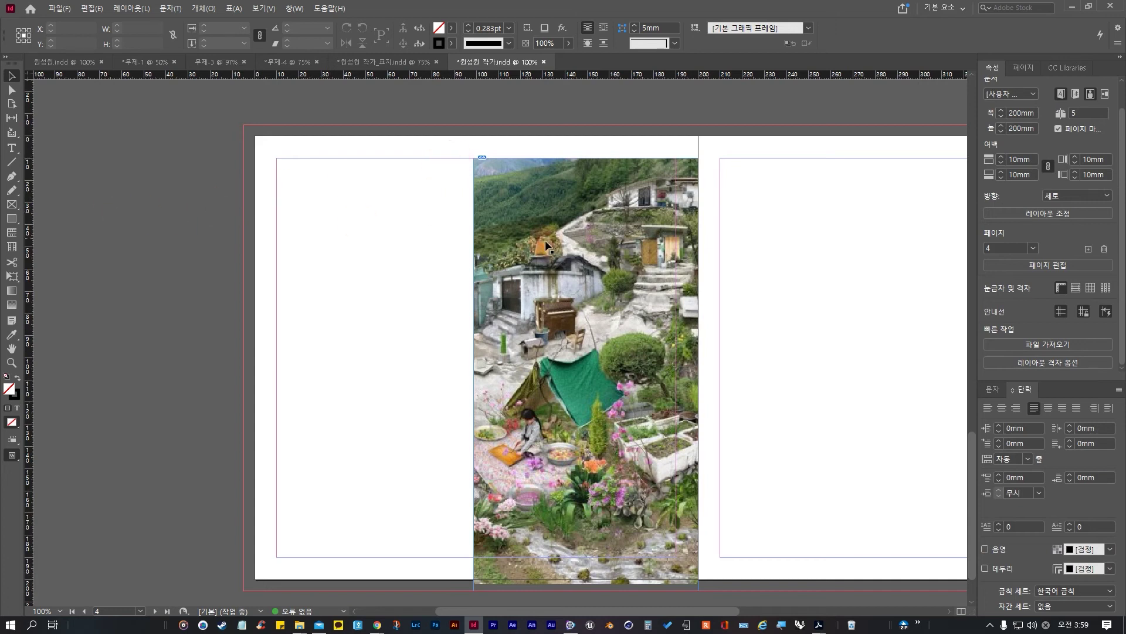
left_click(590, 154)
left_click_drag(587, 156, 587, 125)
Step: Try moving the village photo's frame upward, and undo the move
left_click(463, 343)
left_click_drag(610, 361, 610, 315)
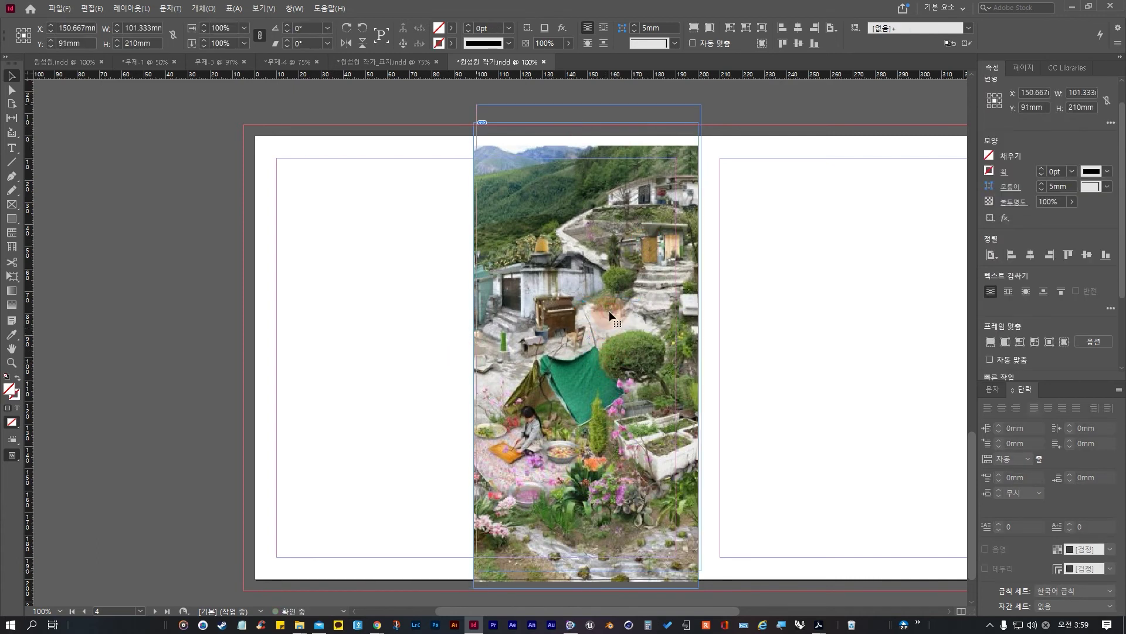
key("ctrl+z")
key("ctrl+z")
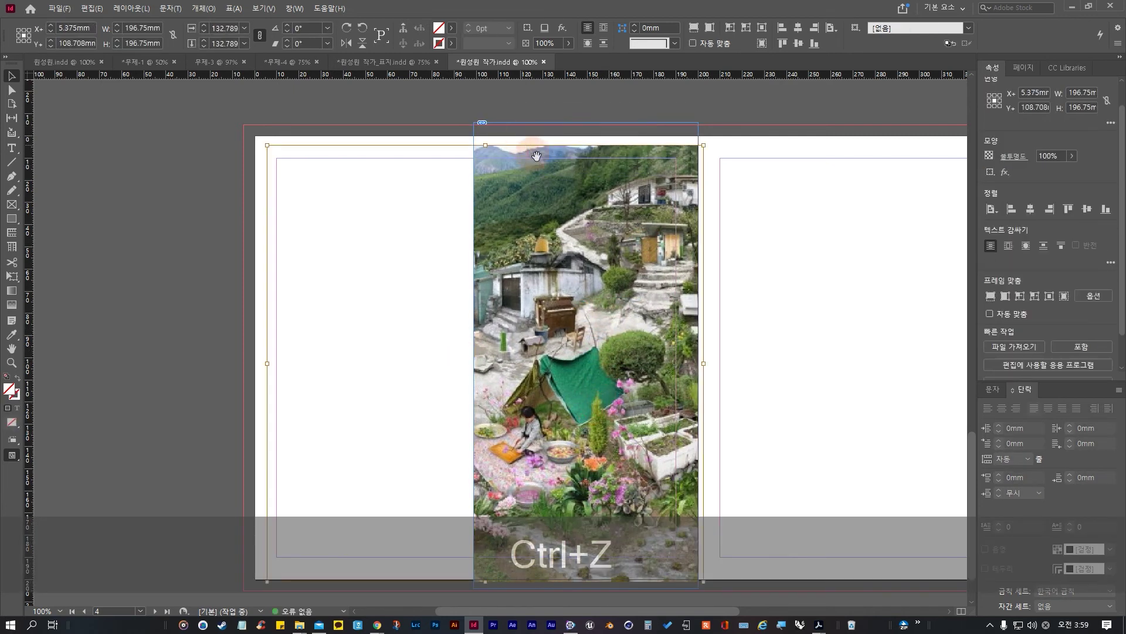
Step: Scale the village image inside its frame up to about 206.08 mm square to cover the upper bleed
left_click_drag(487, 146, 474, 117)
left_click(855, 355)
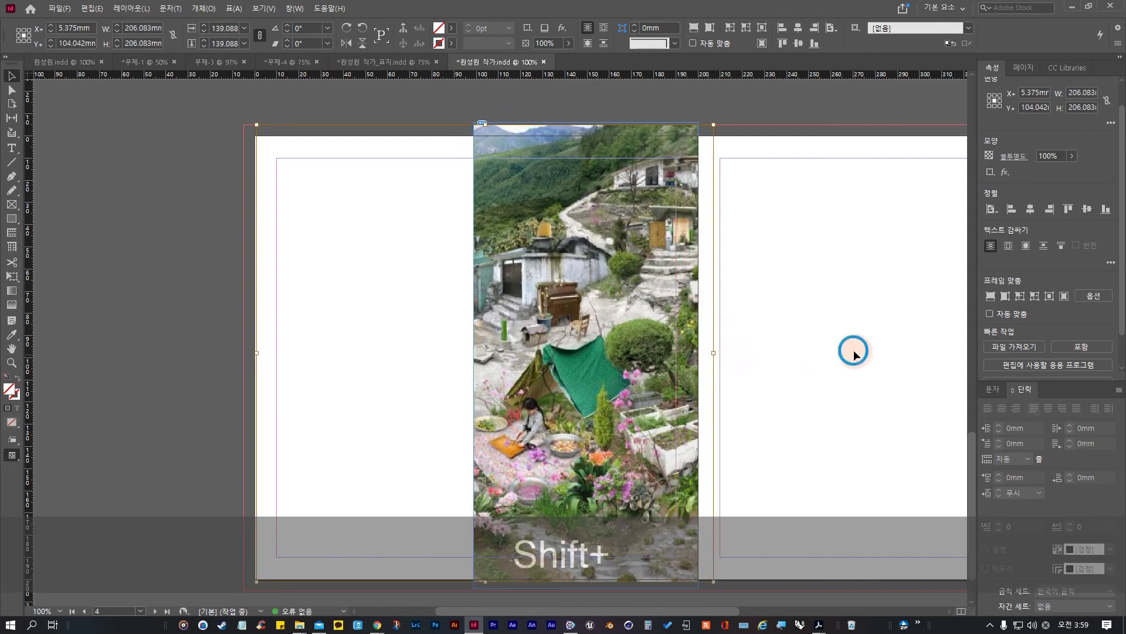
key("shift+space")
left_click_drag(804, 450, 775, 264)
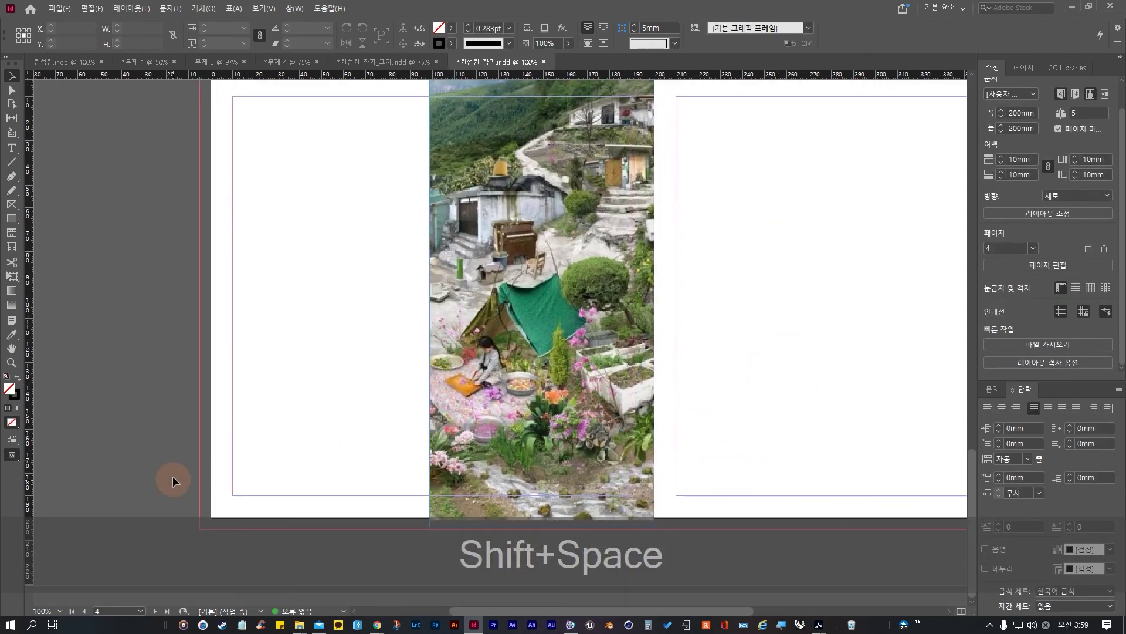
Step: Preview the page 4-5 spread without guides and frame edges, and return to the artist description text frame on page 3
scroll(346, 449, "down", 1, "alt")
key("w")
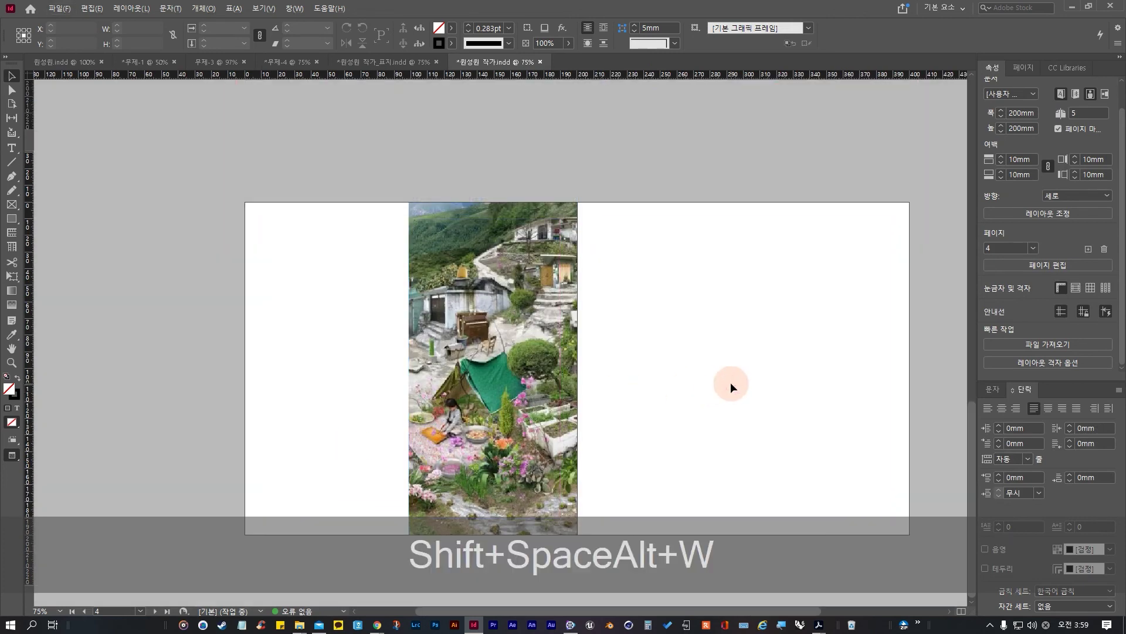
key("w")
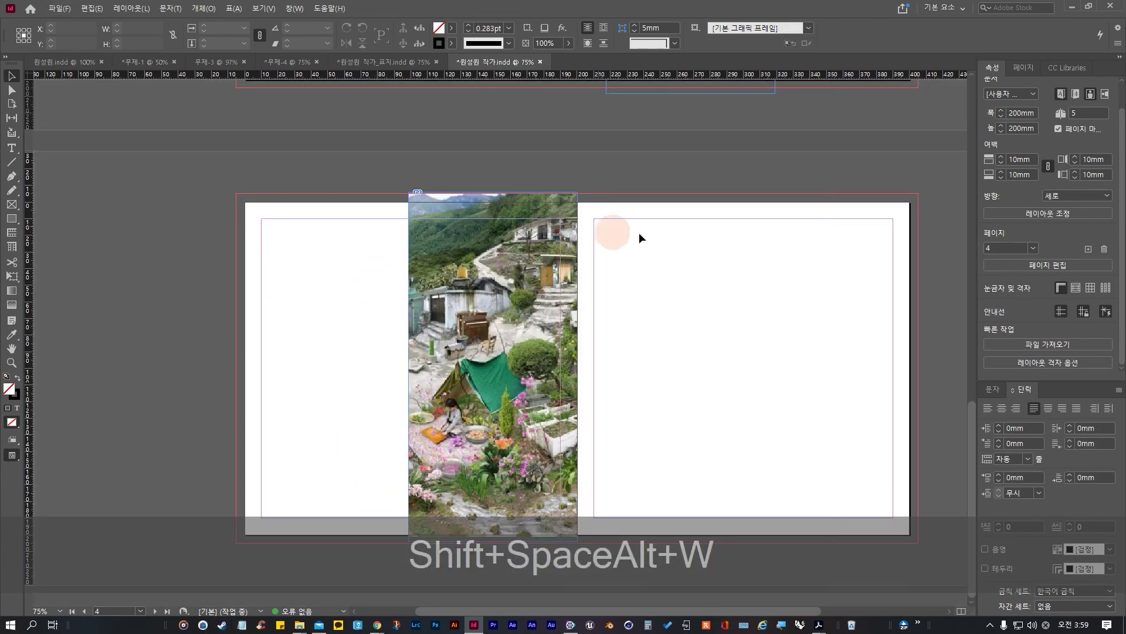
key("space")
left_click_drag(699, 252, 662, 465)
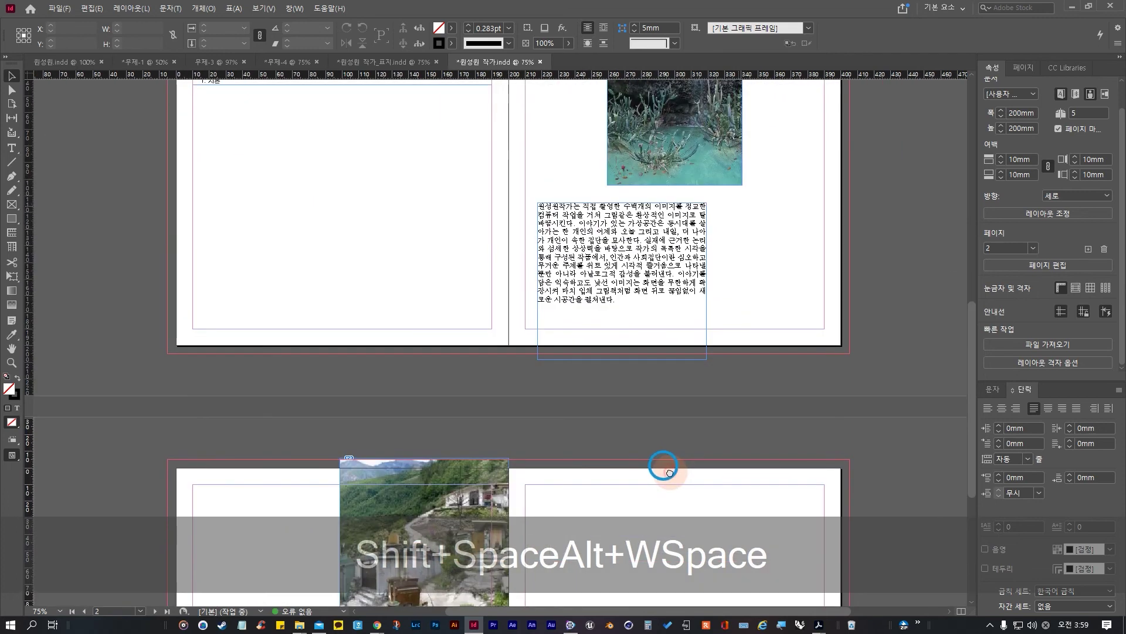
left_click_drag(646, 289, 528, 356)
left_click(516, 323)
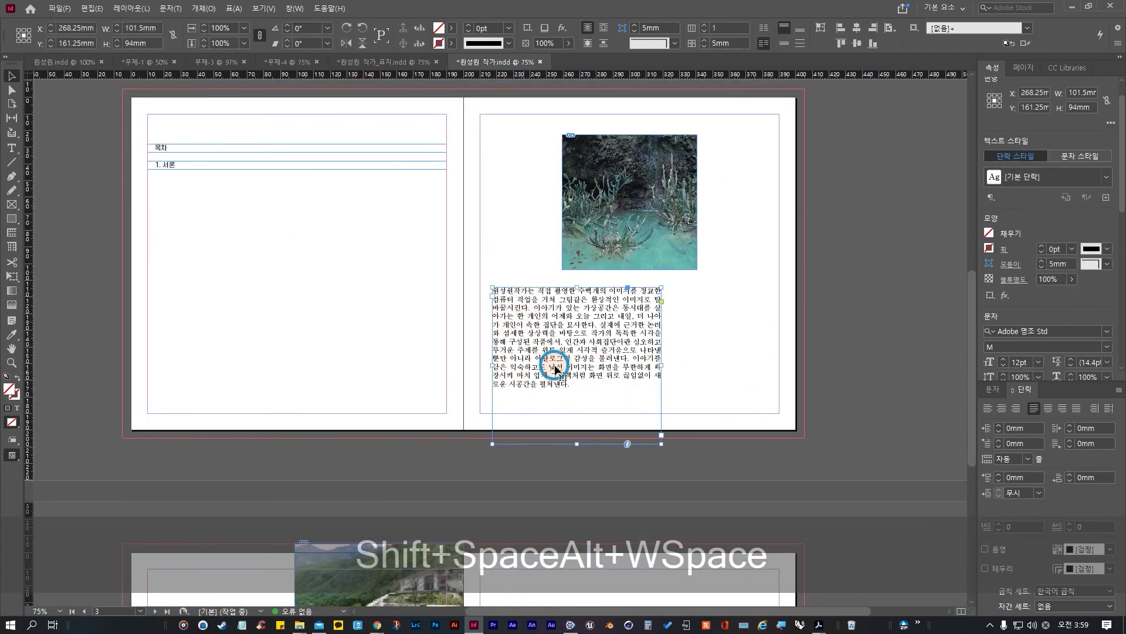
double_click(592, 386)
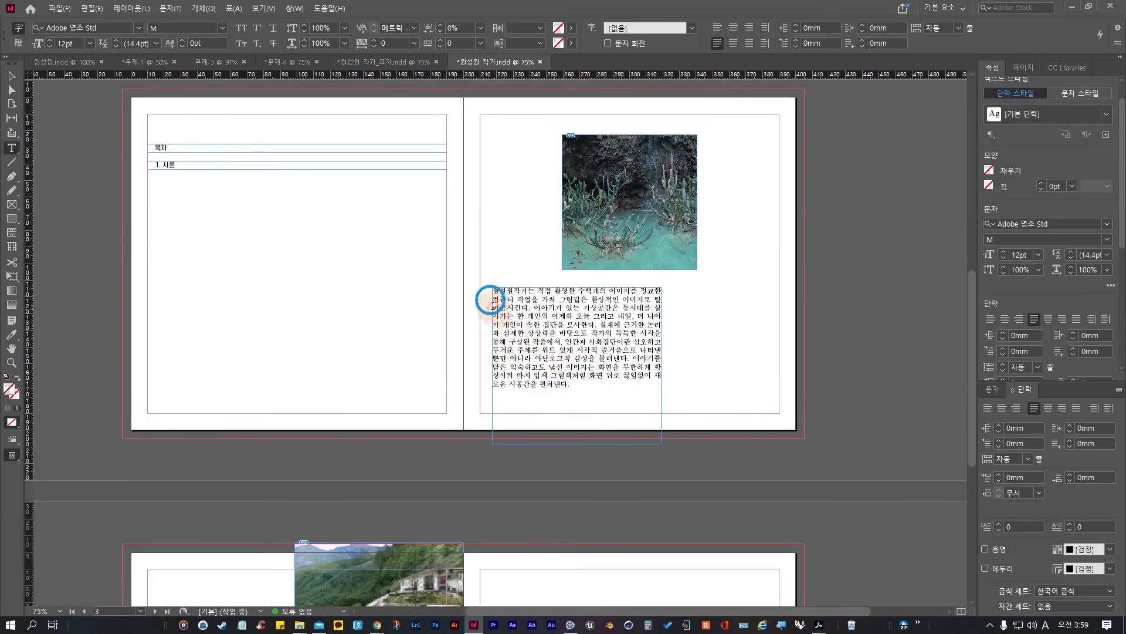
left_click_drag(494, 291, 604, 392)
left_click(684, 417)
left_click(238, 102)
left_click(11, 75)
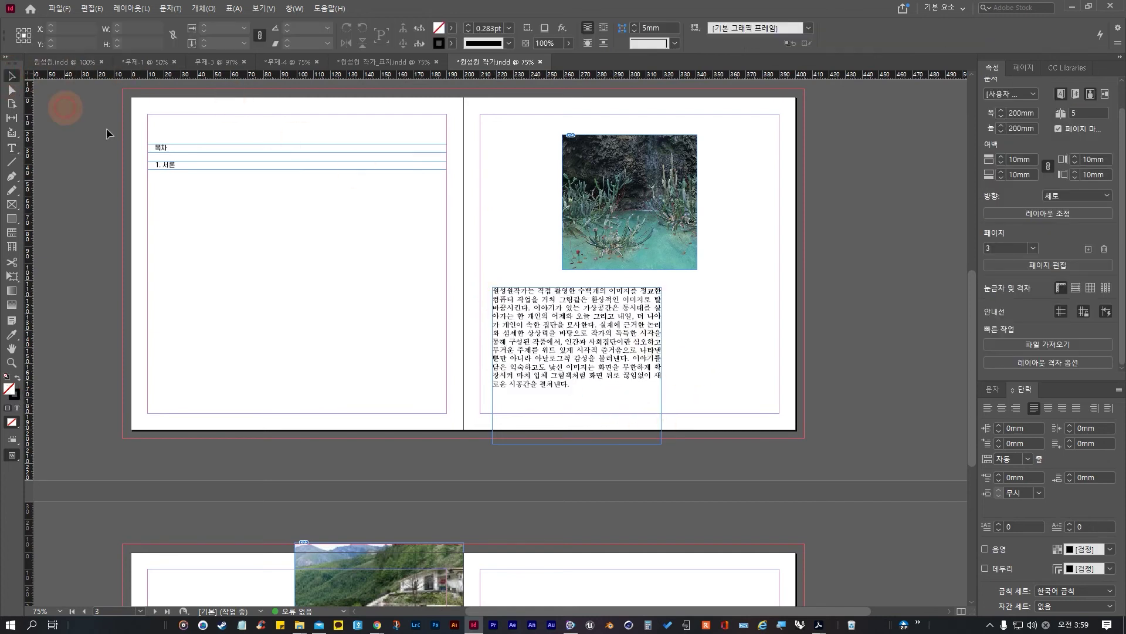
Step: Fit page 3's description text frame to the side and bottom margins, 180 mm wide and about 75.75 mm high
left_click(657, 425)
left_click(658, 367)
left_click_drag(660, 365, 781, 365)
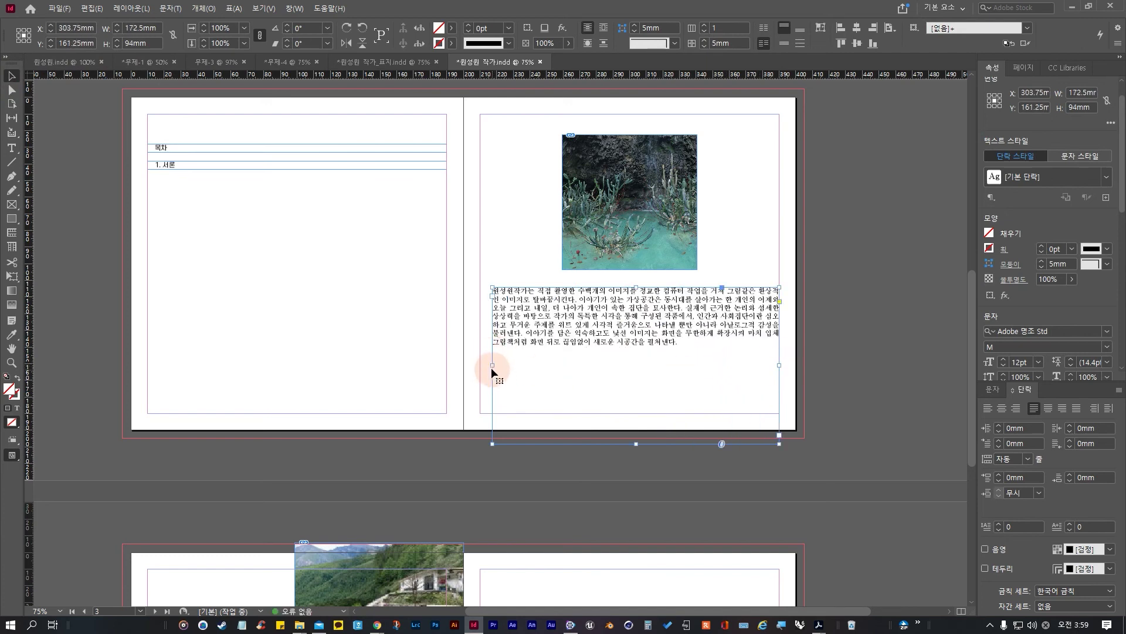
left_click_drag(489, 367, 479, 367)
double_click(481, 296)
key("Escape")
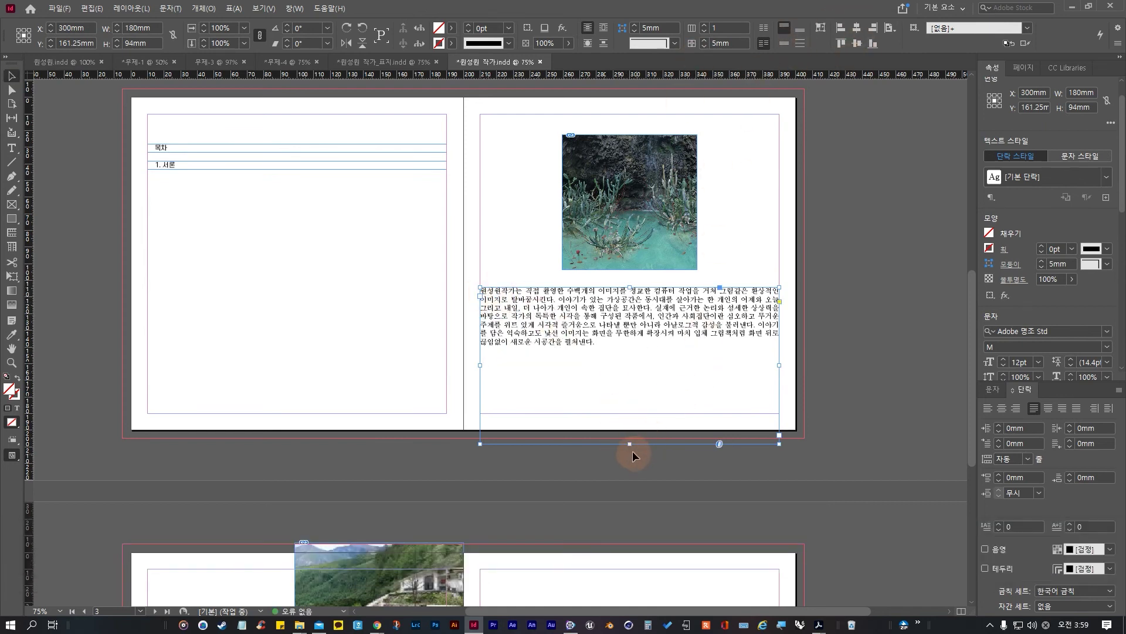
left_click_drag(628, 444, 627, 413)
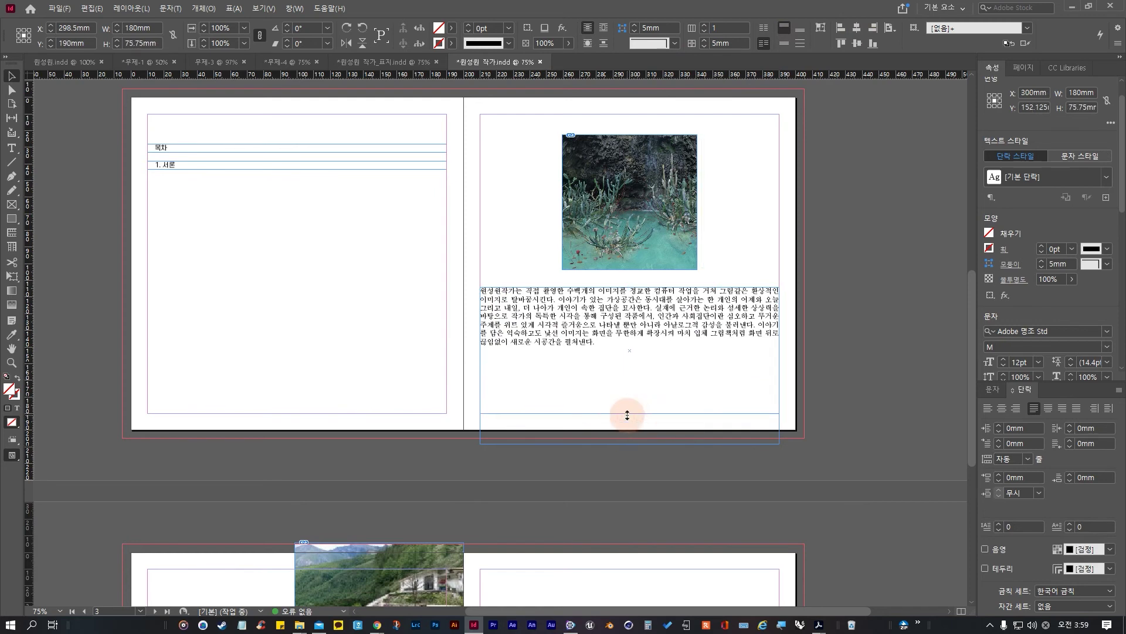
Step: Set the whole description paragraph on page 3 in the font 에스코어 드림, style 4 Regular
double_click(573, 323)
triple_click(578, 334)
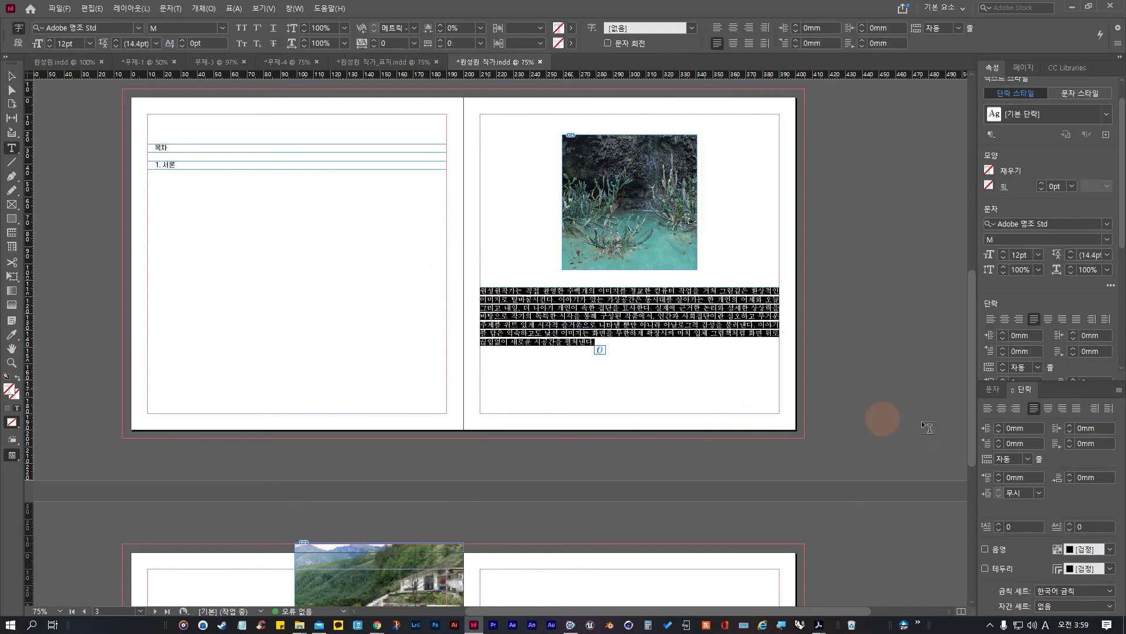
left_click(991, 389)
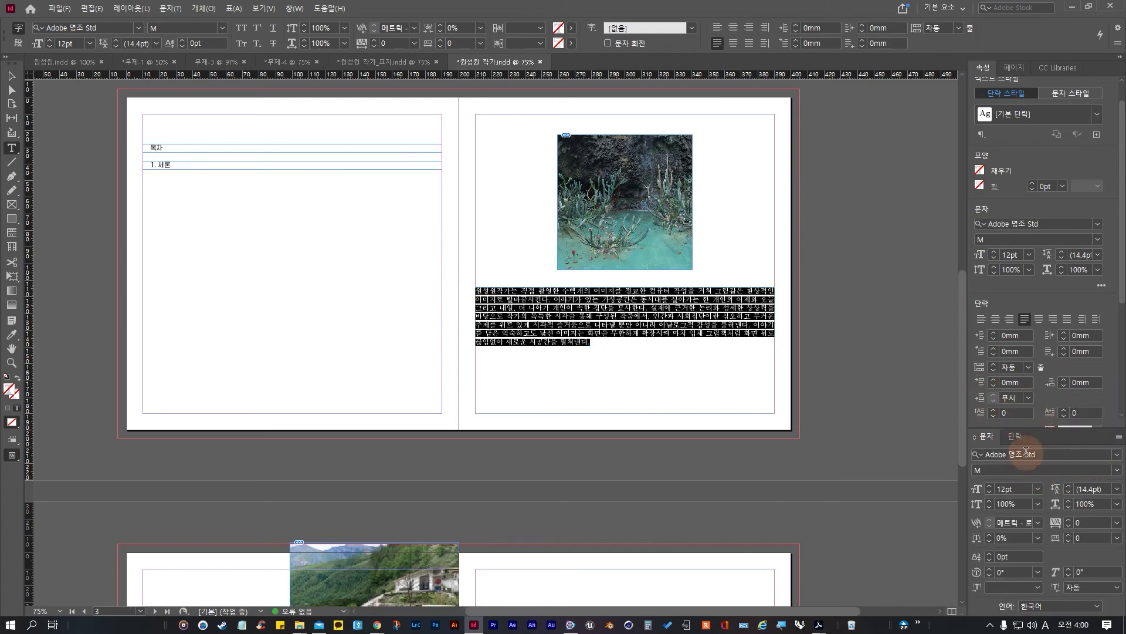
left_click(1092, 455)
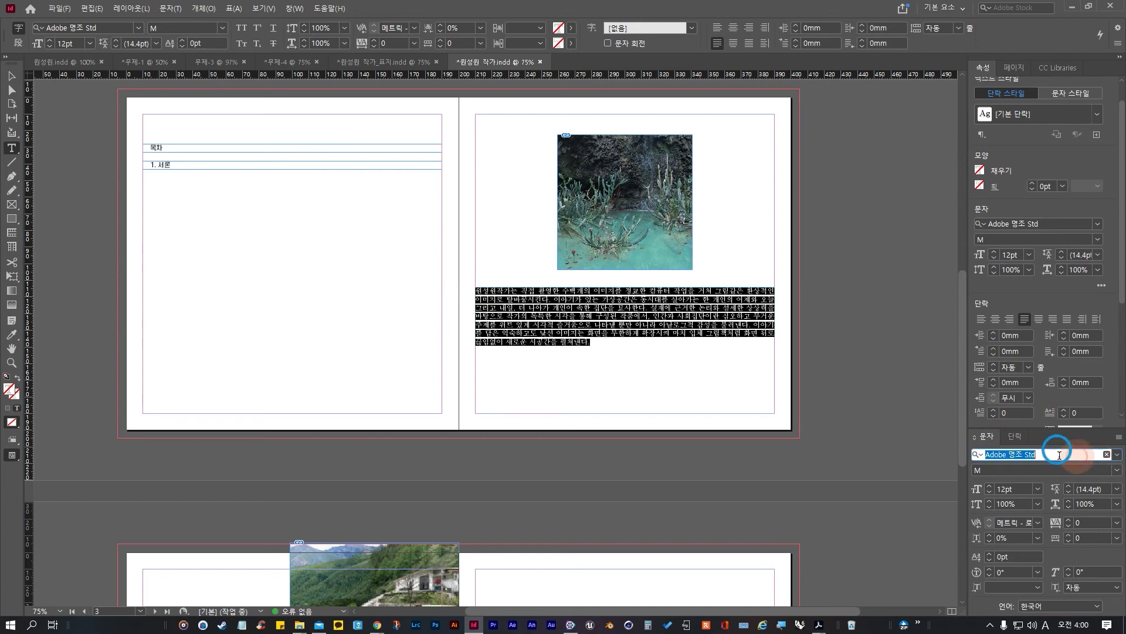
type("DPTM")
key("BackSpace")
key("BackSpace")
key("BackSpace")
key("BackSpace")
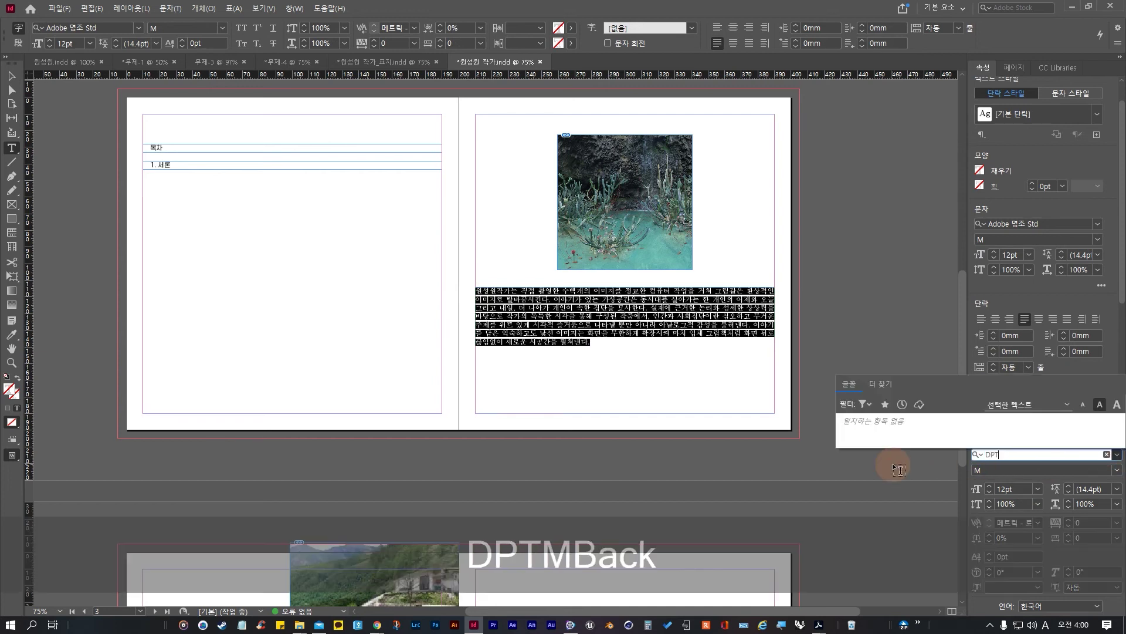
key("Hangul")
type("앳ㅡ")
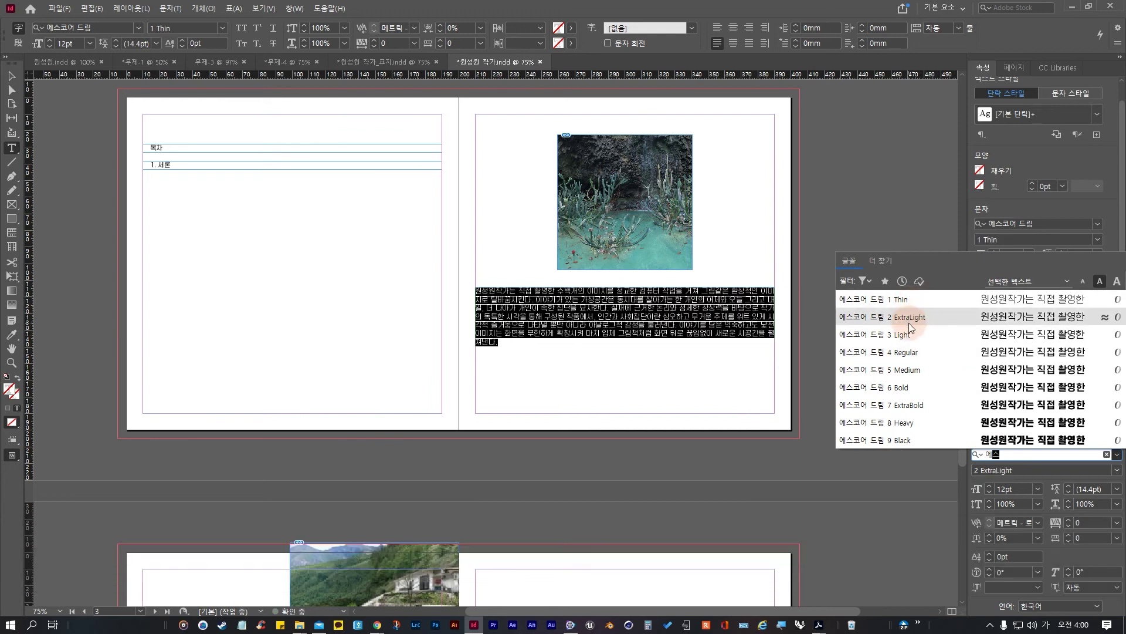
left_click(910, 351)
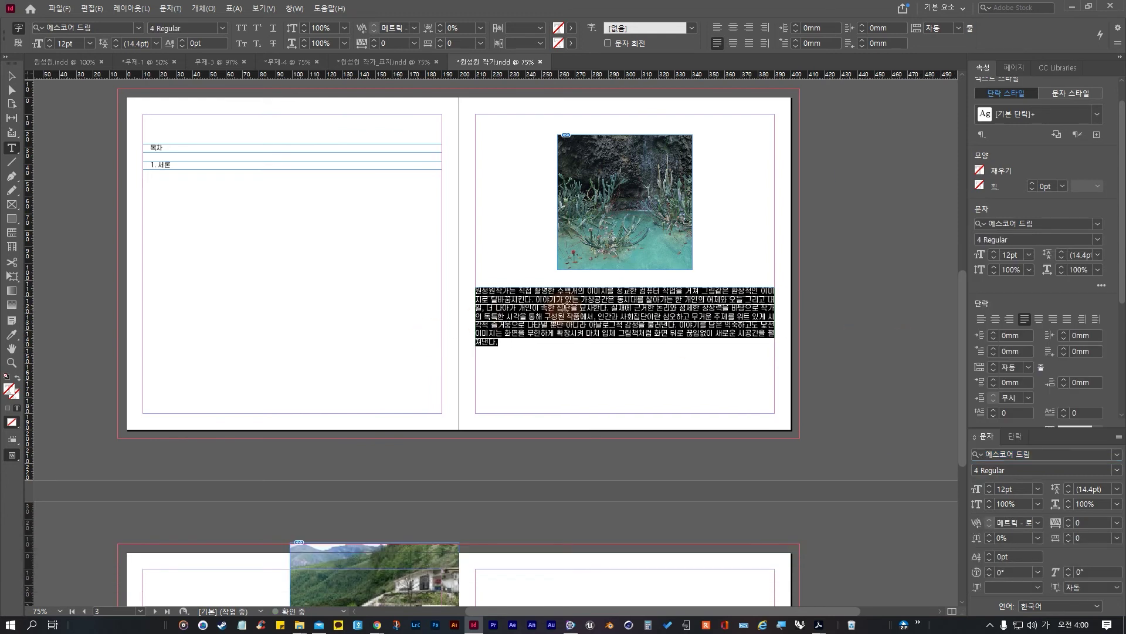
Step: Try a looser leading of 16.4 pt on the description paragraph, and set it back to 14.4 pt
left_click(545, 350)
left_click_drag(531, 344, 376, 272)
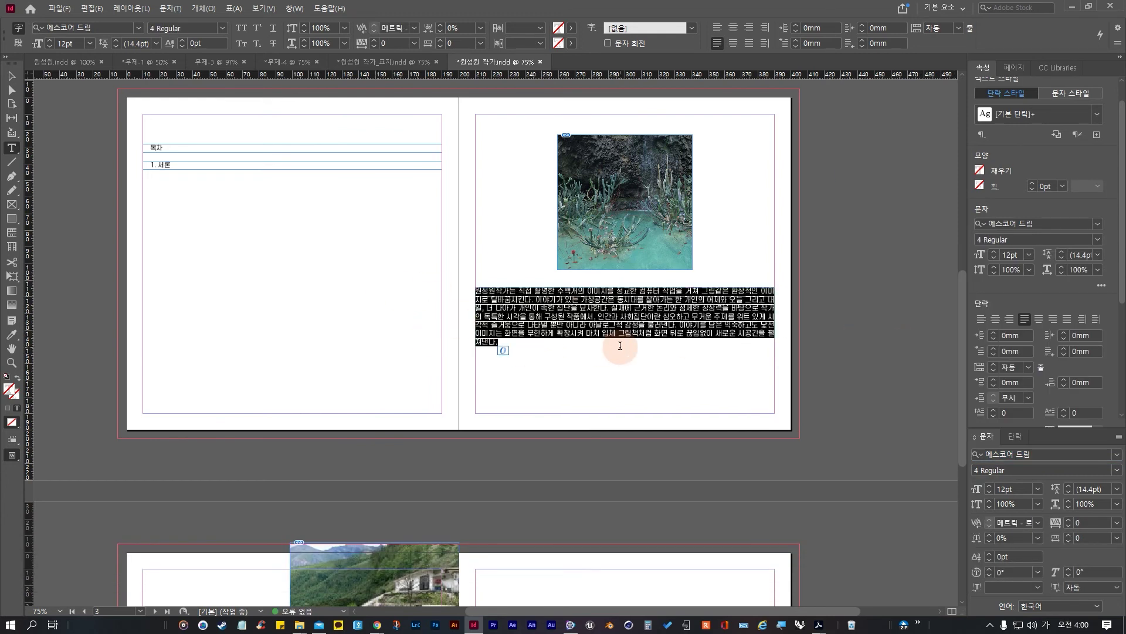
key("alt+Down")
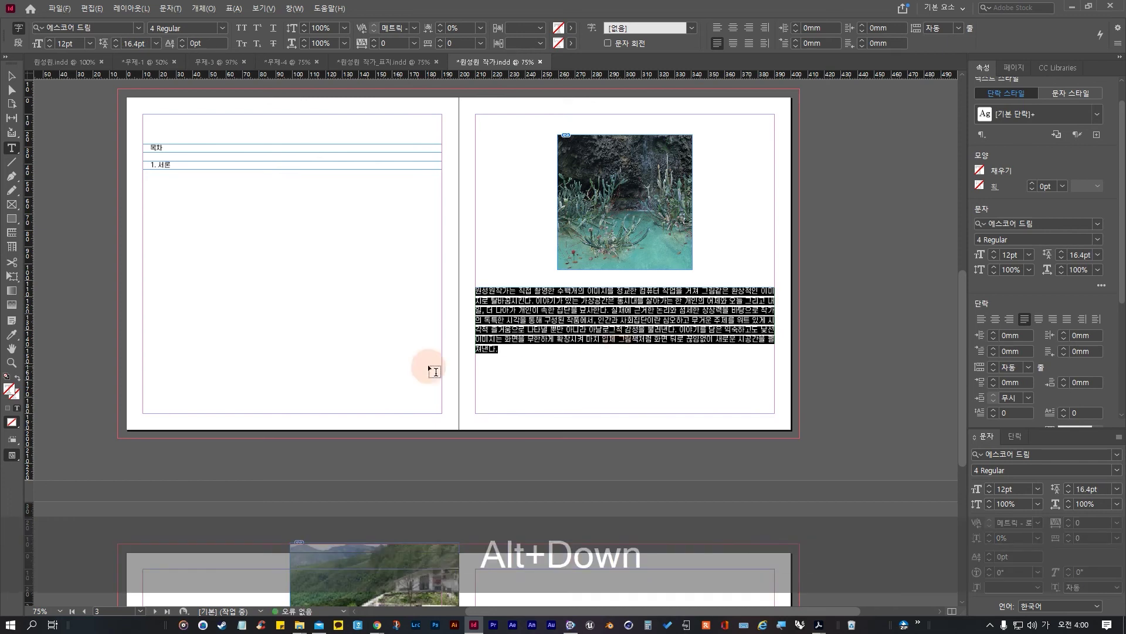
left_click(554, 330)
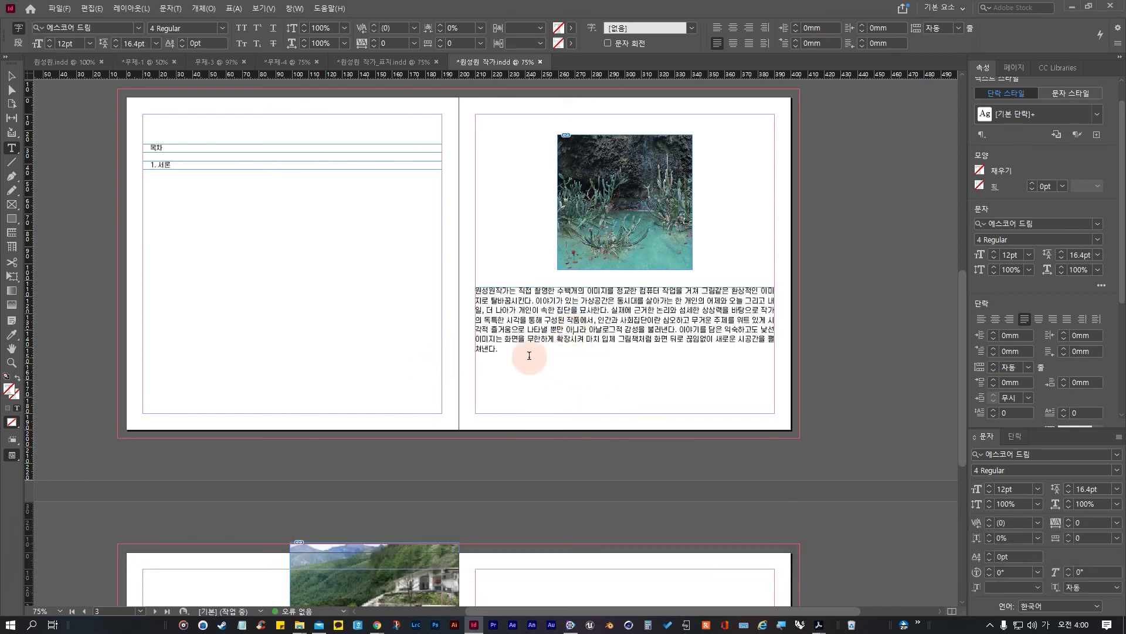
left_click_drag(516, 346, 346, 231)
key("alt+Up")
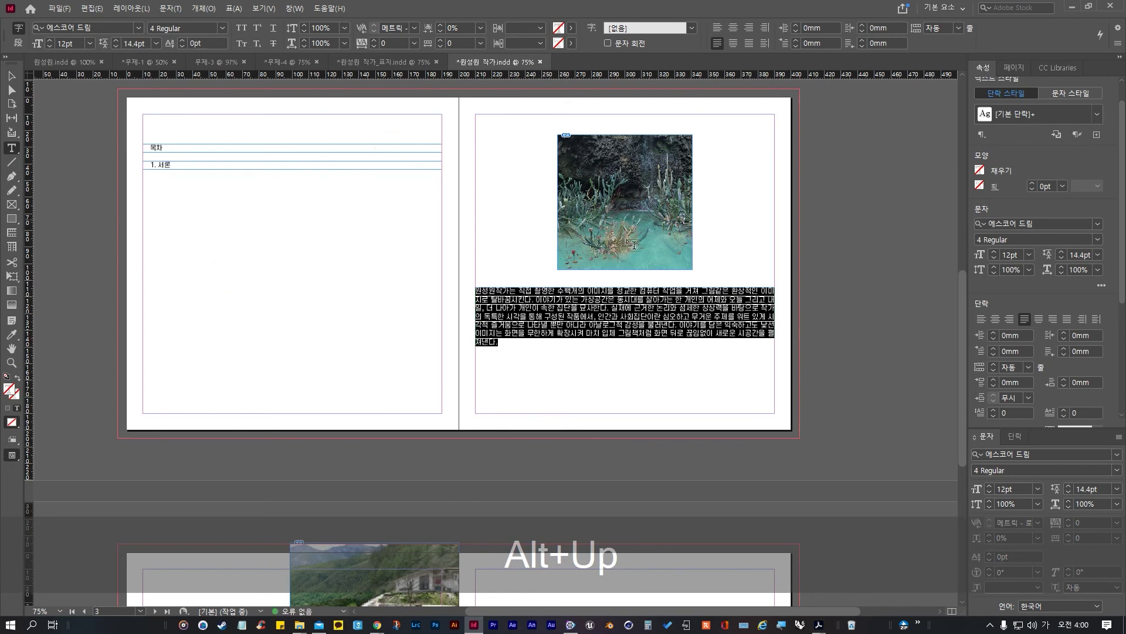
left_click(637, 274)
Step: Try indenting the description paragraph with a space before its first character, and delete that space
left_click(479, 291)
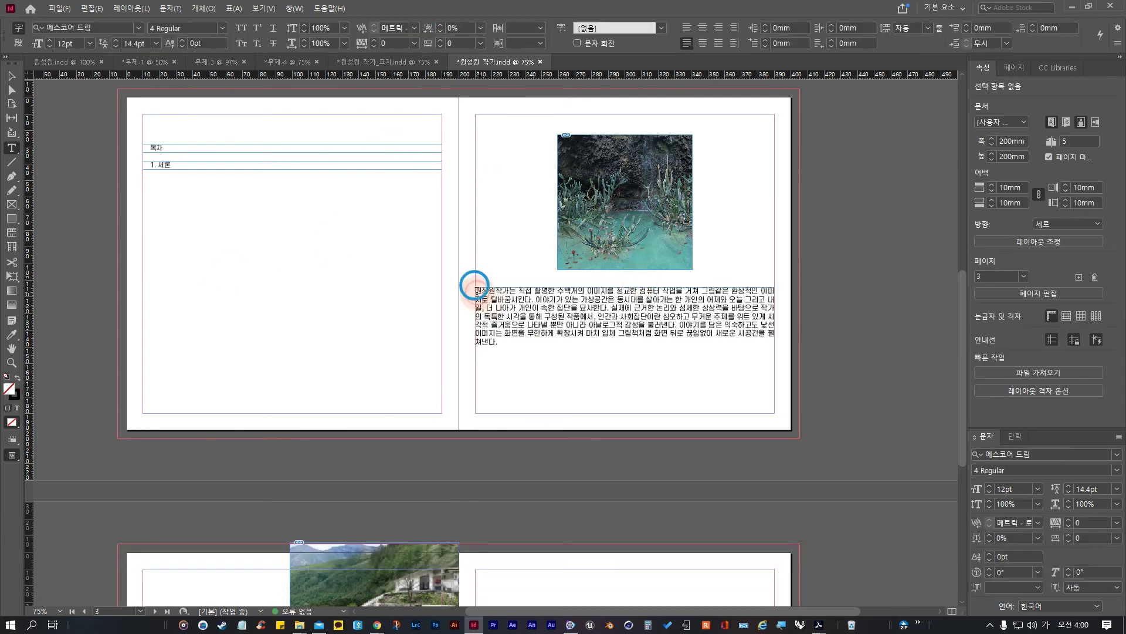
triple_click(476, 290)
left_click_drag(475, 290, 482, 290)
left_click(473, 292)
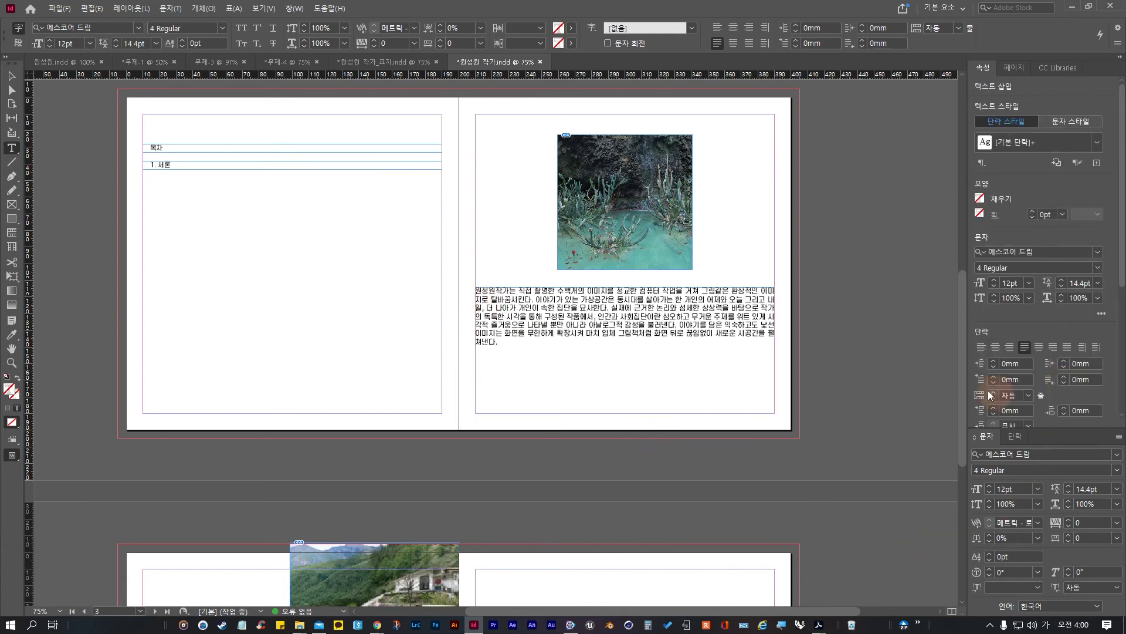
scroll(1053, 402, "down", 5)
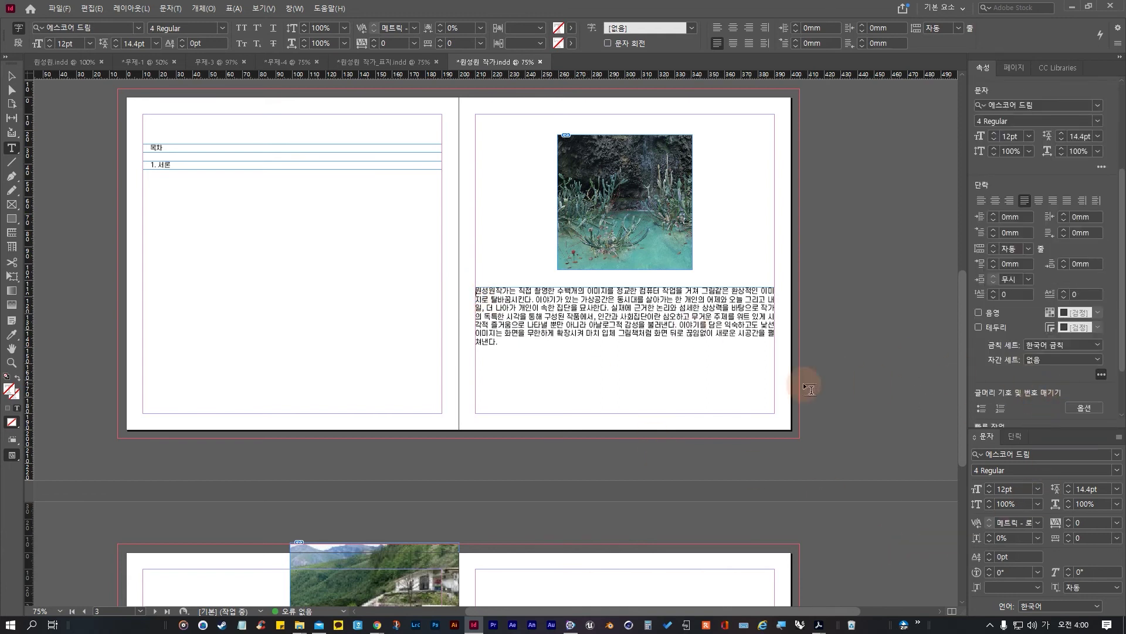
left_click(473, 292)
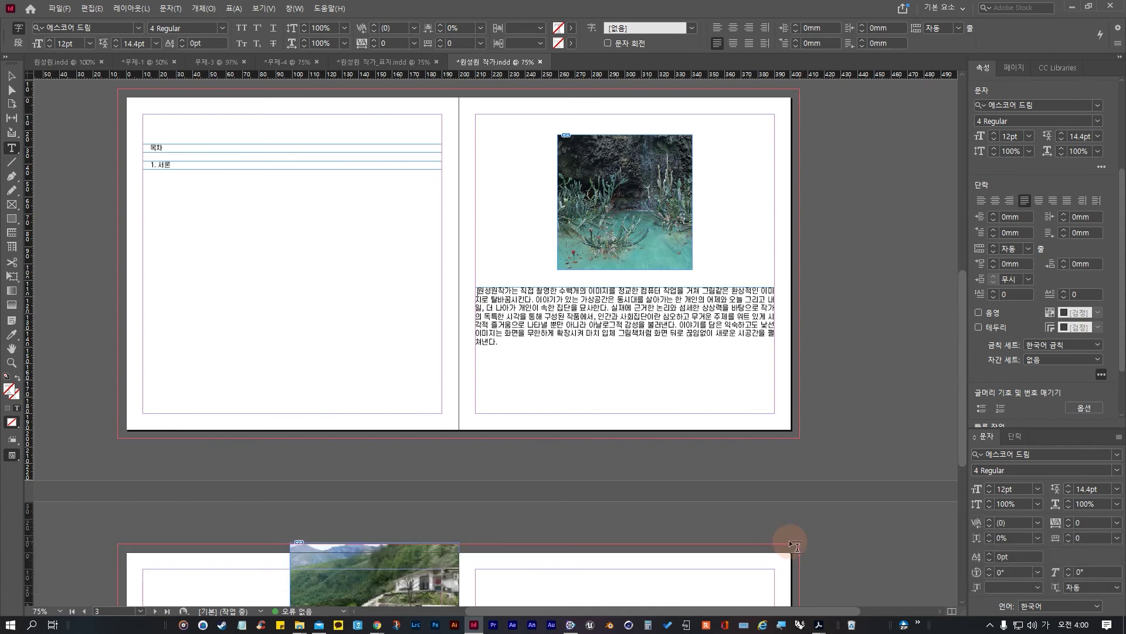
key("BackSpace")
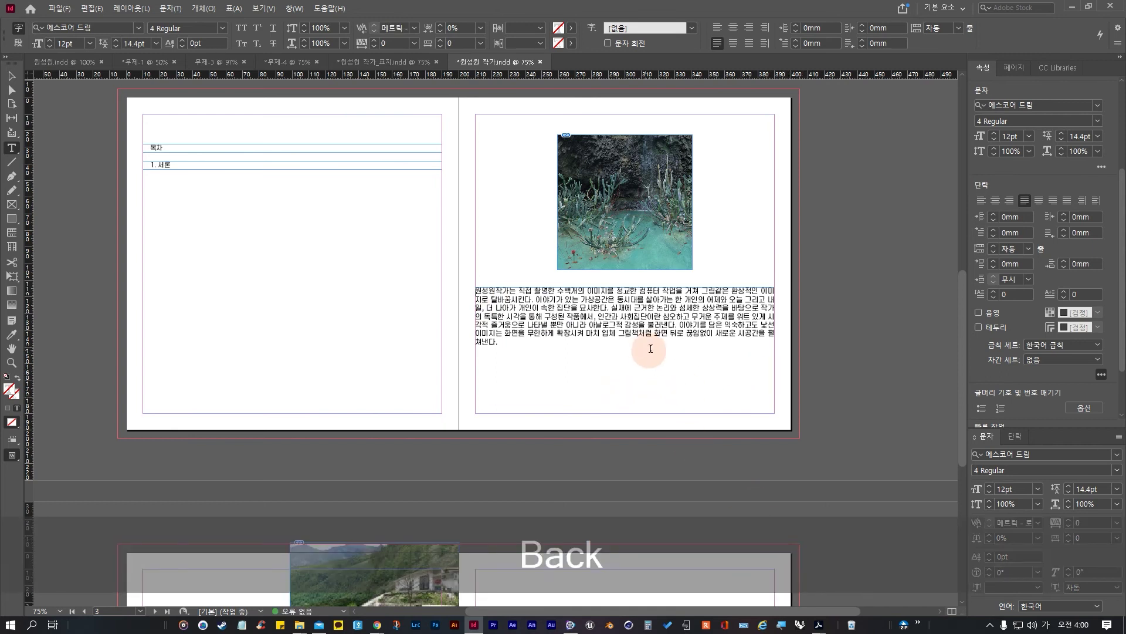
Step: Try left alignment on the description paragraph, and return it to justified with the last line aligned left
left_click_drag(553, 344, 351, 243)
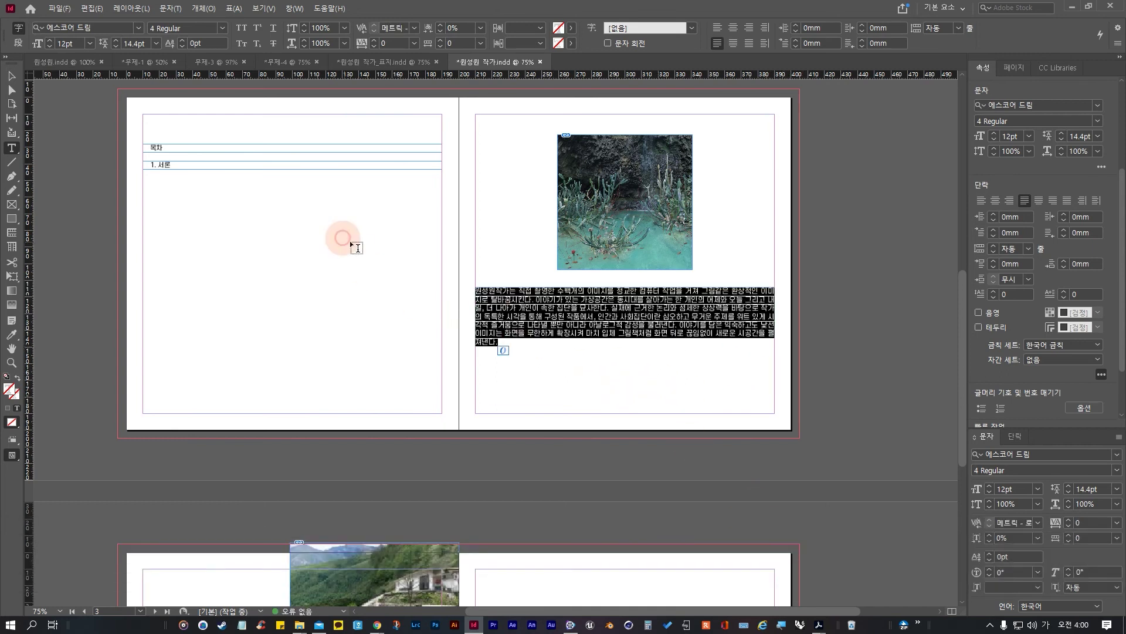
left_click(717, 27)
left_click(695, 276)
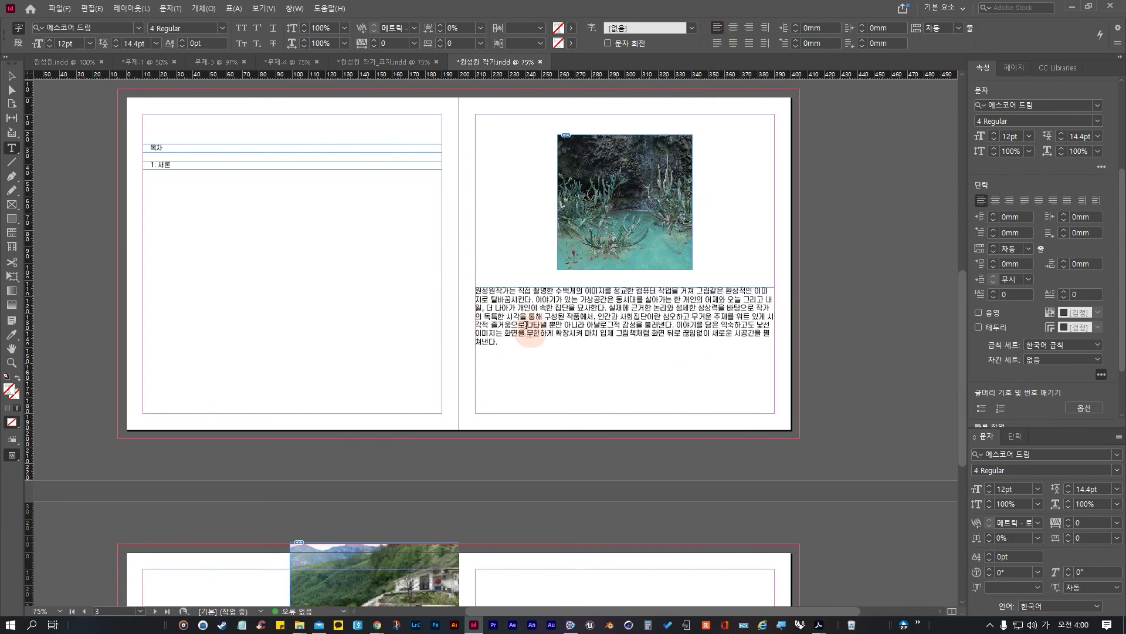
triple_click(535, 329)
left_click(717, 43)
left_click(671, 382)
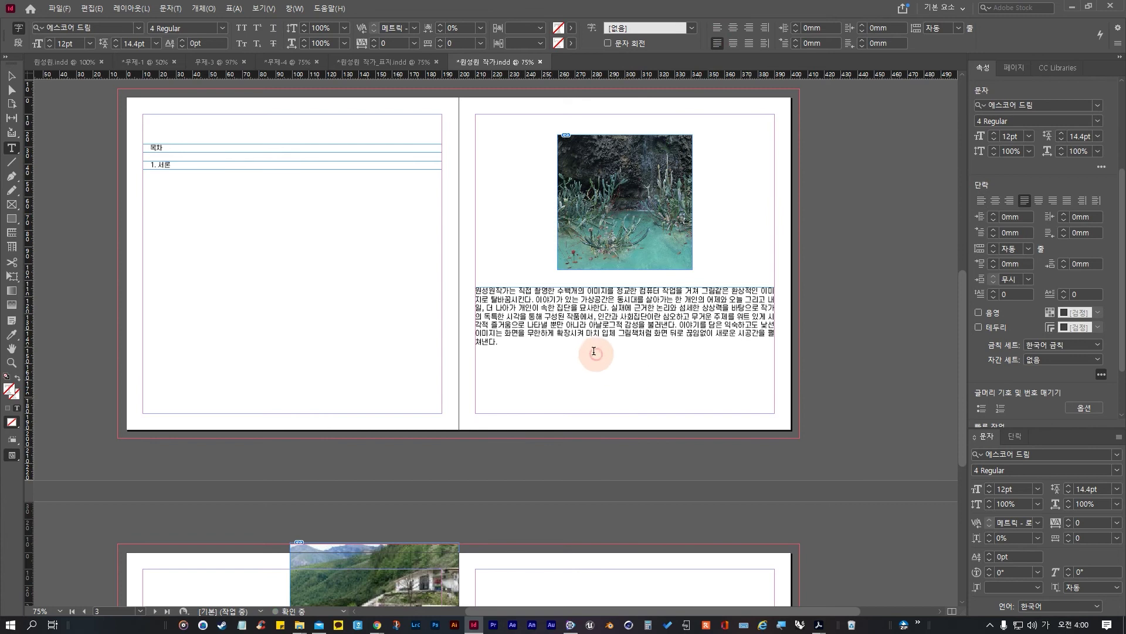
Step: Try inserting a space and an equals sign before the description's first word, and delete both characters
left_click(479, 289)
key("Left")
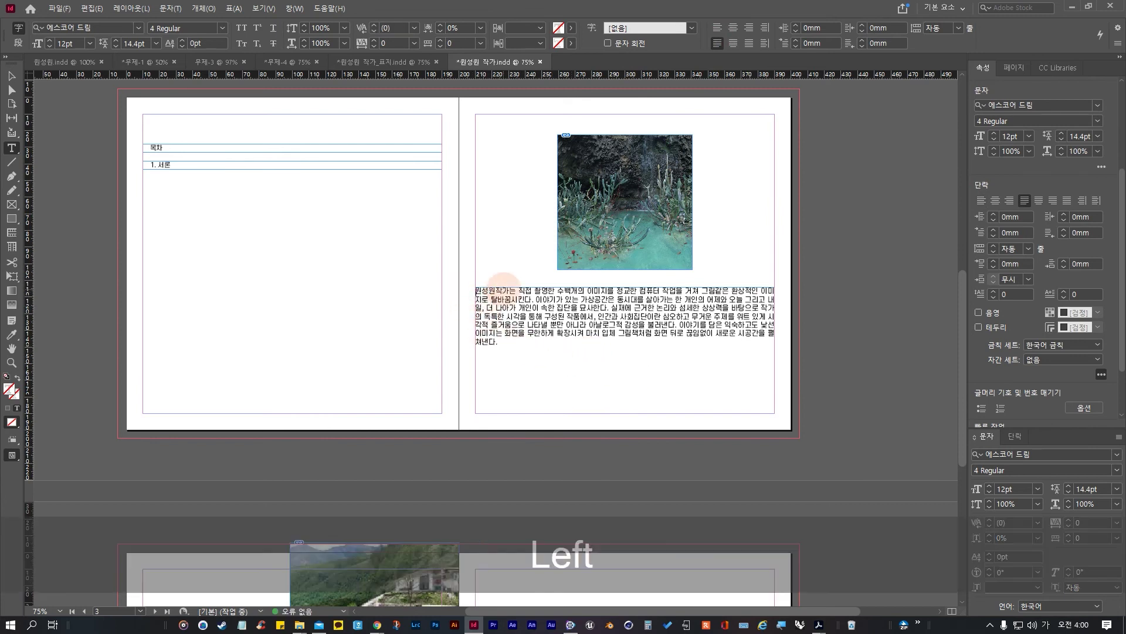
type("=")
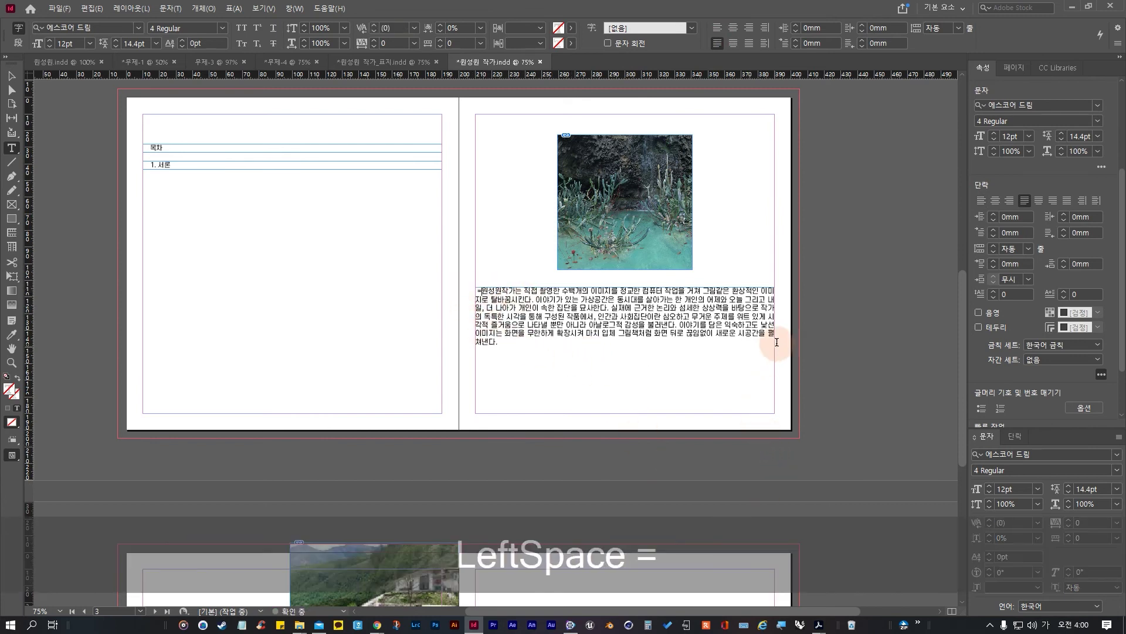
key("BackSpace")
key("BackSpace")
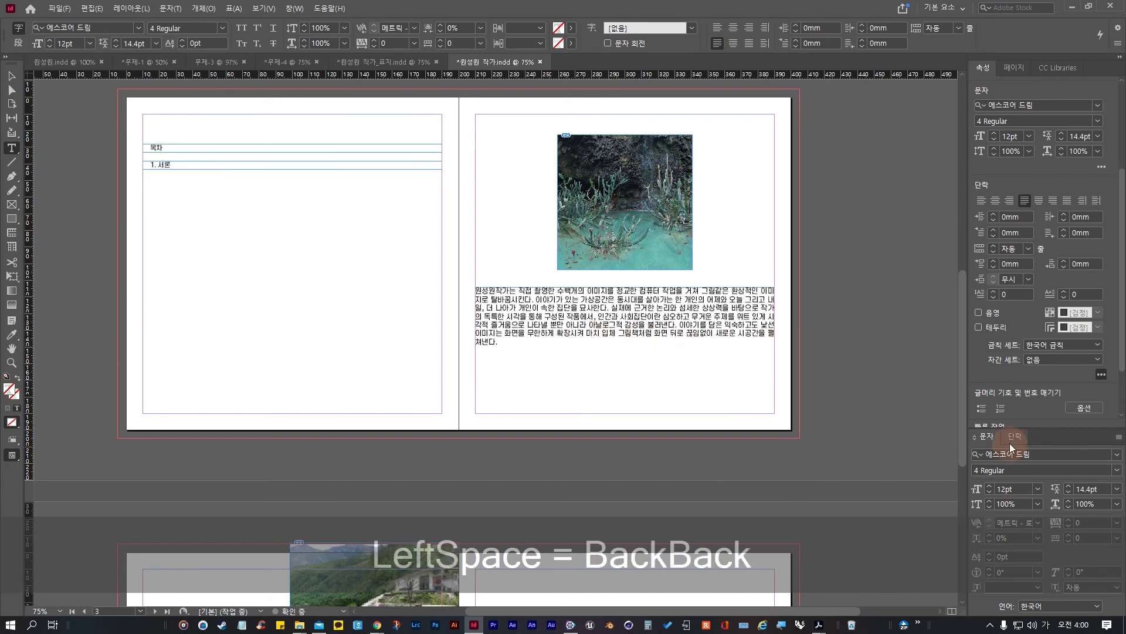
Step: Give the description paragraph on page 3 a first-line indent of 1 mm
left_click(1014, 437)
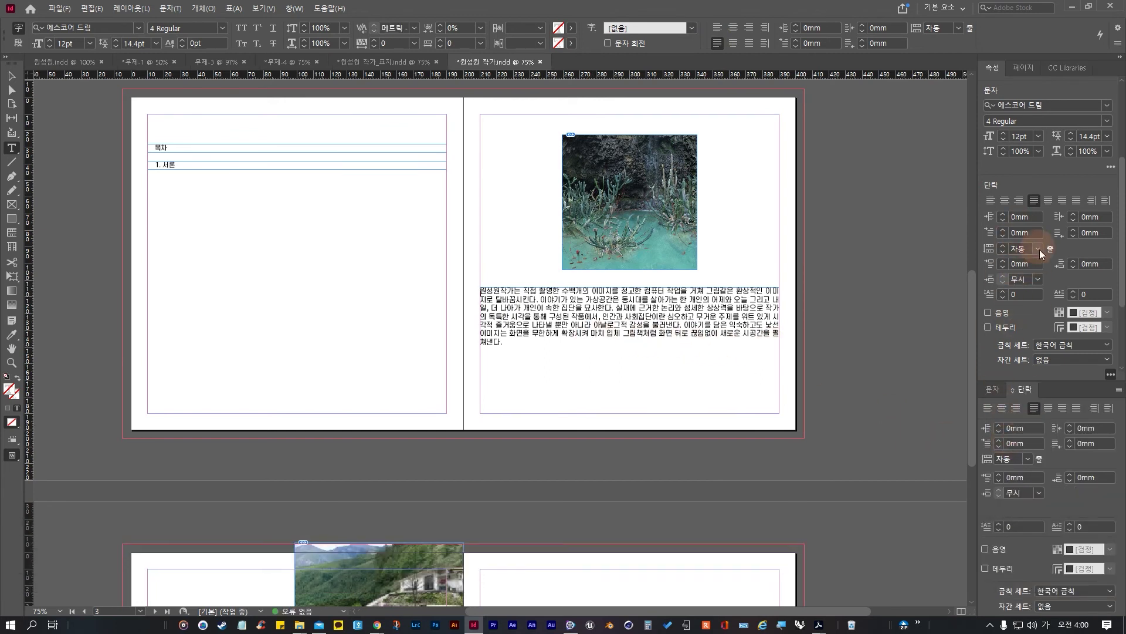
scroll(1048, 190, "down", 2)
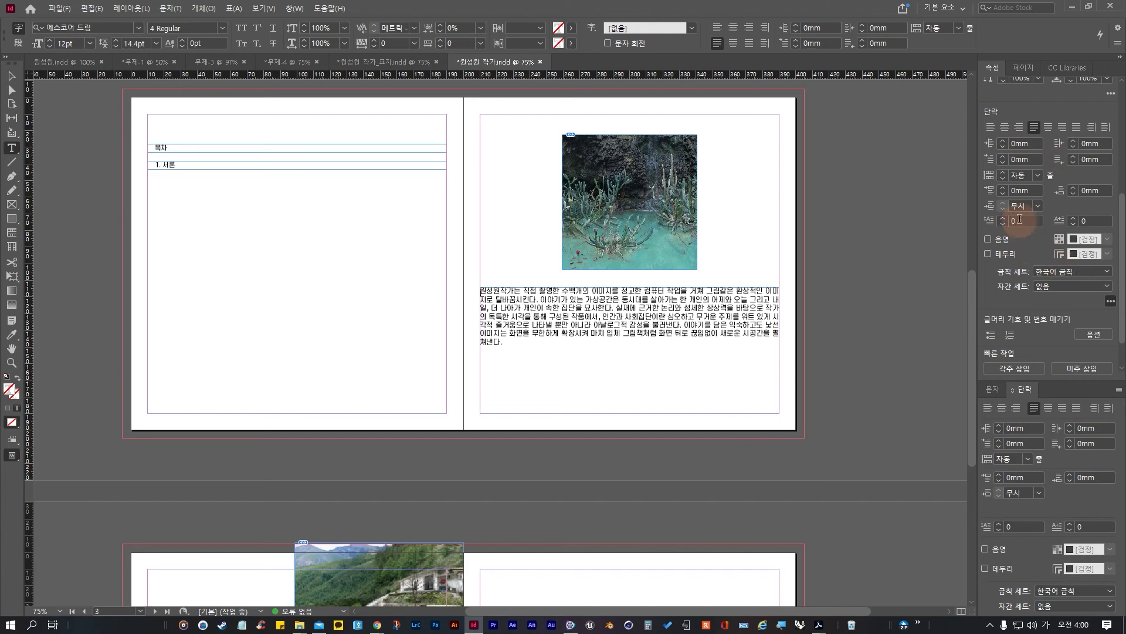
left_click(1003, 157)
left_click(1003, 157)
left_click(1002, 164)
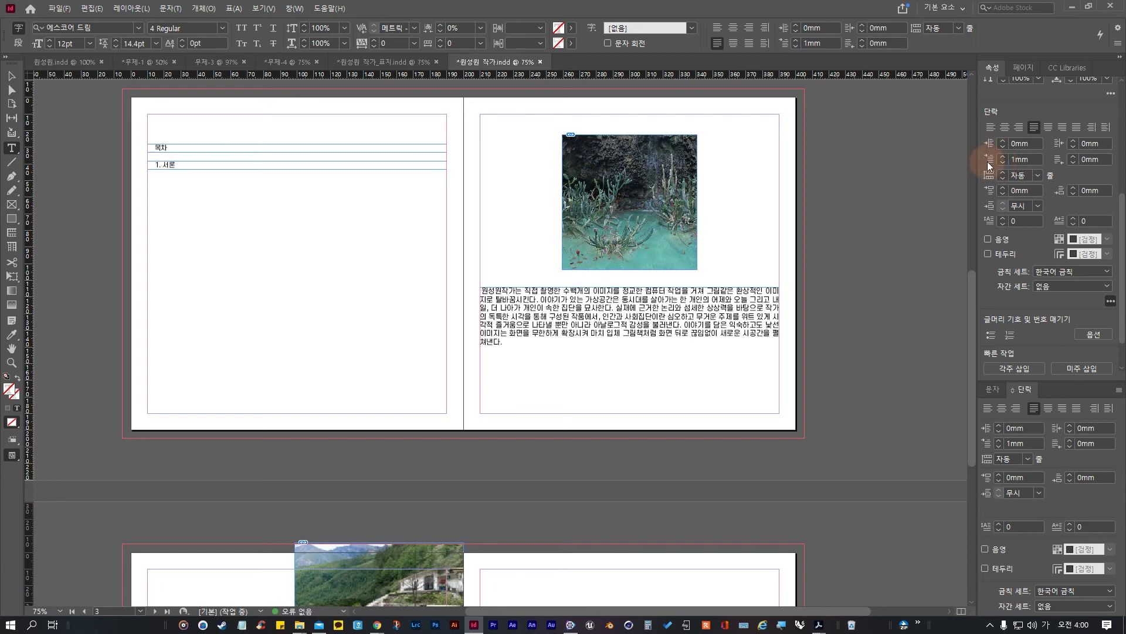
key("ctrl+3")
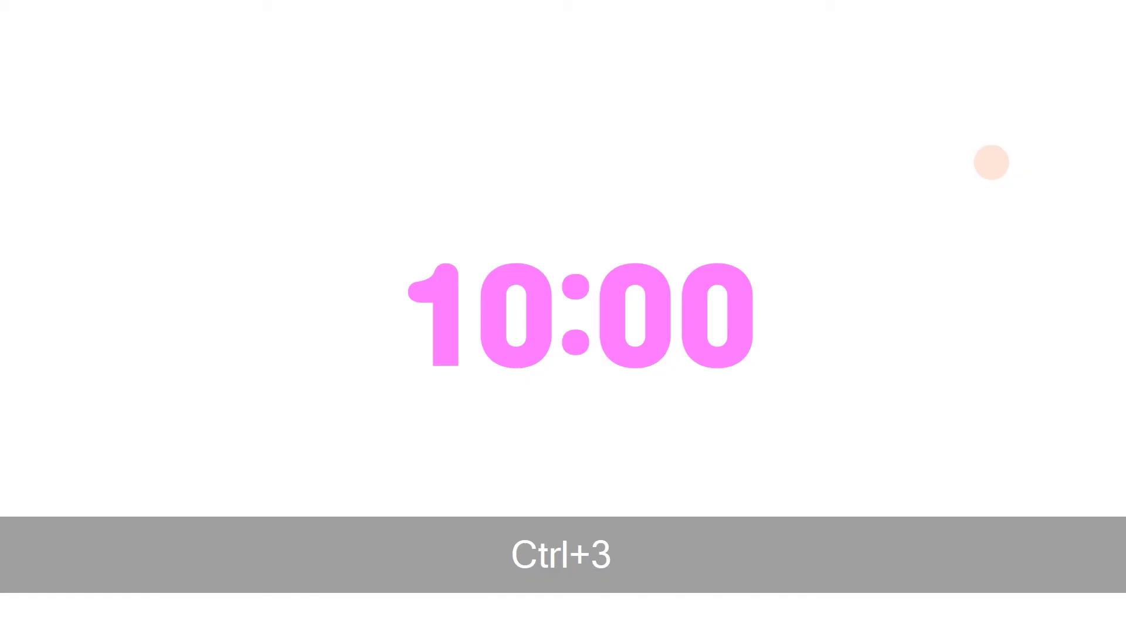
key("Escape")
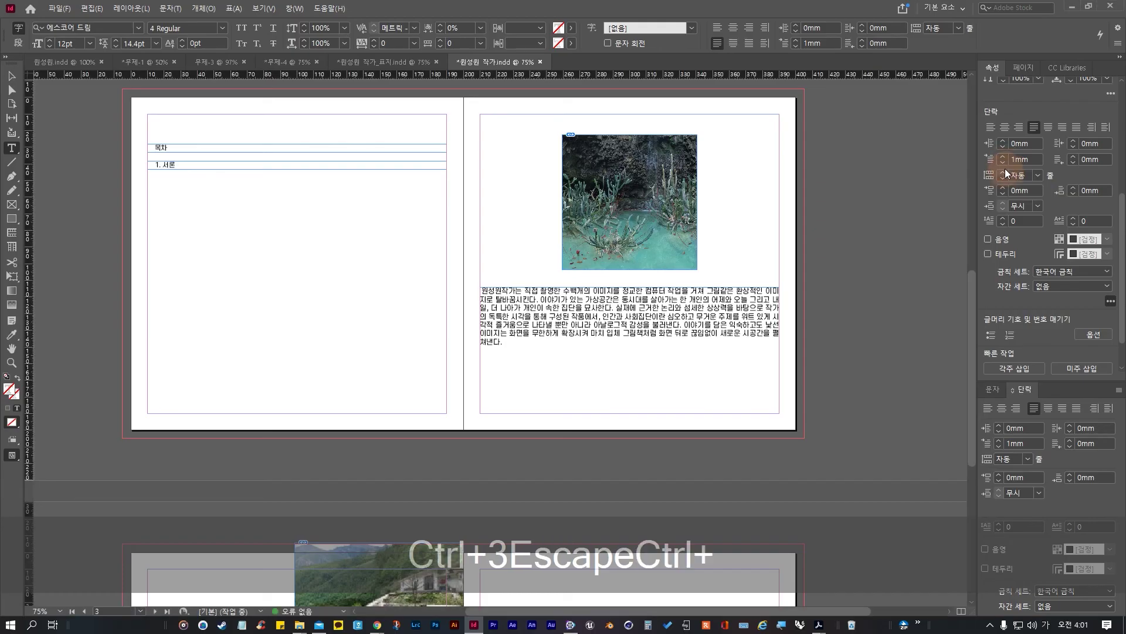
Step: Set the first-line indent of the description paragraph on page 3 to 2 mm
key("ctrl+4")
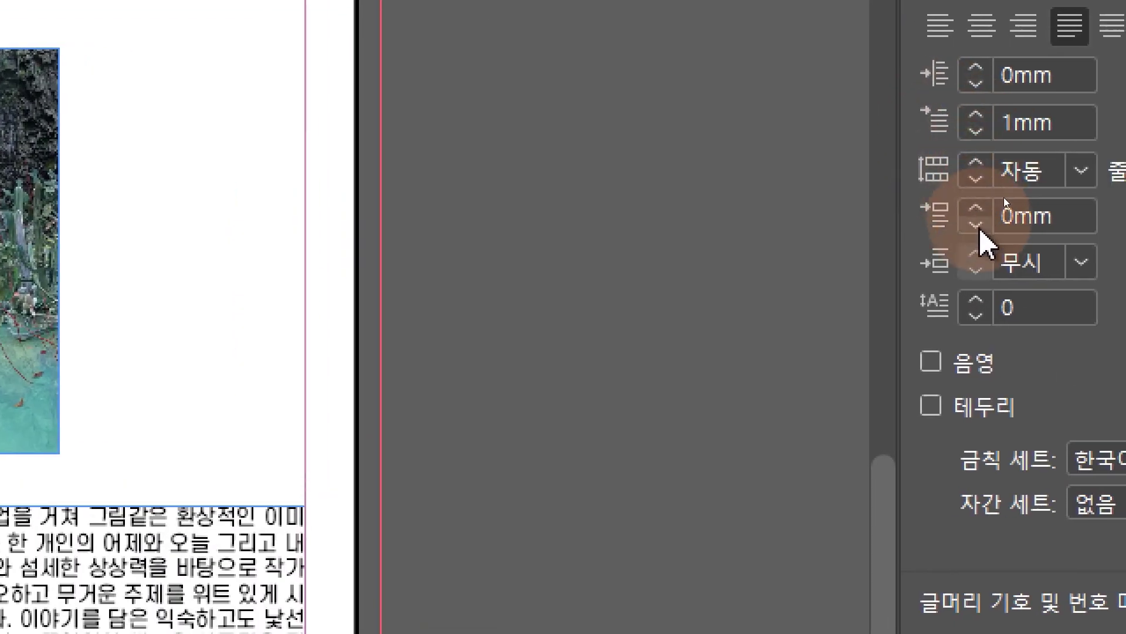
left_click(977, 114)
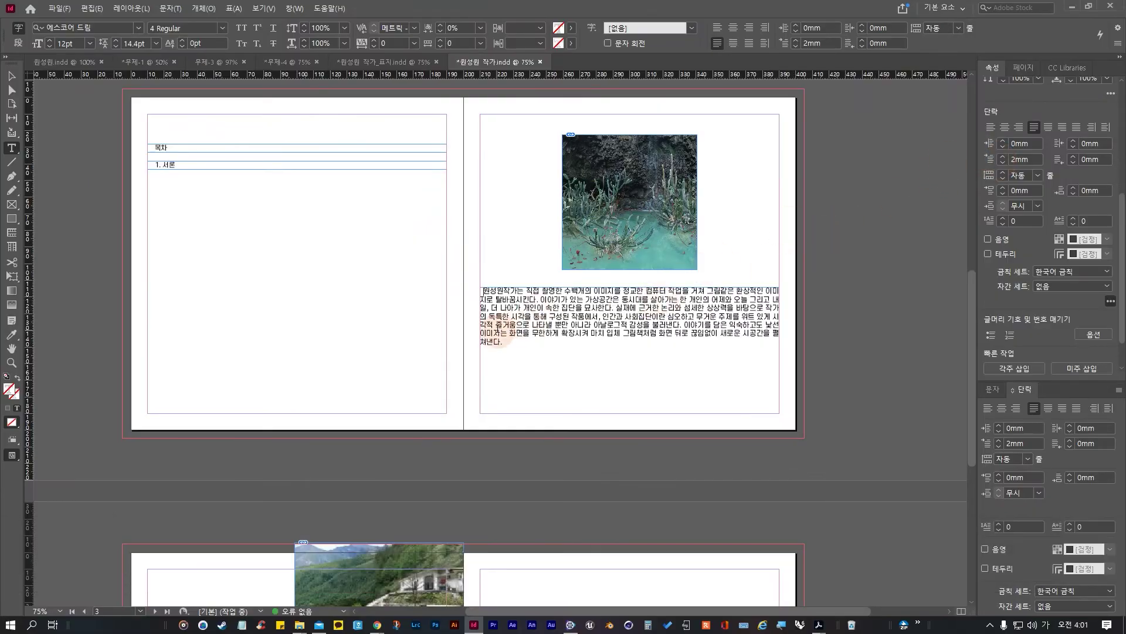
triple_click(482, 292)
left_click(489, 294)
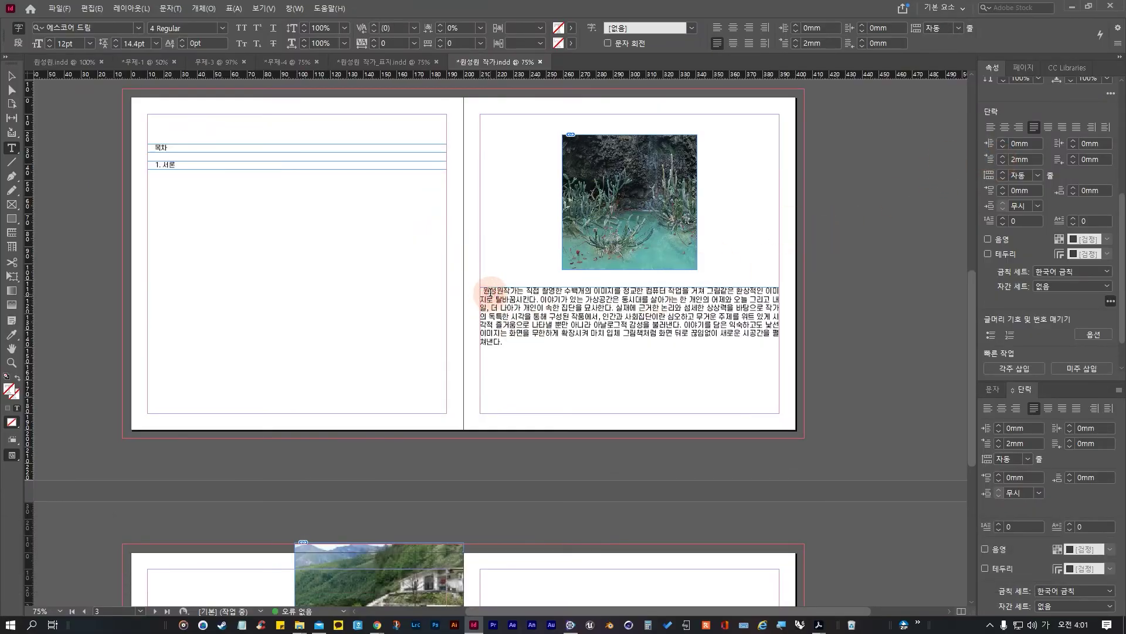
Step: Enlarge the first character of the description paragraph to a font size of 19 pt
left_click_drag(484, 291, 490, 291)
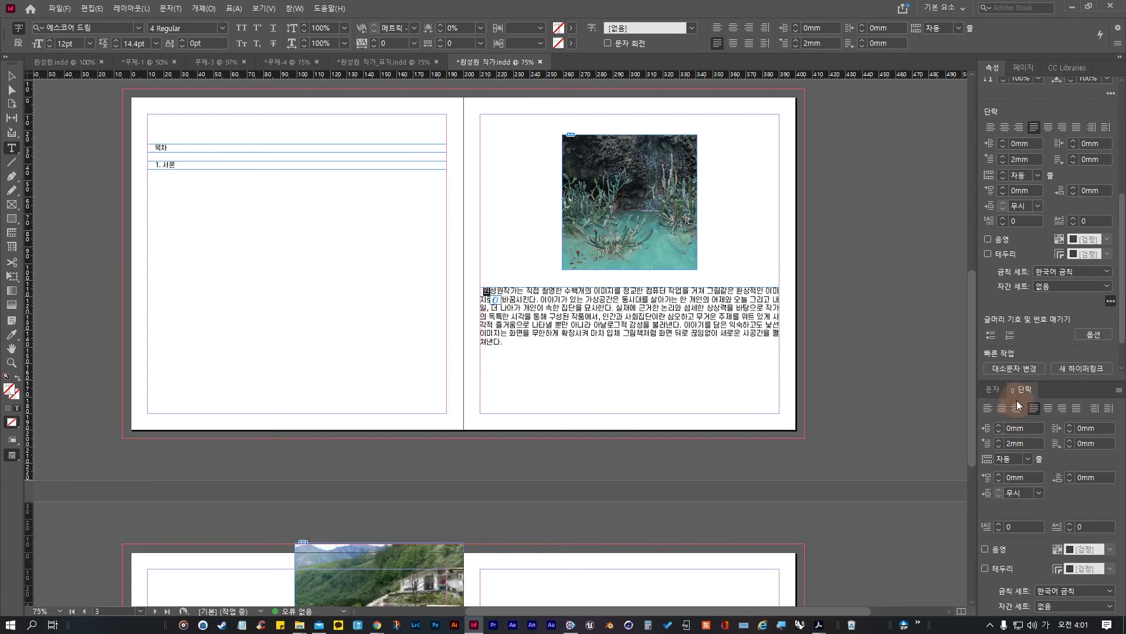
key("ctrl+t")
left_click(989, 487)
left_click(989, 487)
left_click(989, 487)
left_click(989, 487)
left_click(989, 487)
left_click(989, 487)
left_click(989, 486)
left_click(989, 487)
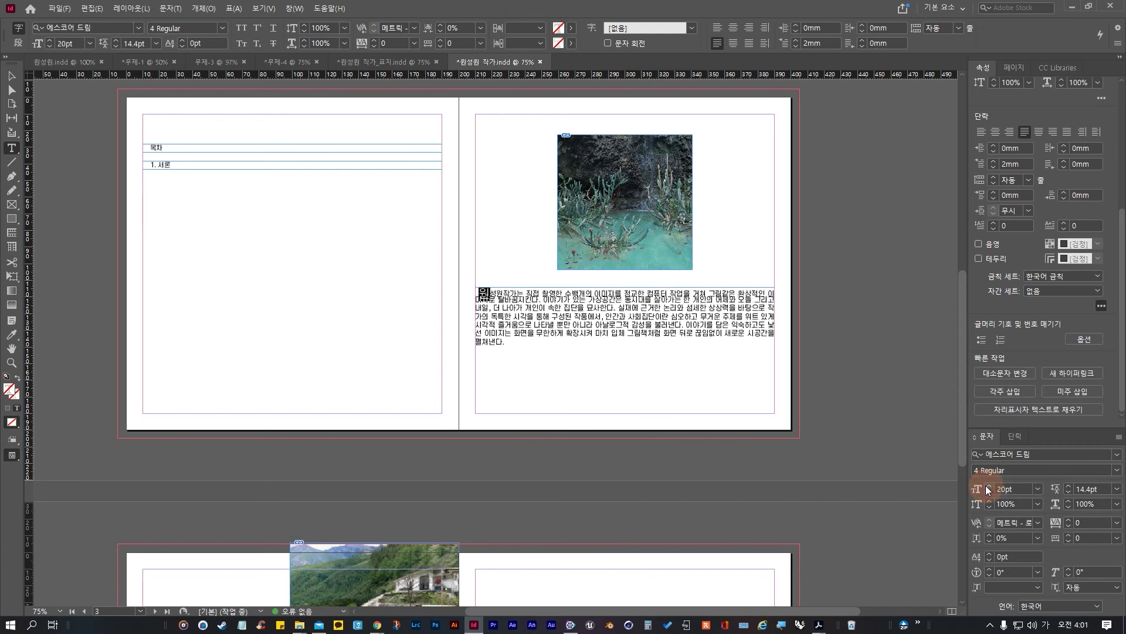
left_click(988, 492)
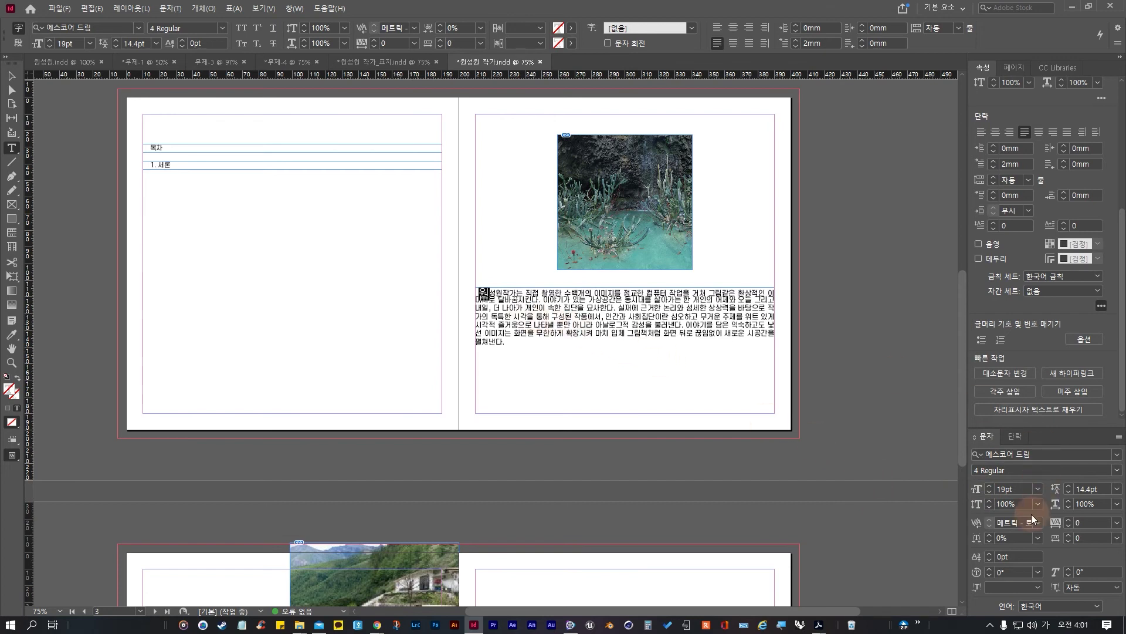
Step: Set the font style of the description's enlarged first character to 7 ExtraBold
left_click(1116, 470)
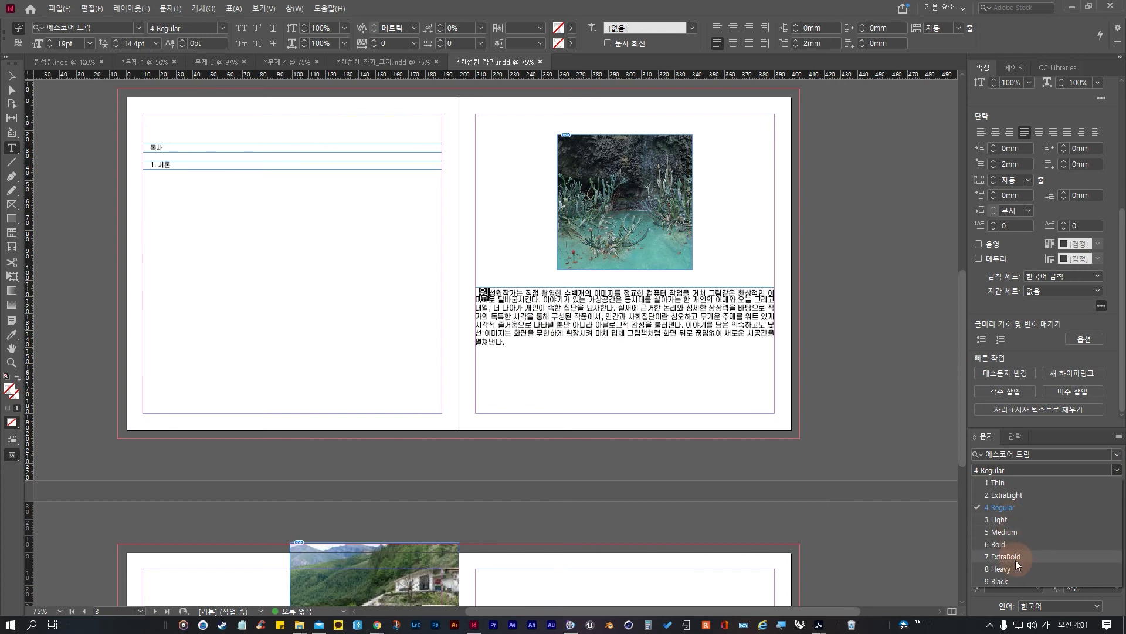
left_click(1016, 558)
left_click(525, 336)
Step: Set the line span (Gyoudori) of the whole description paragraph to 1 line
scroll(537, 301, "up", 3)
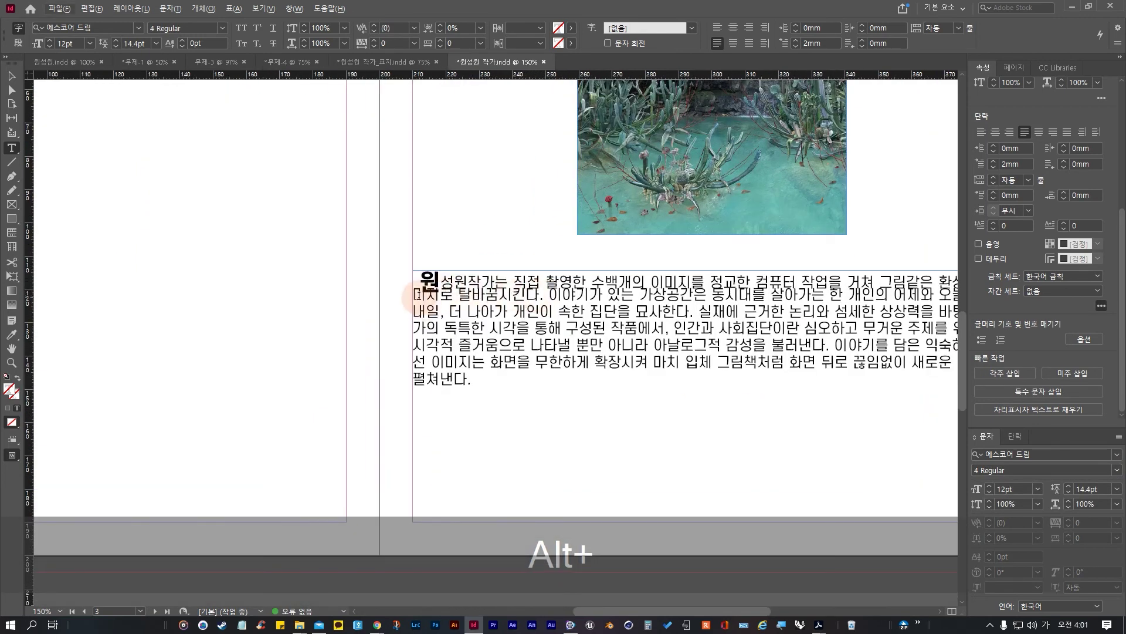
left_click_drag(413, 276, 528, 403)
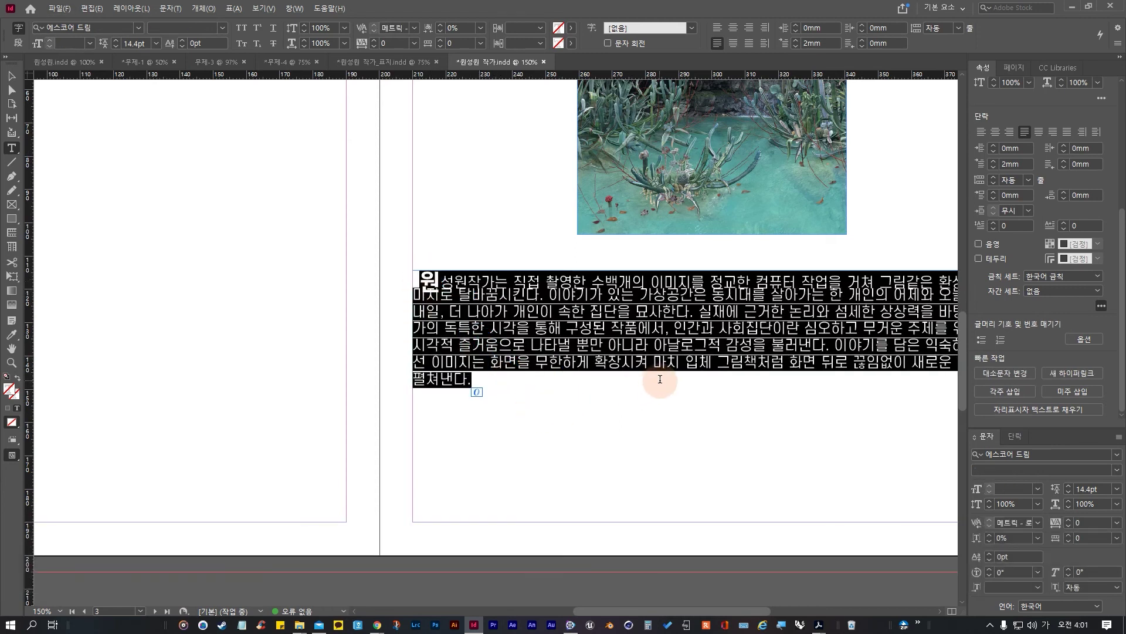
scroll(659, 382, "down", 3)
scroll(739, 379, "up", 1)
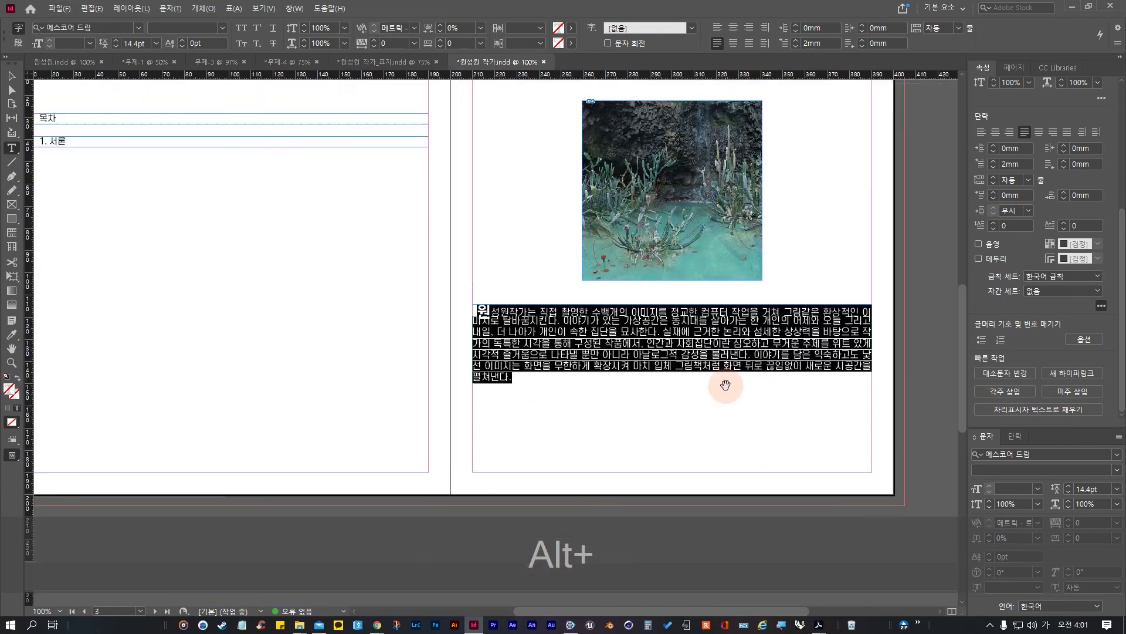
left_click(648, 372)
left_click_drag(483, 306, 535, 381)
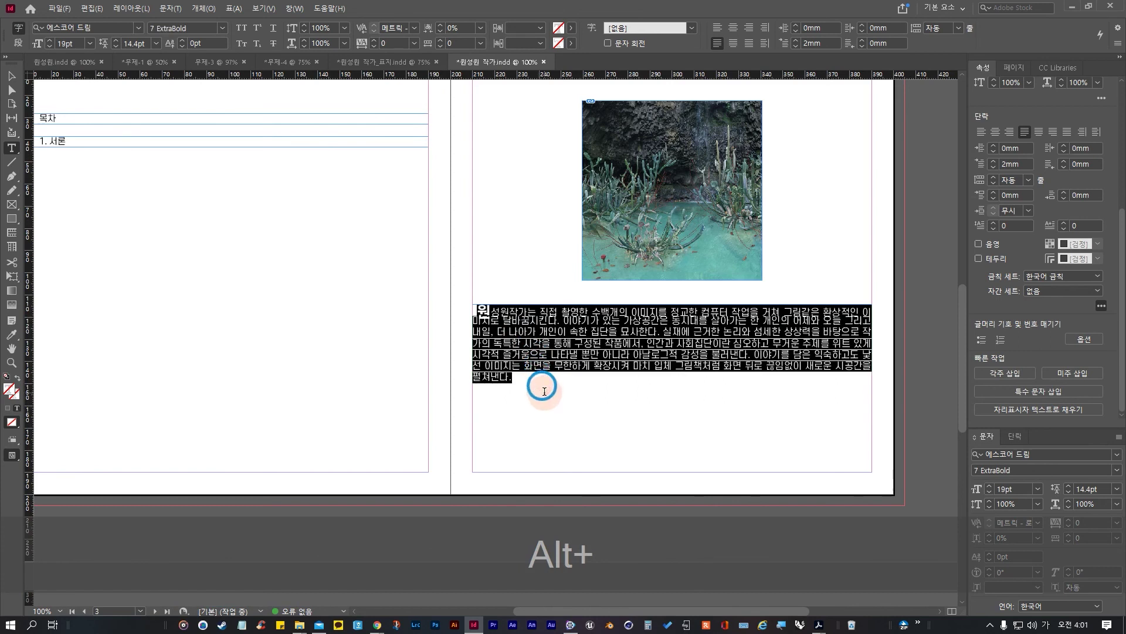
left_click(1026, 210)
left_click(1030, 210)
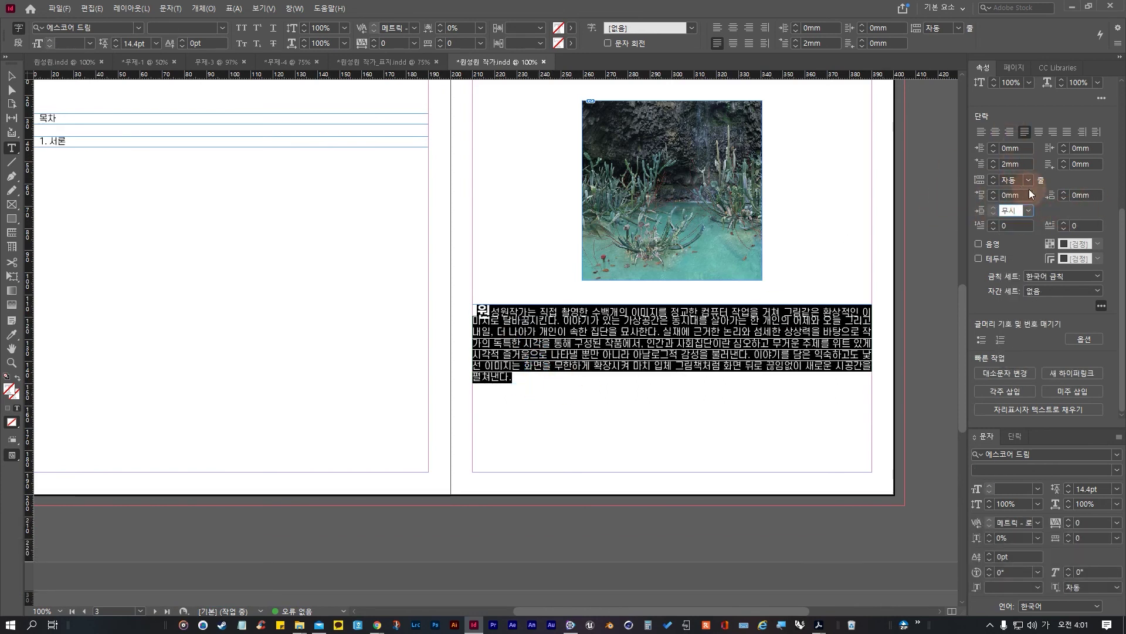
left_click(1028, 210)
left_click(1018, 202)
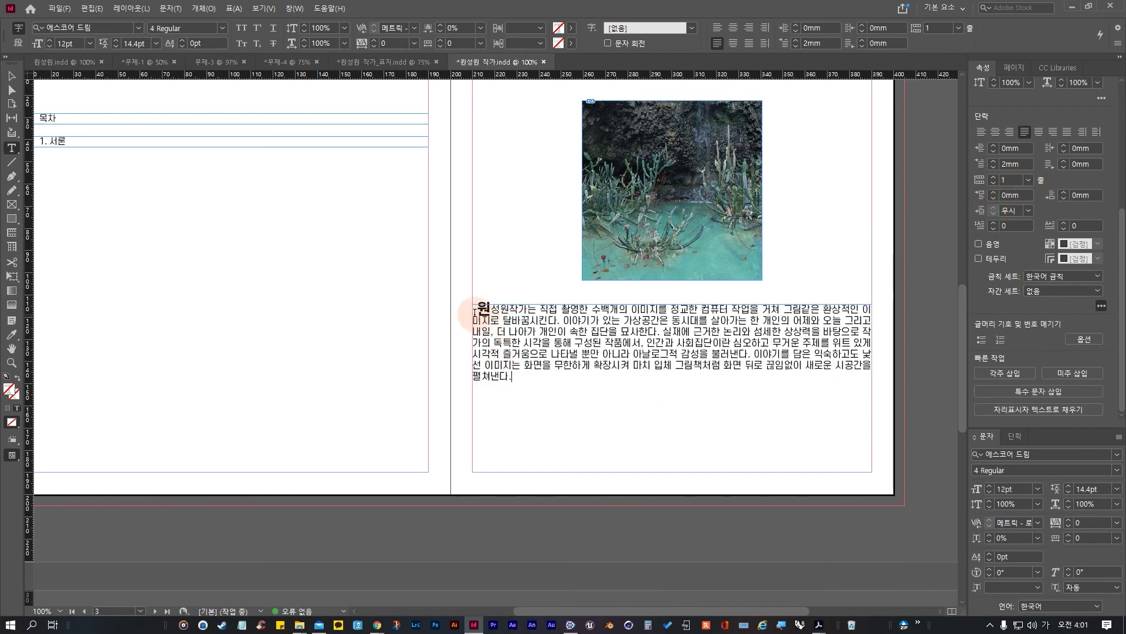
Step: Try line spans of 3 and 2 lines on the whole description paragraph, and return it to 1 line
left_click_drag(469, 311, 558, 372)
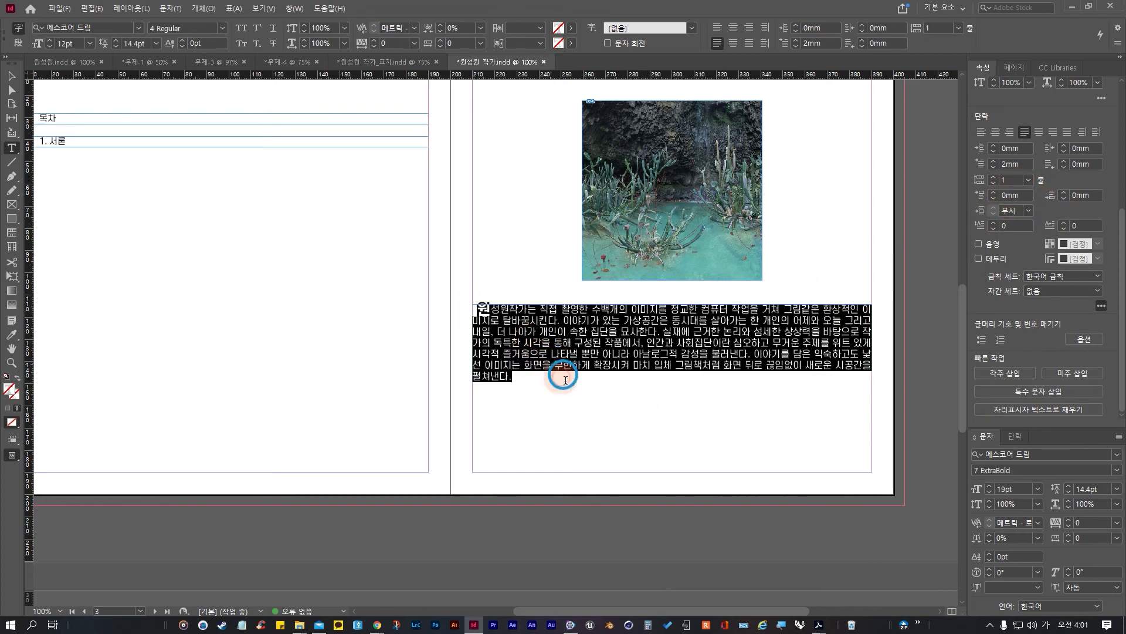
left_click(994, 177)
left_click(994, 177)
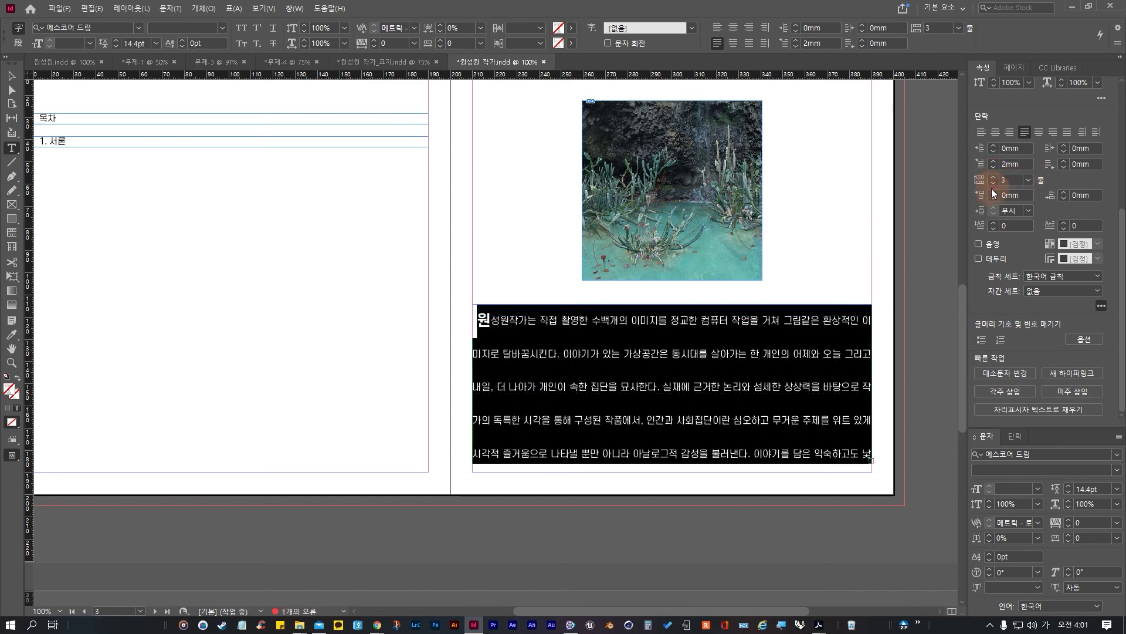
left_click(994, 183)
left_click(993, 176)
left_click(993, 183)
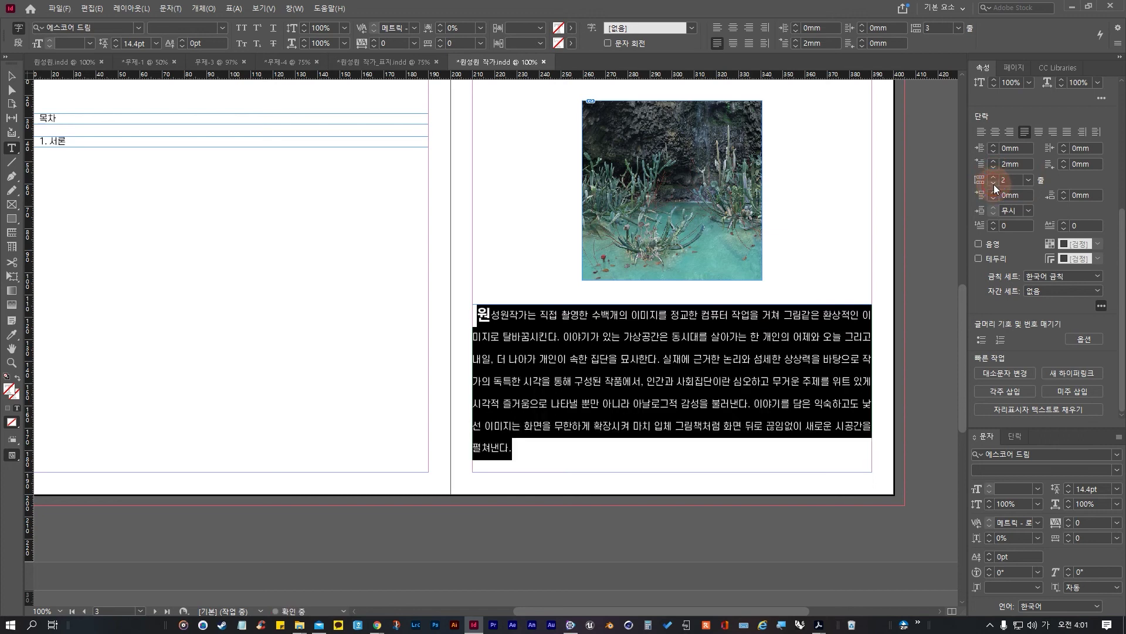
left_click(994, 184)
Step: Reduce the description's first-line indent to 1 mm and compare automatic and 1-line spans, settling on a span of 2 lines
left_click(994, 168)
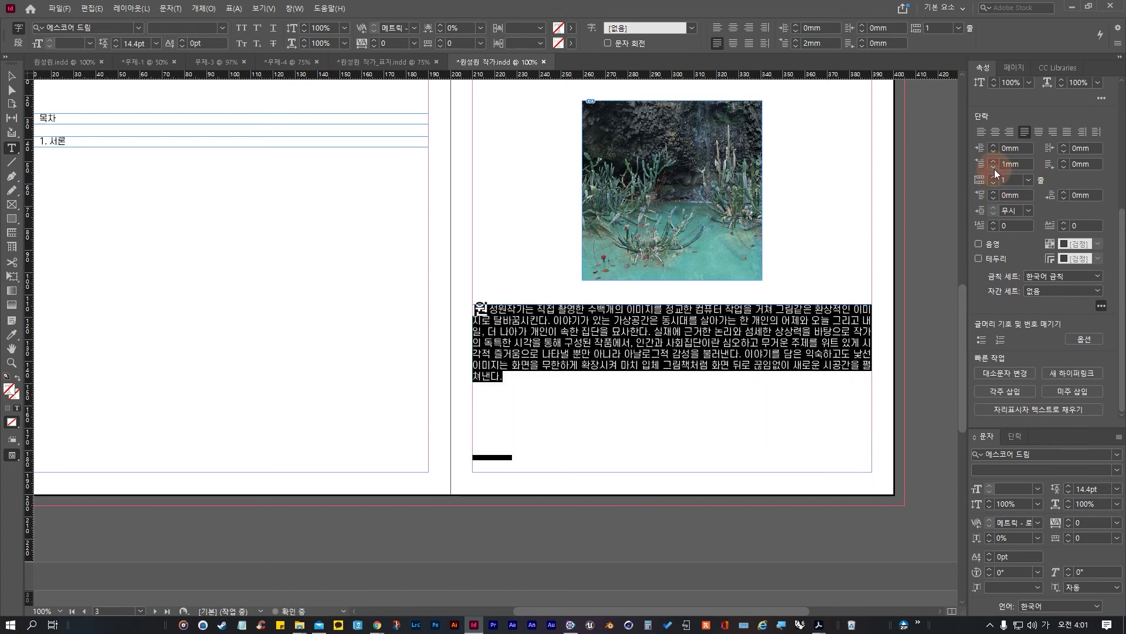
left_click(994, 177)
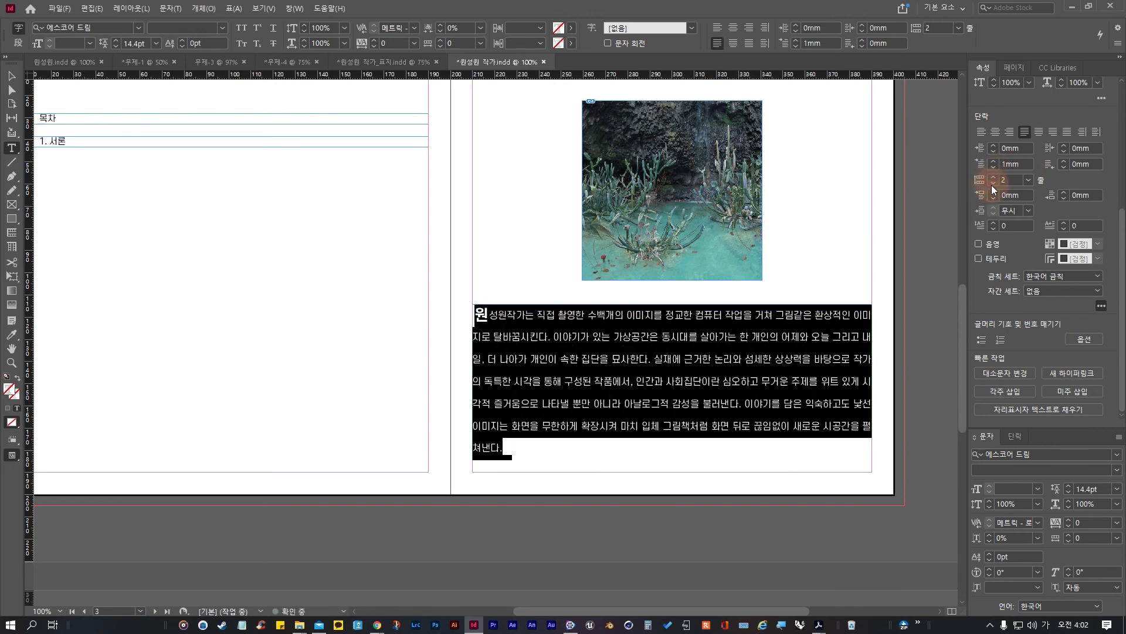
left_click(1028, 179)
left_click(1021, 190)
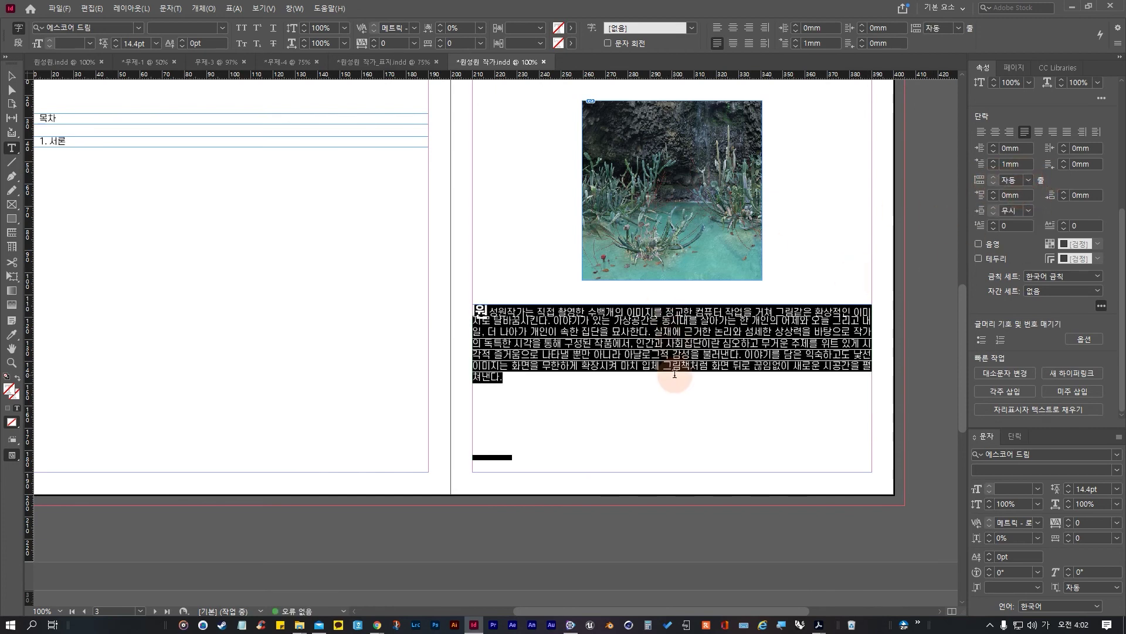
left_click(1028, 181)
left_click(1020, 206)
left_click(1029, 180)
left_click(1022, 216)
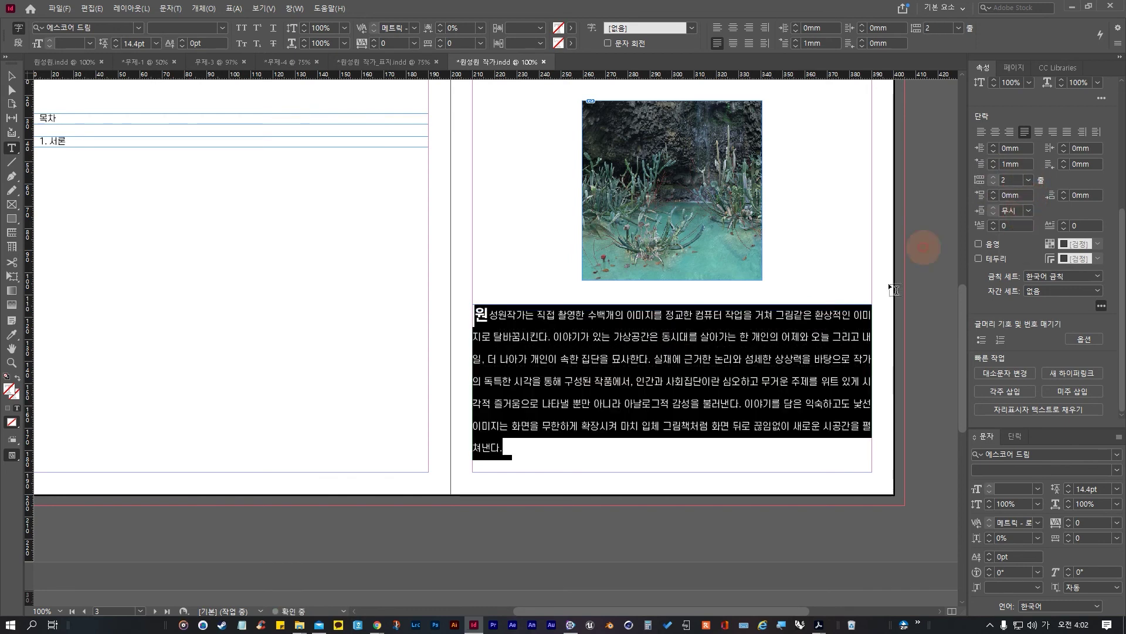
left_click(638, 418)
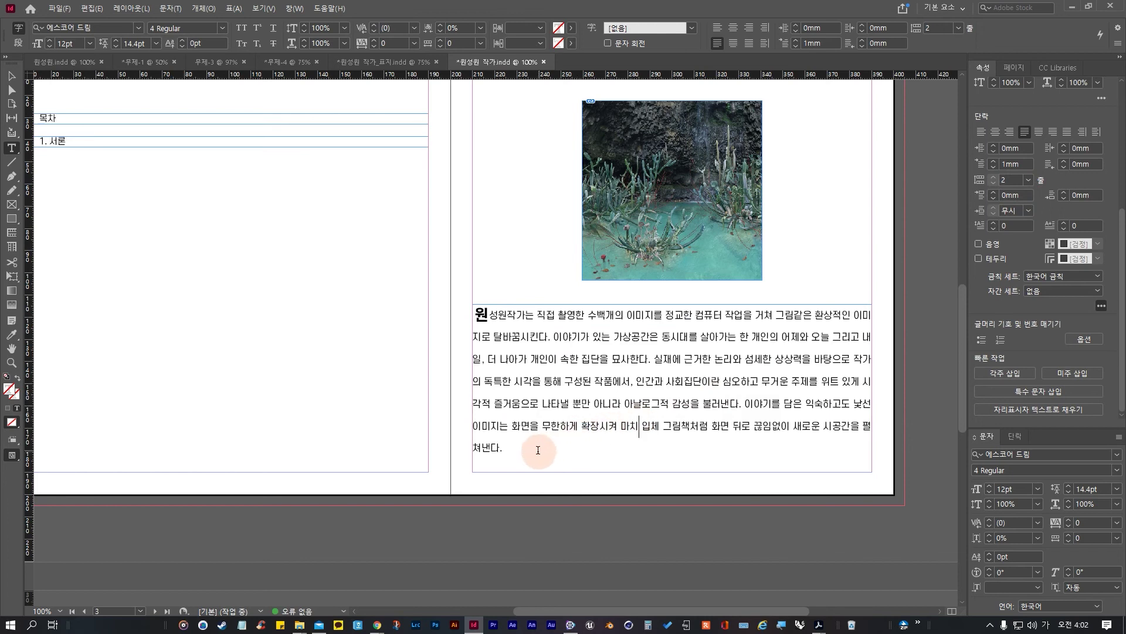
Step: Reduce the leading of the whole description paragraph to 0 pt
left_click_drag(509, 447, 469, 312)
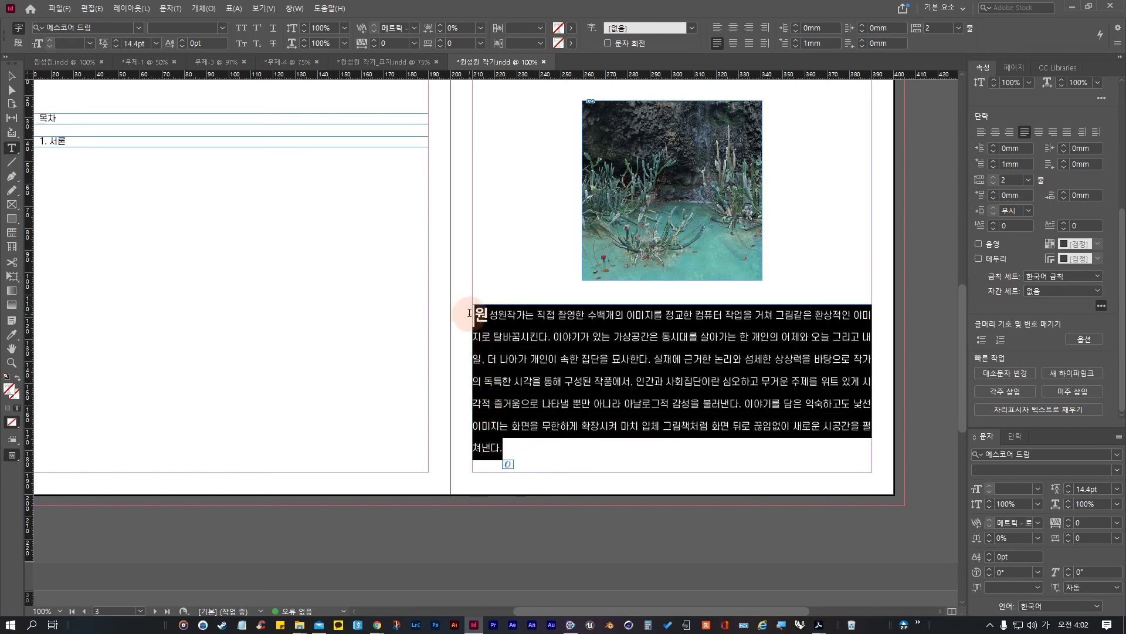
key("alt+Up")
key("ctrl+alt+Up")
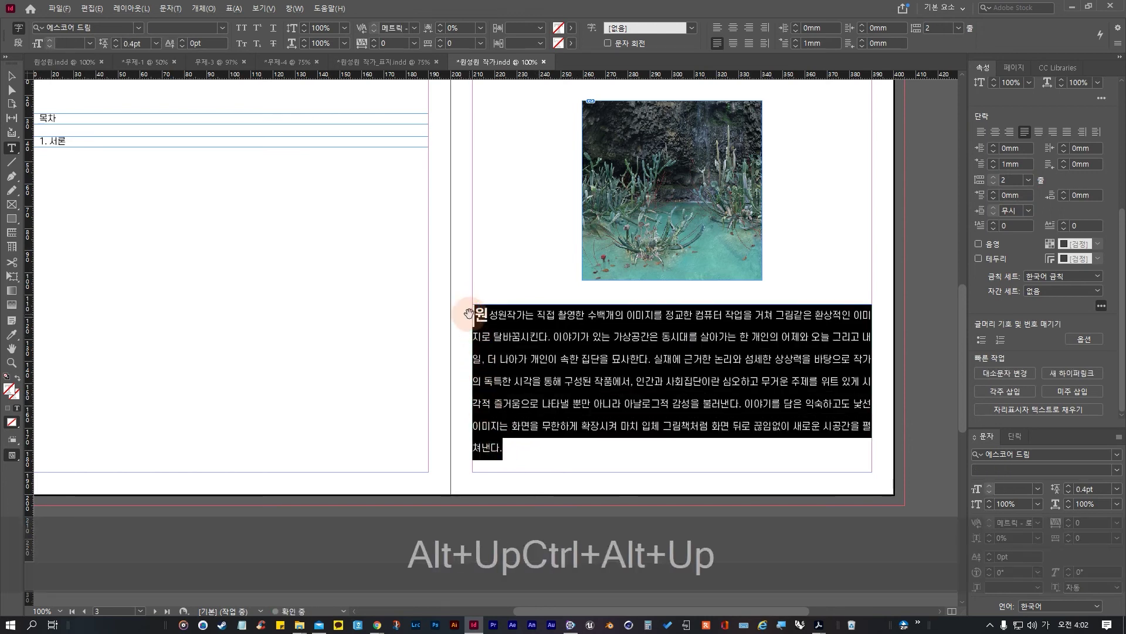
left_click(571, 327)
left_click_drag(460, 315, 326, 301)
key("ctrl+Up")
key("alt+Up")
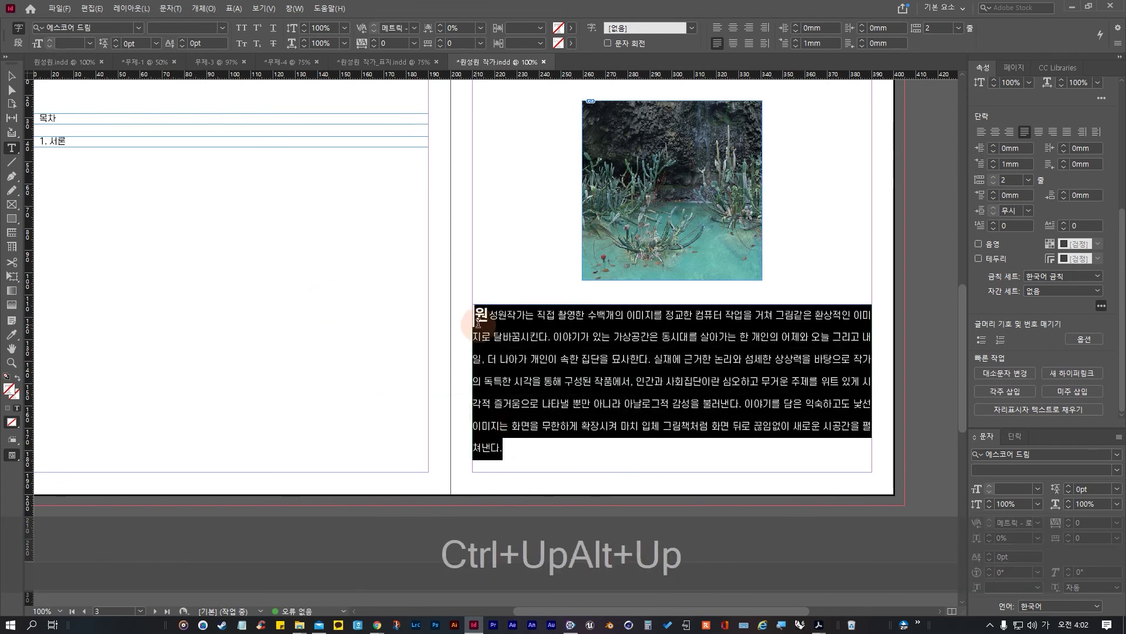
Step: Return the line span of the whole description paragraph to 1 line
left_click(546, 358)
left_click_drag(469, 315, 503, 449)
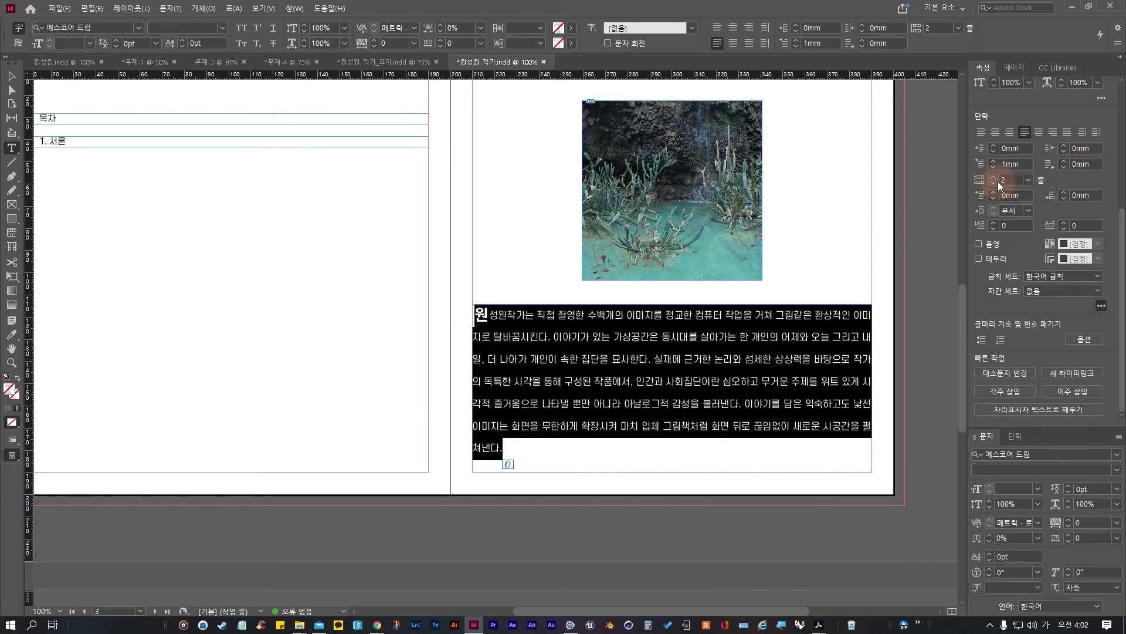
left_click(1028, 180)
left_click(1017, 203)
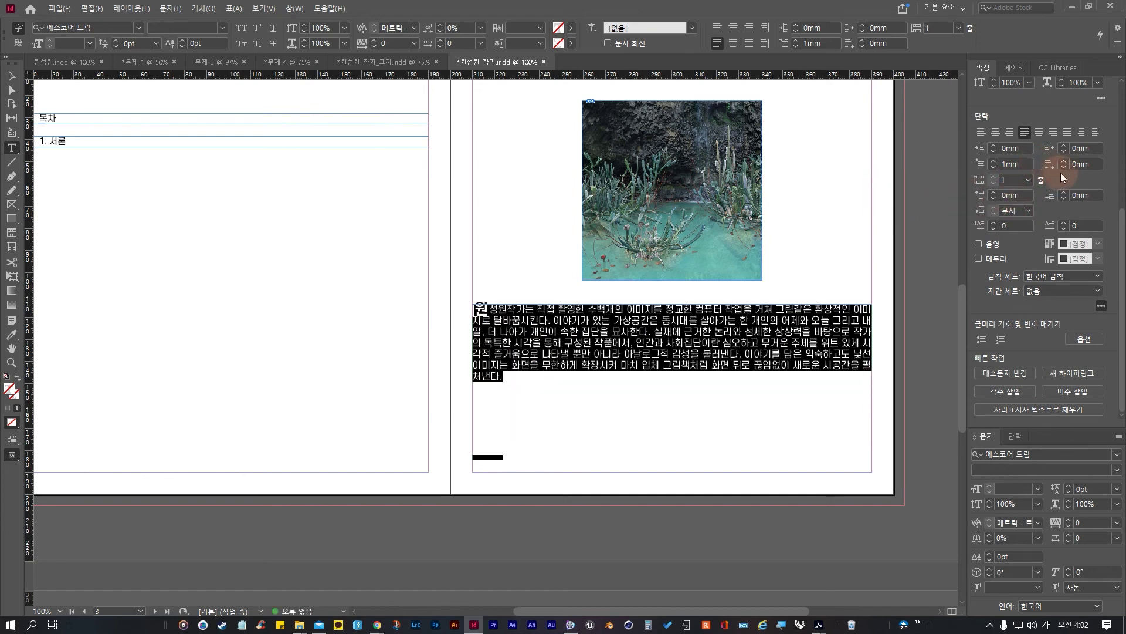
left_click(519, 402)
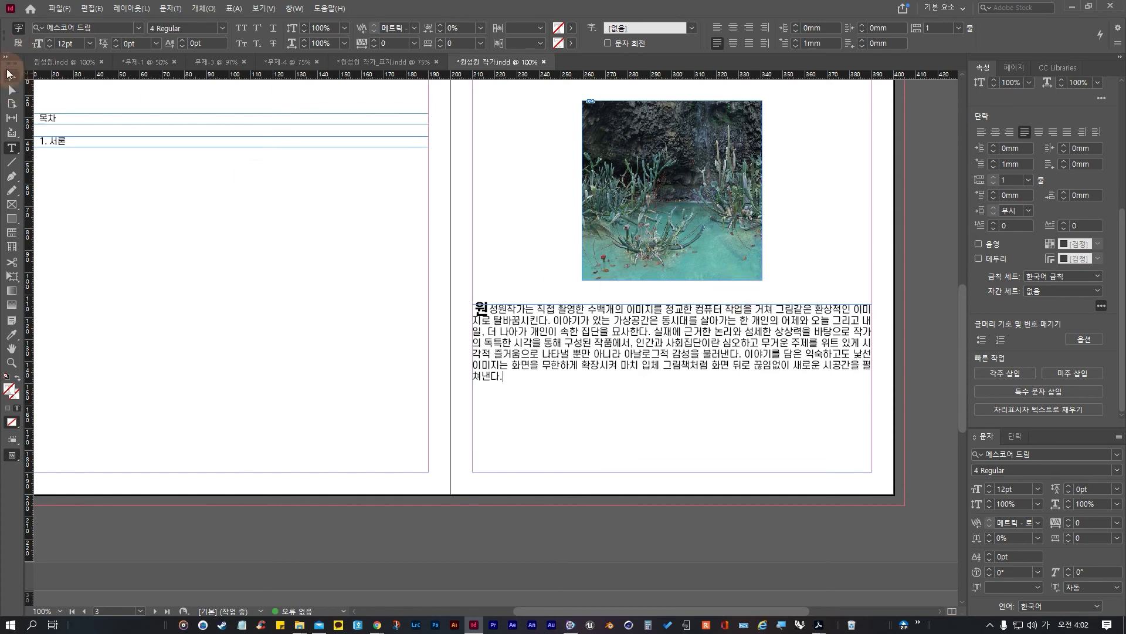
Step: Fit the description's text frame to its content, and deselect it
left_click(11, 78)
left_click(725, 434)
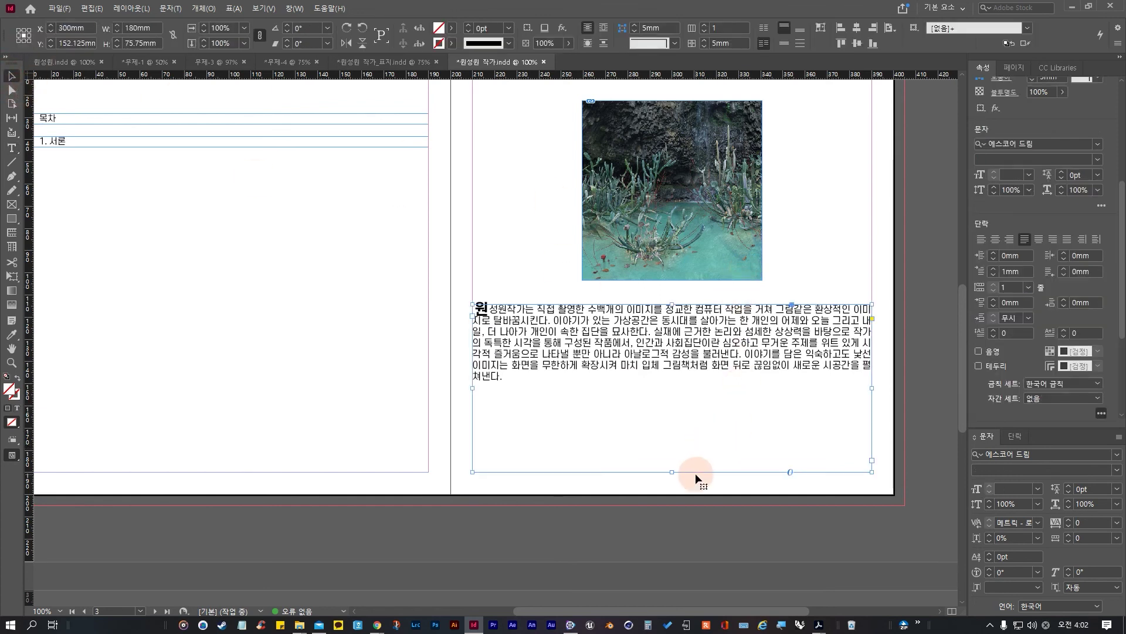
left_click(821, 28)
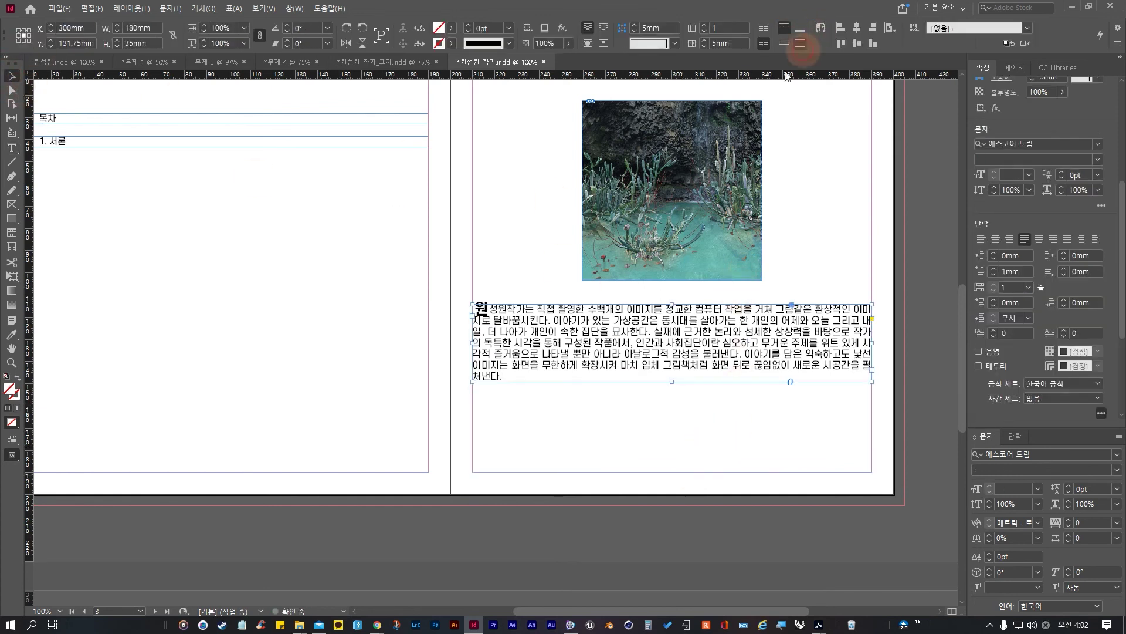
left_click(694, 510)
Step: Examine the paragraph and character style options for the description's text frame
left_click(610, 323)
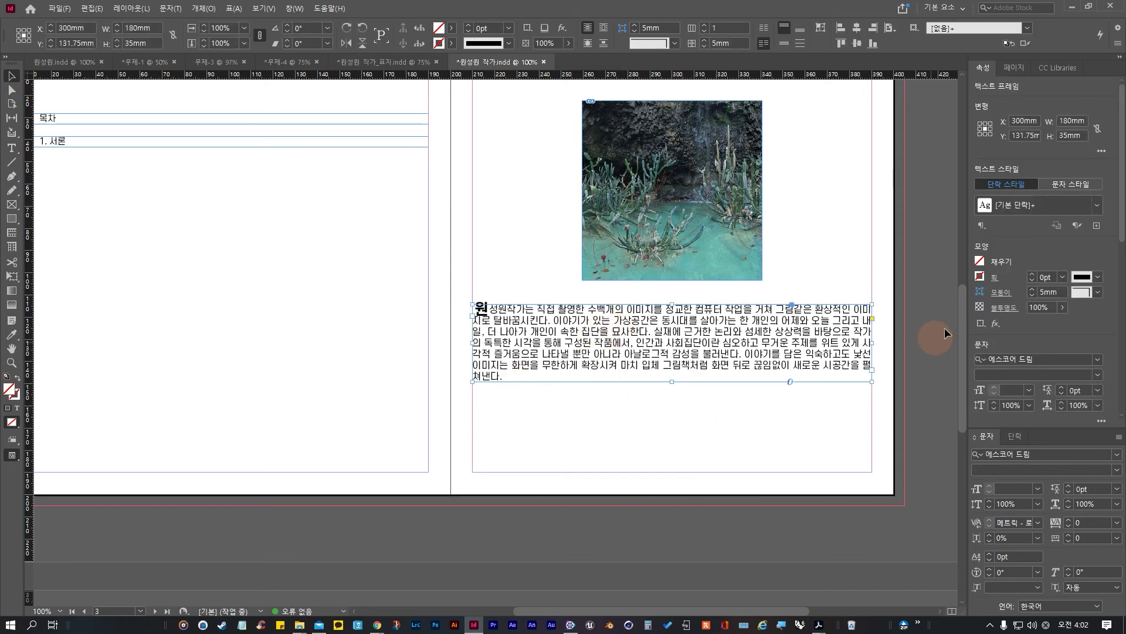
left_click(1093, 185)
left_click(1011, 190)
left_click(1093, 207)
left_click(1055, 224)
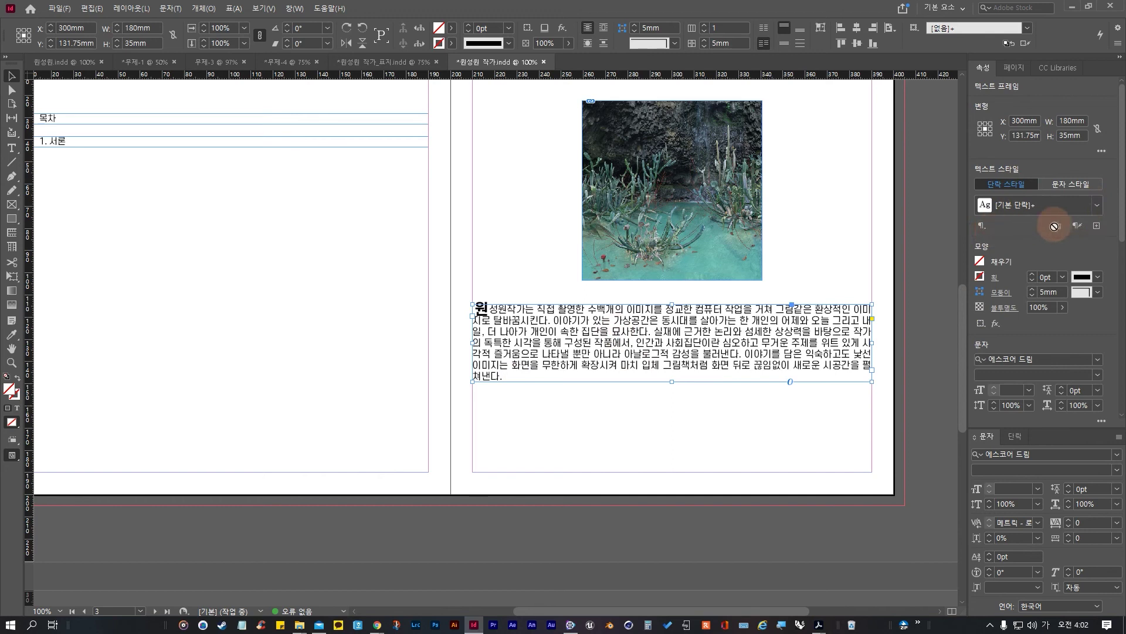
Step: Undo the accidental 6 pt font size and 2-line span on the description text
scroll(1024, 259, "down", 3)
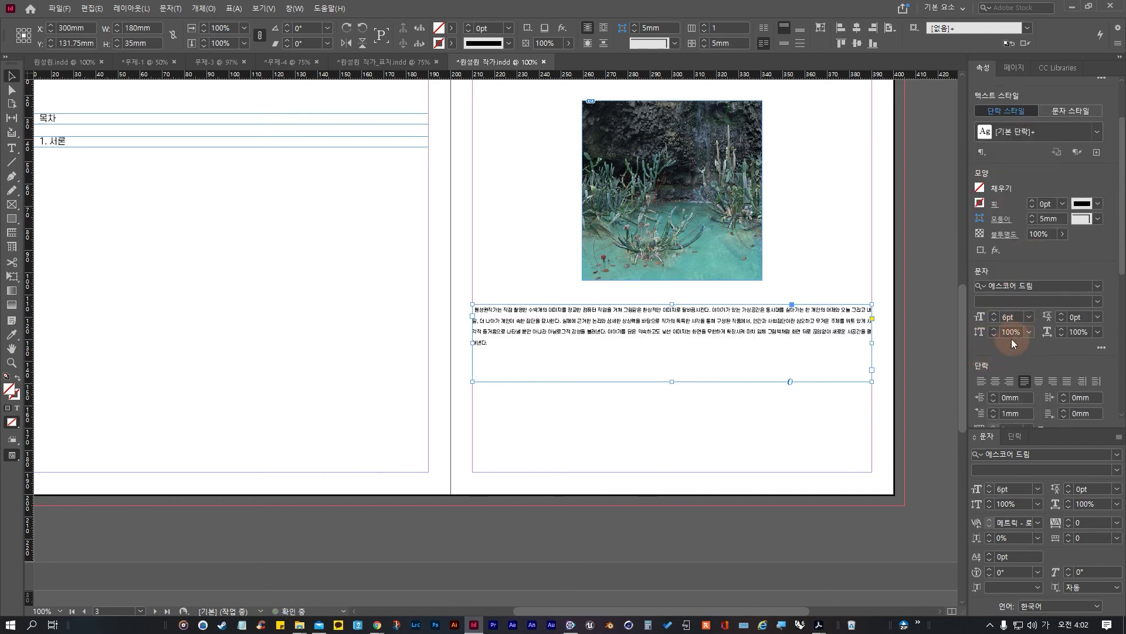
key("ctrl+z")
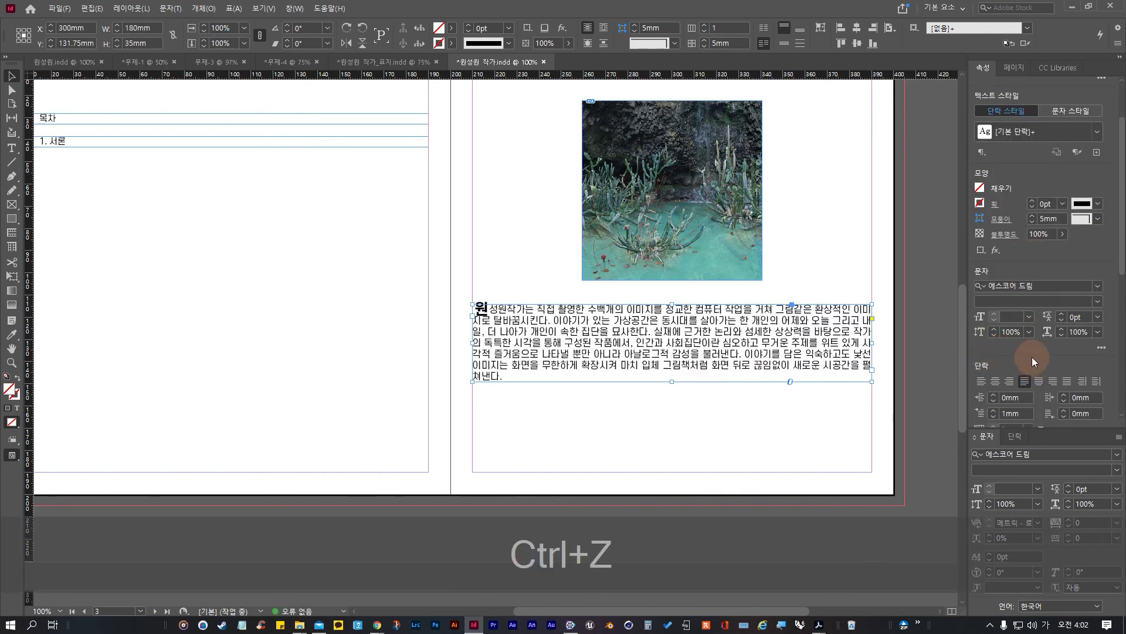
scroll(1032, 357, "down", 3)
key("ctrl+z")
key("ctrl+z")
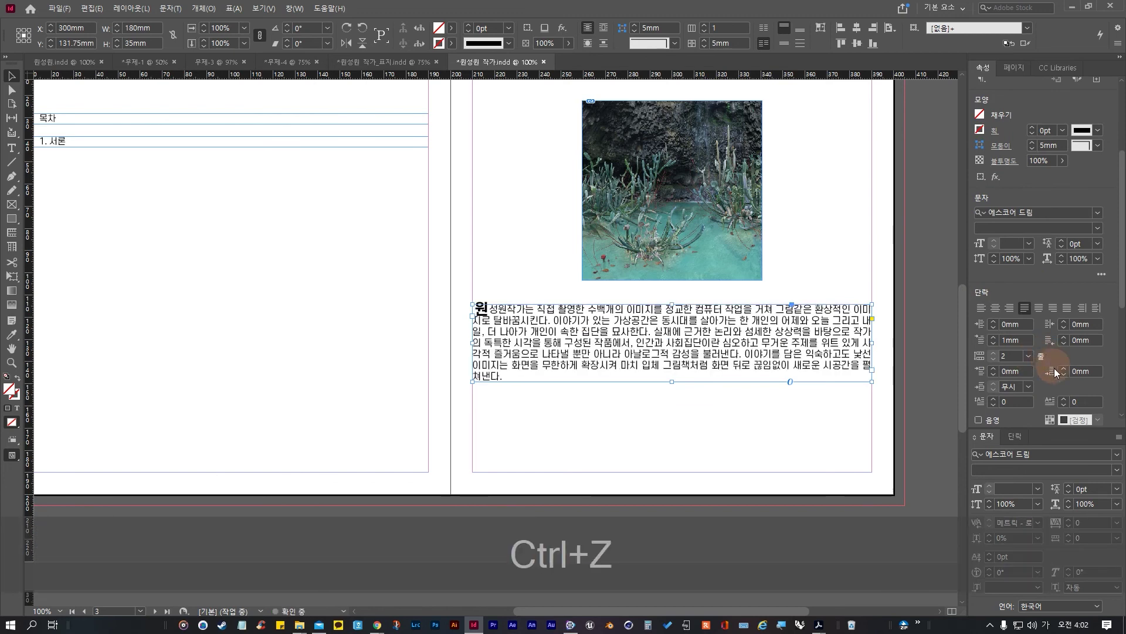
scroll(1104, 394, "down", 3)
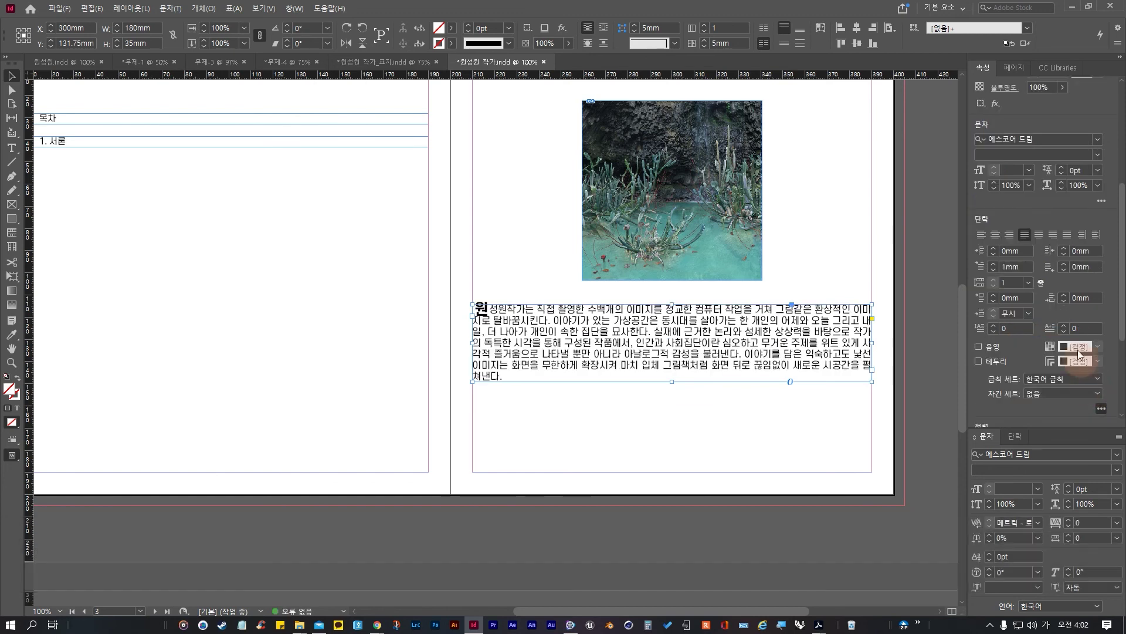
Step: Try a drop cap 2 lines high over the first 7 characters of the page 3 description, and undo it
left_click(1064, 330)
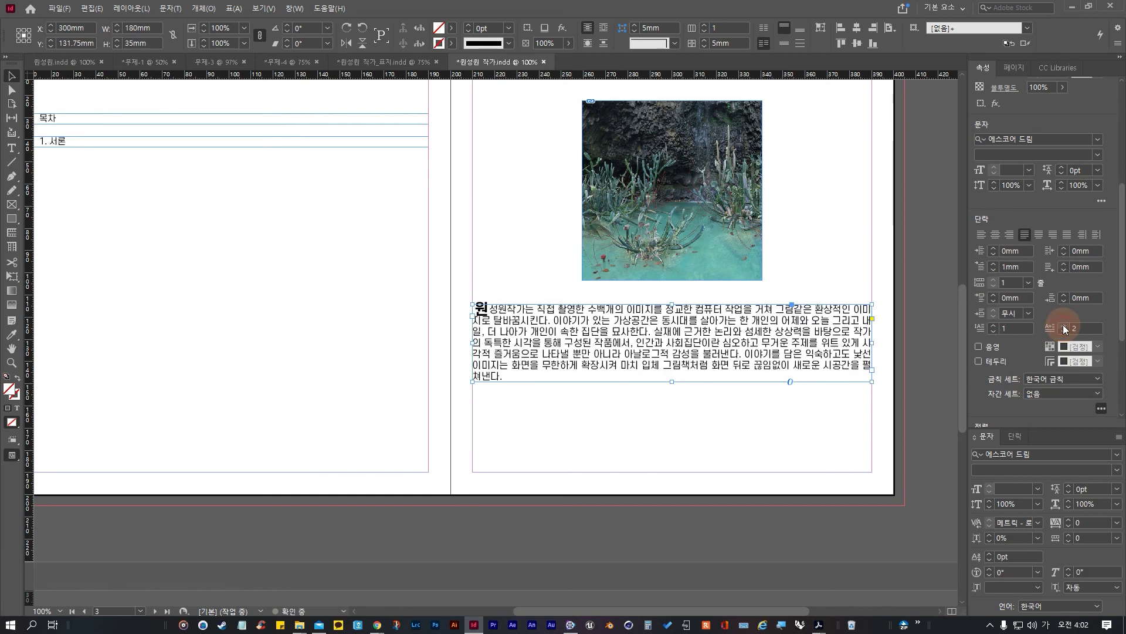
double_click(490, 331)
left_click(477, 312)
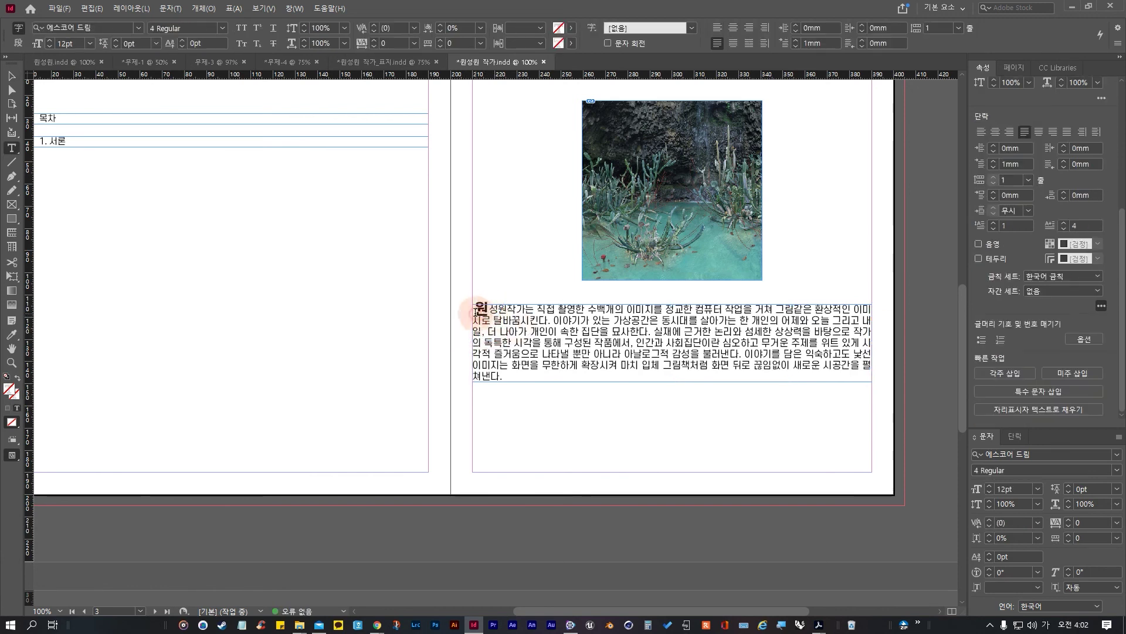
left_click_drag(477, 309, 542, 402)
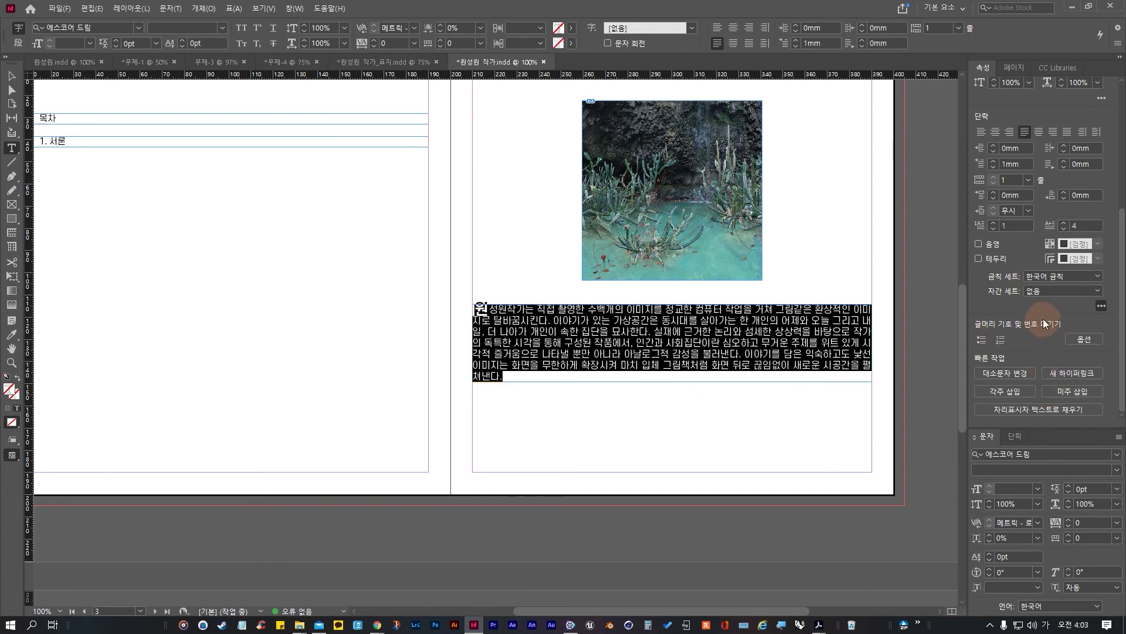
scroll(1043, 319, "up", 3)
left_click(1063, 295)
left_click(1063, 295)
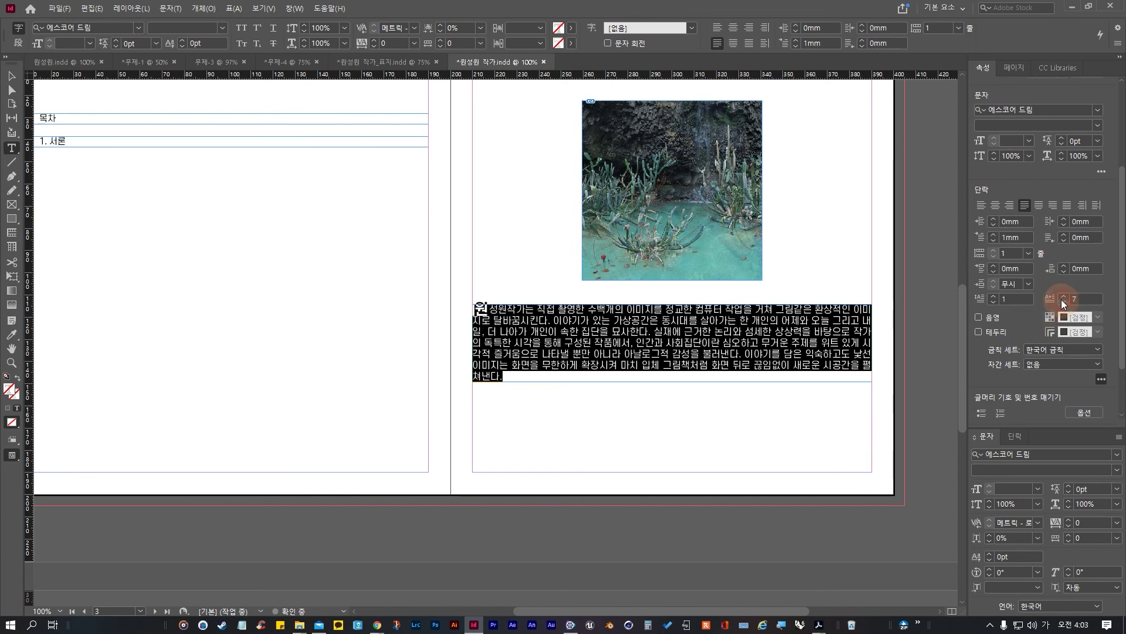
left_click(994, 295)
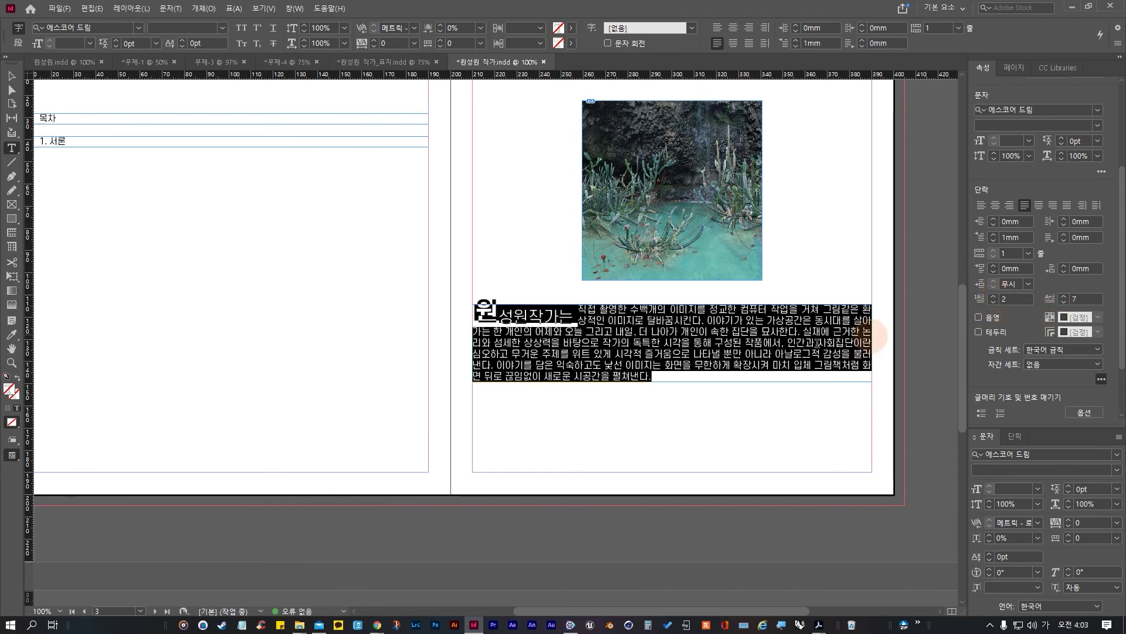
left_click(606, 330)
key("ctrl+z")
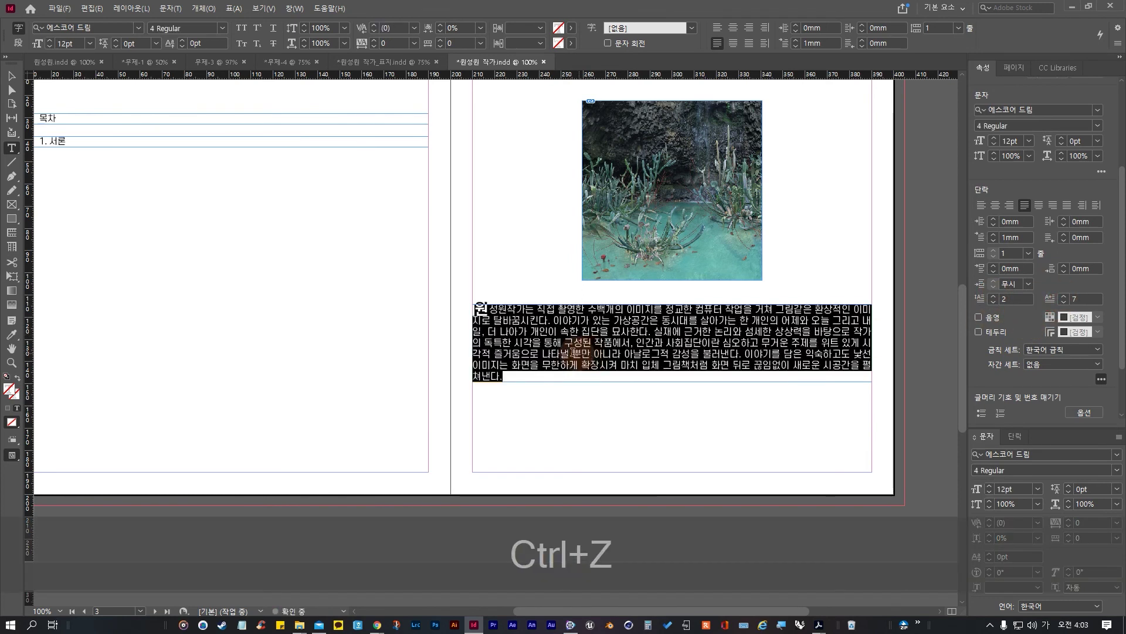
Step: Apply a drop cap 2 lines high over the first 3 characters of the description paragraph
left_click(480, 308)
left_click_drag(480, 307, 473, 306)
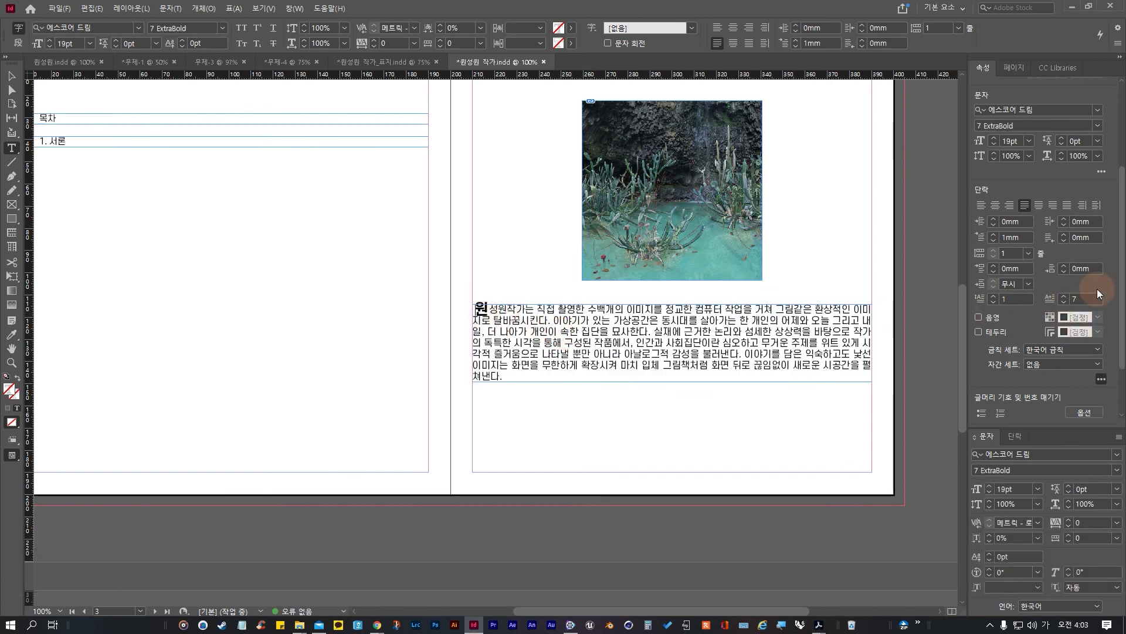
left_click(1062, 299)
left_click_drag(477, 307, 505, 378)
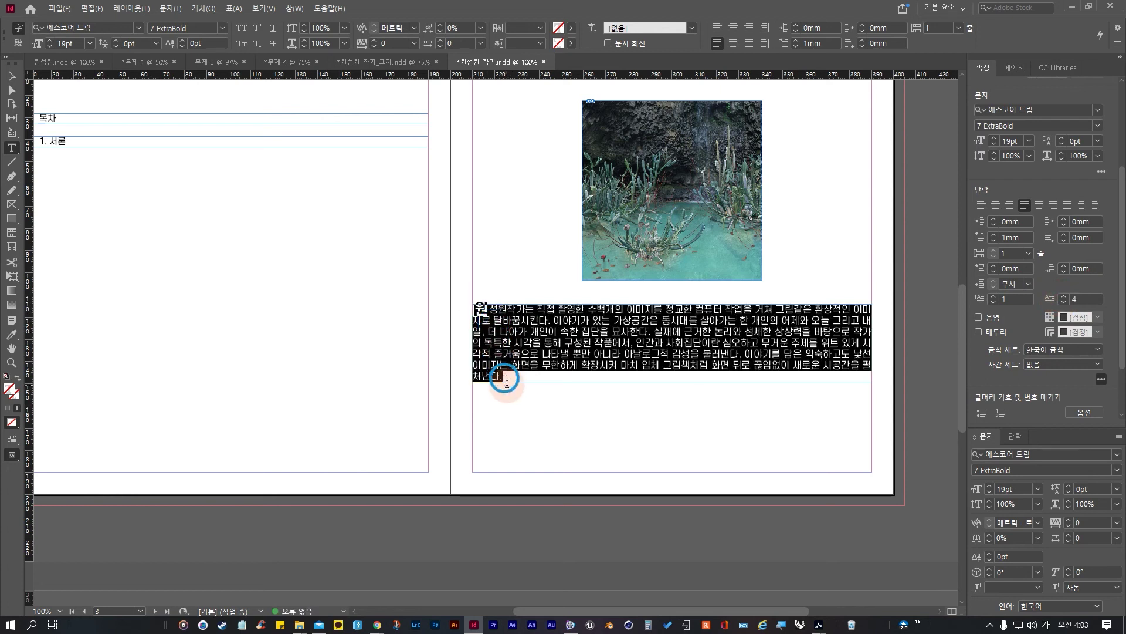
left_click(1063, 298)
left_click(993, 299)
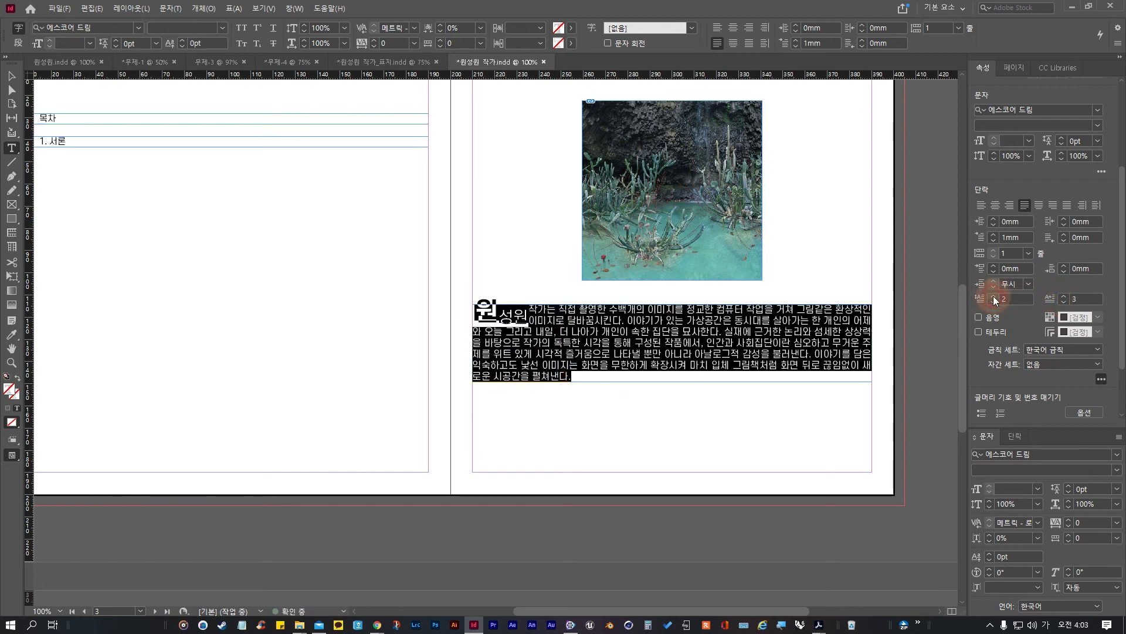
Step: Reduce the description's drop cap to a single character
left_click(513, 310)
left_click_drag(513, 311, 528, 313)
left_click(1062, 301)
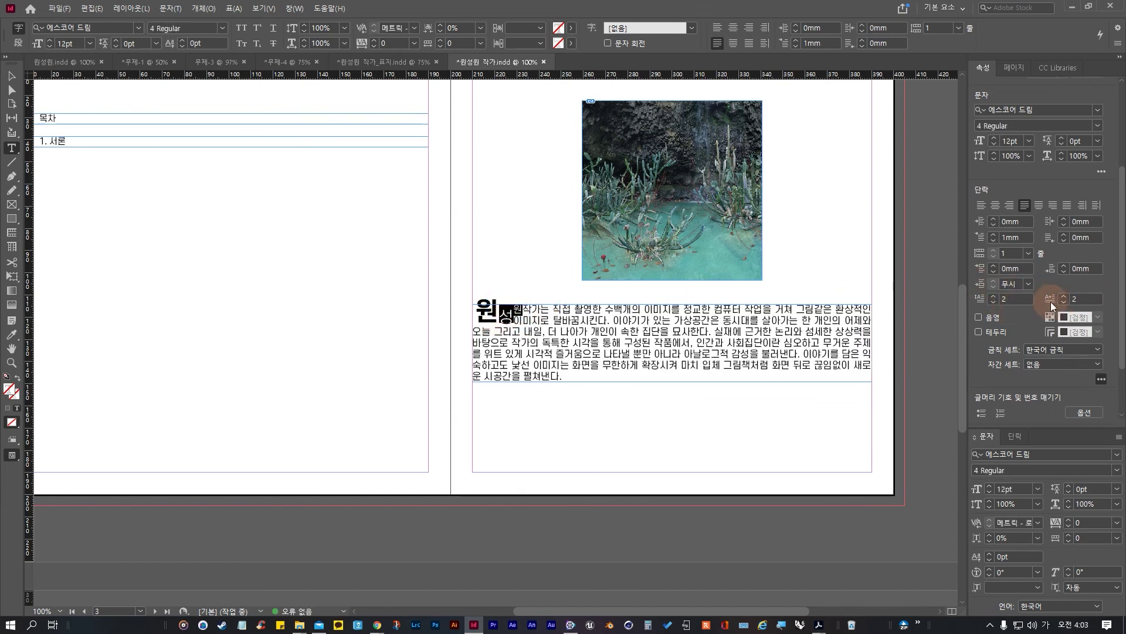
left_click(1063, 301)
left_click_drag(868, 330, 545, 346)
Step: Set the drop cap's height to 3 lines and deselect the description text
left_click(490, 316)
left_click_drag(490, 317, 512, 325)
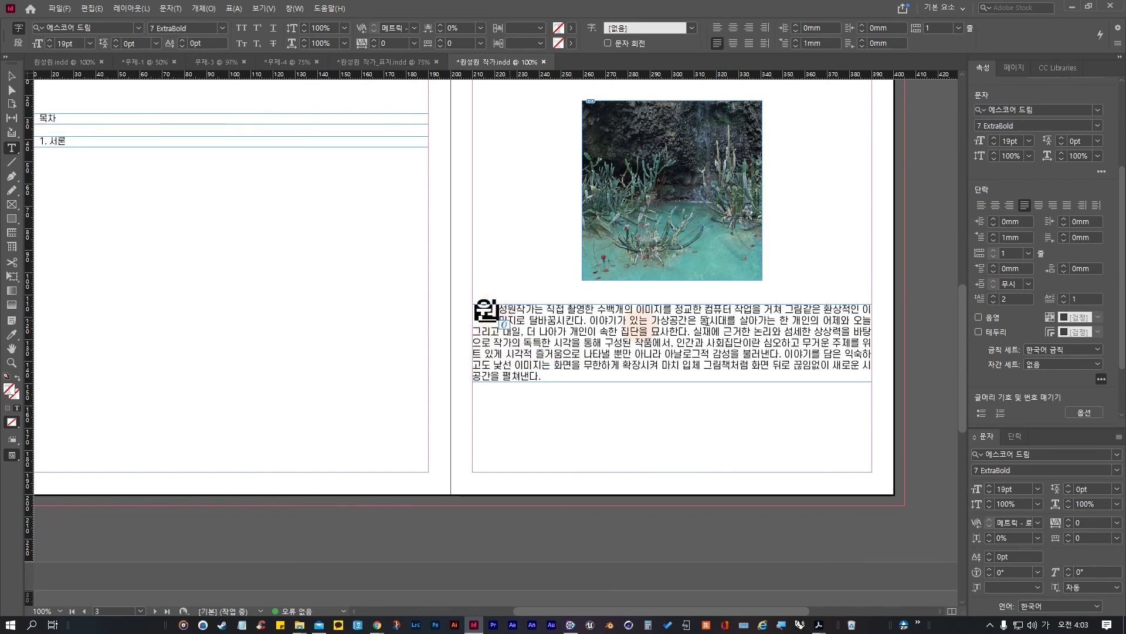
left_click(995, 295)
left_click(994, 294)
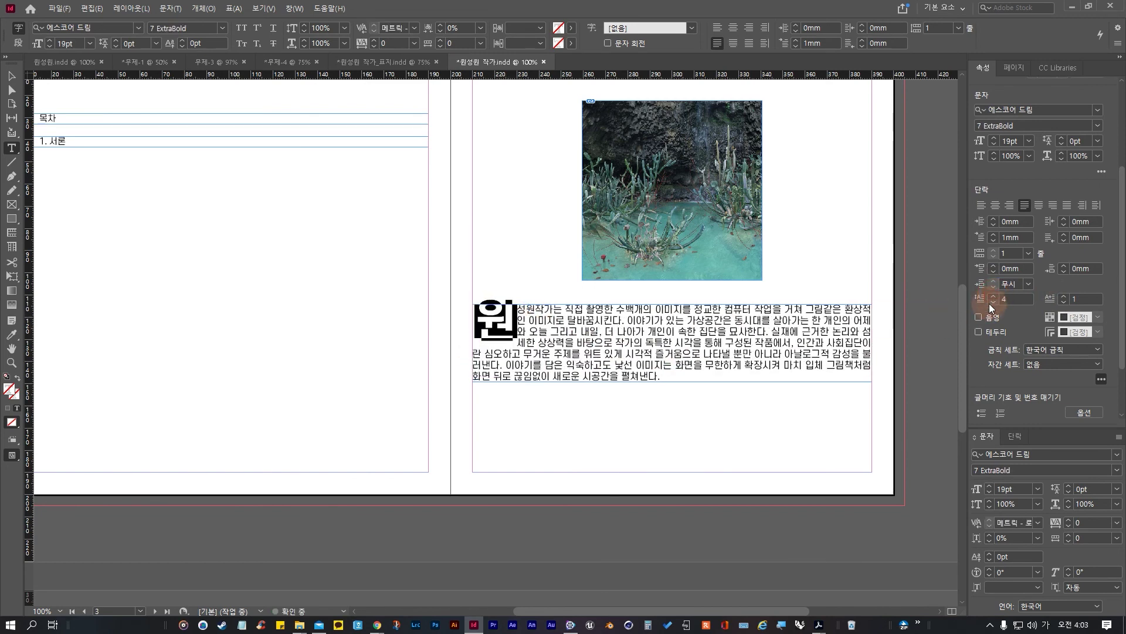
left_click(991, 302)
left_click(447, 370)
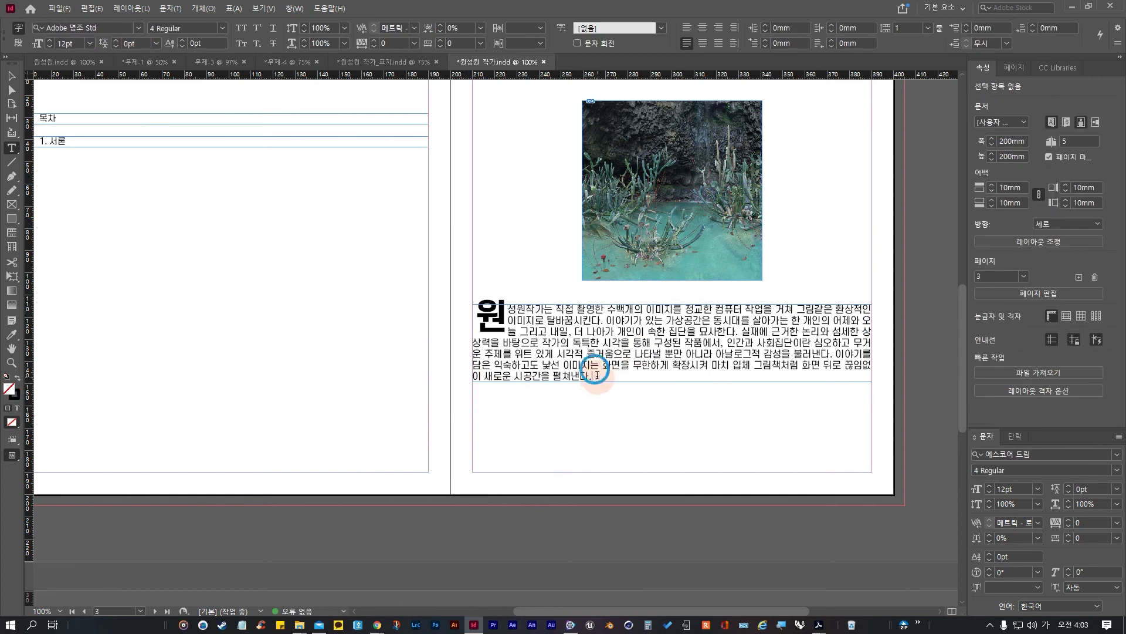
Step: Try a 2 mm left indent on the description paragraph and return it to 0 mm
left_click(667, 355)
left_click(480, 317)
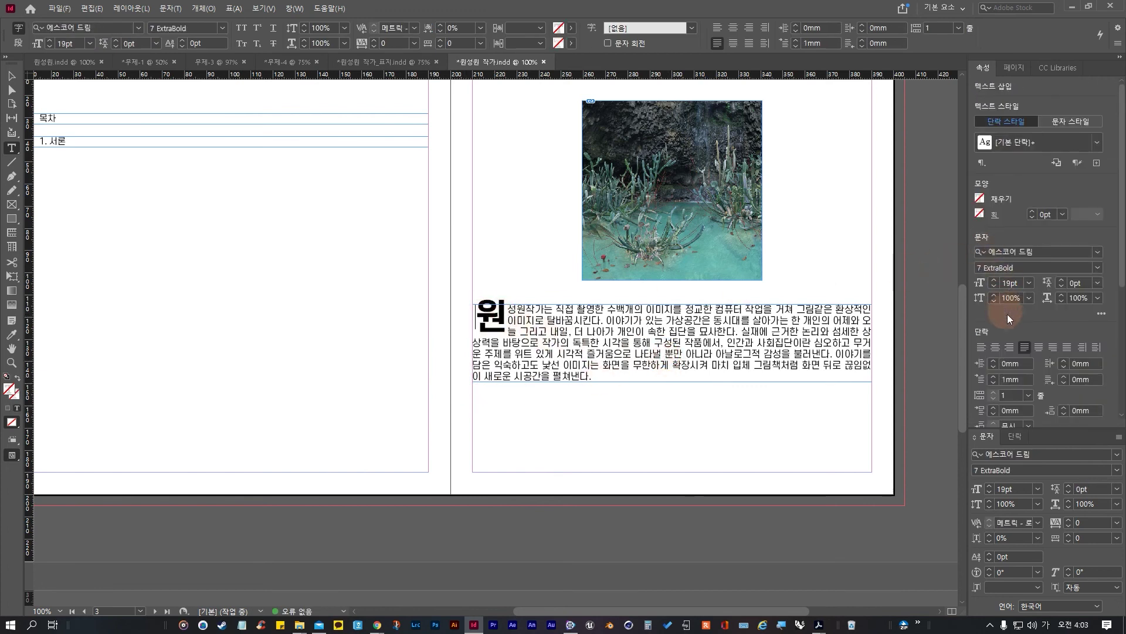
left_click(993, 360)
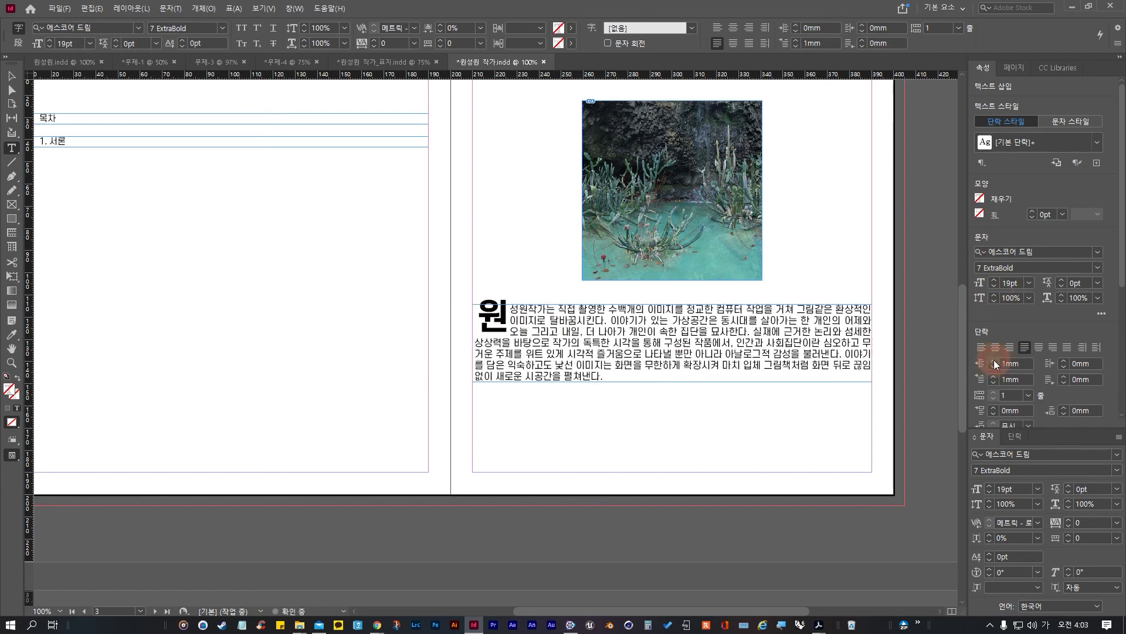
left_click(993, 362)
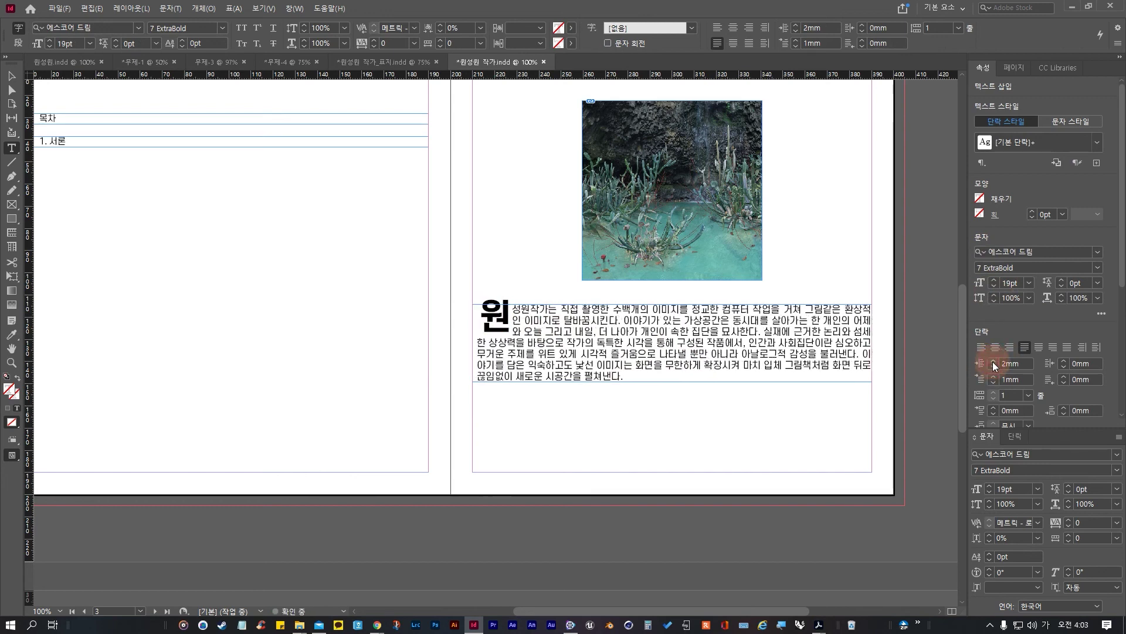
left_click(992, 364)
left_click(991, 365)
Step: Set the description paragraph's first-line indent to 2 mm and deselect the text
left_click(992, 376)
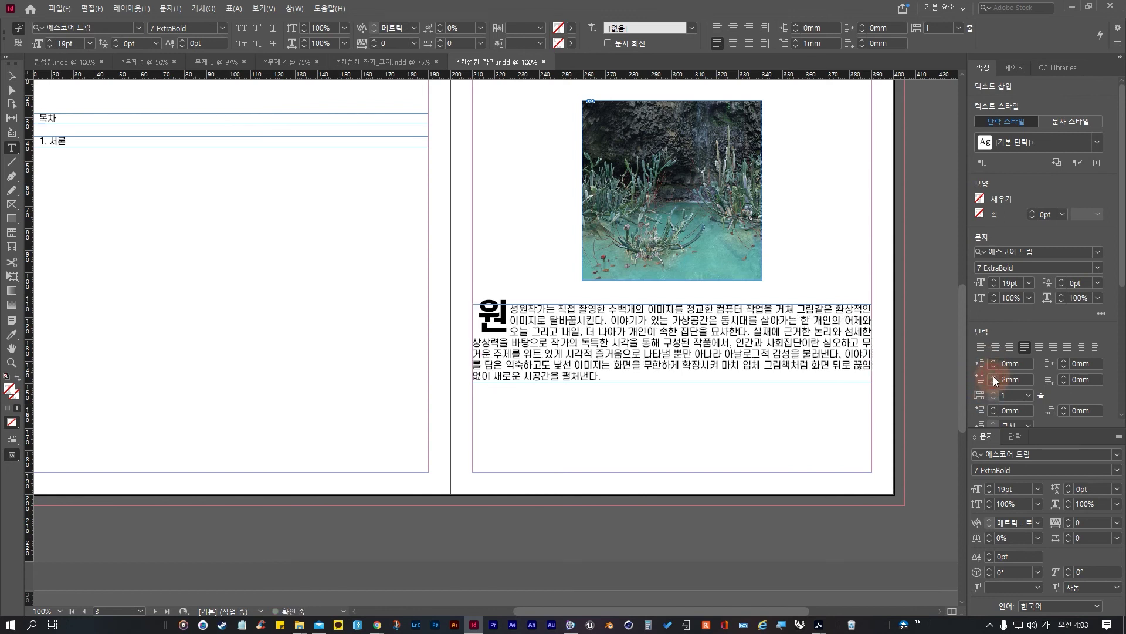
left_click(994, 378)
left_click(993, 384)
left_click(613, 393)
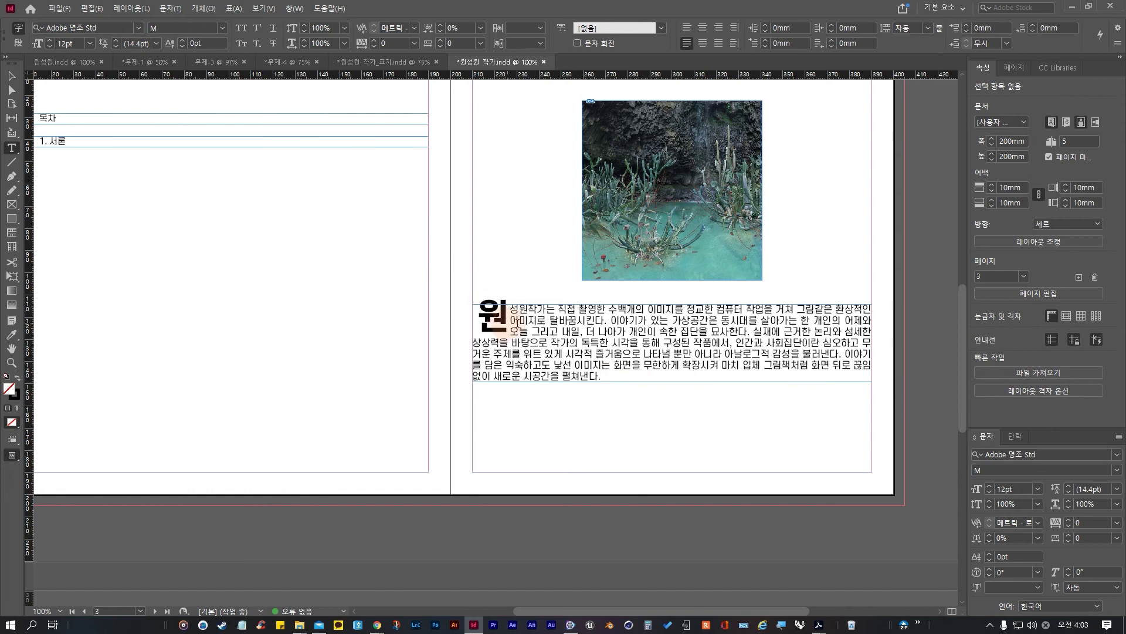
Step: Set the leading of the description text after the drop cap to 2 pt
left_click(509, 309)
left_click_drag(509, 309, 659, 377)
key("alt+Down")
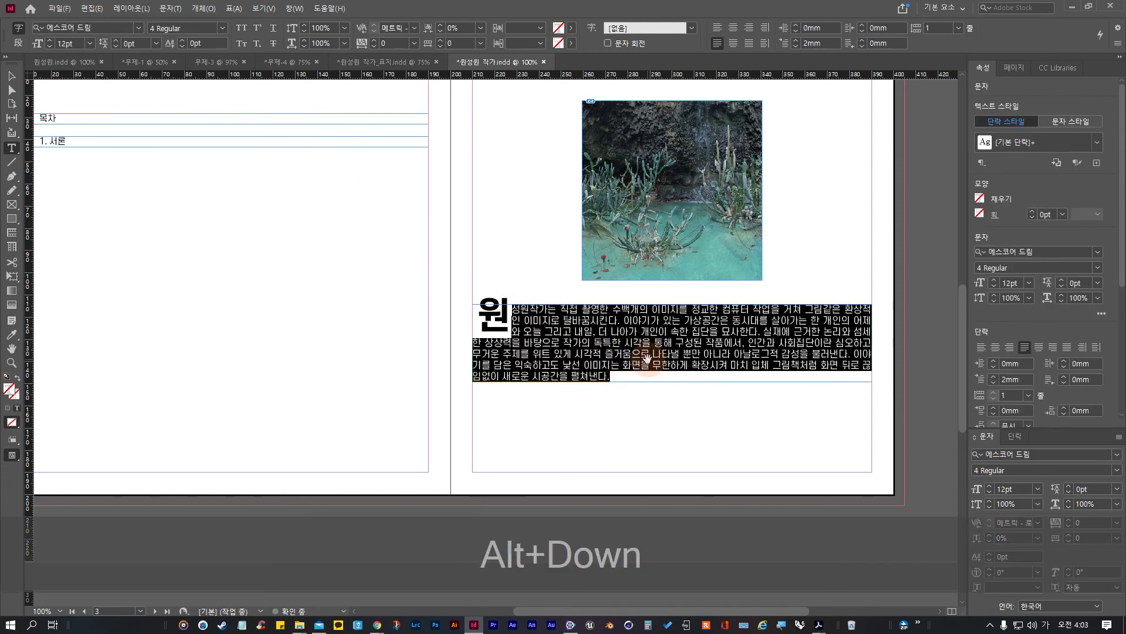
key("alt+Up")
key("alt+Down")
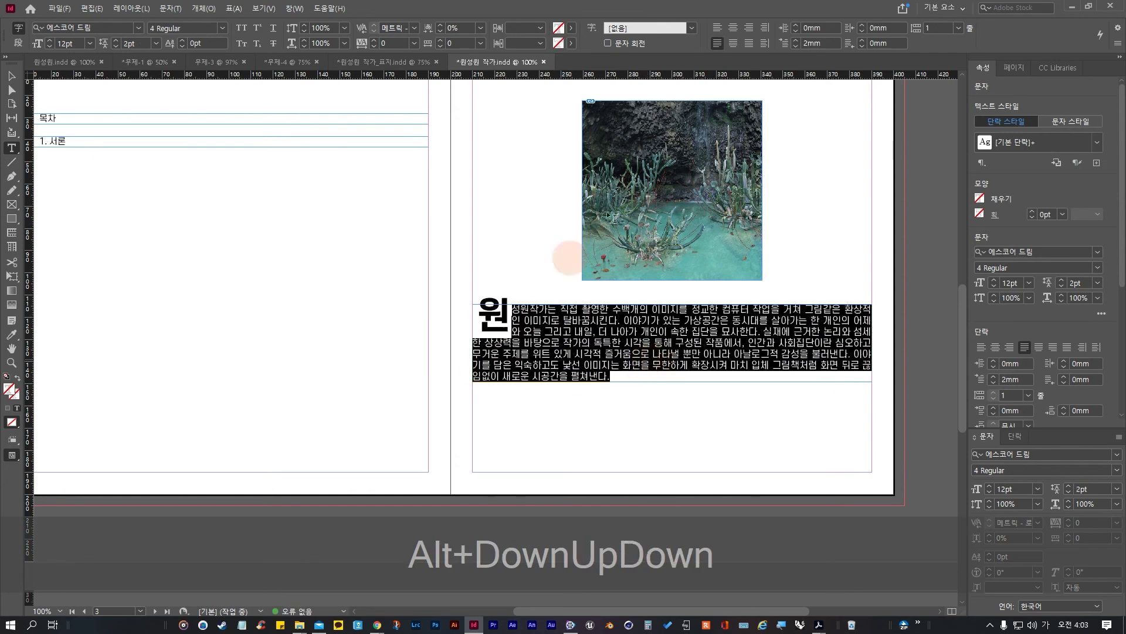
Step: Try a taller description frame with 4 pt leading on the text after the drop cap, and undo both changes
left_click(11, 76)
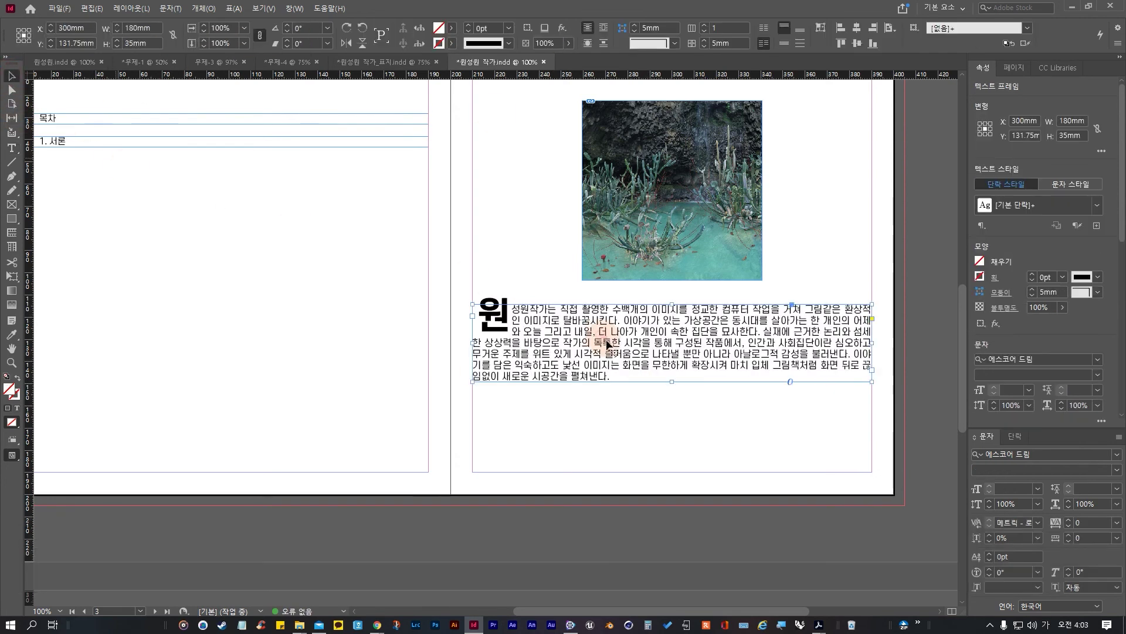
left_click_drag(671, 381, 518, 311)
double_click(667, 372)
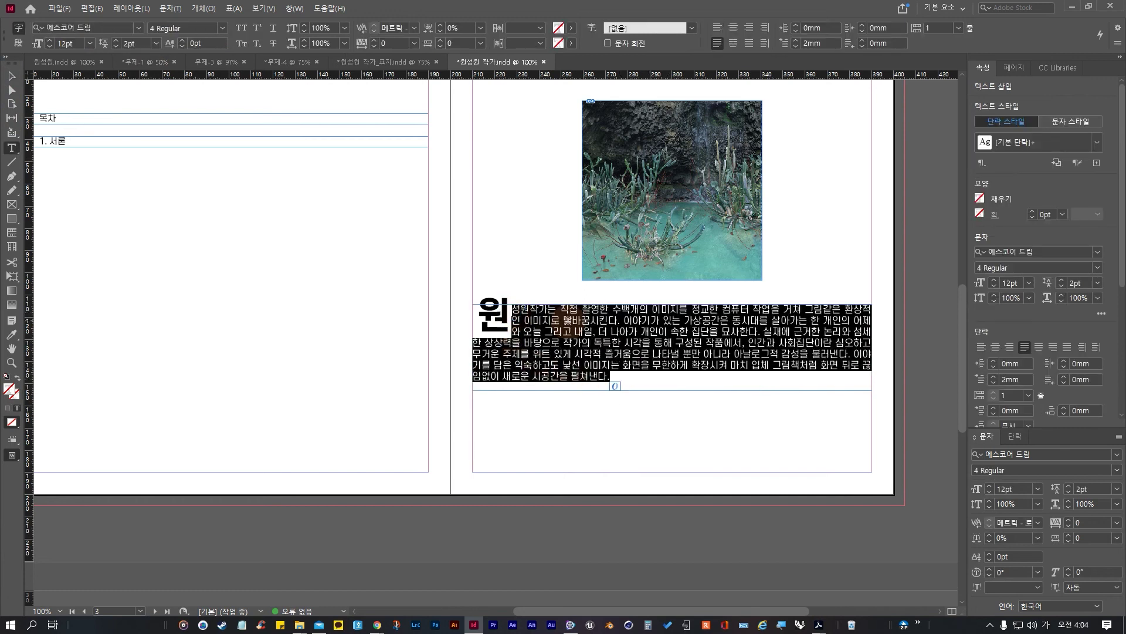
key("alt+Down")
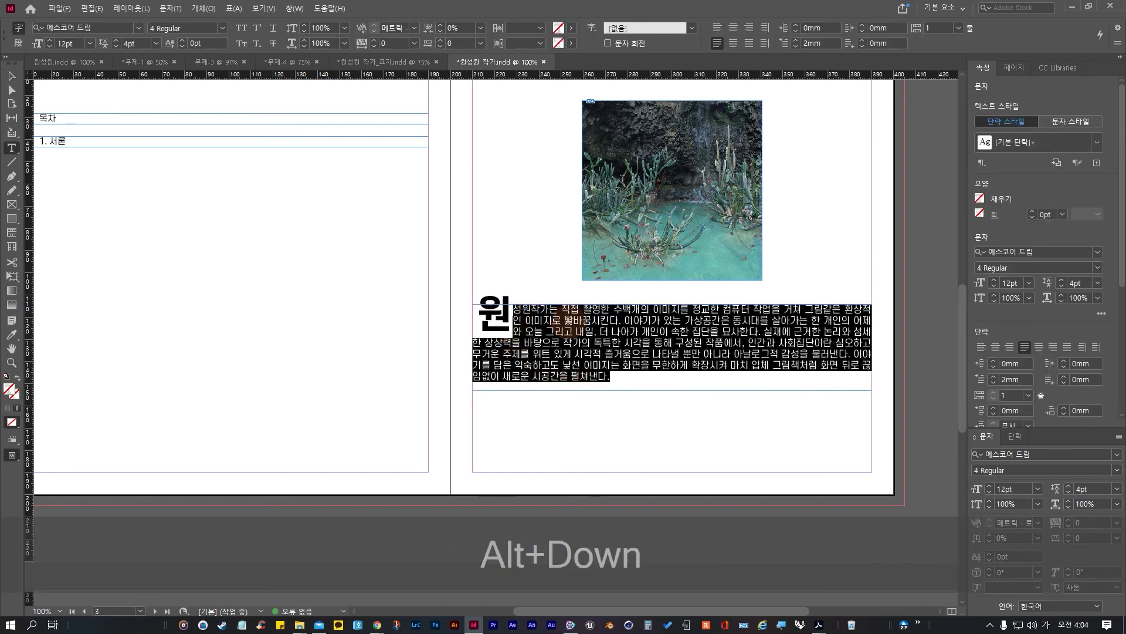
left_click(573, 321)
key("ctrl+z")
key("ctrl+z")
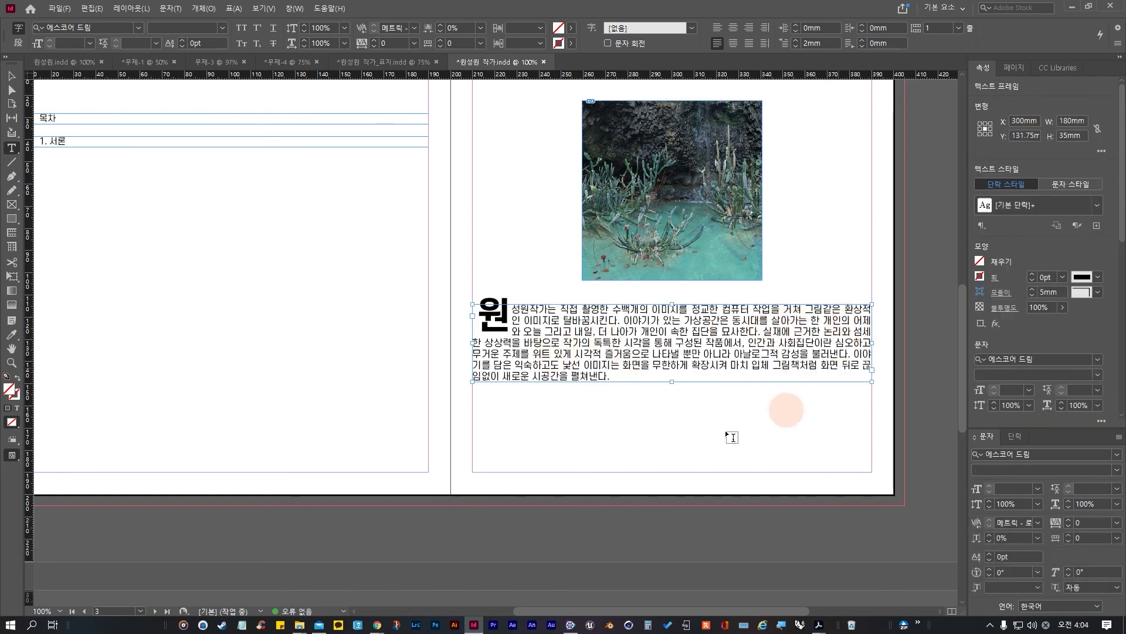
Step: Move the description's text frame straight down on page 3 to Y 155 mm
left_click(11, 76)
left_click(719, 416)
scroll(599, 393, "down", 2)
scroll(593, 399, "up", 1)
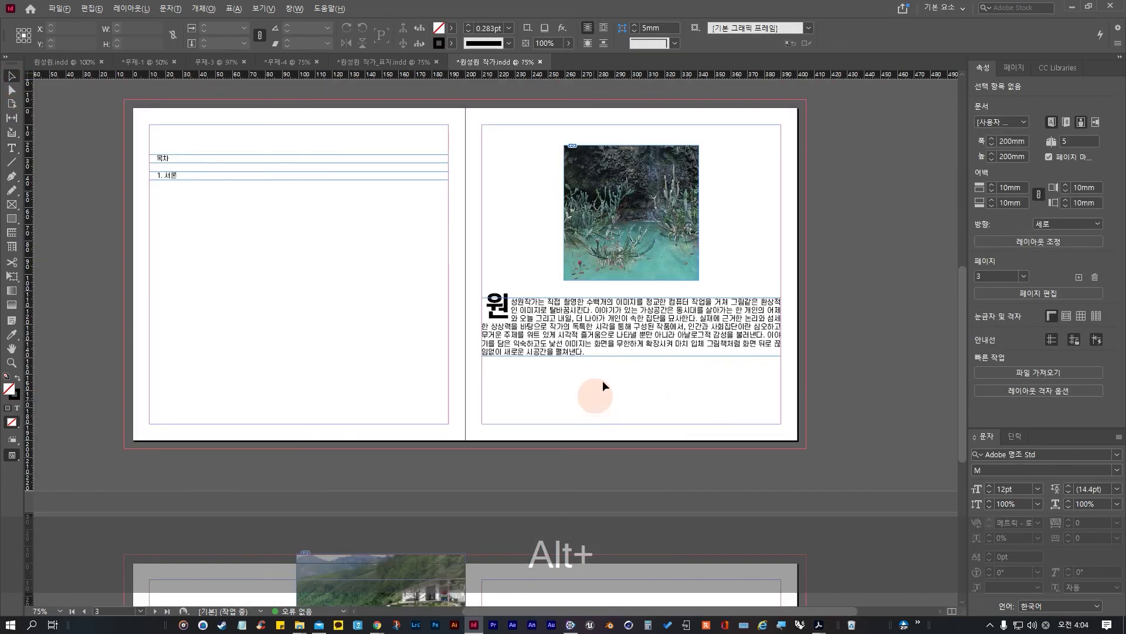
left_click(659, 326)
key("shift+Down")
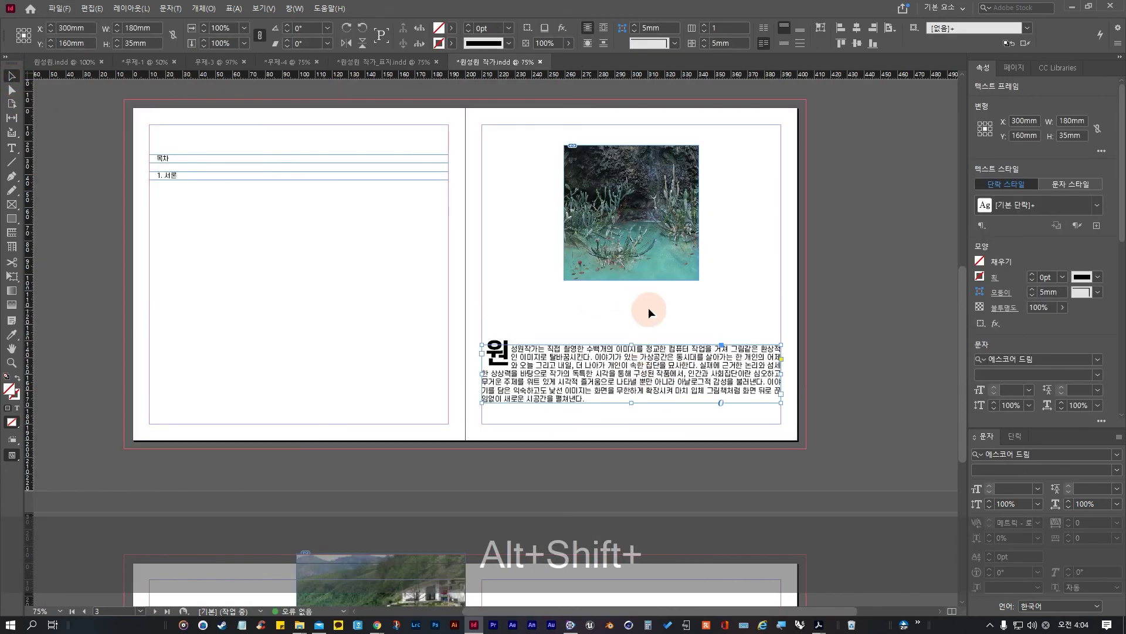
left_click(613, 352, "shift")
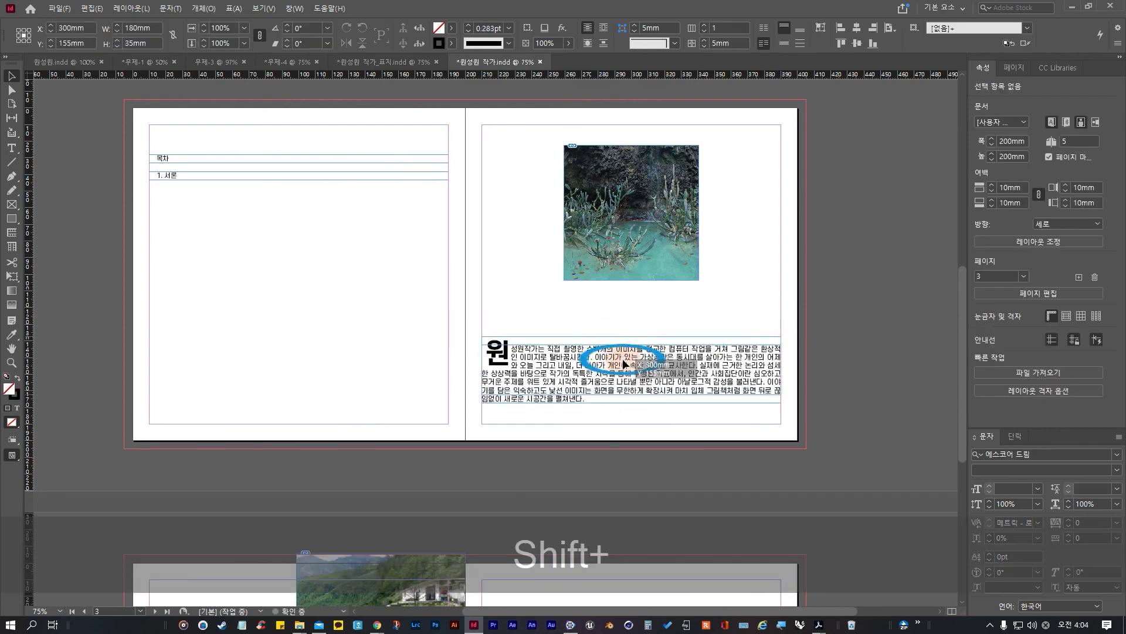
Step: Scale the page 3 image proportionally from its centre to about 129.5 mm square and align its upper edge with the top margin
left_click(639, 242)
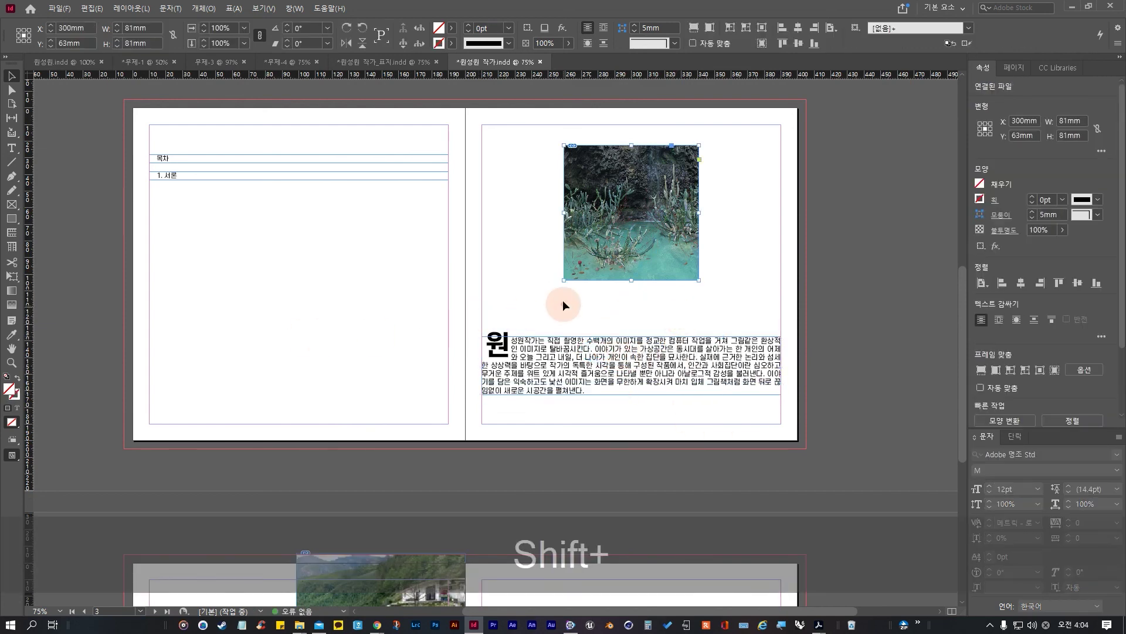
key("e")
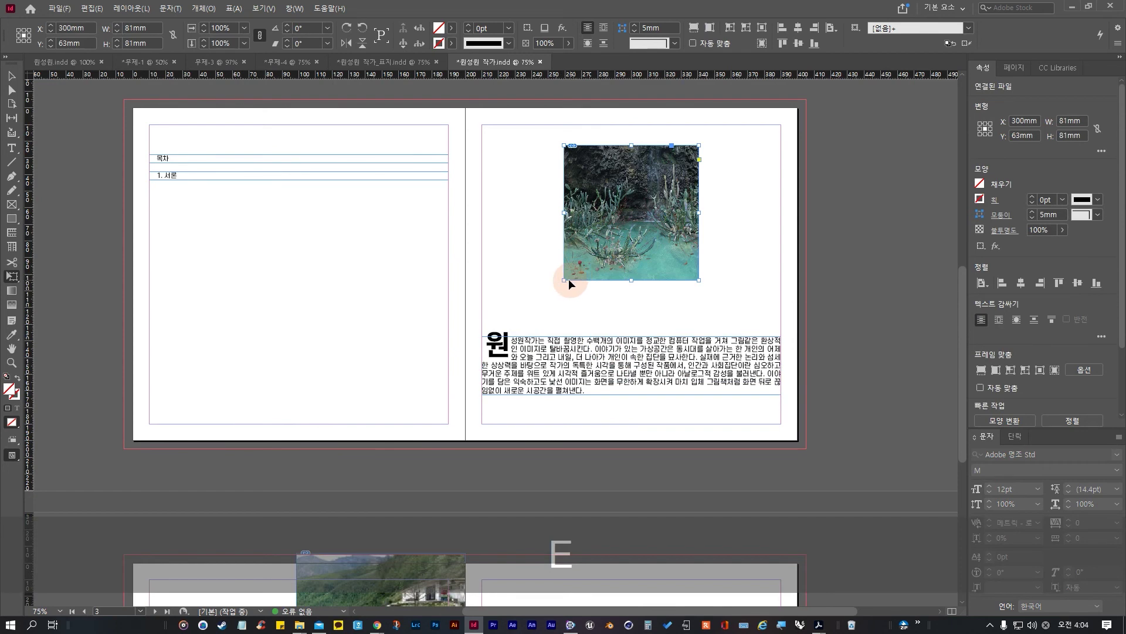
left_click_drag(569, 279, 526, 319)
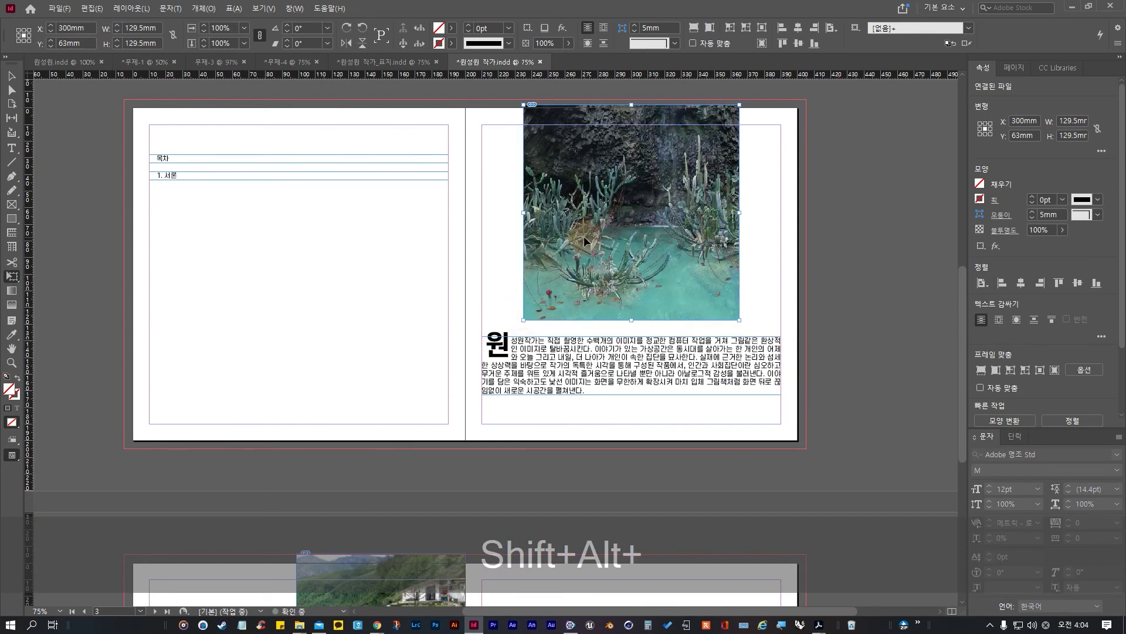
left_click_drag(646, 246, 674, 253)
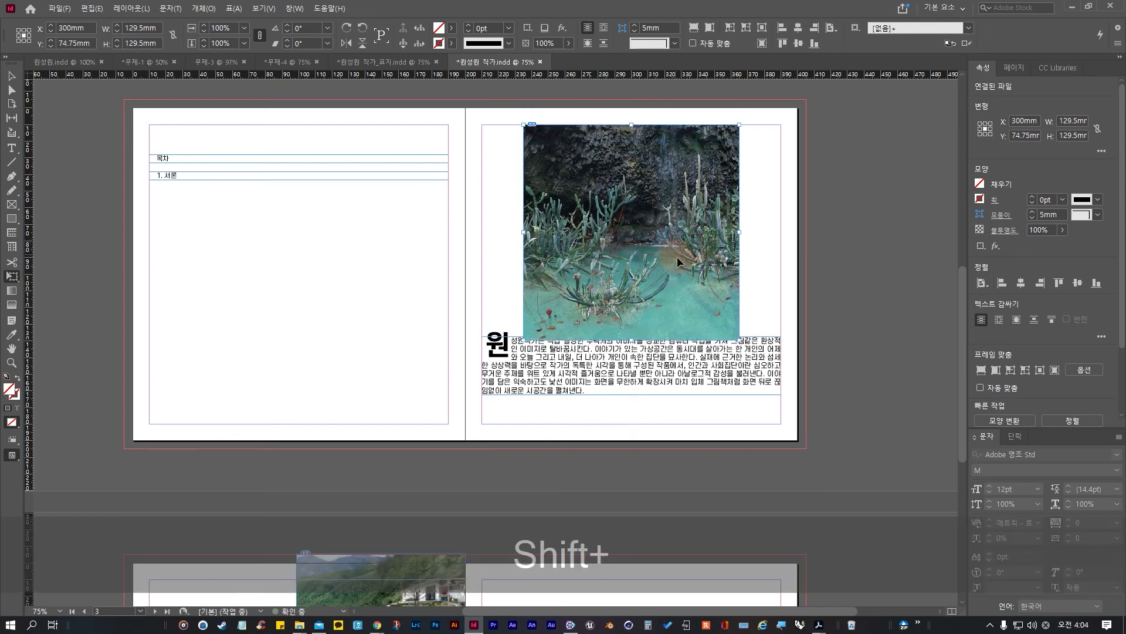
Step: Scale the page 3 image down to about 115.6 mm square, centre it horizontally and deselect it
left_click_drag(740, 340, 730, 293)
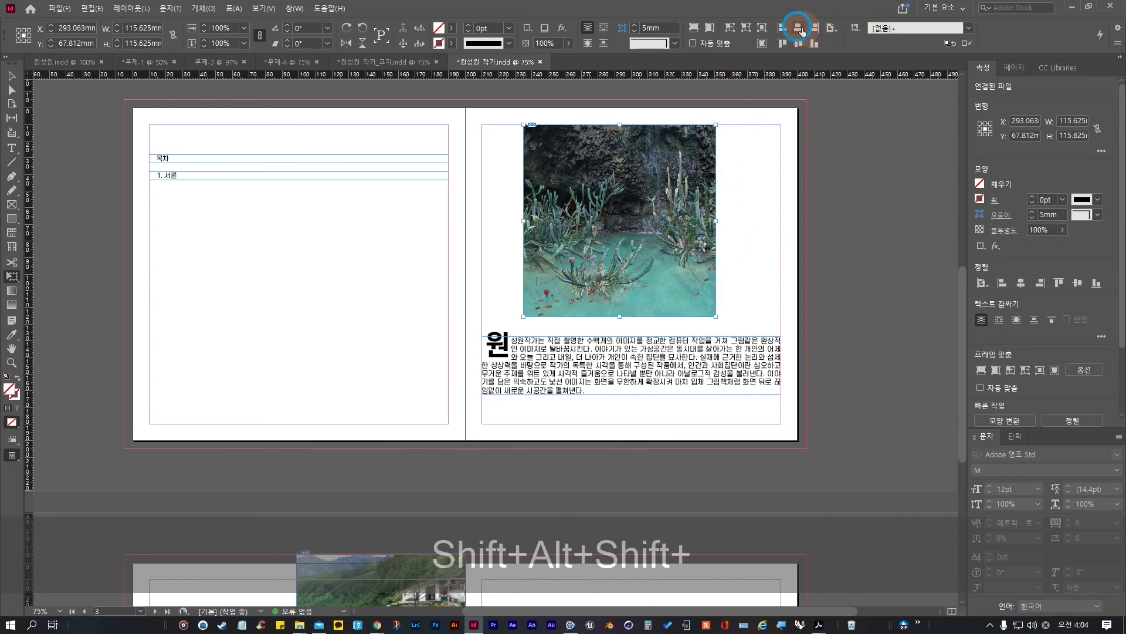
left_click(797, 27)
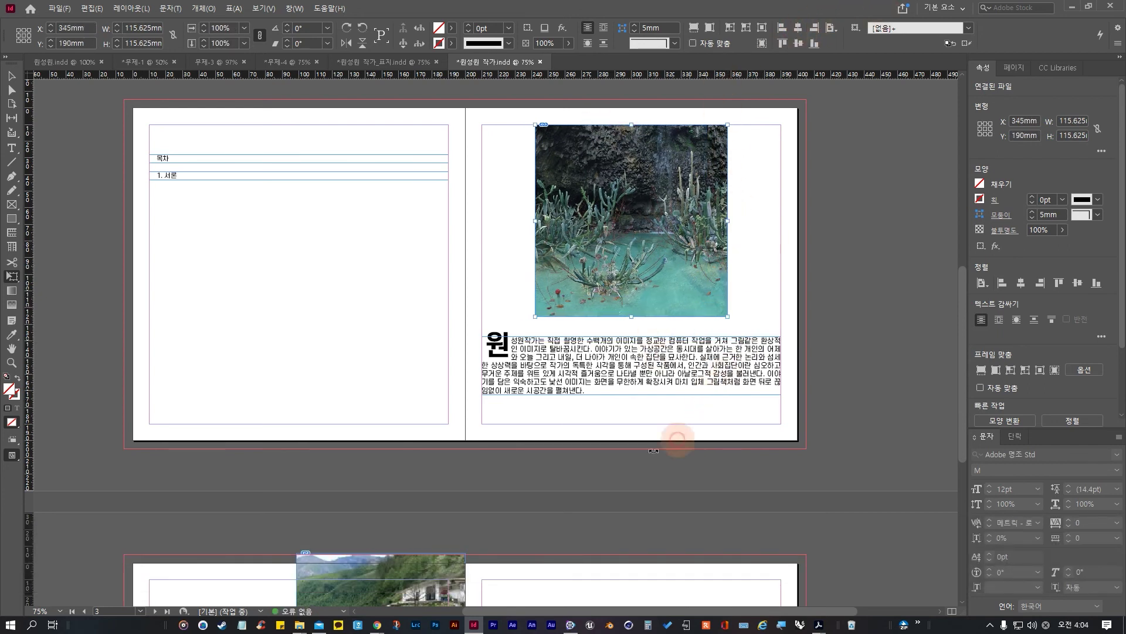
left_click(581, 437)
key("v")
Step: Examine the page 3 layout up close and continue down to the spread with page 5
left_click(291, 285)
left_click(558, 455)
left_click(440, 437)
key("space")
left_click_drag(448, 441, 603, 269)
scroll(614, 228, "up", 1)
key("alt+space")
left_click_drag(615, 229, 396, 379)
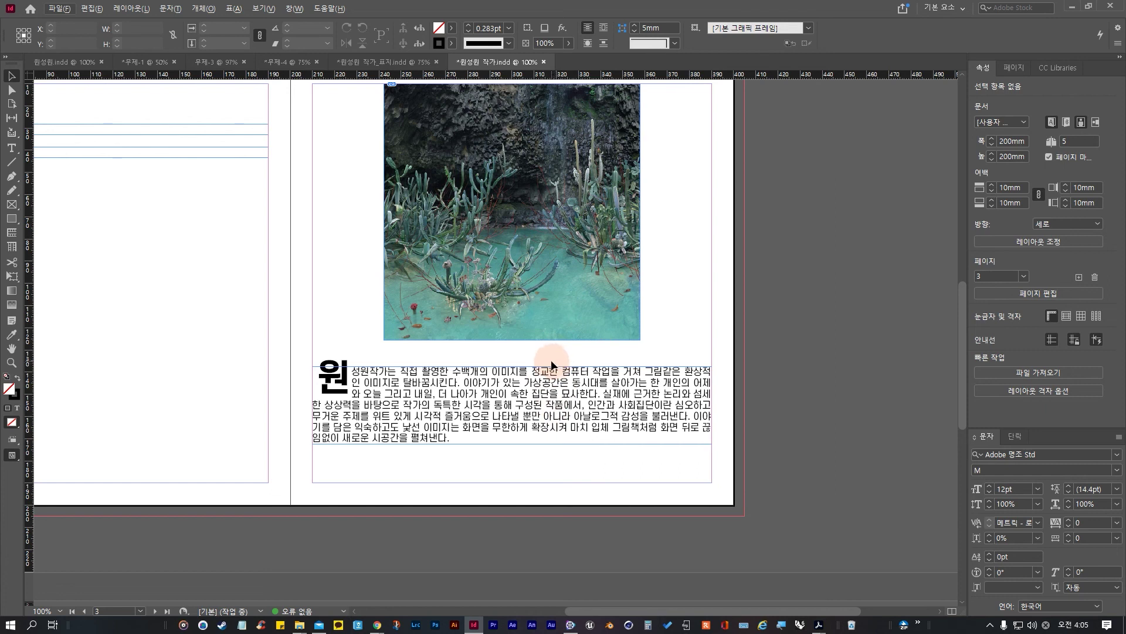
scroll(549, 369, "down", 3)
scroll(539, 385, "down", 7)
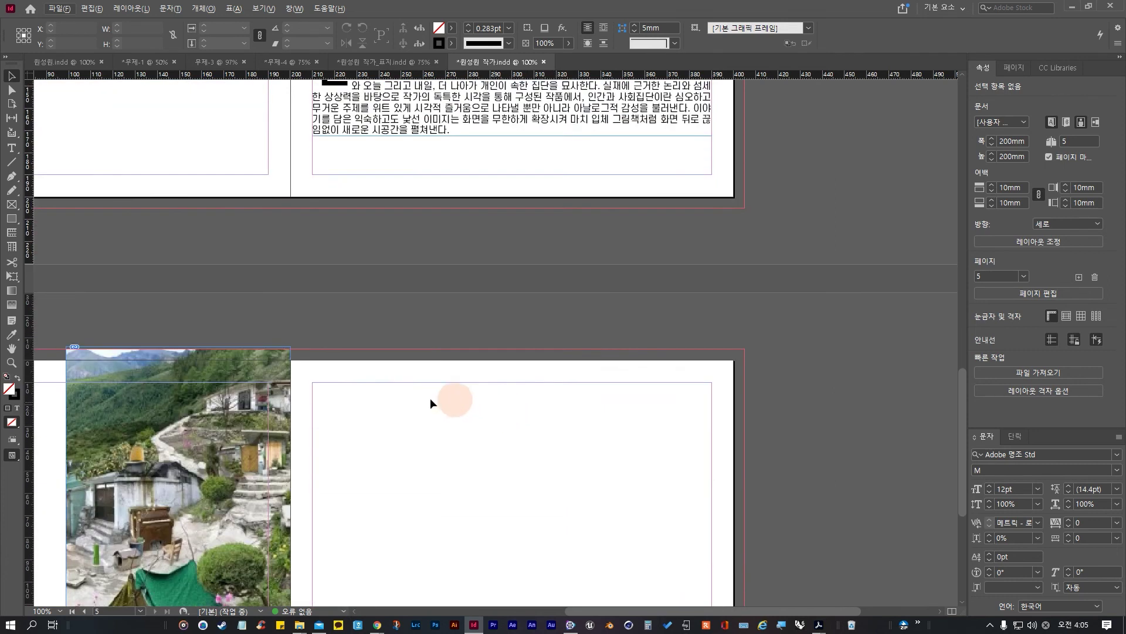
Step: Switch to Chrome and look through the artist's works and captions in the blog post, then return to InDesign
left_click(427, 378)
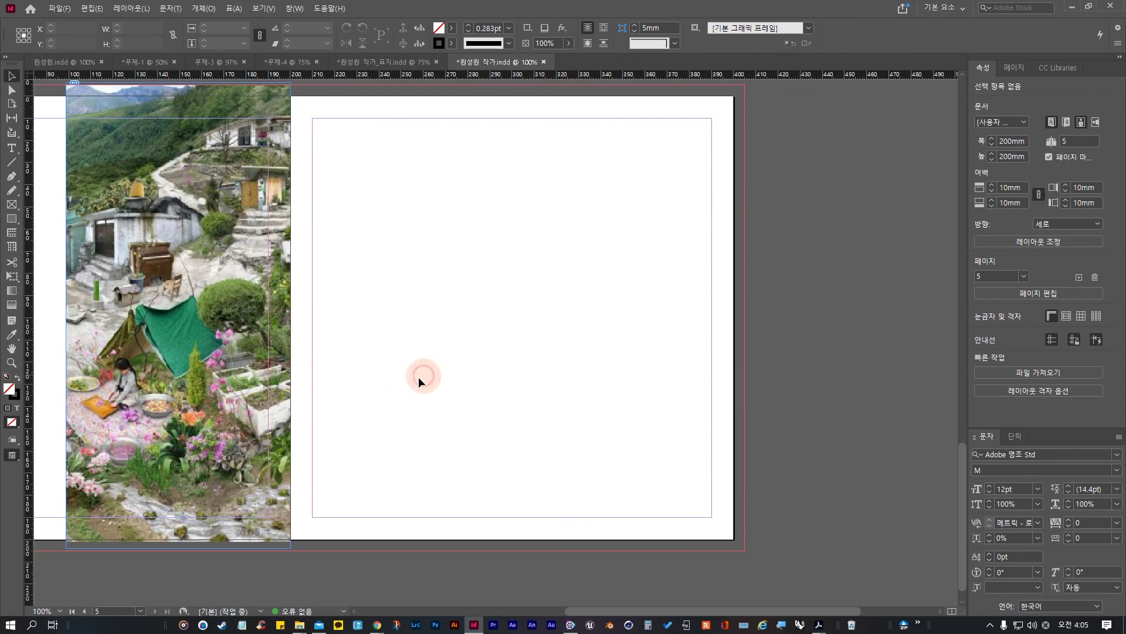
key("space")
left_click_drag(265, 428, 614, 406)
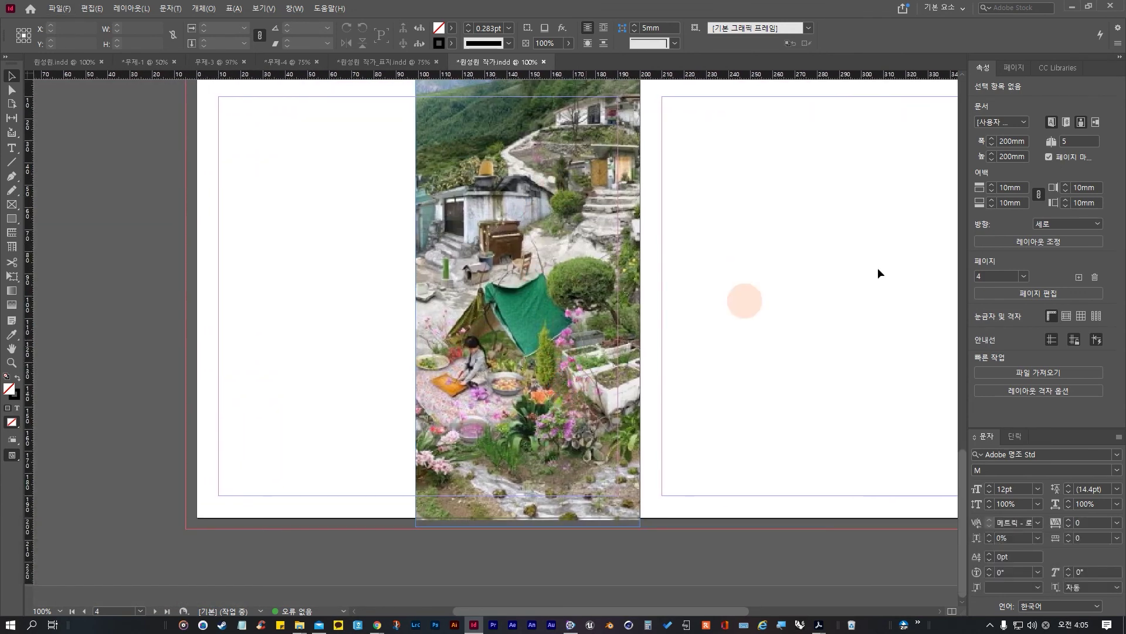
key("alt+Tab")
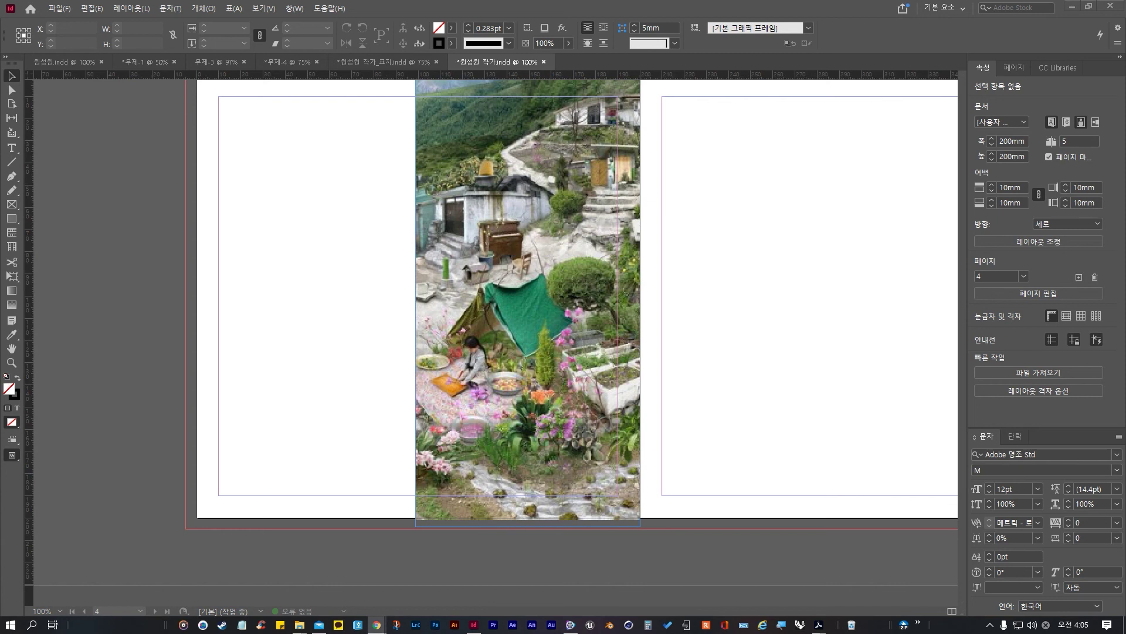
key("alt+Tab")
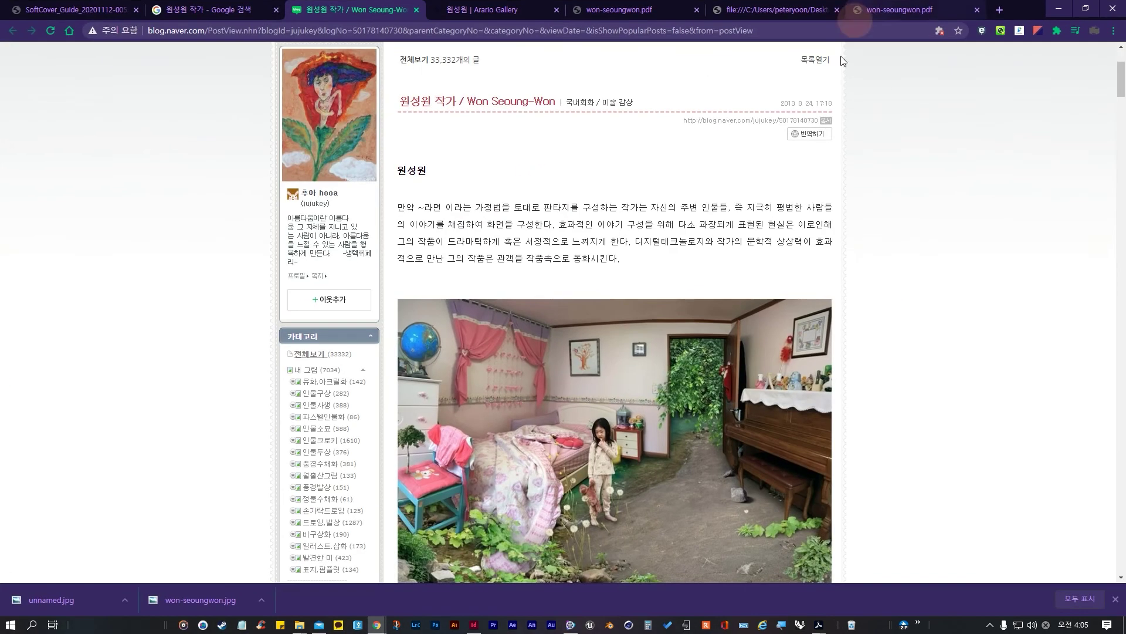
scroll(740, 320, "down", 5)
scroll(739, 319, "up", 2)
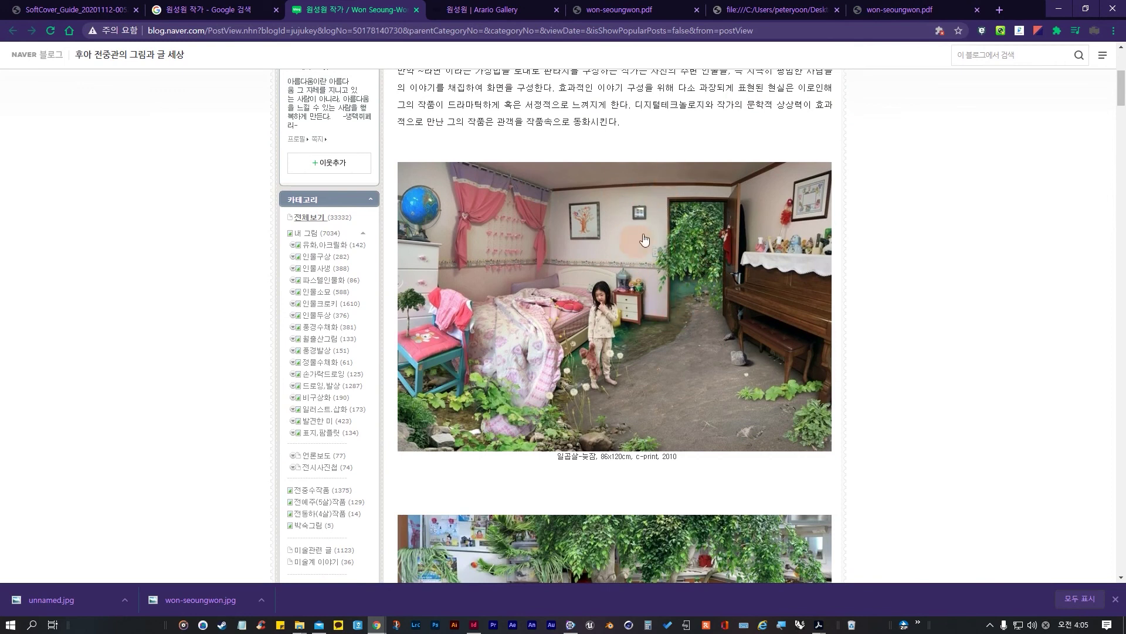
left_click(666, 382)
scroll(681, 364, "down", 7)
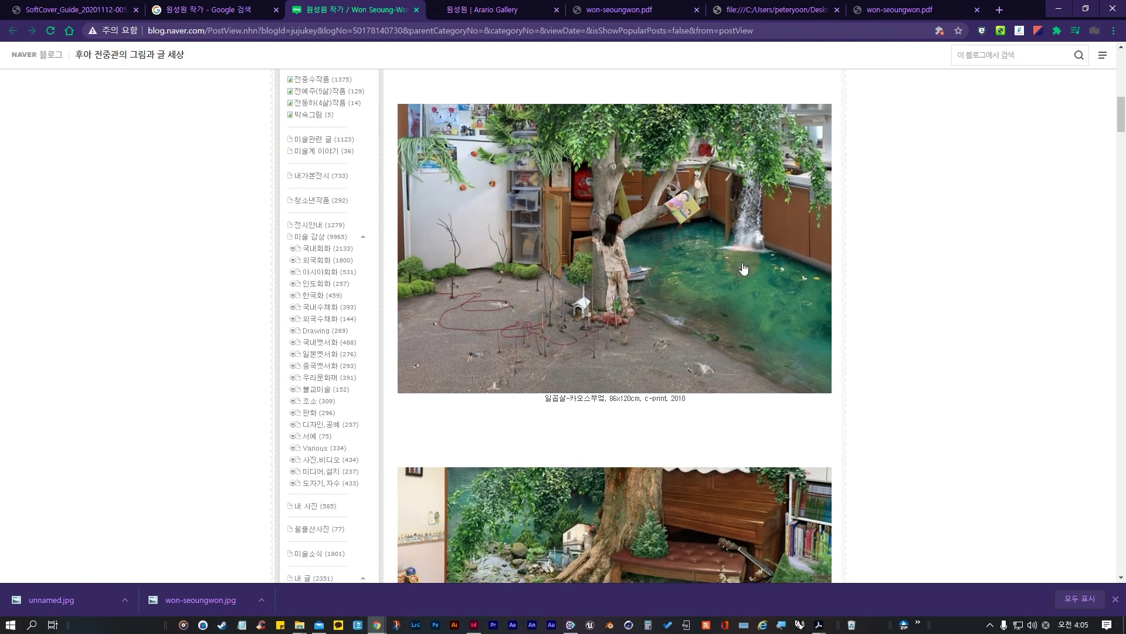
scroll(622, 337, "down", 5)
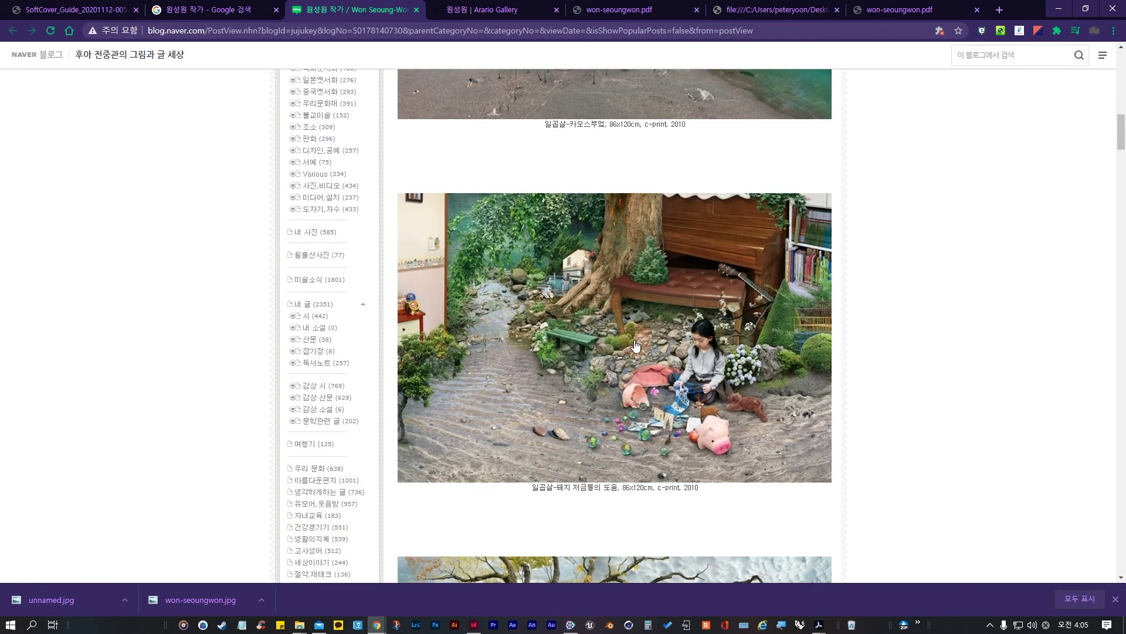
scroll(648, 383, "down", 2)
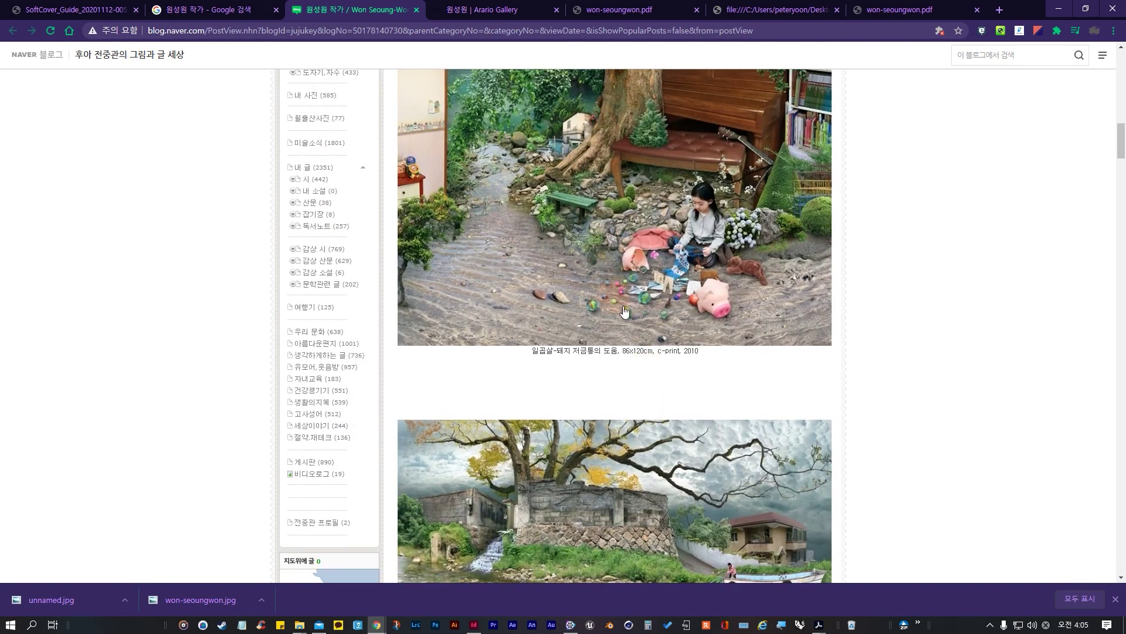
scroll(714, 355, "up", 2)
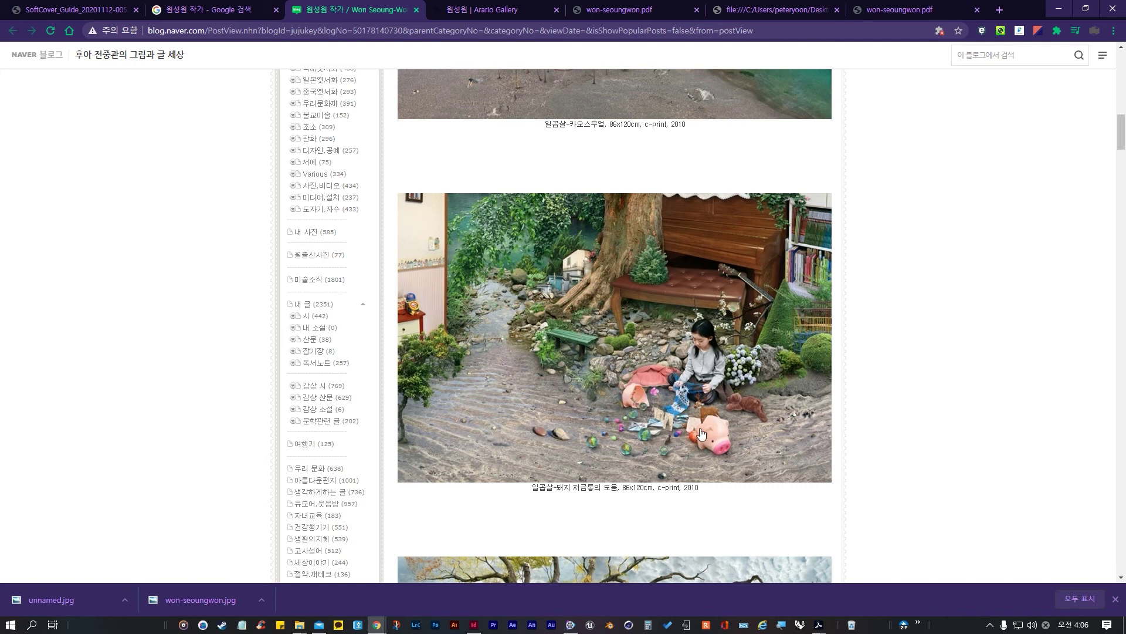
scroll(703, 431, "down", 7)
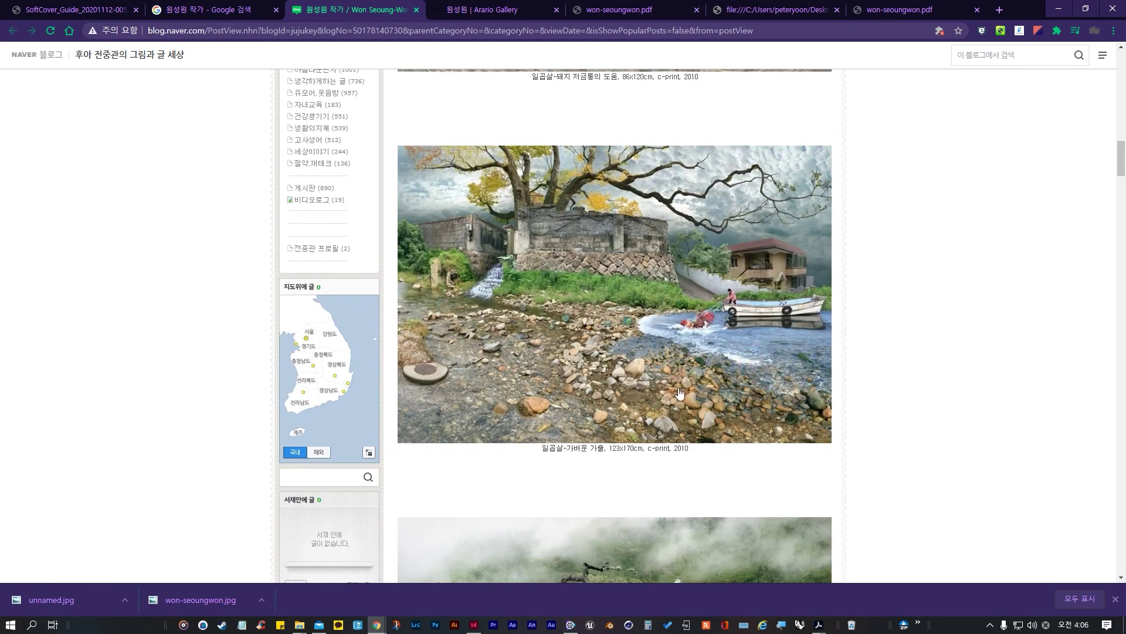
scroll(679, 390, "down", 7)
scroll(620, 358, "down", 5)
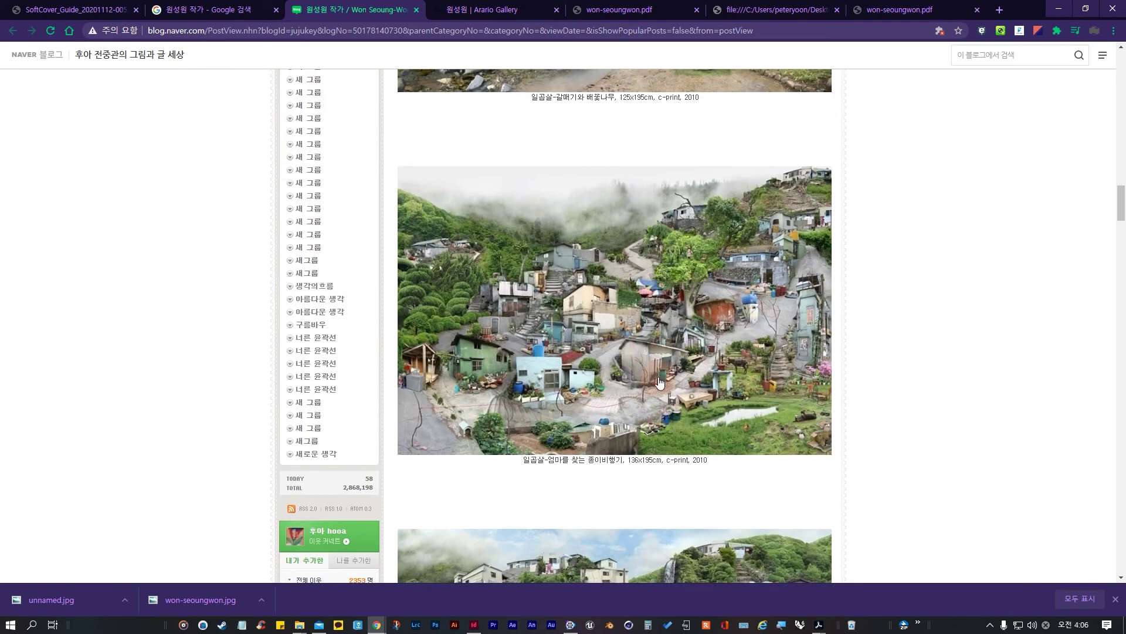
scroll(698, 402, "down", 7)
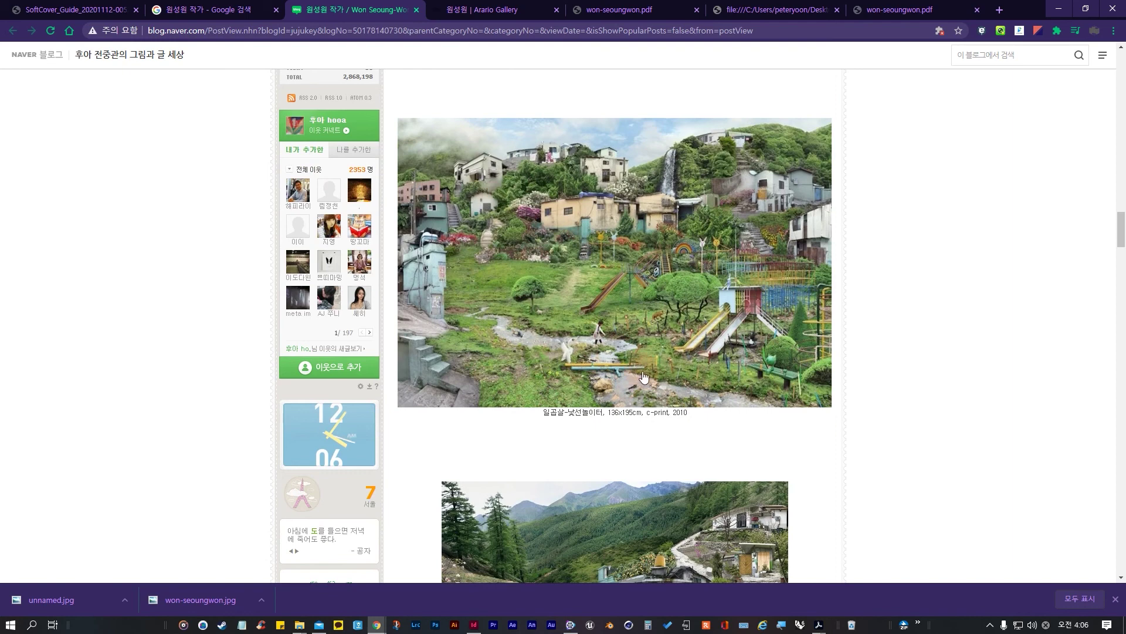
scroll(626, 393, "down", 5)
scroll(625, 393, "down", 12)
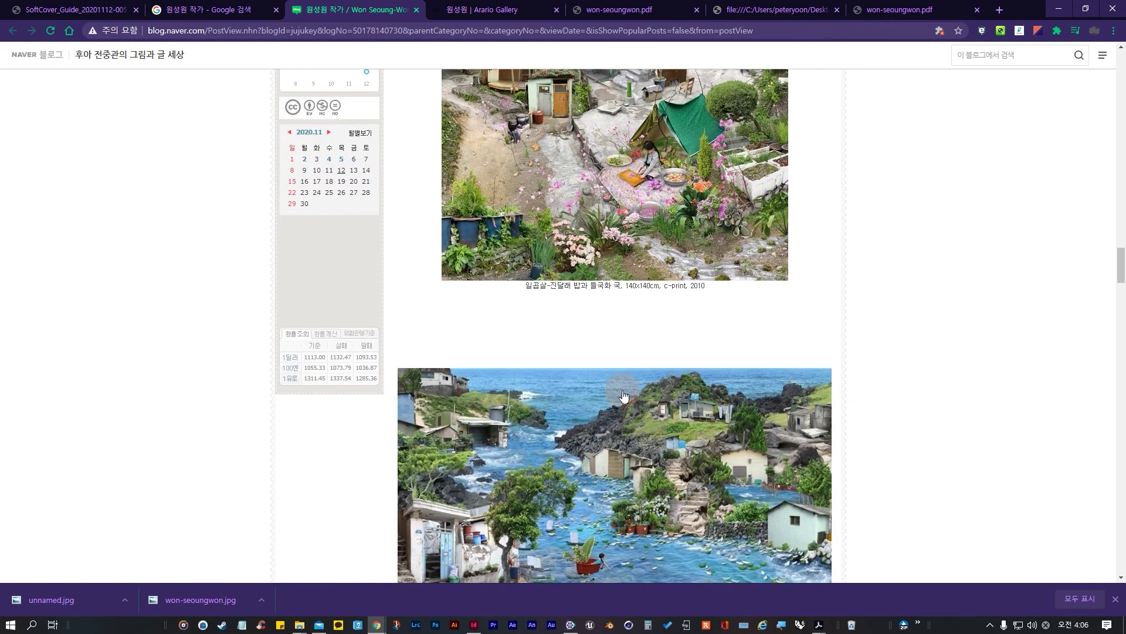
scroll(619, 397, "down", 18)
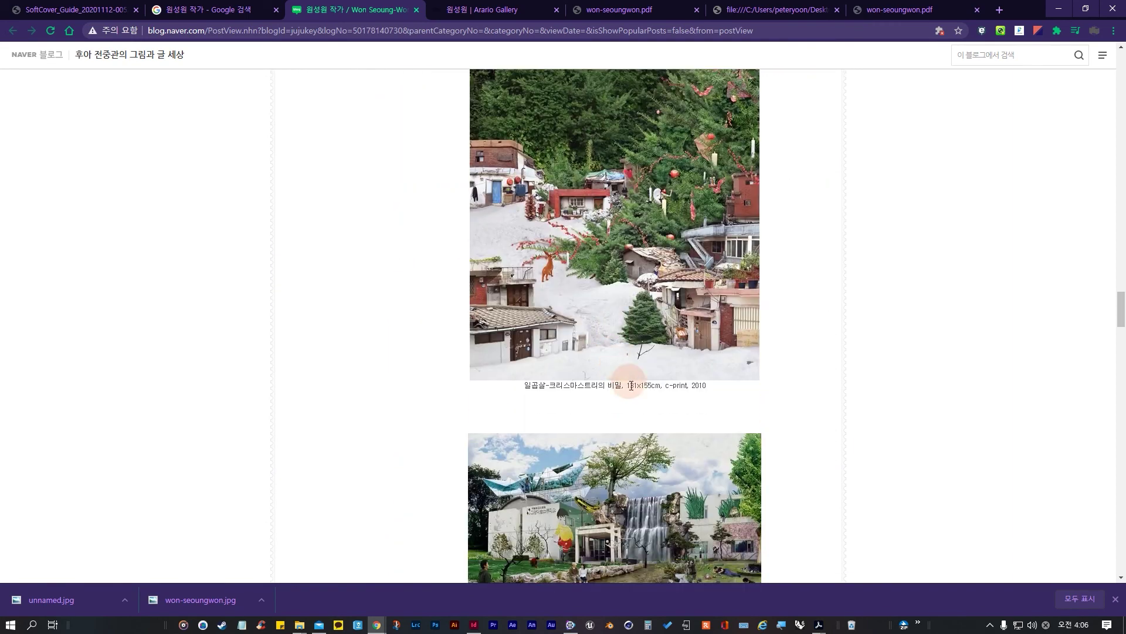
scroll(632, 400, "down", 17)
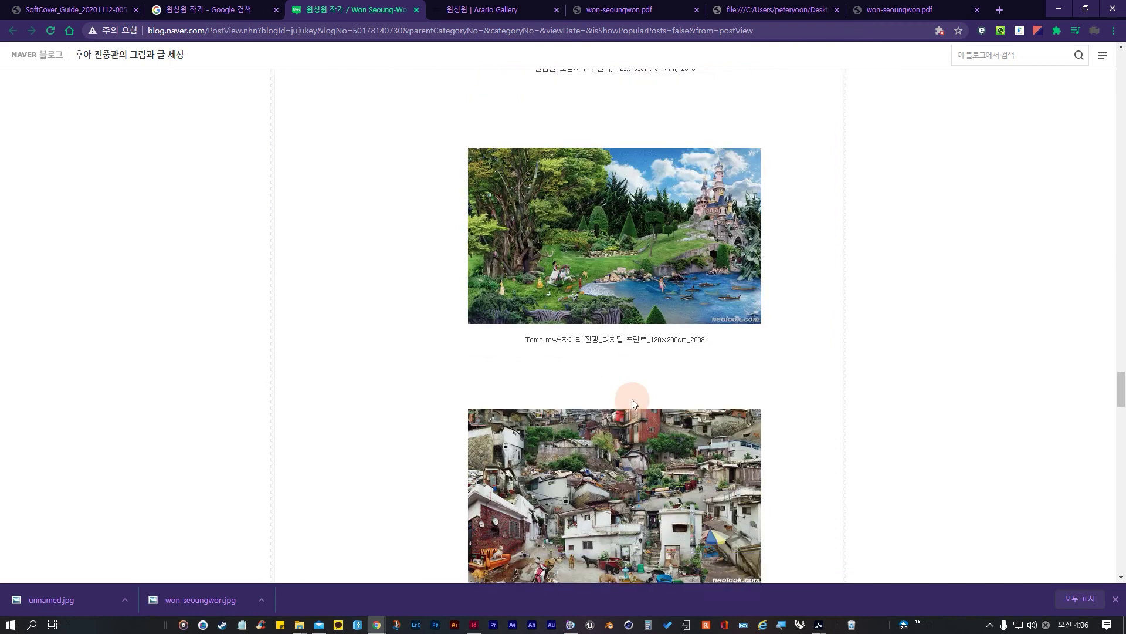
scroll(632, 399, "down", 7)
scroll(632, 405, "down", 12)
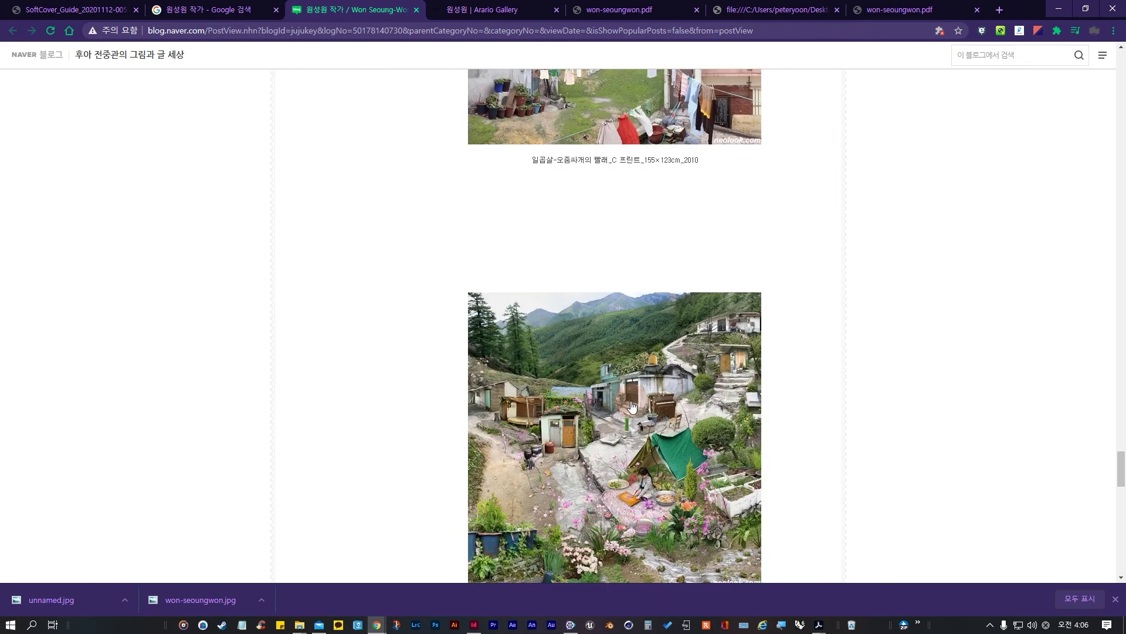
left_click(631, 405)
scroll(600, 428, "up", 5)
left_click(1054, 14)
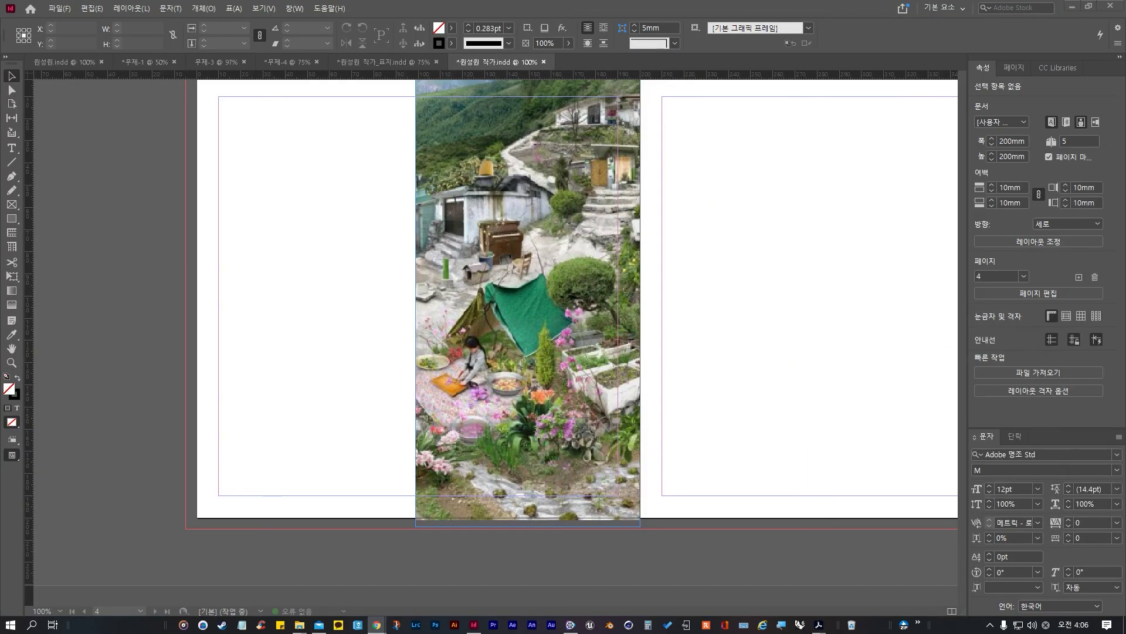
Step: Draw a text frame on page 4 from the outer margin to the image, spanning the margin height, and fill it with placeholder text
left_click(757, 324)
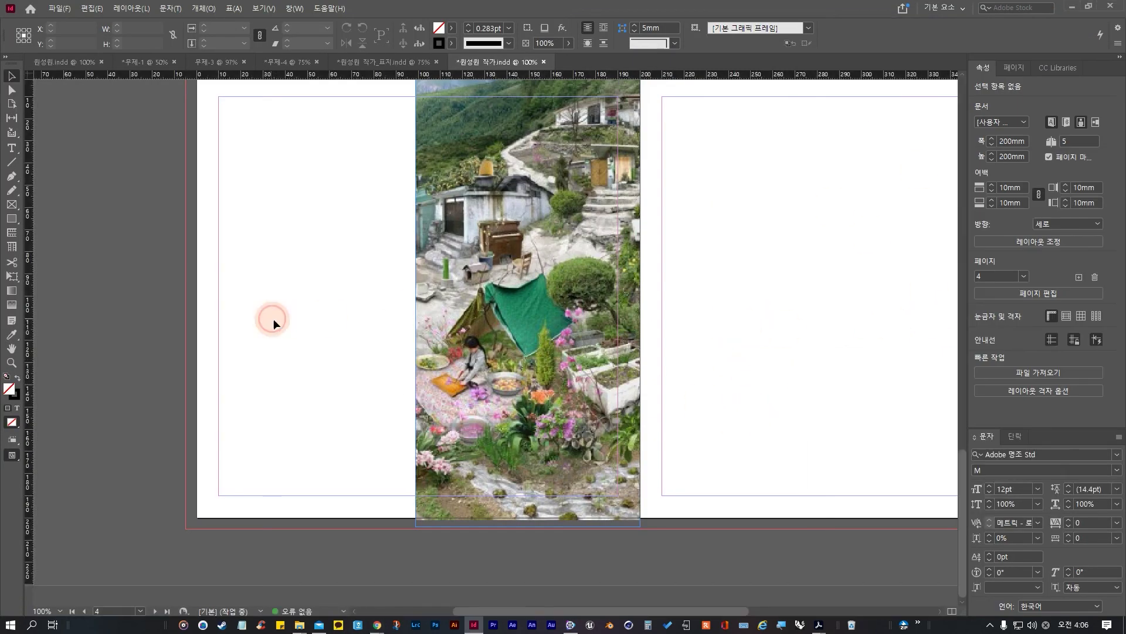
key("space")
left_click_drag(805, 322, 118, 418)
scroll(135, 405, "down", 2)
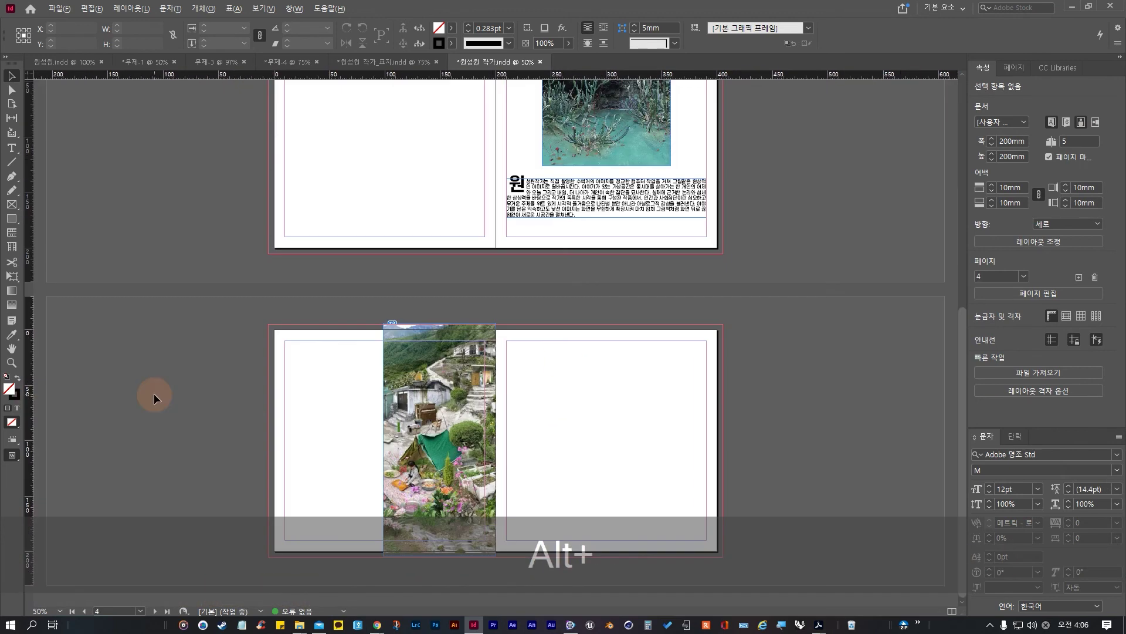
scroll(156, 395, "up", 1)
left_click_drag(646, 458, 638, 378)
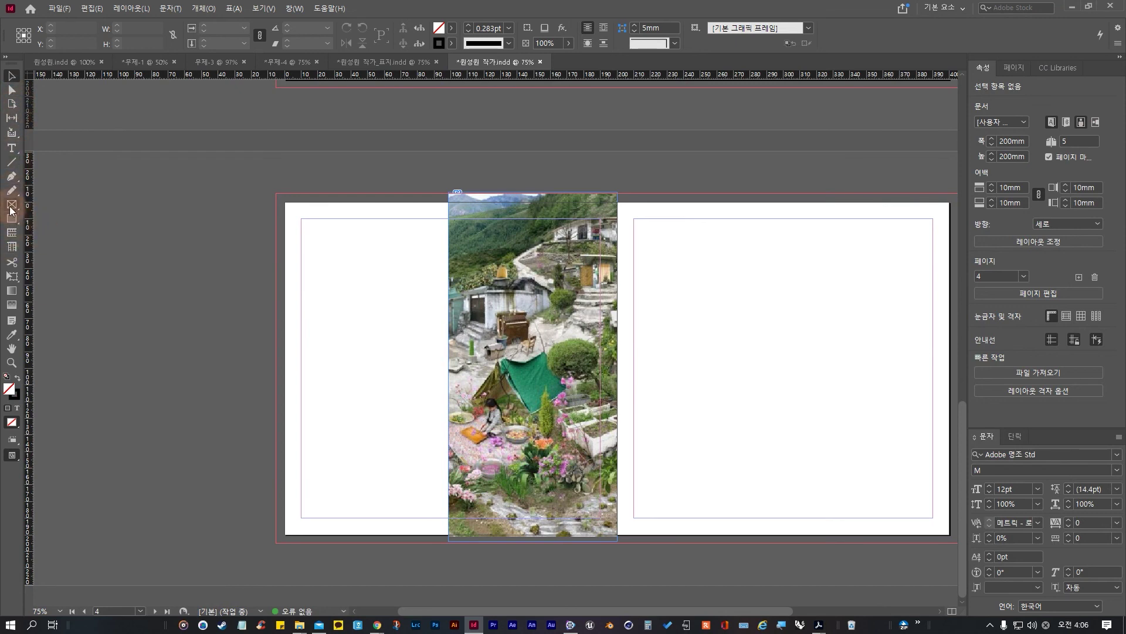
left_click(11, 148)
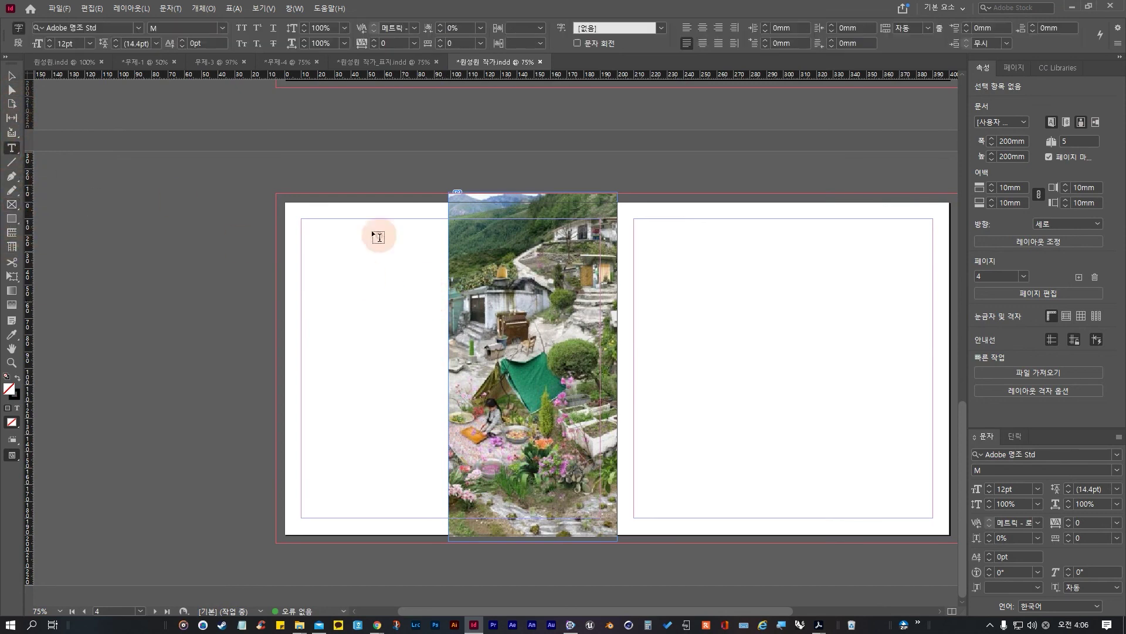
left_click_drag(310, 229, 441, 517)
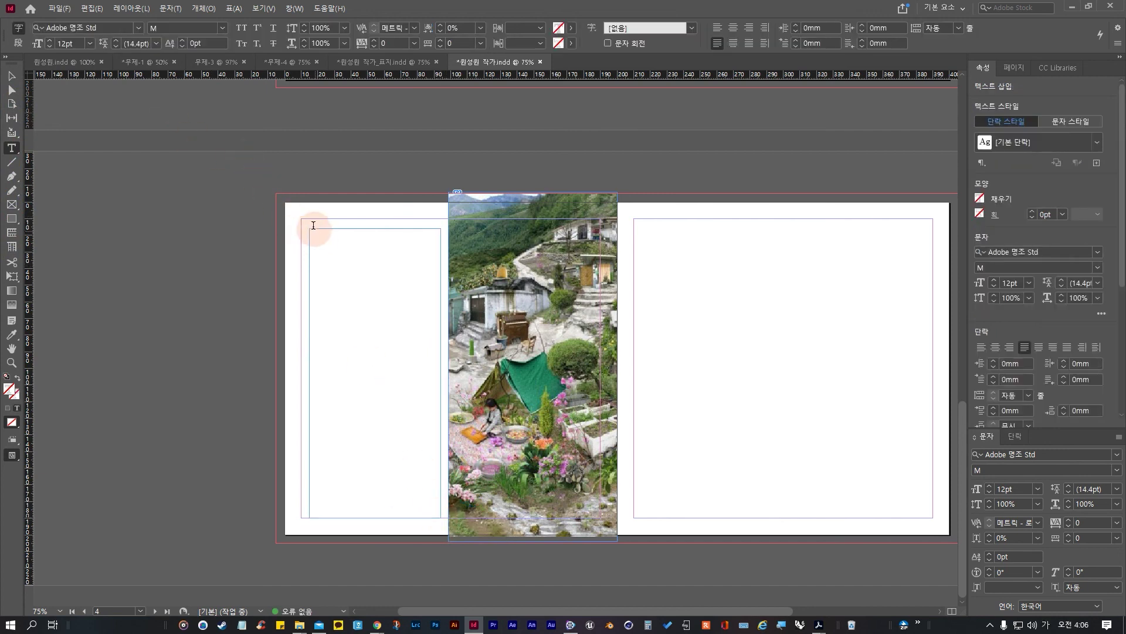
key("ctrl+z")
left_click_drag(307, 224, 443, 521)
right_click(307, 283)
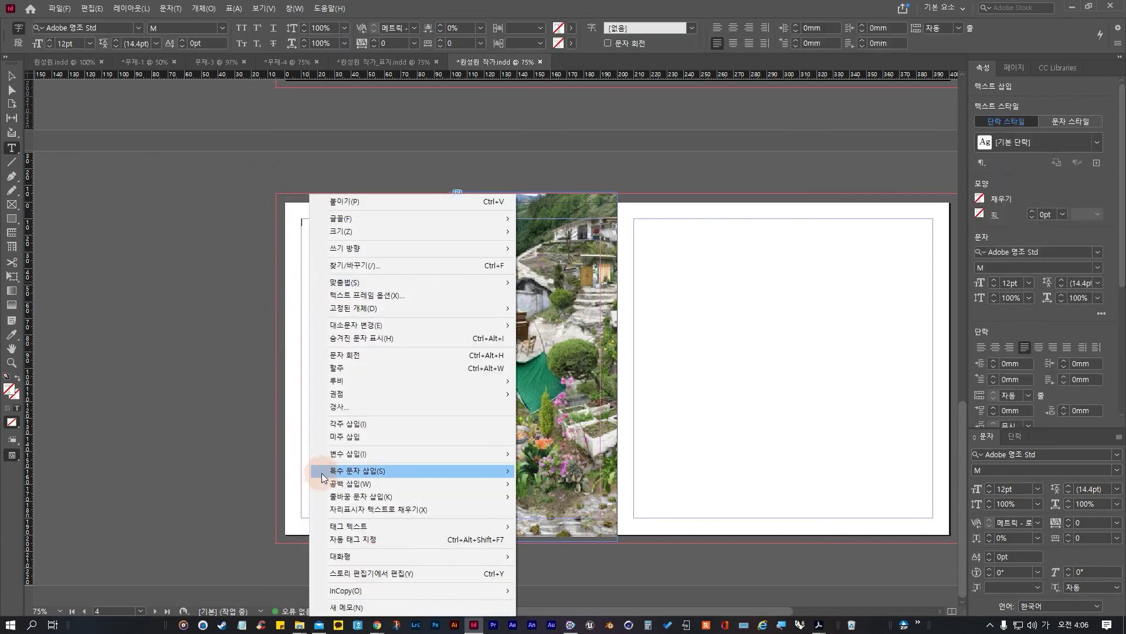
left_click(383, 511)
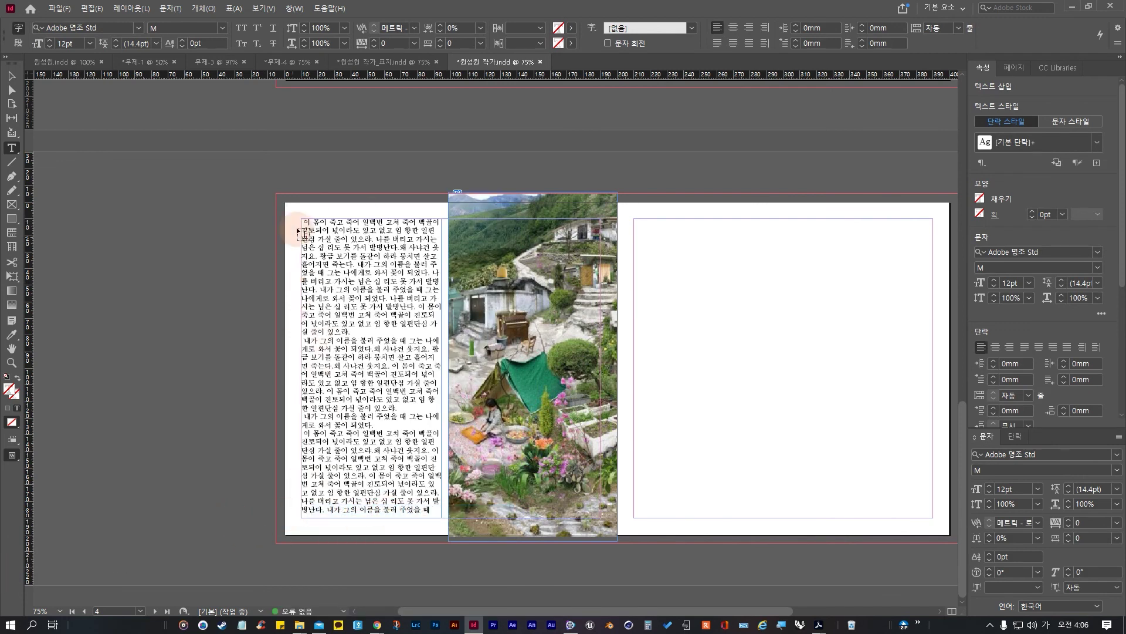
Step: Try a two-line drop cap on the first character of the page 4 text
left_click_drag(303, 222, 309, 222)
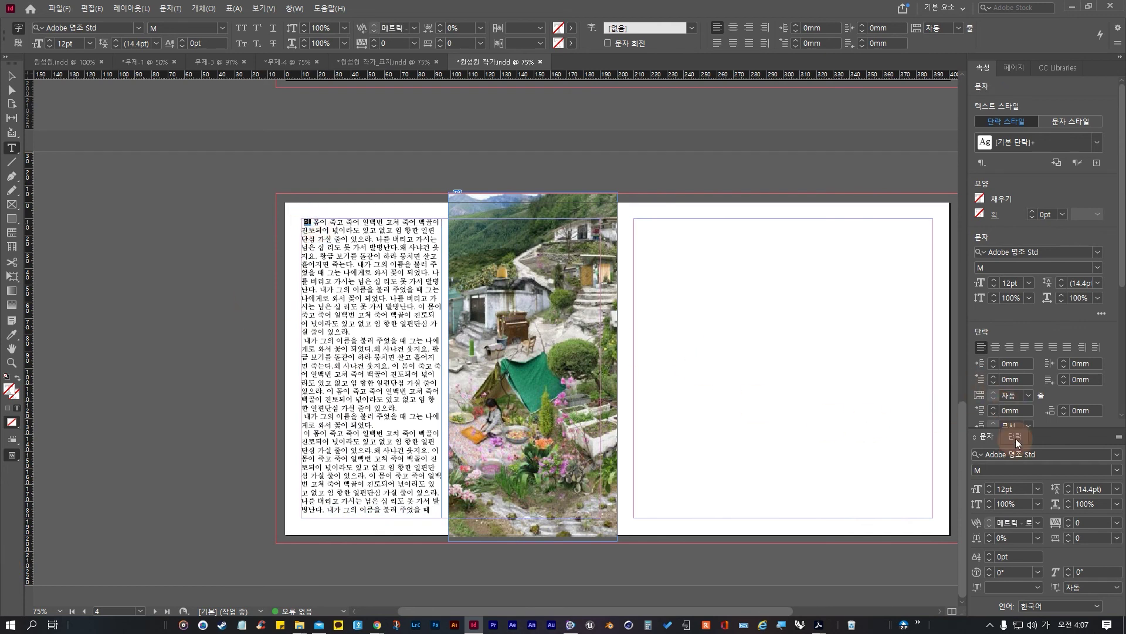
scroll(1062, 414, "down", 3)
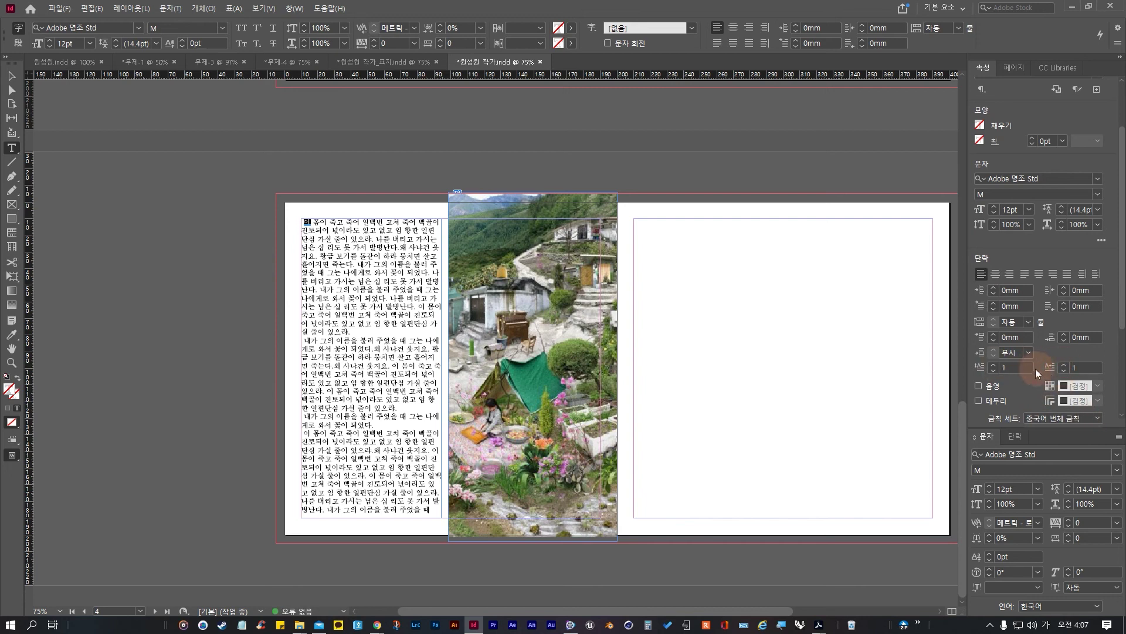
left_click(995, 363)
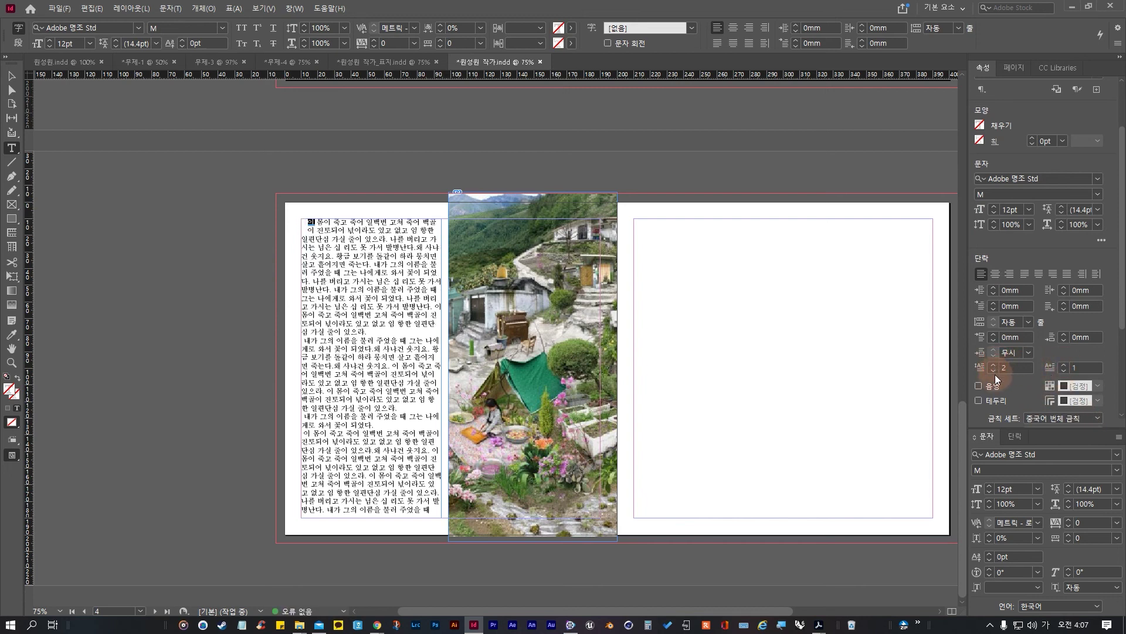
left_click(993, 370)
left_click(996, 364)
left_click(994, 371)
Step: Enlarge the first character of the page 4 text to 44 pt
left_click(991, 487)
left_click(990, 486)
left_click(990, 486)
left_click(990, 486)
left_click(990, 487)
left_click(990, 487)
left_click(990, 486)
left_click(990, 486)
left_click(990, 487)
left_click(990, 487)
left_click(991, 486)
left_click(990, 486)
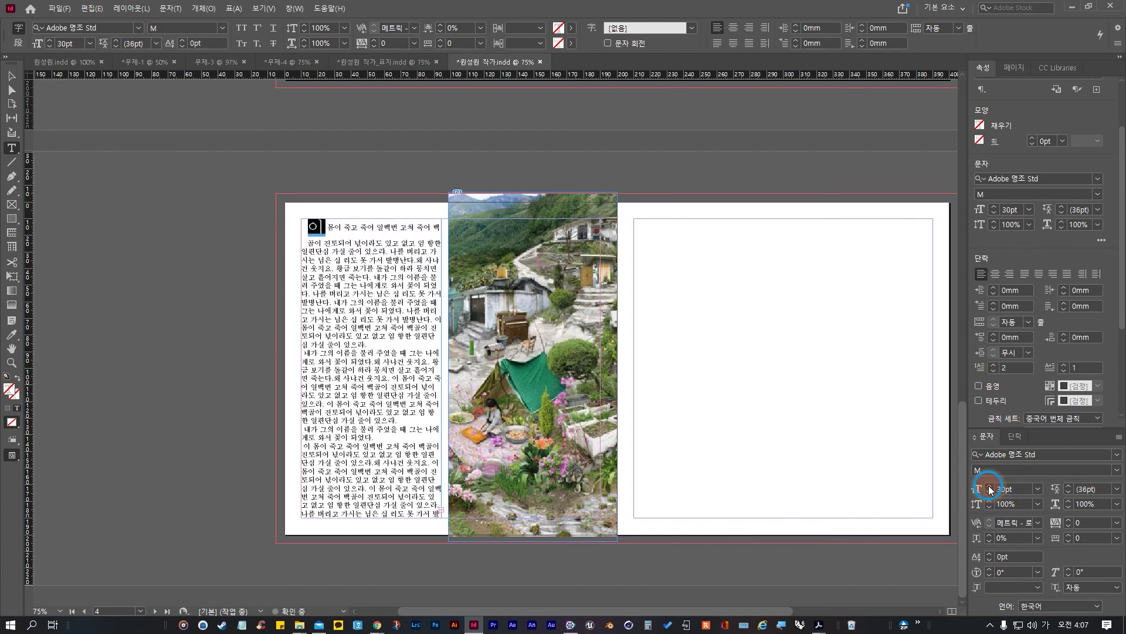
left_click(990, 487)
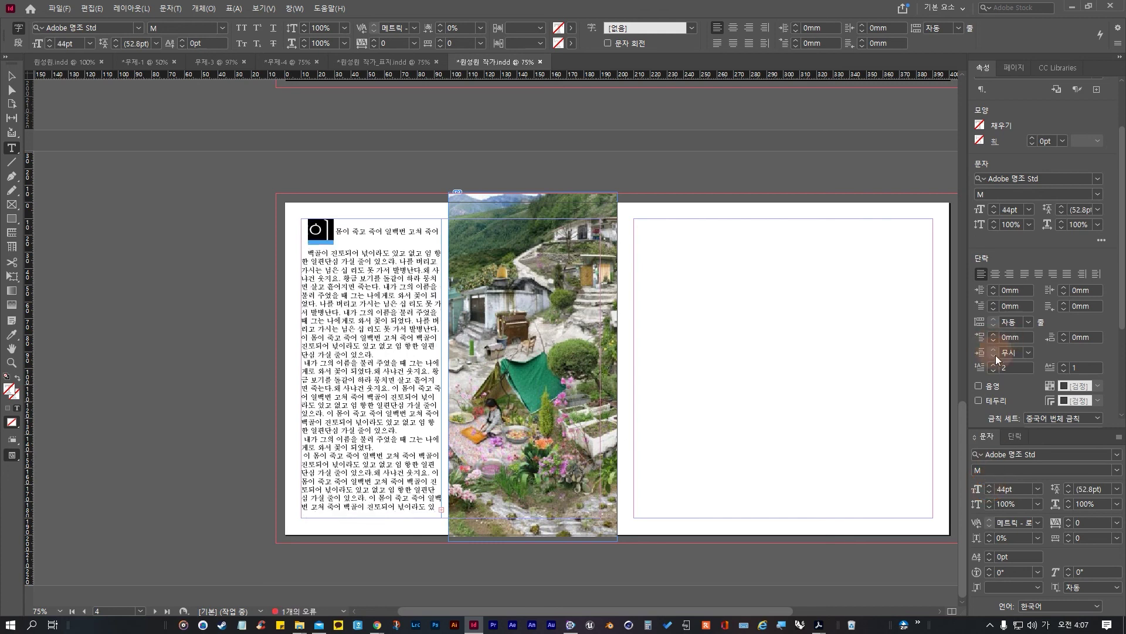
Step: Remove the drop cap from all of the page 4 text by setting its line count and character count to 0
left_click(992, 370)
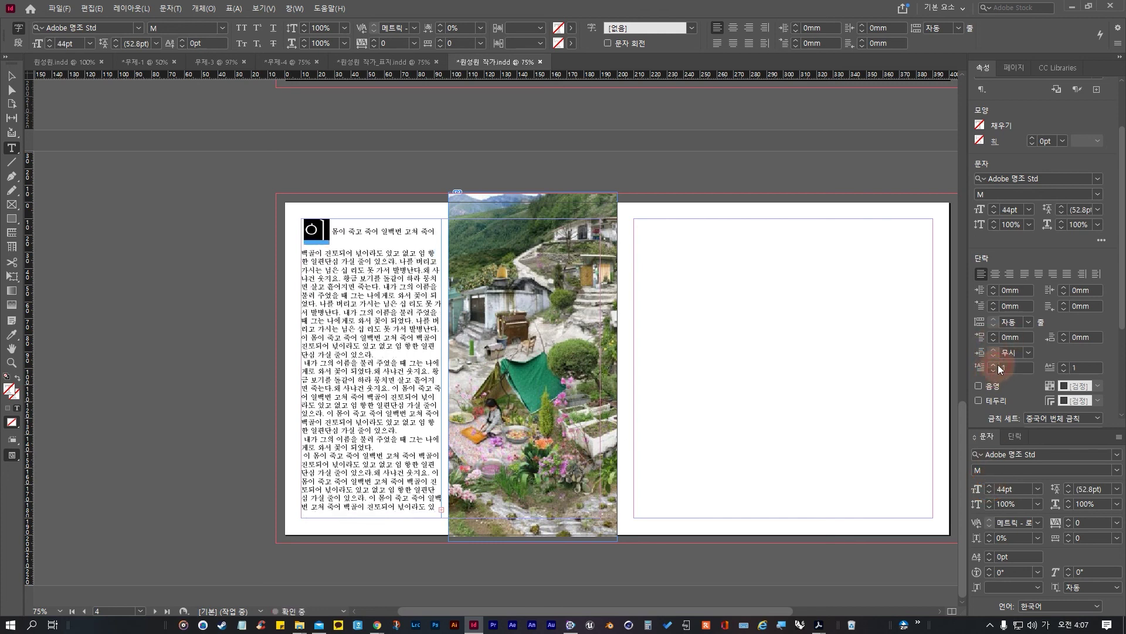
left_click(994, 370)
left_click_drag(302, 218, 441, 508)
left_click(1029, 367)
type("0")
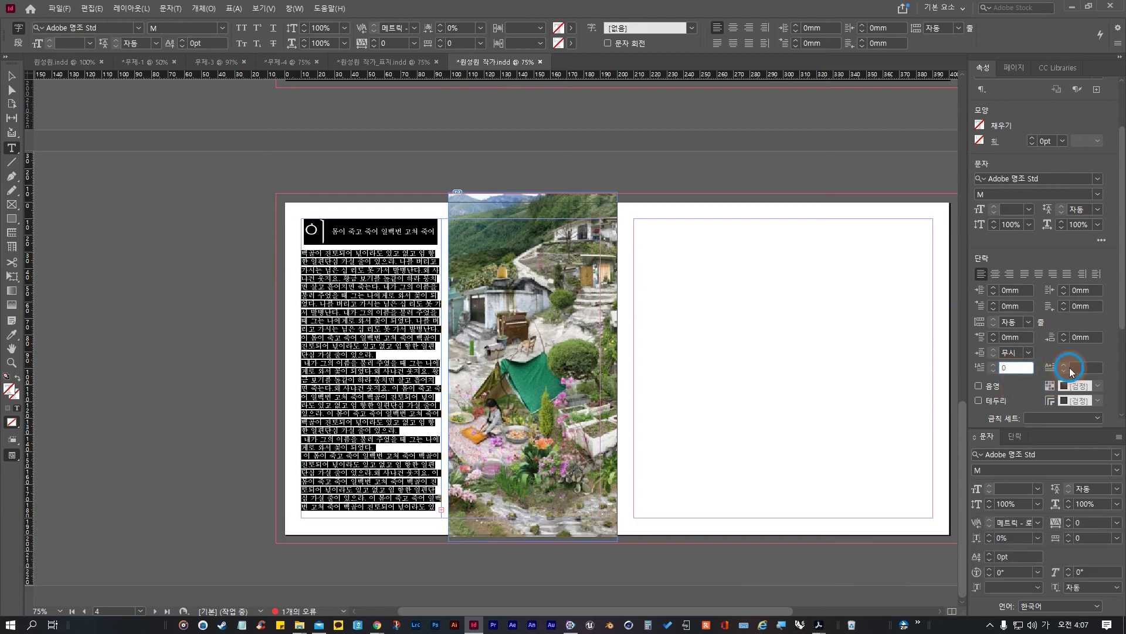
left_click(1069, 367)
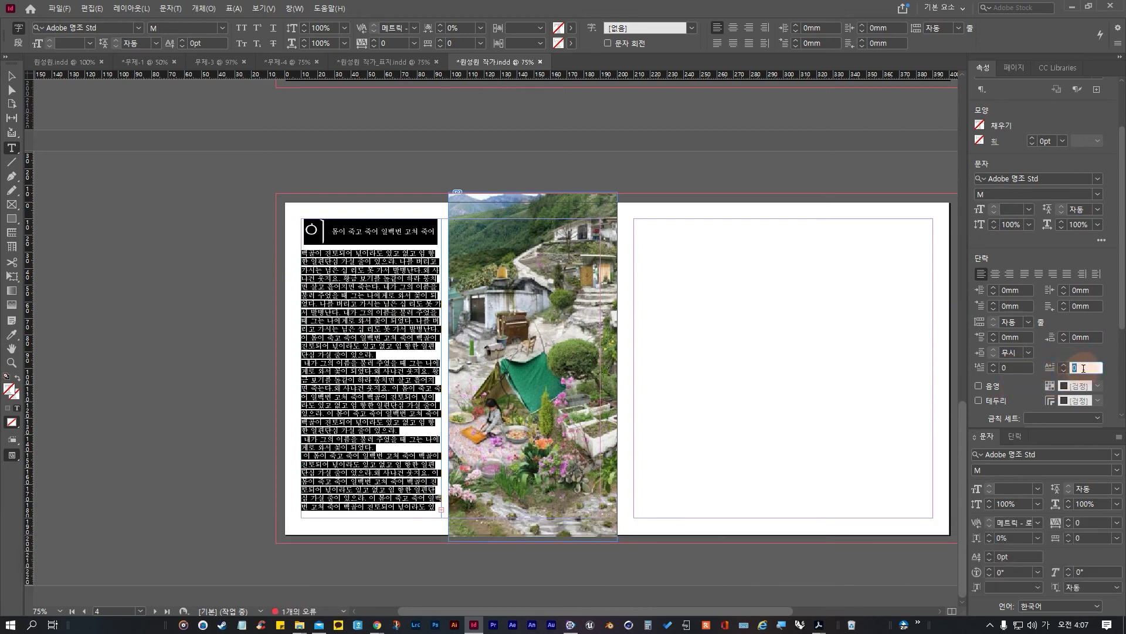
type("1")
left_click(1004, 367)
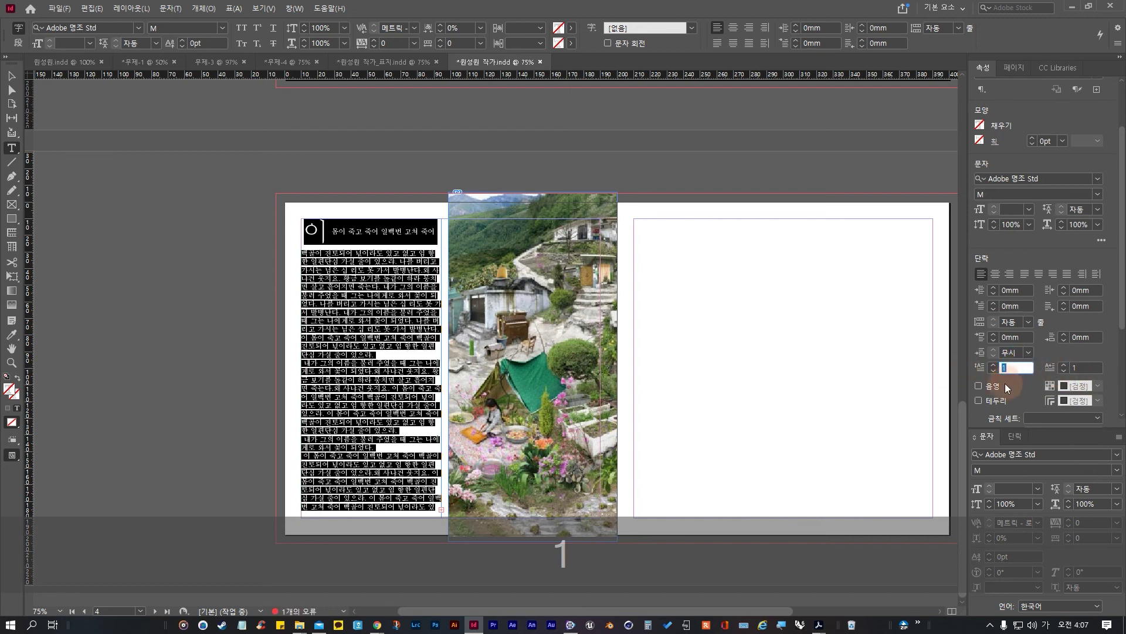
type("1")
key("Return")
type("0")
key("Return")
left_click(1029, 352)
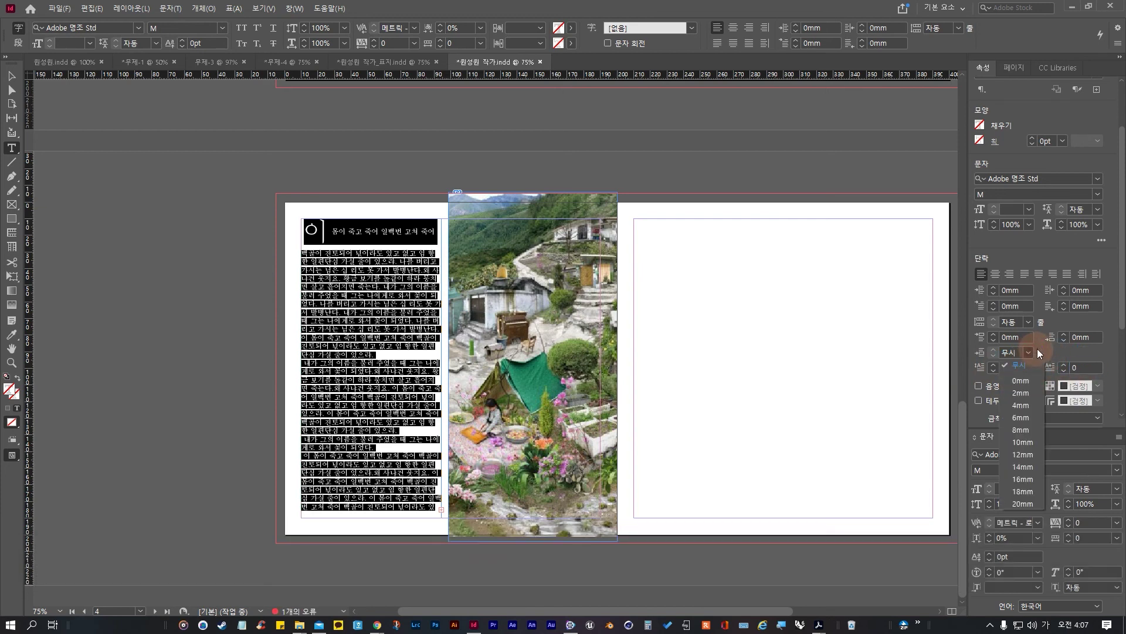
left_click(1033, 349)
left_click(1029, 322)
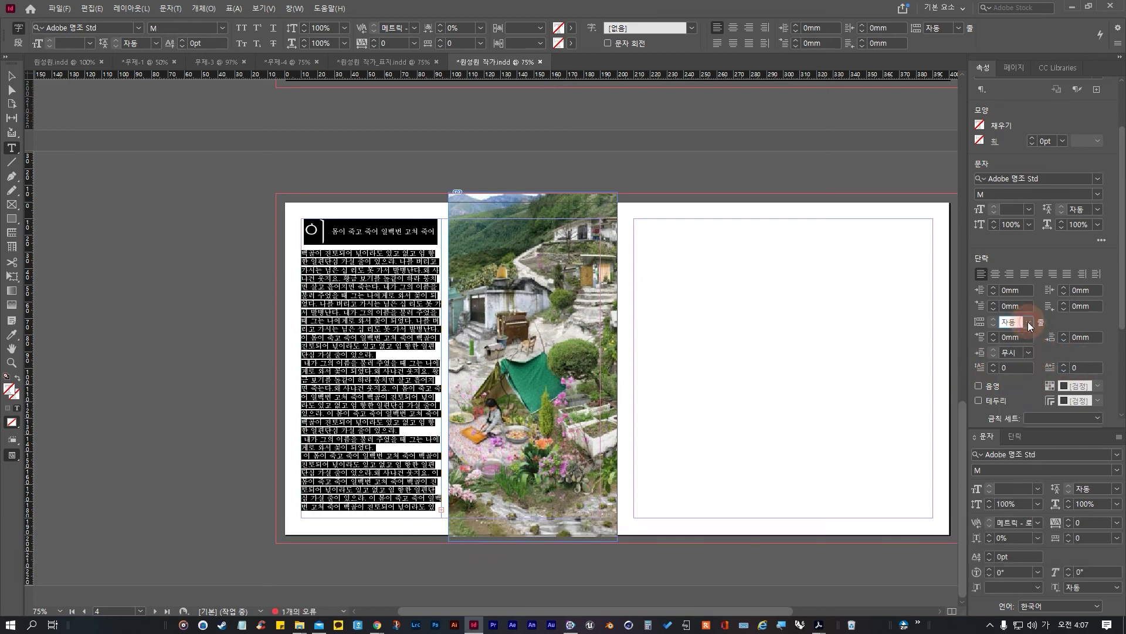
Step: Try a one-line drop cap spanning five characters on the page 4 text
left_click(355, 258)
mouse_move(346, 231)
left_mouse_down()
mouse_move(314, 229)
mouse_move(363, 258)
mouse_move(395, 234)
mouse_move(433, 535)
left_mouse_up()
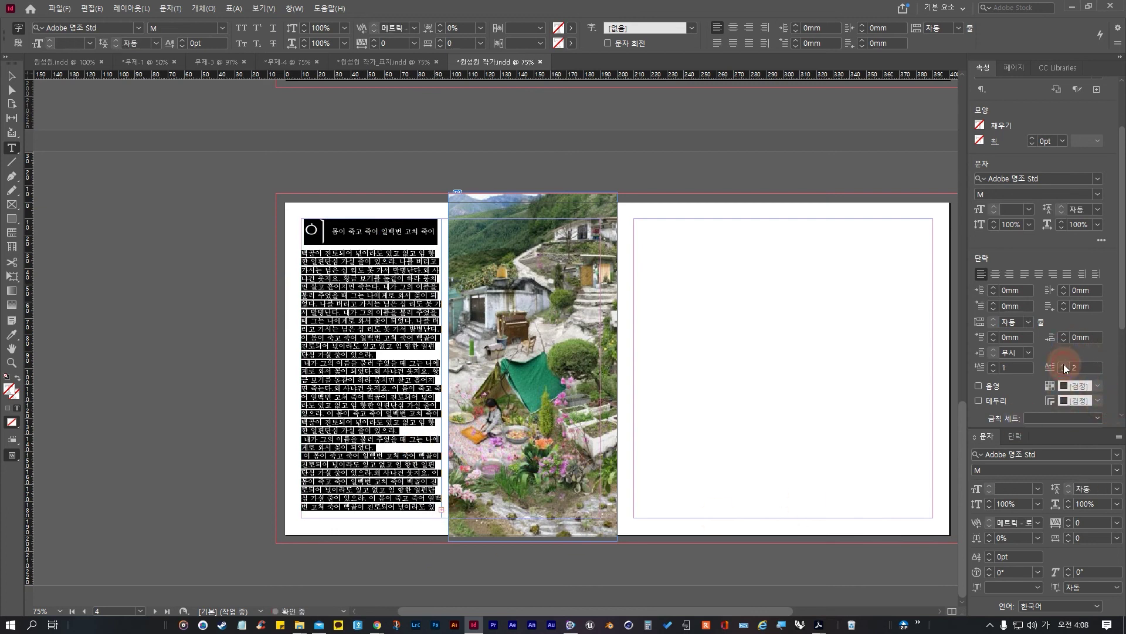
left_click(320, 226)
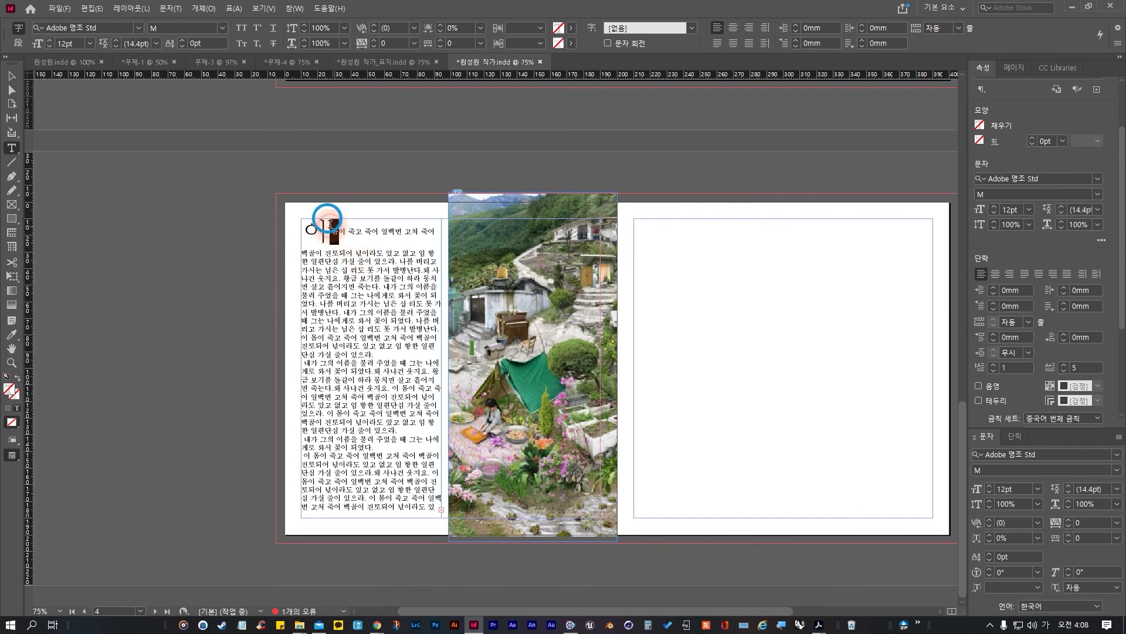
left_click(831, 322)
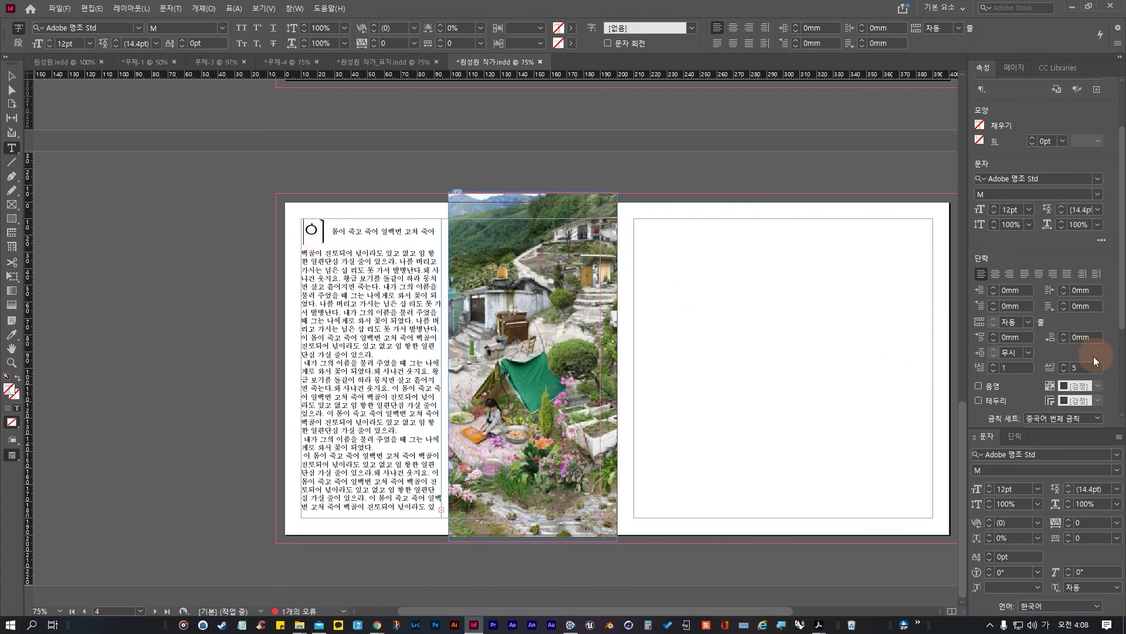
Step: Try an eight-line drop cap spanning four characters on all of the page 4 text
left_click_drag(301, 218, 457, 569)
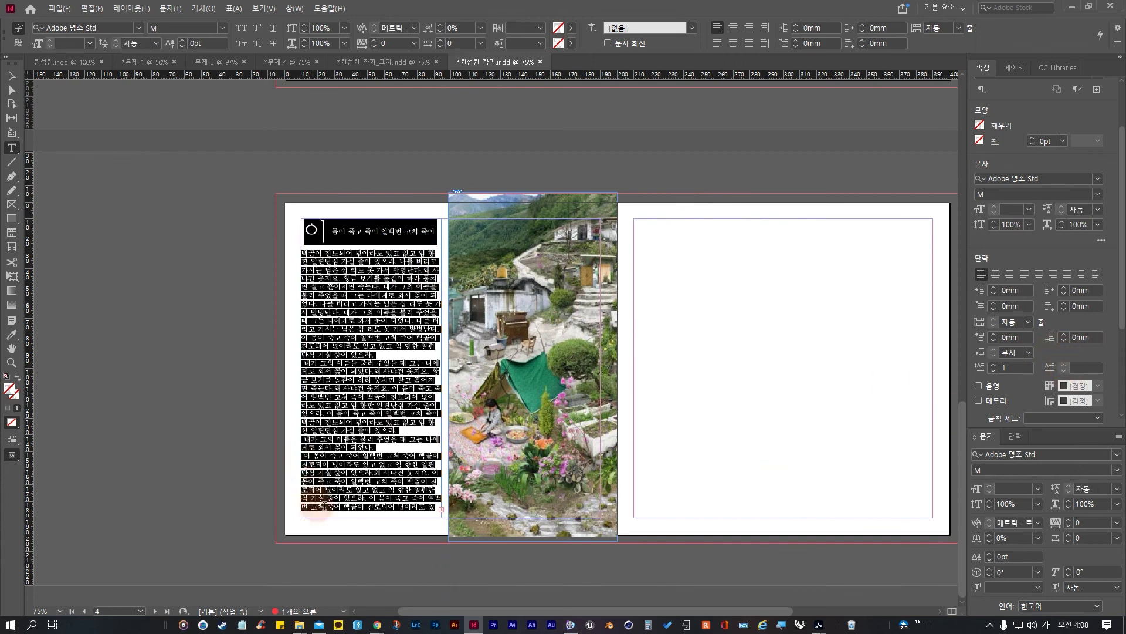
left_click(434, 502)
left_click_drag(435, 502, 284, 171)
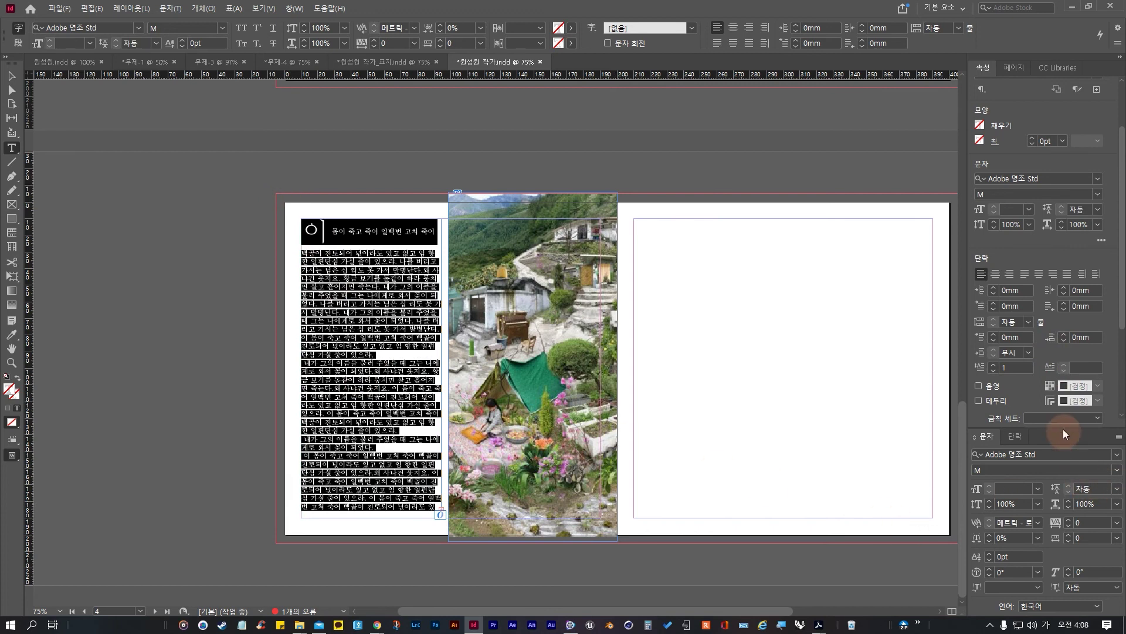
left_click(994, 371)
left_click(991, 365)
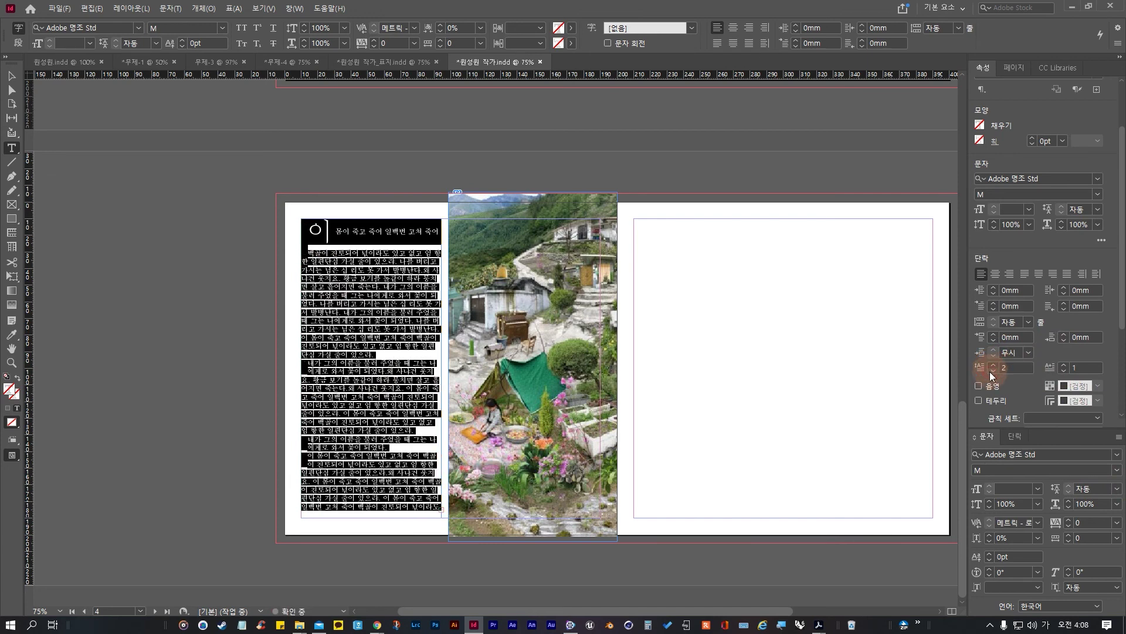
left_click(991, 365)
left_click(991, 364)
left_click(991, 365)
left_click(990, 364)
left_click(991, 365)
left_click(991, 365)
left_click(1063, 364)
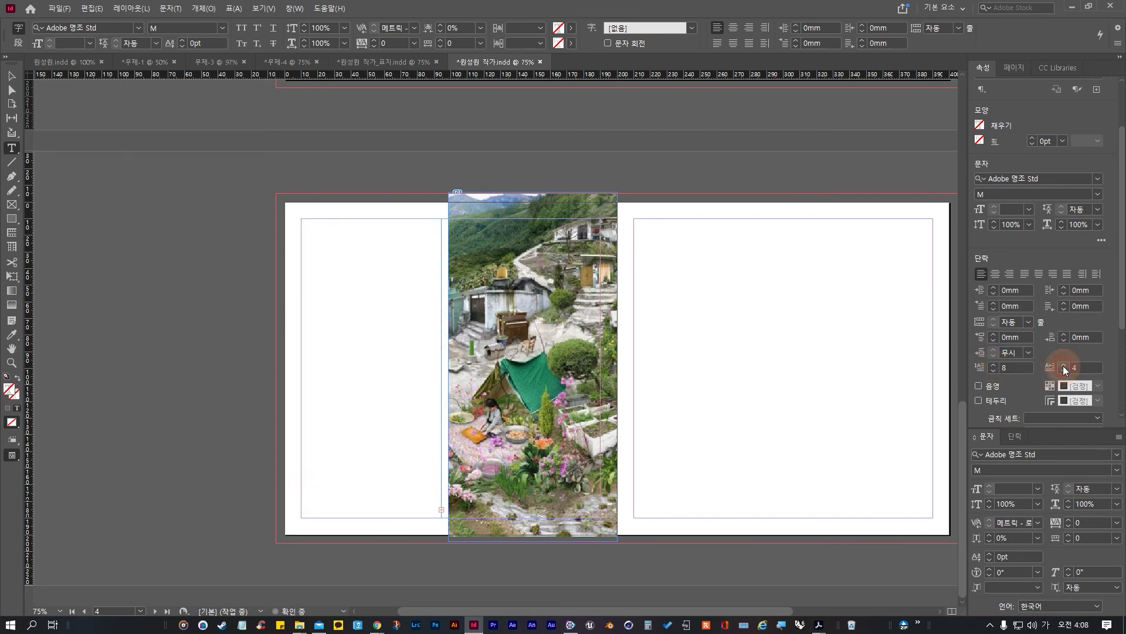
Step: Set the drop cap of the page 4 text to one line and three characters
left_click(993, 371)
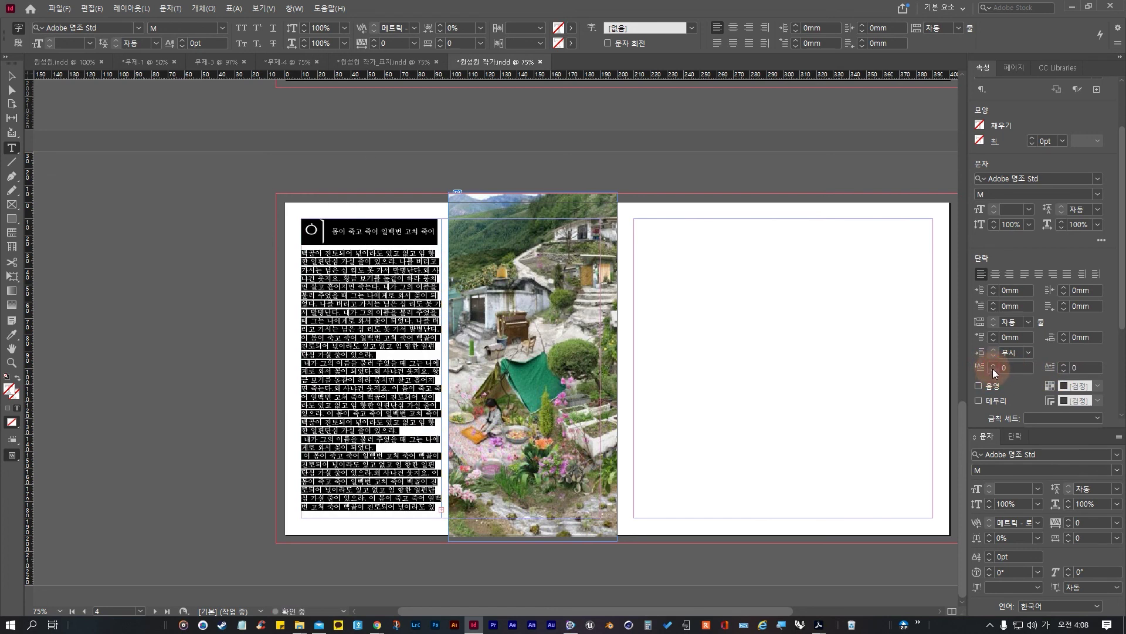
left_click(993, 367)
left_click(995, 368)
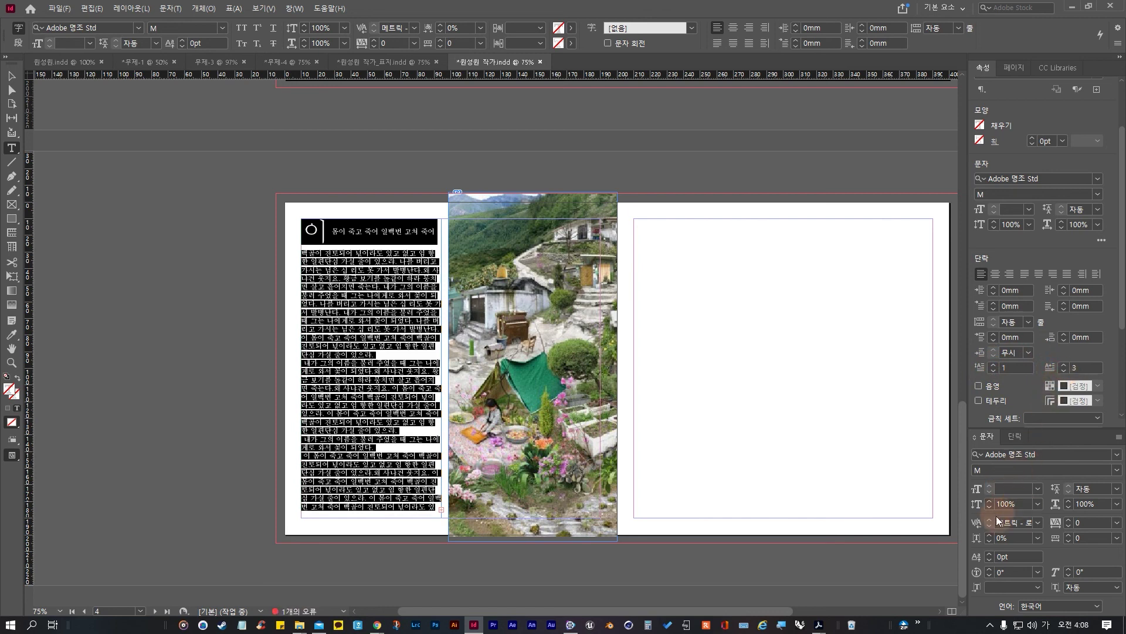
left_click(301, 258)
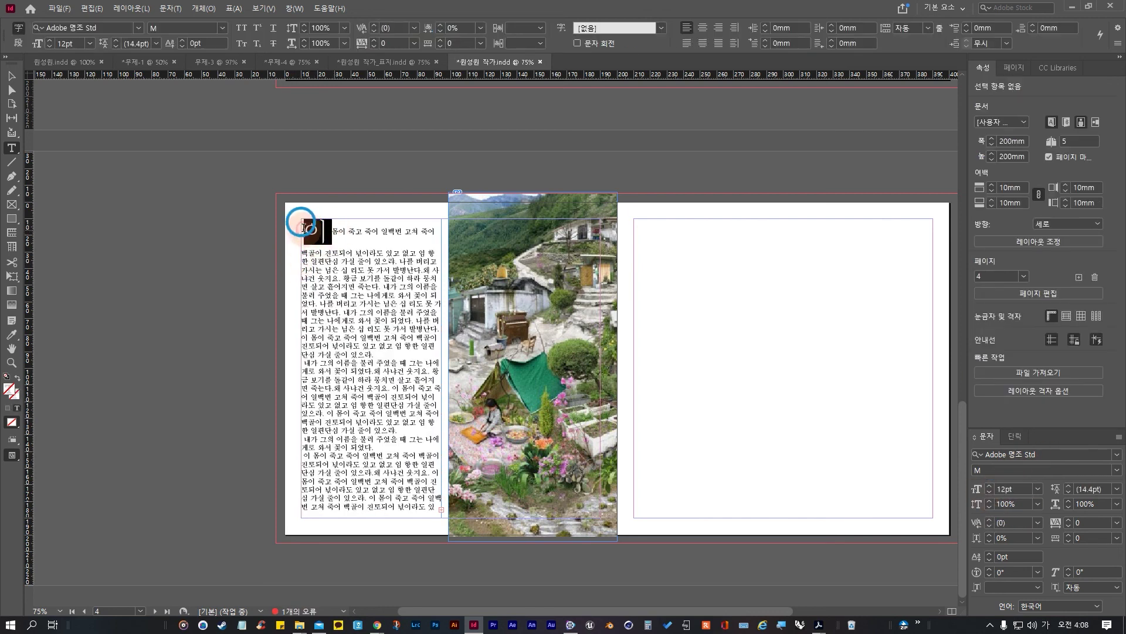
Step: Reduce the enlarged first character of the page 4 text to 38 pt
left_click(752, 459)
left_click(835, 516)
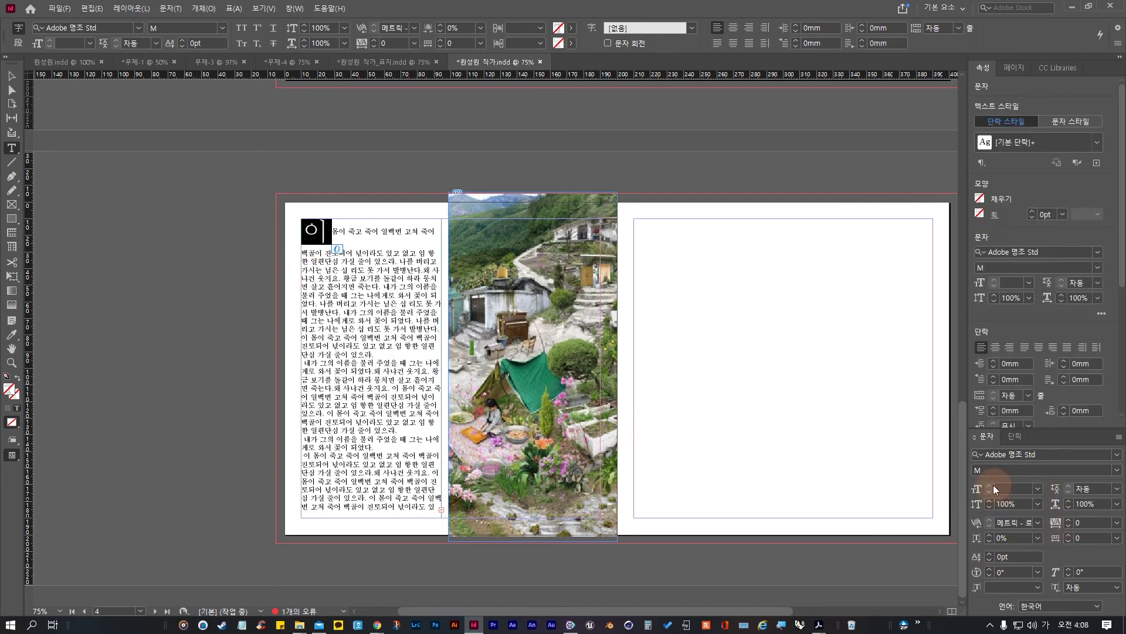
left_click(311, 229)
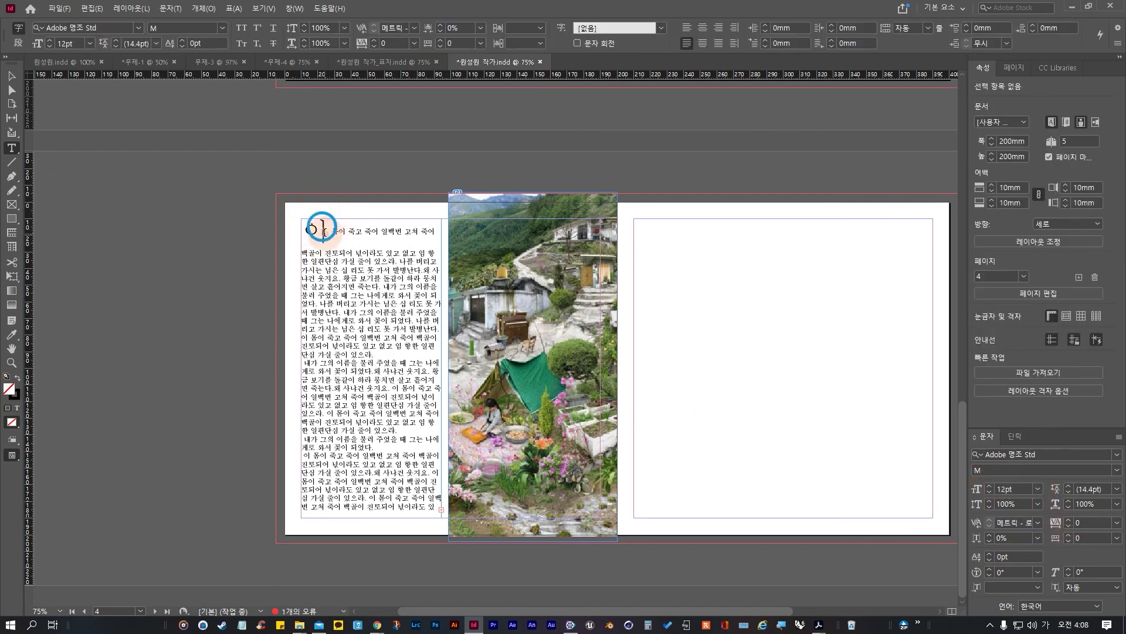
left_click(990, 492)
left_click(988, 492)
left_click(988, 491)
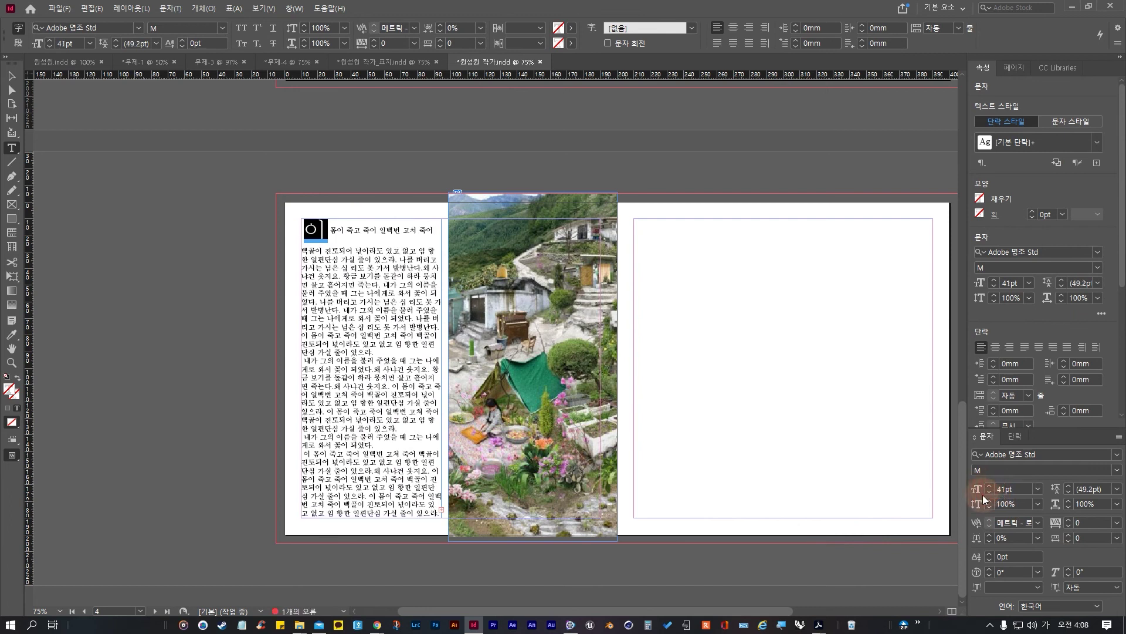
left_click(988, 492)
left_click(988, 491)
left_click(364, 346)
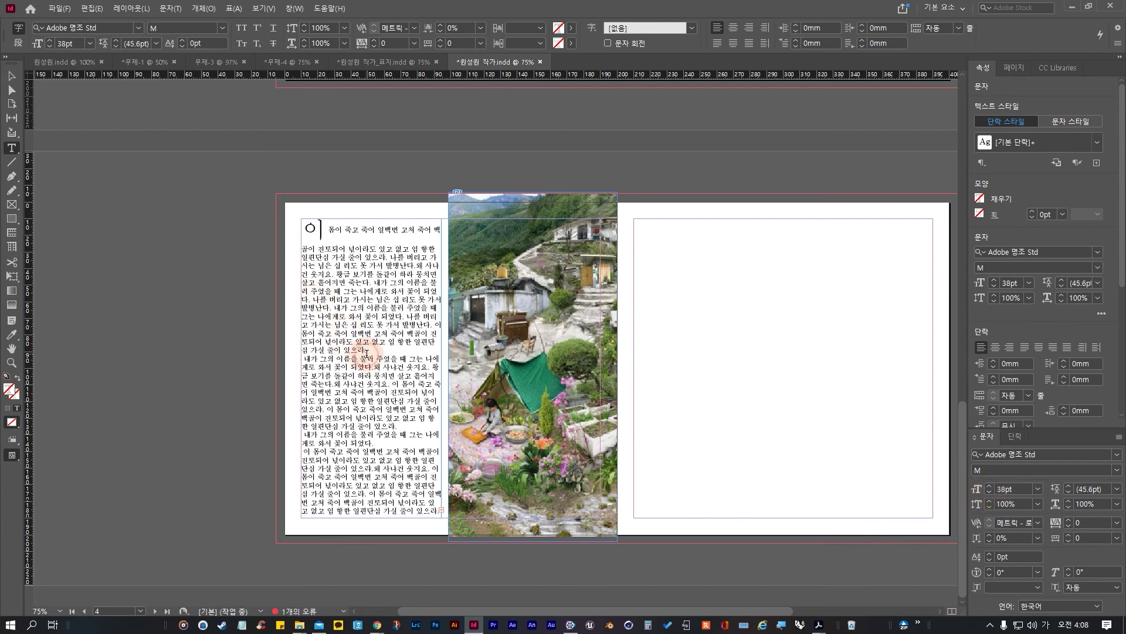
Step: Try moving the text after the enlarged first character onto a new line, and remove the break again
left_click_drag(440, 511, 326, 229)
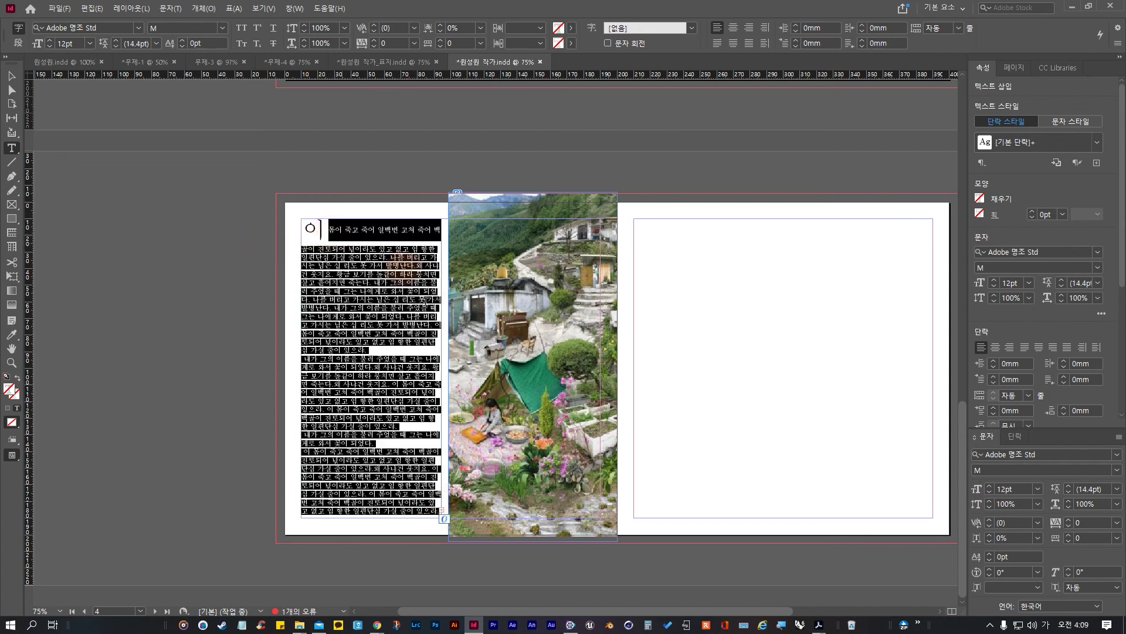
left_click(346, 326)
left_click(329, 229)
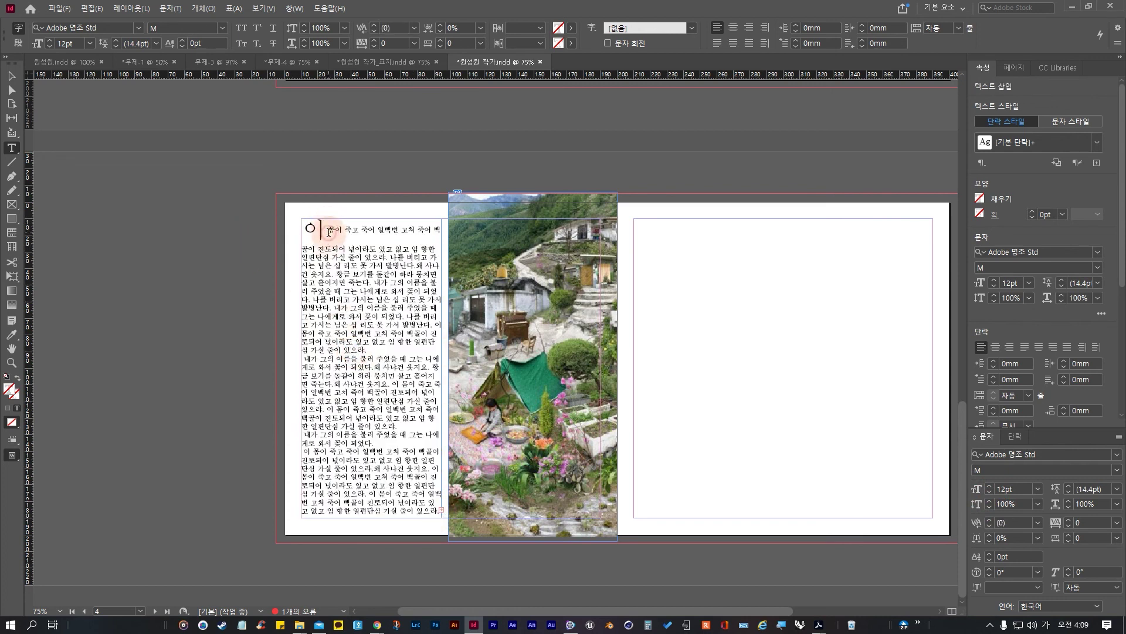
key("Return")
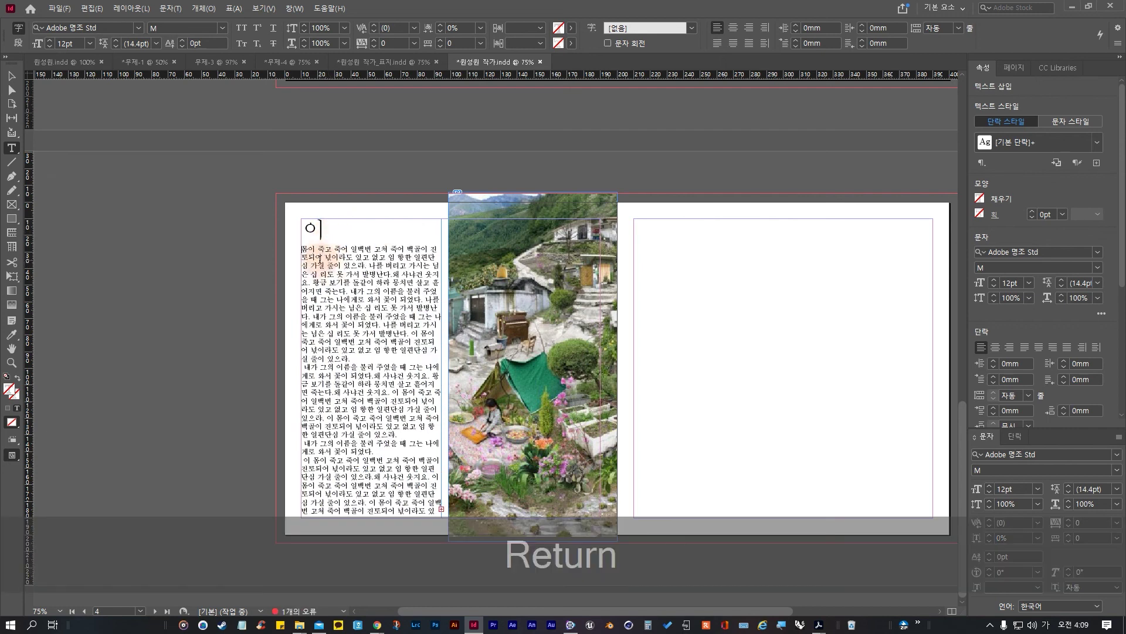
key("BackSpace")
Step: Set the left indent of the page 4 paragraphs to 1 mm
left_click(311, 226)
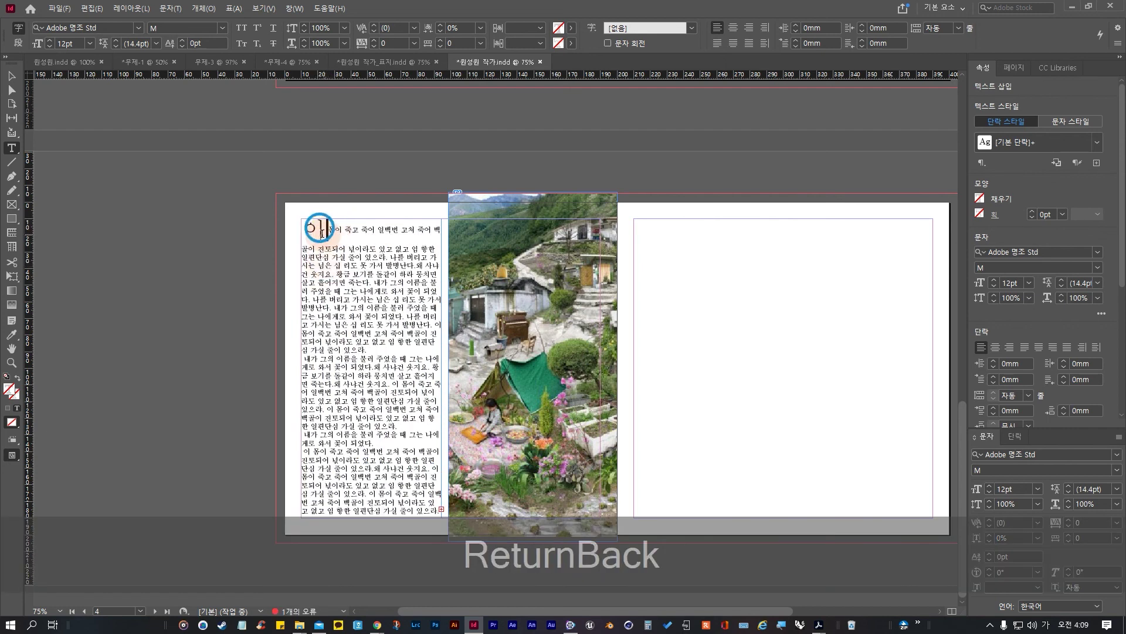
left_click_drag(326, 228, 432, 528)
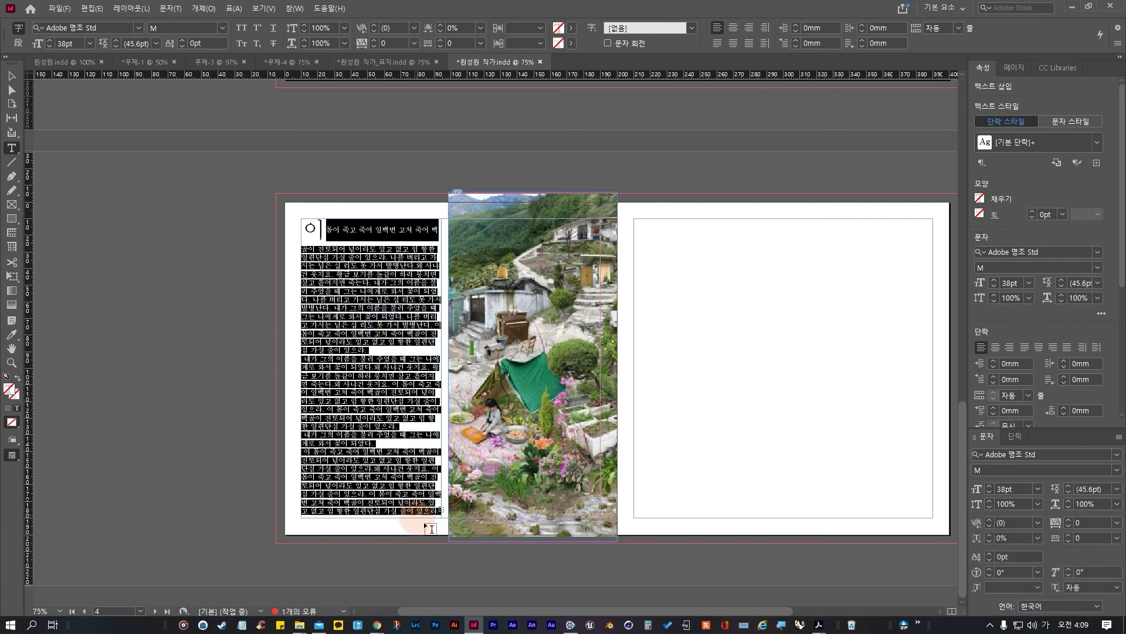
left_click(996, 361)
left_click(317, 235)
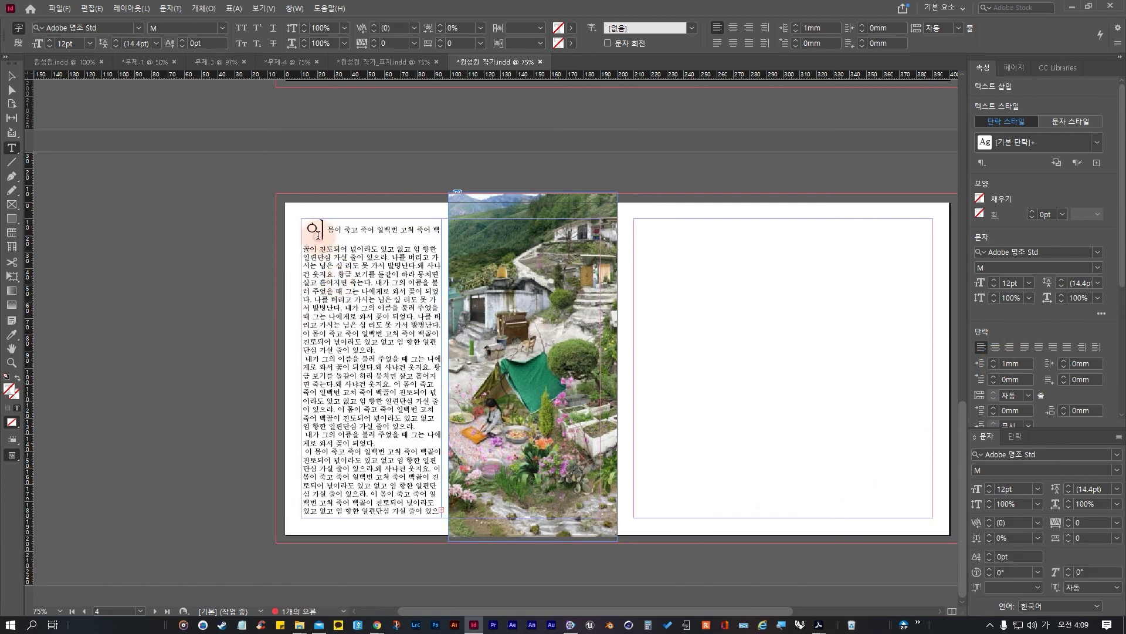
Step: Align the page 4 body text to the right and return to the Selection tool
left_click_drag(325, 227, 457, 522)
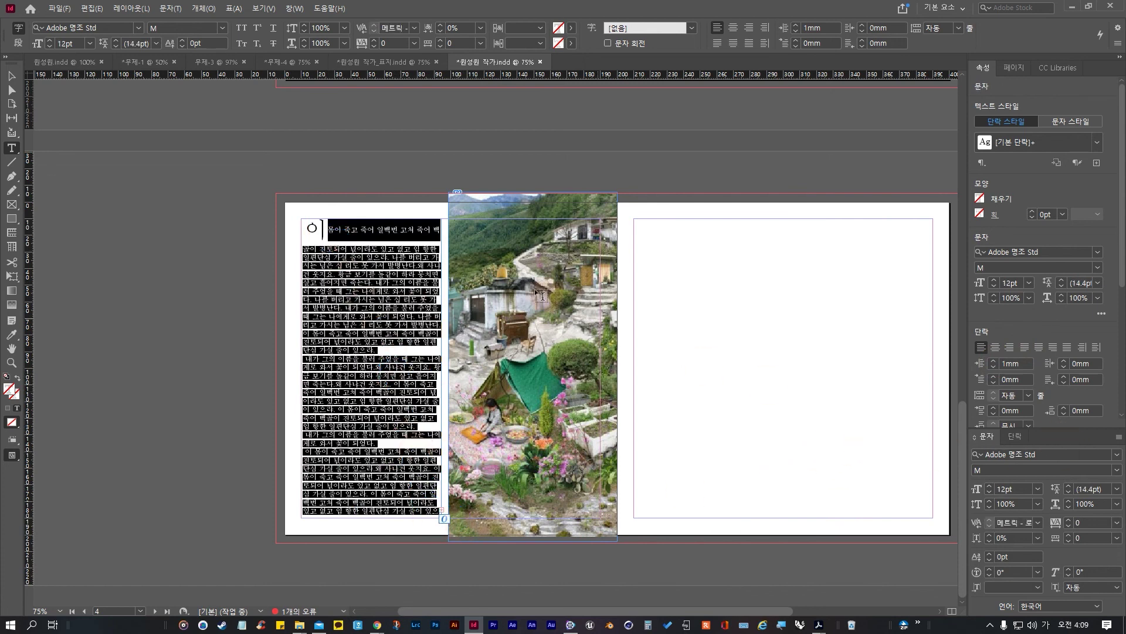
left_click(997, 348)
left_click(981, 349)
left_click(1009, 347)
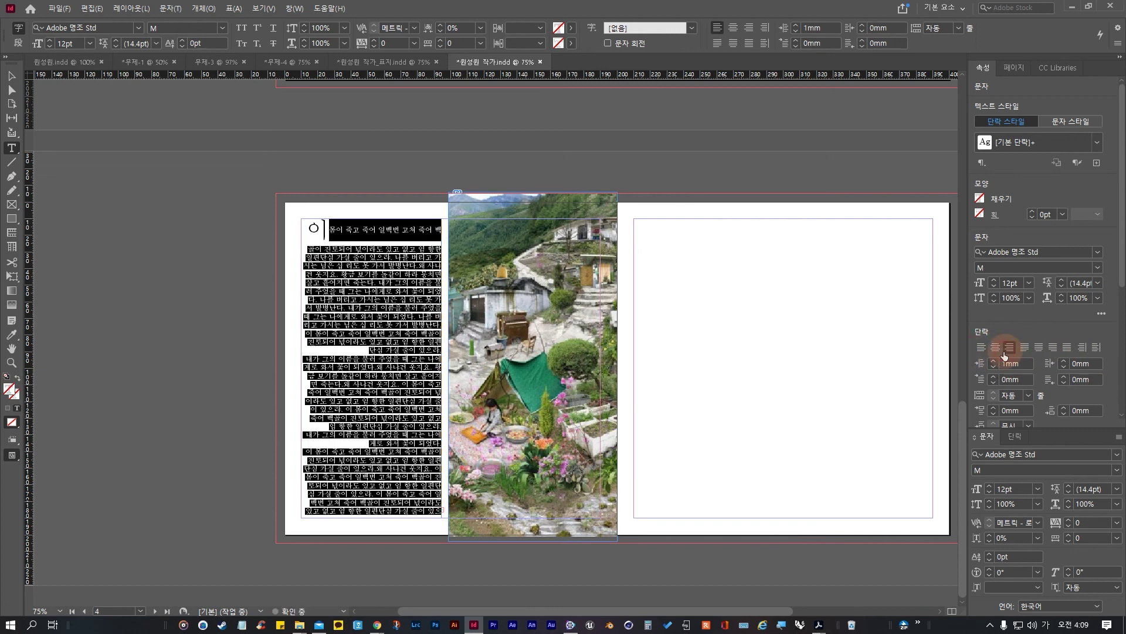
left_click(380, 280)
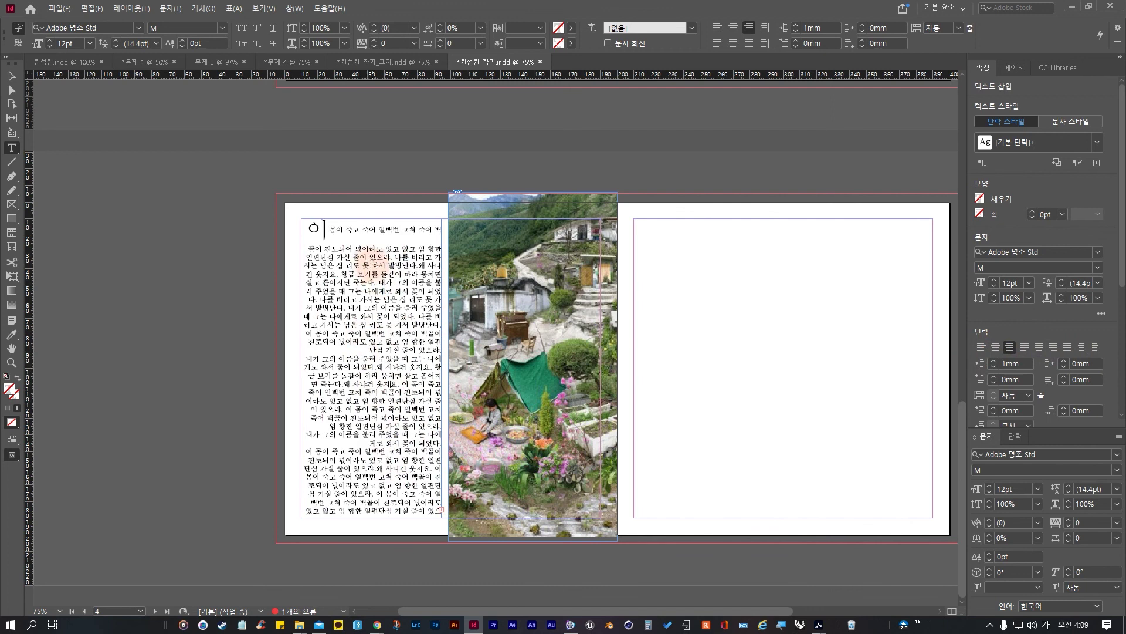
left_click(439, 509)
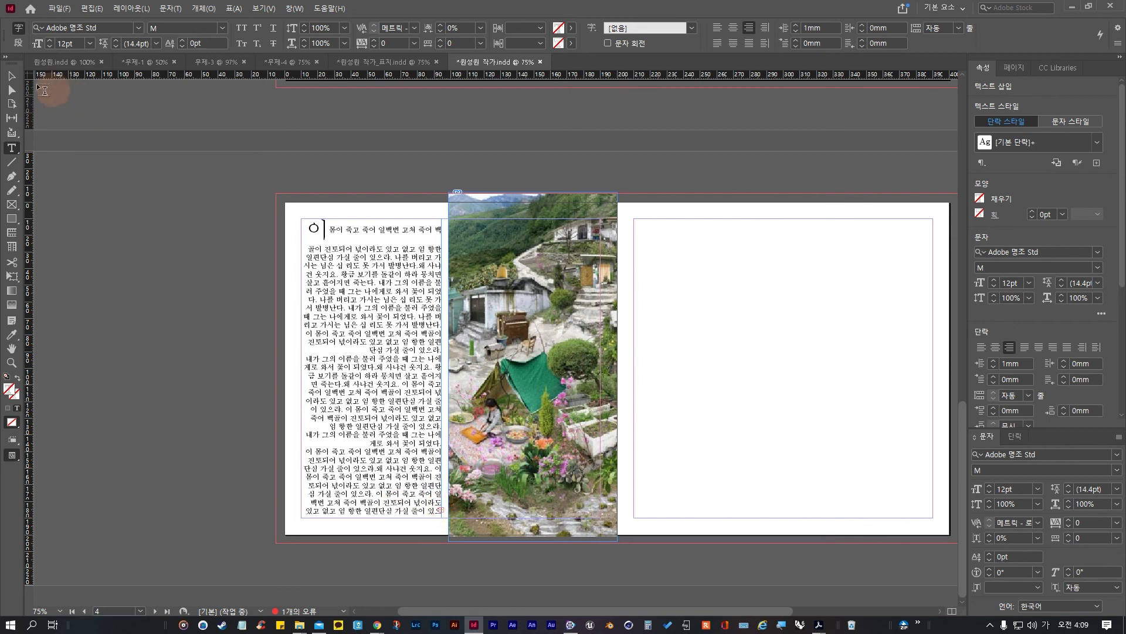
left_click(11, 75)
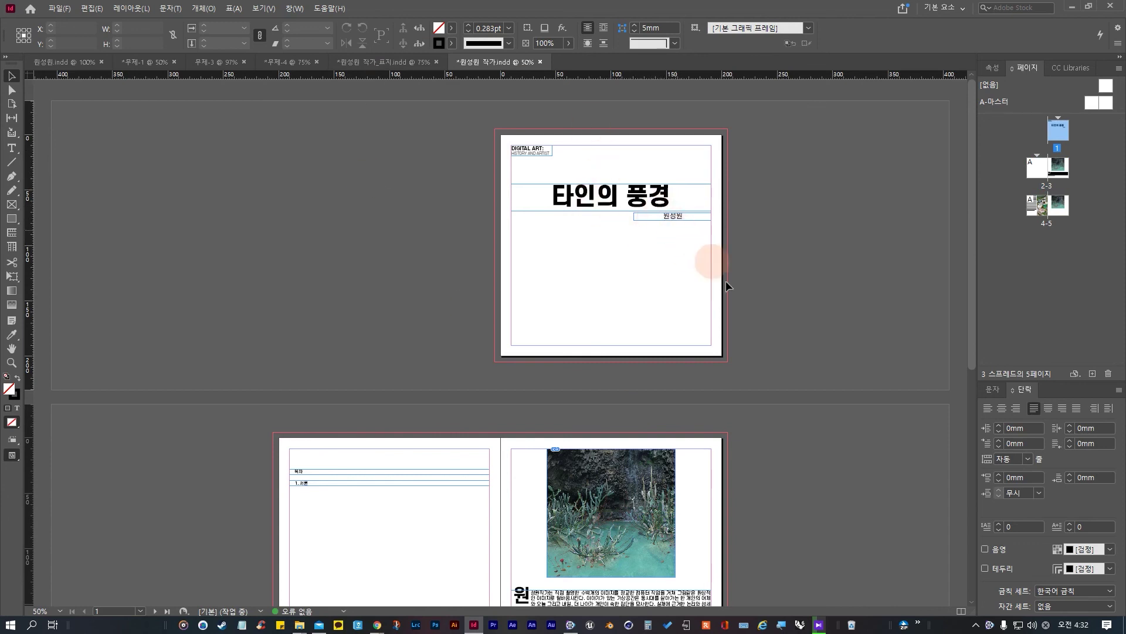
Step: Delete the cactus pool image from page 5
scroll(530, 282, "down", 7)
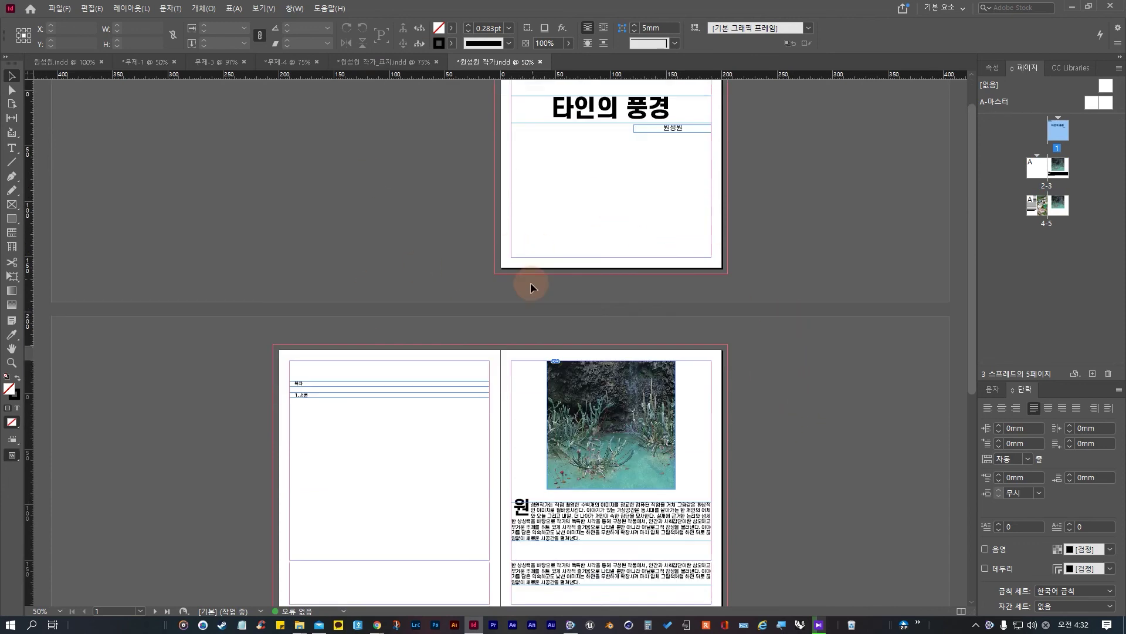
scroll(704, 388, "up", 2)
scroll(703, 388, "down", 3)
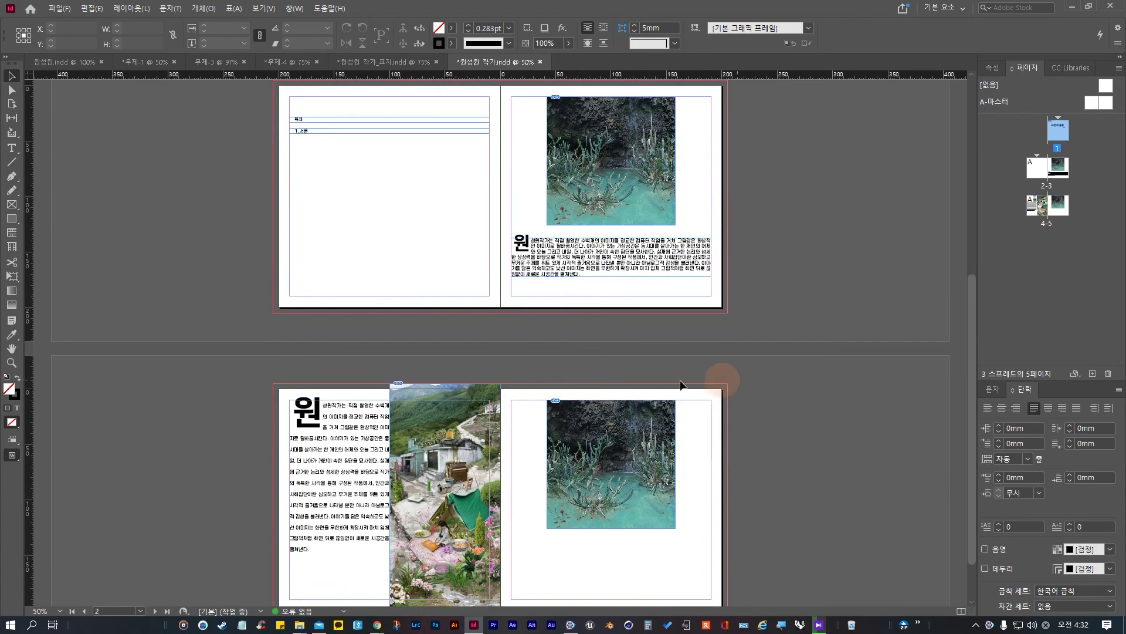
left_click(667, 417)
key("Delete")
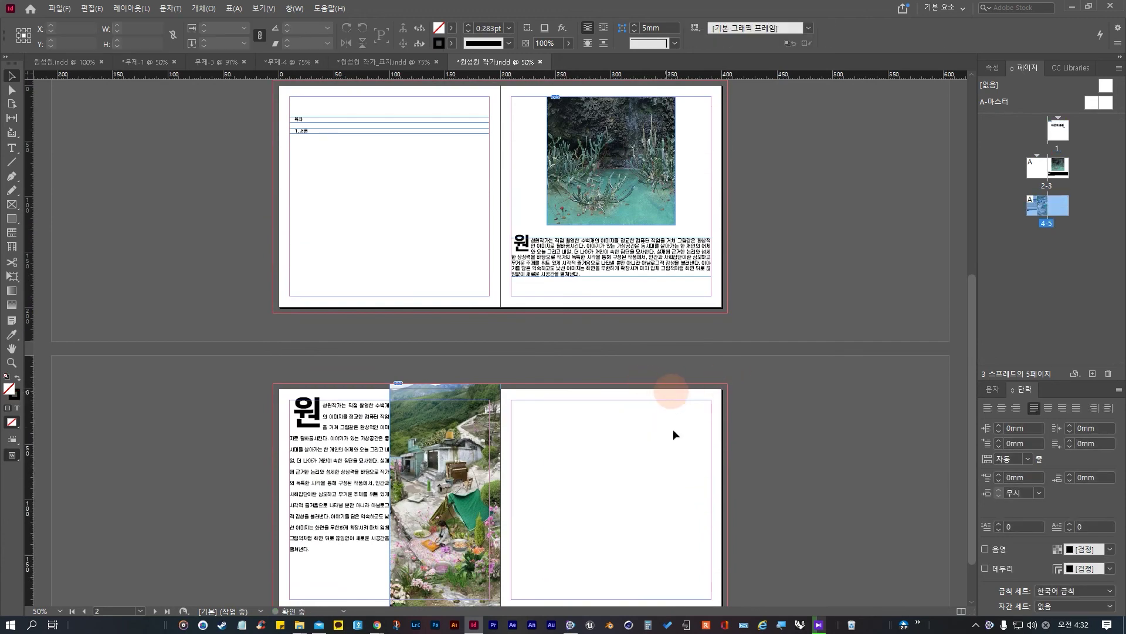
Step: Examine the position, size and text wrap properties of the image on page 3
scroll(528, 446, "up", 4)
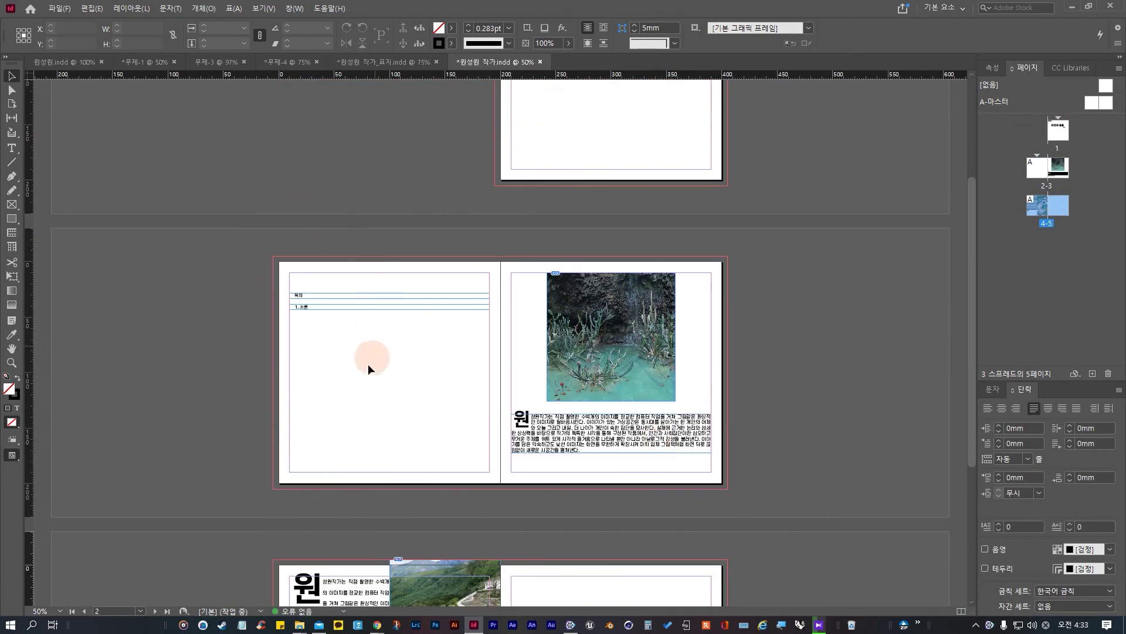
left_click(630, 351)
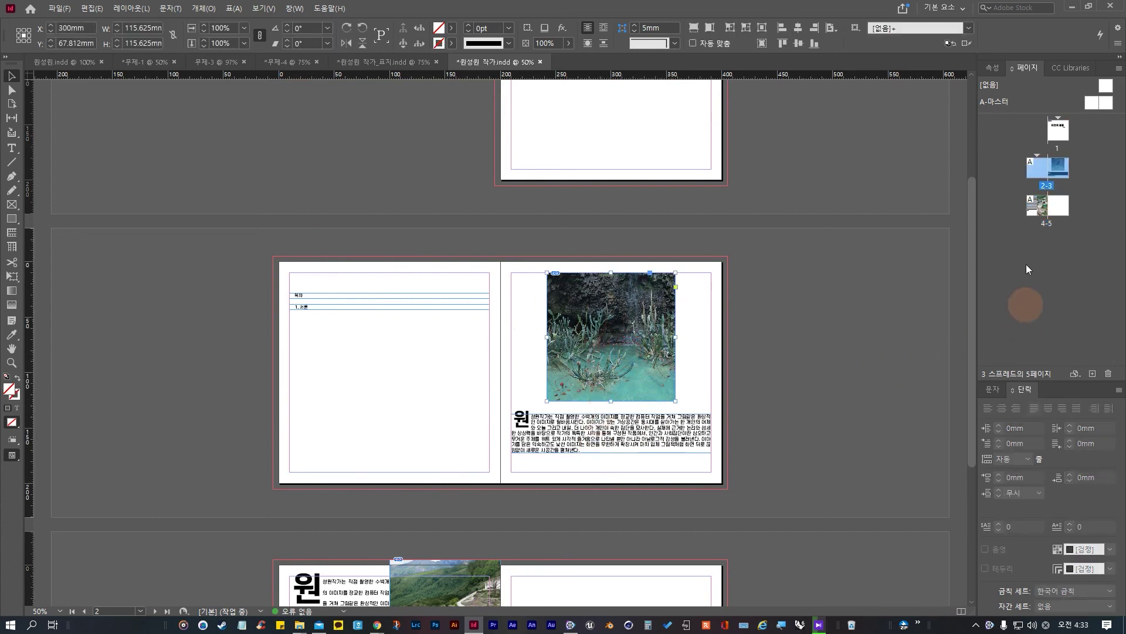
left_click(991, 67)
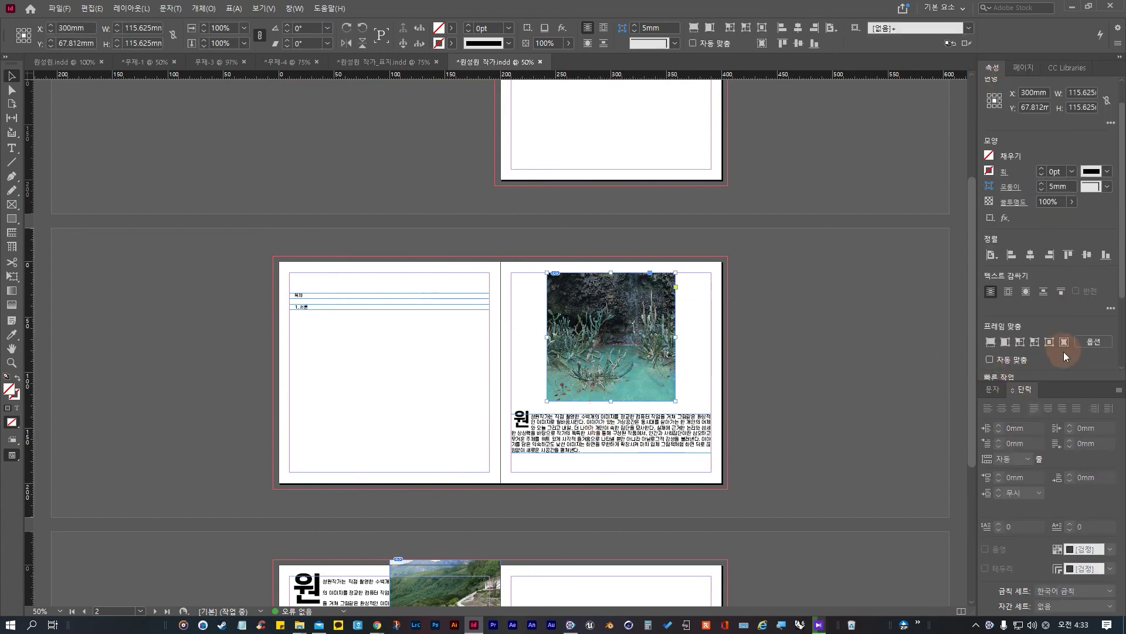
left_click(925, 352)
left_click(641, 280)
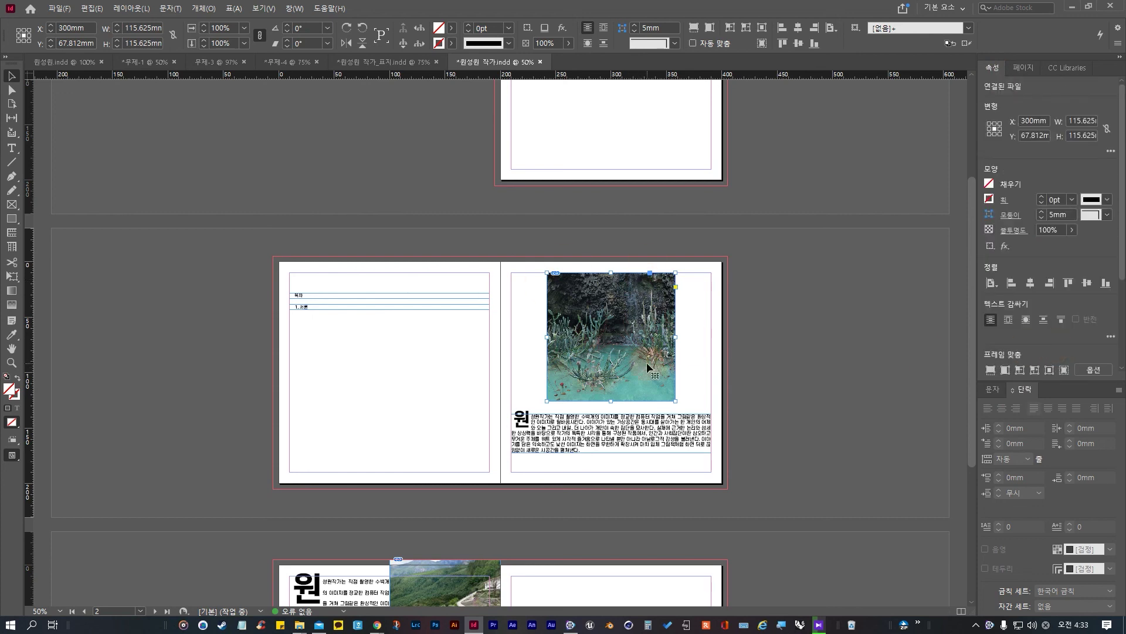
left_click(696, 359)
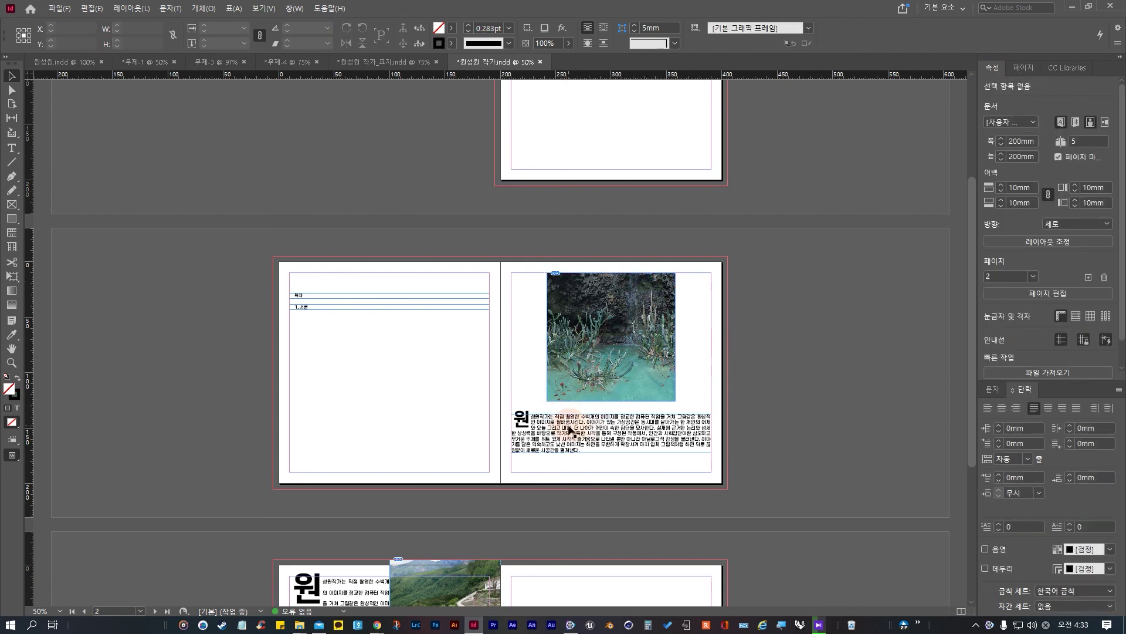
Step: Select the page 3 text frame, then switch to the browser and maximize the Arario Gallery artist biography page
left_click(610, 448)
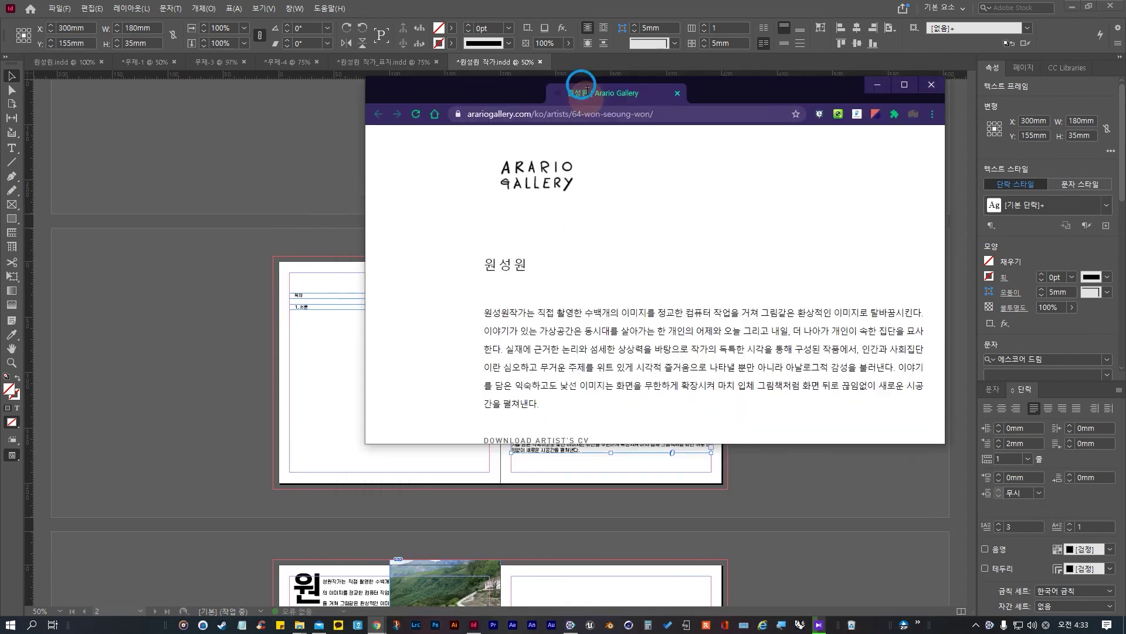
double_click(536, 170)
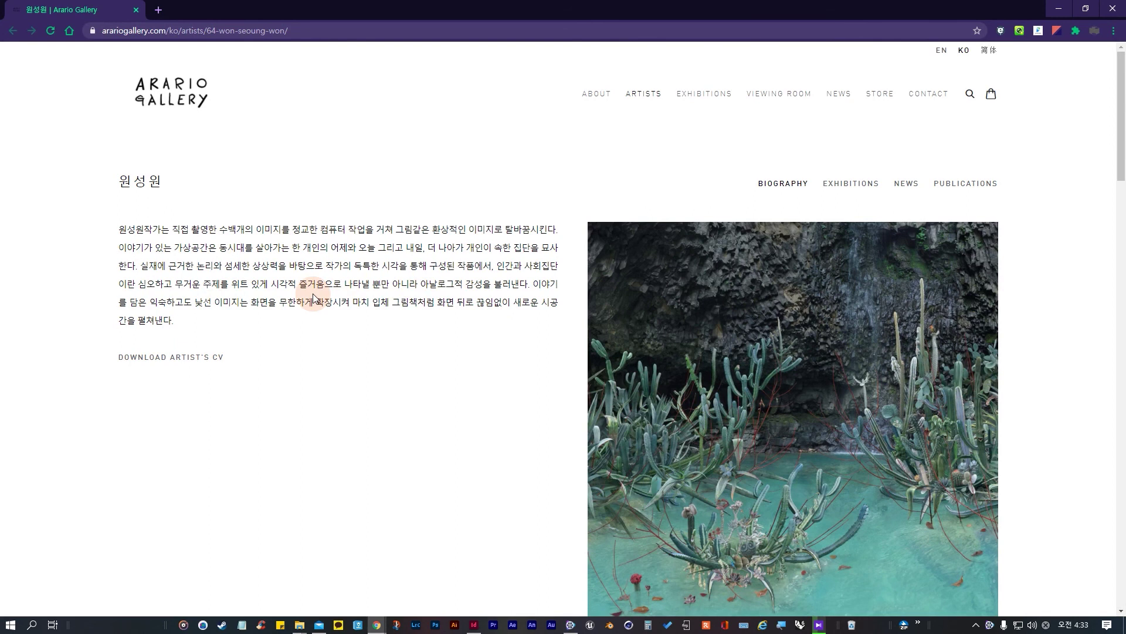
Step: Review the artist biography paragraph on the gallery page and switch back to the InDesign booklet
left_click_drag(118, 223, 416, 334)
left_click(417, 335)
left_click(1059, 9)
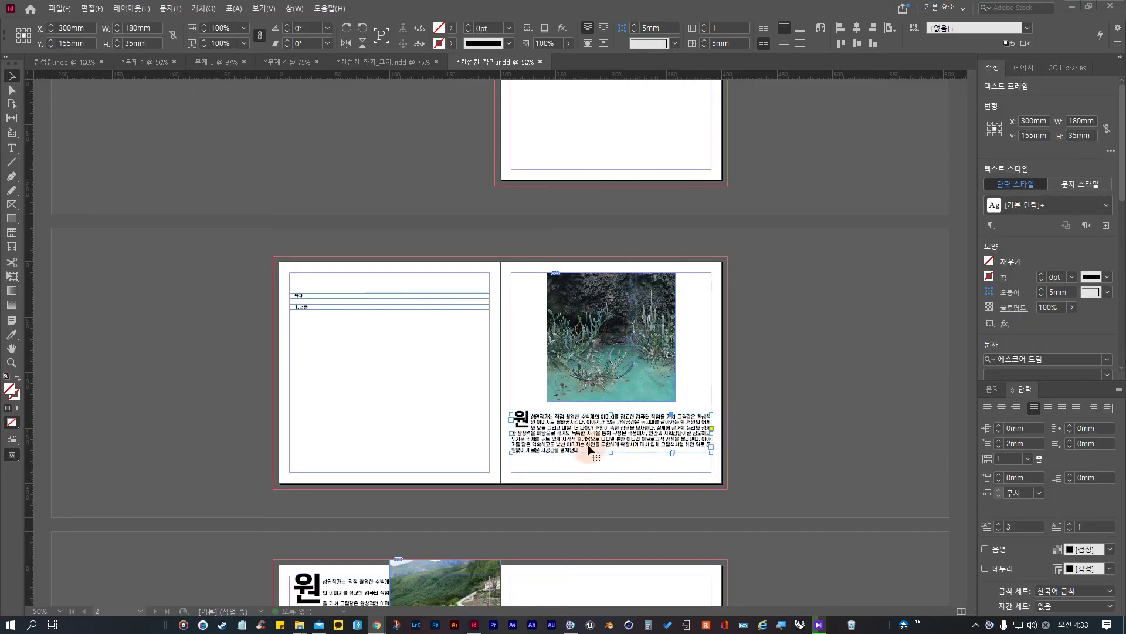
Step: Select all the body text on page 3 and examine its paragraph settings, including the first-line indent and drop cap
double_click(519, 422)
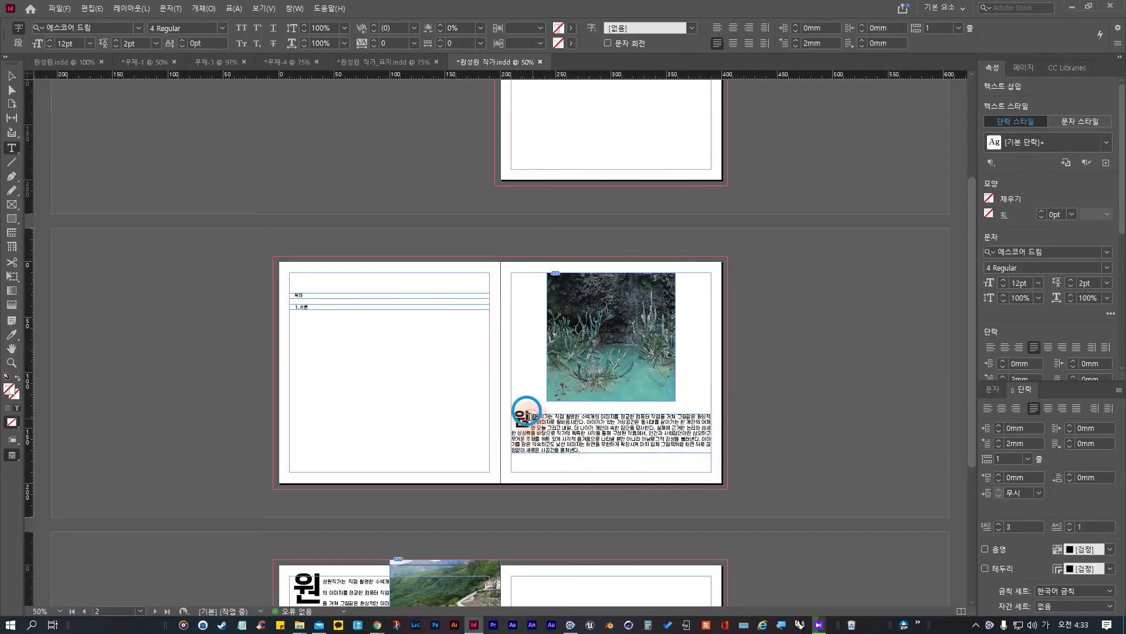
left_click(787, 385)
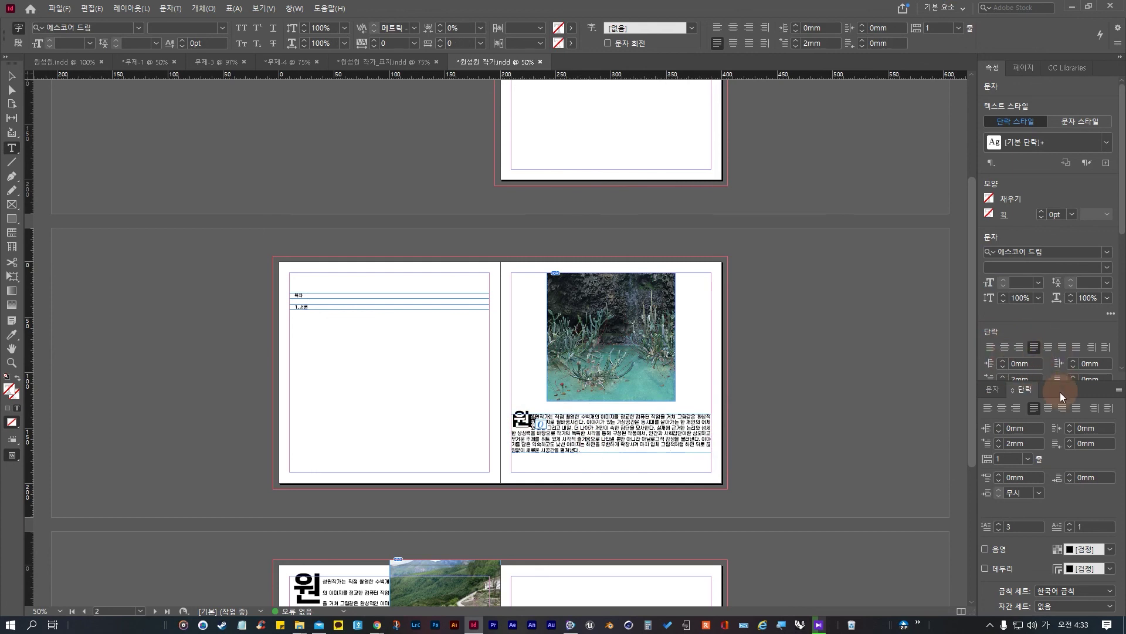
scroll(1125, 229, "down", 3)
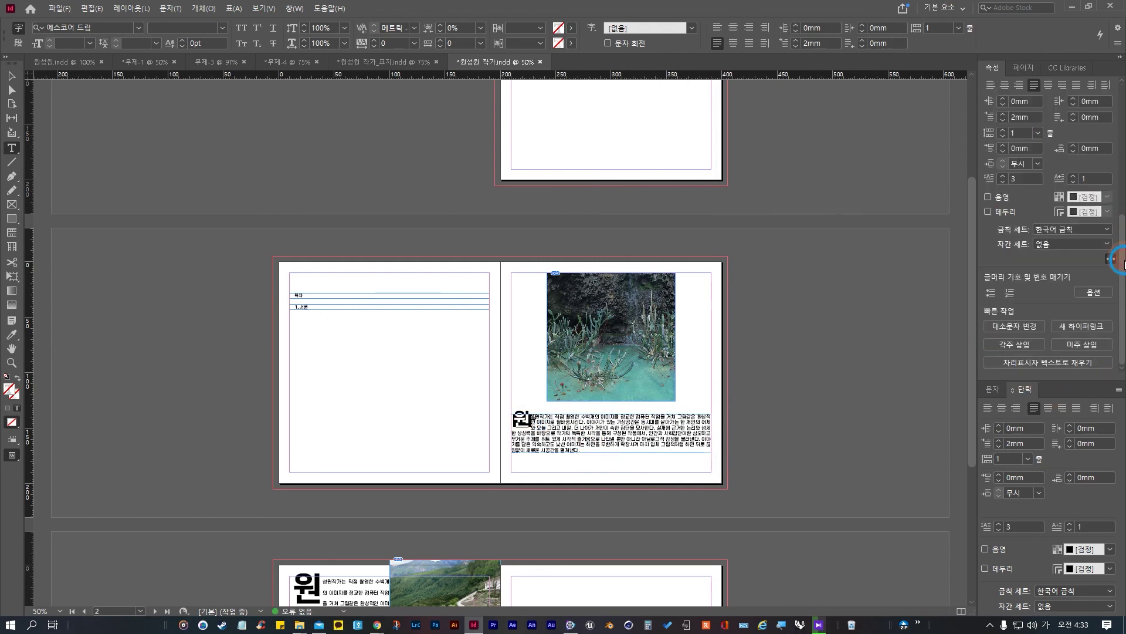
scroll(1077, 304, "down", 2)
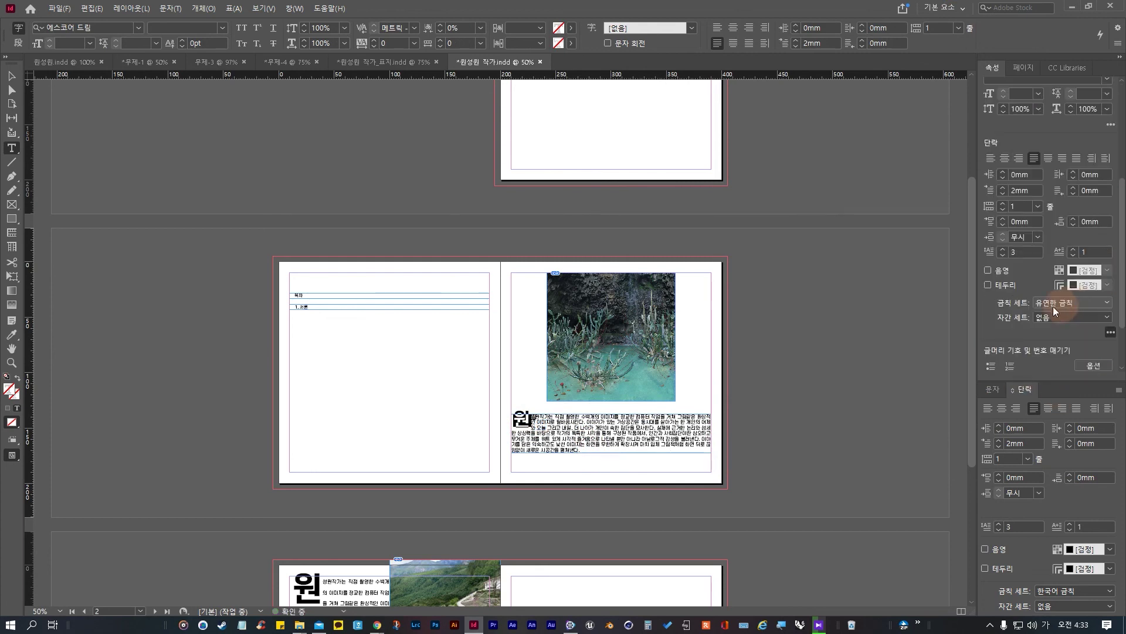
scroll(1068, 279, "down", 2)
scroll(1087, 257, "up", 2)
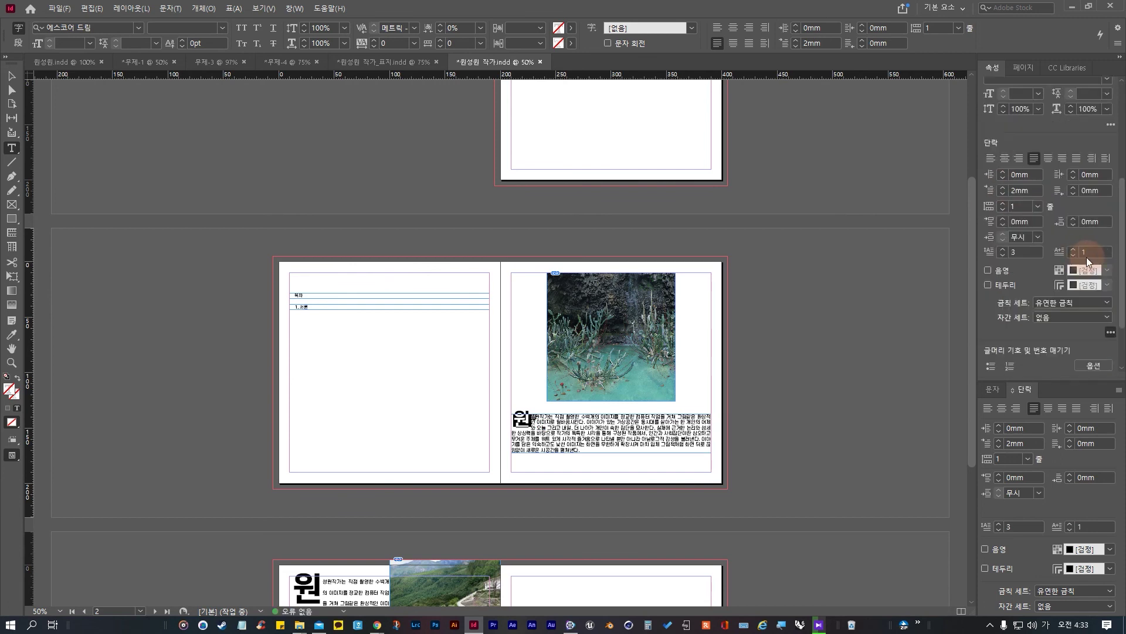
scroll(1047, 262, "up", 2)
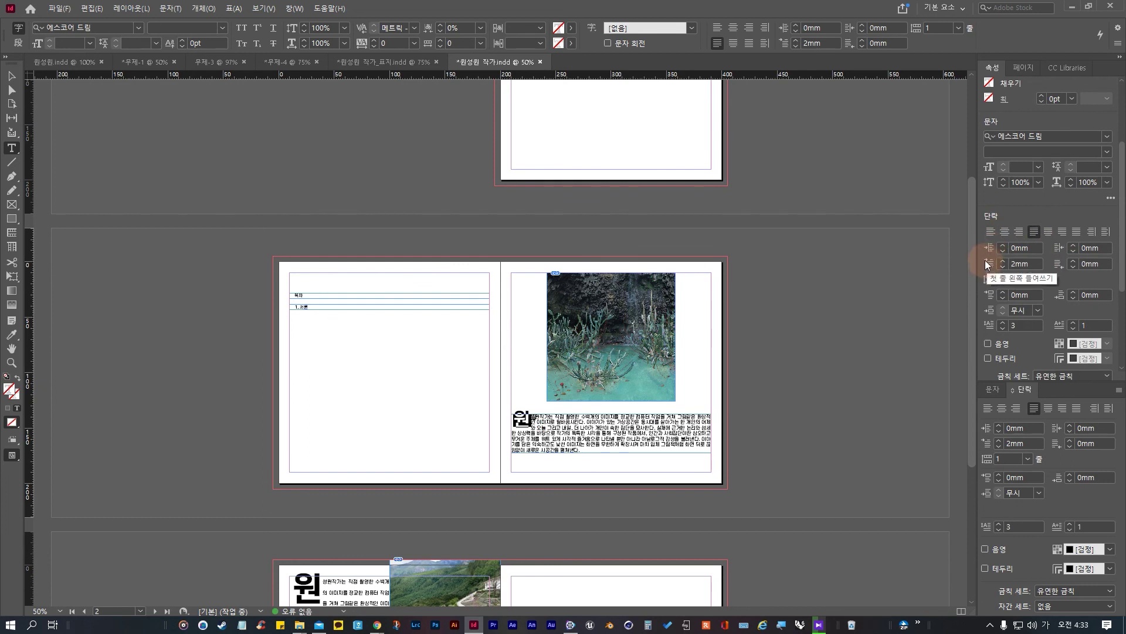
Step: Compare the font weight and size of the page 3 drop cap character with those of the surrounding body text
left_click(561, 421)
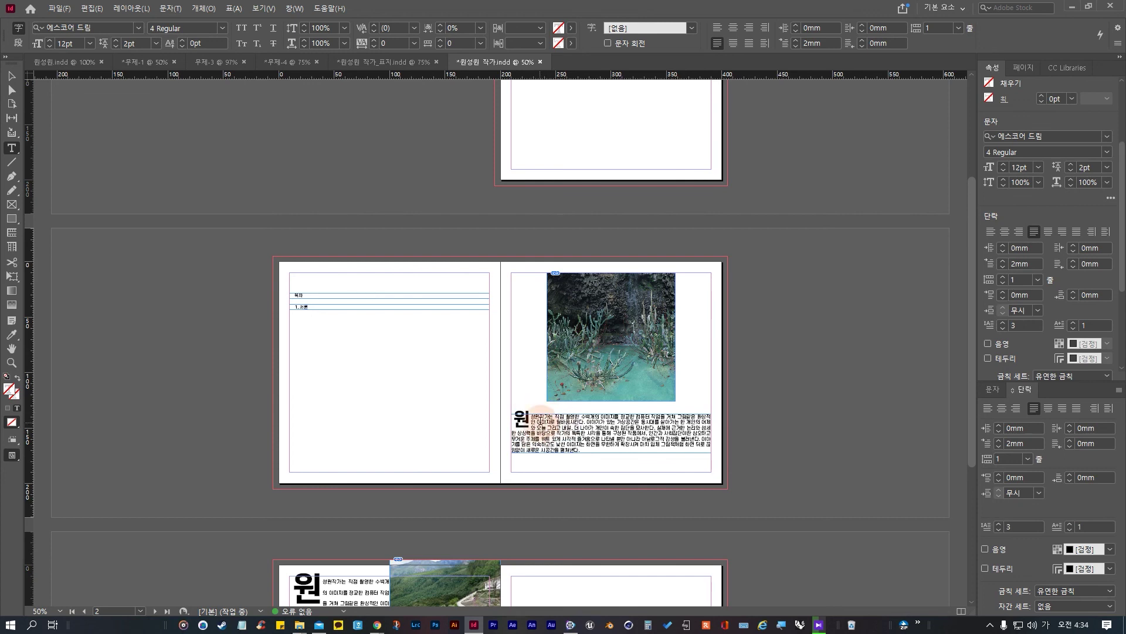
triple_click(545, 415)
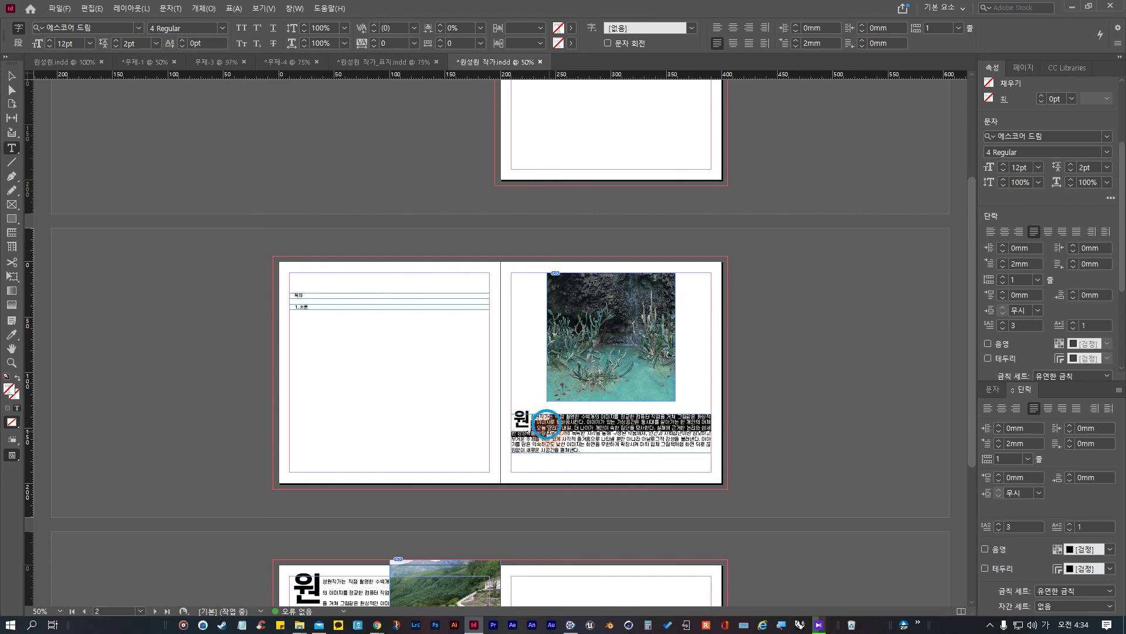
left_click(524, 417)
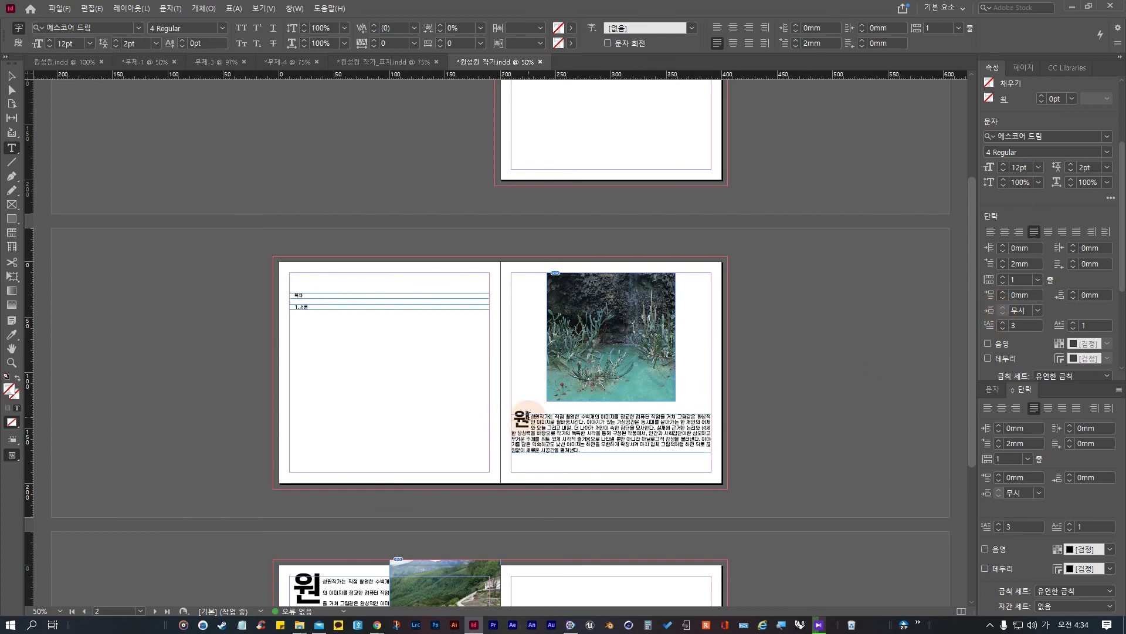
left_click_drag(514, 418, 530, 418)
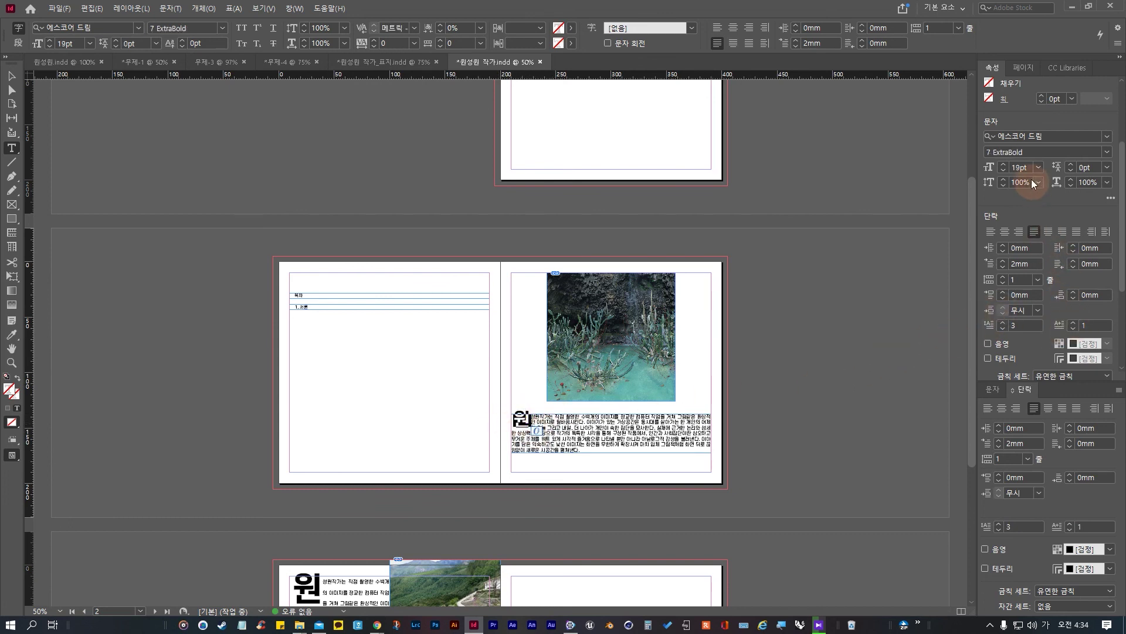
left_click(606, 417)
double_click(612, 422)
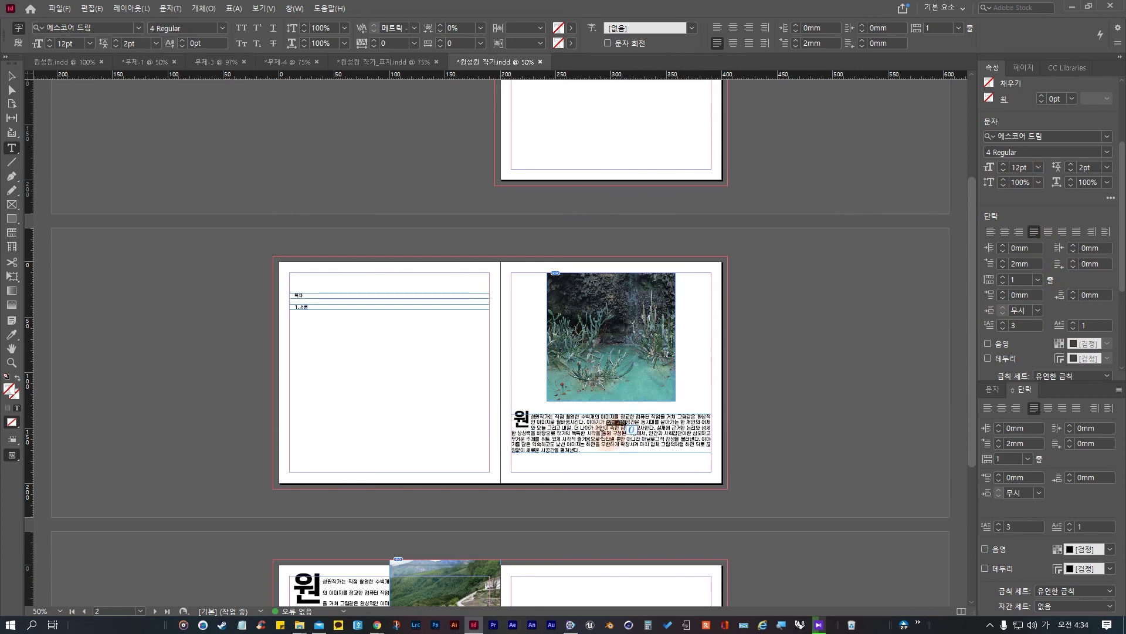
left_click_drag(515, 417, 529, 417)
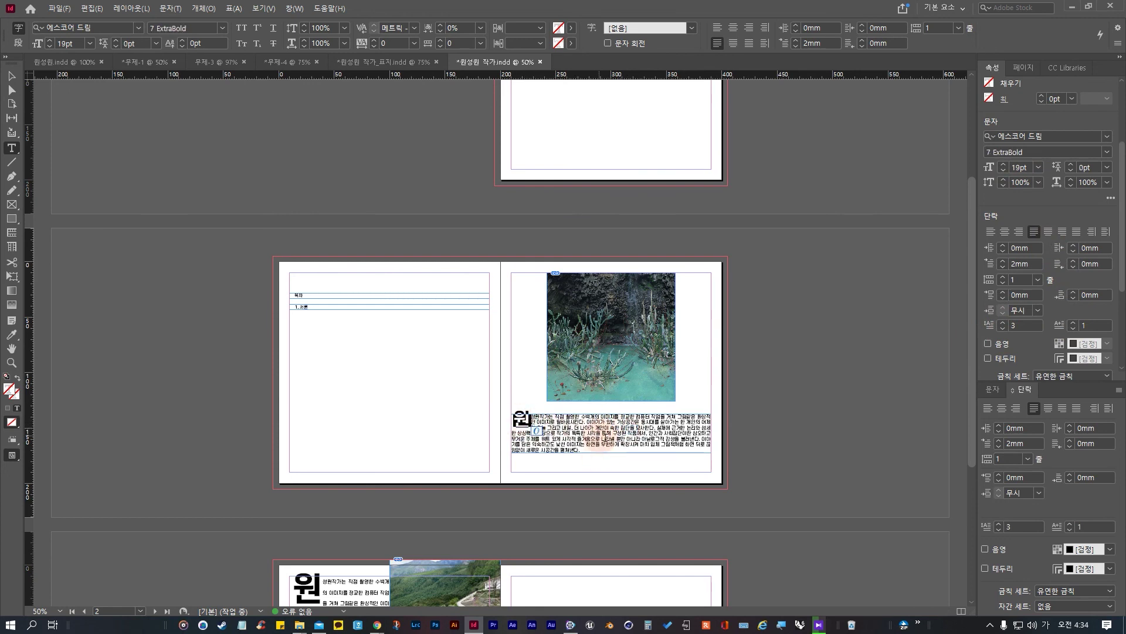
Step: Check the character and paragraph settings of the page 4 body text, deselect everything and return to the Selection tool
left_click(495, 370)
scroll(537, 439, "down", 5)
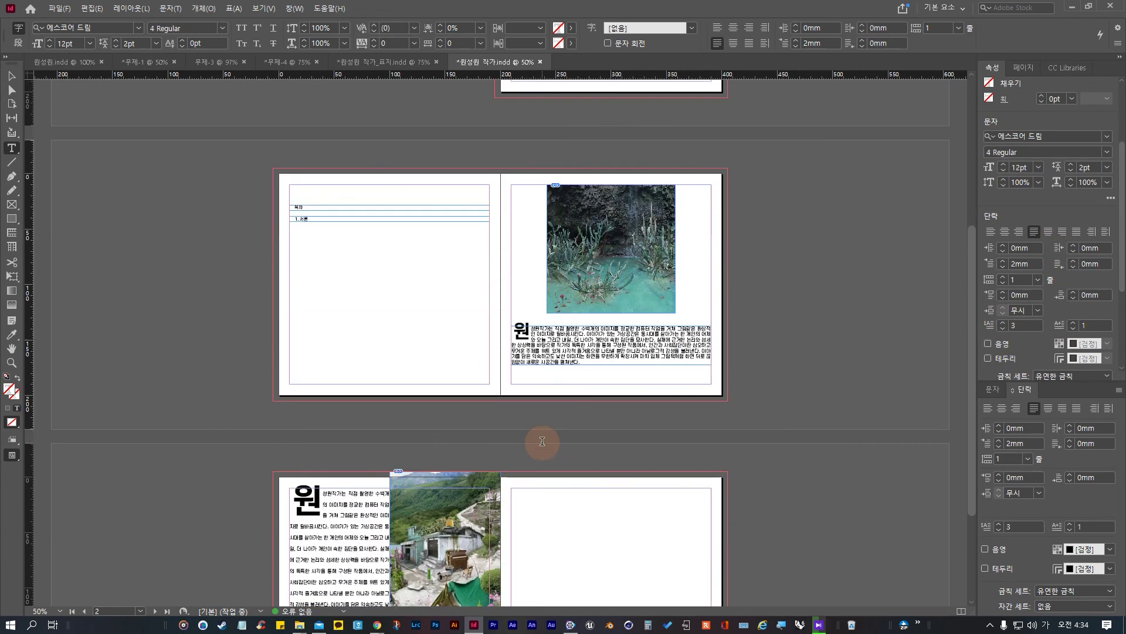
left_click(538, 437)
scroll(532, 430, "up", 1)
left_click_drag(292, 385, 373, 510)
left_click(318, 390)
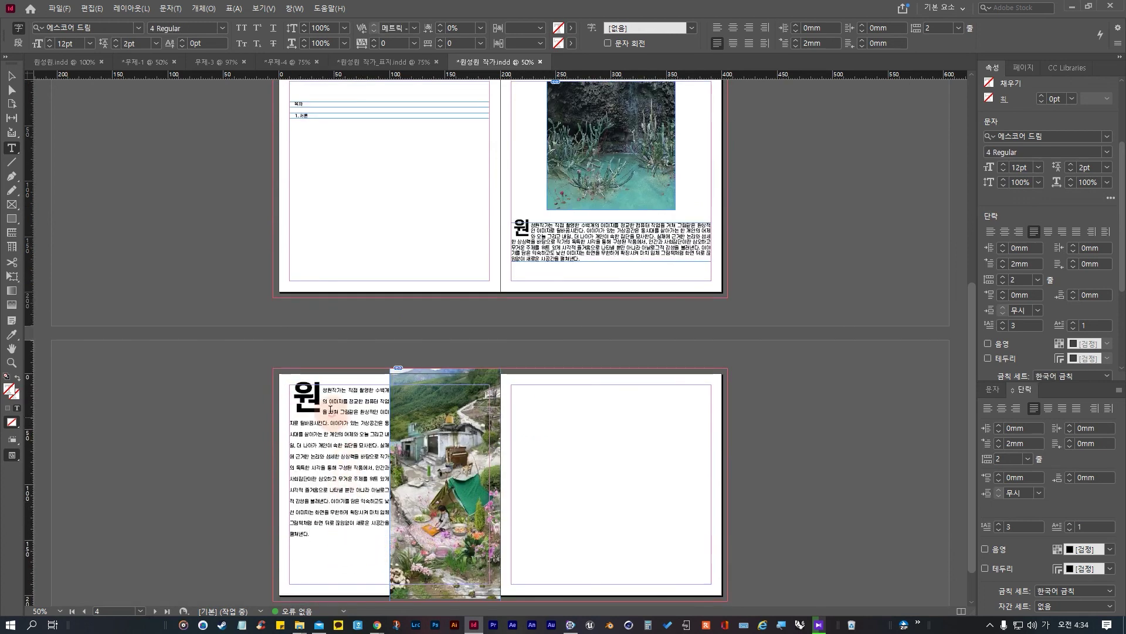
left_click(352, 543)
left_click(295, 393, "shift")
left_click(303, 413)
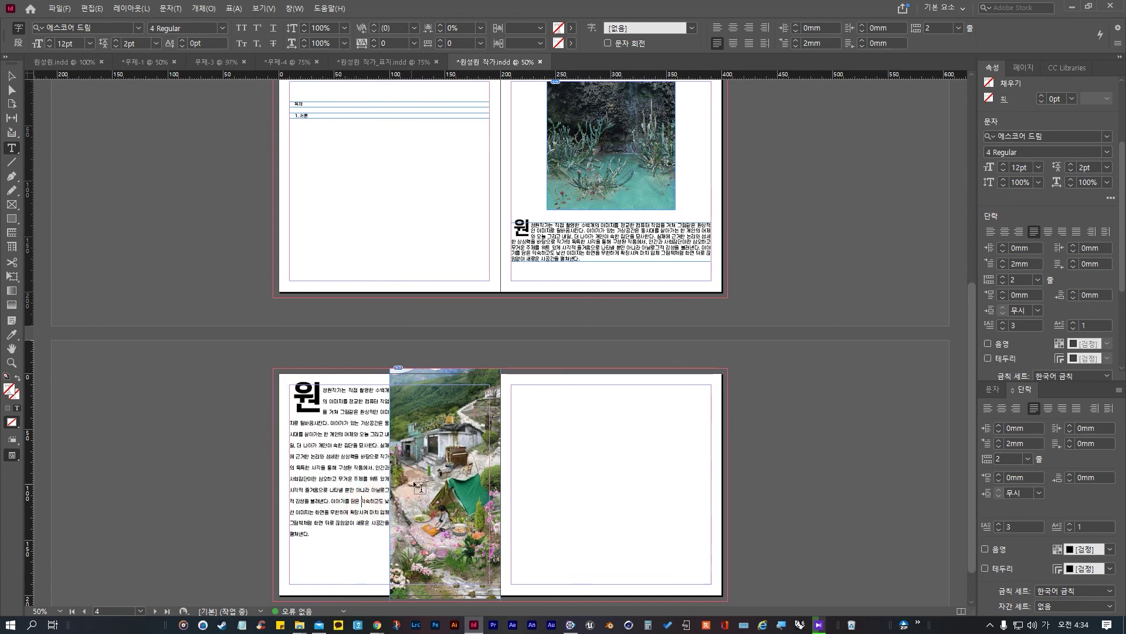
key("ctrl+shift+a")
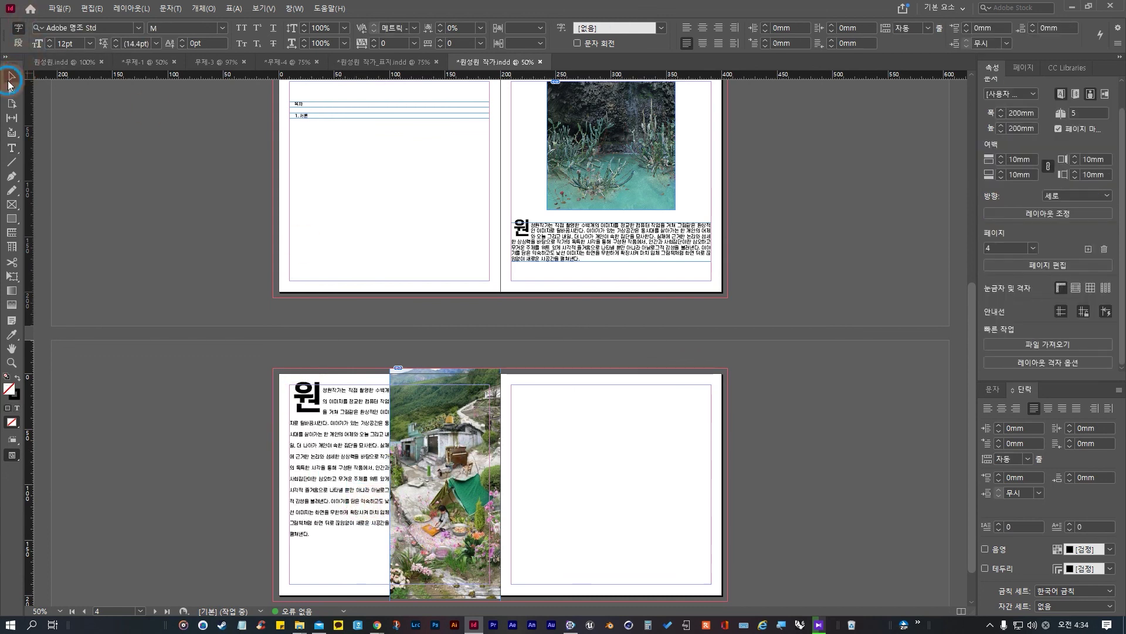
left_click(11, 75)
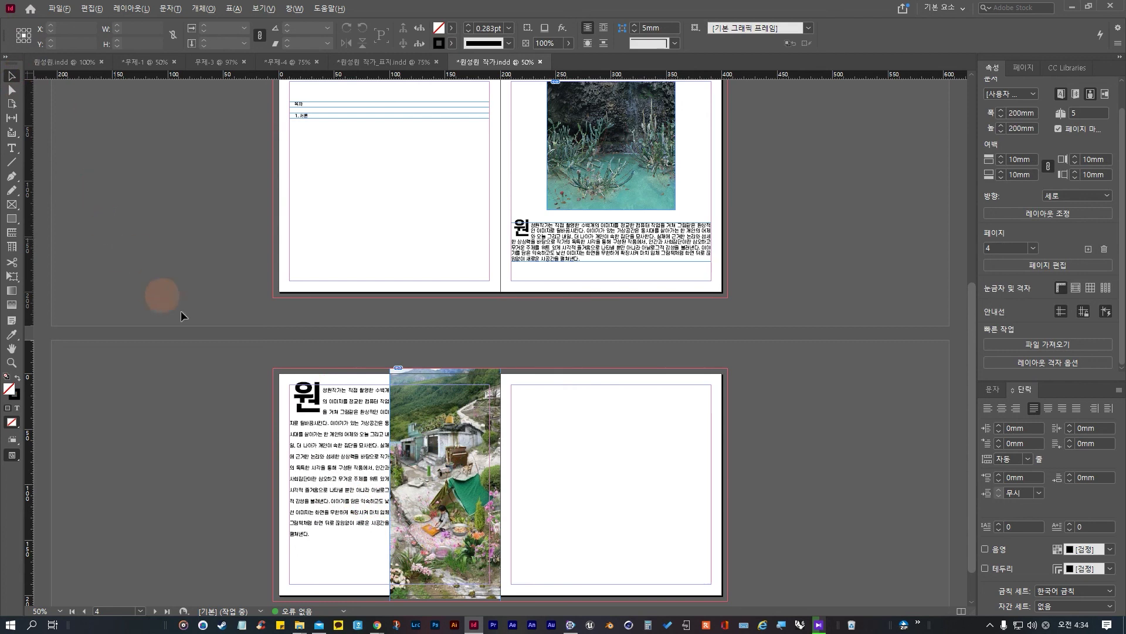
Step: Try moving the page 4 village photo about 10 mm left so its right edge meets the inner margin
left_click(557, 531, "ctrl")
left_click(575, 411, "ctrl")
left_click(570, 368, "ctrl")
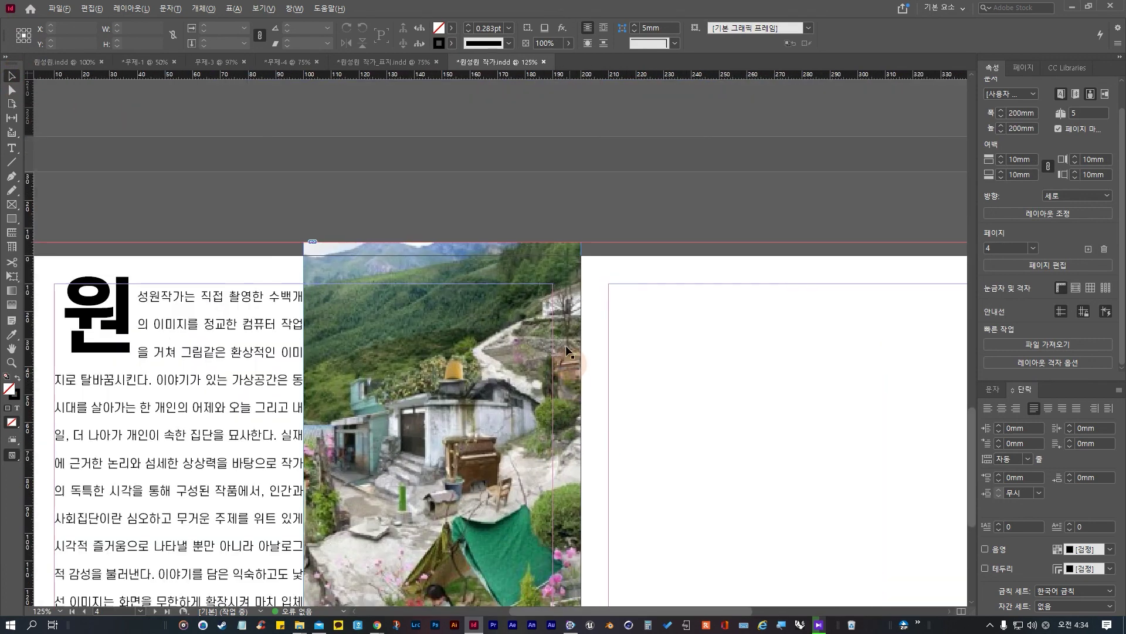
left_click(533, 361)
left_click_drag(533, 361, 512, 372)
left_click(660, 329)
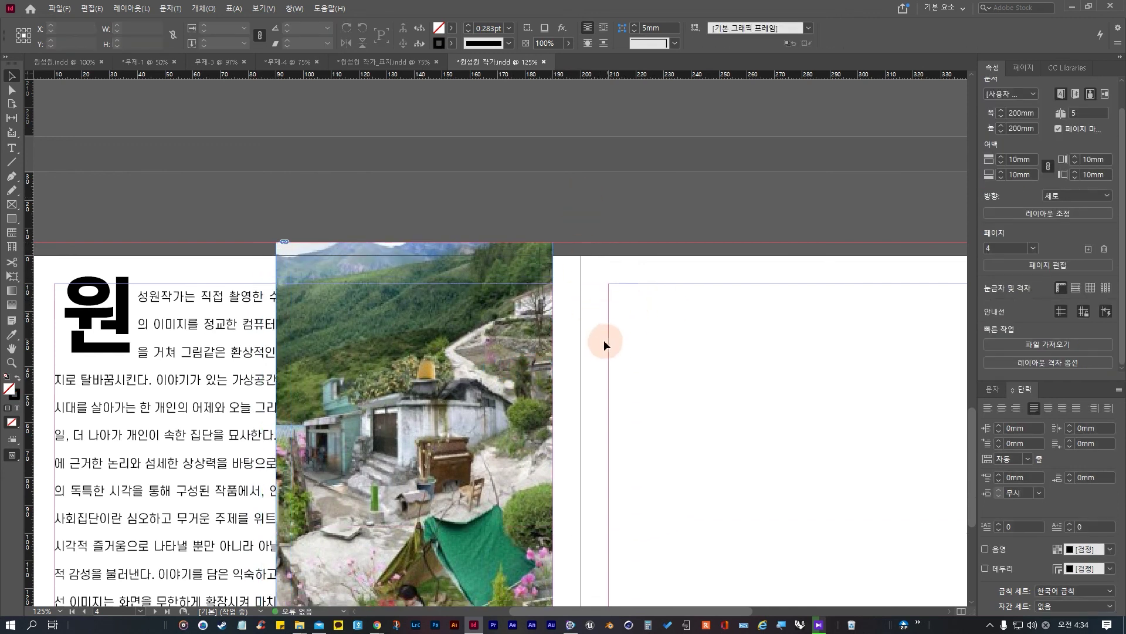
Step: Display the document's page and master thumbnails to check the facing-page arrangement
left_click(714, 353)
left_click(1024, 67)
left_click(1036, 184)
mouse_move(1036, 183)
left_mouse_down()
mouse_move(1006, 170)
mouse_move(1060, 187)
mouse_move(1036, 166)
mouse_move(1026, 183)
left_mouse_up()
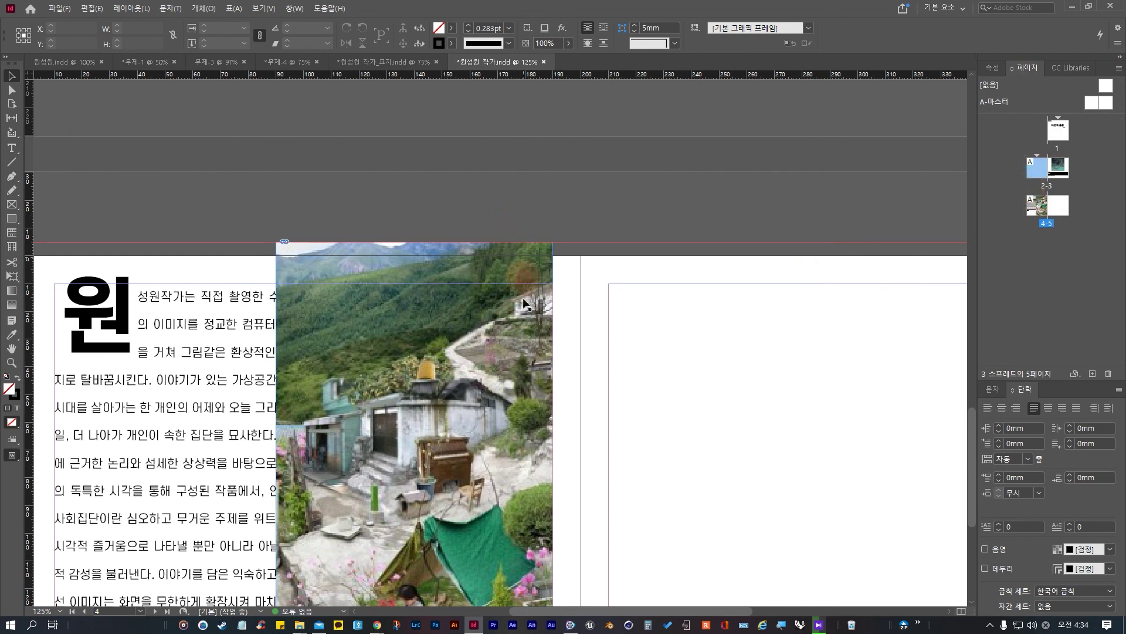
Step: Return the page 4 village photo to its place against the spine, at X 150 mm and Y 100 mm, and deselect it
left_click(505, 344)
left_click(579, 146)
mouse_move(464, 430)
left_mouse_down()
mouse_move(487, 430)
mouse_move(466, 417)
left_mouse_up()
left_click(460, 234)
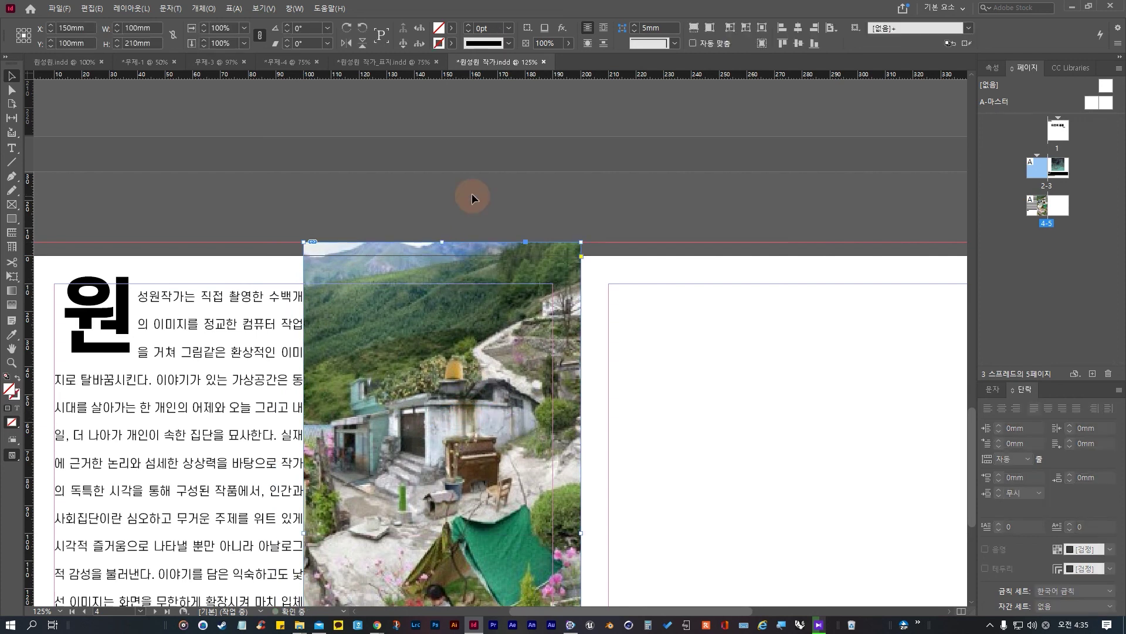
left_click(723, 354)
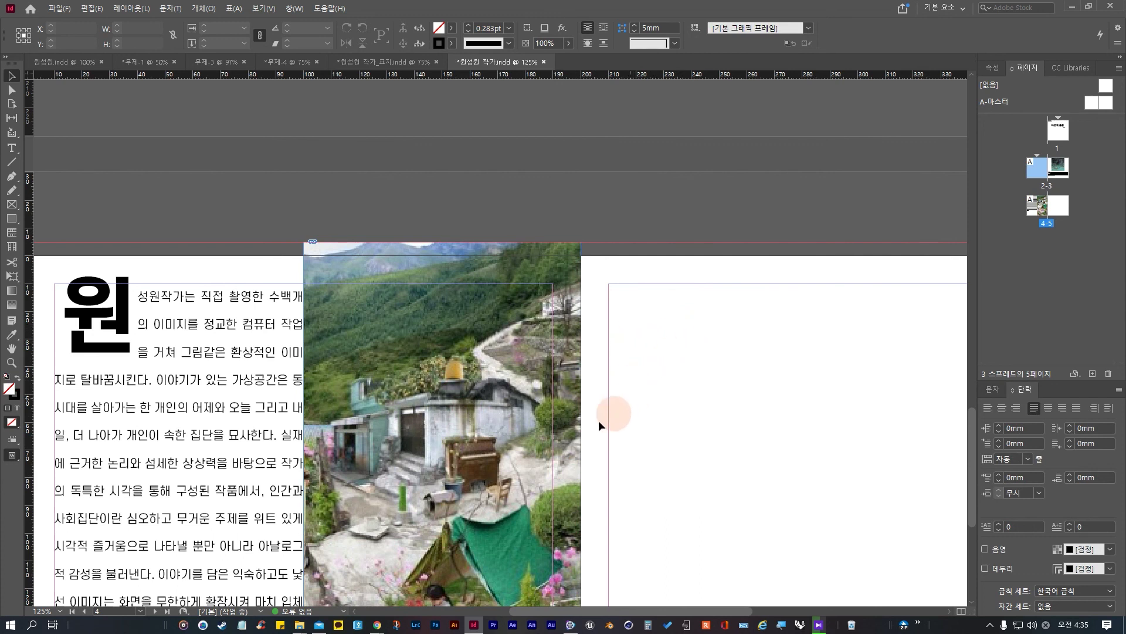
Step: Narrow the page 4 text frame to 87.5 mm wide from its right edge, leaving a gap before the photo
scroll(459, 436, "down", 5)
left_click(158, 437)
left_click(304, 320)
left_click_drag(305, 320, 292, 320)
left_click(680, 293)
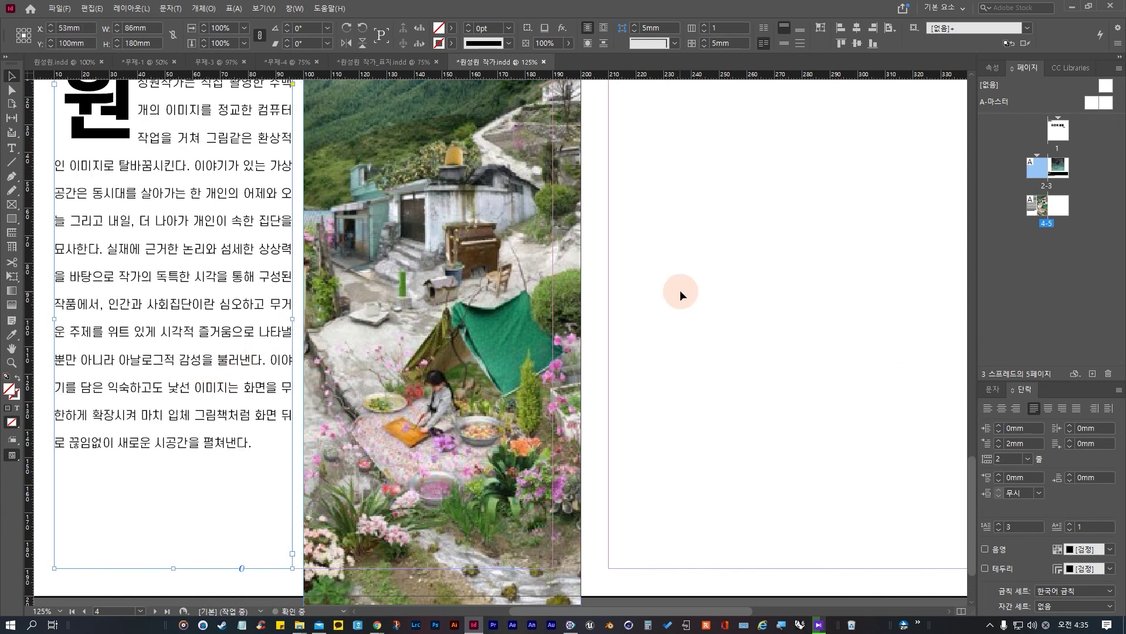
left_click(294, 319)
left_click_drag(292, 318, 297, 317)
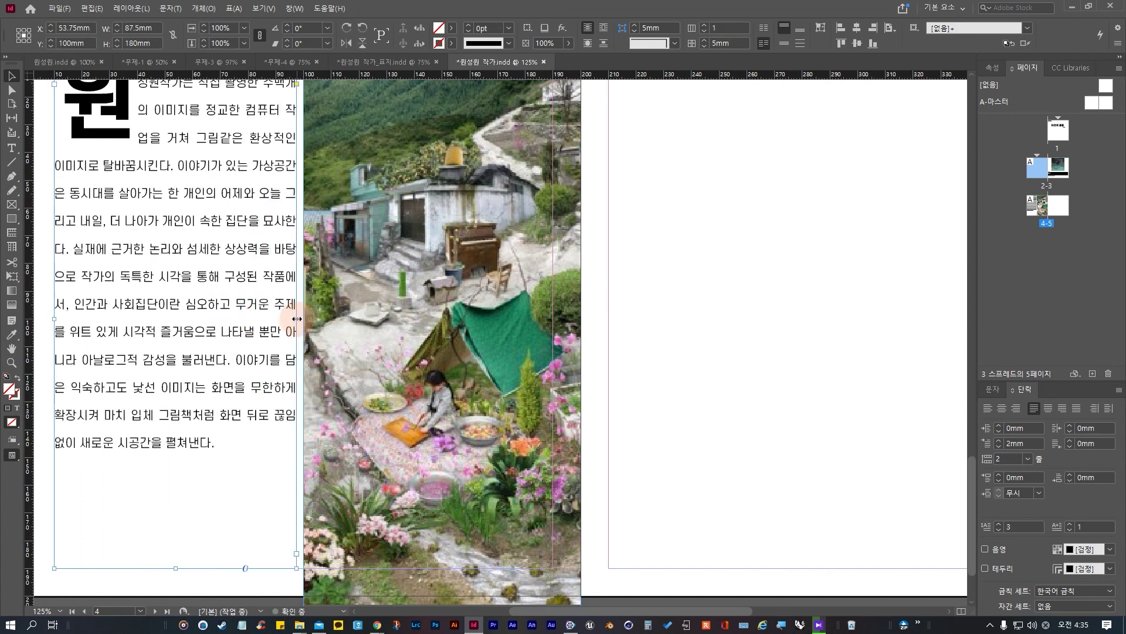
left_click(698, 328)
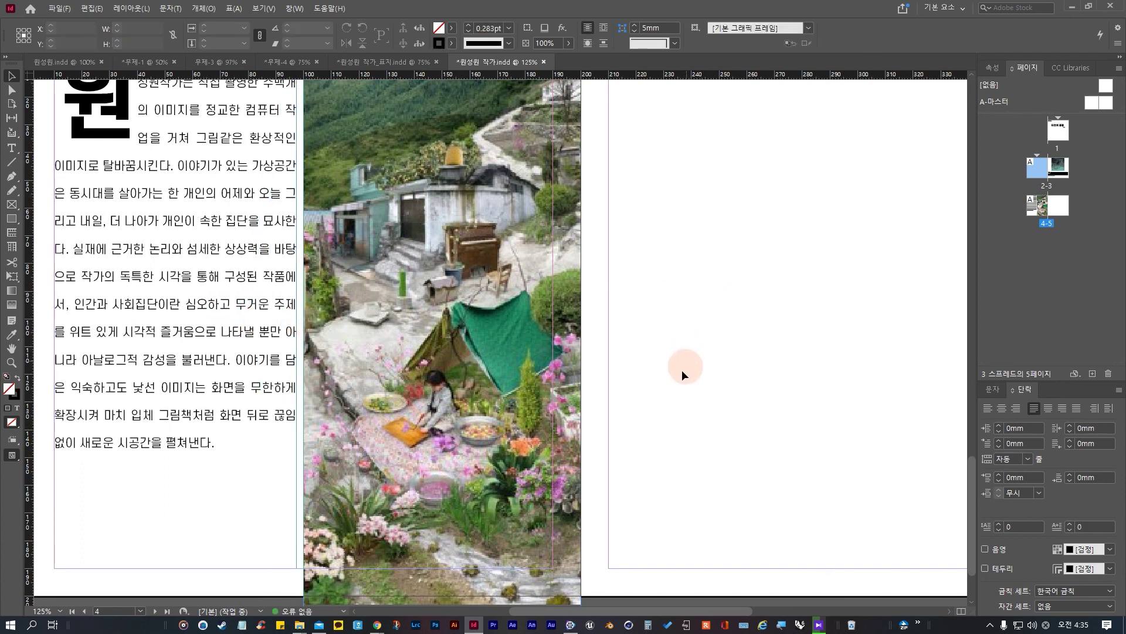
Step: Review the booklet's layout from the title page through the page 2–3 and 4–5 spreads
key("ctrl+minus")
key("ctrl+minus")
key("ctrl+minus")
key("ctrl+minus")
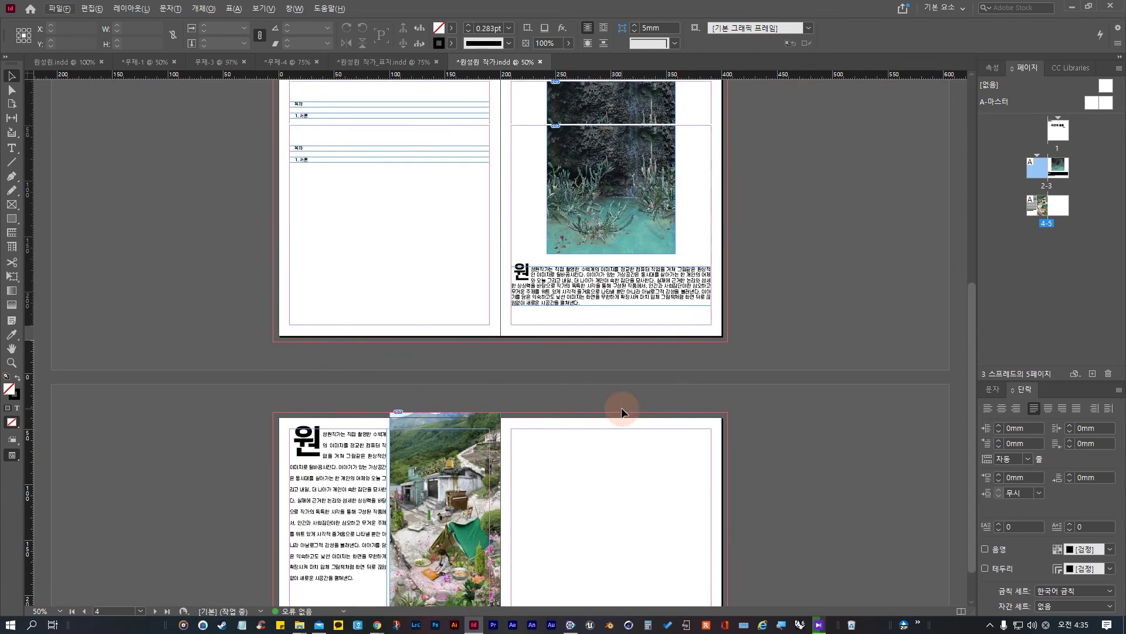
scroll(621, 410, "up", 5)
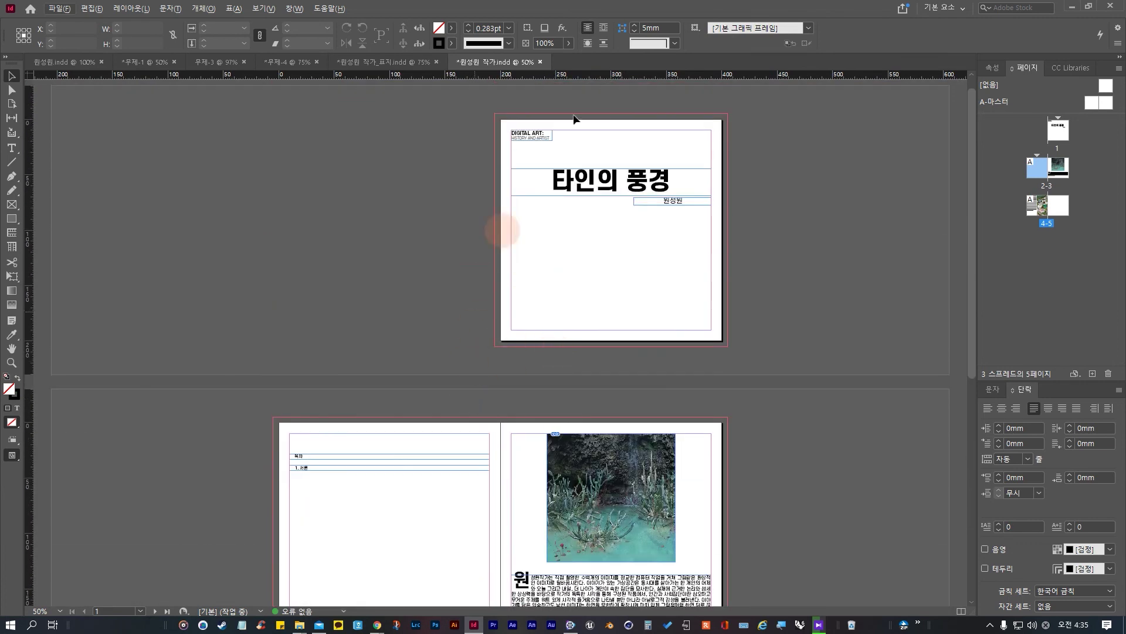
left_click(698, 326)
scroll(446, 515, "down", 3)
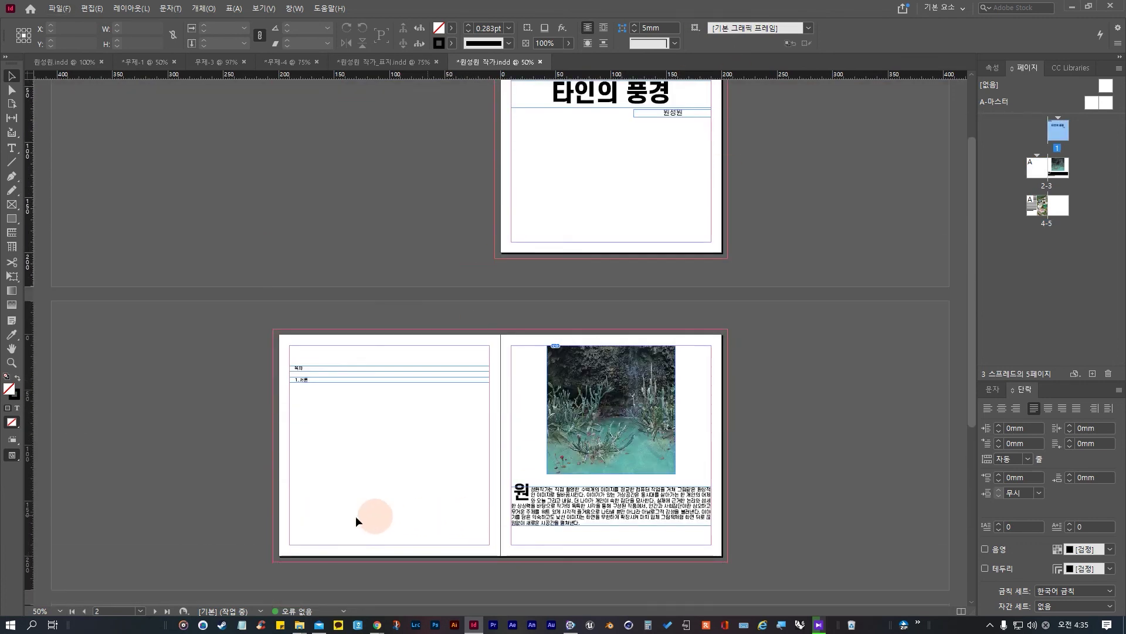
scroll(704, 558, "down", 5)
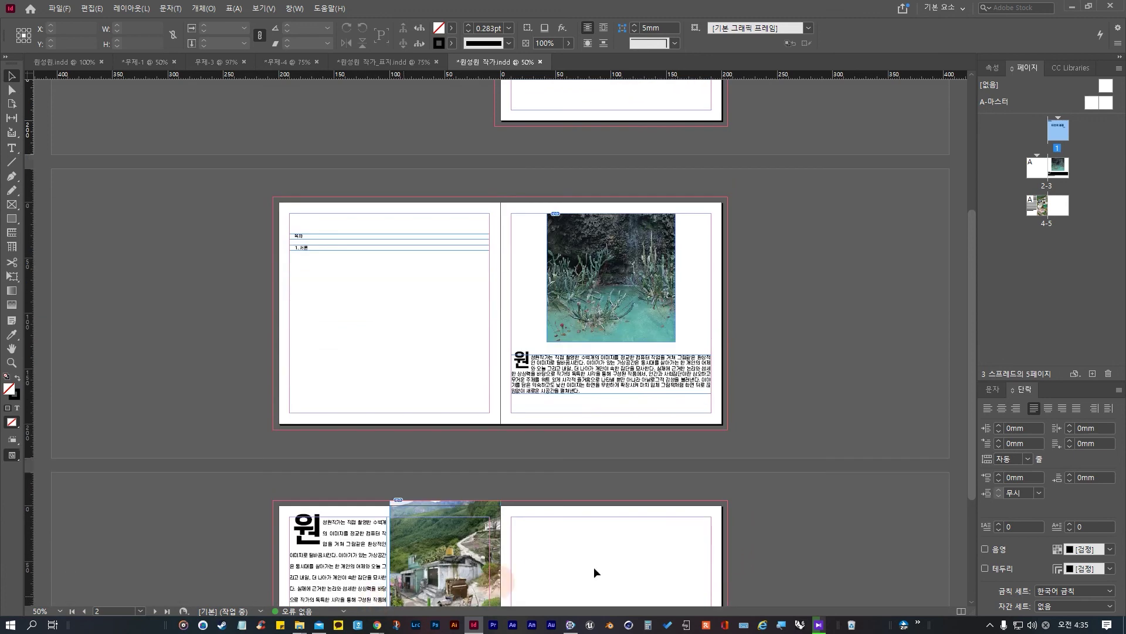
Step: Examine how the A-마스터 and [없음] masters relate to the individual page thumbnails
left_click(1054, 169)
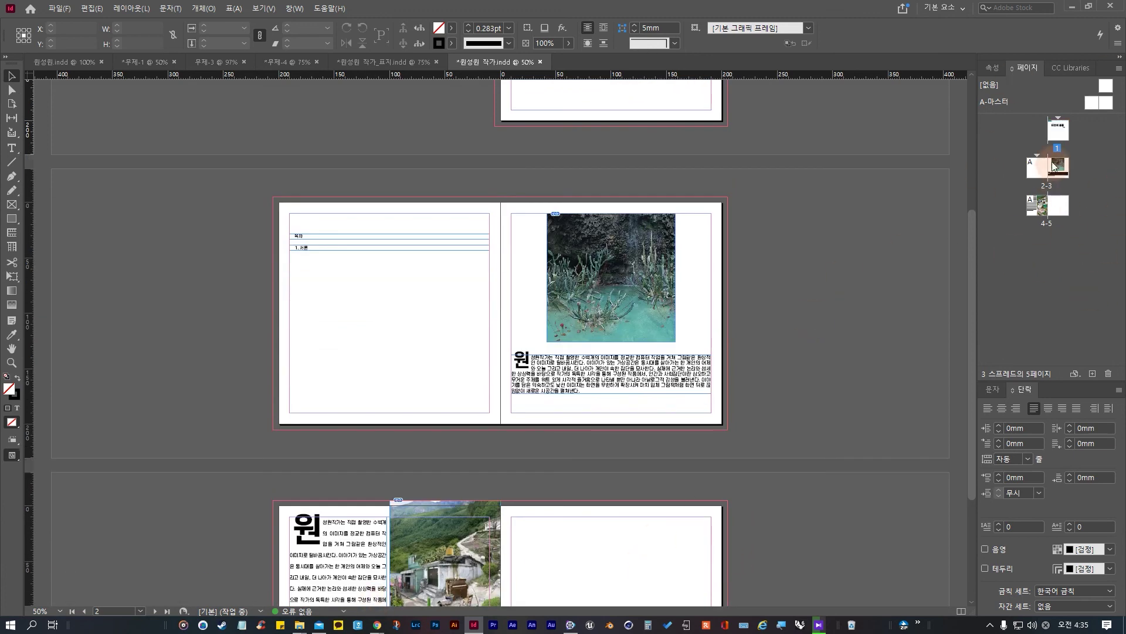
left_click(1107, 112)
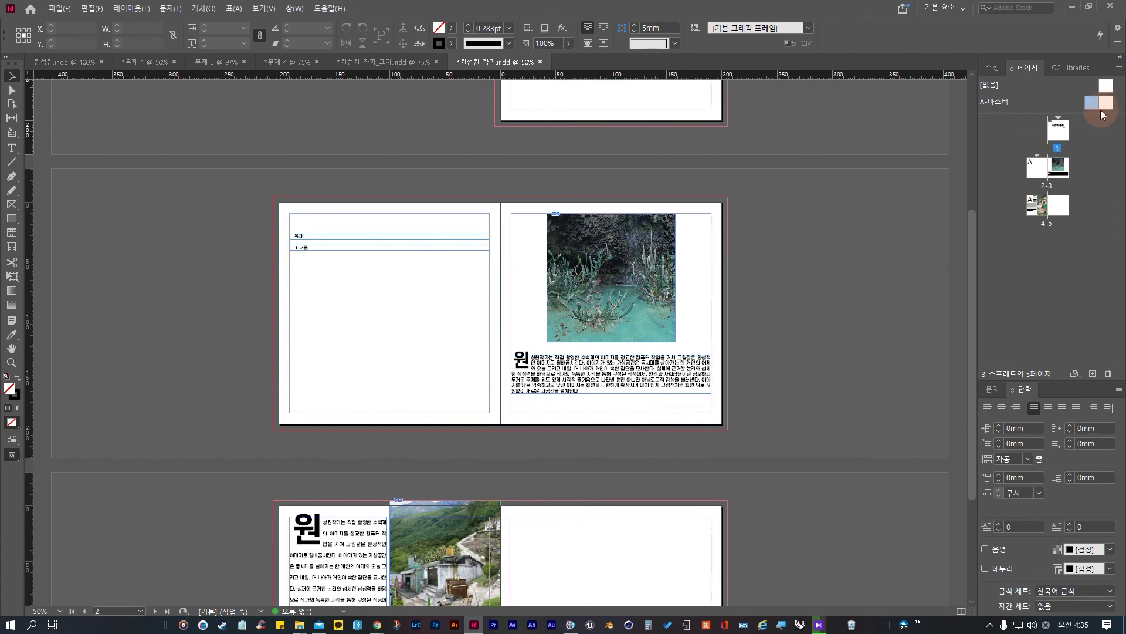
left_click_drag(1111, 116, 1043, 182)
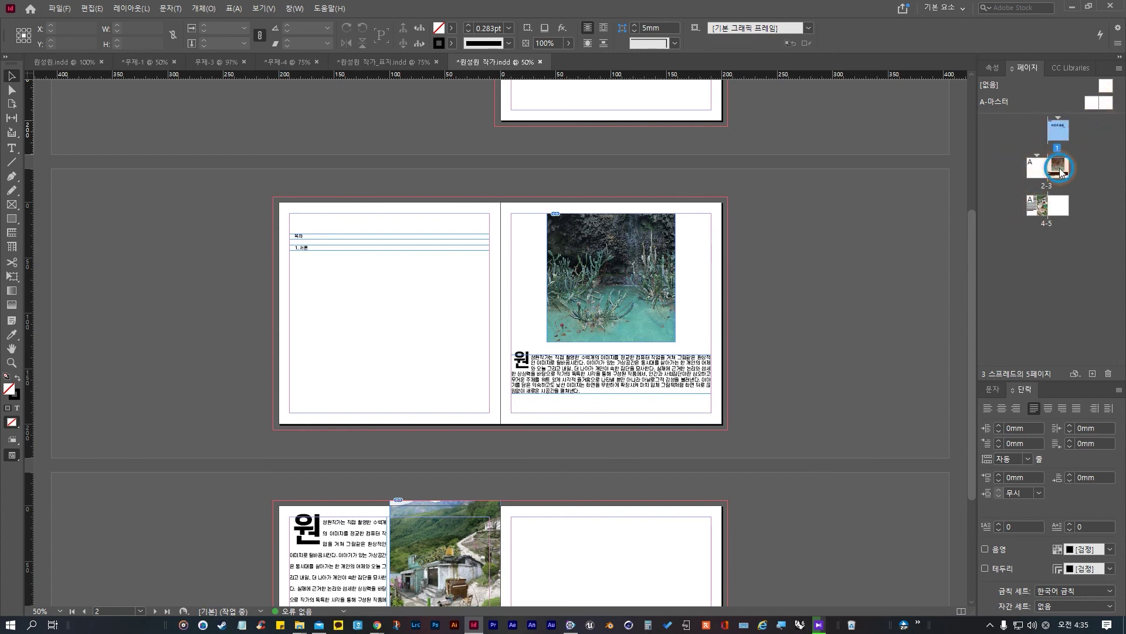
left_click(1059, 205)
left_click(1106, 87)
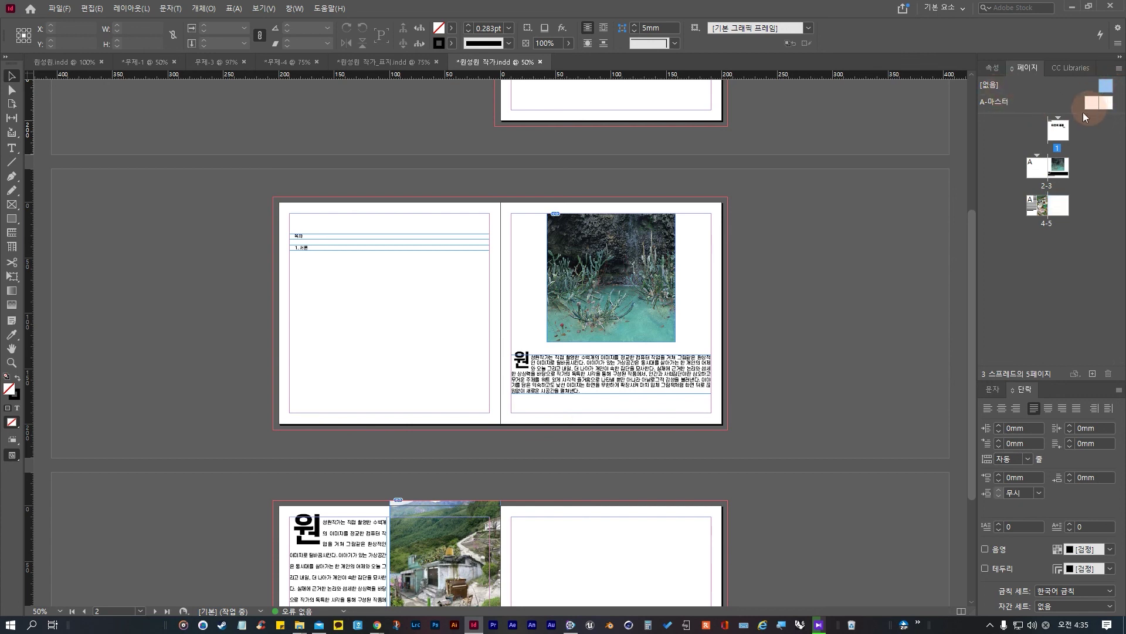
left_click(1063, 132)
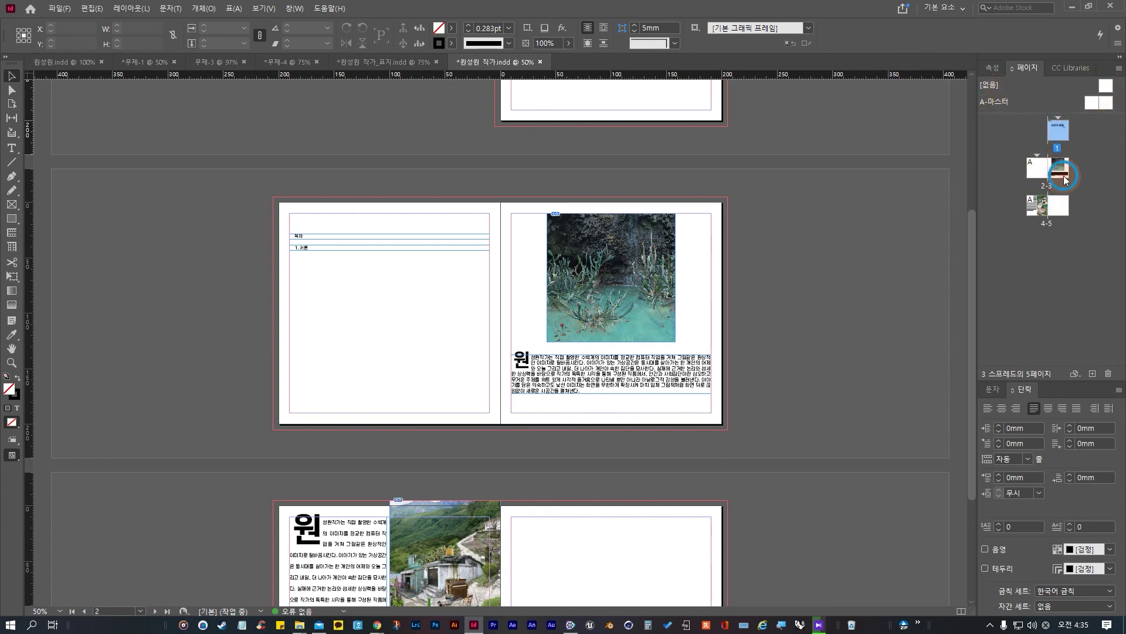
left_click(1067, 216)
left_click(1059, 130)
left_click(1027, 178)
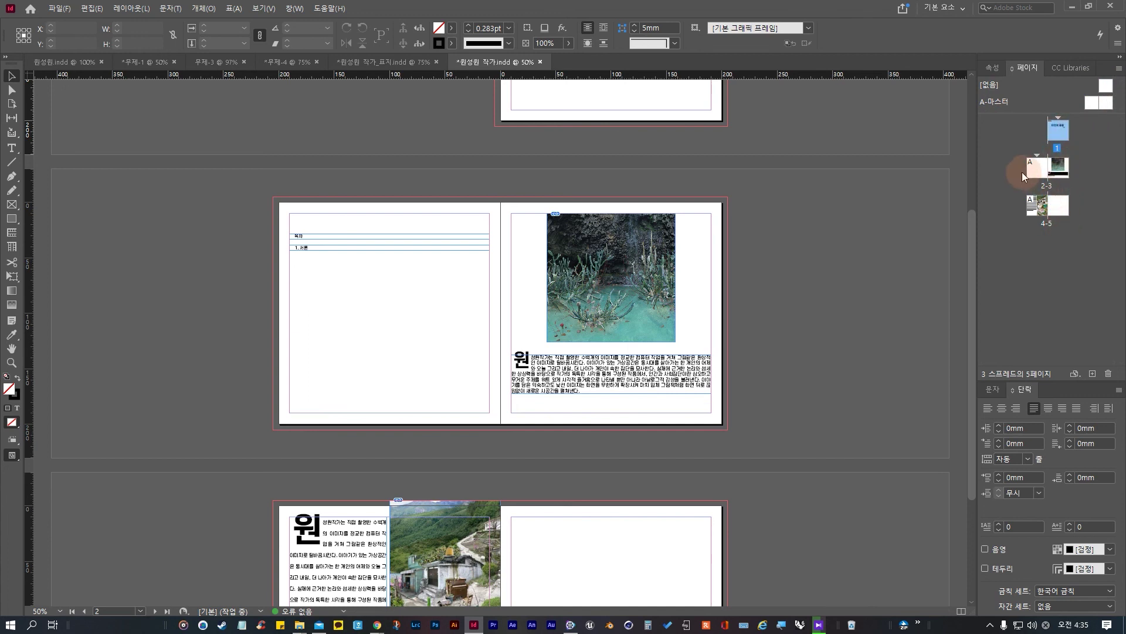
left_click(1062, 216, "shift")
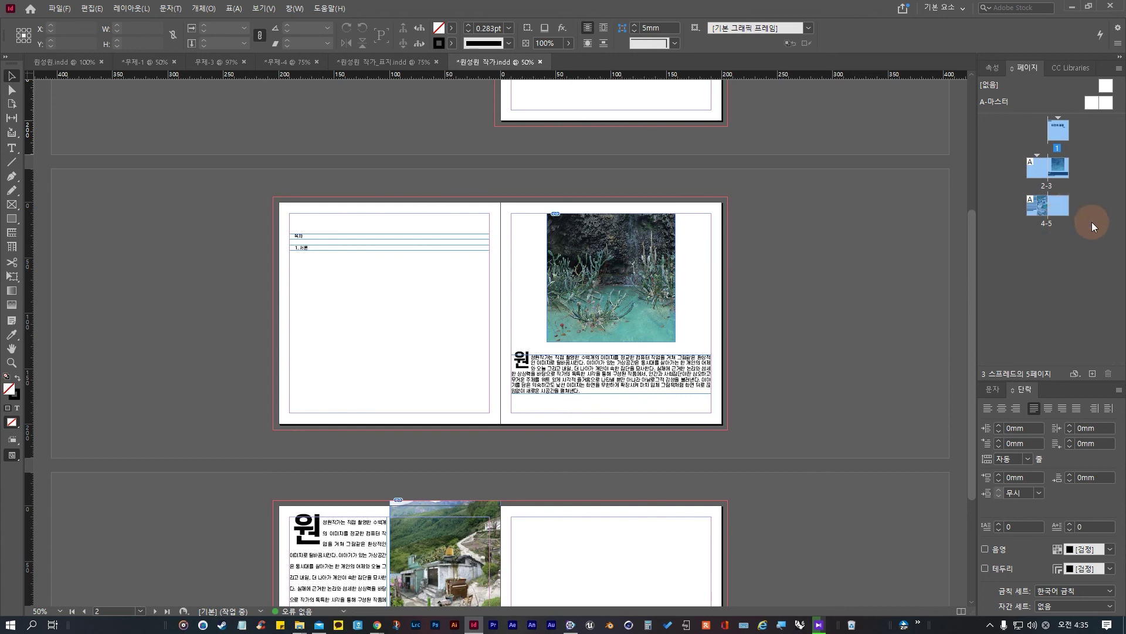
left_click(1089, 219)
Step: Select pages 1, 3 and 5 together and apply the A-마스터 master to them
left_click(1066, 138)
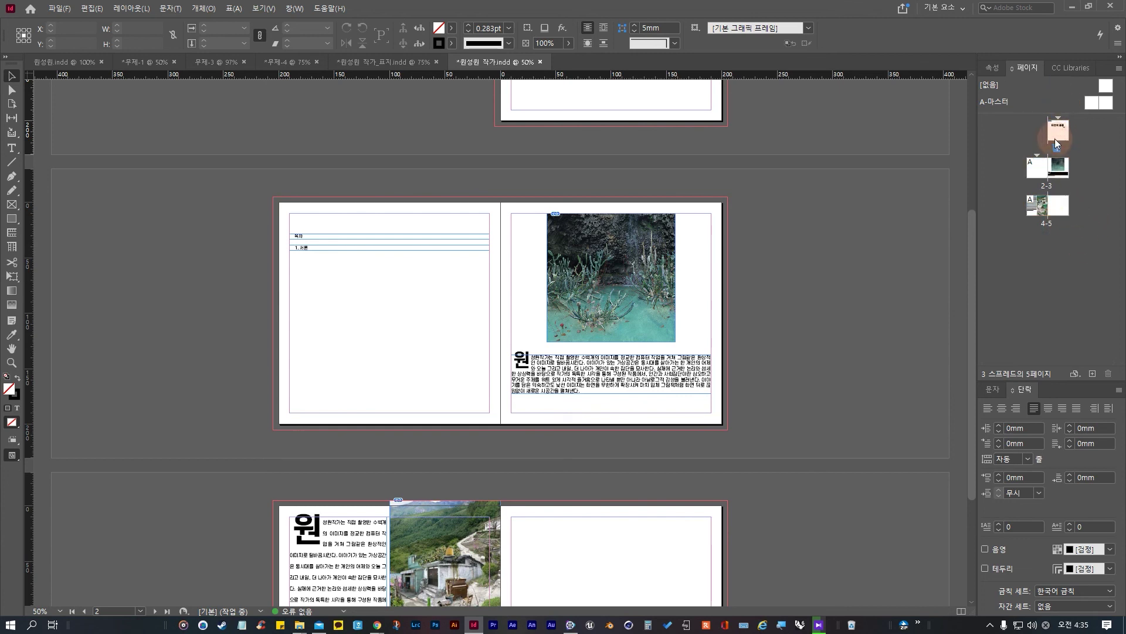
left_click(1058, 167, "ctrl")
left_click(1059, 206, "ctrl")
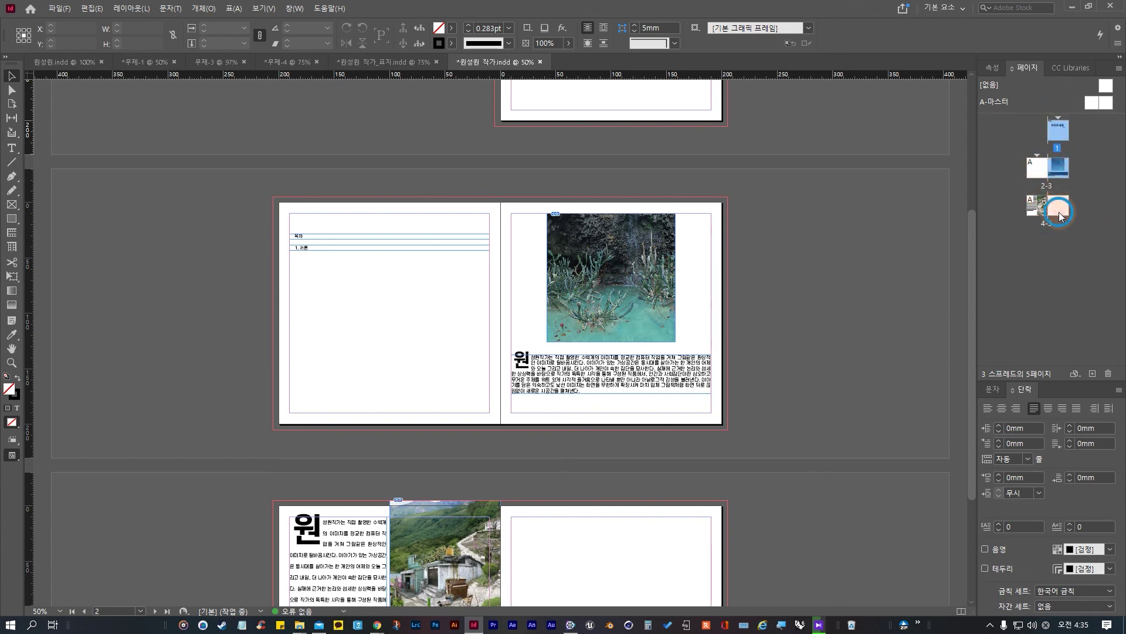
right_click(1059, 176)
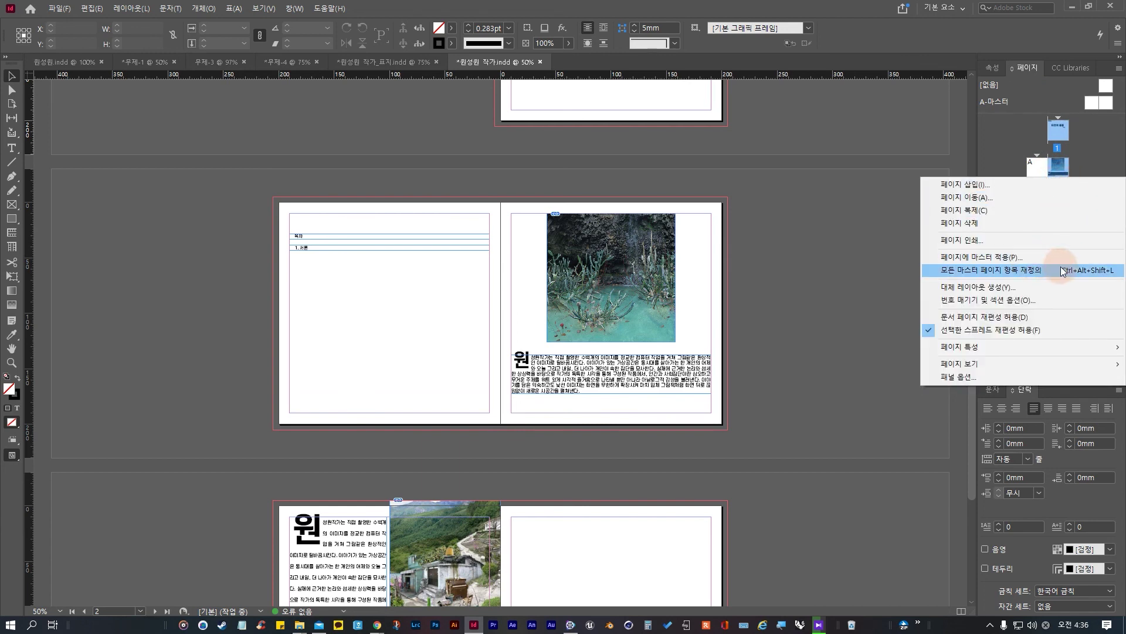
left_click(986, 257)
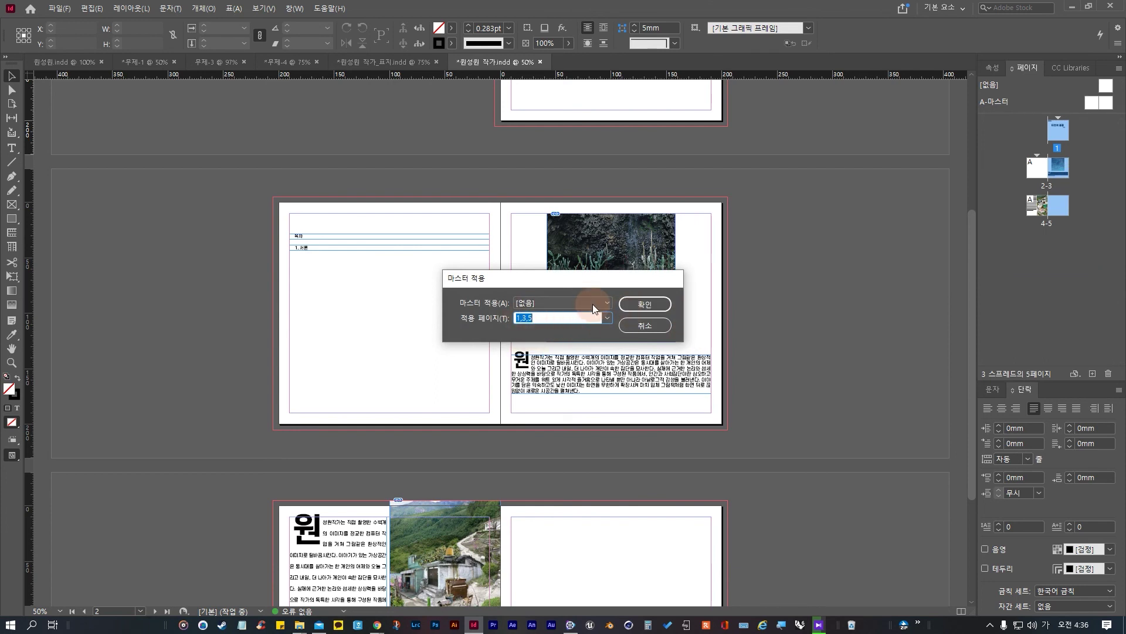
left_click(518, 304)
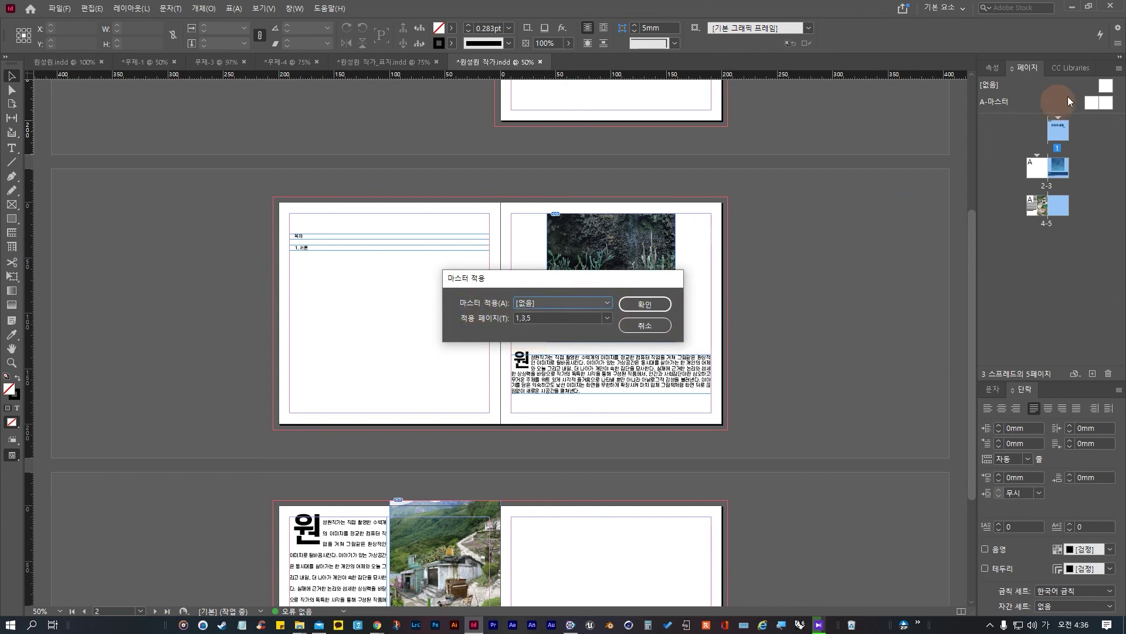
left_click(593, 303)
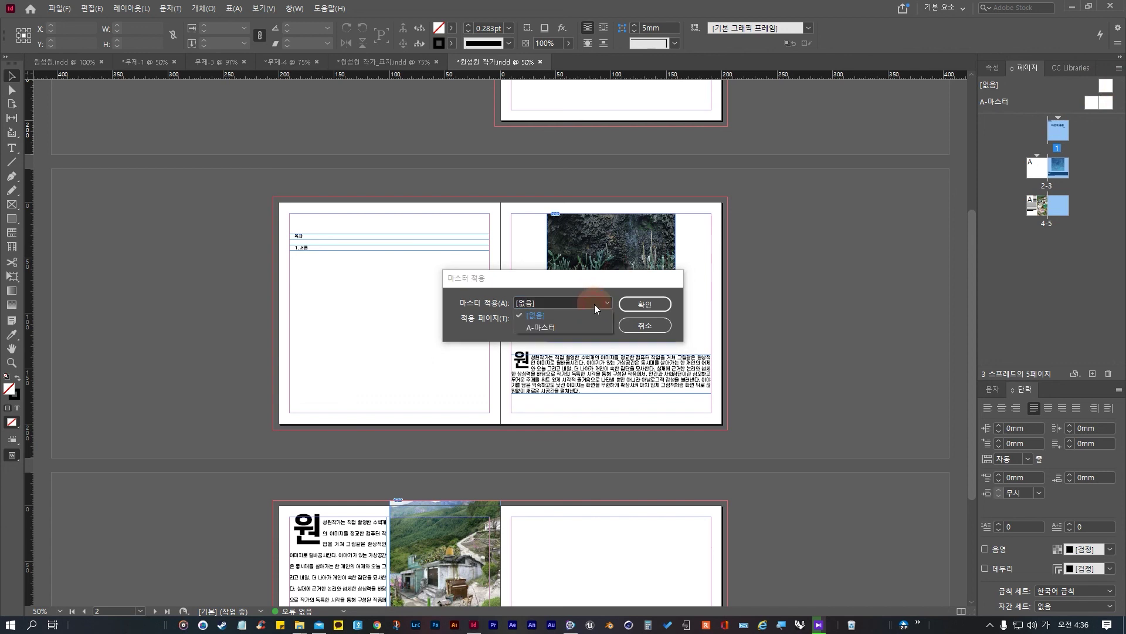
left_click(559, 327)
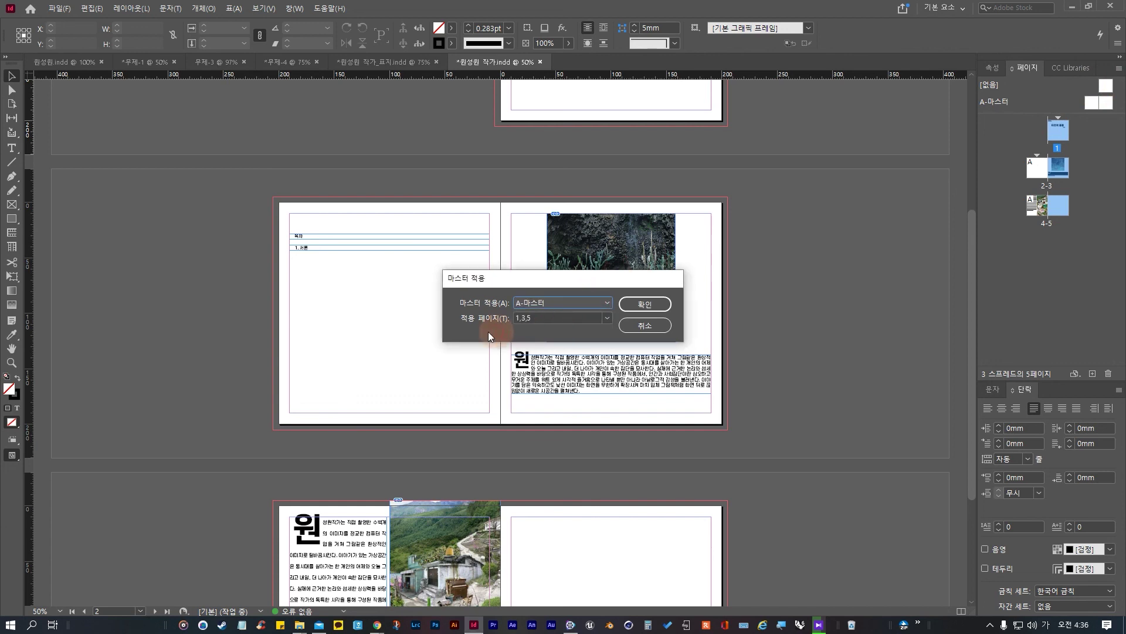
left_click(655, 305)
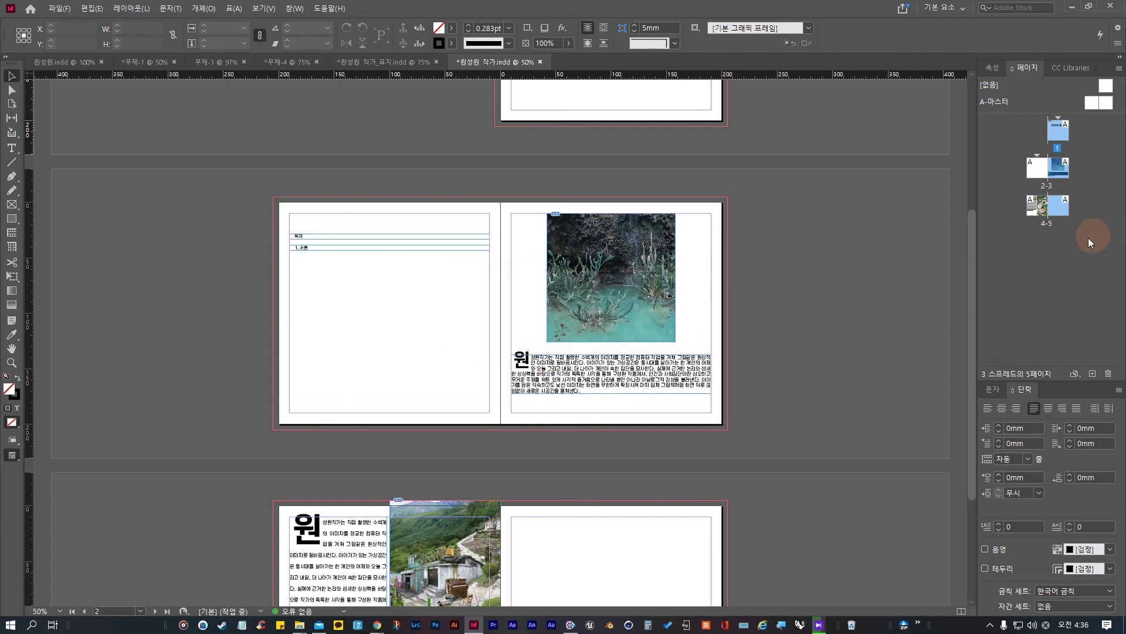
left_click(1063, 145)
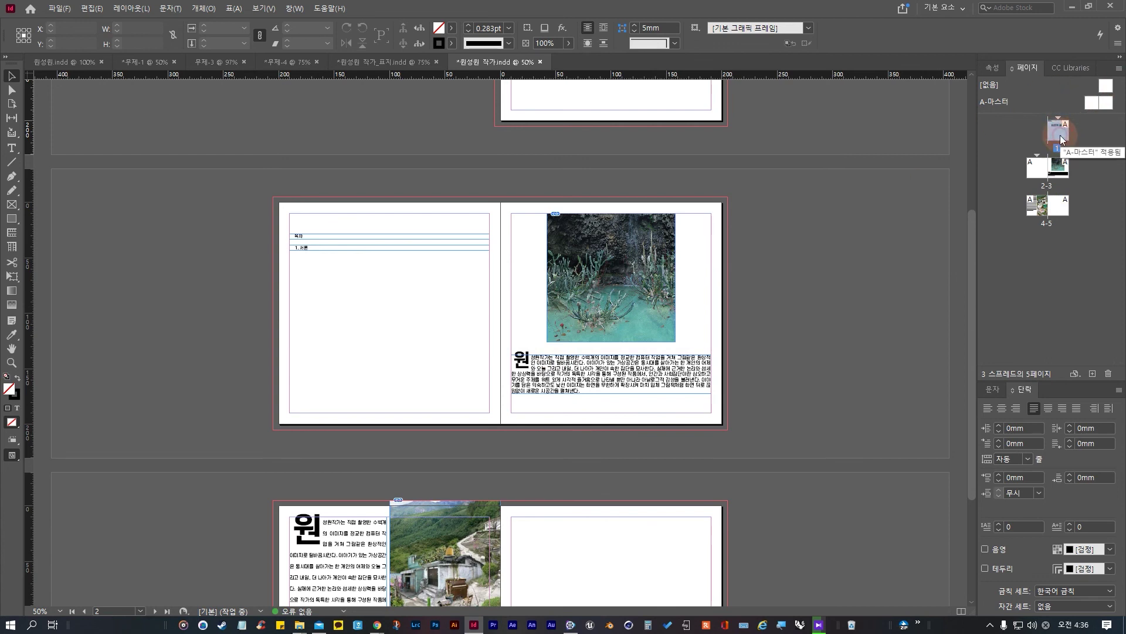
Step: Draw a text frame about 22.75 × 10 mm below the margin at the lower outer corner of the right-hand A-마스터 page
left_click(1108, 105)
double_click(1098, 103)
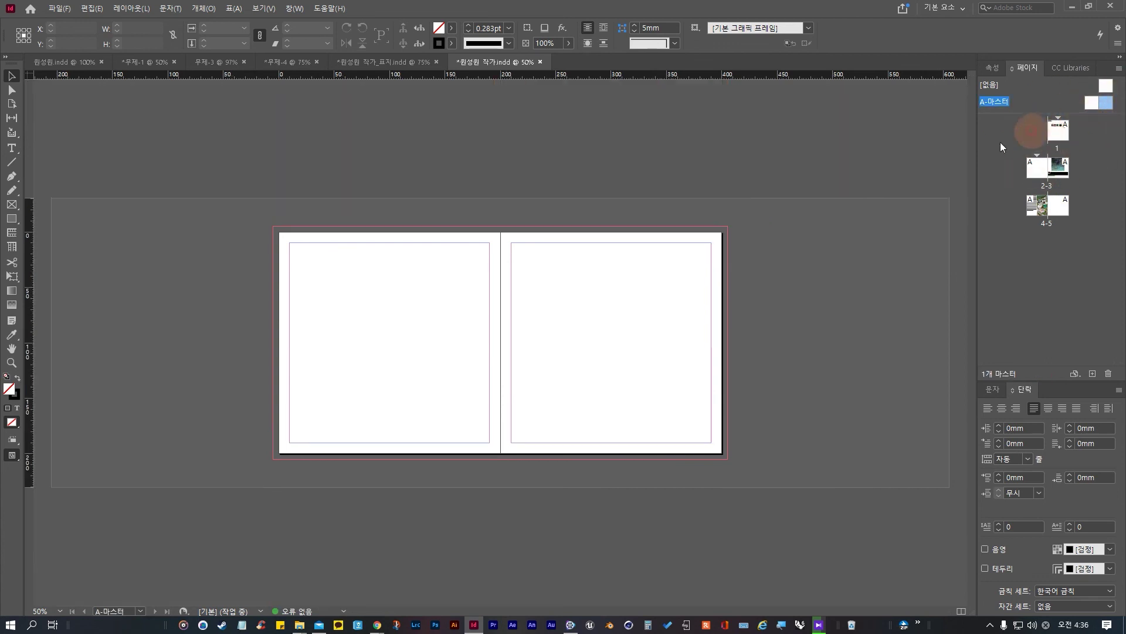
double_click(1092, 107)
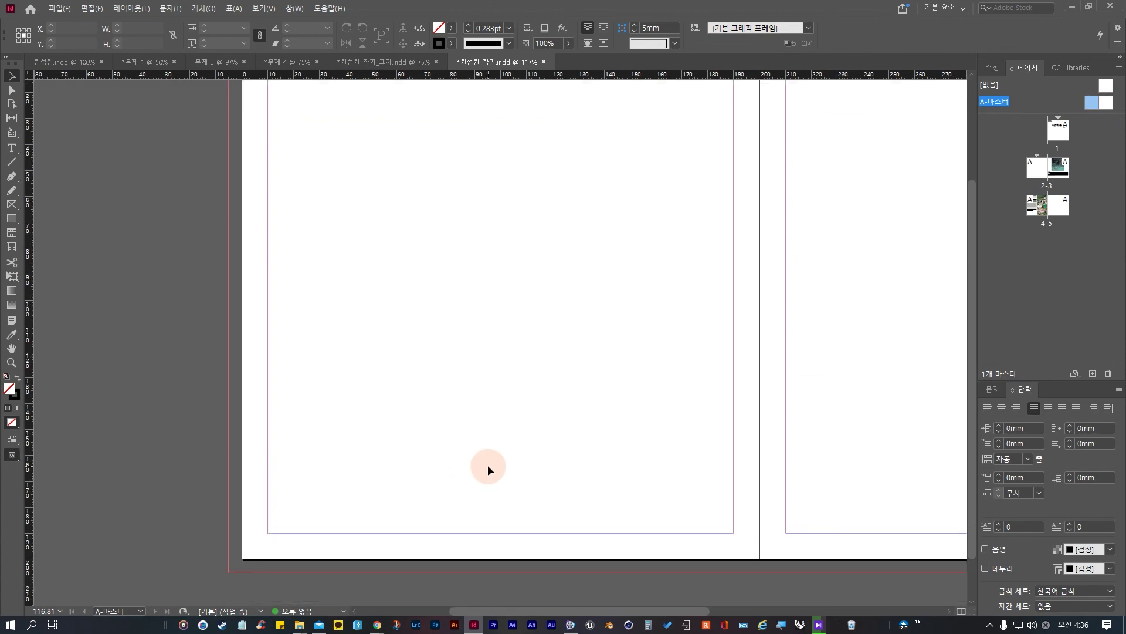
scroll(488, 464, "down", 3)
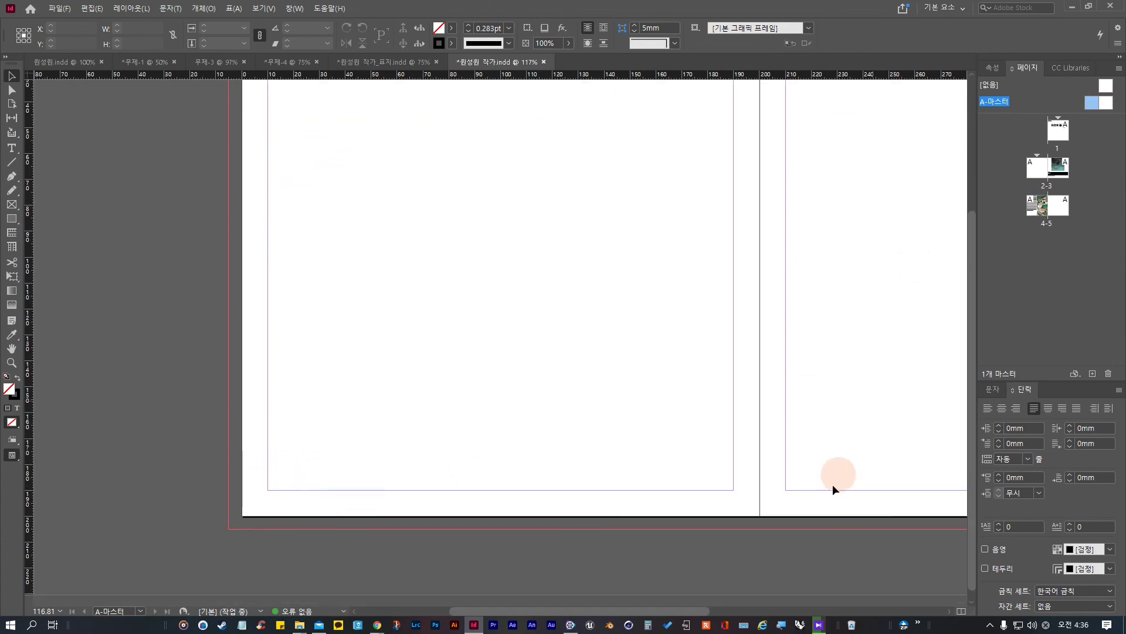
double_click(1105, 103)
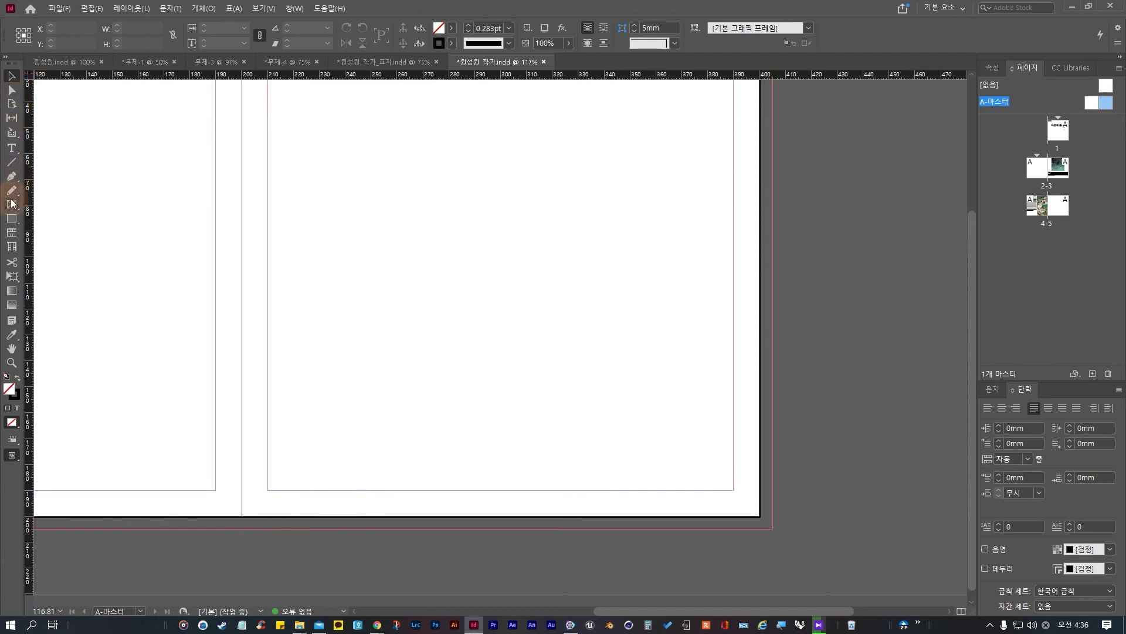
left_click(11, 147)
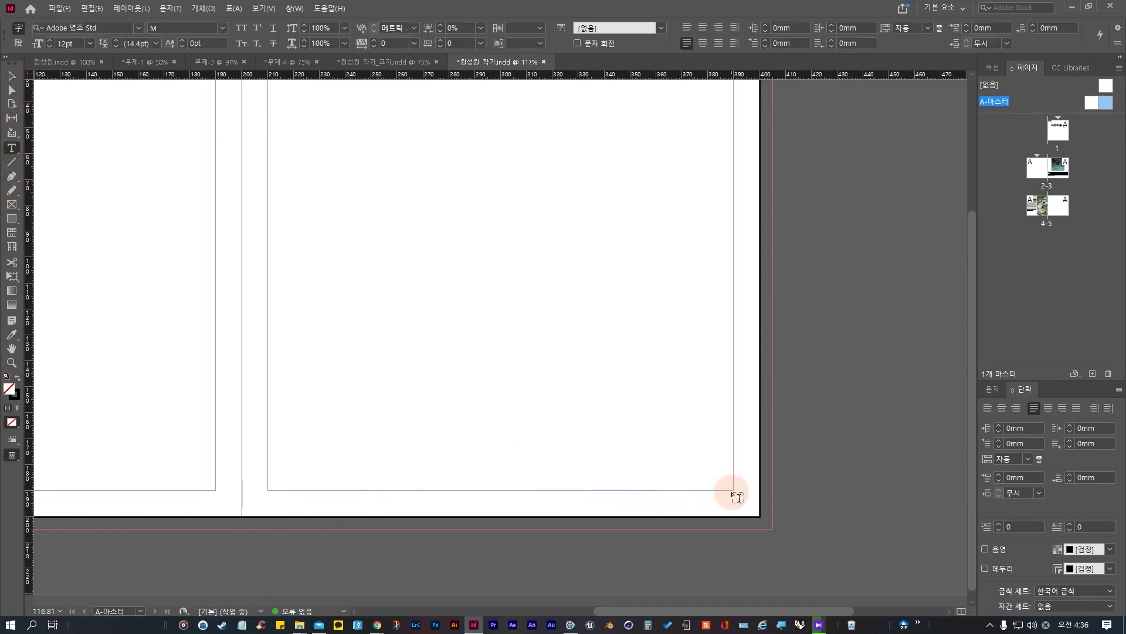
left_click_drag(734, 490, 675, 516)
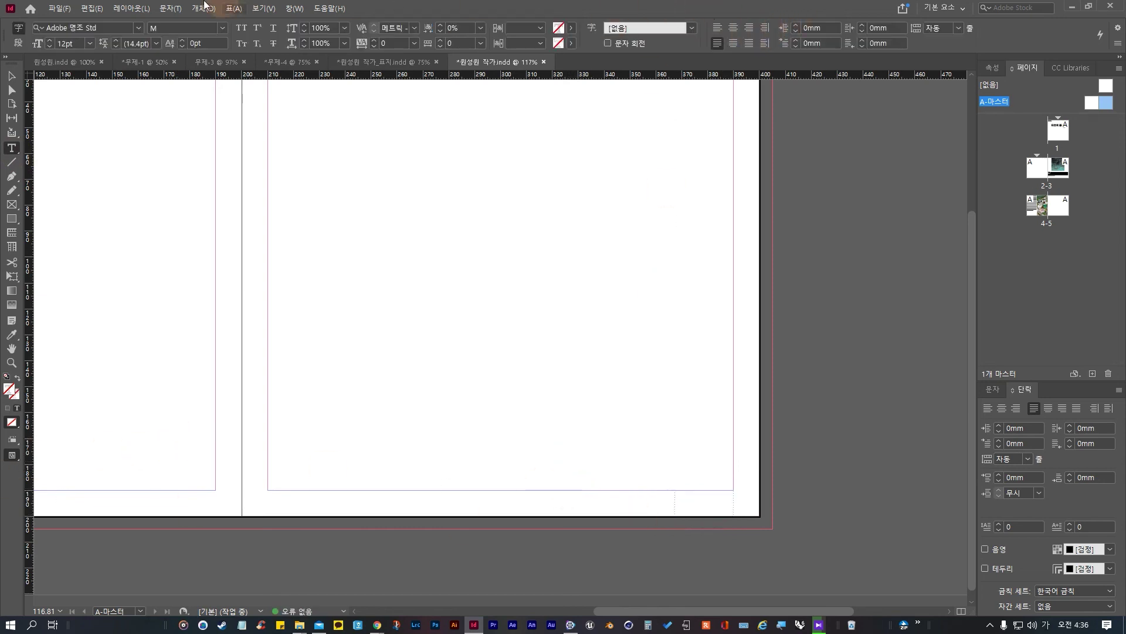
Step: Insert the current page number marker into the new master text frame and right-align it
left_click(170, 8)
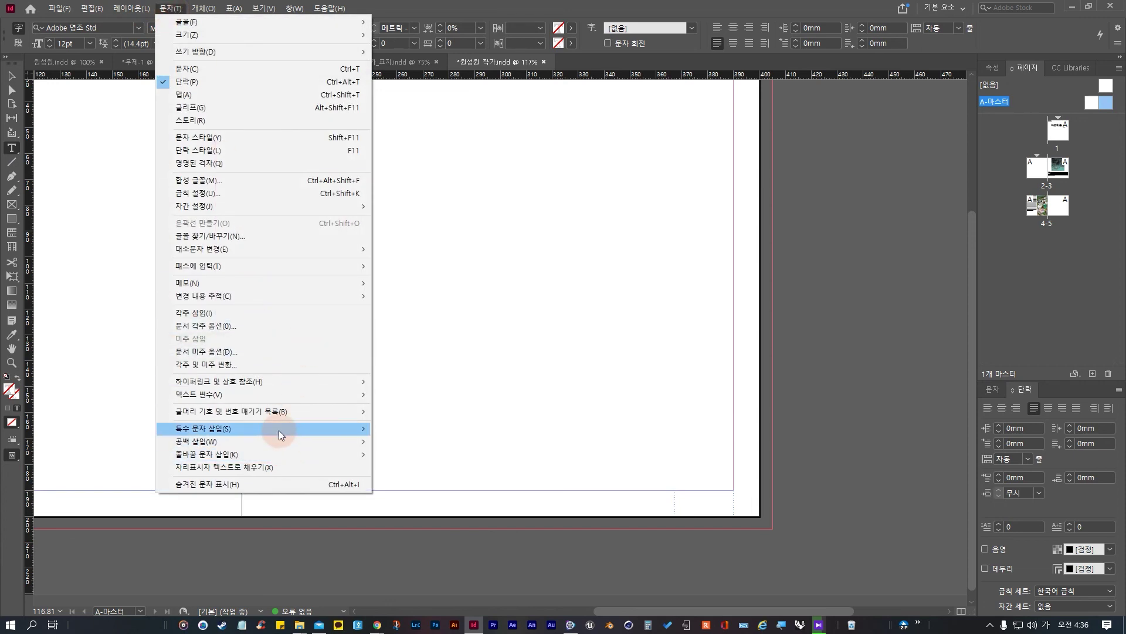
mouse_move(291, 431)
mouse_move(455, 442)
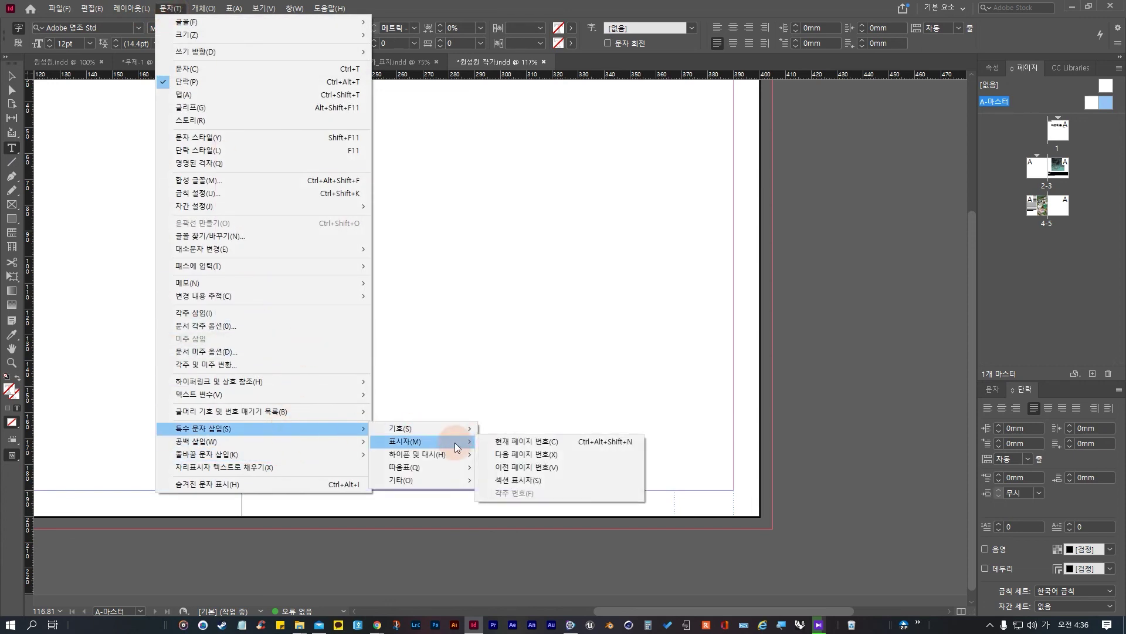
left_click(555, 442)
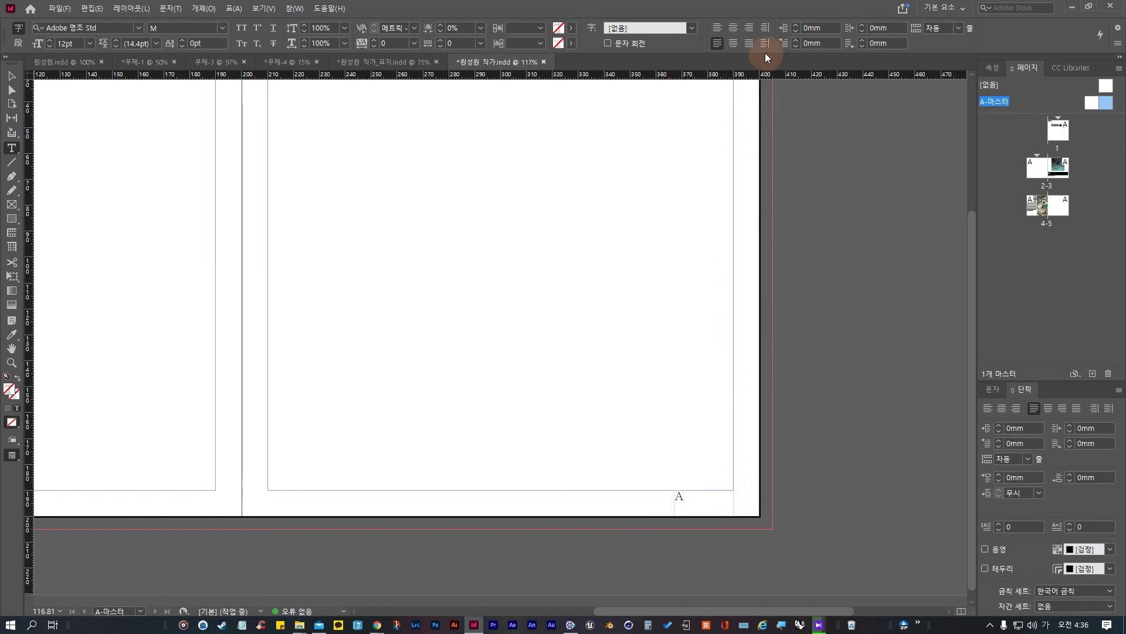
left_click(750, 31)
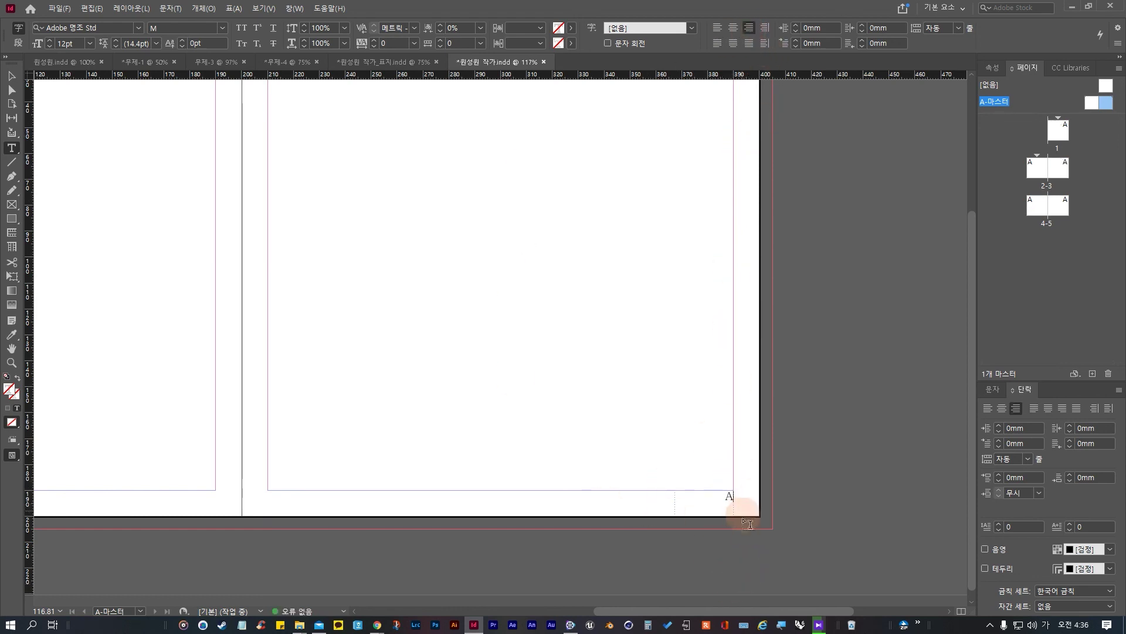
Step: Copy the page number frame to the left-hand master page's lower outer corner, at X 21.375 mm and Y 195 mm, and left-align it
left_click(13, 76)
left_click(722, 514)
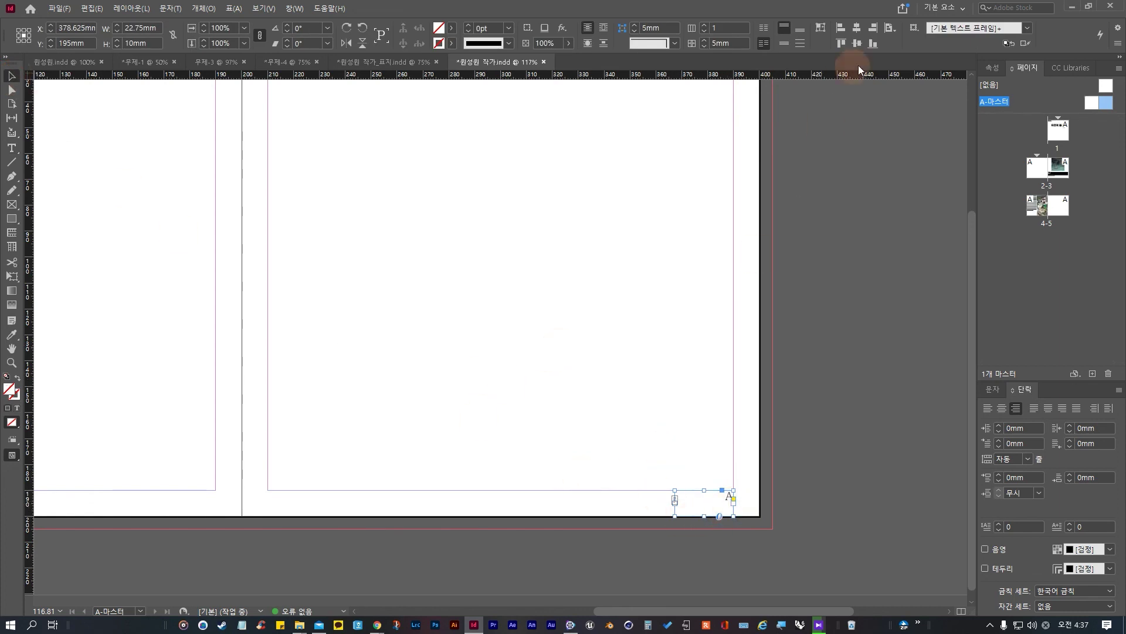
double_click(1091, 102)
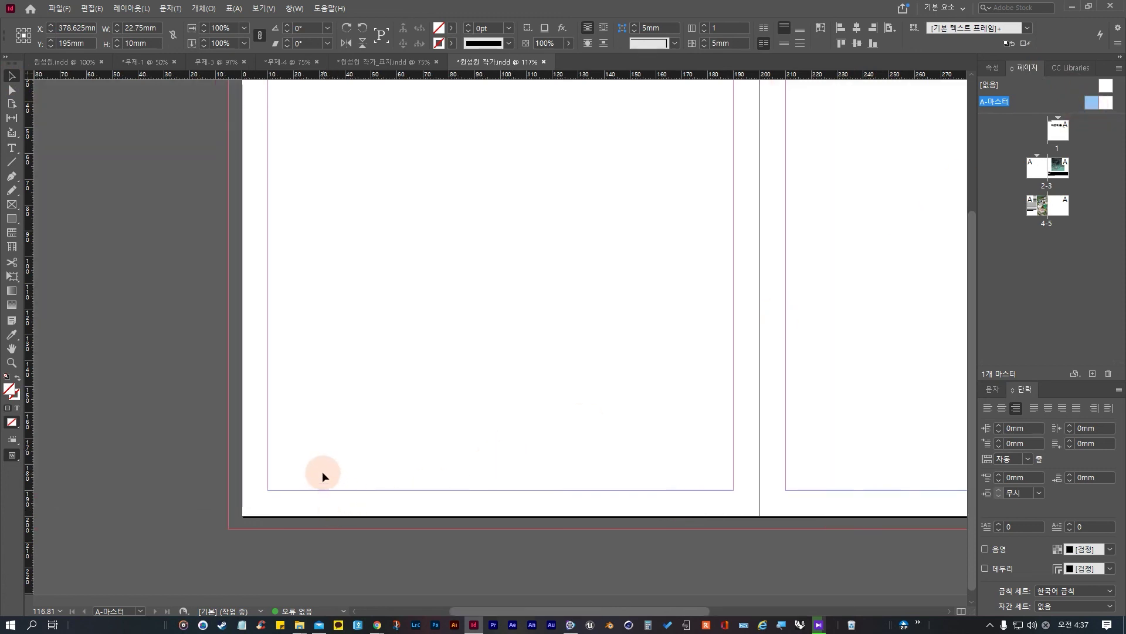
left_click(301, 512)
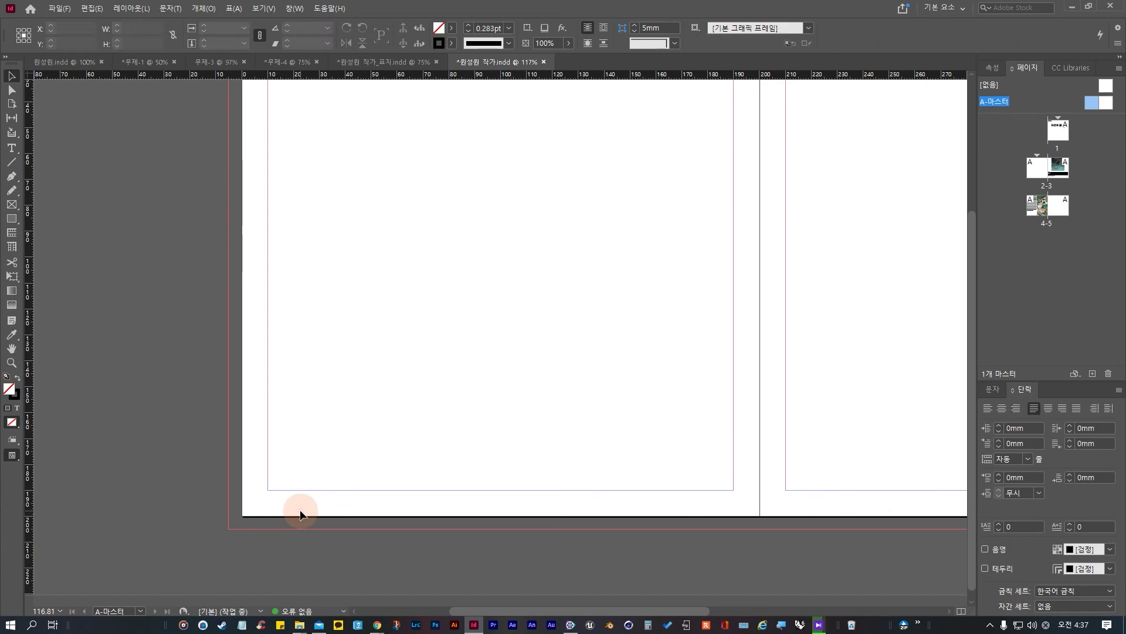
key("ctrl+v")
left_click_drag(498, 329, 299, 498)
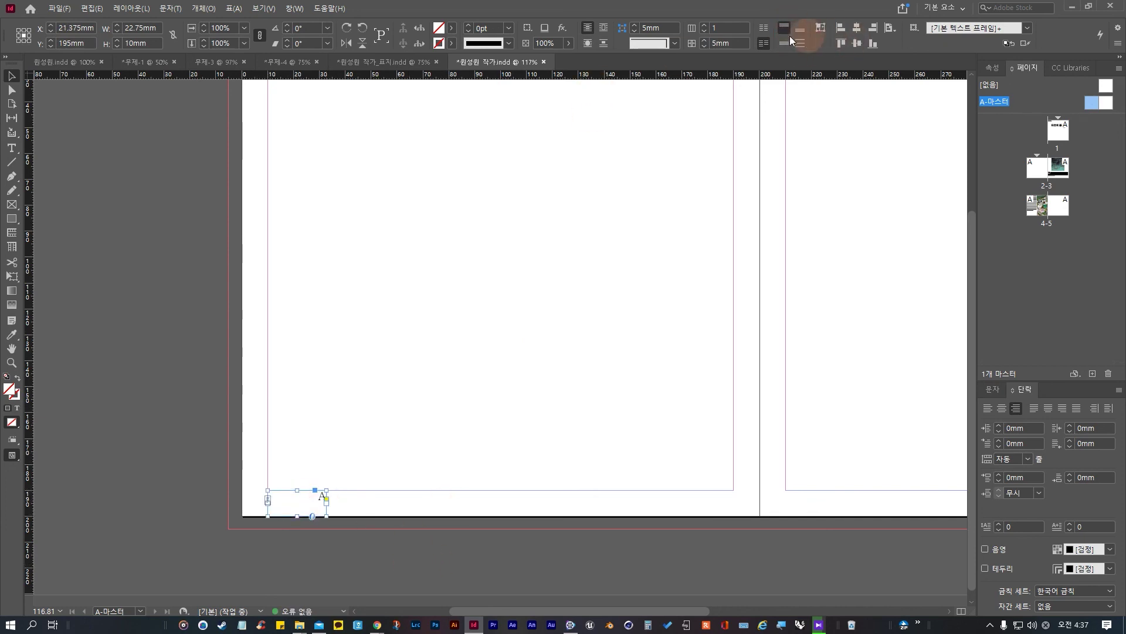
left_click(989, 410)
left_click(344, 548)
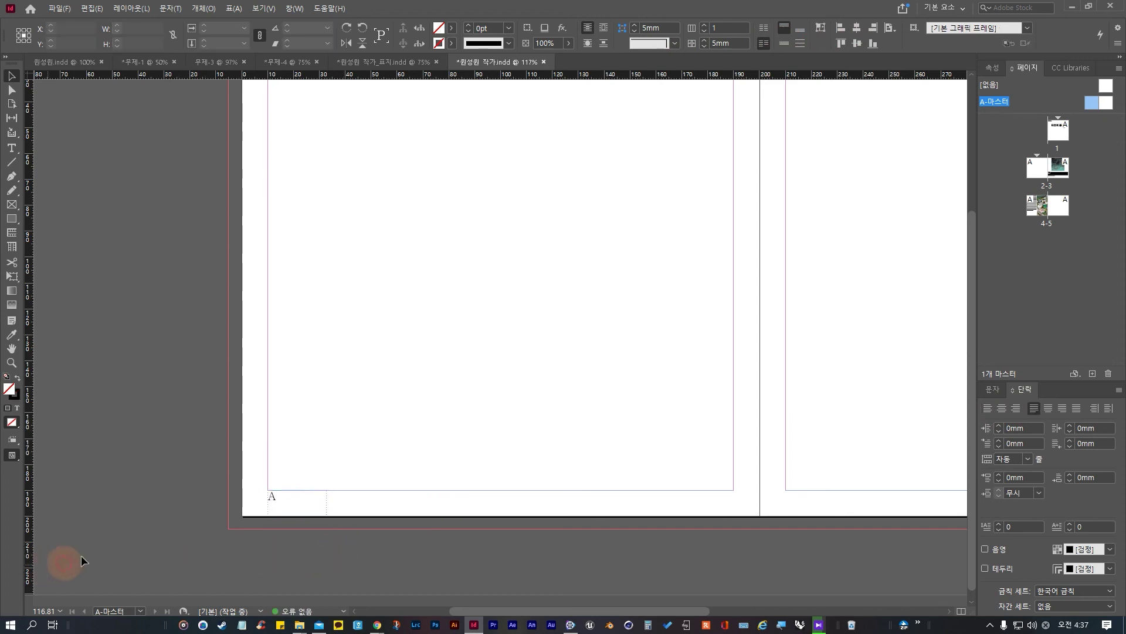
Step: Check the automatic page numbers at the foot of the title page and the page 2–3 spread
left_click(1061, 141)
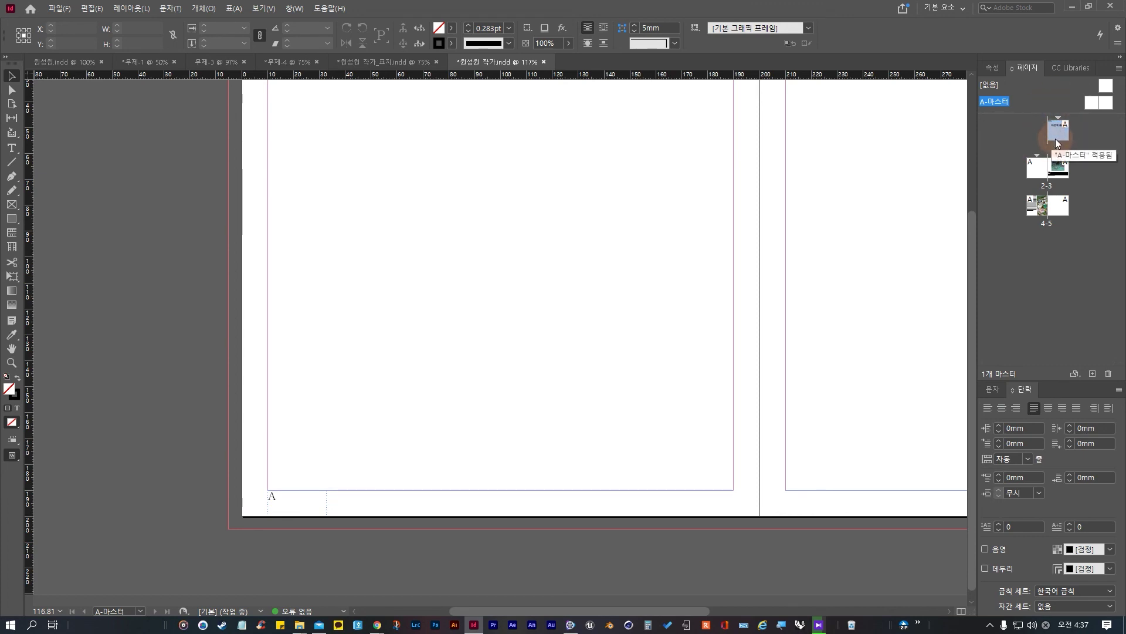
double_click(1049, 141)
left_click(694, 349)
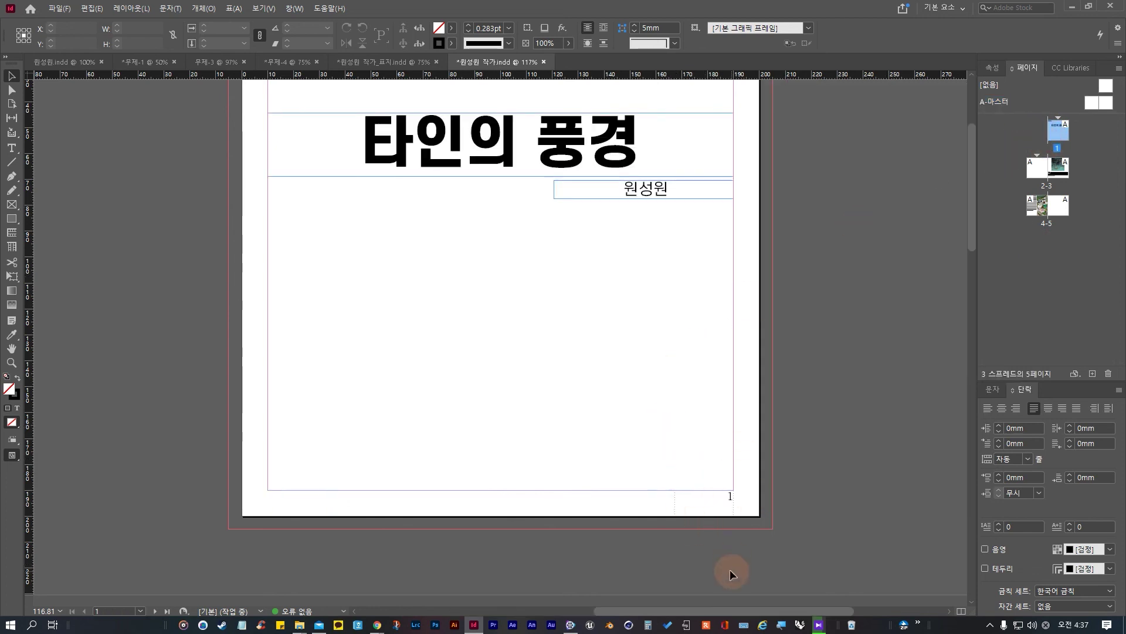
scroll(727, 551, "down", 10)
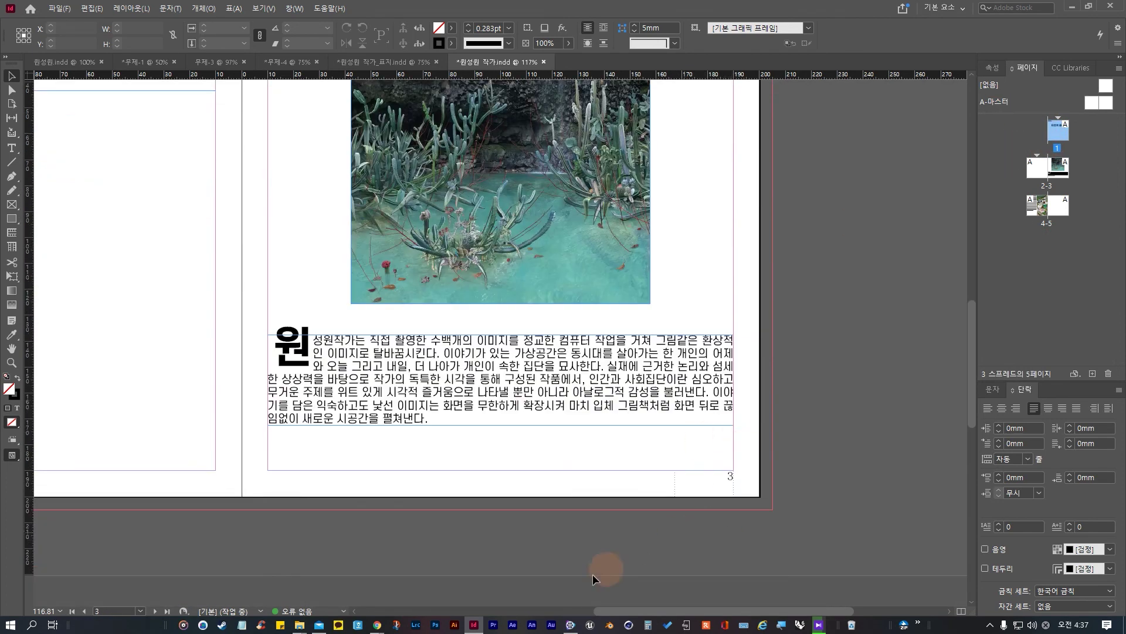
left_click_drag(637, 609, 497, 608)
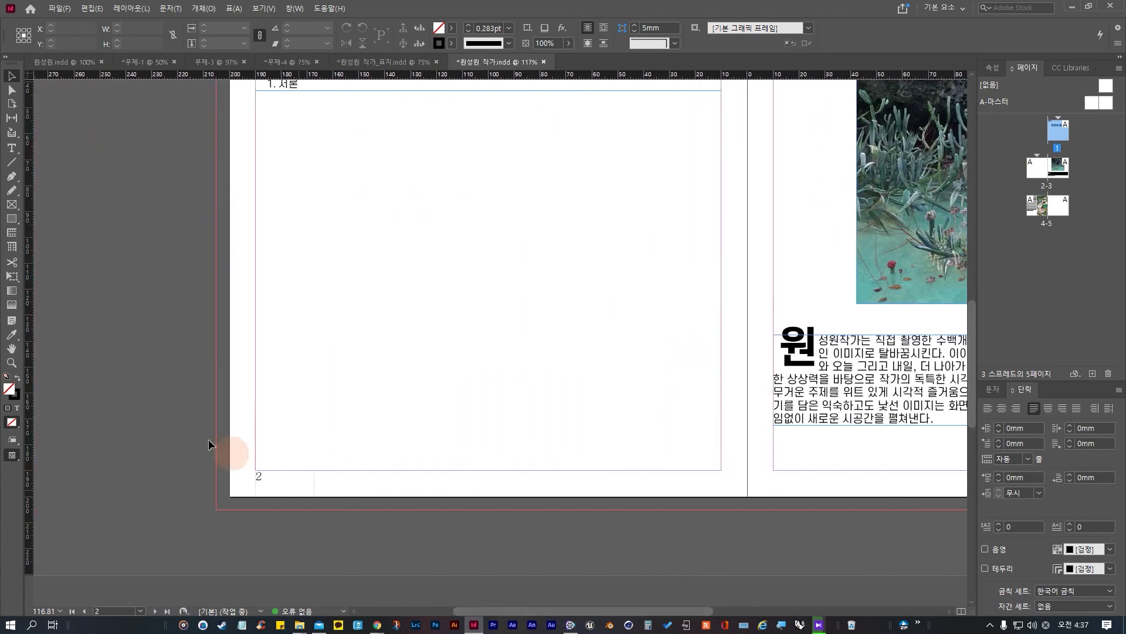
scroll(620, 448, "down", 5)
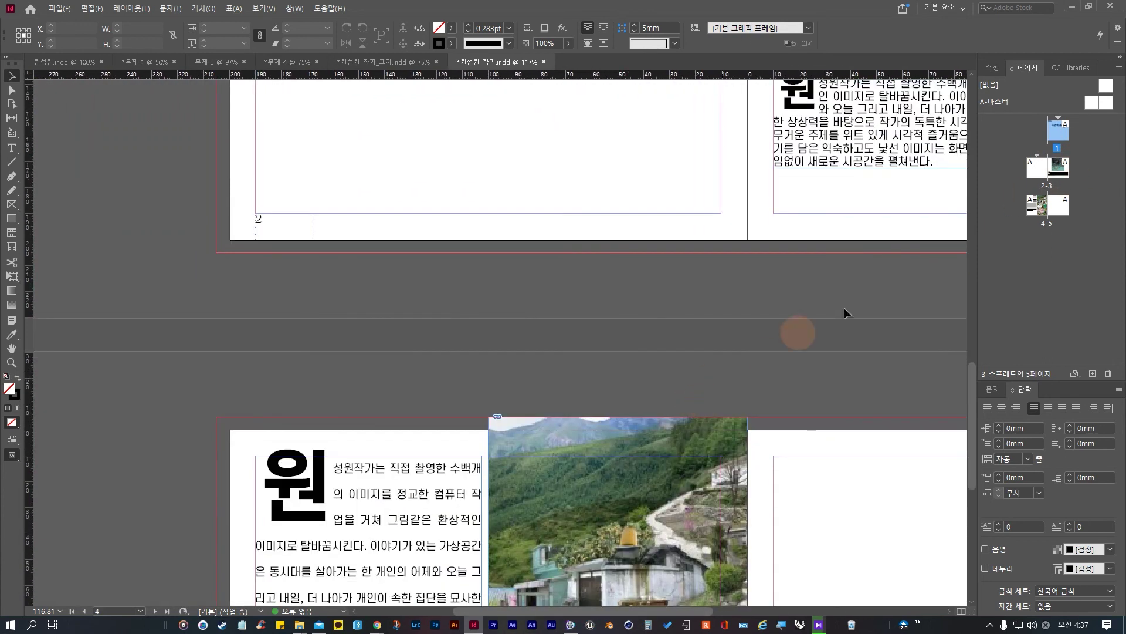
left_click(1039, 173)
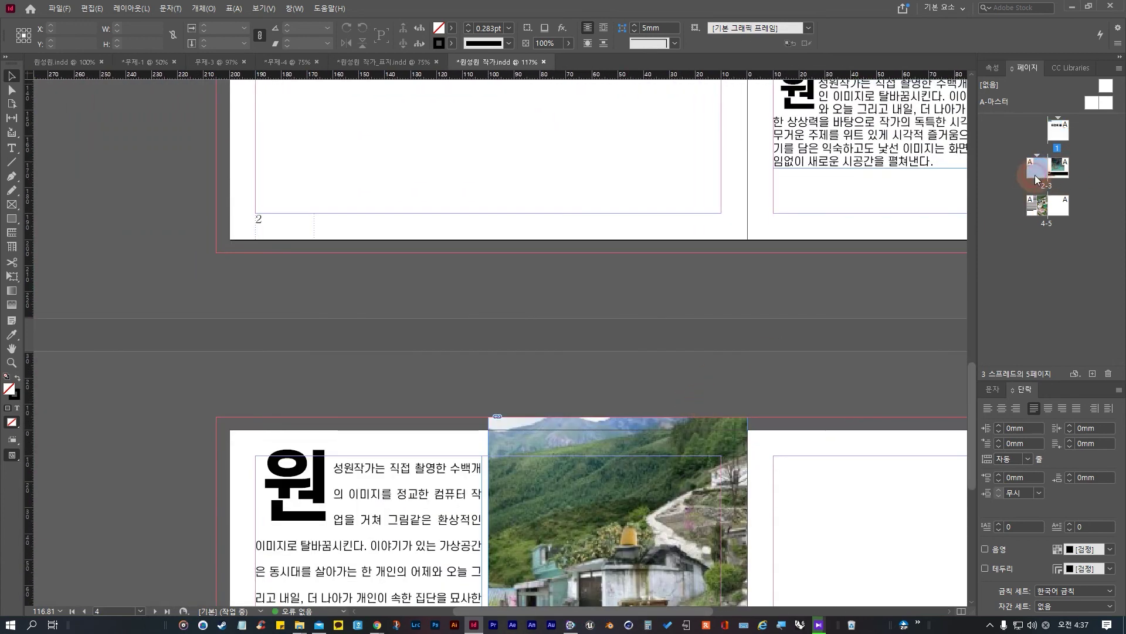
double_click(1036, 175)
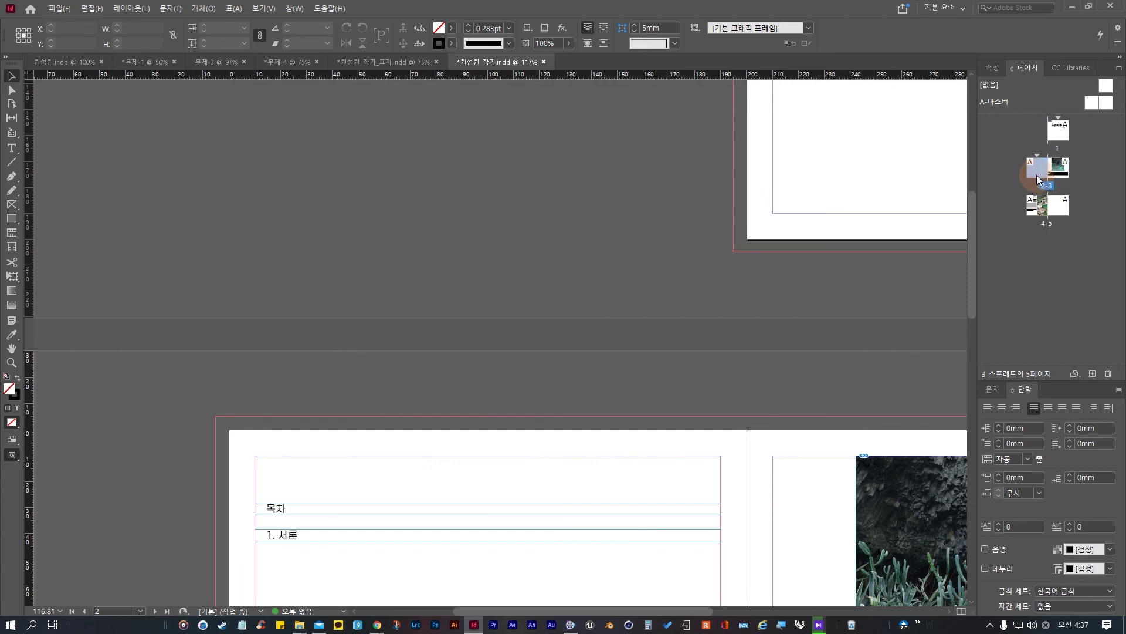
key("j")
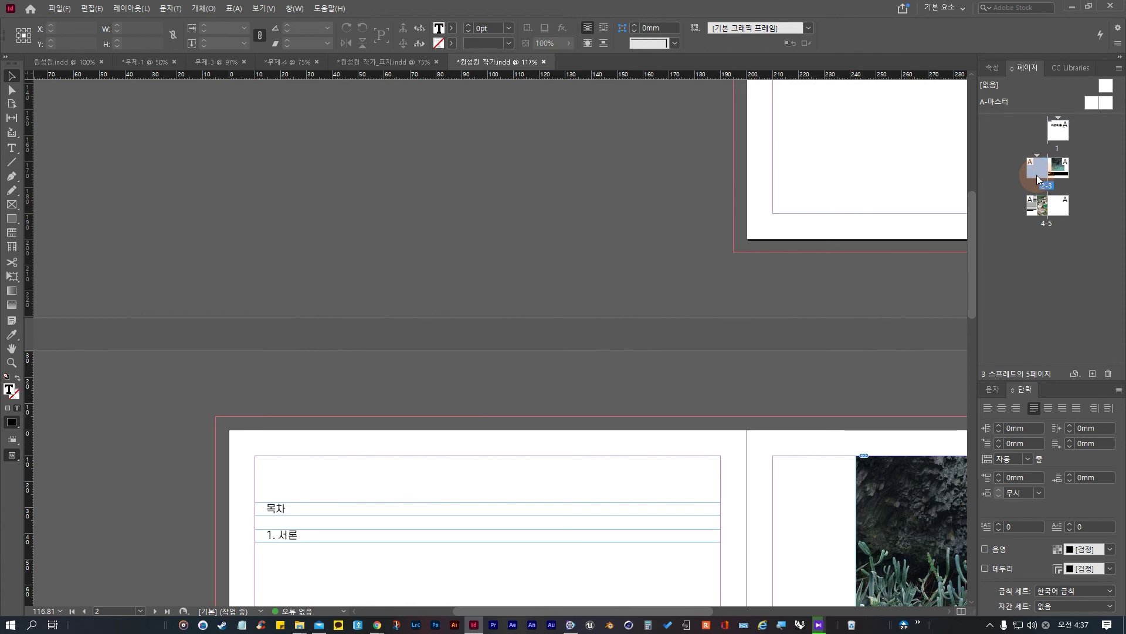
scroll(675, 251, "down", 10)
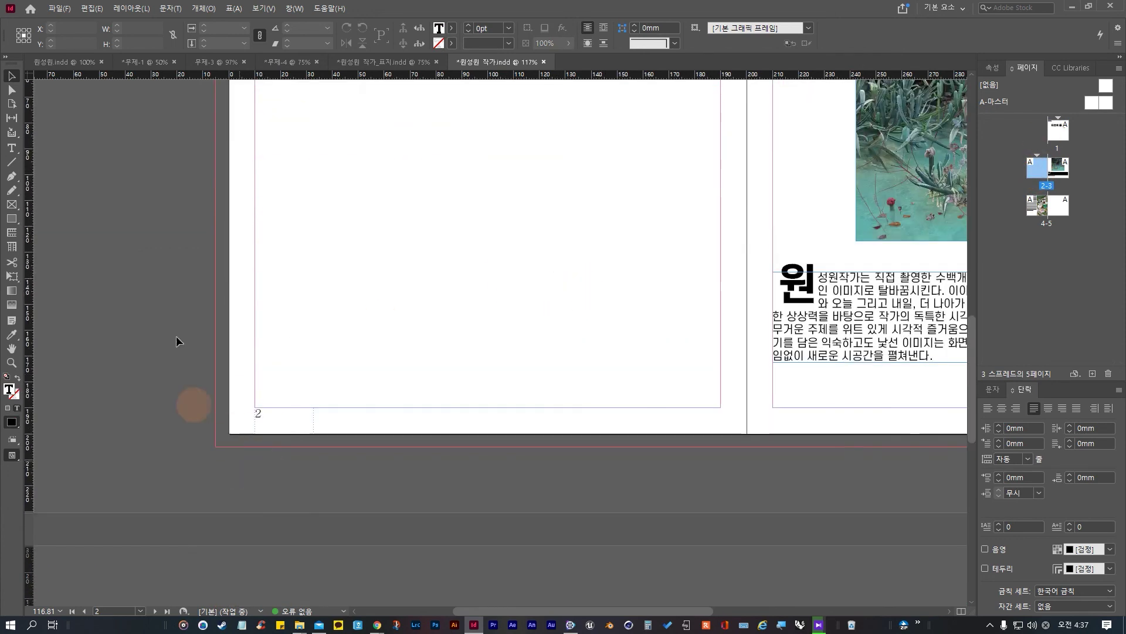
Step: Switch to preview mode and check the automatic page numbers on the title page and the 2–3 and 4–5 spreads
scroll(559, 301, "down", 3)
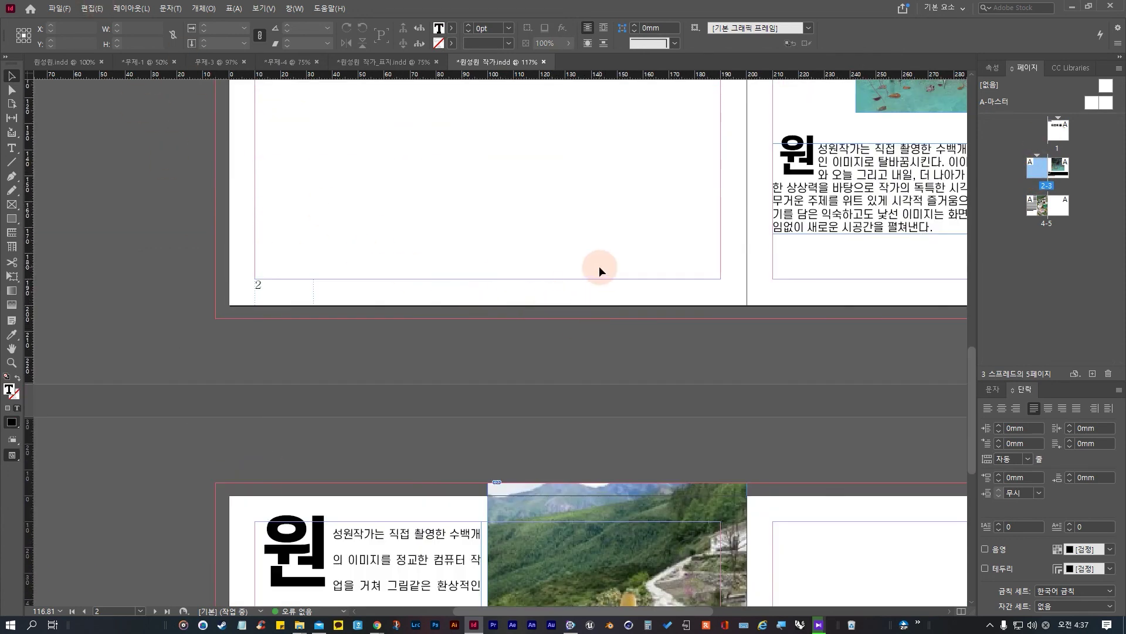
key("w")
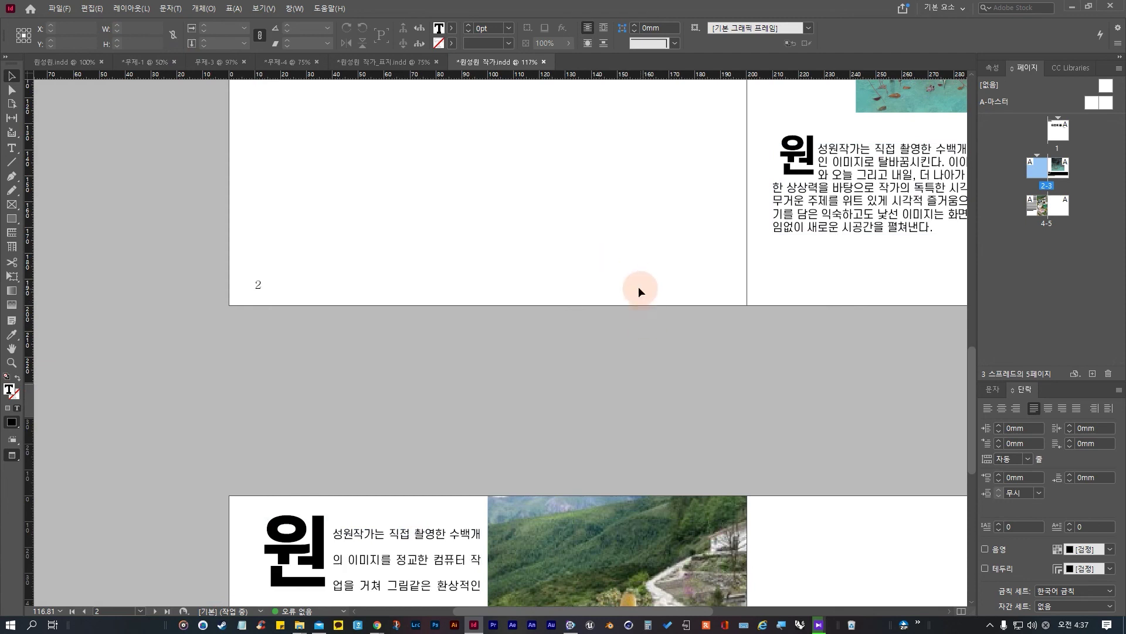
scroll(632, 308, "right", 3)
key("ctrl+minus")
key("ctrl+minus")
key("ctrl+minus")
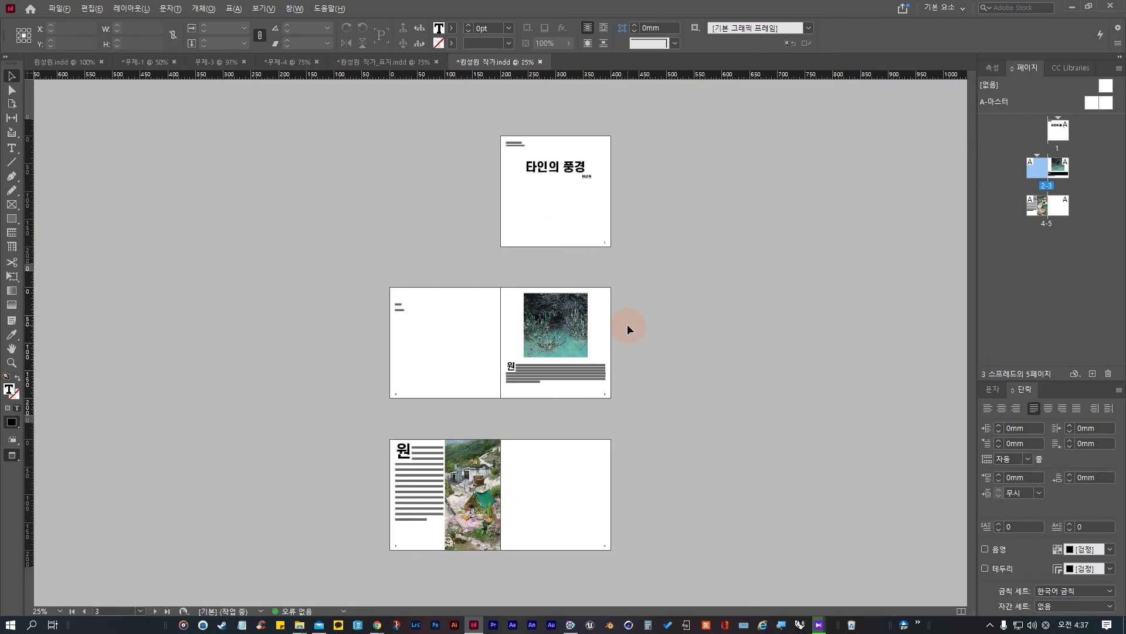
key("ctrl+equal")
key("ctrl+equal")
key("ctrl+minus")
key("ctrl+minus")
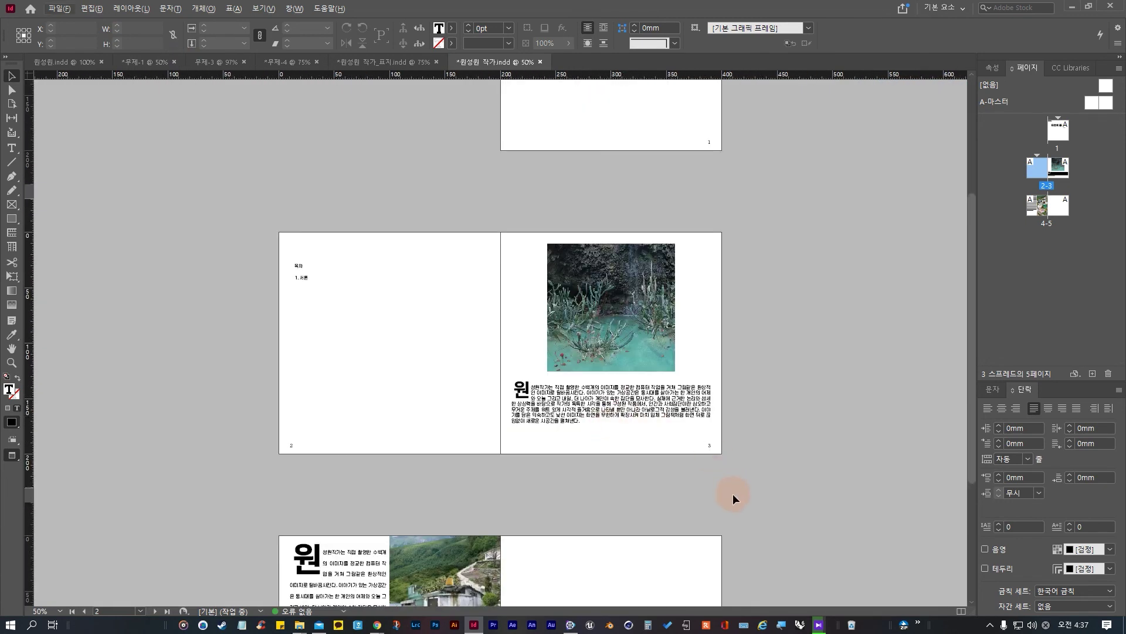
scroll(704, 546, "down", 4)
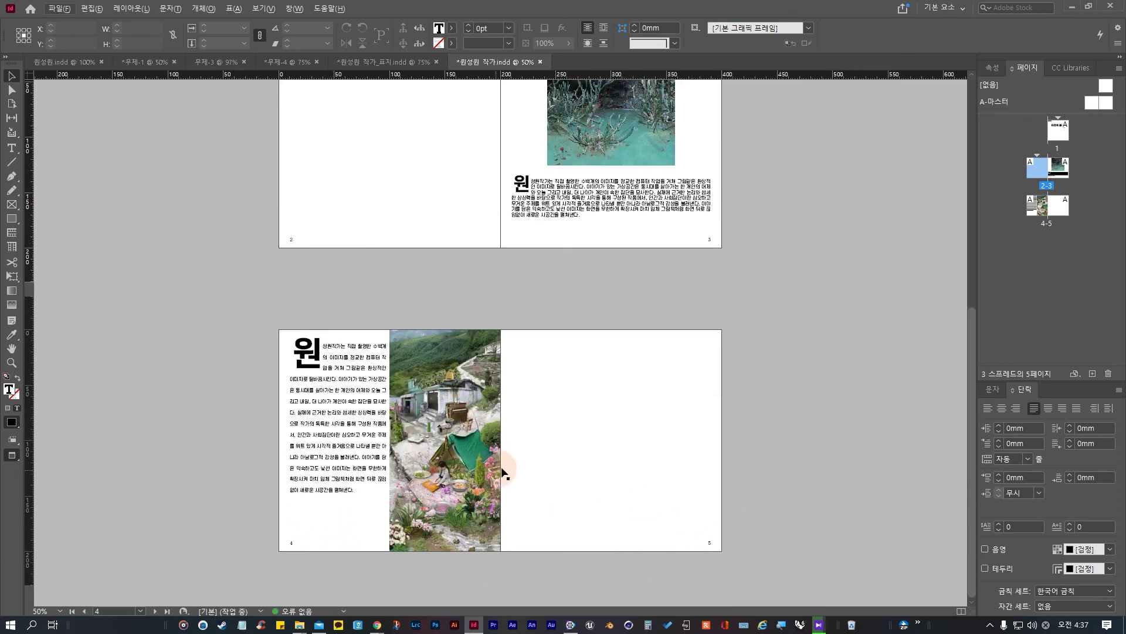
scroll(536, 421, "up", 8)
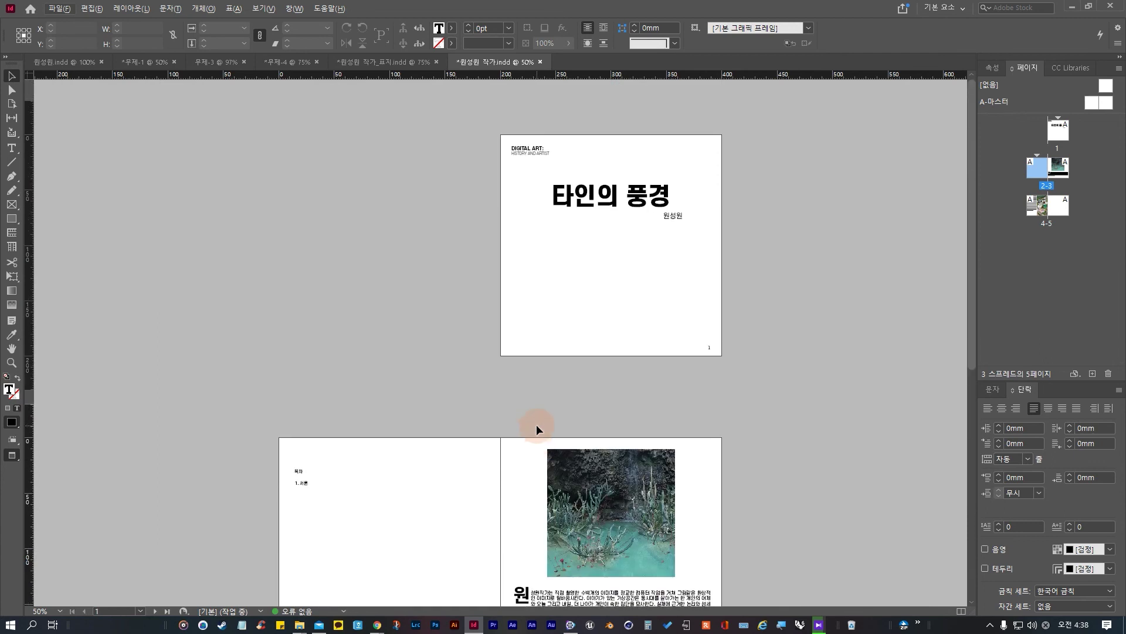
Step: Save the document and start packaging it, continuing from the package summary to the choice of destination folder
left_click(59, 9)
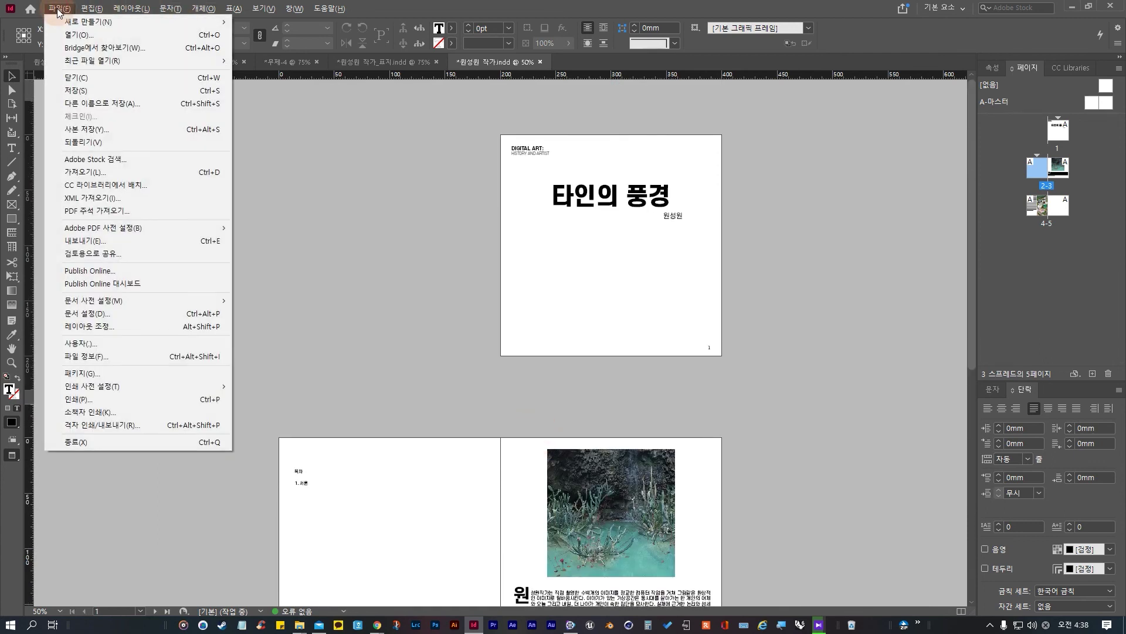
left_click(98, 94)
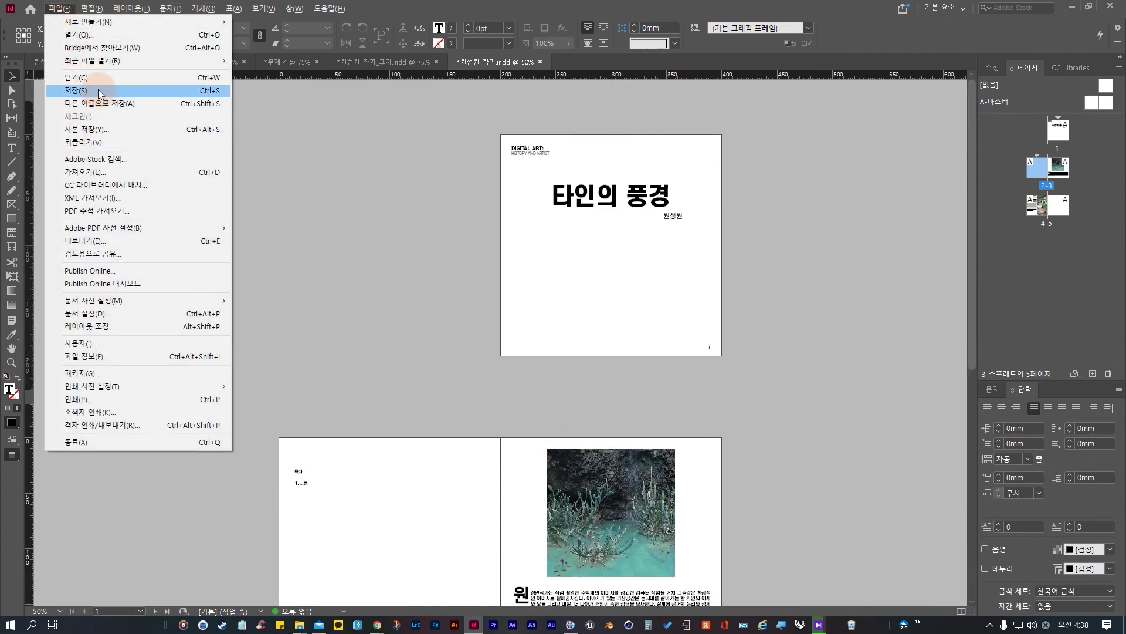
left_click(58, 8)
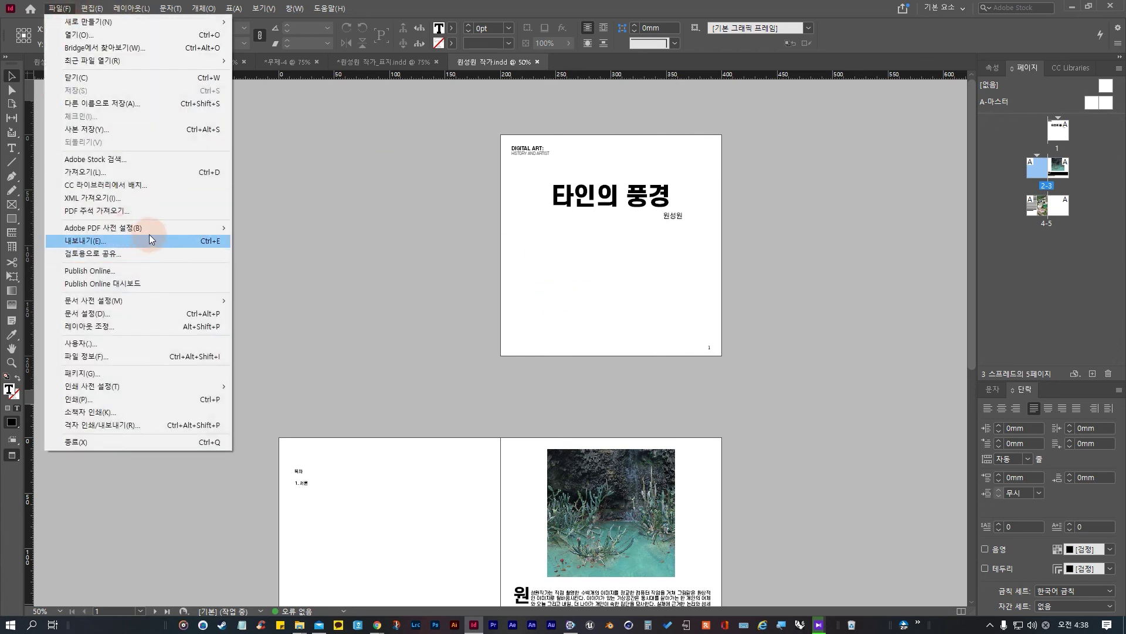
left_click(110, 371)
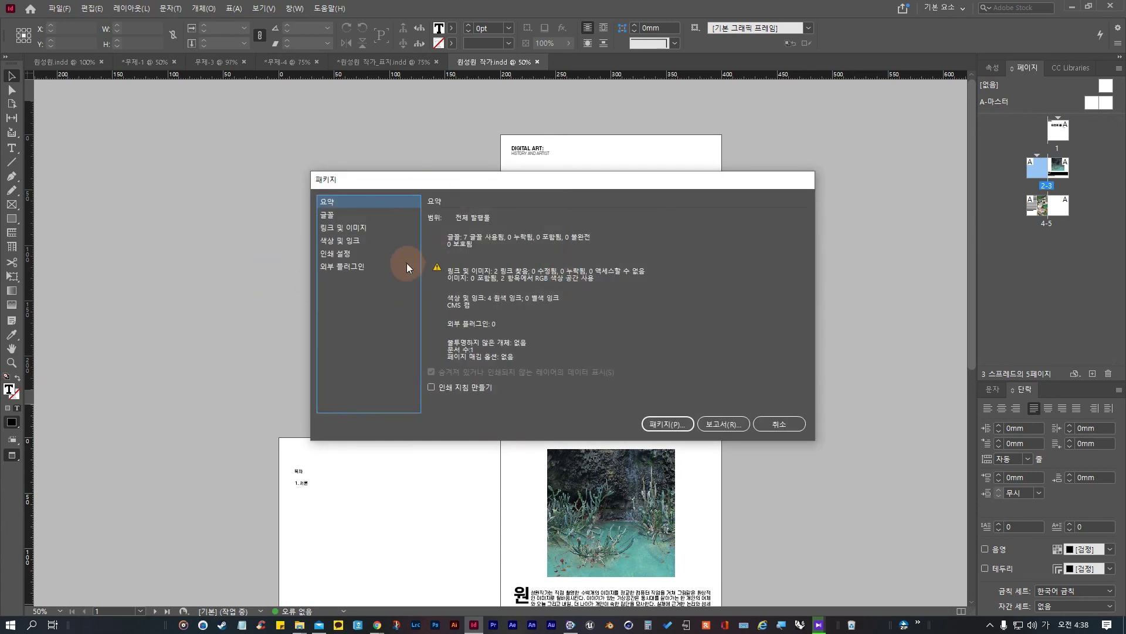
left_click_drag(495, 183, 526, 162)
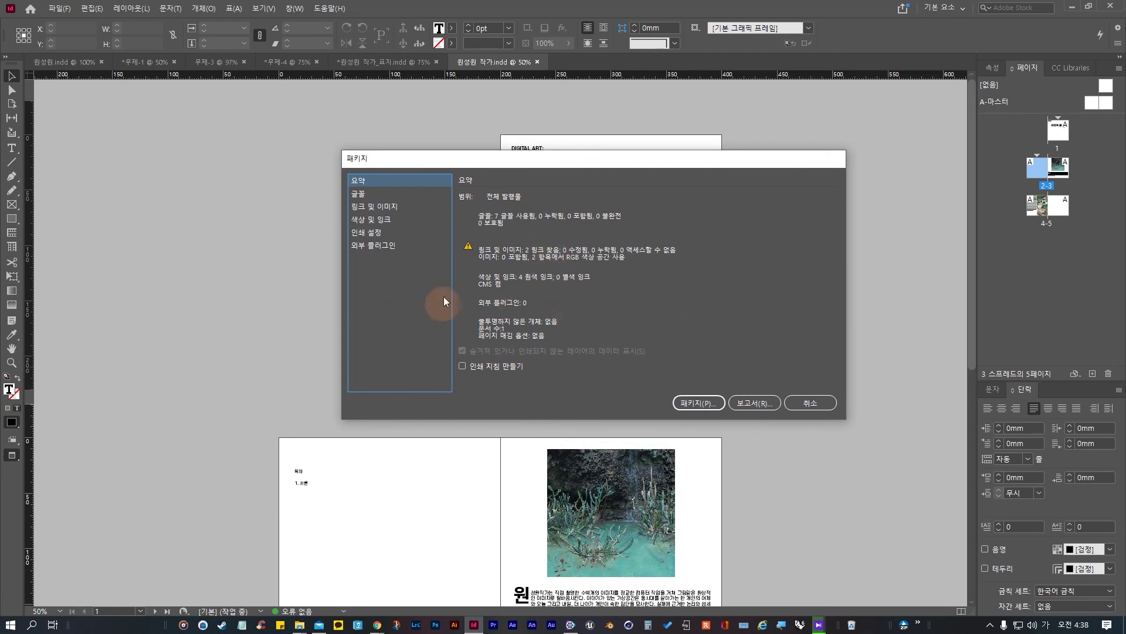
left_click(692, 404)
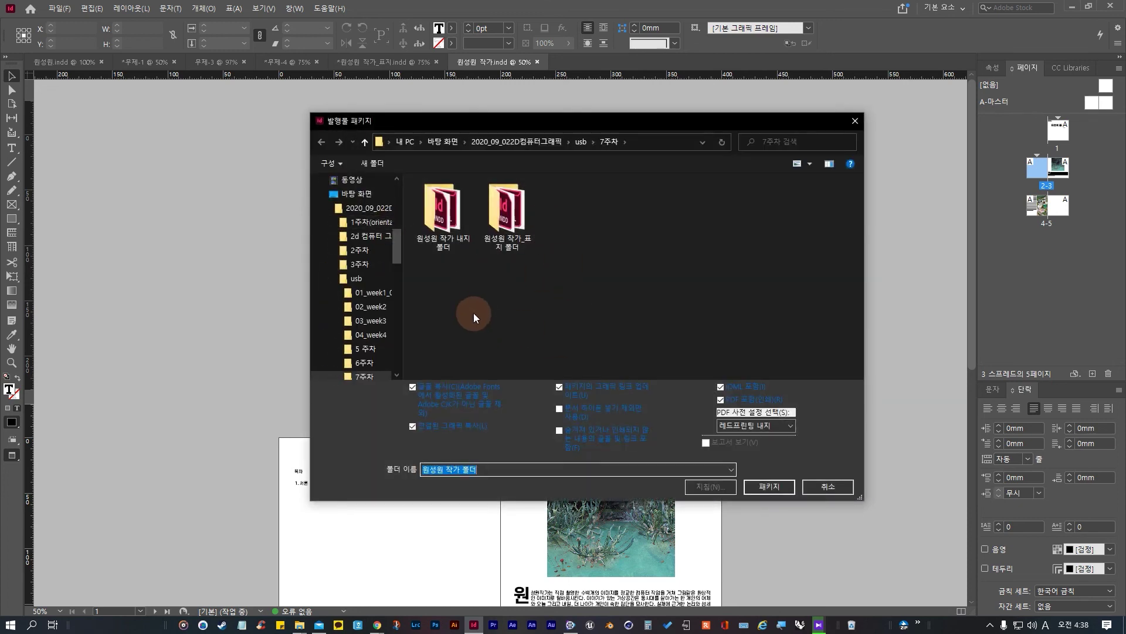
Step: Copy the existing inner-pages folder's name, 원성원 작가 내지폴더, into the package folder name and open that folder
left_click(443, 214)
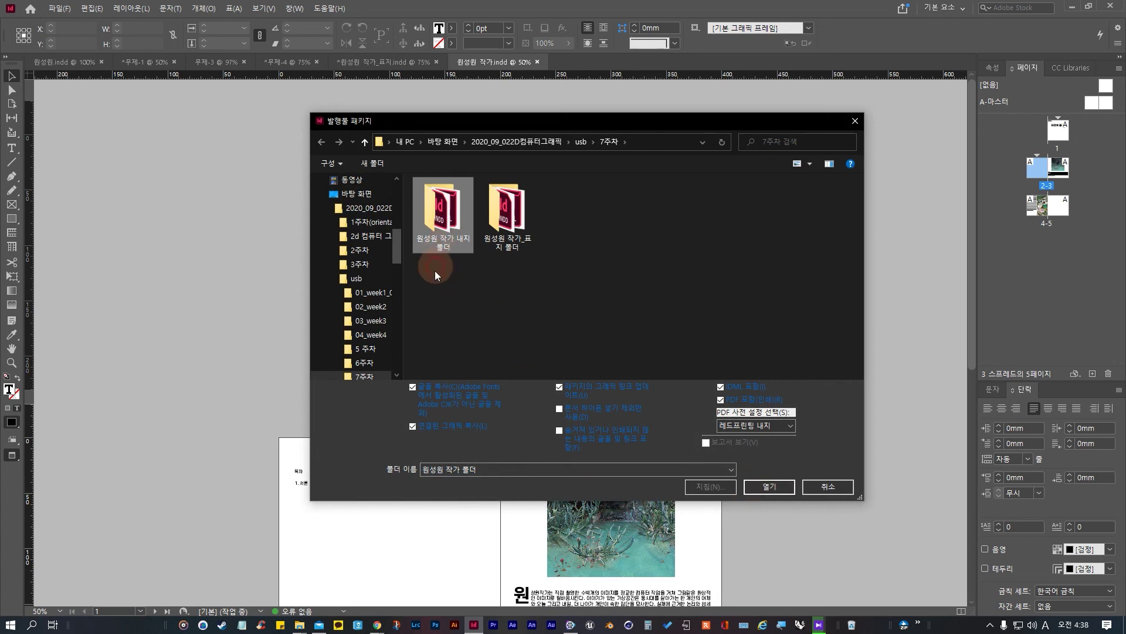
key("F2")
right_click(449, 253)
left_click(486, 282)
left_click(498, 470)
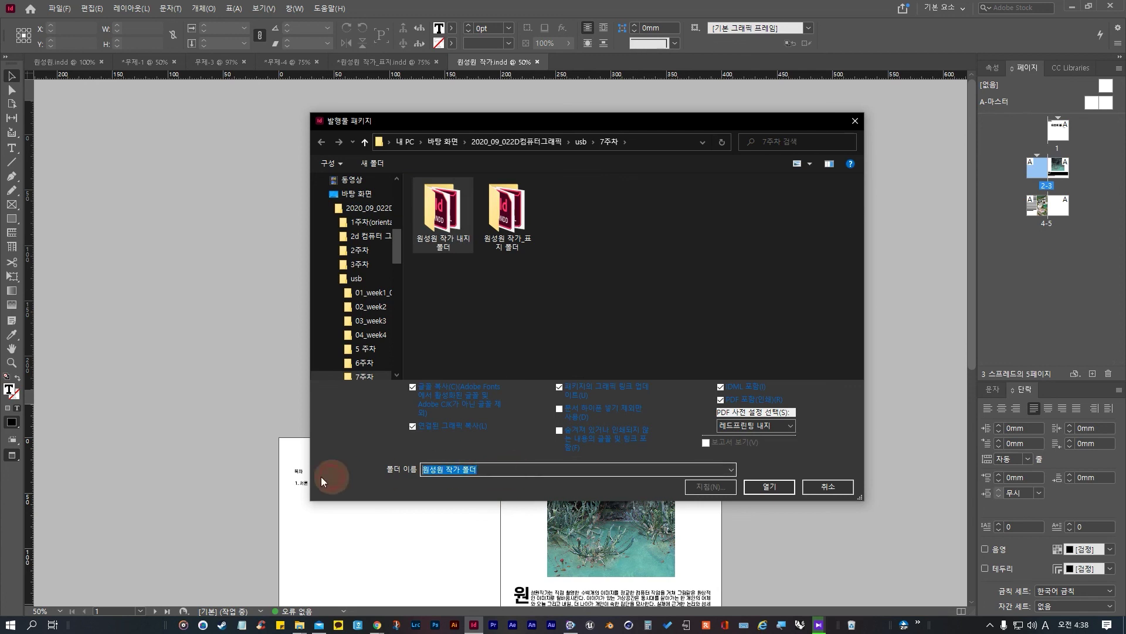
right_click(440, 471)
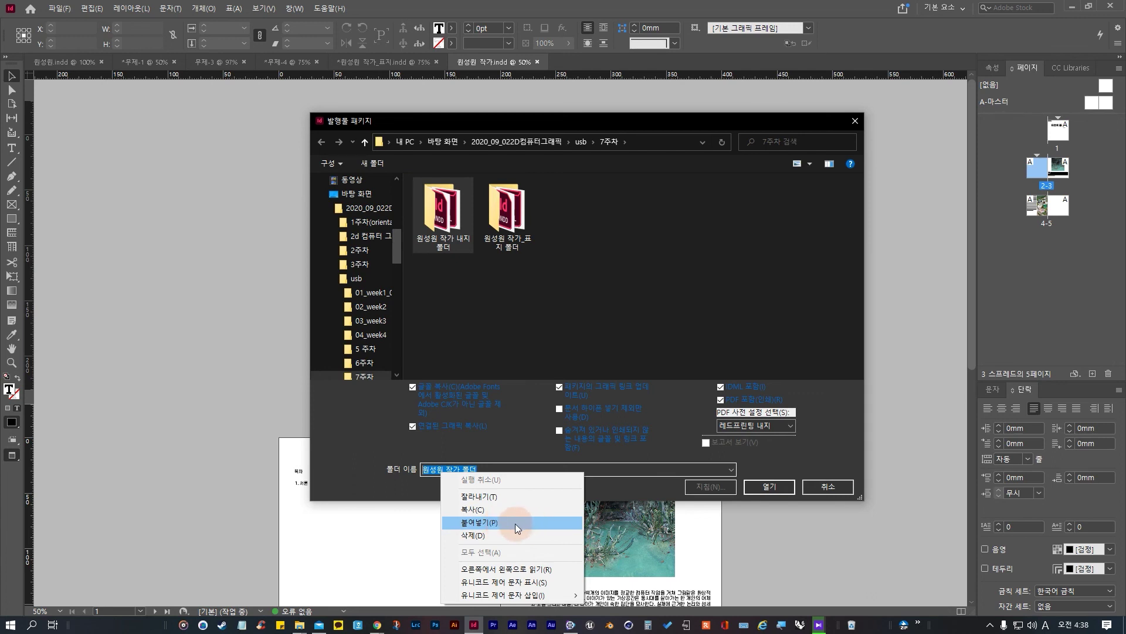
left_click(515, 524)
left_click(772, 486)
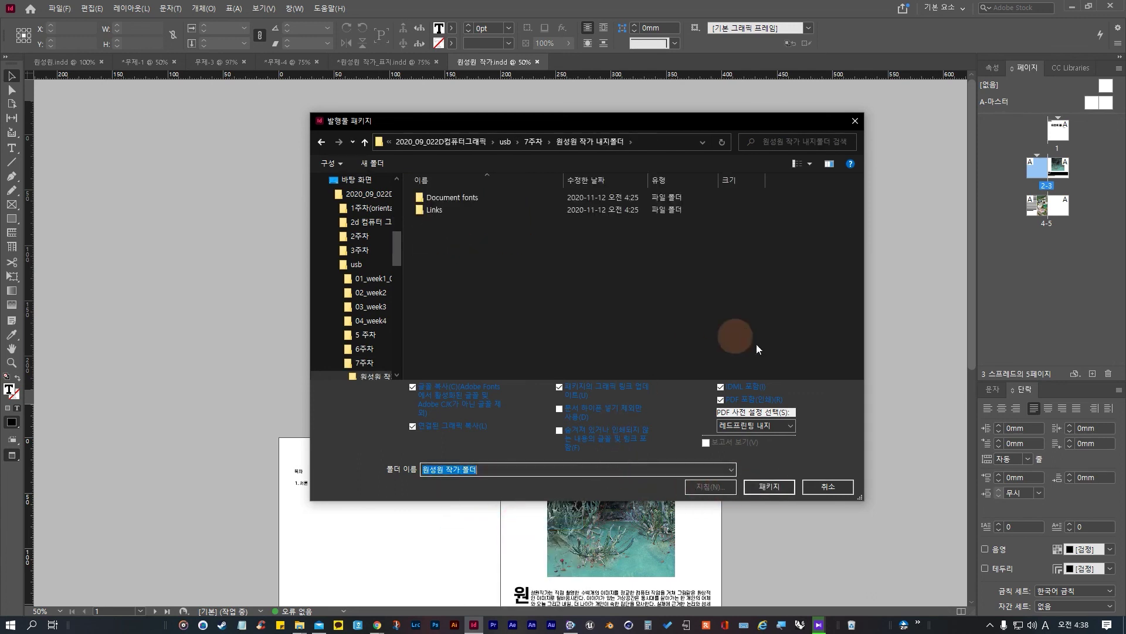
Step: Return to the 7주차 folder and try again to use 원성원 작가 내지폴더 as the package folder name
left_click(525, 144)
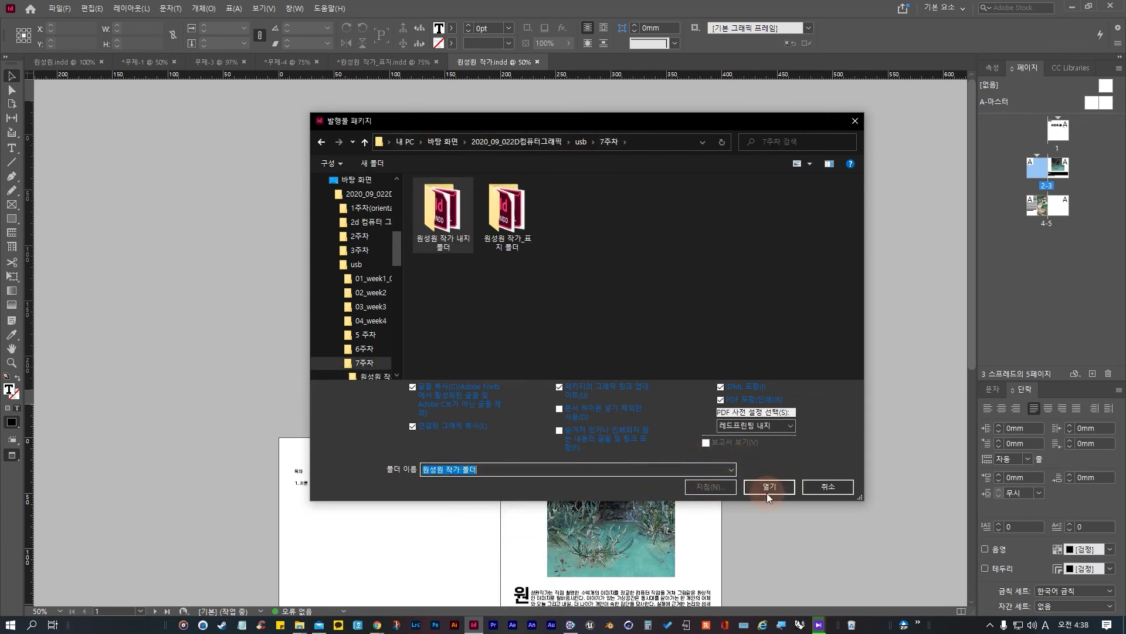
right_click(448, 469)
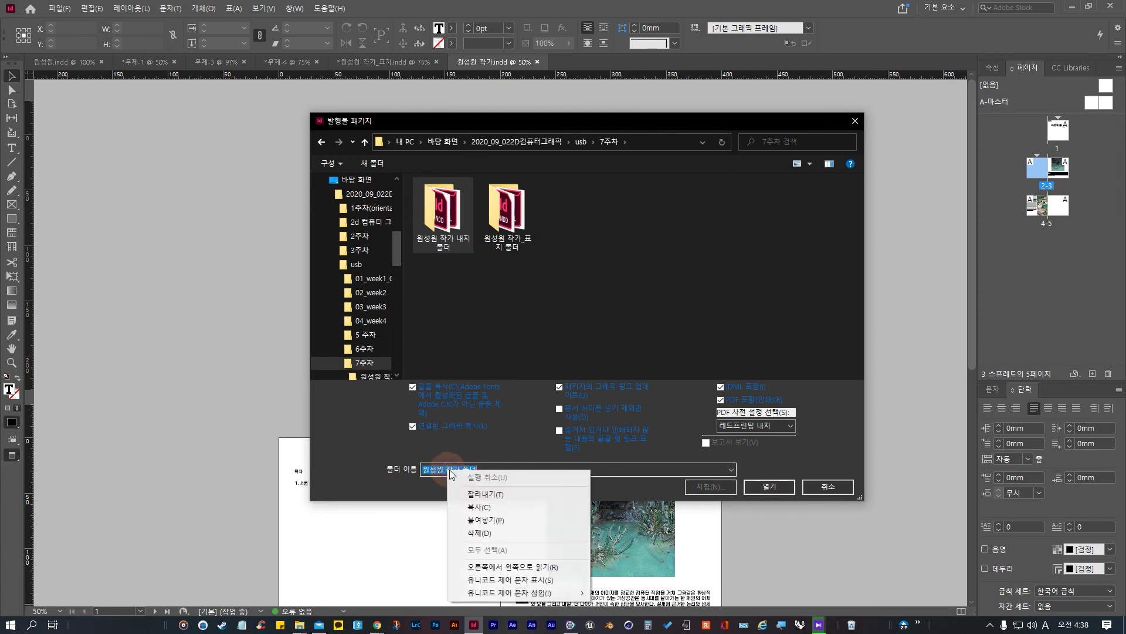
left_click(498, 521)
left_click(763, 488)
left_click(620, 330)
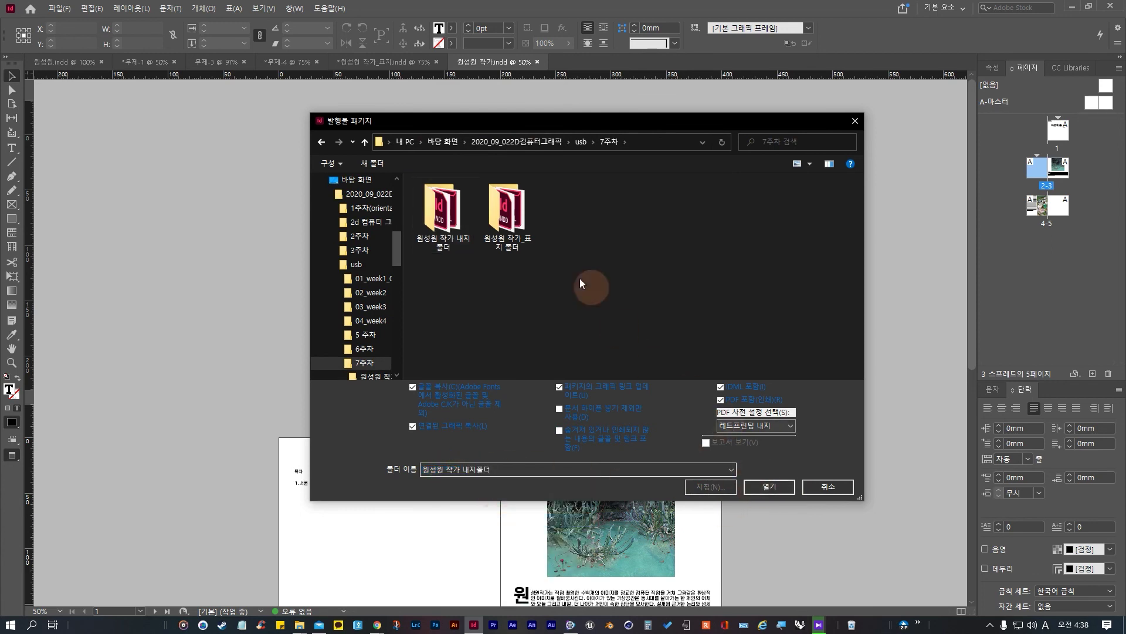
left_click(592, 142)
left_click(601, 149)
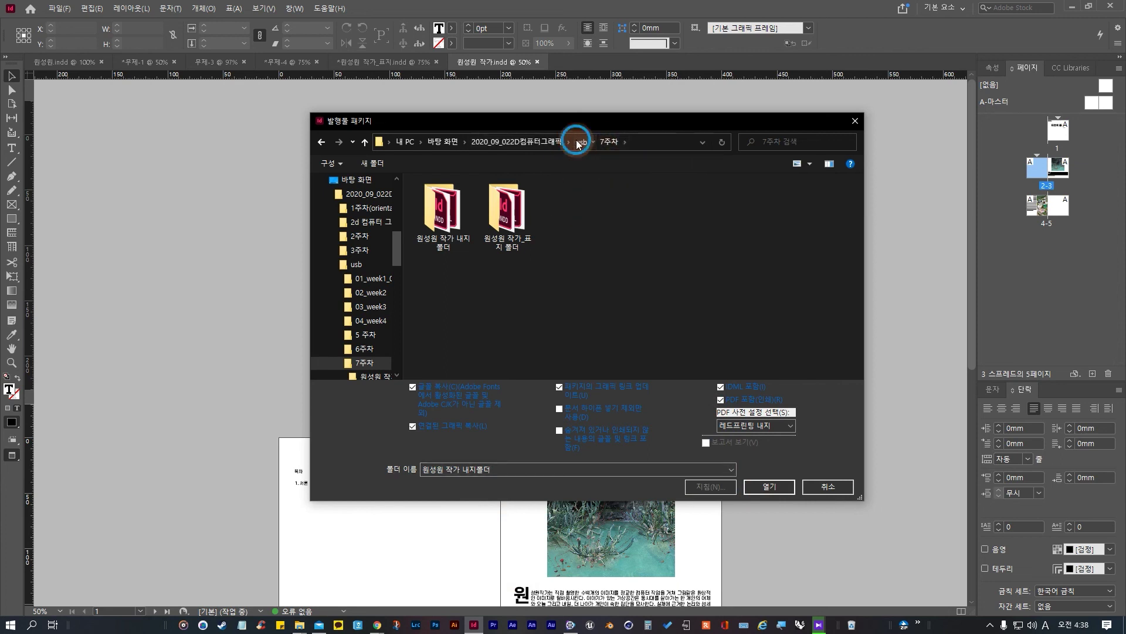
left_click(576, 142)
left_click(769, 486)
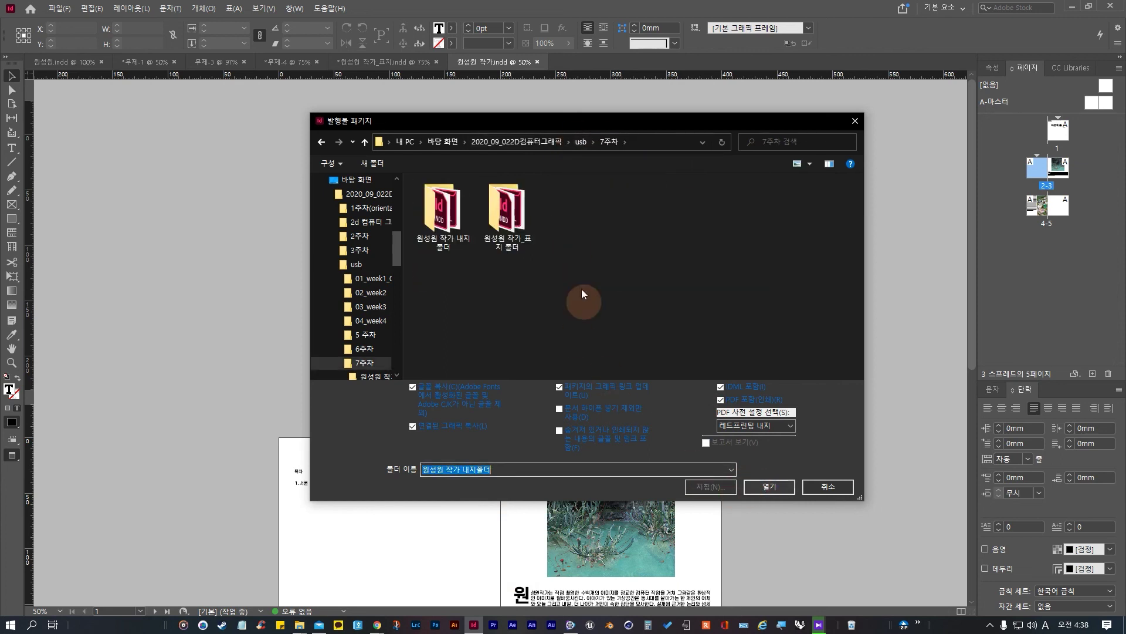
Step: Package the document inside 원성원 작가 내지폴더 and accept the font copying notice
left_click(770, 487)
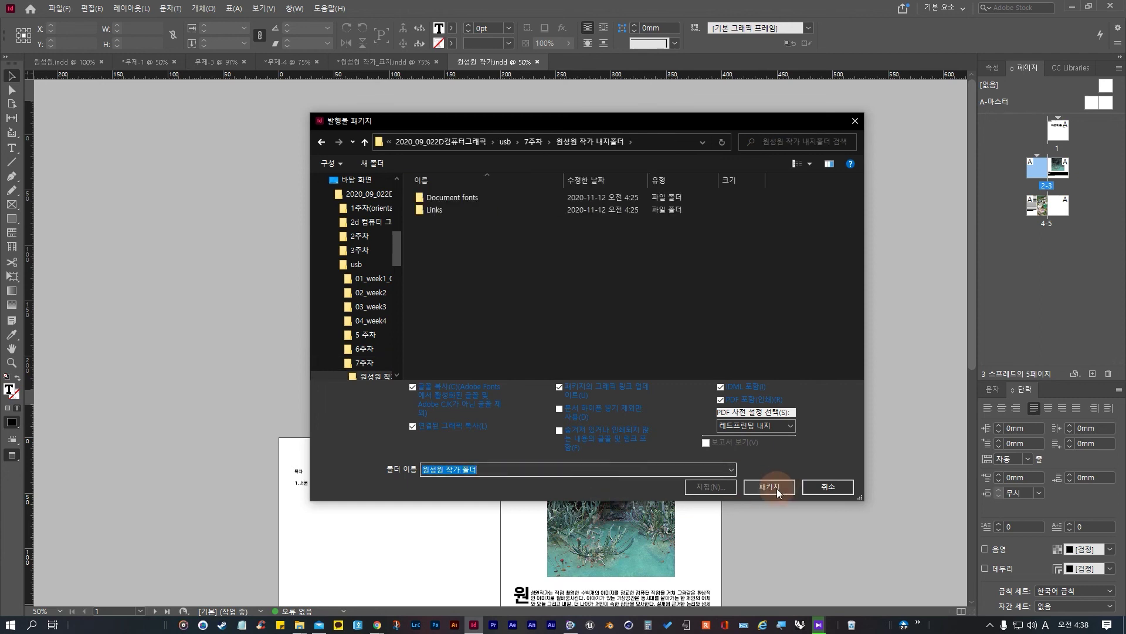
left_click(773, 488)
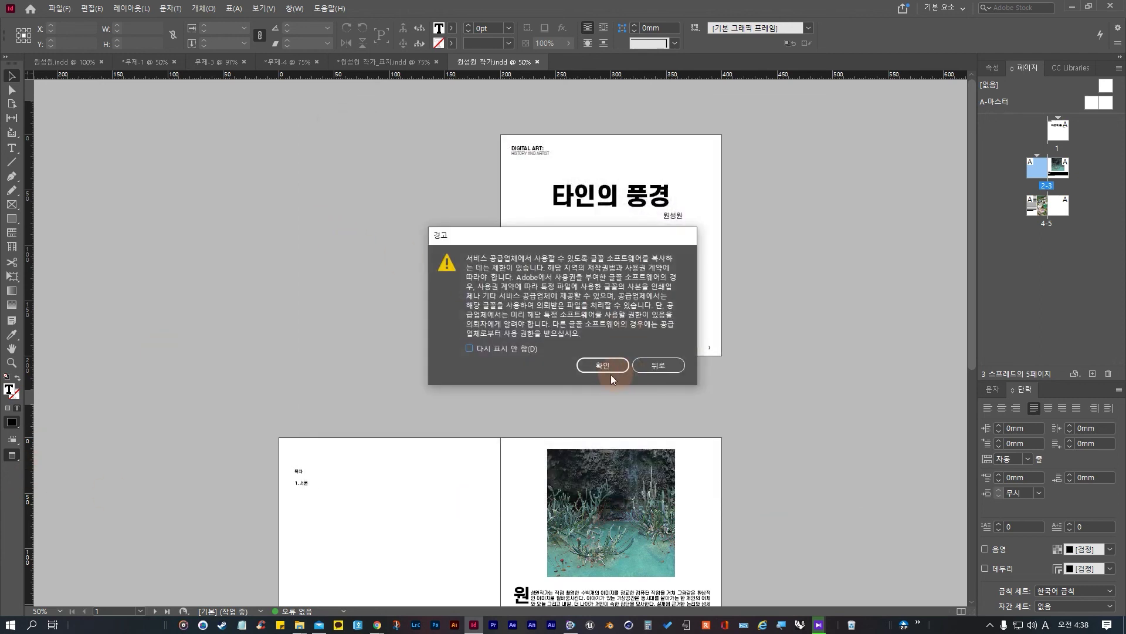
left_click(604, 365)
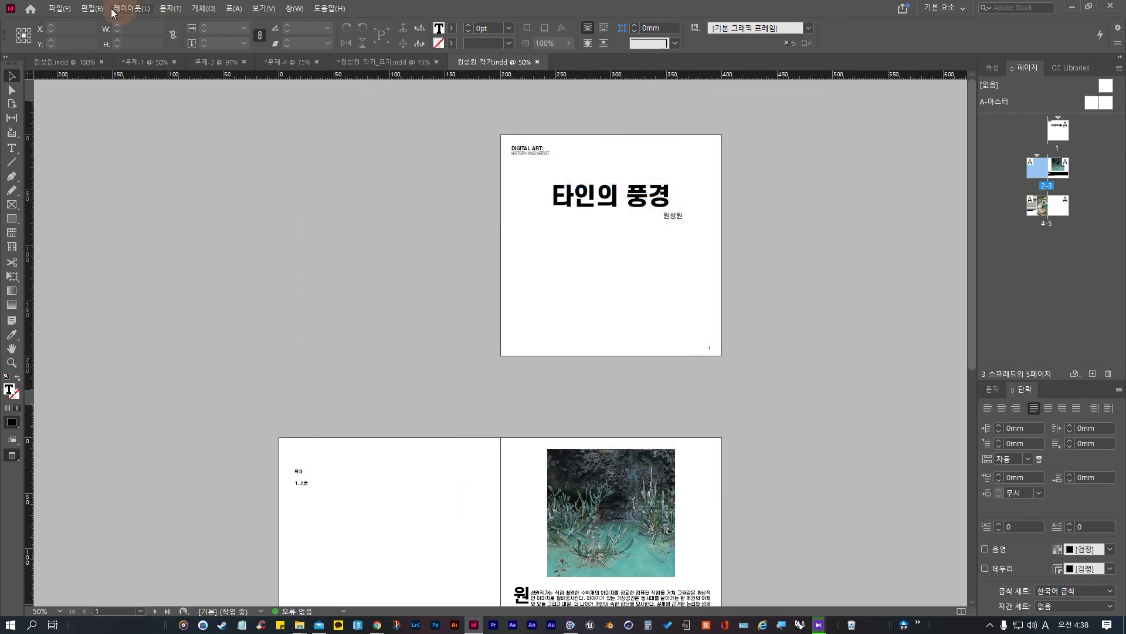
Step: Export the document as a print PDF over the existing file 원성원 작가내지 .pdf, confirming the replacement
left_click(59, 9)
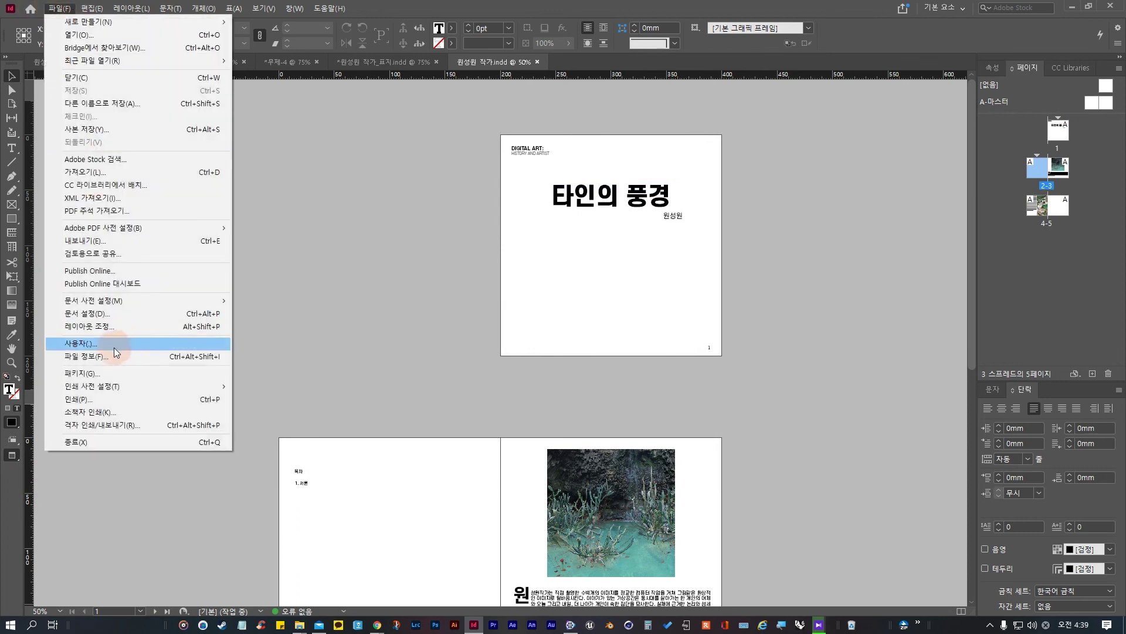
left_click(116, 244)
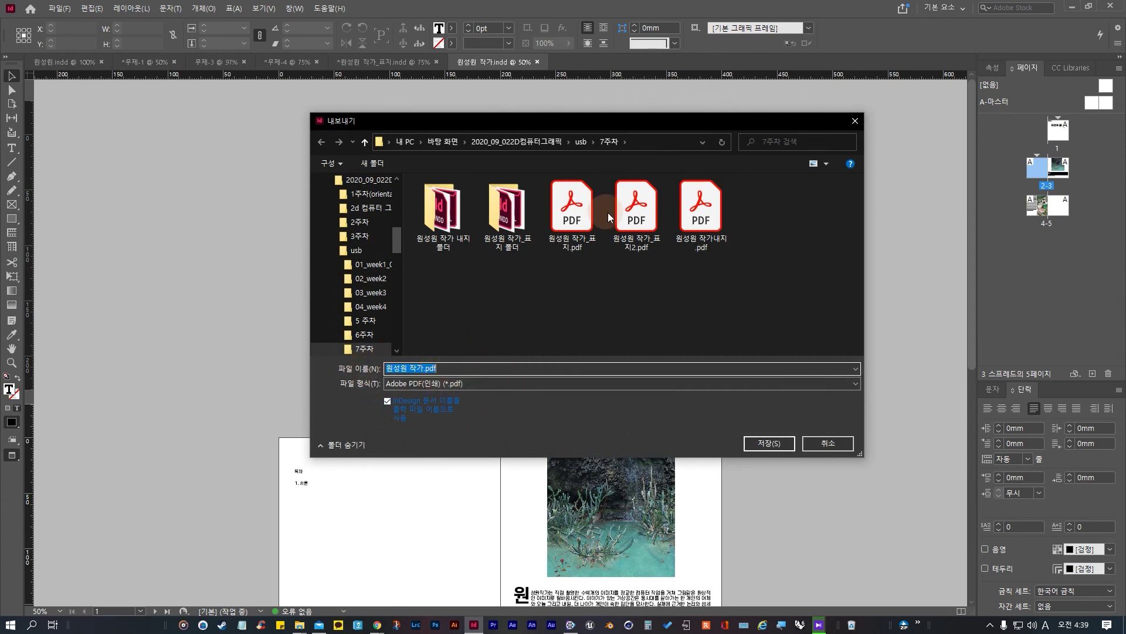
left_click(702, 235)
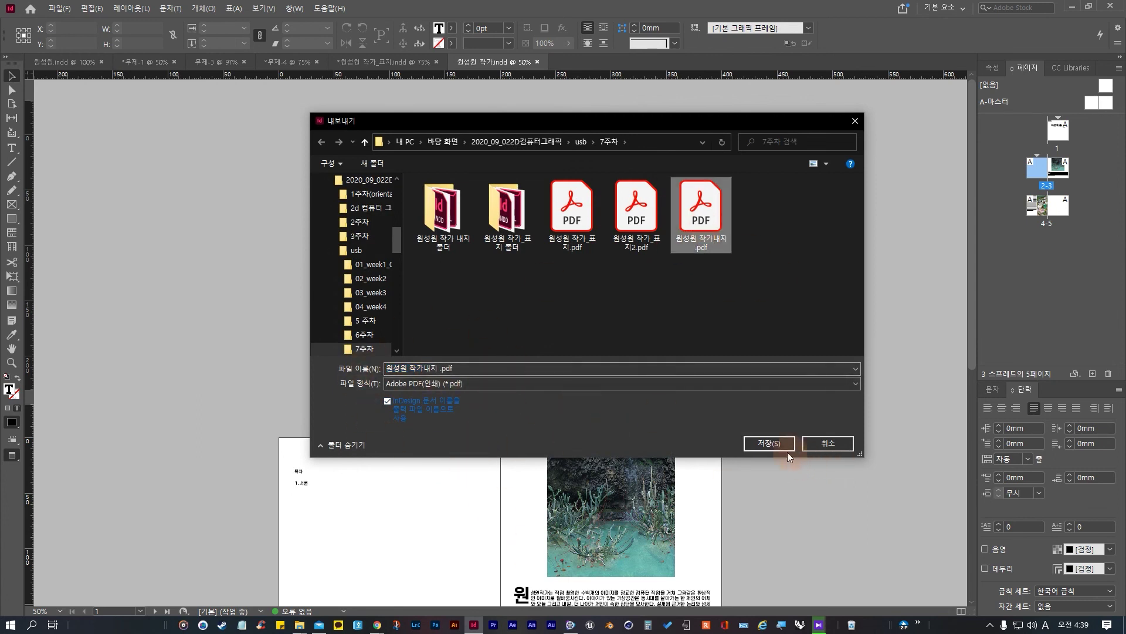
left_click(769, 443)
left_click(557, 312)
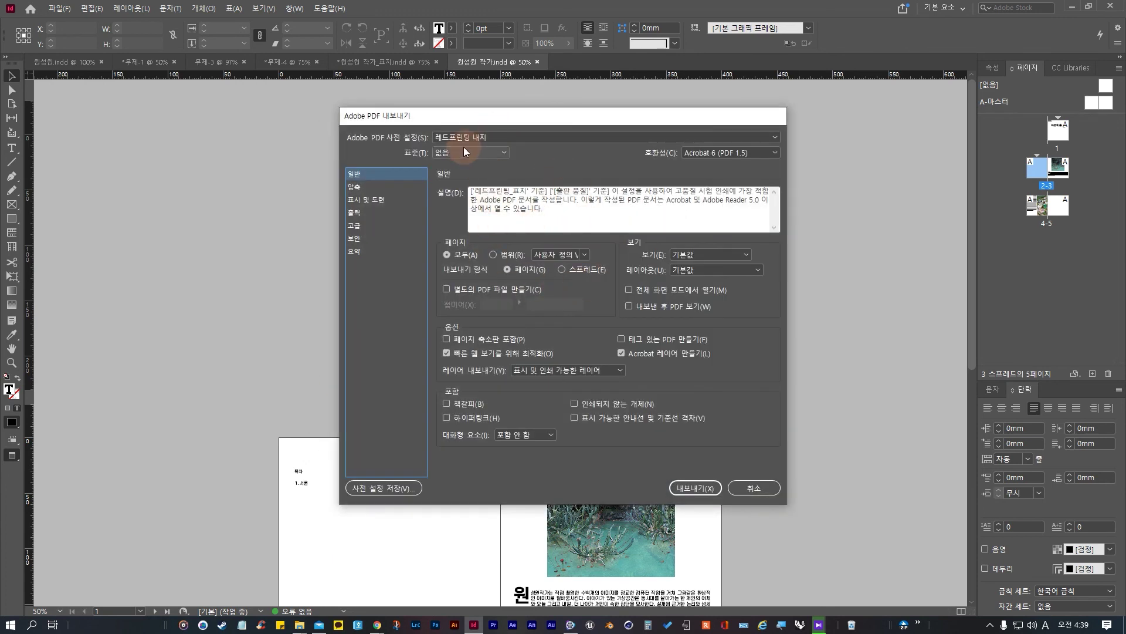
Step: Try the 레드프린팅_표지 PDF preset with Acrobat 6 (PDF 1.5) compatibility and export as single pages
left_click(473, 138)
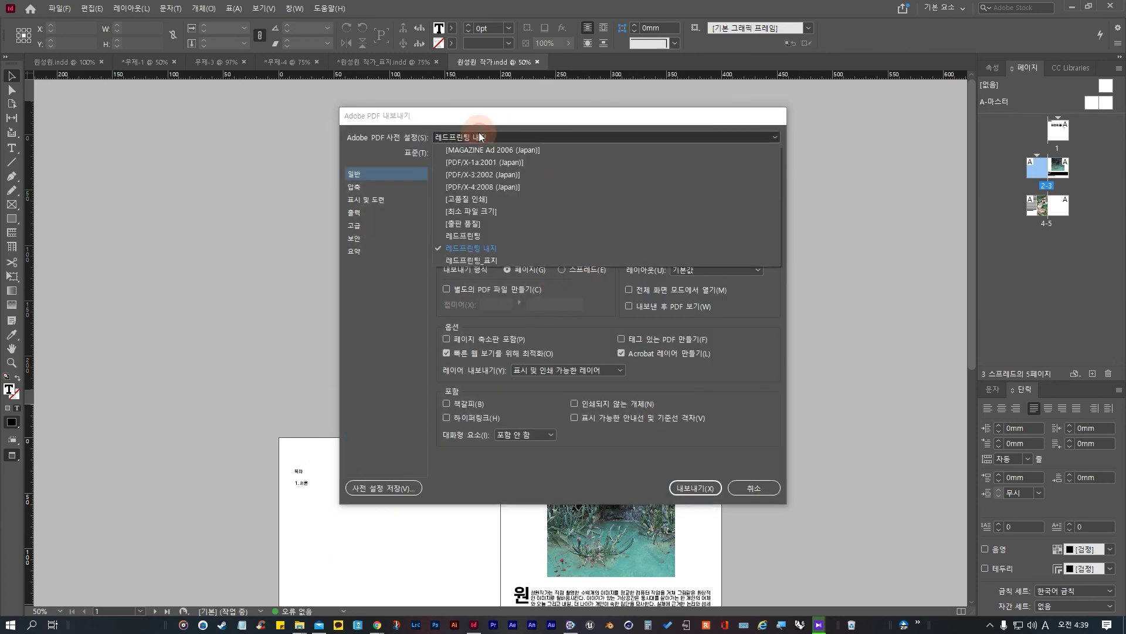
left_click(495, 260)
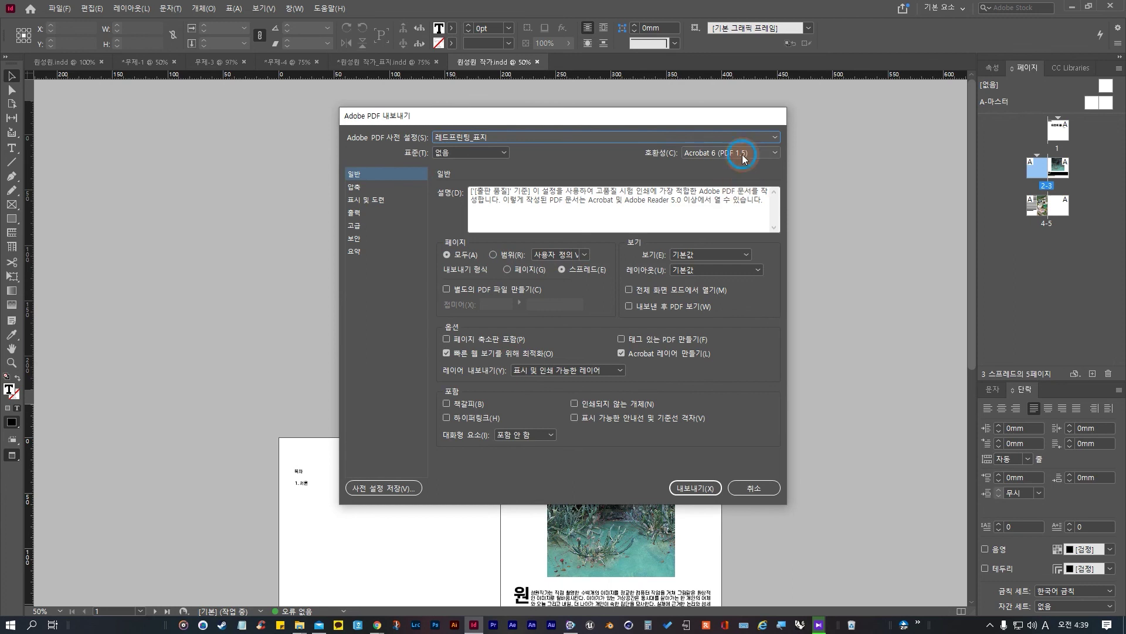
left_click(769, 153)
left_click(734, 190)
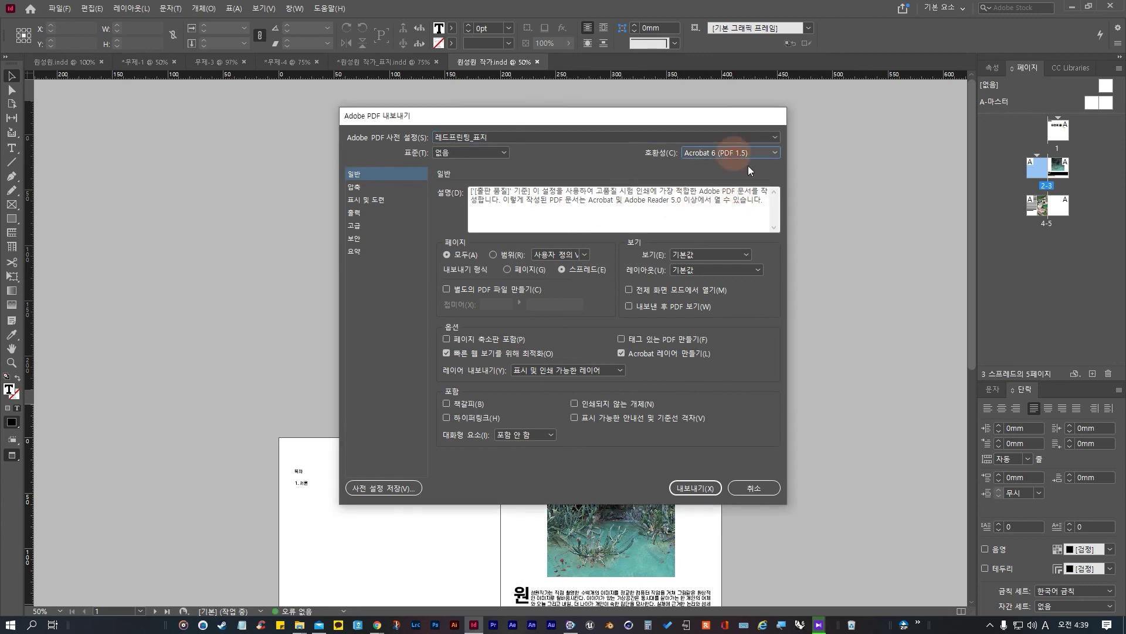
left_click(531, 269)
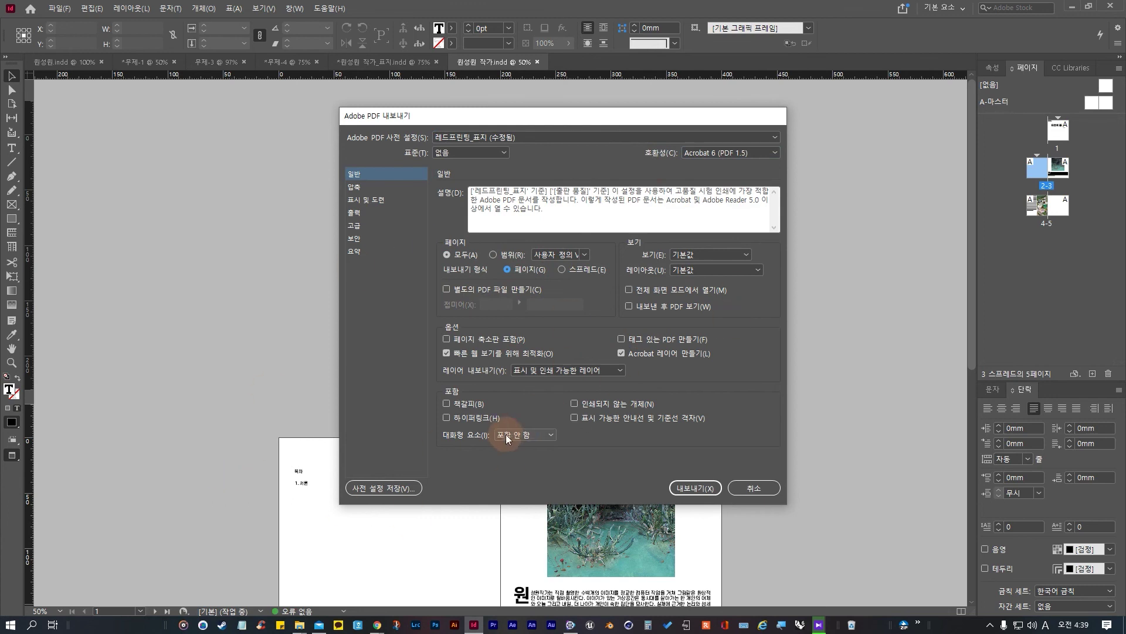
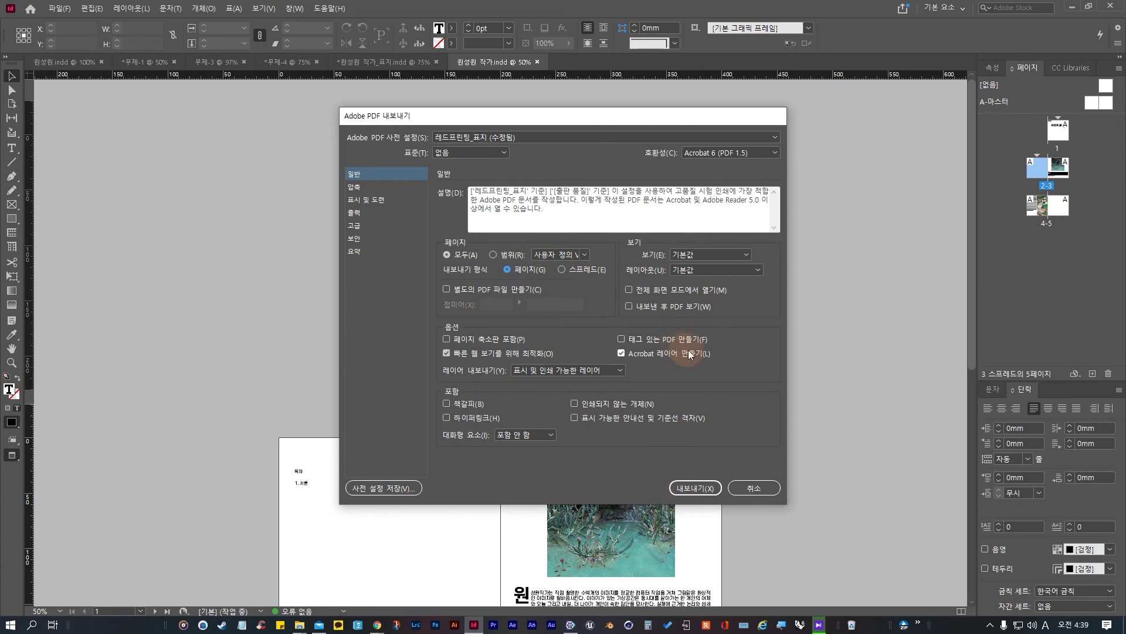
Step: Show the PDF export's marks and bleed settings and choose the 레드프린팅 내지 preset
left_click(366, 201)
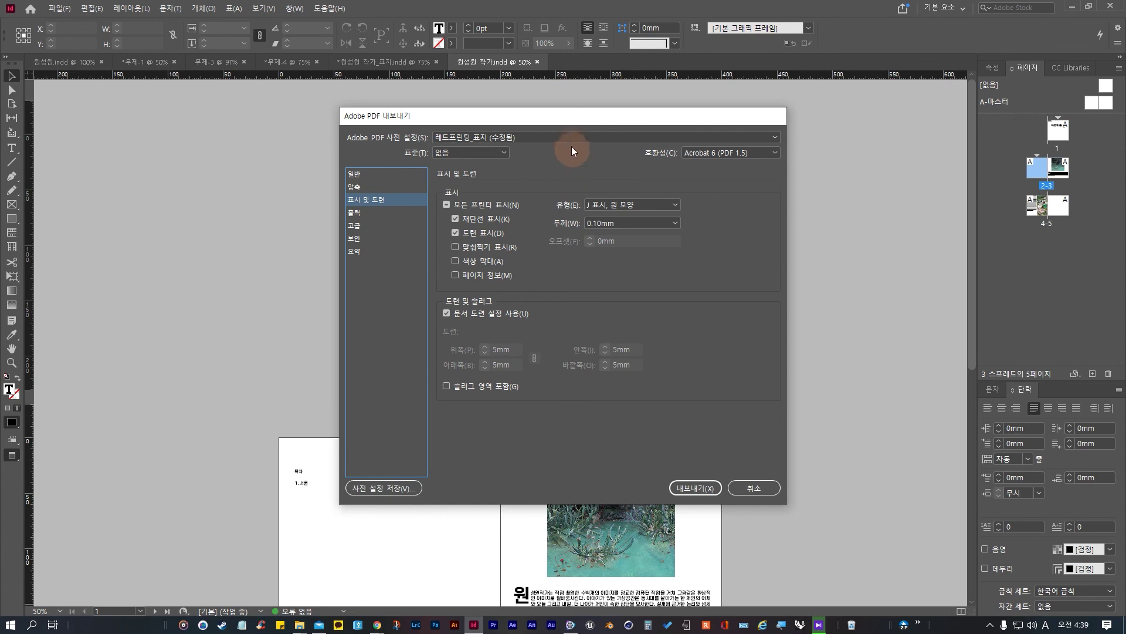
left_click(678, 136)
left_click(520, 251)
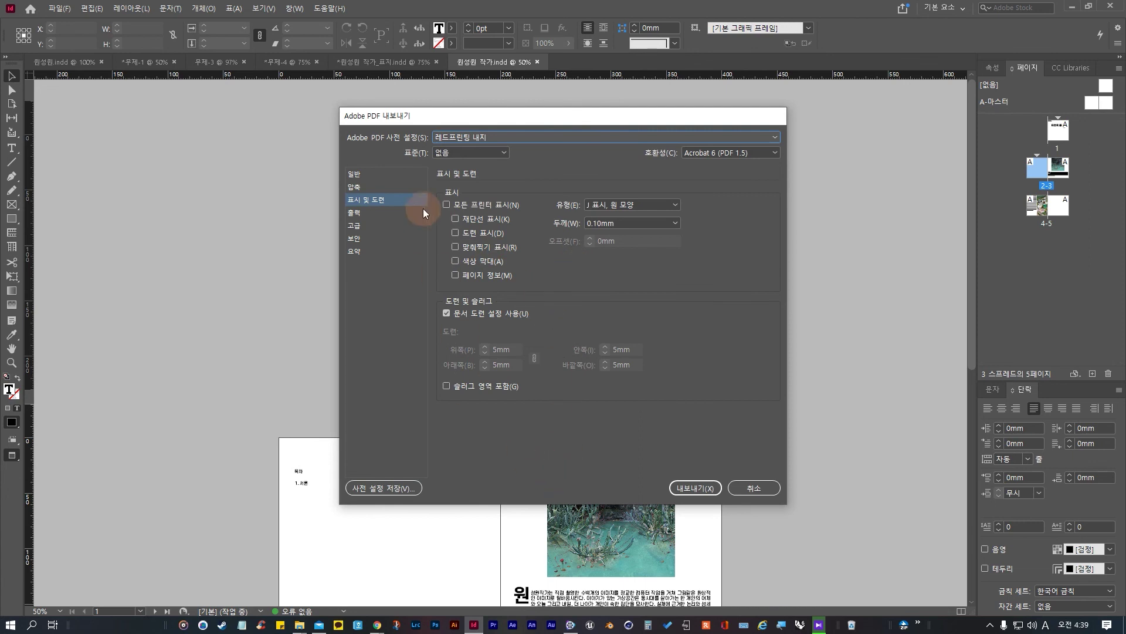
Step: Export the print PDF with the 레드프린팅 내지 preset and page through the exported file in Acrobat up to page 5
left_click(682, 488)
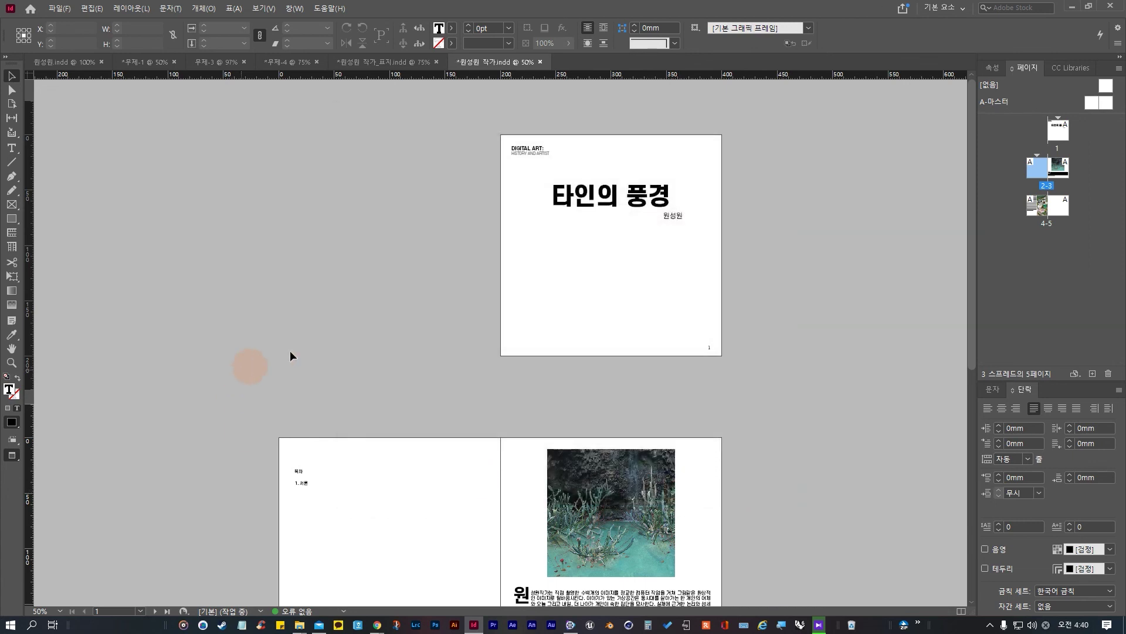
mouse_move(300, 623)
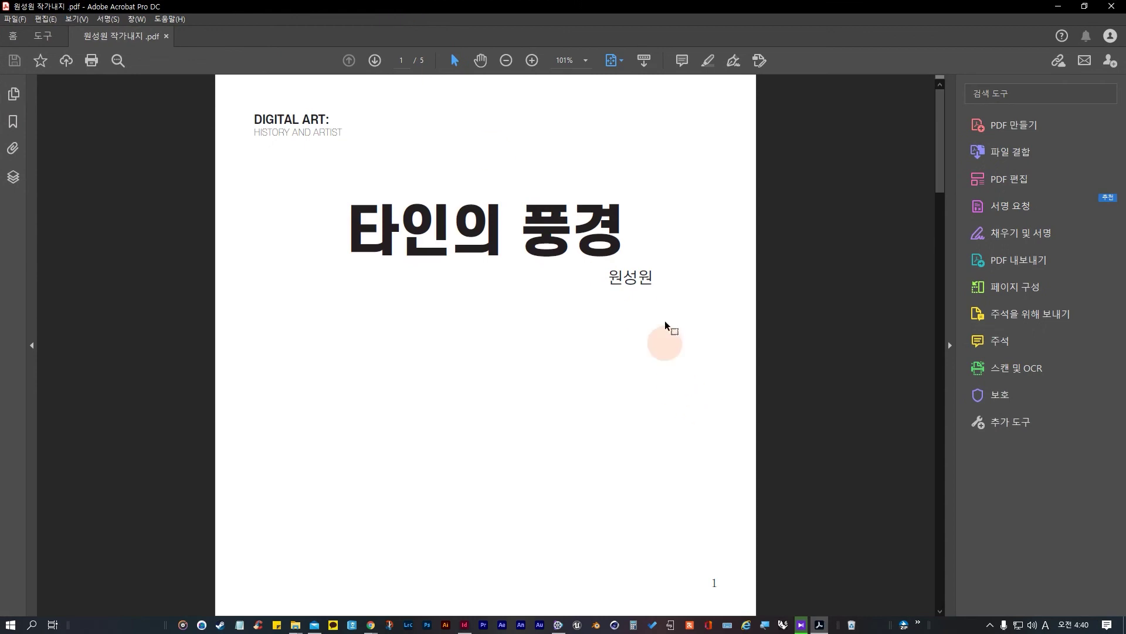
scroll(648, 325, "down", 3)
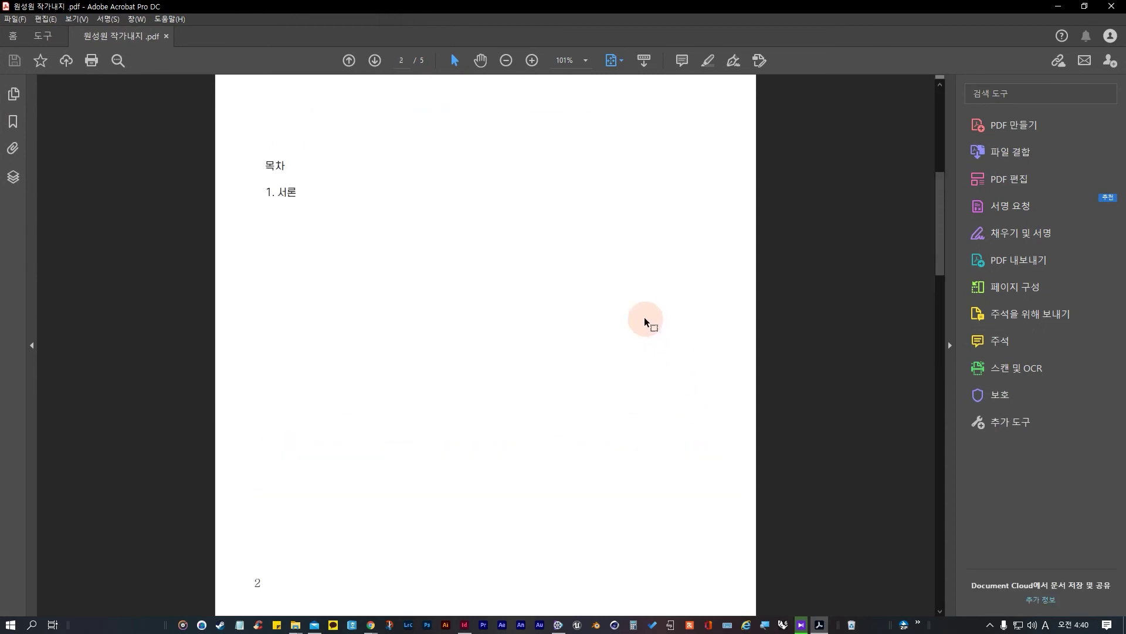
scroll(654, 362, "down", 3)
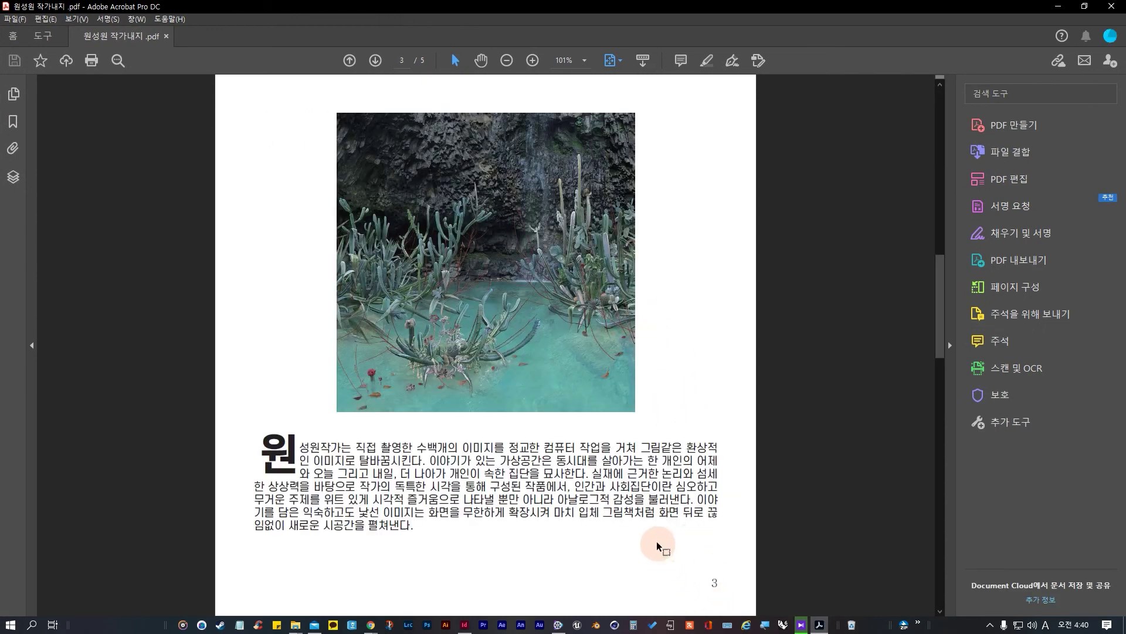
scroll(657, 543, "up", 3)
scroll(293, 548, "down", 3)
scroll(573, 528, "down", 3)
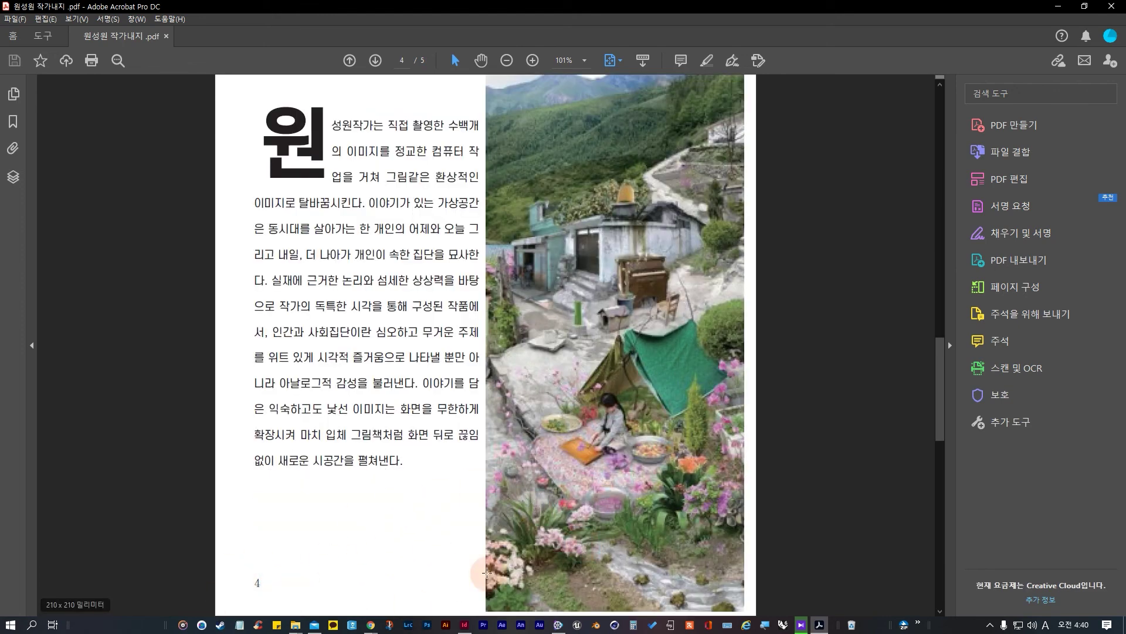
scroll(510, 540, "down", 3)
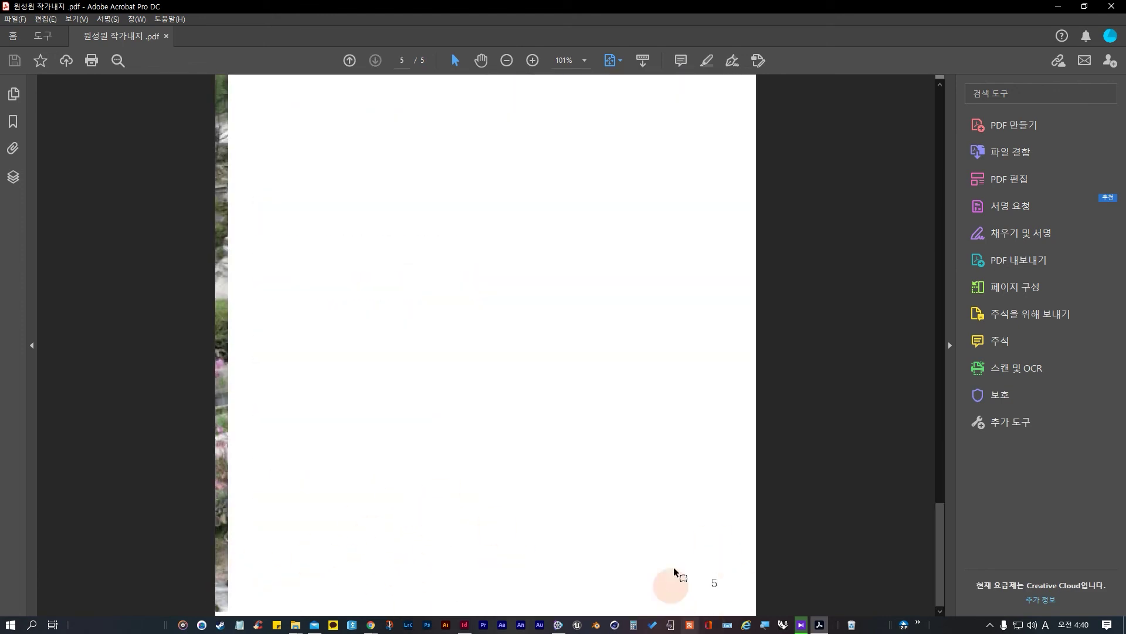
Step: Compare how the photo falls at the edges of pages 4 and 5 in the exported PDF, and return to InDesign
scroll(701, 554, "up", 6)
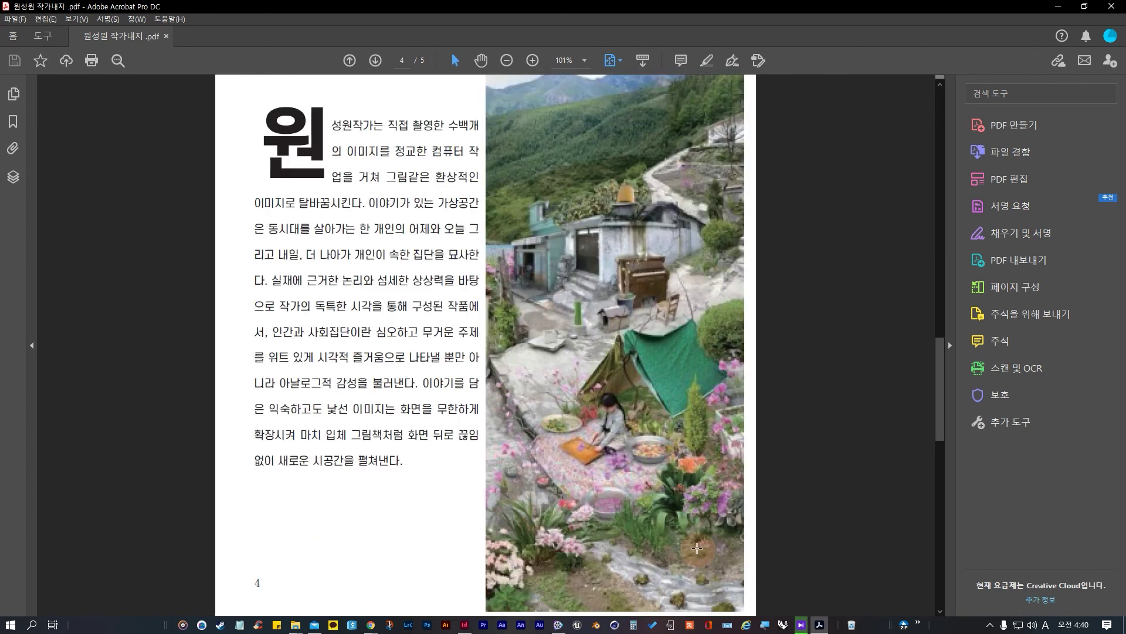
scroll(699, 551, "down", 3)
scroll(695, 552, "up", 6)
scroll(695, 554, "down", 6)
scroll(694, 554, "up", 3)
left_click(1063, 7)
Step: Try narrowing the photo frame on page 4 so that its inner edge stops short of the spine
left_click(741, 219)
scroll(805, 406, "down", 5)
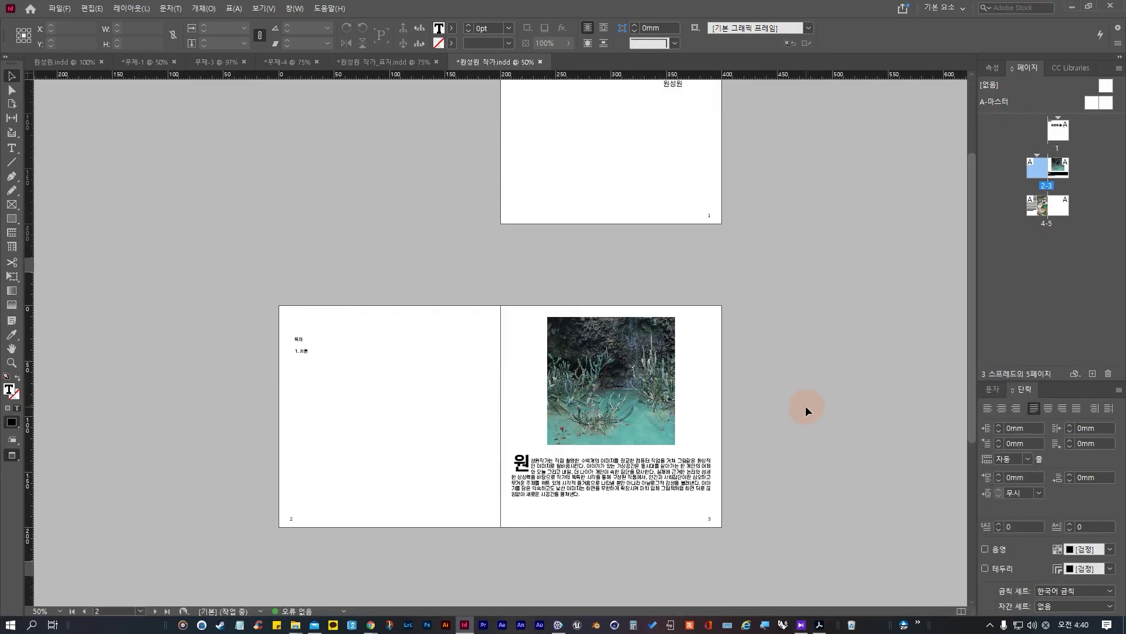
left_click(694, 425)
left_click(502, 429)
left_click(501, 432)
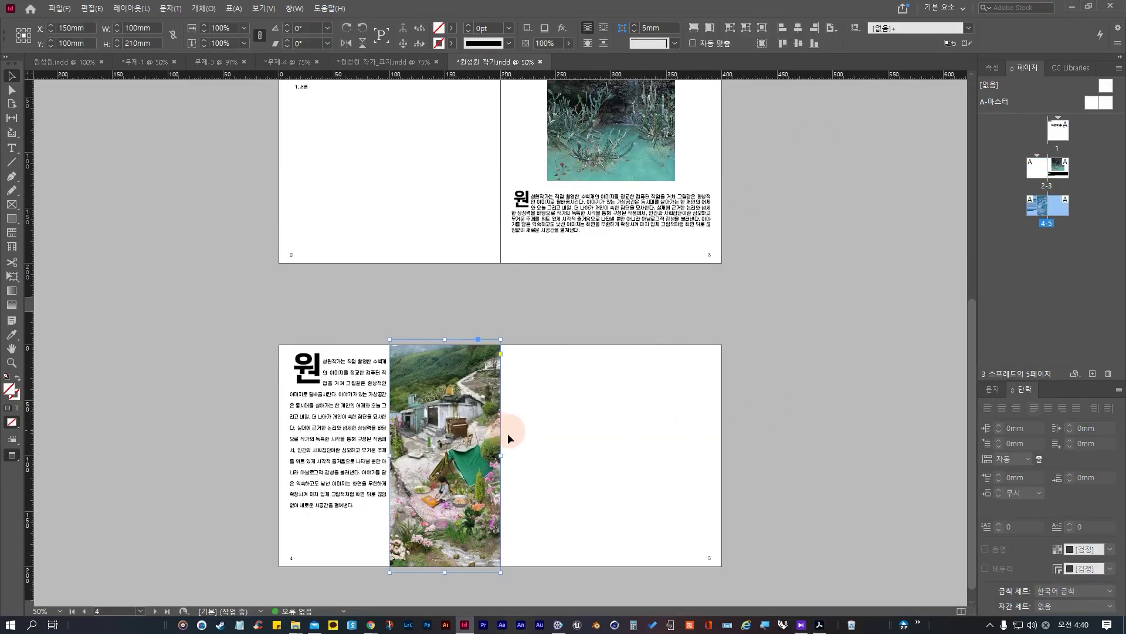
left_click_drag(500, 456, 489, 455)
left_click(516, 461)
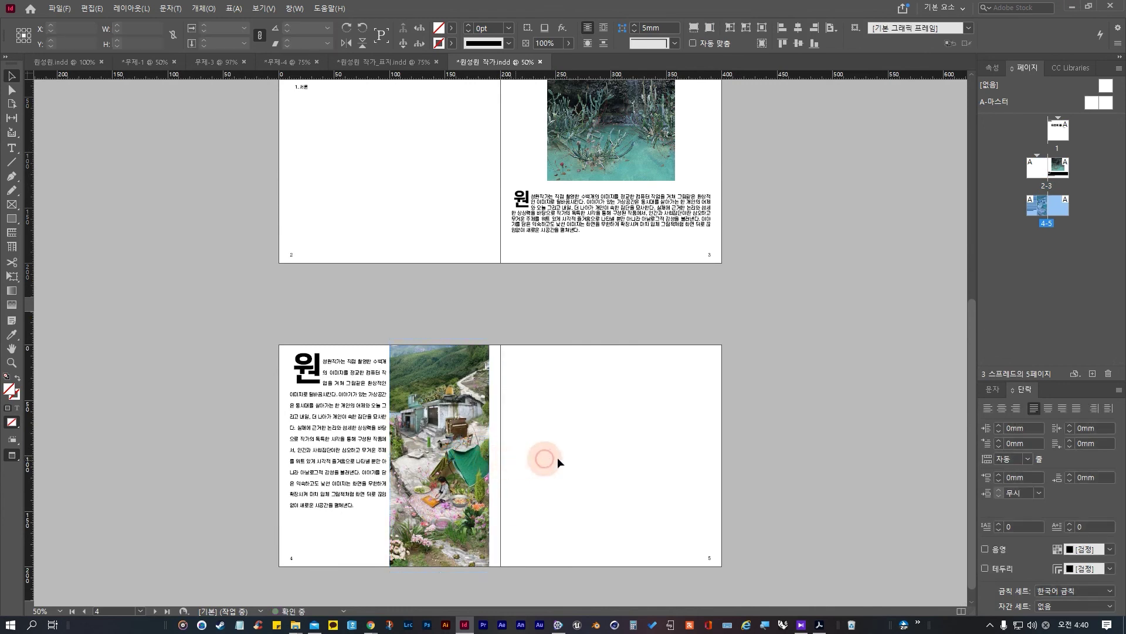
Step: Extend the page 4 photo frame's inner edge back to the spine
left_click(494, 465)
left_click_drag(489, 457, 500, 456)
left_click(514, 447)
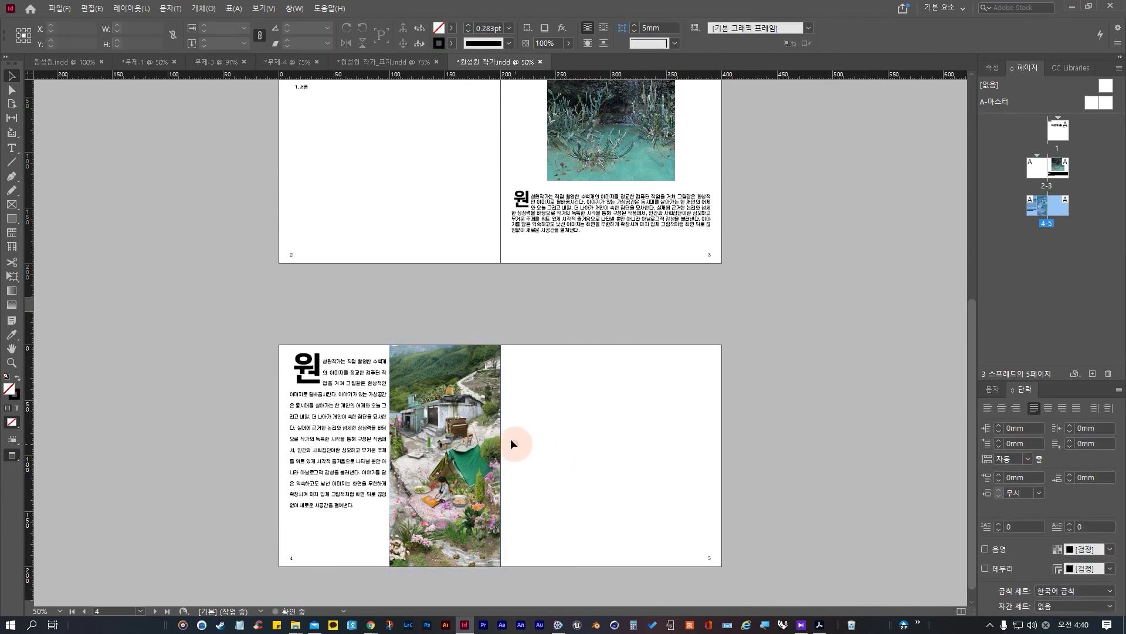
left_click(463, 301)
left_click(657, 410)
left_click(362, 438)
left_click(608, 457)
left_click(539, 440)
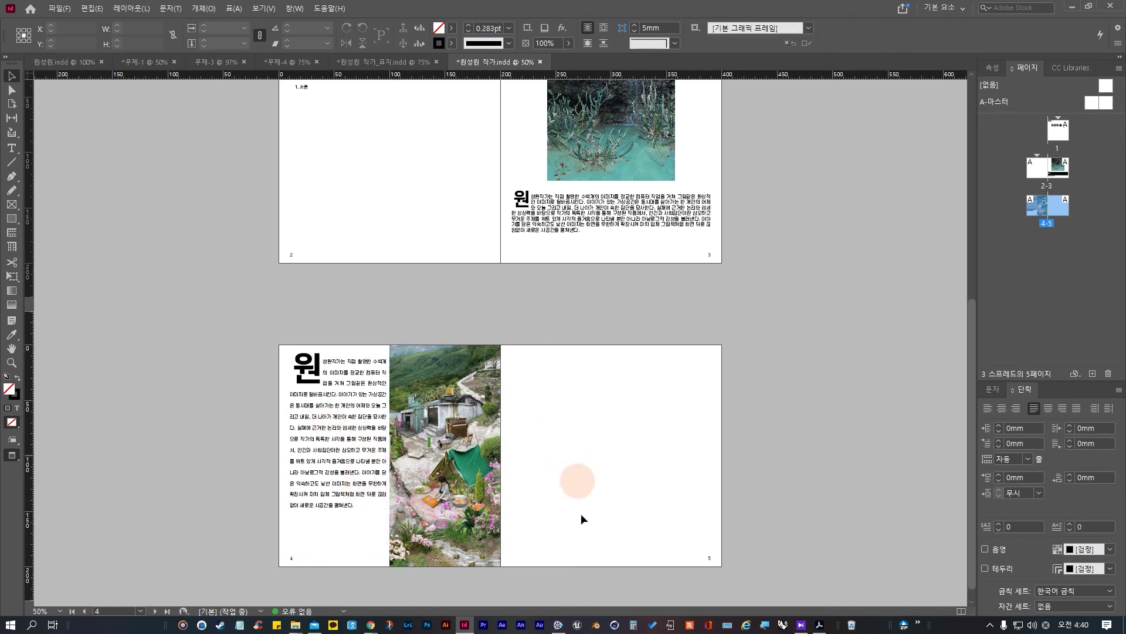
Step: Draw a text frame about 76 by 45.5 mm on page 5 and enter the text GHCNGVMNB
left_click(344, 502)
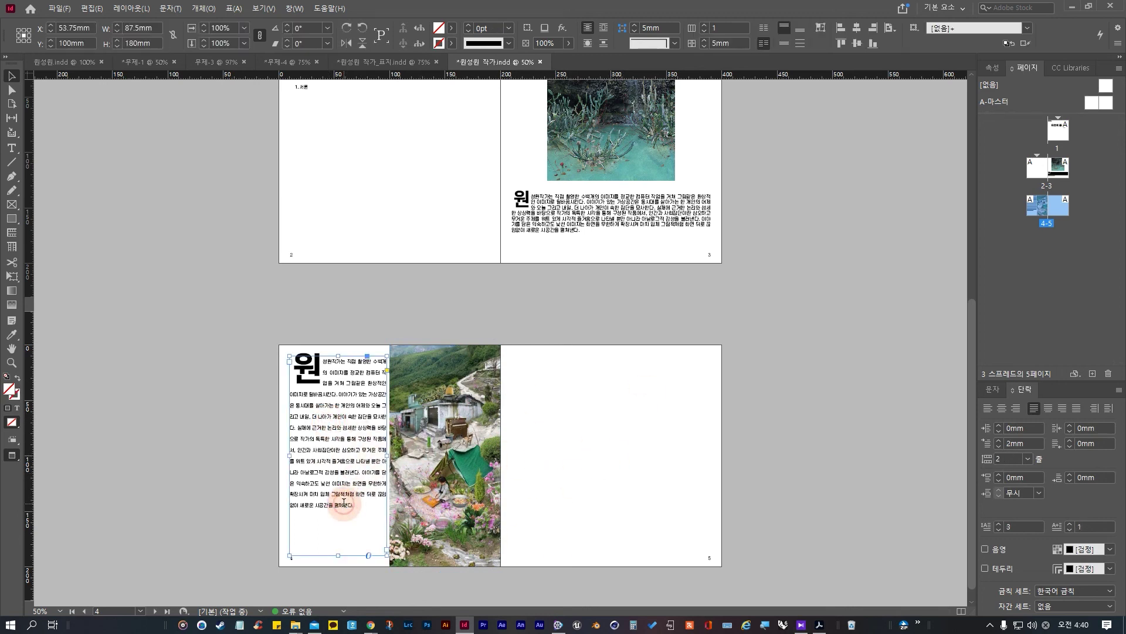
left_click(344, 503)
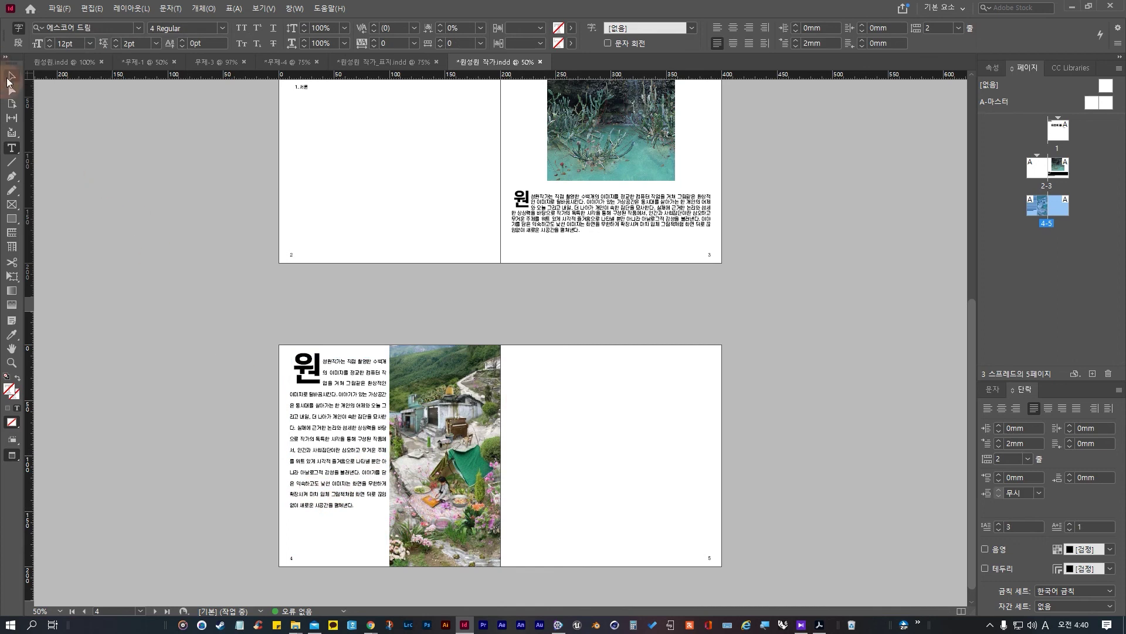
left_click_drag(556, 416, 640, 465)
left_click(713, 421)
left_click(241, 286)
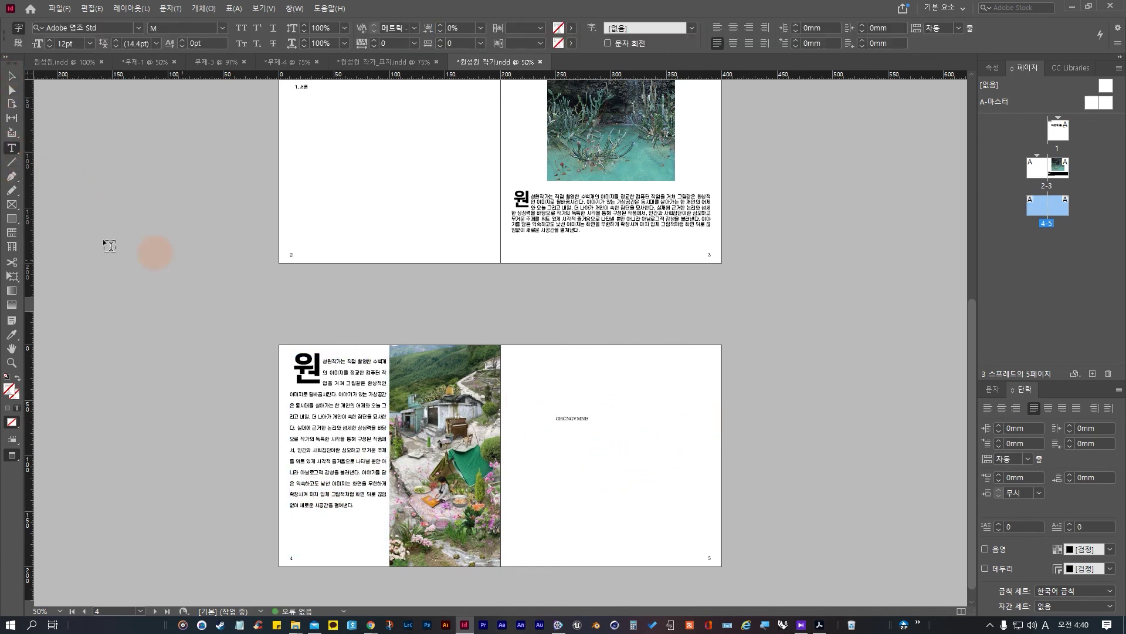
left_click(13, 74)
left_click(650, 531)
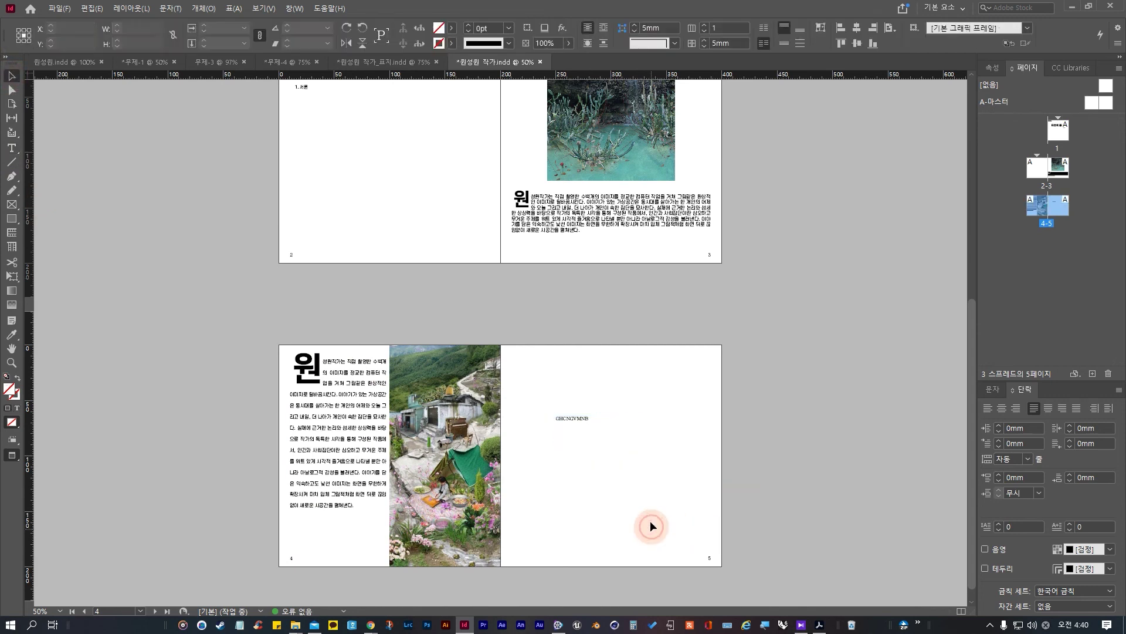
Step: Examine the properties and quick actions of the new text frame on page 5
left_click(578, 421)
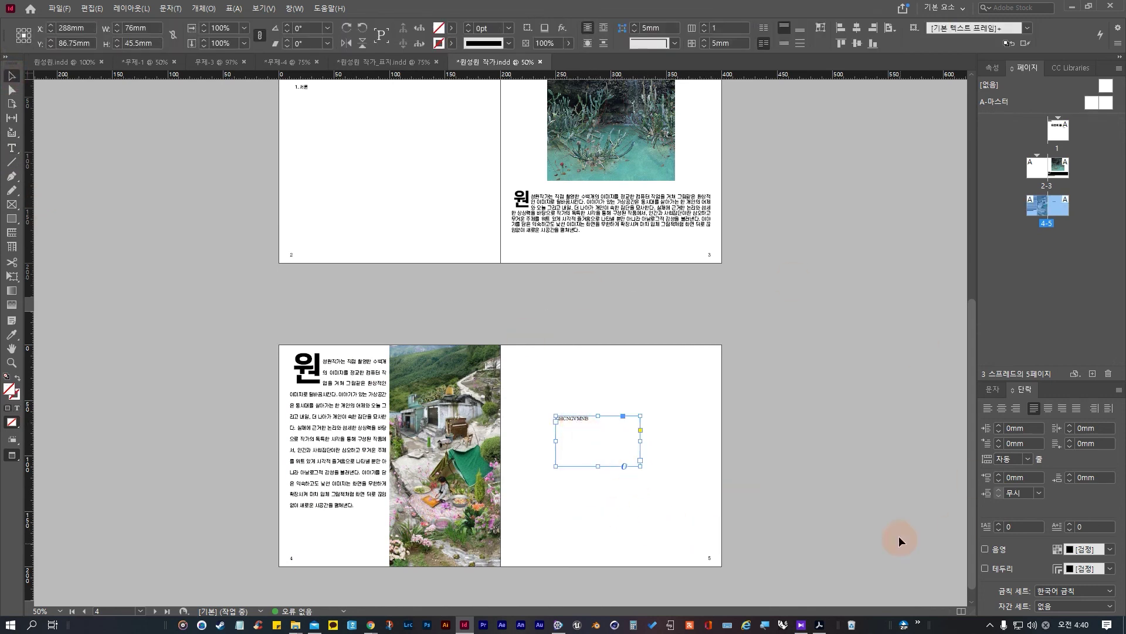
left_click(1093, 375)
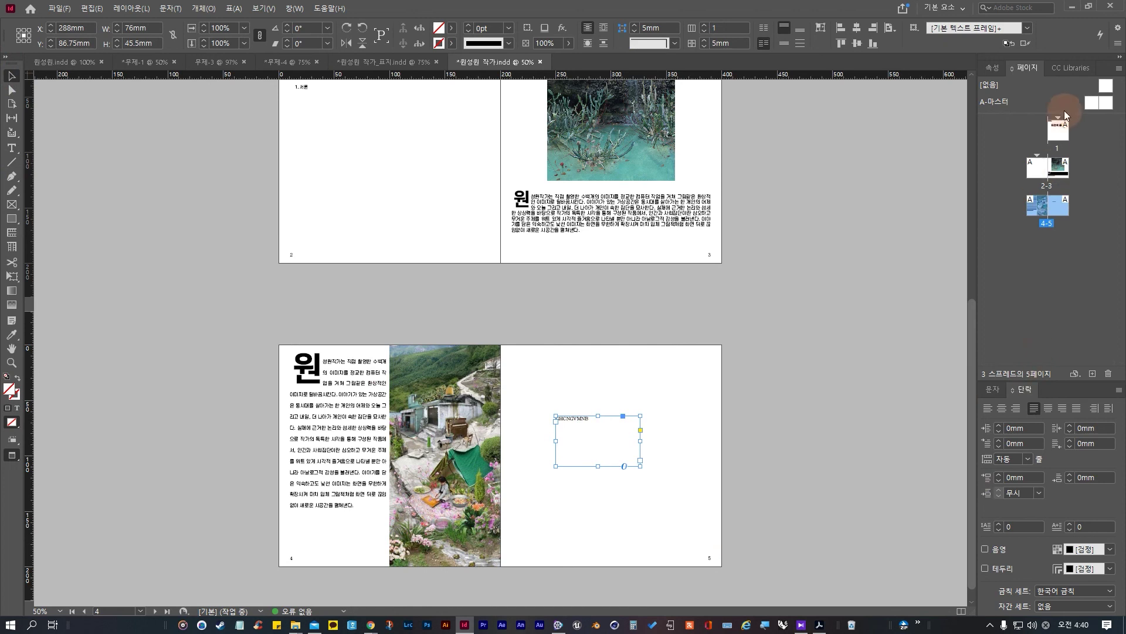
left_click(993, 69)
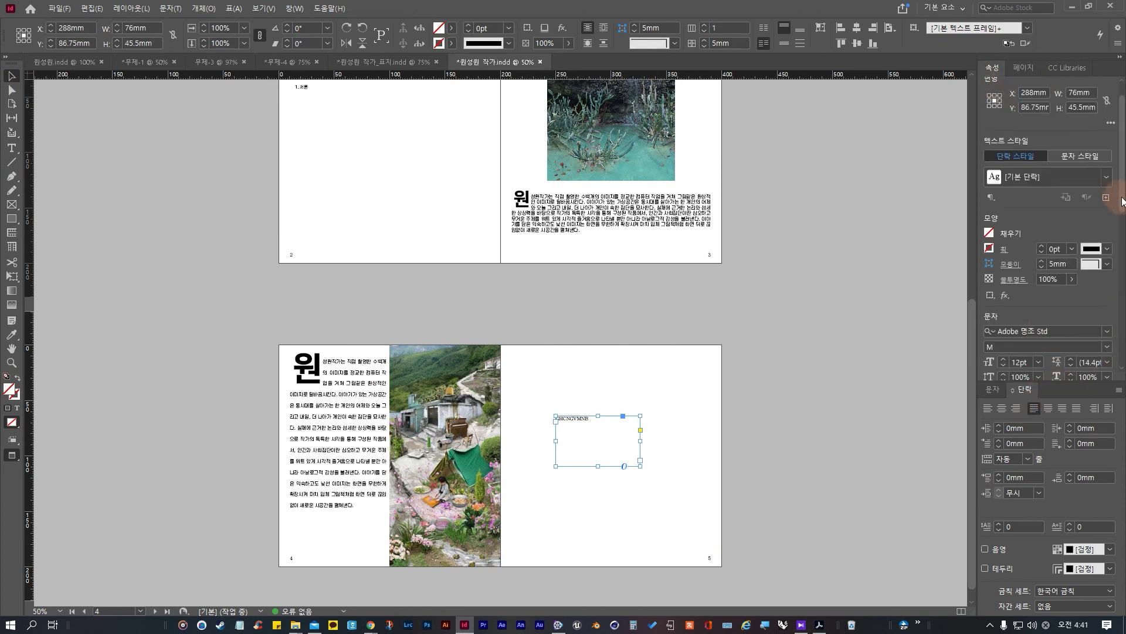
scroll(1108, 284, "down", 5)
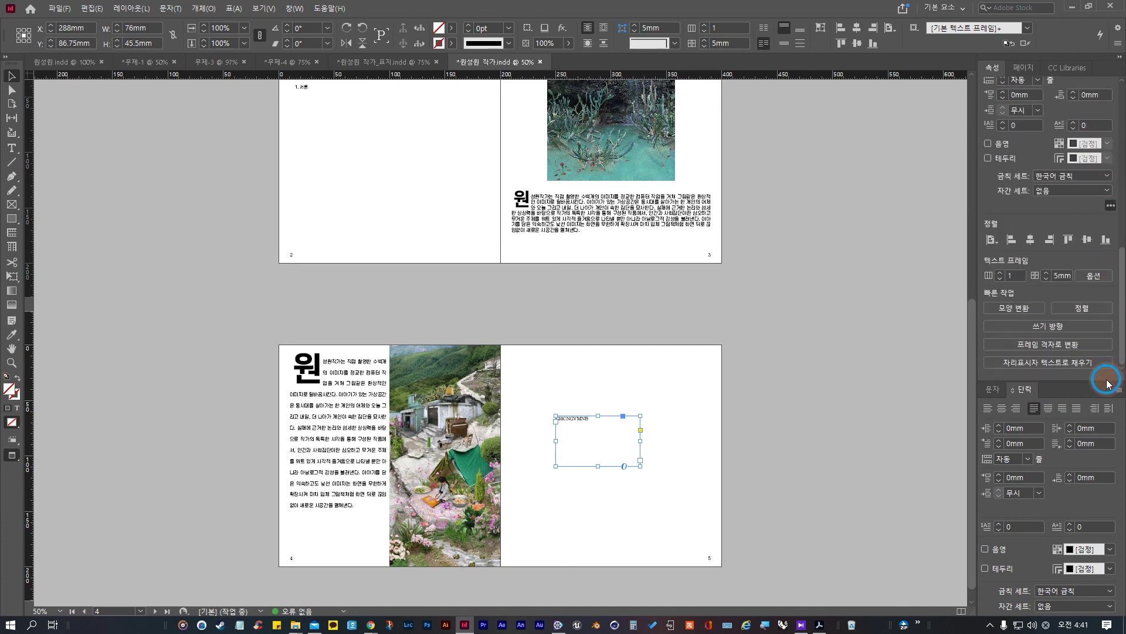
left_click(615, 478)
Step: Create a hyperlink on the text GHCNGVMNB on page 5 that links to a page of the document
double_click(580, 424)
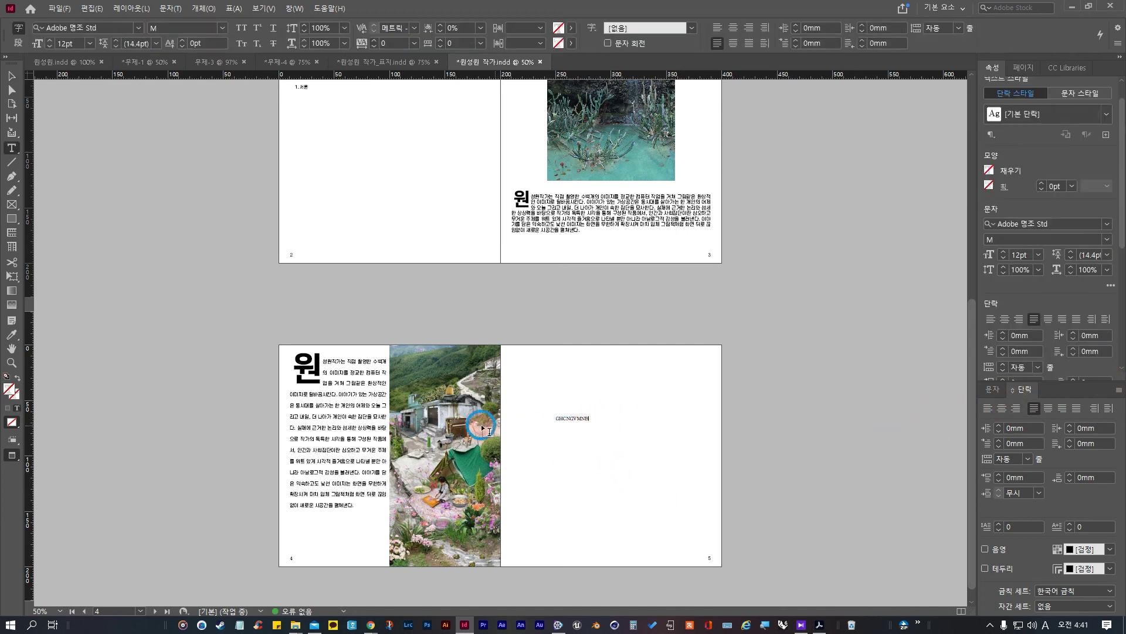
left_click_drag(559, 419, 590, 419)
scroll(1120, 300, "down", 2)
scroll(1121, 301, "down", 7)
left_click(1079, 326)
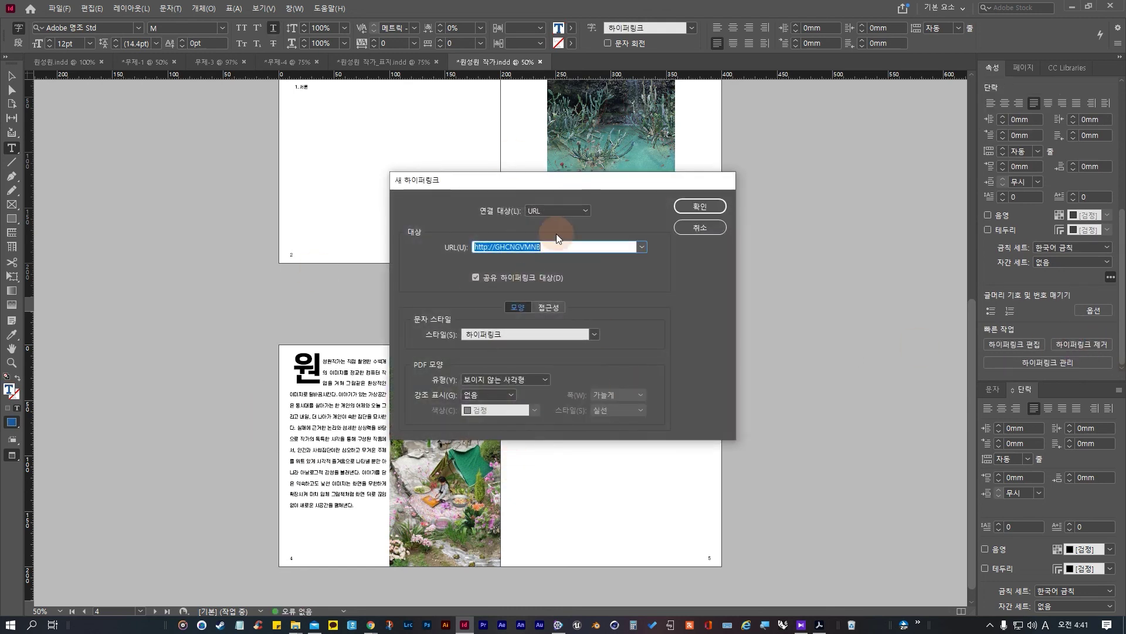
left_click(641, 248)
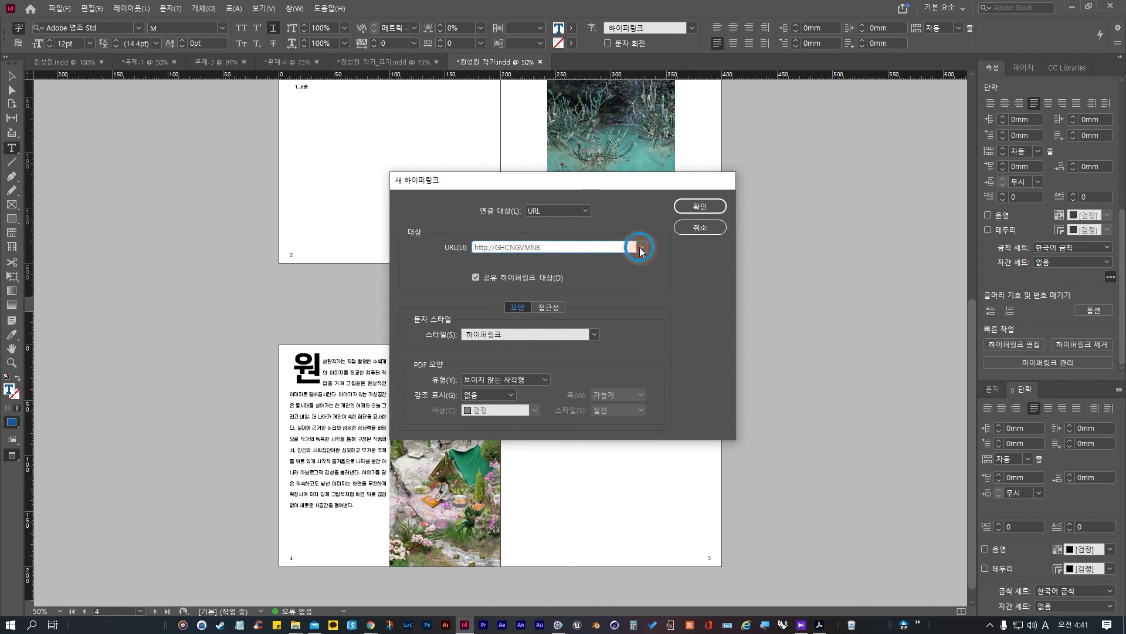
left_click(552, 222)
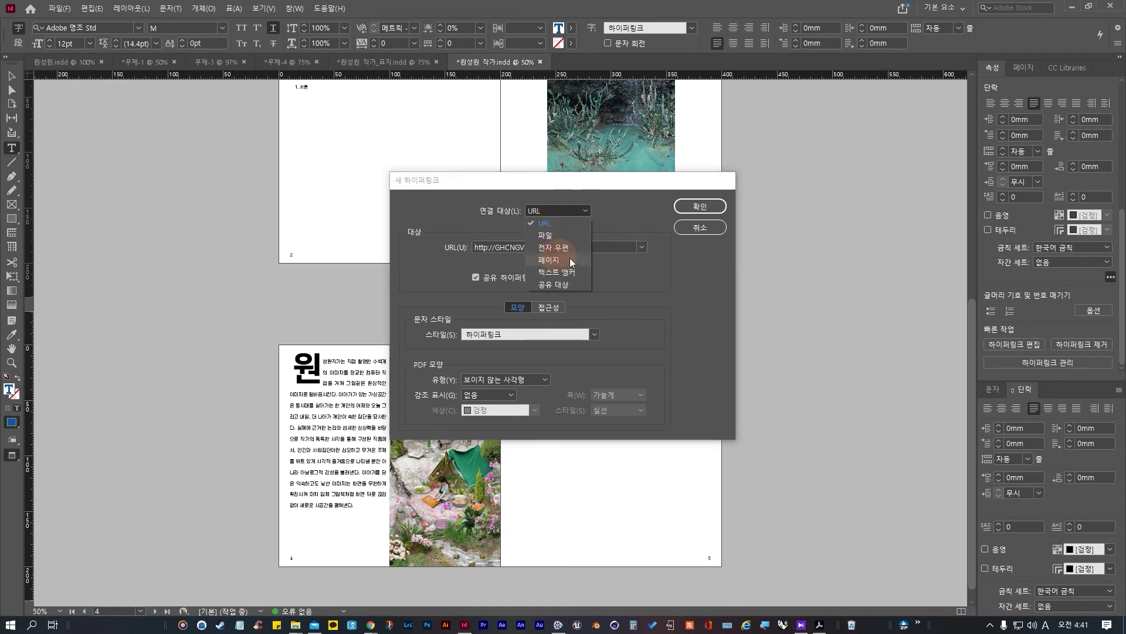
left_click(549, 259)
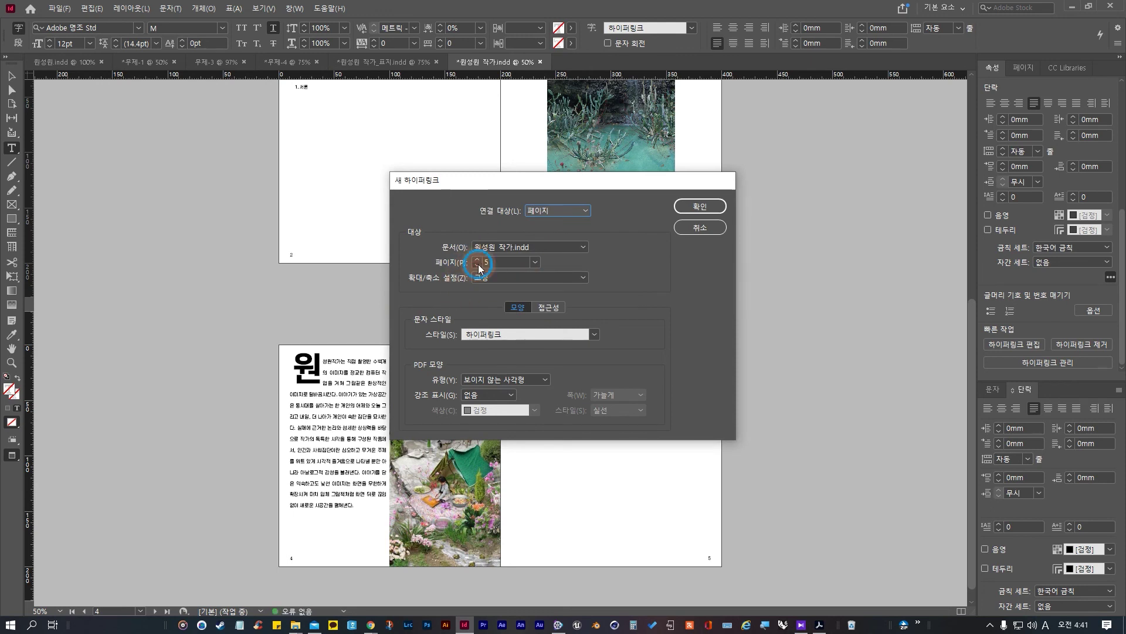
left_click(478, 265)
left_click(698, 206)
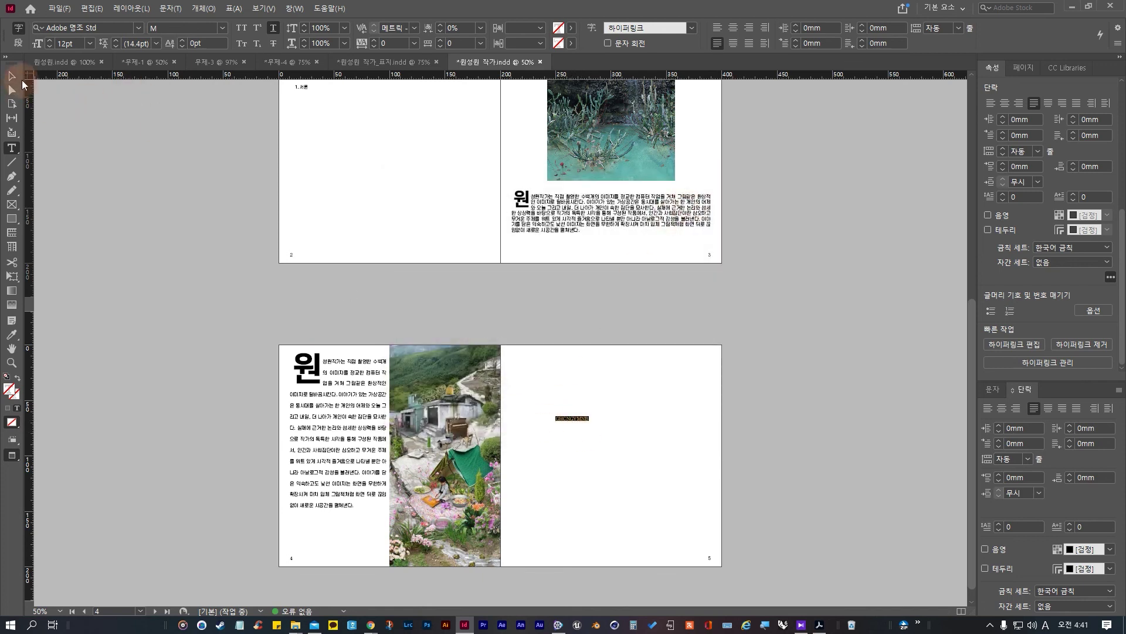
left_click(19, 77)
left_click(530, 438)
Step: Reselect the linked text on page 5 and examine its hyperlink properties
left_click(560, 429)
left_click(537, 433)
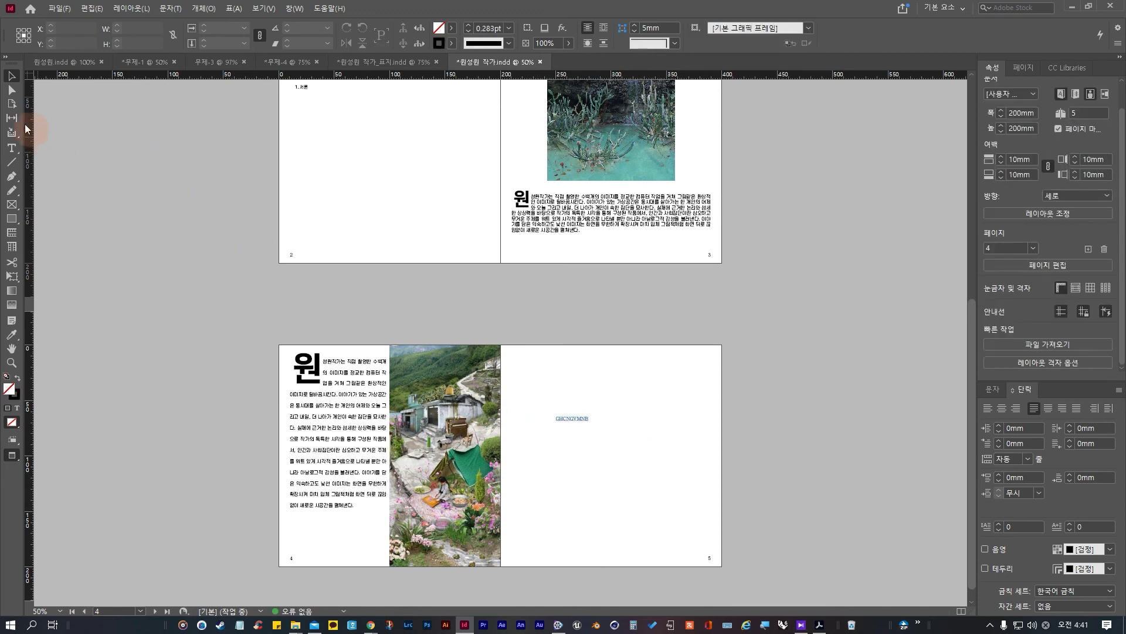
left_click(733, 338)
left_click(591, 435)
left_click(573, 417)
double_click(573, 418)
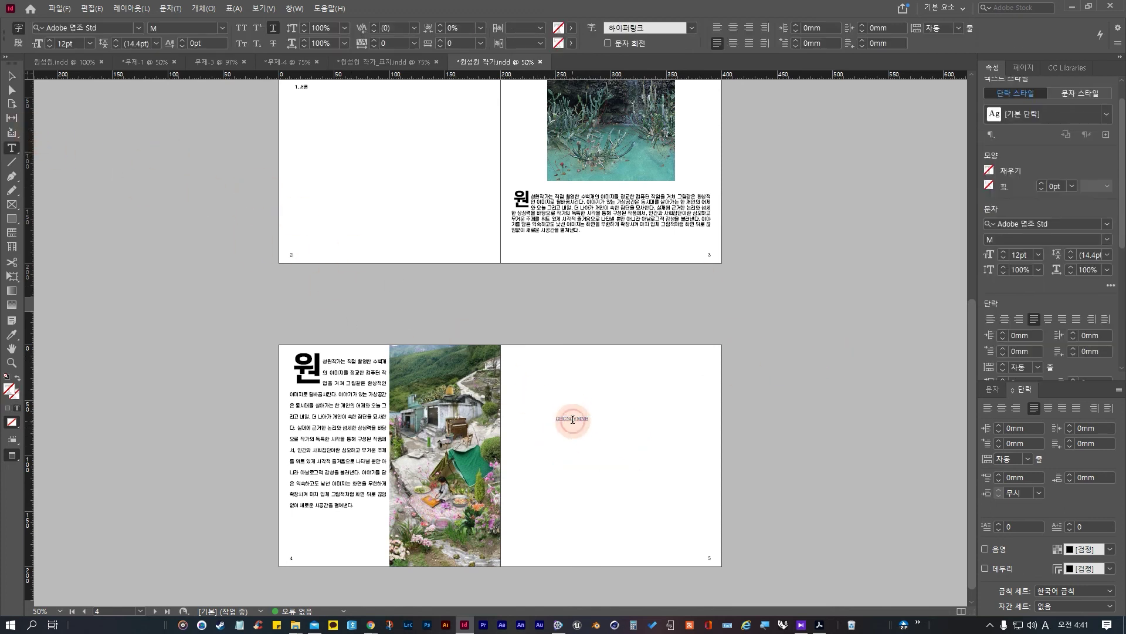
left_click(12, 91)
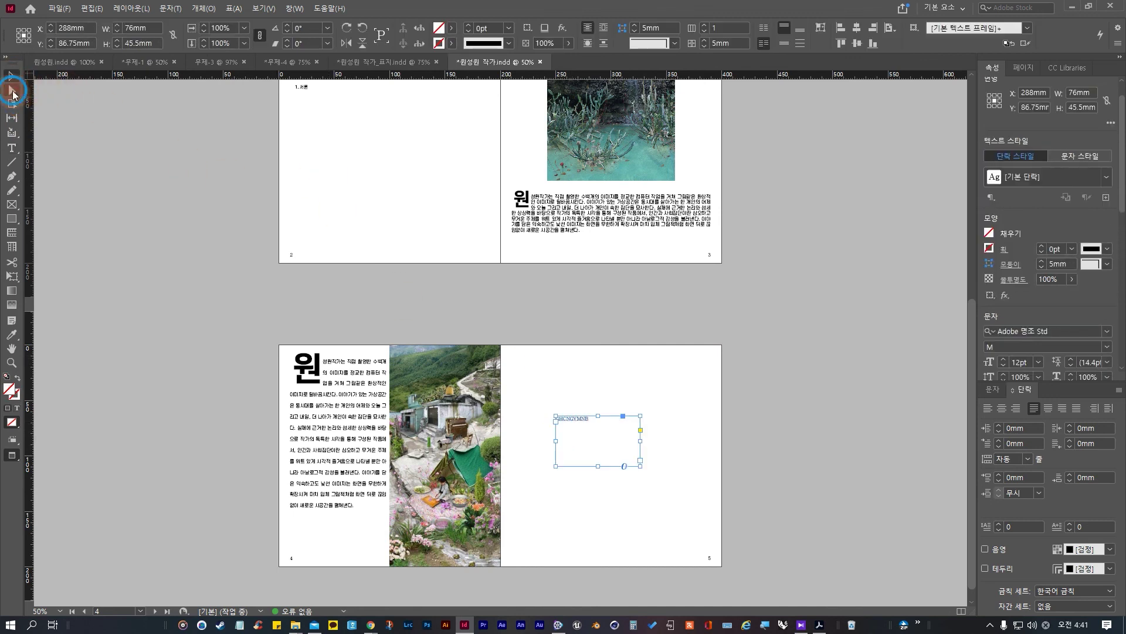
double_click(587, 419)
left_click_drag(590, 418, 486, 411)
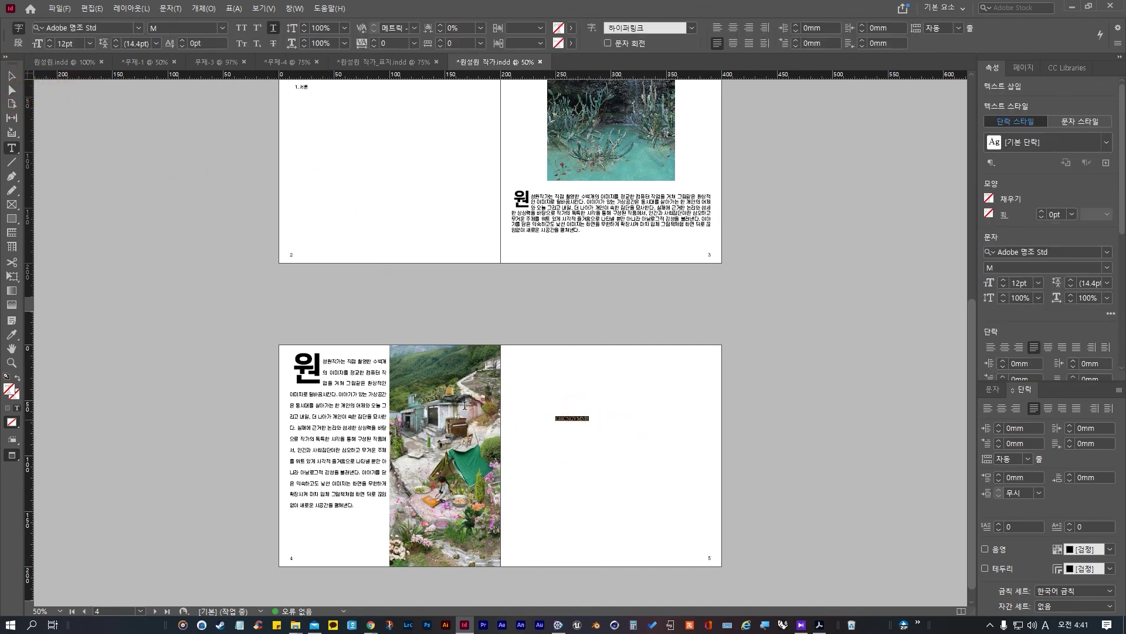
left_click(289, 159)
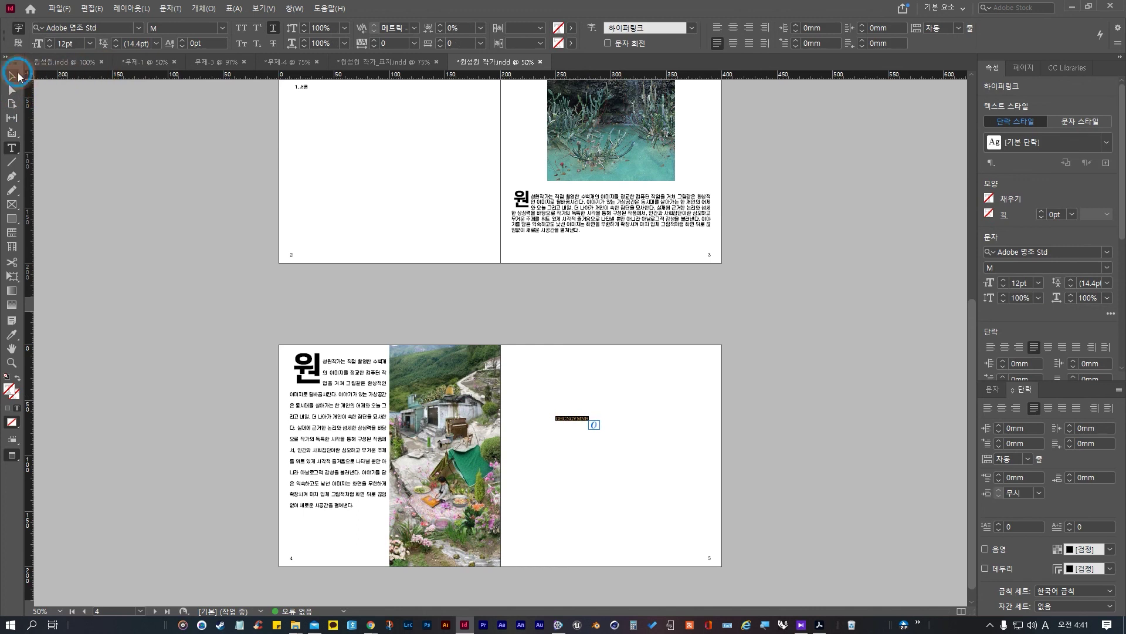
key("Escape")
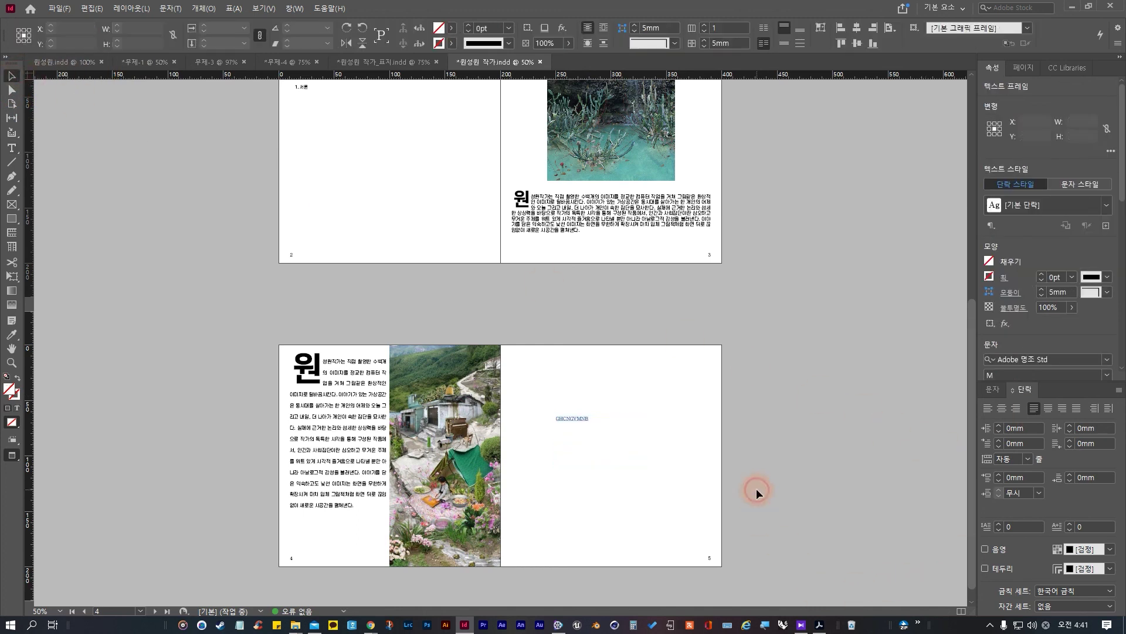
Step: Examine the alignment, text frame and quick action options of the linked text's frame, and deselect it
left_click(756, 488)
left_click(564, 426)
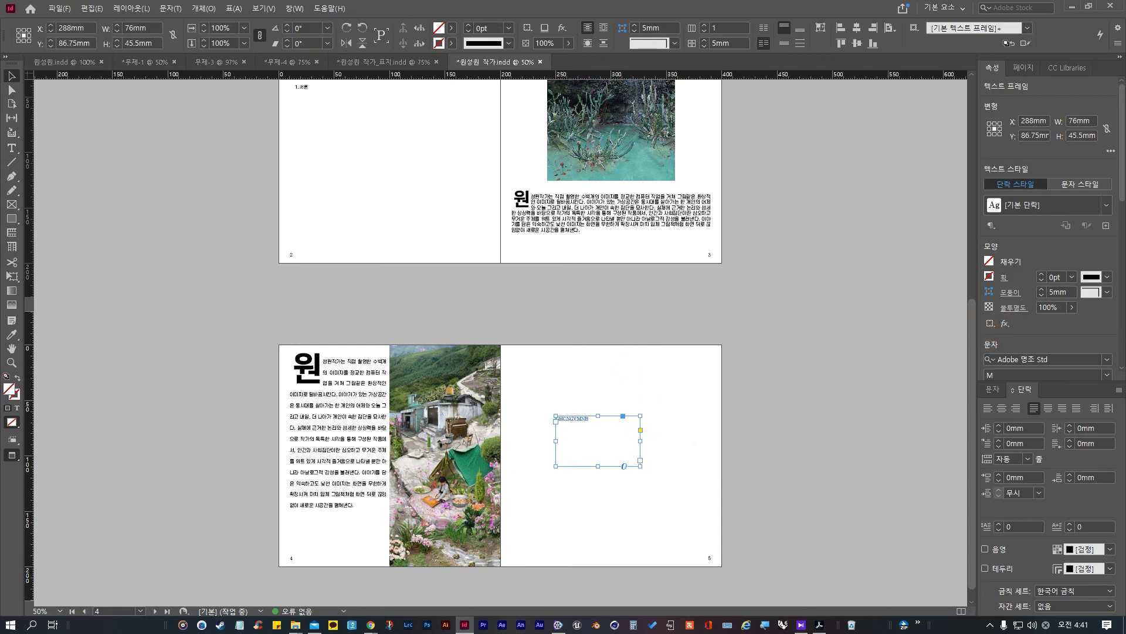
scroll(1060, 334, "down", 4)
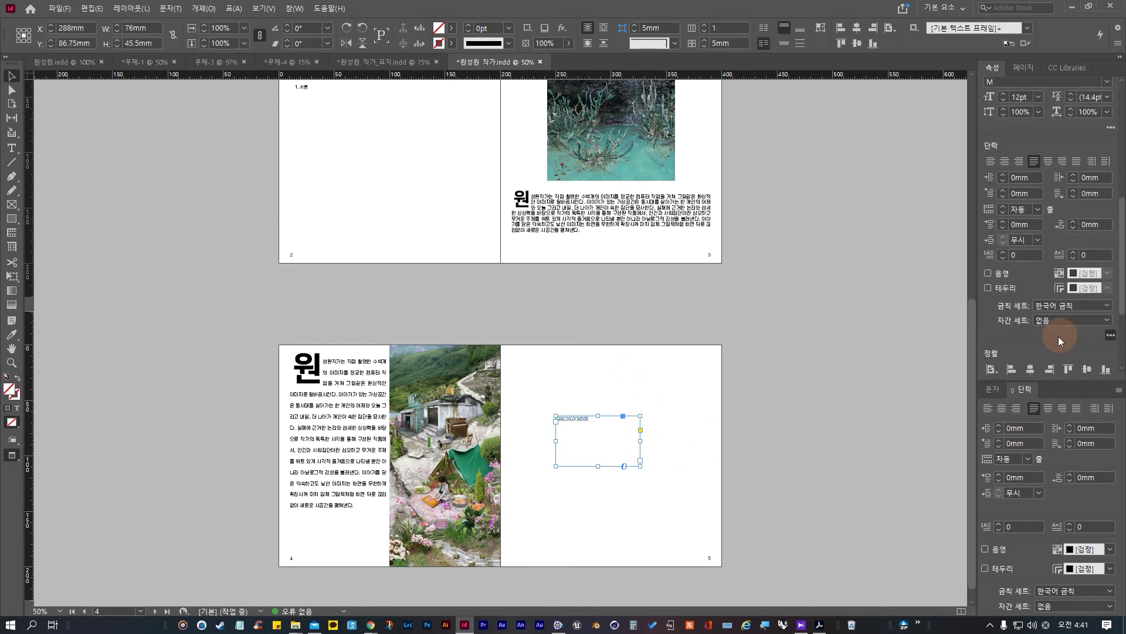
scroll(1059, 335, "down", 4)
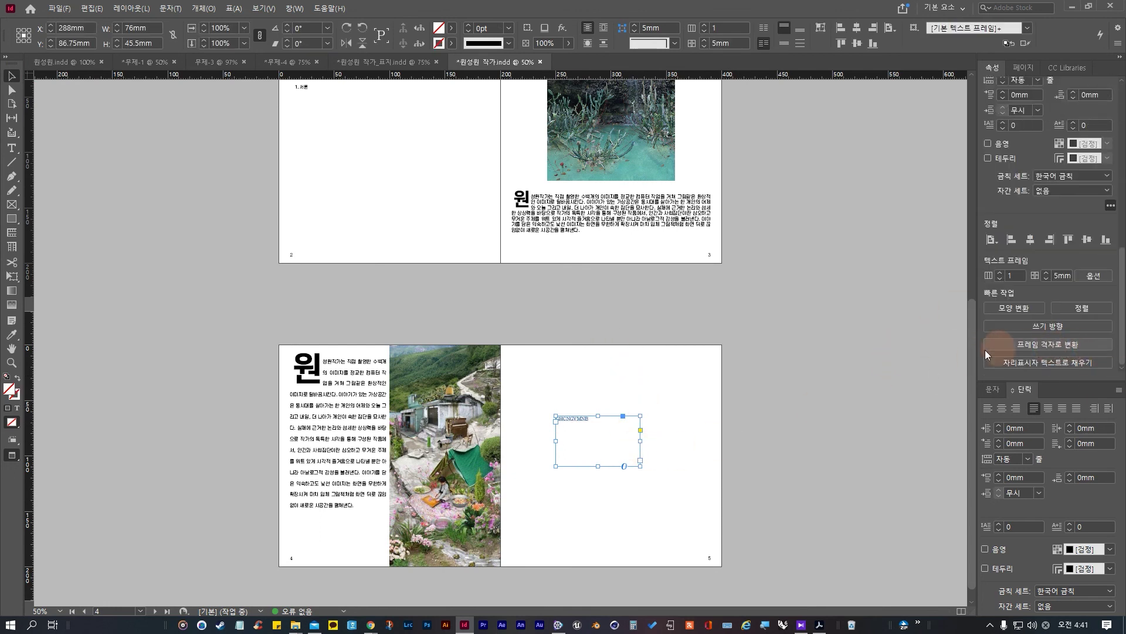
left_click(579, 492)
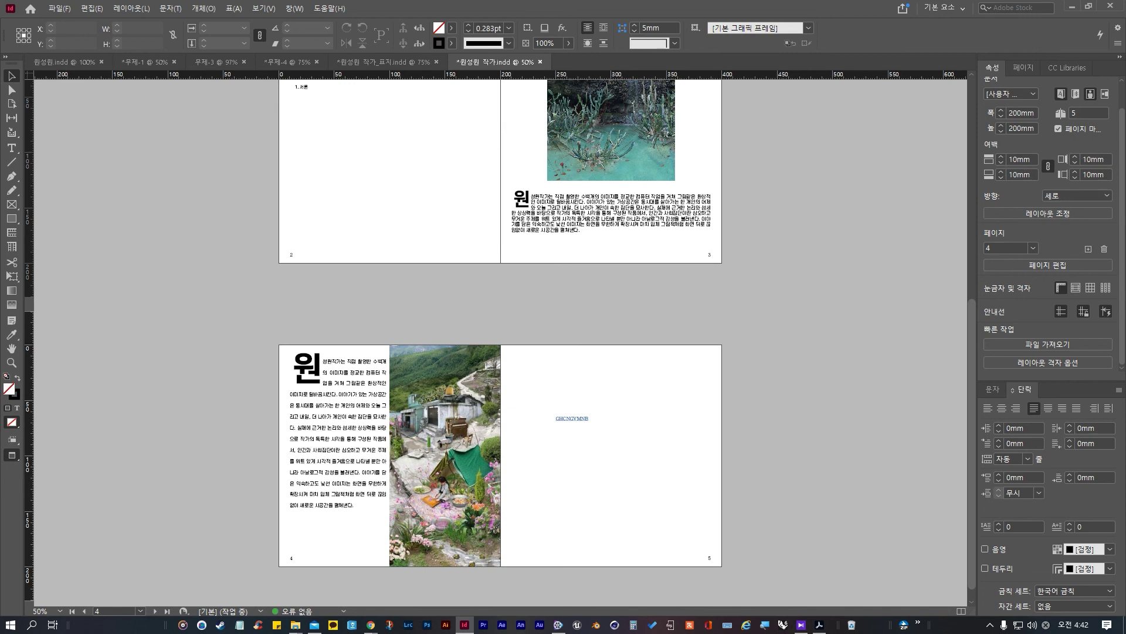
left_click(558, 624)
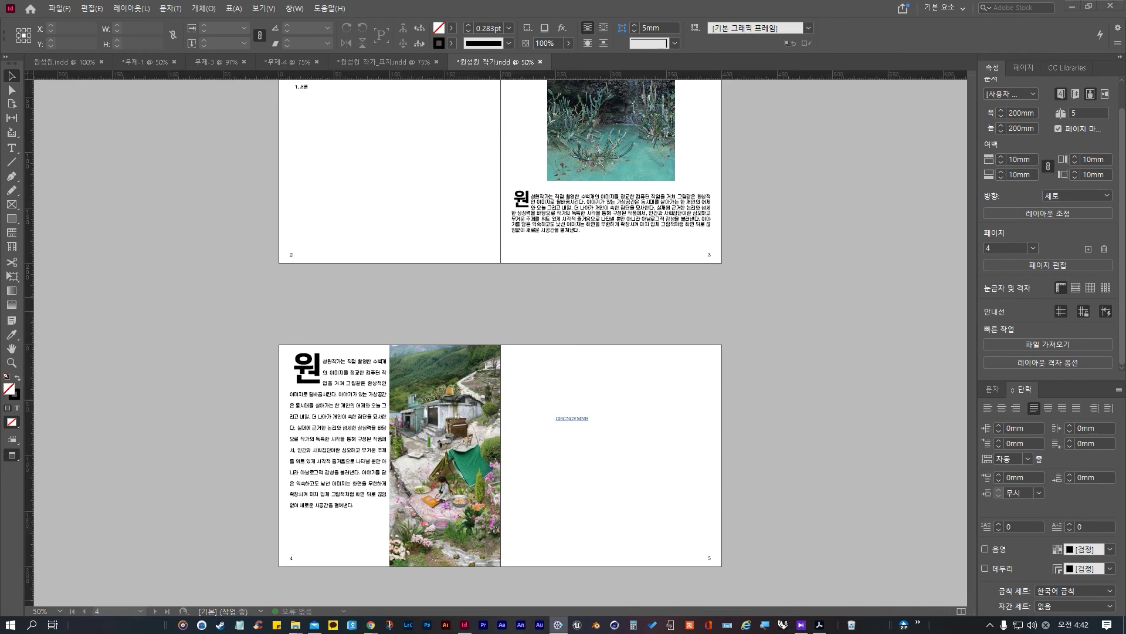